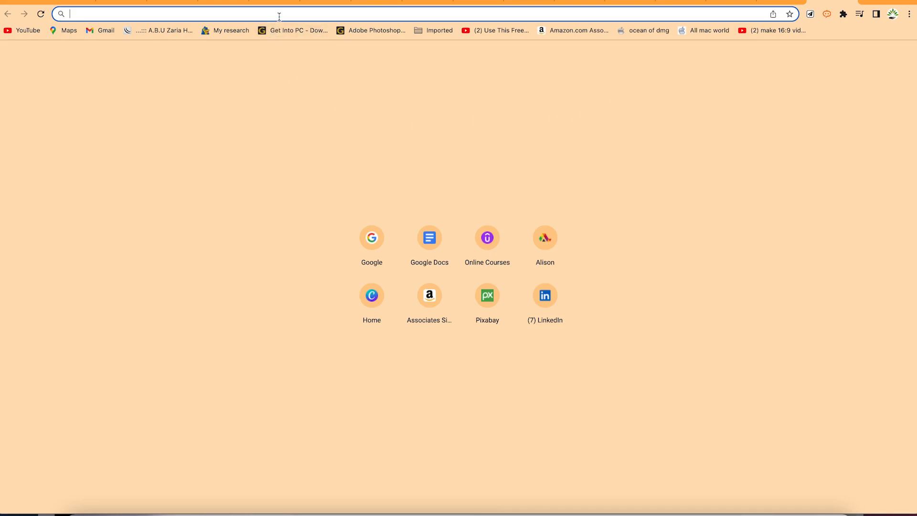
Step: Open google.com and search the web for "wps office suite"
{"action": "type", "text": "g"}
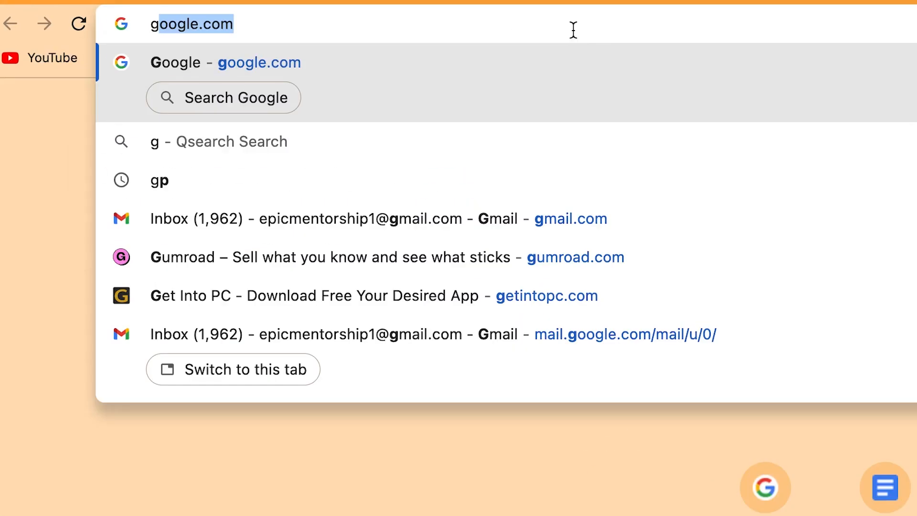
{"action": "key", "text": "Return"}
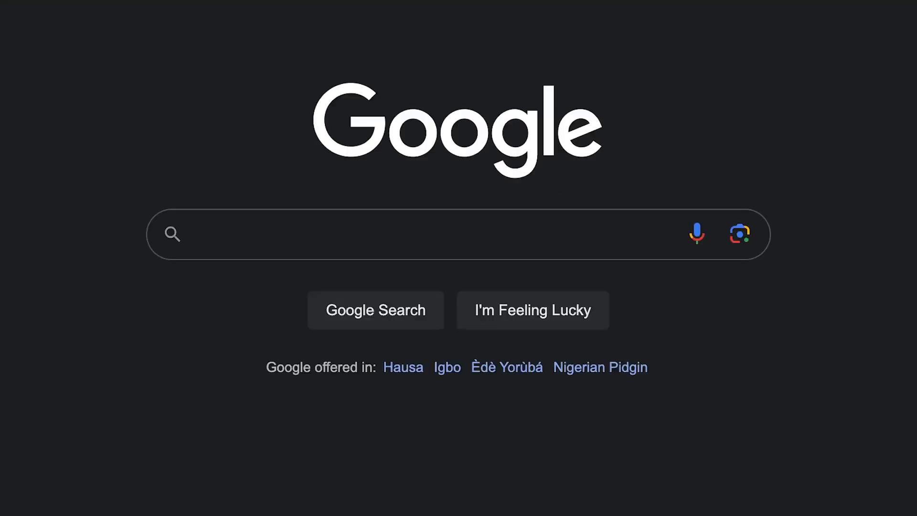
{"action": "type", "text": "wps "}
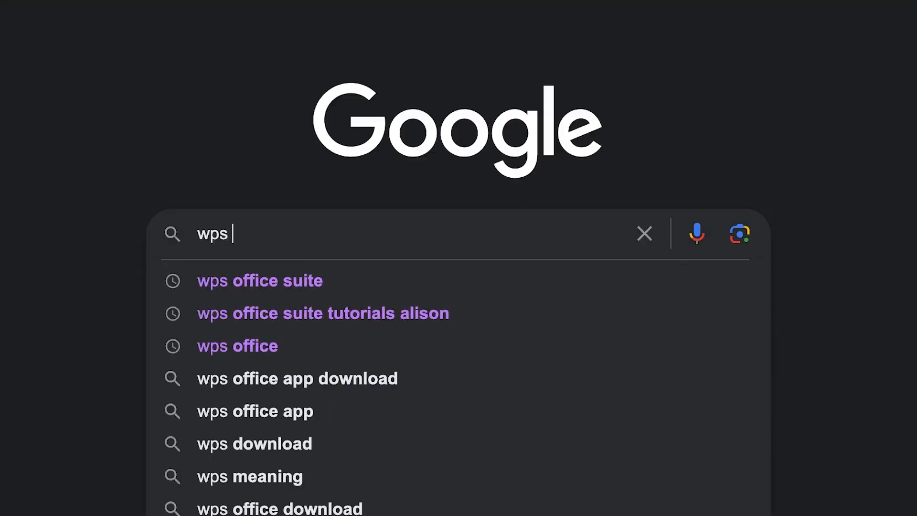
{"action": "type", "text": "office suite"}
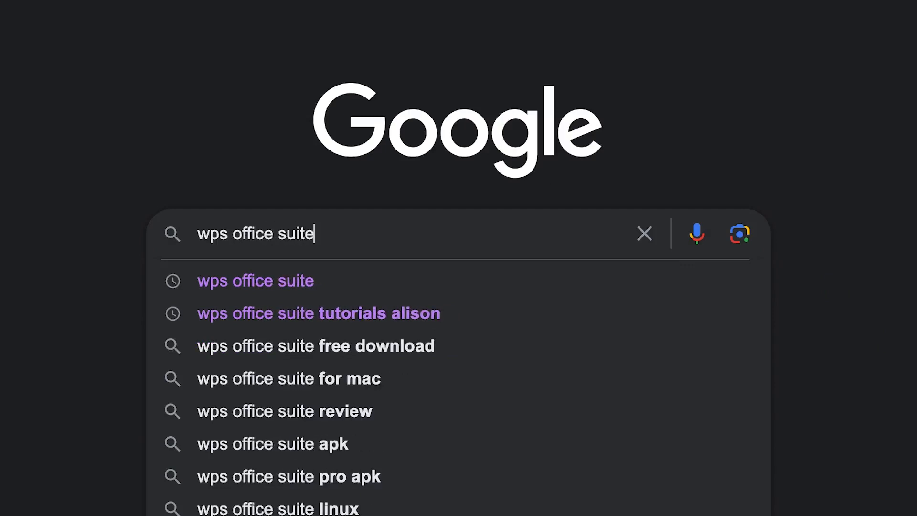
{"action": "key", "text": "Return"}
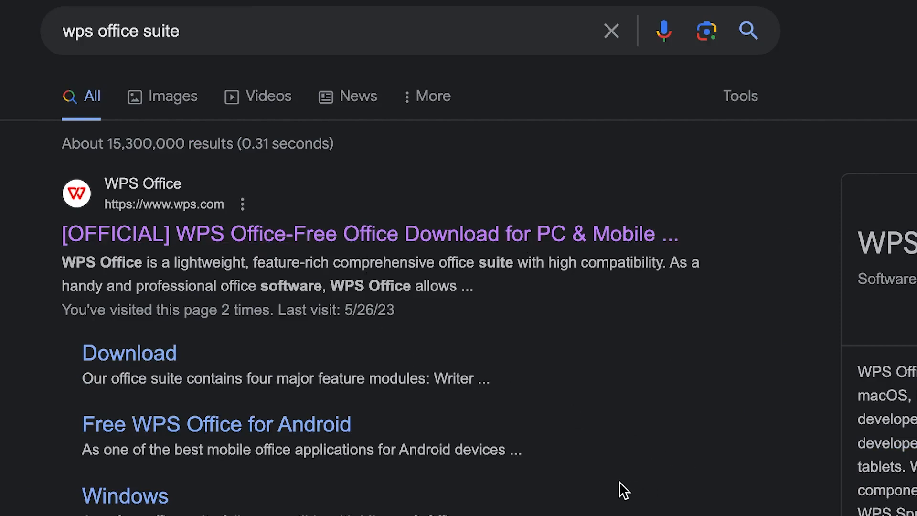
Step: Look through the search results and open the official WPS Office website
{"action": "scroll", "coordinate": [356, 245], "scroll_direction": "down", "scroll_amount": 10}
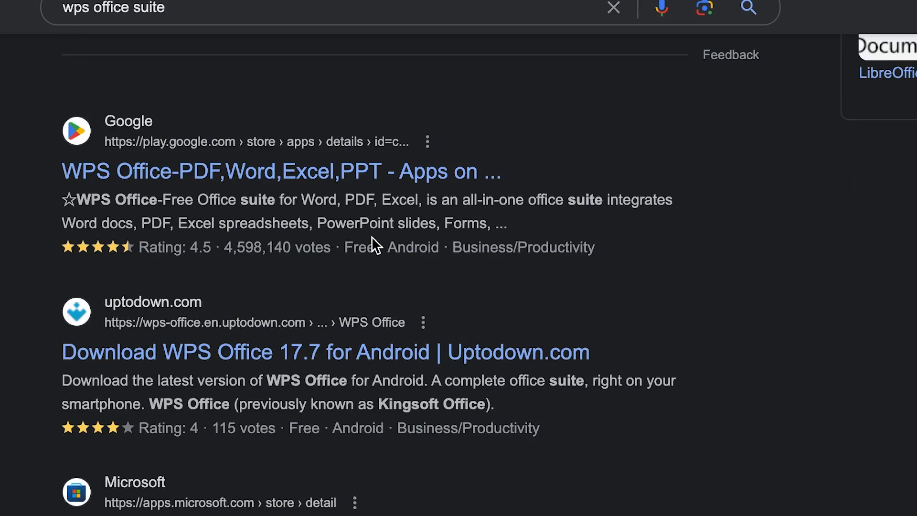
{"action": "scroll", "coordinate": [491, 333], "scroll_direction": "down", "scroll_amount": 10}
{"action": "scroll", "coordinate": [503, 347], "scroll_direction": "up", "scroll_amount": 10}
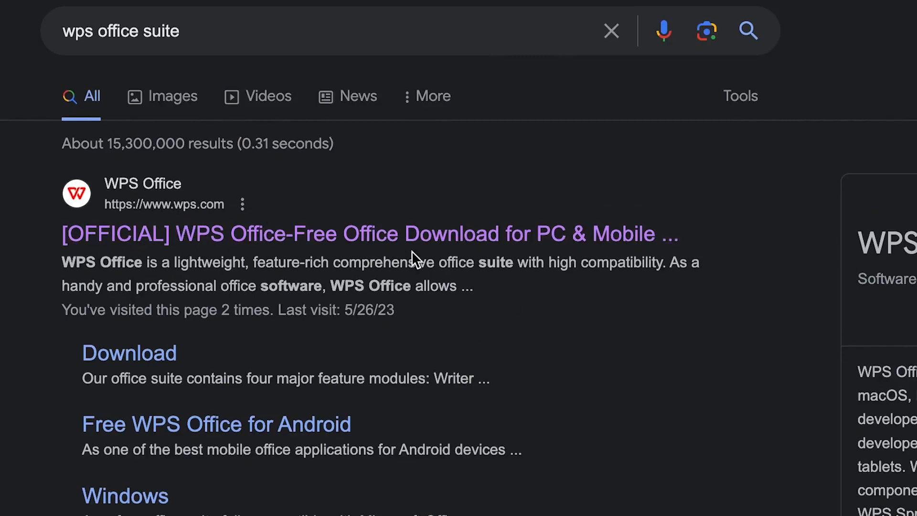
{"action": "left_click", "coordinate": [387, 239]}
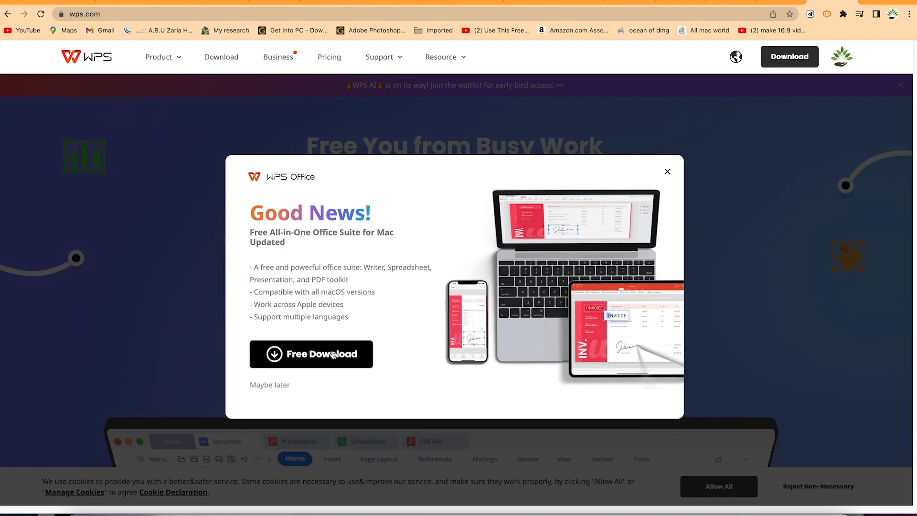
Step: Dismiss the free Mac download offer and review the platforms WPS Office supports on the home page
{"action": "left_click", "coordinate": [667, 171]}
{"action": "scroll", "coordinate": [543, 214], "scroll_direction": "down", "scroll_amount": 10}
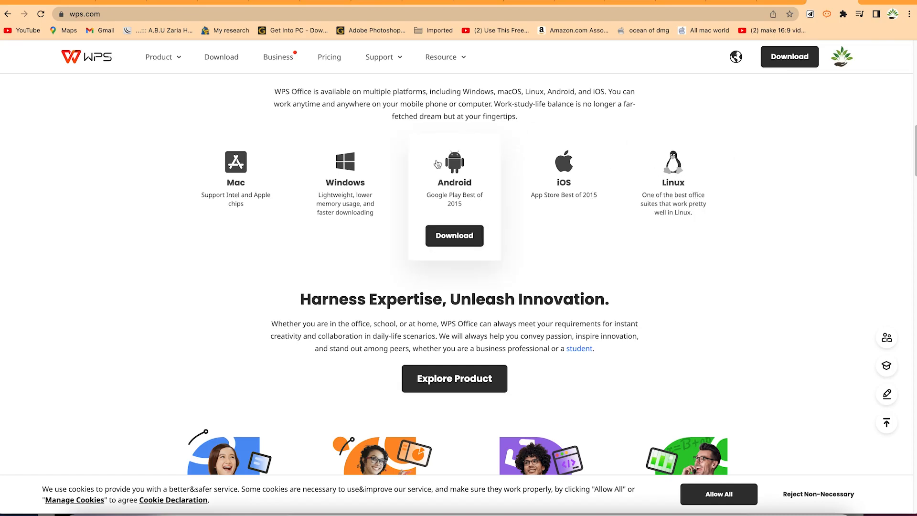
{"action": "scroll", "coordinate": [445, 163], "scroll_direction": "up", "scroll_amount": 15}
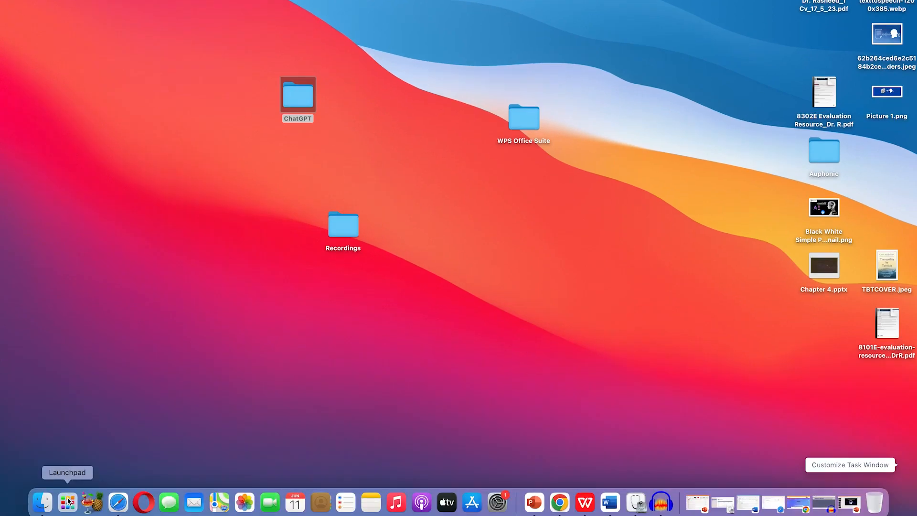
Step: Switch to the installed WPS Office application by launching it from the Mac's list of apps
{"action": "left_click", "coordinate": [67, 502]}
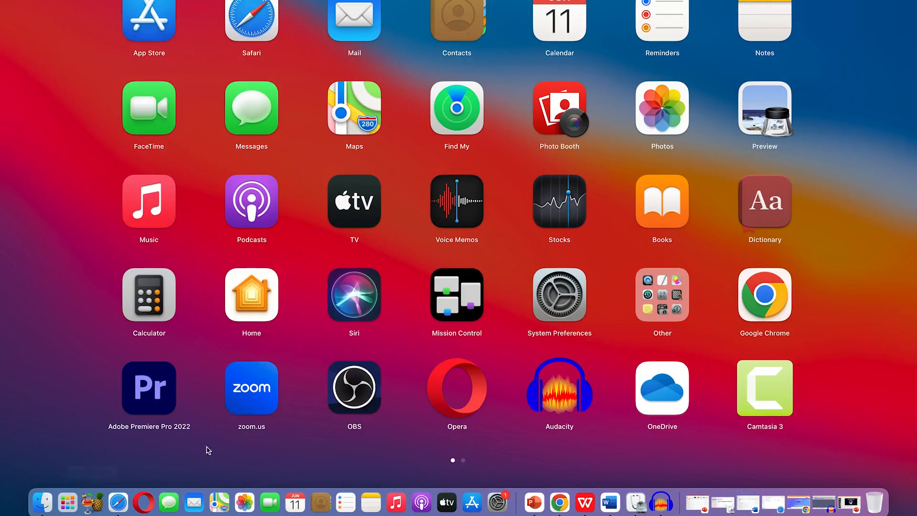
{"action": "scroll", "coordinate": [495, 363], "scroll_direction": "right", "scroll_amount": 3}
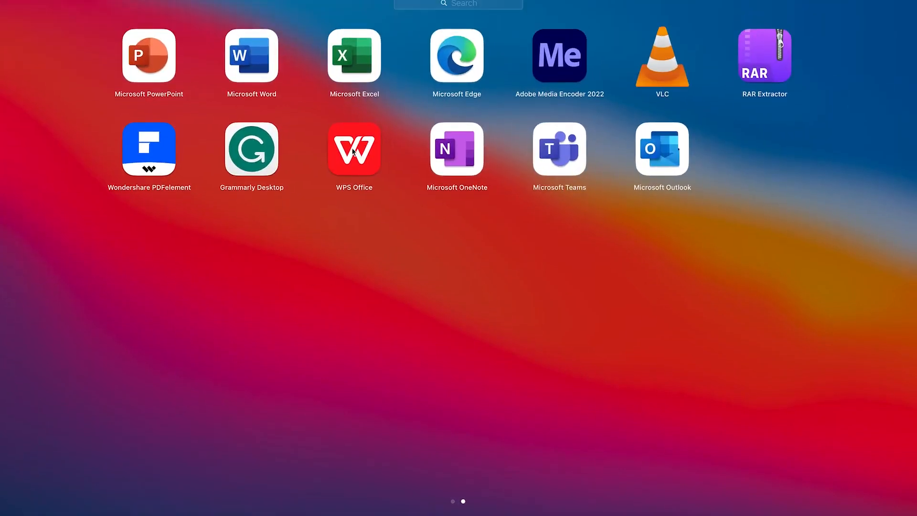
{"action": "left_click", "coordinate": [353, 152]}
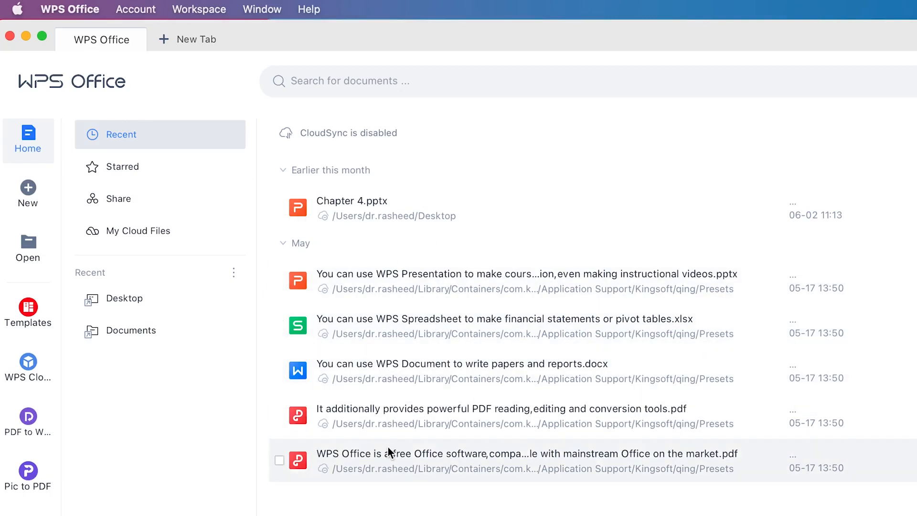
Step: View the Starred, Share, My Cloud Files, Desktop and Documents file locations on the home page in turn
{"action": "left_click", "coordinate": [148, 167]}
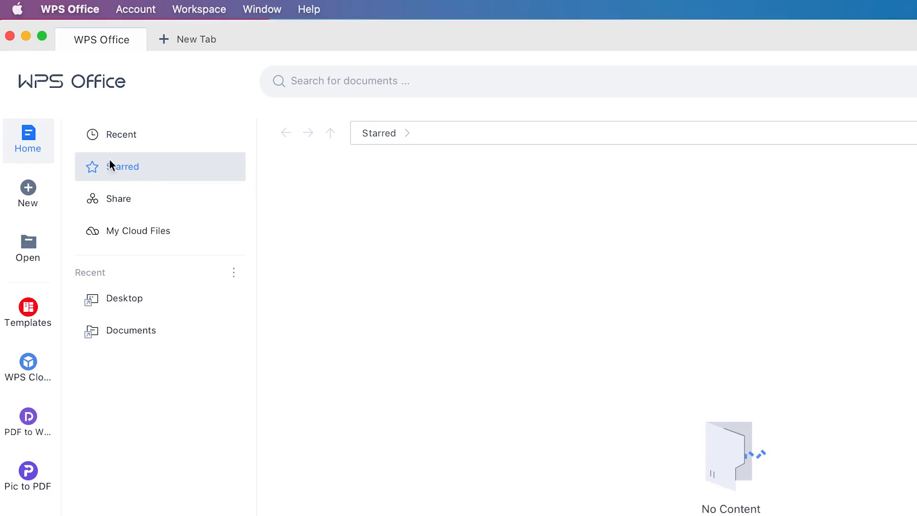
{"action": "left_click", "coordinate": [137, 198]}
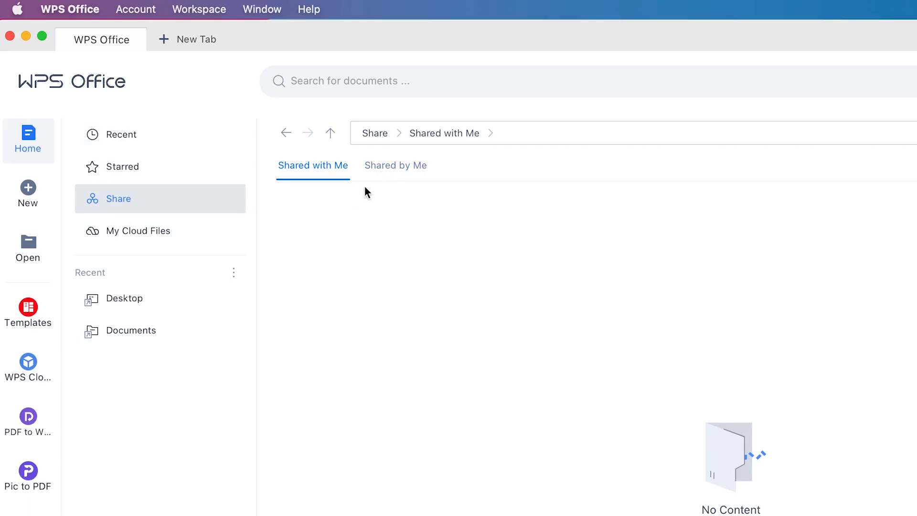
{"action": "left_click", "coordinate": [145, 230]}
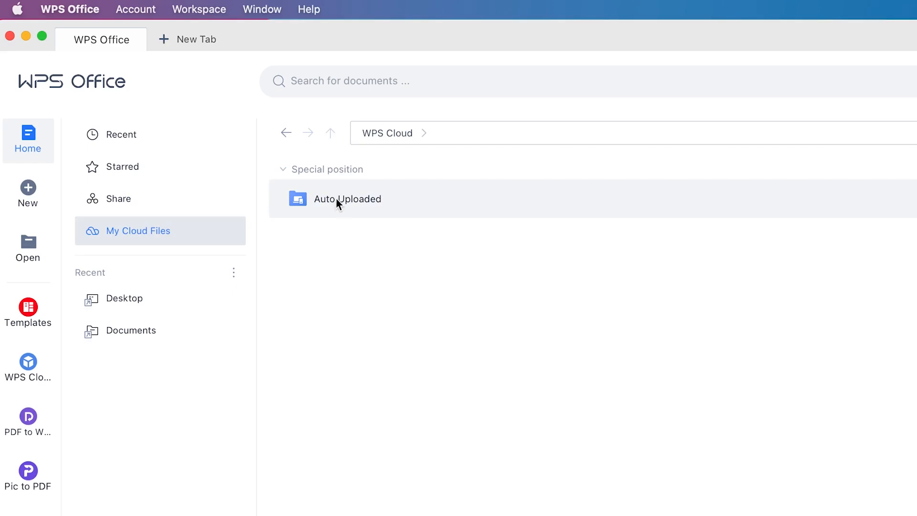
{"action": "left_click", "coordinate": [174, 301]}
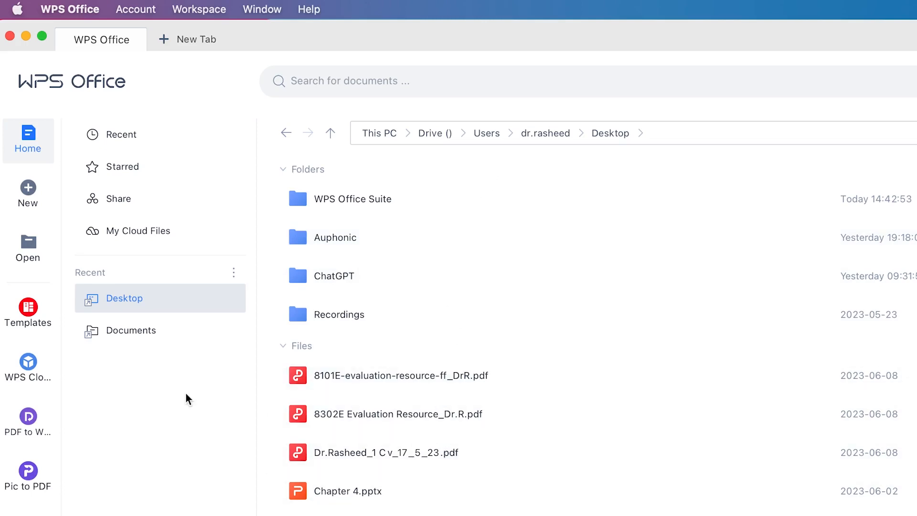
{"action": "left_click", "coordinate": [127, 323]}
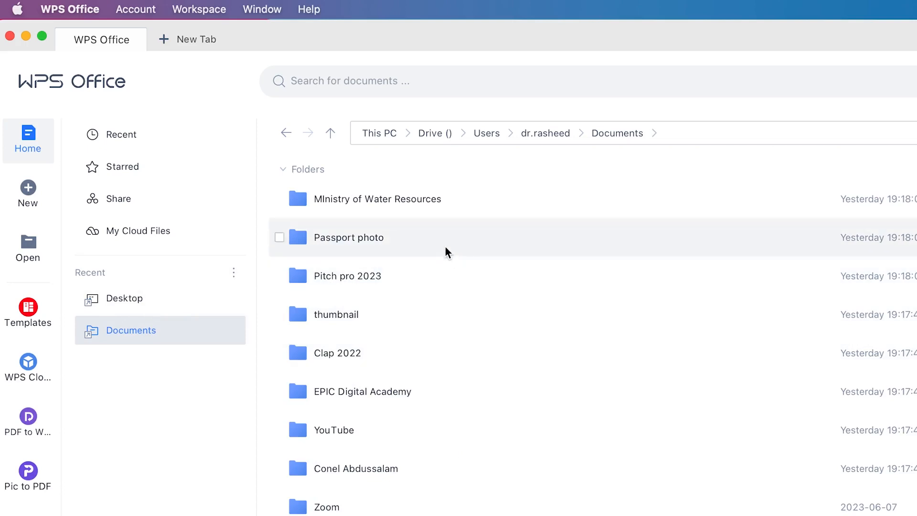
Step: Start a new file and browse the document templates from Letter and Resume through Invitation Letter, Poster and Work
{"action": "left_click", "coordinate": [30, 193]}
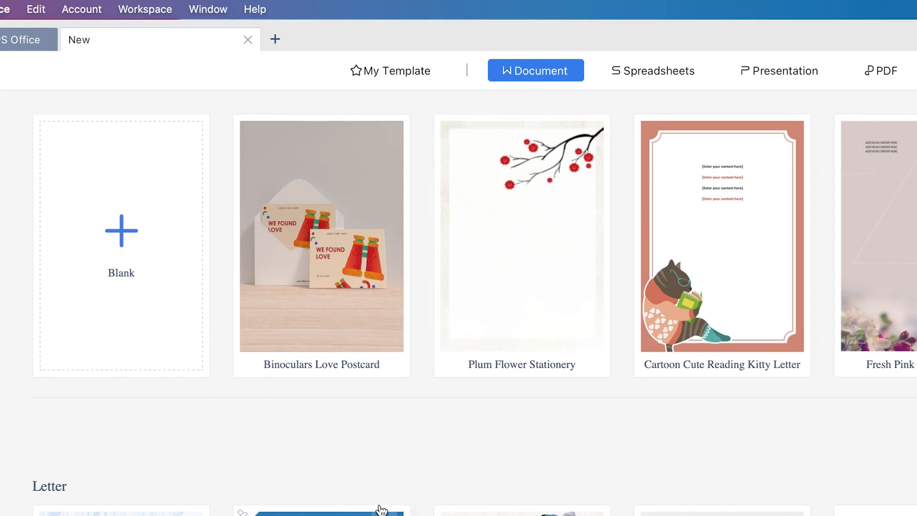
{"action": "scroll", "coordinate": [55, 494], "scroll_direction": "down", "scroll_amount": 5}
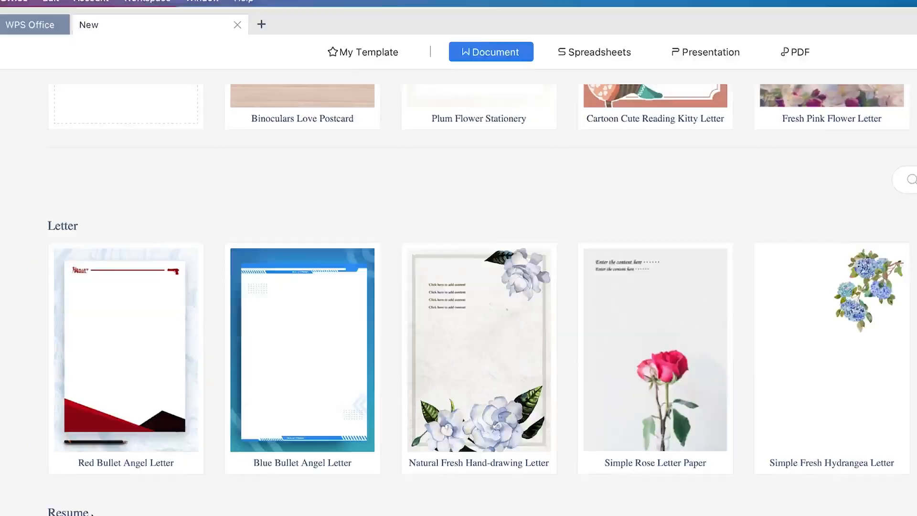
{"action": "scroll", "coordinate": [120, 499], "scroll_direction": "down", "scroll_amount": 5}
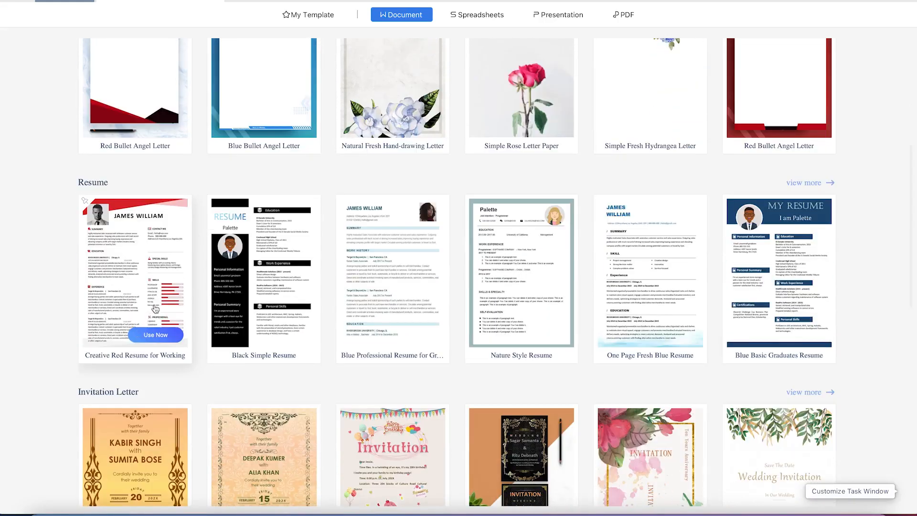
{"action": "scroll", "coordinate": [156, 310], "scroll_direction": "down", "scroll_amount": 3}
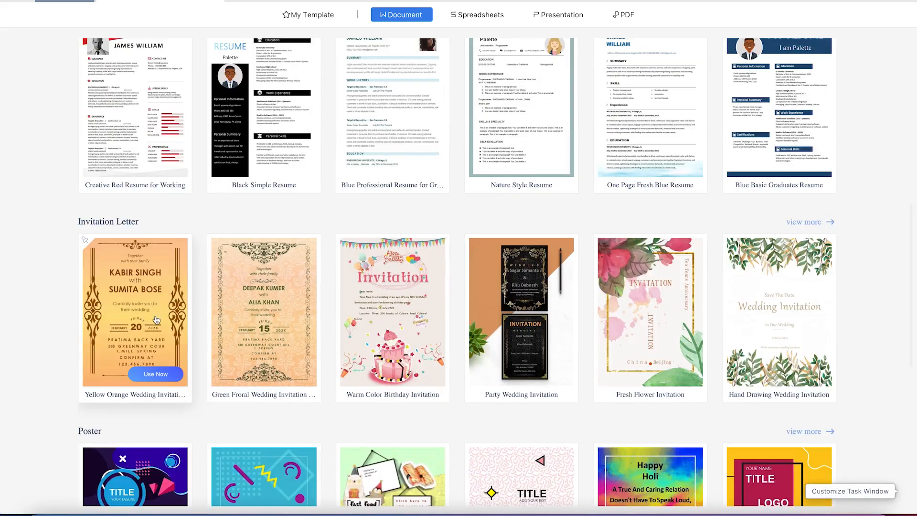
{"action": "scroll", "coordinate": [144, 267], "scroll_direction": "down", "scroll_amount": 6}
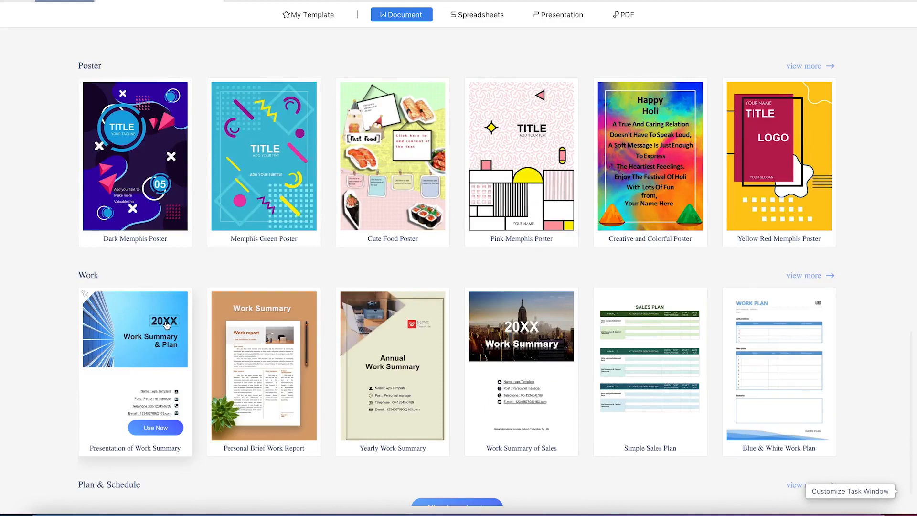
{"action": "scroll", "coordinate": [165, 325], "scroll_direction": "down", "scroll_amount": 1}
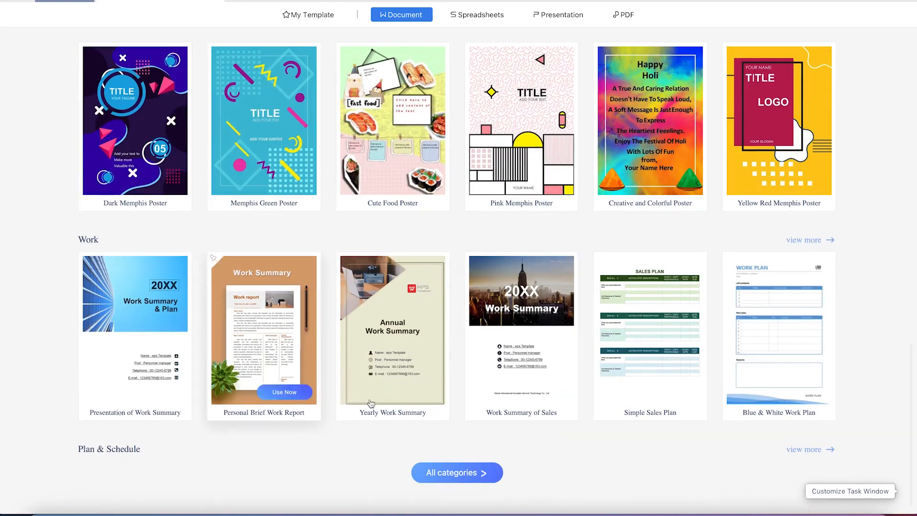
Step: Show all document template categories and view the Resumes and Invitation Letter collections
{"action": "left_click", "coordinate": [457, 473]}
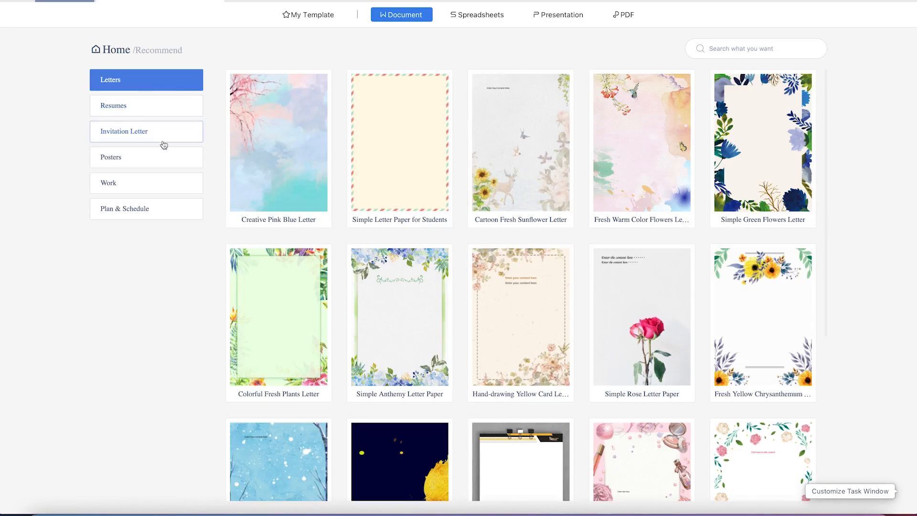
{"action": "left_click", "coordinate": [157, 115]}
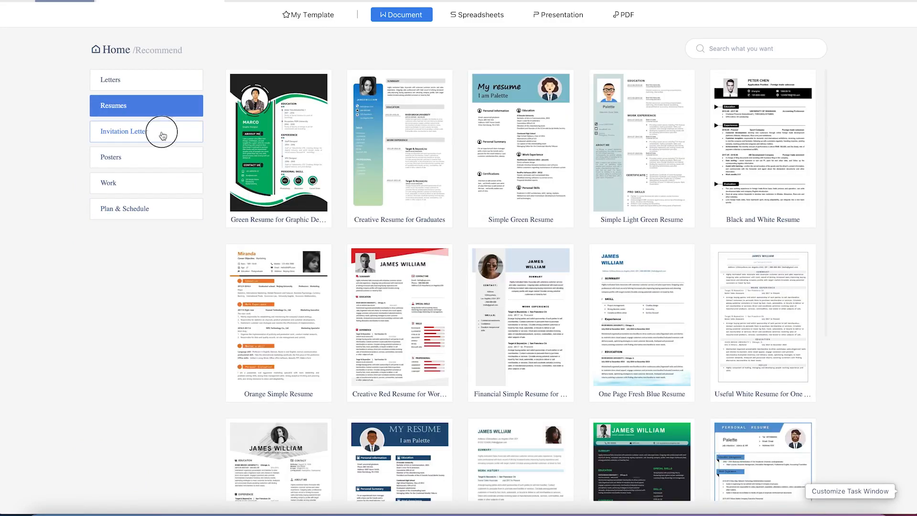
{"action": "left_click", "coordinate": [162, 136]}
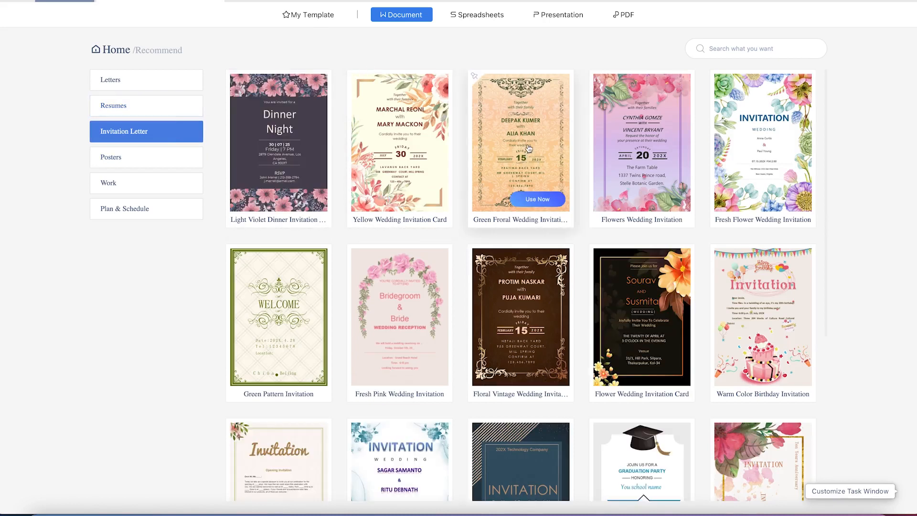
Step: Browse the spreadsheet templates from Work Plan and Education down to Project and Finance, and return to the first ones
{"action": "left_click", "coordinate": [481, 15]}
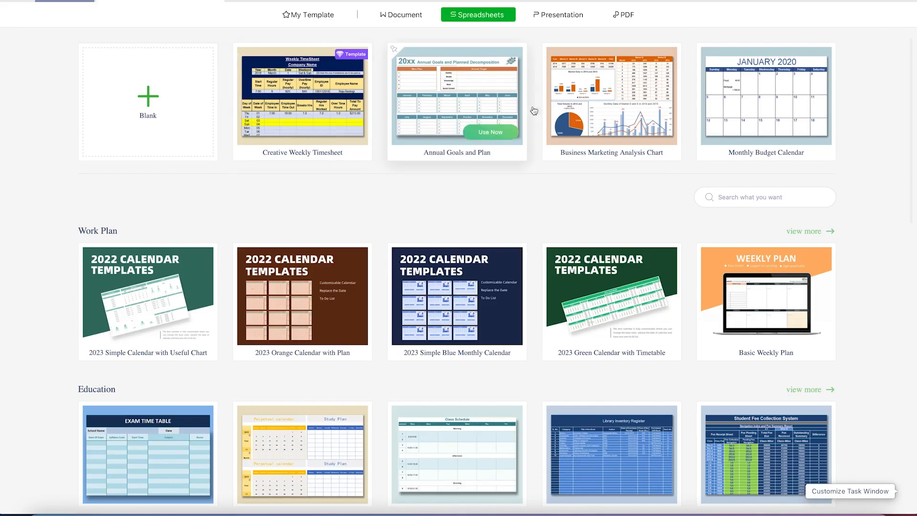
{"action": "scroll", "coordinate": [516, 246], "scroll_direction": "down", "scroll_amount": 3}
{"action": "scroll", "coordinate": [514, 246], "scroll_direction": "down", "scroll_amount": 12}
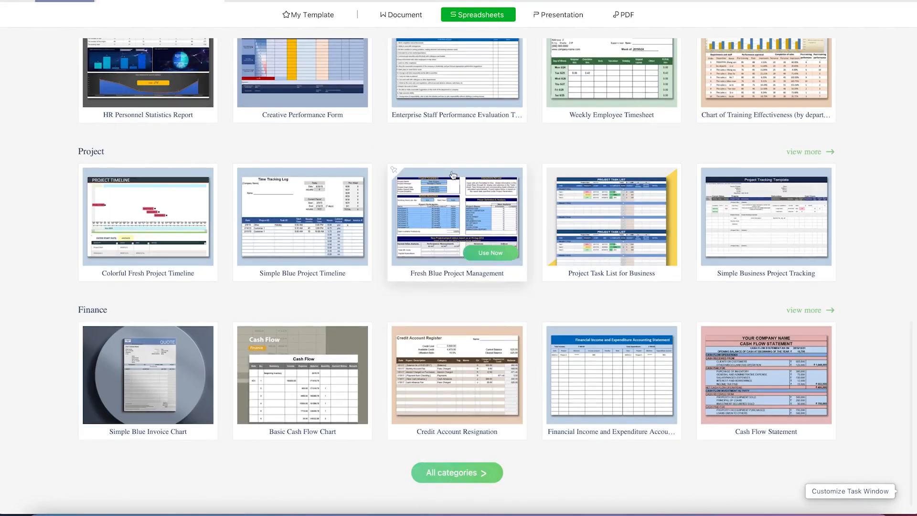
{"action": "scroll", "coordinate": [456, 196], "scroll_direction": "up", "scroll_amount": 15}
{"action": "mouse_move", "coordinate": [471, 140]}
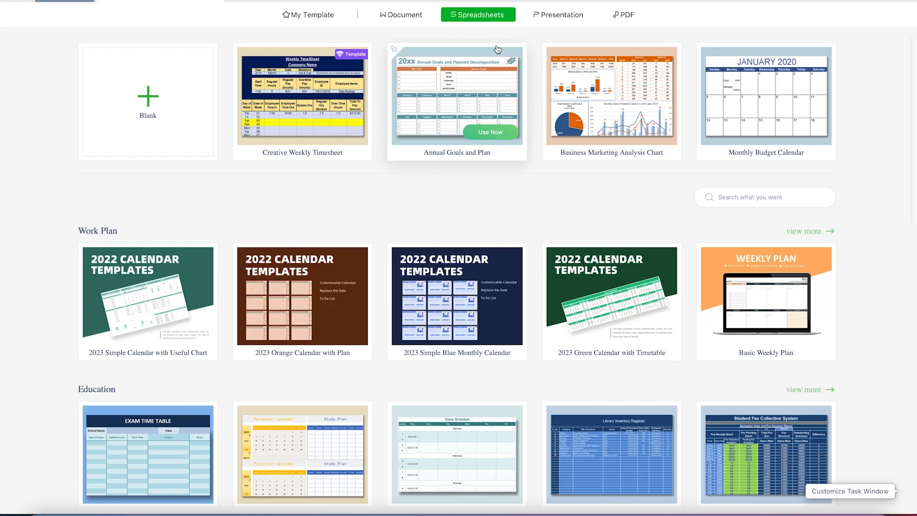
Step: Browse the presentation templates from Education and Business Summary down to Summary, Album and Fresh Style
{"action": "left_click", "coordinate": [545, 18]}
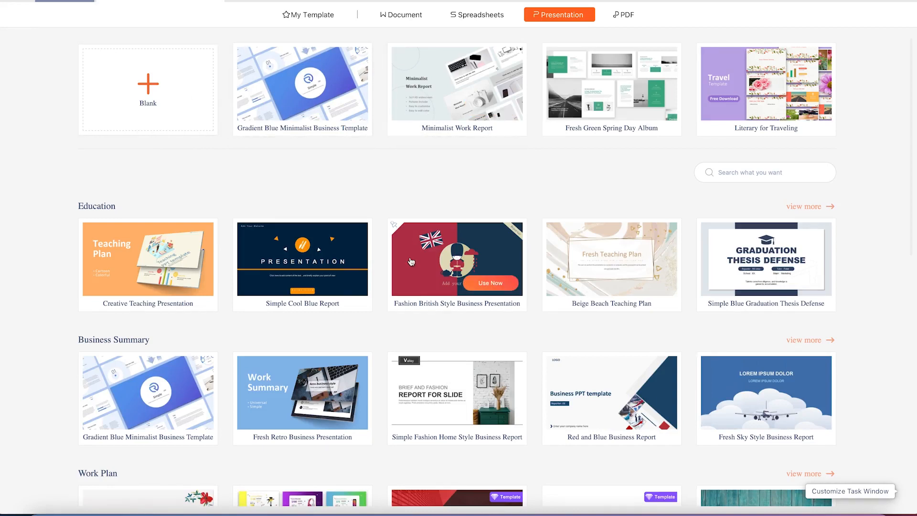
{"action": "scroll", "coordinate": [421, 288], "scroll_direction": "down", "scroll_amount": 1}
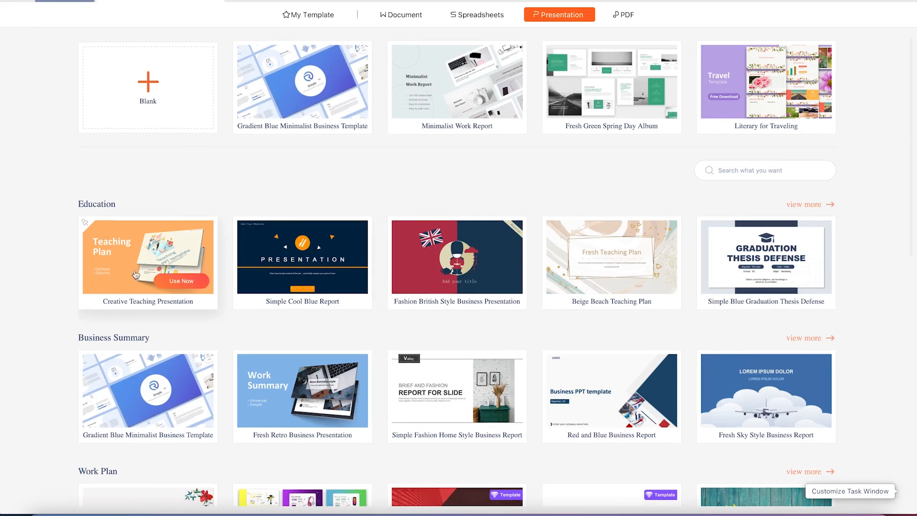
{"action": "scroll", "coordinate": [178, 344], "scroll_direction": "down", "scroll_amount": 1}
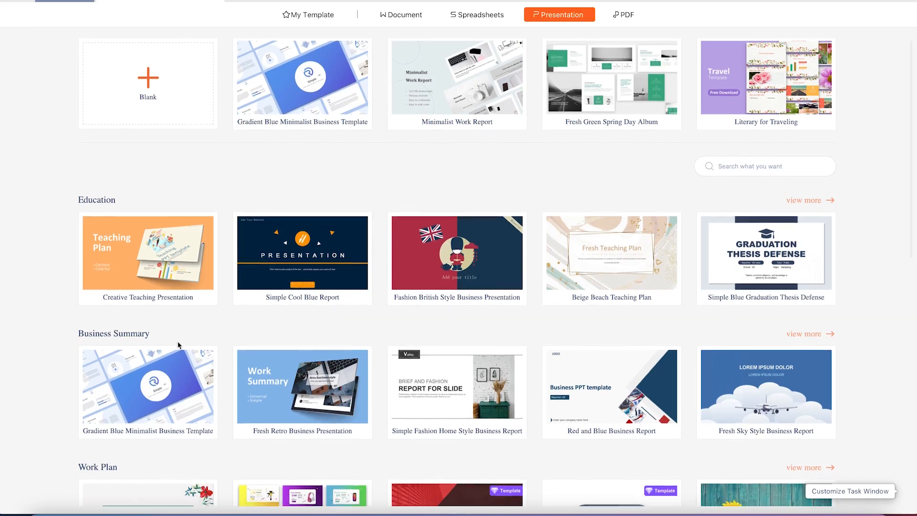
{"action": "scroll", "coordinate": [178, 342], "scroll_direction": "down", "scroll_amount": 3}
{"action": "scroll", "coordinate": [172, 340], "scroll_direction": "down", "scroll_amount": 8}
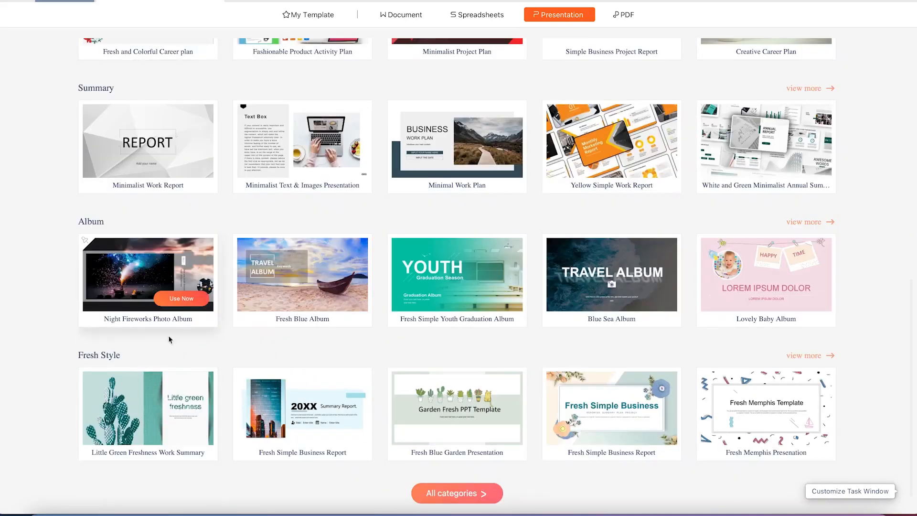
{"action": "scroll", "coordinate": [396, 344], "scroll_direction": "down", "scroll_amount": 1}
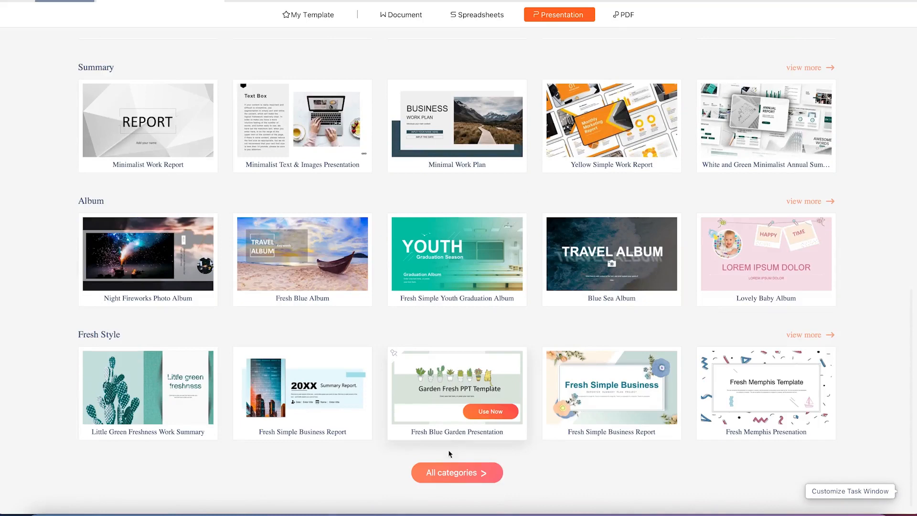
Step: View all presentation template categories, the PDF options and the personal templates, and return to the document templates
{"action": "left_click", "coordinate": [468, 473]}
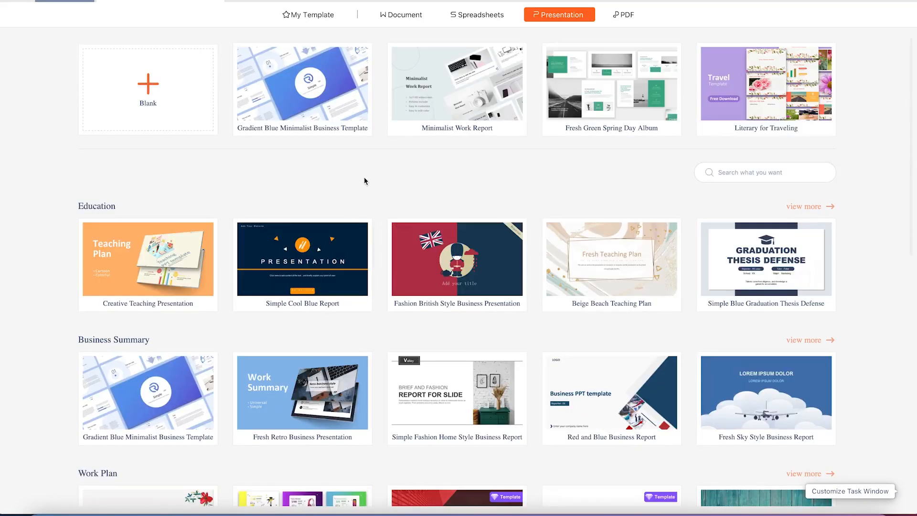
{"action": "left_click", "coordinate": [622, 17]}
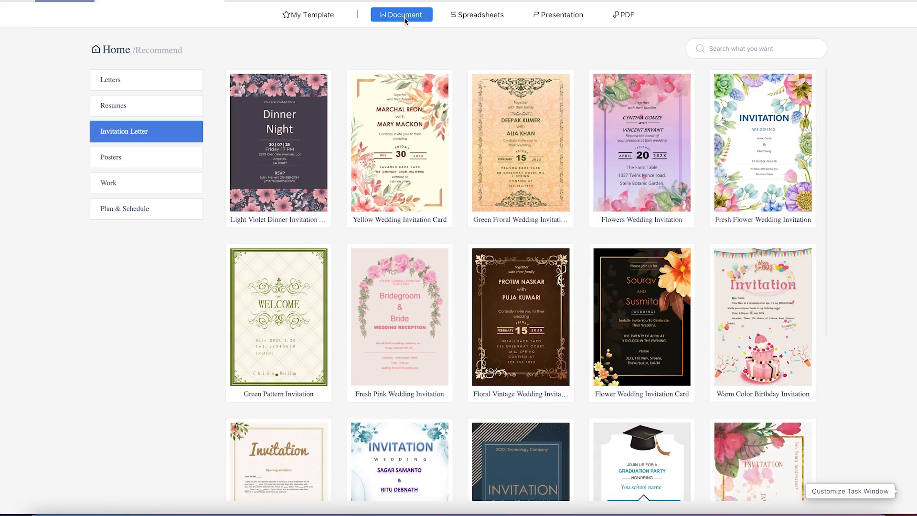
{"action": "left_click", "coordinate": [300, 17]}
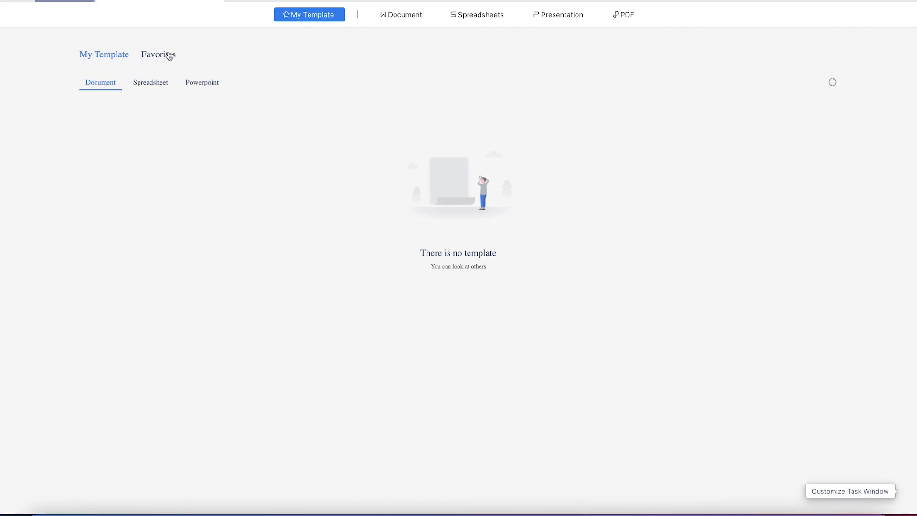
{"action": "left_click", "coordinate": [386, 18]}
{"action": "mouse_move", "coordinate": [244, 92]}
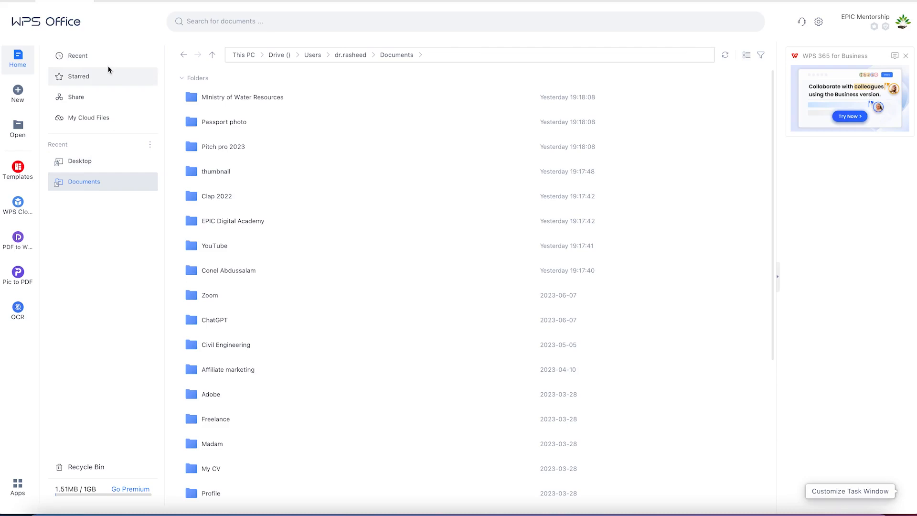
Step: Start a new file, create a blank document and look over its empty page
{"action": "left_click", "coordinate": [18, 91]}
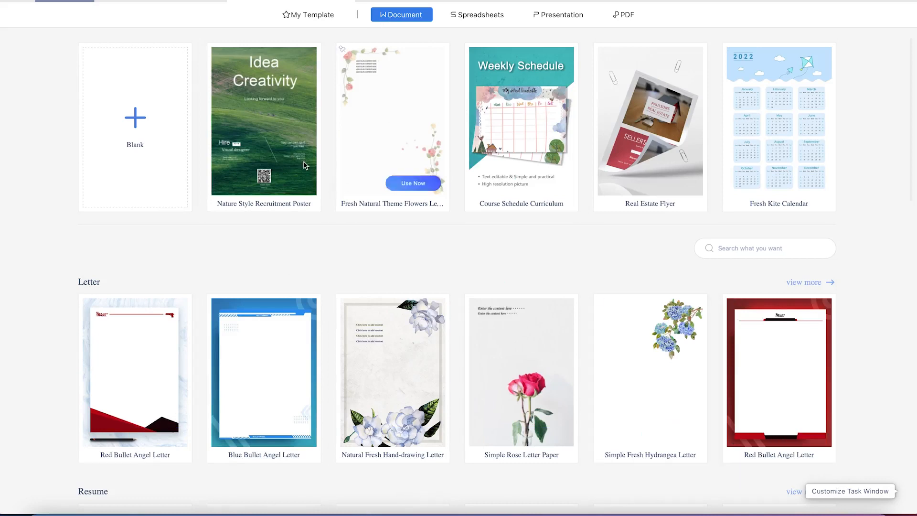
{"action": "left_click", "coordinate": [139, 123]}
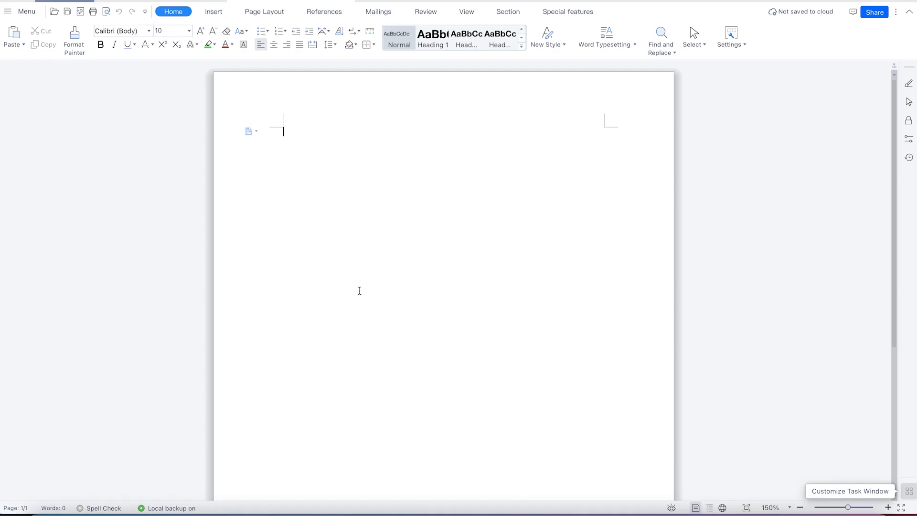
{"action": "scroll", "coordinate": [376, 273], "scroll_direction": "down", "scroll_amount": 2}
{"action": "scroll", "coordinate": [376, 274], "scroll_direction": "down", "scroll_amount": 3}
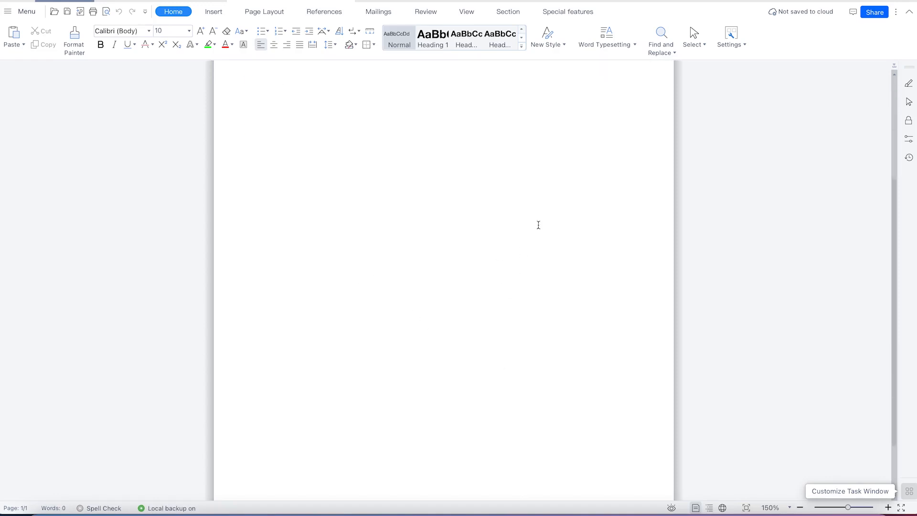
{"action": "scroll", "coordinate": [344, 220], "scroll_direction": "up", "scroll_amount": 5}
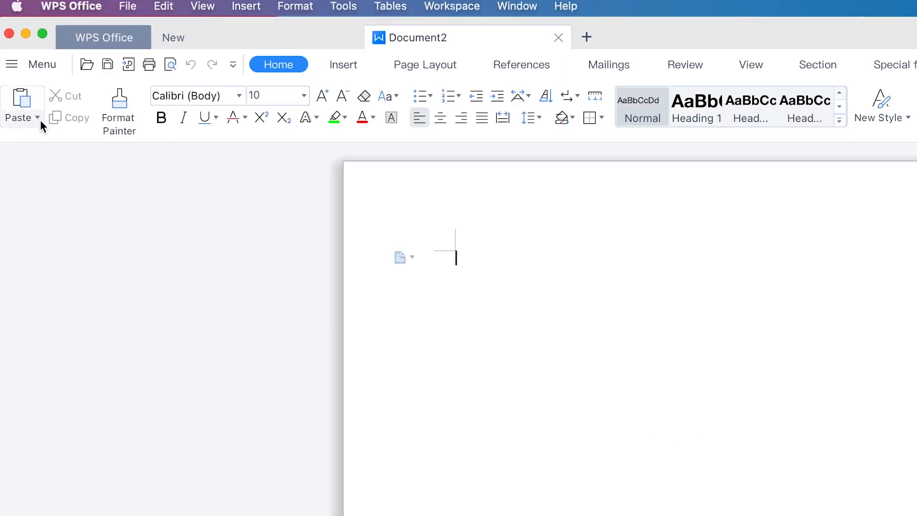
Step: Examine the paste options, the font choice and the list of font sizes without changing the document
{"action": "left_click", "coordinate": [23, 45]}
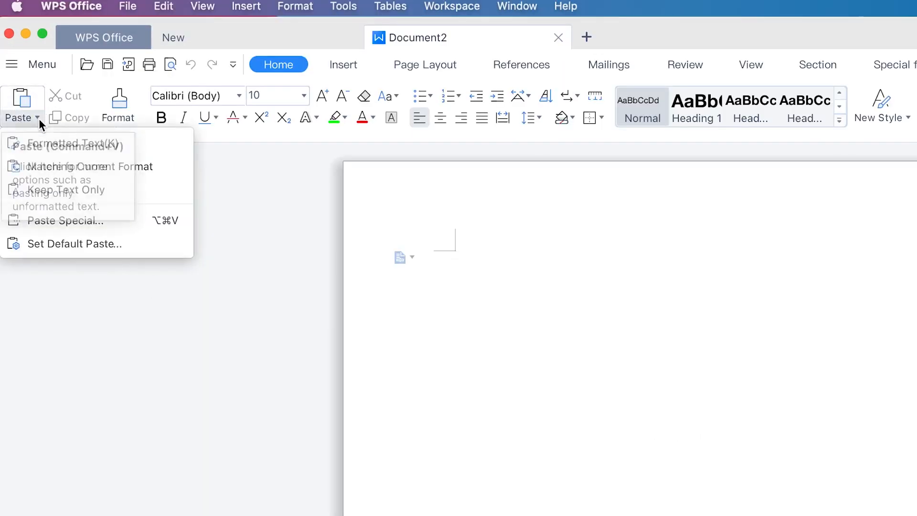
{"action": "left_click", "coordinate": [37, 117]}
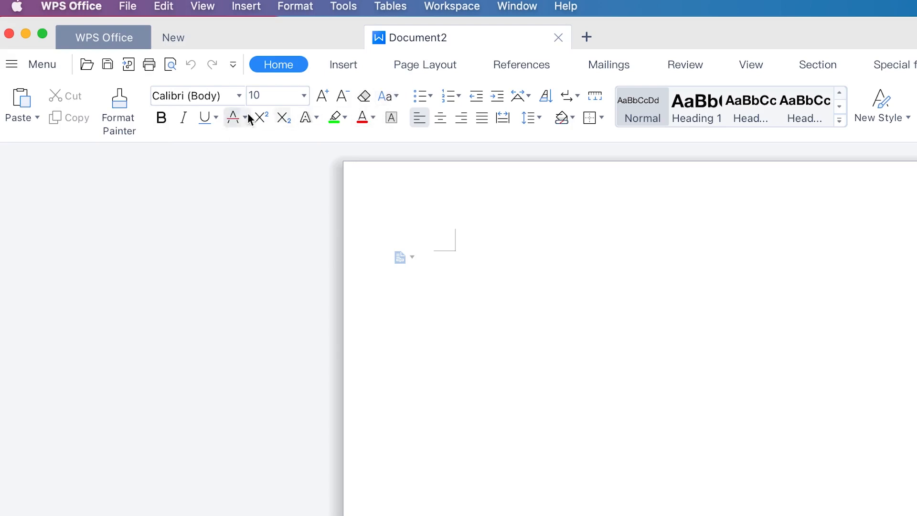
{"action": "left_click", "coordinate": [184, 94]}
{"action": "left_click", "coordinate": [239, 96]}
{"action": "left_click", "coordinate": [303, 96]}
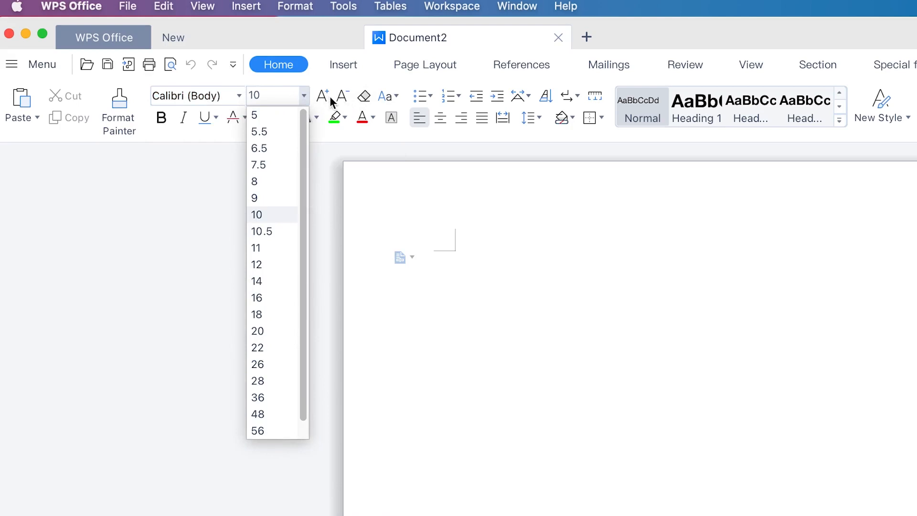
{"action": "left_click", "coordinate": [466, 235]}
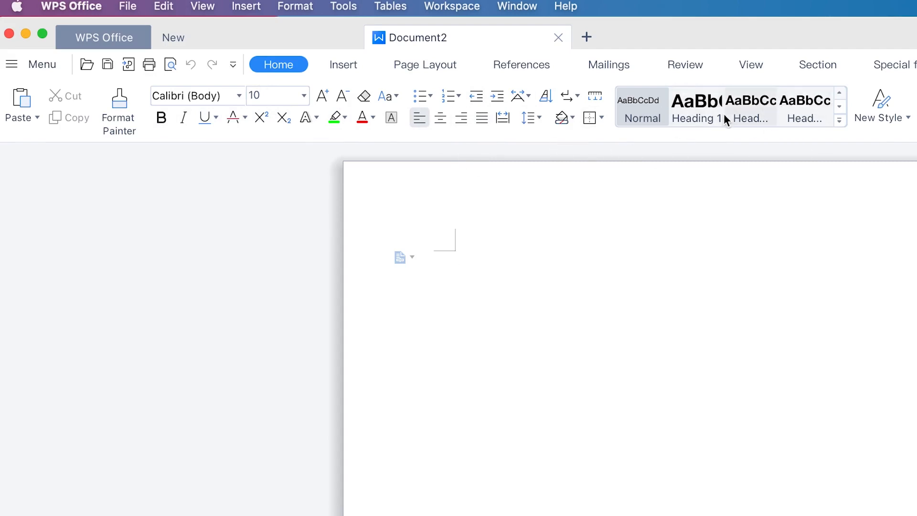
Step: Examine the New Style and Word Typesetting options without applying any of them
{"action": "left_click", "coordinate": [907, 119]}
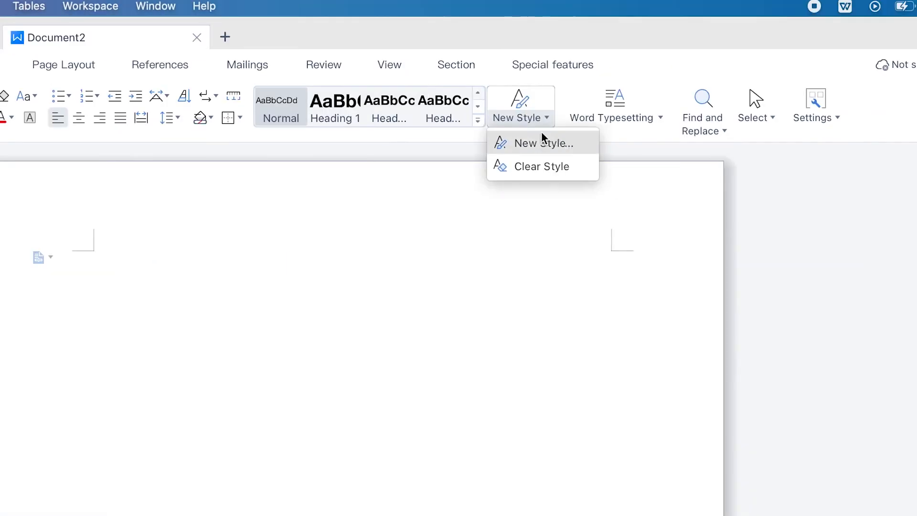
{"action": "left_click", "coordinate": [667, 78]}
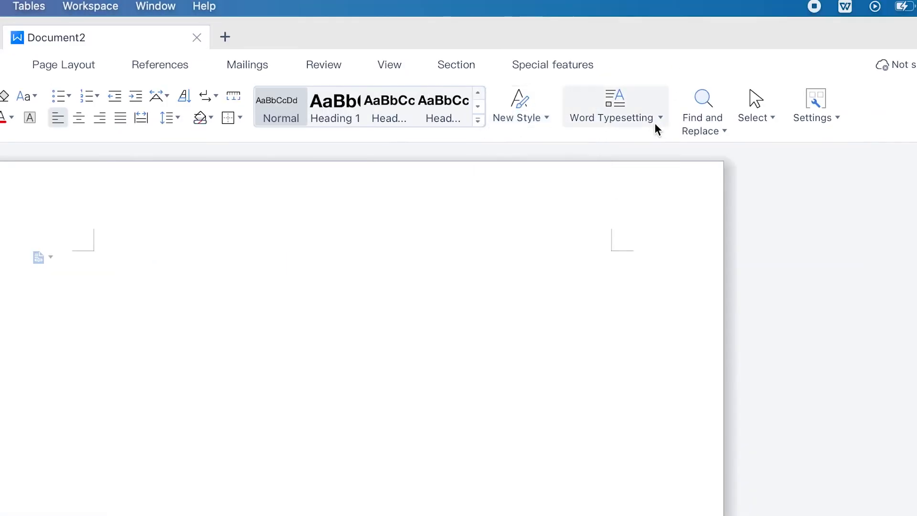
{"action": "left_click", "coordinate": [659, 119]}
{"action": "left_click", "coordinate": [697, 52]}
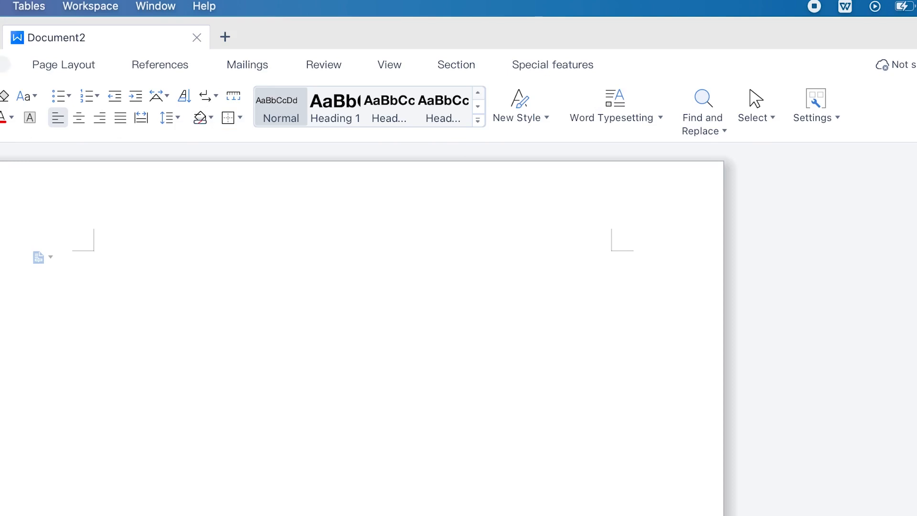
Step: Examine the insert tools, including the preset shapes and the picture source options
{"action": "left_click", "coordinate": [336, 68]}
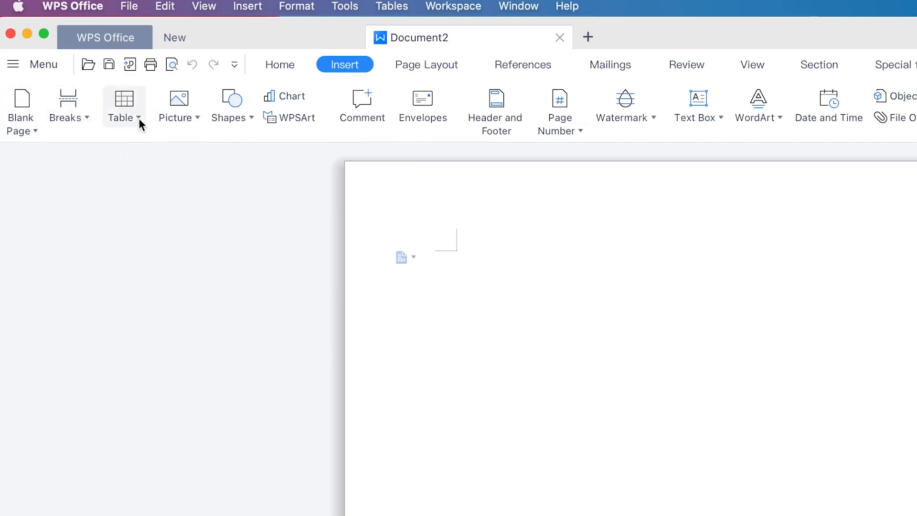
{"action": "left_click", "coordinate": [248, 115]}
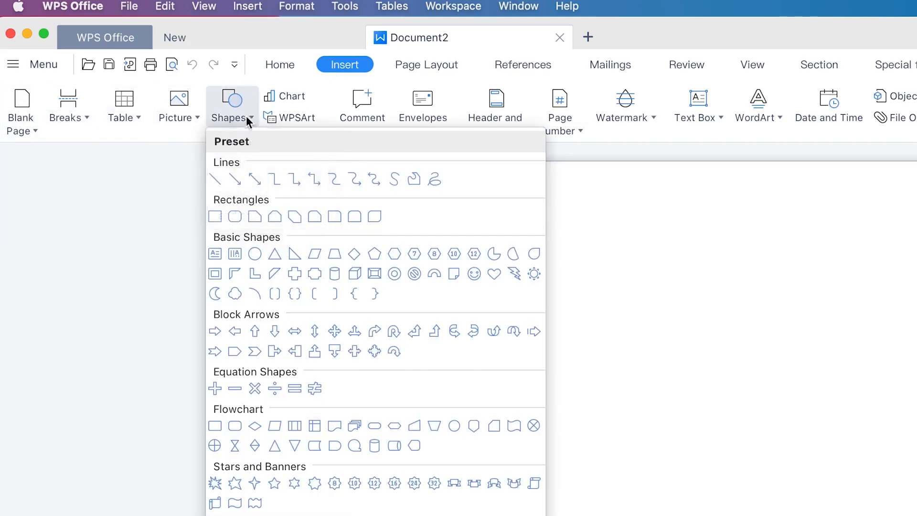
{"action": "left_click", "coordinate": [198, 113]}
{"action": "left_click", "coordinate": [198, 117]}
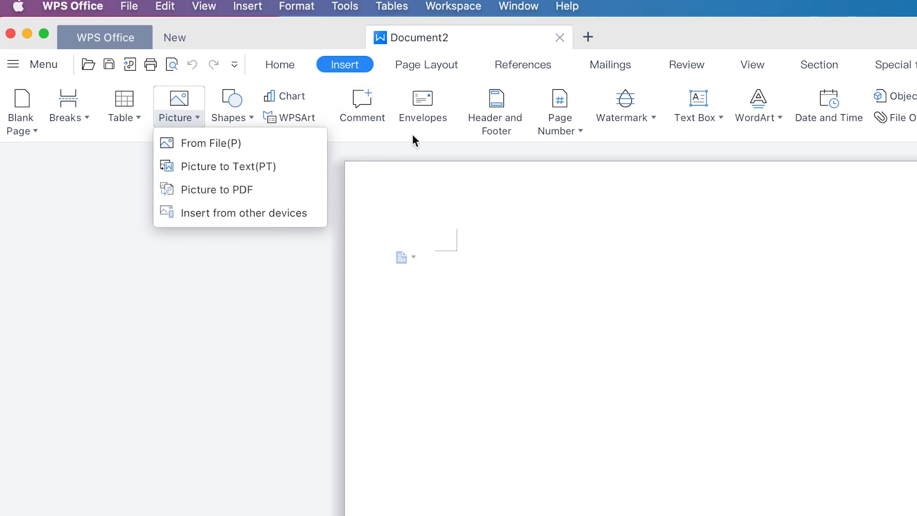
{"action": "left_click", "coordinate": [379, 133]}
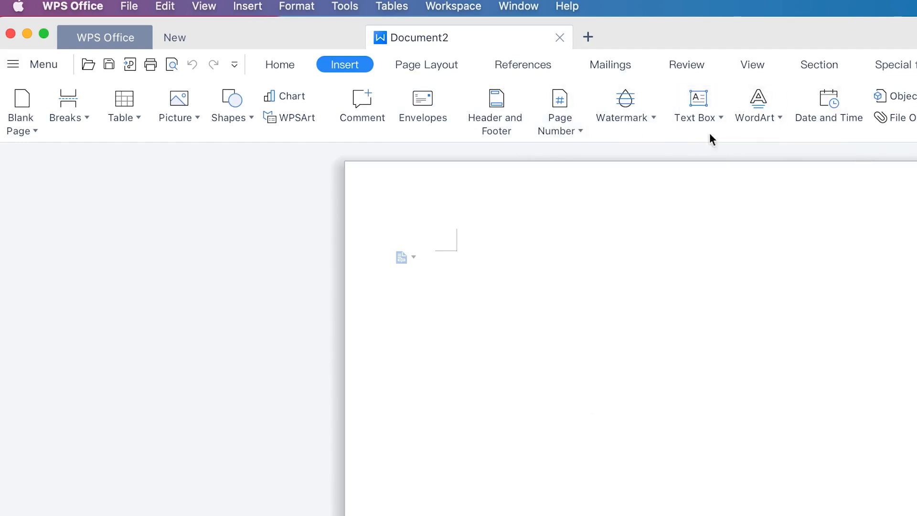
Step: Examine the page layout choices for orientation, margin presets and number of columns
{"action": "left_click", "coordinate": [429, 64]}
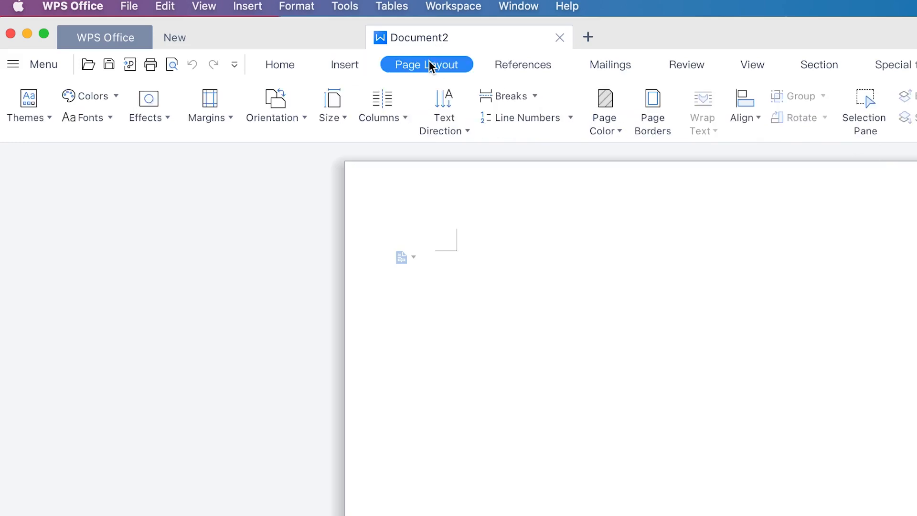
{"action": "left_click", "coordinate": [308, 122]}
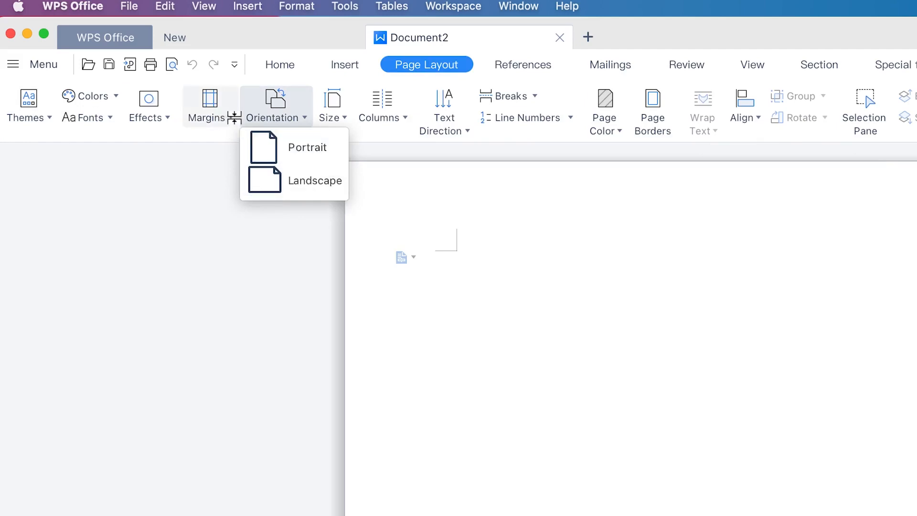
{"action": "left_click", "coordinate": [176, 207]}
{"action": "left_click", "coordinate": [233, 124]}
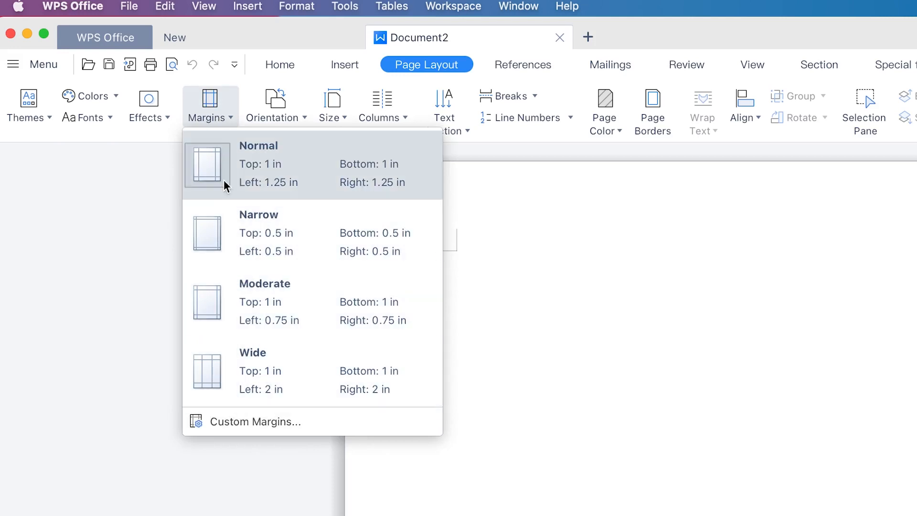
{"action": "left_click", "coordinate": [22, 344]}
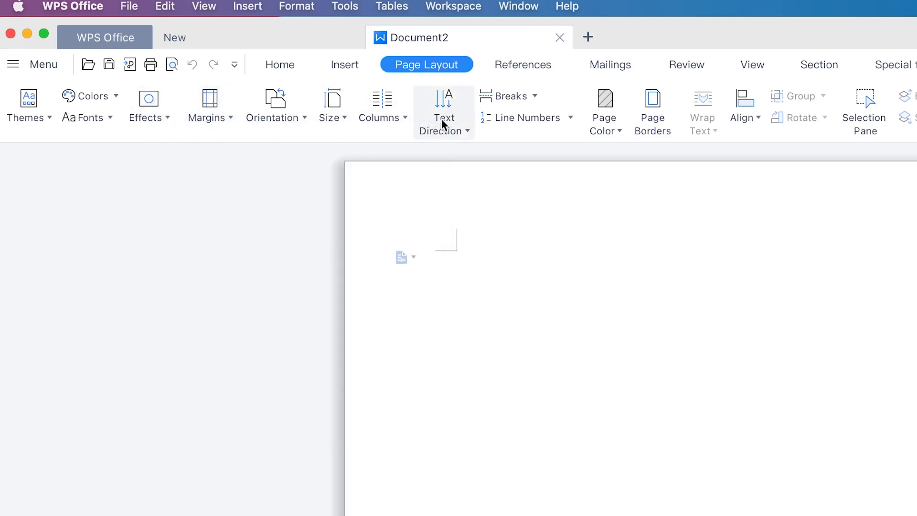
{"action": "left_click", "coordinate": [405, 115]}
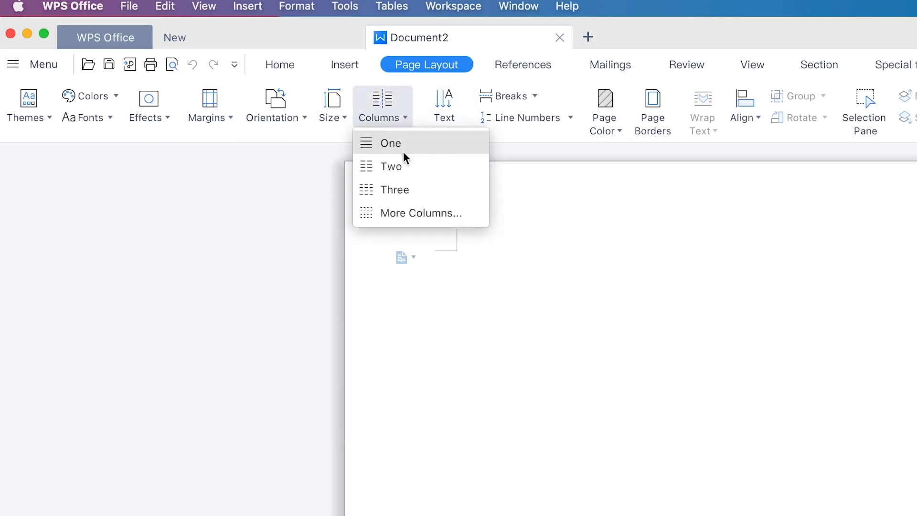
{"action": "left_click", "coordinate": [612, 214]}
Step: Examine the reference tools and the available table of contents layouts
{"action": "left_click", "coordinate": [544, 63]}
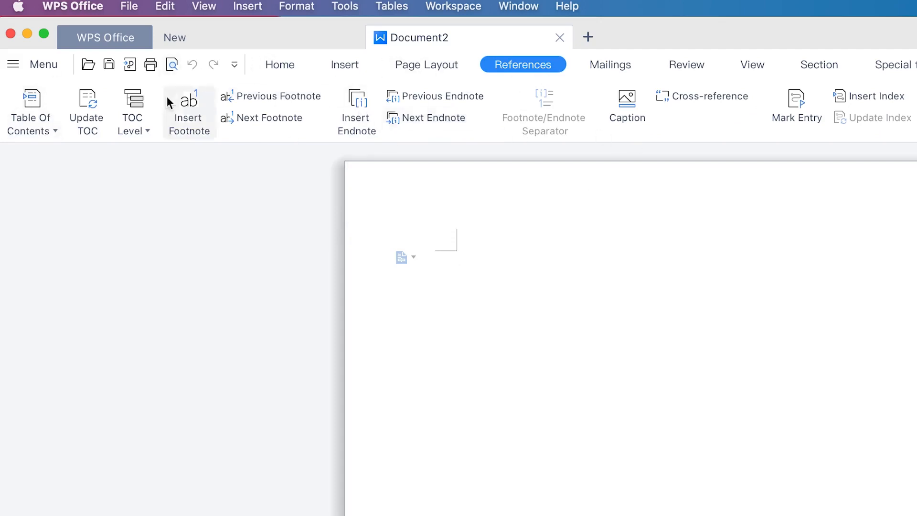
{"action": "left_click", "coordinate": [56, 131]}
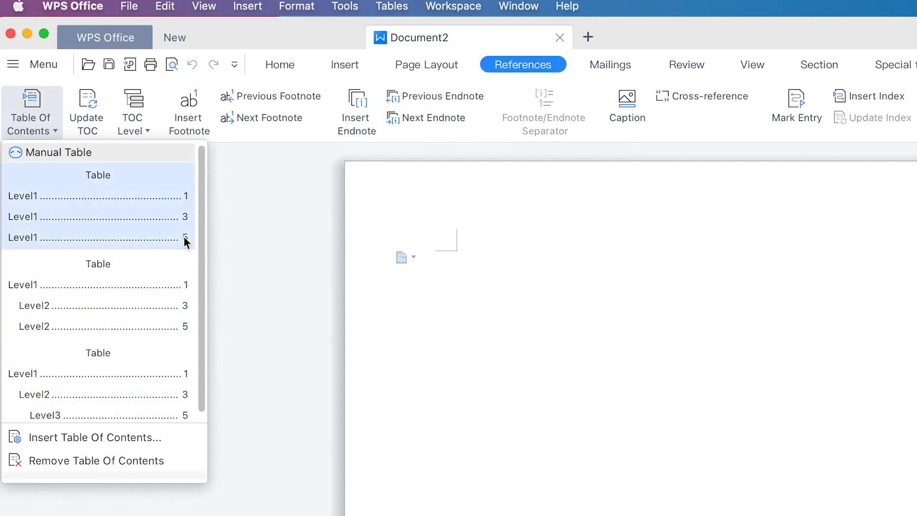
{"action": "left_click", "coordinate": [635, 414]}
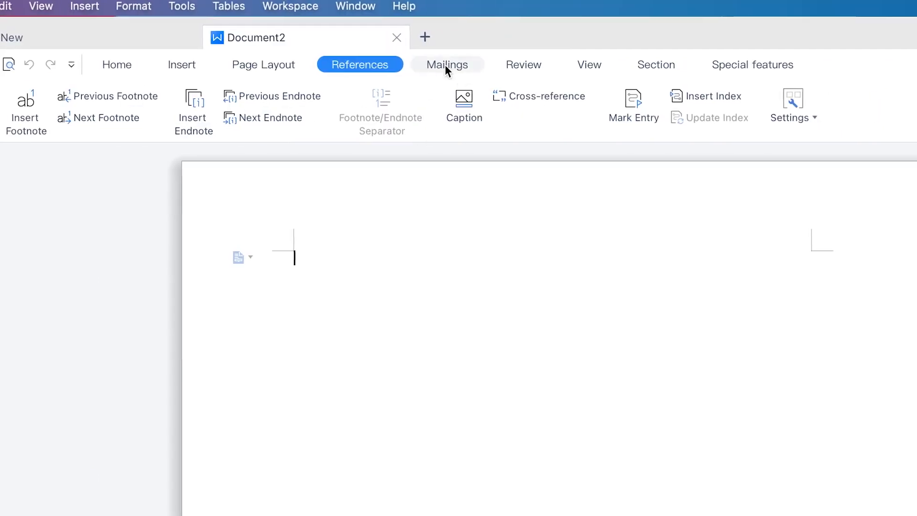
Step: Tour the mailing, review, view, section and special feature tools in turn
{"action": "left_click", "coordinate": [445, 64]}
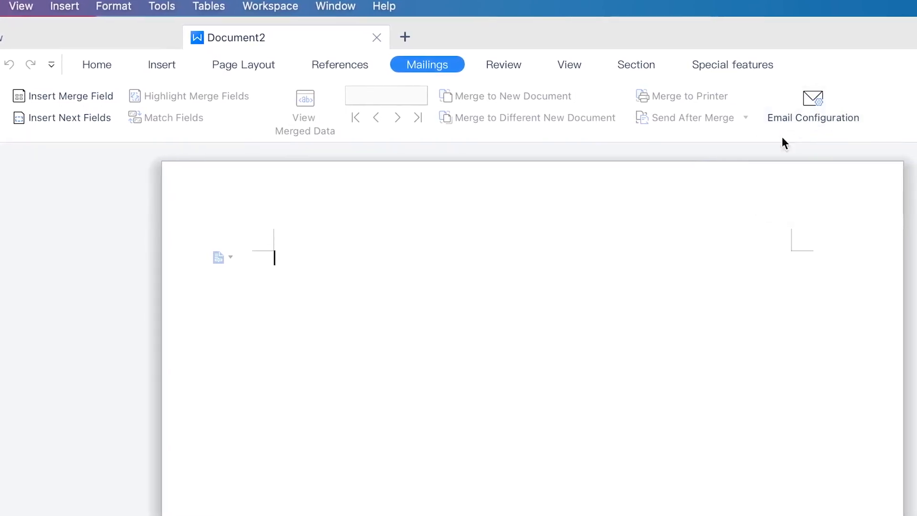
{"action": "left_click", "coordinate": [494, 62]}
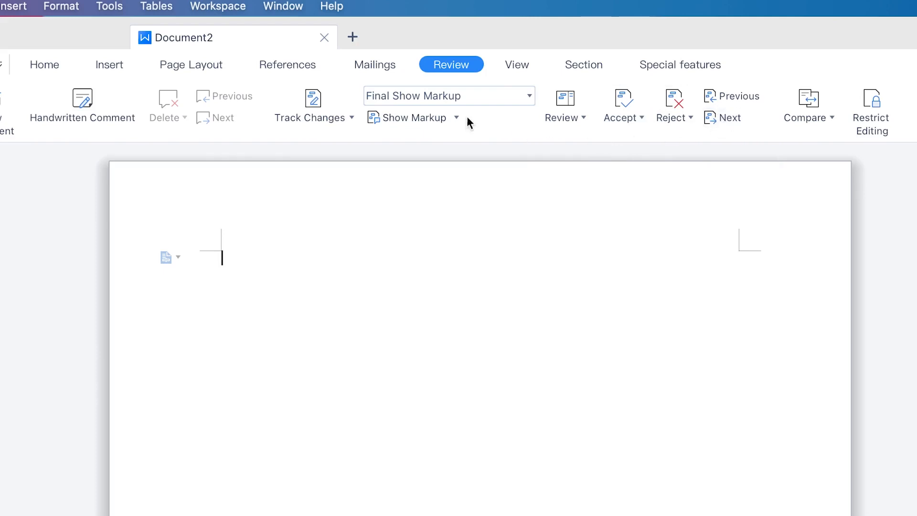
{"action": "left_click", "coordinate": [525, 70]}
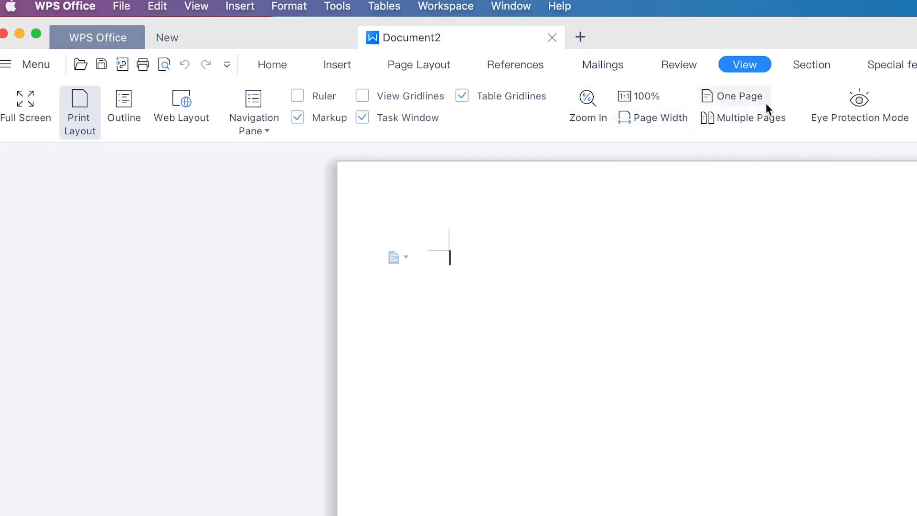
{"action": "left_click", "coordinate": [817, 67]}
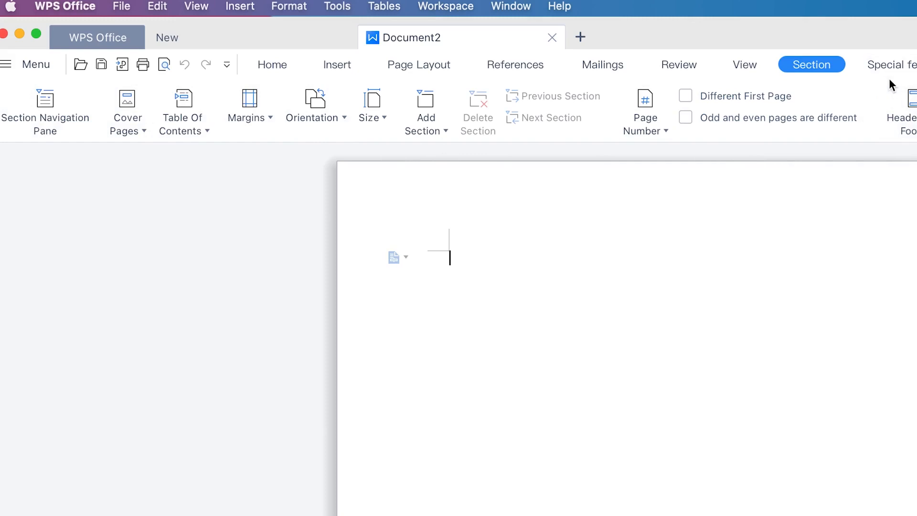
{"action": "left_click", "coordinate": [737, 71]}
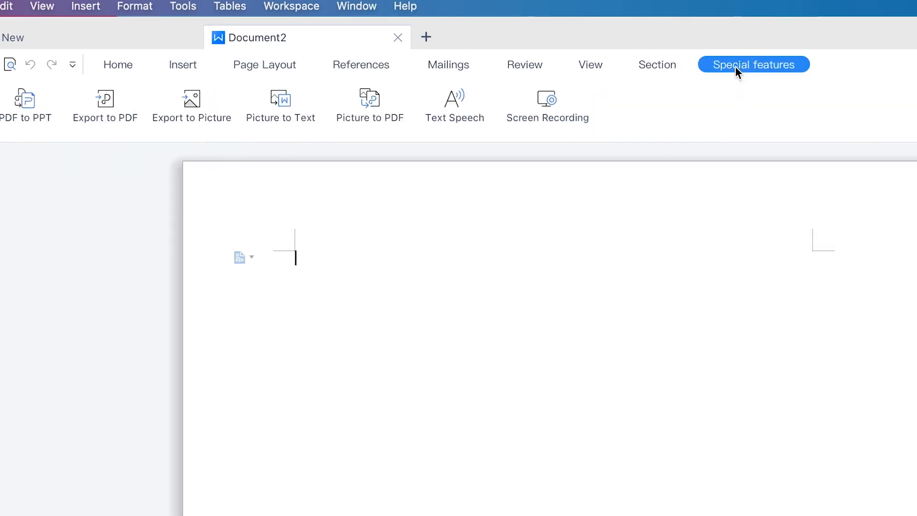
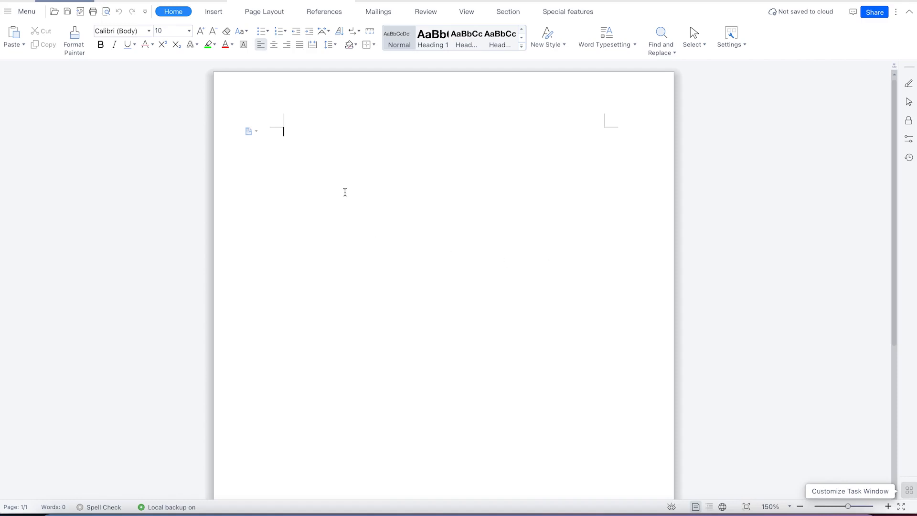
Step: Start saving a copy of the blank document and browse to the WPS Office Suite folder on the Desktop
{"action": "scroll", "coordinate": [348, 211], "scroll_direction": "down", "scroll_amount": 1}
{"action": "scroll", "coordinate": [354, 259], "scroll_direction": "up", "scroll_amount": 1}
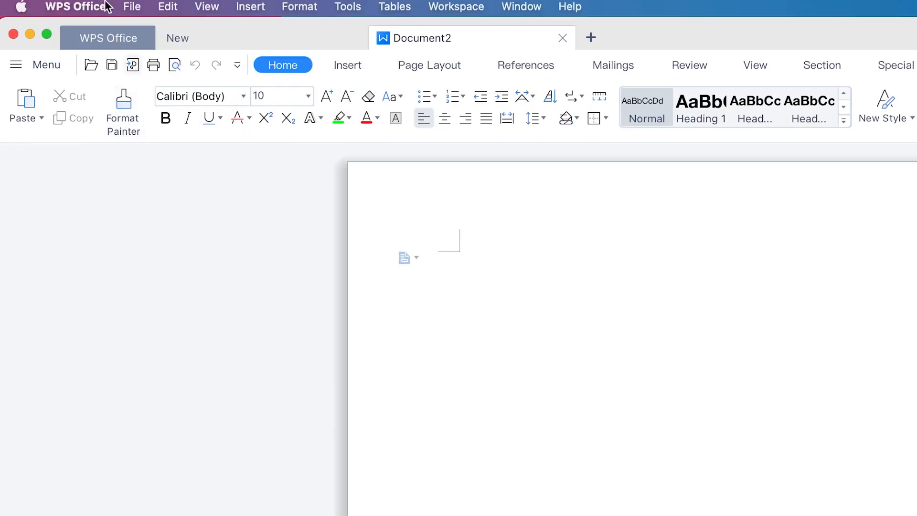
{"action": "left_click", "coordinate": [129, 7]}
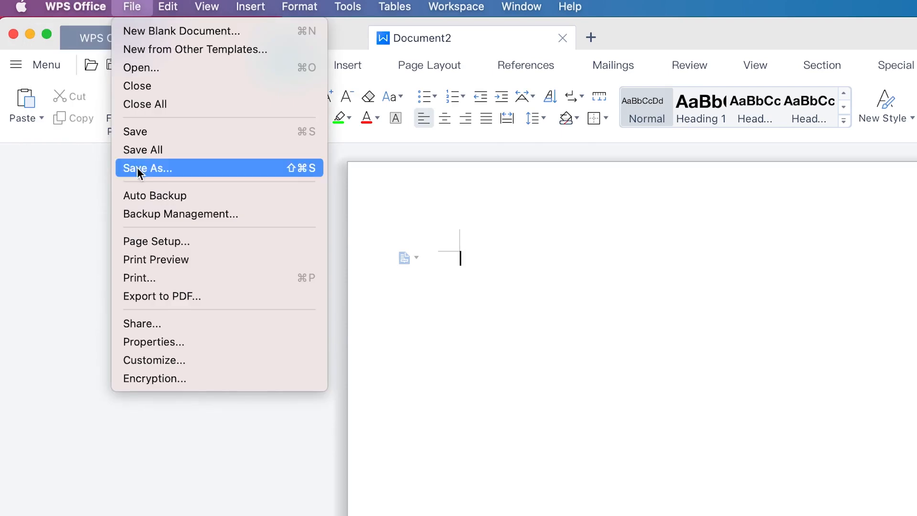
{"action": "left_click", "coordinate": [164, 170]}
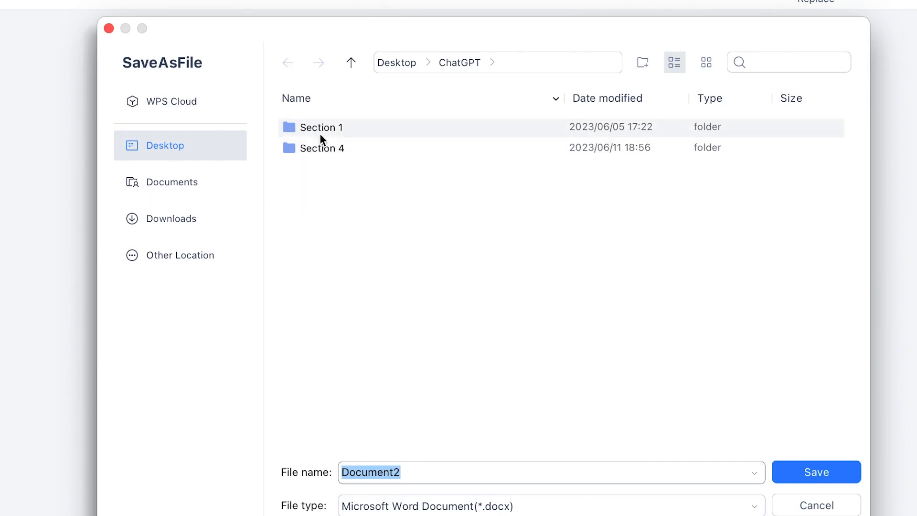
{"action": "left_click", "coordinate": [556, 67]}
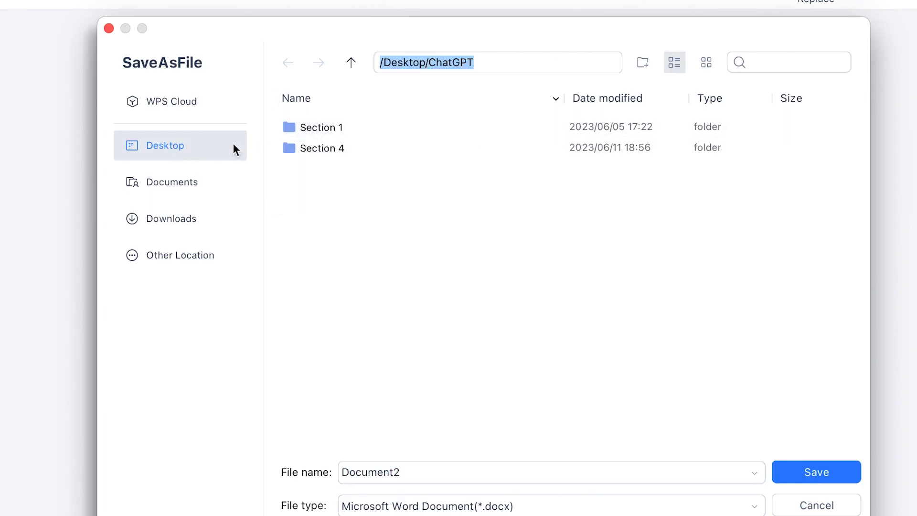
{"action": "left_click", "coordinate": [159, 144]}
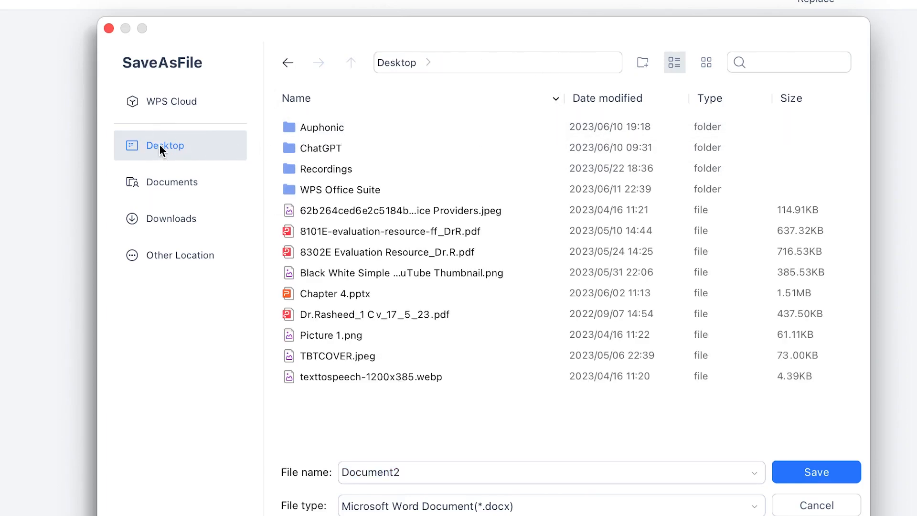
{"action": "double_click", "coordinate": [340, 191]}
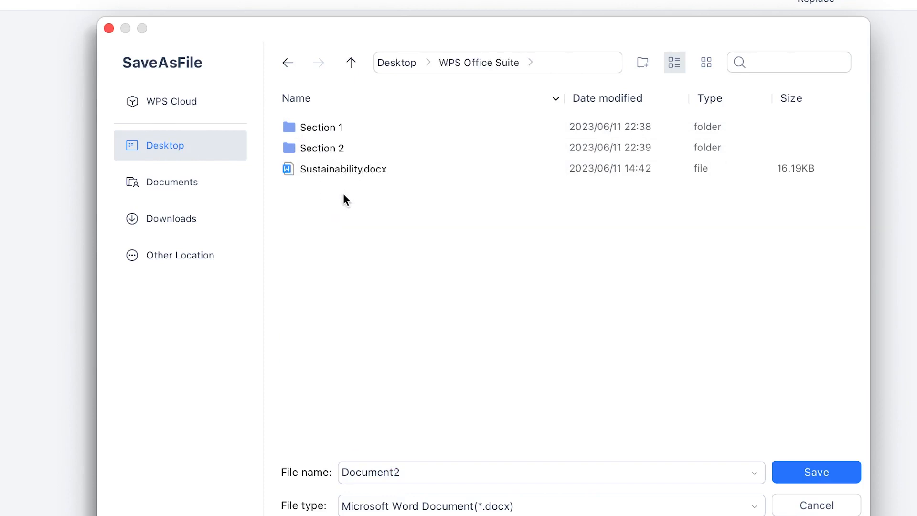
Step: Name the file "Text formatting in WPS" and save it as a Word document in the Section 1 folder
{"action": "left_click", "coordinate": [439, 473]}
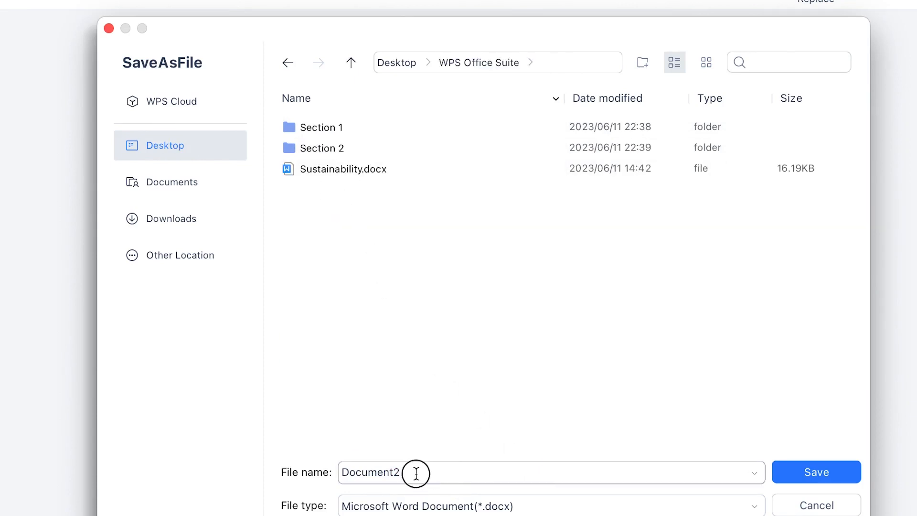
{"action": "left_click_drag", "start_coordinate": [416, 473], "coordinate": [253, 451]}
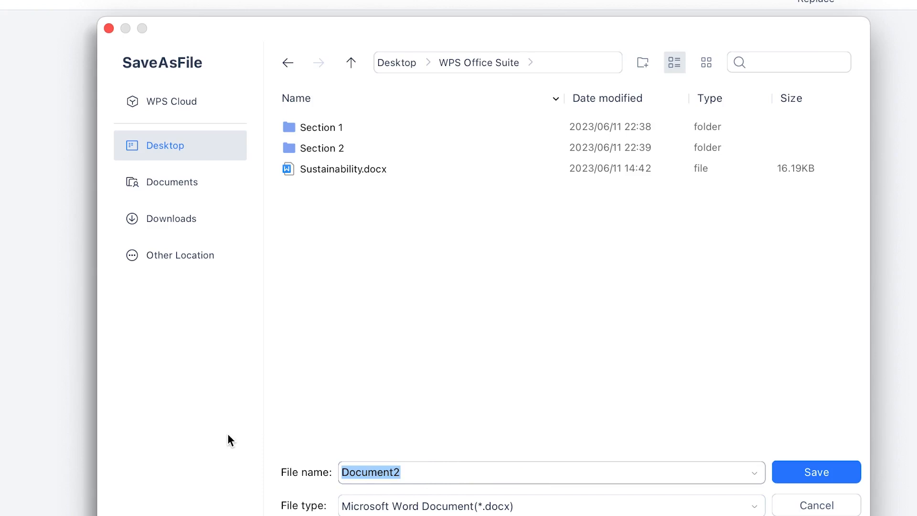
{"action": "type", "text": "Te"}
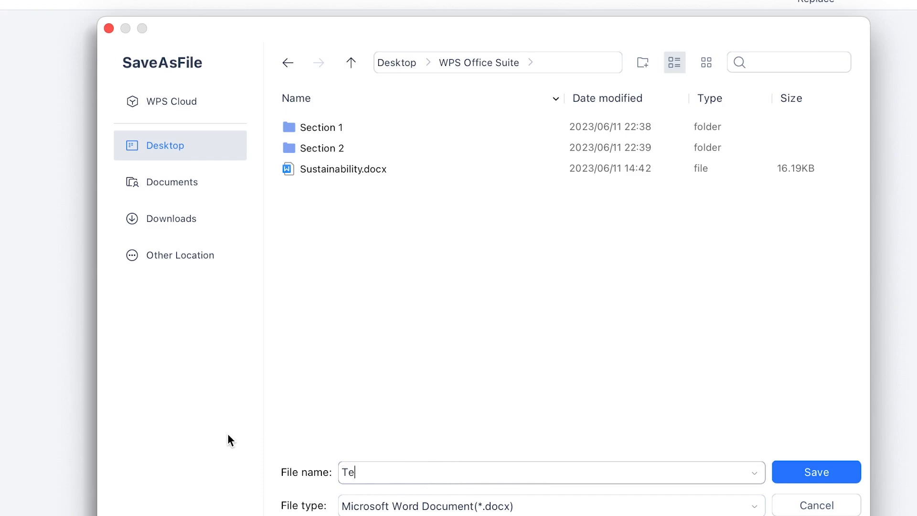
{"action": "type", "text": "xt formatting in WPS"}
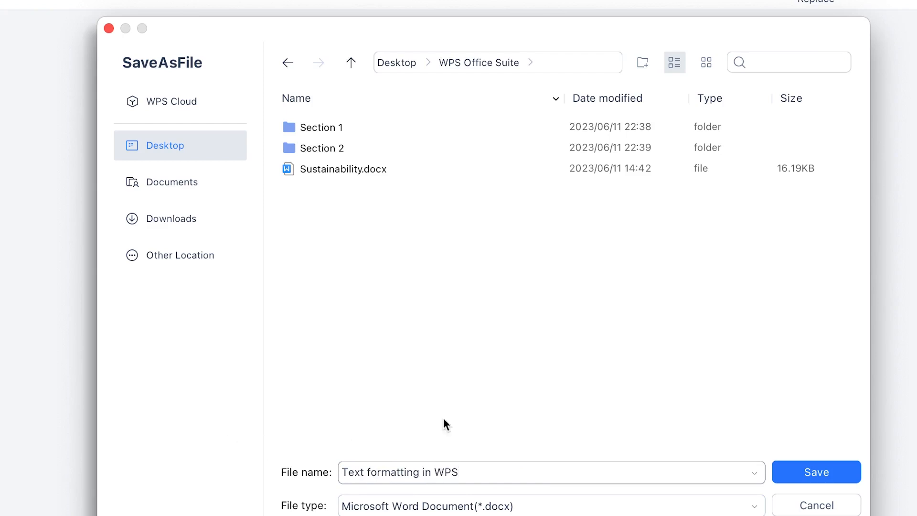
{"action": "double_click", "coordinate": [340, 130]}
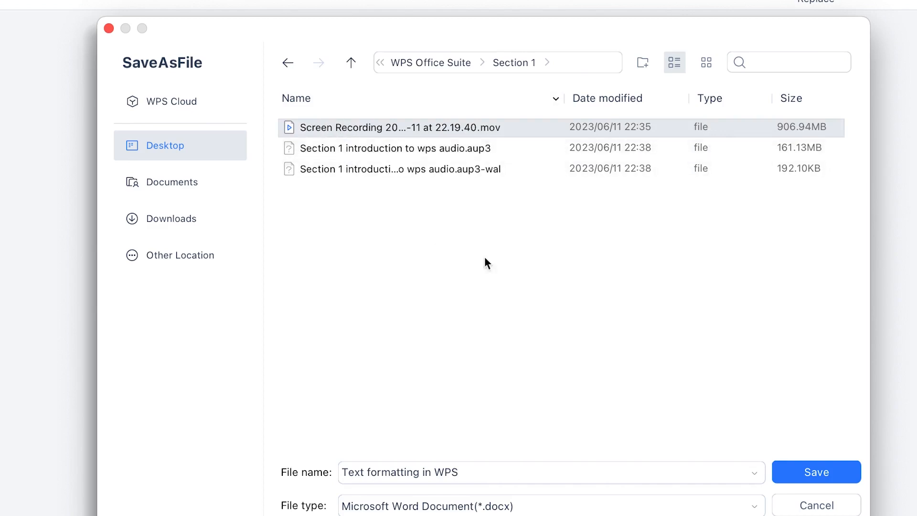
{"action": "left_click", "coordinate": [792, 472]}
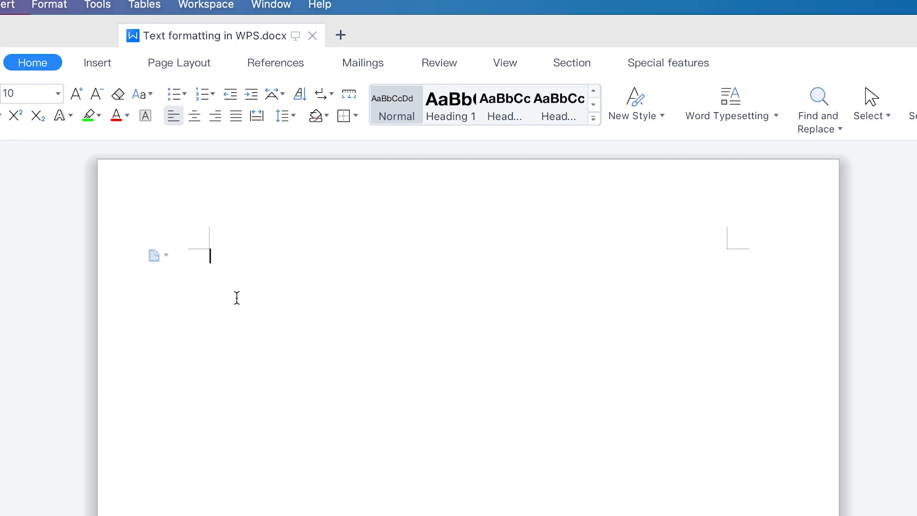
Step: Write "Welcome to my channel, please remember to subscribe" and a second line of filler text, "sfslkdfjsldfjsldfsjdflsdf"
{"action": "type", "text": "Welcome to my cha"}
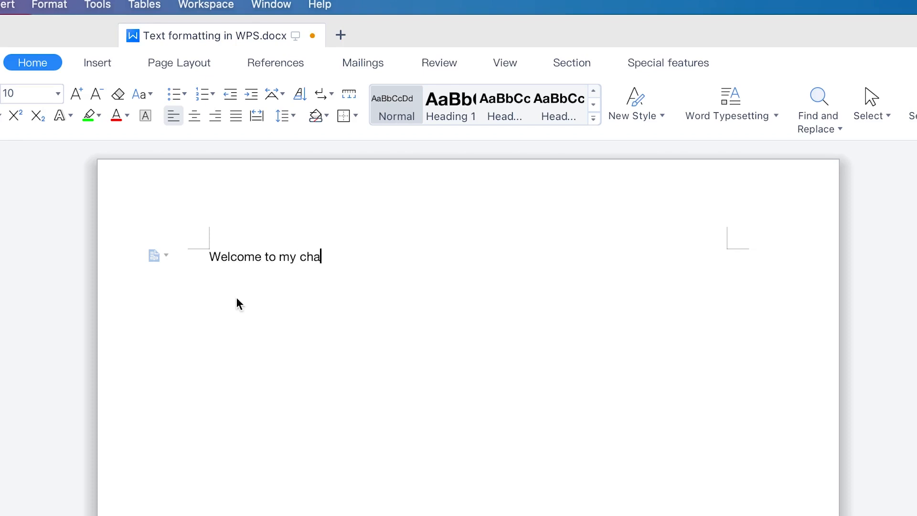
{"action": "type", "text": "nnel, please remember "}
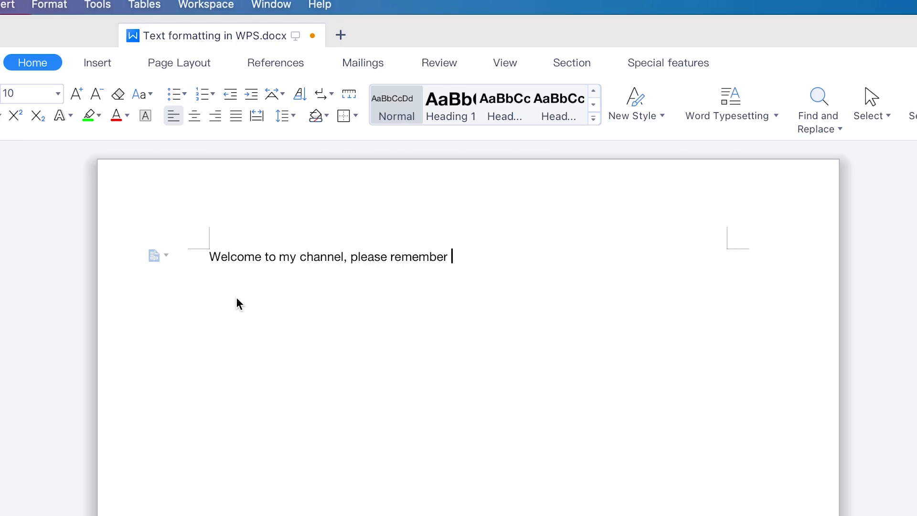
{"action": "type", "text": "to subscrib"}
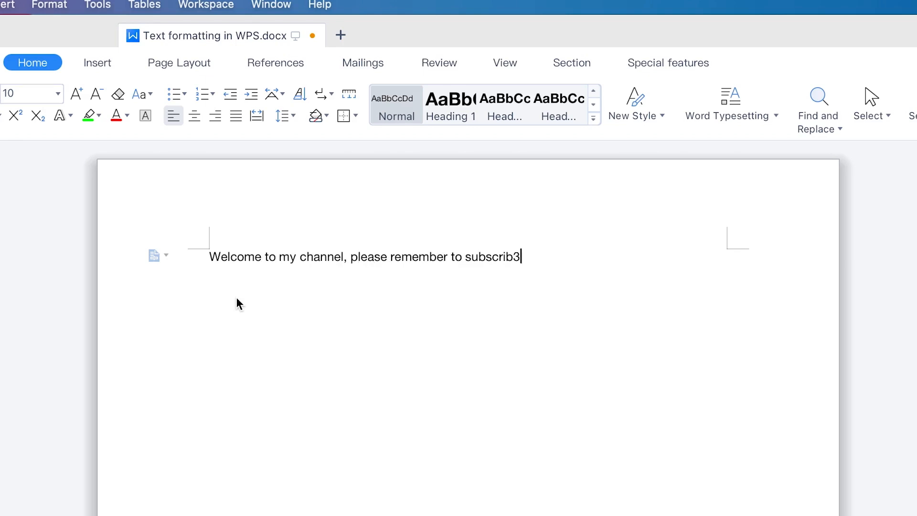
{"action": "type", "text": "e"}
{"action": "key", "text": "Return"}
{"action": "type", "text": "sfslkdfjsldfjsldfsjdflsdf"}
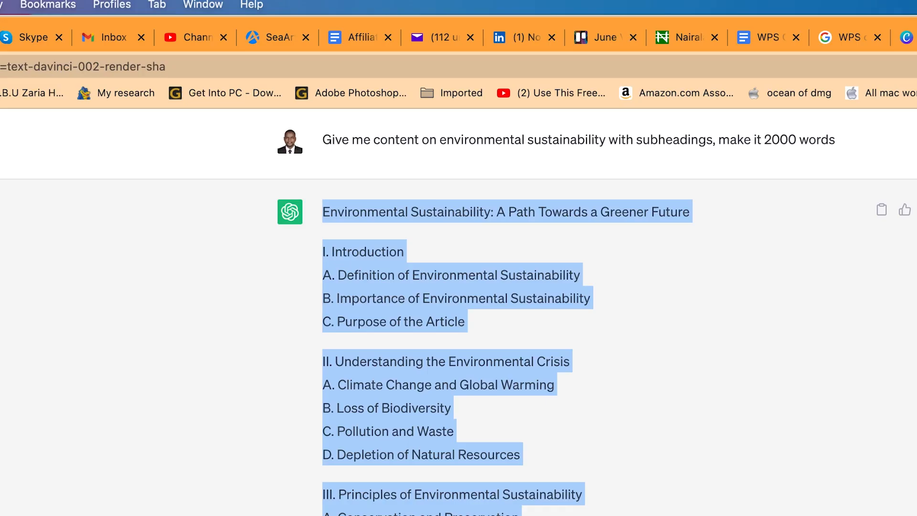
Step: In the browser's ChatGPT answer, copy the text from "VI. Challenges and Obstacles" through the "Climate Change and Global Warming" paragraph
{"action": "scroll", "coordinate": [645, 427], "scroll_direction": "down", "scroll_amount": 20}
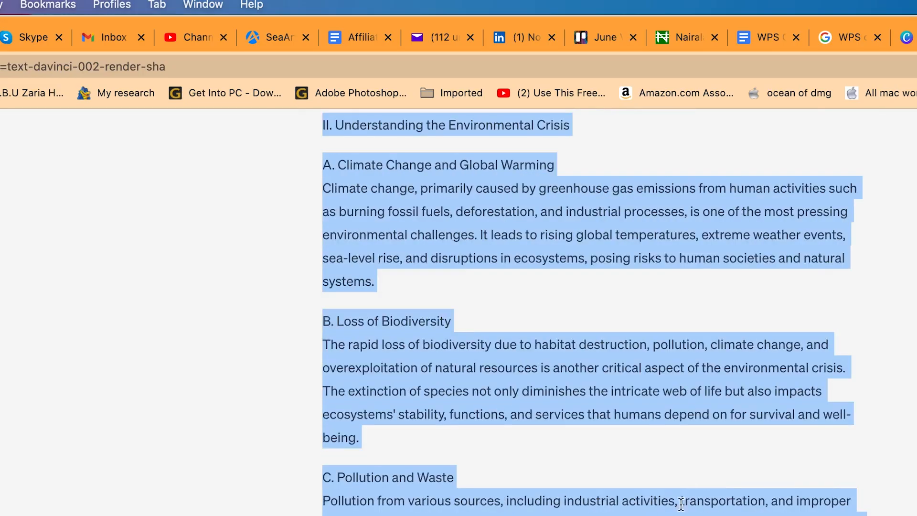
{"action": "left_click", "coordinate": [640, 415]}
{"action": "scroll", "coordinate": [618, 394], "scroll_direction": "up", "scroll_amount": 5}
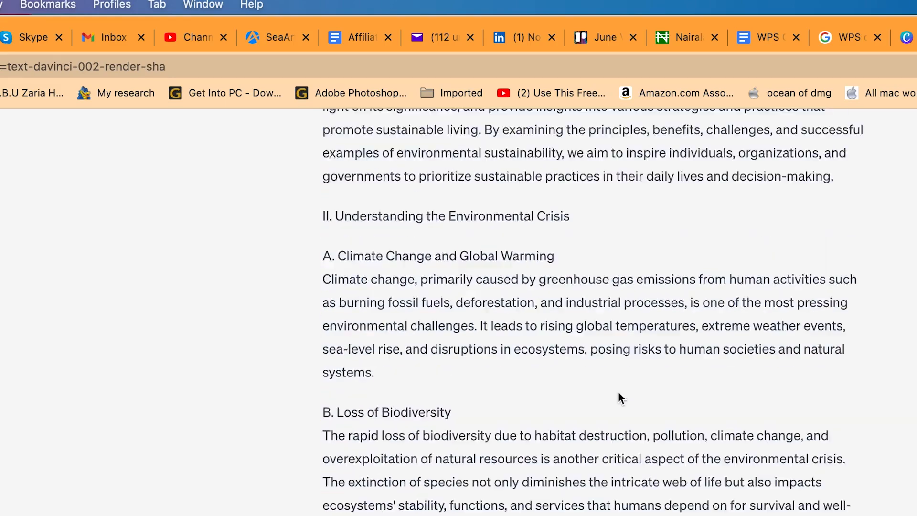
{"action": "scroll", "coordinate": [617, 382], "scroll_direction": "up", "scroll_amount": 10}
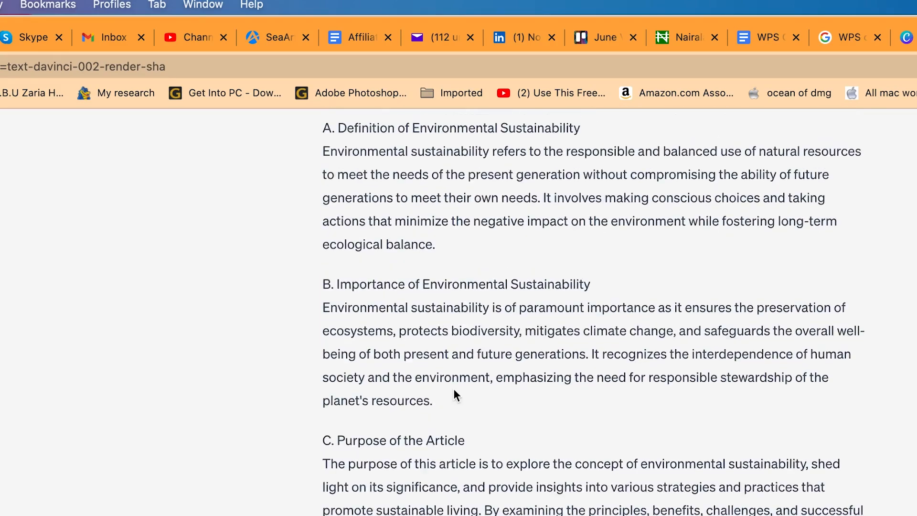
{"action": "scroll", "coordinate": [454, 388], "scroll_direction": "down", "scroll_amount": 6}
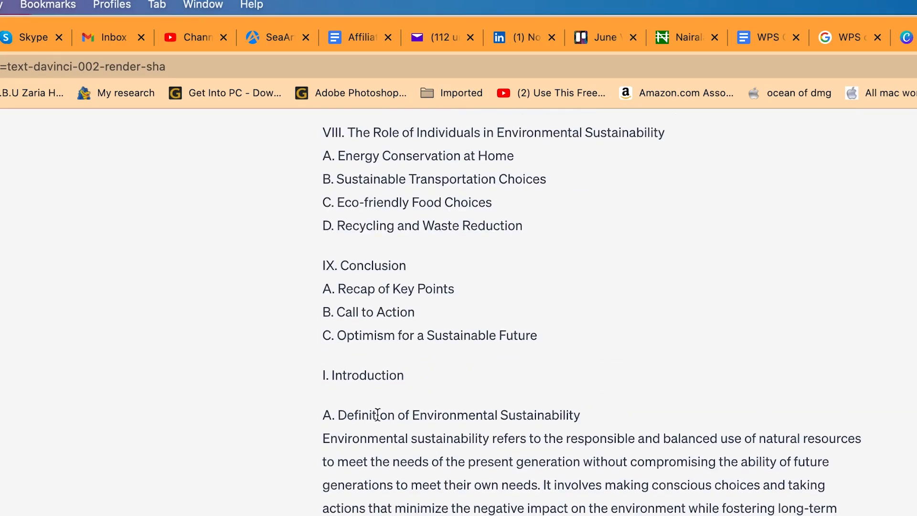
{"action": "left_click_drag", "start_coordinate": [320, 370], "coordinate": [481, 500]}
{"action": "left_click_drag", "start_coordinate": [524, 81], "coordinate": [764, 253]}
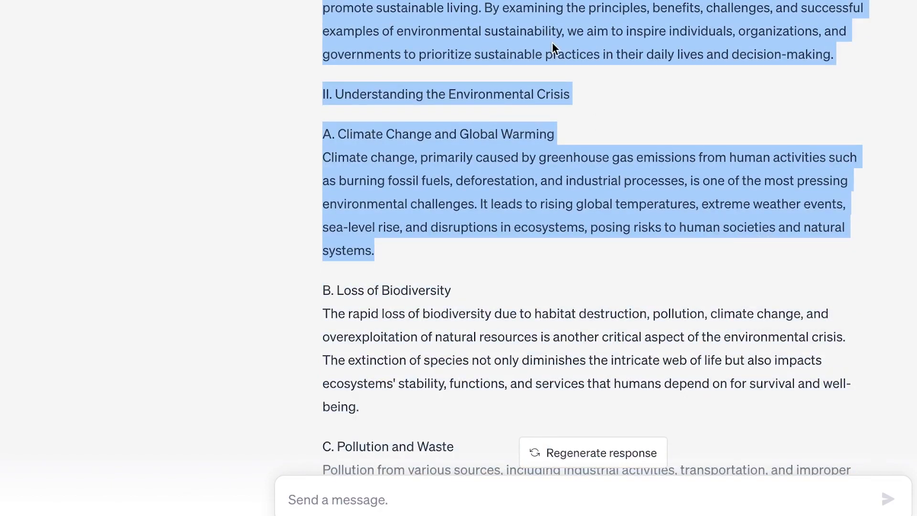
{"action": "right_click", "coordinate": [545, 29]}
{"action": "left_click", "coordinate": [575, 65]}
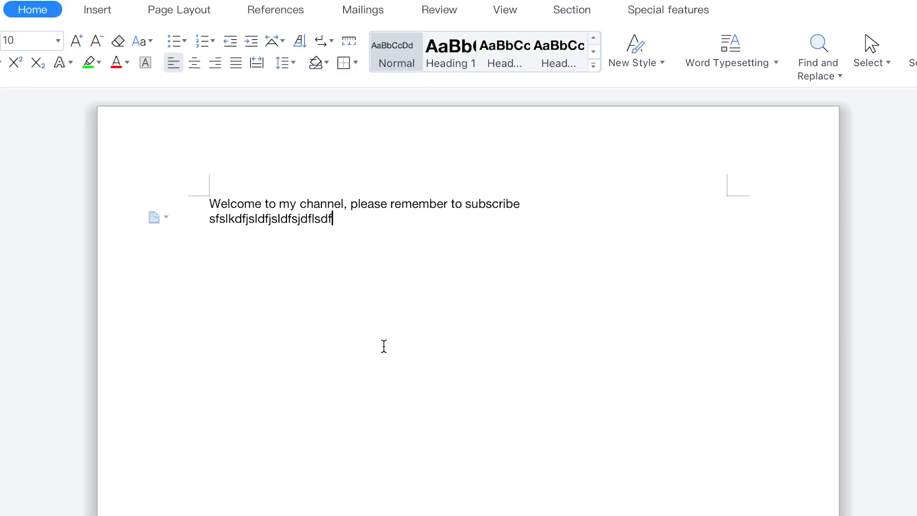
Step: Back in WPS Office, paste the copied sustainability content below the filler line, leaving a blank line between
{"action": "key", "text": "Return"}
{"action": "key", "text": "Return"}
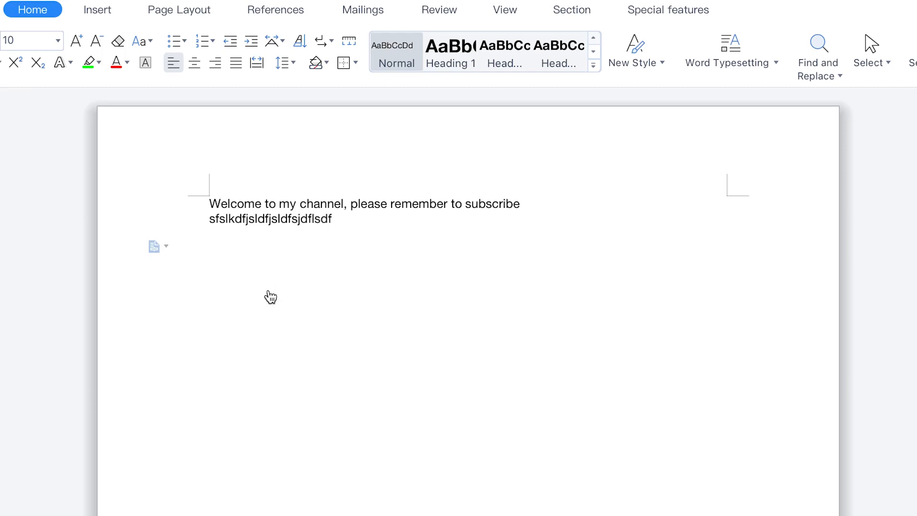
{"action": "key", "text": "ctrl+v"}
{"action": "scroll", "coordinate": [395, 383], "scroll_direction": "up", "scroll_amount": 15}
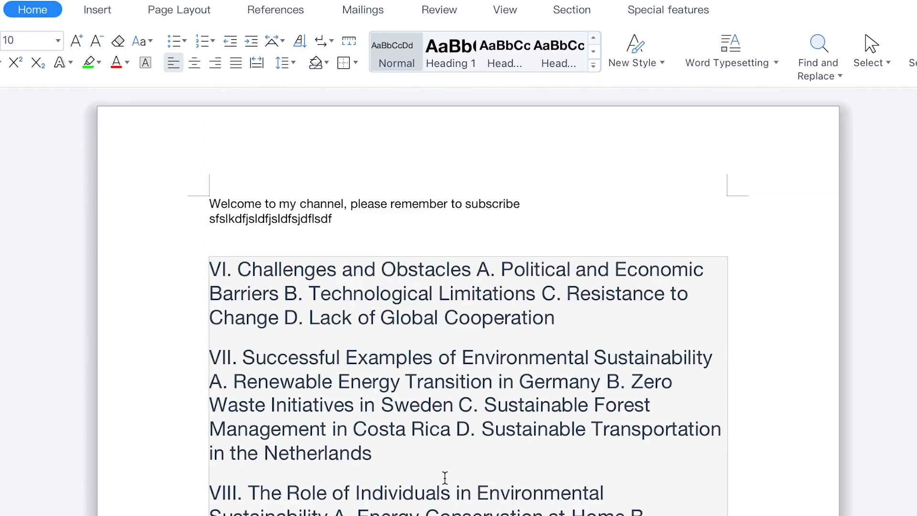
Step: Change the paste option of the pasted sustainability content to Keep Text Only and review the layout
{"action": "scroll", "coordinate": [442, 477], "scroll_direction": "down", "scroll_amount": 10}
{"action": "scroll", "coordinate": [454, 494], "scroll_direction": "down", "scroll_amount": 10}
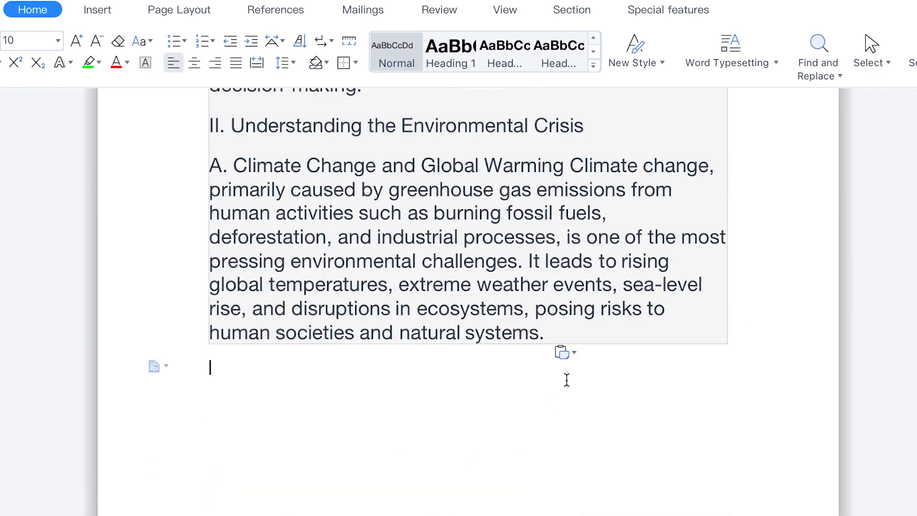
{"action": "left_click", "coordinate": [575, 354]}
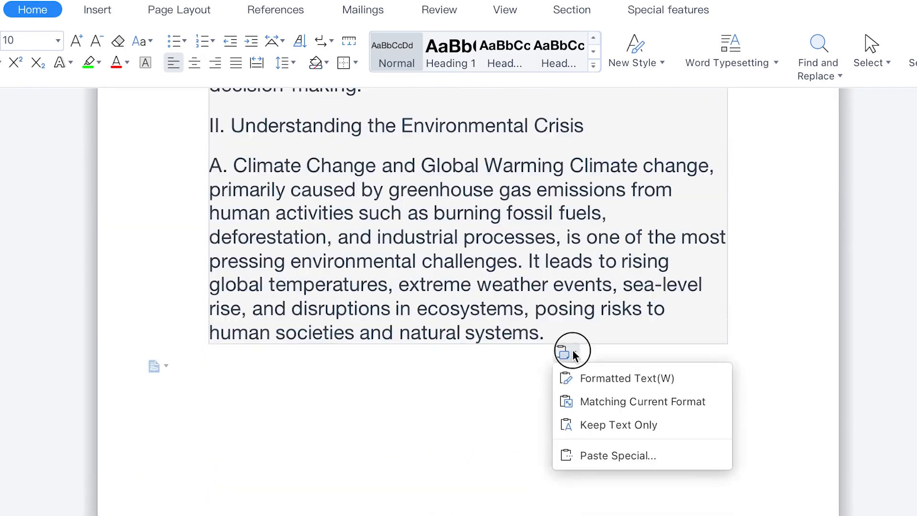
{"action": "left_click", "coordinate": [595, 426]}
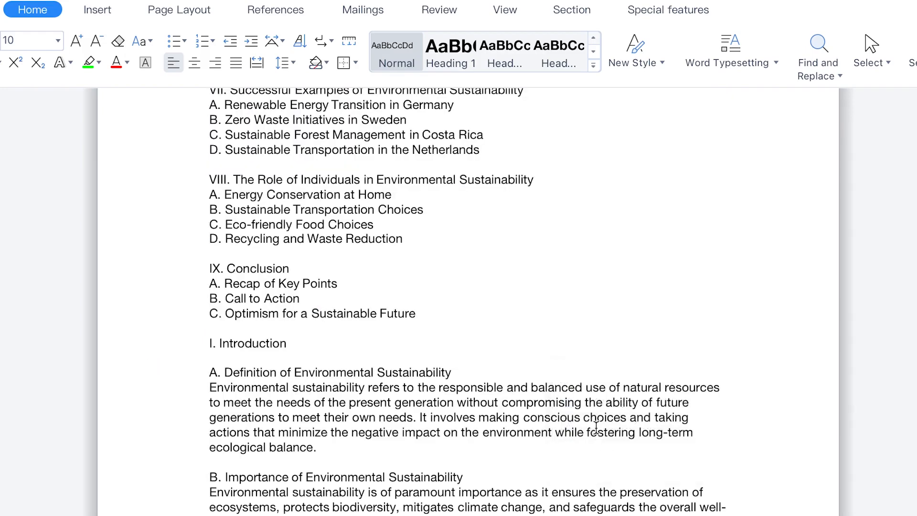
{"action": "scroll", "coordinate": [419, 452], "scroll_direction": "up", "scroll_amount": 5}
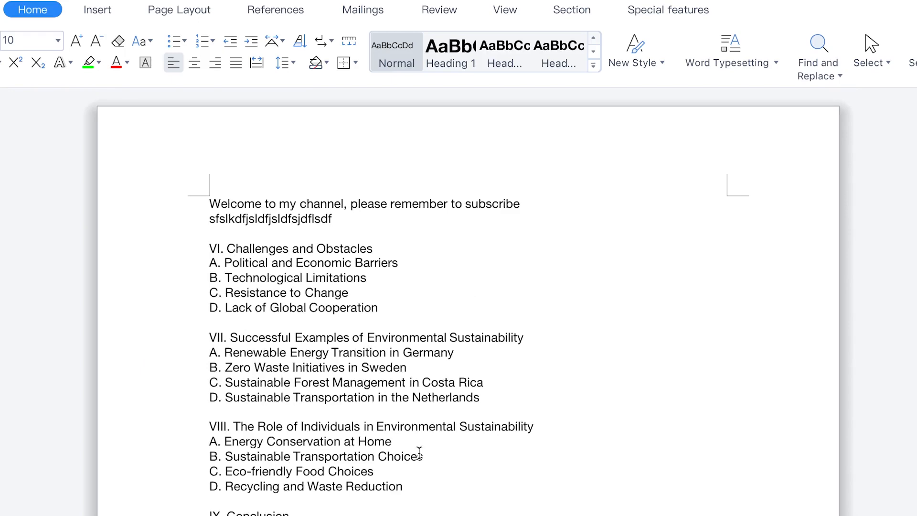
Step: Try the Matching Current Format and Formatted Text paste options on the pasted content
{"action": "scroll", "coordinate": [462, 487], "scroll_direction": "down", "scroll_amount": 8}
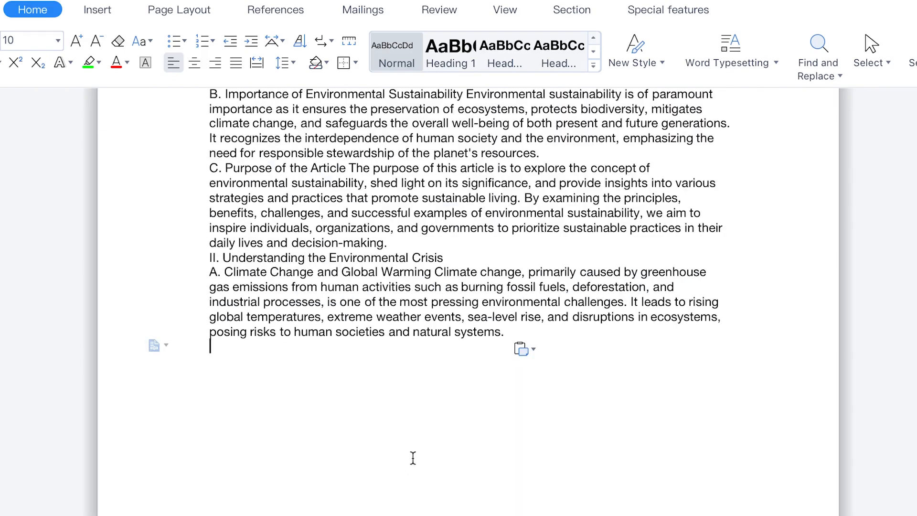
{"action": "scroll", "coordinate": [413, 458], "scroll_direction": "up", "scroll_amount": 8}
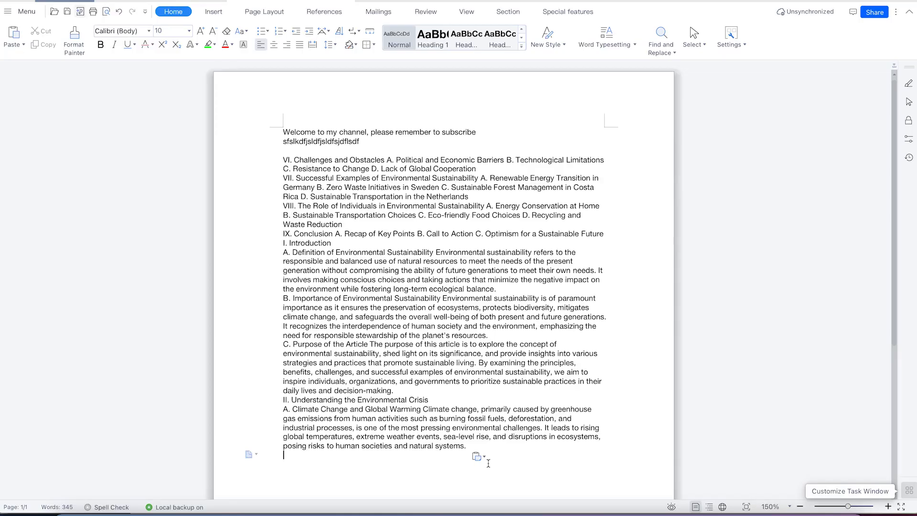
{"action": "left_click", "coordinate": [484, 454]}
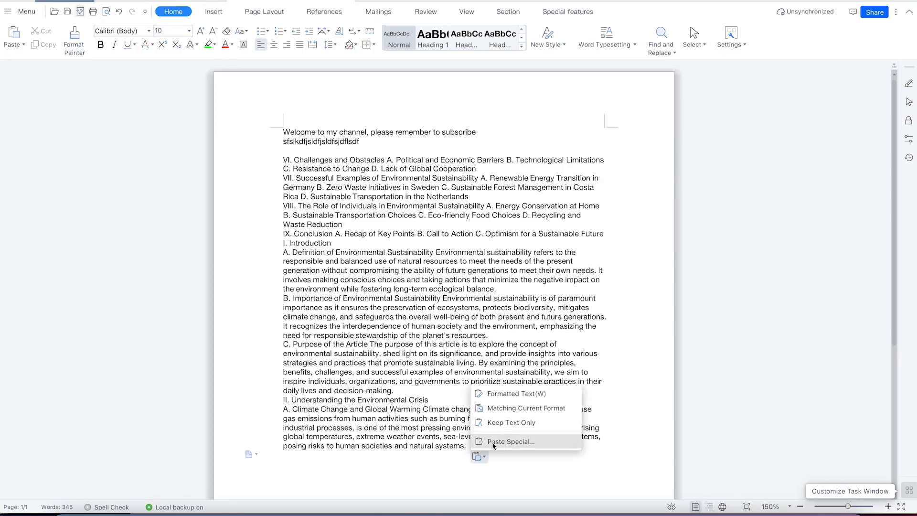
{"action": "left_click", "coordinate": [513, 395]}
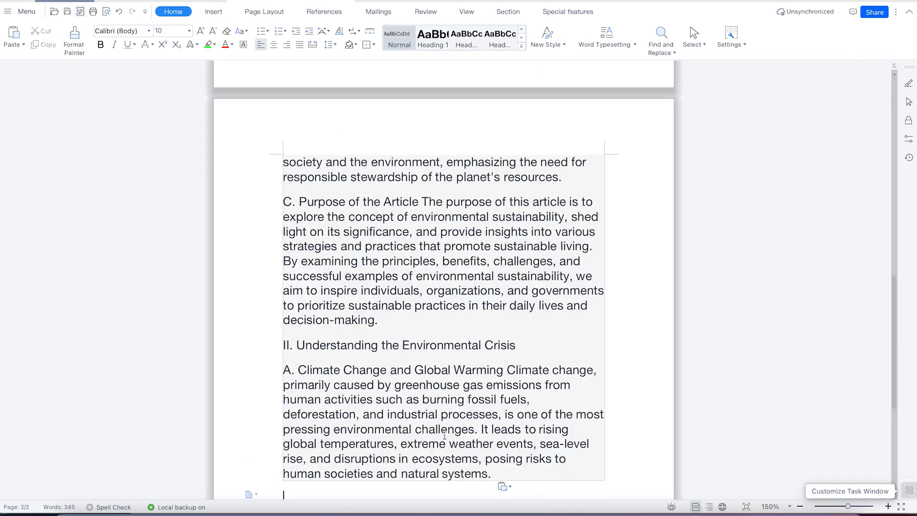
Step: Switch the pasted content back to plain text with the Keep Text Only paste option
{"action": "left_click", "coordinate": [510, 488]}
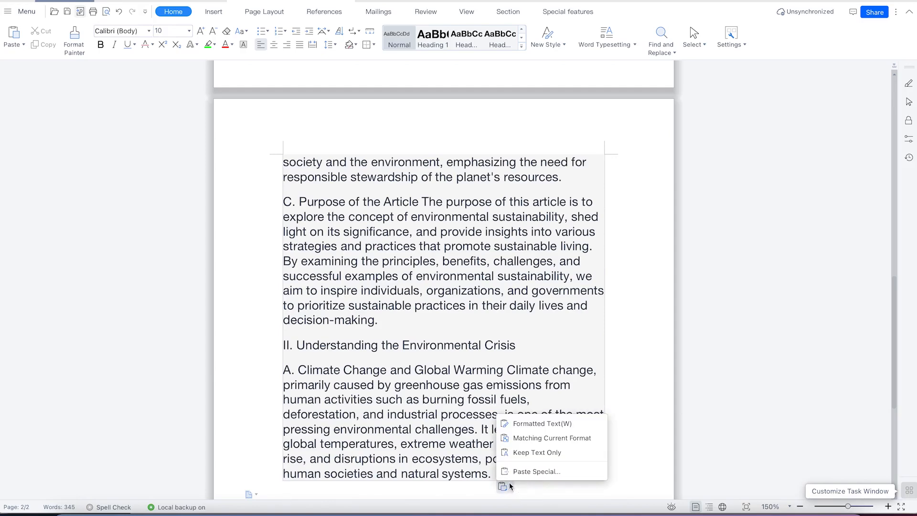
{"action": "left_click", "coordinate": [517, 453]}
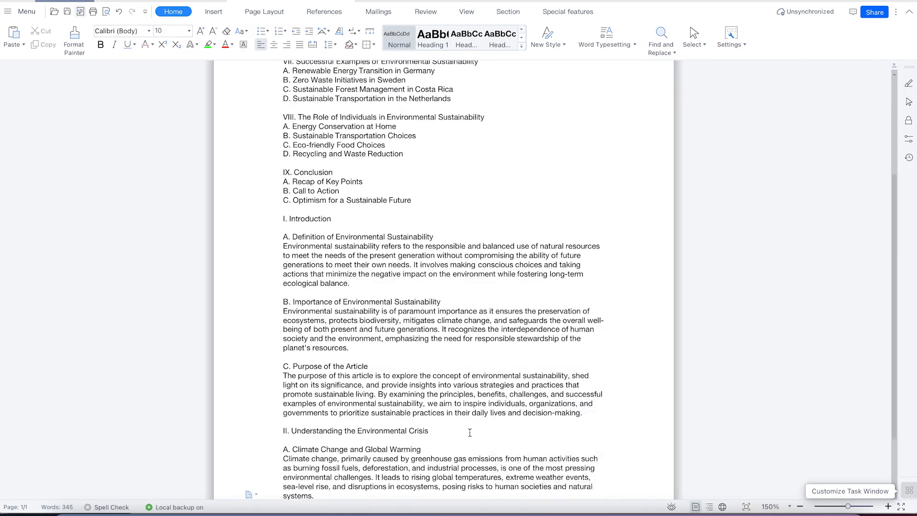
{"action": "scroll", "coordinate": [435, 354], "scroll_direction": "up", "scroll_amount": 5}
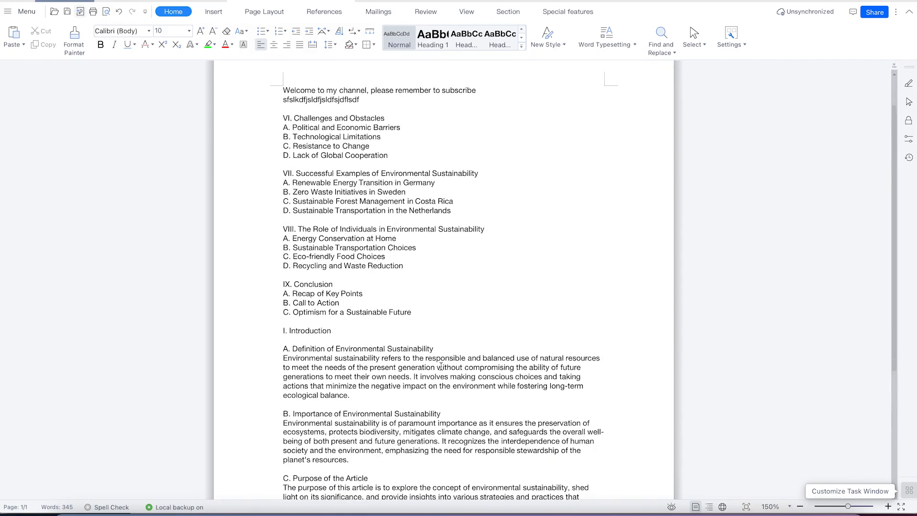
Step: Insert the filler "dfsdfsdfsdf" before "generation" in the Definition of Environmental Sustainability paragraph and remove it again
{"action": "scroll", "coordinate": [440, 366], "scroll_direction": "down", "scroll_amount": 5}
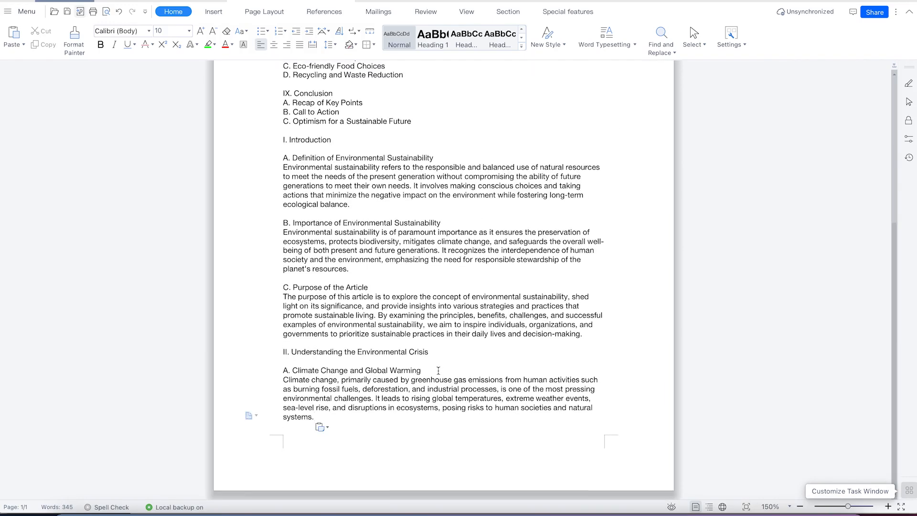
{"action": "scroll", "coordinate": [438, 370], "scroll_direction": "up", "scroll_amount": 5}
{"action": "scroll", "coordinate": [432, 363], "scroll_direction": "down", "scroll_amount": 5}
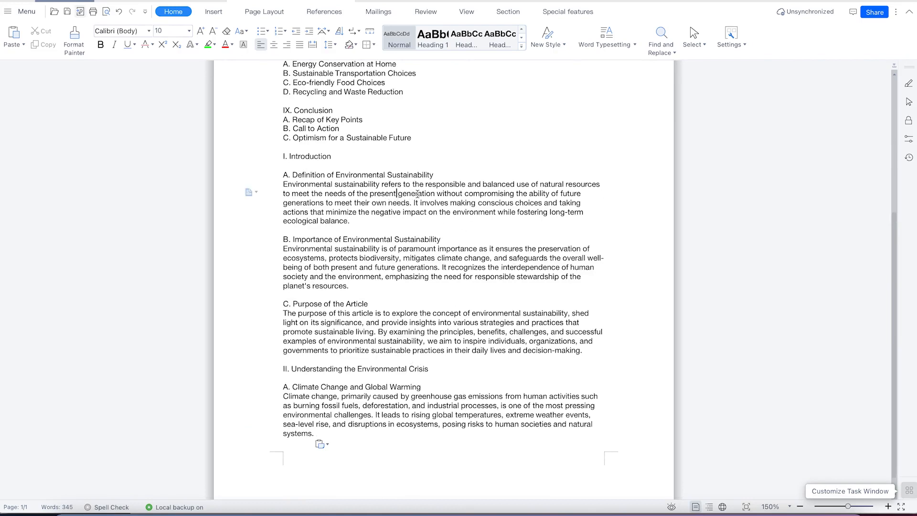
{"action": "type", "text": "dfsdfsdfsdf"}
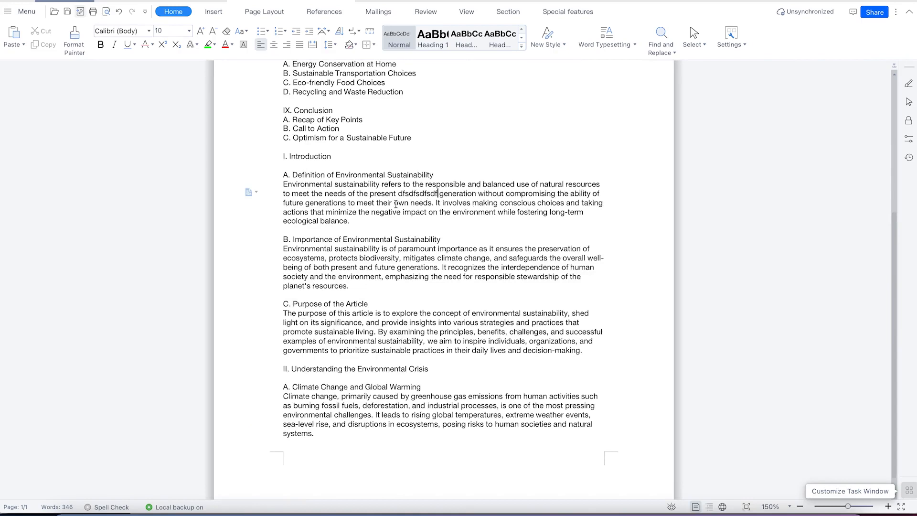
{"action": "key", "text": "BackSpace"}
{"action": "key", "text": "BackSpace"}
{"action": "key", "text": "BackSpace"}
{"action": "key", "text": "BackSpace"}
{"action": "key", "text": "BackSpace"}
{"action": "key", "text": "BackSpace"}
{"action": "key", "text": "BackSpace"}
{"action": "key", "text": "BackSpace"}
{"action": "key", "text": "BackSpace"}
{"action": "key", "text": "BackSpace"}
{"action": "key", "text": "BackSpace"}
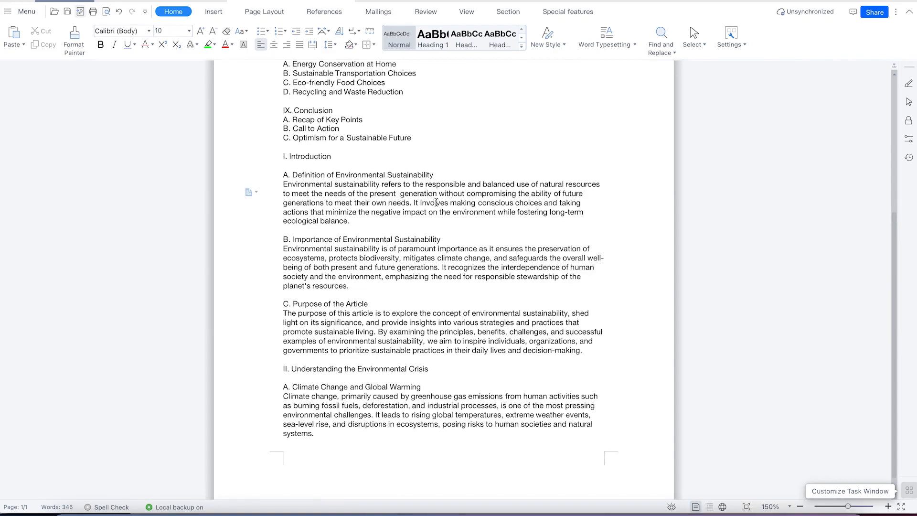
Step: Copy the whole paragraph below the heading "A. Definition of Environmental Sustainability"
{"action": "triple_click", "coordinate": [406, 264]}
{"action": "left_click_drag", "start_coordinate": [410, 267], "coordinate": [410, 274]}
{"action": "double_click", "coordinate": [439, 185]}
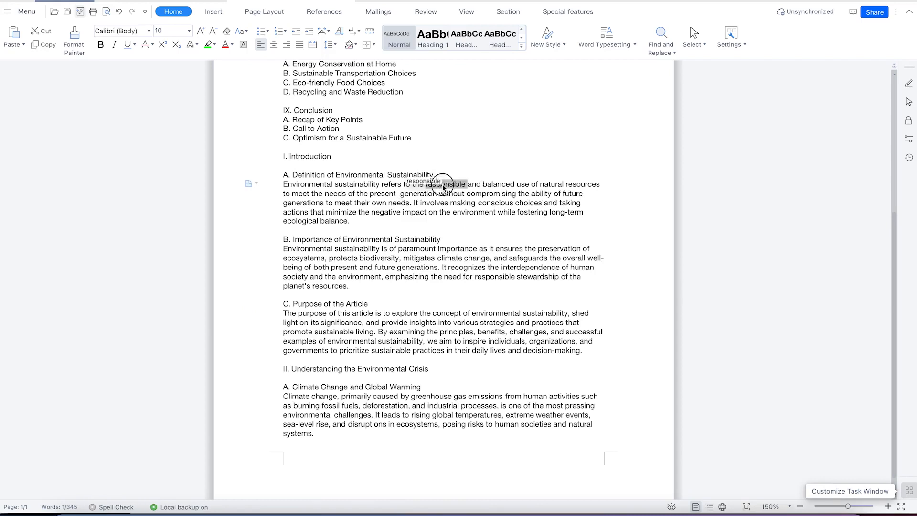
{"action": "triple_click", "coordinate": [443, 187]}
{"action": "key", "text": "ctrl+c"}
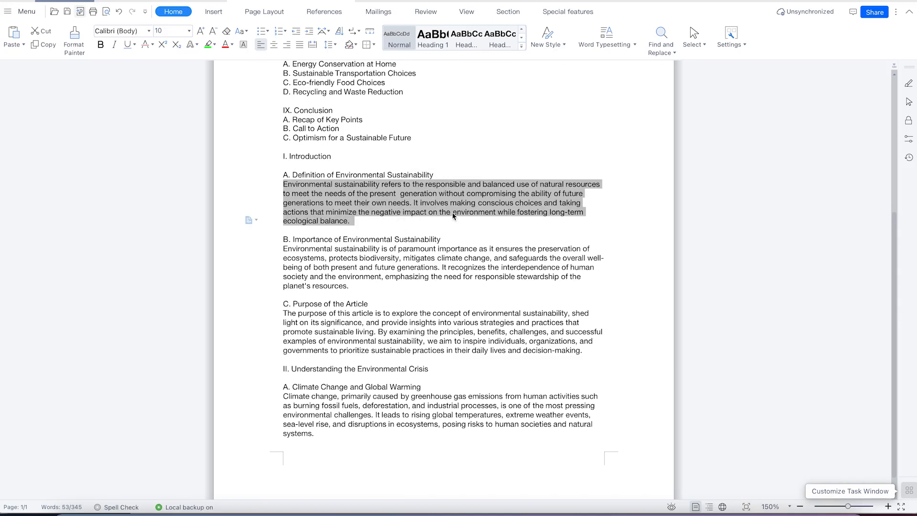
Step: Paste the copied paragraph on a new line above "C. Purpose of the Article" and delete the pasted copy
{"action": "left_click", "coordinate": [391, 294]}
{"action": "key", "text": "Return"}
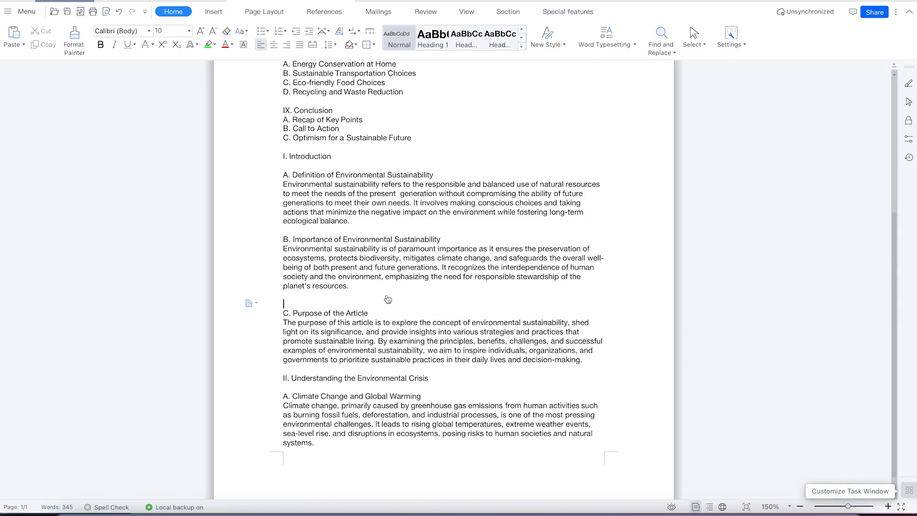
{"action": "key", "text": "ctrl+v"}
{"action": "triple_click", "coordinate": [397, 319]}
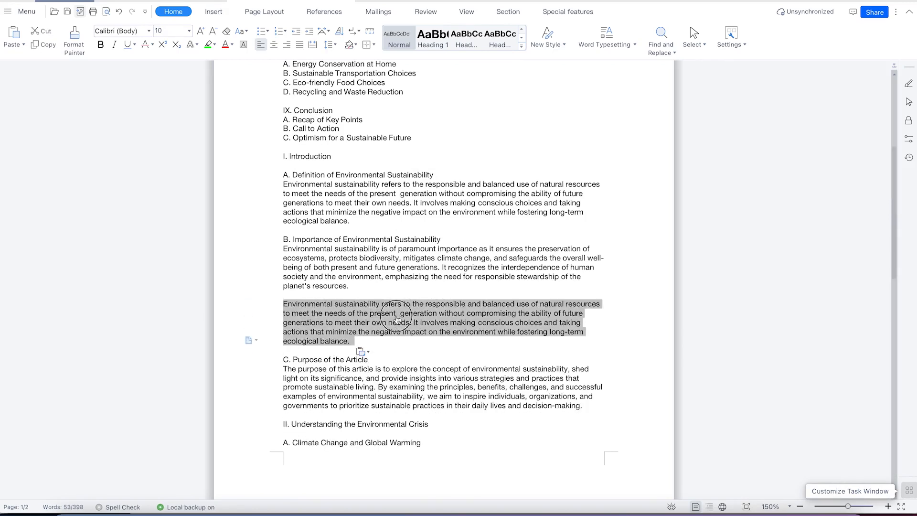
{"action": "key", "text": "BackSpace"}
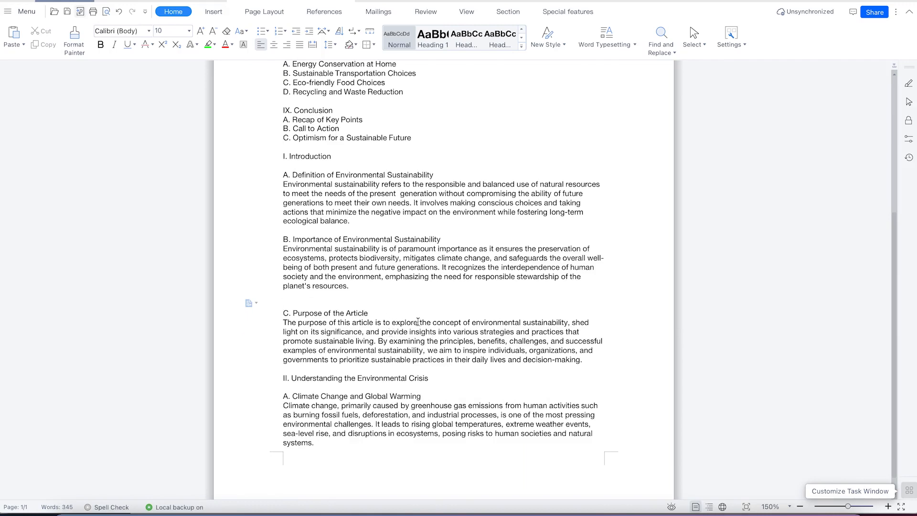
Step: Review the available paste options, including Keep Text Only and Paste Special, without choosing one
{"action": "left_click", "coordinate": [22, 45]}
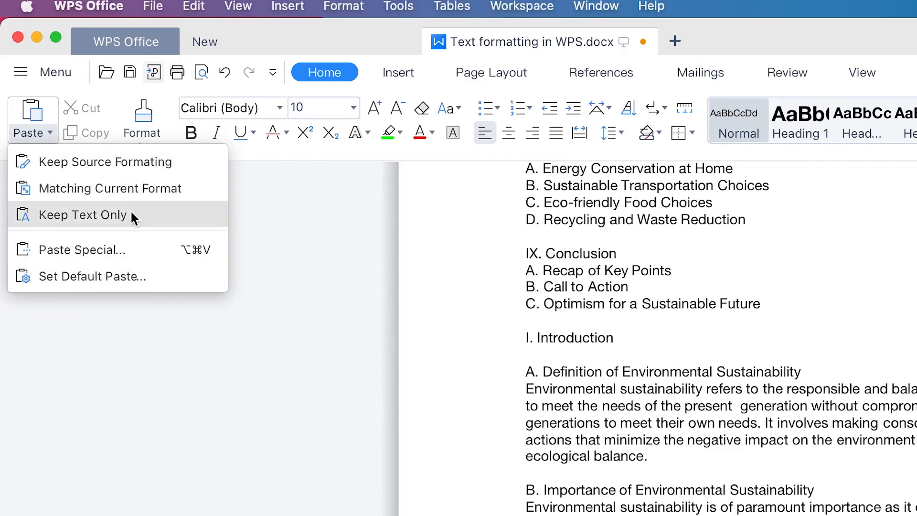
{"action": "left_click", "coordinate": [305, 315]}
Step: Select the "A. Definition of Environmental Sustainability" heading with its paragraph and preview available fonts such as Heiti TC and PingFang HK
{"action": "scroll", "coordinate": [657, 338], "scroll_direction": "up", "scroll_amount": 1}
{"action": "scroll", "coordinate": [657, 338], "scroll_direction": "up", "scroll_amount": 15}
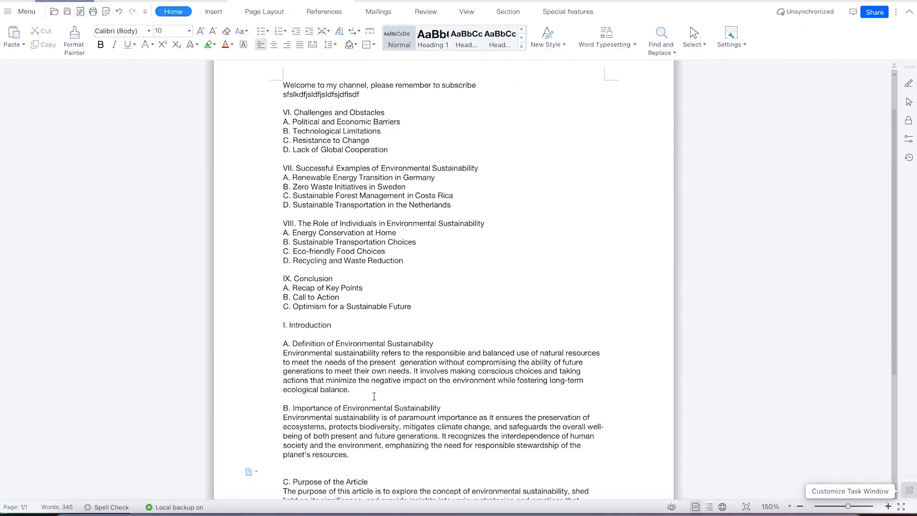
{"action": "left_click_drag", "start_coordinate": [371, 391], "coordinate": [277, 345]}
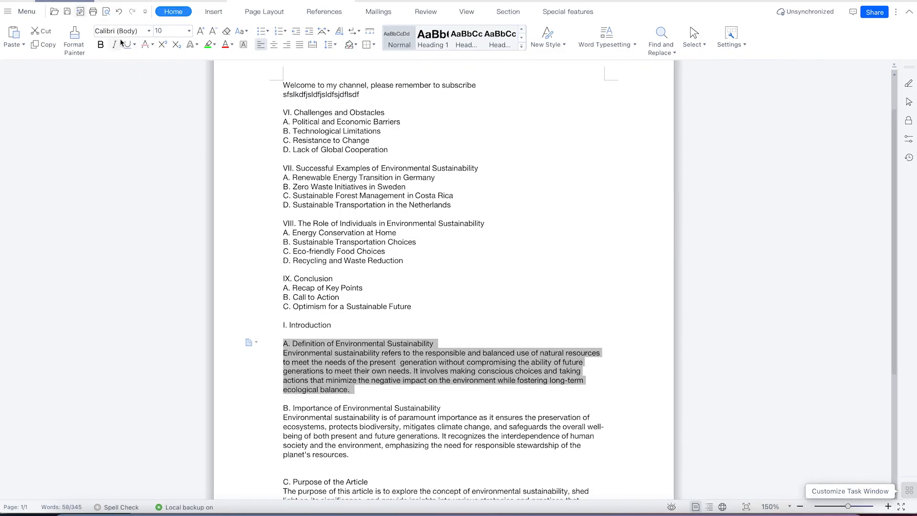
{"action": "left_click", "coordinate": [149, 30]}
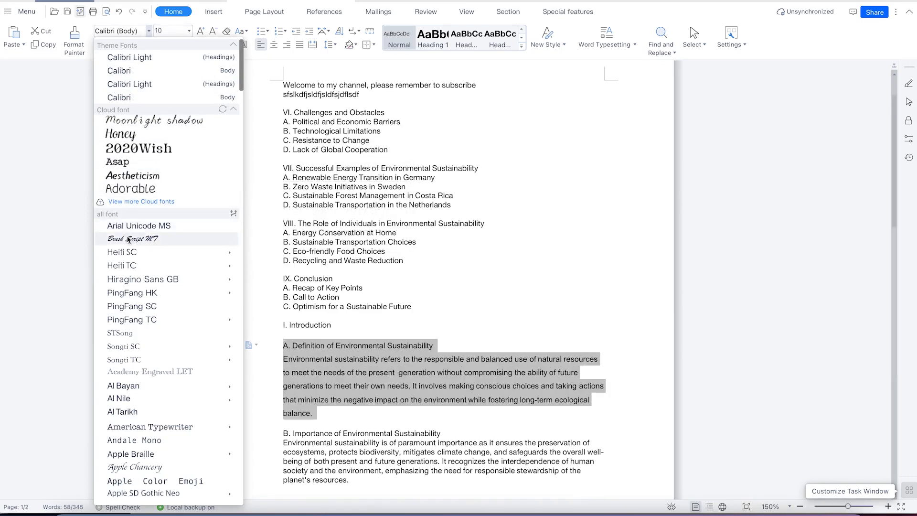
{"action": "mouse_move", "coordinate": [129, 264]}
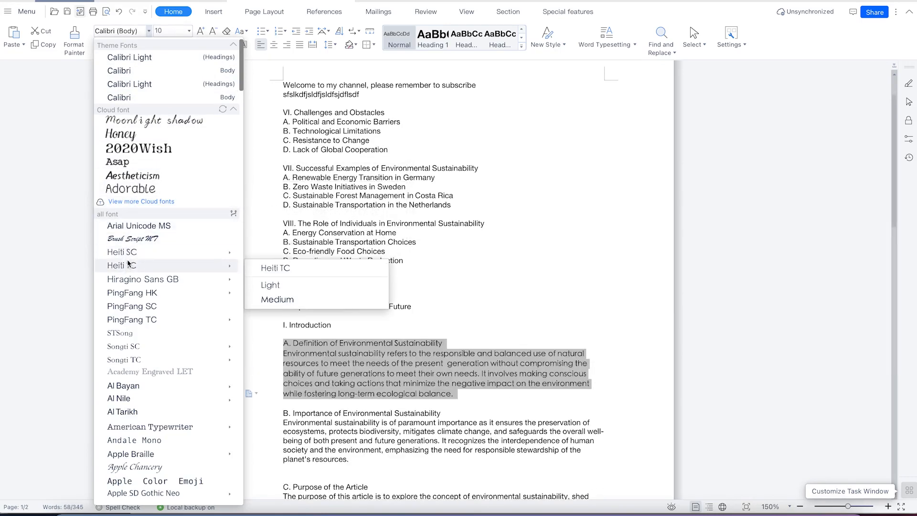
{"action": "mouse_move", "coordinate": [126, 293]}
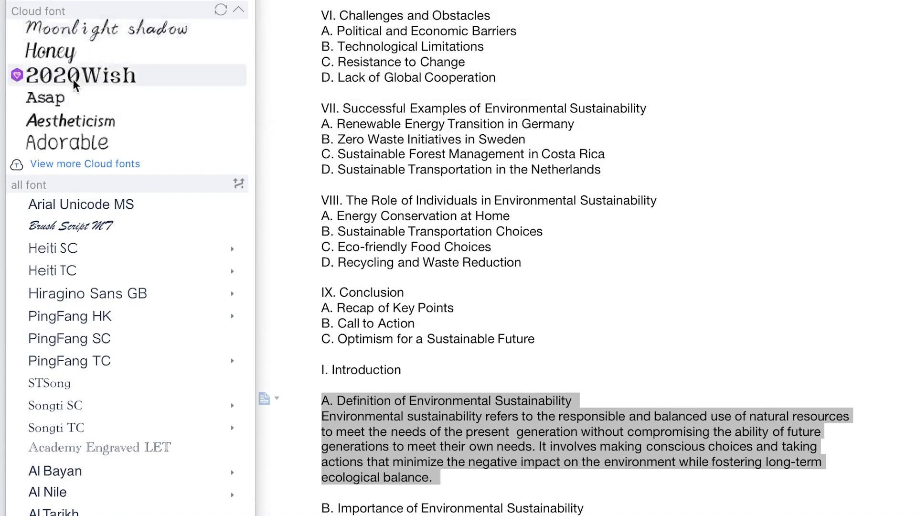
{"action": "mouse_move", "coordinate": [82, 279]}
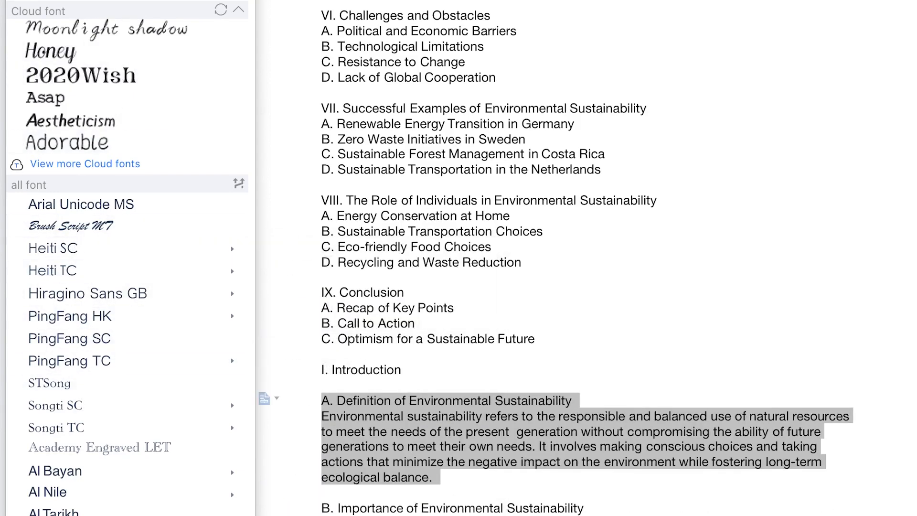
Step: Set the font size of the "A. Definition of Environmental Sustainability" heading and its paragraph to 16
{"action": "left_click", "coordinate": [163, 58]}
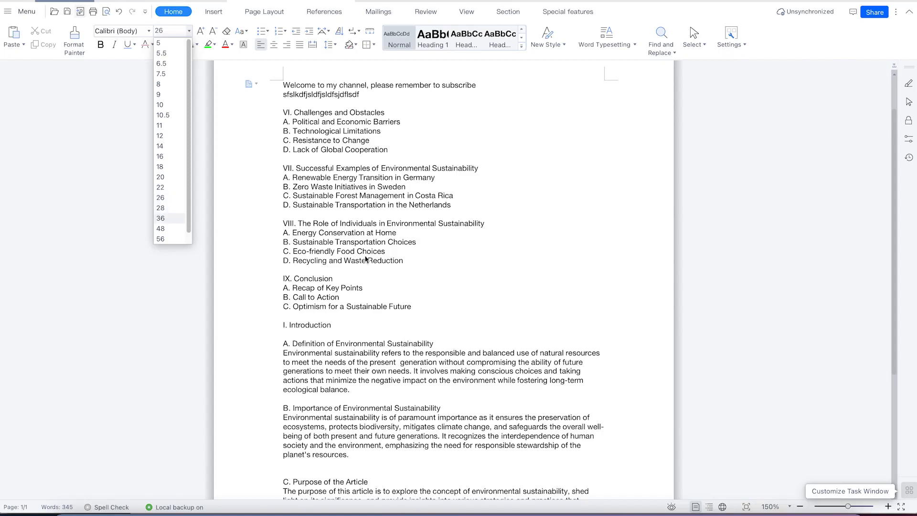
{"action": "left_click", "coordinate": [164, 197]}
{"action": "left_click_drag", "start_coordinate": [385, 395], "coordinate": [220, 345]}
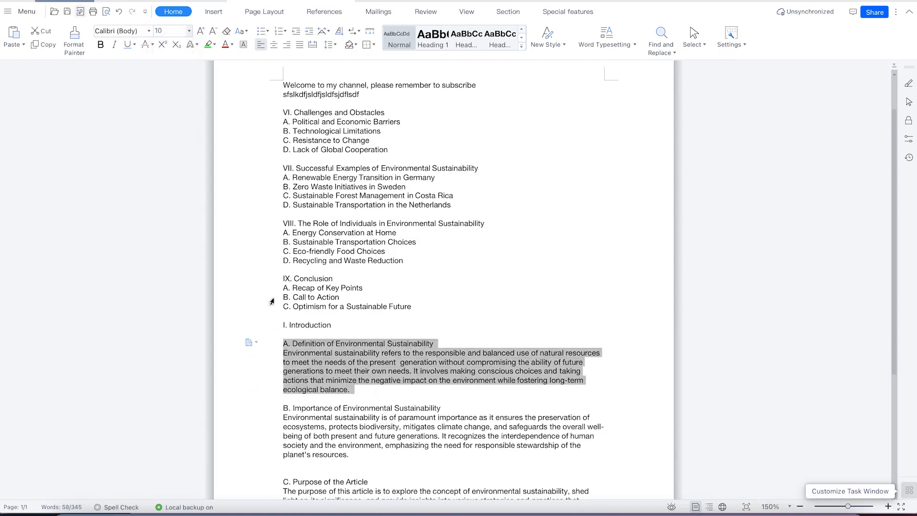
{"action": "left_click", "coordinate": [189, 31]}
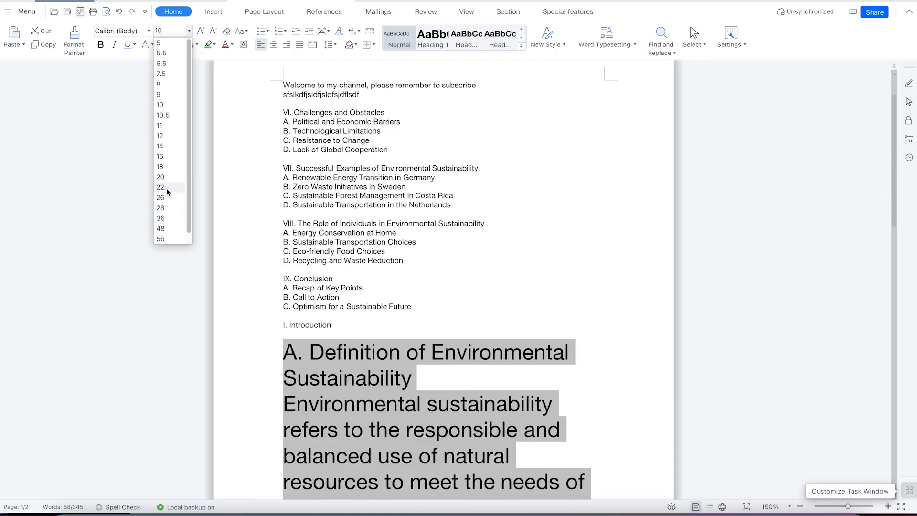
{"action": "left_click", "coordinate": [165, 156]}
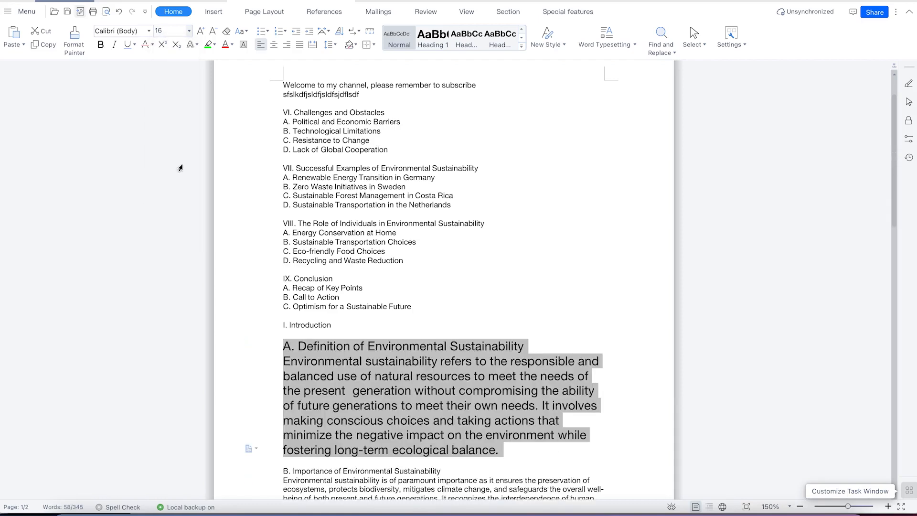
{"action": "left_click", "coordinate": [484, 361]}
Step: Apply bold, italic and underline to the "A. Definition of Environmental Sustainability" heading and its paragraph
{"action": "left_click_drag", "start_coordinate": [506, 446], "coordinate": [283, 344]}
{"action": "left_click", "coordinate": [101, 44]}
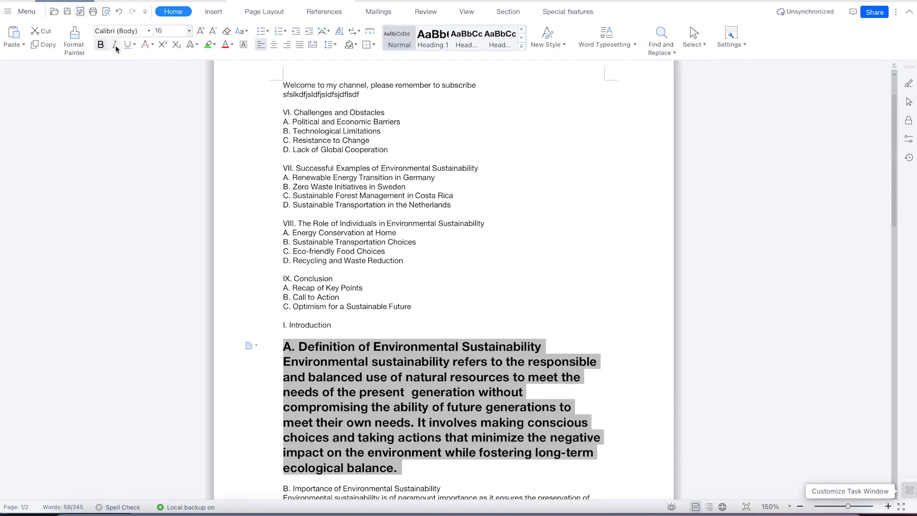
{"action": "left_click", "coordinate": [115, 44]}
{"action": "left_click", "coordinate": [127, 44]}
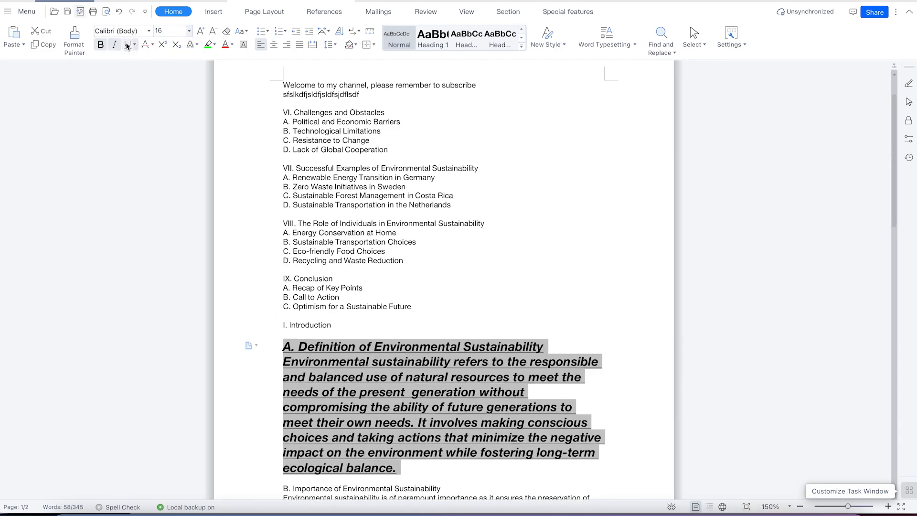
{"action": "left_click", "coordinate": [490, 392]}
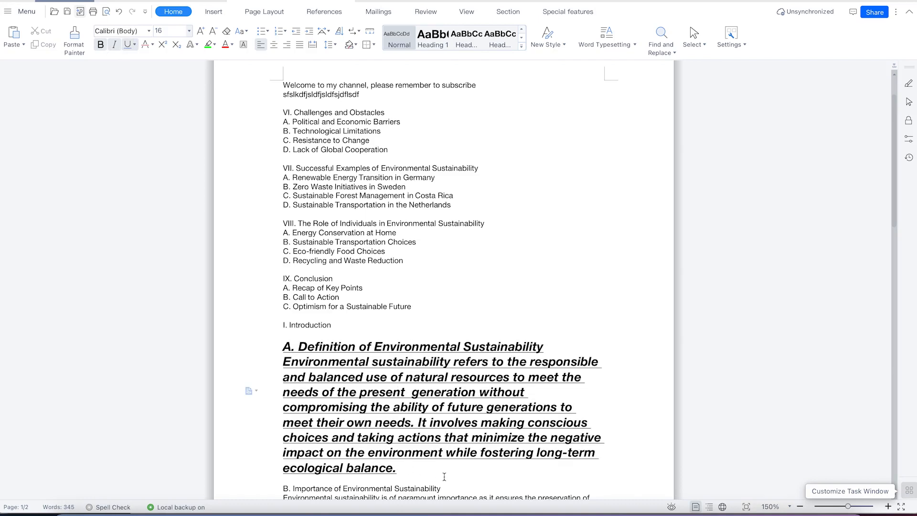
Step: Apply strikethrough to the Definition heading and paragraph, and review the Strikethrough and Emphasis Mark options
{"action": "left_click_drag", "start_coordinate": [414, 468], "coordinate": [253, 345]}
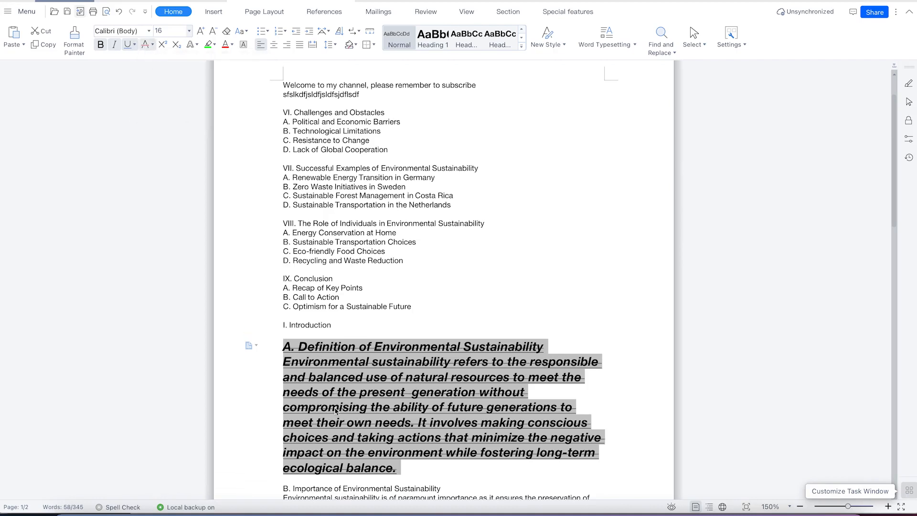
{"action": "scroll", "coordinate": [363, 375], "scroll_direction": "down", "scroll_amount": 5}
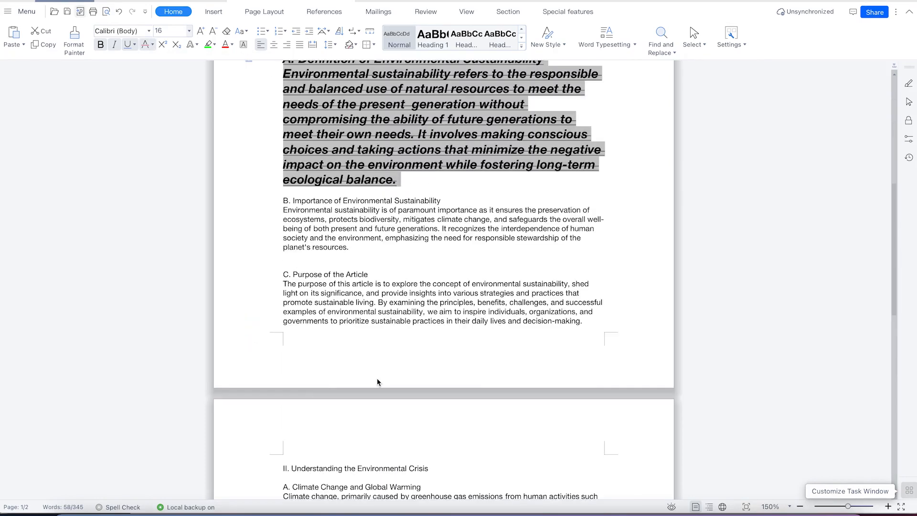
{"action": "scroll", "coordinate": [332, 273], "scroll_direction": "up", "scroll_amount": 3}
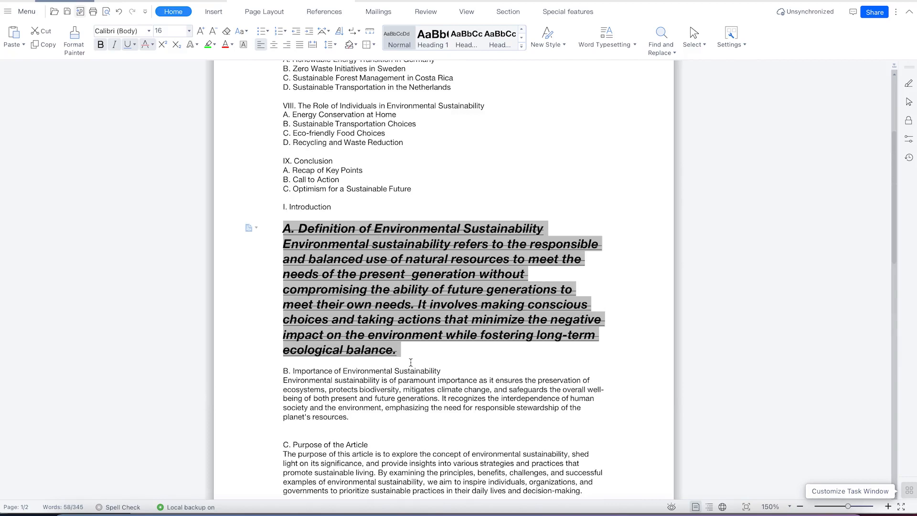
{"action": "left_click", "coordinate": [153, 45]}
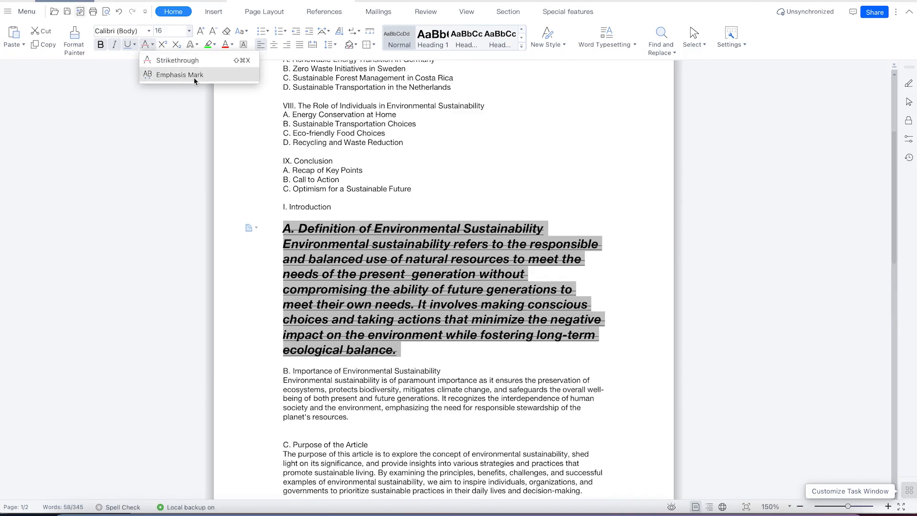
{"action": "left_click", "coordinate": [408, 290]}
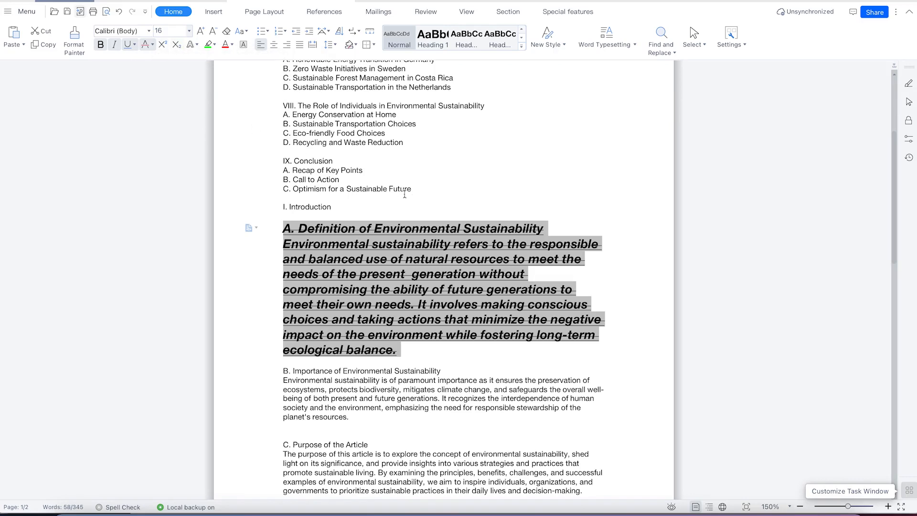
Step: Add blank lines below "I. Introduction" and enter the sample text "X2" there
{"action": "left_click", "coordinate": [352, 210]}
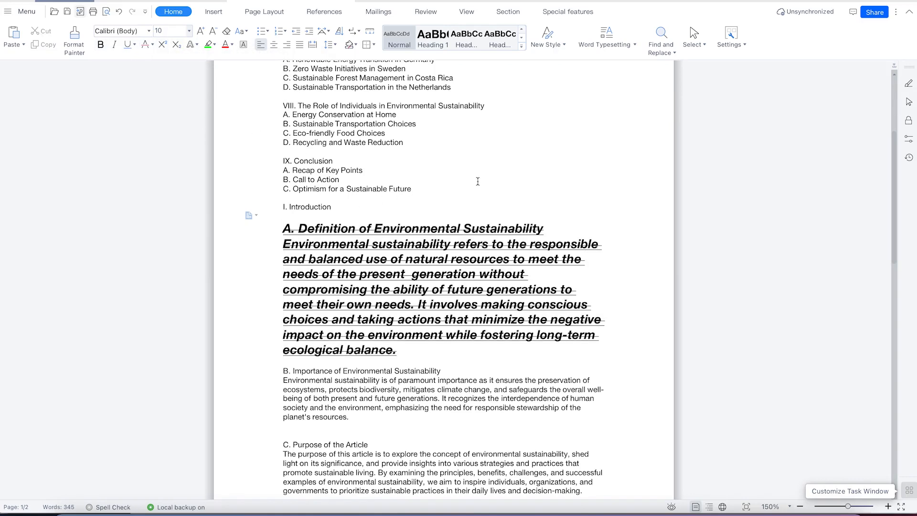
{"action": "key", "text": "Return"}
{"action": "key", "text": "Return"}
{"action": "key", "text": "Return"}
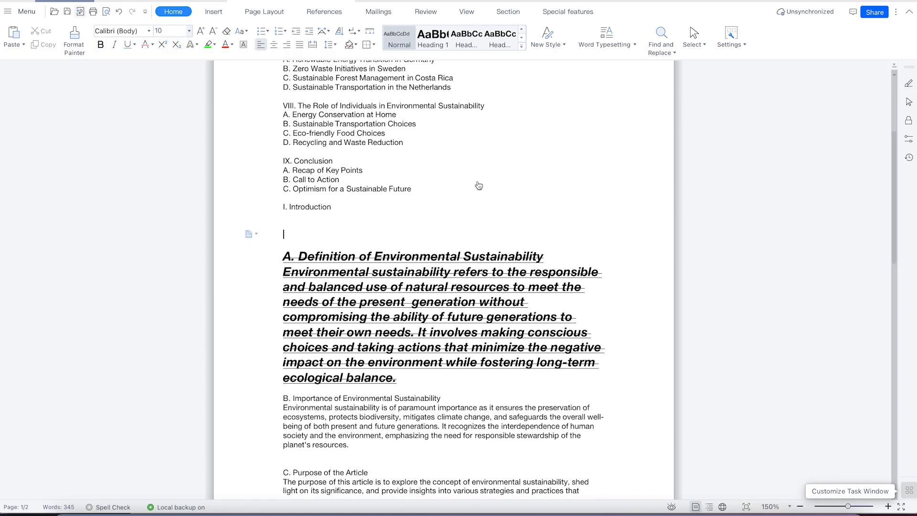
{"action": "type", "text": "X2"}
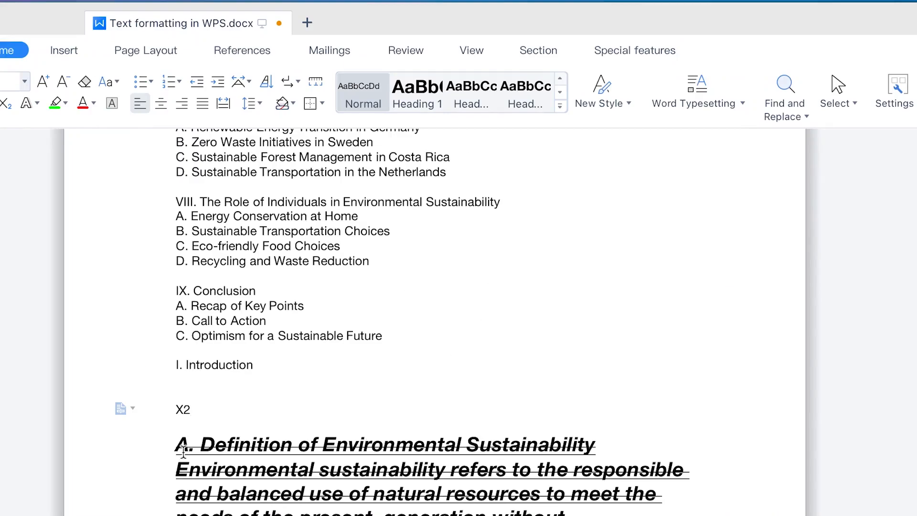
Step: Format the 2 in "X2" as superscript, and switch it to subscript
{"action": "left_click_drag", "start_coordinate": [191, 409], "coordinate": [184, 410]}
{"action": "left_click", "coordinate": [50, 104]}
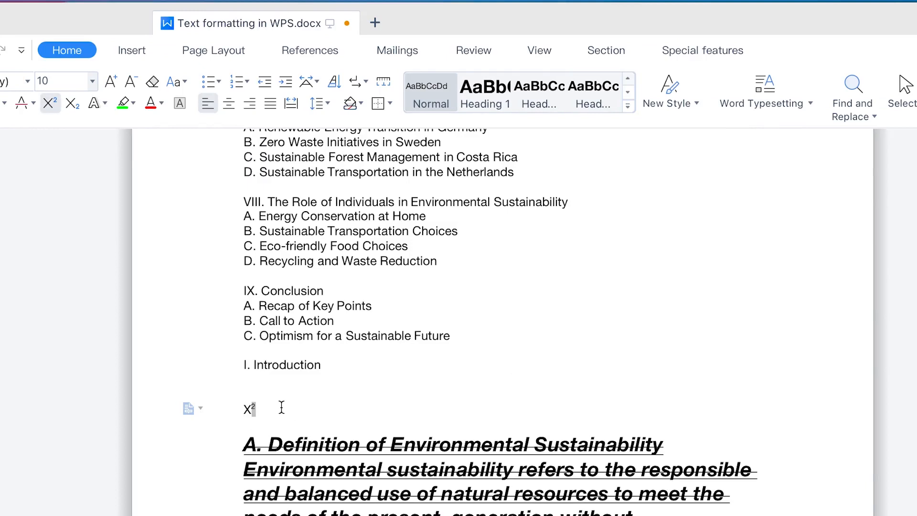
{"action": "left_click", "coordinate": [71, 104]}
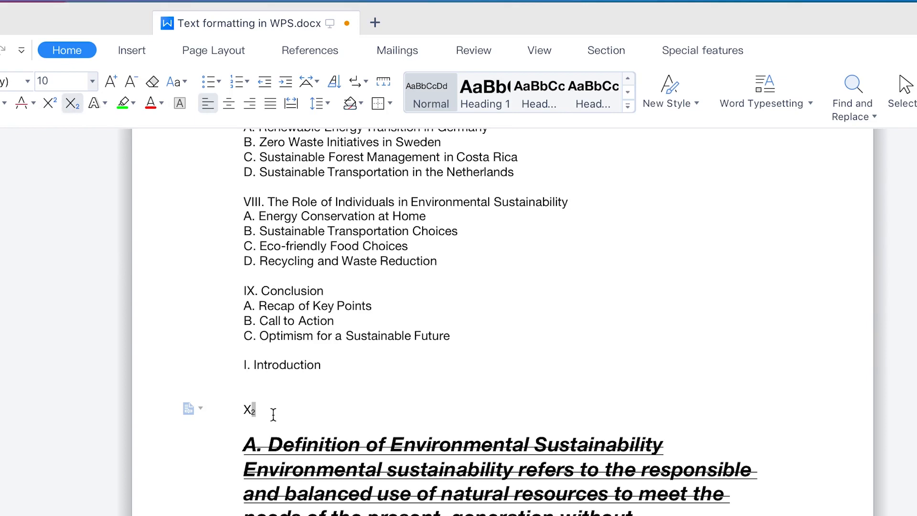
{"action": "left_click", "coordinate": [390, 414]}
Step: Apply the solid blue WordArt style to the "IX. Conclusion" section and review the Shadow, Reflection and Glow text effects
{"action": "scroll", "coordinate": [432, 406], "scroll_direction": "up", "scroll_amount": 2}
{"action": "left_click_drag", "start_coordinate": [446, 381], "coordinate": [232, 321]}
{"action": "left_click", "coordinate": [105, 102]}
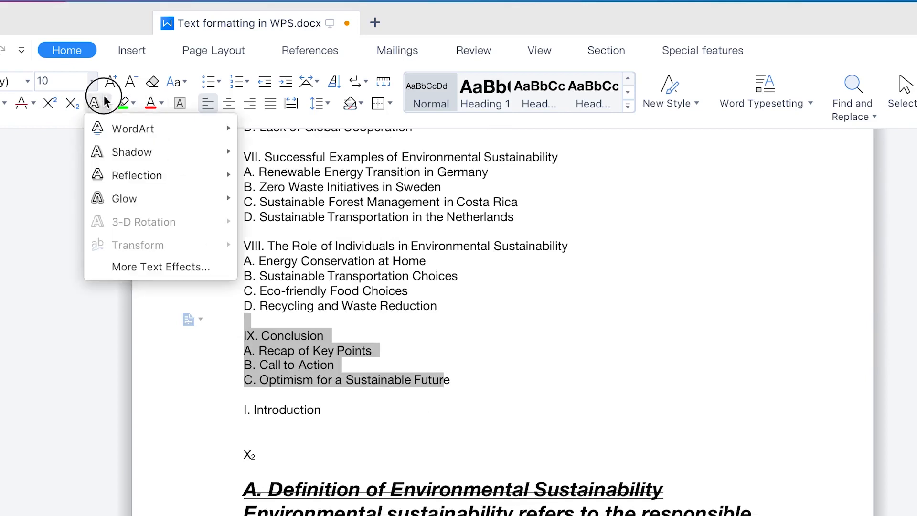
{"action": "mouse_move", "coordinate": [124, 138]}
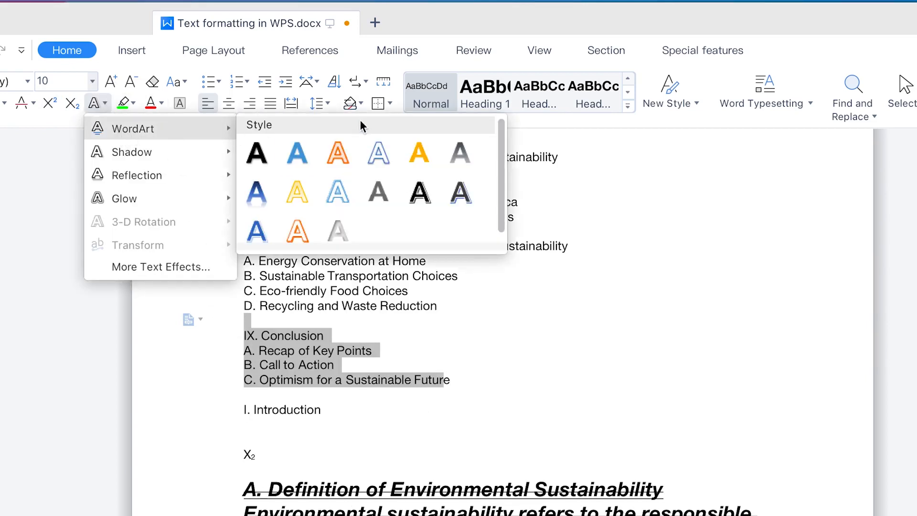
{"action": "left_click", "coordinate": [292, 153]}
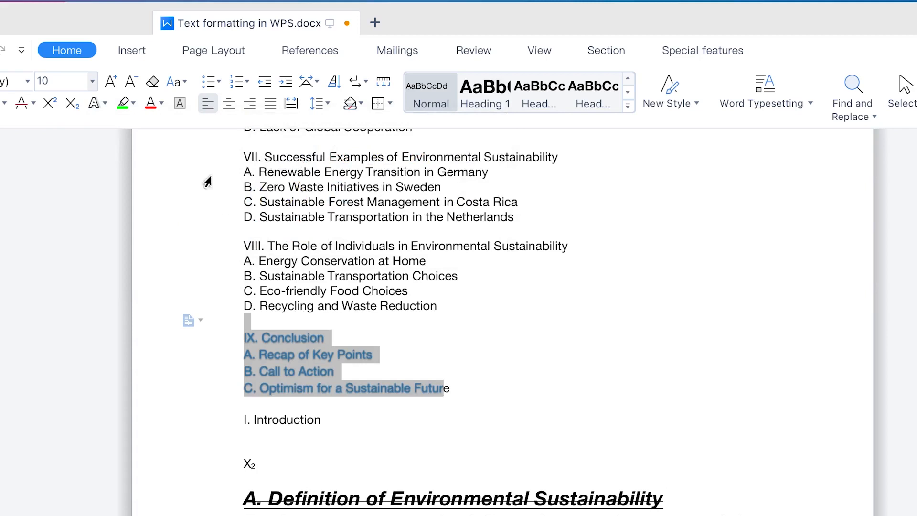
{"action": "left_click", "coordinate": [107, 103]}
{"action": "mouse_move", "coordinate": [135, 140]}
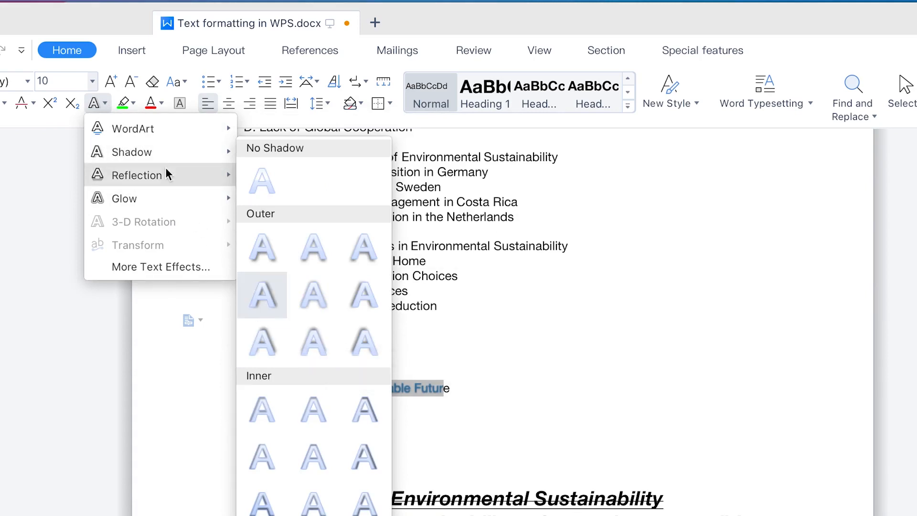
{"action": "mouse_move", "coordinate": [170, 179]}
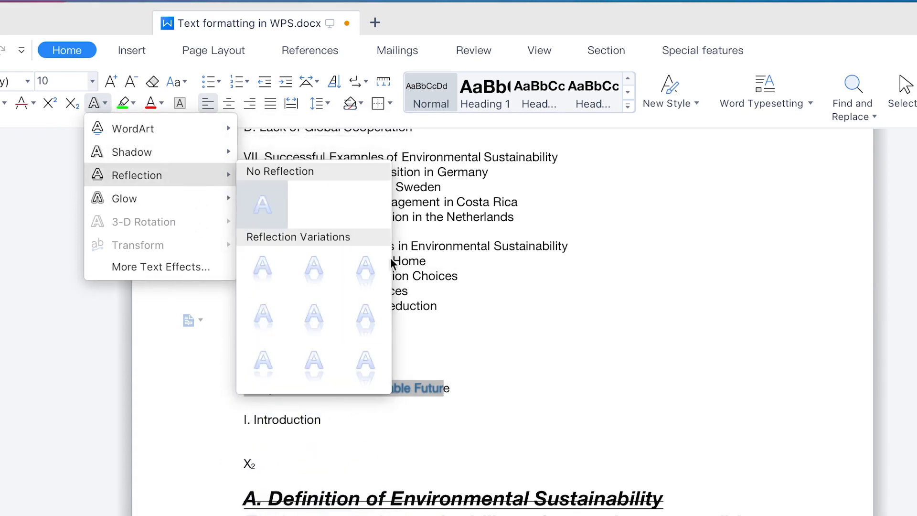
{"action": "mouse_move", "coordinate": [167, 200]}
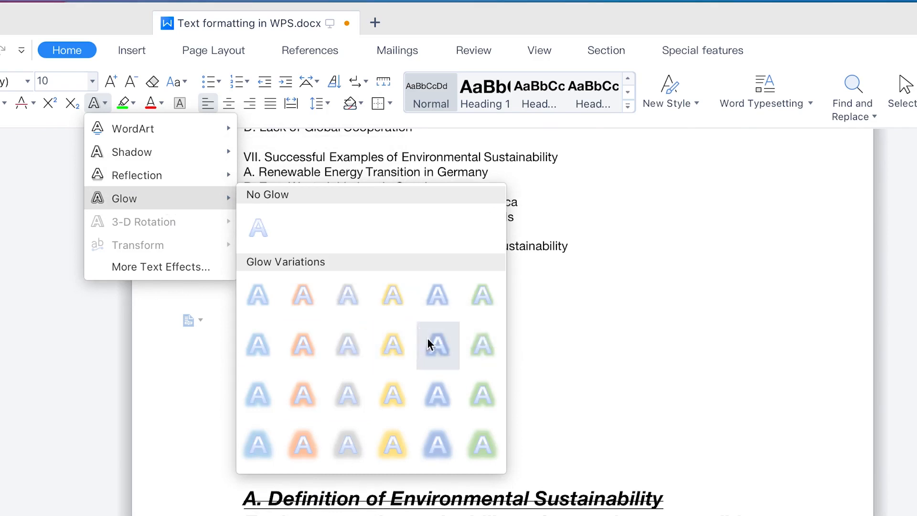
{"action": "left_click", "coordinate": [582, 339]}
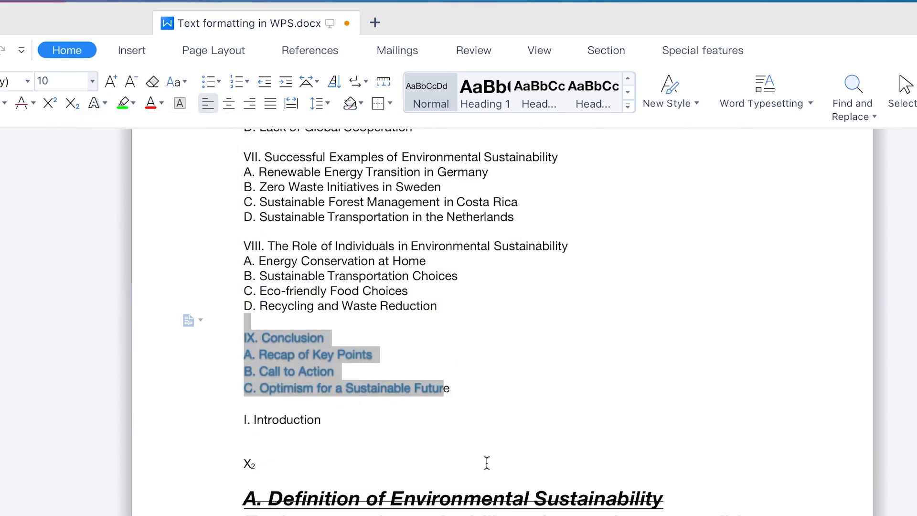
Step: Color the "B. Importance of Environmental Sustainability" heading and paragraph red, and change the font color to the light blue theme color
{"action": "scroll", "coordinate": [501, 320], "scroll_direction": "down", "scroll_amount": 5}
{"action": "left_click_drag", "start_coordinate": [456, 509], "coordinate": [219, 422]}
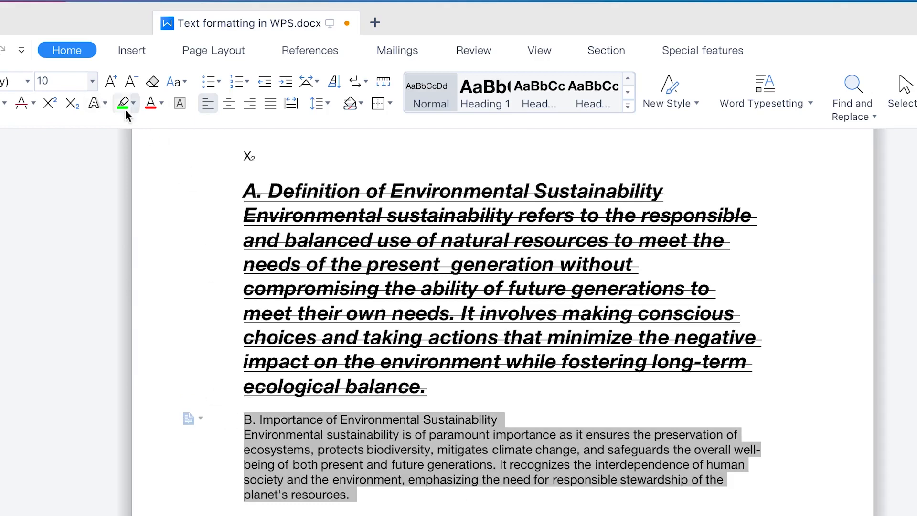
{"action": "left_click", "coordinate": [162, 104]}
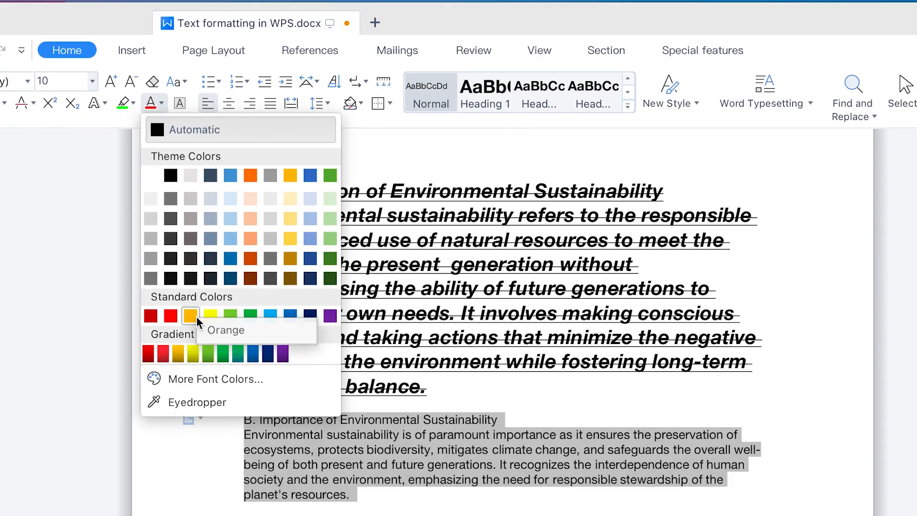
{"action": "left_click", "coordinate": [172, 315]}
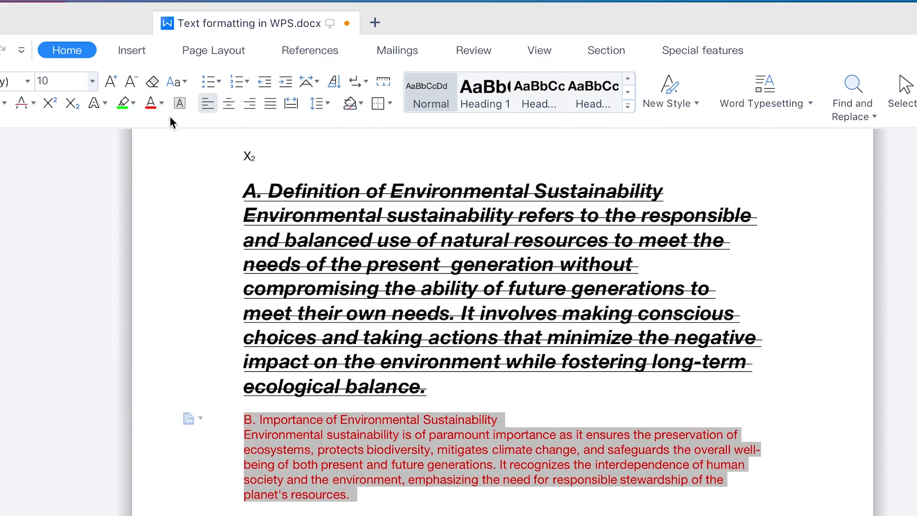
{"action": "left_click", "coordinate": [162, 103]}
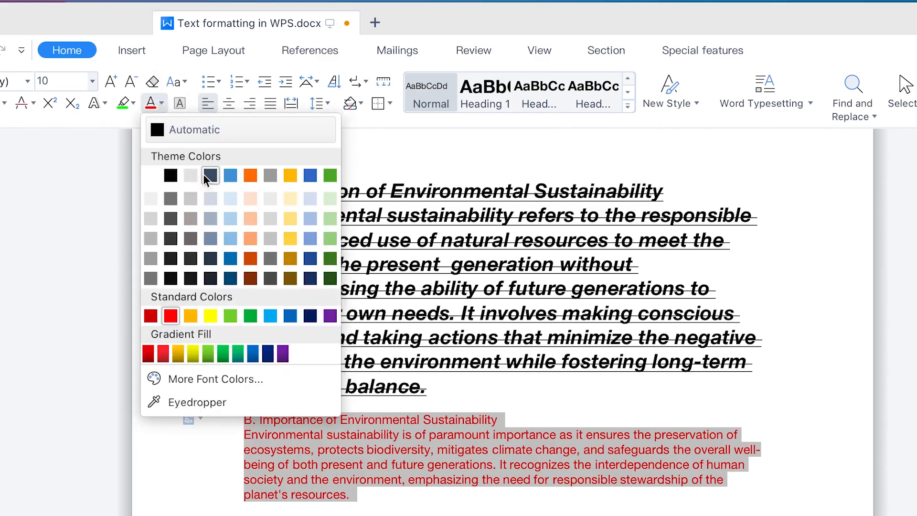
{"action": "left_click", "coordinate": [230, 175]}
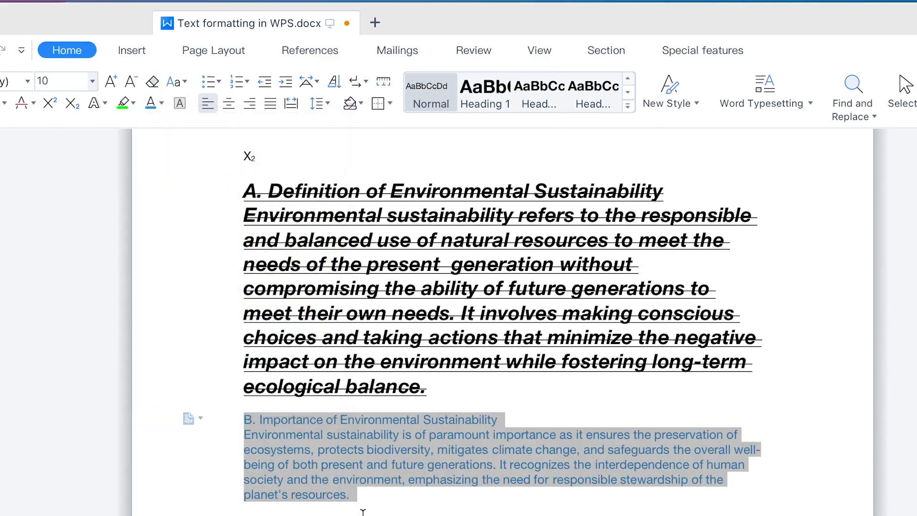
Step: Highlight the "B. Importance of Environmental Sustainability" heading and paragraph in bright green, and change the highlight to light gray
{"action": "left_click", "coordinate": [395, 475]}
{"action": "left_click_drag", "start_coordinate": [352, 494], "coordinate": [232, 420]}
{"action": "left_click", "coordinate": [133, 102]}
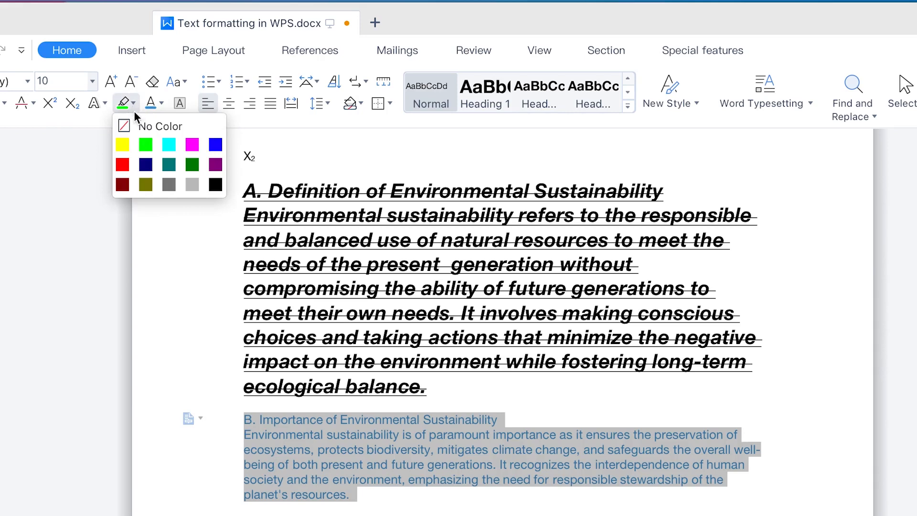
{"action": "left_click", "coordinate": [148, 144]}
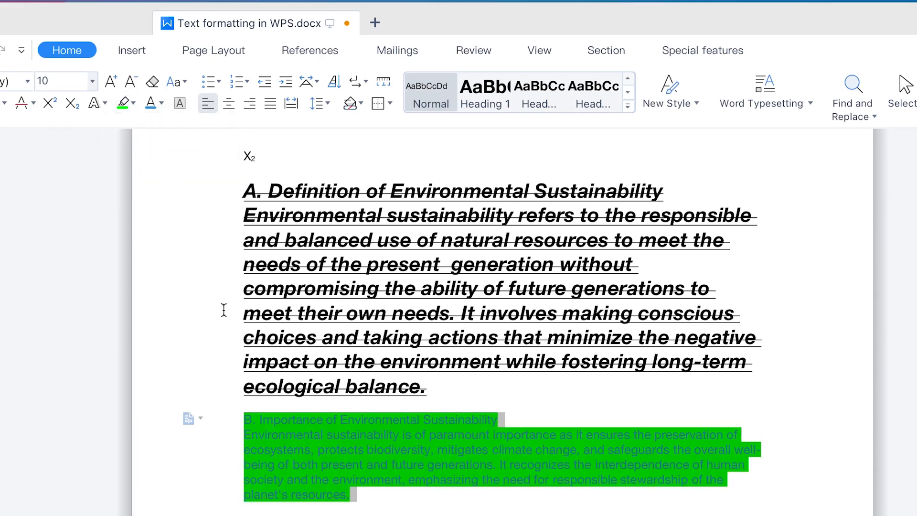
{"action": "left_click", "coordinate": [134, 102]}
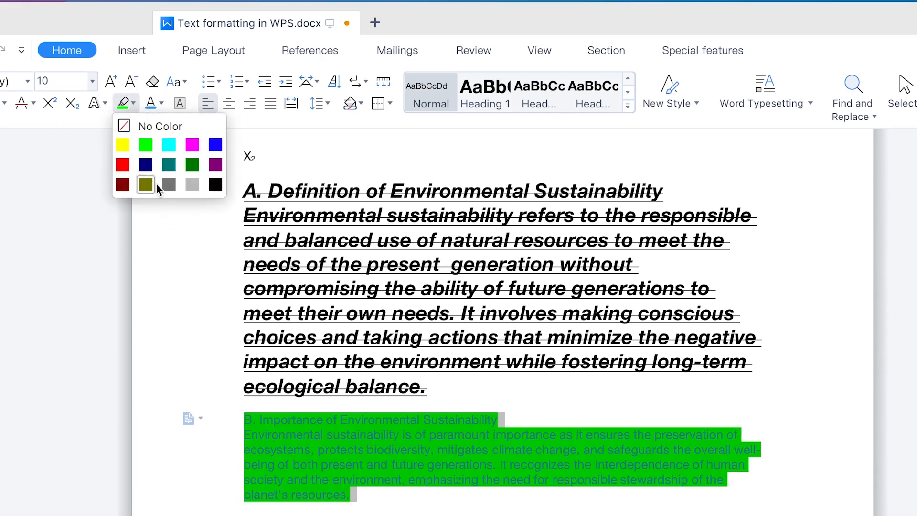
{"action": "left_click", "coordinate": [193, 184]}
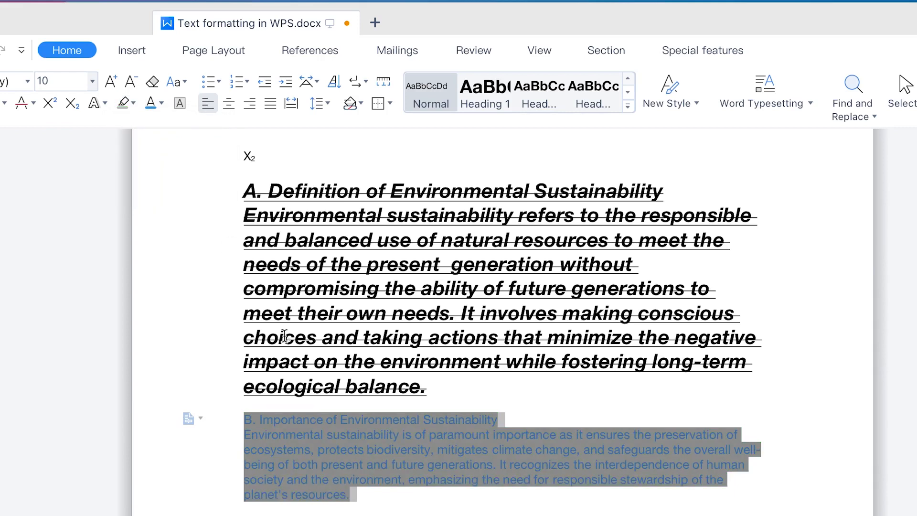
Step: Remove the highlight color from the "B. Importance of Environmental Sustainability" heading and paragraph
{"action": "left_click", "coordinate": [446, 486]}
{"action": "left_click_drag", "start_coordinate": [405, 513], "coordinate": [238, 417]}
{"action": "left_click", "coordinate": [133, 103]}
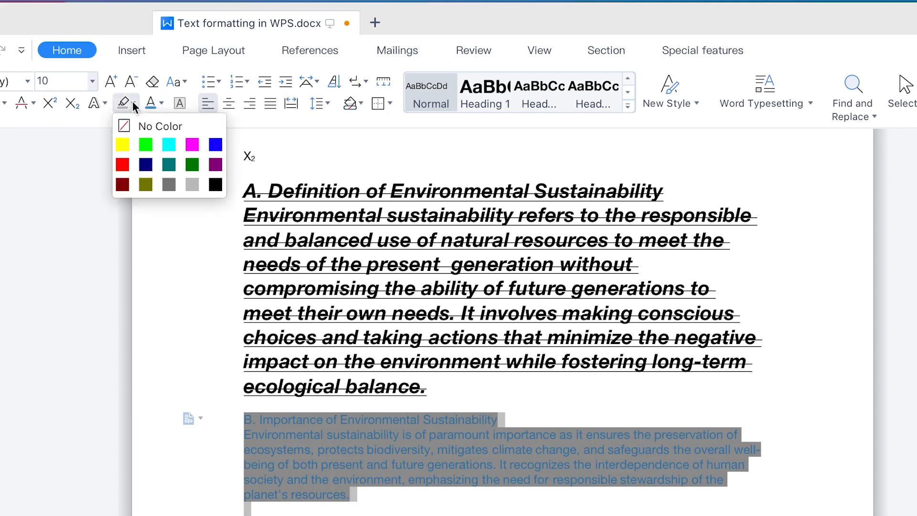
{"action": "left_click", "coordinate": [138, 126]}
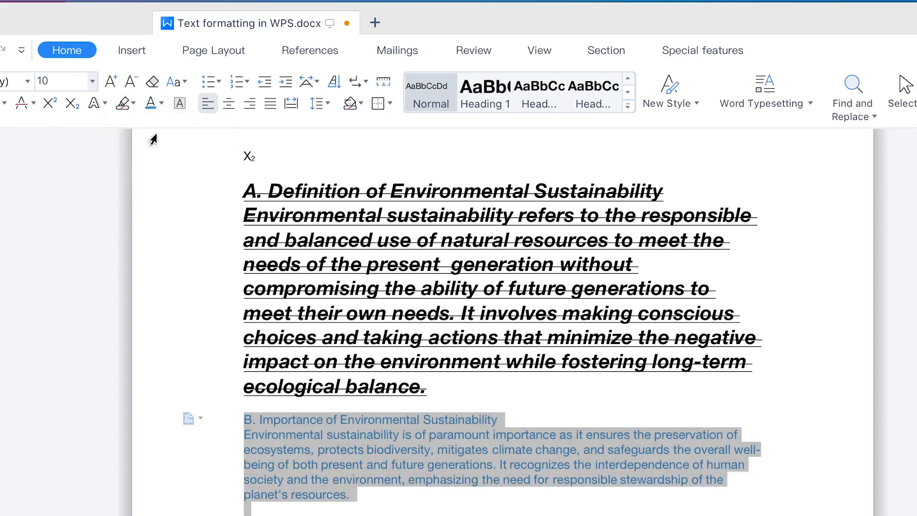
{"action": "left_click", "coordinate": [132, 104]}
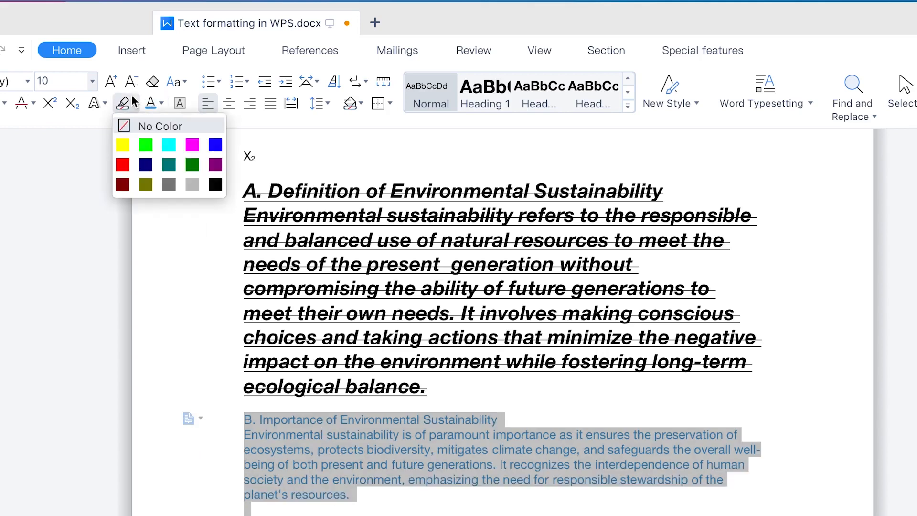
{"action": "left_click", "coordinate": [128, 126]}
{"action": "left_click", "coordinate": [444, 498]}
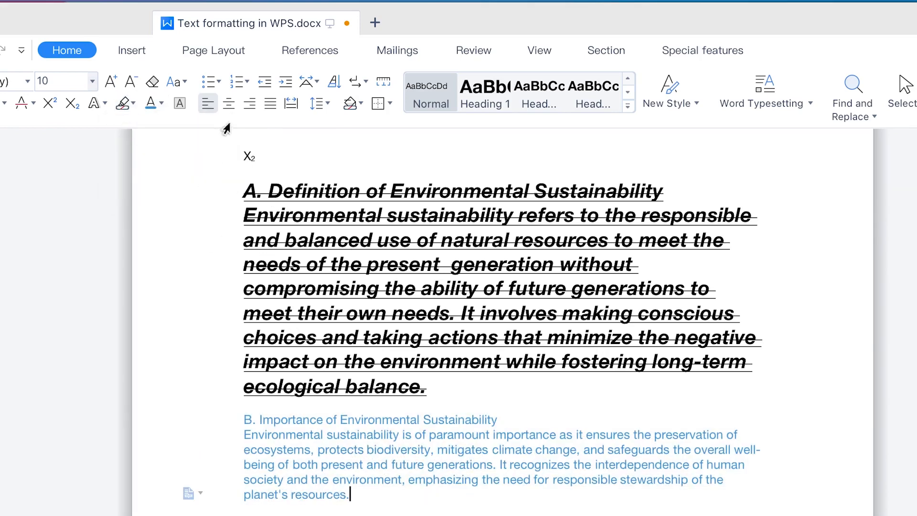
Step: Clear all formatting from the "A. Definition of Environmental Sustainability" heading and its paragraph
{"action": "scroll", "coordinate": [425, 438], "scroll_direction": "down", "scroll_amount": 15}
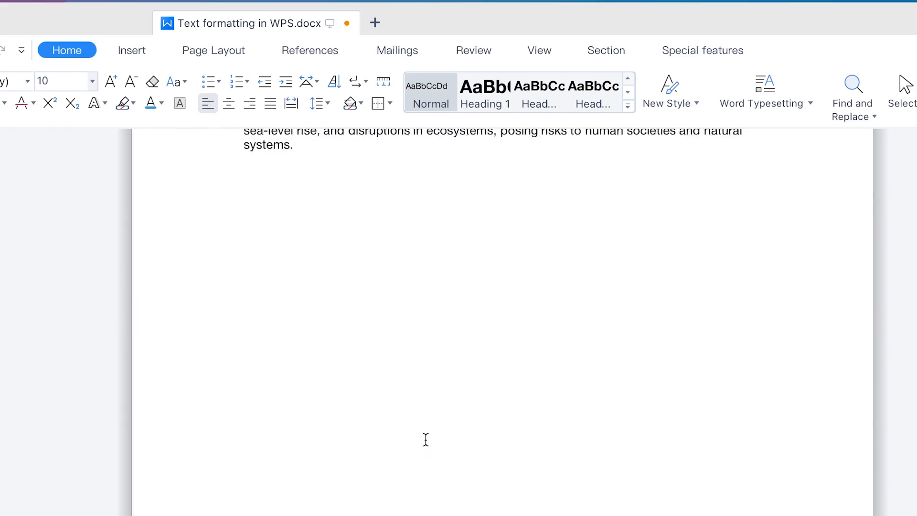
{"action": "scroll", "coordinate": [428, 438], "scroll_direction": "up", "scroll_amount": 2}
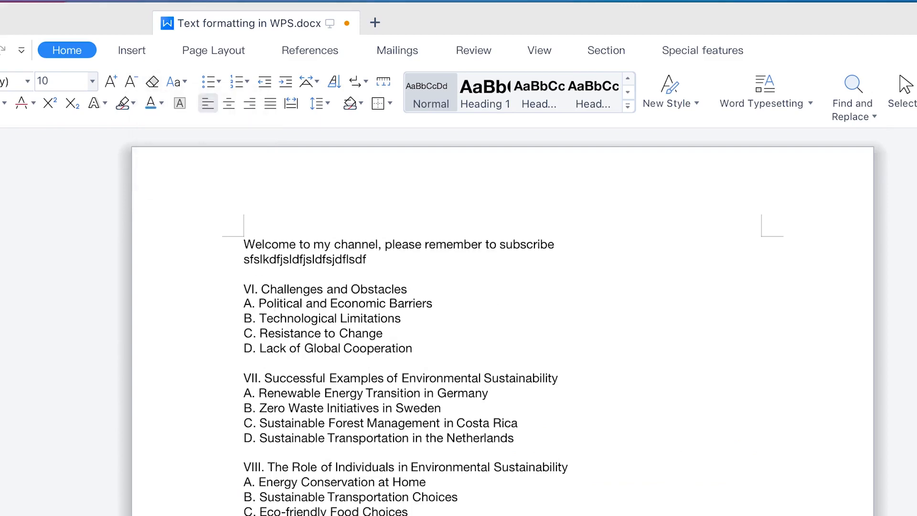
{"action": "scroll", "coordinate": [382, 334], "scroll_direction": "down", "scroll_amount": 5}
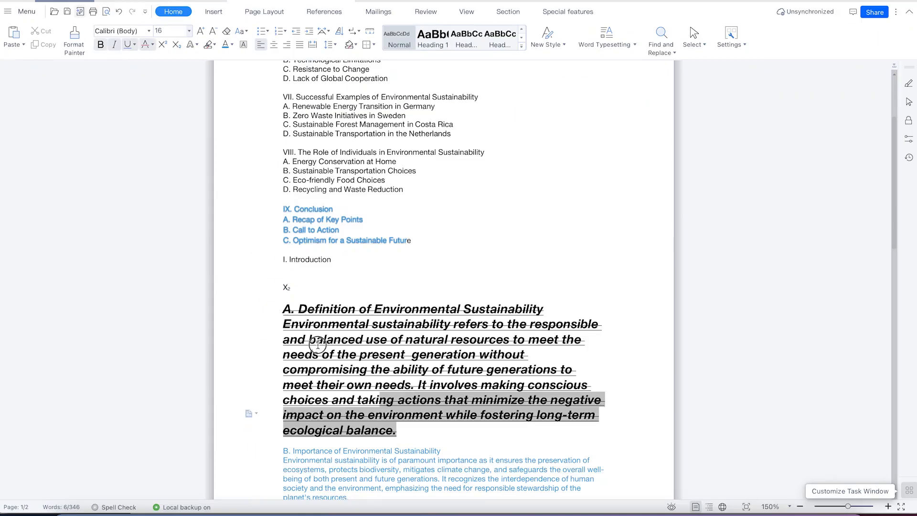
{"action": "left_click_drag", "start_coordinate": [318, 343], "coordinate": [255, 294]}
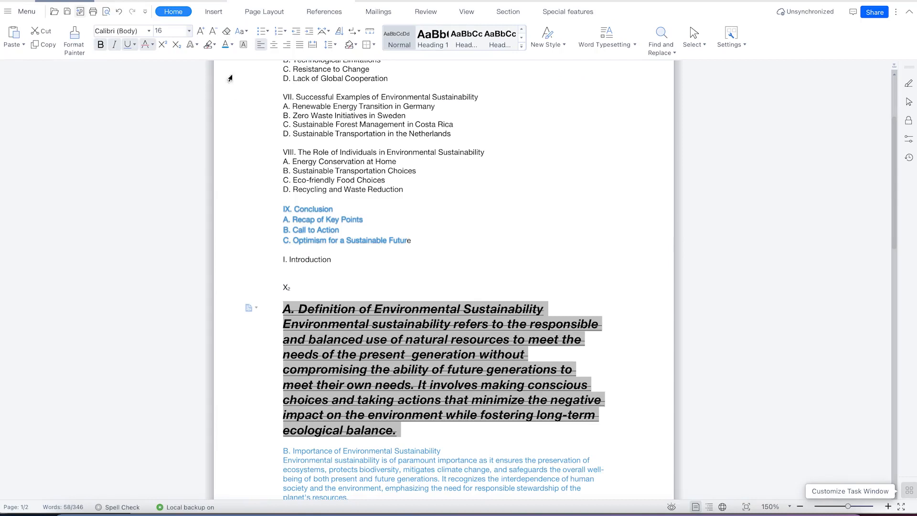
{"action": "left_click", "coordinate": [226, 34]}
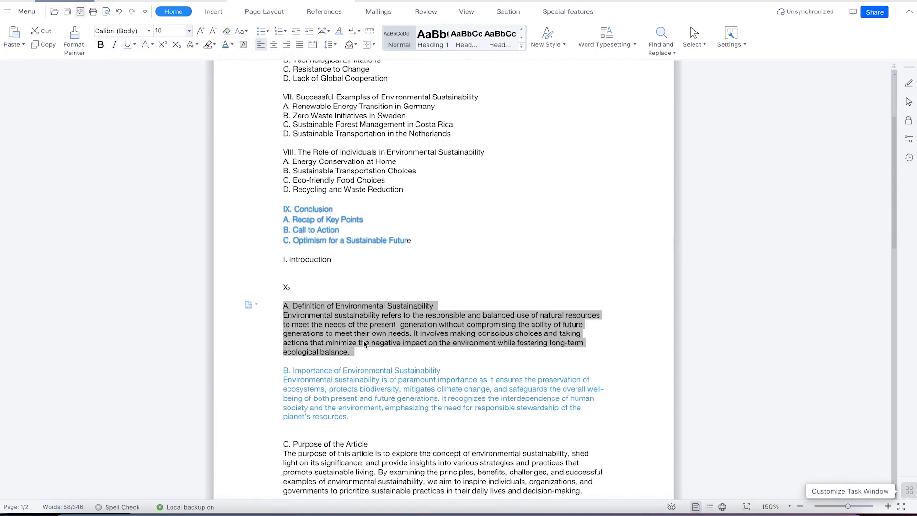
Step: Change the case of the "A. Definition of Environmental Sustainability" heading and paragraph to Uppercase
{"action": "left_click", "coordinate": [245, 30]}
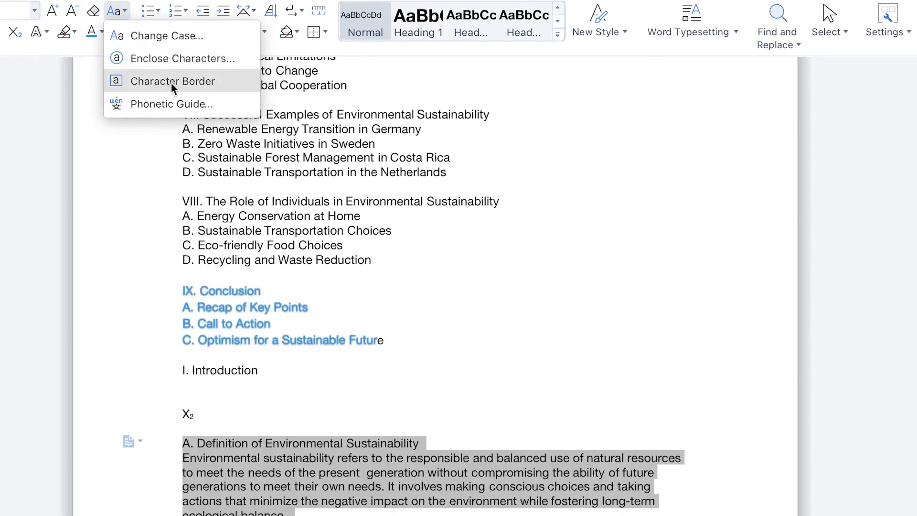
{"action": "left_click", "coordinate": [159, 36]}
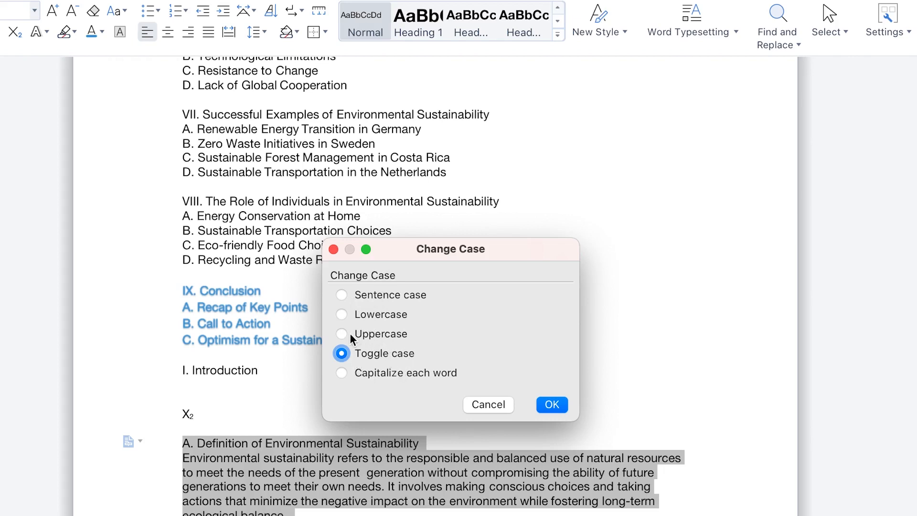
{"action": "left_click", "coordinate": [551, 404]}
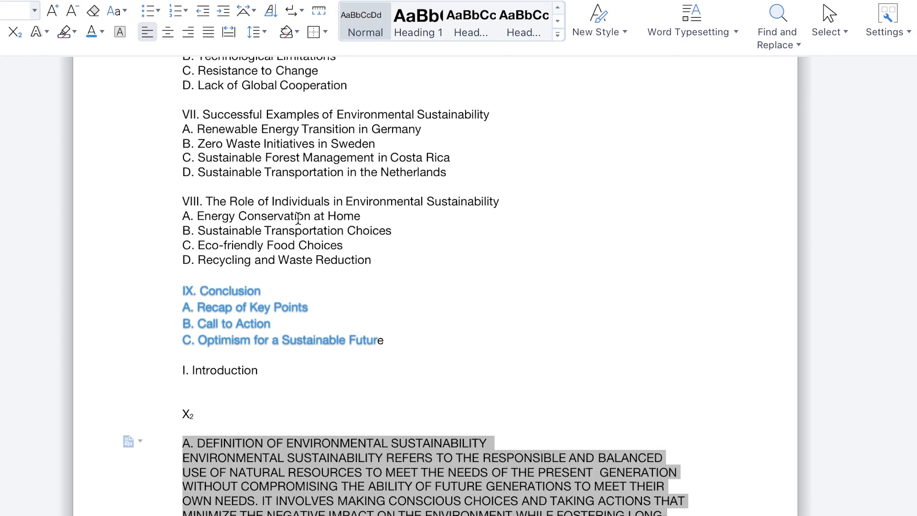
{"action": "left_click", "coordinate": [385, 432]}
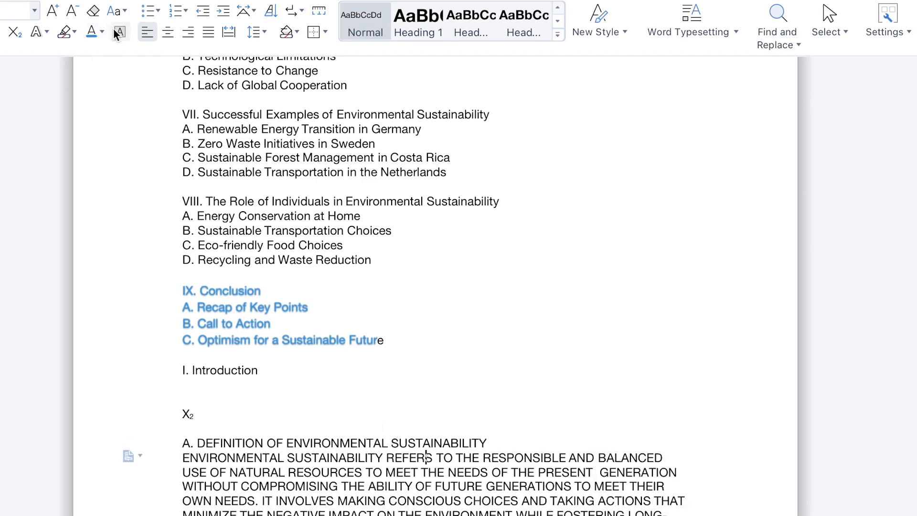
Step: Increase the font size of the uppercase Definition heading and paragraph in increments, and decrease it back to 10
{"action": "left_click_drag", "start_coordinate": [368, 514], "coordinate": [131, 449]}
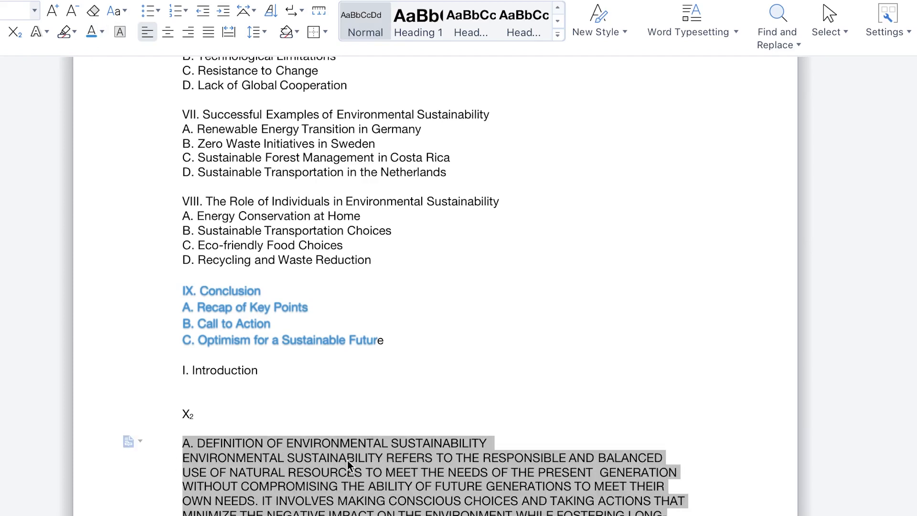
{"action": "left_click", "coordinate": [50, 10]}
{"action": "left_click", "coordinate": [50, 10]}
{"action": "left_click", "coordinate": [51, 11]}
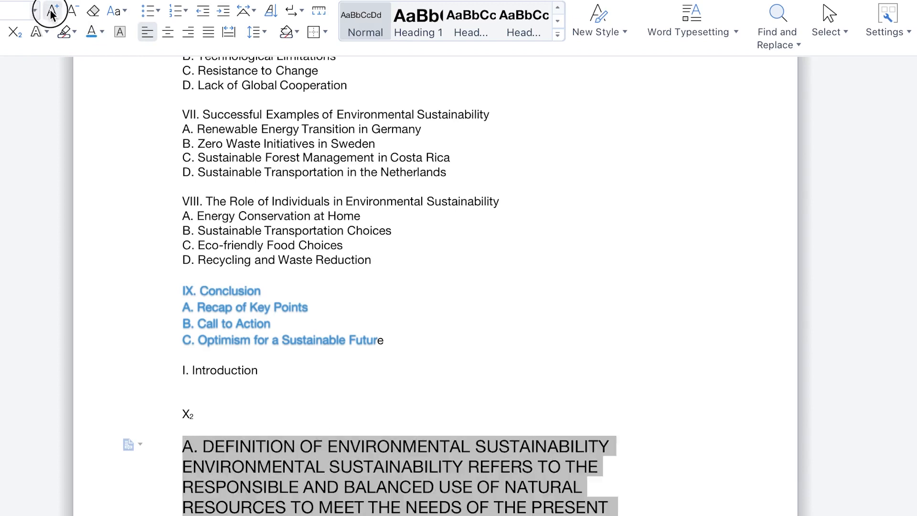
{"action": "left_click", "coordinate": [51, 11]}
{"action": "left_click", "coordinate": [72, 11]}
{"action": "left_click", "coordinate": [72, 11]}
{"action": "left_click", "coordinate": [72, 11]}
{"action": "left_click", "coordinate": [71, 10]}
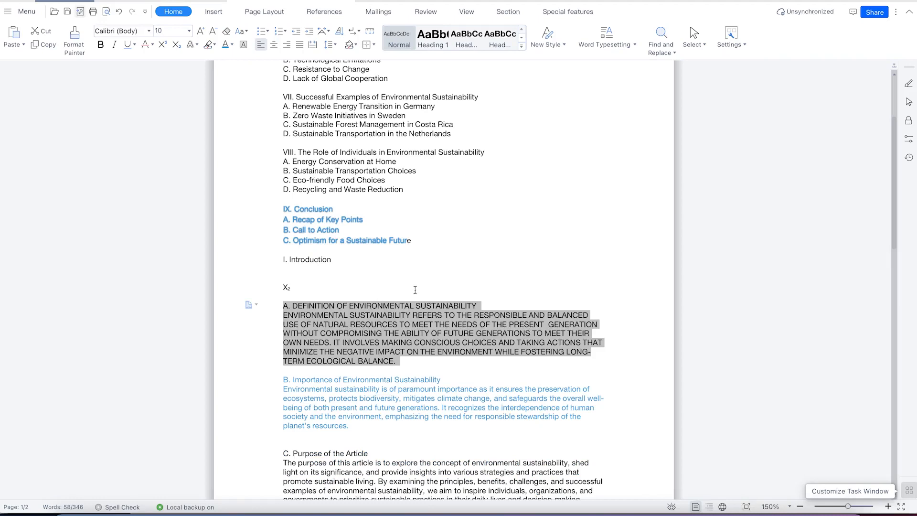
Step: Remove the Roman numeral and letter labels from the "Challenges and Obstacles" heading and its four items
{"action": "left_click", "coordinate": [449, 242]}
{"action": "scroll", "coordinate": [456, 274], "scroll_direction": "up", "scroll_amount": 1}
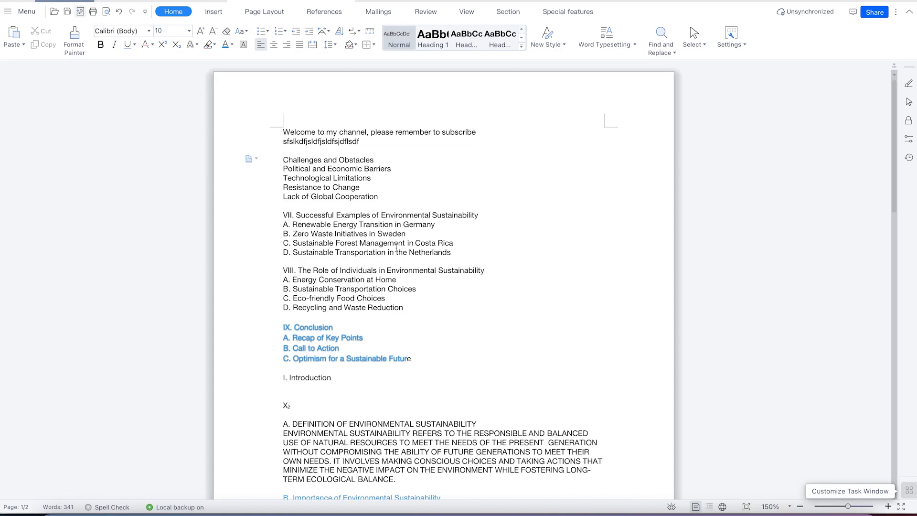
{"action": "scroll", "coordinate": [406, 192], "scroll_direction": "down", "scroll_amount": 8}
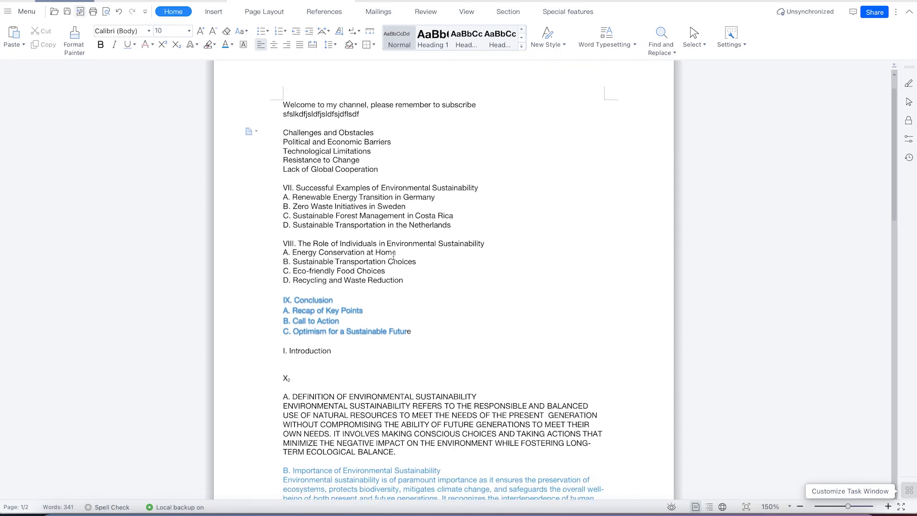
{"action": "scroll", "coordinate": [393, 266], "scroll_direction": "up", "scroll_amount": 8}
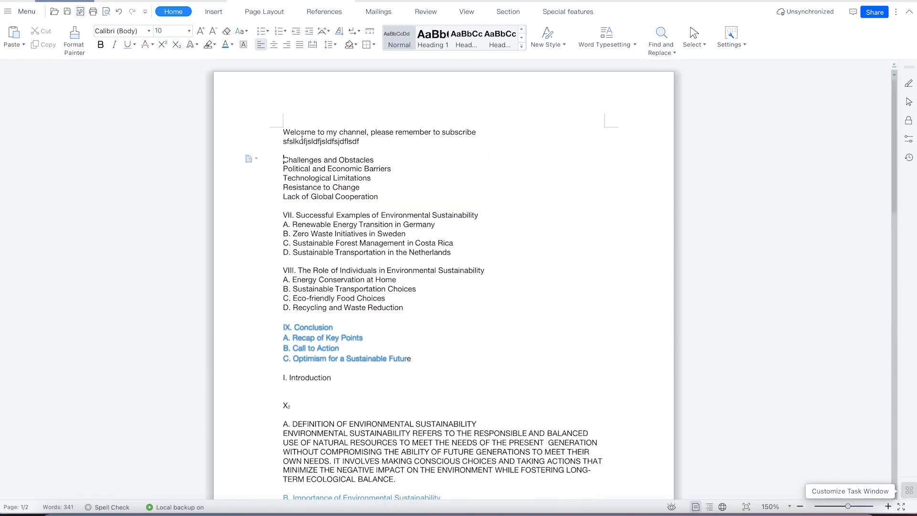
Step: Apply round bullets to the five lines from "Challenges and Obstacles" to "Lack of Global Cooperation"
{"action": "scroll", "coordinate": [388, 352], "scroll_direction": "down", "scroll_amount": 7}
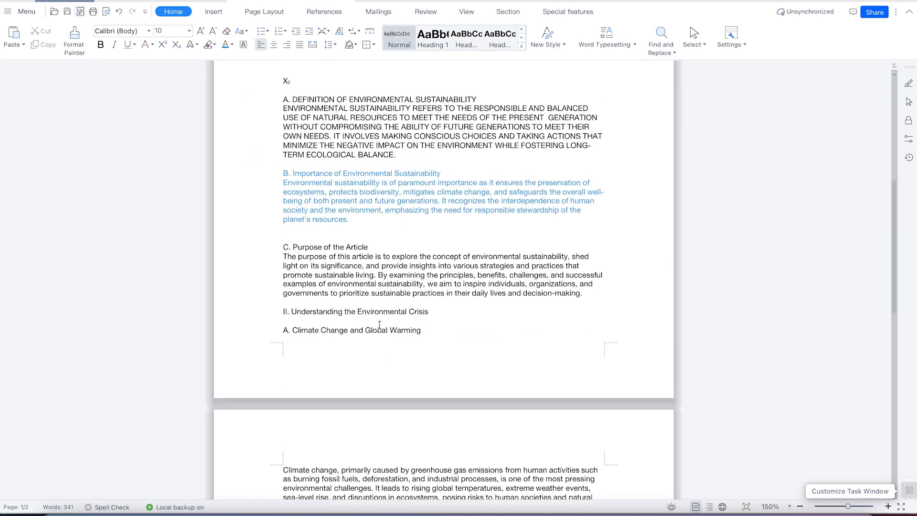
{"action": "scroll", "coordinate": [379, 332], "scroll_direction": "up", "scroll_amount": 7}
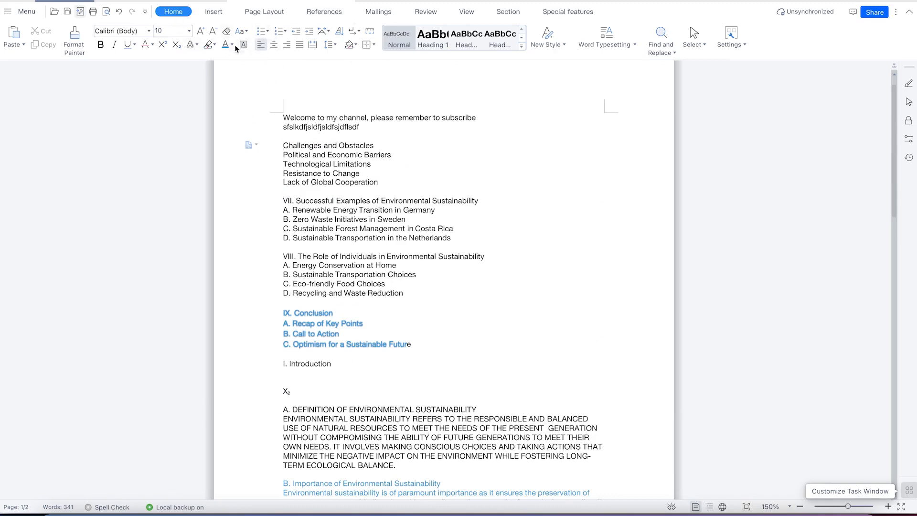
{"action": "left_click", "coordinate": [269, 32]}
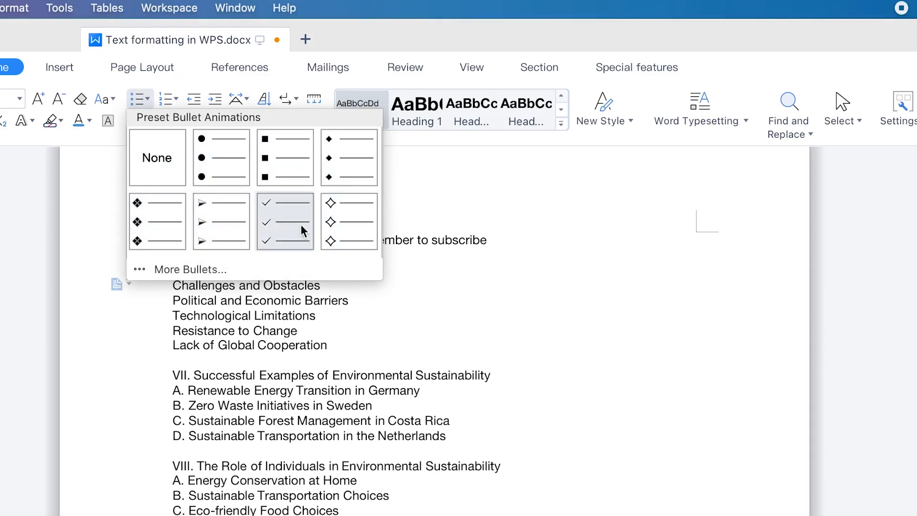
{"action": "left_click", "coordinate": [448, 320]}
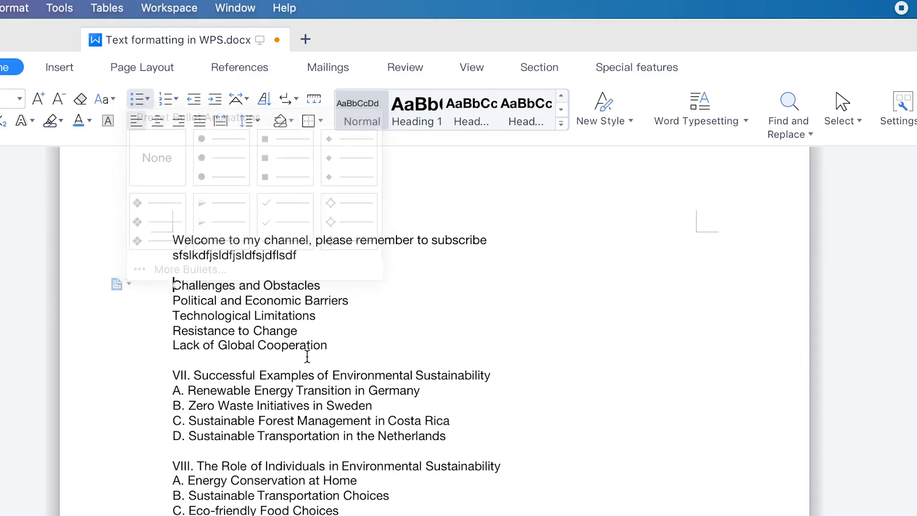
{"action": "left_click_drag", "start_coordinate": [350, 346], "coordinate": [123, 283]}
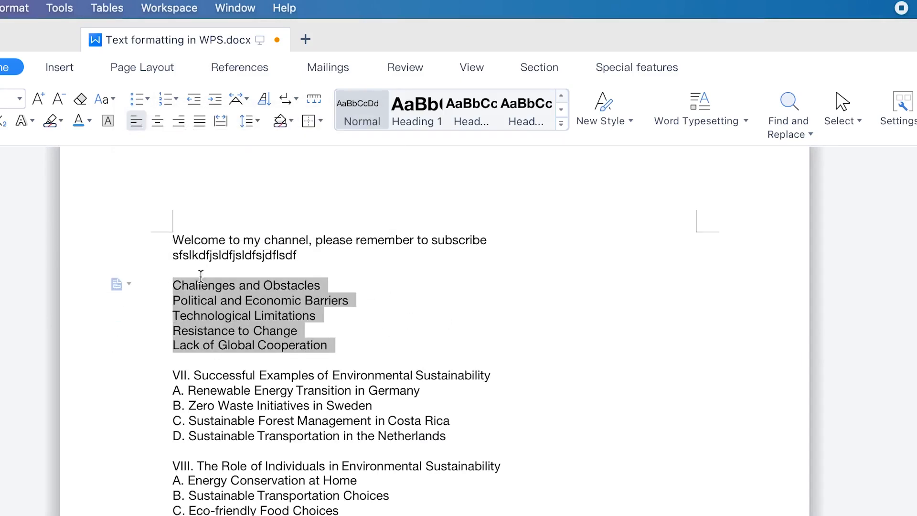
{"action": "left_click", "coordinate": [147, 99]}
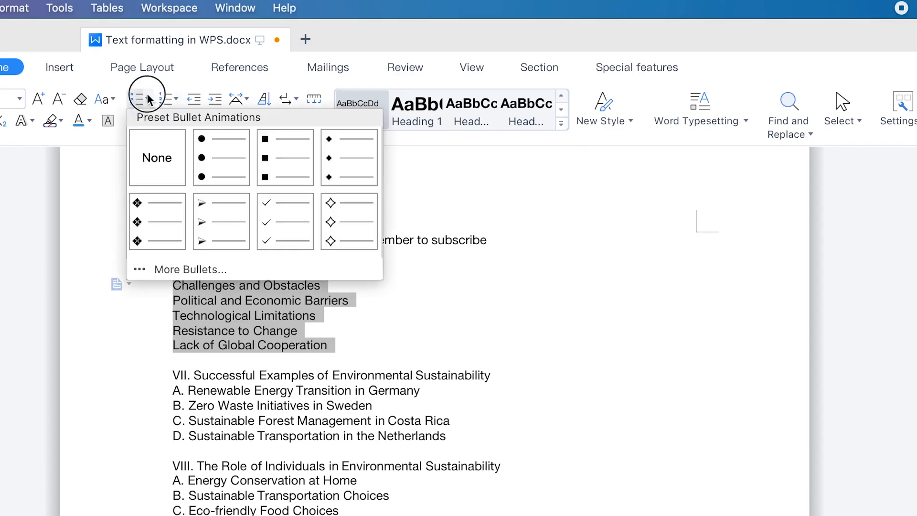
{"action": "left_click", "coordinate": [201, 152]}
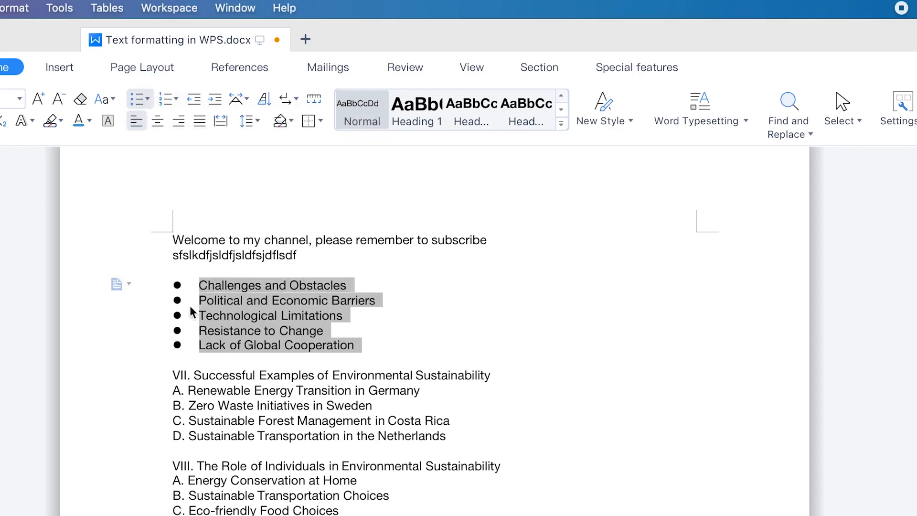
Step: Change the bullets of the "Challenges and Obstacles" list to the four-diamond style, and replace them with check marks
{"action": "left_click", "coordinate": [145, 99]}
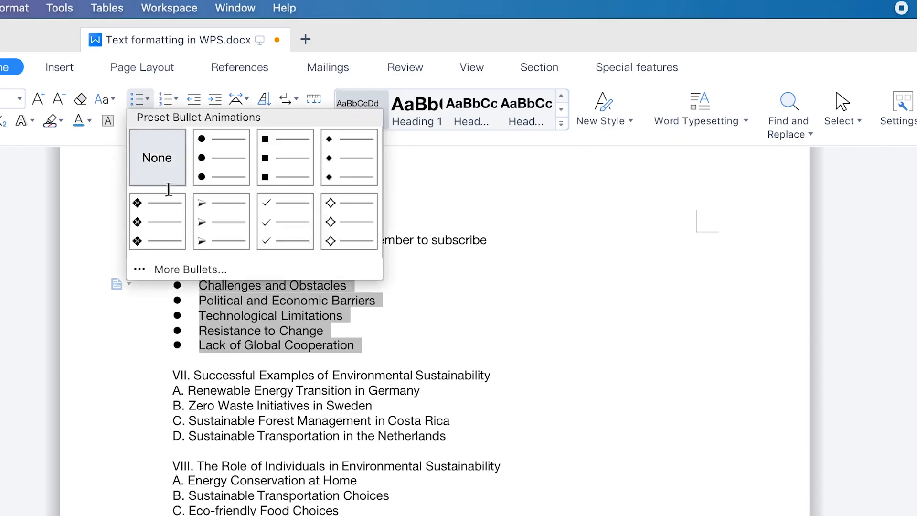
{"action": "left_click", "coordinate": [165, 218]}
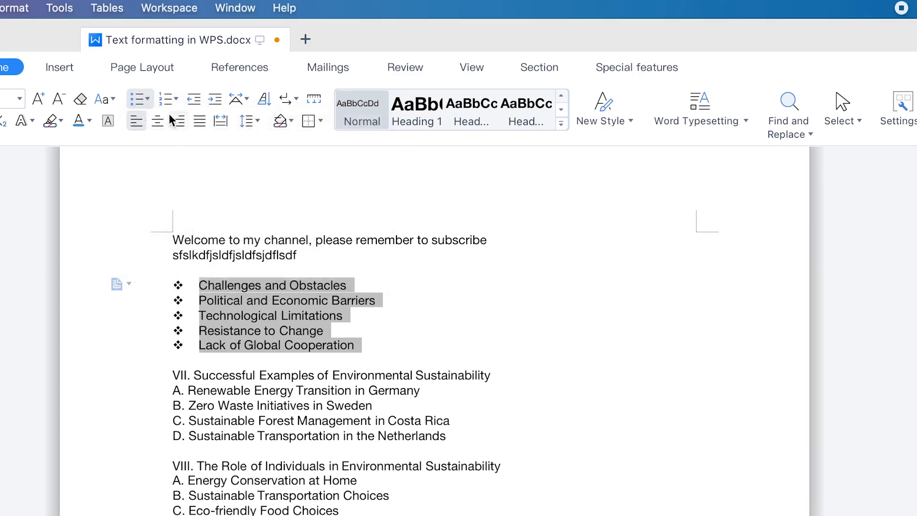
{"action": "left_click", "coordinate": [146, 99]}
{"action": "left_click", "coordinate": [275, 229]}
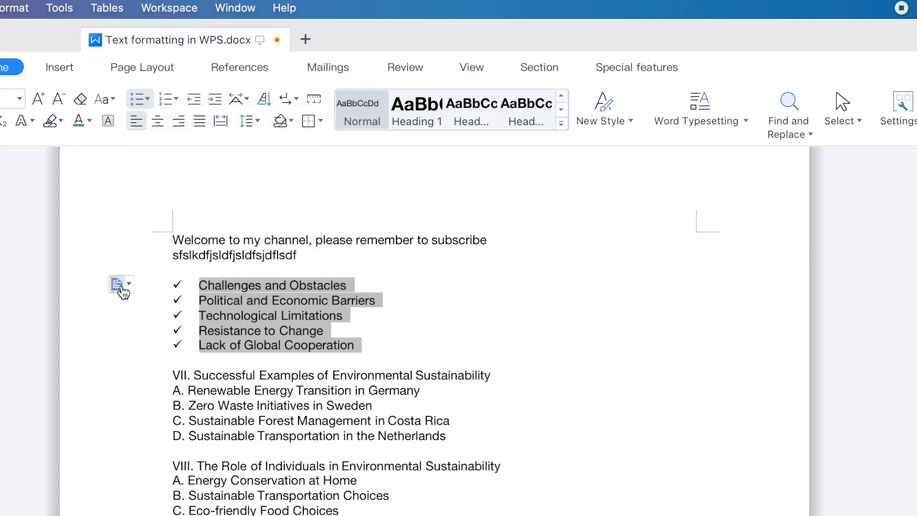
Step: Convert the "Challenges and Obstacles" list to 1), 2), 3) numbering, and switch it to lowercase Roman numerals (i., ii., iii.)
{"action": "left_click", "coordinate": [176, 99]}
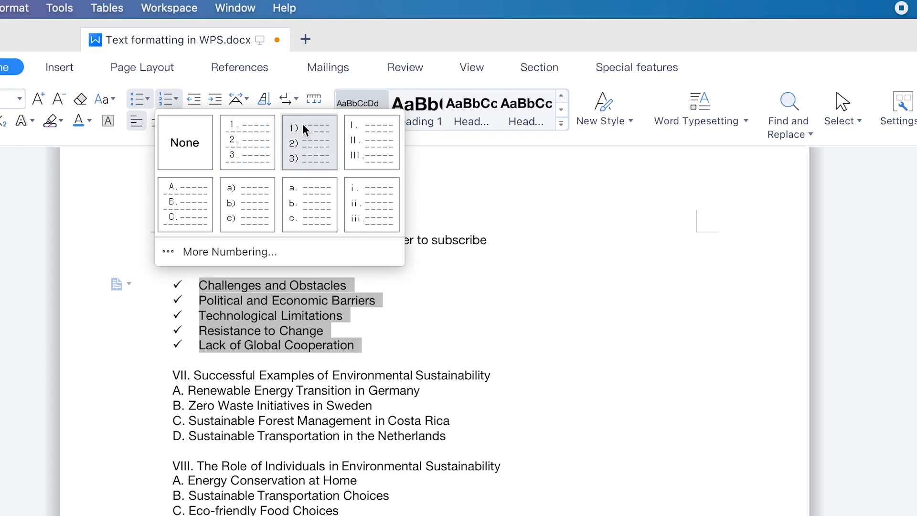
{"action": "left_click", "coordinate": [306, 141]}
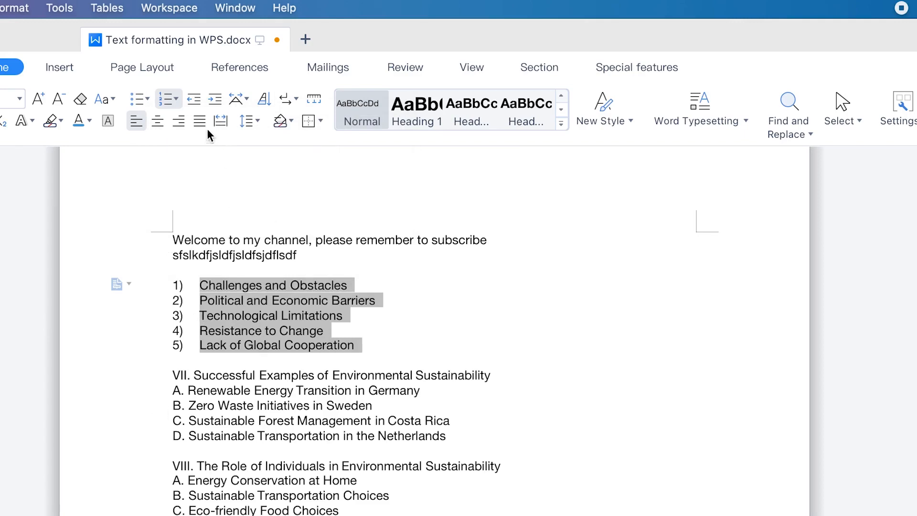
{"action": "left_click", "coordinate": [178, 100]}
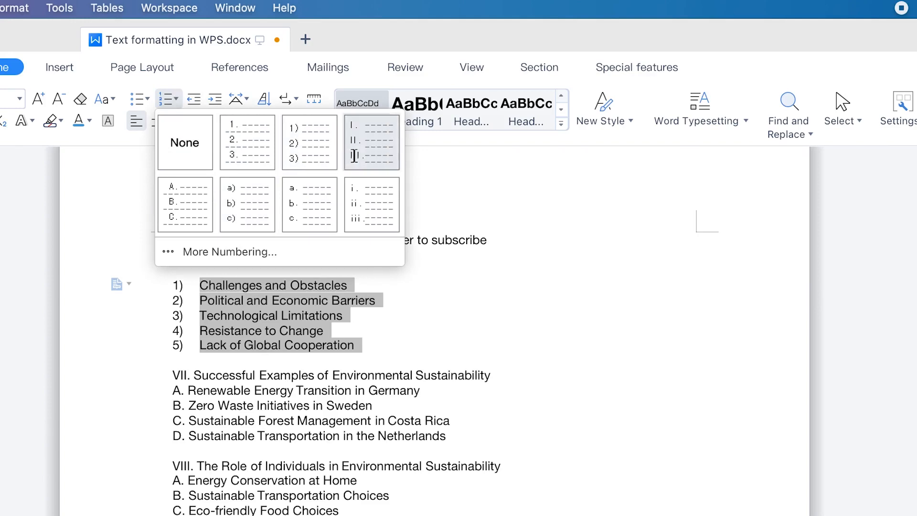
{"action": "left_click", "coordinate": [368, 210]}
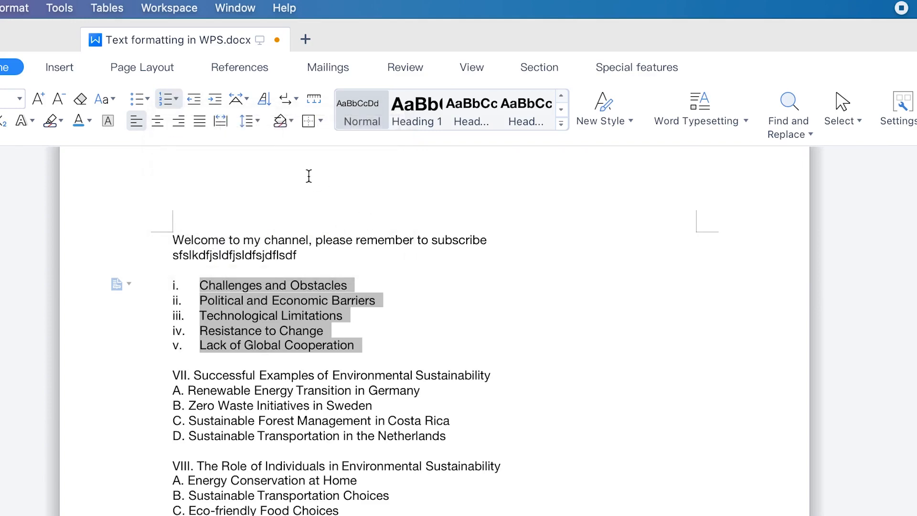
Step: Change the "Challenges and Obstacles" list numbering to A., B., C., and switch it to the a), b), c) style
{"action": "left_click", "coordinate": [180, 100]}
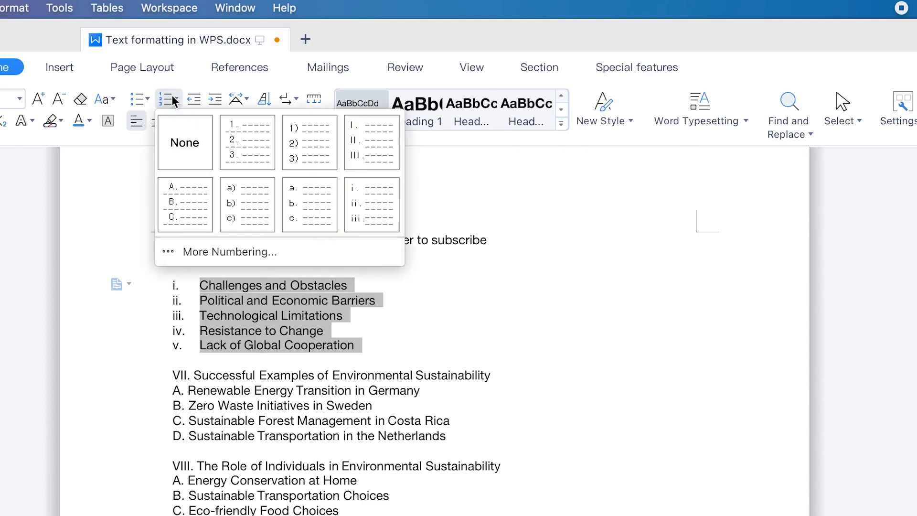
{"action": "left_click", "coordinate": [176, 213]}
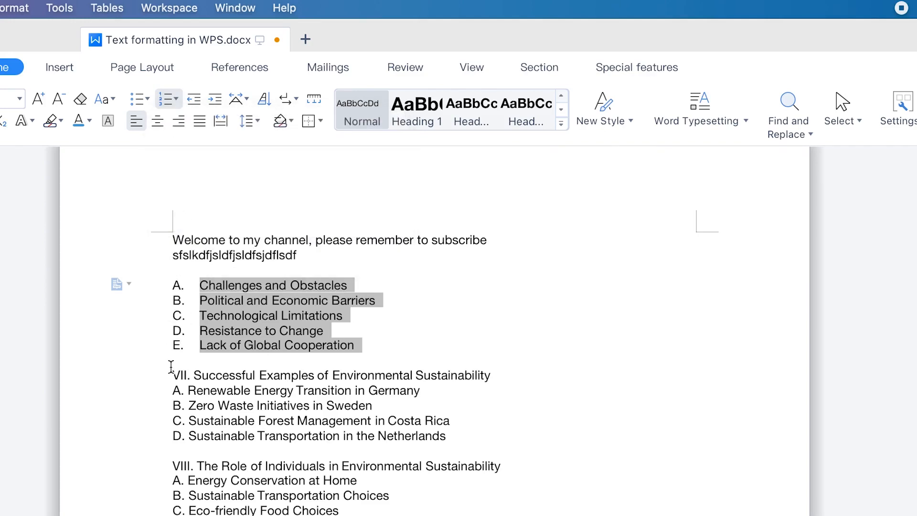
{"action": "left_click", "coordinate": [176, 102]}
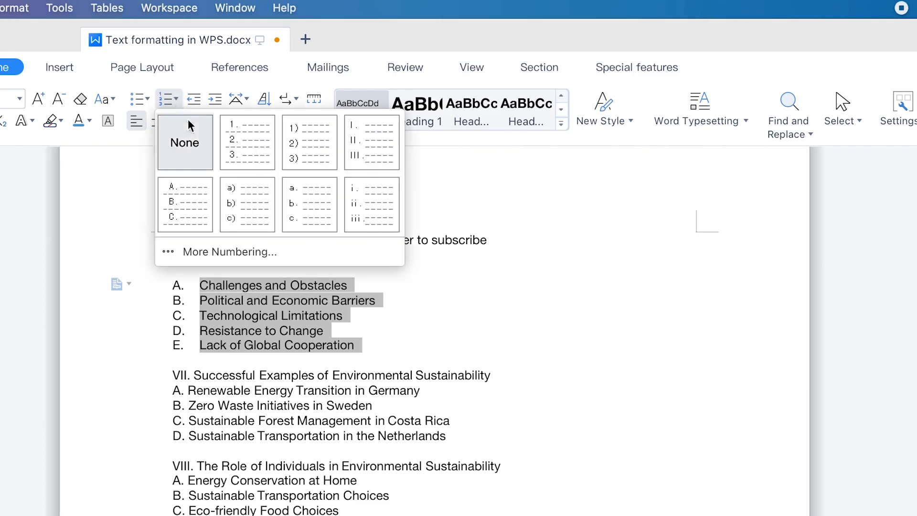
{"action": "left_click", "coordinate": [245, 187]}
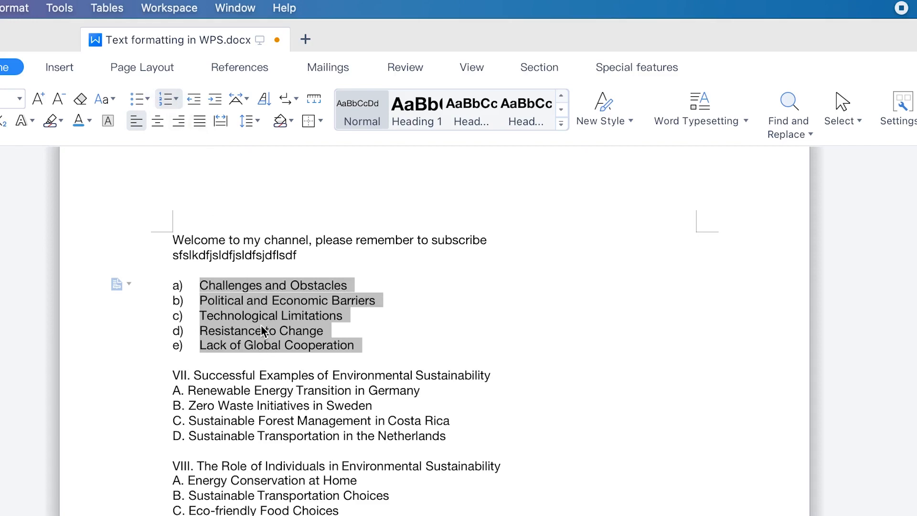
Step: Cycle the paragraph under "C. Purpose of the Article" through centered, right and justified alignment, ending with distributed alignment
{"action": "scroll", "coordinate": [434, 330], "scroll_direction": "down", "scroll_amount": 8}
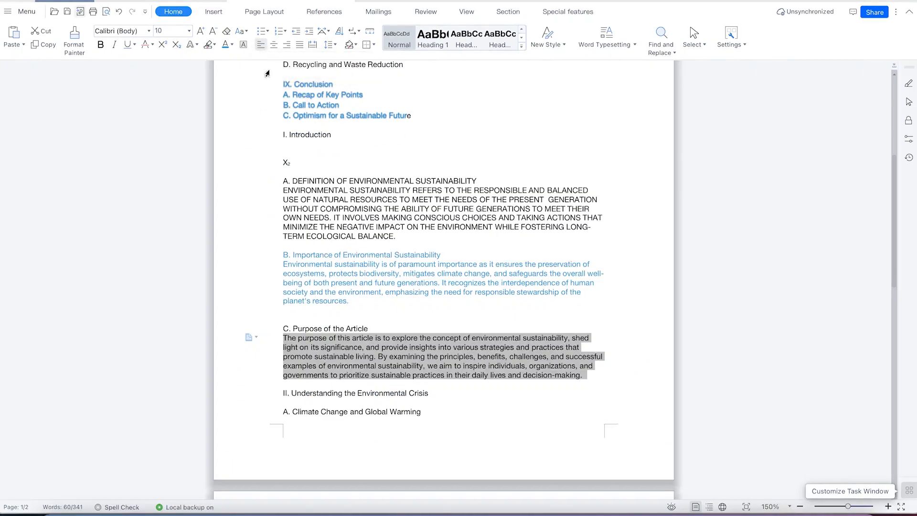
{"action": "left_click", "coordinate": [274, 45]}
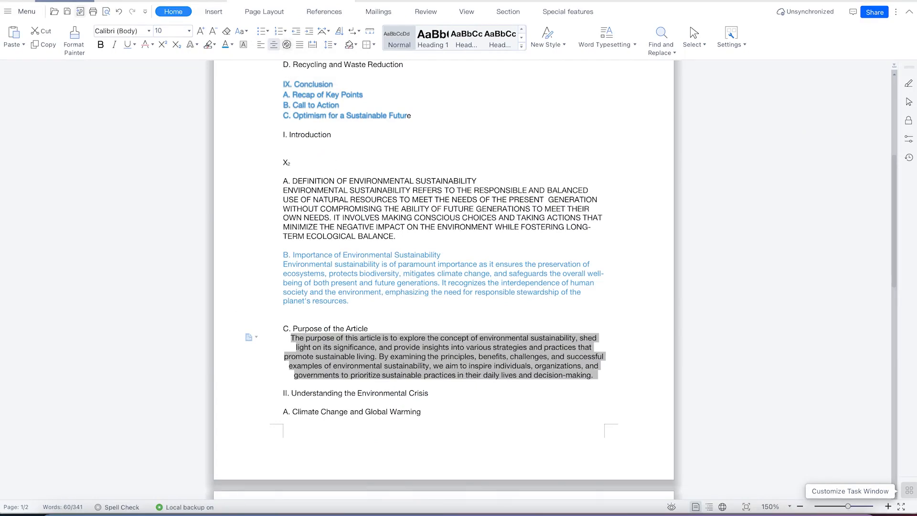
{"action": "left_click", "coordinate": [287, 45]}
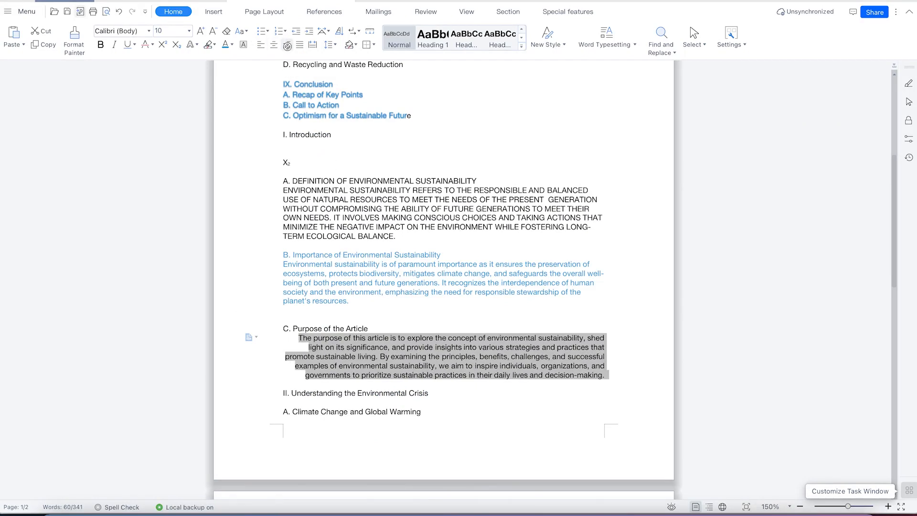
{"action": "left_click", "coordinate": [272, 46]}
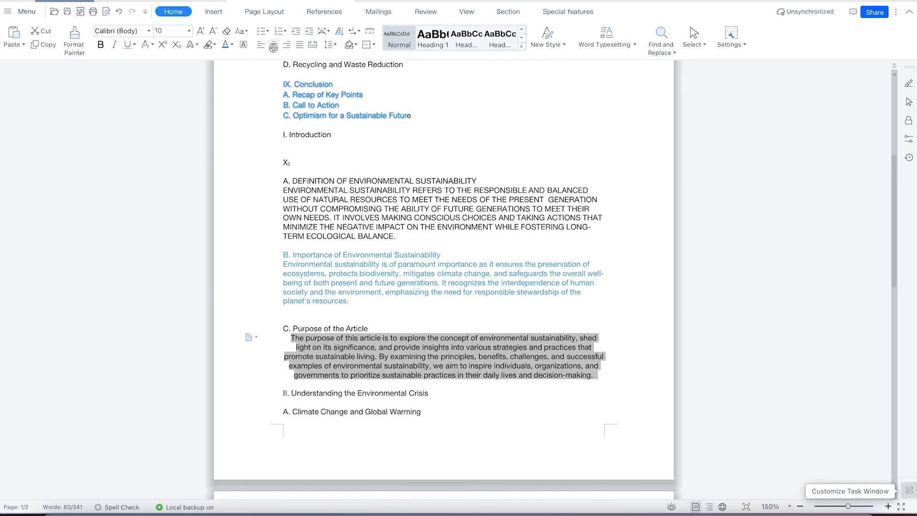
{"action": "left_click", "coordinate": [286, 45]}
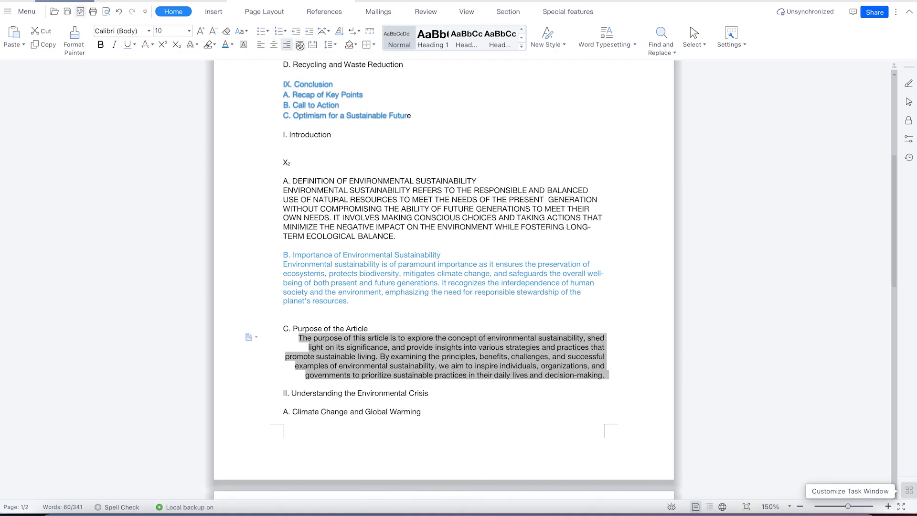
{"action": "left_click", "coordinate": [300, 45]}
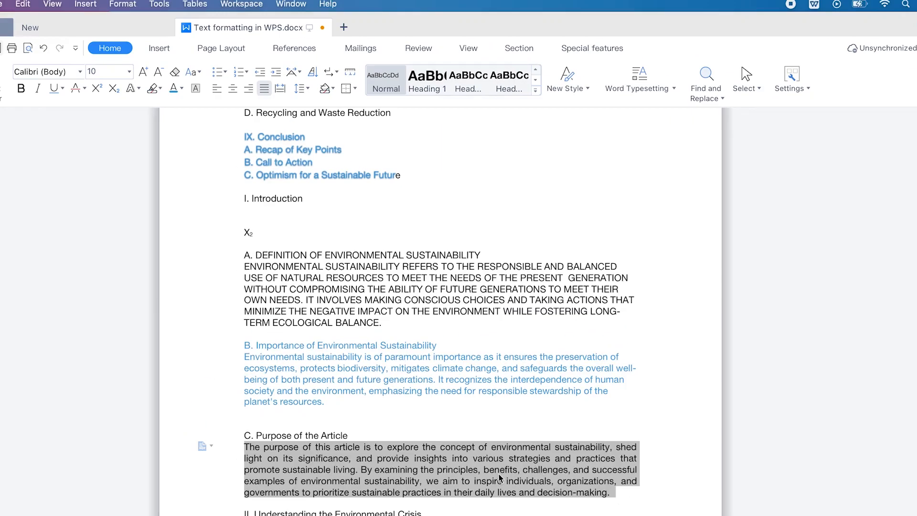
{"action": "left_click", "coordinate": [281, 88]}
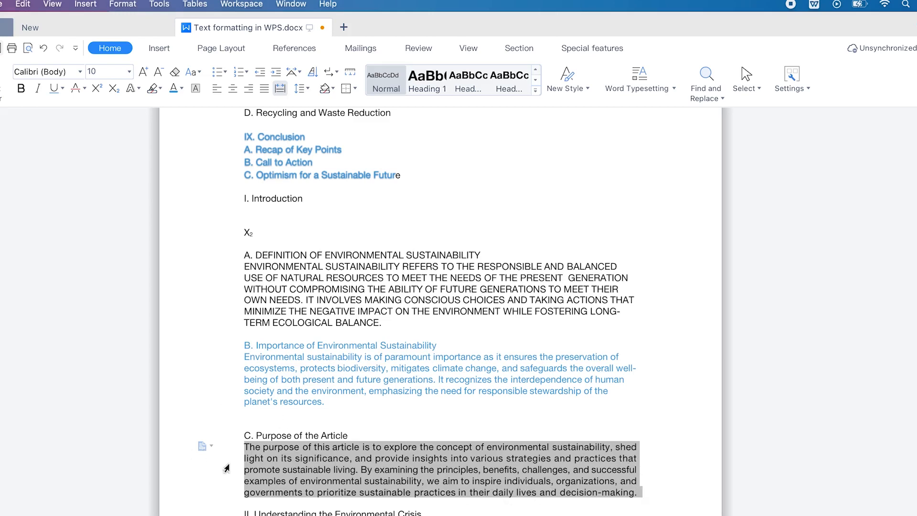
Step: Set the "Purpose of the Article" paragraph's line spacing to 1.5, increase it to 2.0, and return it to 1.5
{"action": "left_click", "coordinate": [309, 91]}
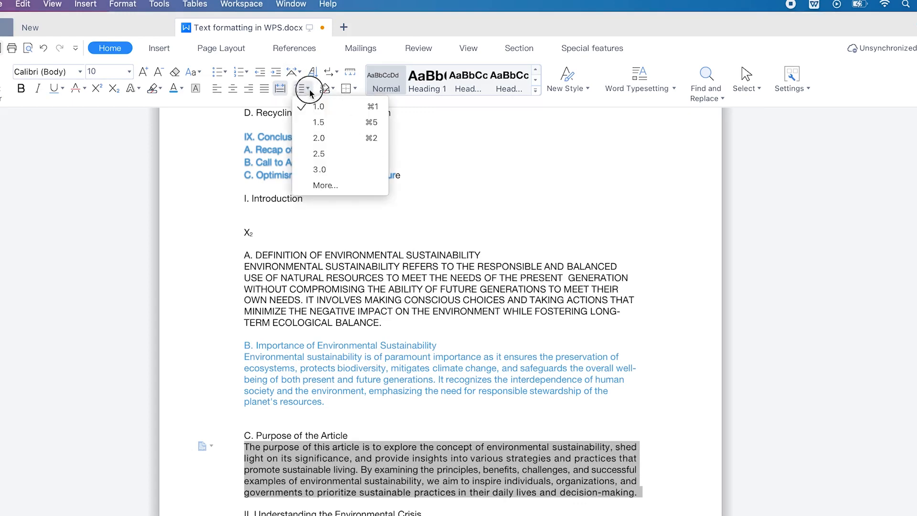
{"action": "left_click", "coordinate": [340, 122]}
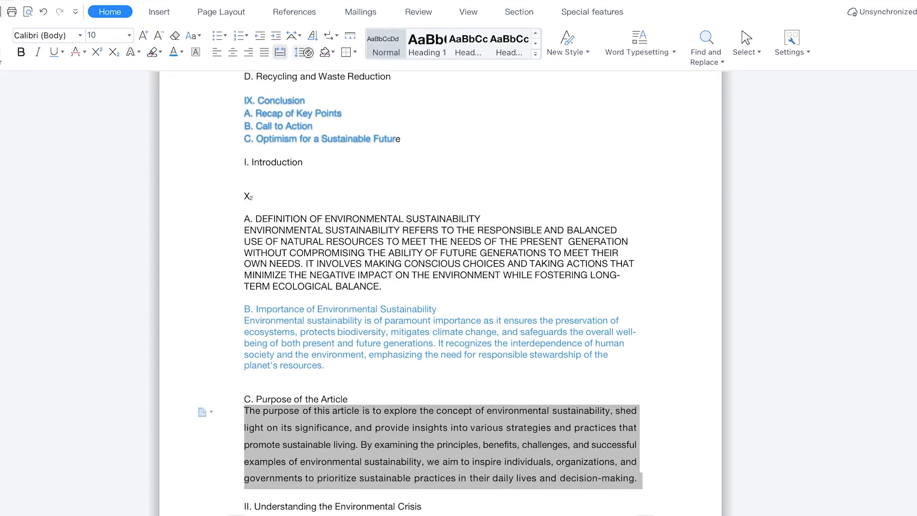
{"action": "left_click", "coordinate": [308, 53]}
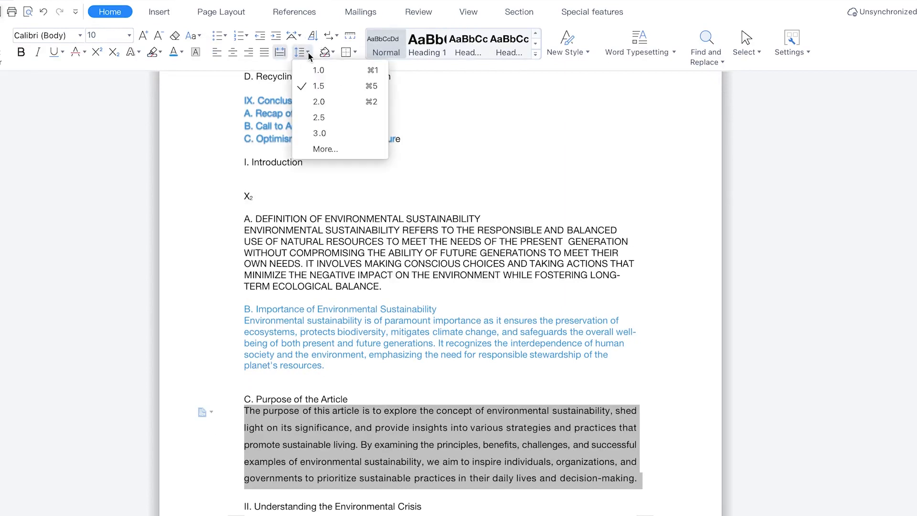
{"action": "left_click", "coordinate": [329, 102]}
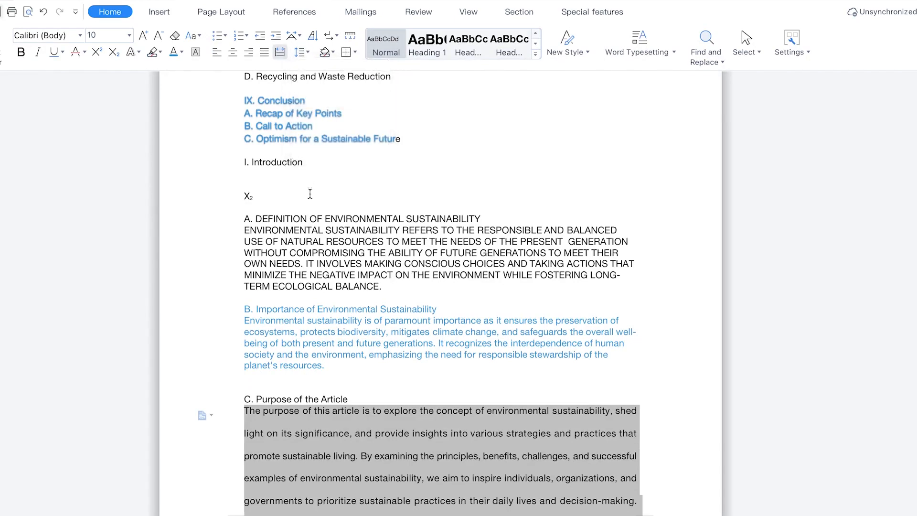
{"action": "scroll", "coordinate": [324, 357], "scroll_direction": "down", "scroll_amount": 5}
{"action": "scroll", "coordinate": [320, 297], "scroll_direction": "up", "scroll_amount": 2}
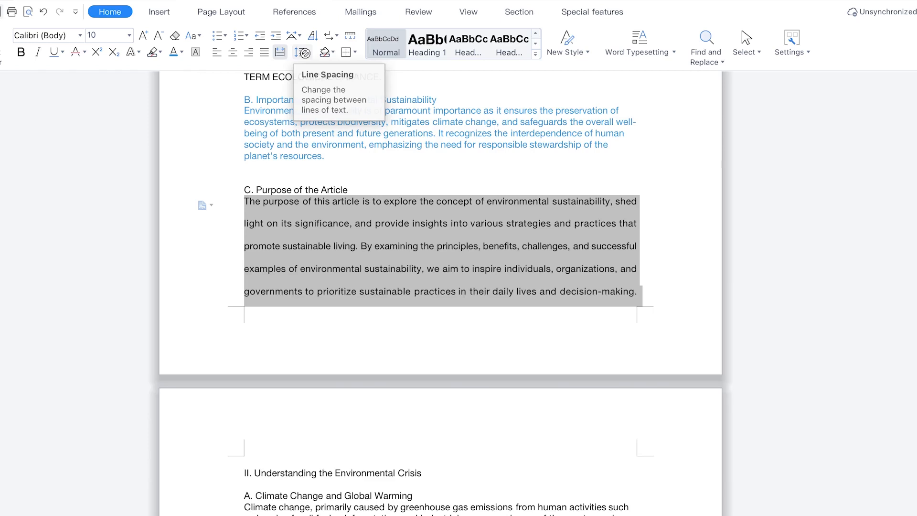
{"action": "left_click", "coordinate": [308, 53]}
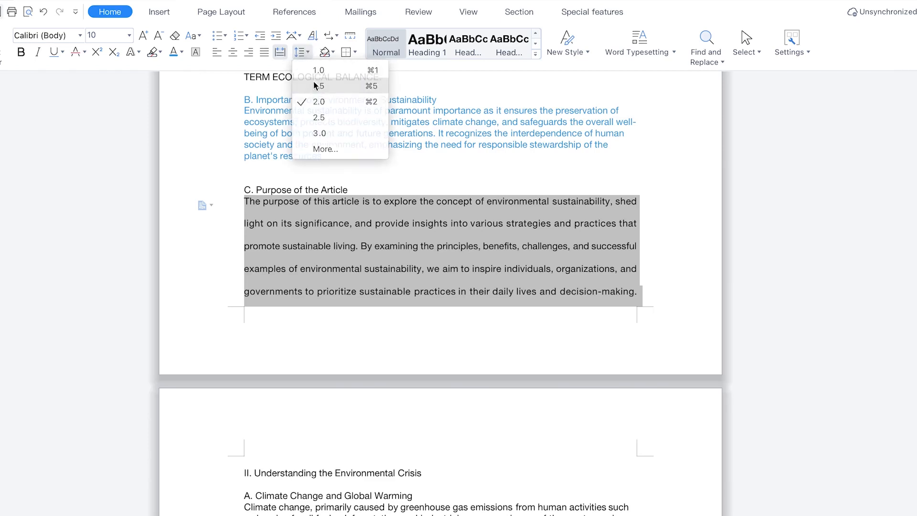
{"action": "left_click", "coordinate": [317, 86]}
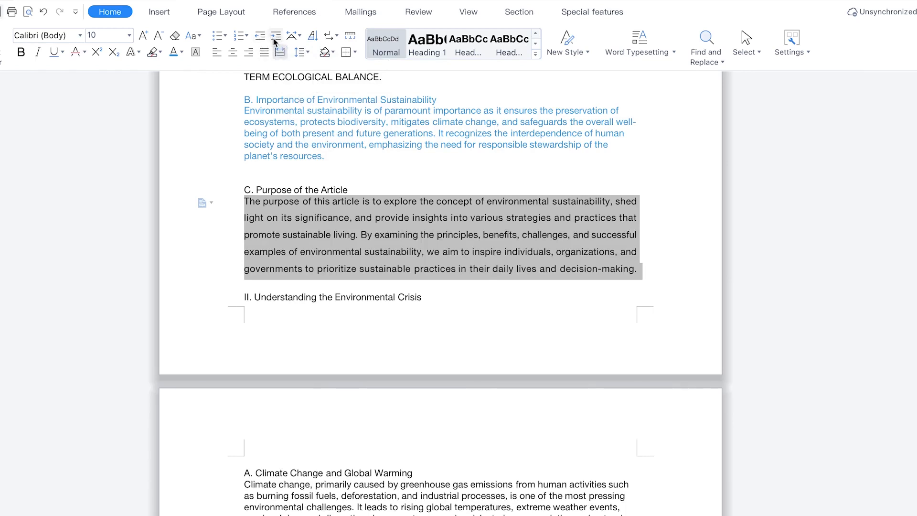
Step: Increase the indent of the "Purpose of the Article" paragraph by three levels, and decrease it by two levels
{"action": "left_click", "coordinate": [275, 38]}
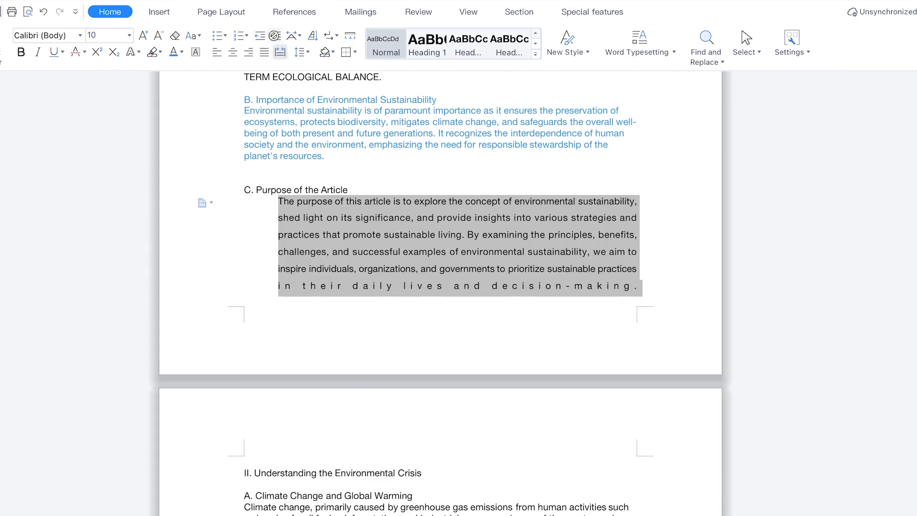
{"action": "left_click", "coordinate": [277, 36]}
{"action": "left_click", "coordinate": [277, 37]}
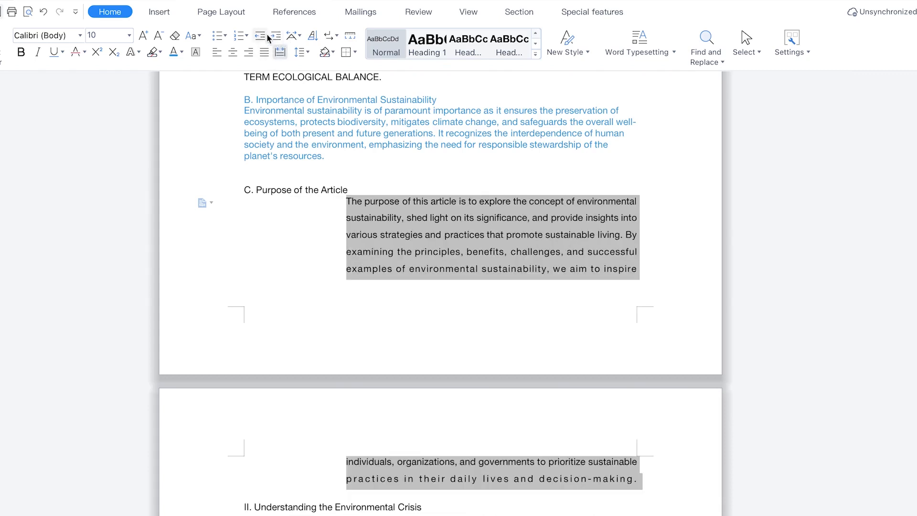
{"action": "left_click", "coordinate": [260, 37]}
{"action": "left_click", "coordinate": [260, 36]}
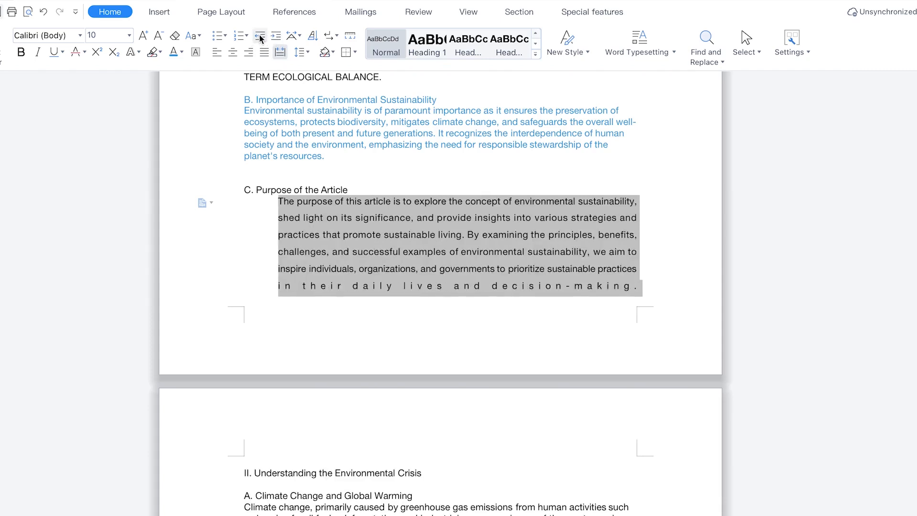
Step: Decrease the "Purpose of the Article" paragraph's indent by one level and set its character scaling to 66%
{"action": "left_click", "coordinate": [260, 37]}
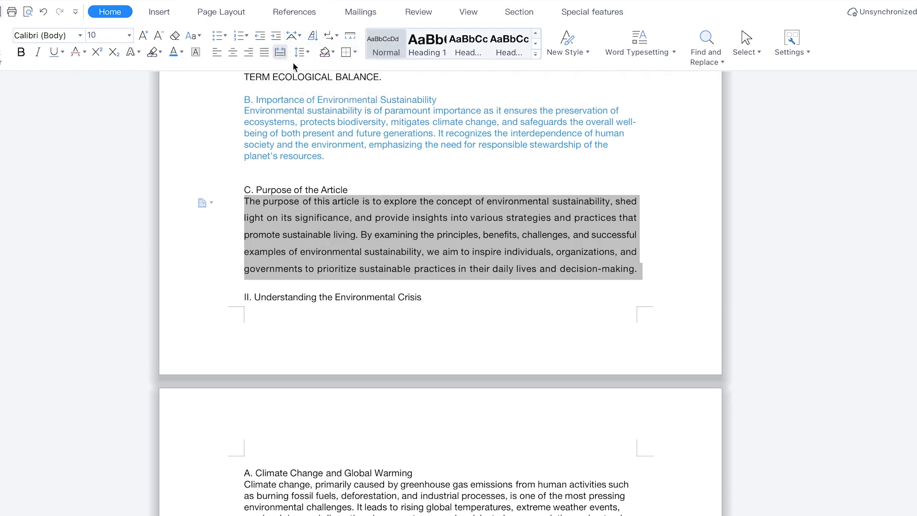
{"action": "left_click", "coordinate": [299, 33]}
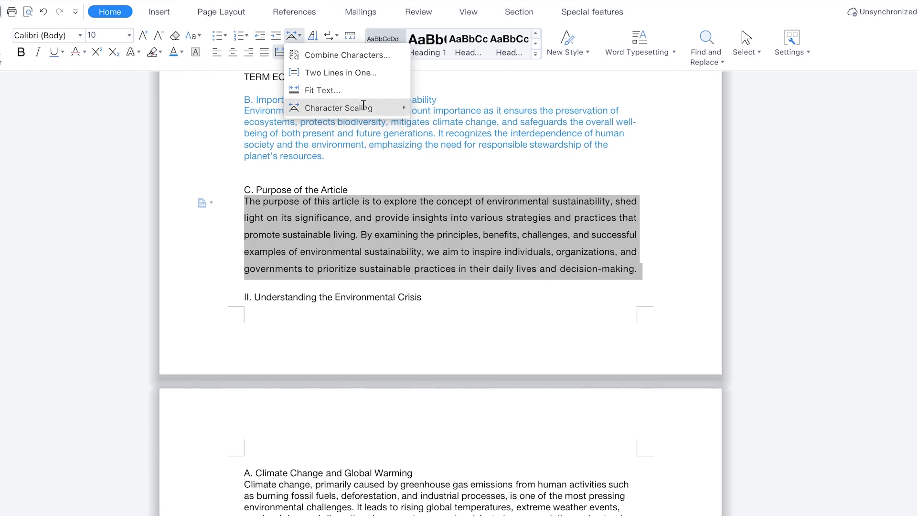
{"action": "mouse_move", "coordinate": [363, 107]}
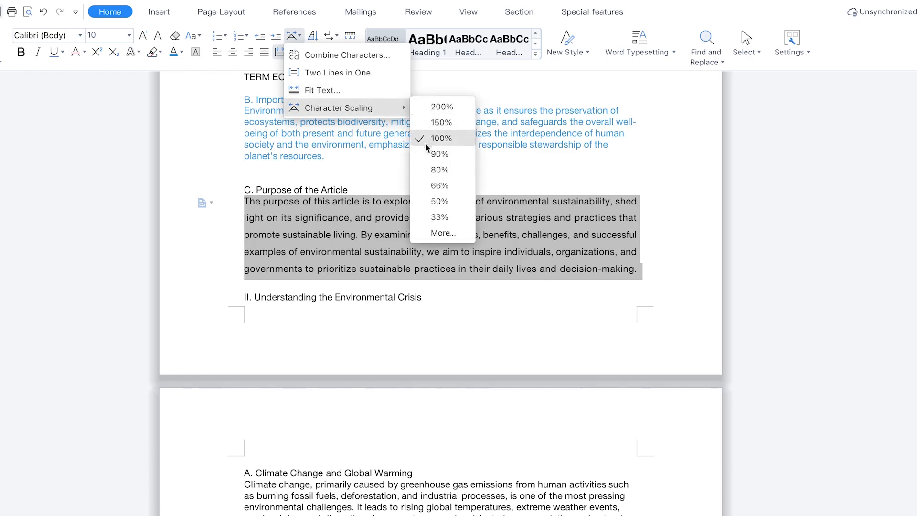
{"action": "left_click", "coordinate": [440, 186]}
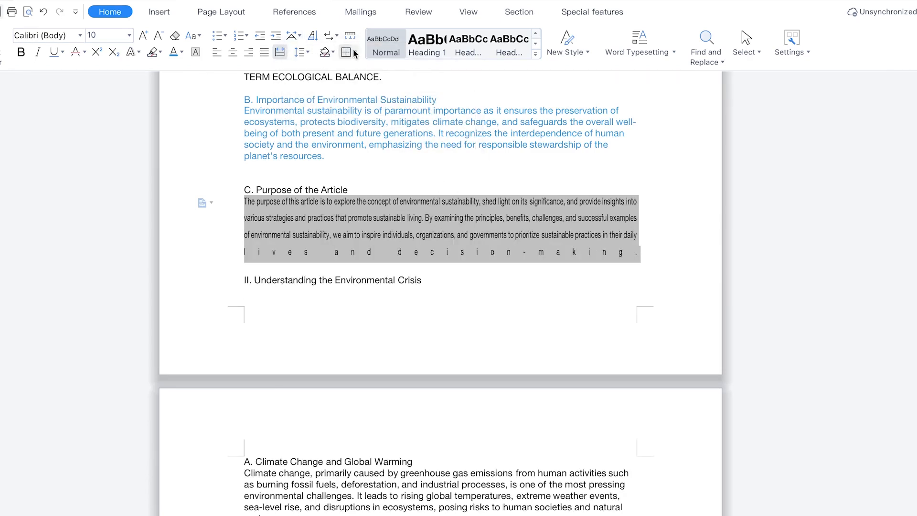
Step: Set the "Purpose of the Article" paragraph's character scaling to 200%
{"action": "left_click", "coordinate": [299, 35]}
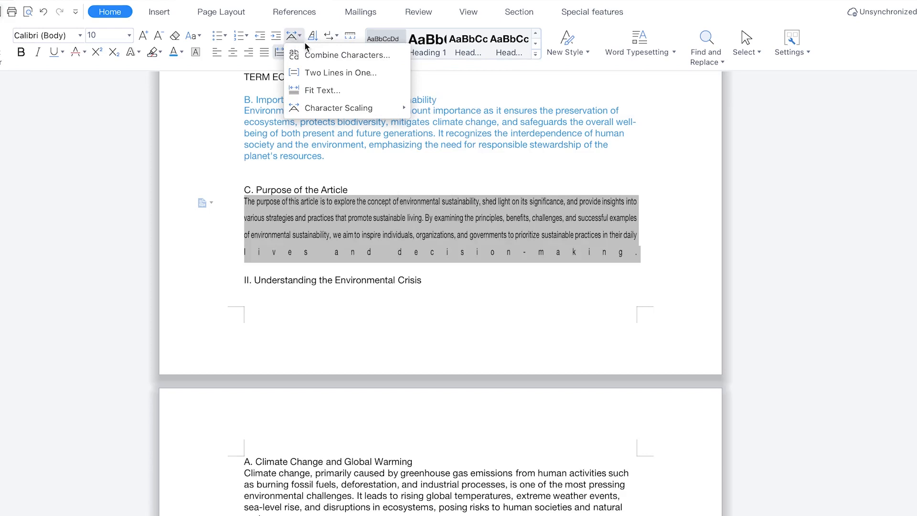
{"action": "mouse_move", "coordinate": [344, 108]}
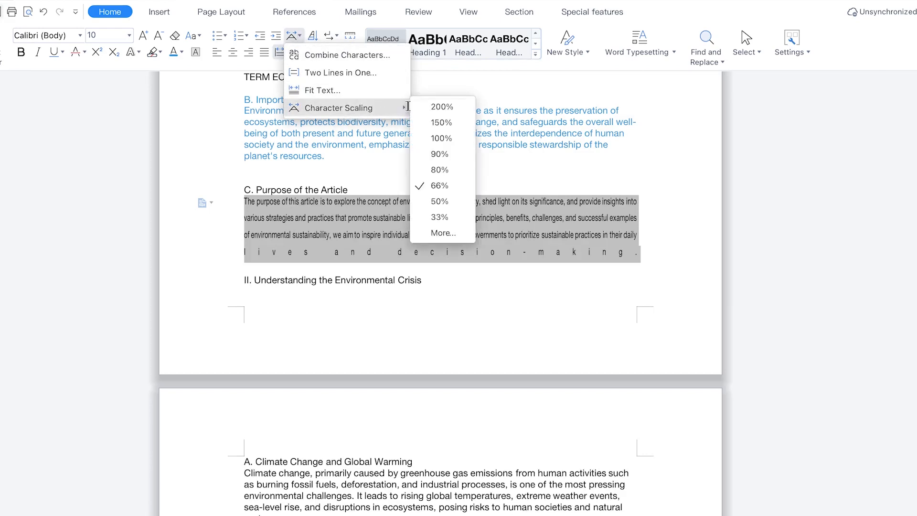
{"action": "left_click", "coordinate": [448, 108]}
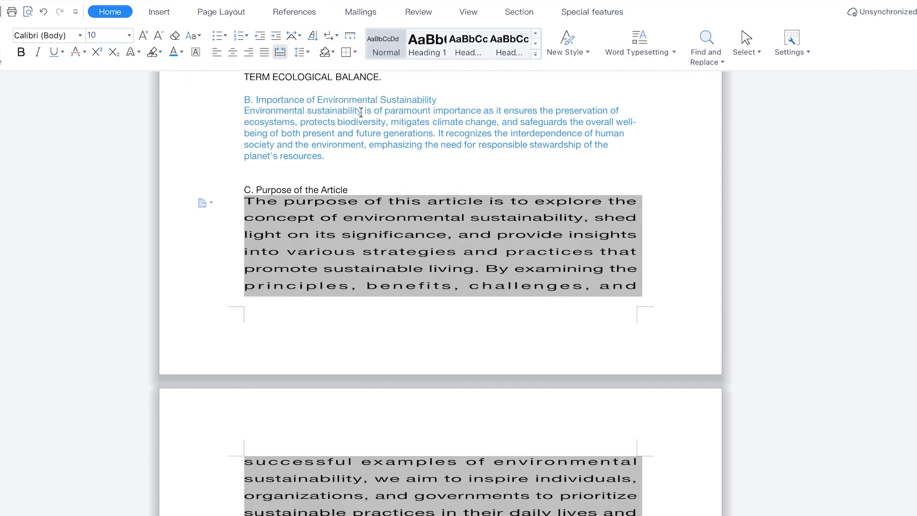
Step: Apply the Two Lines in One layout to the first two lines of the "Purpose of the Article" paragraph
{"action": "left_click", "coordinate": [299, 37]}
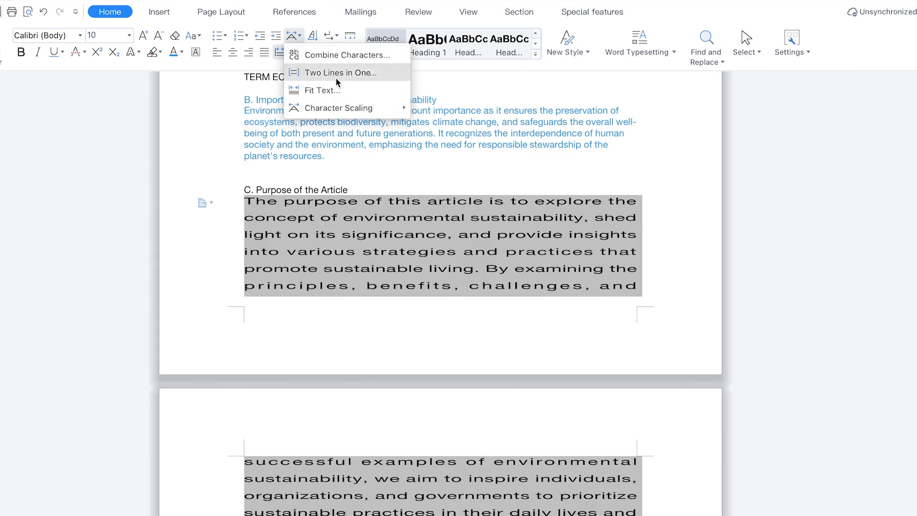
{"action": "left_click", "coordinate": [335, 249]}
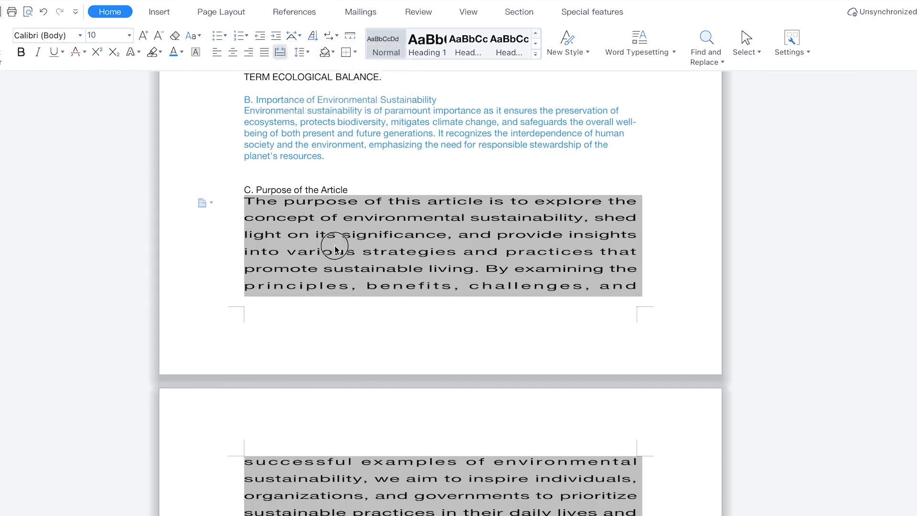
{"action": "mouse_move", "coordinate": [245, 200]}
{"action": "left_mouse_down"}
{"action": "mouse_move", "coordinate": [536, 233]}
{"action": "mouse_move", "coordinate": [640, 211]}
{"action": "mouse_move", "coordinate": [642, 221]}
{"action": "left_mouse_up"}
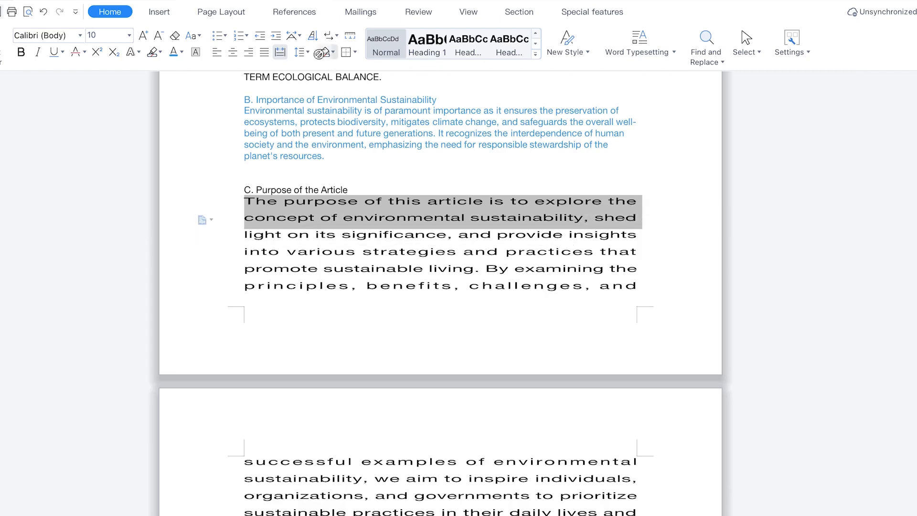
{"action": "left_click", "coordinate": [299, 36]}
{"action": "left_click", "coordinate": [324, 73]}
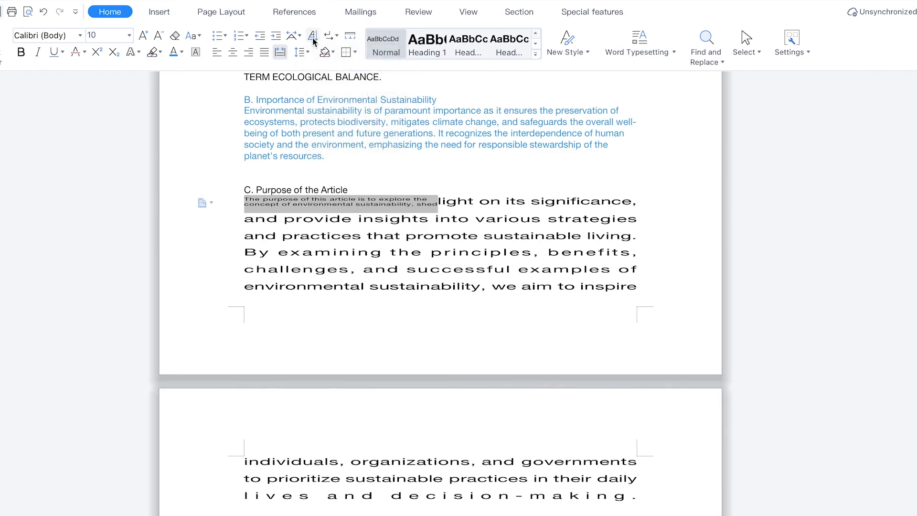
Step: Select the "Climate Change and Global Warming" heading with its paragraph and turn on the display of paragraph marks
{"action": "left_click", "coordinate": [337, 36]}
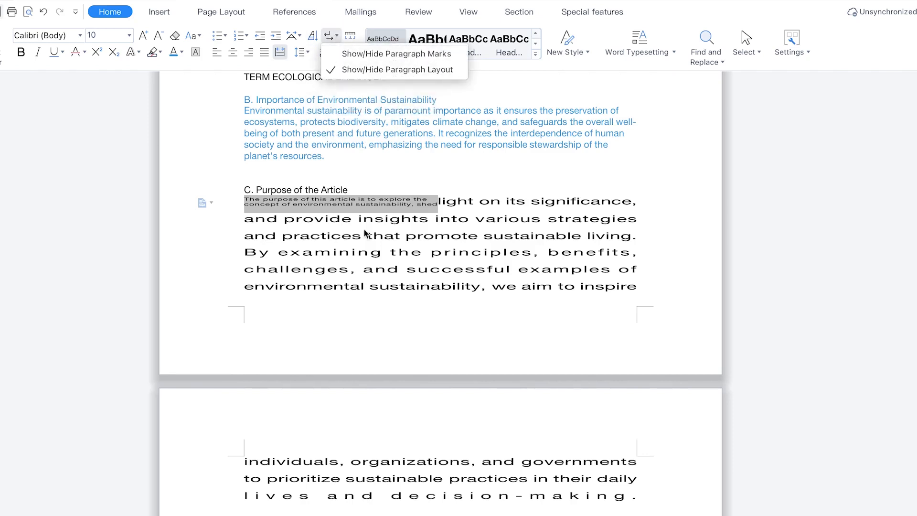
{"action": "left_click", "coordinate": [407, 300]}
{"action": "scroll", "coordinate": [472, 363], "scroll_direction": "down", "scroll_amount": 6}
{"action": "scroll", "coordinate": [465, 370], "scroll_direction": "up", "scroll_amount": 2}
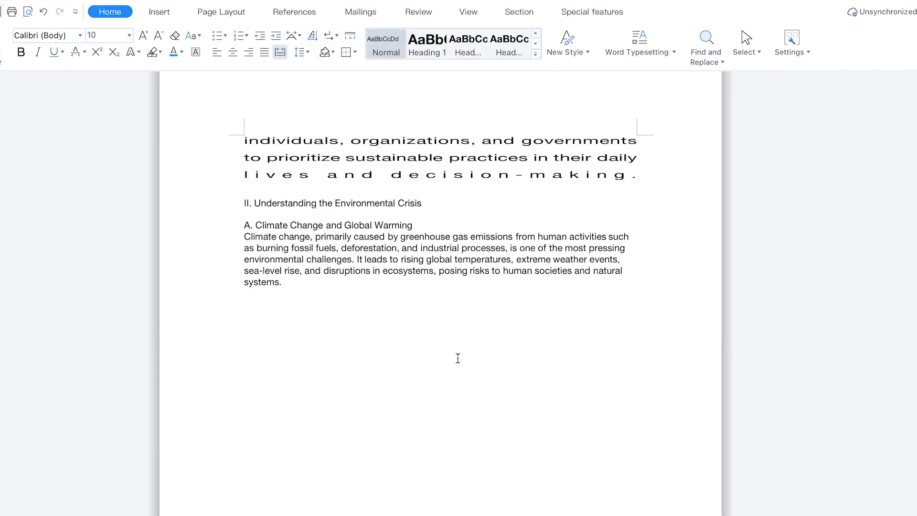
{"action": "left_click_drag", "start_coordinate": [322, 293], "coordinate": [223, 213]}
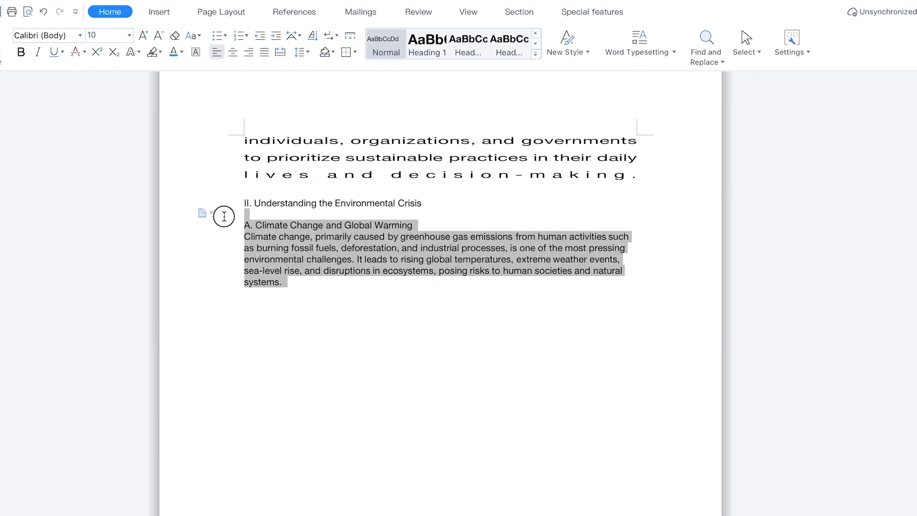
{"action": "left_click", "coordinate": [337, 37]}
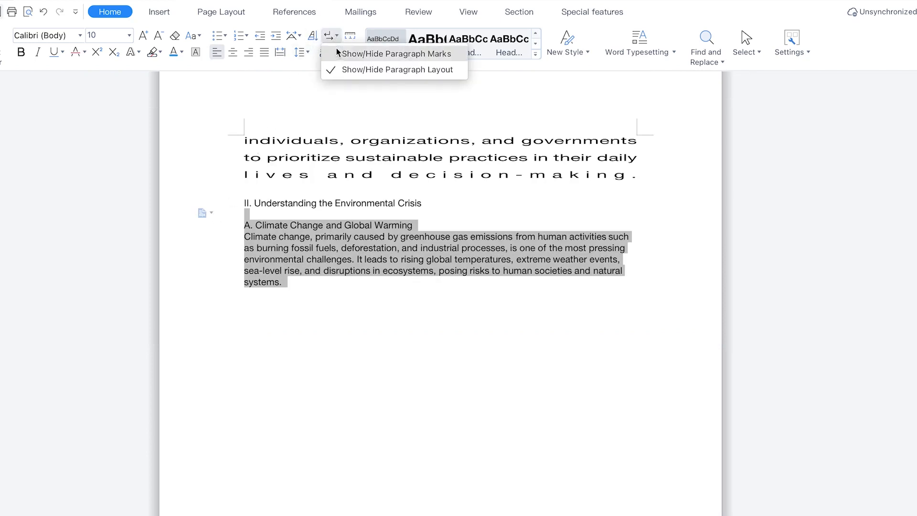
{"action": "left_click", "coordinate": [337, 55]}
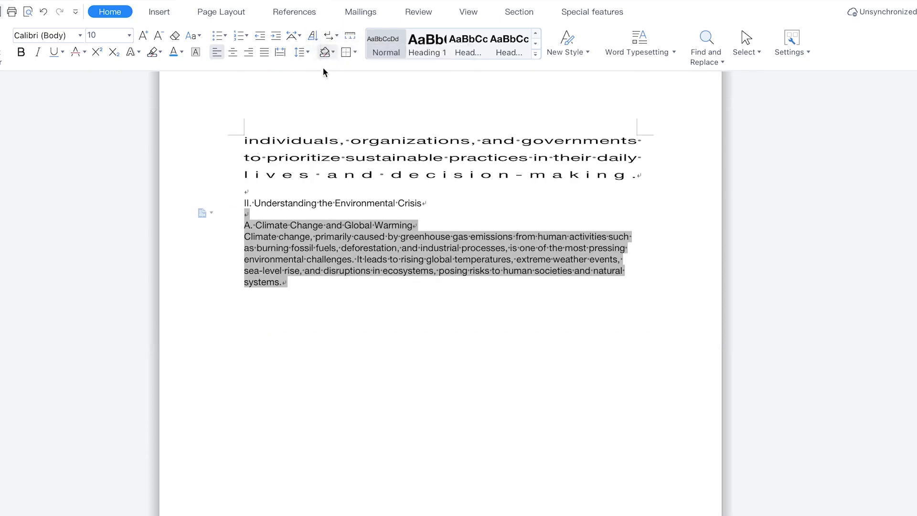
{"action": "left_click", "coordinate": [339, 268]}
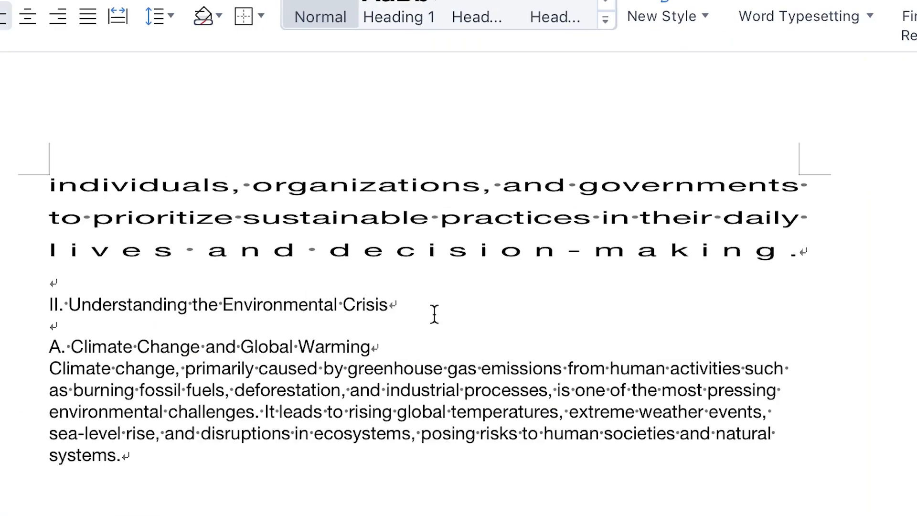
Step: Apply outside borders to the selected "Climate Change and Global Warming" heading and paragraph, and switch them to all borders
{"action": "scroll", "coordinate": [440, 201], "scroll_direction": "up", "scroll_amount": 5}
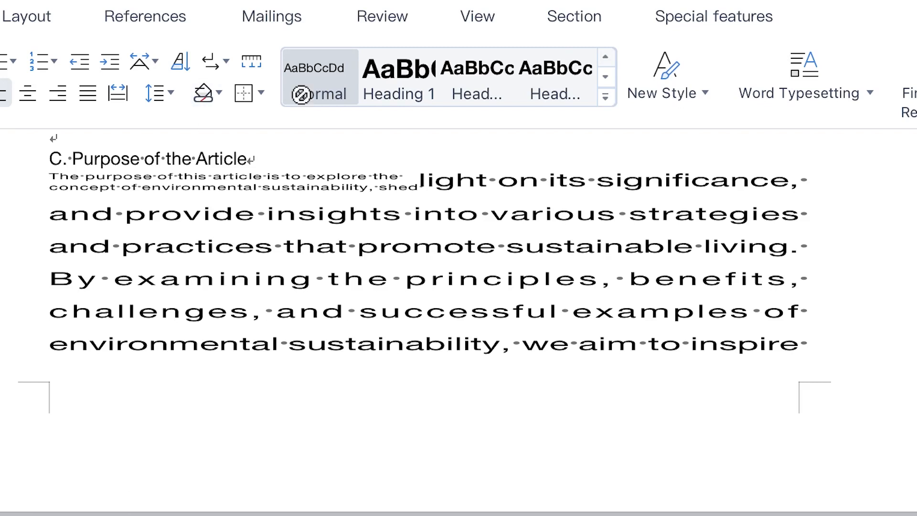
{"action": "left_click", "coordinate": [261, 93]}
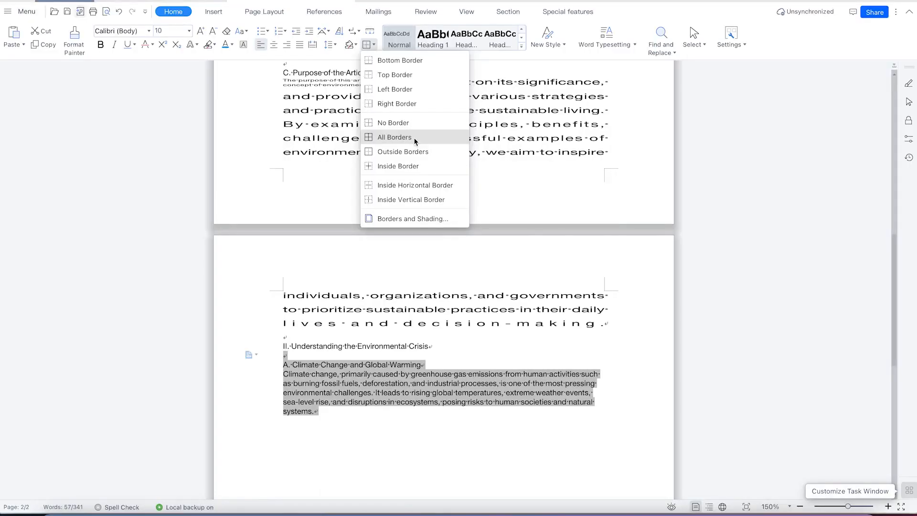
{"action": "left_click", "coordinate": [420, 152]}
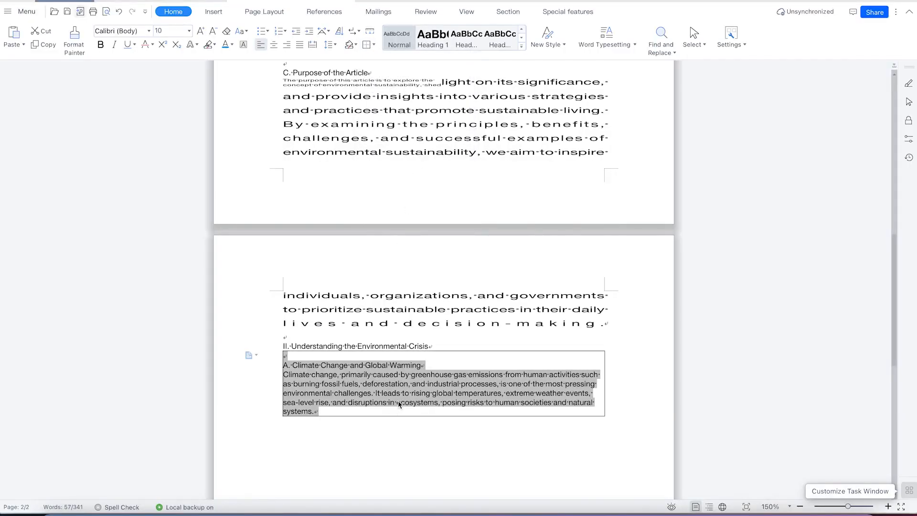
{"action": "left_click", "coordinate": [372, 45]}
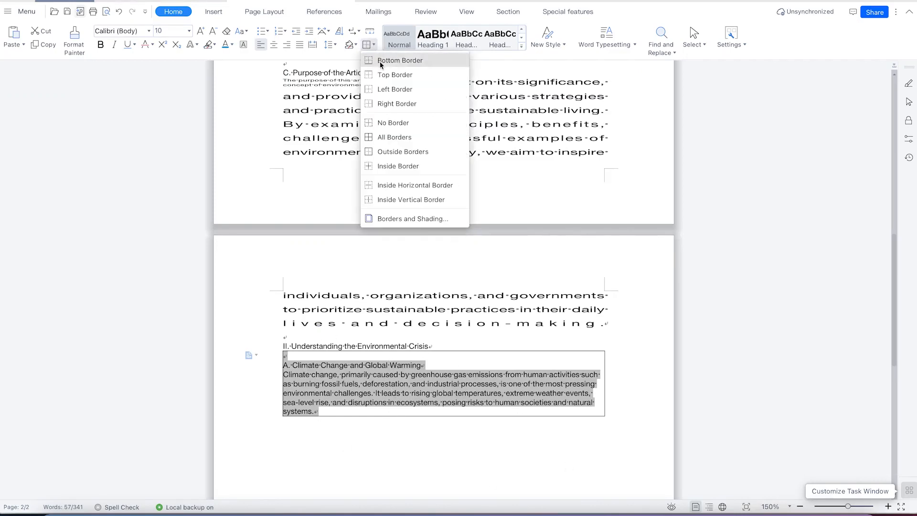
{"action": "left_click", "coordinate": [404, 137]}
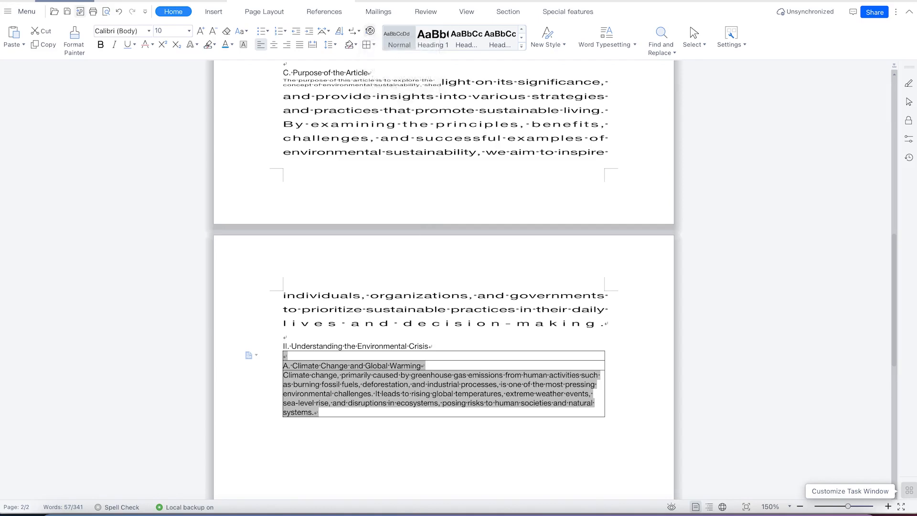
Step: Look through both pages of the document to review the lists, colored text, scaled paragraph and bordered section
{"action": "left_click", "coordinate": [370, 32]}
{"action": "scroll", "coordinate": [455, 330], "scroll_direction": "up", "scroll_amount": 10}
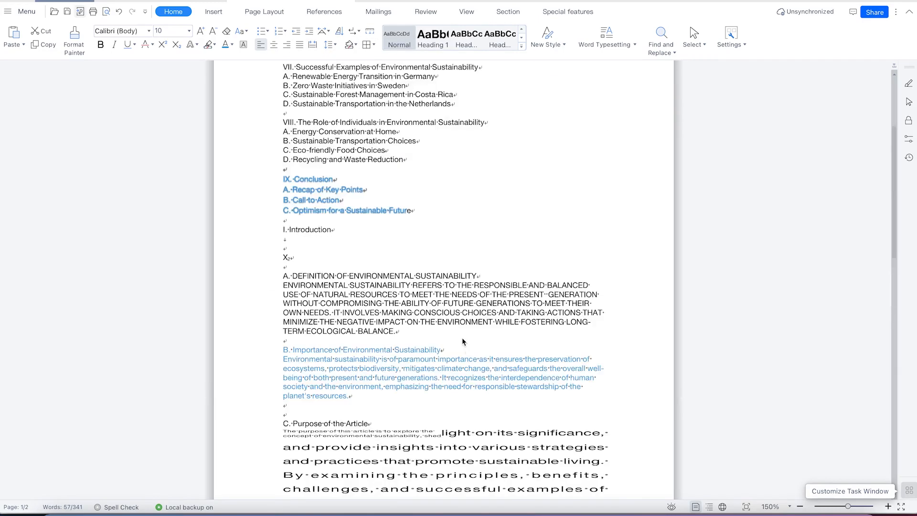
{"action": "scroll", "coordinate": [447, 323], "scroll_direction": "down", "scroll_amount": 1}
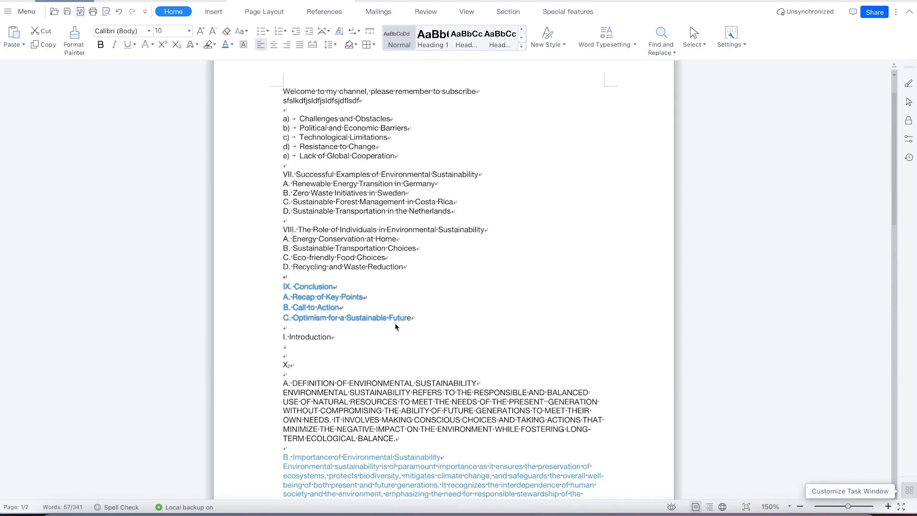
{"action": "scroll", "coordinate": [438, 281], "scroll_direction": "up", "scroll_amount": 1}
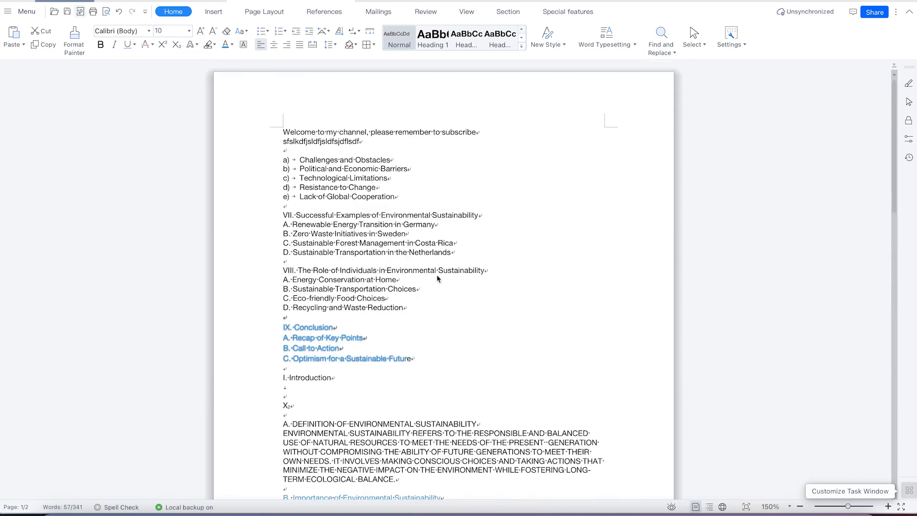
{"action": "scroll", "coordinate": [432, 392], "scroll_direction": "down", "scroll_amount": 10}
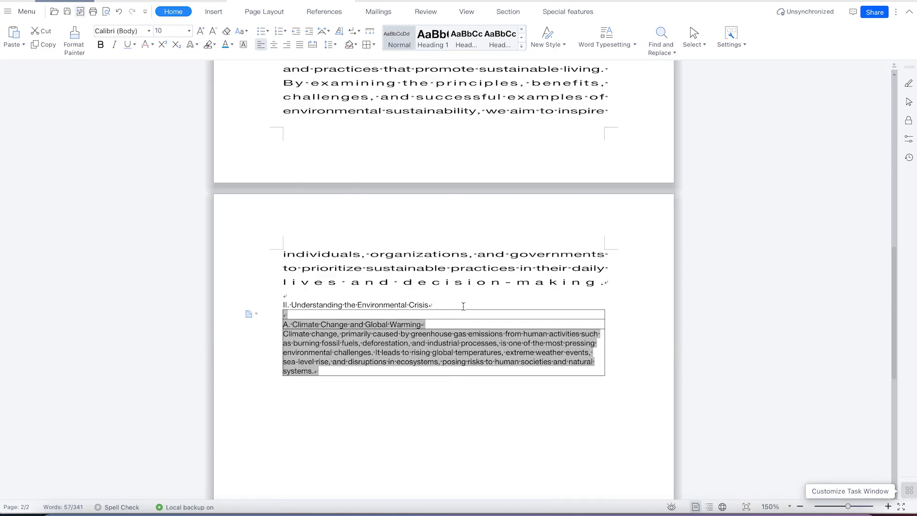
{"action": "scroll", "coordinate": [451, 328], "scroll_direction": "up", "scroll_amount": 10}
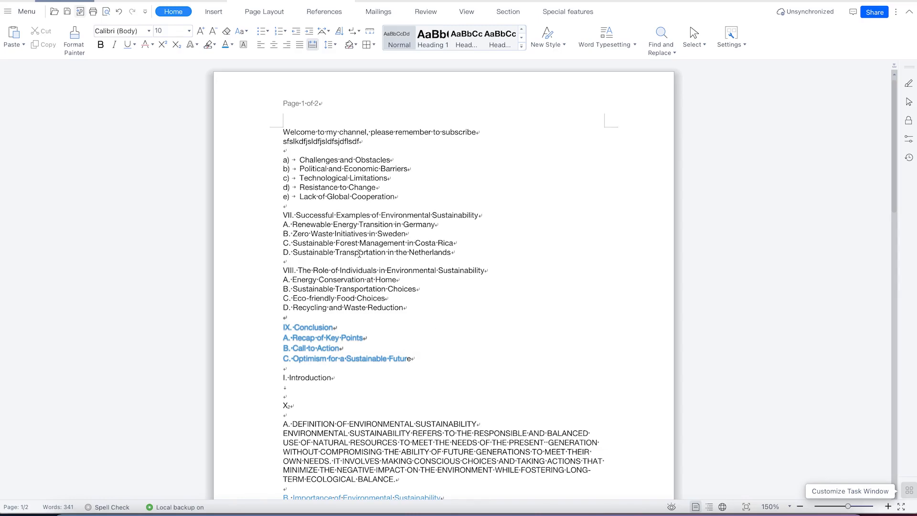
{"action": "scroll", "coordinate": [362, 259], "scroll_direction": "down", "scroll_amount": 3}
{"action": "scroll", "coordinate": [382, 287], "scroll_direction": "down", "scroll_amount": 15}
{"action": "scroll", "coordinate": [395, 301], "scroll_direction": "up", "scroll_amount": 20}
{"action": "scroll", "coordinate": [438, 412], "scroll_direction": "down", "scroll_amount": 2}
{"action": "scroll", "coordinate": [400, 309], "scroll_direction": "up", "scroll_amount": 2}
Step: Hide the paragraph marks and open the first page's header for editing, with the header and footer tools displayed
{"action": "key", "text": "ctrl+shift+8"}
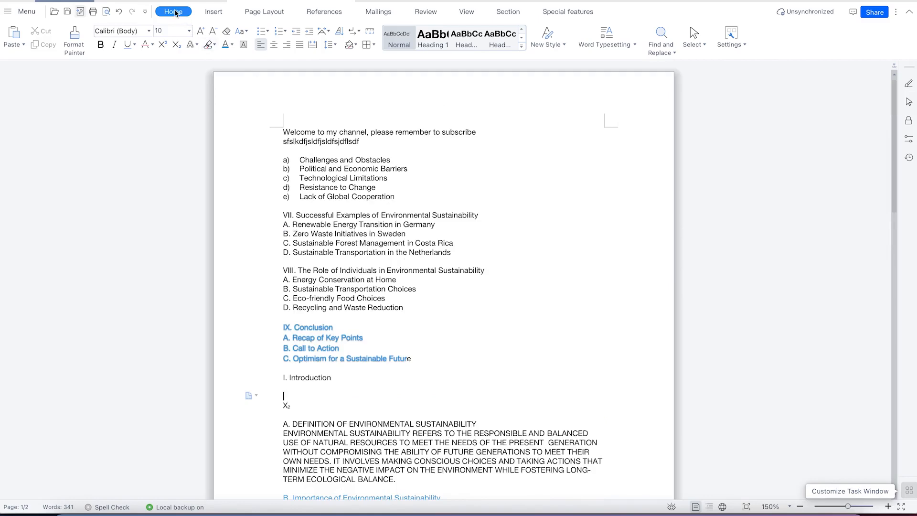
{"action": "double_click", "coordinate": [214, 13]}
{"action": "left_click", "coordinate": [215, 13]}
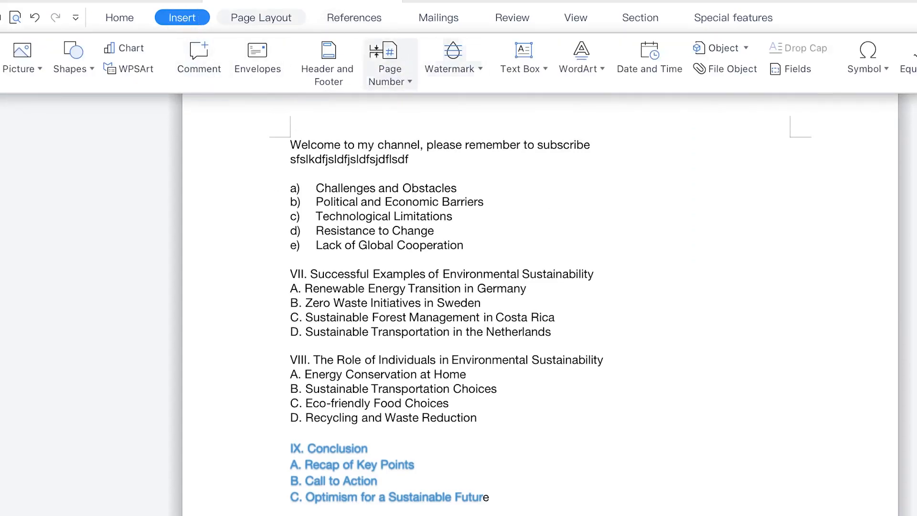
{"action": "left_click", "coordinate": [331, 66]}
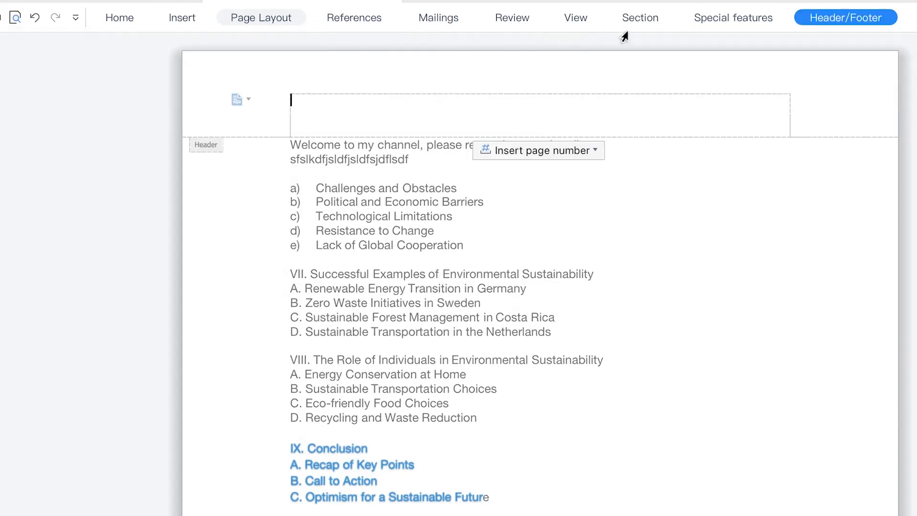
{"action": "left_click", "coordinate": [846, 23]}
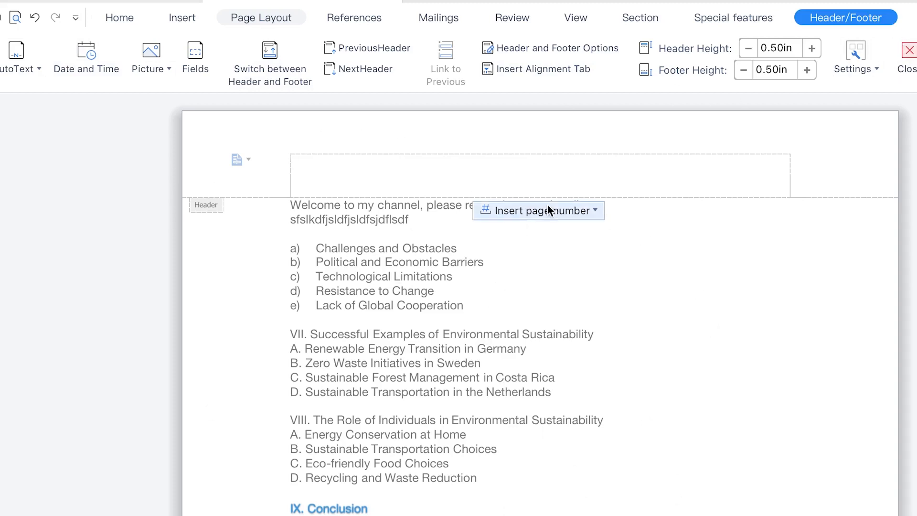
Step: Examine the number formats and positions offered for a page number in the header, and close the options without inserting one
{"action": "left_click", "coordinate": [595, 209]}
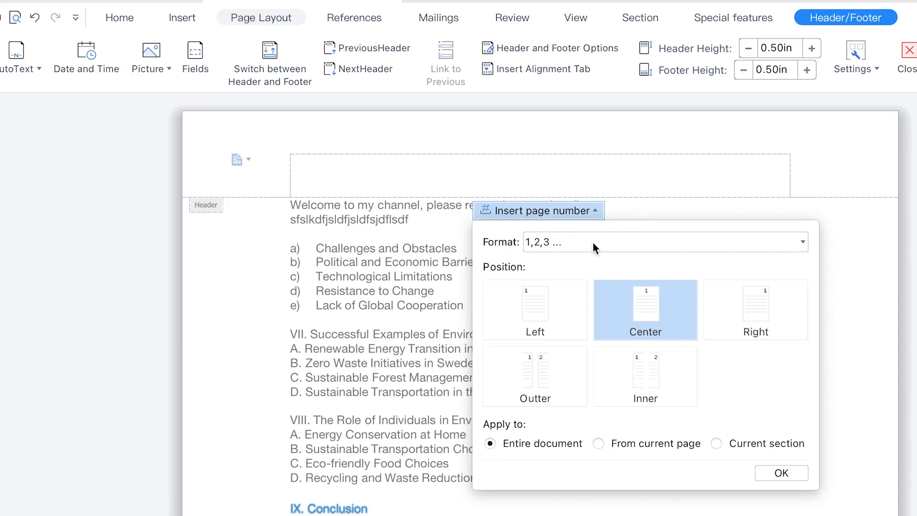
{"action": "left_click", "coordinate": [803, 243]}
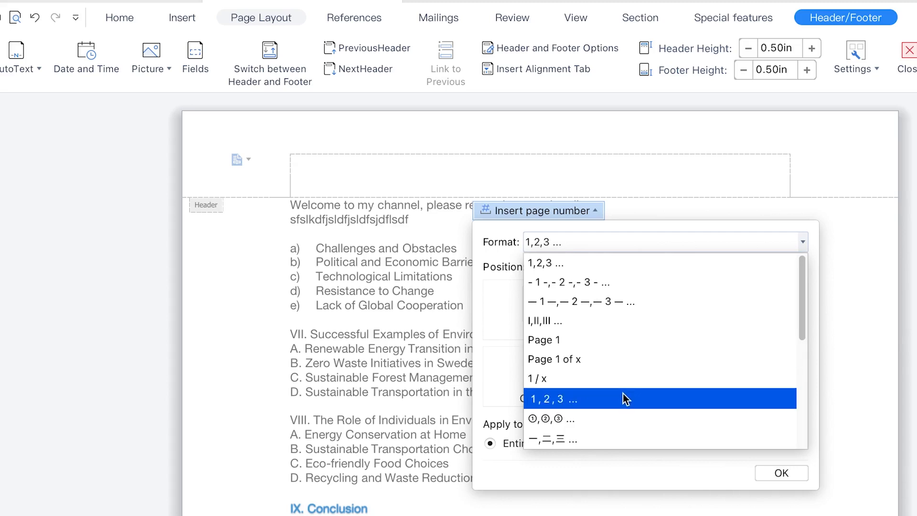
{"action": "scroll", "coordinate": [630, 413], "scroll_direction": "down", "scroll_amount": 3}
{"action": "scroll", "coordinate": [629, 403], "scroll_direction": "down", "scroll_amount": 3}
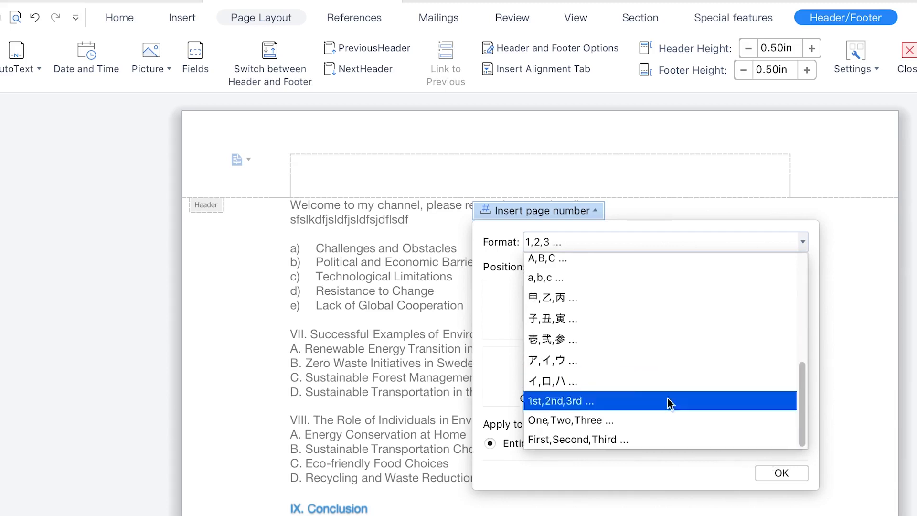
{"action": "left_click", "coordinate": [836, 191]}
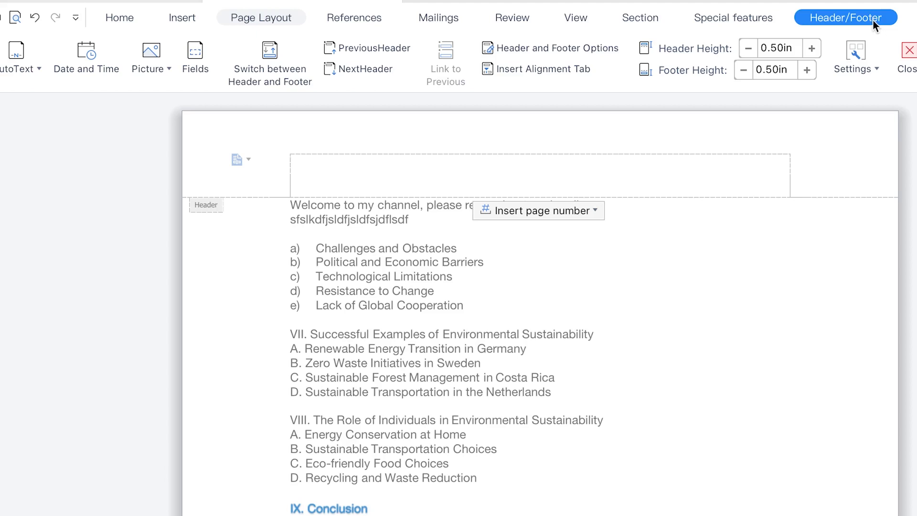
Step: Insert page numbers with the Footer middle preset style
{"action": "left_click", "coordinate": [53, 83]}
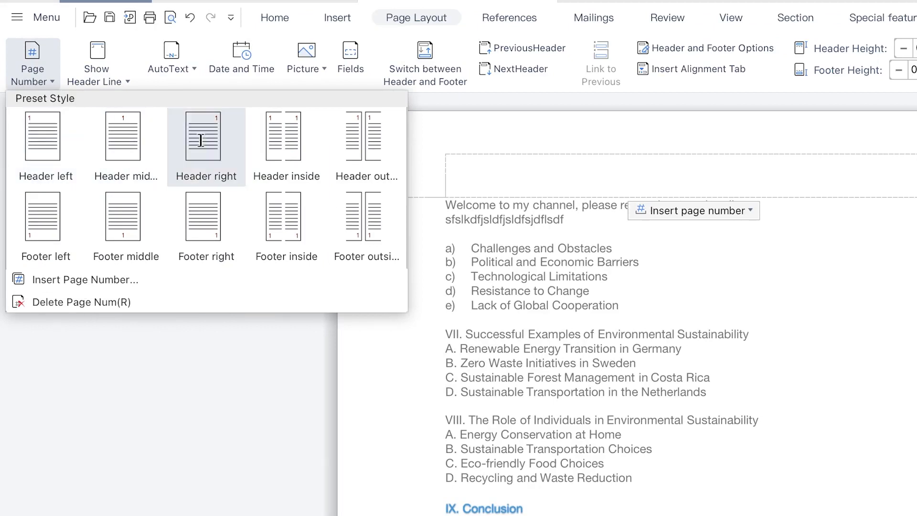
{"action": "left_click", "coordinate": [131, 235]}
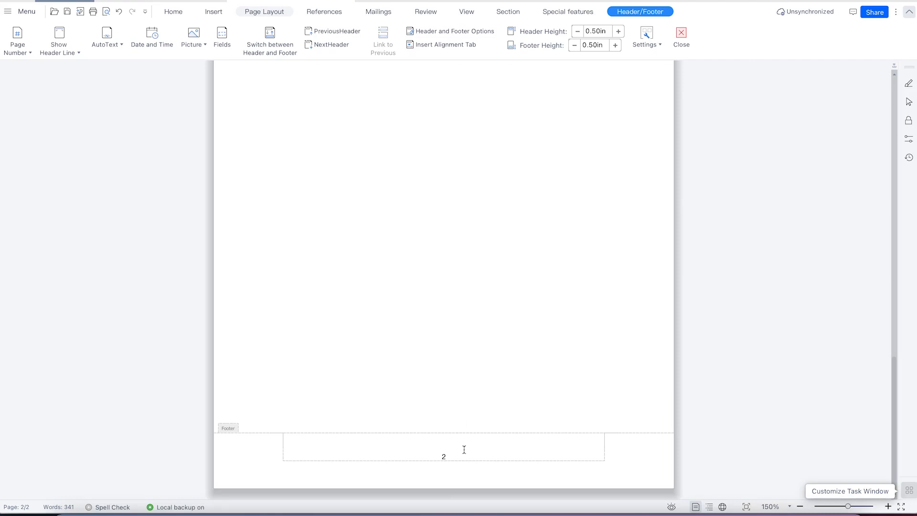
{"action": "scroll", "coordinate": [455, 318], "scroll_direction": "up", "scroll_amount": 15}
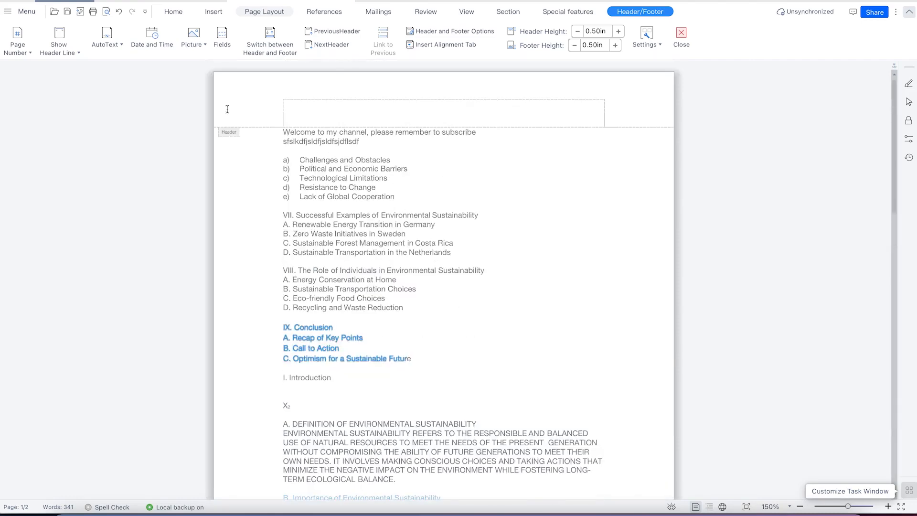
Step: Add a thin-and-thick double line to the header and delete the line again
{"action": "left_click", "coordinate": [79, 51]}
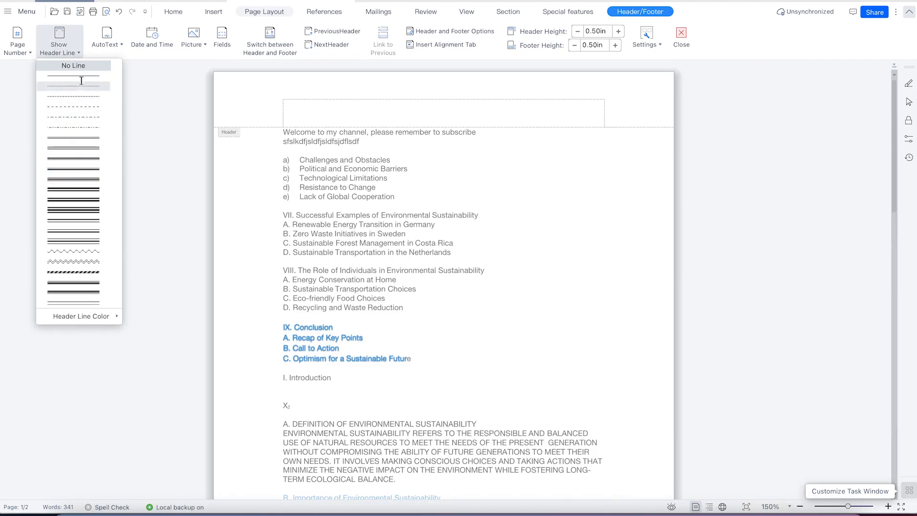
{"action": "left_click", "coordinate": [78, 169]}
{"action": "scroll", "coordinate": [405, 159], "scroll_direction": "down", "scroll_amount": 3}
{"action": "scroll", "coordinate": [400, 130], "scroll_direction": "up", "scroll_amount": 3}
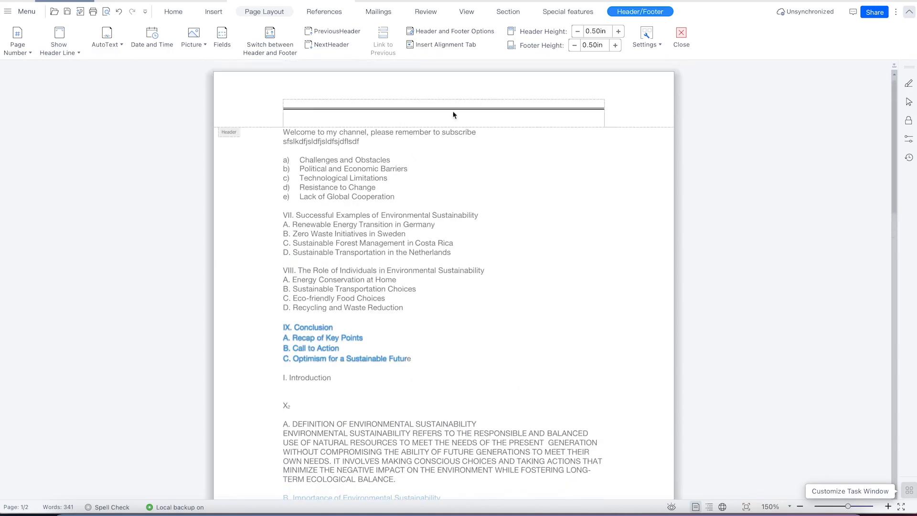
{"action": "scroll", "coordinate": [415, 201], "scroll_direction": "down", "scroll_amount": 14}
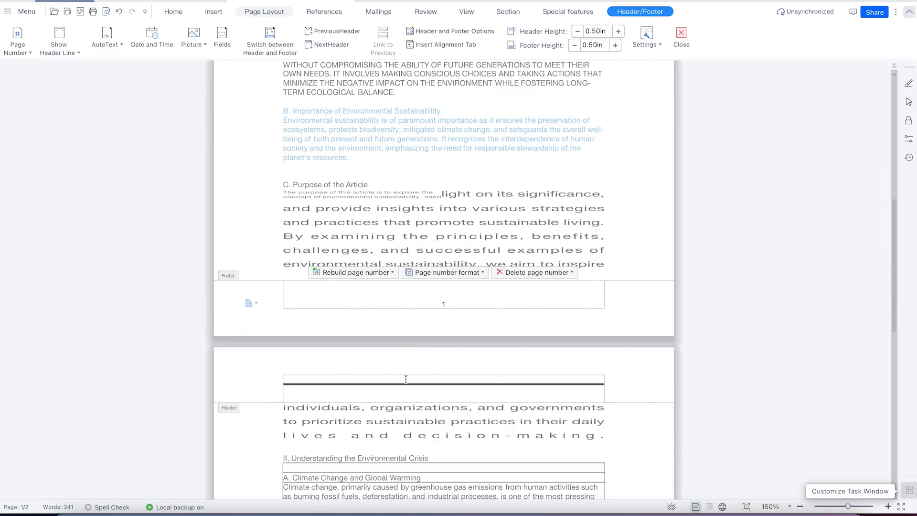
{"action": "left_click", "coordinate": [76, 53]}
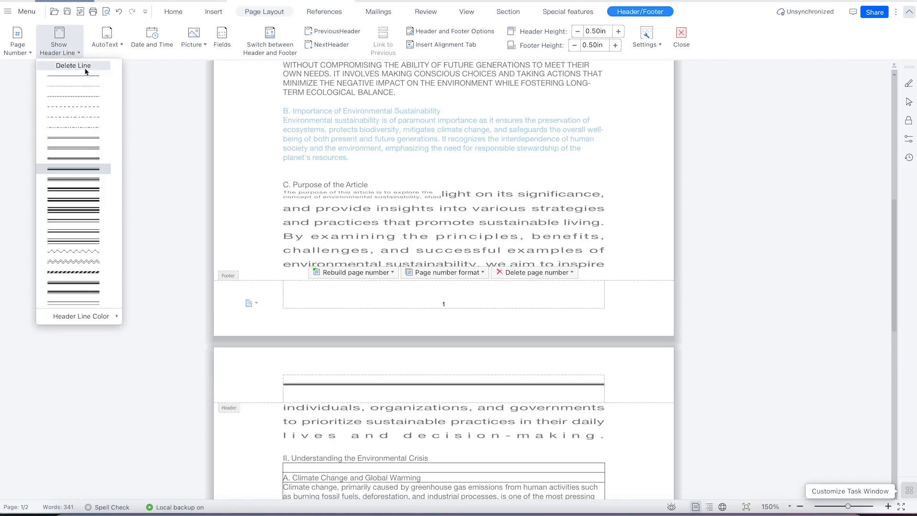
{"action": "left_click", "coordinate": [86, 68]}
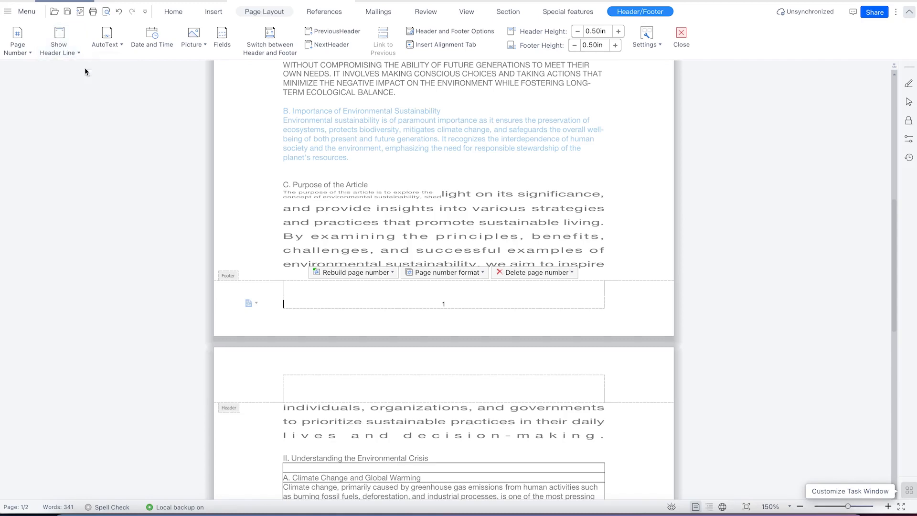
Step: Insert the "Page X" AutoText at the start of the first page's footer
{"action": "left_click", "coordinate": [121, 45]}
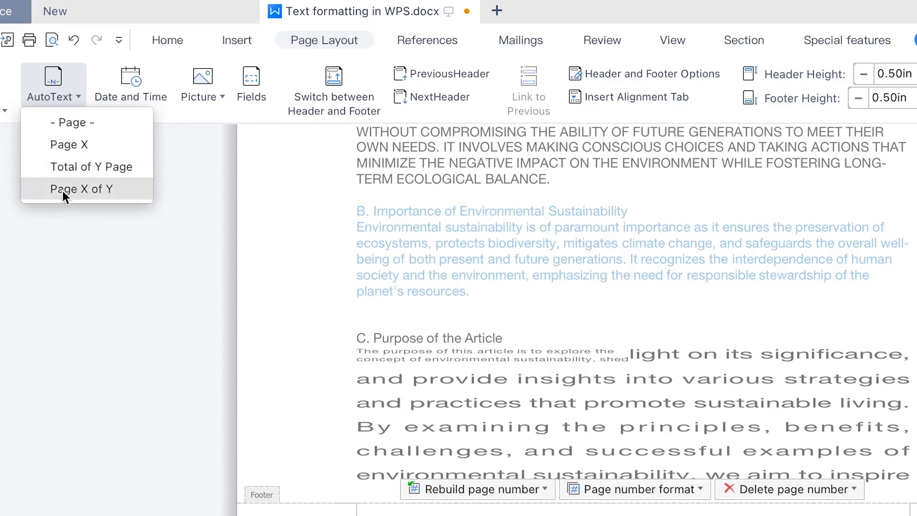
{"action": "left_click", "coordinate": [79, 146]}
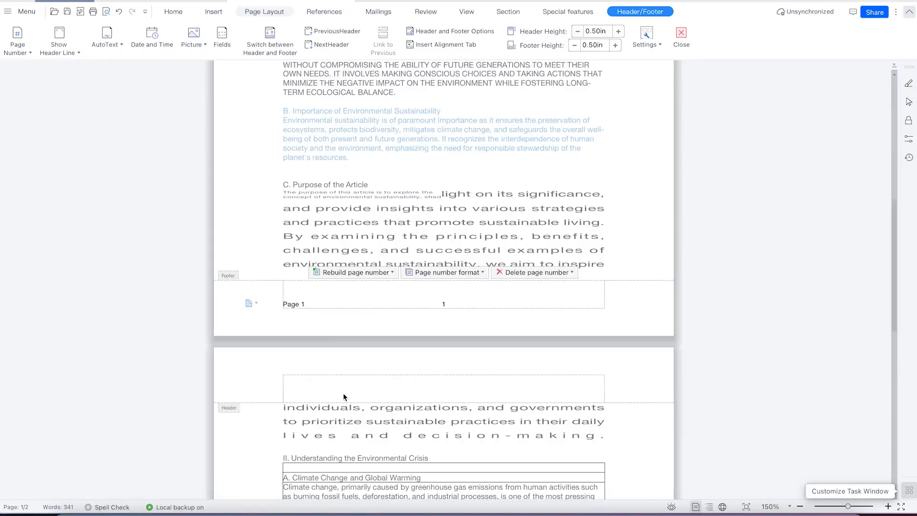
{"action": "scroll", "coordinate": [343, 394], "scroll_direction": "down", "scroll_amount": 10}
{"action": "scroll", "coordinate": [315, 446], "scroll_direction": "up", "scroll_amount": 10}
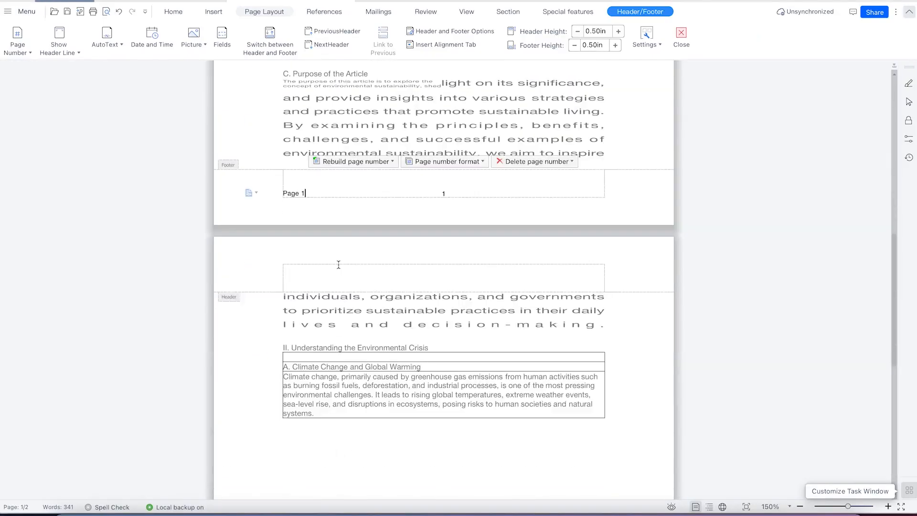
Step: Insert the "Page X of Y" and "- Page -" AutoText entries after the existing text in the footer
{"action": "left_click", "coordinate": [109, 37]}
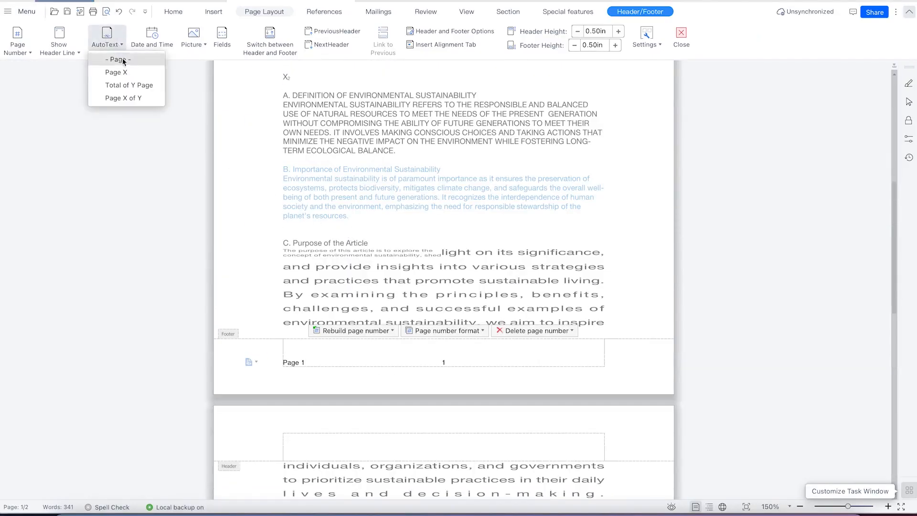
{"action": "left_click", "coordinate": [128, 97]}
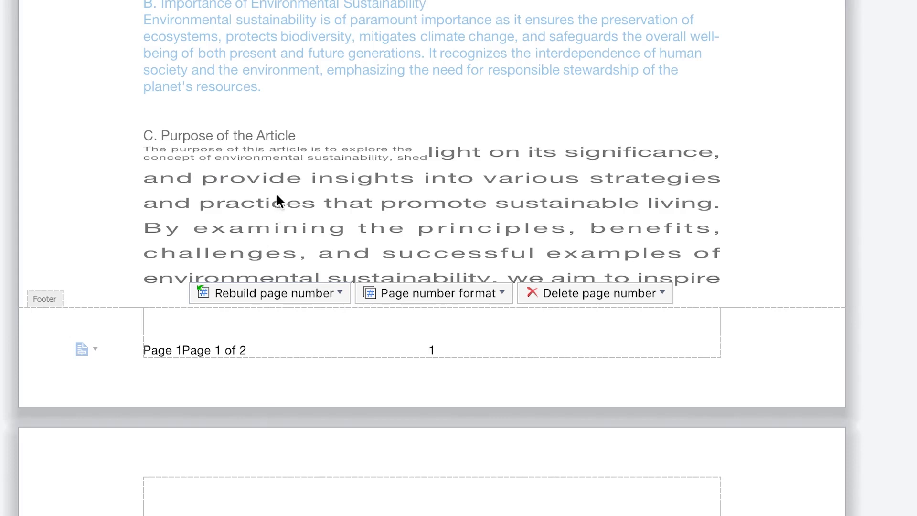
{"action": "scroll", "coordinate": [276, 368], "scroll_direction": "down", "scroll_amount": 5}
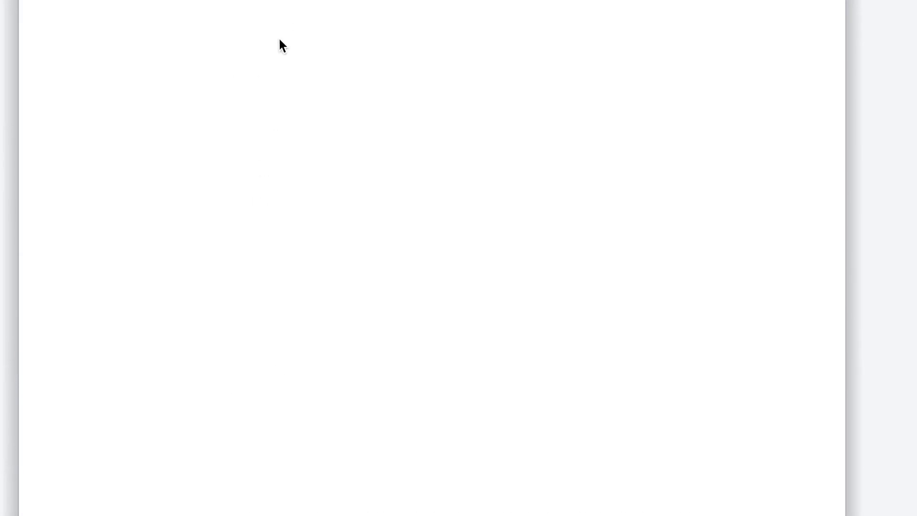
{"action": "scroll", "coordinate": [271, 338], "scroll_direction": "down", "scroll_amount": 2}
{"action": "scroll", "coordinate": [278, 492], "scroll_direction": "down", "scroll_amount": 2}
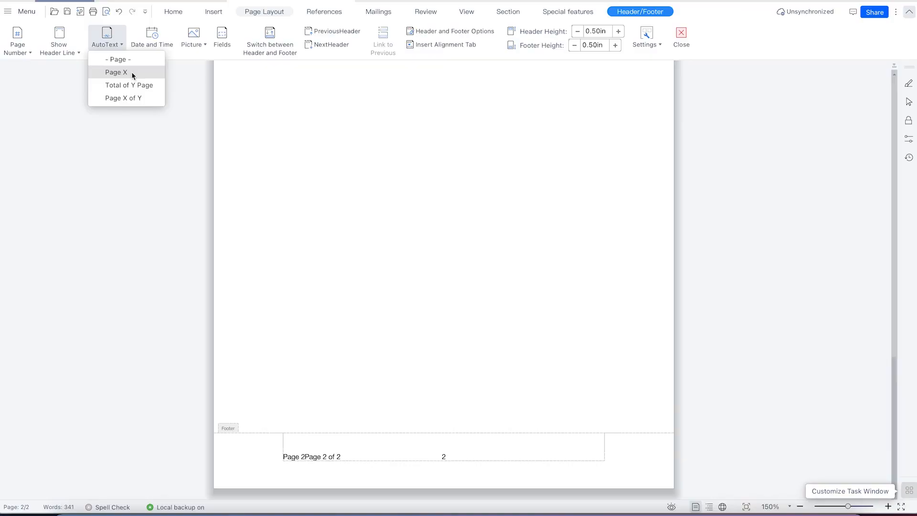
{"action": "left_click", "coordinate": [131, 59]}
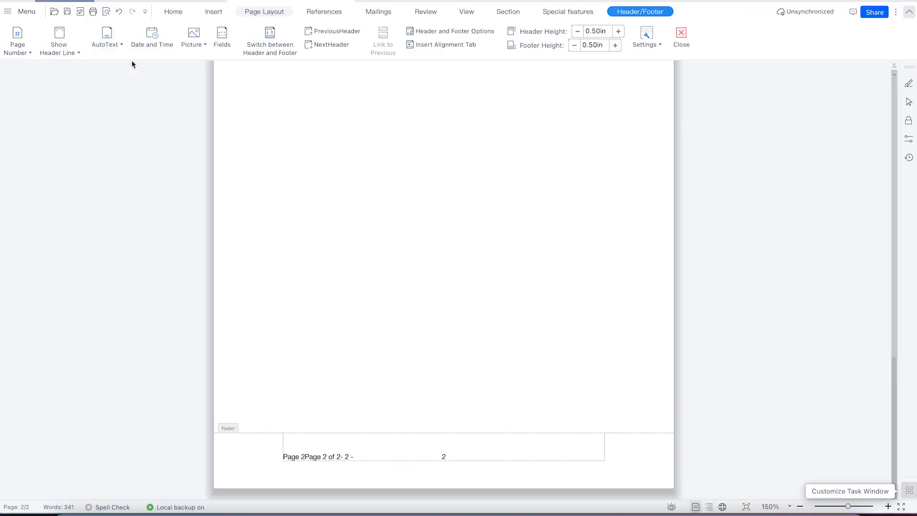
{"action": "left_click", "coordinate": [119, 44]}
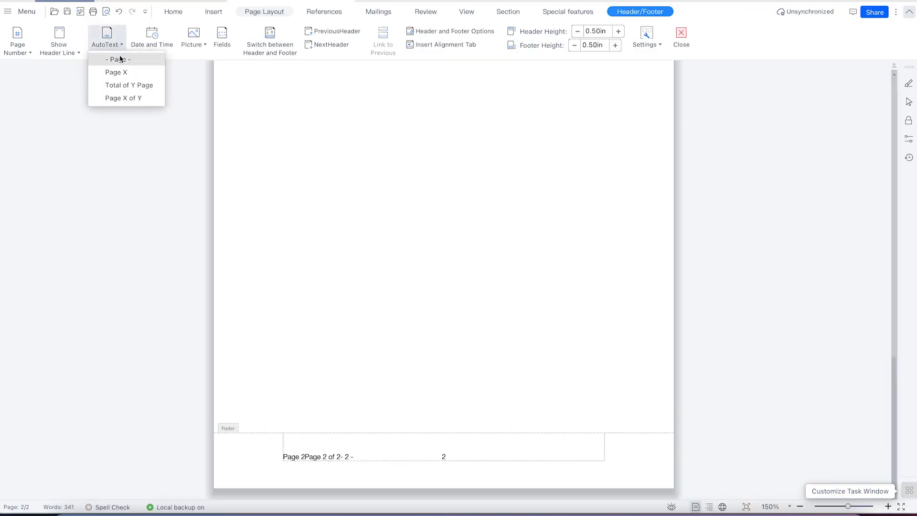
Step: Delete all page numbers from the document's footers
{"action": "left_click", "coordinate": [25, 52]}
{"action": "left_click", "coordinate": [28, 54]}
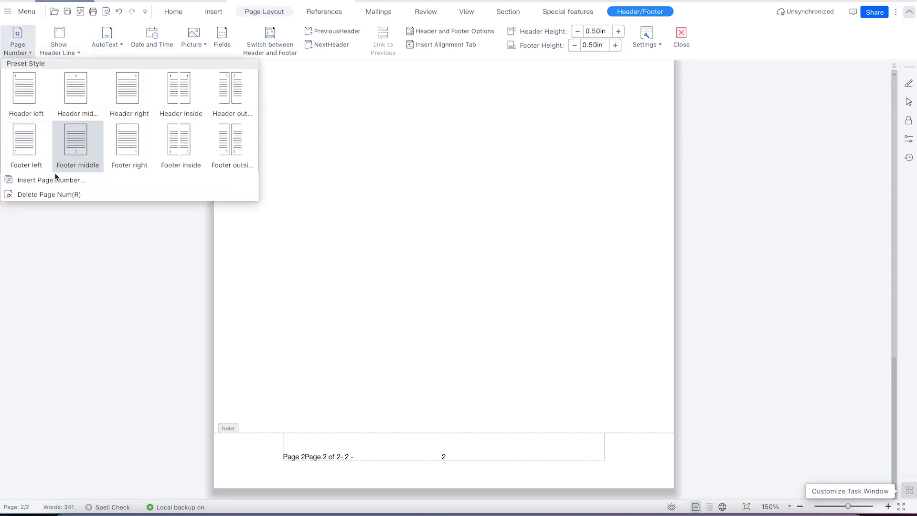
{"action": "left_click", "coordinate": [70, 195]}
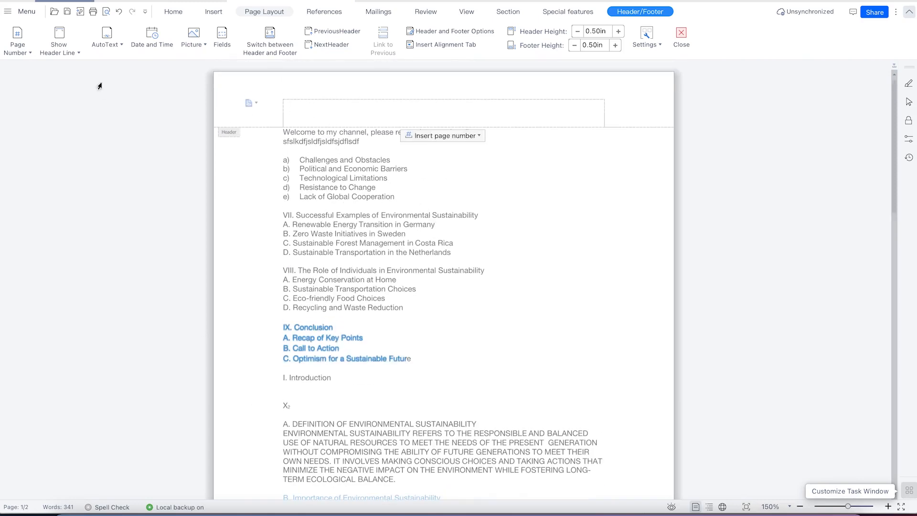
Step: Insert the "Page X of Y" AutoText in the header and check it on both pages
{"action": "left_click", "coordinate": [121, 48]}
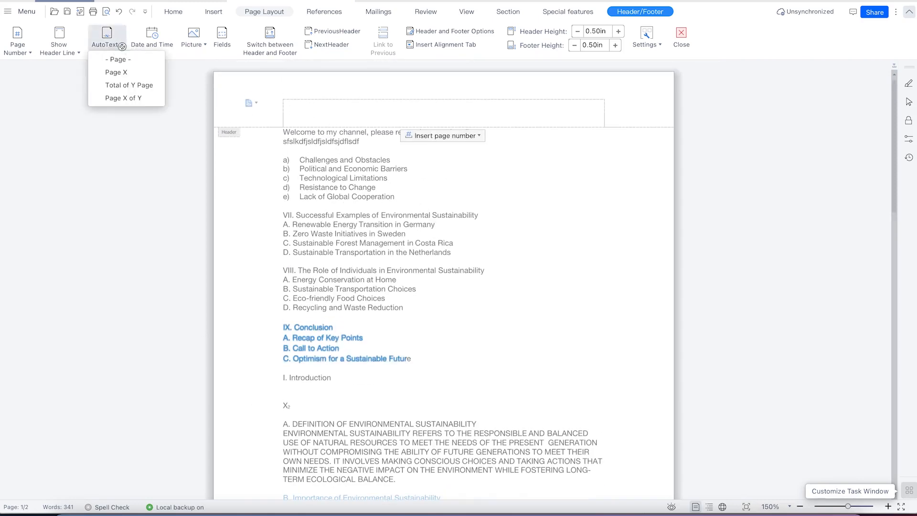
{"action": "left_click", "coordinate": [141, 99]}
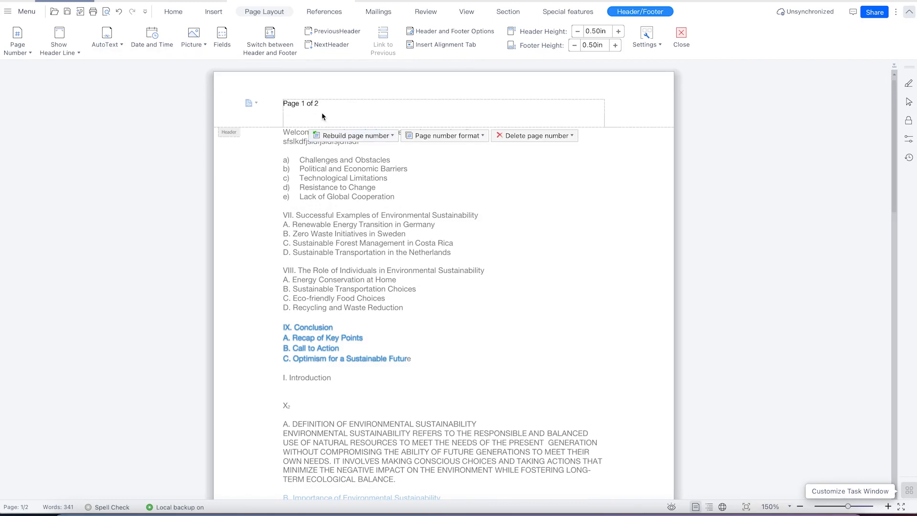
{"action": "scroll", "coordinate": [341, 421], "scroll_direction": "down", "scroll_amount": 15}
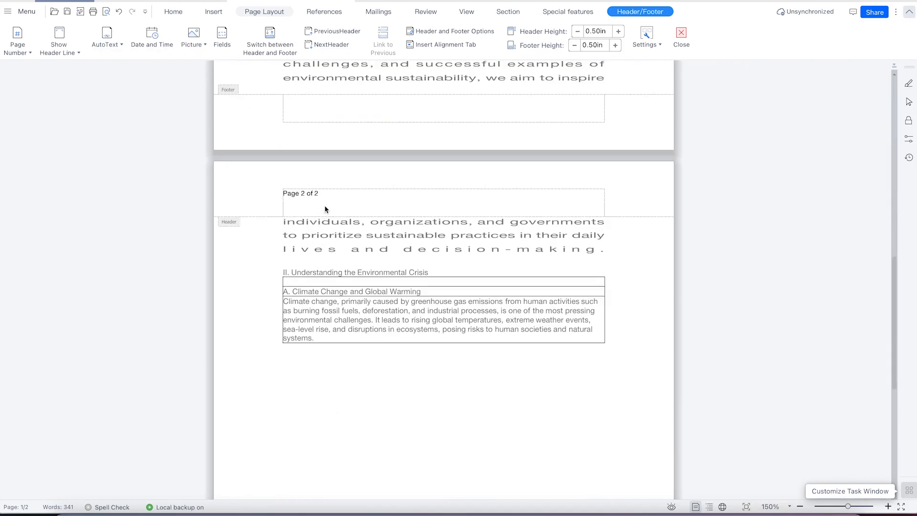
{"action": "scroll", "coordinate": [333, 373], "scroll_direction": "down", "scroll_amount": 8}
{"action": "scroll", "coordinate": [333, 371], "scroll_direction": "down", "scroll_amount": 1}
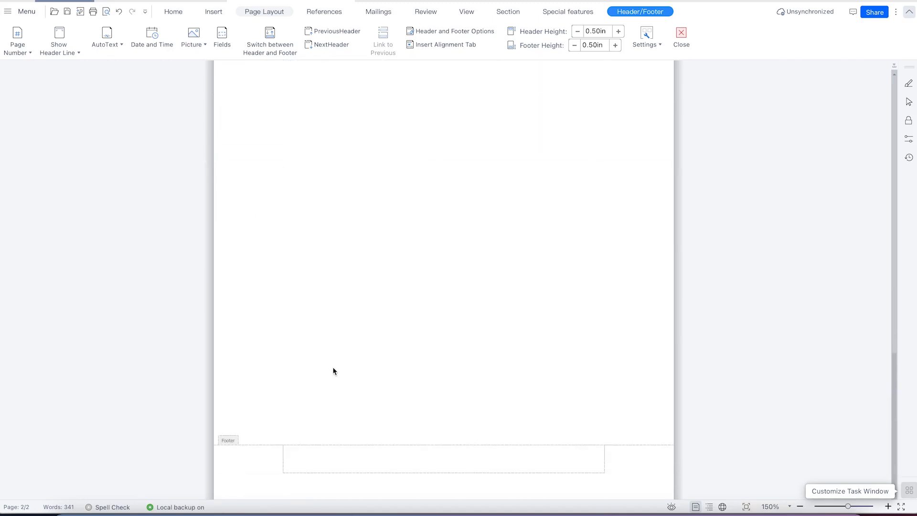
{"action": "scroll", "coordinate": [335, 341], "scroll_direction": "up", "scroll_amount": 20}
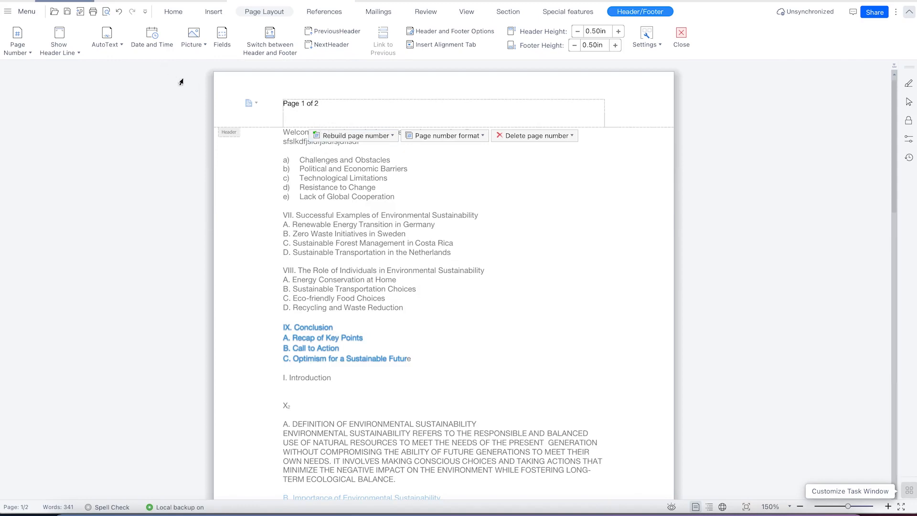
Step: Insert the date after the header's page number in the 6/11/2023 format, with English (United States) as language and no automatic updating
{"action": "left_click", "coordinate": [149, 44]}
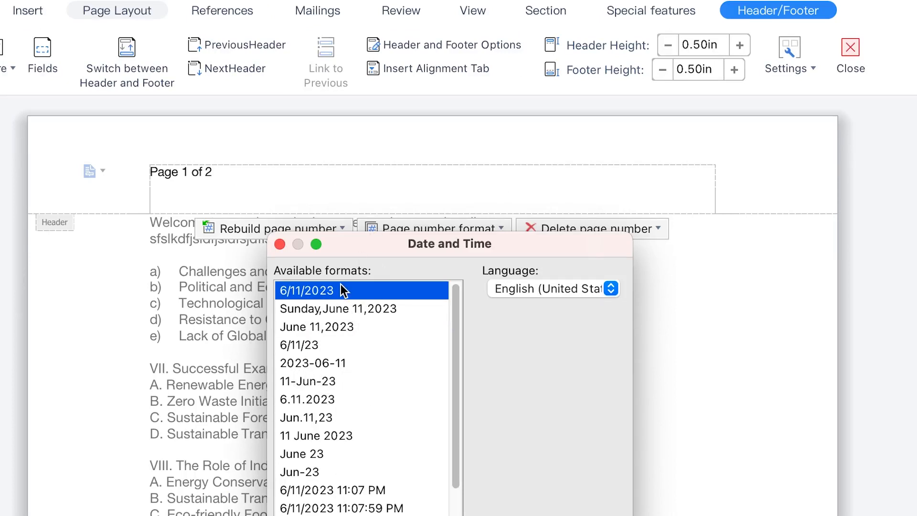
{"action": "left_click", "coordinate": [525, 292]}
{"action": "left_click", "coordinate": [527, 310]}
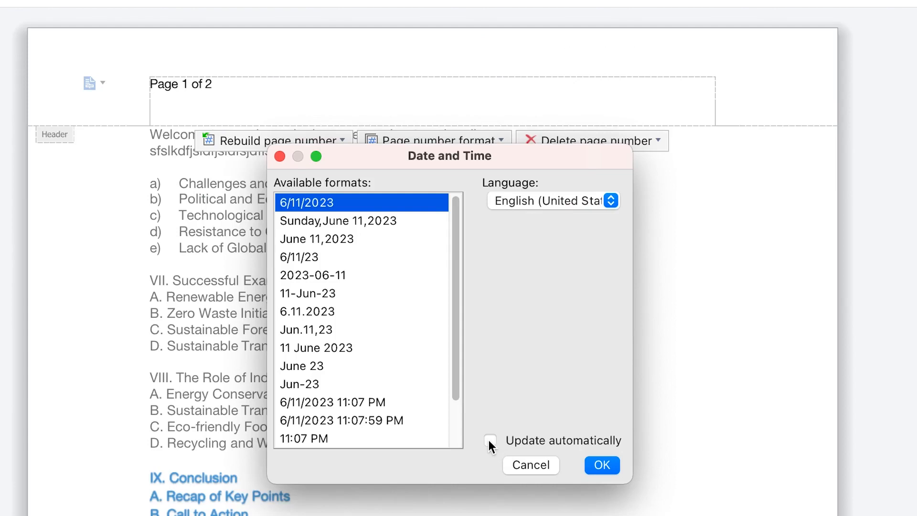
{"action": "left_click", "coordinate": [612, 465]}
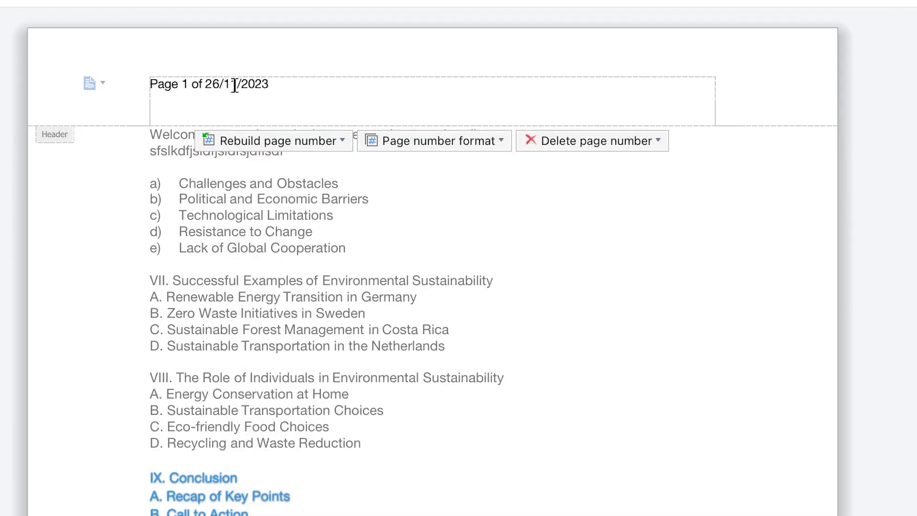
Step: Separate the date from the header's page number with tabs, moving it to the far right end of the line
{"action": "left_click", "coordinate": [207, 84]}
{"action": "left_click", "coordinate": [217, 85]}
{"action": "key", "text": "Tab"}
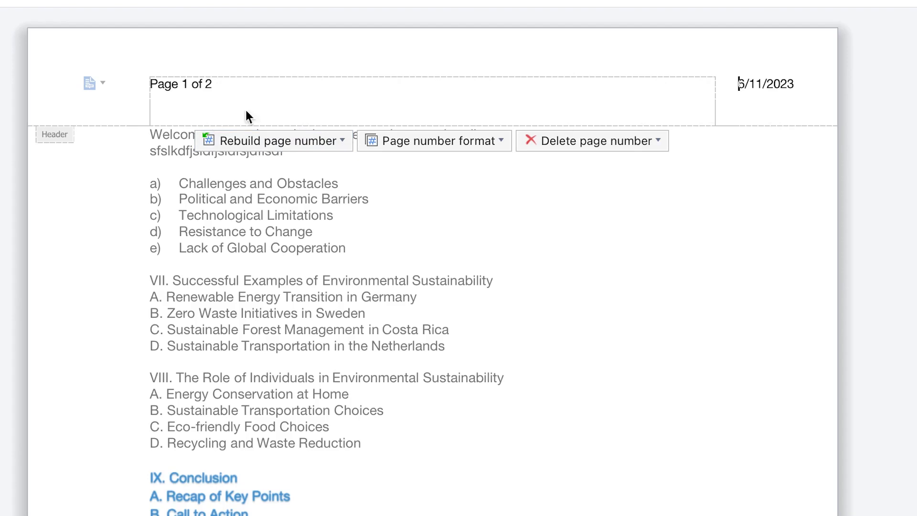
{"action": "scroll", "coordinate": [446, 504], "scroll_direction": "down", "scroll_amount": 7}
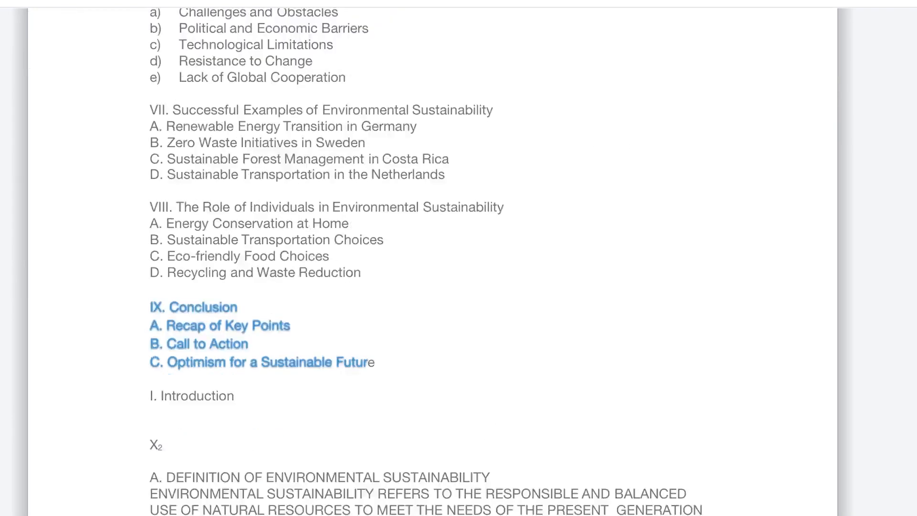
{"action": "scroll", "coordinate": [433, 262], "scroll_direction": "down", "scroll_amount": 4}
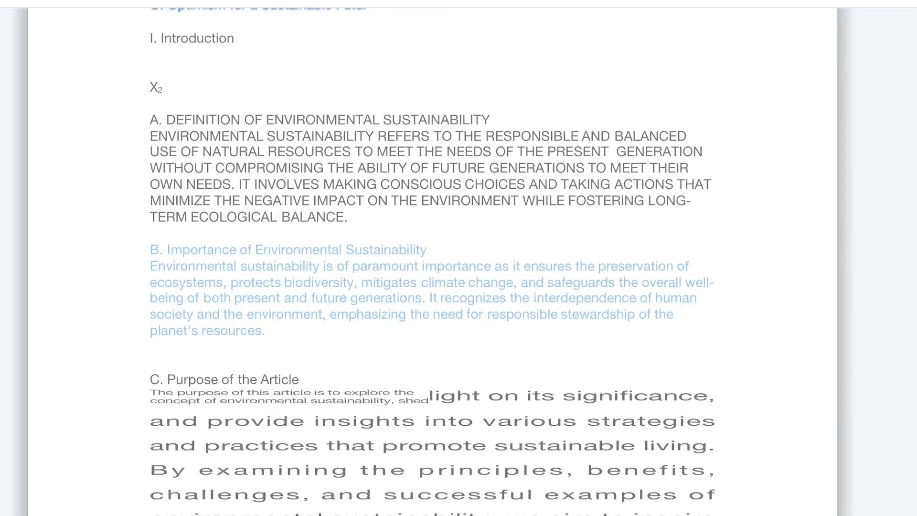
{"action": "scroll", "coordinate": [698, 86], "scroll_direction": "up", "scroll_amount": 8}
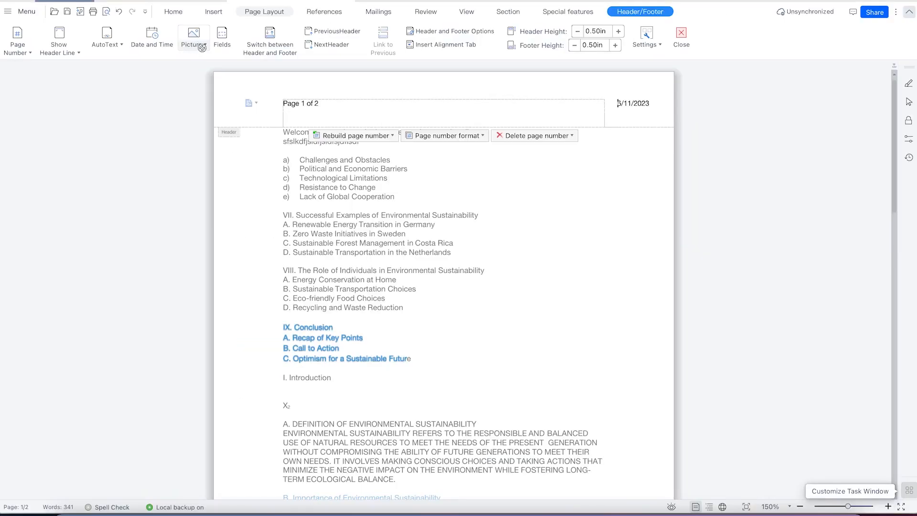
Step: Insert today's JPEG picture from the Downloads folder into the header before the date, and shrink it to about 2.03 in square
{"action": "left_click", "coordinate": [206, 45]}
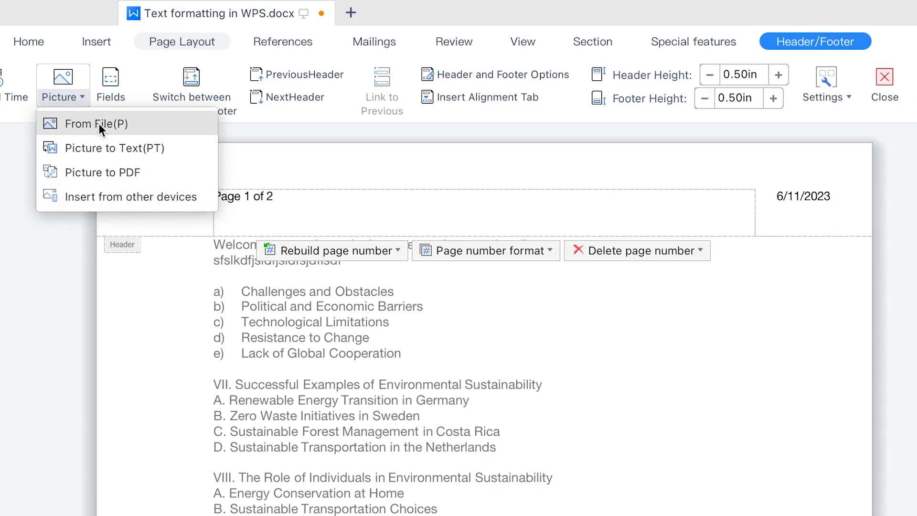
{"action": "left_click", "coordinate": [116, 125]}
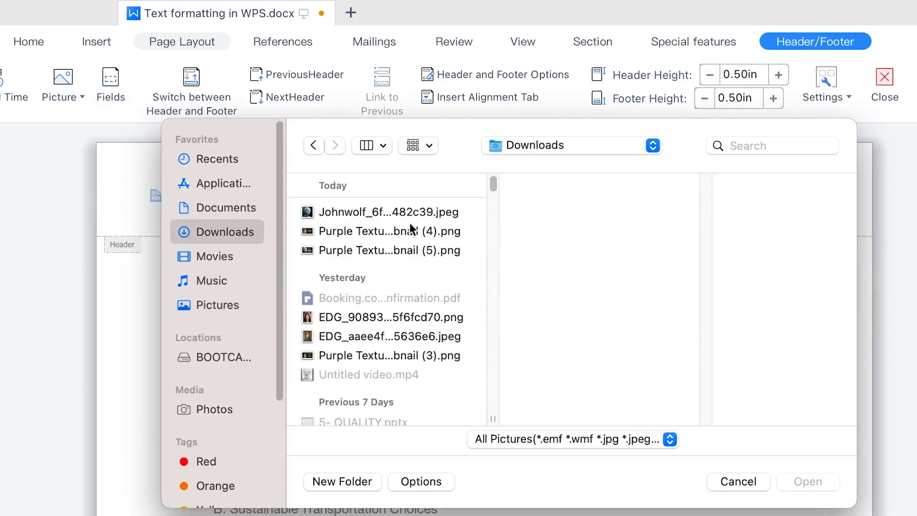
{"action": "left_click", "coordinate": [408, 213]}
{"action": "left_click", "coordinate": [809, 479]}
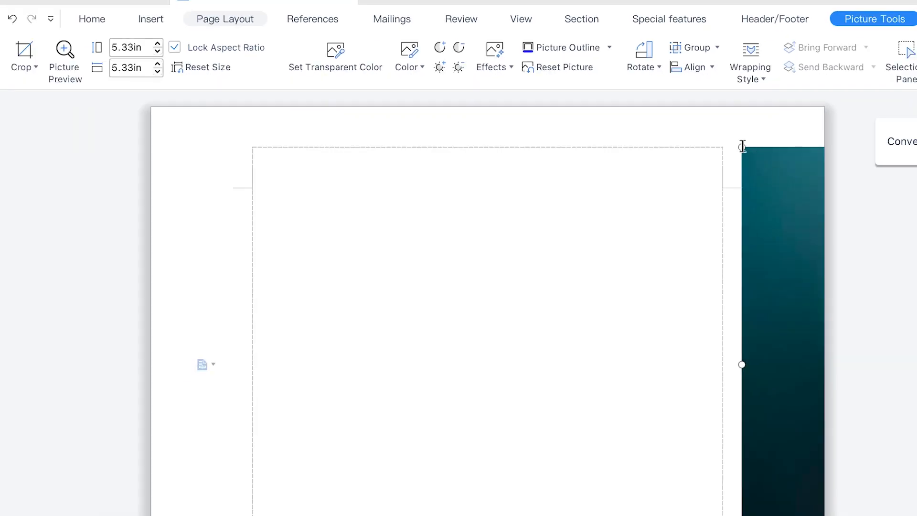
{"action": "left_click_drag", "start_coordinate": [742, 146], "coordinate": [916, 416]}
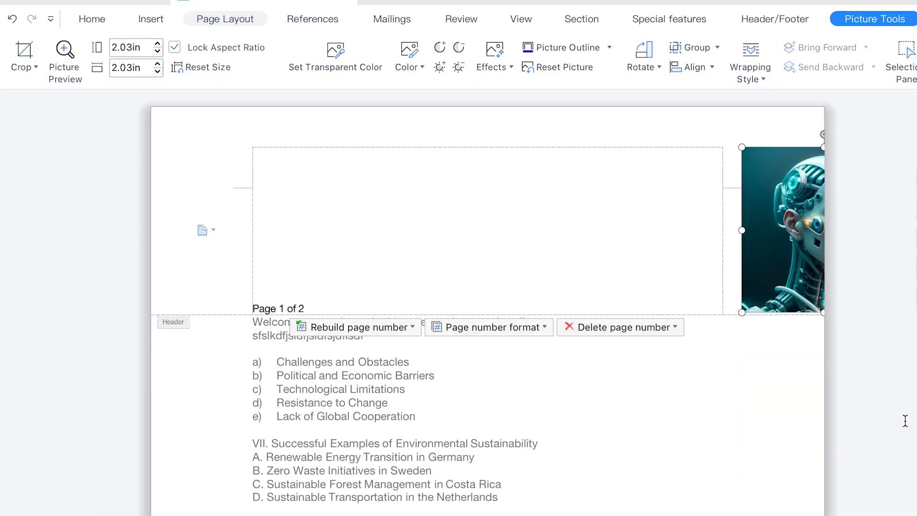
Step: Shrink the header picture to about 0.56 in square and leave header editing
{"action": "left_click_drag", "start_coordinate": [742, 147], "coordinate": [843, 254]}
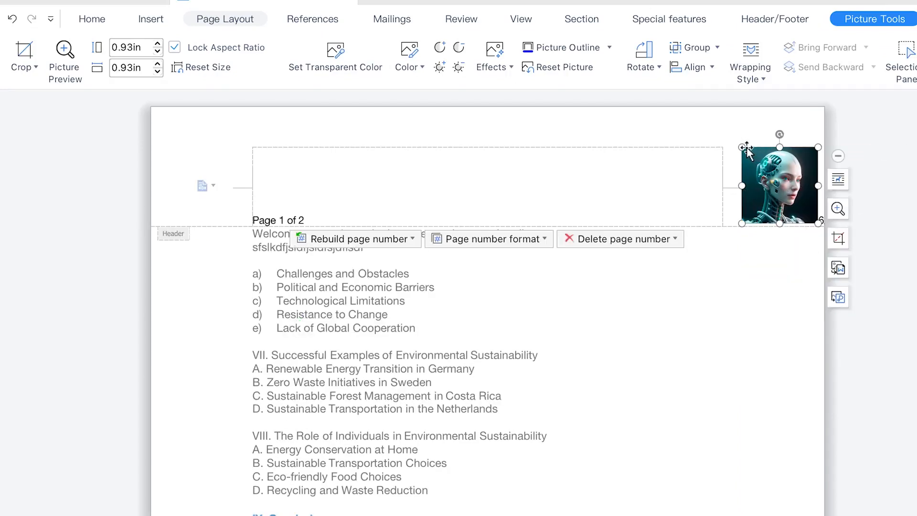
{"action": "left_click_drag", "start_coordinate": [741, 147], "coordinate": [772, 178]}
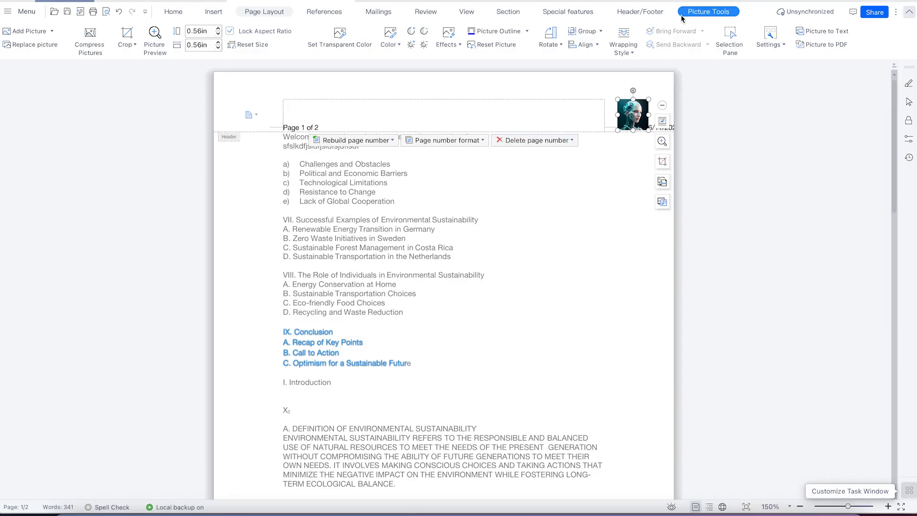
{"action": "left_click", "coordinate": [221, 13]}
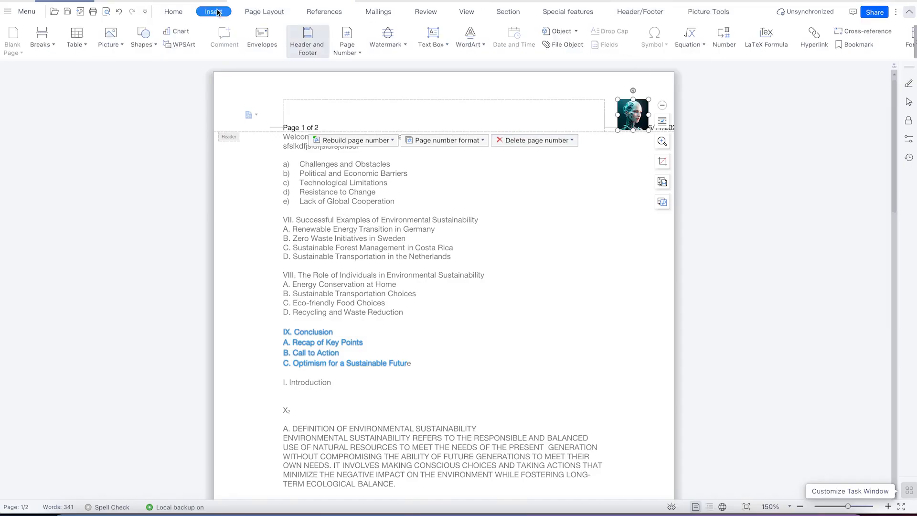
{"action": "left_click", "coordinate": [308, 41]}
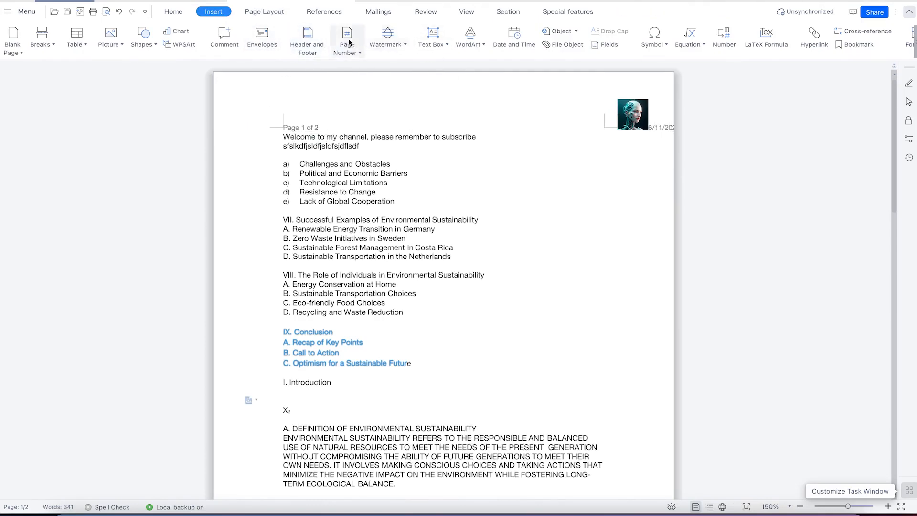
Step: Reopen the header, examine its settings, page-number restart and format options and preset page-number positions, and close it without changes
{"action": "left_click", "coordinate": [320, 42]}
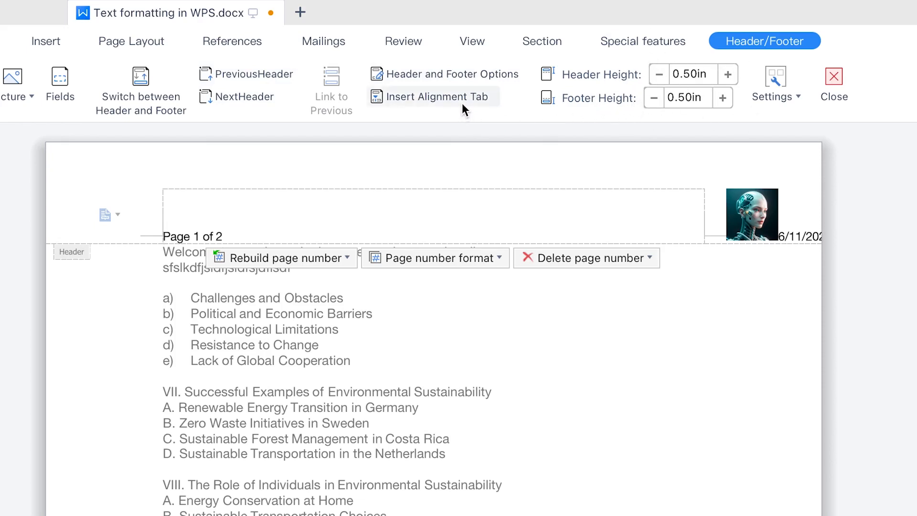
{"action": "left_click", "coordinate": [799, 95]}
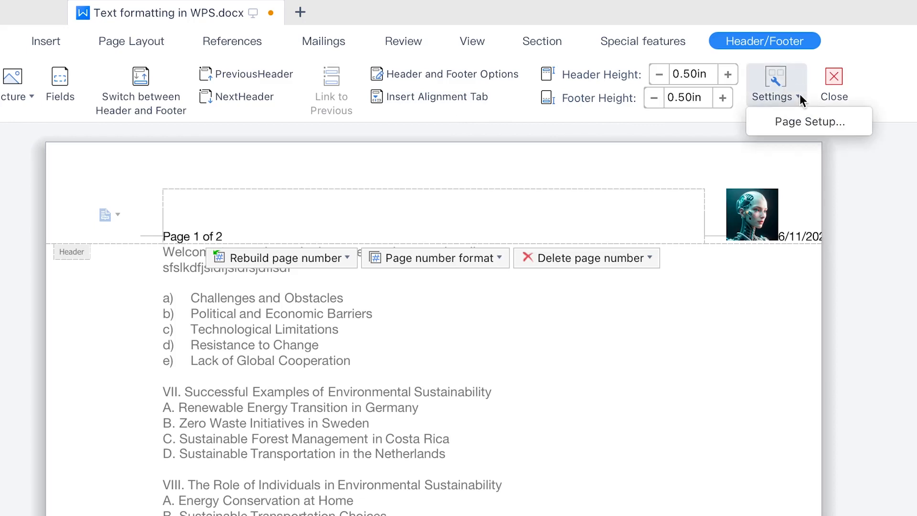
{"action": "left_click", "coordinate": [668, 112]}
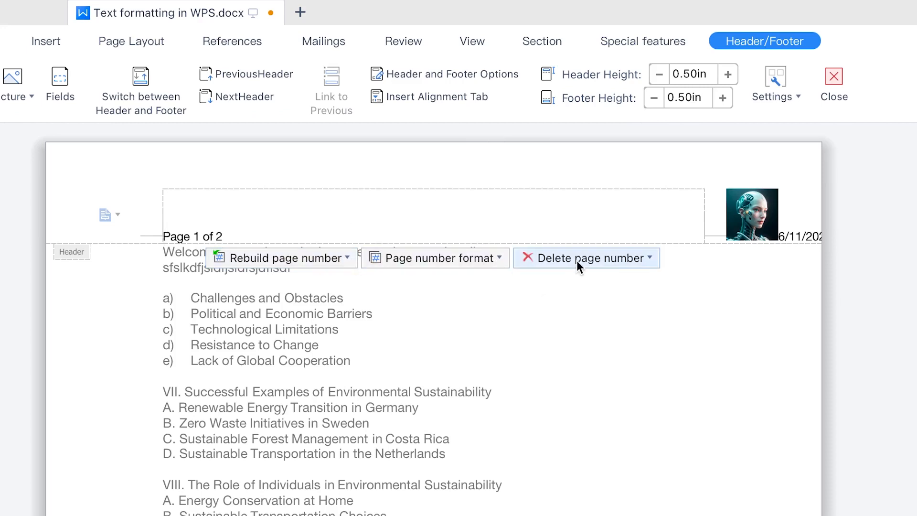
{"action": "left_click", "coordinate": [424, 260]}
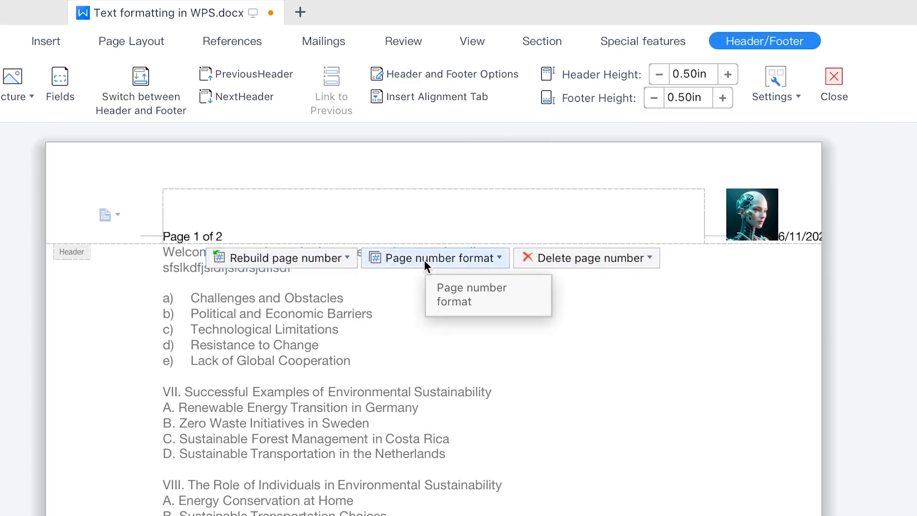
{"action": "left_click", "coordinate": [440, 255]}
{"action": "left_click", "coordinate": [440, 255]}
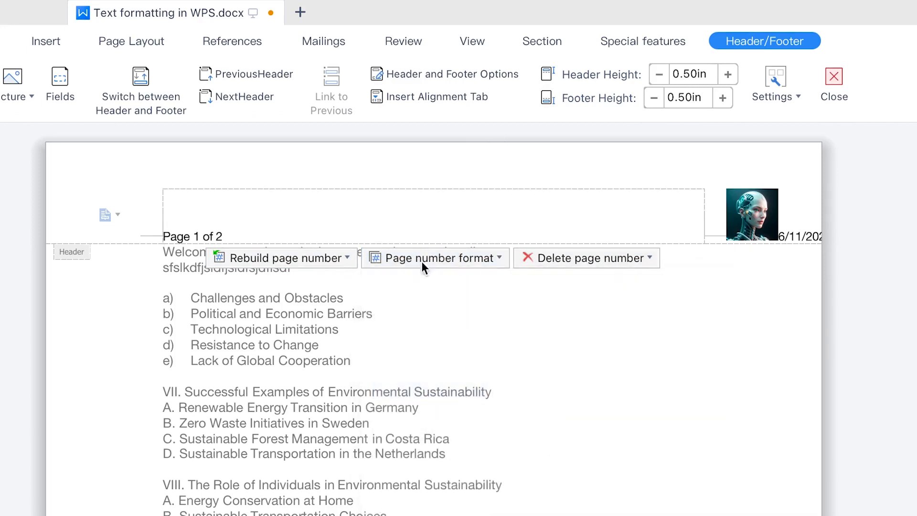
{"action": "left_click", "coordinate": [328, 254]}
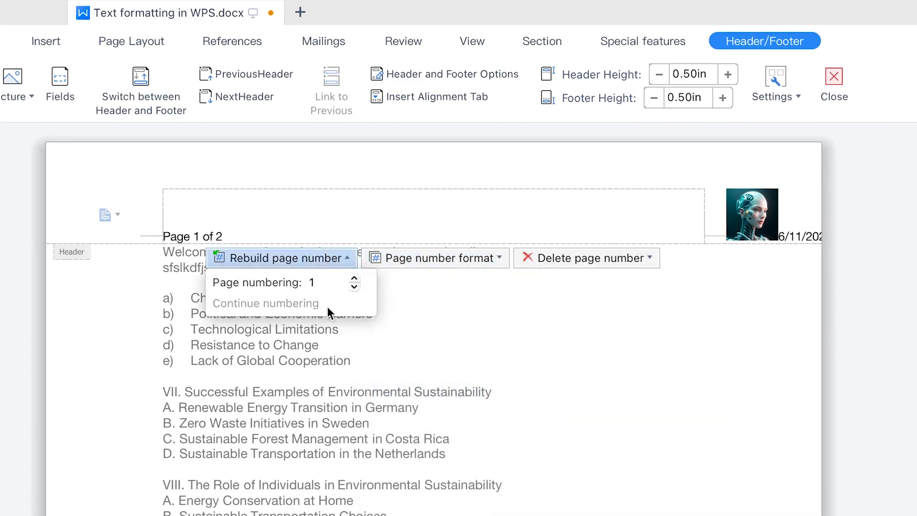
{"action": "left_click", "coordinate": [705, 171]}
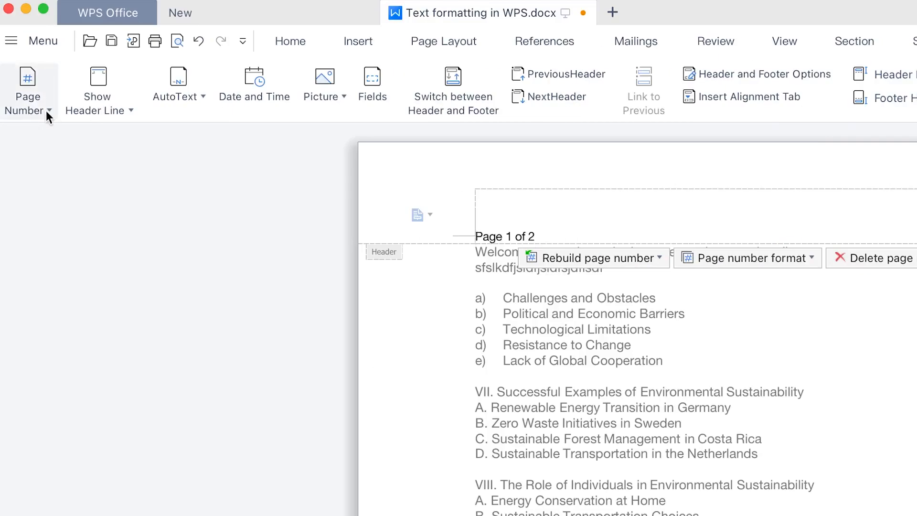
{"action": "left_click", "coordinate": [46, 110]}
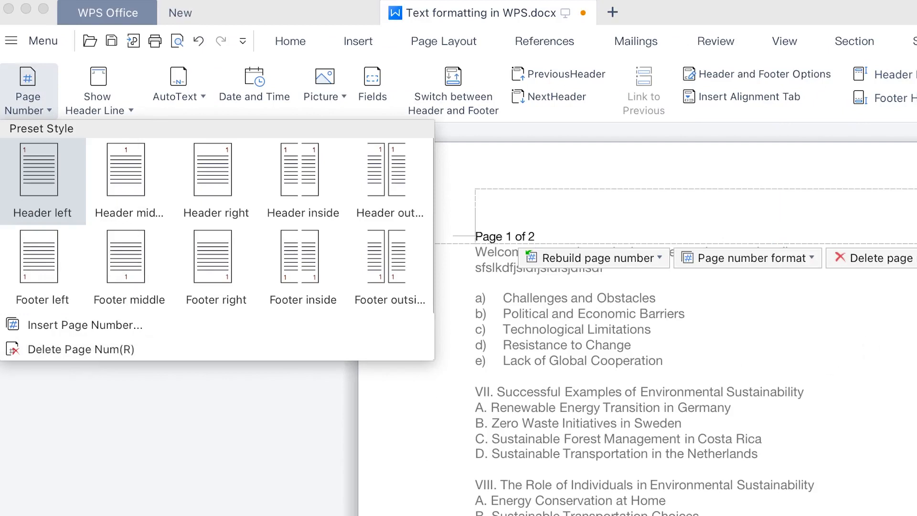
{"action": "key", "text": "Escape"}
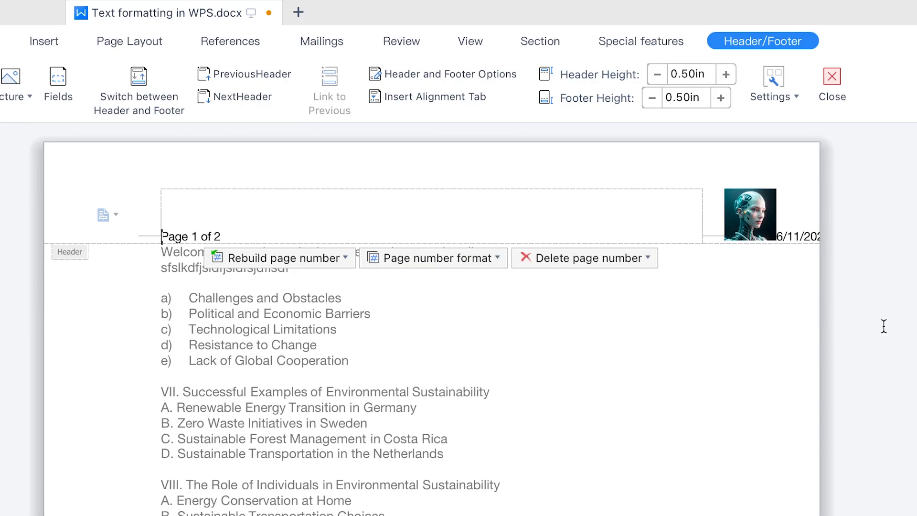
{"action": "left_click", "coordinate": [837, 84]}
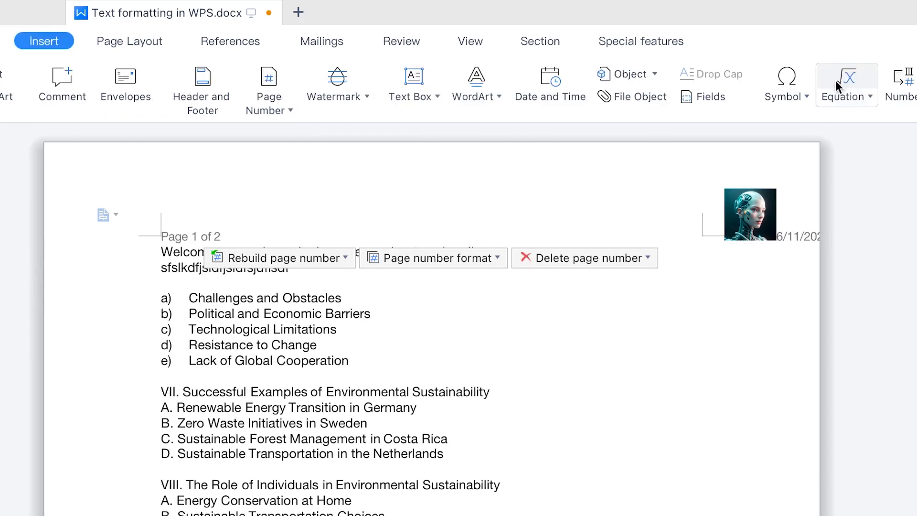
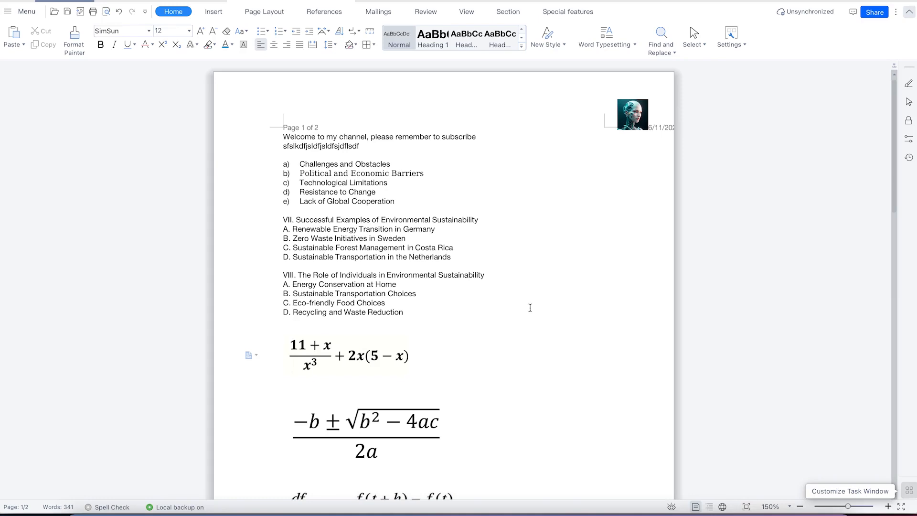
Step: Add blank lines below the first equation picture and place the cursor in the empty space above the quadratic formula picture
{"action": "scroll", "coordinate": [486, 373], "scroll_direction": "down", "scroll_amount": 1}
{"action": "scroll", "coordinate": [400, 365], "scroll_direction": "down", "scroll_amount": 3}
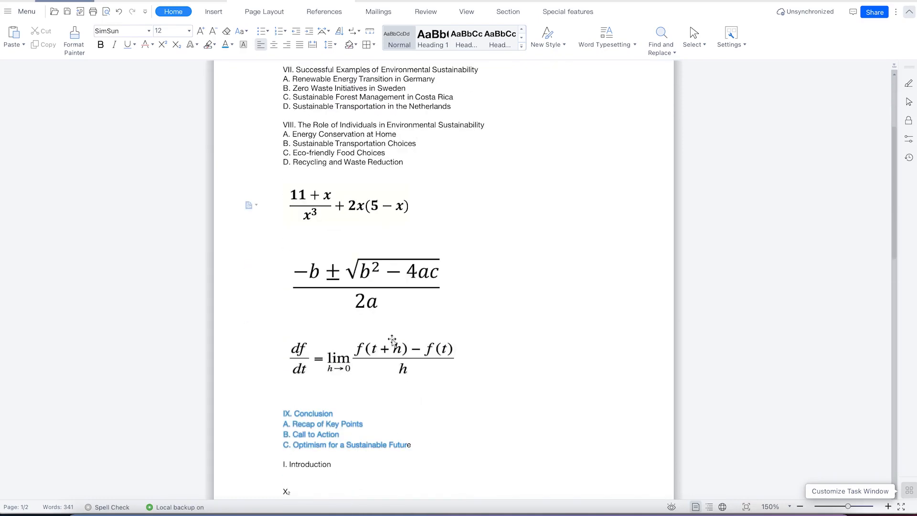
{"action": "left_click", "coordinate": [315, 210]}
{"action": "left_click", "coordinate": [344, 262]}
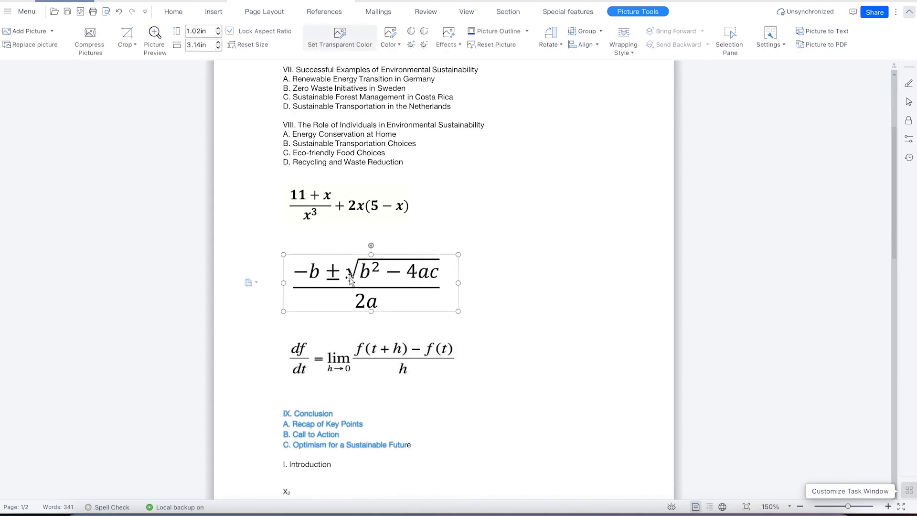
{"action": "left_click", "coordinate": [379, 359]}
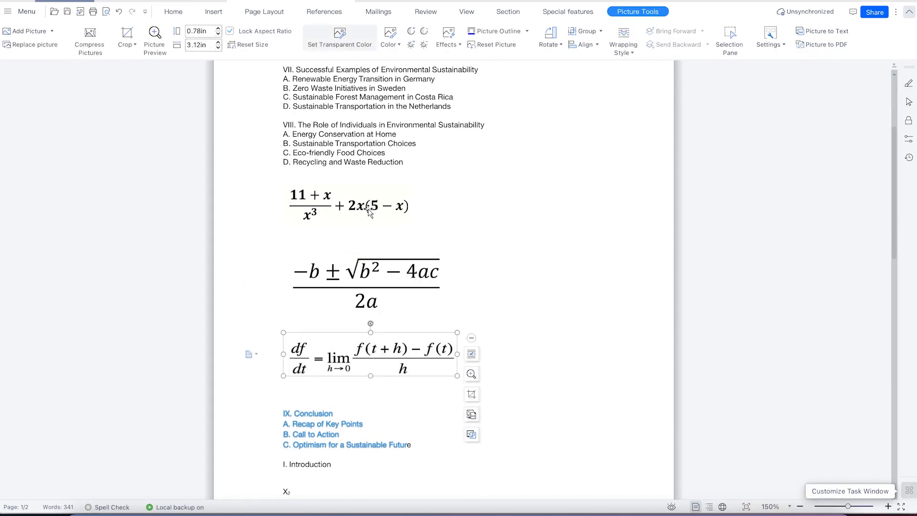
{"action": "left_click", "coordinate": [174, 12]}
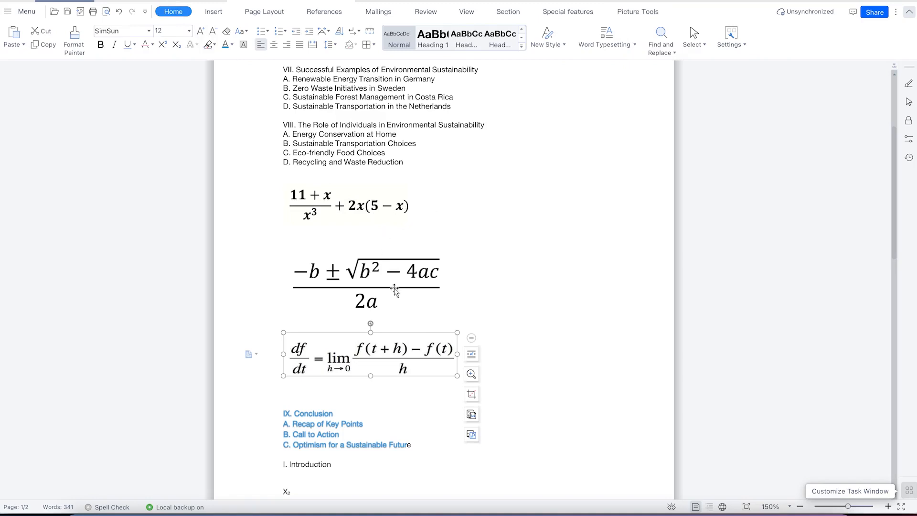
{"action": "left_click", "coordinate": [365, 207]}
{"action": "left_click", "coordinate": [431, 210]}
{"action": "key", "text": "Return"}
{"action": "key", "text": "Return"}
{"action": "key", "text": "Return"}
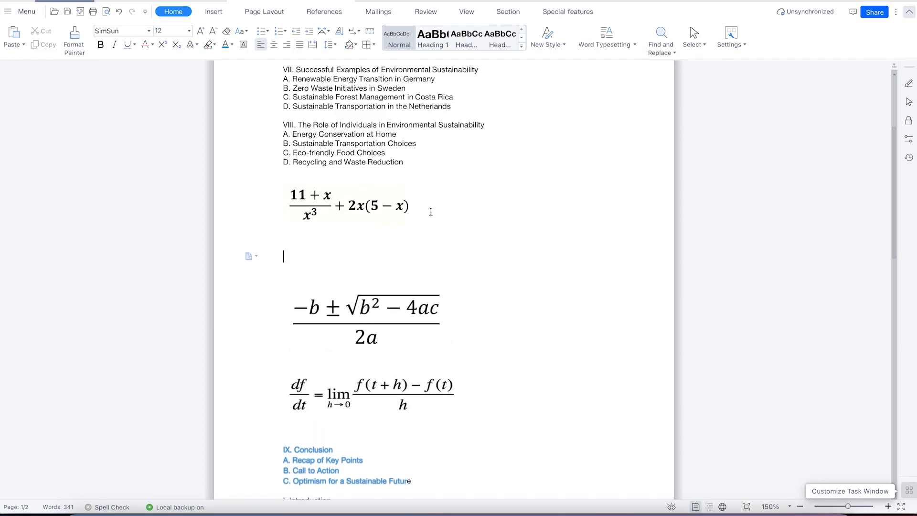
{"action": "key", "text": "Up"}
Step: Examine the symbols available for insertion and the built-in equations from Area of Circle to Trig Identity 2
{"action": "left_click", "coordinate": [206, 13]}
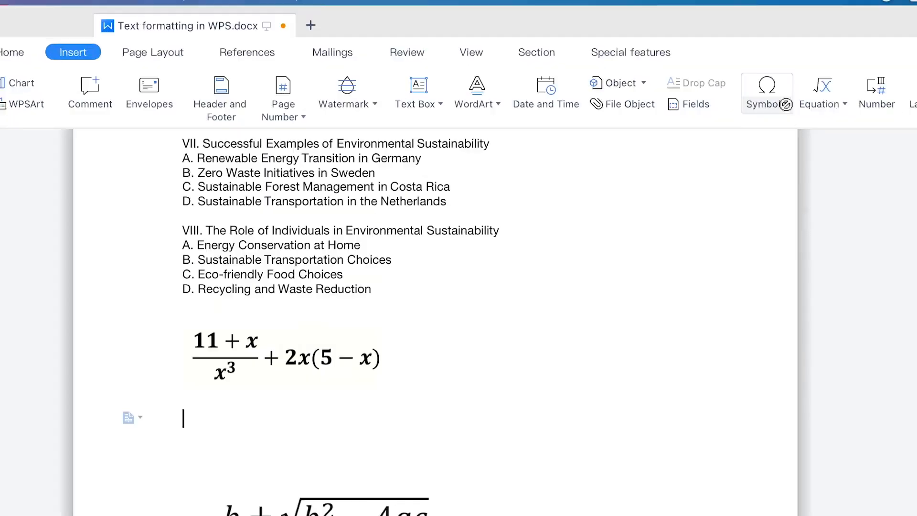
{"action": "left_click", "coordinate": [659, 38]}
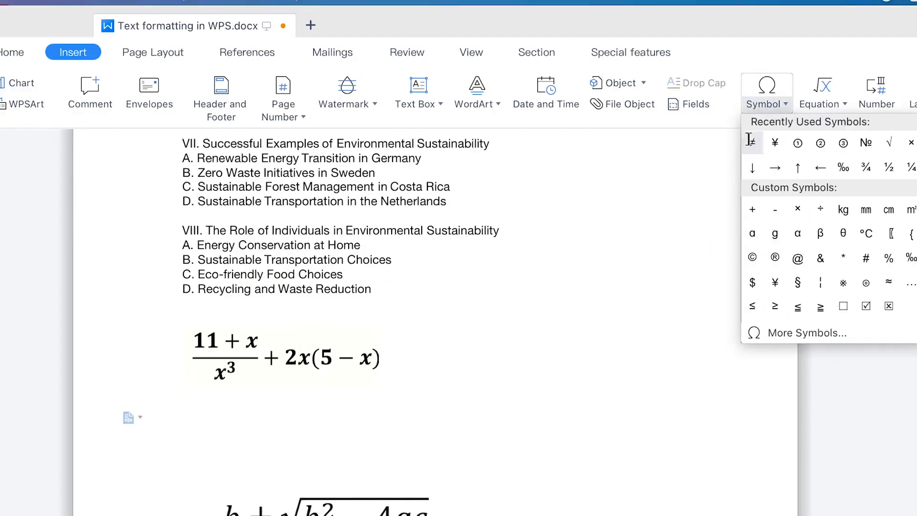
{"action": "left_click", "coordinate": [828, 97]}
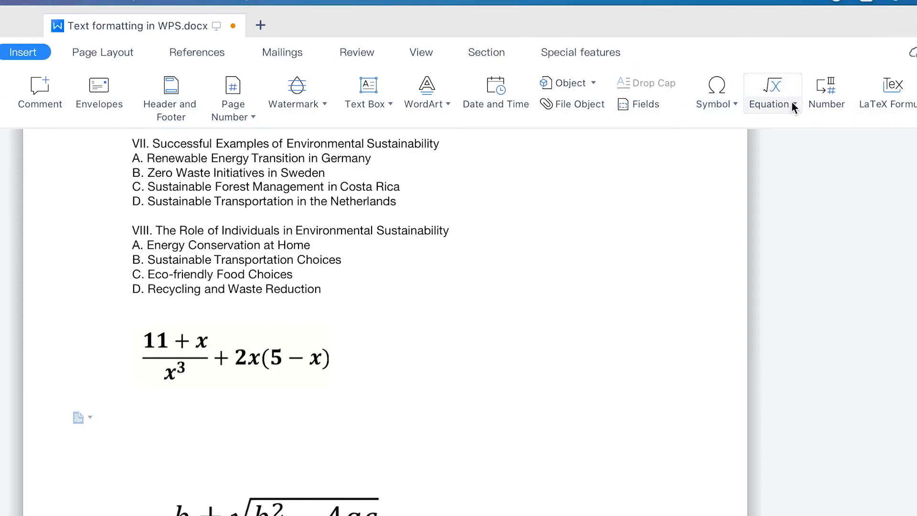
{"action": "left_click", "coordinate": [794, 104]}
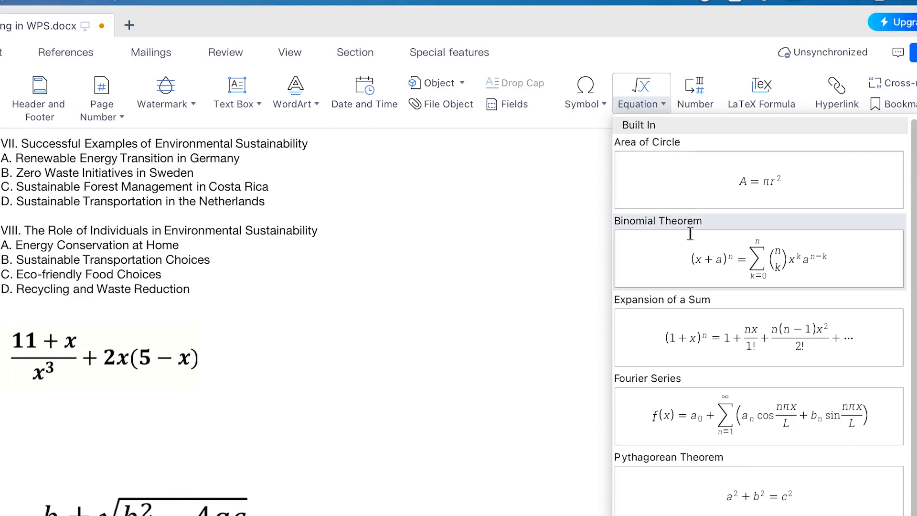
{"action": "scroll", "coordinate": [702, 430], "scroll_direction": "down", "scroll_amount": 1}
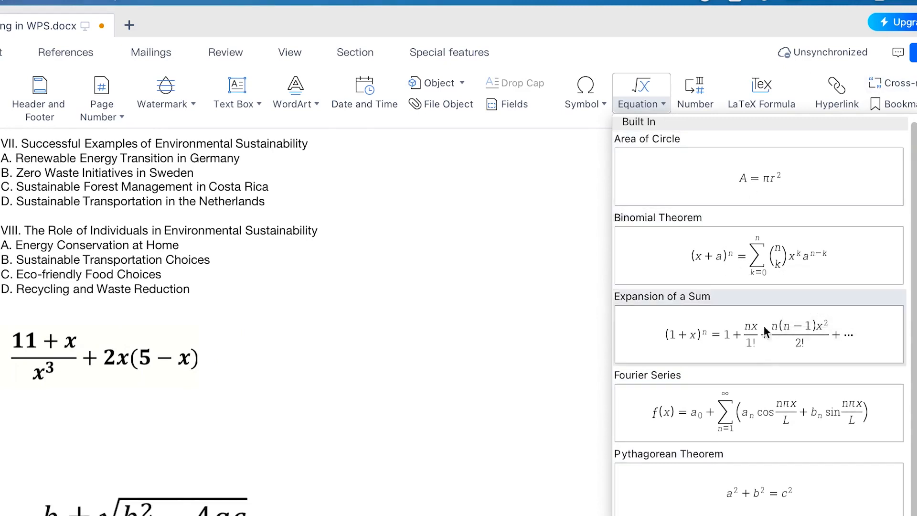
{"action": "scroll", "coordinate": [763, 325], "scroll_direction": "down", "scroll_amount": 1}
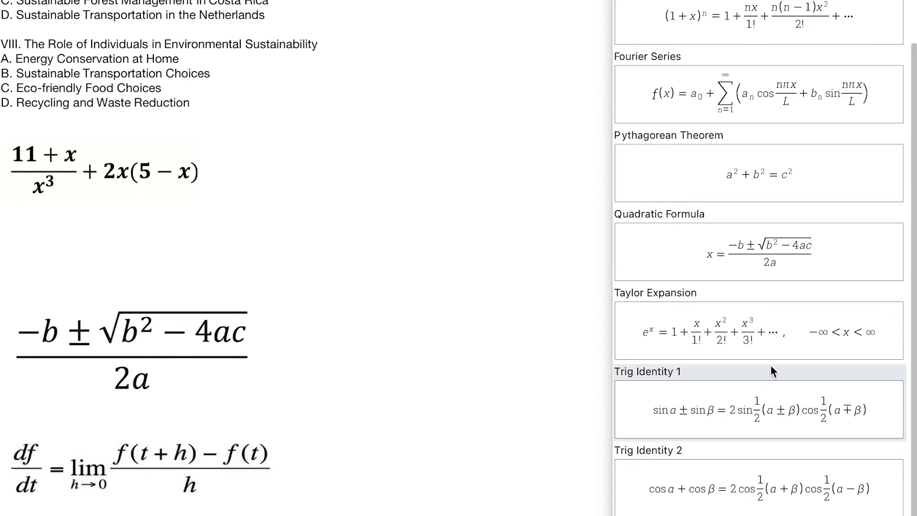
{"action": "scroll", "coordinate": [798, 103], "scroll_direction": "up", "scroll_amount": 1}
{"action": "scroll", "coordinate": [796, 88], "scroll_direction": "up", "scroll_amount": 3}
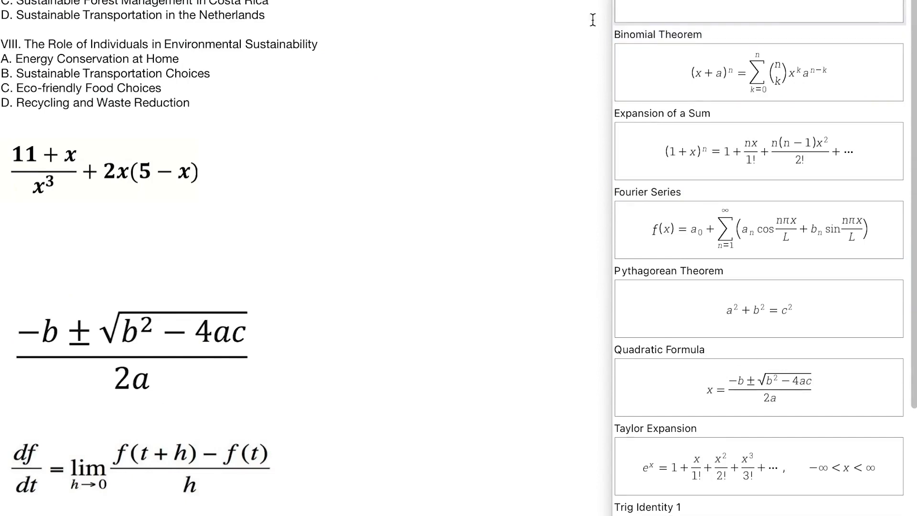
{"action": "left_click", "coordinate": [513, 23]}
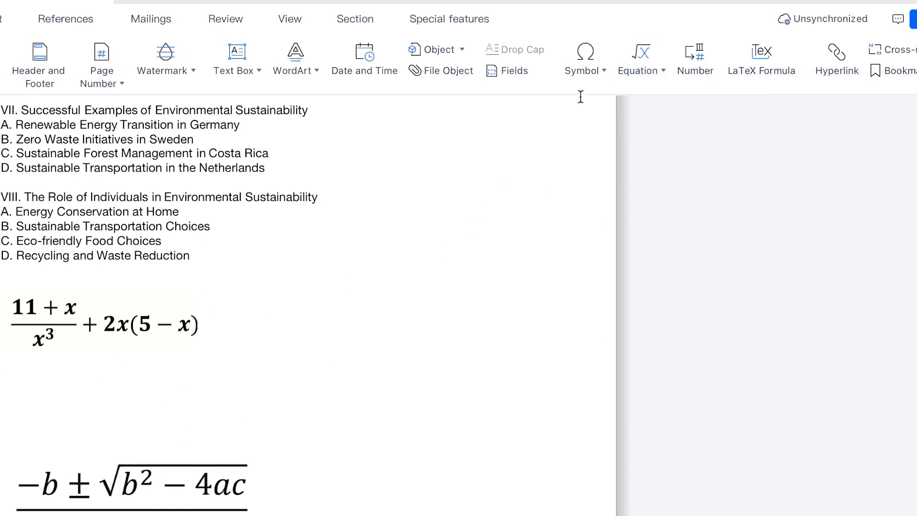
Step: Insert a blank equation in the empty space above the quadratic formula picture and view the built-in equations
{"action": "left_click", "coordinate": [637, 54]}
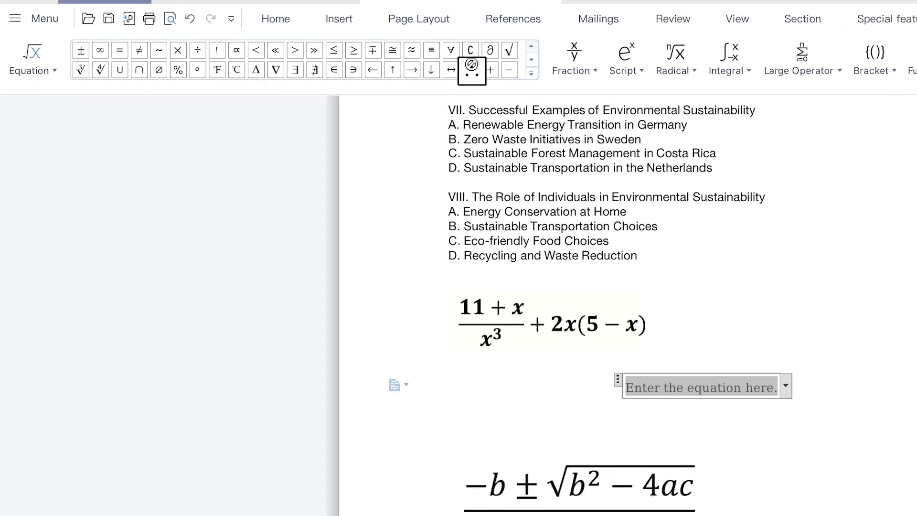
{"action": "left_click", "coordinate": [51, 69]}
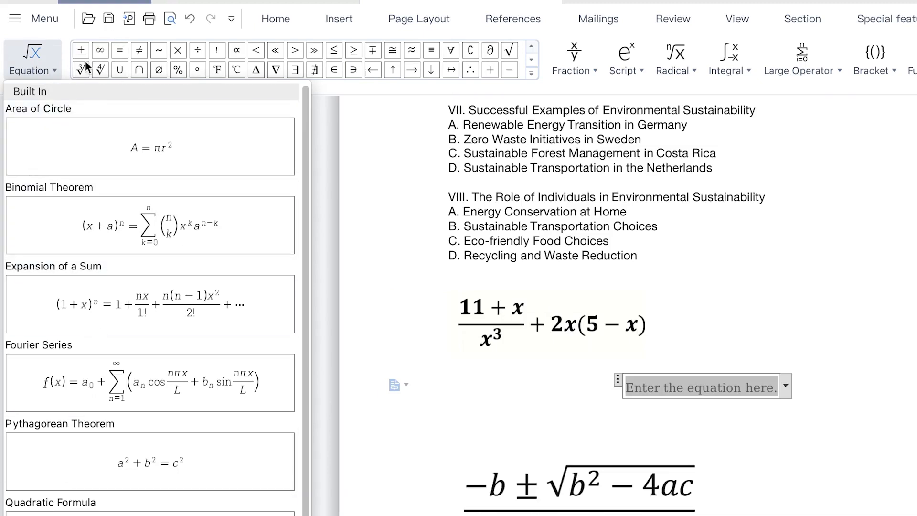
{"action": "left_click", "coordinate": [58, 70]}
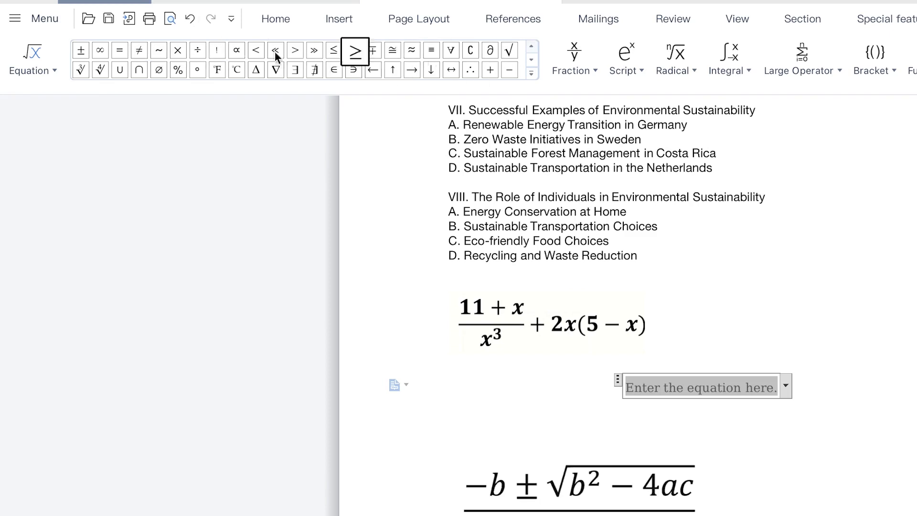
Step: Examine the fraction, script, radical and integral structures available for the equation
{"action": "left_click", "coordinate": [595, 70]}
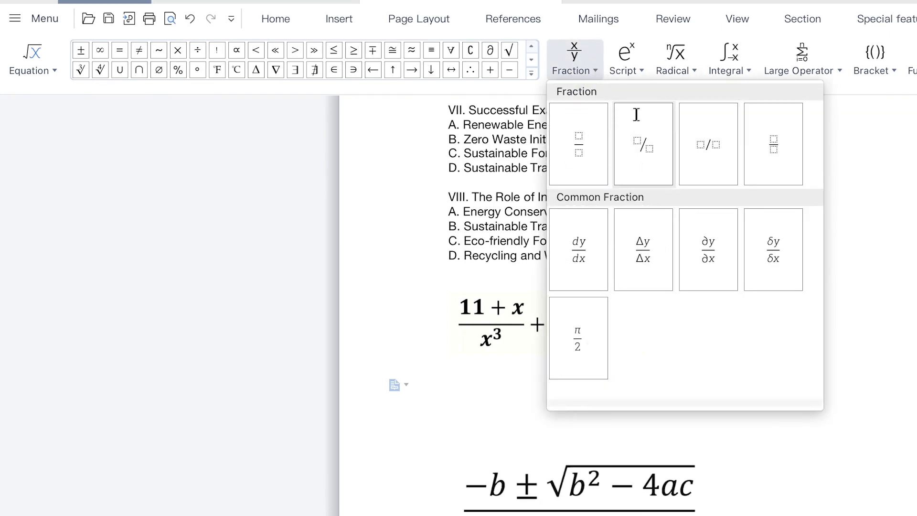
{"action": "left_click", "coordinate": [640, 69]}
{"action": "left_click", "coordinate": [640, 70]}
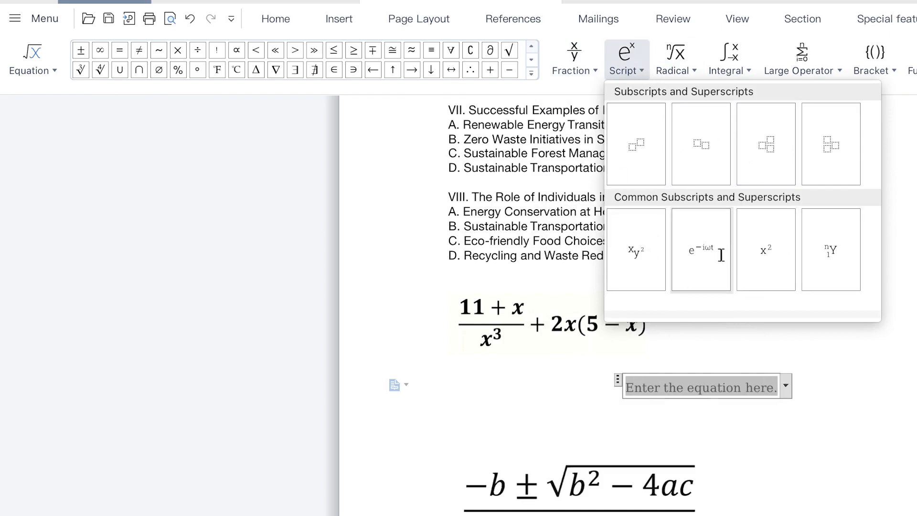
{"action": "left_click", "coordinate": [694, 69]}
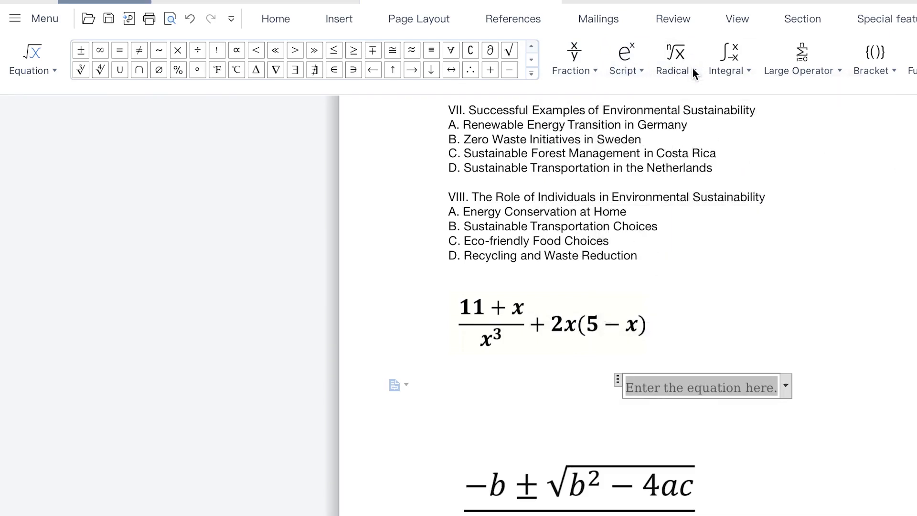
{"action": "left_click", "coordinate": [694, 72]}
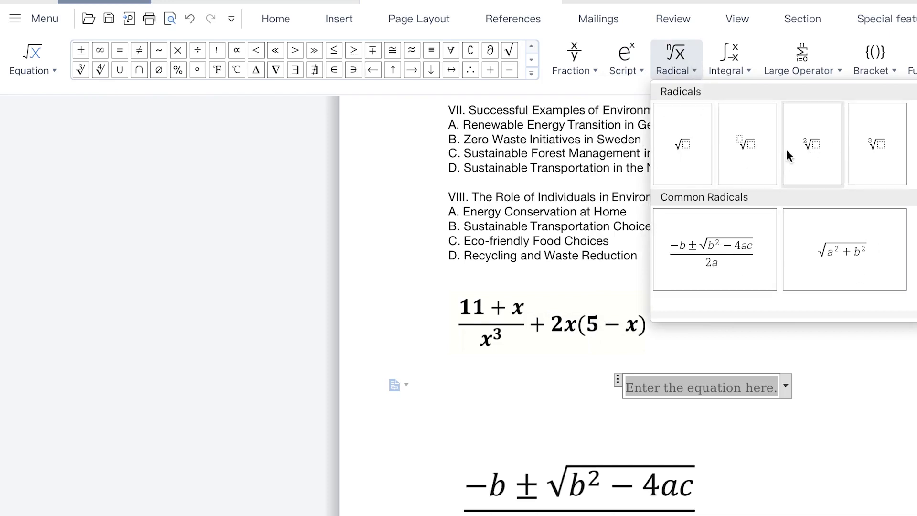
{"action": "left_click", "coordinate": [748, 64]}
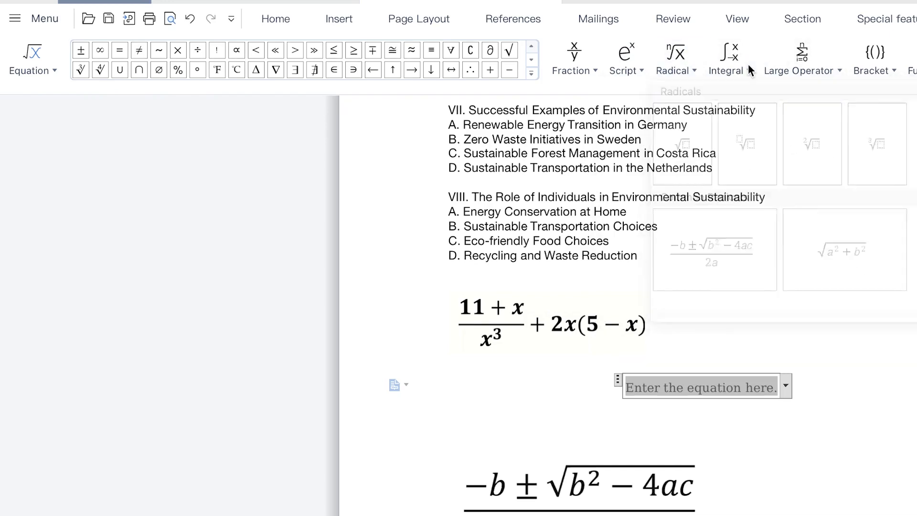
{"action": "left_click", "coordinate": [747, 65]}
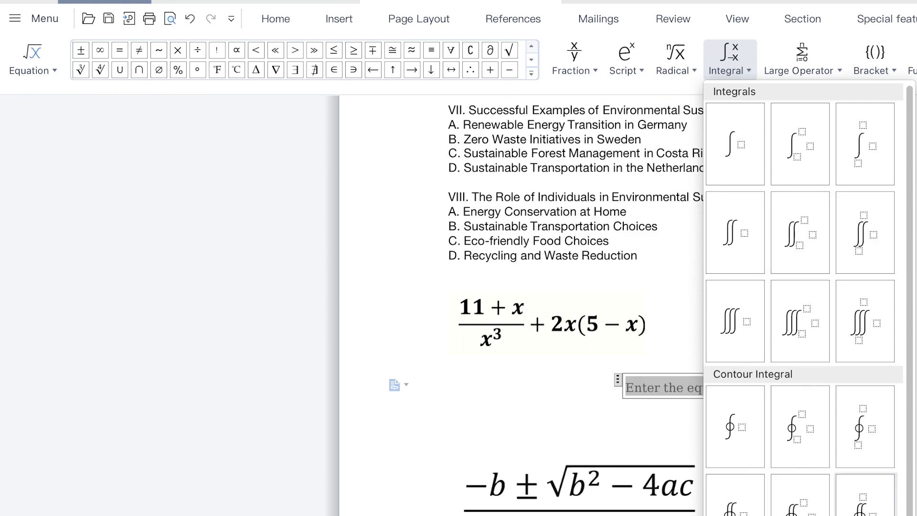
{"action": "scroll", "coordinate": [859, 382], "scroll_direction": "down", "scroll_amount": 2}
{"action": "scroll", "coordinate": [827, 340], "scroll_direction": "up", "scroll_amount": 2}
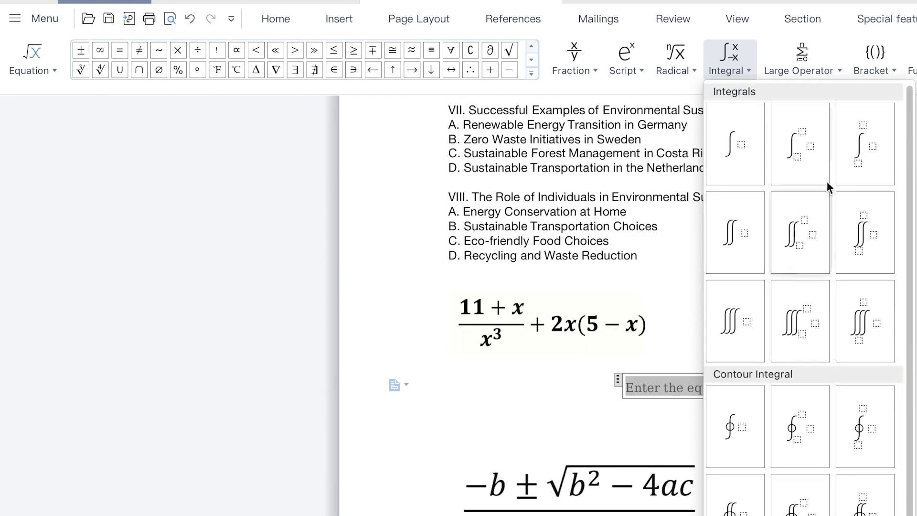
Step: Examine the large operator, bracket and function structures available for the equation
{"action": "left_click", "coordinate": [841, 69]}
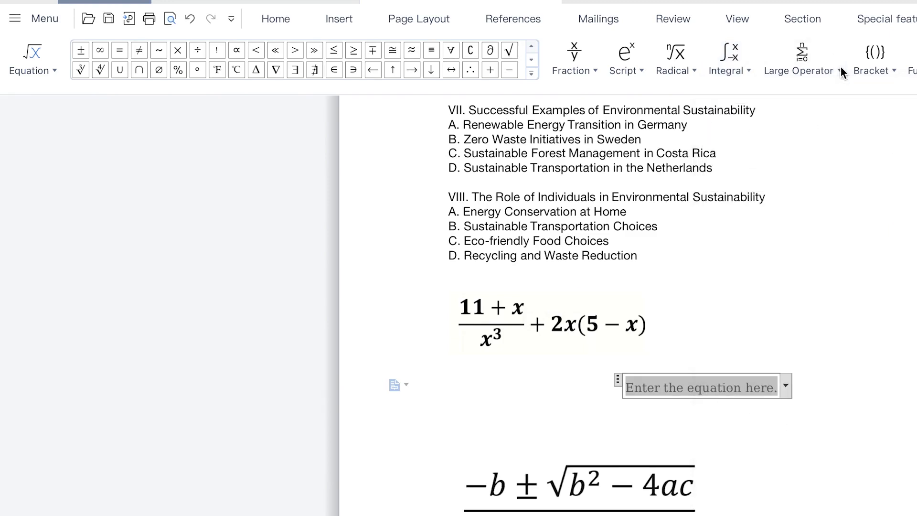
{"action": "left_click", "coordinate": [840, 69]}
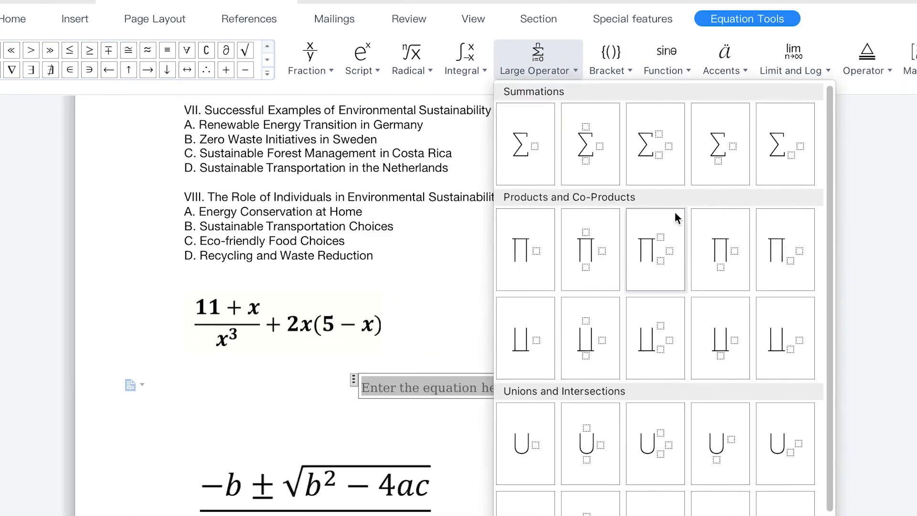
{"action": "scroll", "coordinate": [670, 404], "scroll_direction": "down", "scroll_amount": 5}
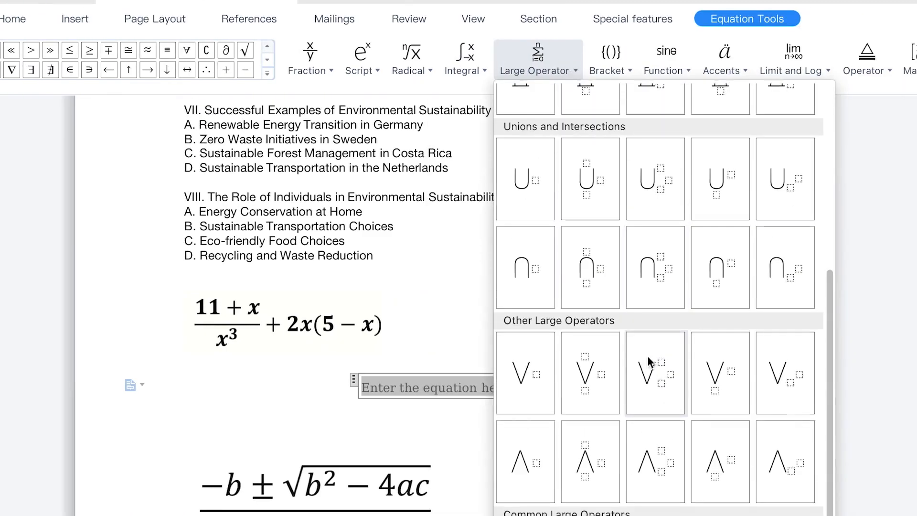
{"action": "scroll", "coordinate": [647, 368], "scroll_direction": "up", "scroll_amount": 5}
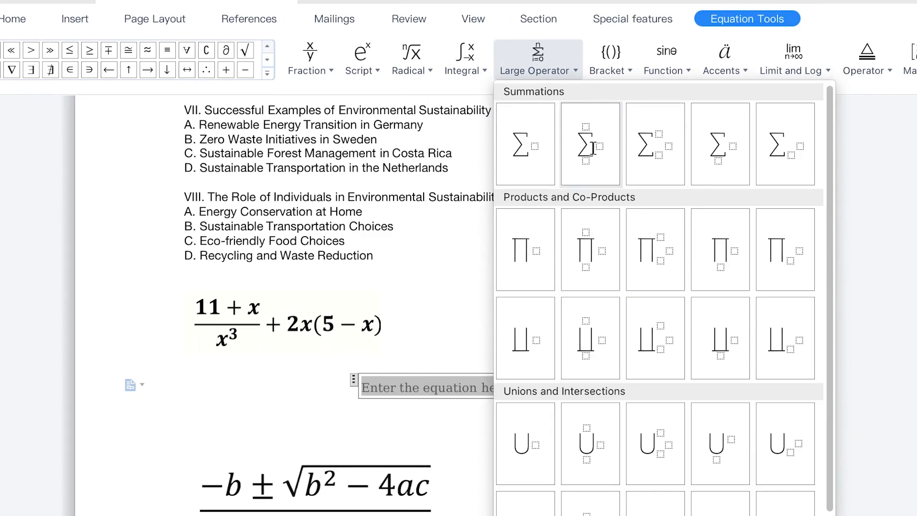
{"action": "left_click", "coordinate": [630, 71]}
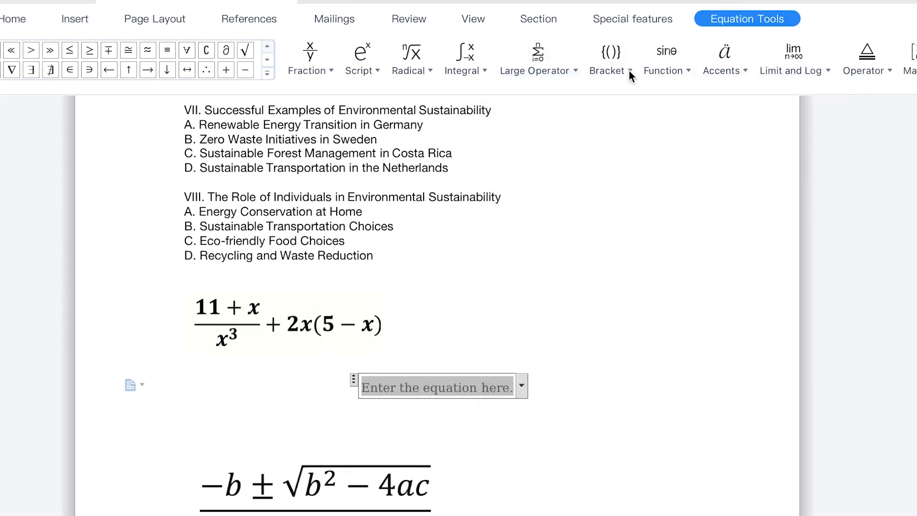
{"action": "left_click", "coordinate": [630, 72]}
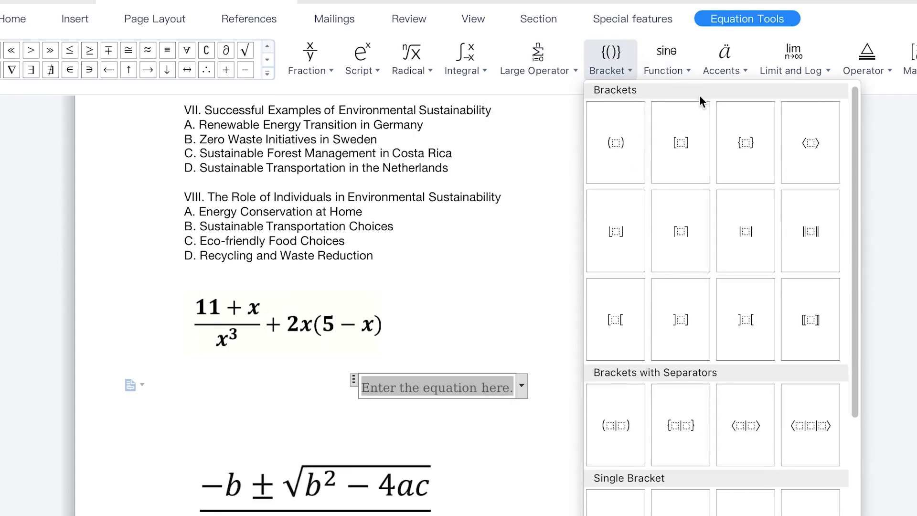
{"action": "left_click", "coordinate": [690, 69]}
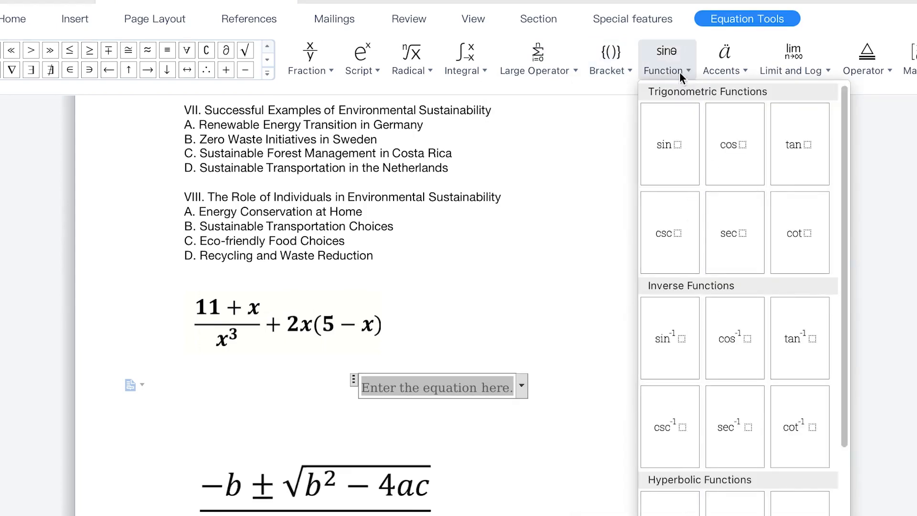
{"action": "left_click", "coordinate": [687, 70]}
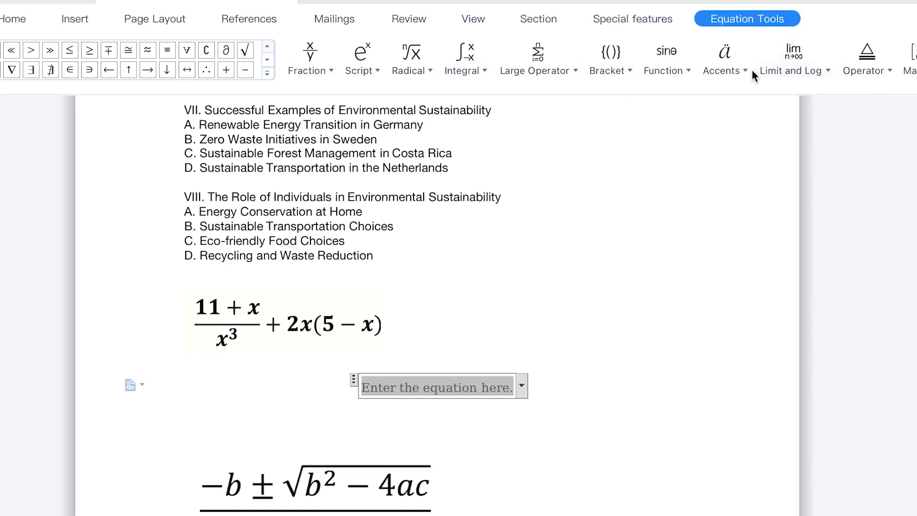
Step: Examine the accent, limit and log, operator and matrix structures available for the equation
{"action": "left_click", "coordinate": [750, 70]}
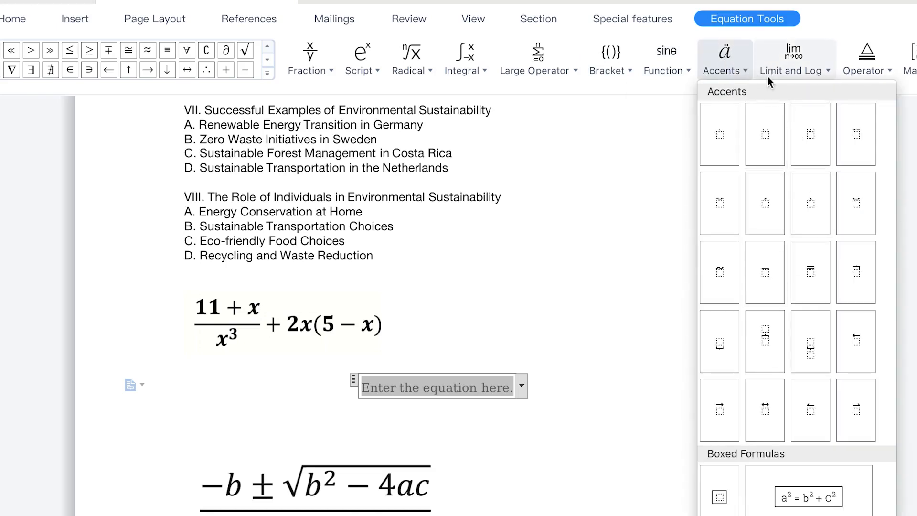
{"action": "left_click", "coordinate": [749, 68]}
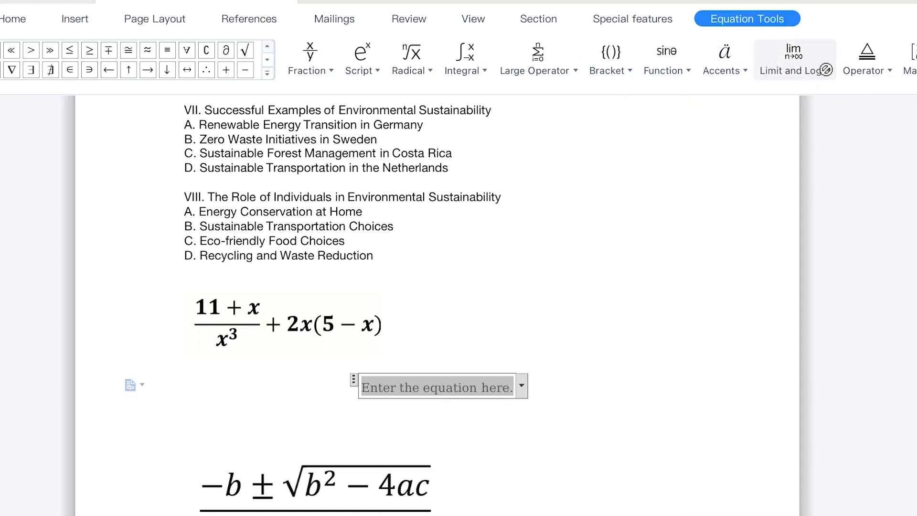
{"action": "left_click", "coordinate": [825, 70]}
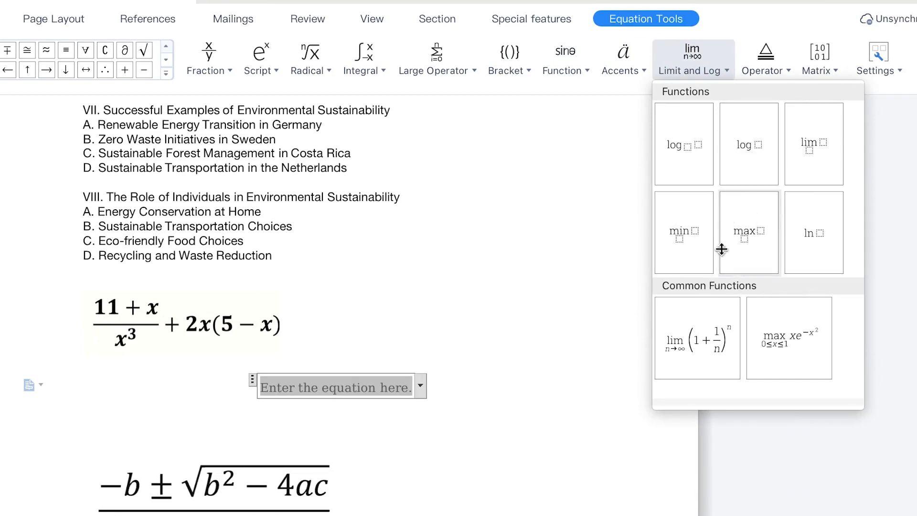
{"action": "left_click", "coordinate": [789, 73]}
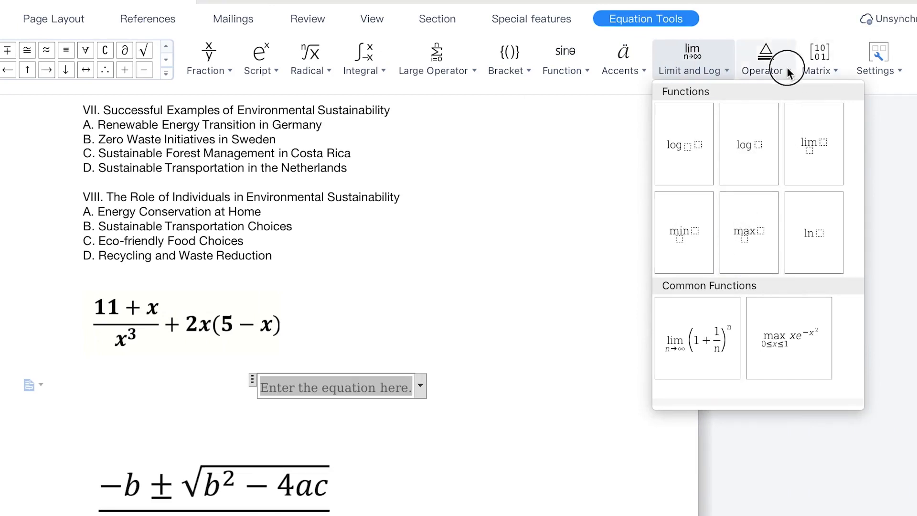
{"action": "left_click", "coordinate": [787, 70]}
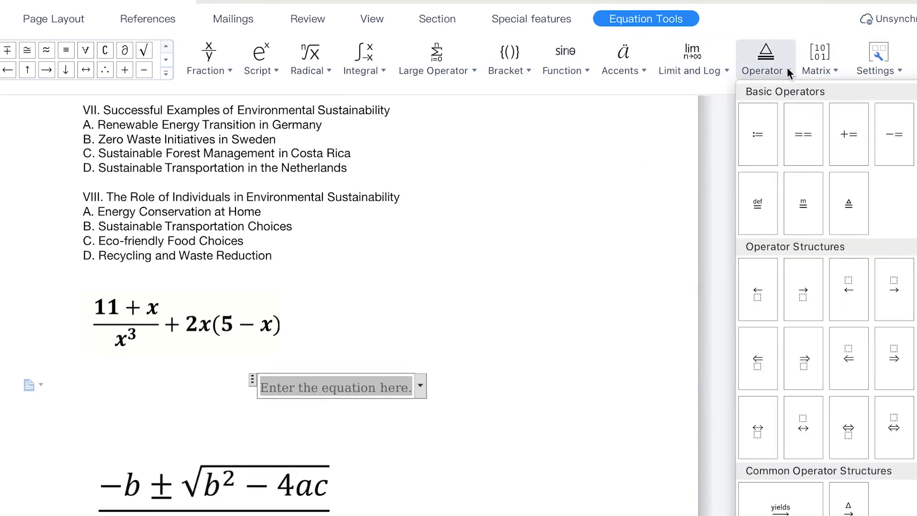
{"action": "left_click", "coordinate": [835, 71]}
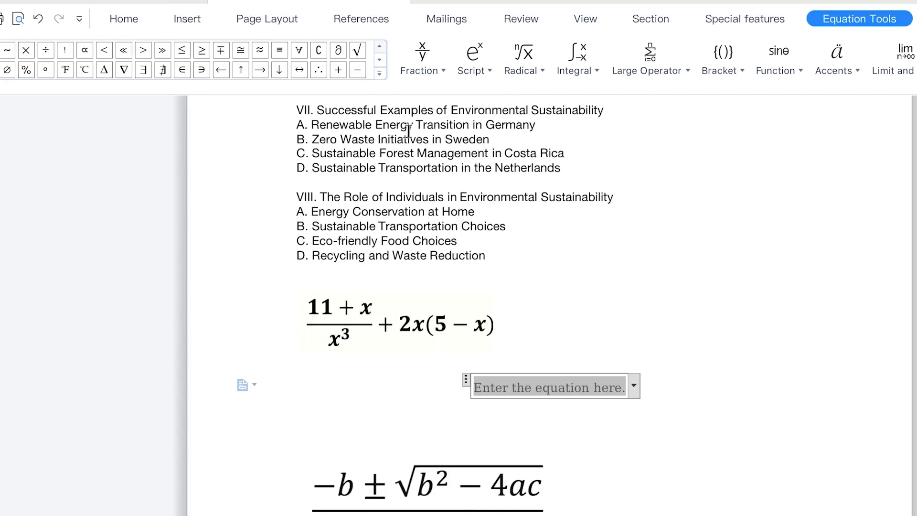
Step: Insert a stacked fraction in the blank equation and enter 11 + x as its numerator
{"action": "left_click", "coordinate": [445, 68]}
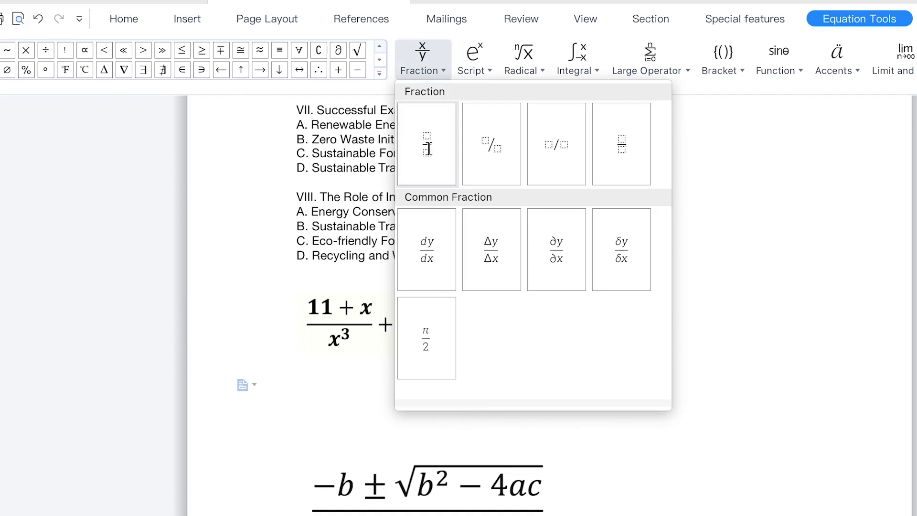
{"action": "left_click", "coordinate": [428, 147]}
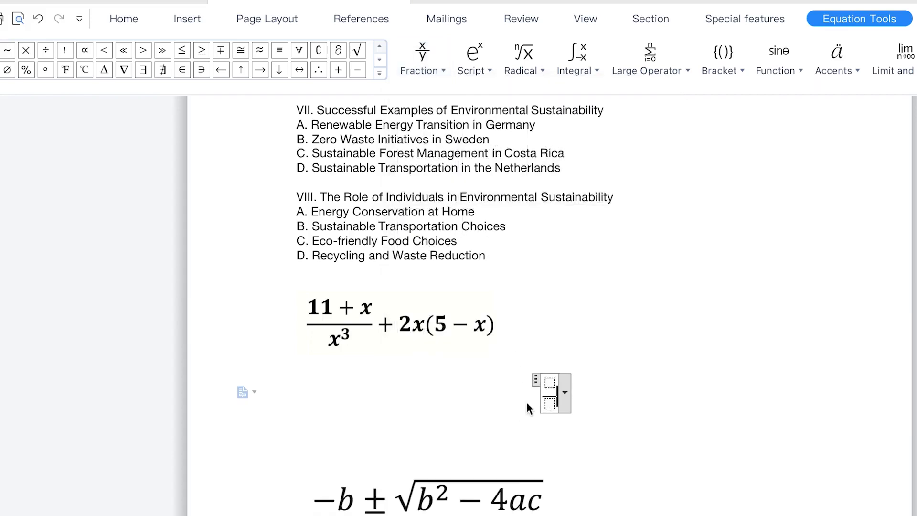
{"action": "left_click", "coordinate": [546, 381]}
{"action": "type", "text": "11 "}
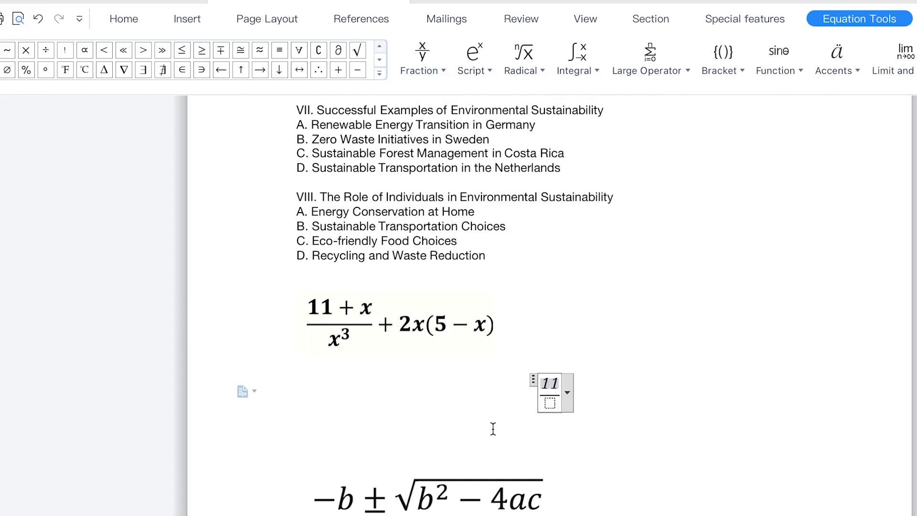
{"action": "type", "text": "="}
{"action": "key", "text": "BackSpace"}
{"action": "type", "text": "+ x"}
Step: Add a superscript structure in the fraction's denominator and fill it in as x to the power 3
{"action": "left_click", "coordinate": [549, 405]}
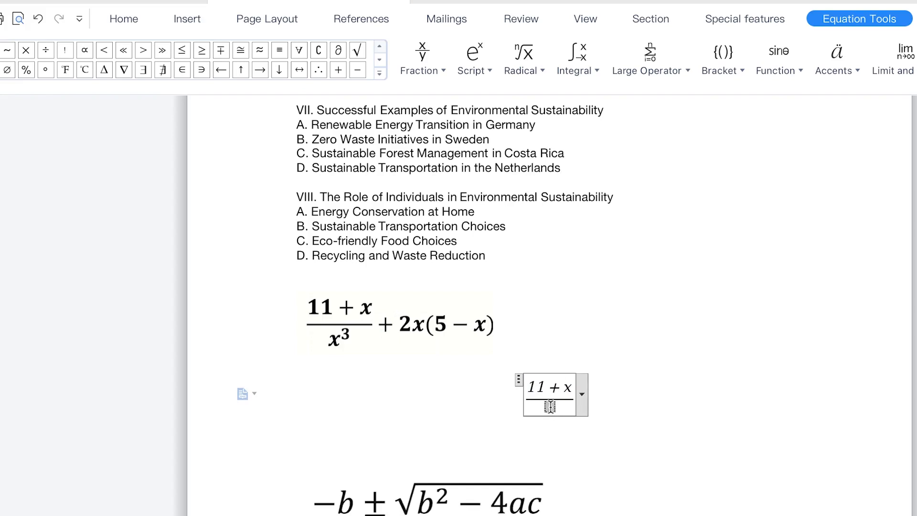
{"action": "left_click", "coordinate": [489, 71]}
{"action": "left_click", "coordinate": [480, 152]}
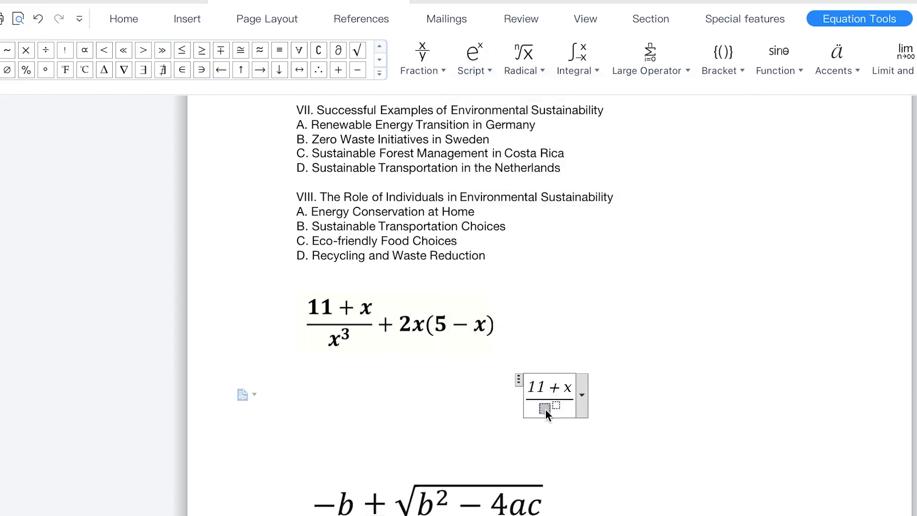
{"action": "type", "text": "x"}
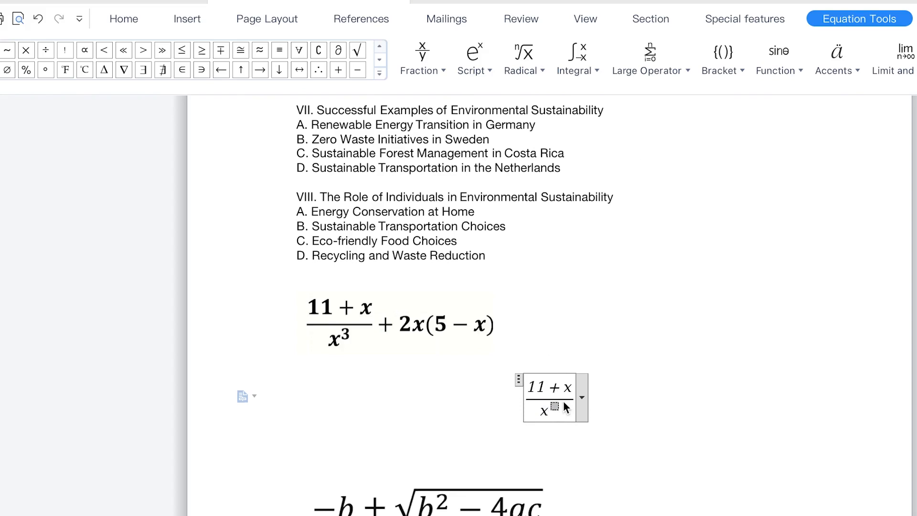
{"action": "type", "text": "3"}
Step: Continue the first equation after the fraction with + 2x
{"action": "left_click", "coordinate": [572, 398]}
{"action": "type", "text": "+"}
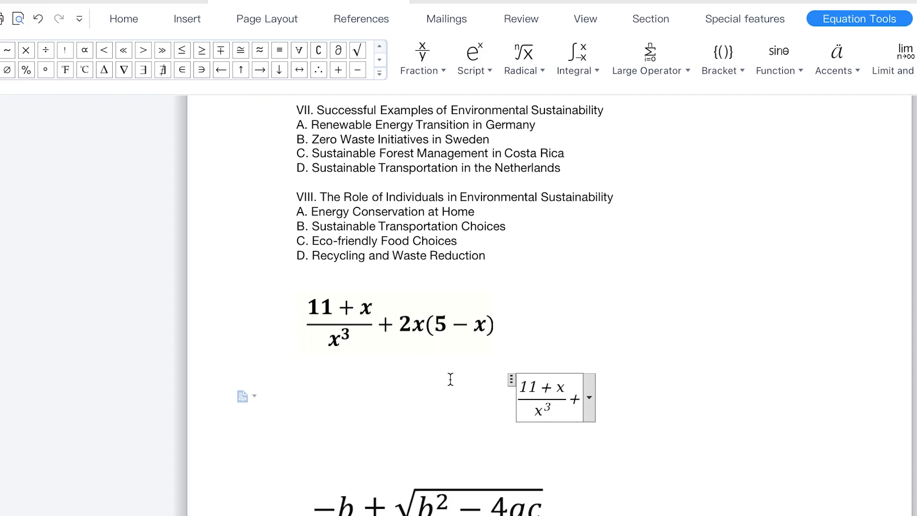
{"action": "type", "text": "2x"}
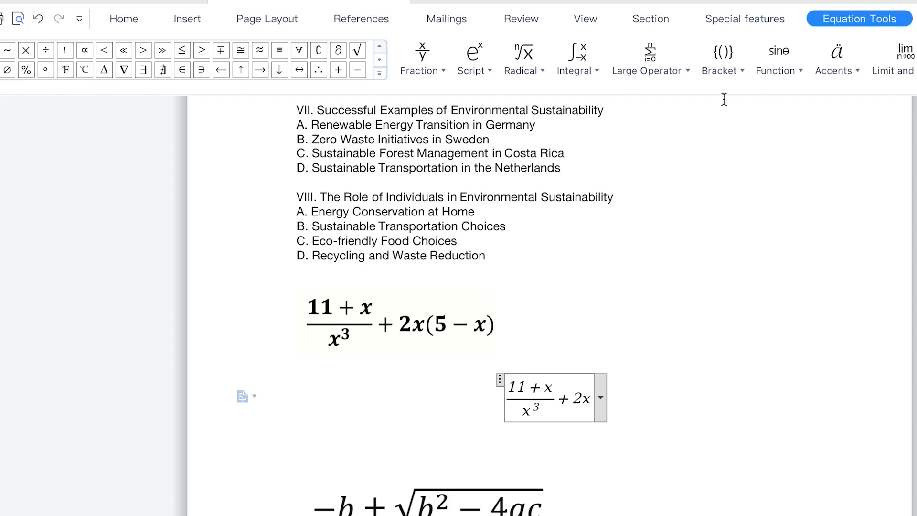
Step: Add a parentheses structure after 2x, fill it in as 5 − x, and finish editing the equation
{"action": "left_click", "coordinate": [740, 70]}
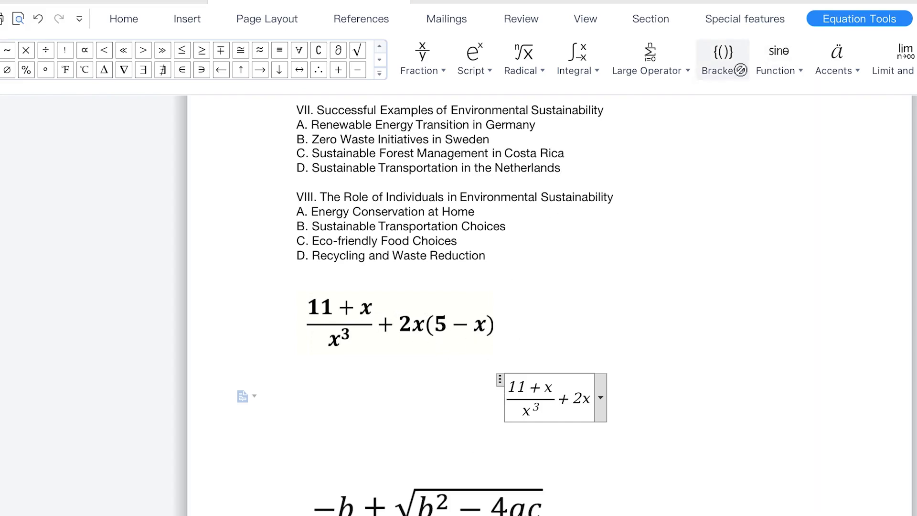
{"action": "left_click", "coordinate": [721, 168]}
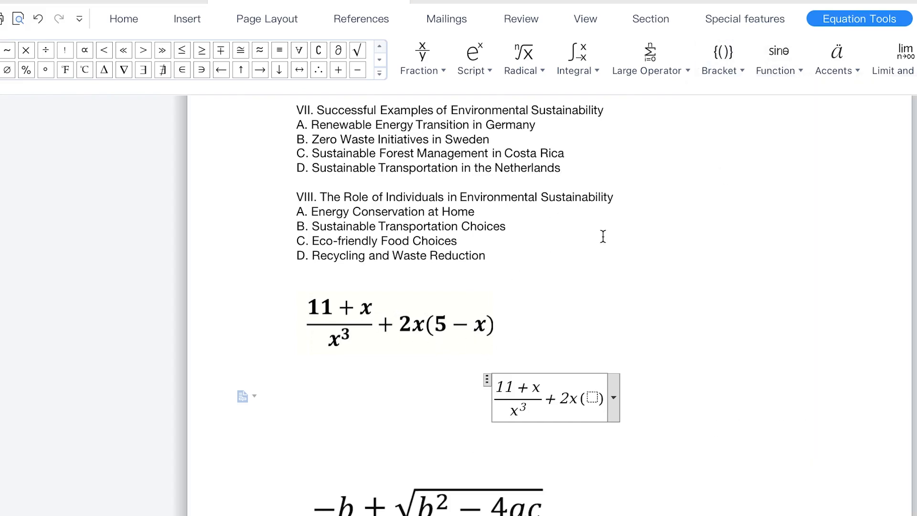
{"action": "left_click", "coordinate": [592, 396]}
{"action": "type", "text": "5-"}
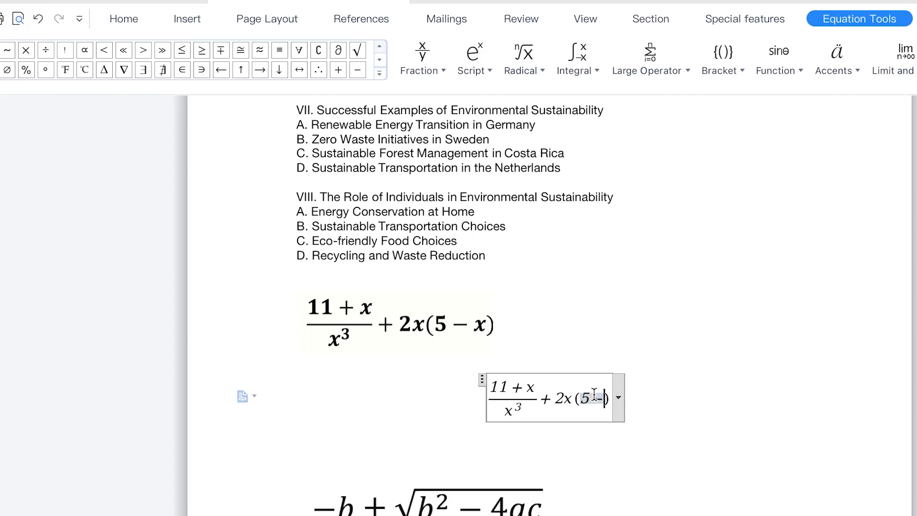
{"action": "type", "text": "x"}
{"action": "left_click", "coordinate": [675, 434]}
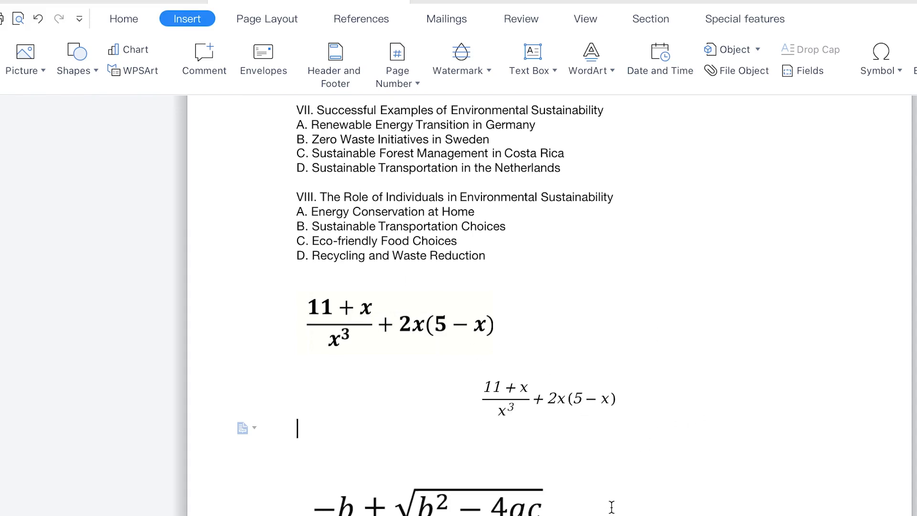
Step: Add blank lines below the quadratic formula picture and insert a new blank equation there
{"action": "left_click", "coordinate": [435, 509]}
{"action": "left_click", "coordinate": [640, 509]}
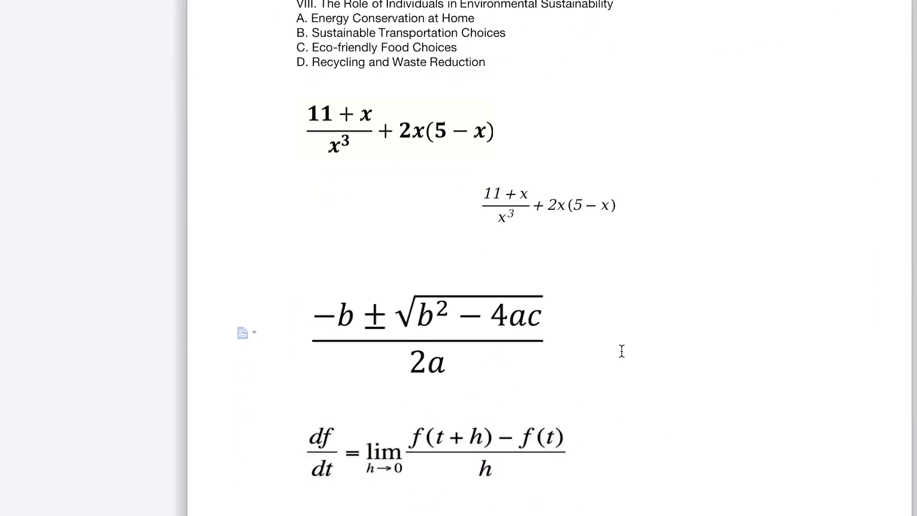
{"action": "key", "text": "Return"}
{"action": "key", "text": "Return"}
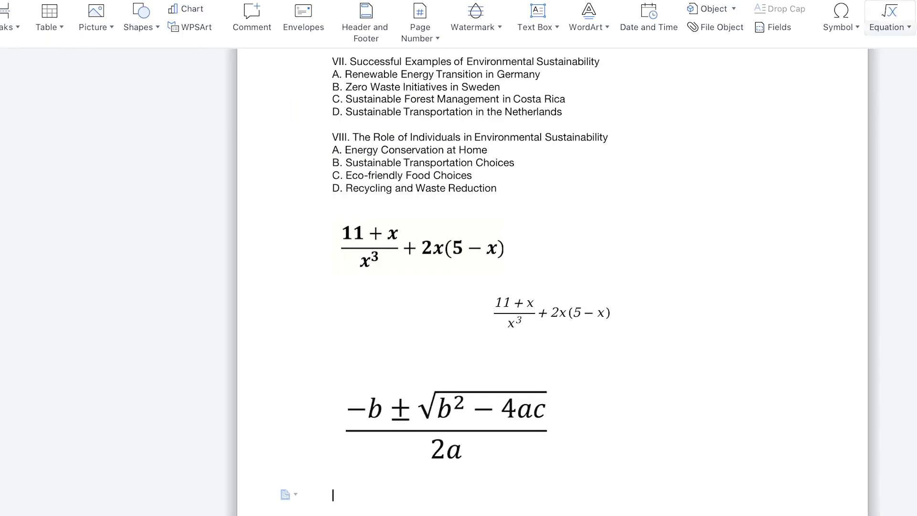
{"action": "left_click", "coordinate": [888, 15]}
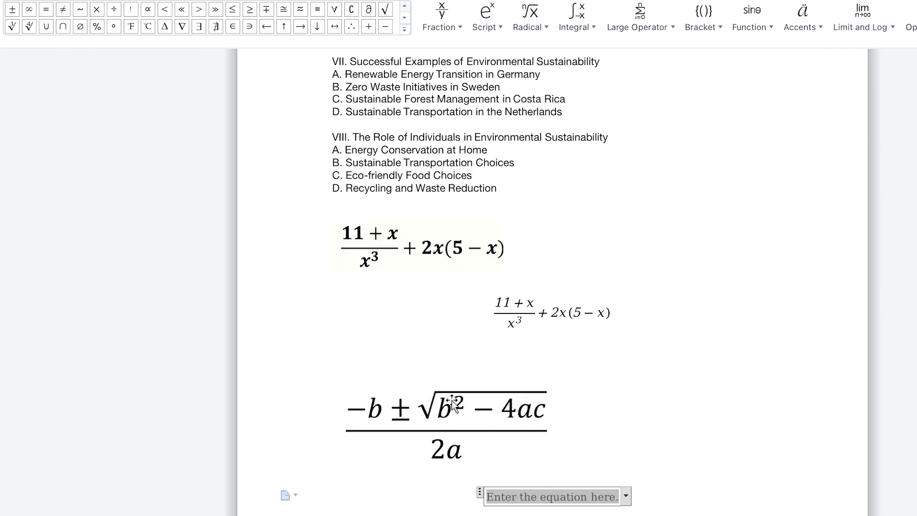
Step: Insert a stacked fraction in the blank equation and start its numerator with −b ±
{"action": "left_click", "coordinate": [461, 25]}
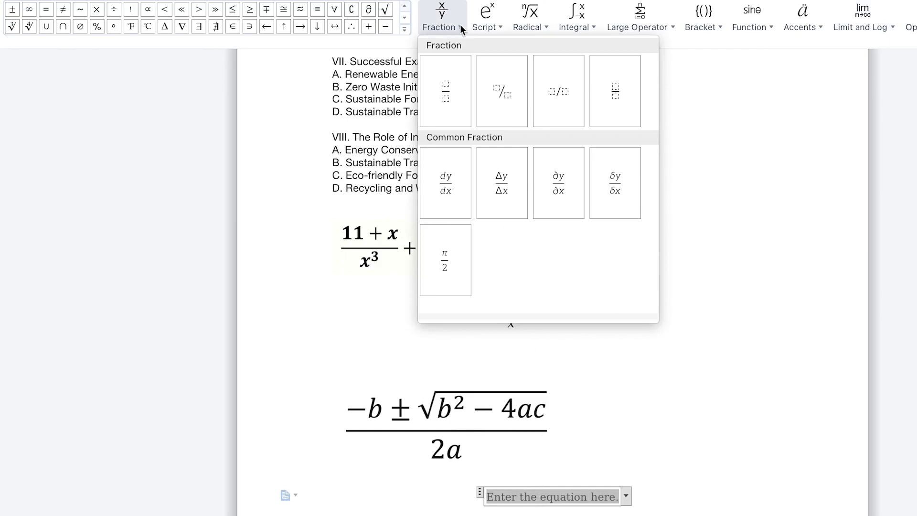
{"action": "left_click", "coordinate": [449, 99]}
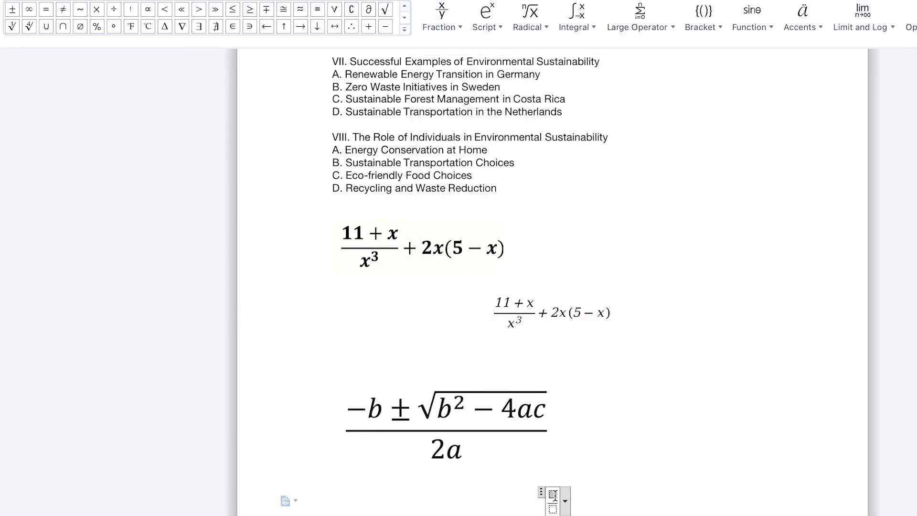
{"action": "type", "text": "-b"}
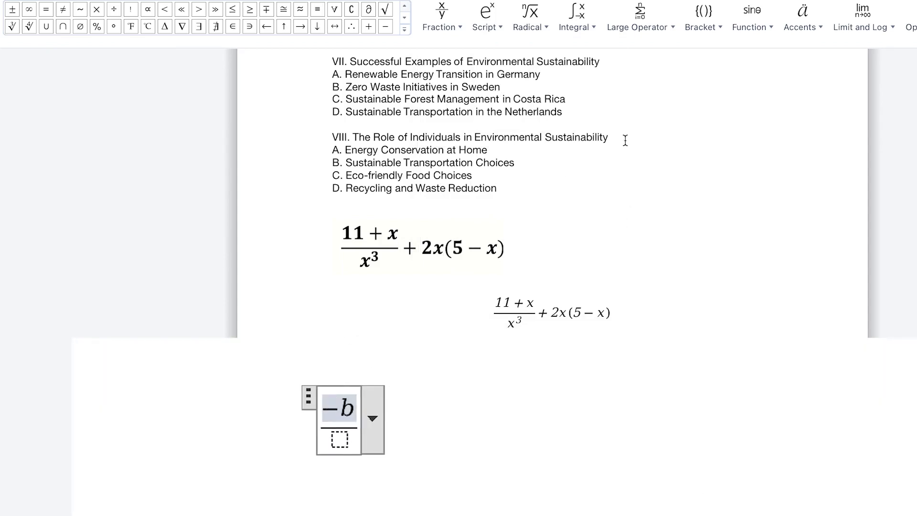
{"action": "left_click", "coordinate": [403, 29]}
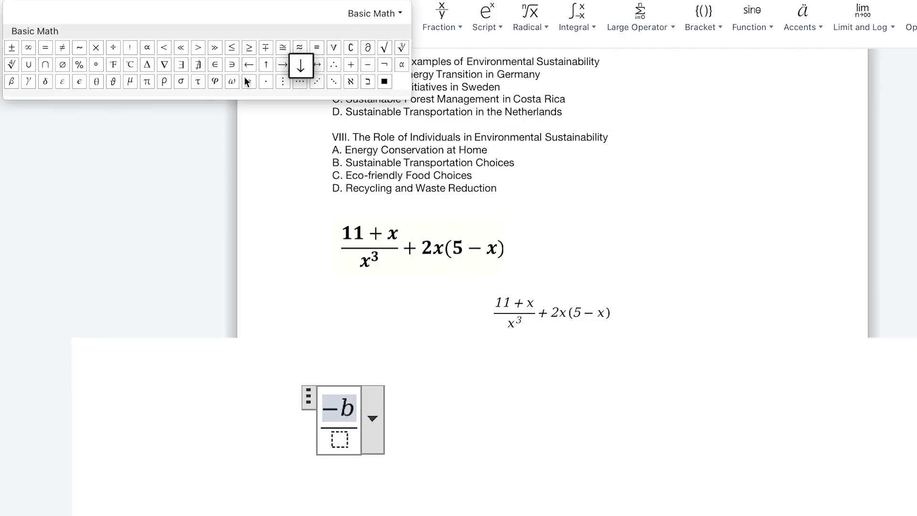
{"action": "left_click", "coordinate": [13, 48]}
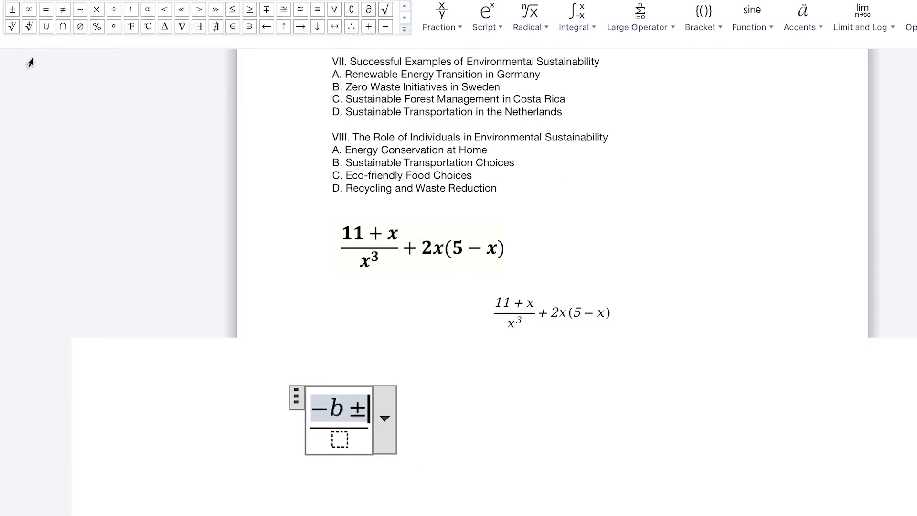
Step: Add a square root after the ± sign and place a superscript structure inside it, filled in as b to the power 2
{"action": "left_click", "coordinate": [545, 29]}
{"action": "left_click", "coordinate": [543, 105]}
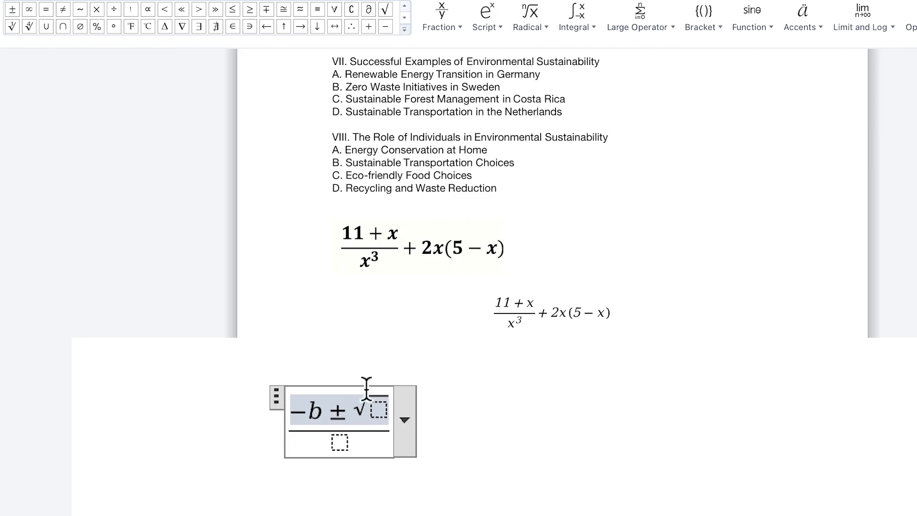
{"action": "left_click", "coordinate": [379, 410]}
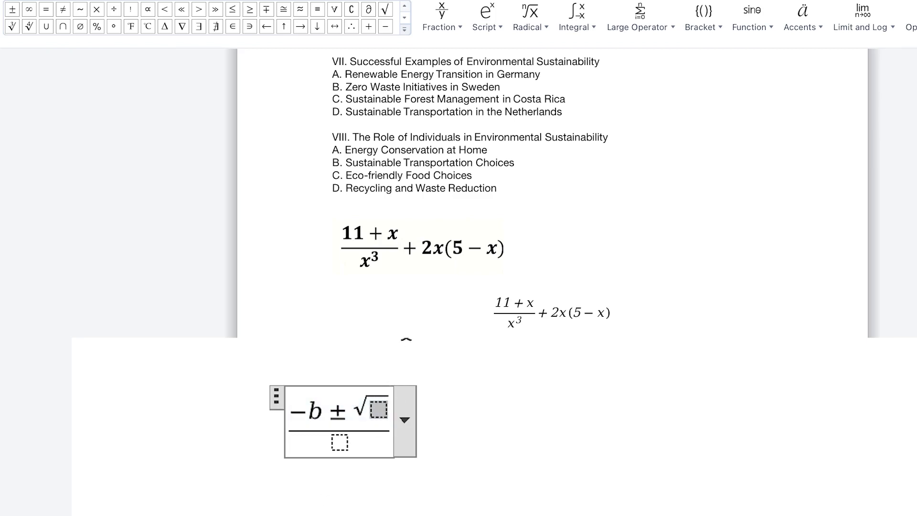
{"action": "left_click", "coordinate": [497, 30]}
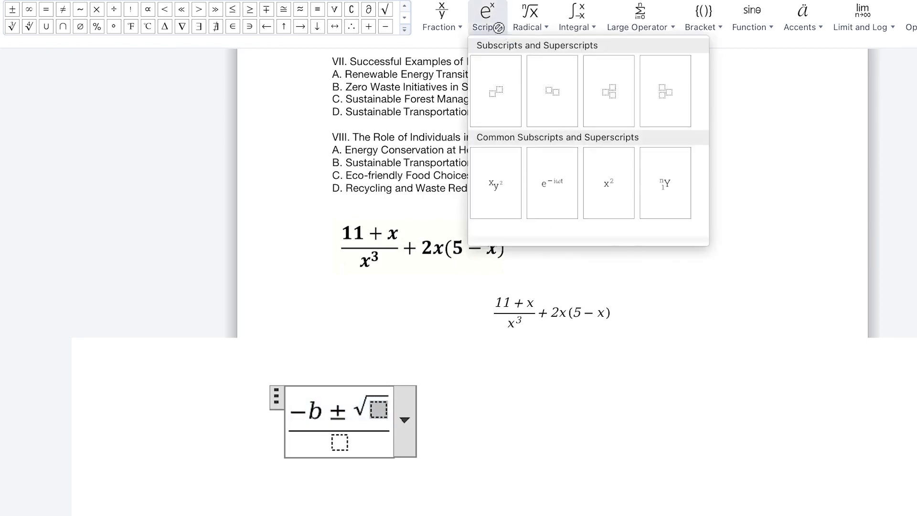
{"action": "left_click", "coordinate": [500, 83]}
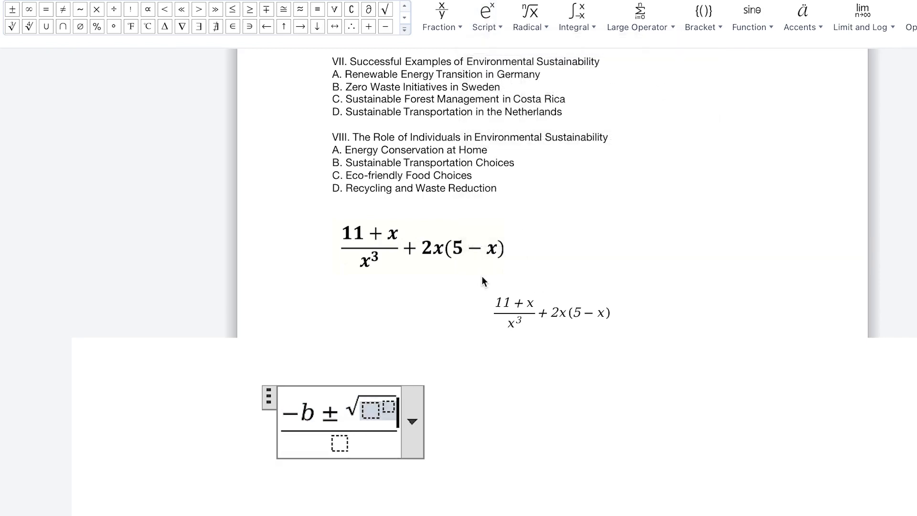
{"action": "left_click", "coordinate": [377, 407]}
{"action": "type", "text": "b"}
{"action": "left_click", "coordinate": [388, 404]}
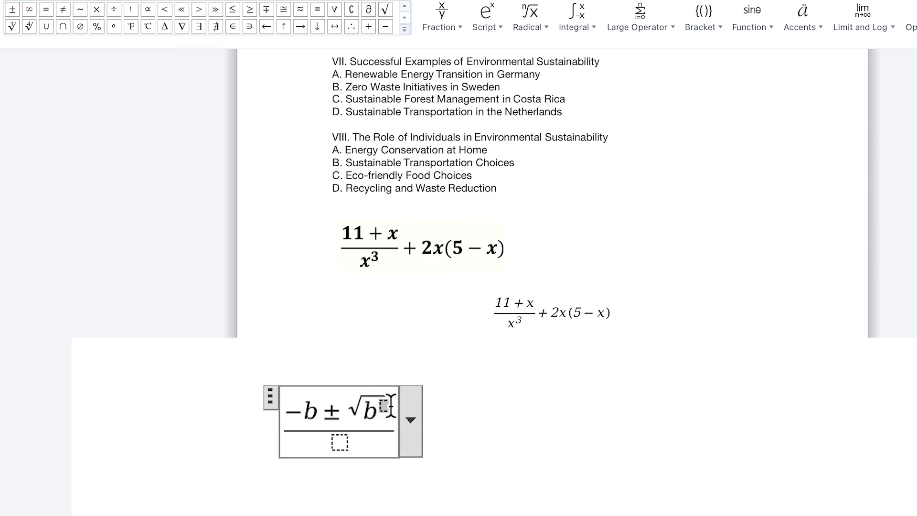
{"action": "type", "text": "2"}
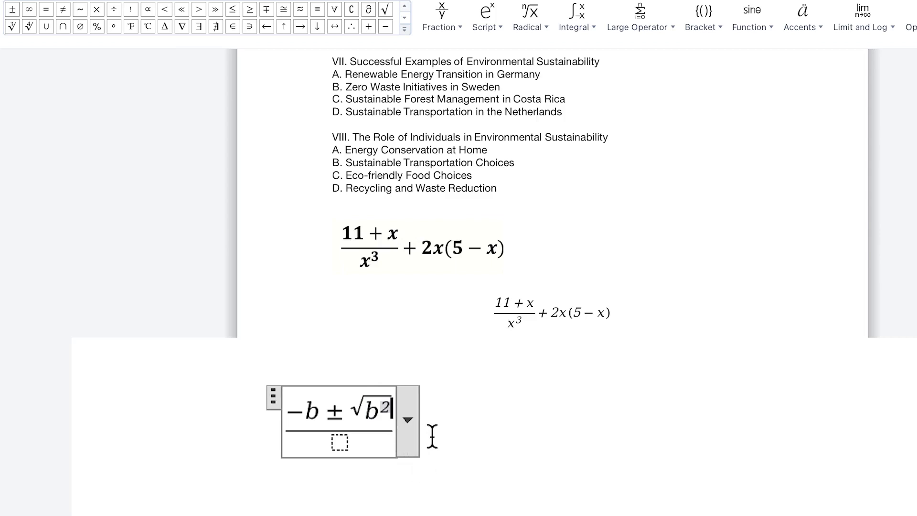
Step: Continue the expression under the square root after b squared with − 4ac
{"action": "key", "text": "Right"}
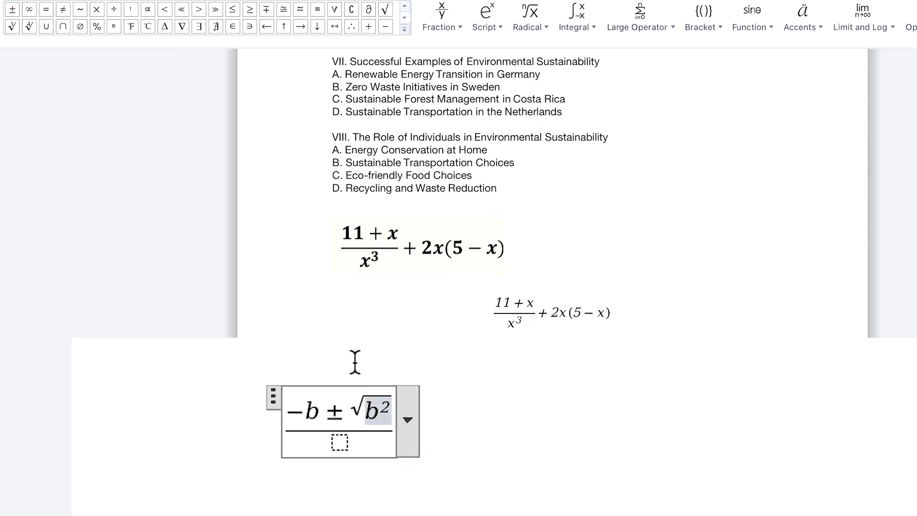
{"action": "type", "text": "-"}
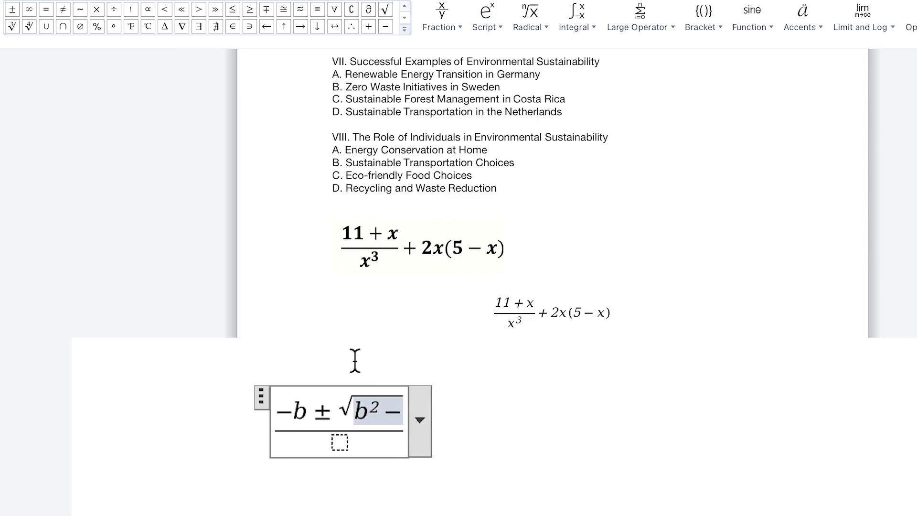
{"action": "type", "text": "4"}
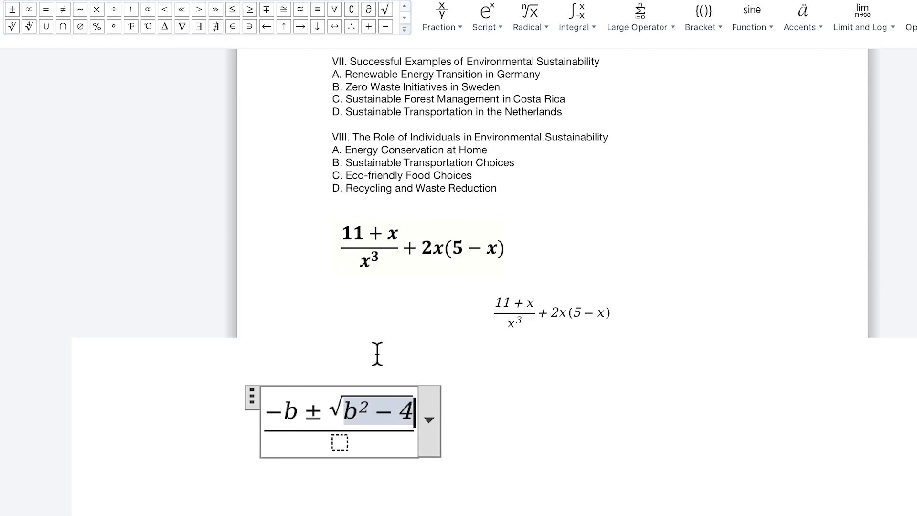
{"action": "type", "text": "ac"}
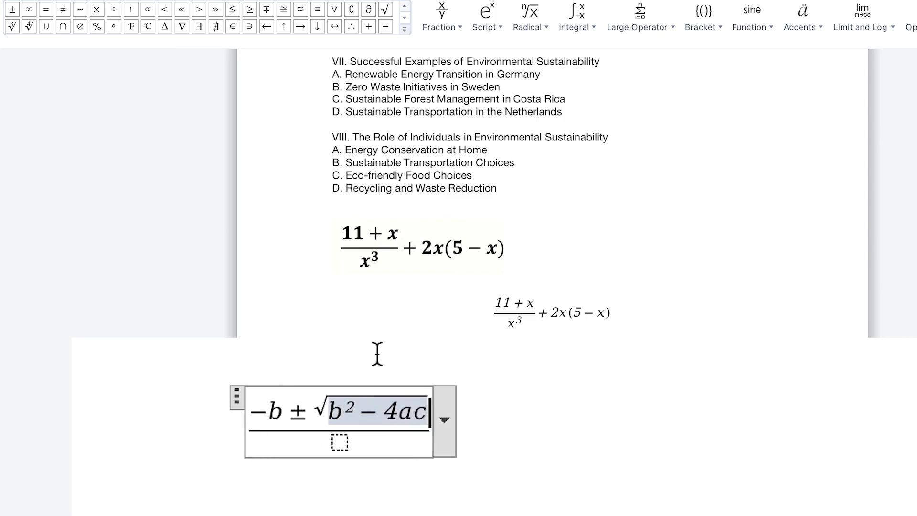
Step: Enter 2a as the denominator of the quadratic formula fraction and finish editing the equation
{"action": "left_click", "coordinate": [339, 443]}
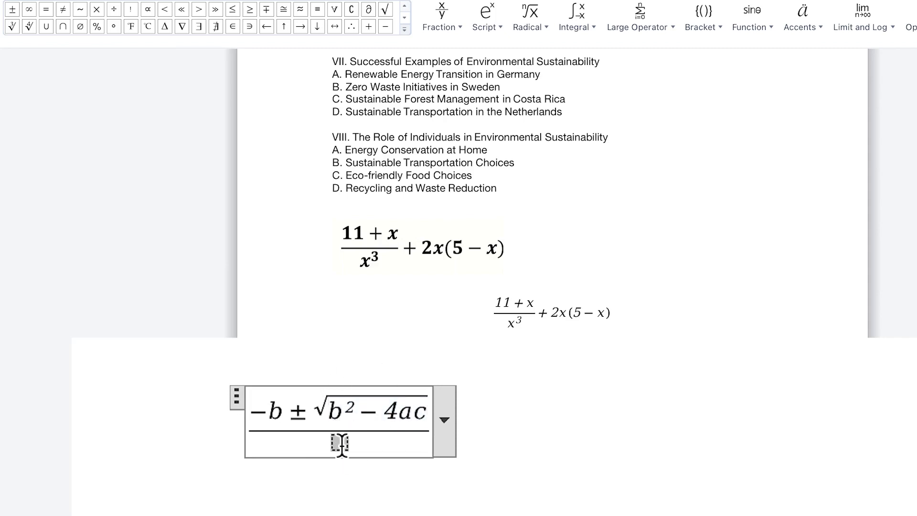
{"action": "type", "text": "2a"}
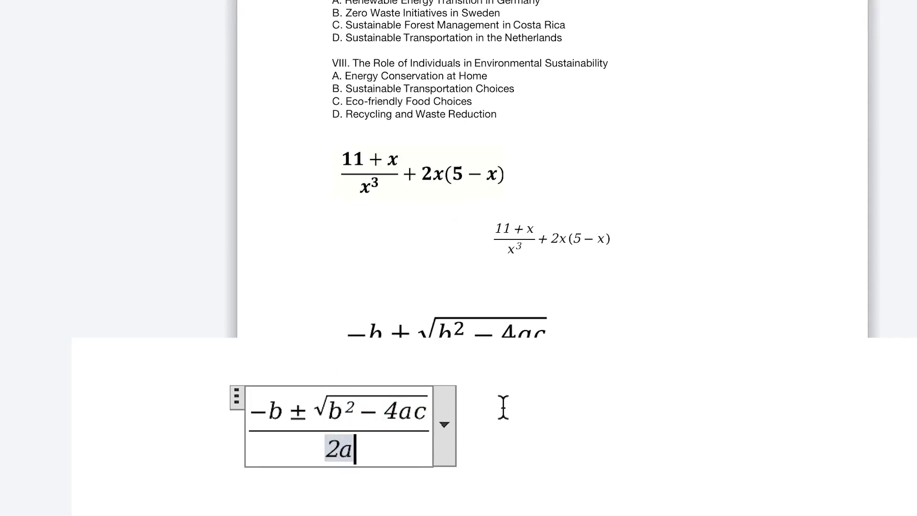
{"action": "left_click", "coordinate": [598, 436]}
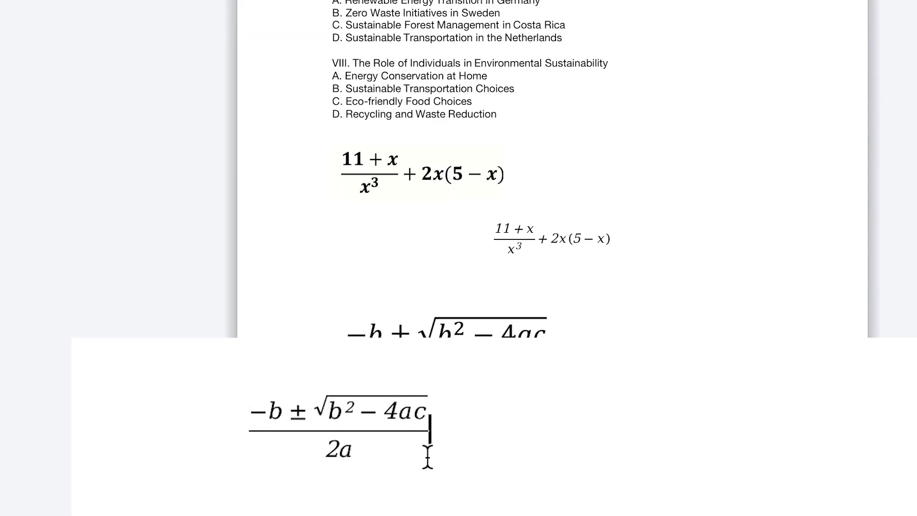
{"action": "scroll", "coordinate": [618, 440], "scroll_direction": "down", "scroll_amount": 5}
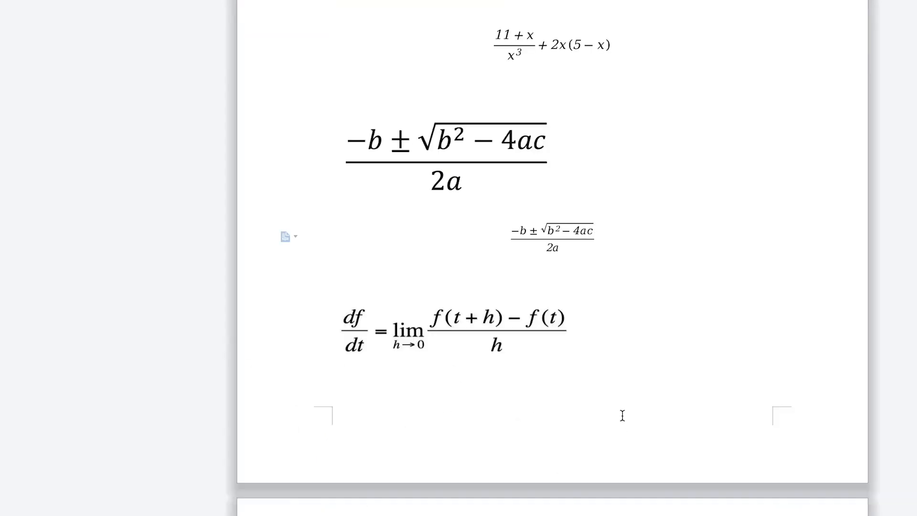
Step: Insert a new equation below the df/dt limit formula picture and start it with an empty stacked fraction
{"action": "left_click", "coordinate": [582, 335]}
{"action": "key", "text": "Return"}
{"action": "key", "text": "Return"}
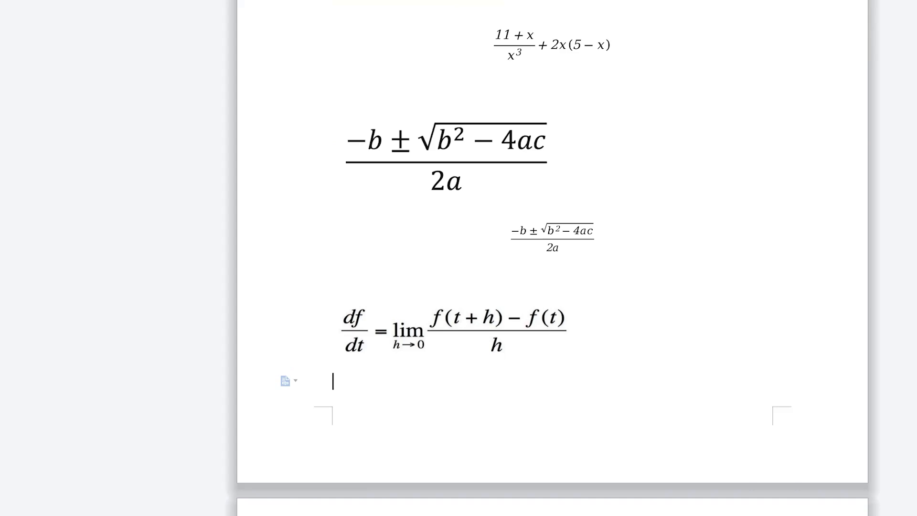
{"action": "left_click", "coordinate": [897, 22]}
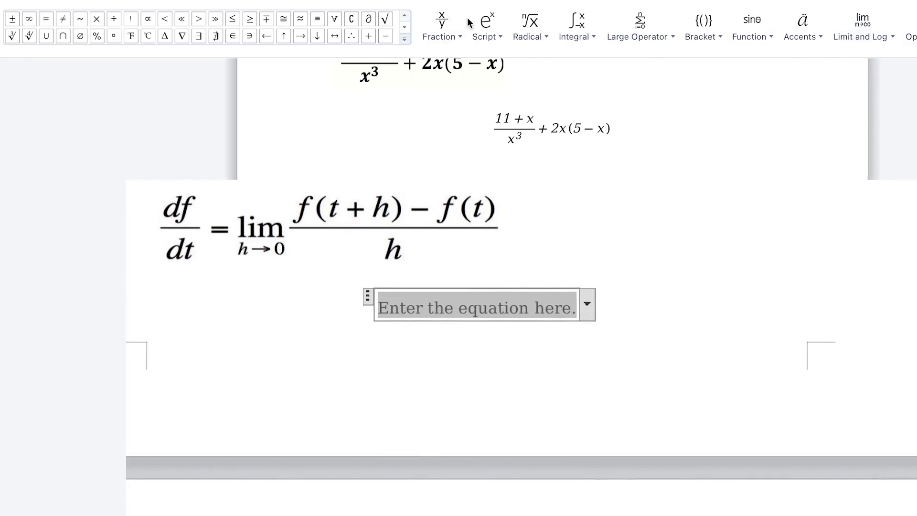
{"action": "left_click", "coordinate": [461, 37]}
{"action": "left_click", "coordinate": [454, 95]}
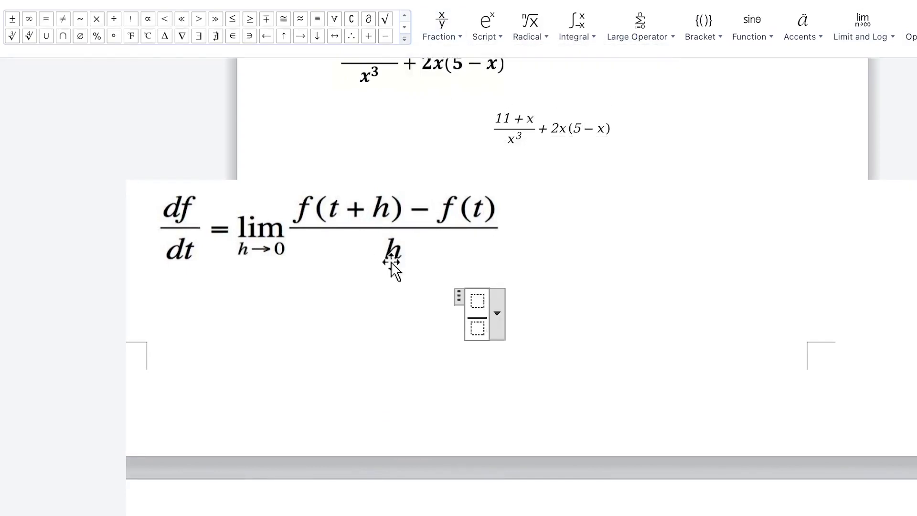
Step: Fill in the fraction with df as the numerator and dt as the denominator
{"action": "left_click", "coordinate": [476, 300]}
{"action": "type", "text": "s"}
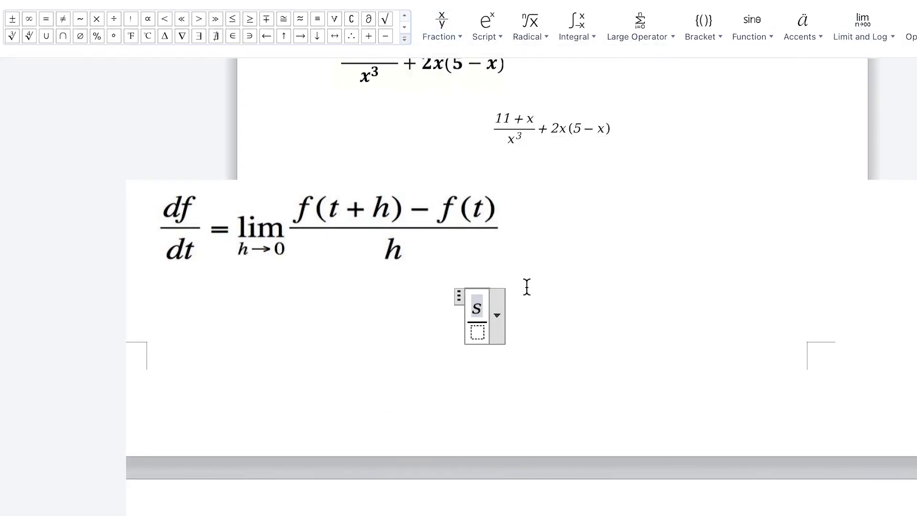
{"action": "key", "text": "BackSpace"}
{"action": "type", "text": "df"}
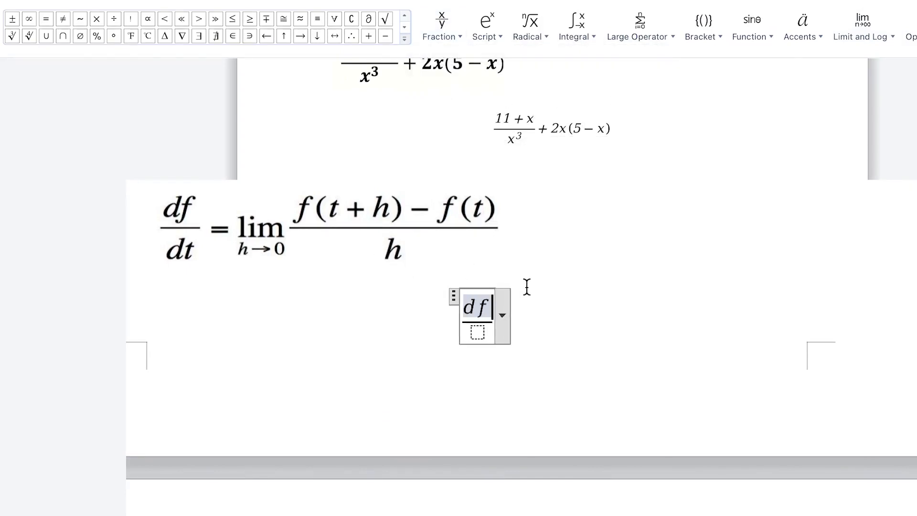
{"action": "key", "text": "Down"}
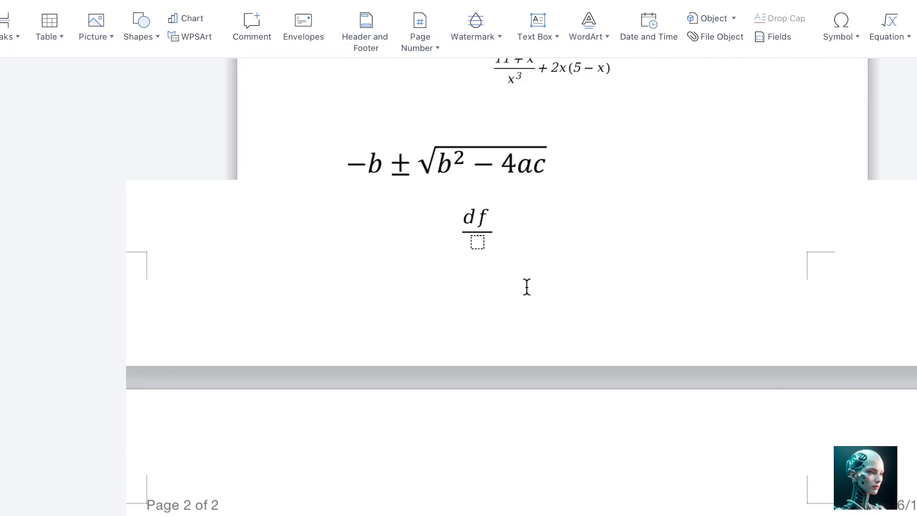
{"action": "left_click", "coordinate": [478, 243]}
{"action": "type", "text": "dt"}
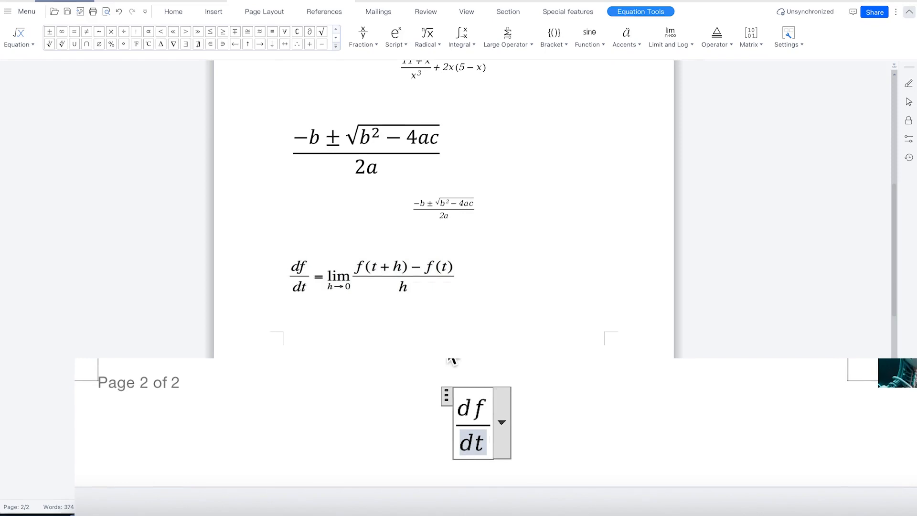
Step: Continue the equation after the fraction with an equals sign and a limit function whose lower part is h→0
{"action": "key", "text": "Up"}
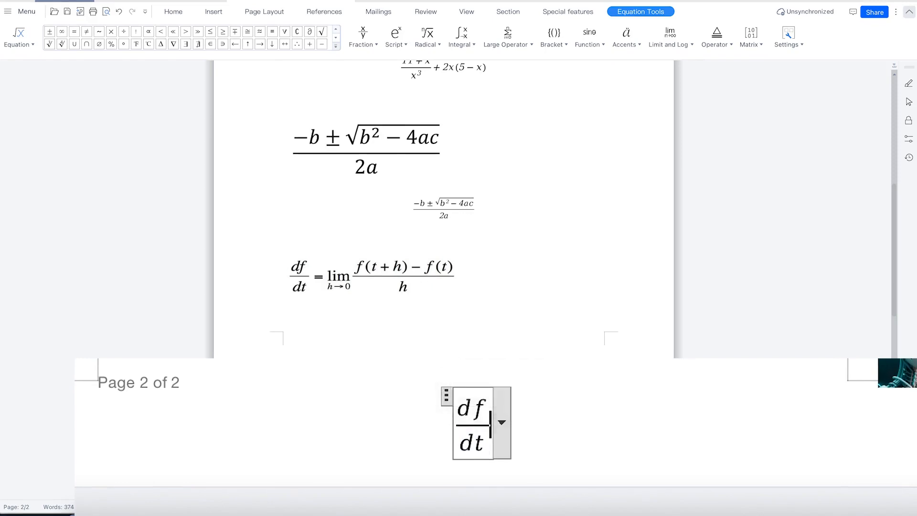
{"action": "type", "text": "="}
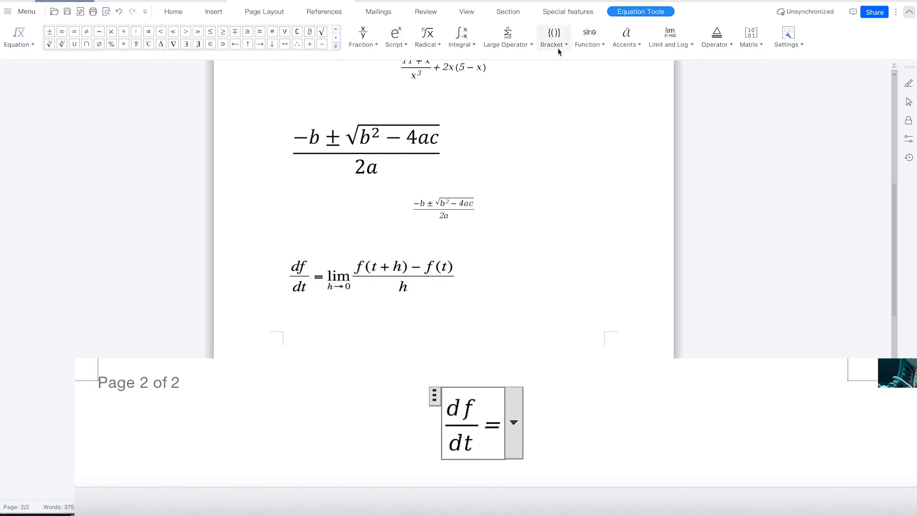
{"action": "left_click", "coordinate": [684, 47]}
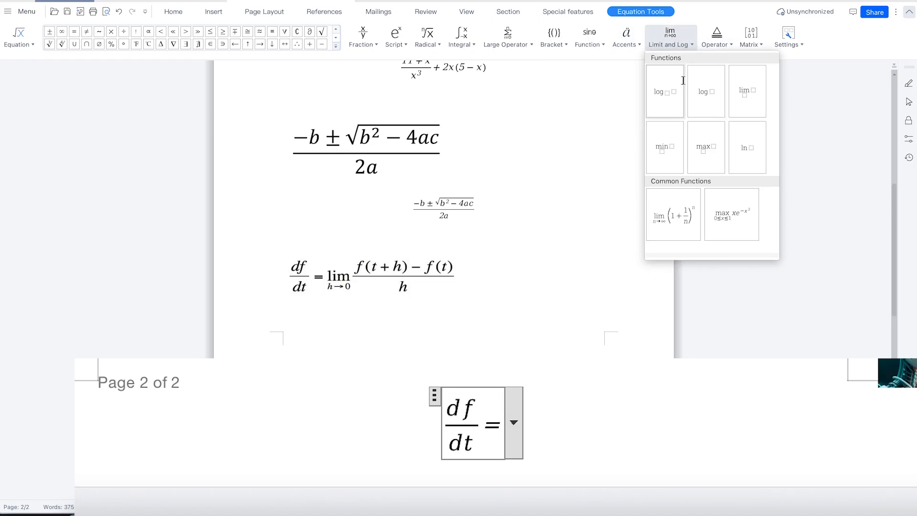
{"action": "left_click", "coordinate": [745, 96]}
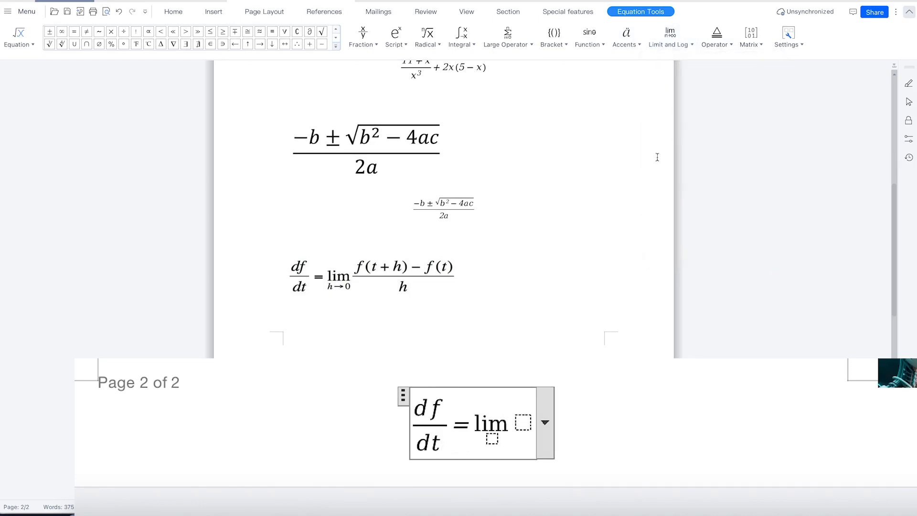
{"action": "left_click", "coordinate": [491, 438]}
{"action": "type", "text": "h"}
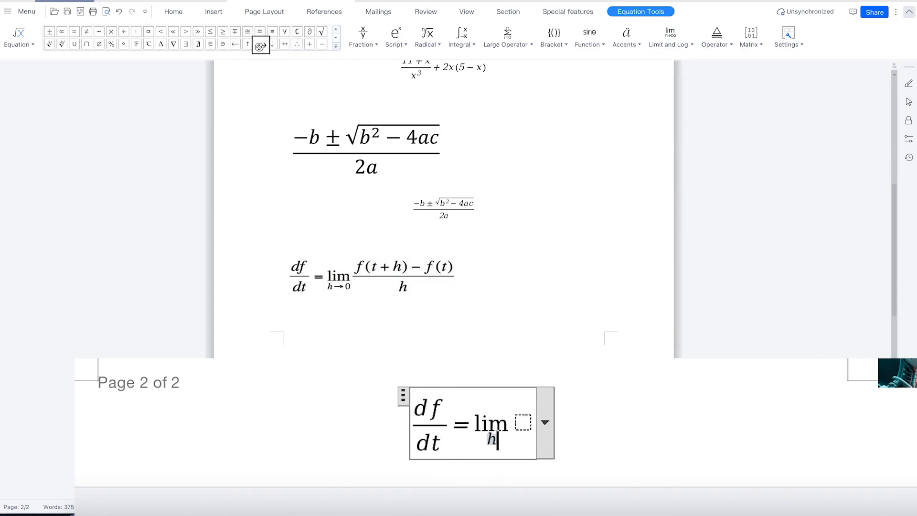
{"action": "left_click", "coordinate": [260, 45]}
{"action": "type", "text": "0"}
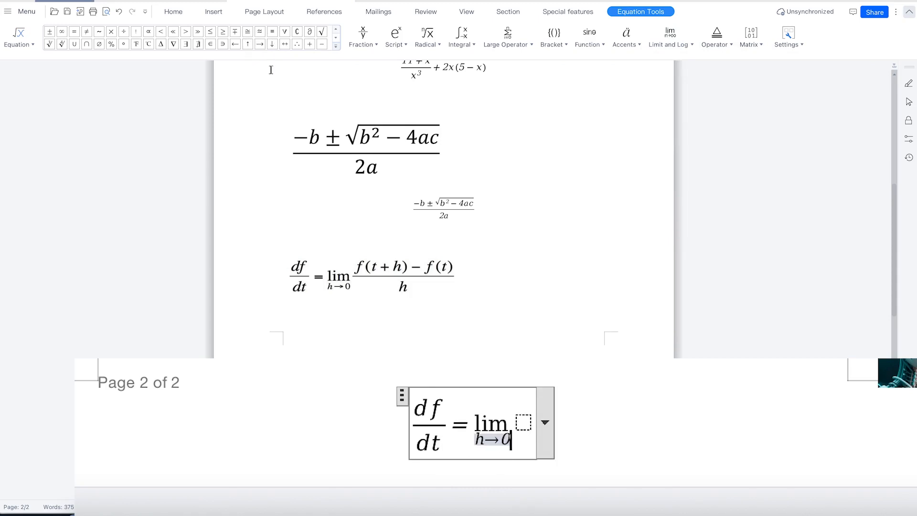
{"action": "key", "text": "Right"}
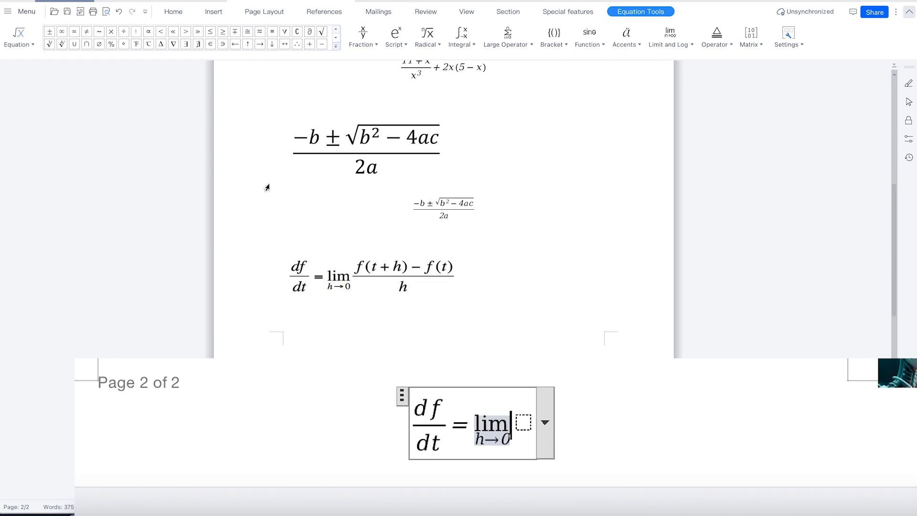
Step: Place a stacked fraction in the limit's empty argument and select its numerator for input
{"action": "left_click", "coordinate": [522, 422]}
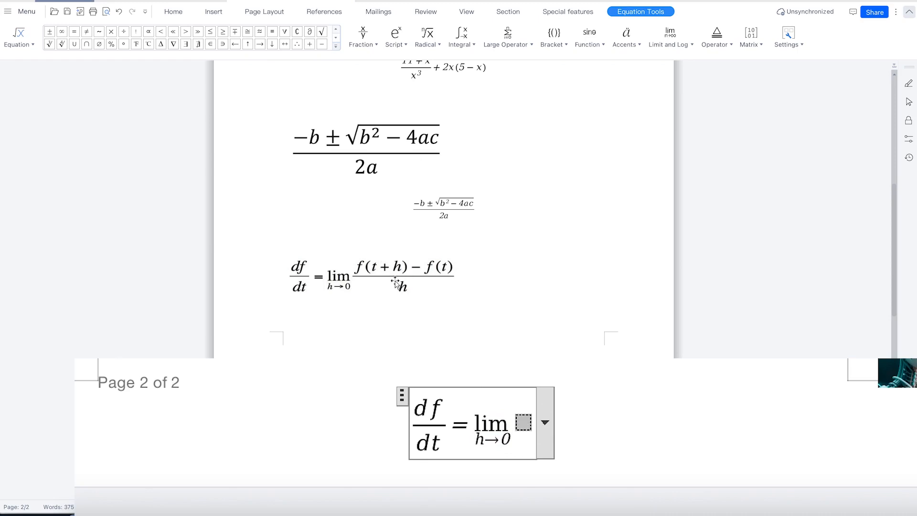
{"action": "left_click", "coordinate": [363, 36]}
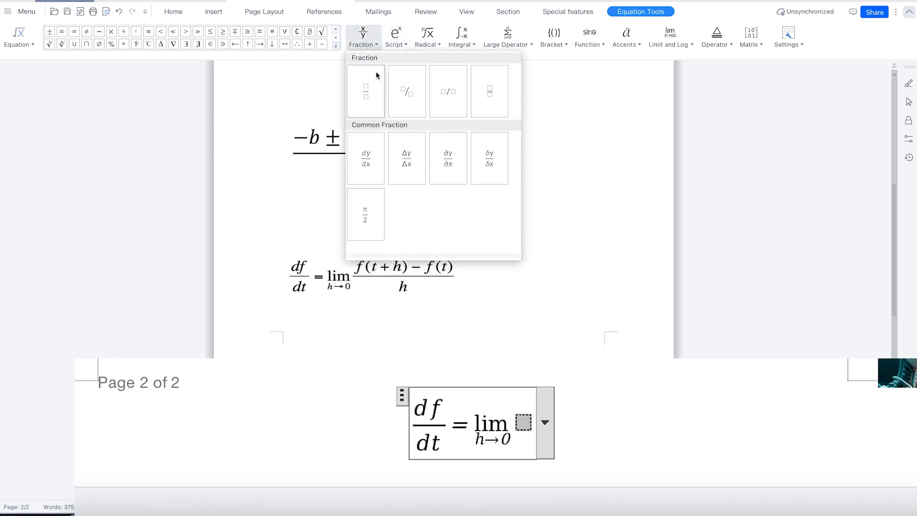
{"action": "left_click", "coordinate": [375, 90]}
{"action": "left_click", "coordinate": [523, 407]}
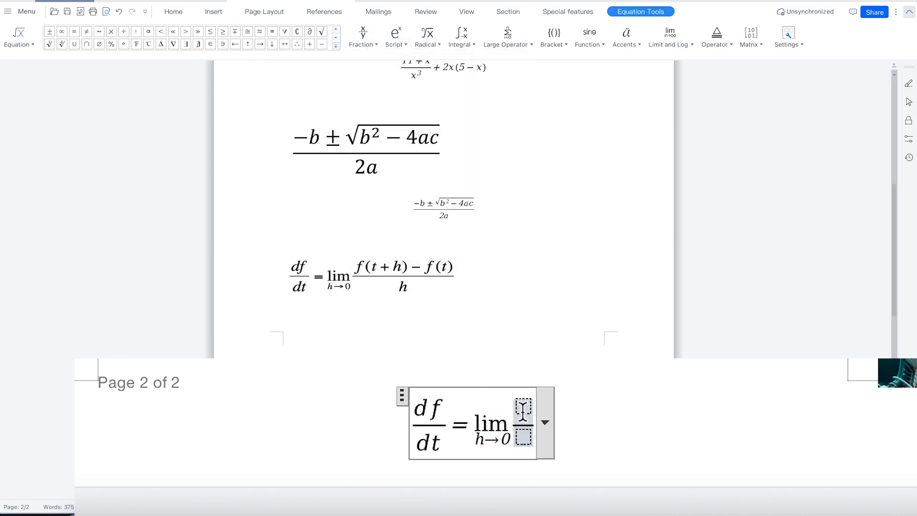
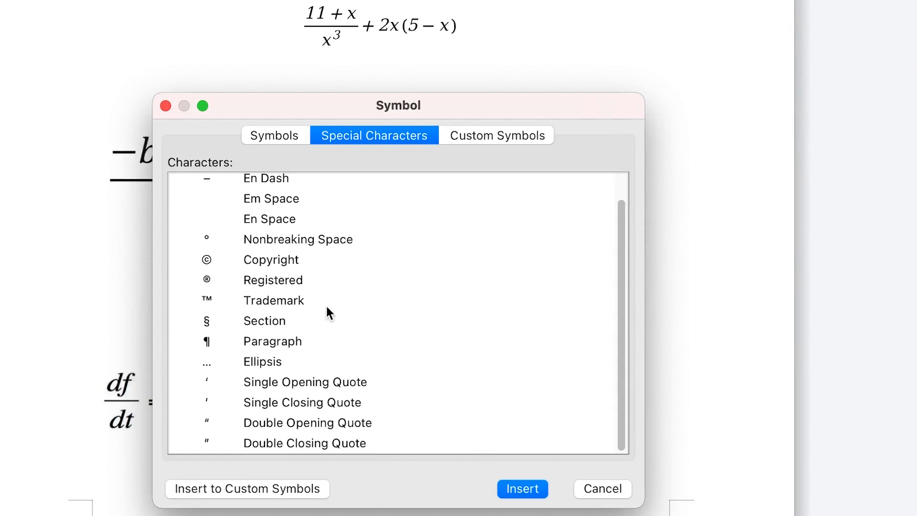
Step: Examine the custom symbols list and the Number Forms subset in the Symbol dialog, and close the dialog
{"action": "left_click", "coordinate": [500, 136]}
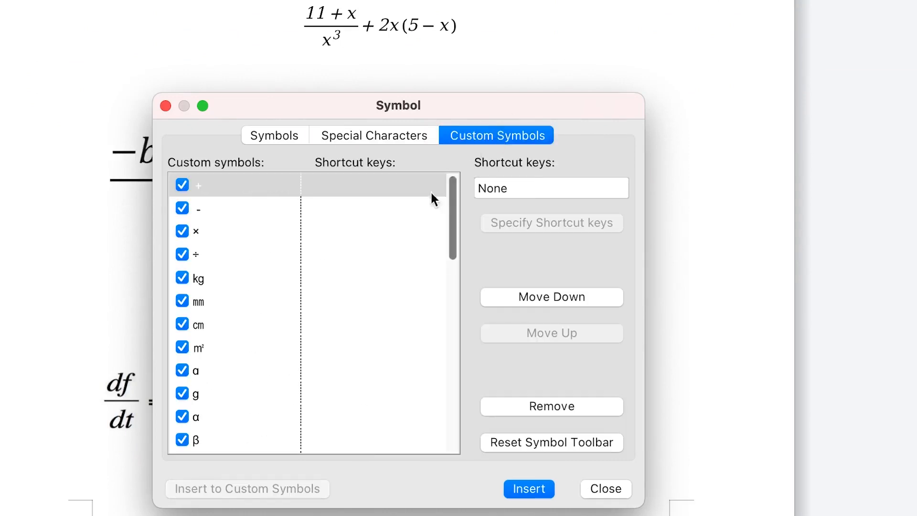
{"action": "scroll", "coordinate": [223, 287], "scroll_direction": "down", "scroll_amount": 10}
{"action": "scroll", "coordinate": [223, 292], "scroll_direction": "down", "scroll_amount": 5}
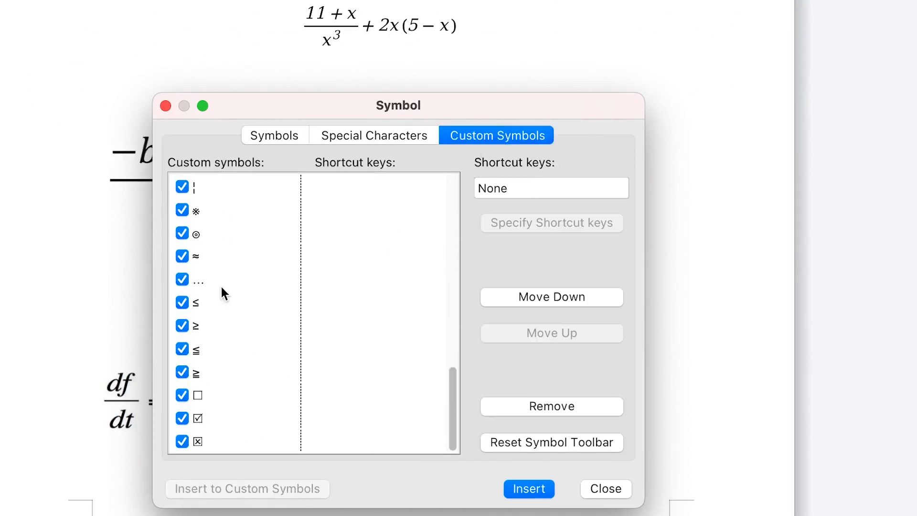
{"action": "left_click", "coordinate": [272, 137]}
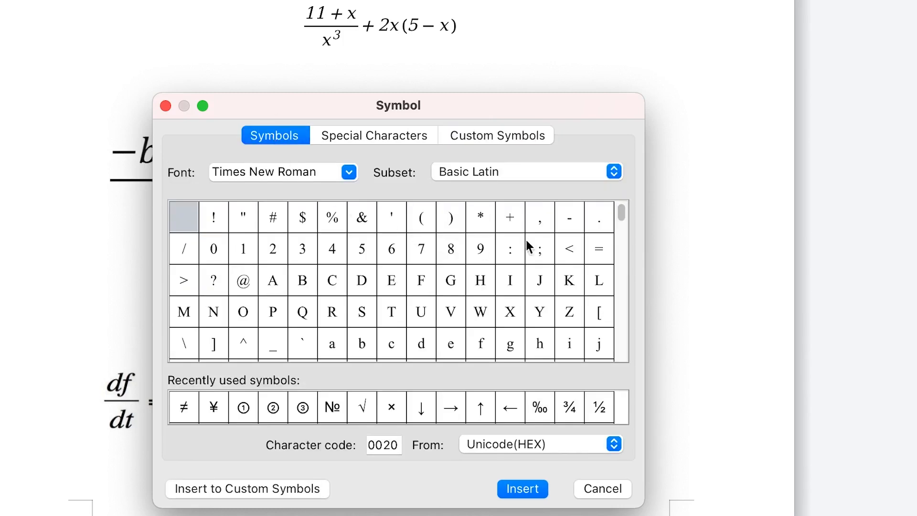
{"action": "left_click", "coordinate": [542, 167]}
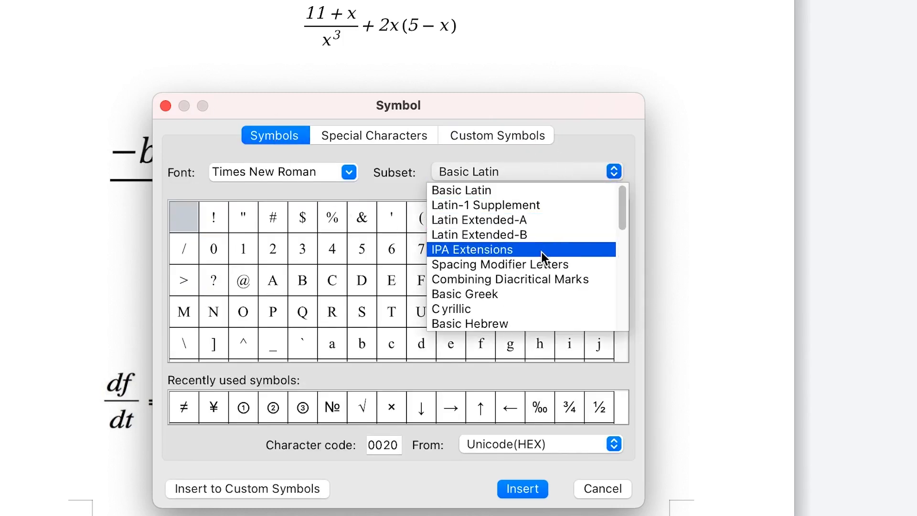
{"action": "scroll", "coordinate": [536, 320], "scroll_direction": "down", "scroll_amount": 3}
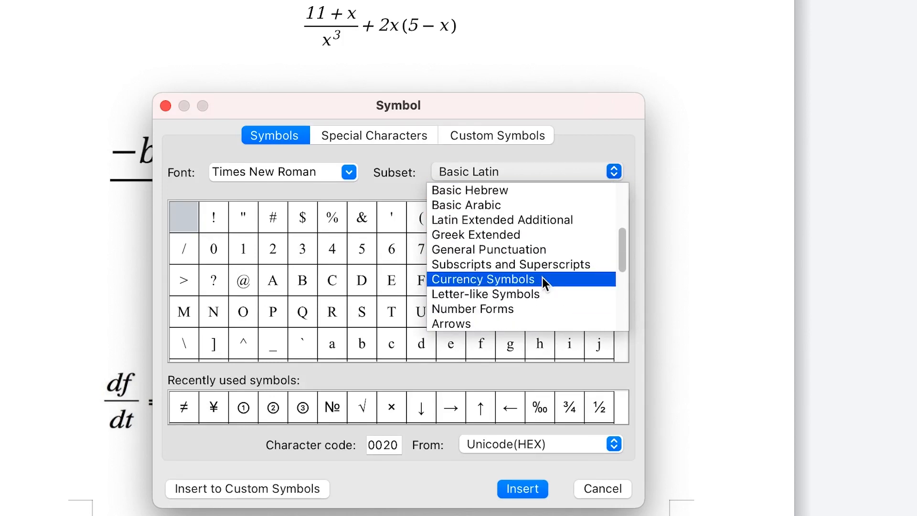
{"action": "left_click", "coordinate": [525, 309]}
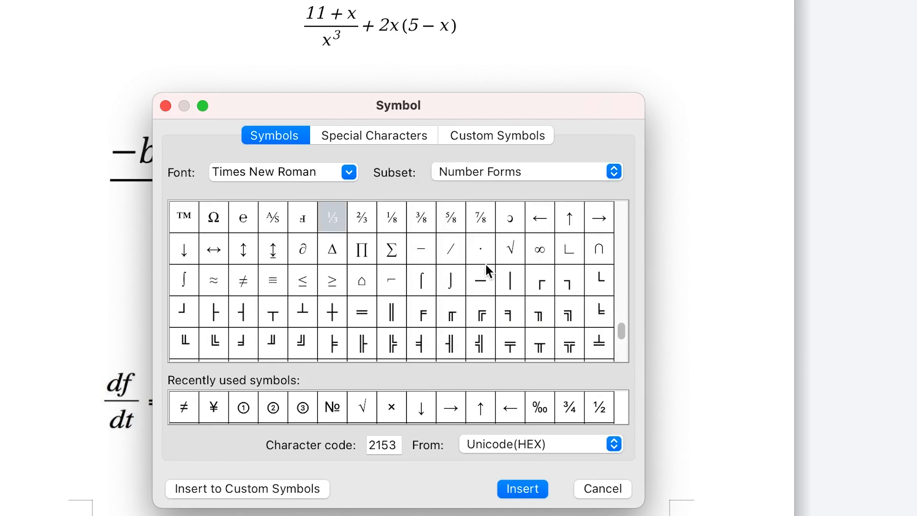
{"action": "left_click", "coordinate": [596, 492]}
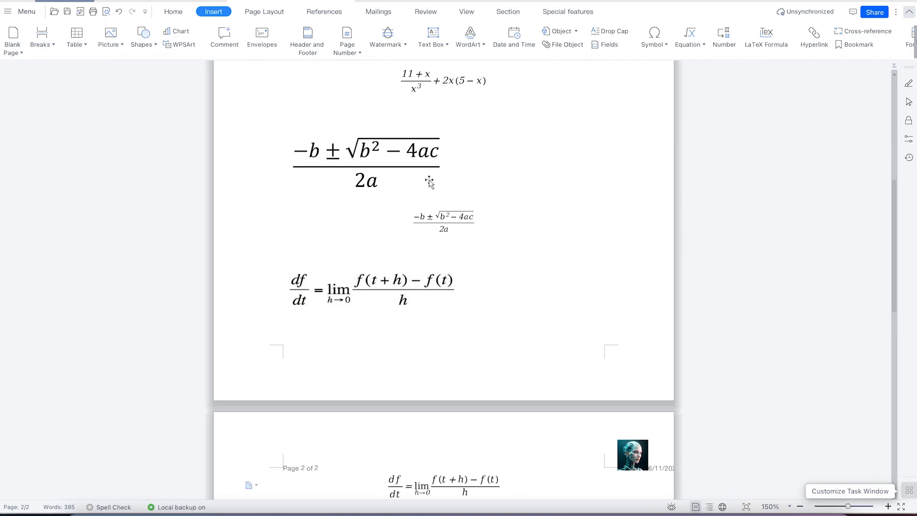
Step: Add fifteen blank lines after the list item "Lack of Global Cooperation" on the first page
{"action": "scroll", "coordinate": [497, 242], "scroll_direction": "up", "scroll_amount": 5}
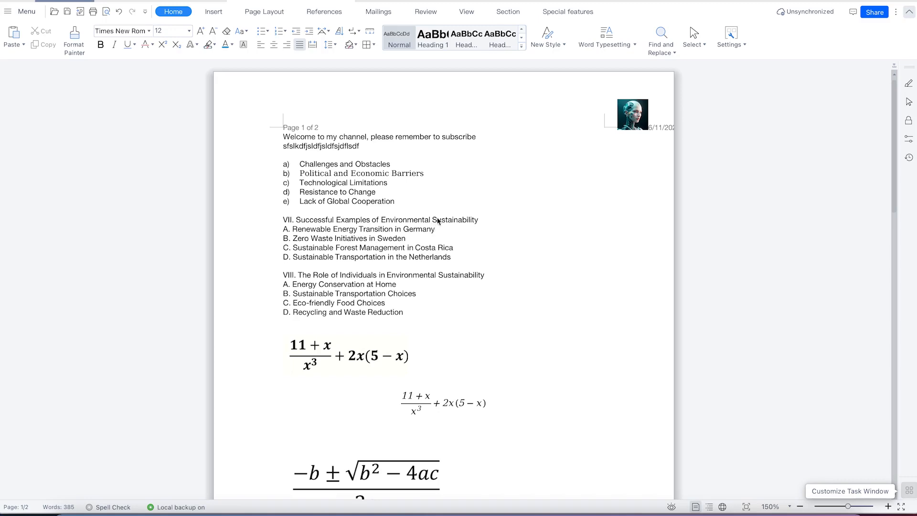
{"action": "scroll", "coordinate": [432, 222], "scroll_direction": "down", "scroll_amount": 1}
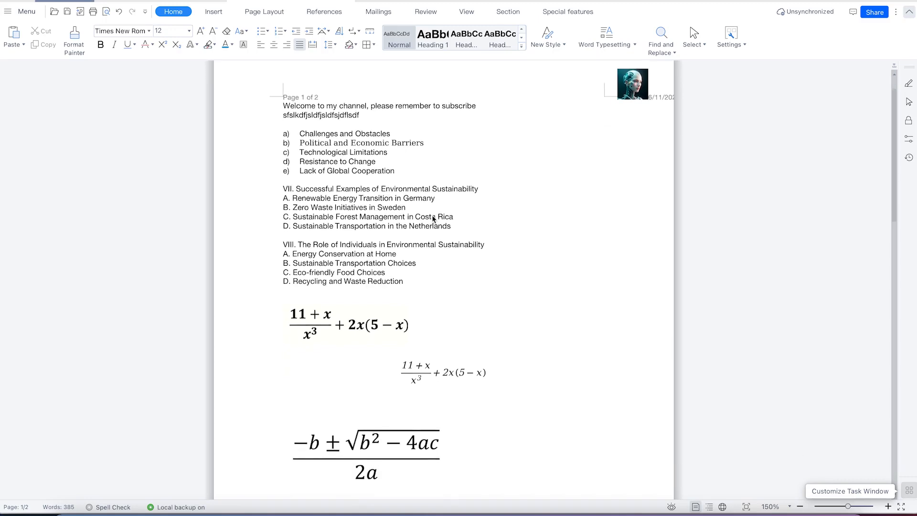
{"action": "scroll", "coordinate": [433, 222], "scroll_direction": "down", "scroll_amount": 1}
{"action": "scroll", "coordinate": [467, 170], "scroll_direction": "up", "scroll_amount": 2}
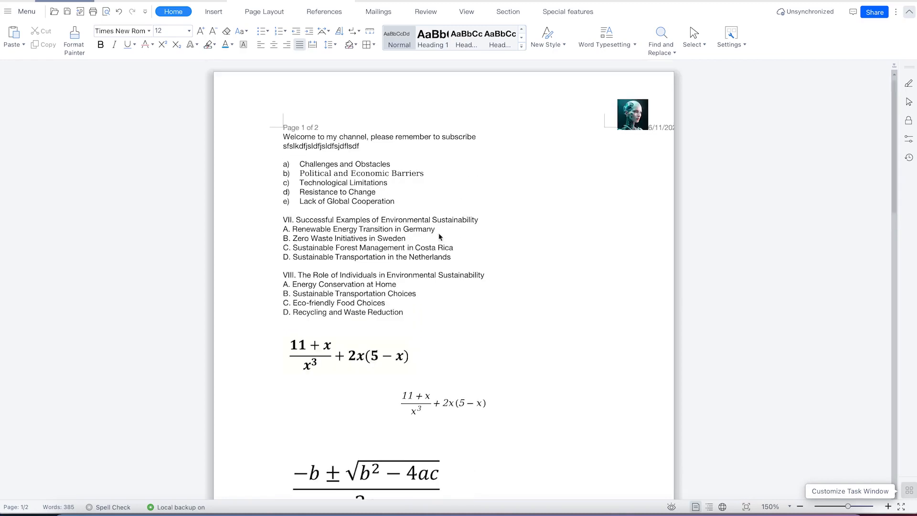
{"action": "left_click", "coordinate": [409, 200]}
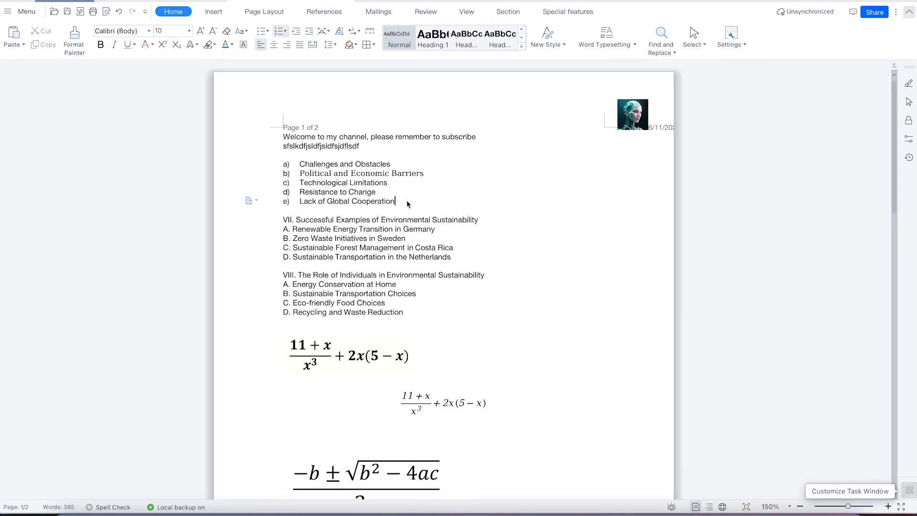
{"action": "key", "text": "Return"}
{"action": "key", "text": "Return"}
{"action": "key", "text": "Return"}
{"action": "key", "text": "Return"}
{"action": "key", "text": "Return"}
{"action": "key", "text": "Return"}
{"action": "key", "text": "Return"}
{"action": "key", "text": "Return"}
{"action": "key", "text": "Return"}
{"action": "key", "text": "Return"}
{"action": "key", "text": "Return"}
{"action": "key", "text": "Return"}
{"action": "key", "text": "Return"}
{"action": "key", "text": "Return"}
{"action": "key", "text": "Return"}
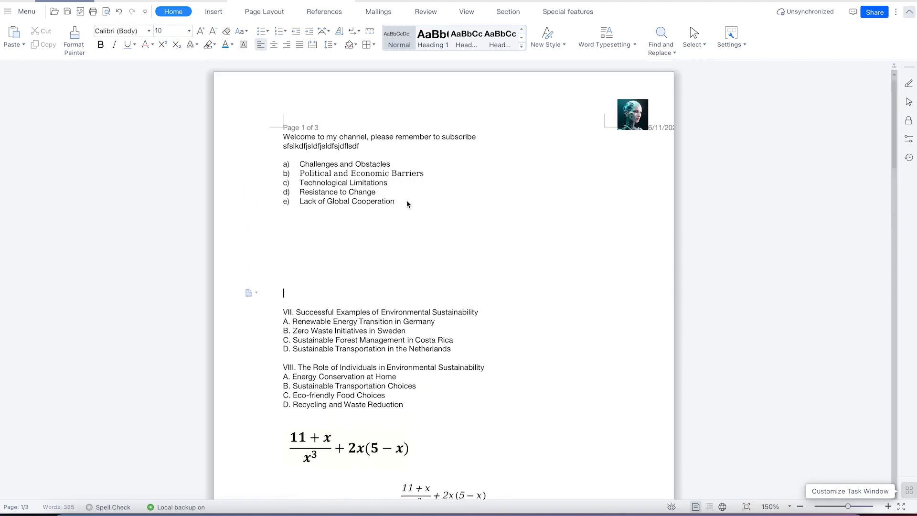
Step: Insert a table of four columns and three rows in the blank space below the lettered list, and add one more row at its bottom
{"action": "left_click", "coordinate": [288, 230]}
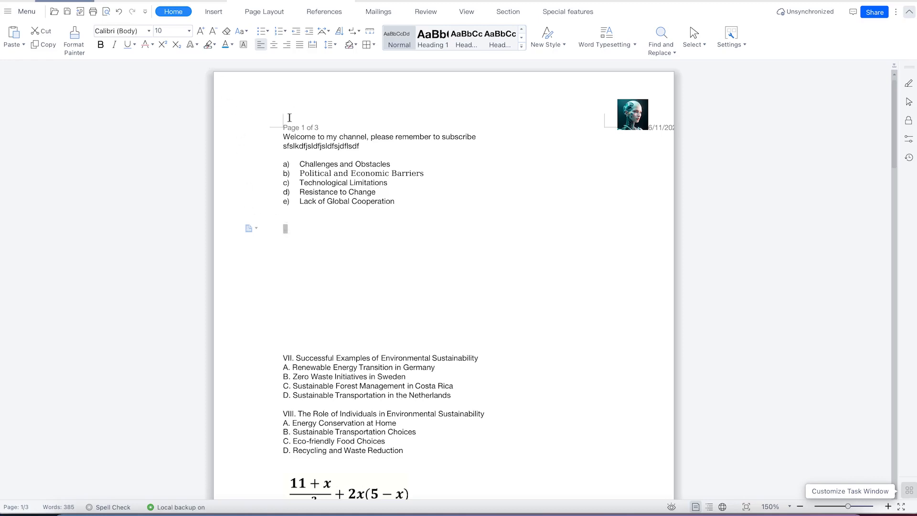
{"action": "left_click", "coordinate": [213, 12]}
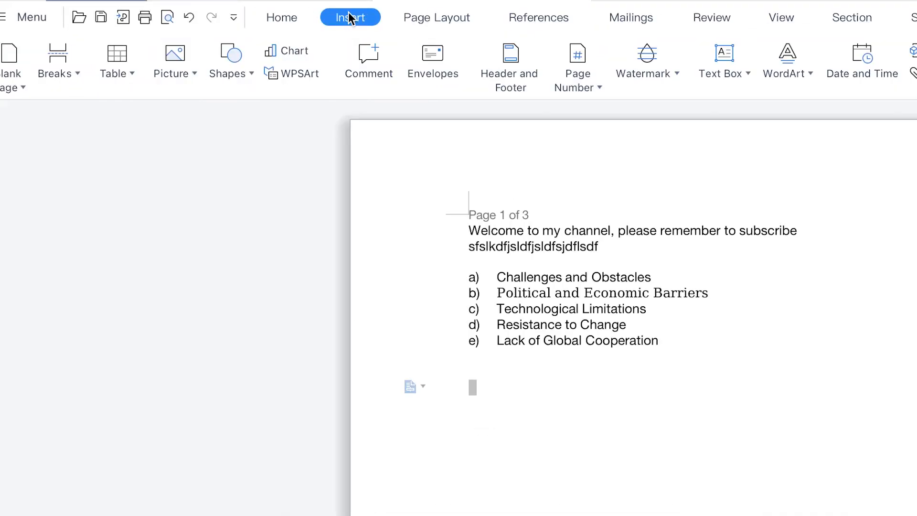
{"action": "left_click", "coordinate": [132, 75]}
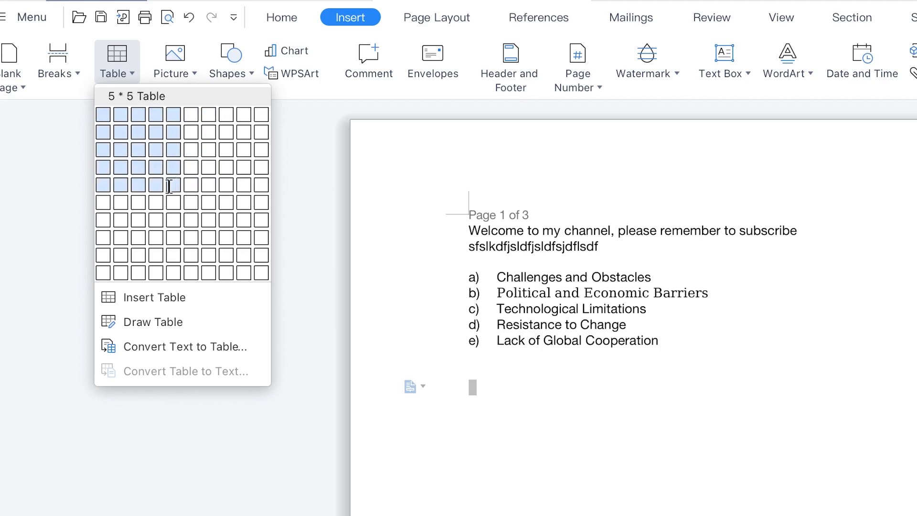
{"action": "left_click", "coordinate": [153, 141]}
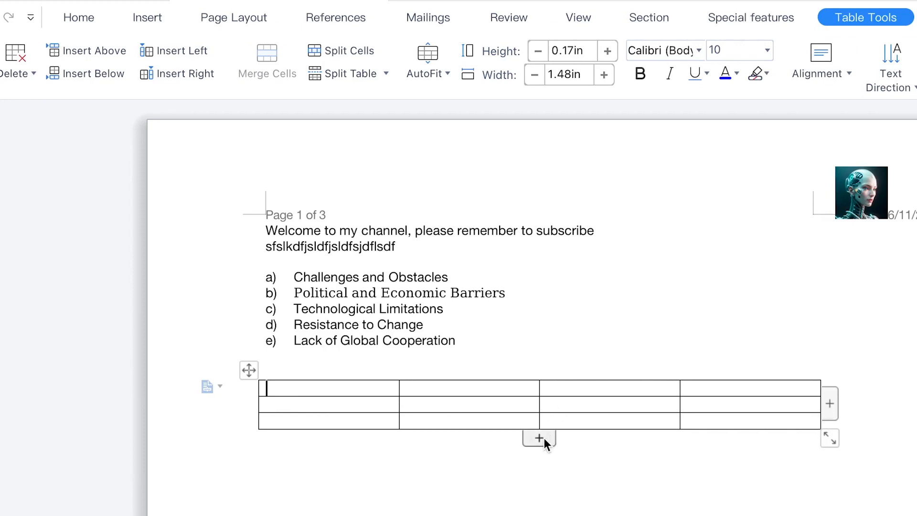
{"action": "left_click", "coordinate": [544, 437]}
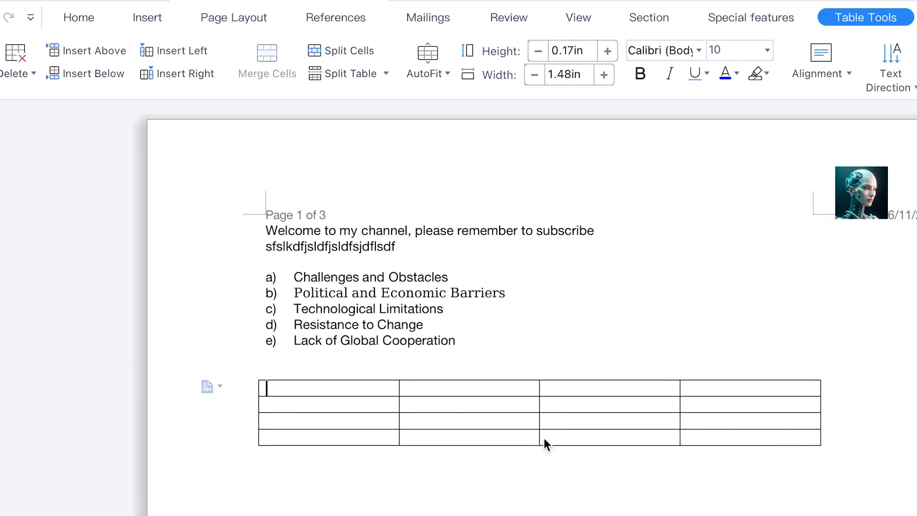
Step: Add three more rows at the bottom of the table and two more columns at its right edge
{"action": "left_click", "coordinate": [540, 455]}
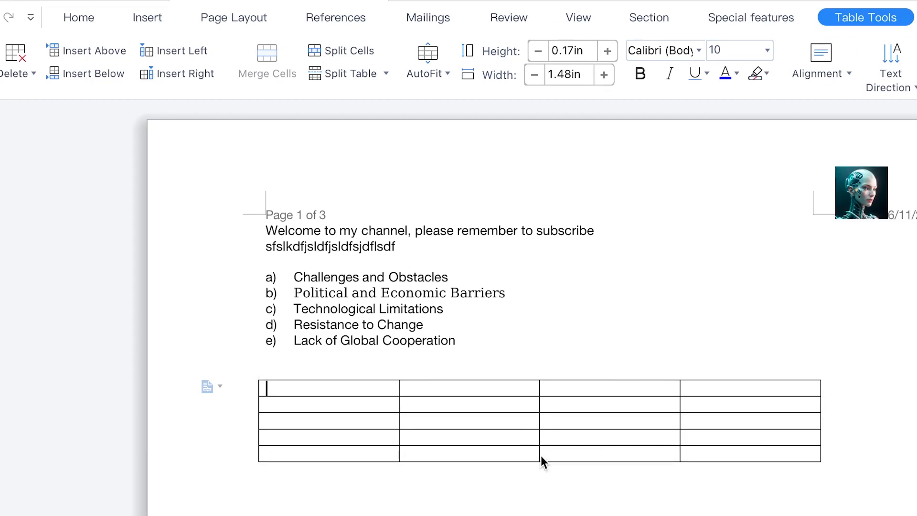
{"action": "left_click", "coordinate": [541, 469]}
{"action": "left_click", "coordinate": [543, 485]}
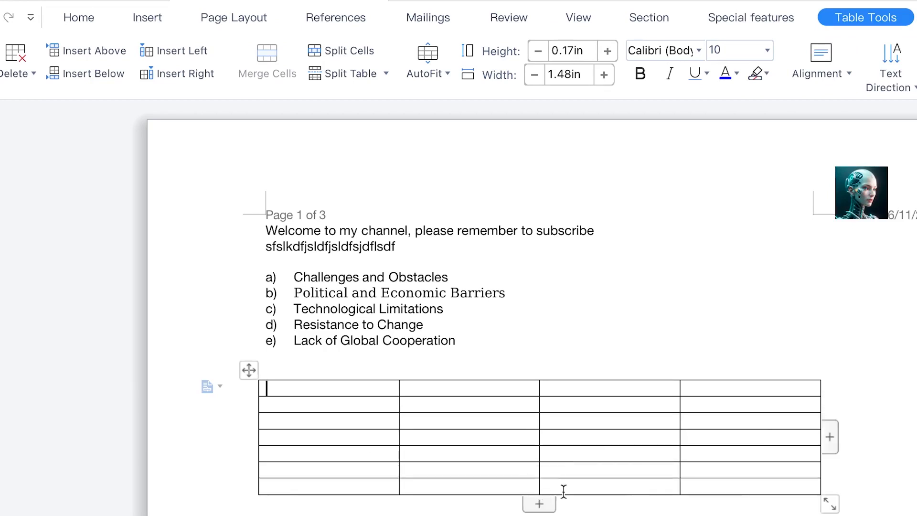
{"action": "left_click", "coordinate": [829, 440]}
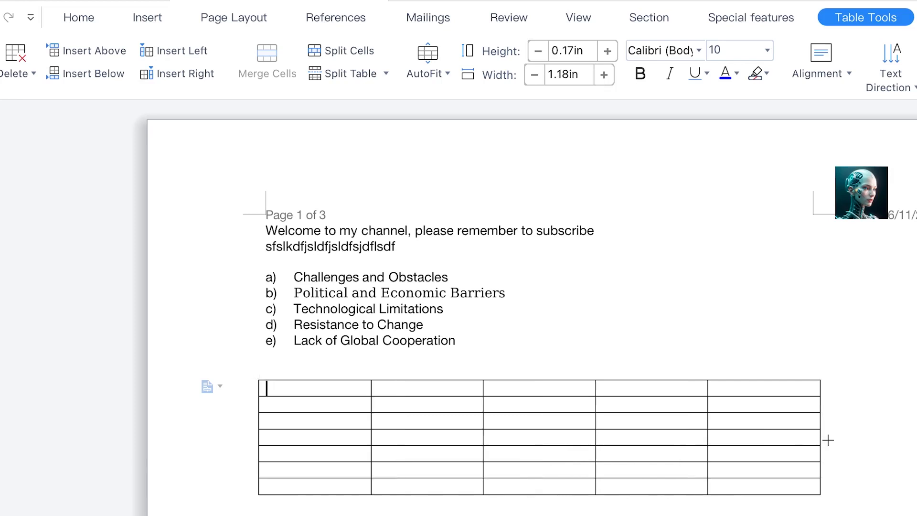
{"action": "mouse_move", "coordinate": [828, 449]}
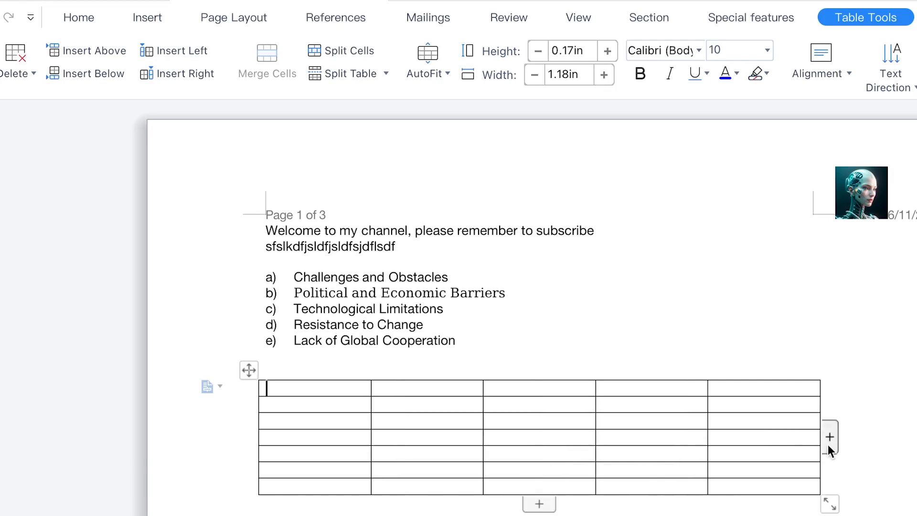
{"action": "left_click", "coordinate": [827, 444]}
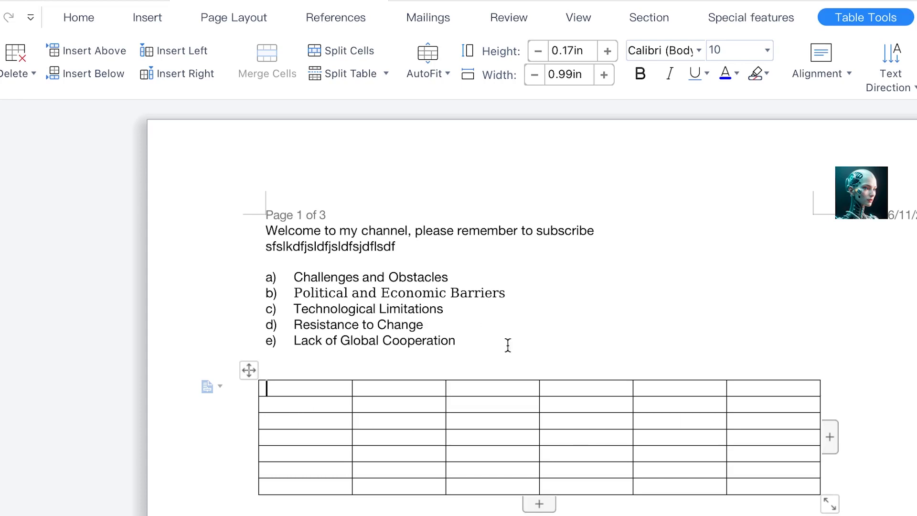
Step: Delete the third column of the table
{"action": "left_click", "coordinate": [491, 377]}
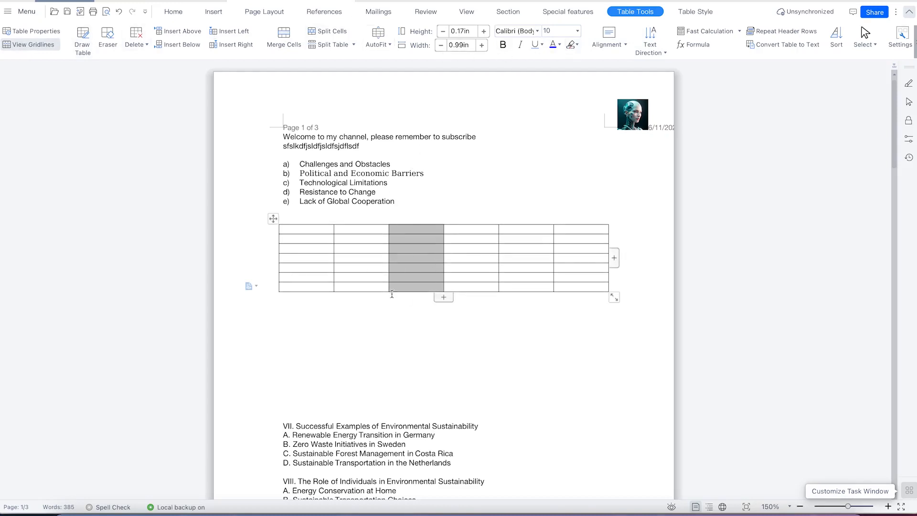
{"action": "left_click", "coordinate": [135, 39]}
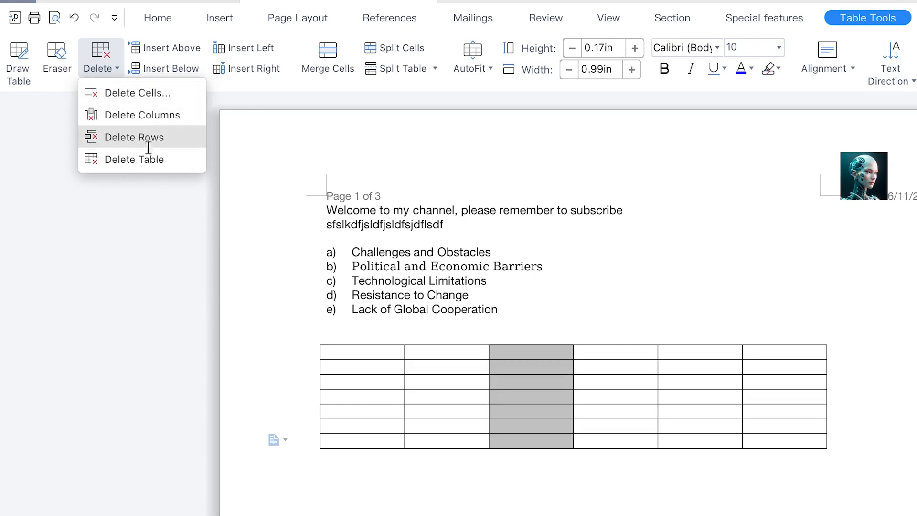
{"action": "left_click", "coordinate": [128, 115]}
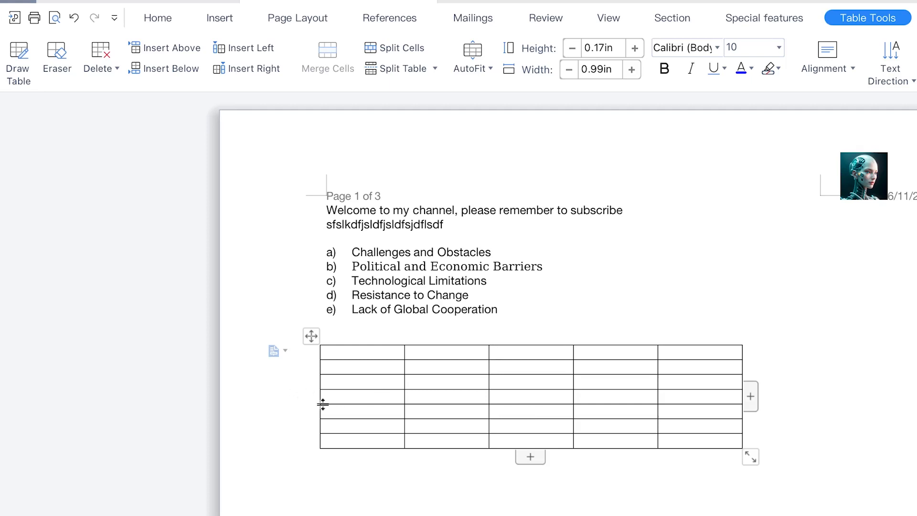
Step: Delete the third and fourth rows of the table
{"action": "left_click_drag", "start_coordinate": [326, 399], "coordinate": [713, 376]}
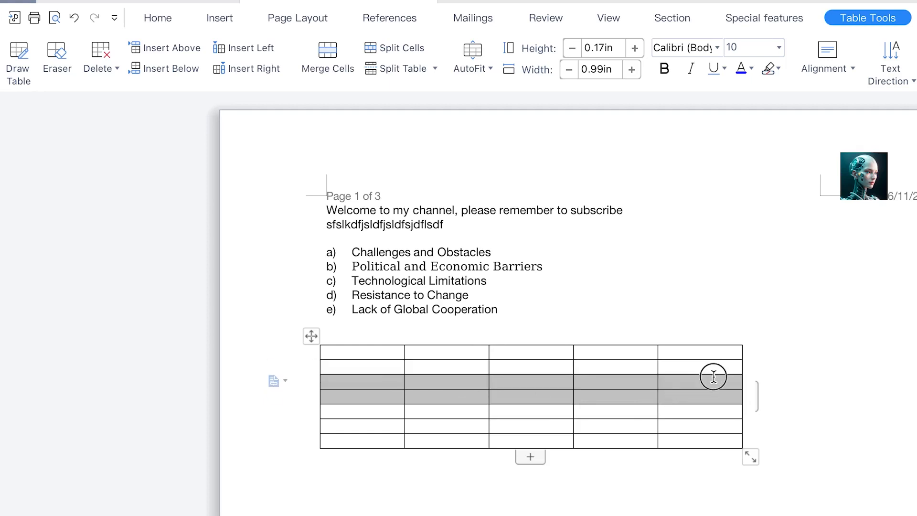
{"action": "left_click", "coordinate": [114, 71]}
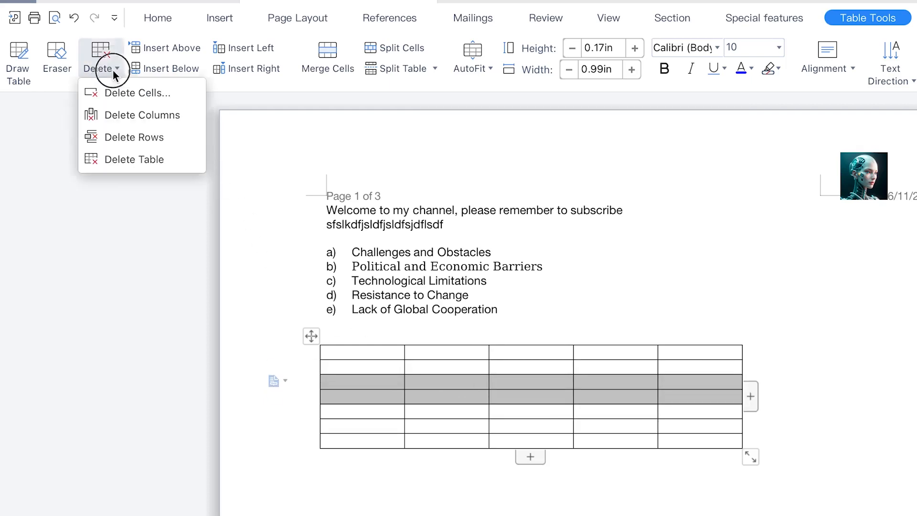
{"action": "left_click", "coordinate": [128, 135]}
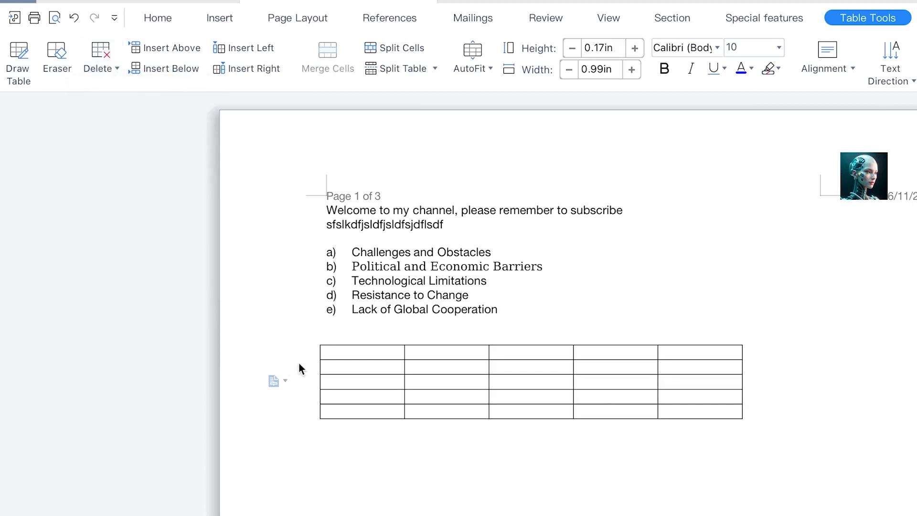
{"action": "mouse_move", "coordinate": [318, 373]}
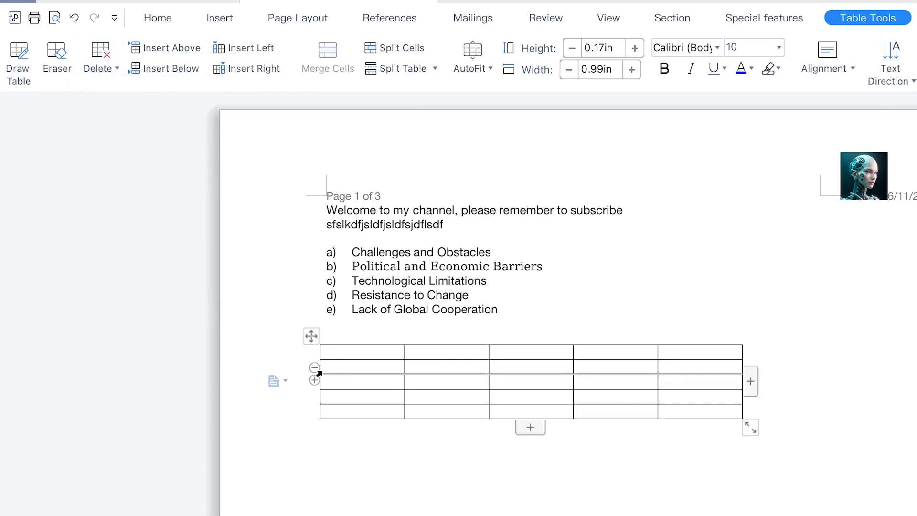
{"action": "left_click", "coordinate": [316, 368]}
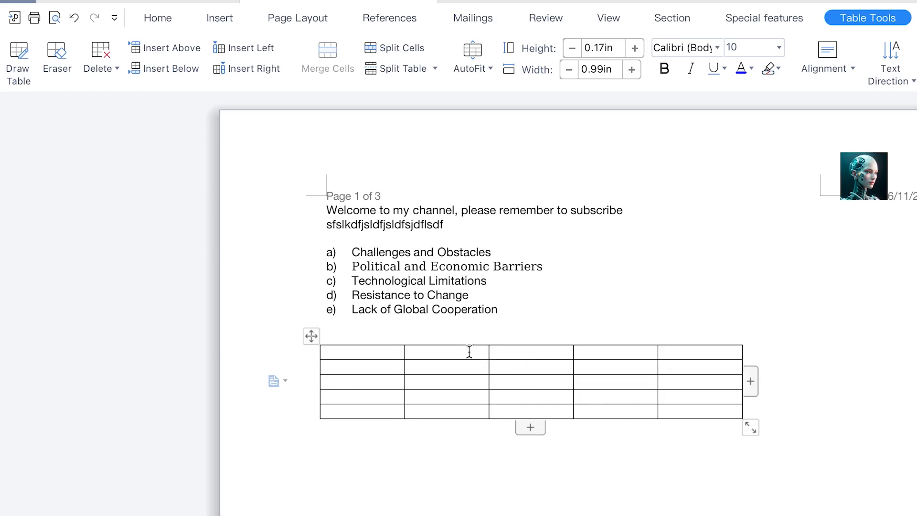
Step: Fill the header row with Numbers, Function, Equations, Time and Total, and enter 1, 2, 3 and 5 down the Numbers column
{"action": "left_click", "coordinate": [369, 352]}
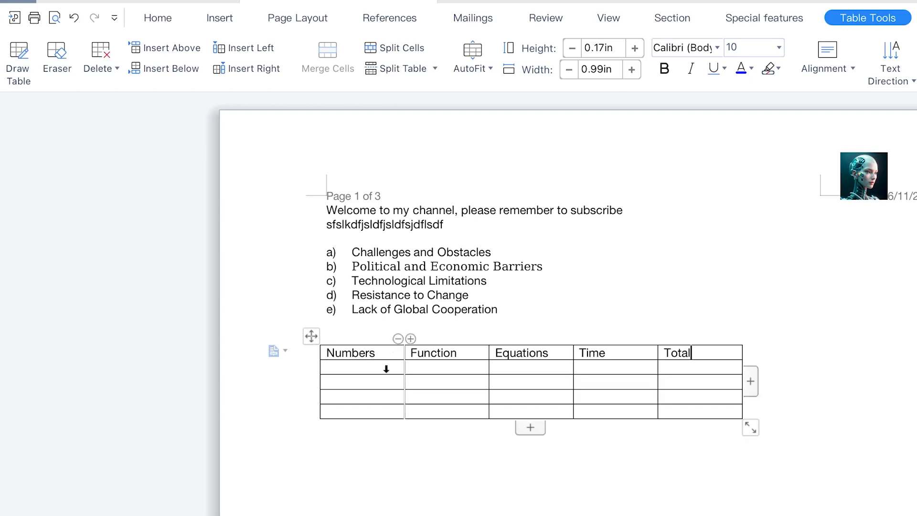
{"action": "left_click", "coordinate": [416, 454]}
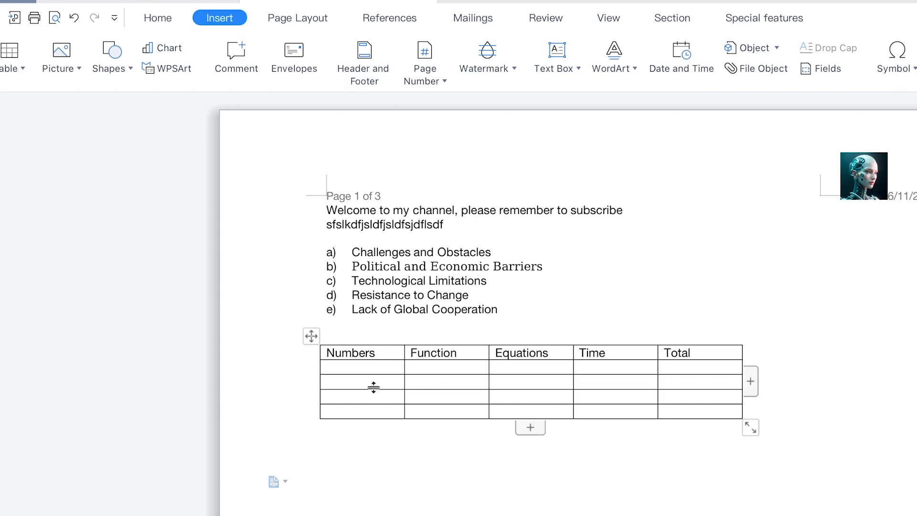
{"action": "left_click", "coordinate": [374, 368]}
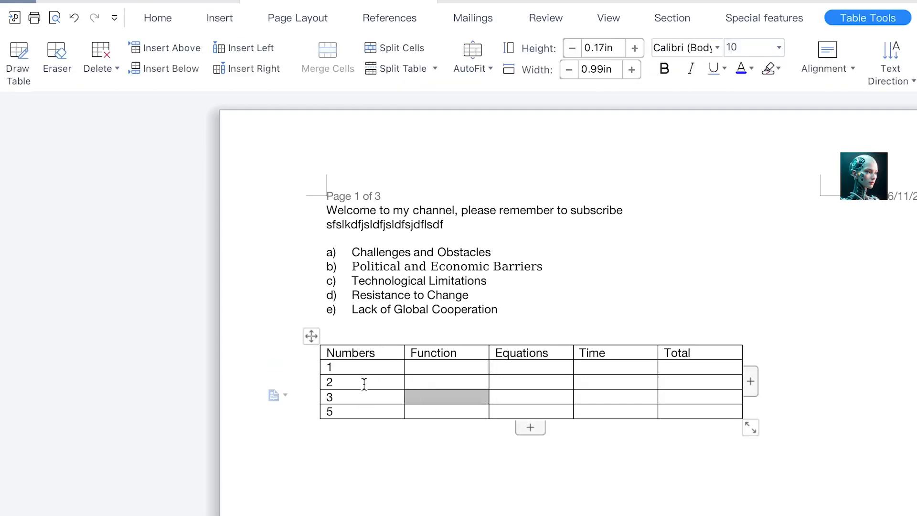
{"action": "left_click", "coordinate": [626, 338]}
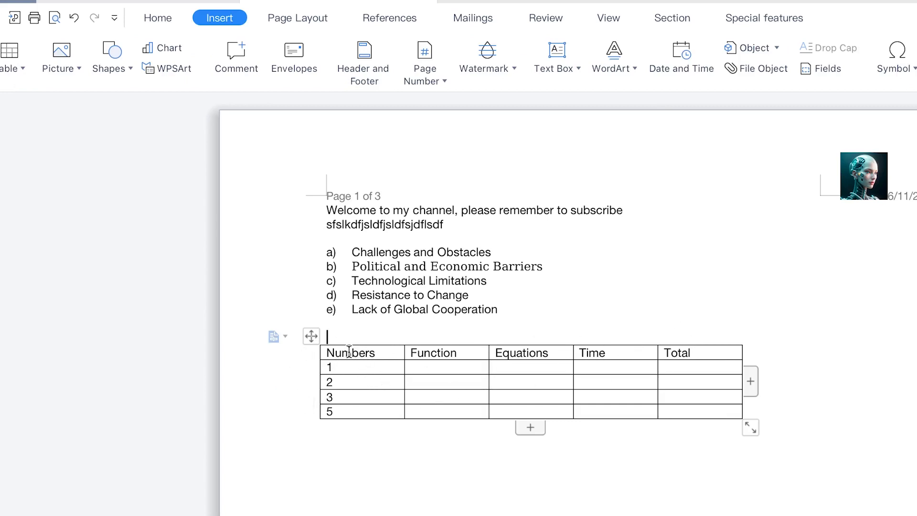
Step: Make the table's header row text bold, from Numbers to Total
{"action": "left_click_drag", "start_coordinate": [344, 354], "coordinate": [689, 351]}
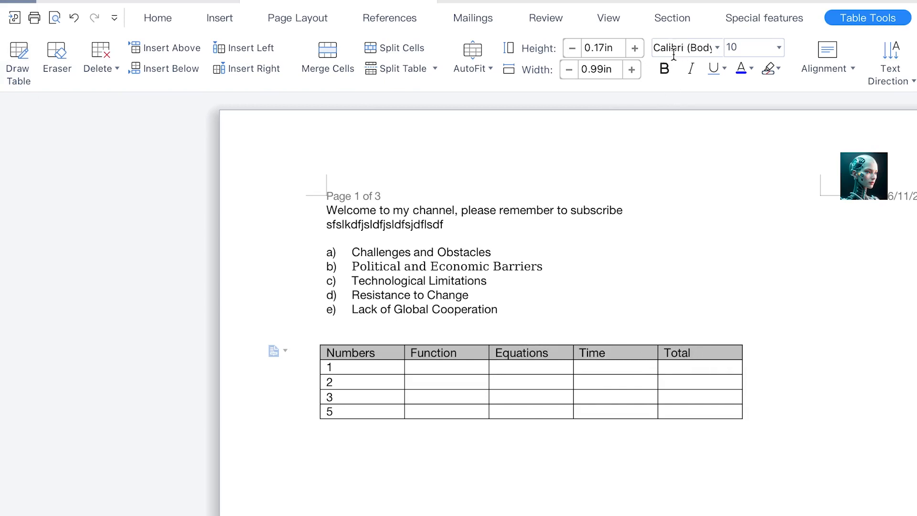
{"action": "left_click", "coordinate": [664, 68]}
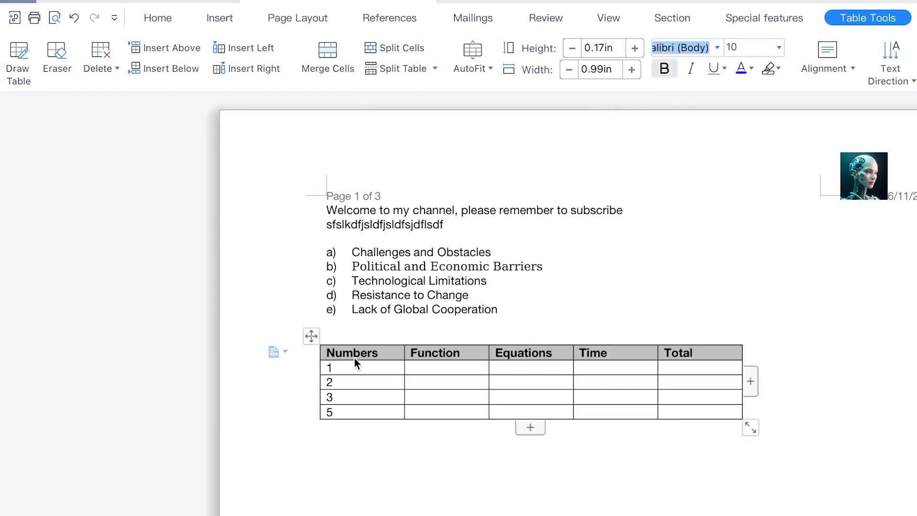
{"action": "left_click", "coordinate": [341, 368]}
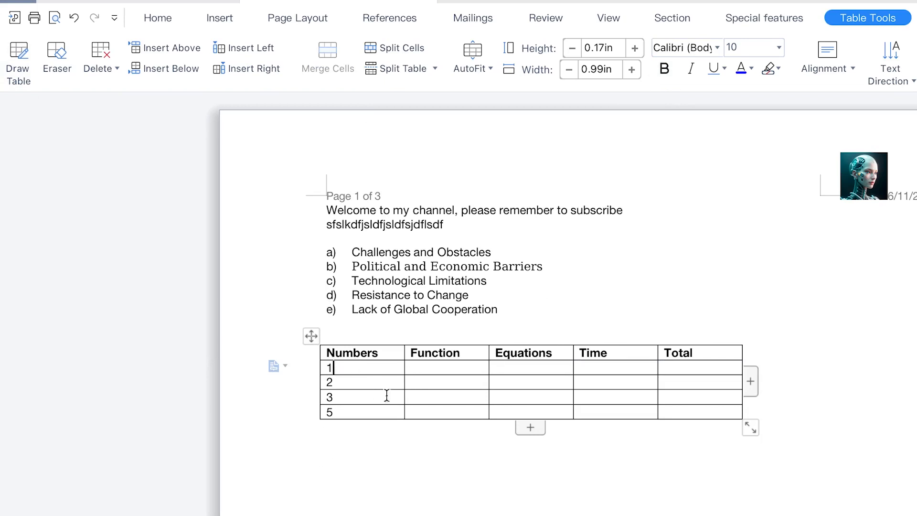
Step: Try AutoFit to Content on the whole table and undo it
{"action": "left_click", "coordinate": [310, 336]}
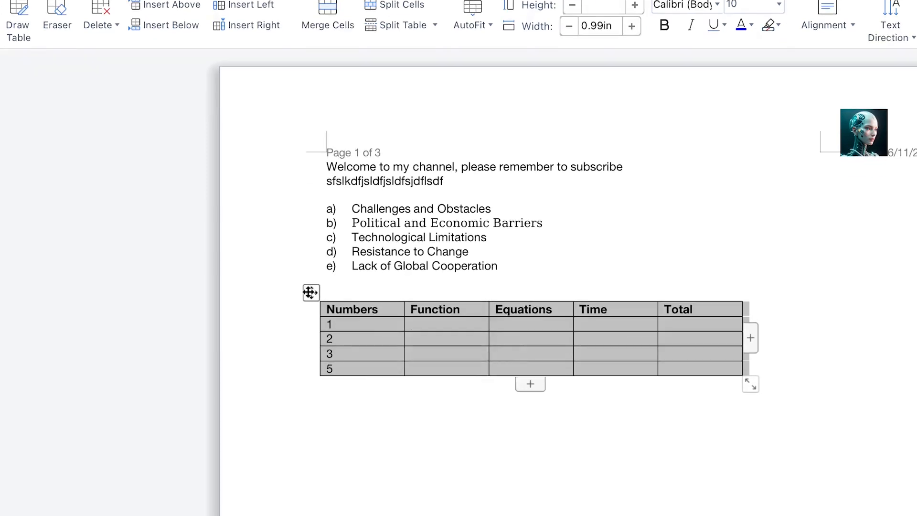
{"action": "right_click", "coordinate": [310, 293]}
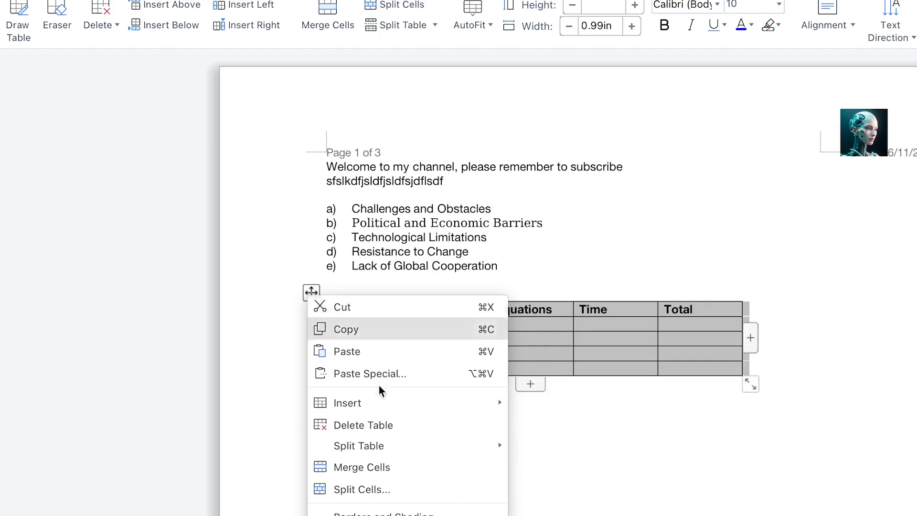
{"action": "mouse_move", "coordinate": [391, 381]}
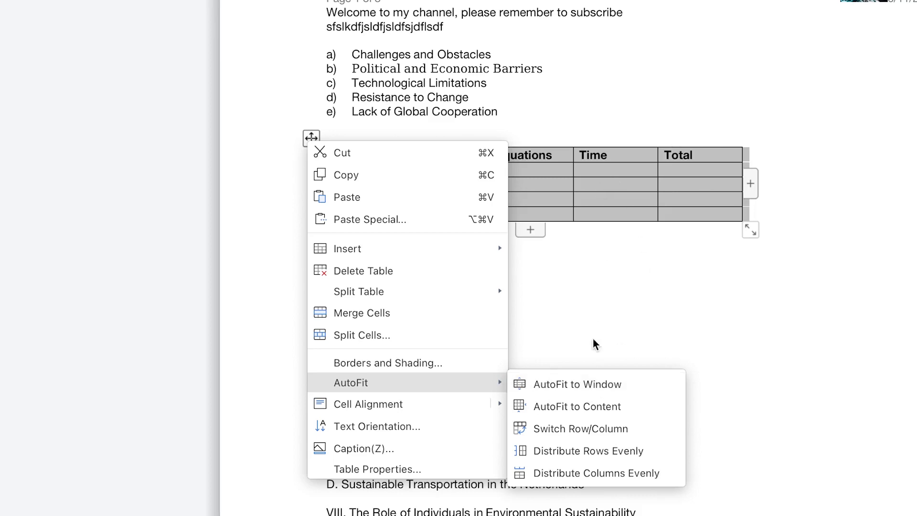
{"action": "left_click", "coordinate": [605, 405]}
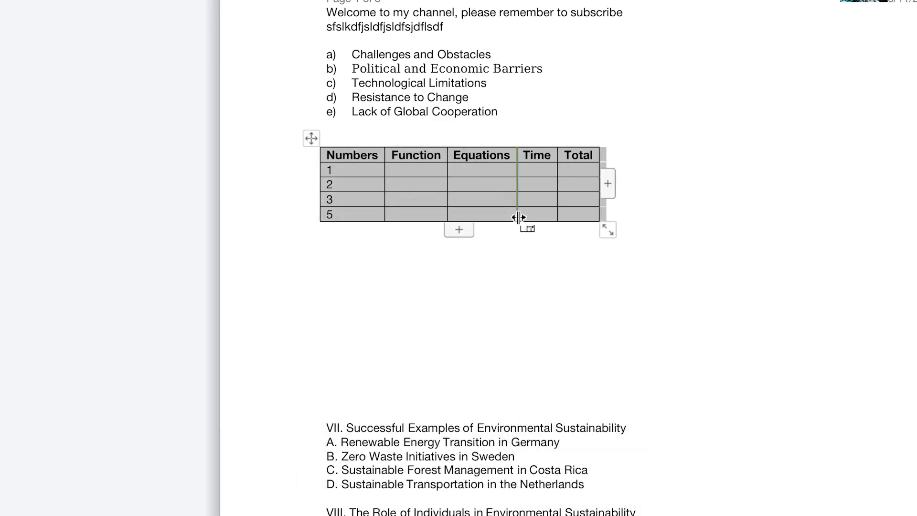
{"action": "key", "text": "ctrl+z"}
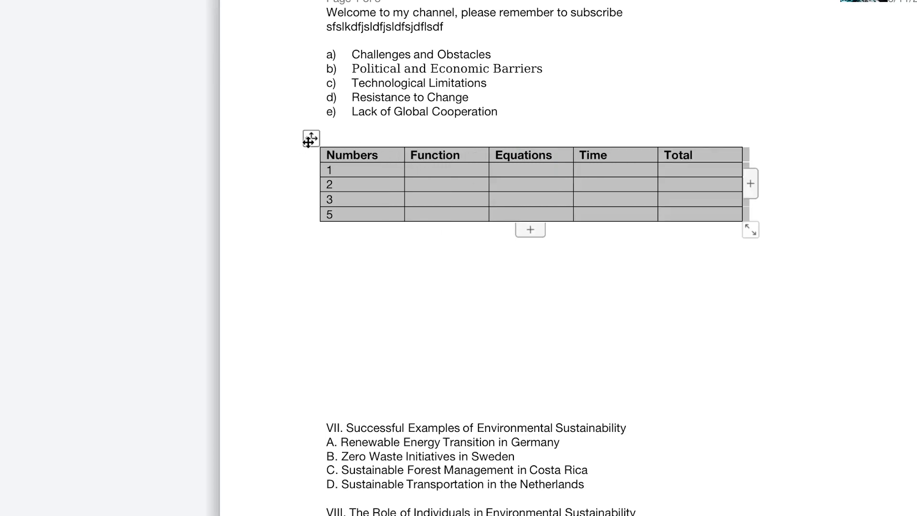
Step: Apply AutoFit to Window to the whole table and move it slightly down the page
{"action": "left_click_drag", "start_coordinate": [311, 139], "coordinate": [310, 148]}
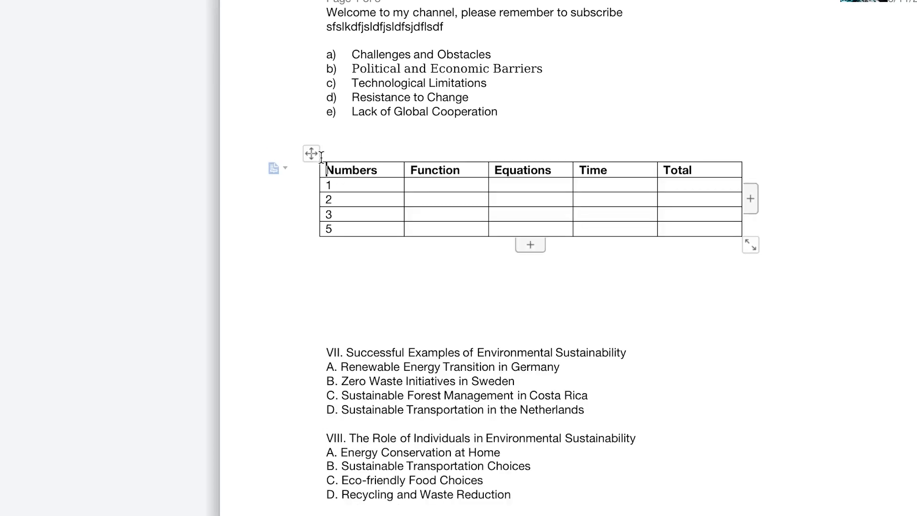
{"action": "right_click", "coordinate": [311, 152]}
{"action": "mouse_move", "coordinate": [407, 396]}
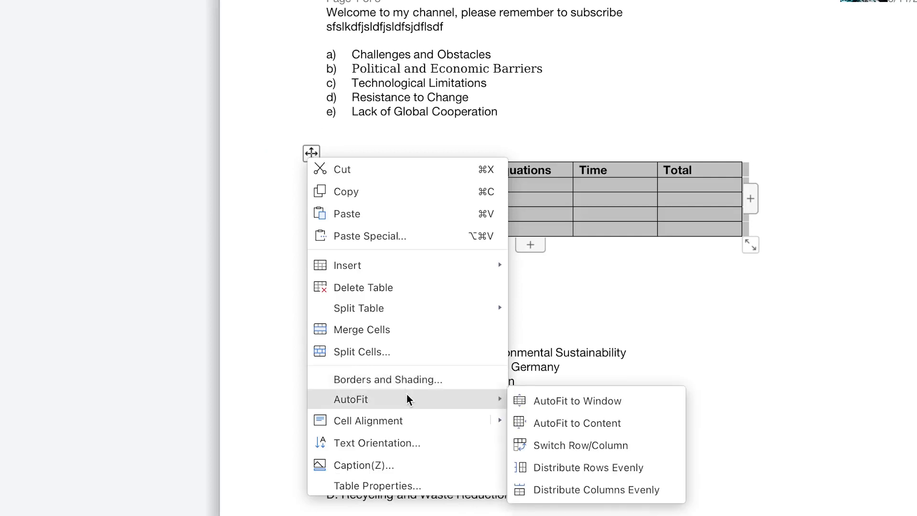
{"action": "left_click", "coordinate": [547, 402]}
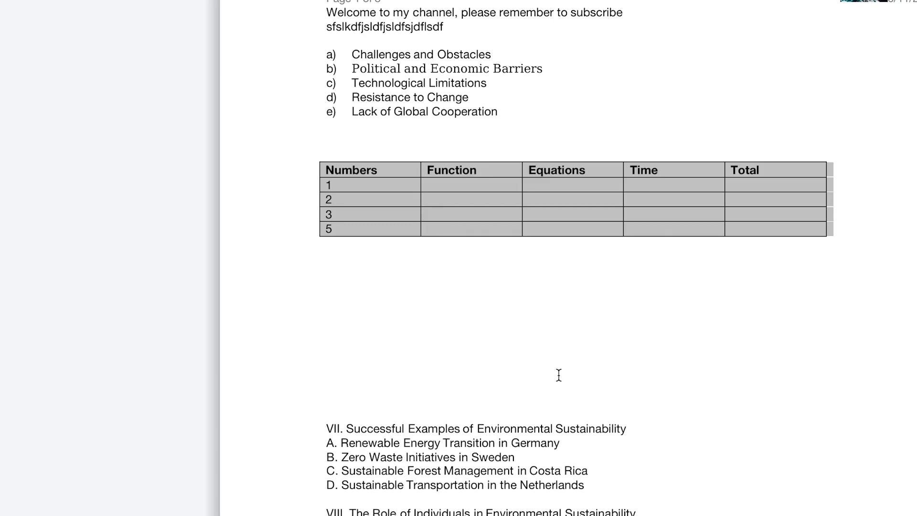
{"action": "mouse_move", "coordinate": [311, 151]}
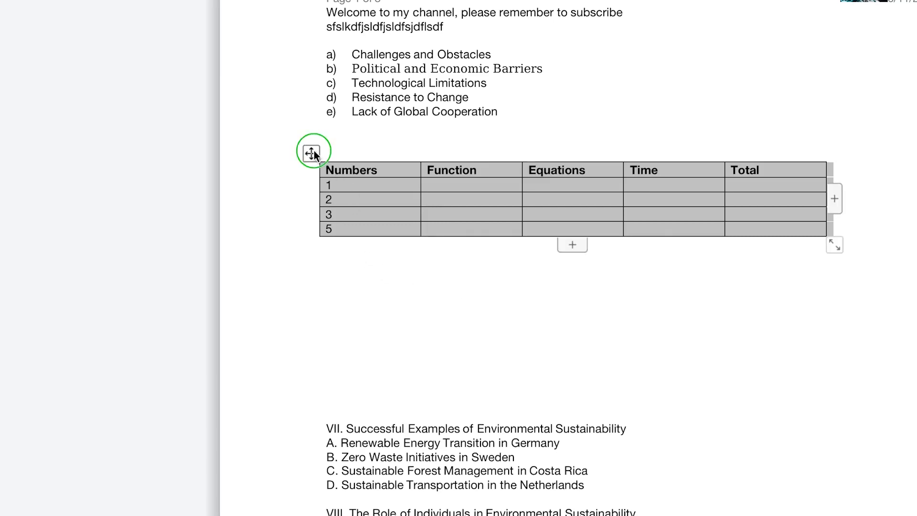
{"action": "left_click_drag", "start_coordinate": [314, 151], "coordinate": [314, 154]}
Step: Examine the commands available for the whole table, including the AutoFit options, and dismiss them without choosing any
{"action": "right_click", "coordinate": [314, 168]}
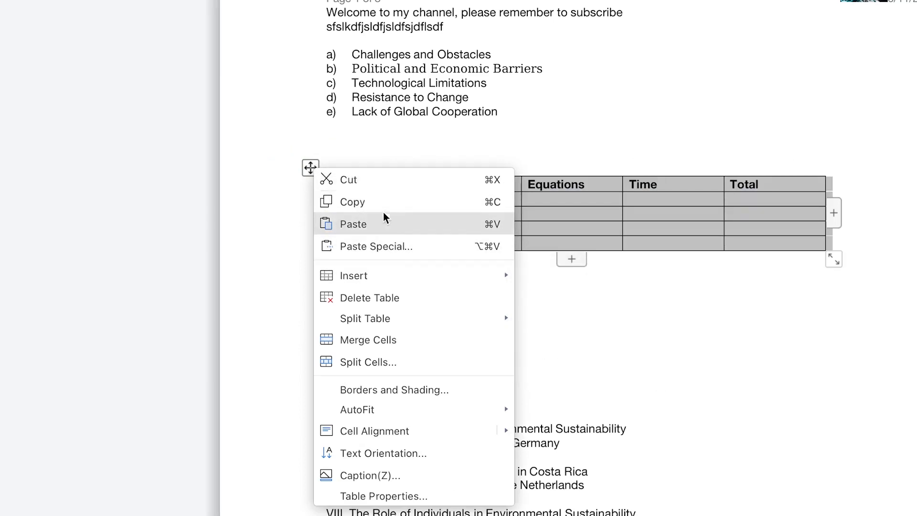
{"action": "mouse_move", "coordinate": [385, 272]}
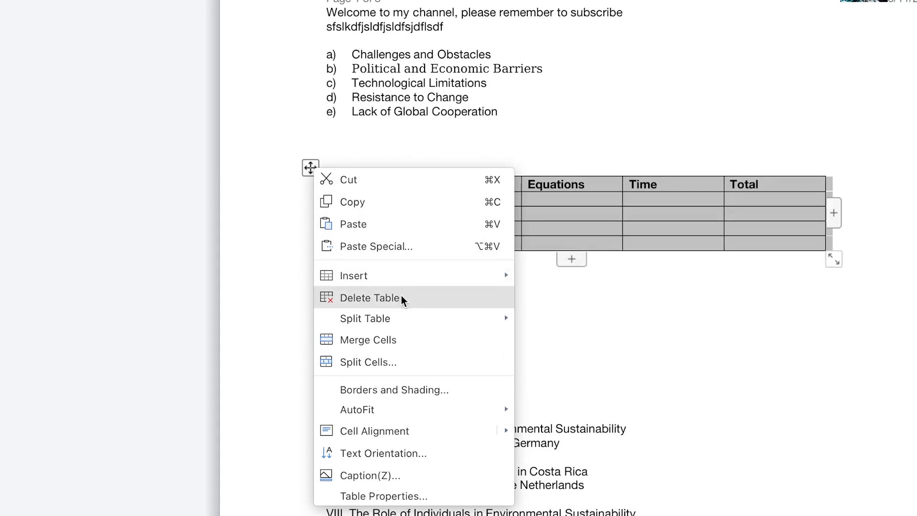
{"action": "mouse_move", "coordinate": [420, 318]}
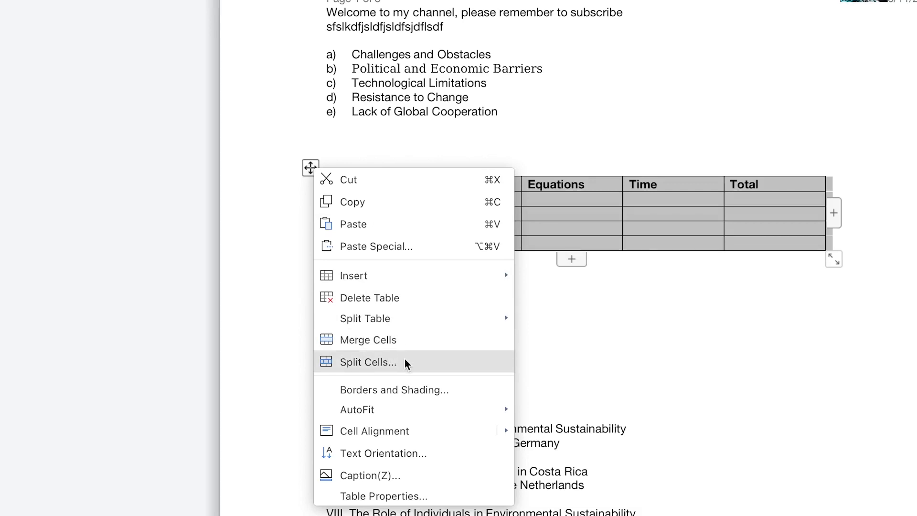
{"action": "mouse_move", "coordinate": [430, 416]}
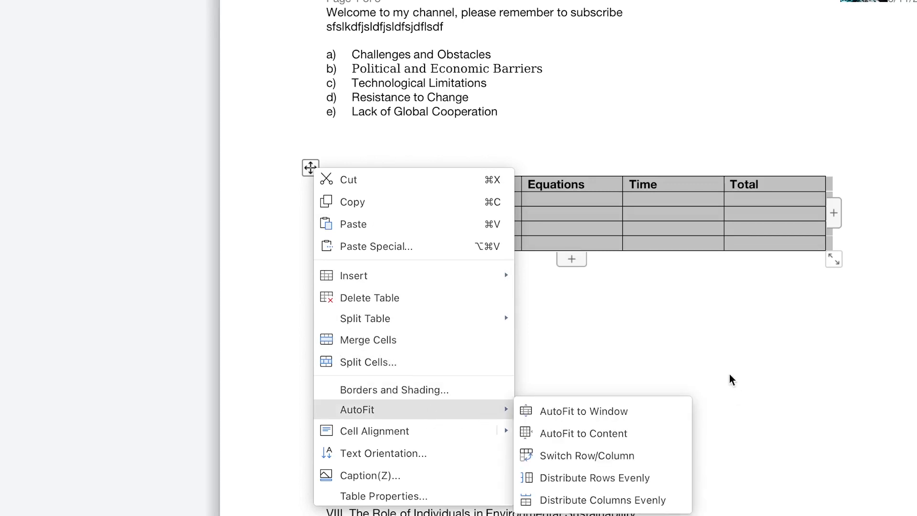
{"action": "left_click", "coordinate": [730, 374]}
{"action": "left_click", "coordinate": [607, 335]}
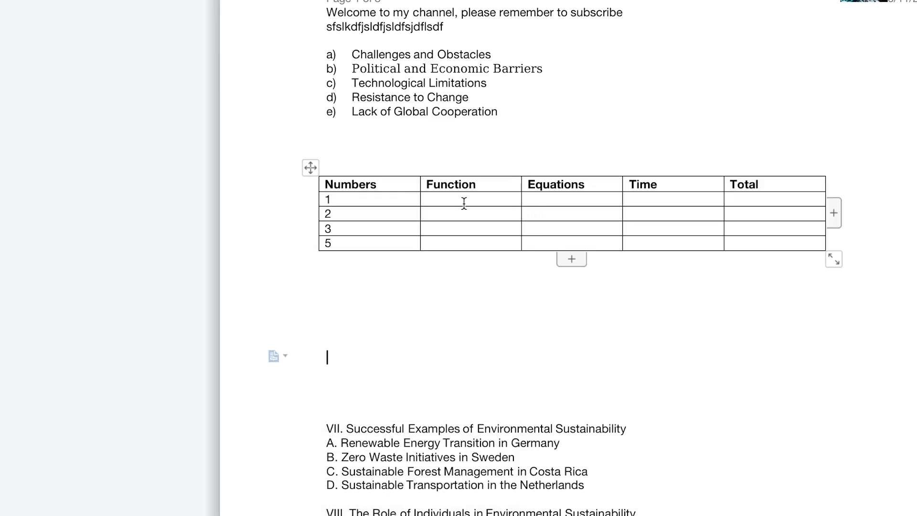
Step: Merge the two cells under Function beside numbers 1 and 2, and enter 34 in the merged cell
{"action": "left_click_drag", "start_coordinate": [464, 200], "coordinate": [469, 211]}
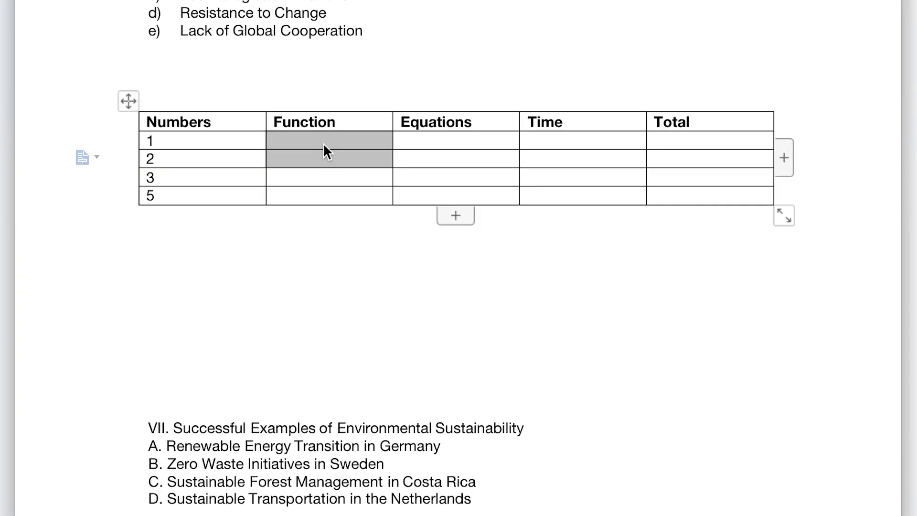
{"action": "right_click", "coordinate": [328, 149]}
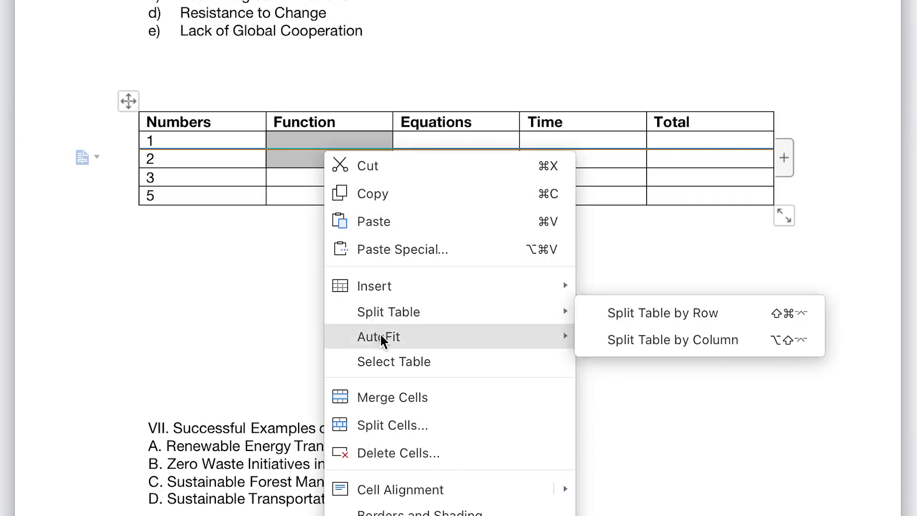
{"action": "left_click", "coordinate": [402, 401]}
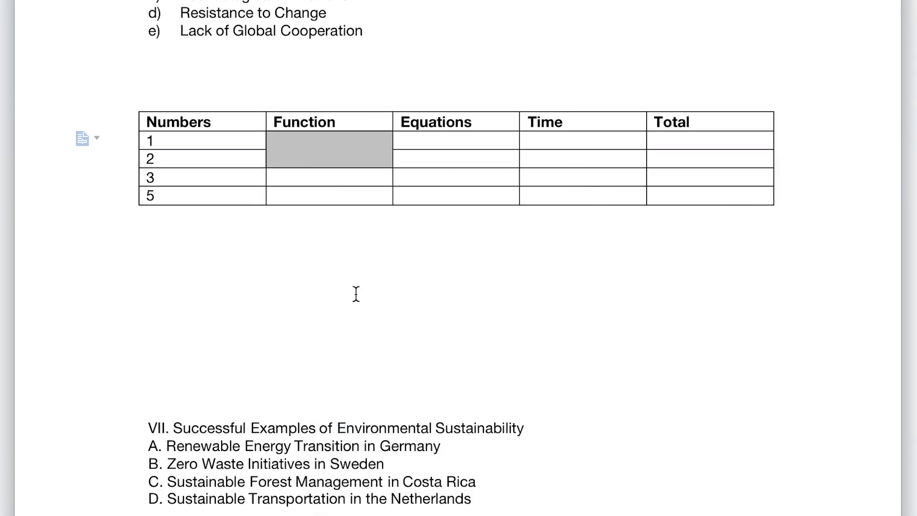
{"action": "left_click", "coordinate": [327, 158]}
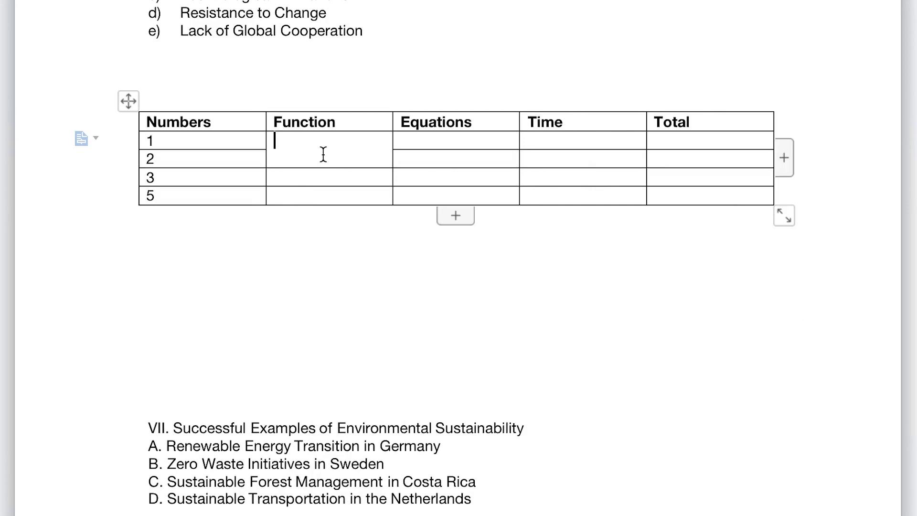
{"action": "type", "text": "34"}
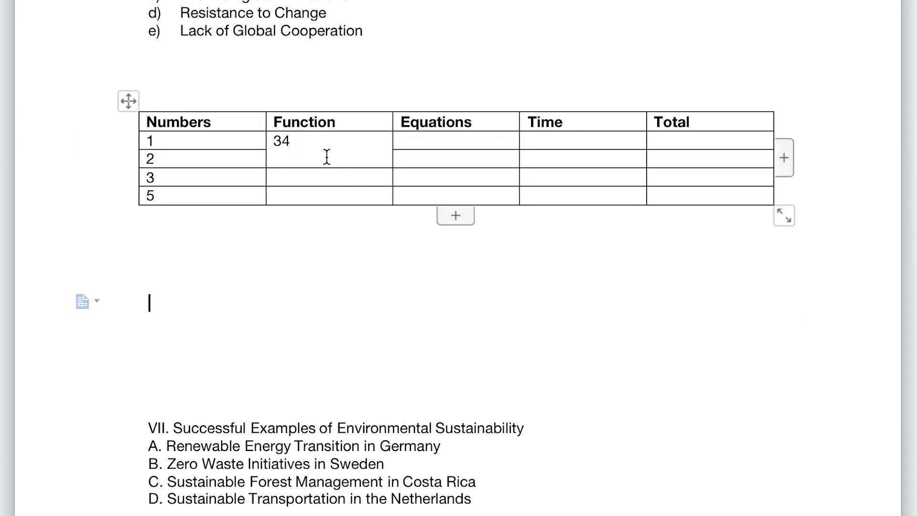
Step: Split the first cell under Equations into 3 columns and 1 row
{"action": "left_click_drag", "start_coordinate": [444, 139], "coordinate": [445, 163]}
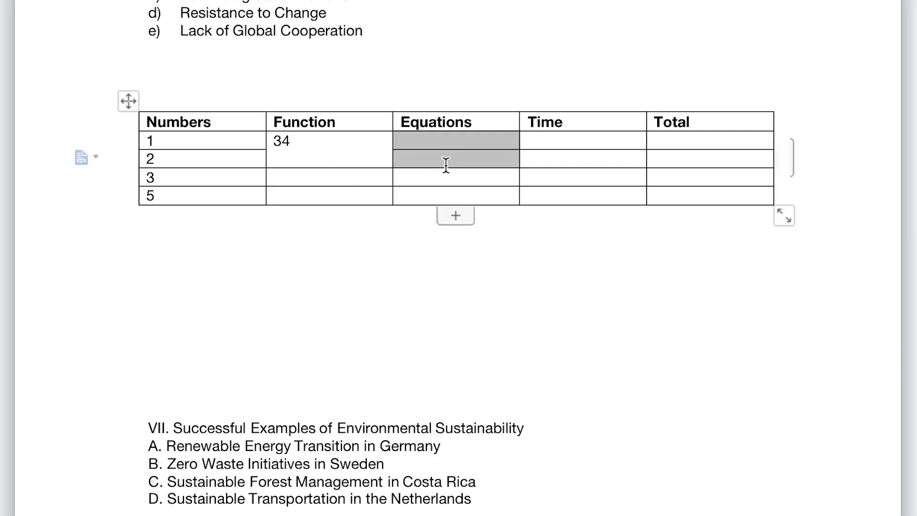
{"action": "right_click", "coordinate": [446, 151]}
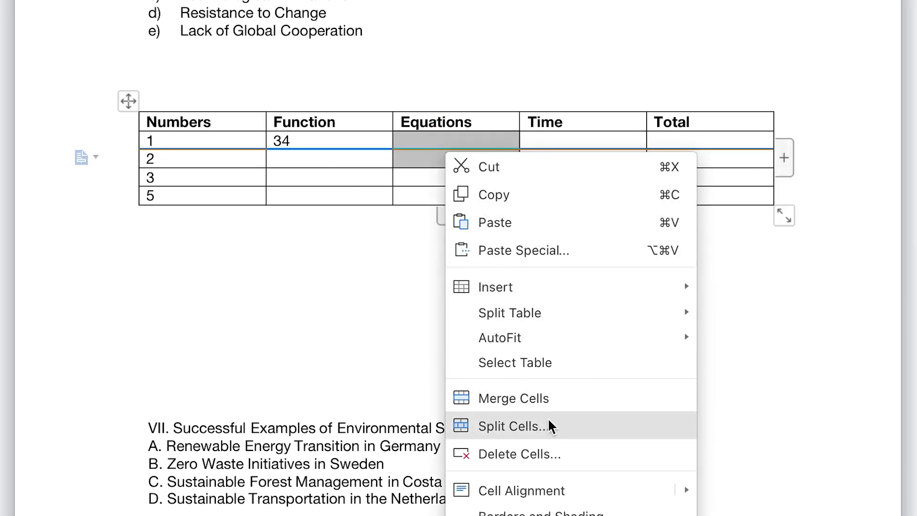
{"action": "left_click", "coordinate": [431, 142]}
{"action": "left_click_drag", "start_coordinate": [446, 141], "coordinate": [498, 142]}
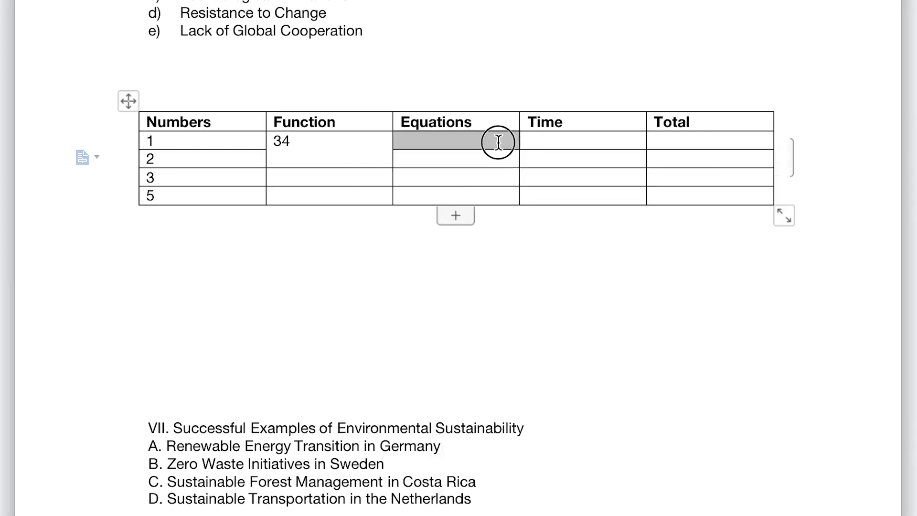
{"action": "right_click", "coordinate": [484, 141]}
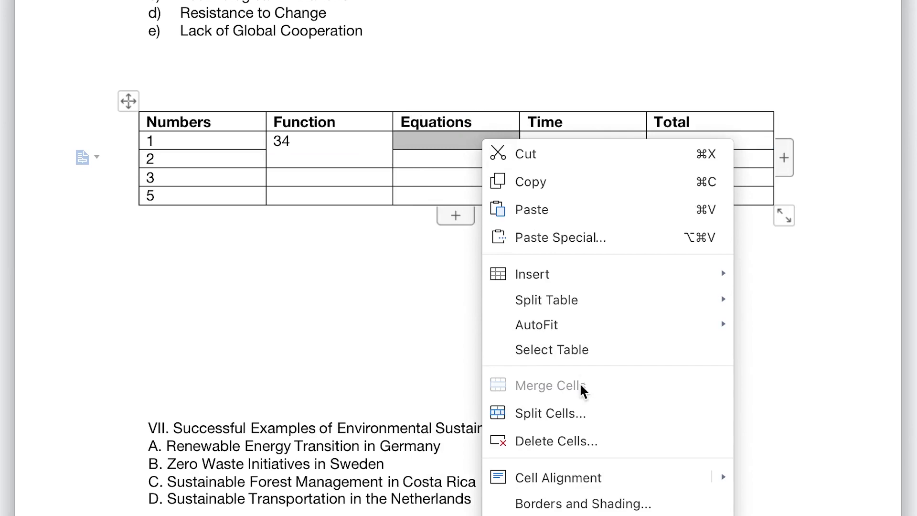
{"action": "left_click", "coordinate": [578, 413]}
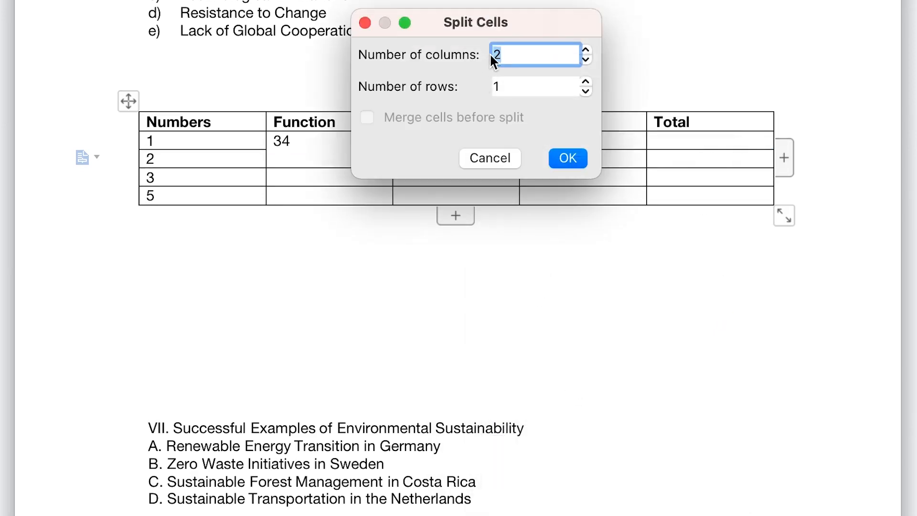
{"action": "left_click", "coordinate": [587, 47]}
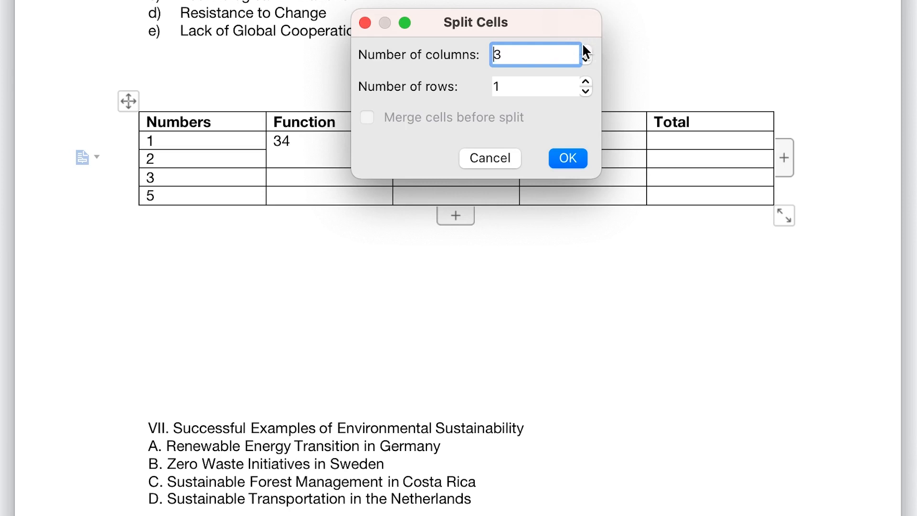
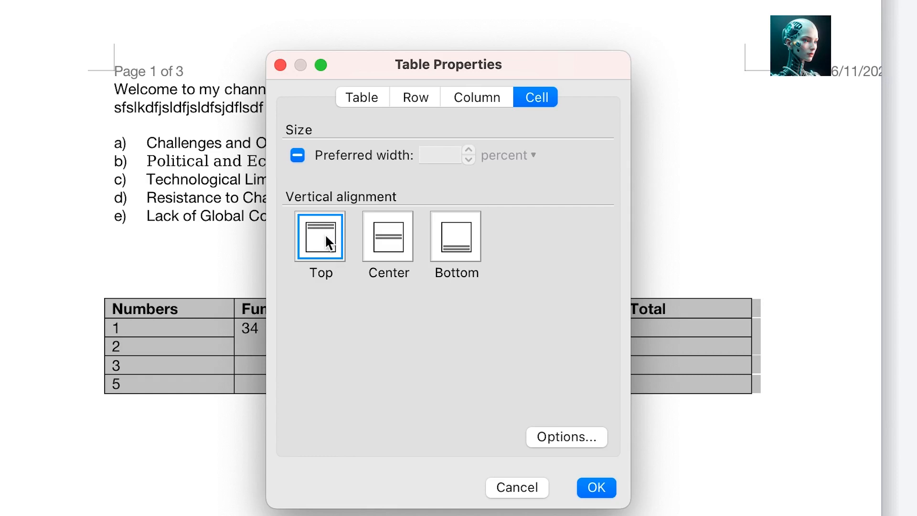
Step: Set the vertical alignment of all table cells to Center in the table properties
{"action": "left_click", "coordinate": [387, 243]}
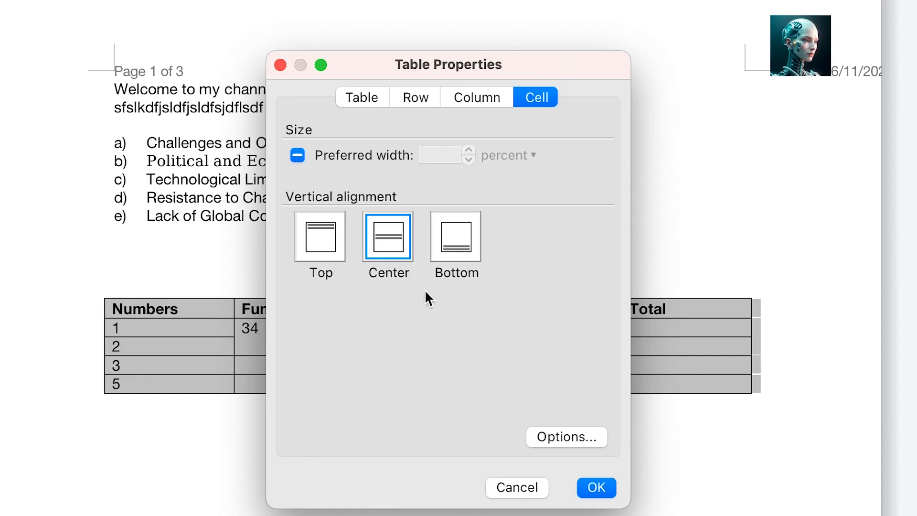
{"action": "left_click", "coordinate": [597, 488]}
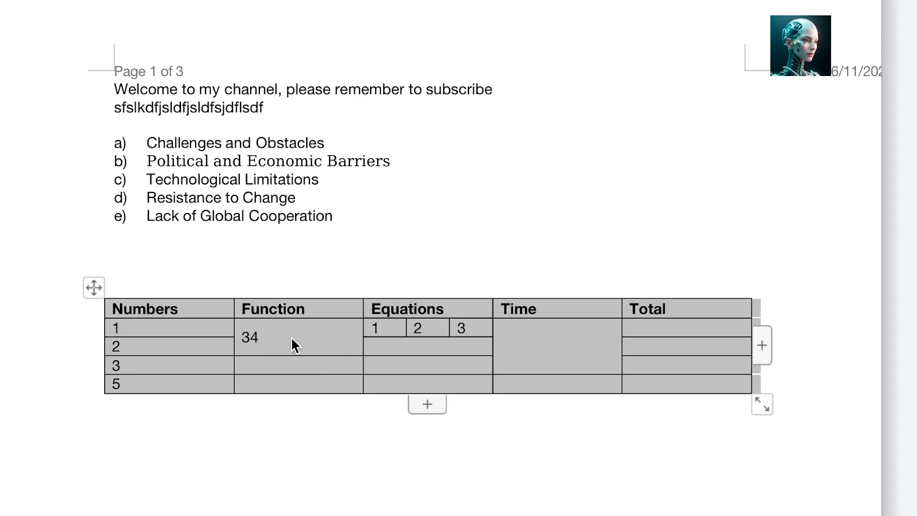
{"action": "left_click", "coordinate": [293, 339]}
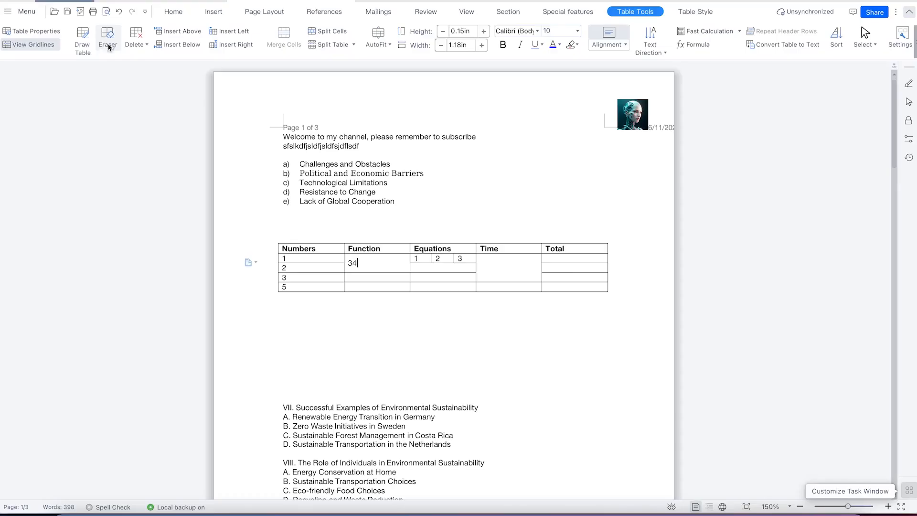
Step: Erase the borders between rows 1 and 2 and rows 3 and 5 under Total, and between rows 2 and 3 under Equations
{"action": "left_click", "coordinate": [106, 38]}
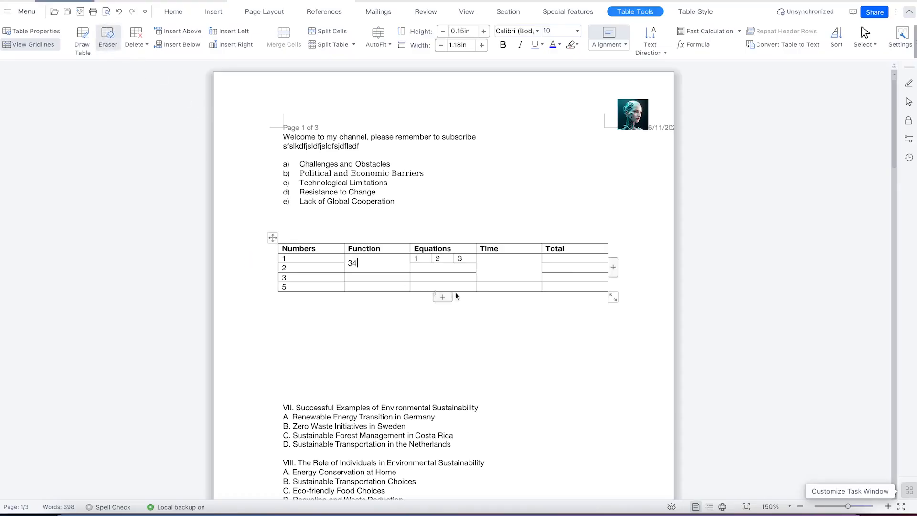
{"action": "left_click", "coordinate": [570, 262]}
{"action": "left_click", "coordinate": [560, 279]}
{"action": "left_click", "coordinate": [439, 276]}
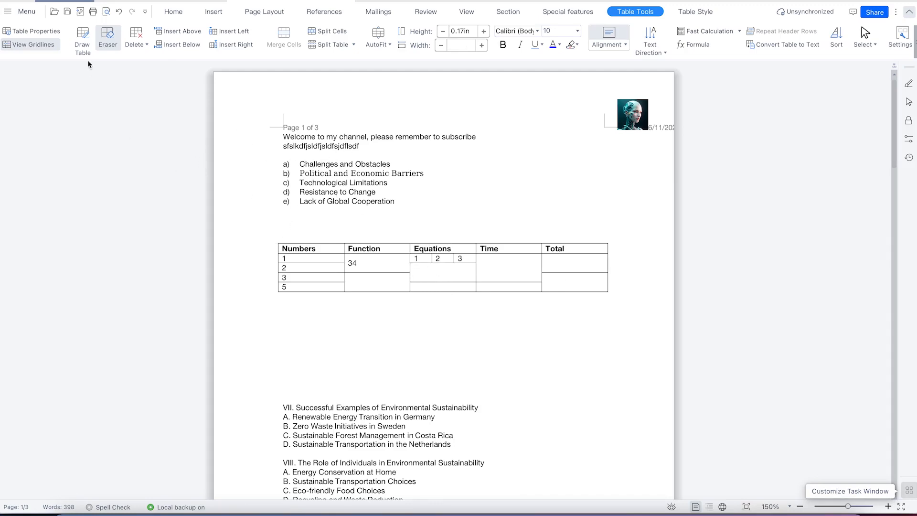
Step: Draw one extra cell below the Numbers column and another below the Equations column with Draw Table
{"action": "left_click", "coordinate": [84, 36]}
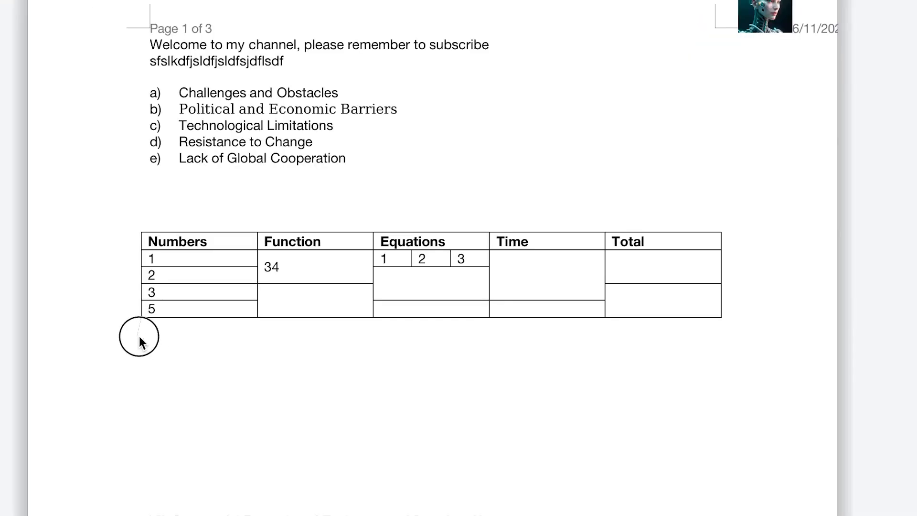
{"action": "left_click_drag", "start_coordinate": [278, 292], "coordinate": [281, 300]}
{"action": "left_click_drag", "start_coordinate": [147, 331], "coordinate": [259, 335]}
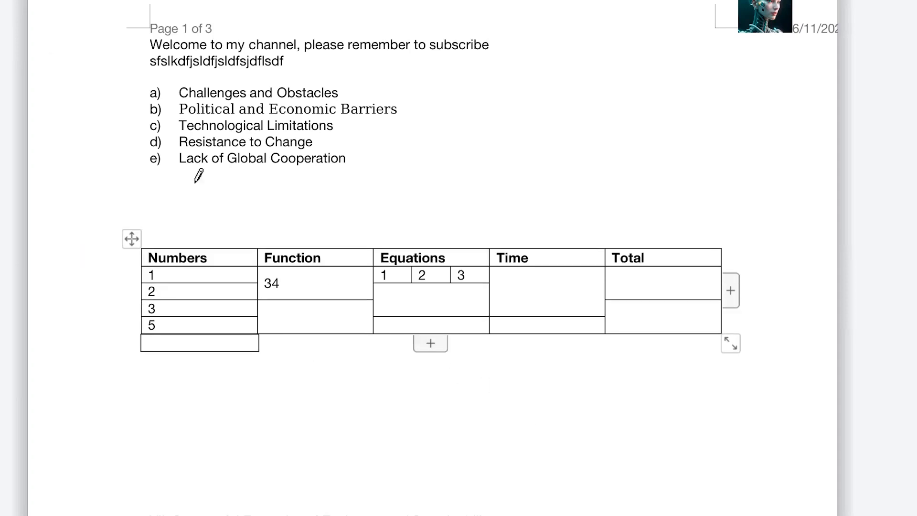
{"action": "left_click_drag", "start_coordinate": [371, 336], "coordinate": [490, 349]}
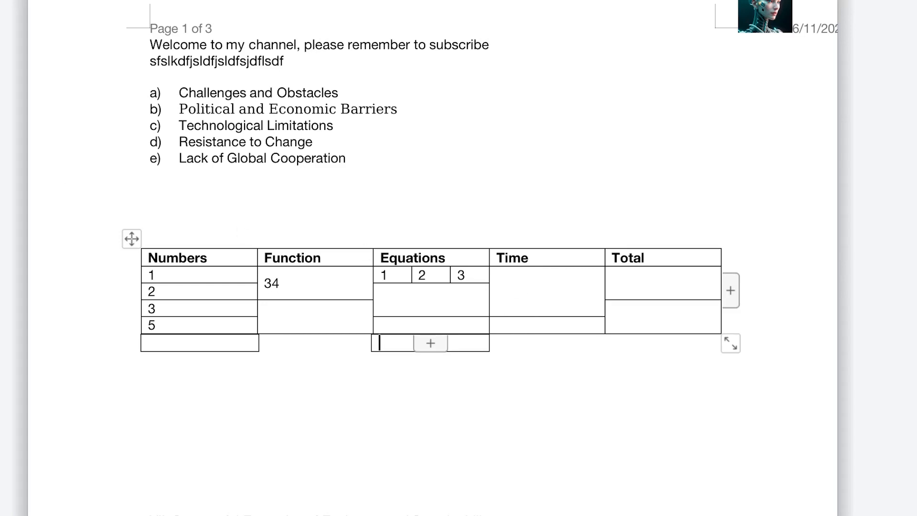
Step: Draw two vertical dividers and one horizontal divider through the empty cells under Equations
{"action": "left_click_drag", "start_coordinate": [454, 281], "coordinate": [452, 317]}
{"action": "left_click_drag", "start_coordinate": [413, 285], "coordinate": [413, 318]}
{"action": "mouse_move", "coordinate": [376, 292]}
{"action": "left_mouse_down"}
{"action": "mouse_move", "coordinate": [495, 307]}
{"action": "mouse_move", "coordinate": [493, 300]}
{"action": "left_mouse_up"}
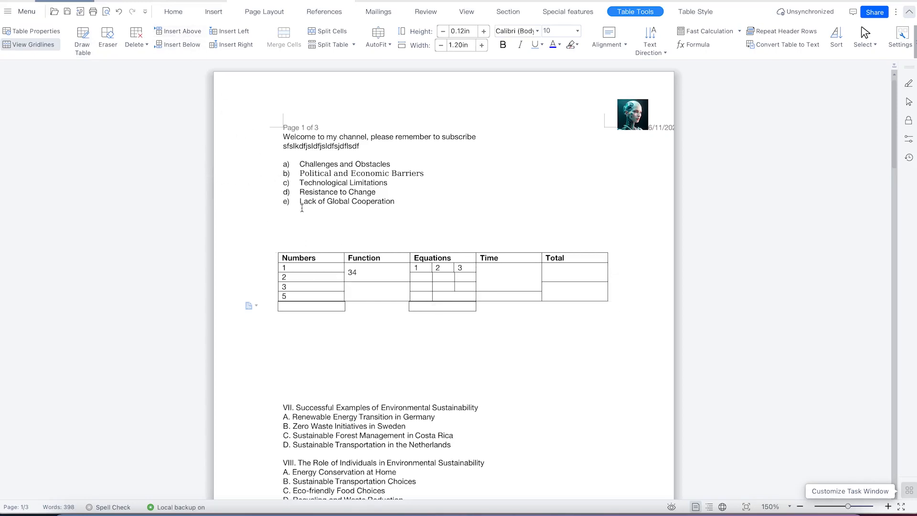
Step: Insert a blank row above row 5 and another blank row below the new one
{"action": "left_click_drag", "start_coordinate": [483, 296], "coordinate": [532, 297]}
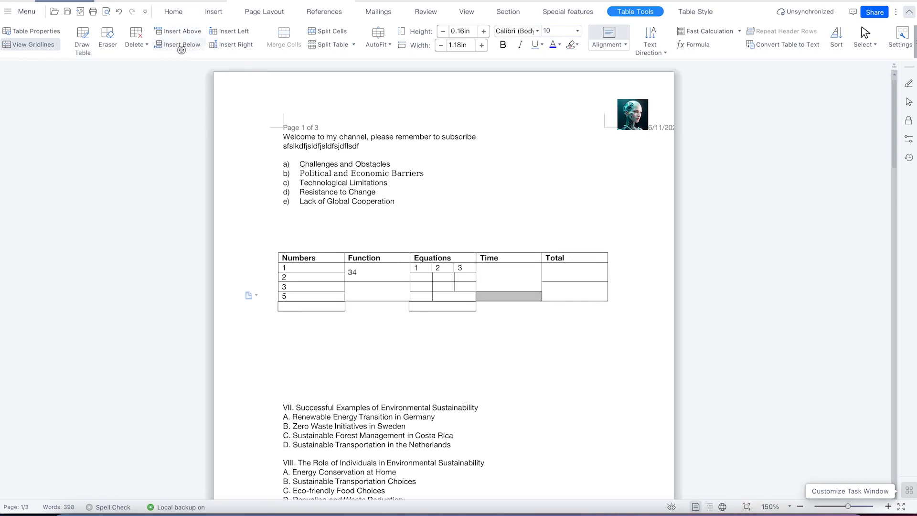
{"action": "left_click", "coordinate": [188, 31]}
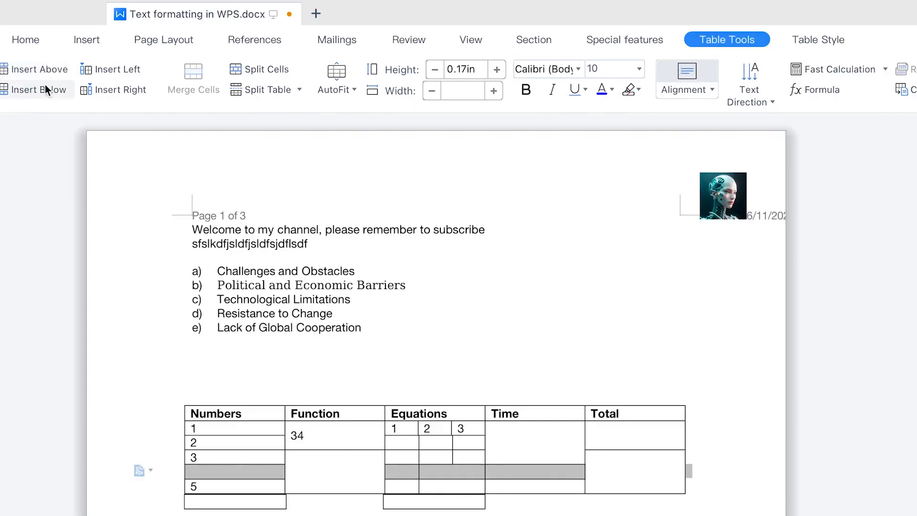
{"action": "left_click", "coordinate": [46, 88]}
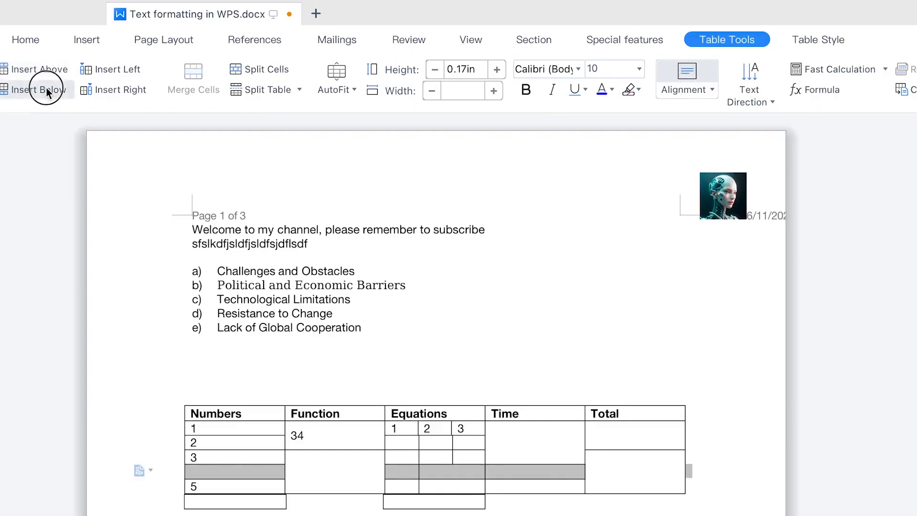
Step: Try inserting columns on both sides of the Numbers column and undo both insertions
{"action": "left_click", "coordinate": [115, 70]}
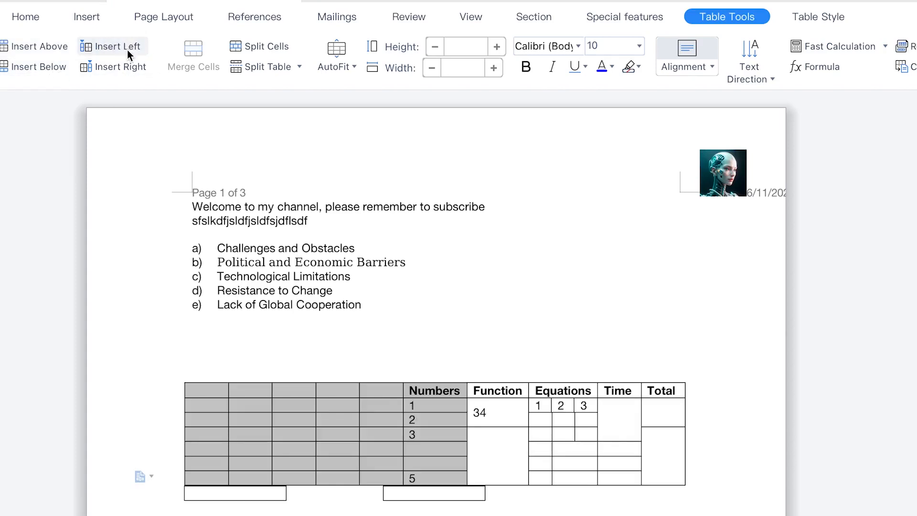
{"action": "left_click", "coordinate": [121, 82]}
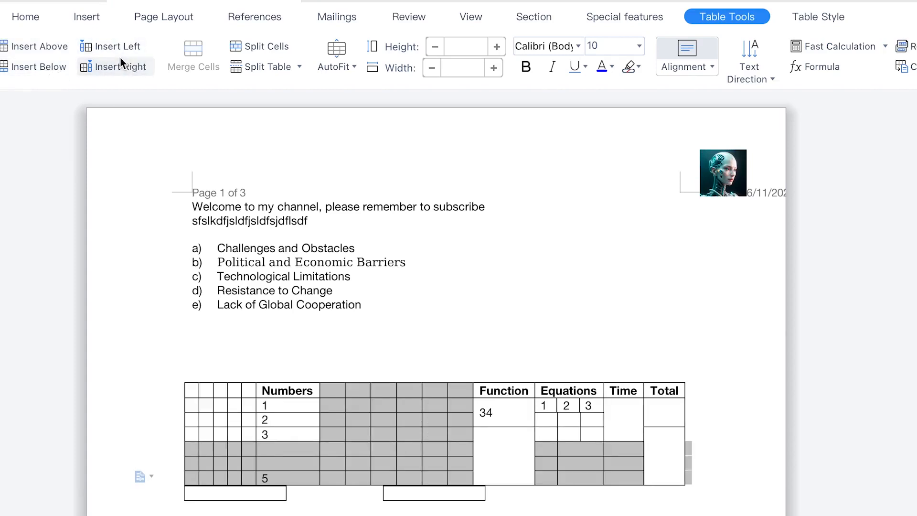
{"action": "key", "text": "ctrl+z"}
{"action": "key", "text": "ctrl+z"}
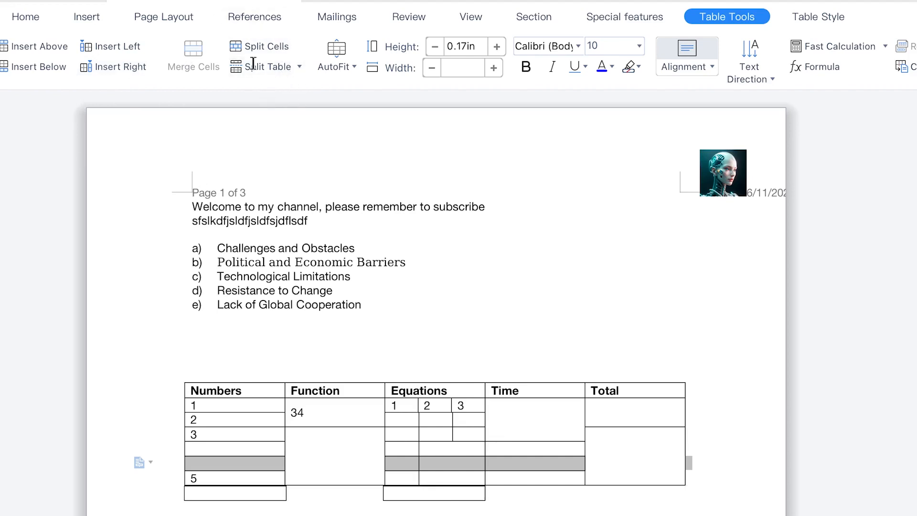
Step: View the AutoFit options without choosing any, then move the table slightly down the page and undo the move
{"action": "left_click", "coordinate": [353, 67]}
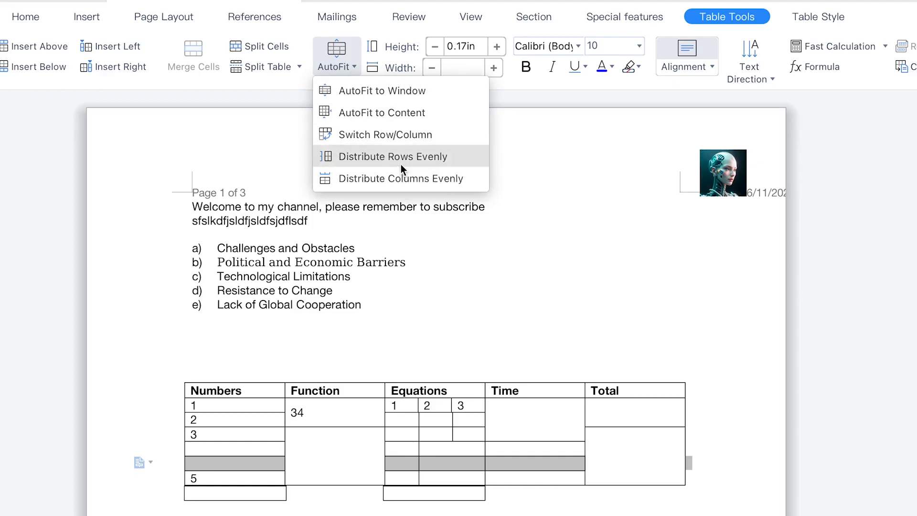
{"action": "left_click", "coordinate": [468, 273]}
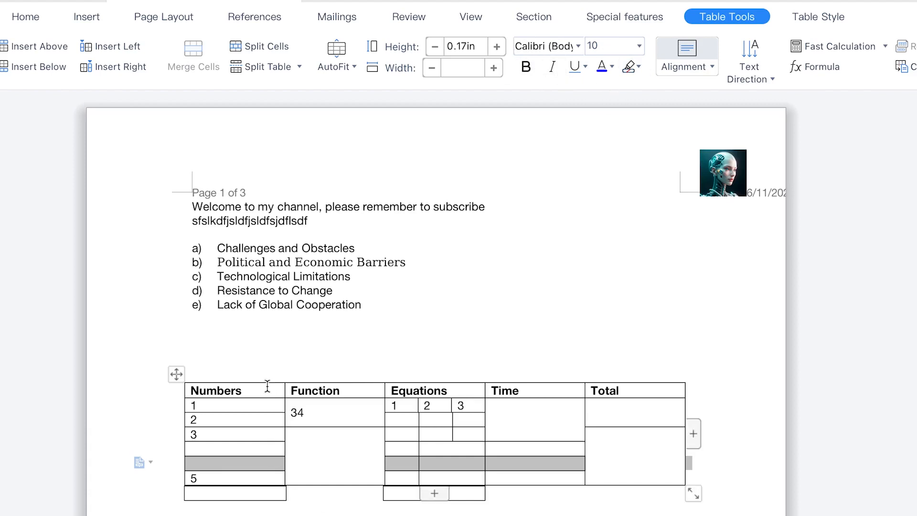
{"action": "left_click_drag", "start_coordinate": [176, 374], "coordinate": [177, 388]}
{"action": "left_click", "coordinate": [254, 451]}
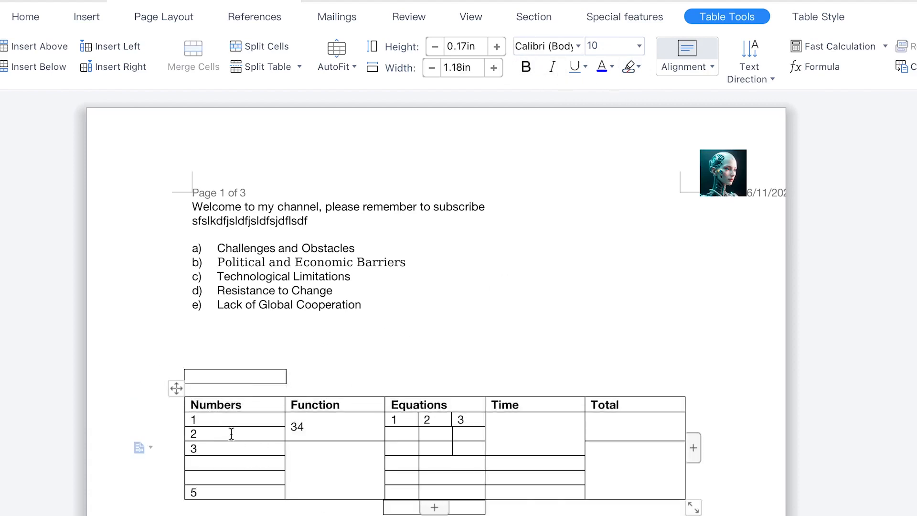
{"action": "key", "text": "ctrl+z"}
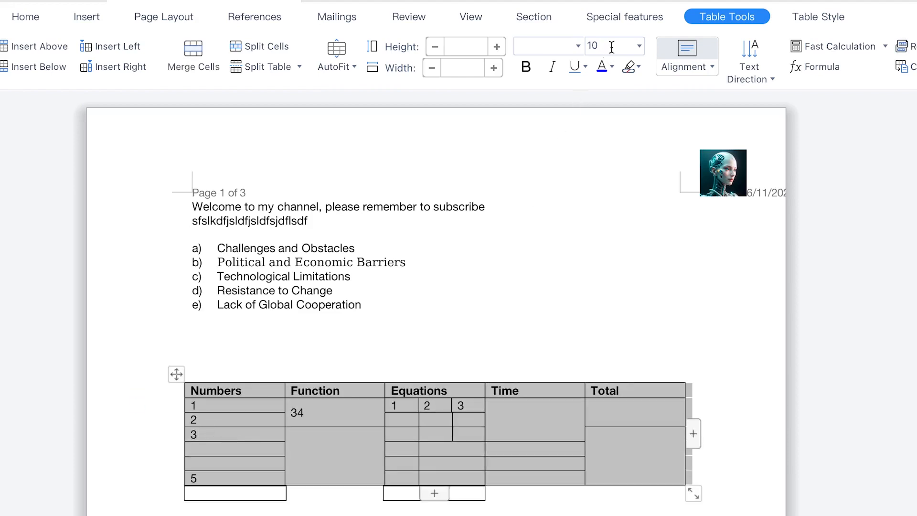
Step: Apply the Calibri body font and font size 18 to the whole table's text
{"action": "left_click", "coordinate": [576, 45]}
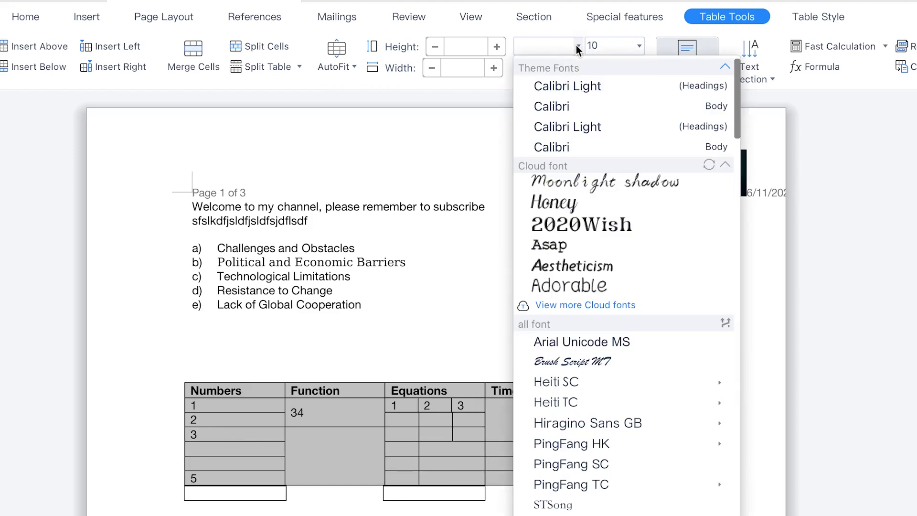
{"action": "left_click", "coordinate": [547, 109]}
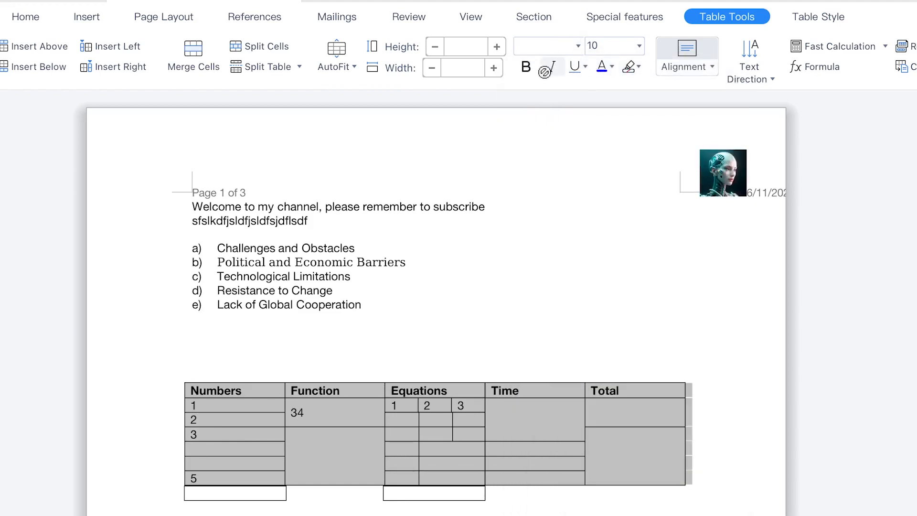
{"action": "left_click", "coordinate": [639, 45]}
{"action": "left_click", "coordinate": [594, 252]}
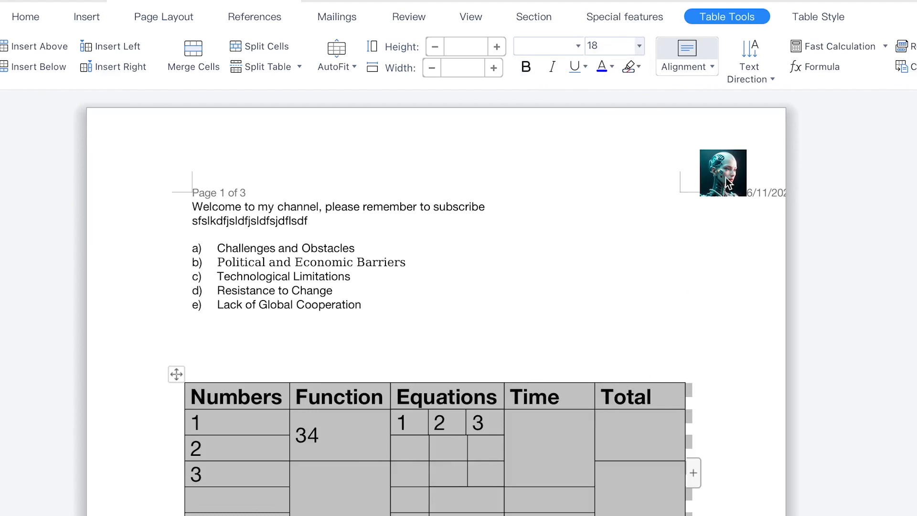
Step: View the text direction options without choosing one, and select the whole table
{"action": "left_click", "coordinate": [772, 75]}
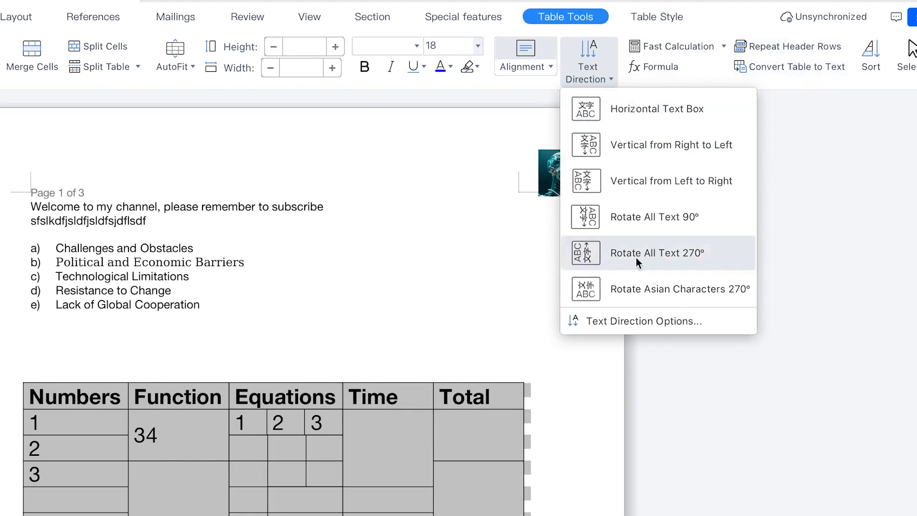
{"action": "left_click", "coordinate": [356, 279]}
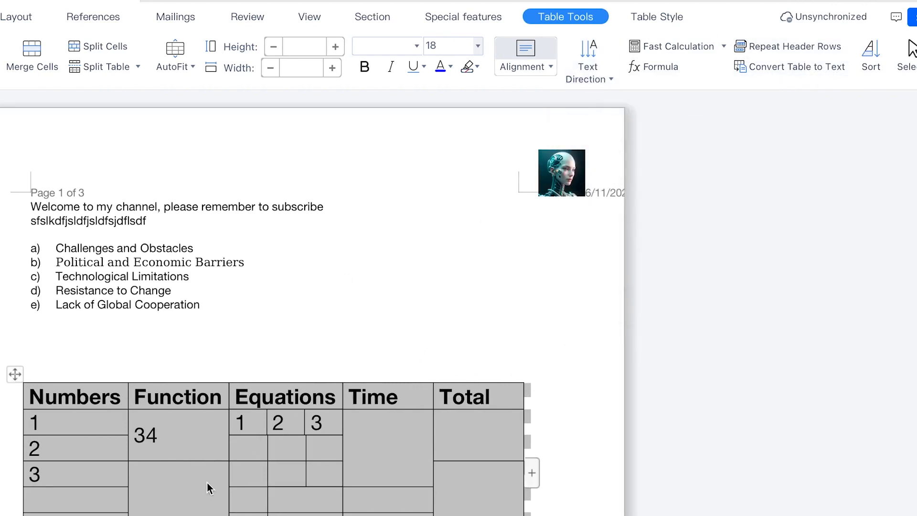
{"action": "left_click", "coordinate": [396, 276]}
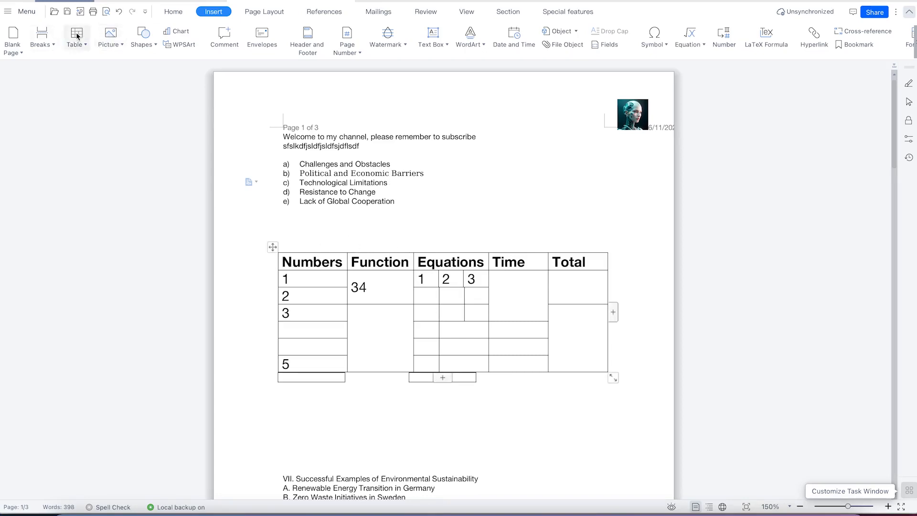
{"action": "left_click", "coordinate": [272, 248]}
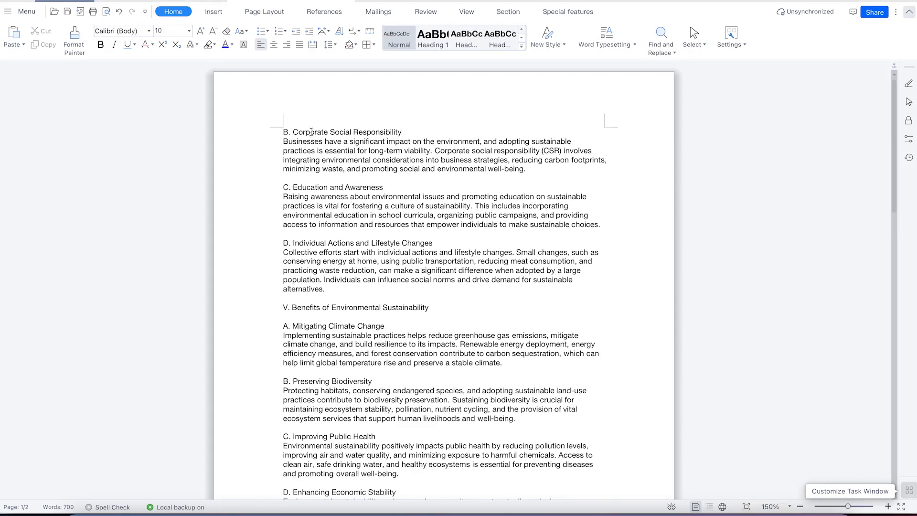
Step: Add five blank lines after the Education and Awareness paragraph and place the cursor within the gap
{"action": "left_click", "coordinate": [612, 225]}
{"action": "key", "text": "Return"}
{"action": "key", "text": "Return"}
{"action": "key", "text": "Return"}
{"action": "key", "text": "Return"}
{"action": "key", "text": "Return"}
{"action": "key", "text": "Up"}
{"action": "key", "text": "Up"}
{"action": "key", "text": "Up"}
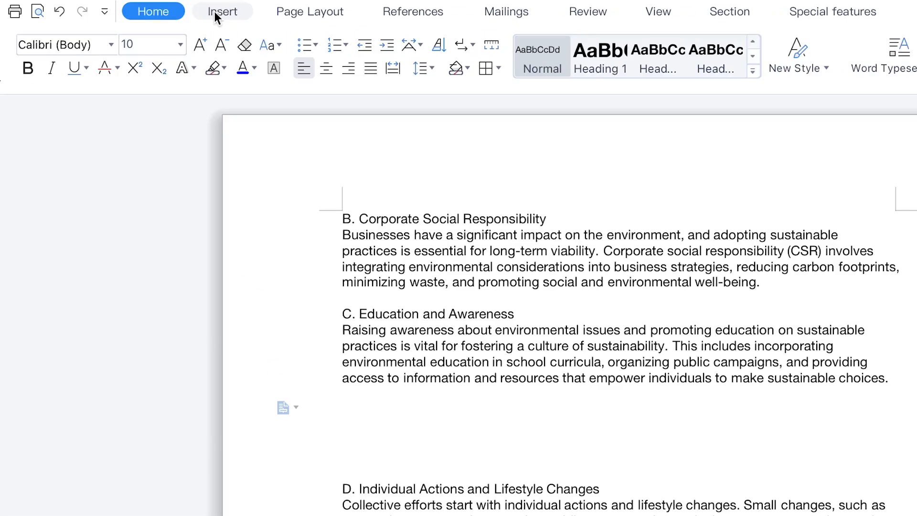
Step: Insert the picture file "Purple Textured Self-Help Advice Youtube Thumbnail (4).png" from the Downloads folder into the gap
{"action": "left_click", "coordinate": [214, 12]}
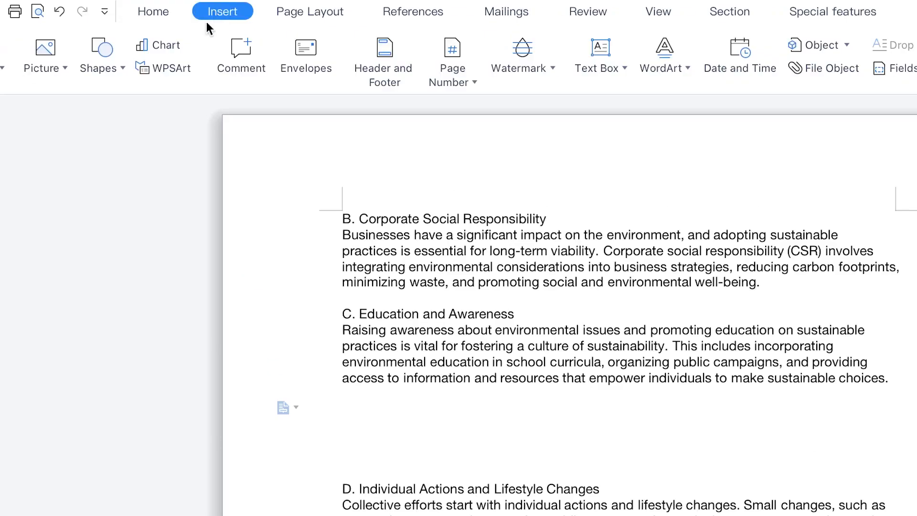
{"action": "left_click", "coordinate": [64, 69]}
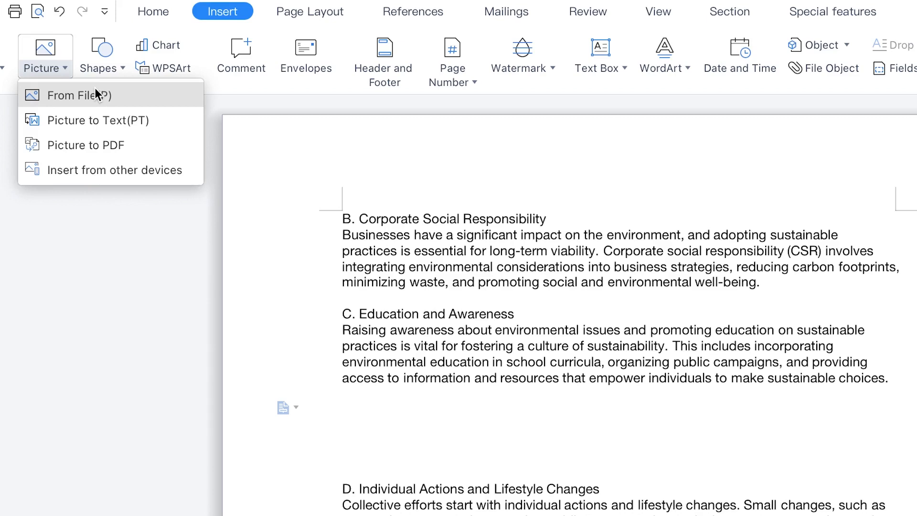
{"action": "left_click", "coordinate": [81, 95]}
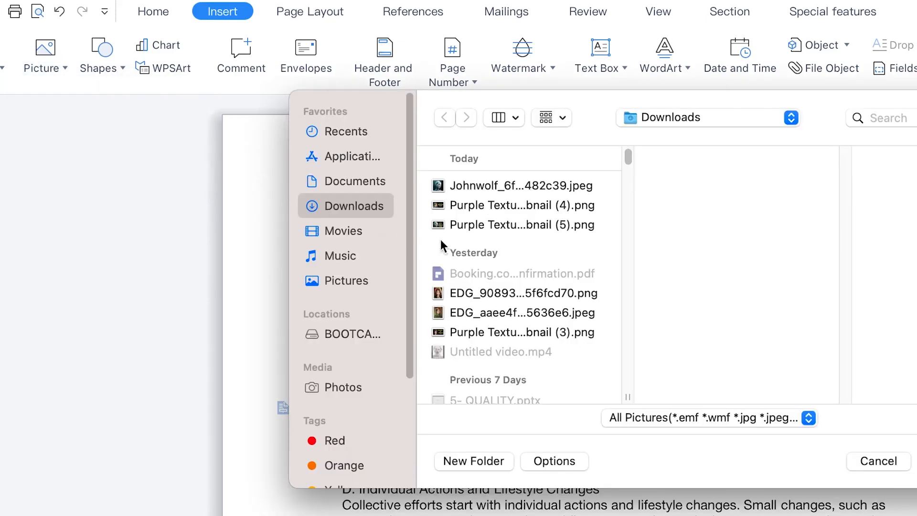
{"action": "left_click", "coordinate": [329, 178]}
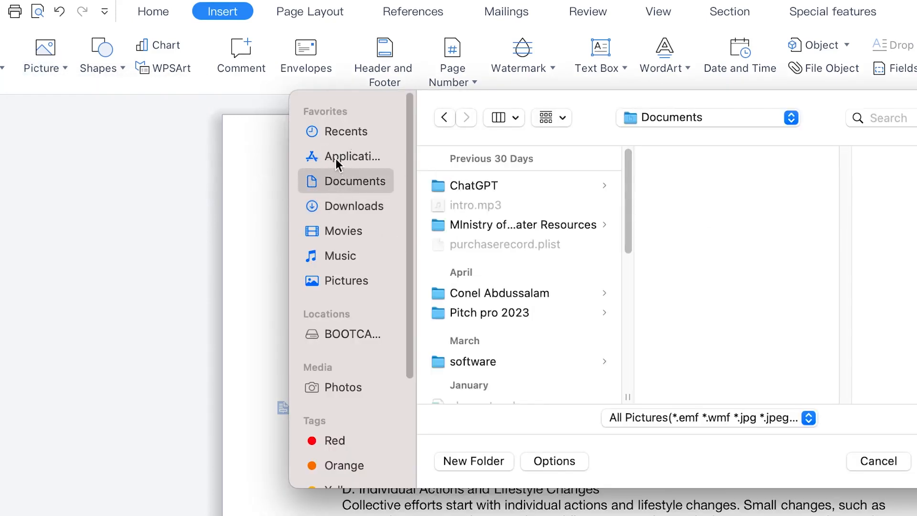
{"action": "left_click", "coordinate": [336, 159]}
{"action": "left_click", "coordinate": [347, 213]}
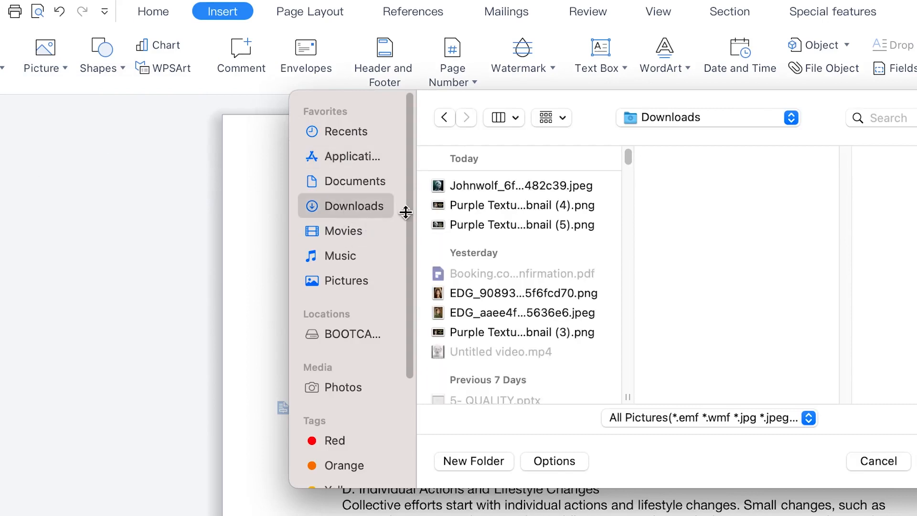
{"action": "left_click", "coordinate": [463, 205]}
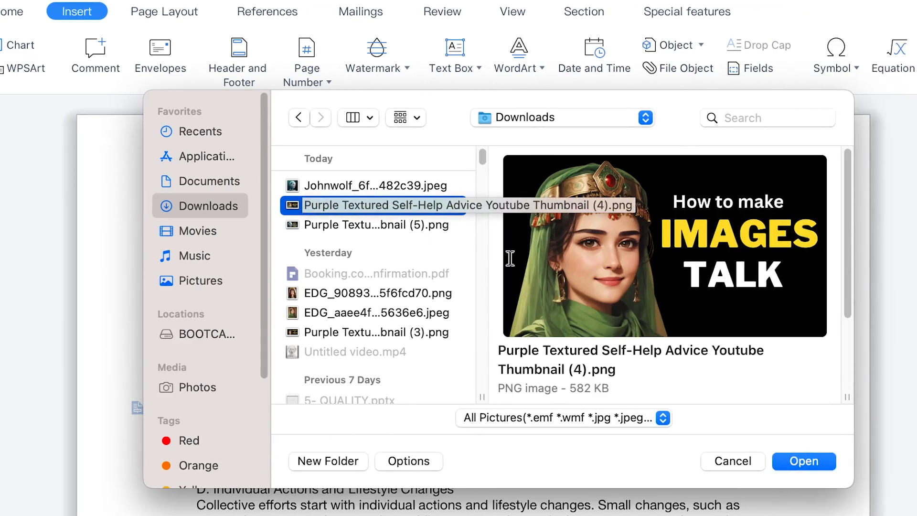
{"action": "left_click", "coordinate": [804, 461]}
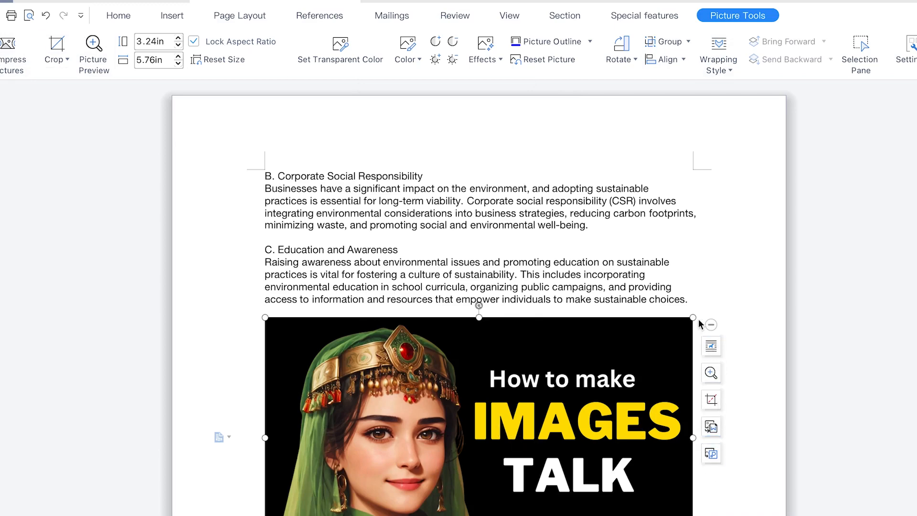
Step: Set the picture's text wrapping to In Front of Text and move it down over the paragraphs below section D's heading
{"action": "left_click", "coordinate": [711, 347]}
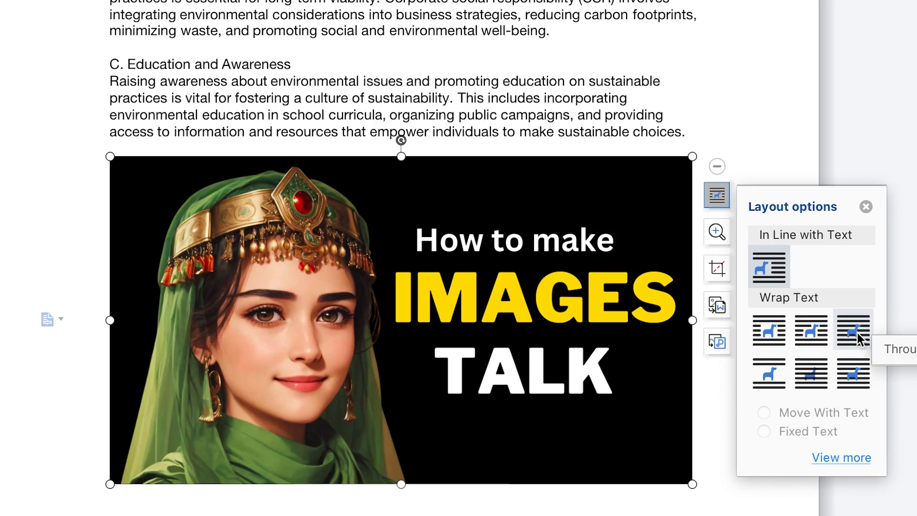
{"action": "left_click", "coordinate": [846, 370]}
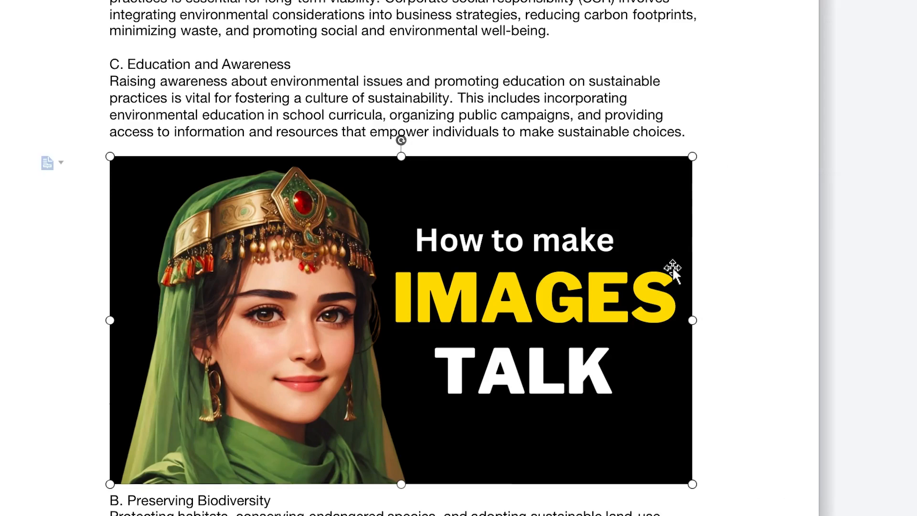
{"action": "left_click", "coordinate": [349, 303]}
{"action": "left_click_drag", "start_coordinate": [349, 302], "coordinate": [317, 63]}
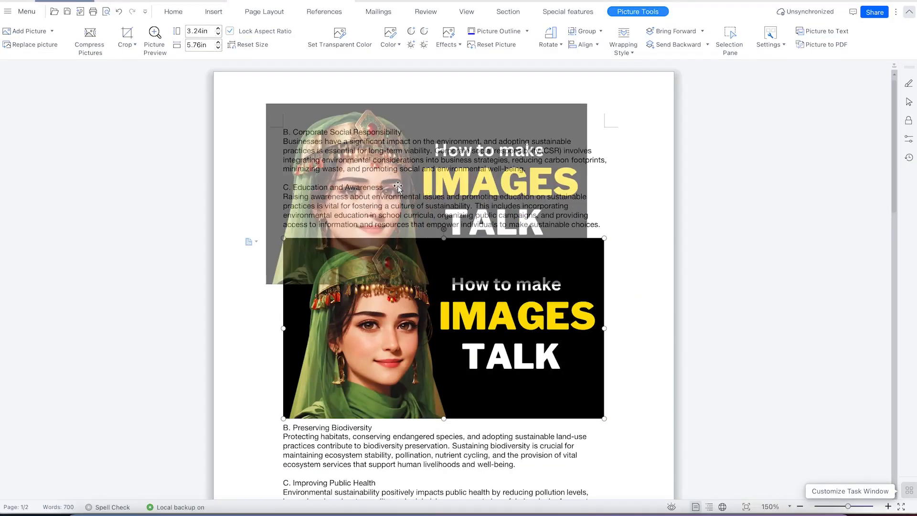
{"action": "left_click_drag", "start_coordinate": [397, 186], "coordinate": [397, 186]}
{"action": "left_click_drag", "start_coordinate": [446, 211], "coordinate": [470, 439]}
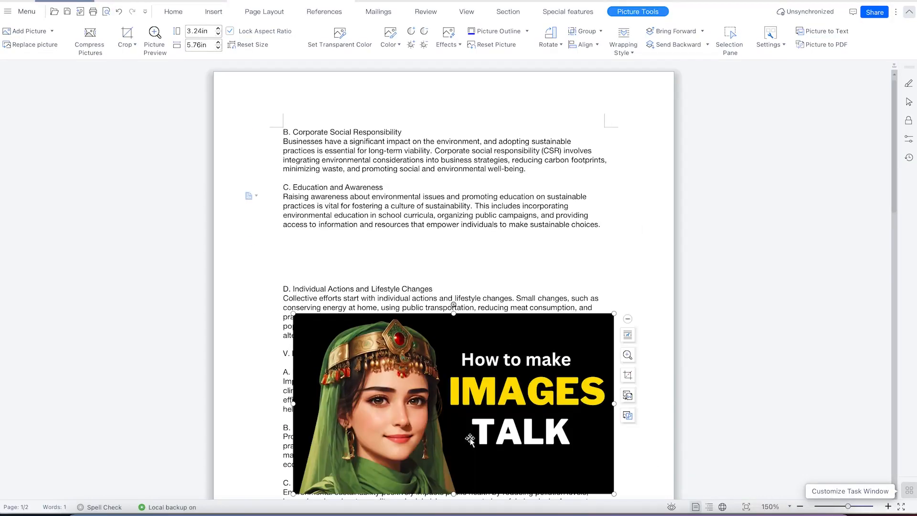
Step: Set the picture's wrapping to Tight and add blank lines before the text that continues below it
{"action": "left_click", "coordinate": [626, 333]}
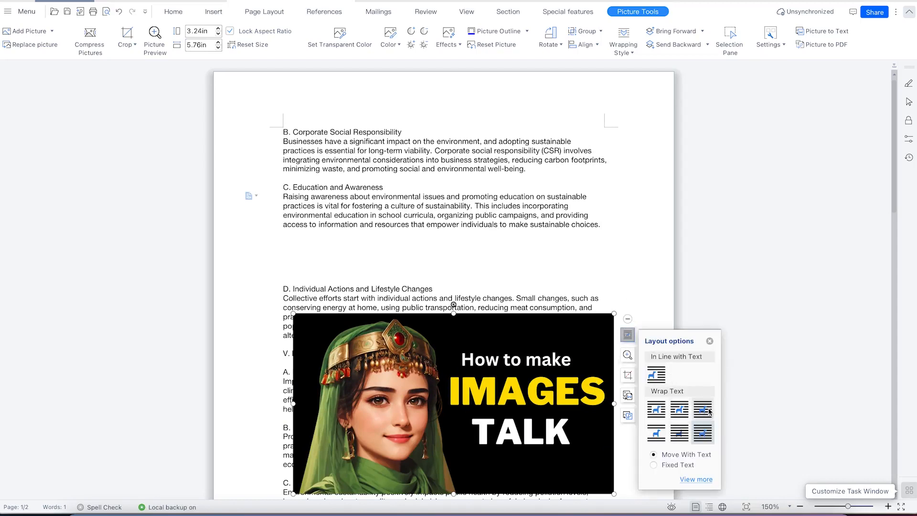
{"action": "left_click", "coordinate": [682, 413]}
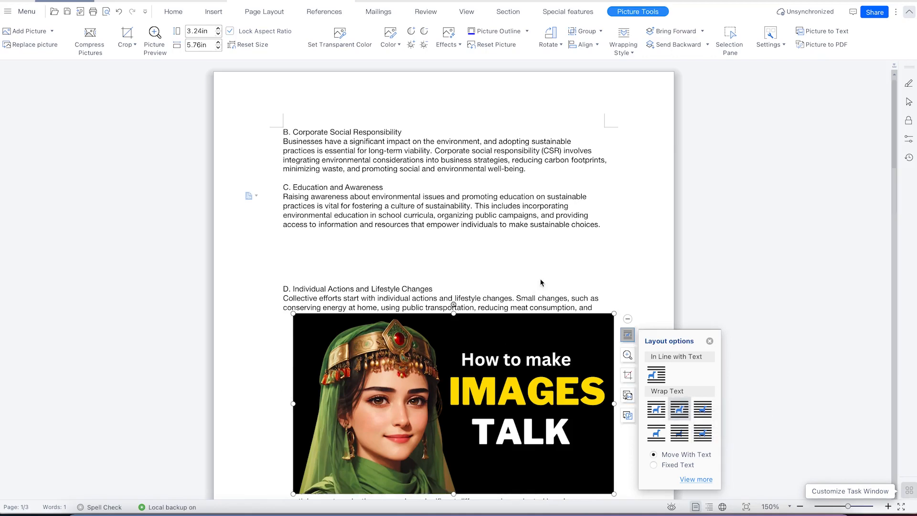
{"action": "left_click", "coordinate": [603, 262]}
{"action": "scroll", "coordinate": [572, 322], "scroll_direction": "down", "scroll_amount": 3}
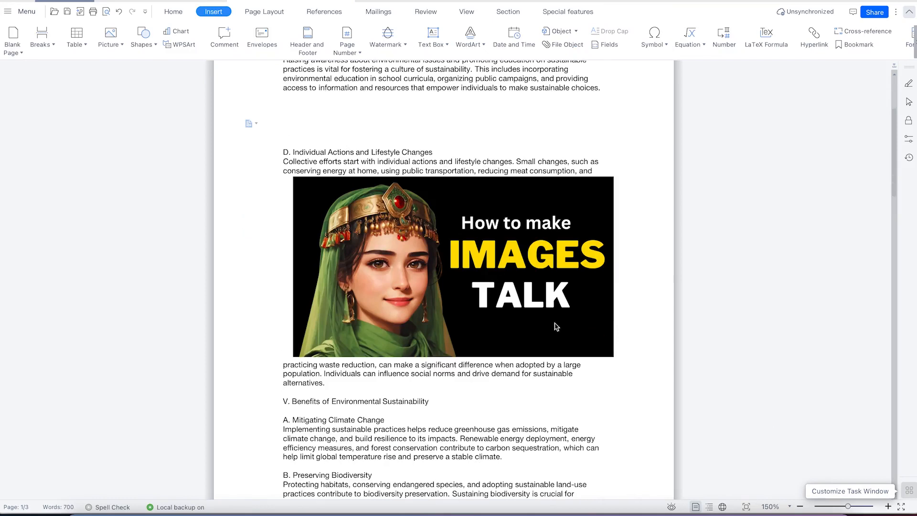
{"action": "left_click", "coordinate": [281, 367]}
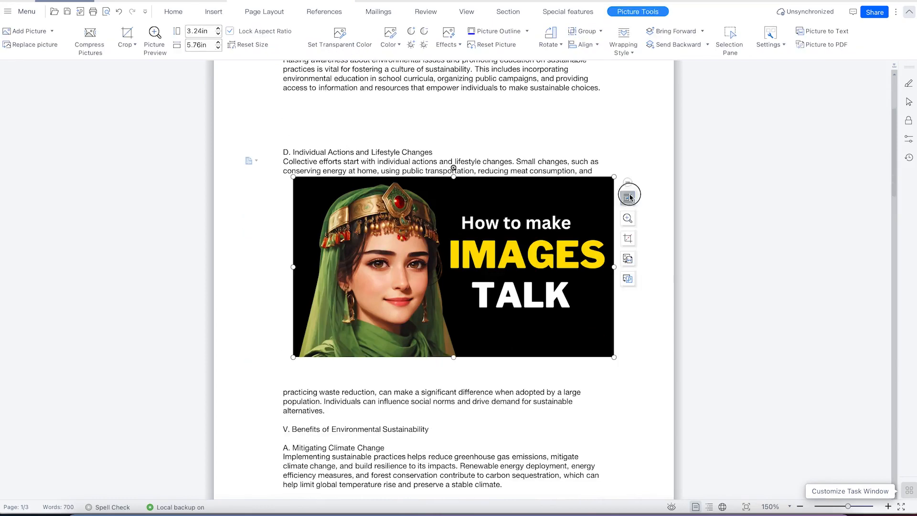
Step: Switch the picture's wrapping back to In Front of Text and move it up beside the gap above section D
{"action": "left_click", "coordinate": [629, 197]}
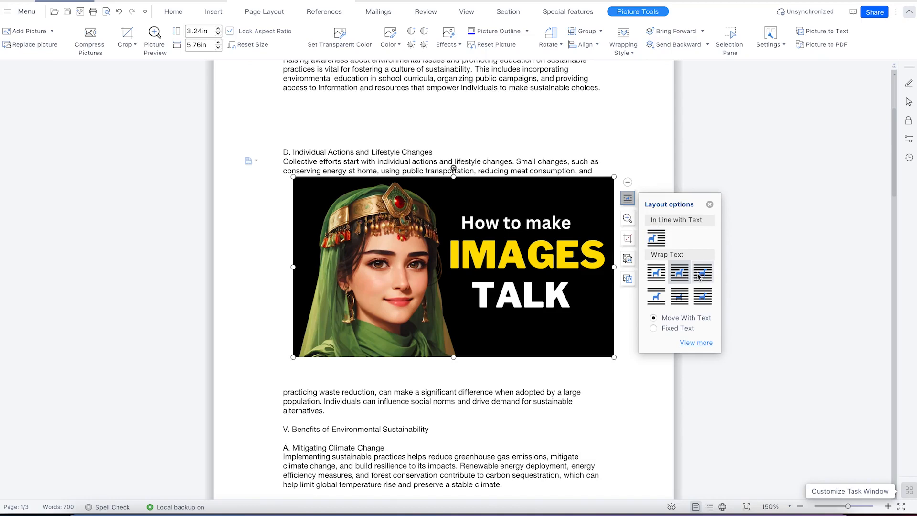
{"action": "left_click", "coordinate": [703, 297]}
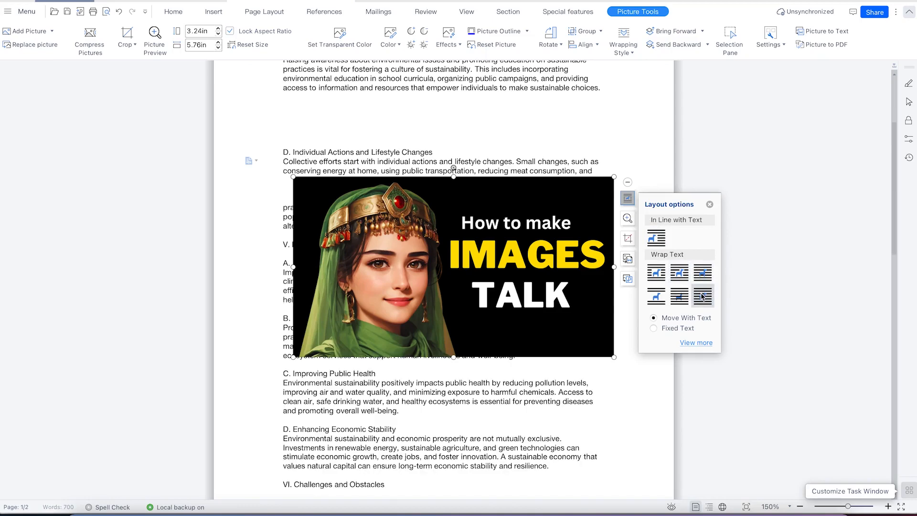
{"action": "left_click_drag", "start_coordinate": [376, 279], "coordinate": [405, 187]}
Step: Add blank lines above the section D heading until its text sits below the picture
{"action": "left_click", "coordinate": [298, 138]}
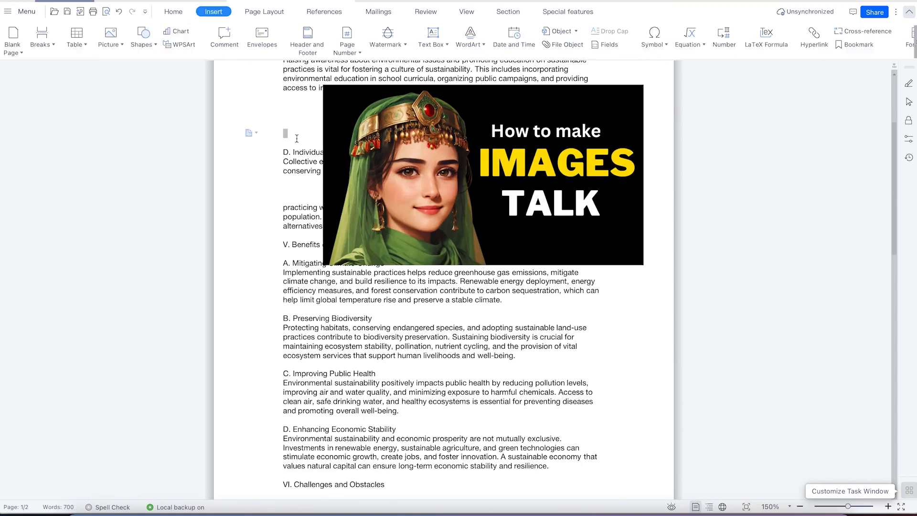
{"action": "key", "text": "Return"}
{"action": "key", "text": "Return"}
{"action": "key", "text": "Return"}
{"action": "key", "text": "Return"}
{"action": "key", "text": "Return"}
{"action": "key", "text": "Return"}
{"action": "key", "text": "Return"}
{"action": "key", "text": "Return"}
{"action": "key", "text": "Return"}
{"action": "key", "text": "Return"}
{"action": "key", "text": "Return"}
{"action": "key", "text": "Return"}
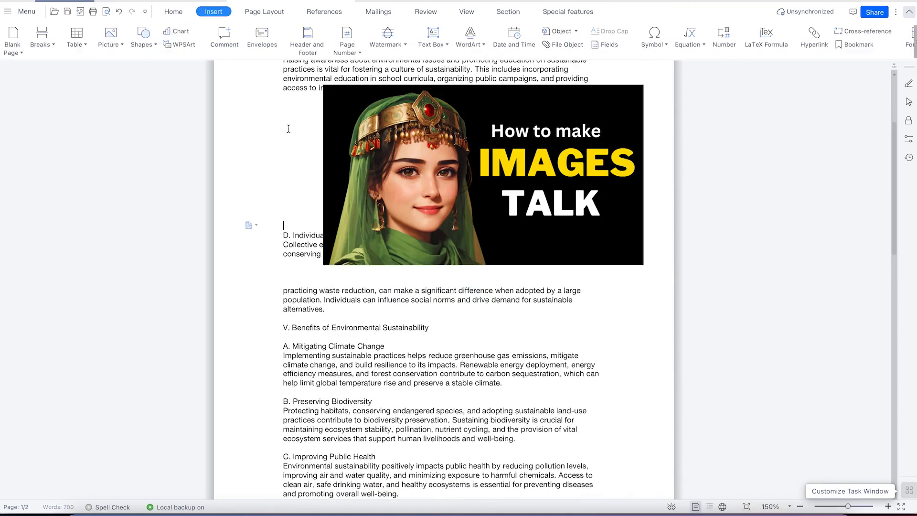
{"action": "key", "text": "Return"}
{"action": "key", "text": "Return"}
{"action": "key", "text": "Return"}
{"action": "key", "text": "Return"}
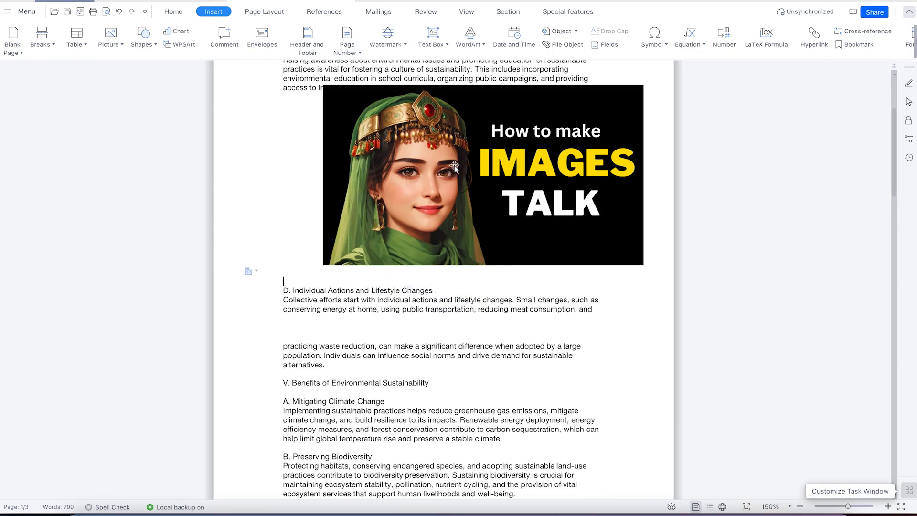
Step: Move the picture into the gap between sections C and D, and open and close its enlarged preview
{"action": "left_click", "coordinate": [445, 177]}
{"action": "left_click_drag", "start_coordinate": [445, 177], "coordinate": [411, 191]}
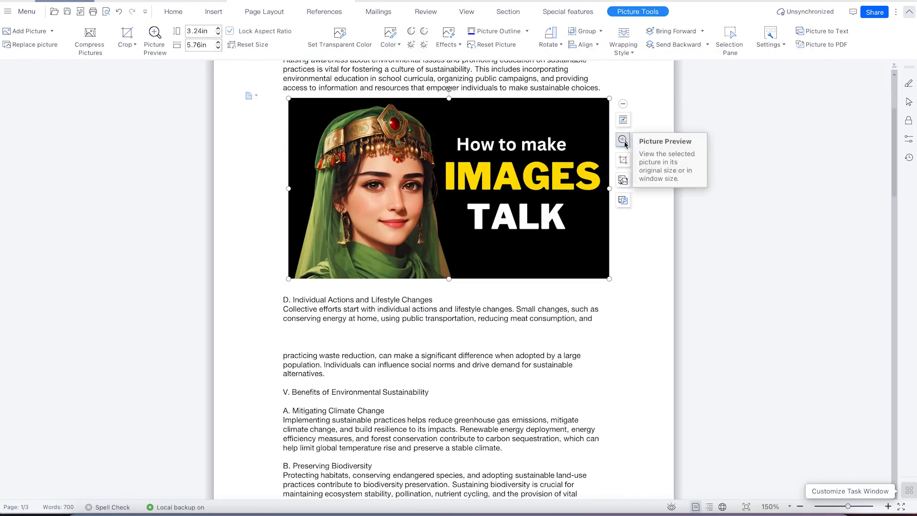
{"action": "left_click", "coordinate": [623, 141]}
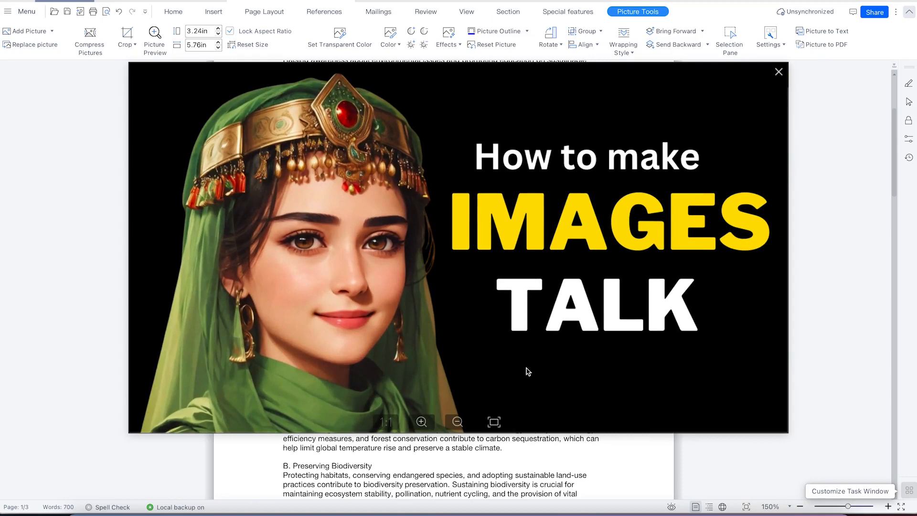
{"action": "left_click", "coordinate": [778, 72]}
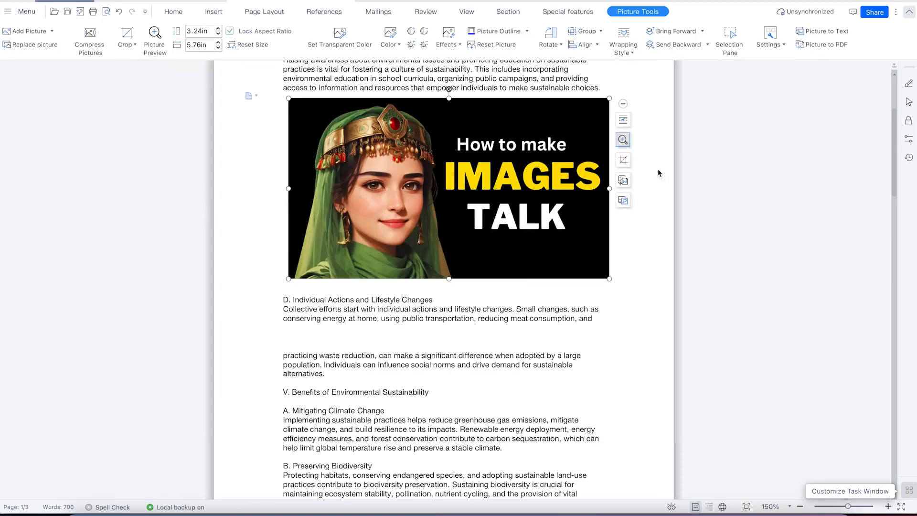
Step: Try cropping the picture from its left side to a width of 3.14 in
{"action": "left_click", "coordinate": [622, 161]}
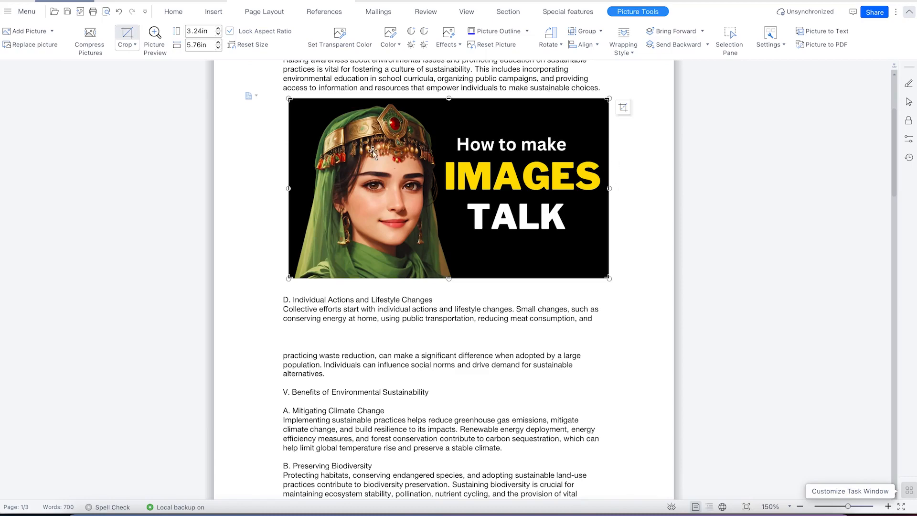
{"action": "left_click_drag", "start_coordinate": [290, 100], "coordinate": [304, 109]}
{"action": "left_click_drag", "start_coordinate": [189, 190], "coordinate": [301, 197]}
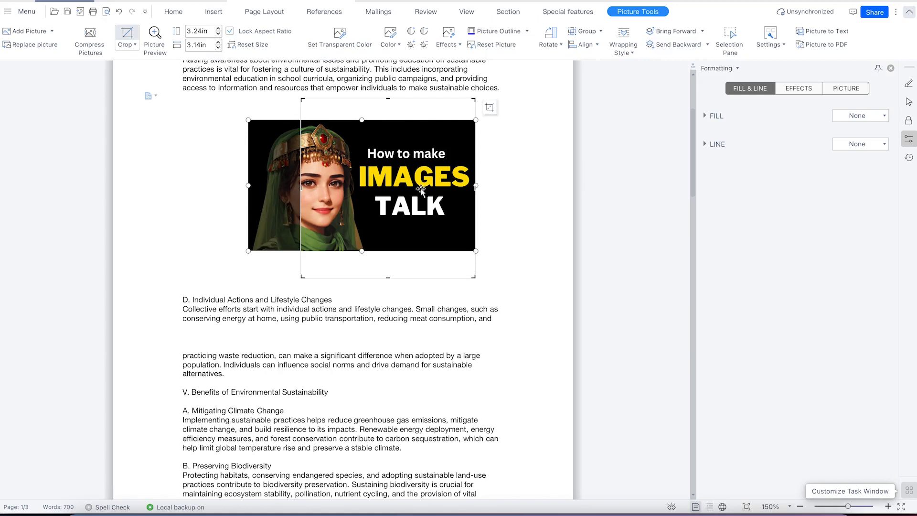
{"action": "left_click", "coordinate": [184, 142]}
{"action": "left_click", "coordinate": [320, 186]}
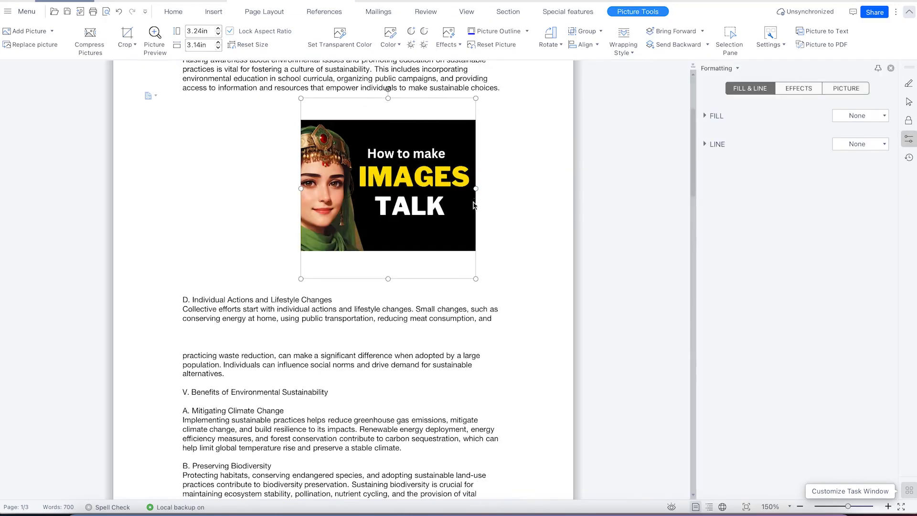
Step: Reopen the crop and extend its left edge to a width of 4.13 in, and undo all the crop changes
{"action": "mouse_move", "coordinate": [381, 203]}
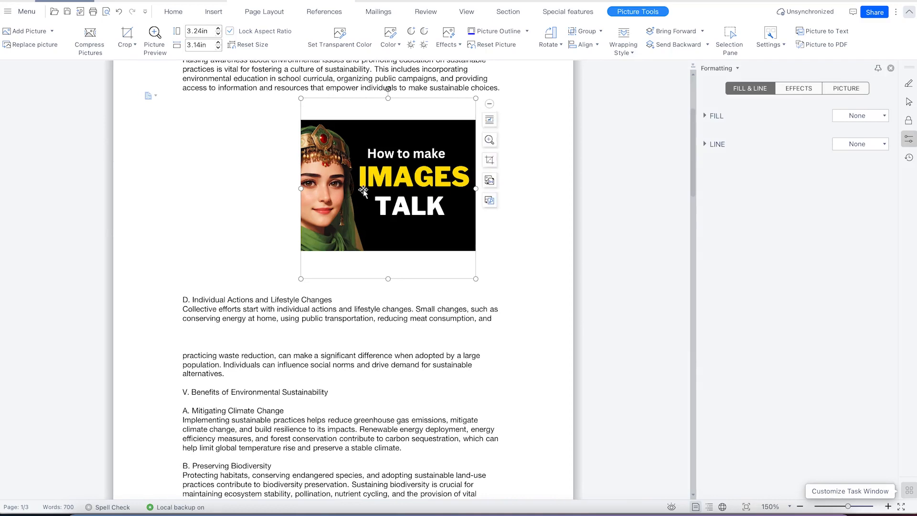
{"action": "left_click", "coordinate": [489, 159]}
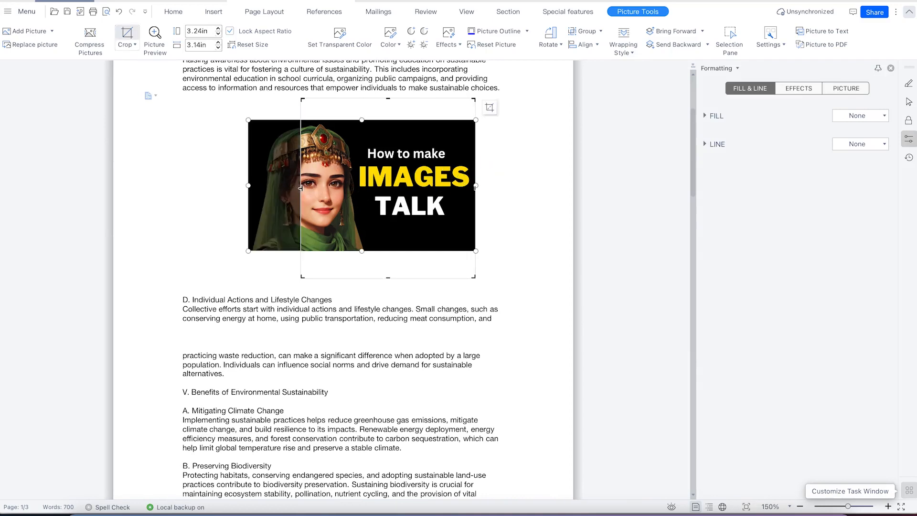
{"action": "left_click_drag", "start_coordinate": [300, 188], "coordinate": [245, 185]}
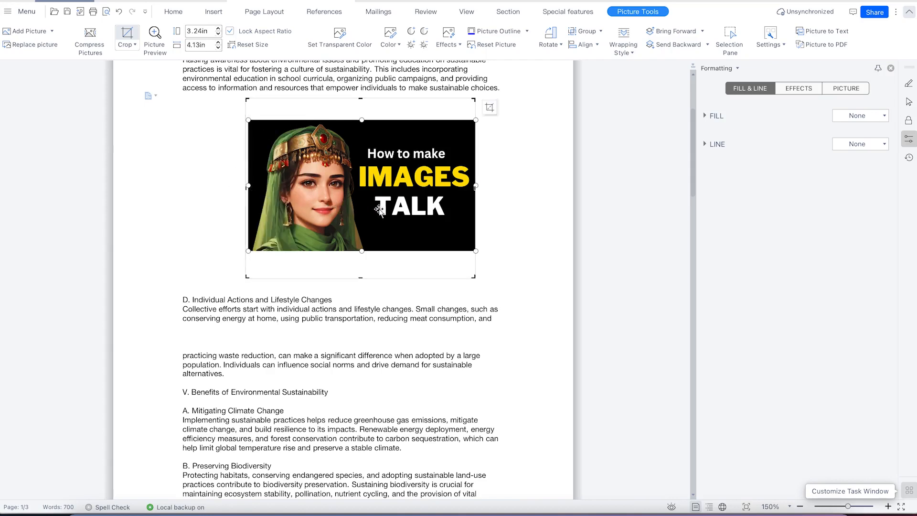
{"action": "key", "text": "super+z"}
{"action": "key", "text": "super+z"}
{"action": "key", "text": "super+z"}
{"action": "key", "text": "super+z"}
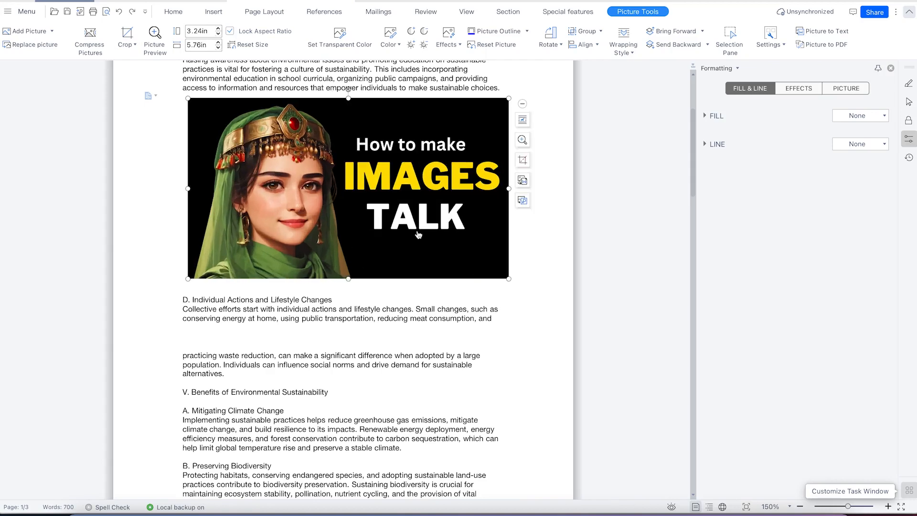
Step: Reselect the picture in the gap above section D and close the Formatting pane
{"action": "left_click", "coordinate": [516, 283]}
{"action": "left_click", "coordinate": [292, 172]}
{"action": "left_click", "coordinate": [890, 69]}
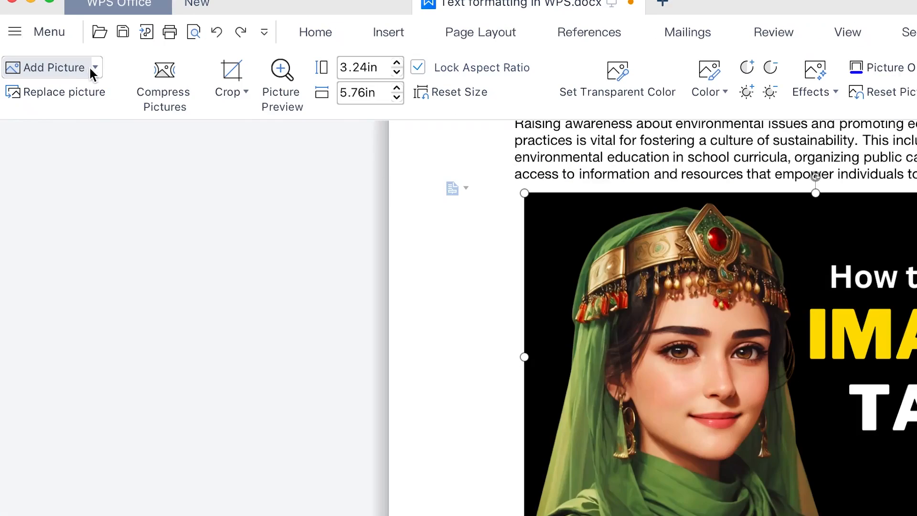
{"action": "left_click", "coordinate": [93, 72]}
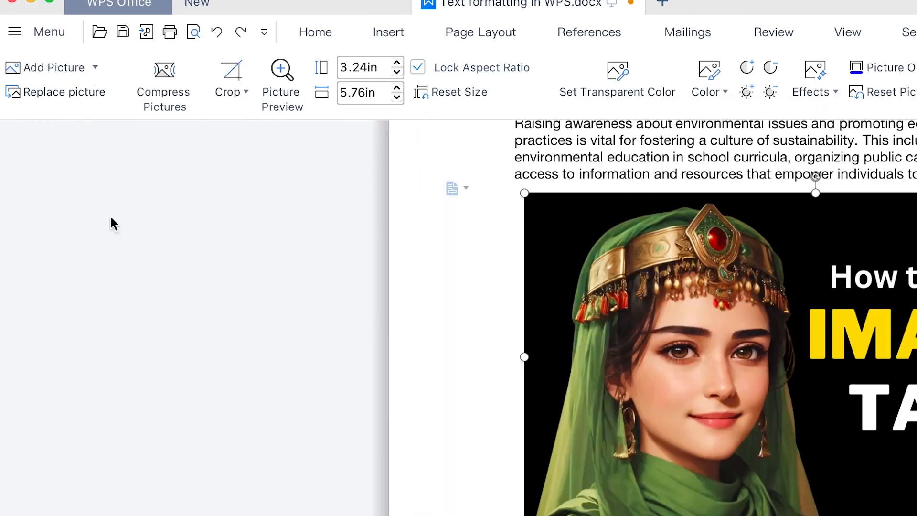
{"action": "left_click", "coordinate": [96, 65]}
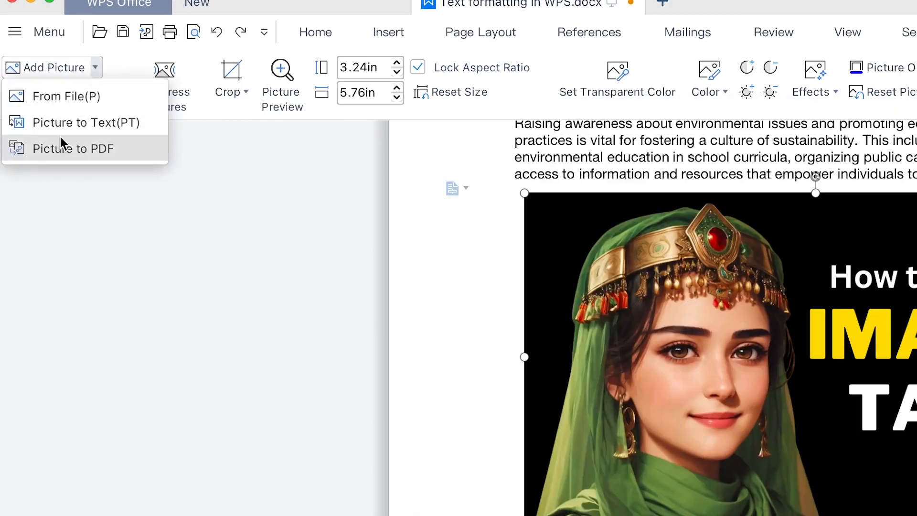
{"action": "left_click", "coordinate": [588, 382]}
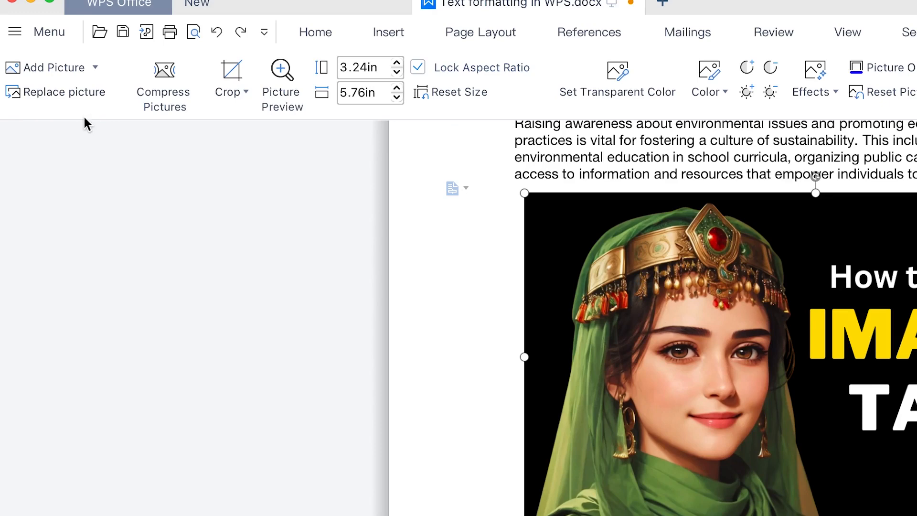
Step: Replace the picture with "Purple Textured Self-Help Advice Youtube Thumbnail (5).png" from the Downloads folder
{"action": "left_click", "coordinate": [78, 99]}
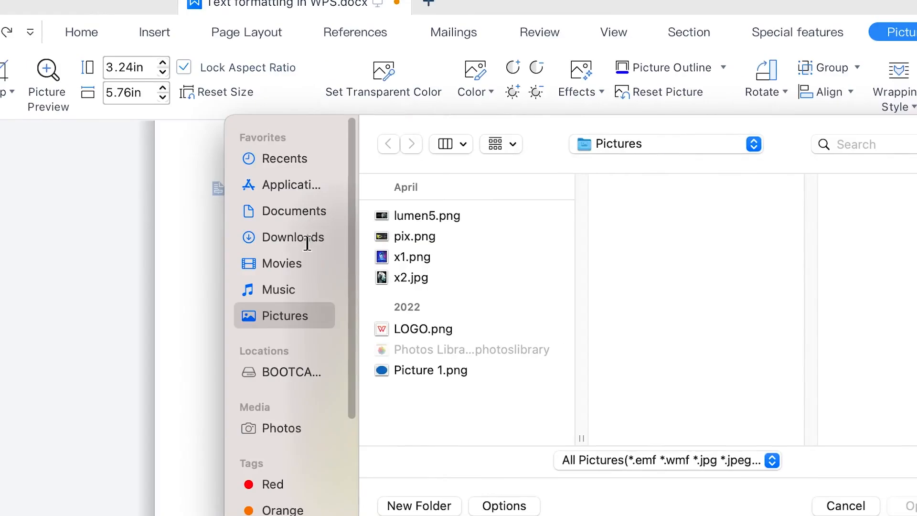
{"action": "left_click", "coordinate": [485, 238]}
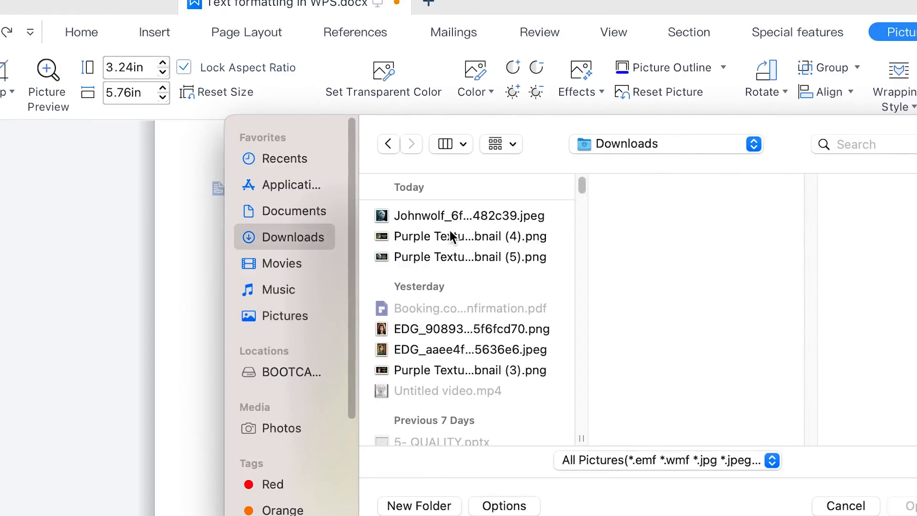
{"action": "left_click", "coordinate": [685, 236]}
{"action": "left_click", "coordinate": [456, 256]}
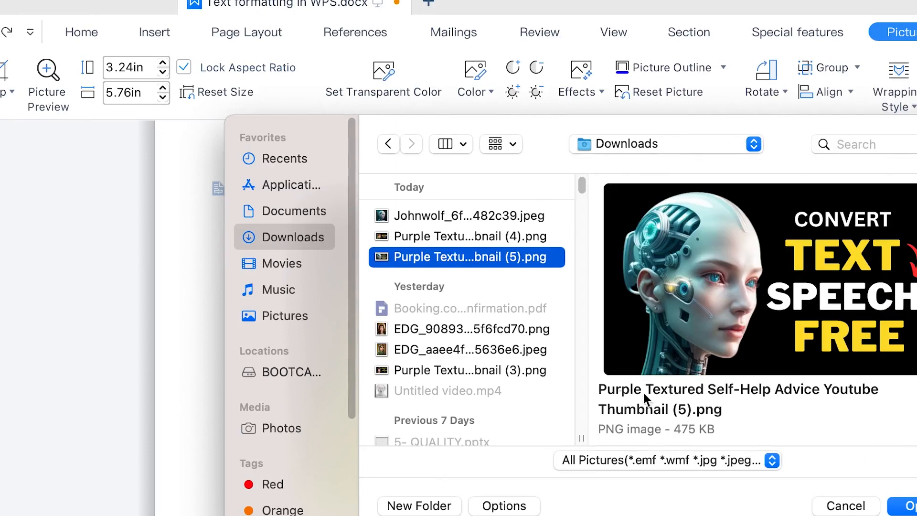
{"action": "left_click", "coordinate": [894, 502]}
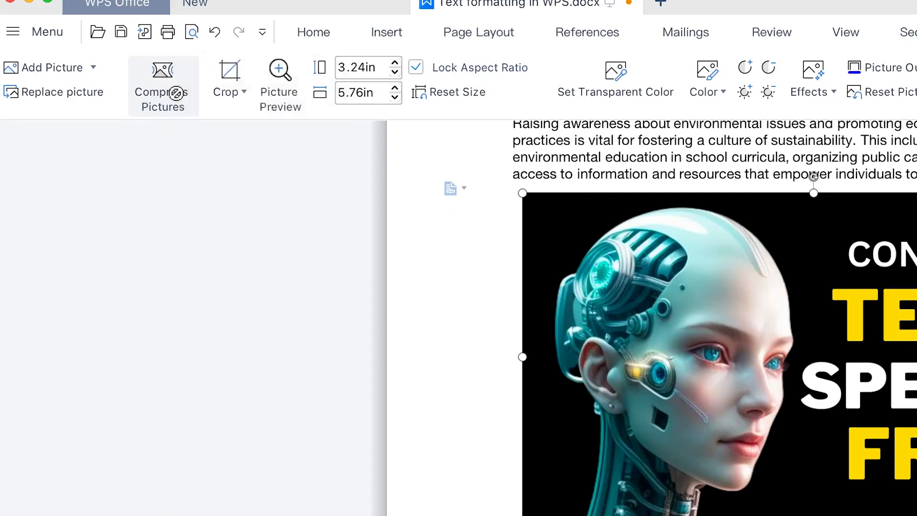
Step: Try cropping the picture to a pentagon and narrowing it slightly from its right side, and undo both changes
{"action": "left_click", "coordinate": [240, 90]}
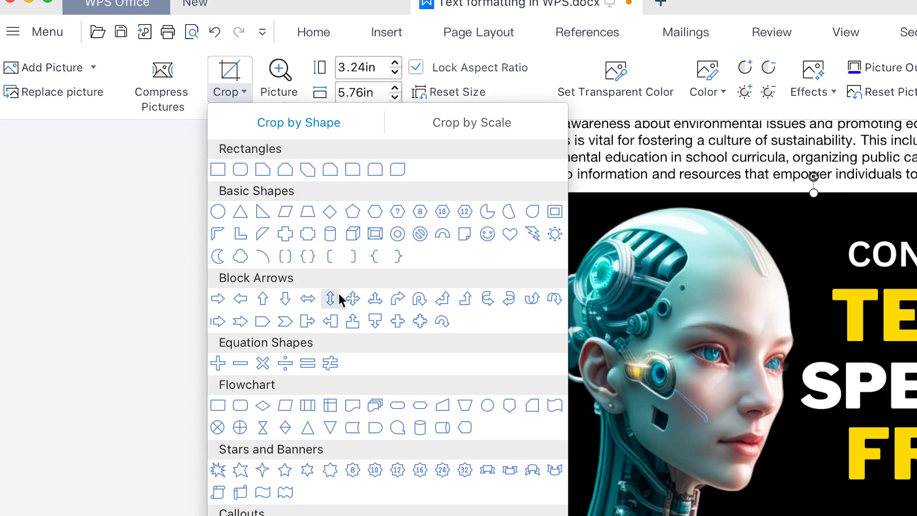
{"action": "left_click", "coordinate": [354, 211]}
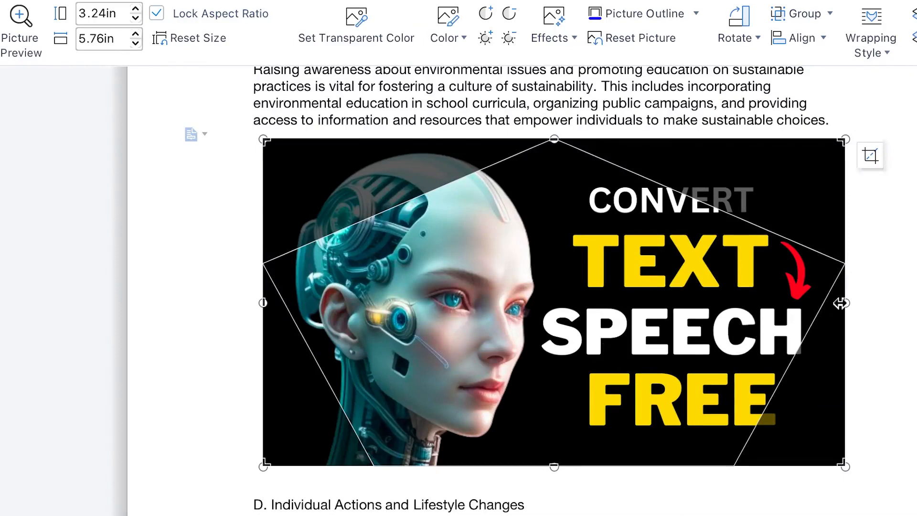
{"action": "left_click_drag", "start_coordinate": [841, 302], "coordinate": [806, 302]}
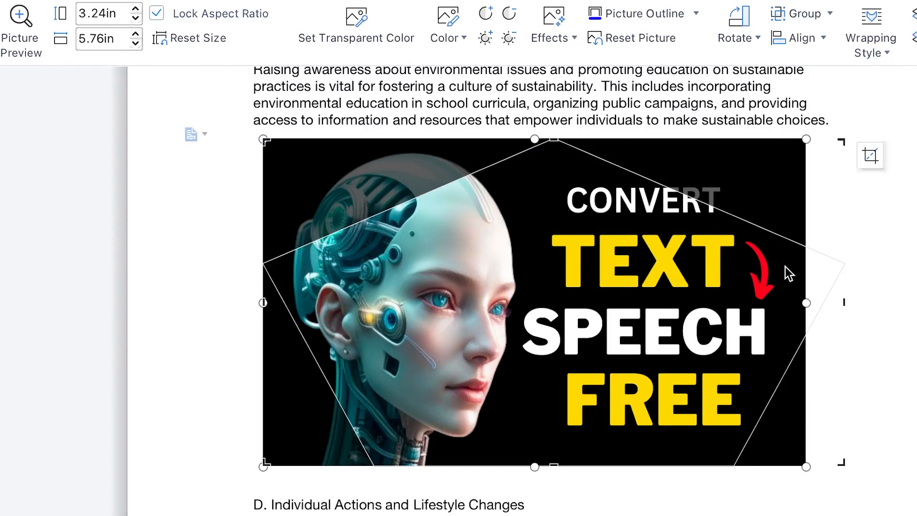
{"action": "key", "text": "ctrl+z"}
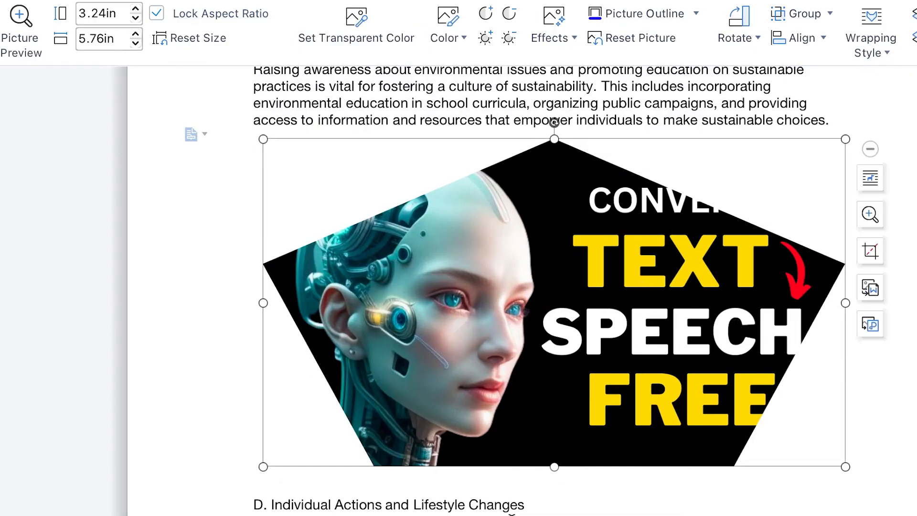
{"action": "key", "text": "ctrl+z"}
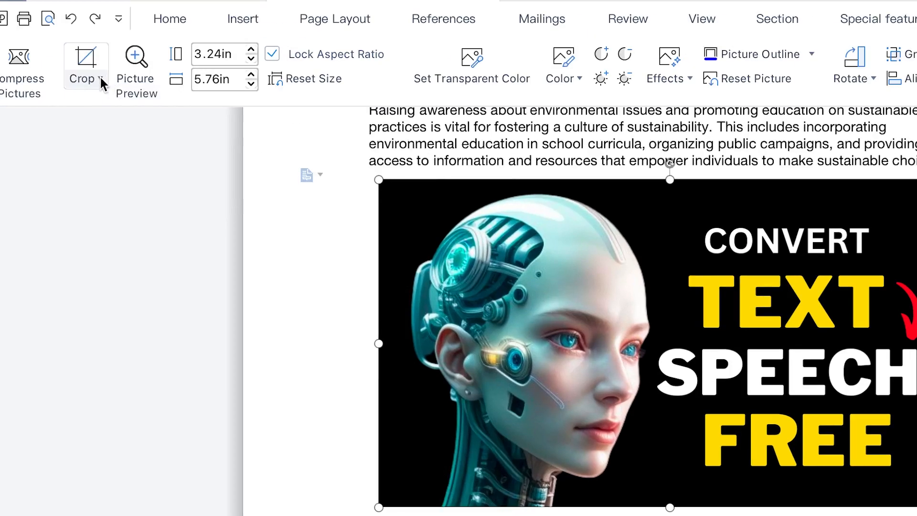
{"action": "left_click", "coordinate": [99, 79]}
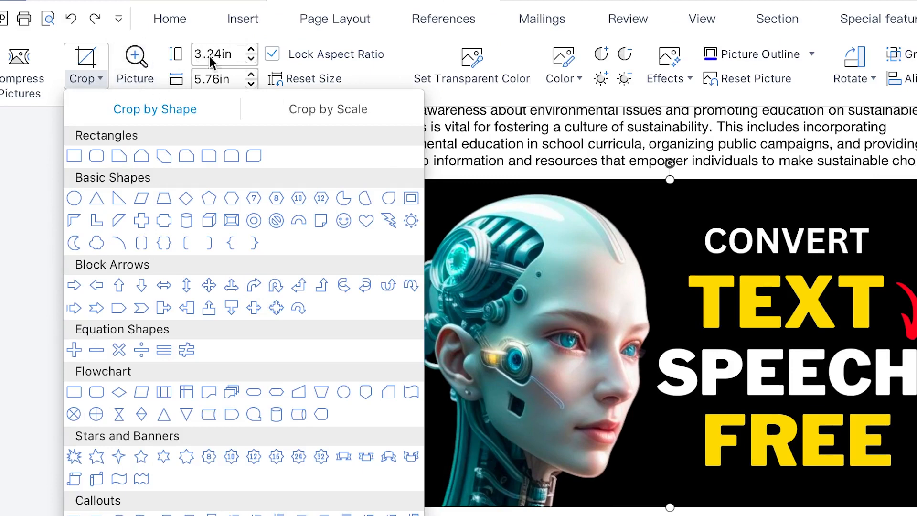
{"action": "left_click", "coordinate": [297, 33]}
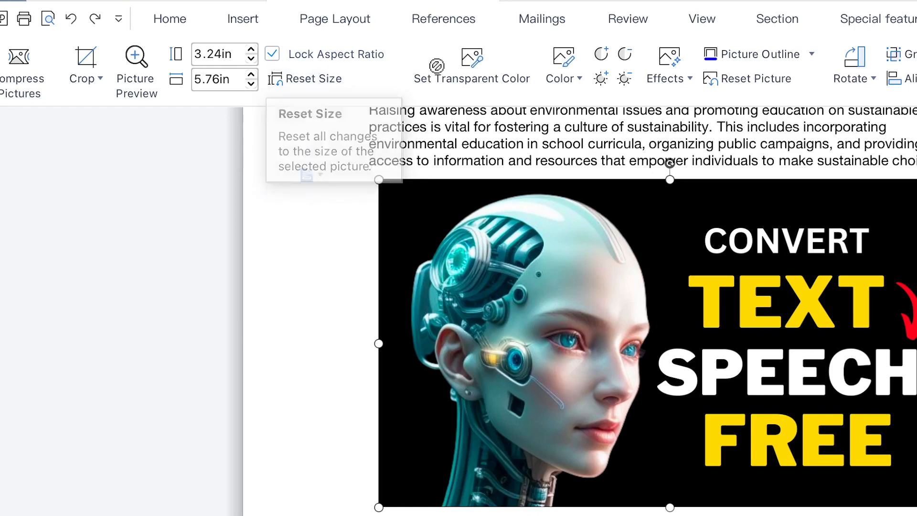
{"action": "left_click", "coordinate": [477, 56]}
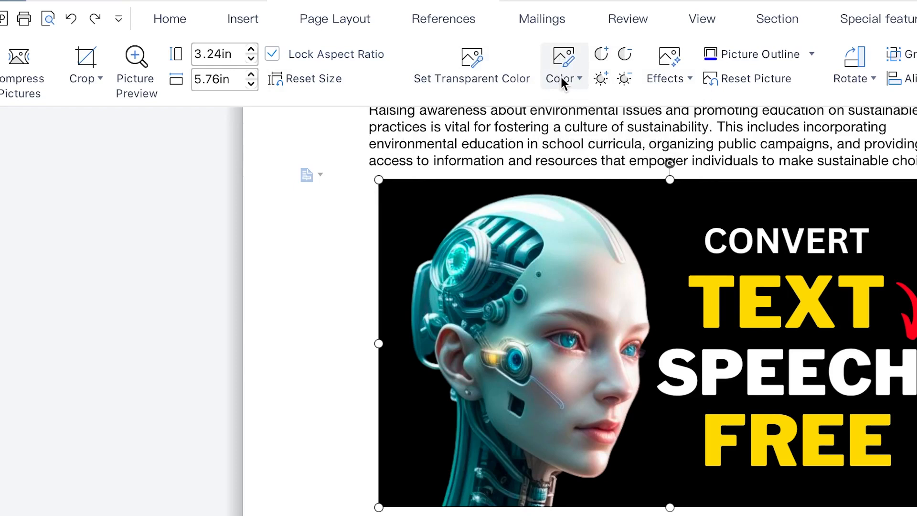
Step: Try the Grayscale color mode with one step more contrast on the picture, and restore the Automatic color mode
{"action": "left_click", "coordinate": [579, 78]}
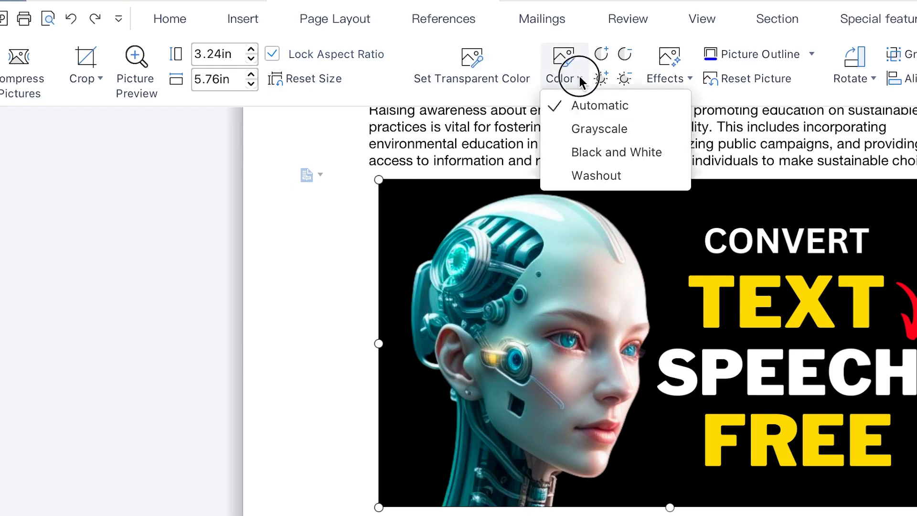
{"action": "left_click", "coordinate": [597, 130]}
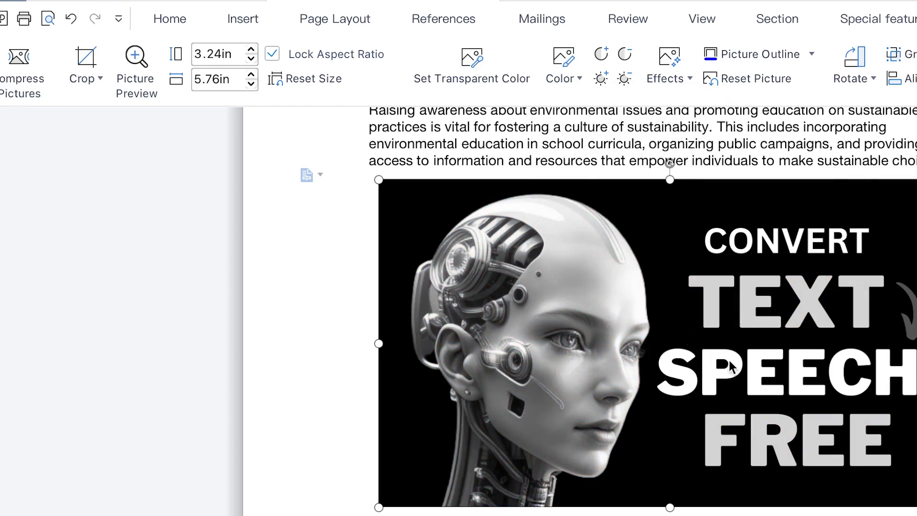
{"action": "left_click", "coordinate": [603, 56]}
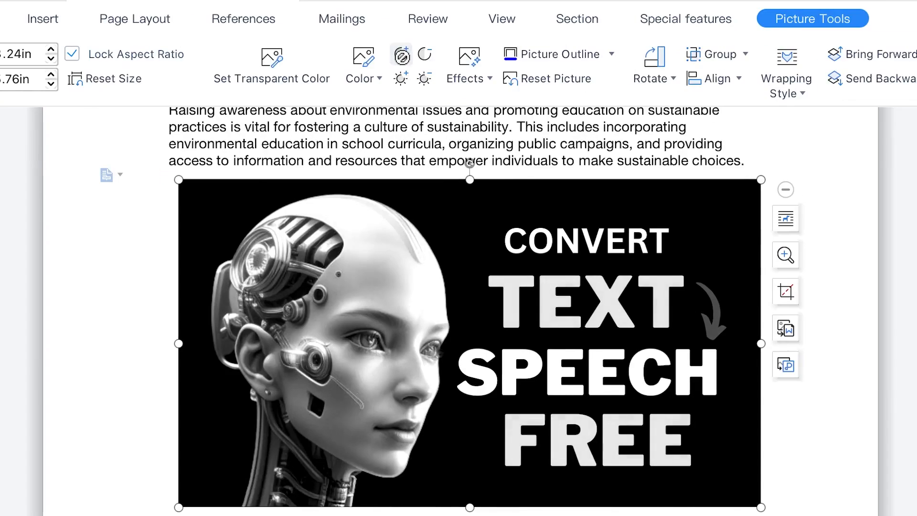
{"action": "left_click", "coordinate": [379, 76]}
{"action": "left_click", "coordinate": [383, 102]}
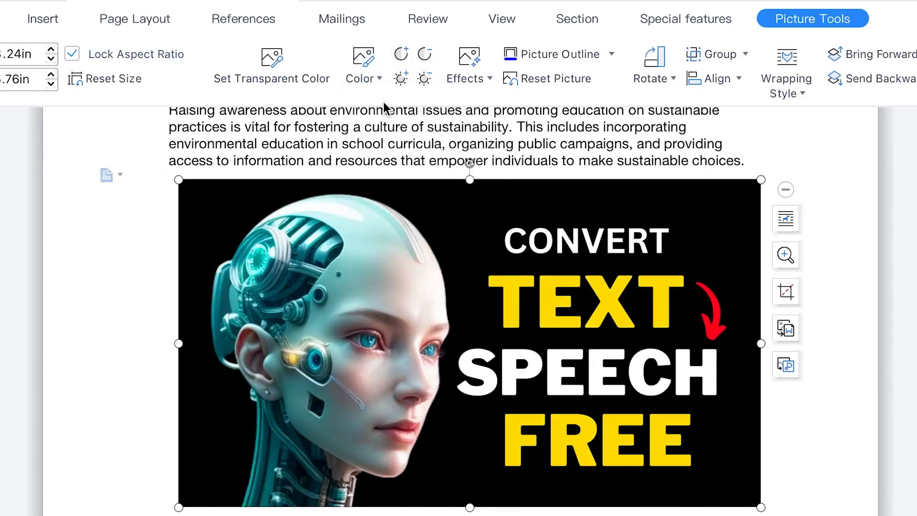
Step: Raise the picture's contrast by four steps, and lower it again until the colors are only slightly stronger than the original
{"action": "left_click", "coordinate": [403, 58]}
{"action": "left_click", "coordinate": [403, 58]}
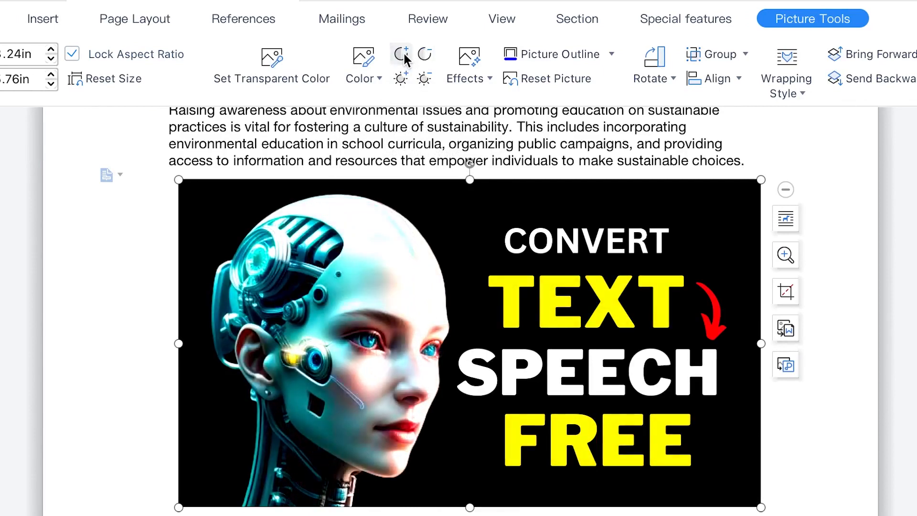
{"action": "left_click", "coordinate": [403, 58]}
{"action": "left_click", "coordinate": [403, 57]}
{"action": "left_click", "coordinate": [424, 55]}
{"action": "left_click", "coordinate": [424, 56]}
{"action": "left_click", "coordinate": [423, 56]}
{"action": "left_click", "coordinate": [424, 56]}
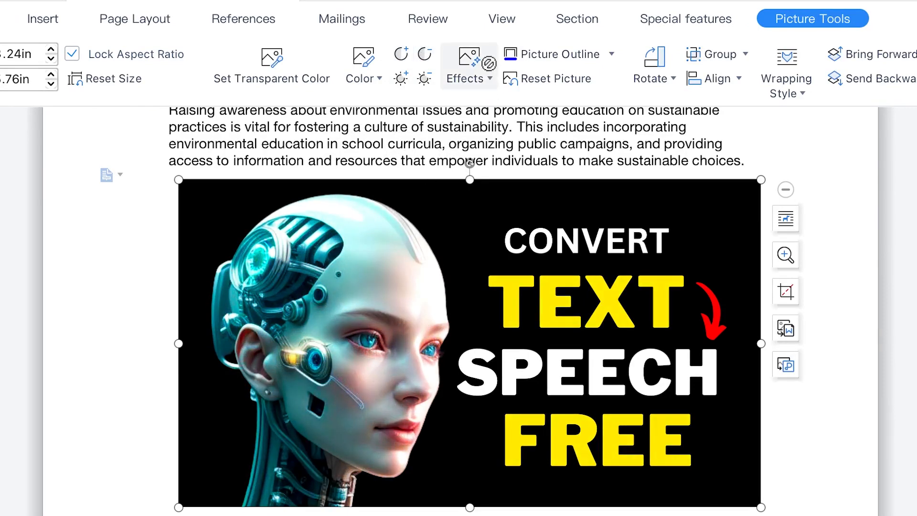
Step: Apply the first Outer shadow variation to the picture
{"action": "left_click", "coordinate": [487, 78]}
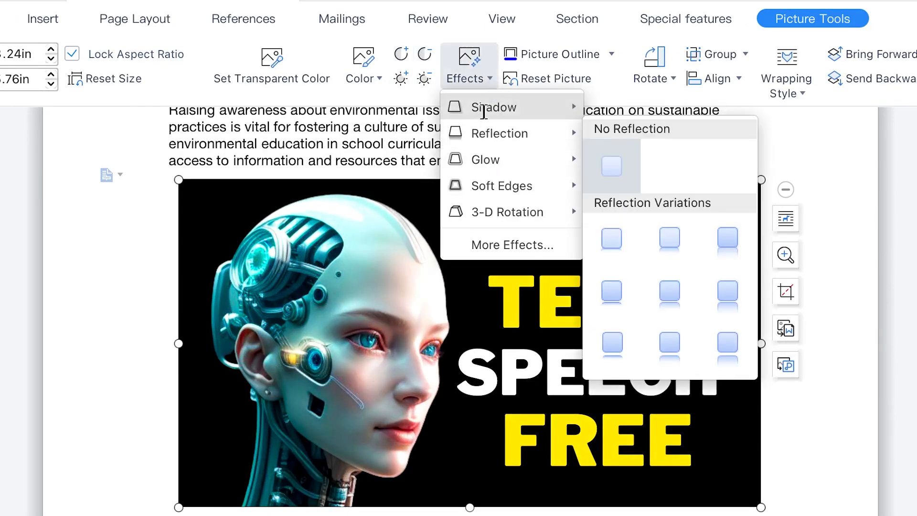
{"action": "mouse_move", "coordinate": [478, 106]}
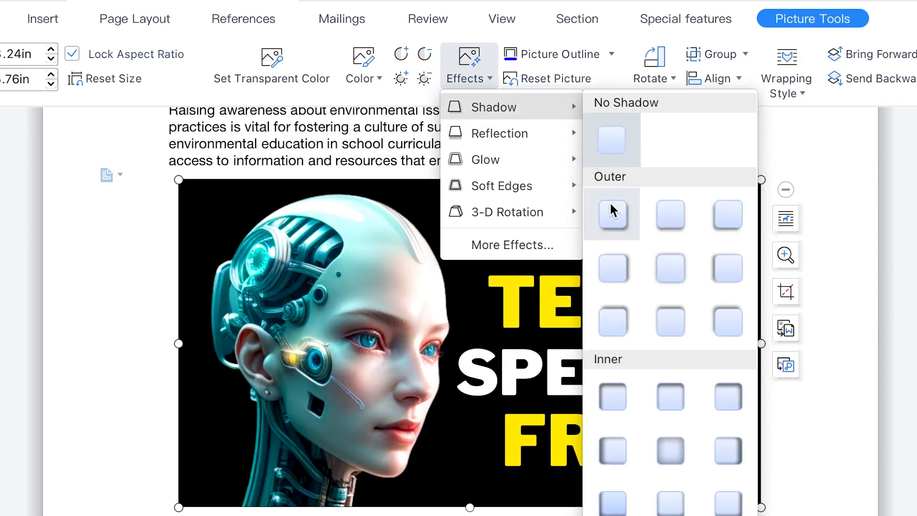
{"action": "left_click", "coordinate": [616, 214]}
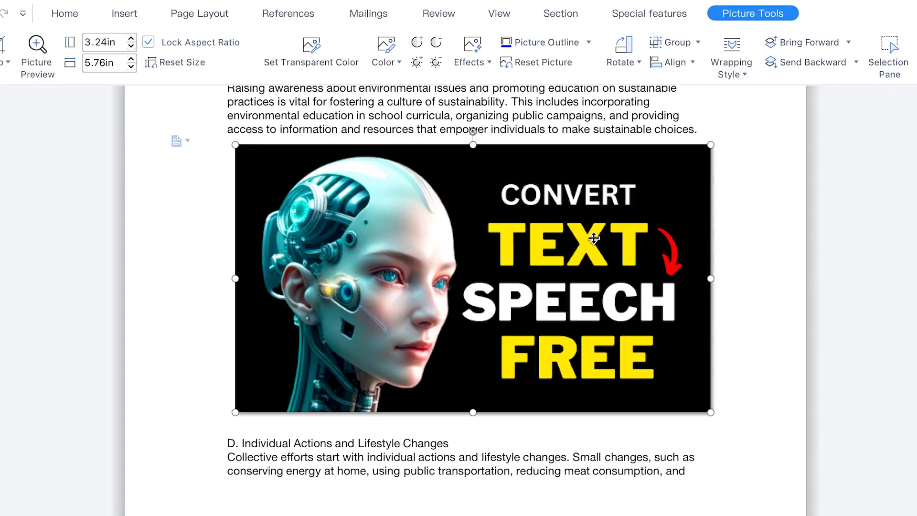
Step: Apply the first Parallel 3-D rotation to the picture
{"action": "left_click", "coordinate": [475, 56]}
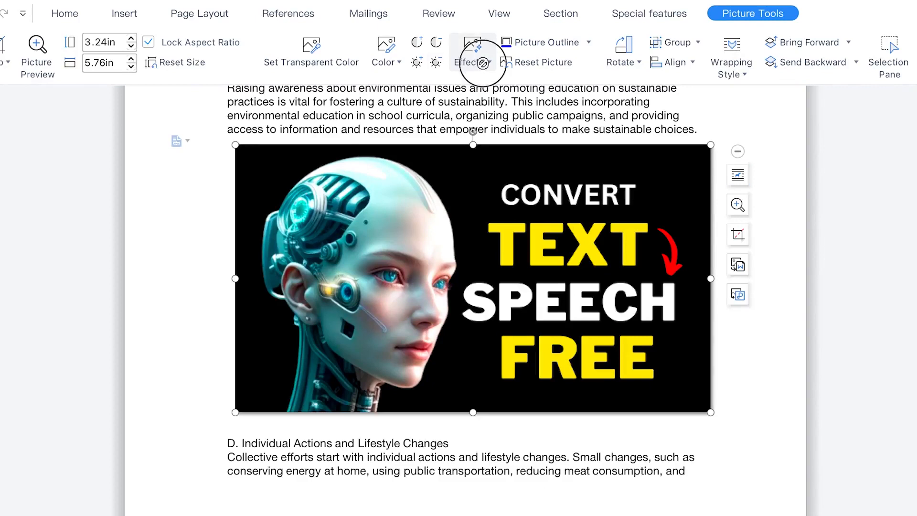
{"action": "mouse_move", "coordinate": [503, 147]}
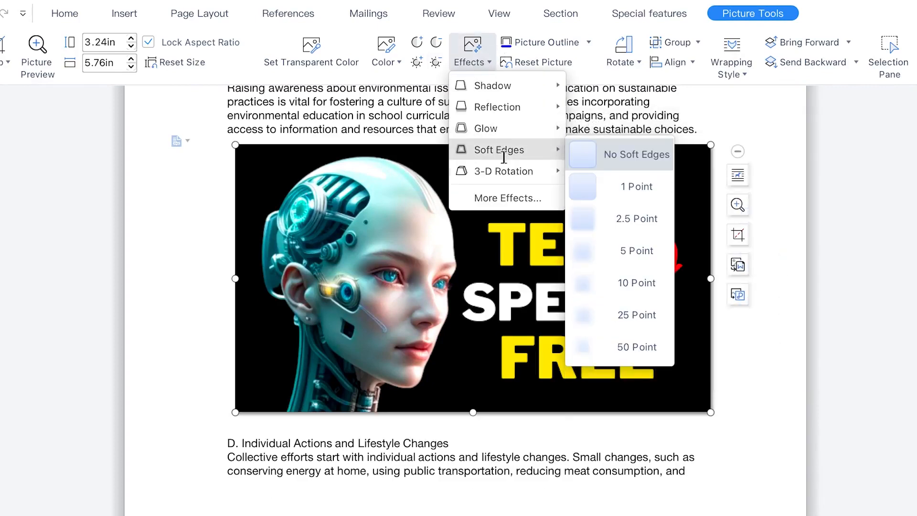
{"action": "mouse_move", "coordinate": [508, 170]}
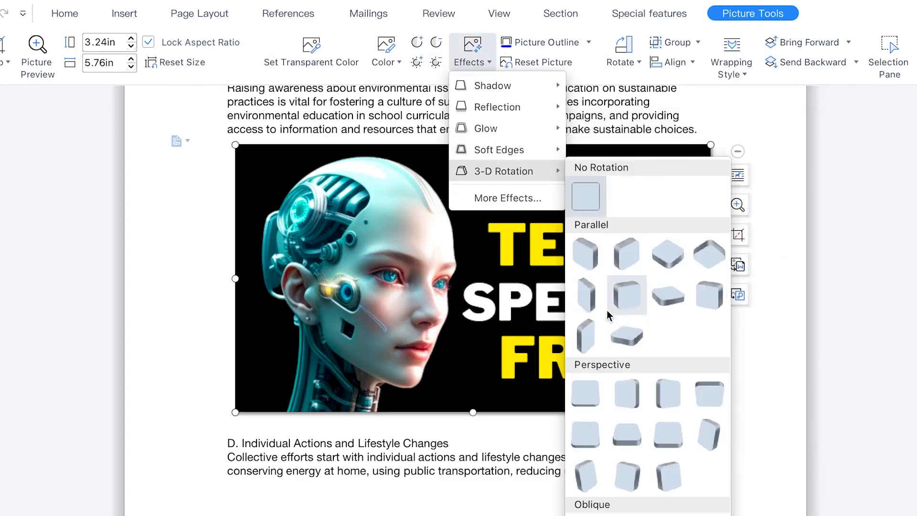
{"action": "left_click", "coordinate": [585, 260]}
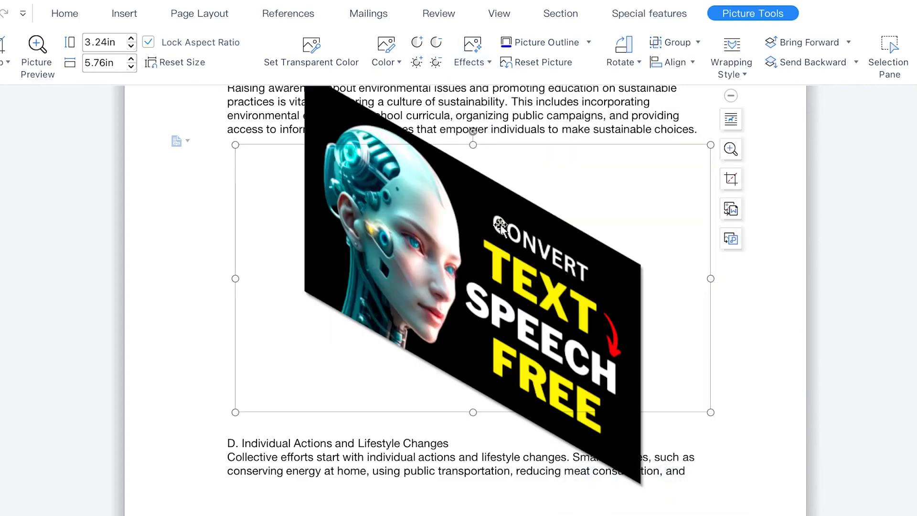
Step: Add a reflection to the rotated picture, using the middle variation in the third row
{"action": "left_click", "coordinate": [483, 62]}
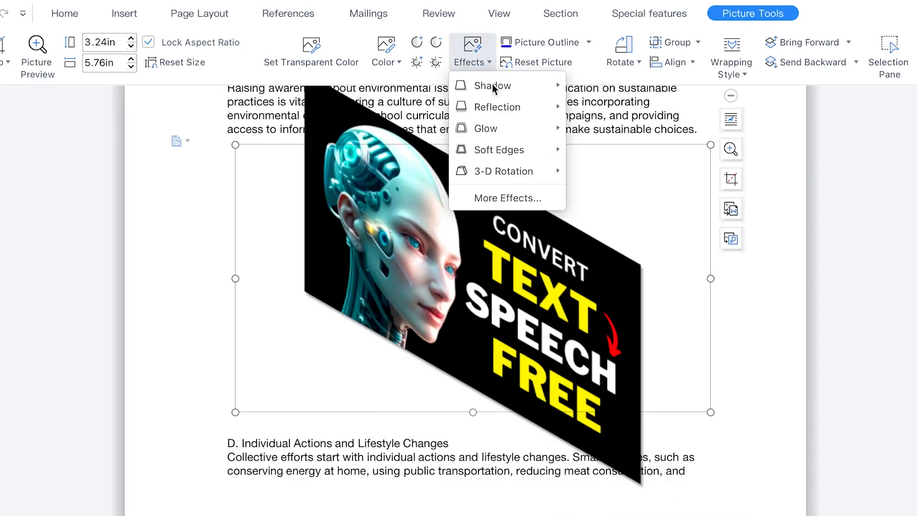
{"action": "mouse_move", "coordinate": [492, 107]}
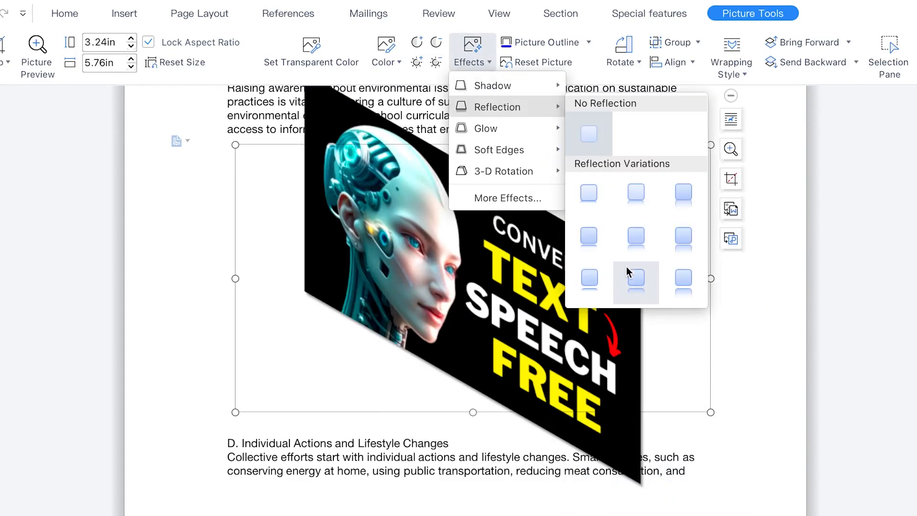
{"action": "left_click", "coordinate": [635, 279]}
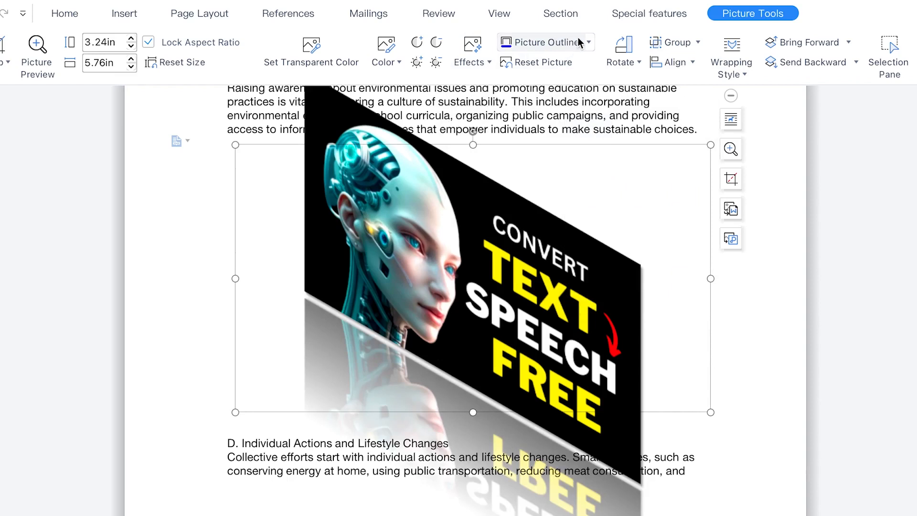
Step: Give the picture an outline with a weight of 4.5 pt
{"action": "left_click", "coordinate": [589, 43]}
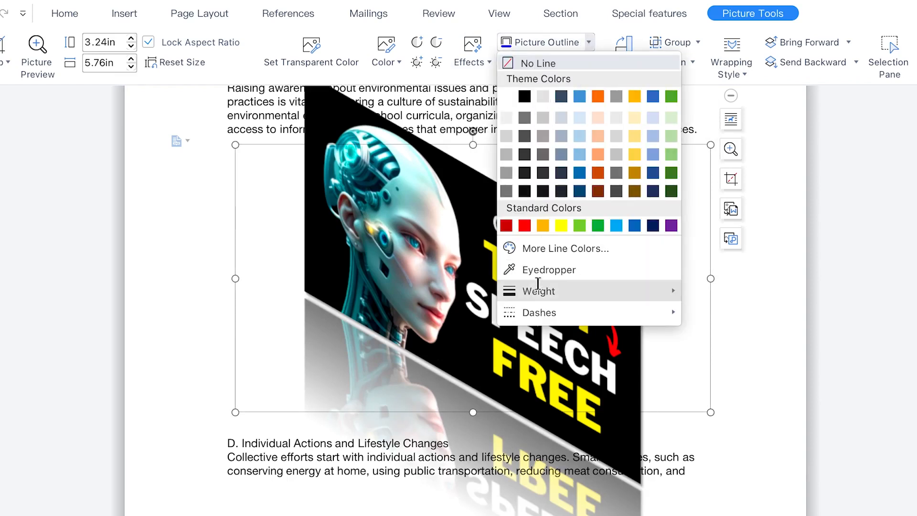
{"action": "mouse_move", "coordinate": [537, 289]}
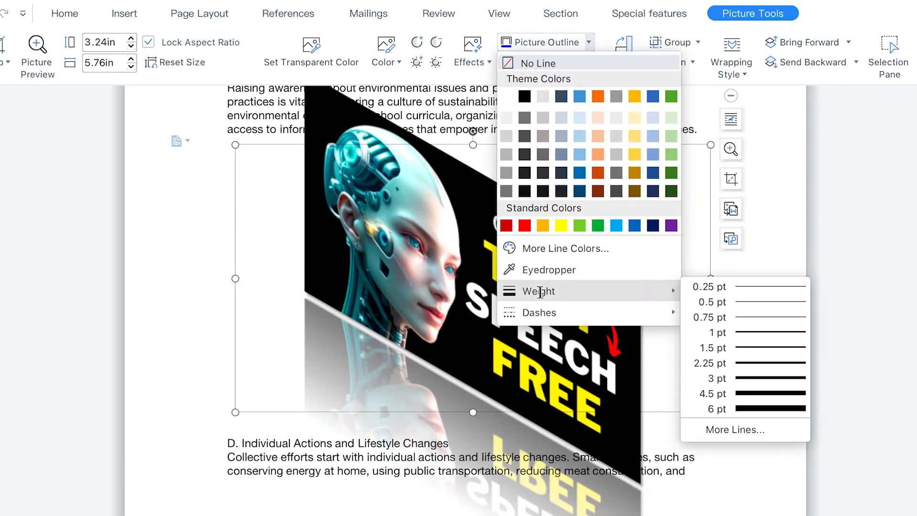
{"action": "left_click", "coordinate": [755, 394]}
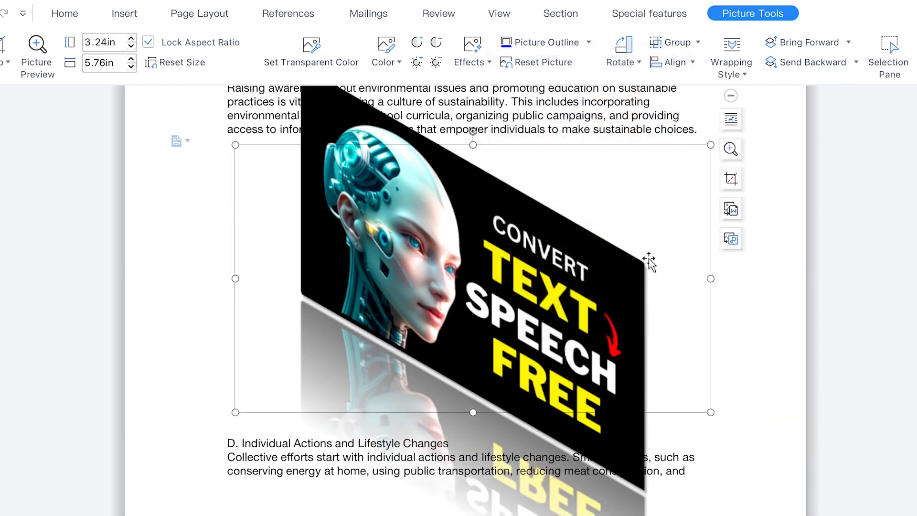
Step: Reset the picture to its original appearance, removing its effects and outline
{"action": "left_click", "coordinate": [556, 67]}
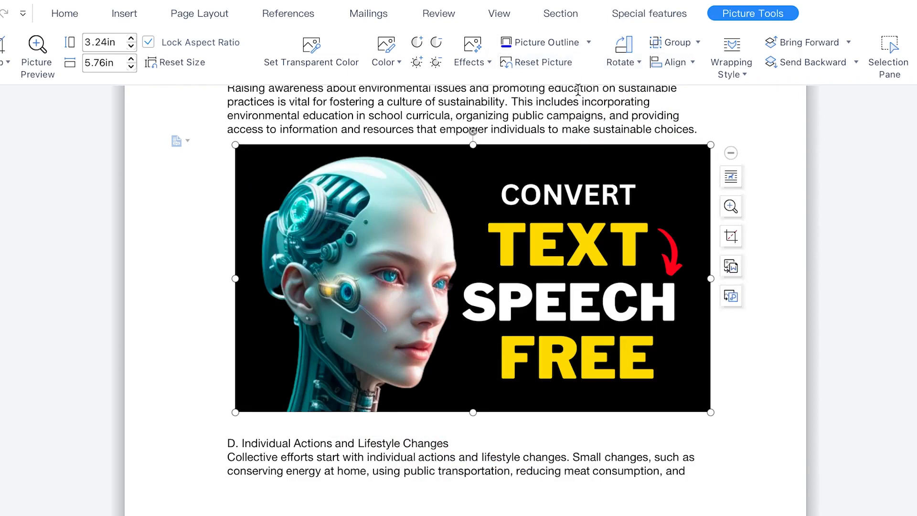
Step: Rotate the picture left 90° and flip it horizontally, and undo both changes
{"action": "left_click", "coordinate": [640, 57]}
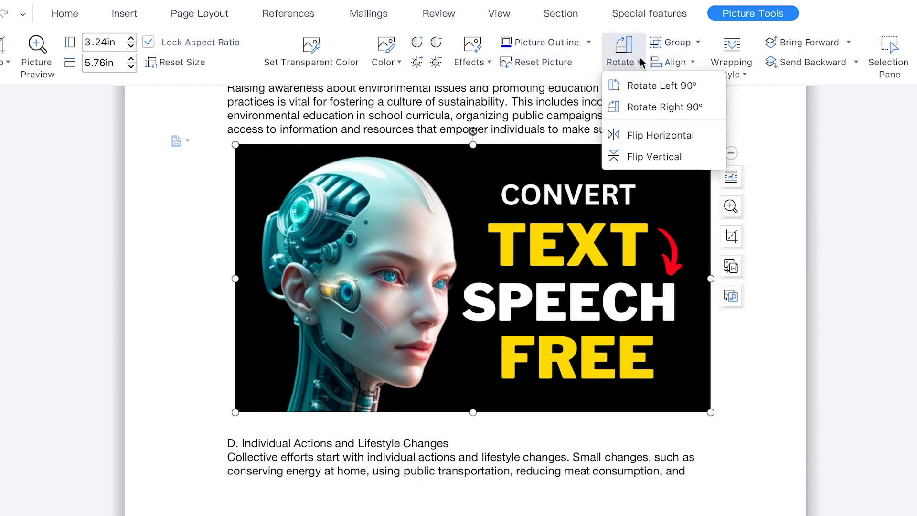
{"action": "left_click", "coordinate": [658, 91]}
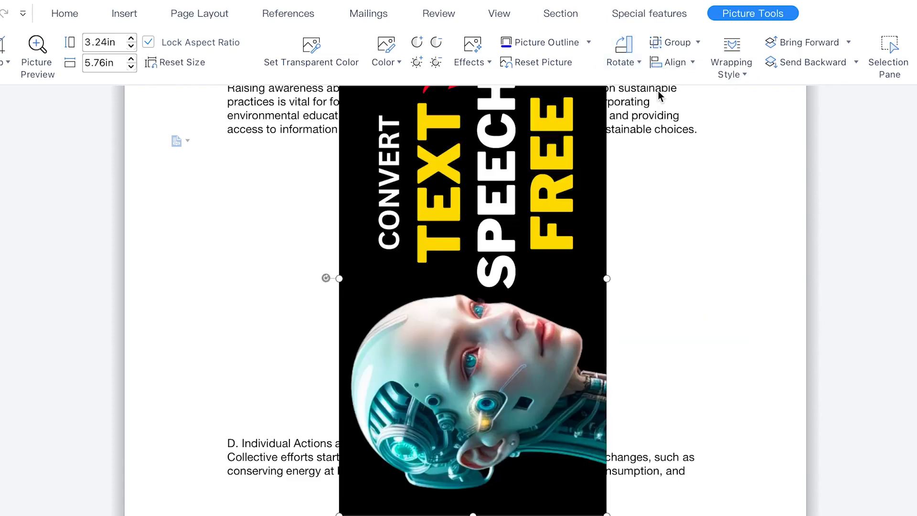
{"action": "left_click", "coordinate": [641, 54]}
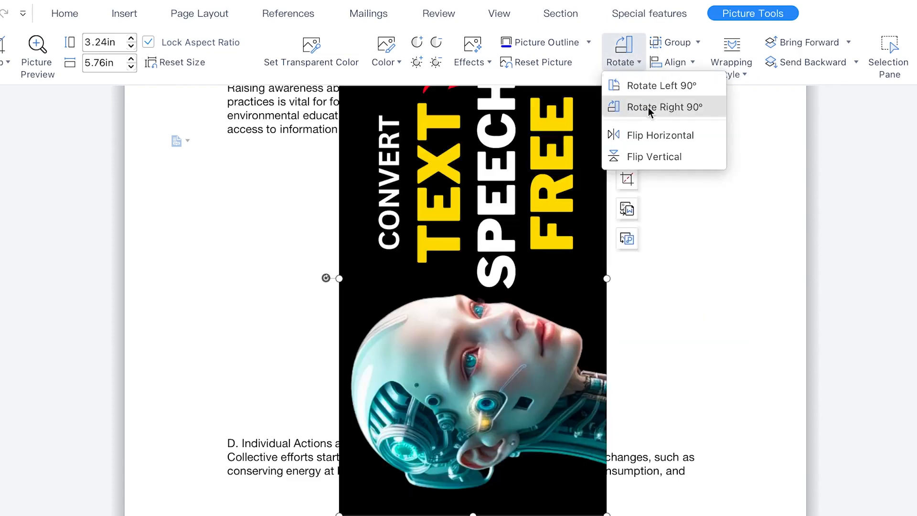
{"action": "left_click", "coordinate": [660, 134]}
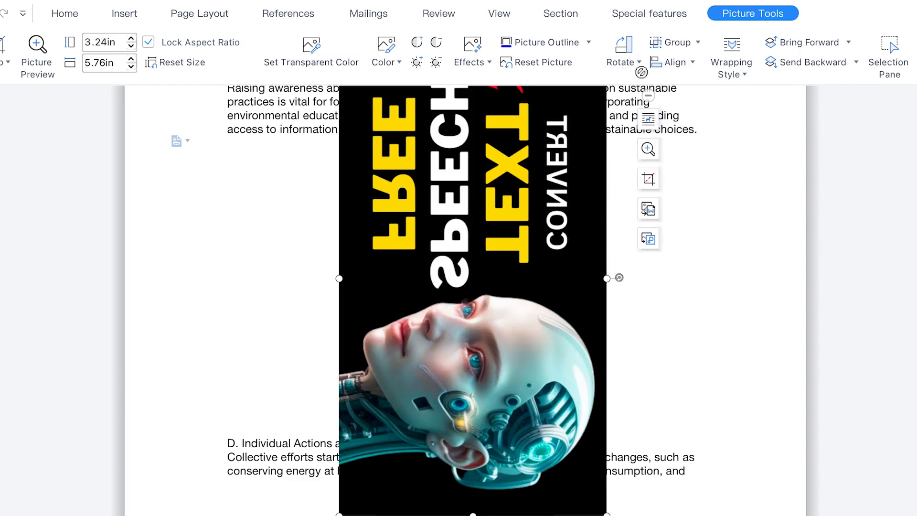
{"action": "key", "text": "ctrl+z"}
{"action": "key", "text": "ctrl+z"}
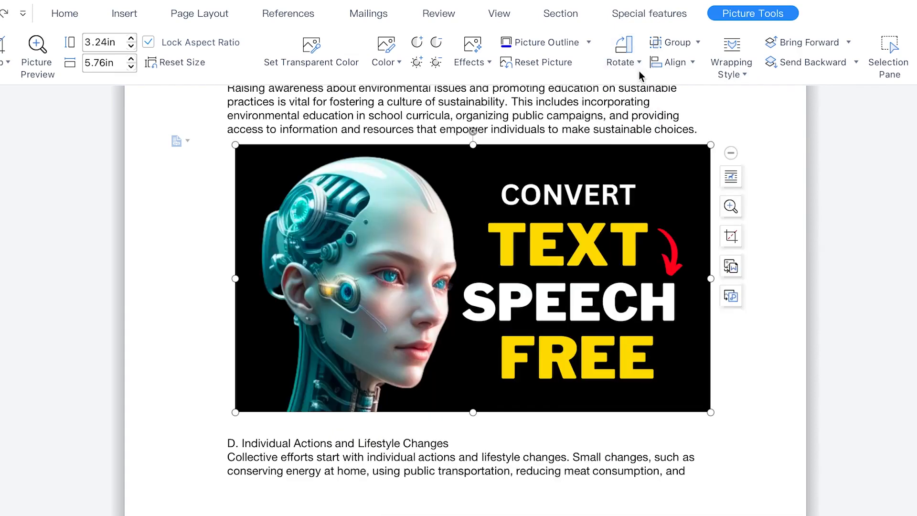
{"action": "left_click", "coordinate": [698, 42]}
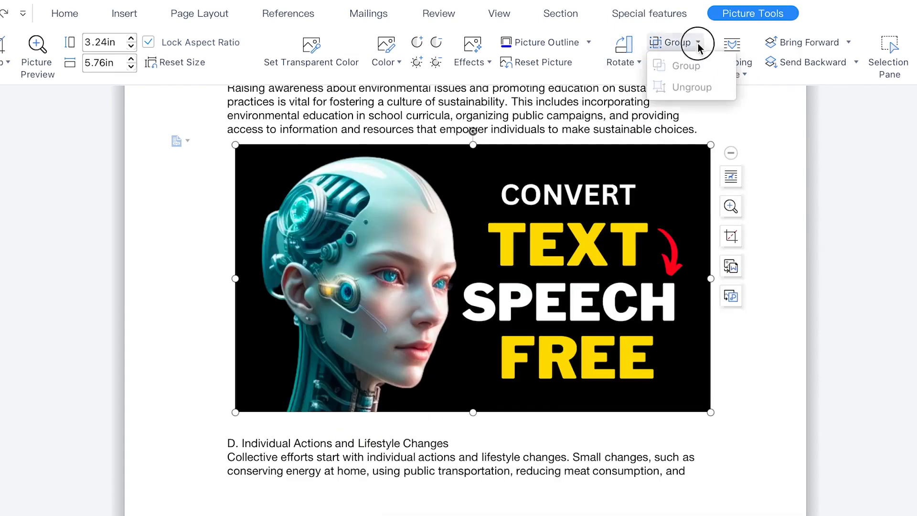
{"action": "left_click", "coordinate": [676, 195]}
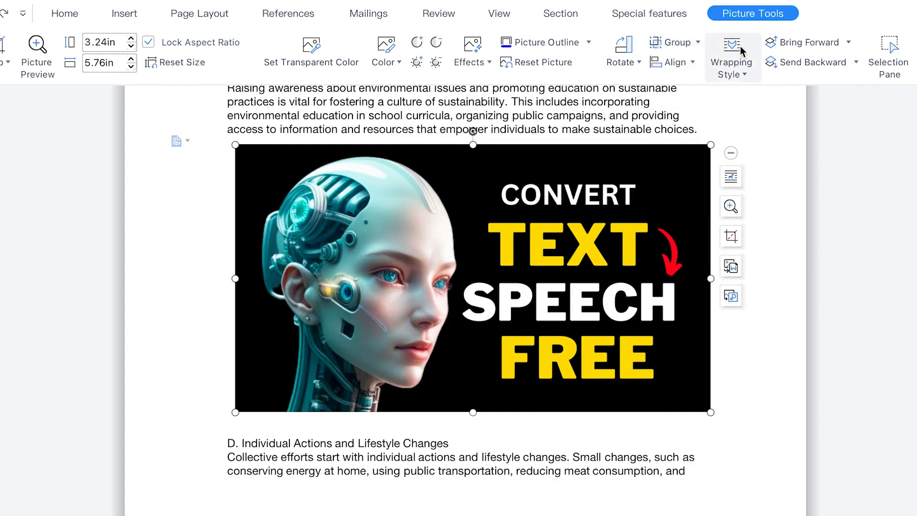
{"action": "left_click", "coordinate": [694, 62]}
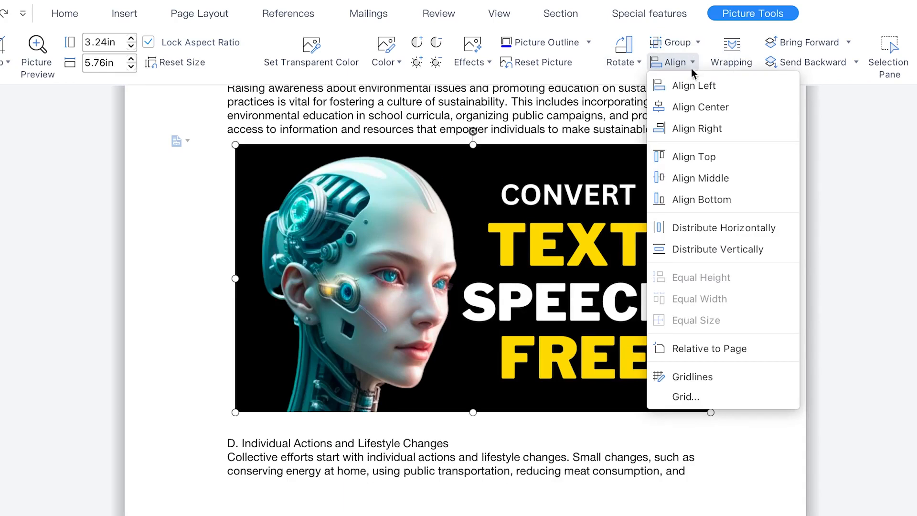
{"action": "left_click", "coordinate": [611, 222]}
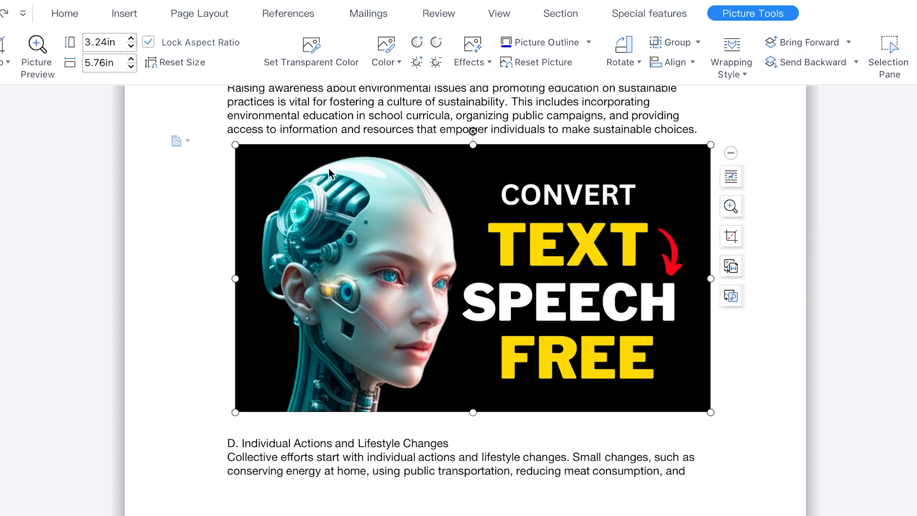
Step: Insert several blank lines between the picture and the heading "D. Individual Actions and Lifestyle Changes"
{"action": "left_click", "coordinate": [730, 413]}
{"action": "key", "text": "Return"}
{"action": "key", "text": "Return"}
{"action": "key", "text": "Return"}
{"action": "key", "text": "Return"}
{"action": "key", "text": "Return"}
{"action": "key", "text": "Return"}
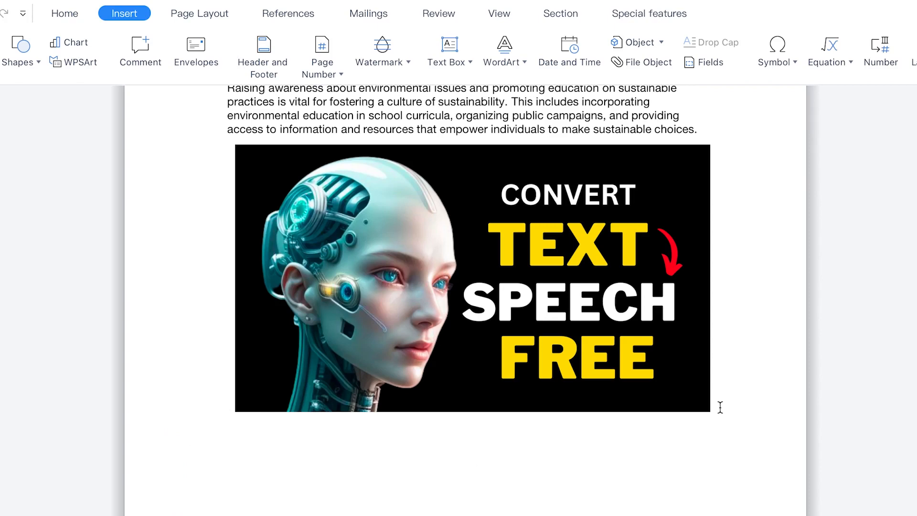
Step: Draw a horizontal straight arrow about 2.81 in long in the blank space below the picture
{"action": "left_click", "coordinate": [286, 455]}
{"action": "left_click", "coordinate": [72, 15]}
{"action": "left_click", "coordinate": [119, 15]}
{"action": "left_click", "coordinate": [39, 62]}
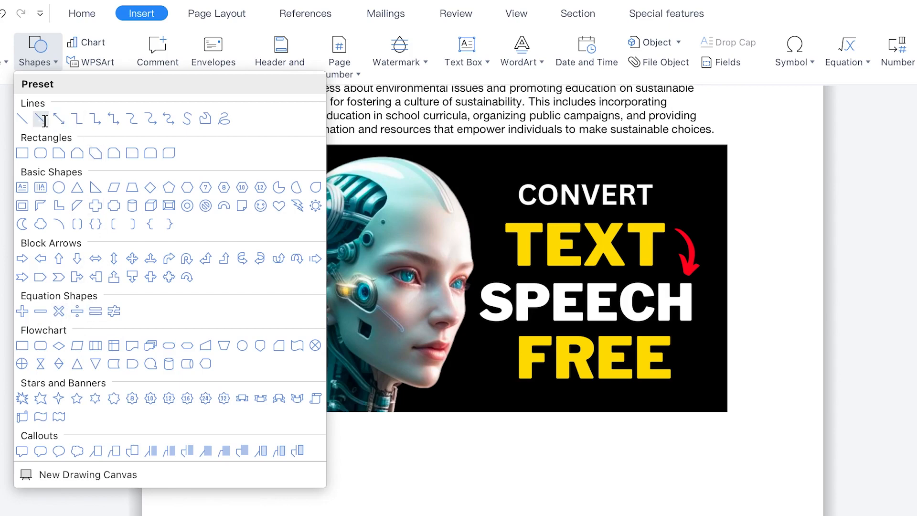
{"action": "left_click", "coordinate": [181, 395]}
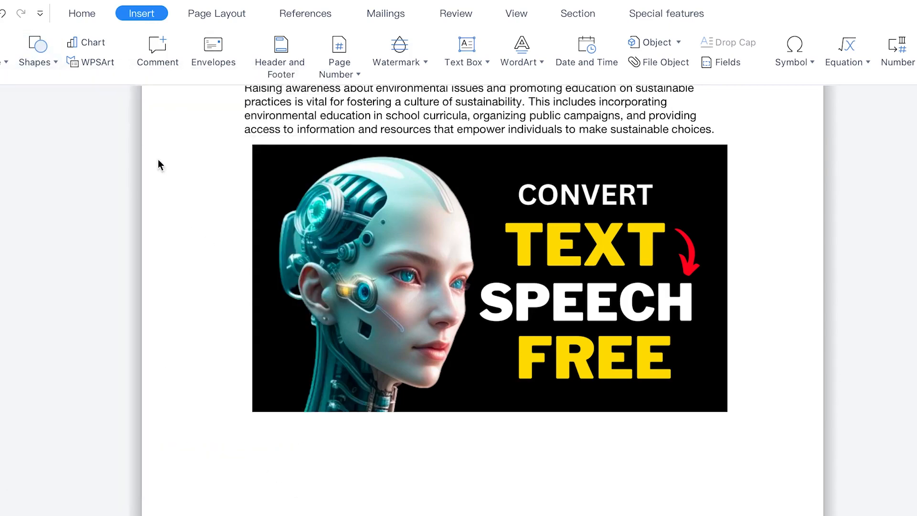
{"action": "mouse_move", "coordinate": [287, 479]}
{"action": "left_mouse_down"}
{"action": "mouse_move", "coordinate": [431, 497]}
{"action": "mouse_move", "coordinate": [516, 489]}
{"action": "mouse_move", "coordinate": [519, 479]}
{"action": "left_mouse_up"}
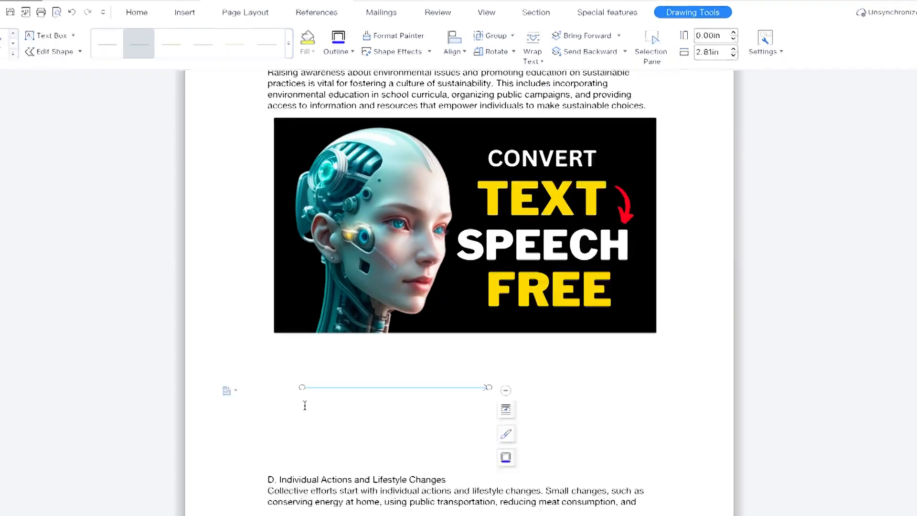
Step: Draw a rectangle about 2.53 in wide and 0.77 in high just below the arrow
{"action": "left_click", "coordinate": [290, 501]}
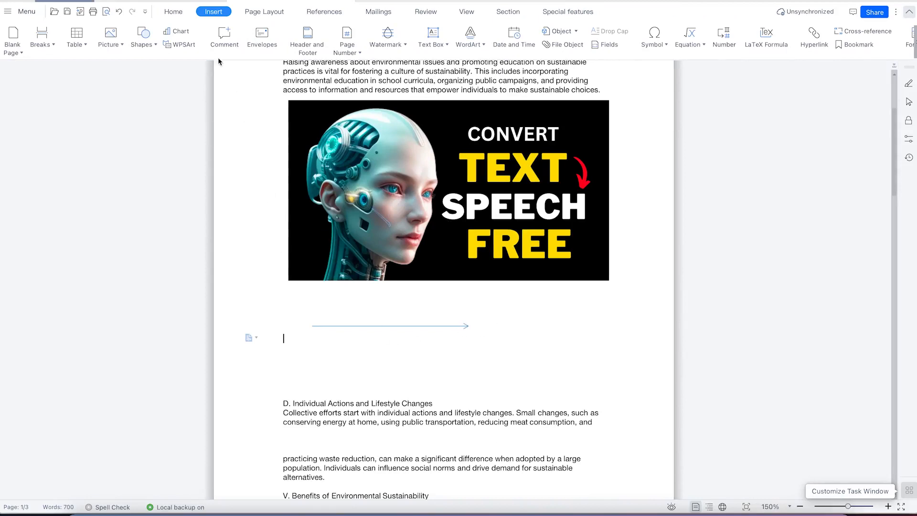
{"action": "left_click", "coordinate": [143, 37]}
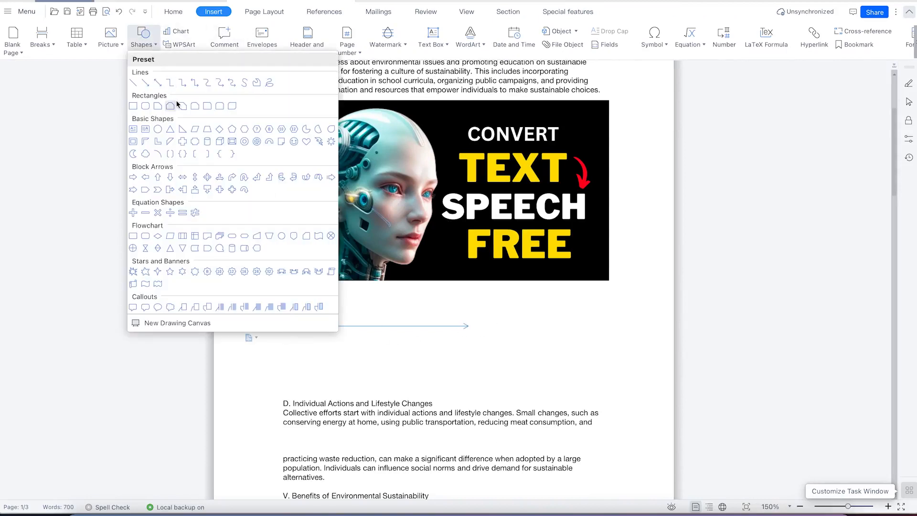
{"action": "left_click", "coordinate": [133, 105]}
{"action": "mouse_move", "coordinate": [331, 331]}
{"action": "left_mouse_down"}
{"action": "mouse_move", "coordinate": [464, 363]}
{"action": "mouse_move", "coordinate": [472, 373]}
{"action": "left_mouse_up"}
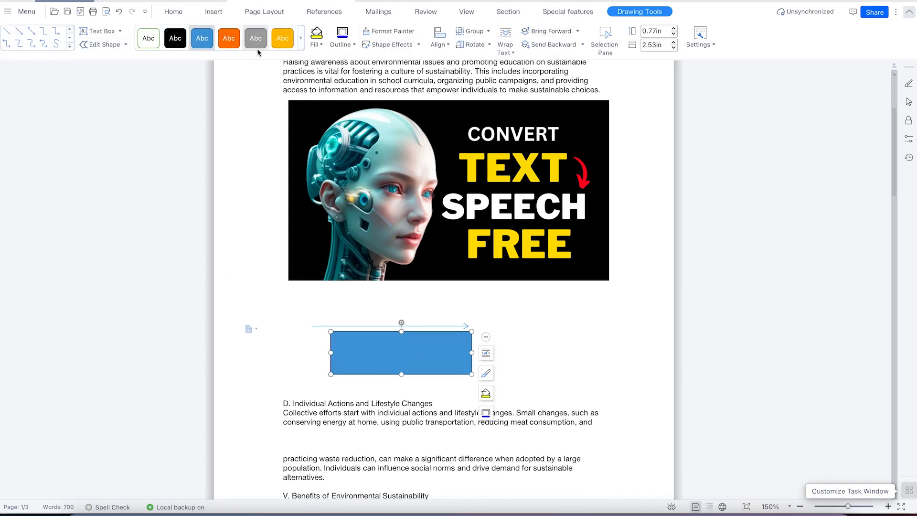
Step: Apply the orange preset style to the rectangle and change its fill to a dark gray theme color
{"action": "left_click", "coordinate": [229, 38]}
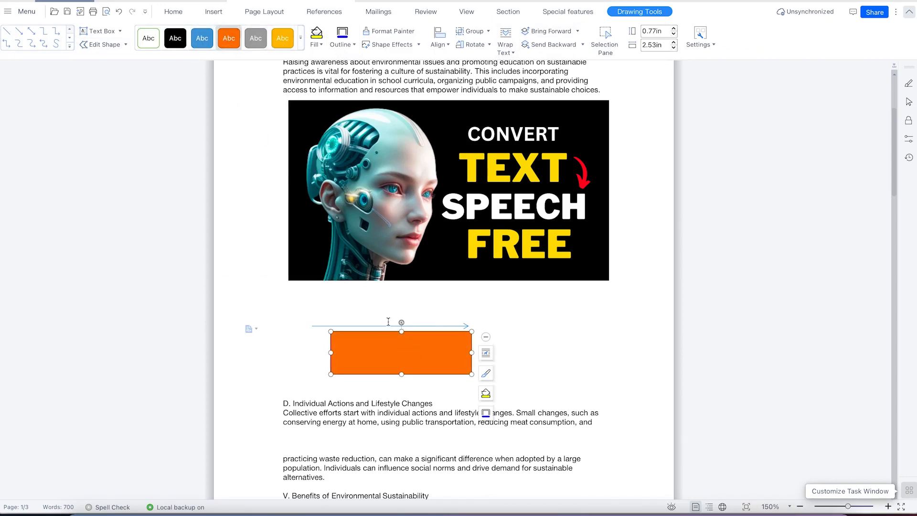
{"action": "left_click", "coordinate": [316, 43]}
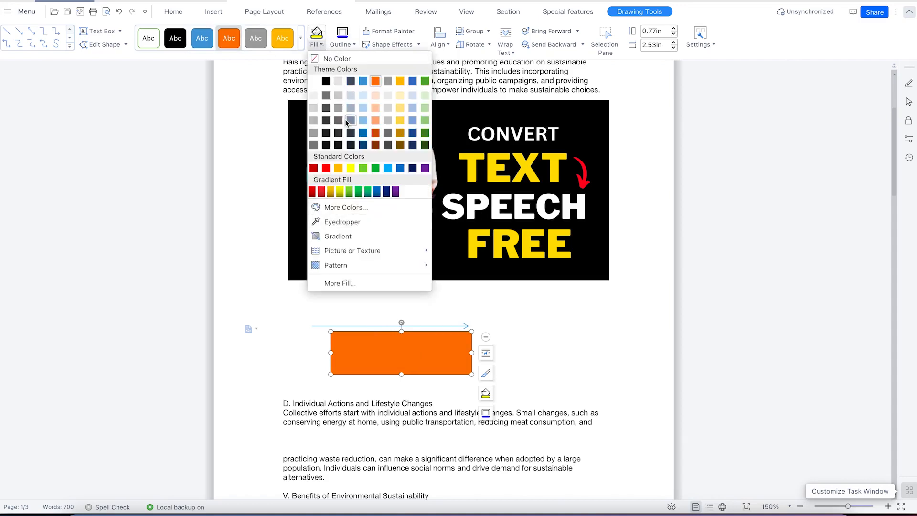
{"action": "left_click", "coordinate": [338, 132]}
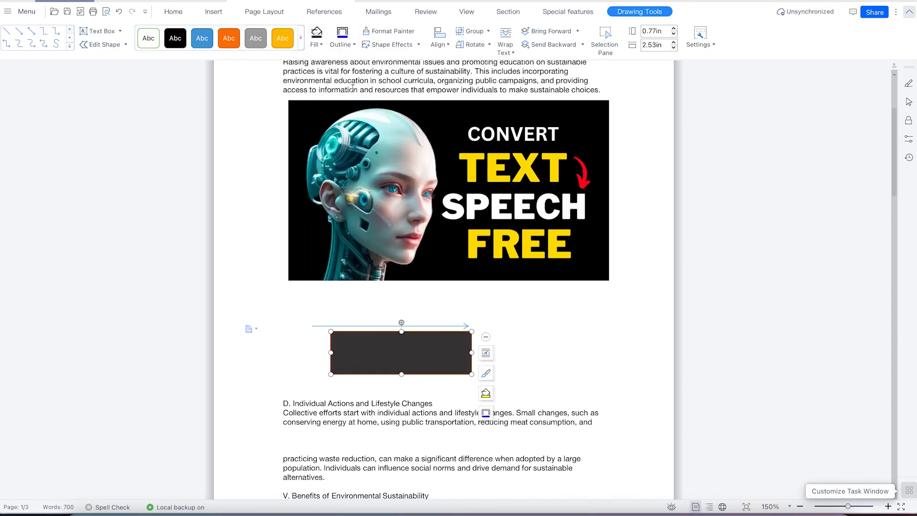
Step: Give the rectangle a dark red outline with a weight of 4.5 pt
{"action": "left_click", "coordinate": [349, 45]}
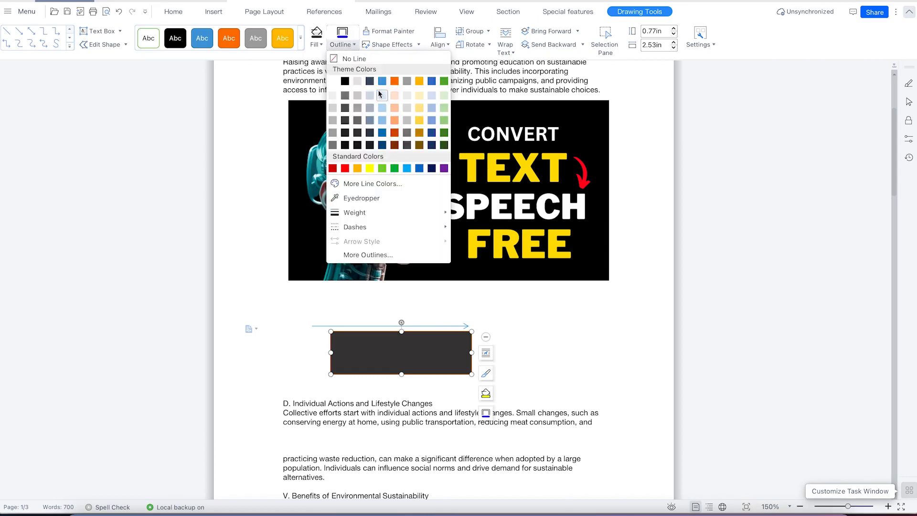
{"action": "left_click", "coordinate": [333, 168]}
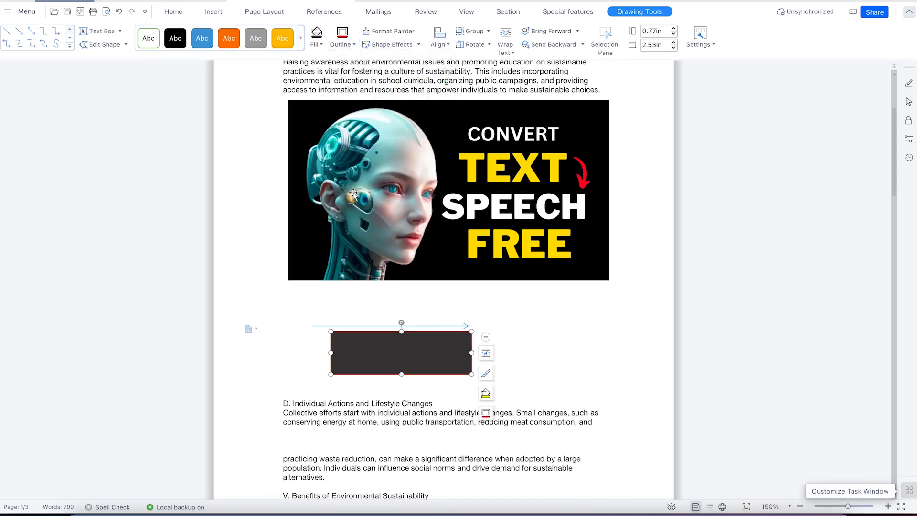
{"action": "left_click", "coordinate": [349, 46]}
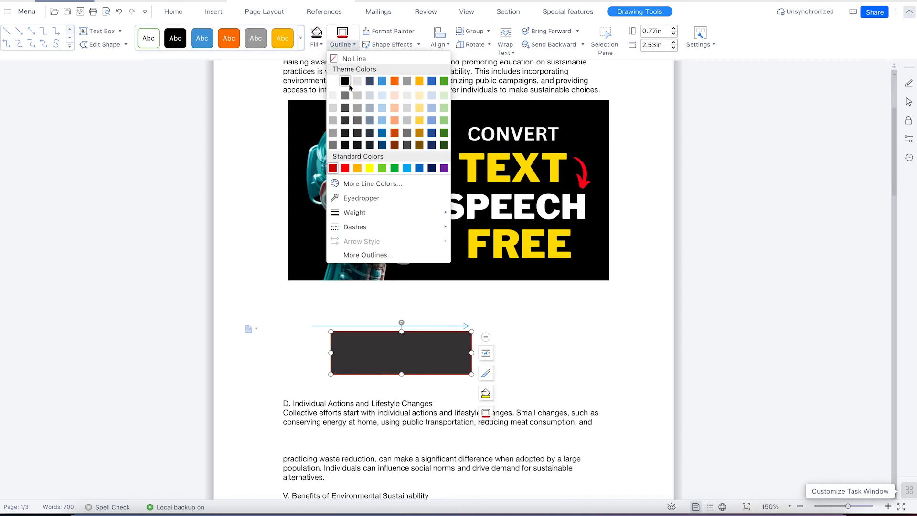
{"action": "mouse_move", "coordinate": [382, 214]}
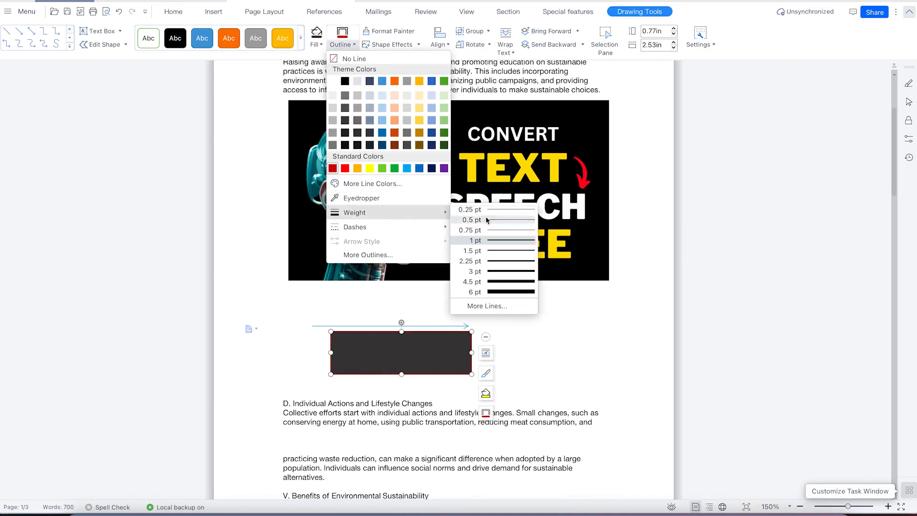
{"action": "left_click", "coordinate": [506, 282]}
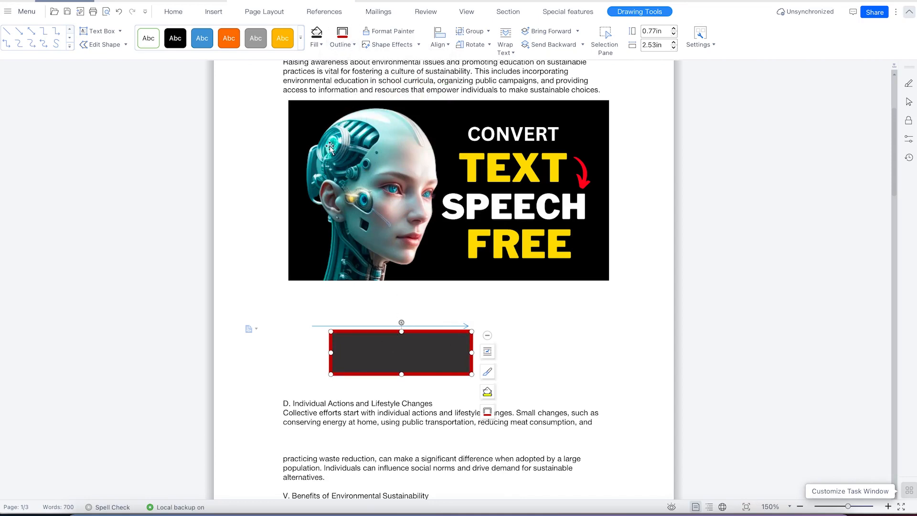
Step: Try to recolor the rectangle's outline with the Eyedropper, sampling the picture's black background
{"action": "left_click", "coordinate": [342, 44]}
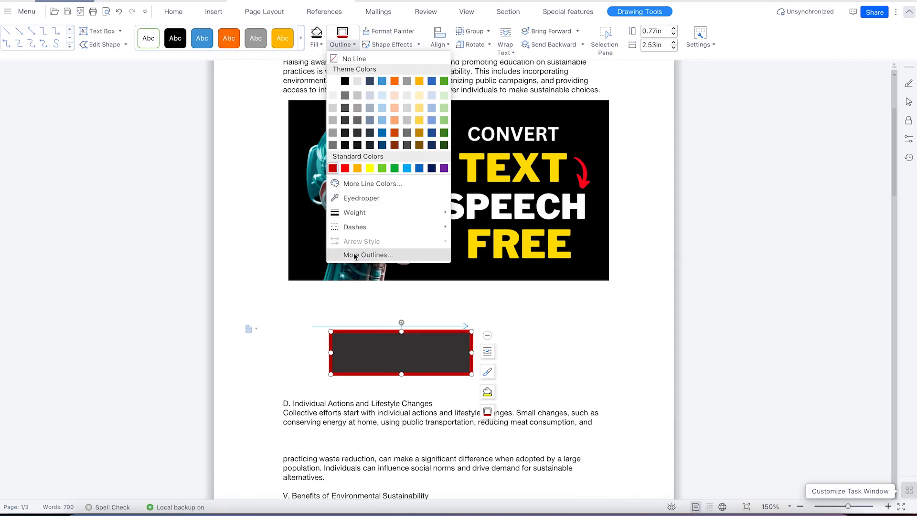
{"action": "left_click", "coordinate": [360, 199]}
{"action": "left_click", "coordinate": [455, 272]}
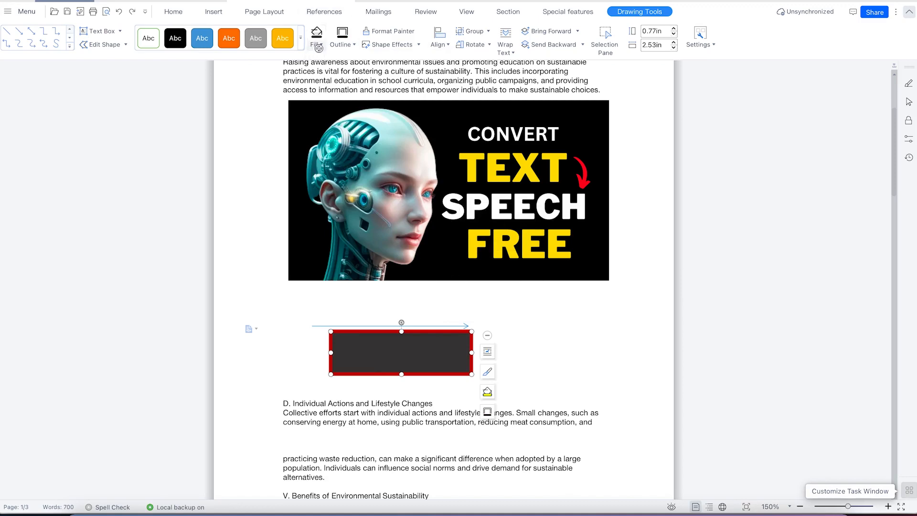
Step: Recolor the rectangle's outline with the Eyedropper, sampling the yellow of the word TEXT in the picture
{"action": "left_click", "coordinate": [345, 43]}
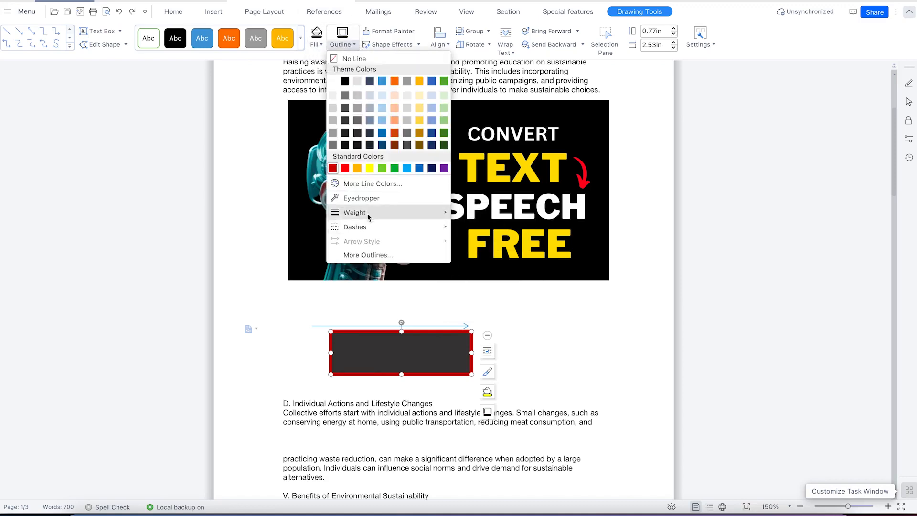
{"action": "left_click", "coordinate": [377, 198]}
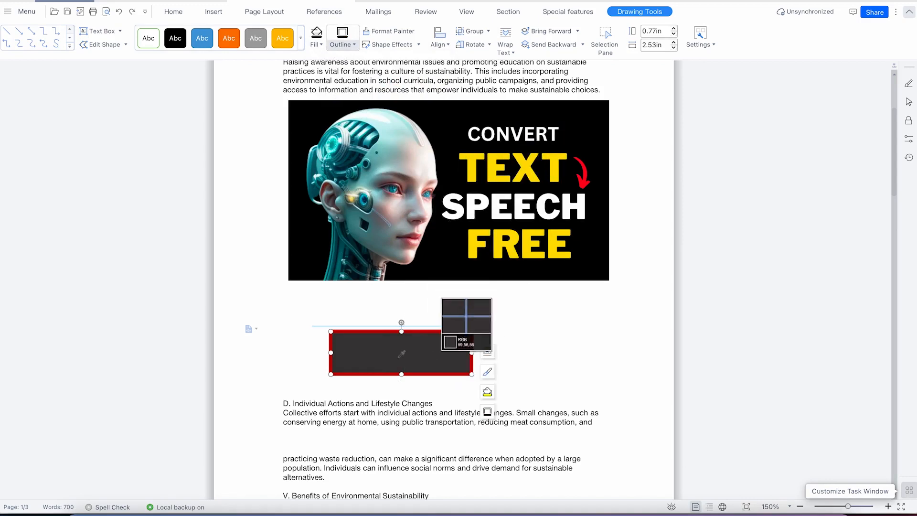
{"action": "left_click", "coordinate": [473, 170]}
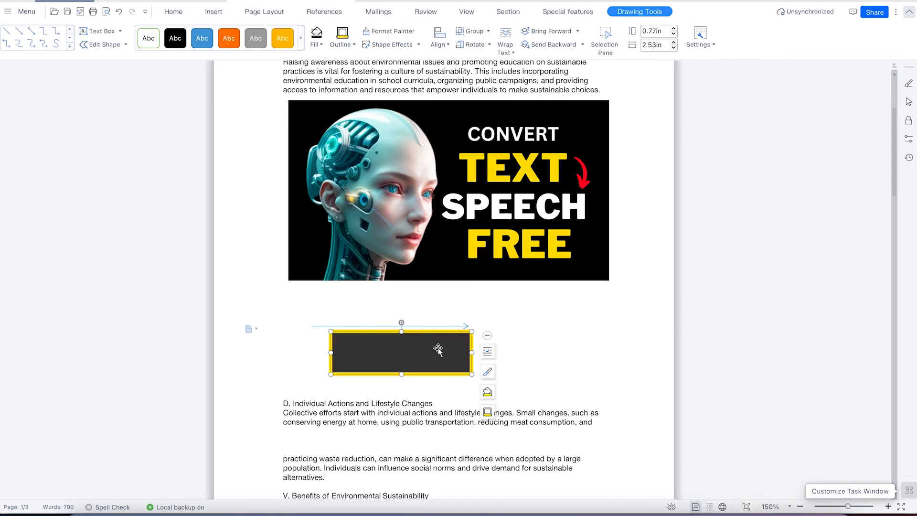
Step: Fill the rectangle with the Eyedropper, sampling the red of the curved arrow in the picture
{"action": "left_click", "coordinate": [319, 43]}
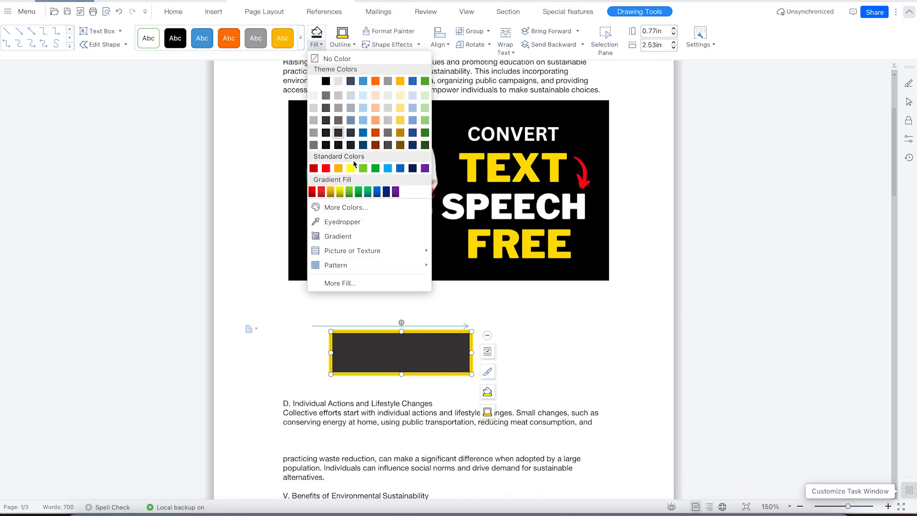
{"action": "left_click", "coordinate": [350, 221]}
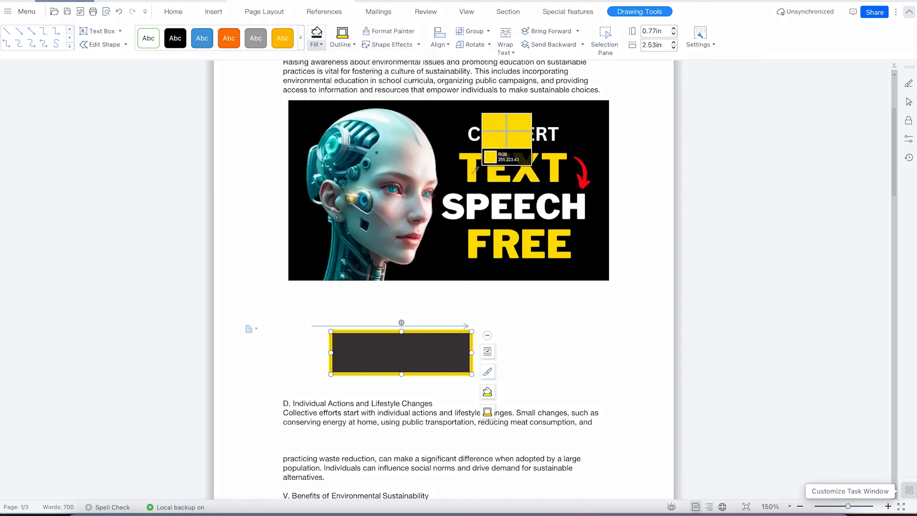
{"action": "left_click", "coordinate": [586, 187]}
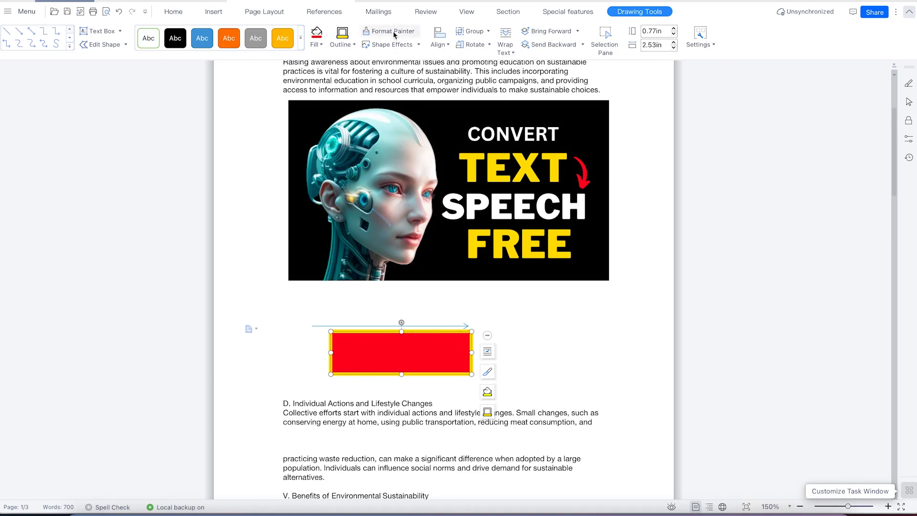
{"action": "left_click", "coordinate": [419, 45]}
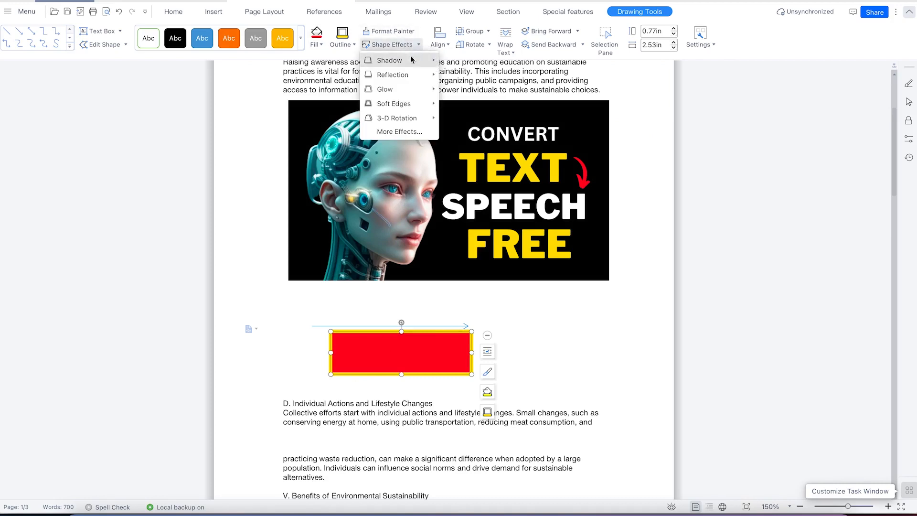
{"action": "mouse_move", "coordinate": [424, 100]}
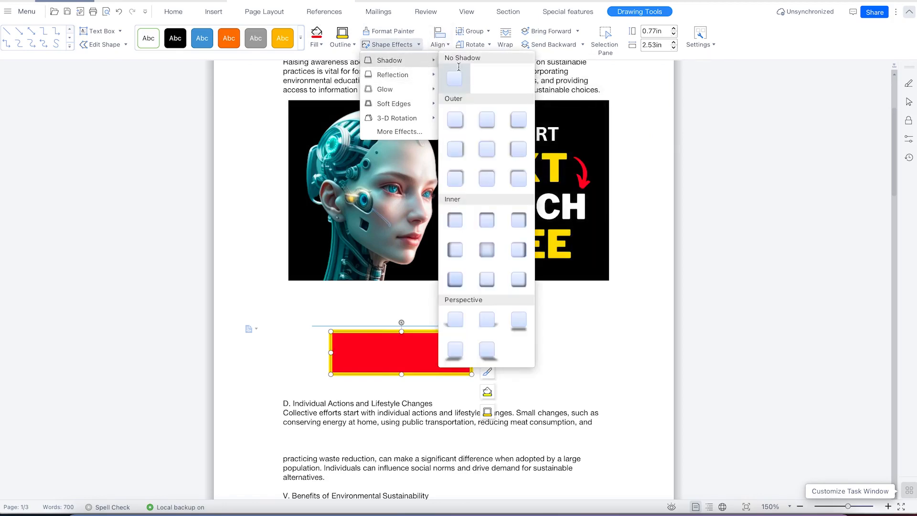
{"action": "left_click", "coordinate": [447, 45]}
{"action": "left_click", "coordinate": [447, 44]}
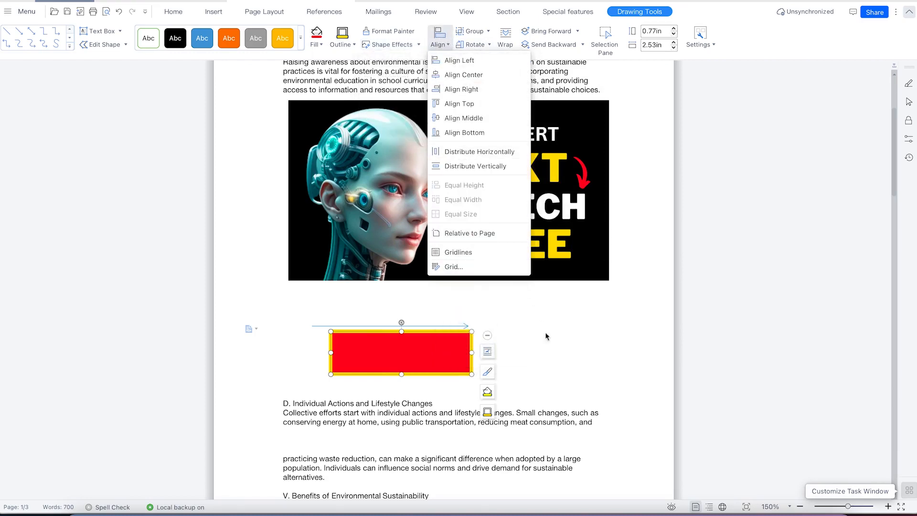
{"action": "left_click", "coordinate": [551, 342]}
{"action": "left_click", "coordinate": [497, 310]}
Step: Group the blue arrow line with the red rectangle and move the group sideways toward the page's right margin
{"action": "left_click", "coordinate": [414, 326]}
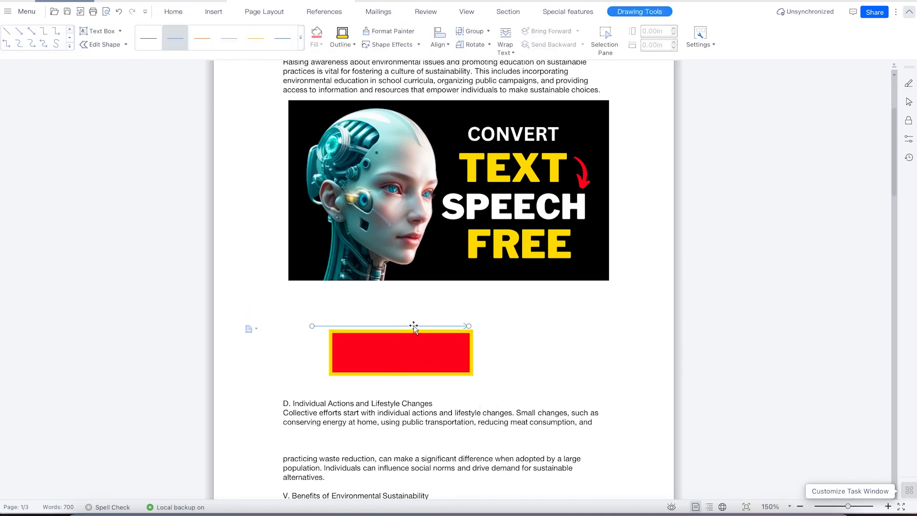
{"action": "left_click", "coordinate": [416, 338], "text": "shift"}
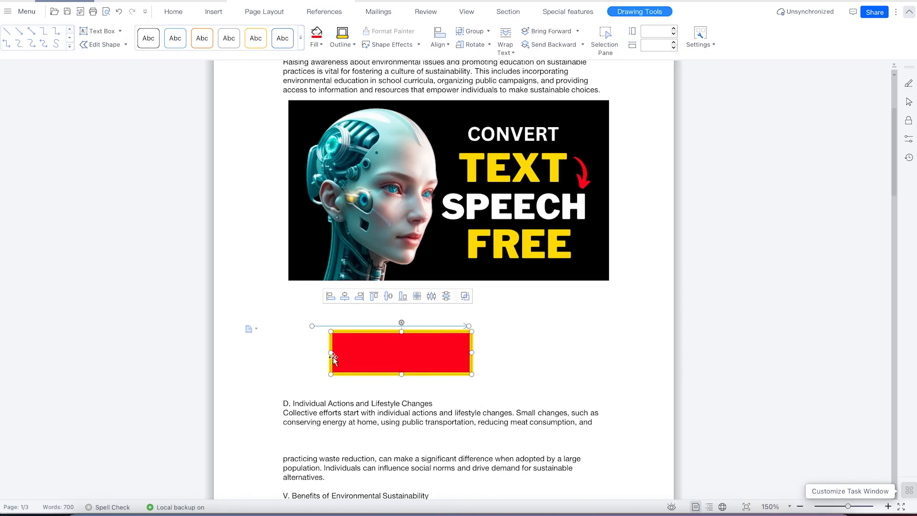
{"action": "left_click", "coordinate": [485, 33]}
{"action": "left_click", "coordinate": [484, 47]}
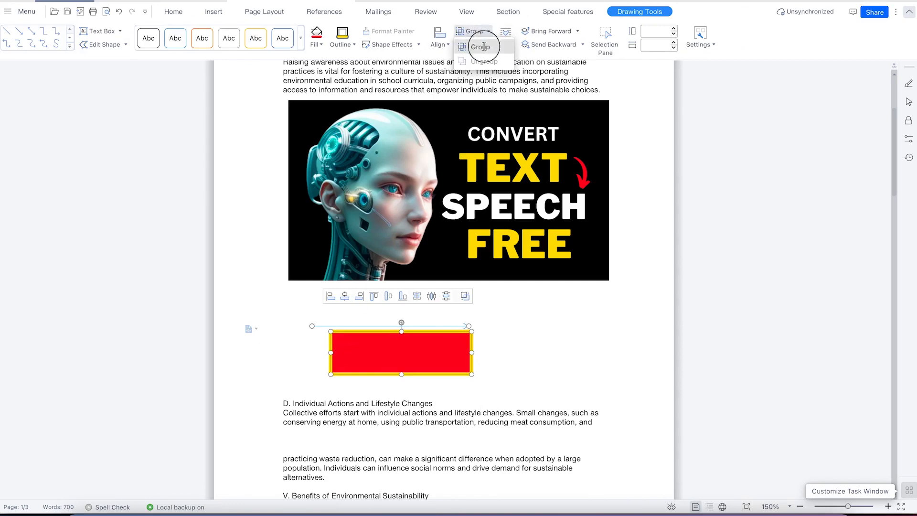
{"action": "left_click", "coordinate": [531, 323]}
{"action": "left_click_drag", "start_coordinate": [428, 335], "coordinate": [522, 325]}
{"action": "left_click", "coordinate": [524, 353]}
{"action": "left_click", "coordinate": [424, 327]}
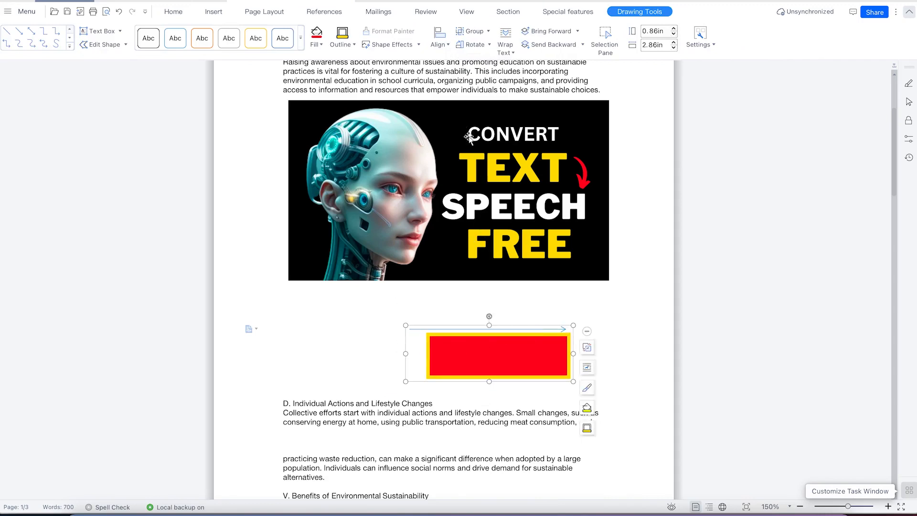
Step: Ungroup the arrow line and red rectangle, and move the rectangle on its own down and to the left below the arrow
{"action": "right_click", "coordinate": [454, 328]}
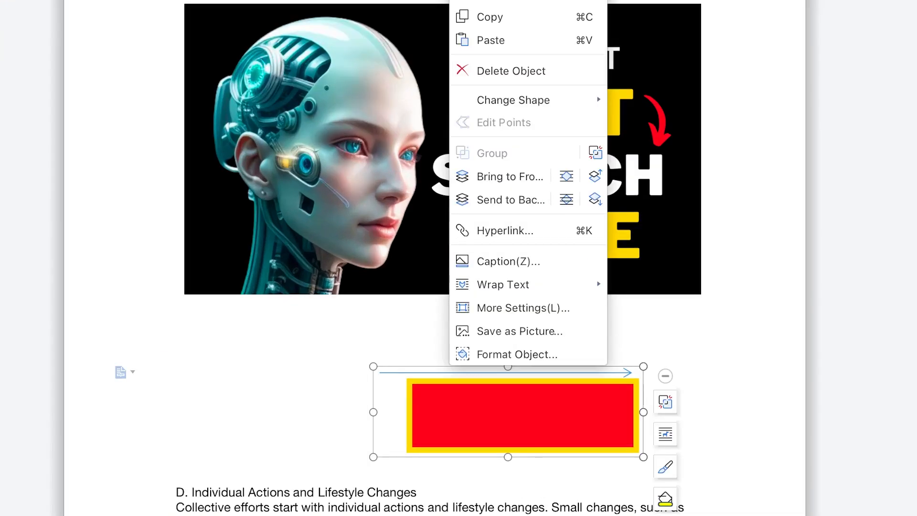
{"action": "left_click", "coordinate": [487, 33]}
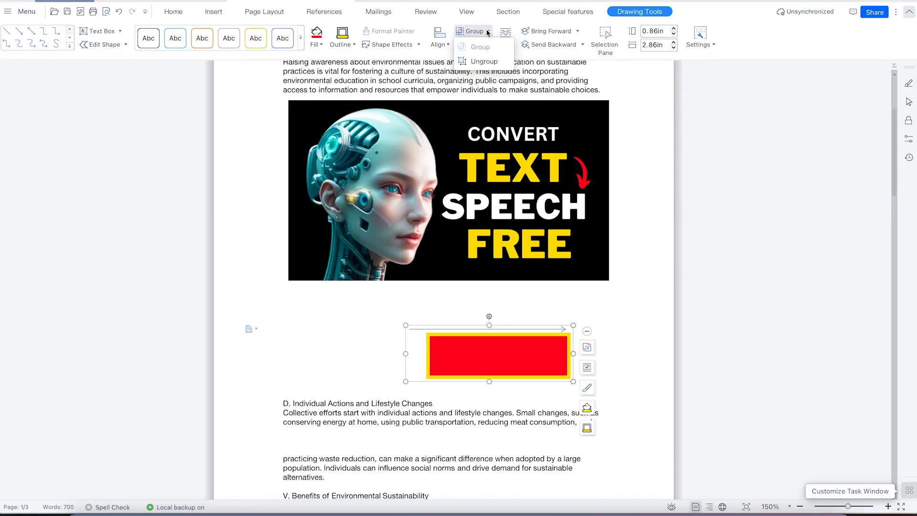
{"action": "left_click", "coordinate": [492, 64]}
{"action": "left_click", "coordinate": [315, 385]}
{"action": "left_click", "coordinate": [475, 368]}
{"action": "left_click_drag", "start_coordinate": [475, 368], "coordinate": [414, 382]}
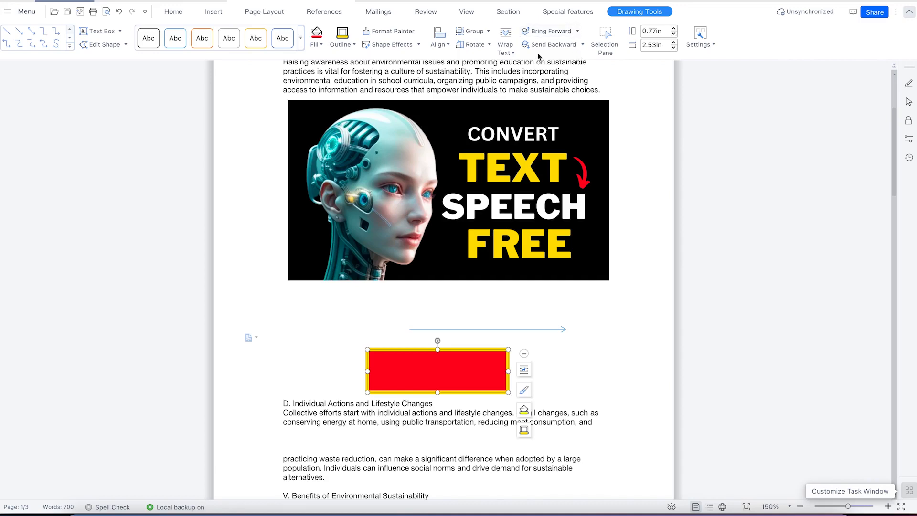
Step: Set the red rectangle's text wrapping to In Front of Text and move it over the Education and Awareness paragraph
{"action": "left_click", "coordinate": [512, 53]}
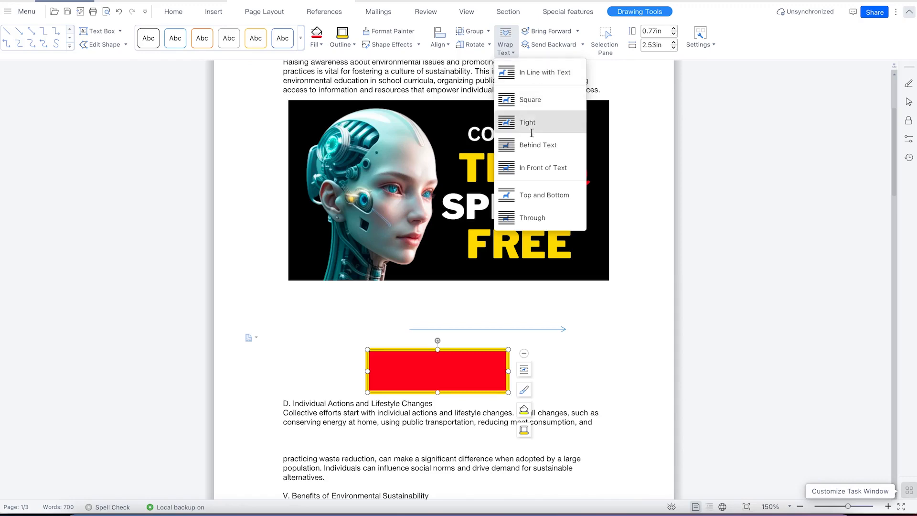
{"action": "left_click", "coordinate": [538, 170]}
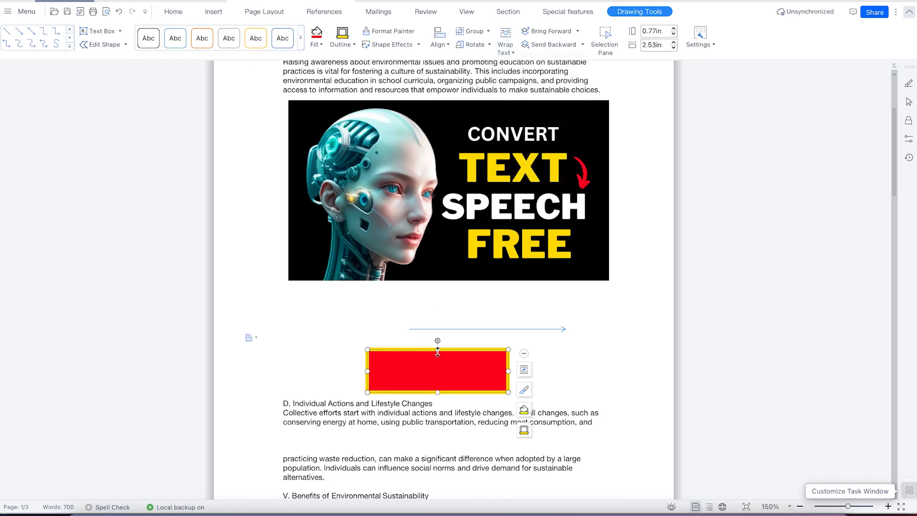
{"action": "left_click_drag", "start_coordinate": [427, 351], "coordinate": [432, 73]}
{"action": "scroll", "coordinate": [444, 96], "scroll_direction": "up", "scroll_amount": 2}
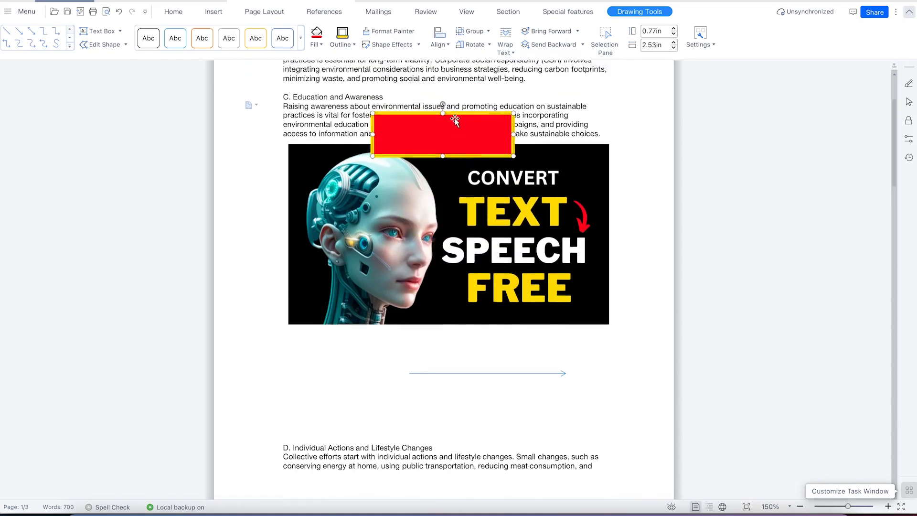
{"action": "scroll", "coordinate": [454, 119], "scroll_direction": "up", "scroll_amount": 3}
Step: Move the red rectangle back below the picture, just under the arrow line
{"action": "left_click_drag", "start_coordinate": [432, 180], "coordinate": [446, 442]}
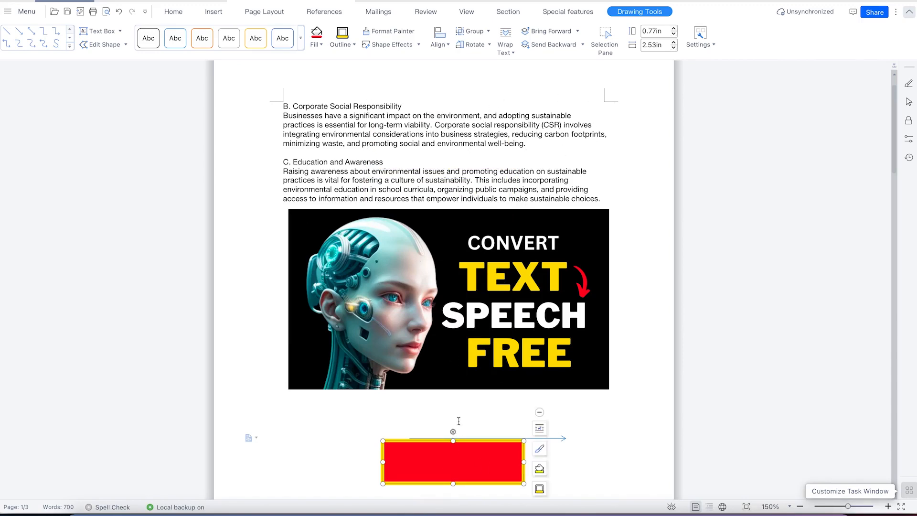
{"action": "left_click", "coordinate": [434, 446]}
{"action": "left_click_drag", "start_coordinate": [434, 447], "coordinate": [422, 454]}
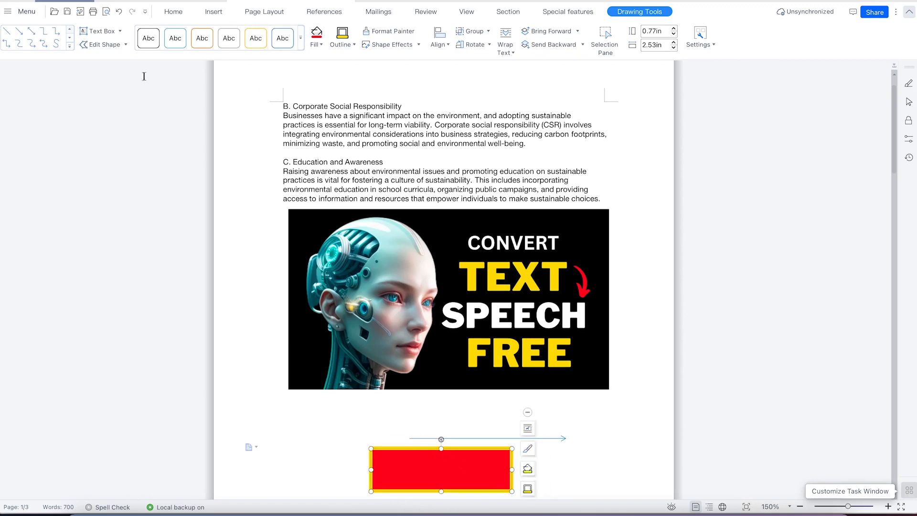
Step: Insert a horizontal text box on top of the red rectangle and enter the text "sdfsdfsdfsdf"
{"action": "left_click", "coordinate": [120, 31]}
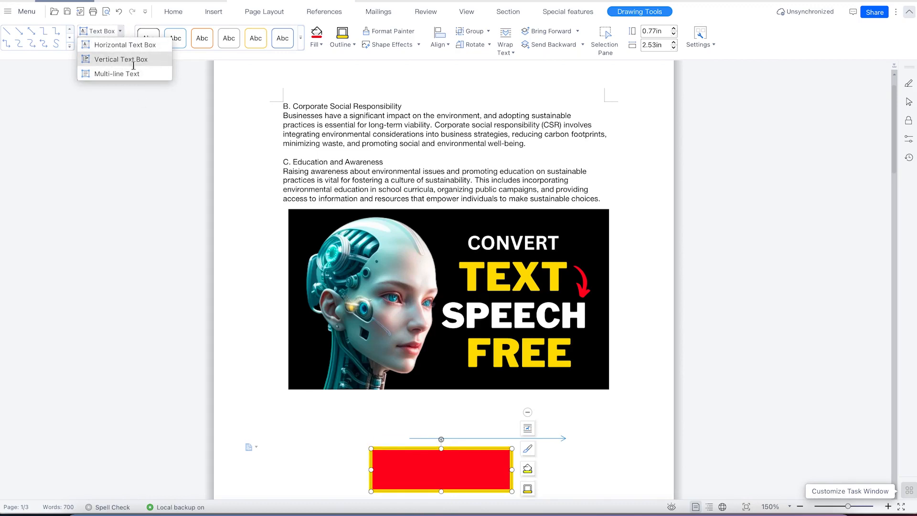
{"action": "left_click", "coordinate": [131, 45]}
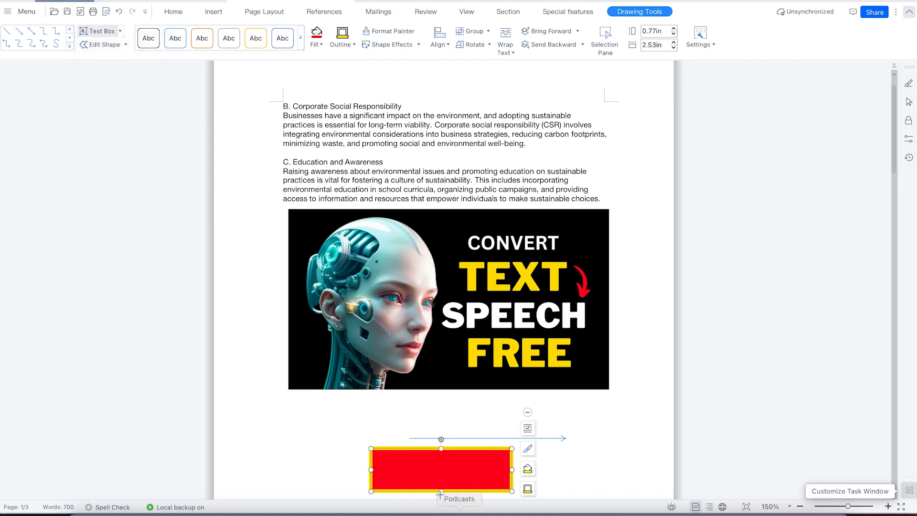
{"action": "left_click", "coordinate": [432, 474]}
{"action": "left_click", "coordinate": [433, 474]}
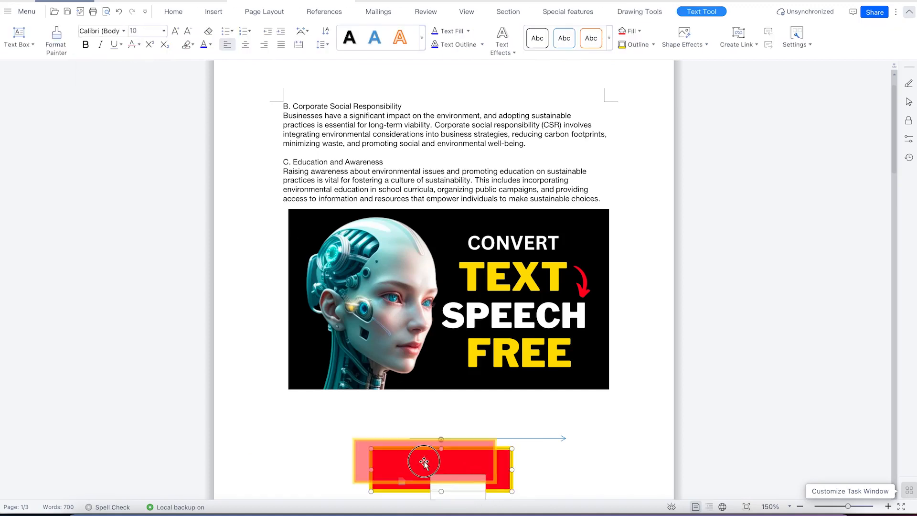
{"action": "left_click", "coordinate": [440, 474]}
{"action": "left_click_drag", "start_coordinate": [439, 473], "coordinate": [423, 452]}
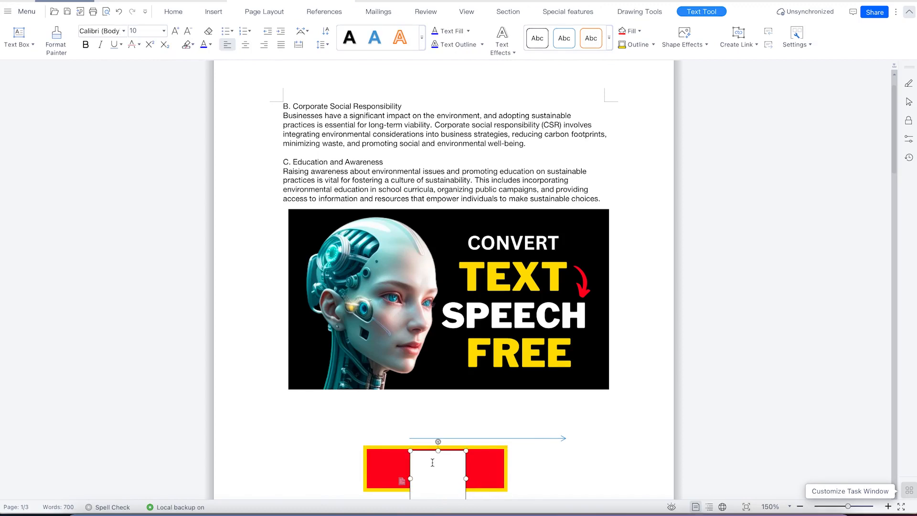
{"action": "type", "text": "sdfsdfsdfsdf"}
Step: Resize the text box to be wider and shorter so it fits inside the red rectangle
{"action": "scroll", "coordinate": [438, 463], "scroll_direction": "down", "scroll_amount": 3}
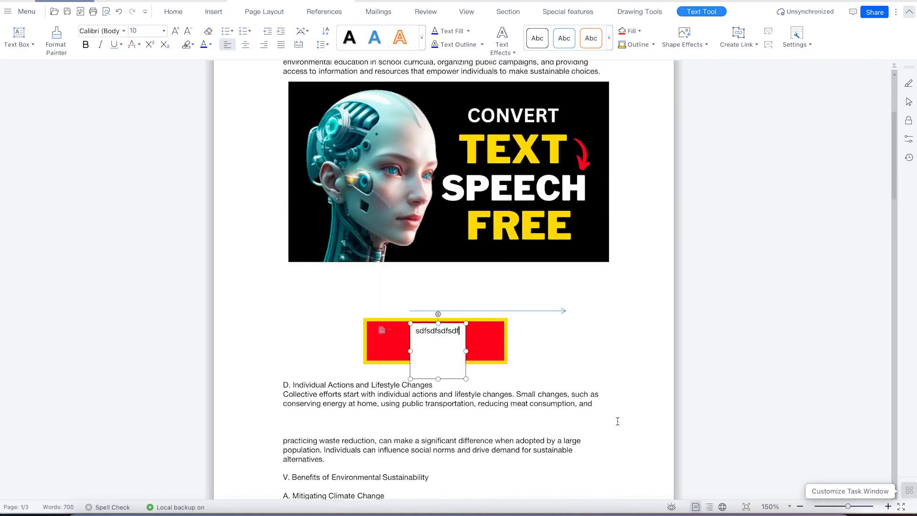
{"action": "left_click_drag", "start_coordinate": [438, 376], "coordinate": [489, 334]}
{"action": "left_click_drag", "start_coordinate": [409, 334], "coordinate": [396, 333]}
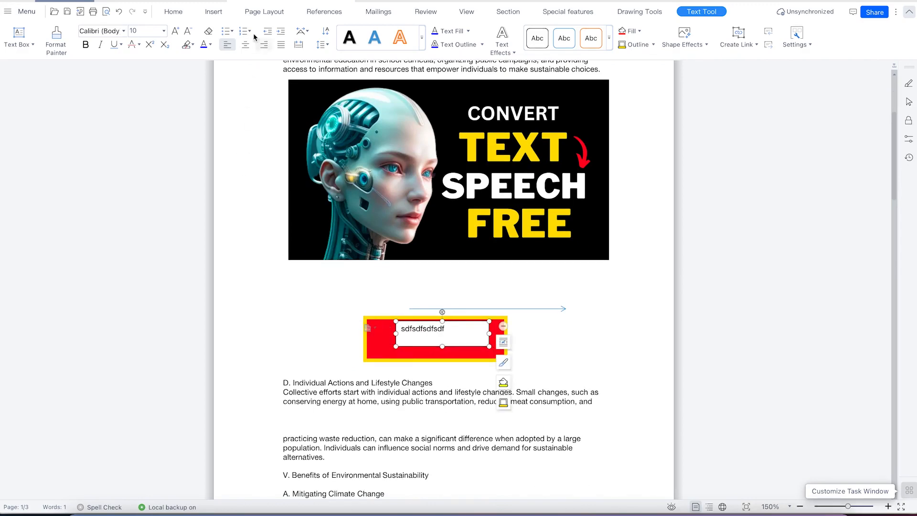
Step: Draw a cross shape about 1.05 in high and 1.23 in wide below the picture, overlapping the red rectangle's left corner
{"action": "left_click", "coordinate": [214, 11]}
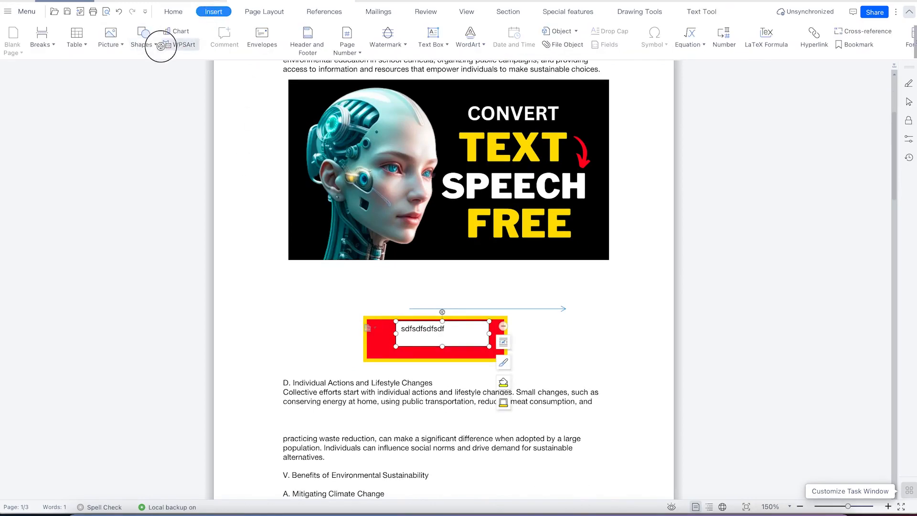
{"action": "left_click", "coordinate": [146, 39]}
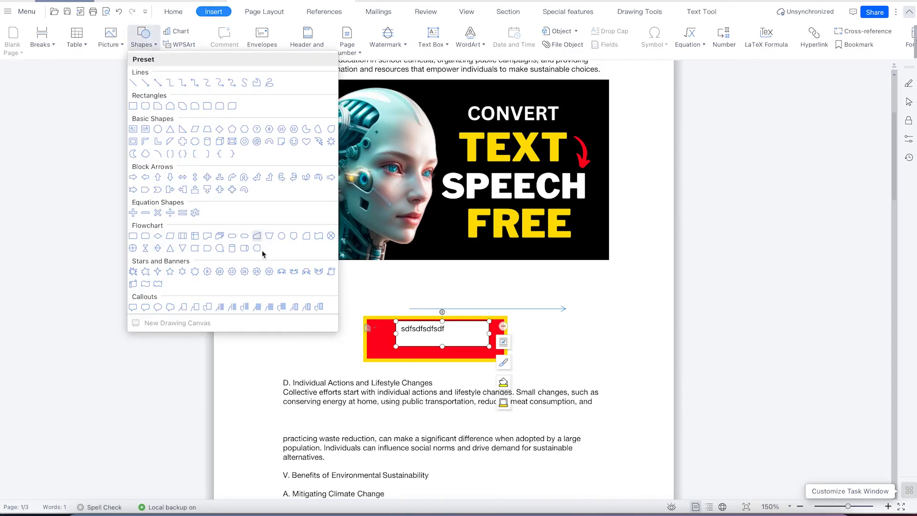
{"action": "left_click", "coordinate": [184, 144]}
{"action": "left_click_drag", "start_coordinate": [307, 288], "coordinate": [376, 346]}
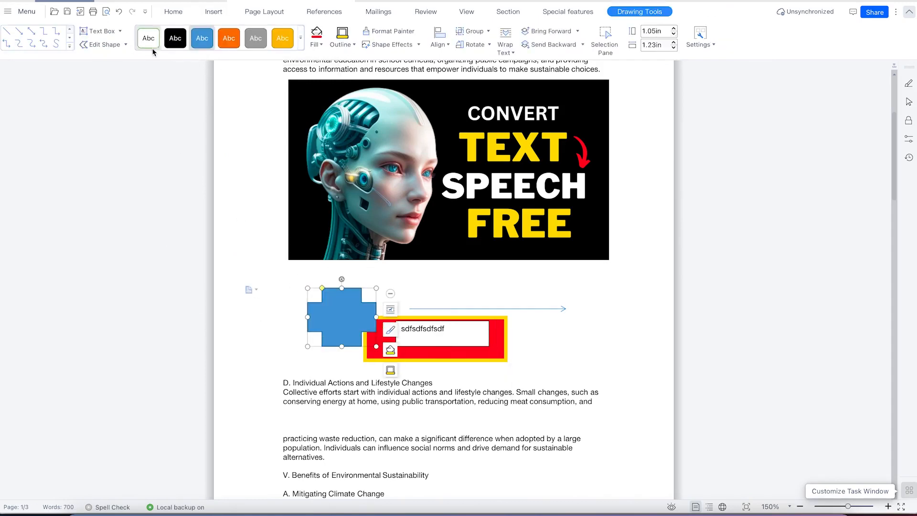
Step: Draw an up arrow callout over the text below the Individual Actions and Lifestyle Changes heading and look through its preset shape styles
{"action": "left_click", "coordinate": [69, 46]}
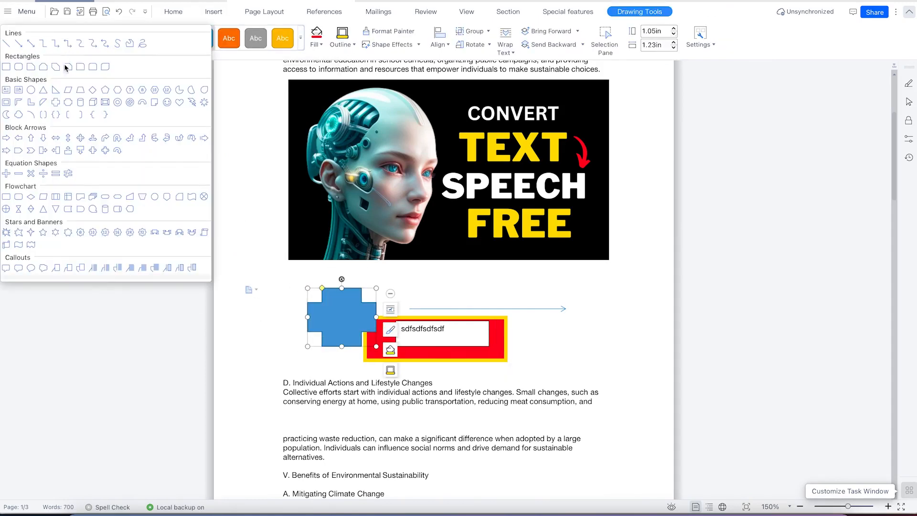
{"action": "left_click", "coordinate": [68, 150]}
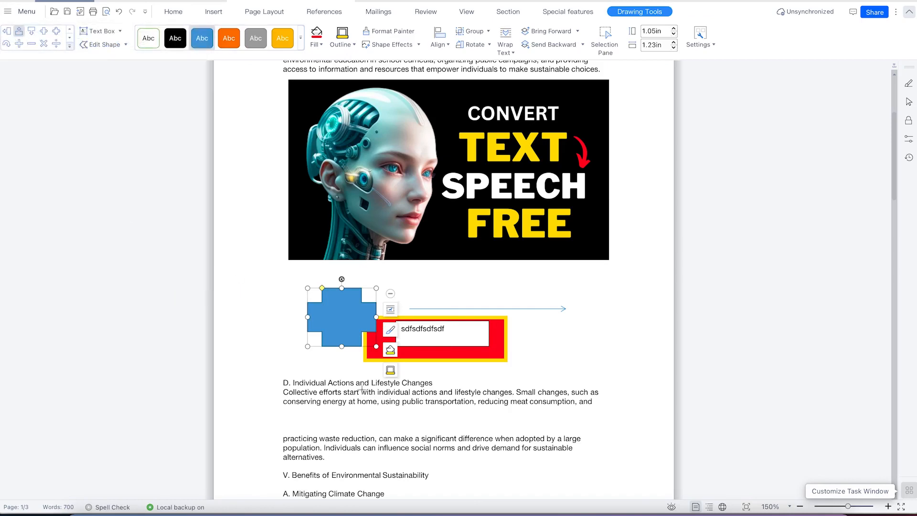
{"action": "left_click_drag", "start_coordinate": [389, 407], "coordinate": [502, 475]}
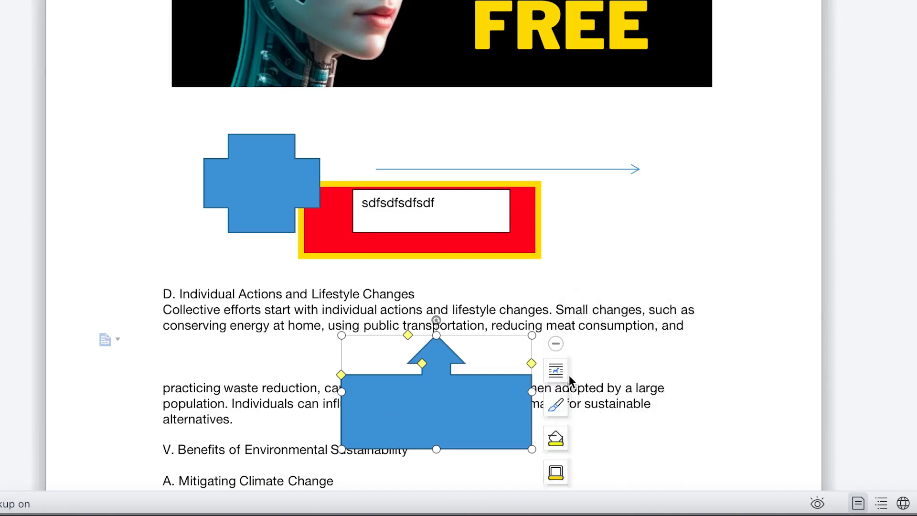
{"action": "left_click", "coordinate": [558, 405]}
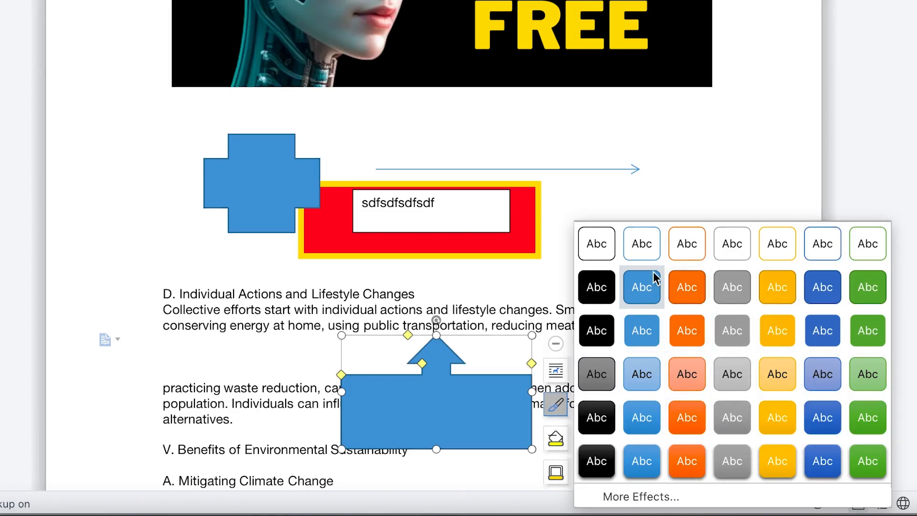
{"action": "left_click", "coordinate": [686, 162]}
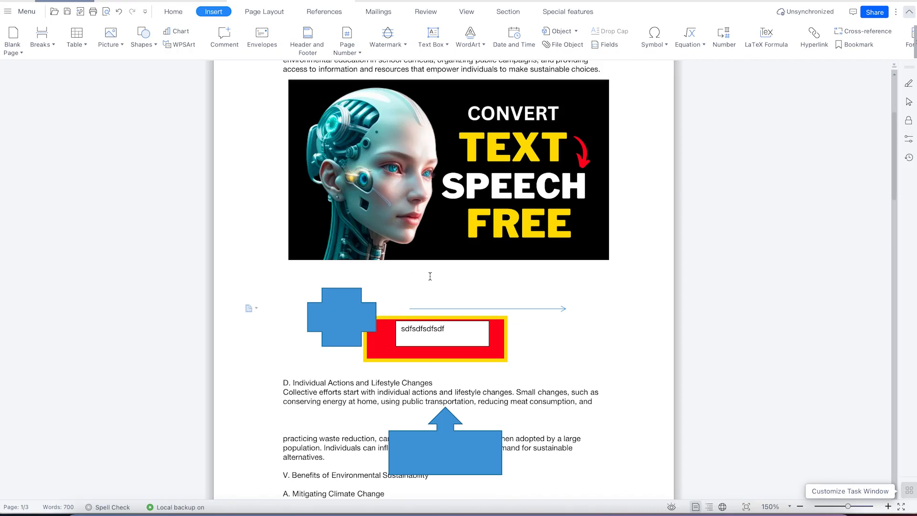
Step: Add three new lines at the end of the Political and Economic Barriers paragraph on page 2
{"action": "scroll", "coordinate": [466, 354], "scroll_direction": "down", "scroll_amount": 5}
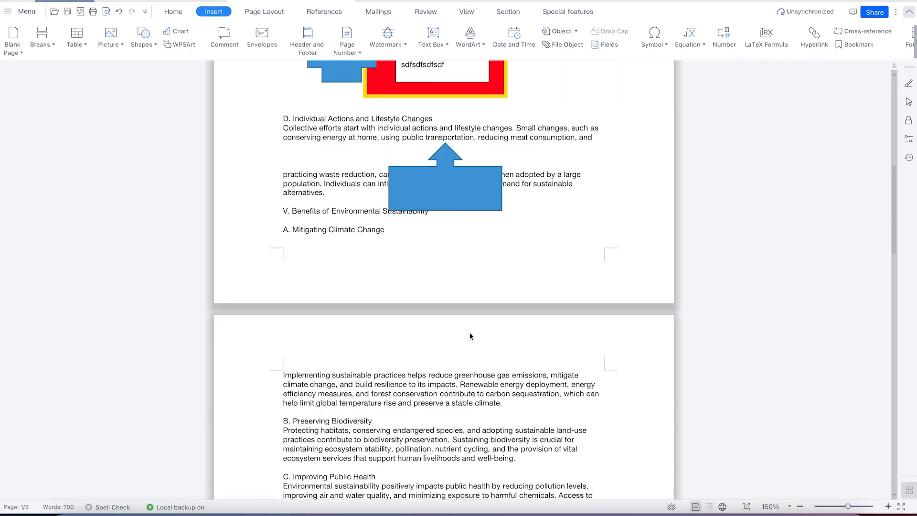
{"action": "scroll", "coordinate": [463, 339], "scroll_direction": "down", "scroll_amount": 1}
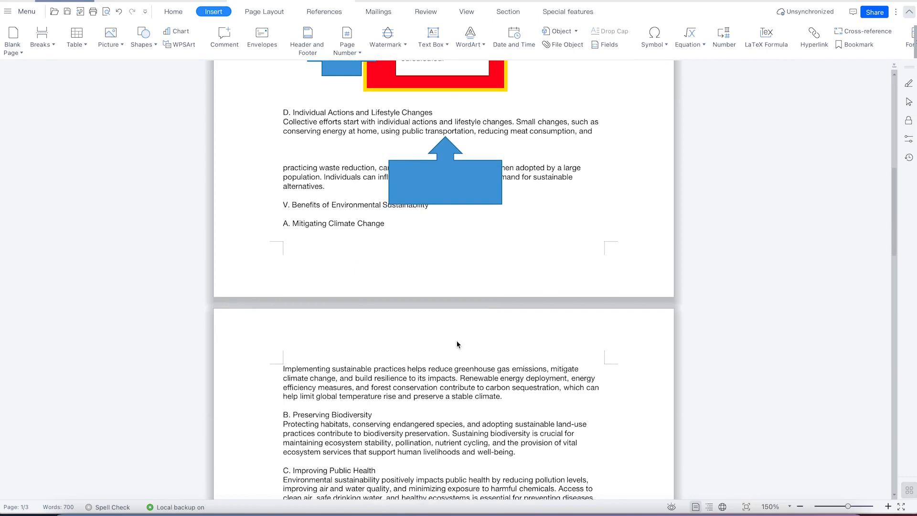
{"action": "left_click", "coordinate": [449, 395]}
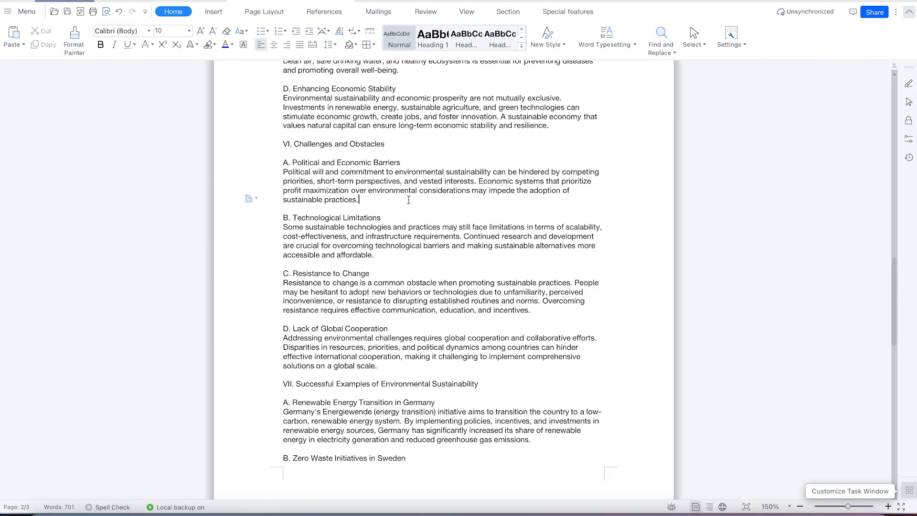
{"action": "key", "text": "Return"}
{"action": "key", "text": "Return"}
{"action": "key", "text": "Return"}
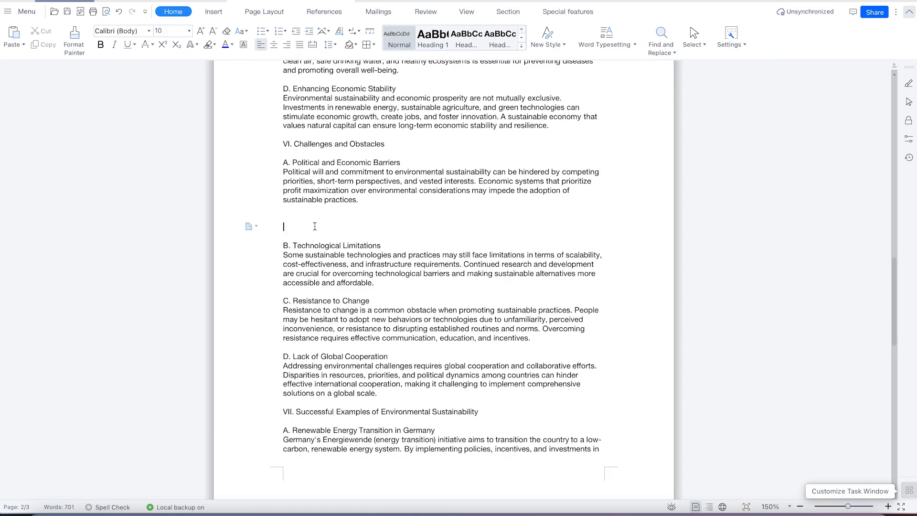
Step: Enter "See more here" on the blank line below the Political and Economic Barriers paragraph
{"action": "type", "text": "See more"}
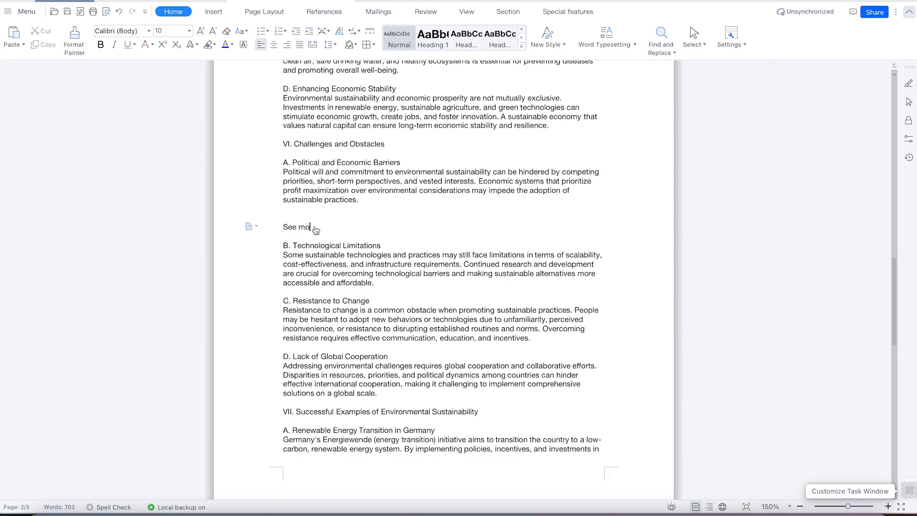
{"action": "type", "text": " here"}
{"action": "key", "text": "BackSpace"}
{"action": "key", "text": "BackSpace"}
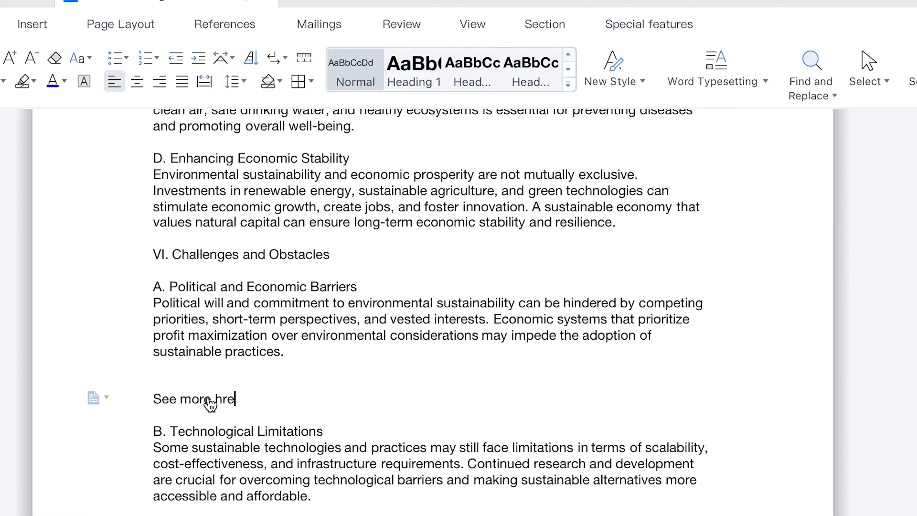
{"action": "type", "text": "re"}
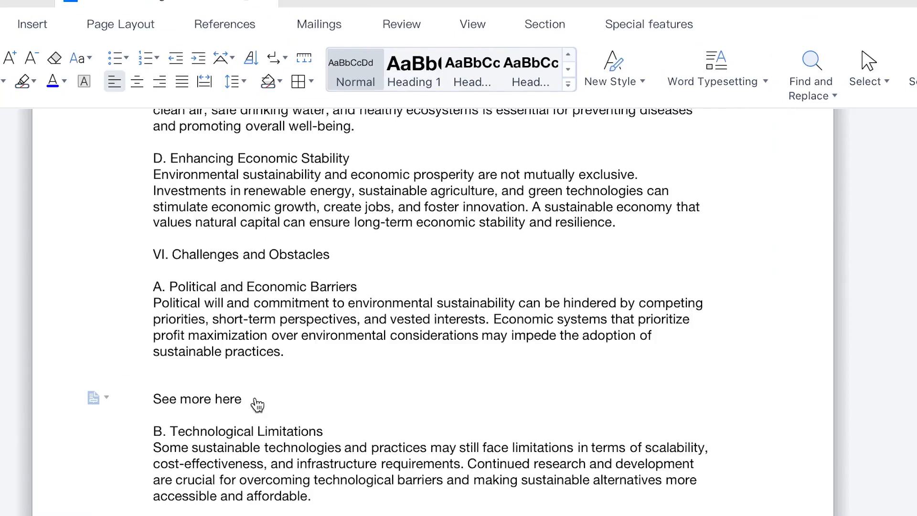
Step: Hyperlink the word "here" to the file "Purple Textured Self-Help Advice Youtube Thumbnail (4).png" in the Downloads folder
{"action": "left_click_drag", "start_coordinate": [246, 403], "coordinate": [218, 400]}
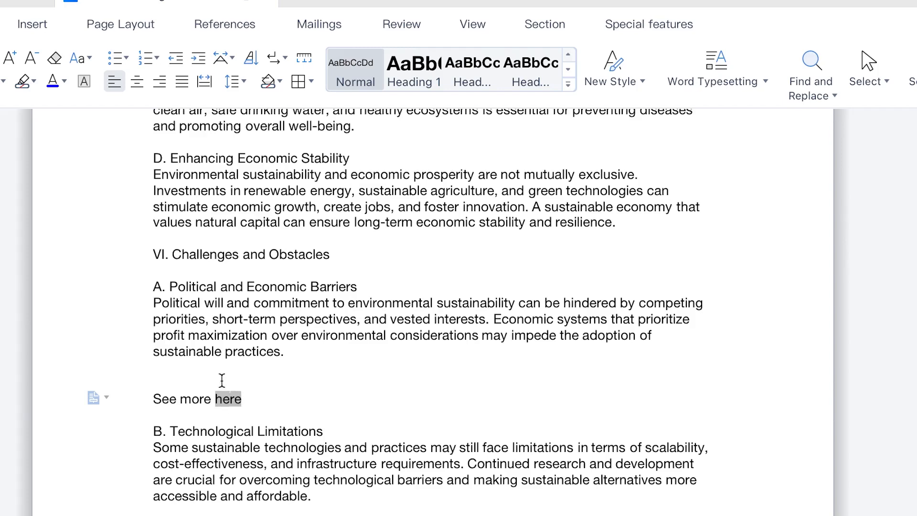
{"action": "left_click", "coordinate": [31, 24]}
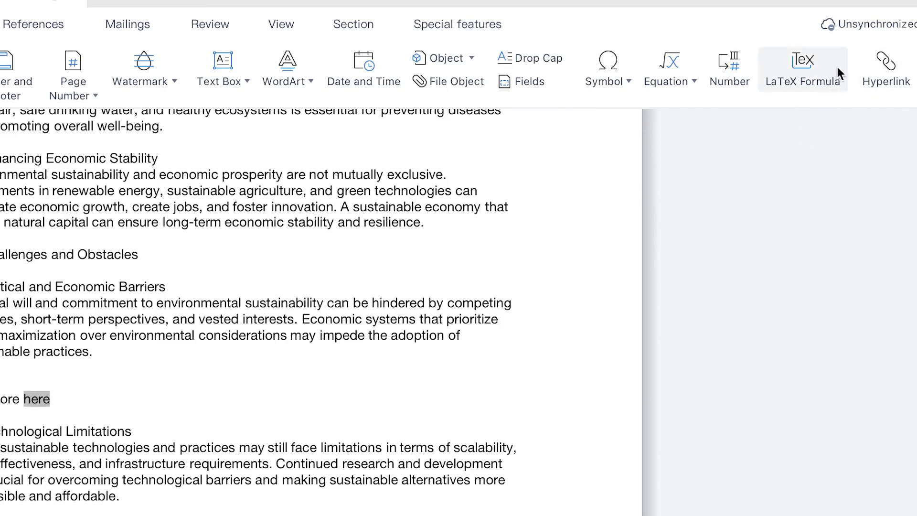
{"action": "left_click", "coordinate": [898, 69]}
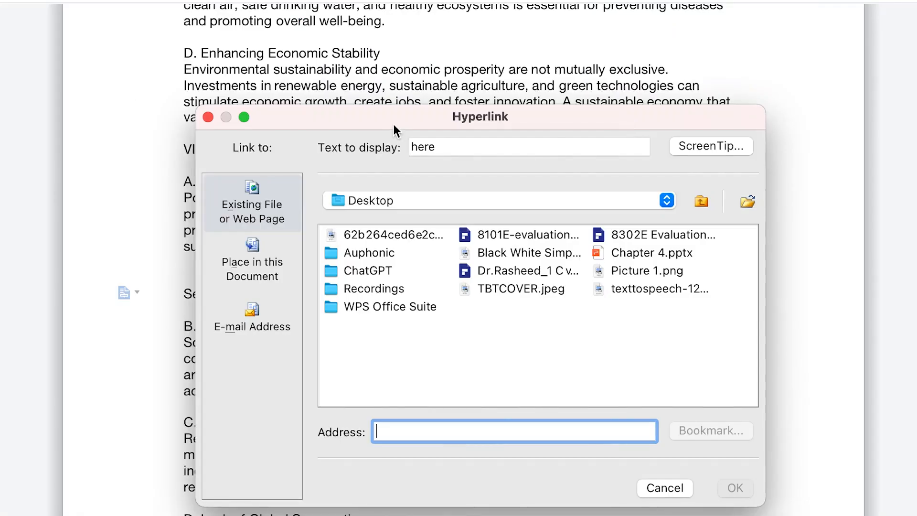
{"action": "left_click_drag", "start_coordinate": [173, 227], "coordinate": [492, 189]}
{"action": "left_click_drag", "start_coordinate": [713, 83], "coordinate": [746, 77]}
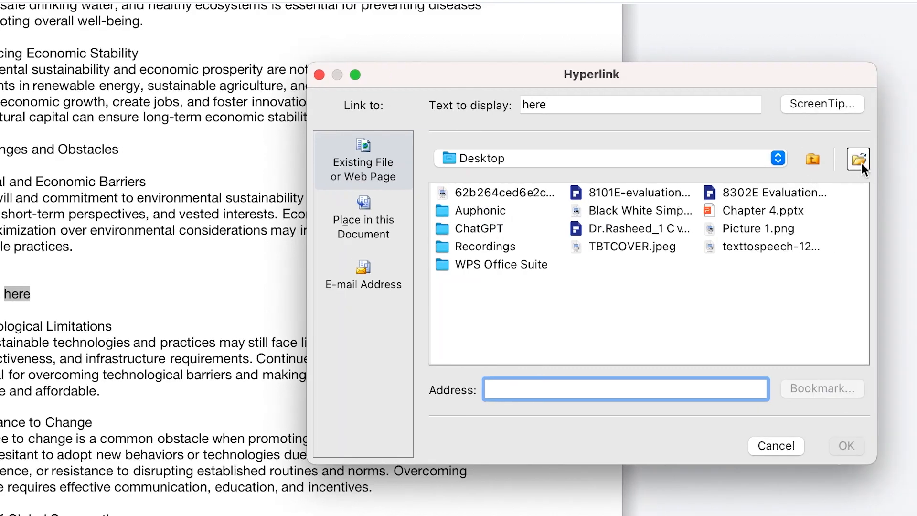
{"action": "left_click", "coordinate": [861, 163]}
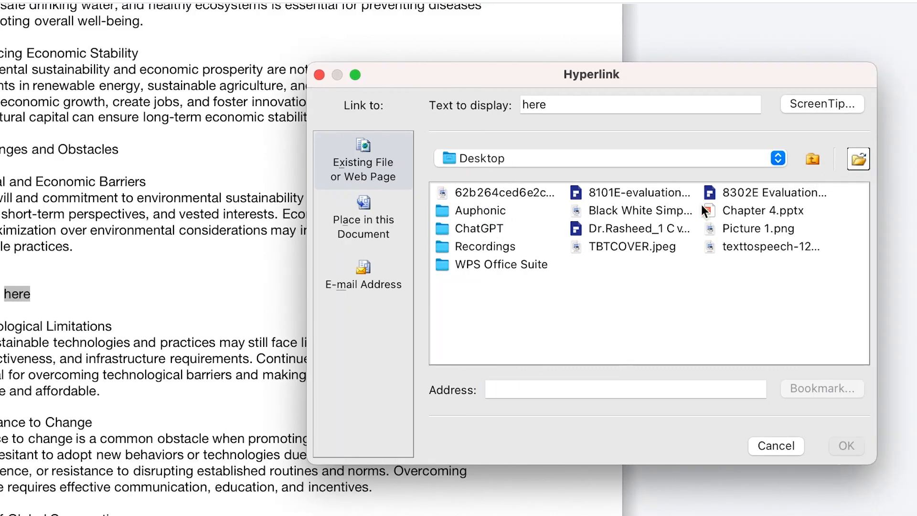
{"action": "left_click", "coordinate": [392, 216]}
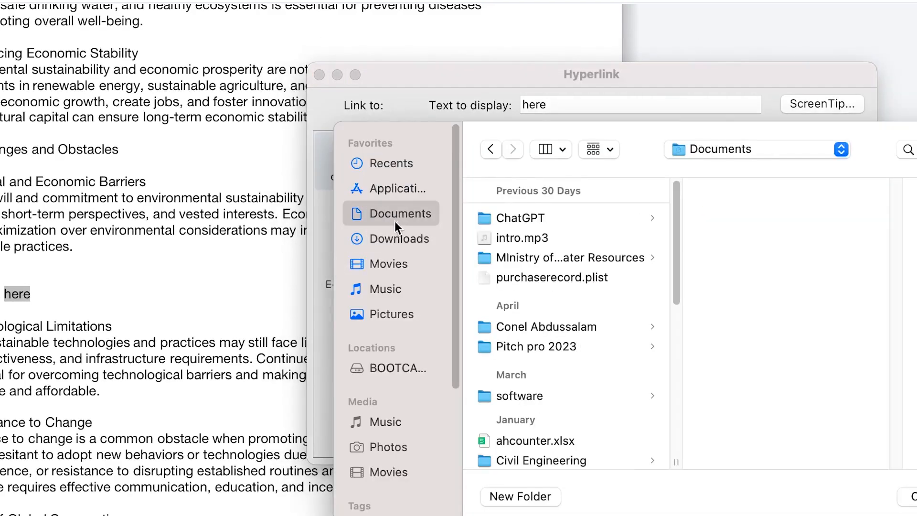
{"action": "left_click", "coordinate": [397, 234]}
{"action": "left_click", "coordinate": [557, 245]}
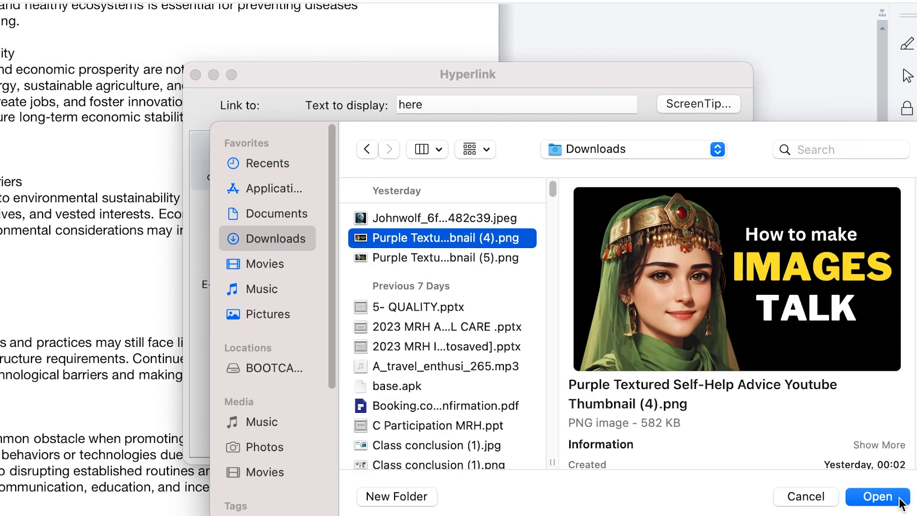
{"action": "left_click", "coordinate": [892, 496]}
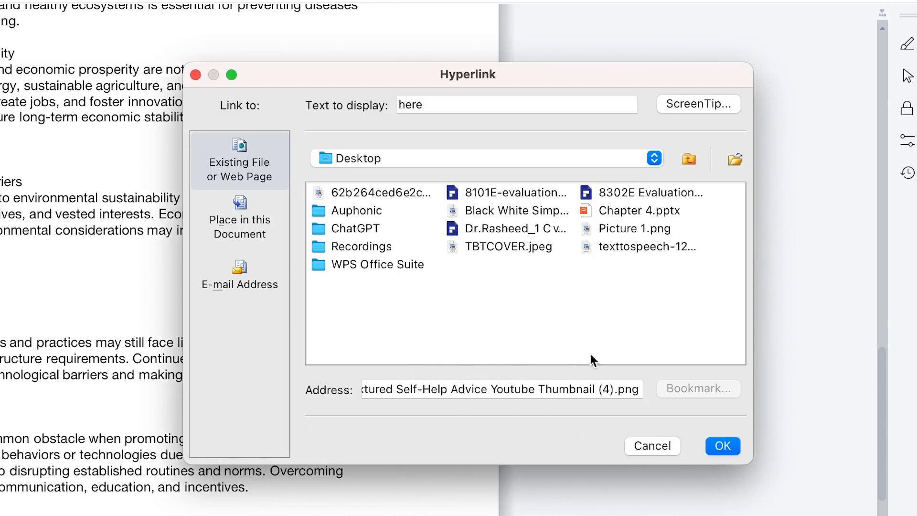
{"action": "left_click", "coordinate": [733, 446]}
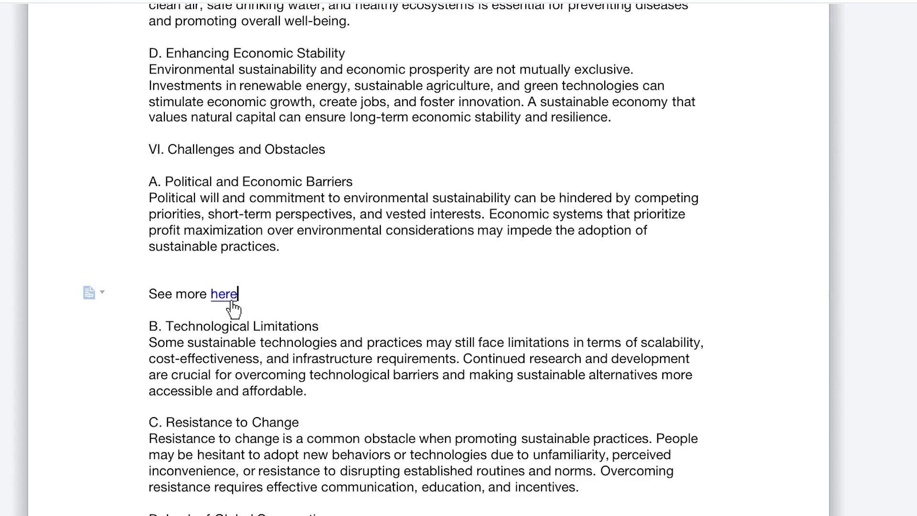
Step: Open the linked image from the word "here" to test the hyperlink and close the image window
{"action": "mouse_move", "coordinate": [231, 301]}
{"action": "left_click", "coordinate": [285, 308]}
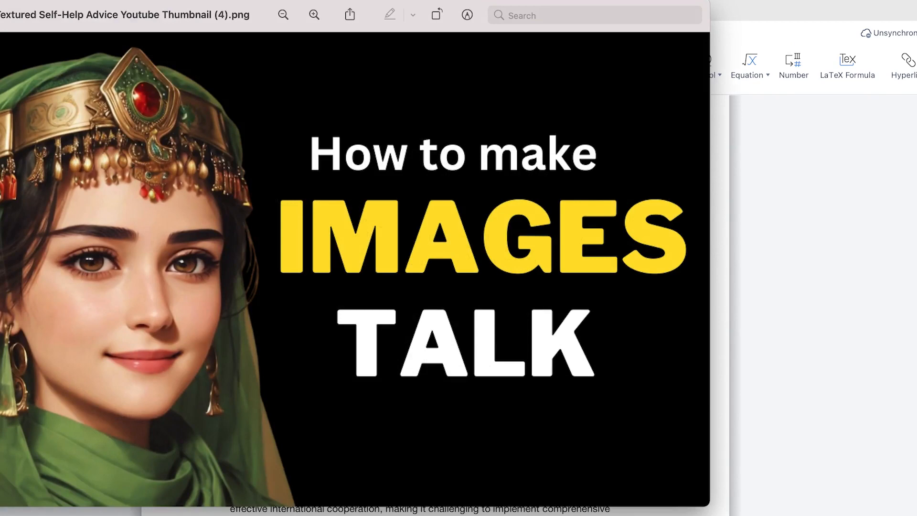
{"action": "key", "text": "super+w"}
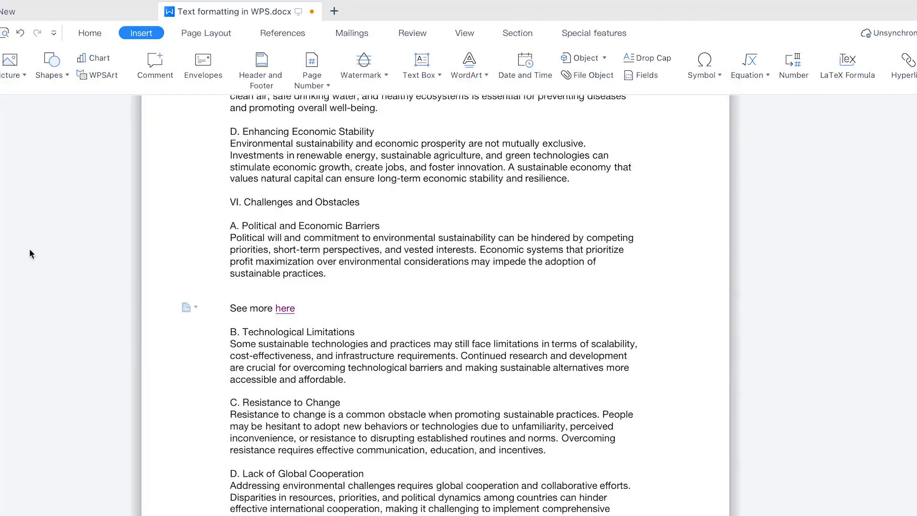
{"action": "right_click", "coordinate": [285, 309]}
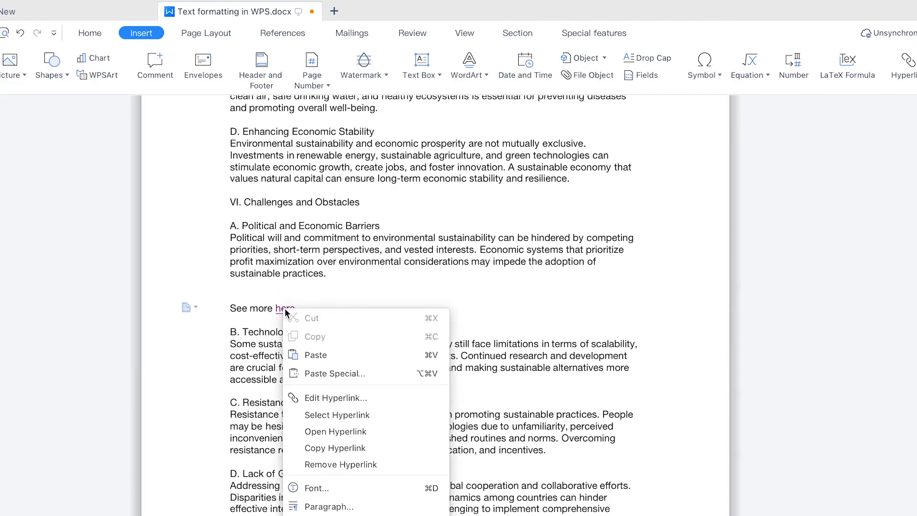
{"action": "left_click", "coordinate": [331, 397]}
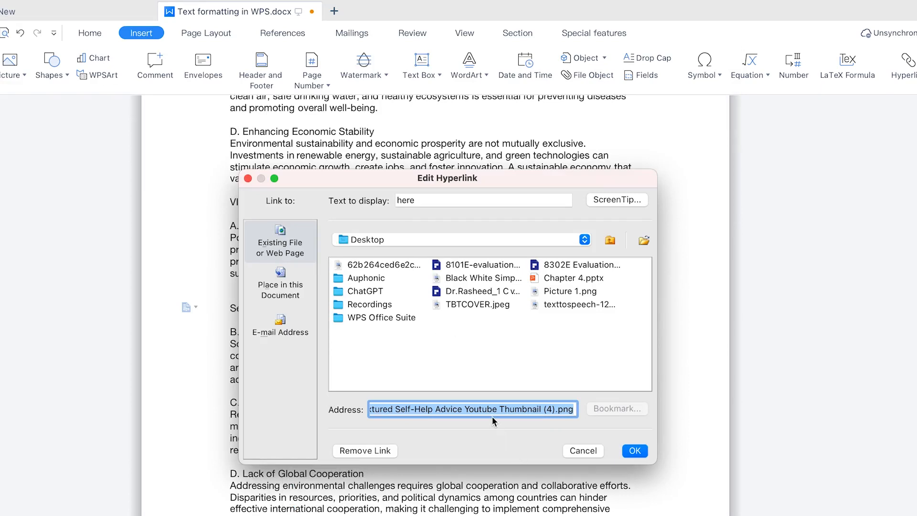
{"action": "type", "text": "http://www."}
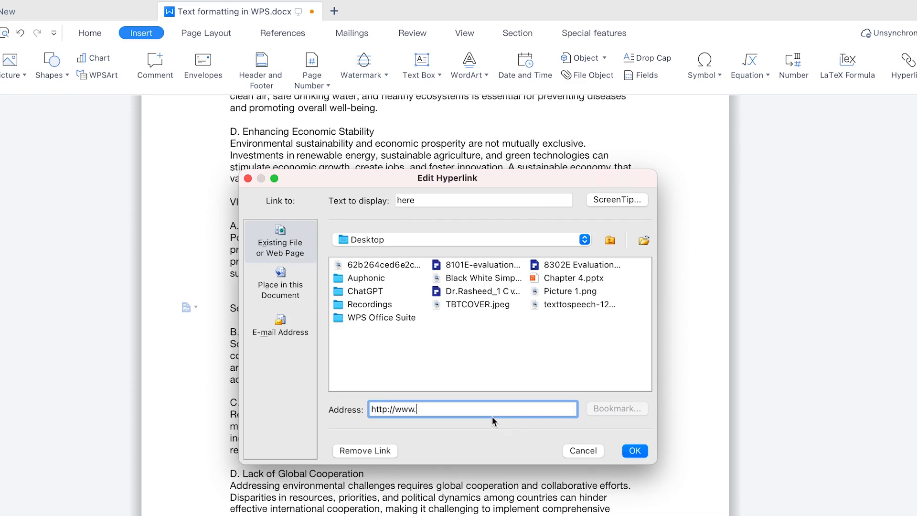
{"action": "type", "text": "epicdigitalacademy.com"}
{"action": "left_click", "coordinate": [634, 451]}
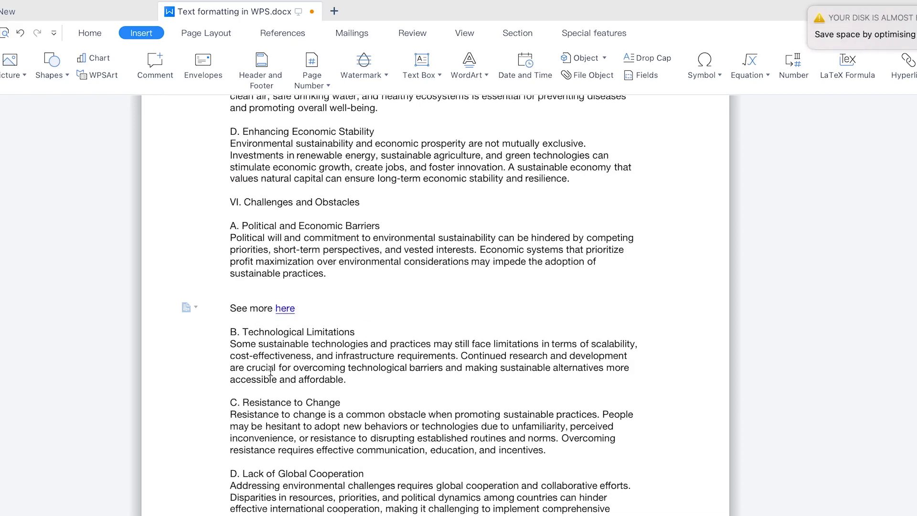
{"action": "left_click", "coordinate": [286, 313]}
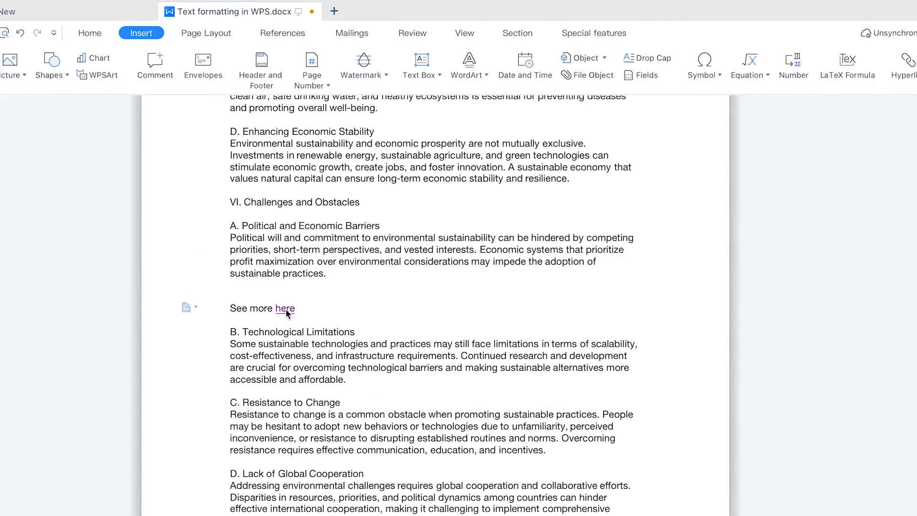
Step: Edit the "here" hyperlink so it points to the top of the document as a place in this document
{"action": "right_click", "coordinate": [287, 309]}
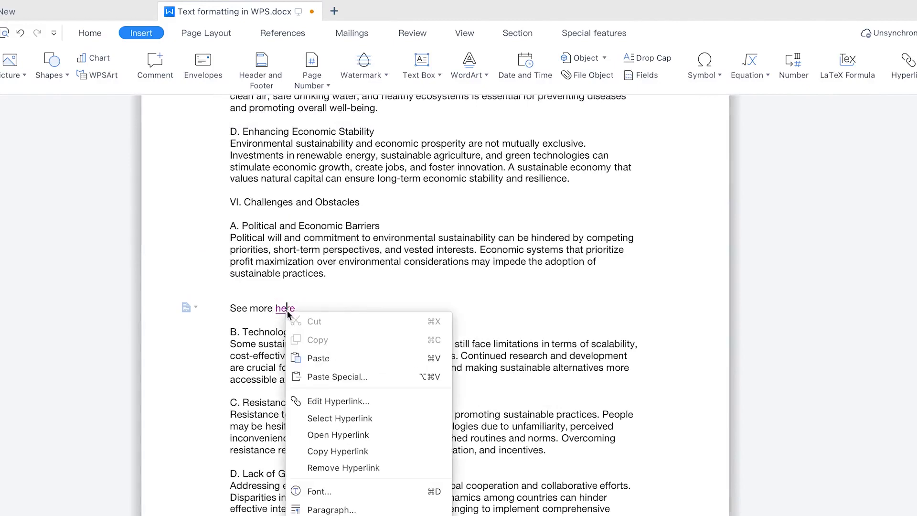
{"action": "left_click", "coordinate": [340, 401]}
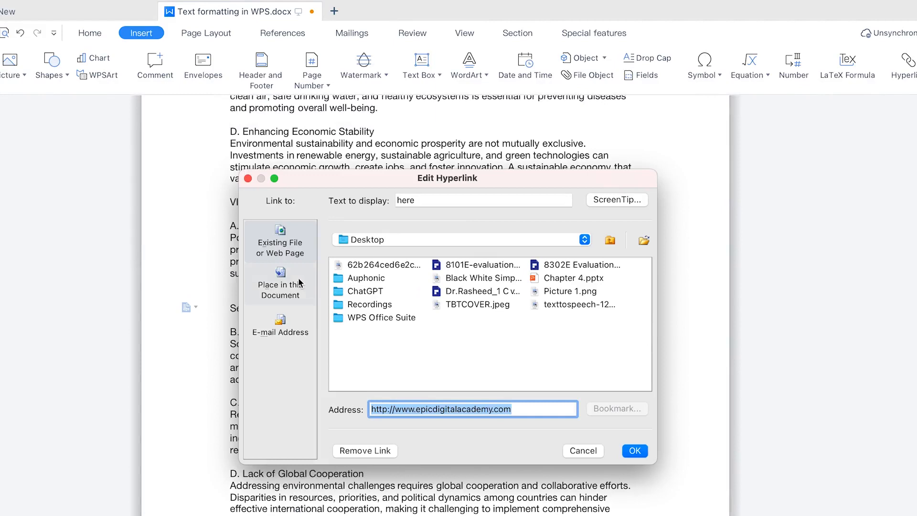
{"action": "left_click", "coordinate": [295, 289]}
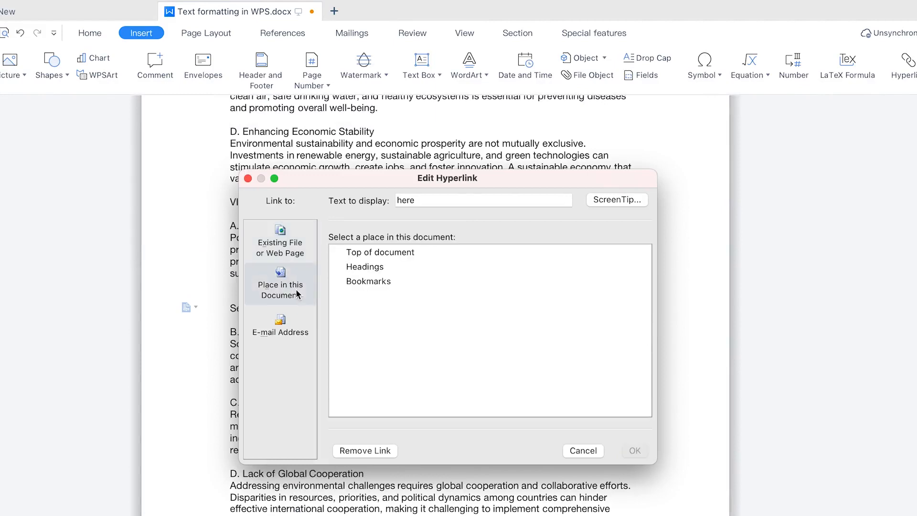
{"action": "left_click", "coordinate": [374, 252]}
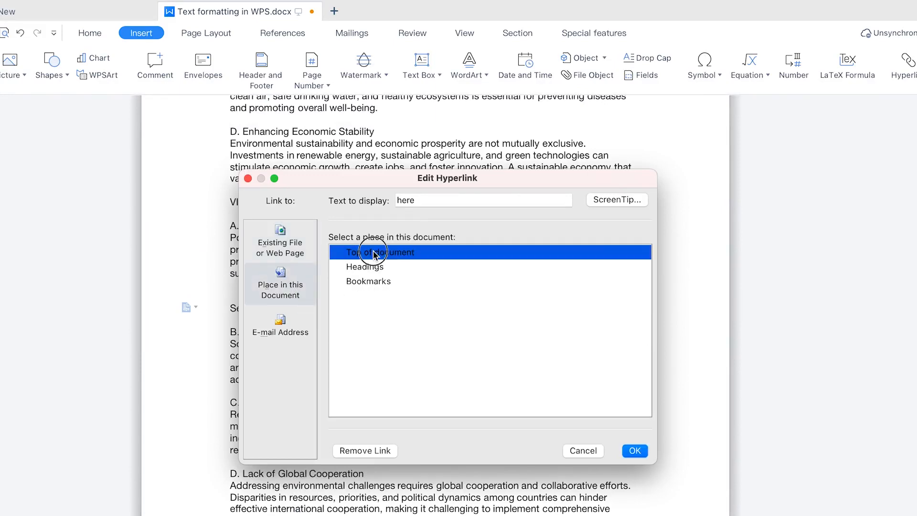
{"action": "left_click", "coordinate": [395, 267]}
{"action": "left_click", "coordinate": [395, 281]}
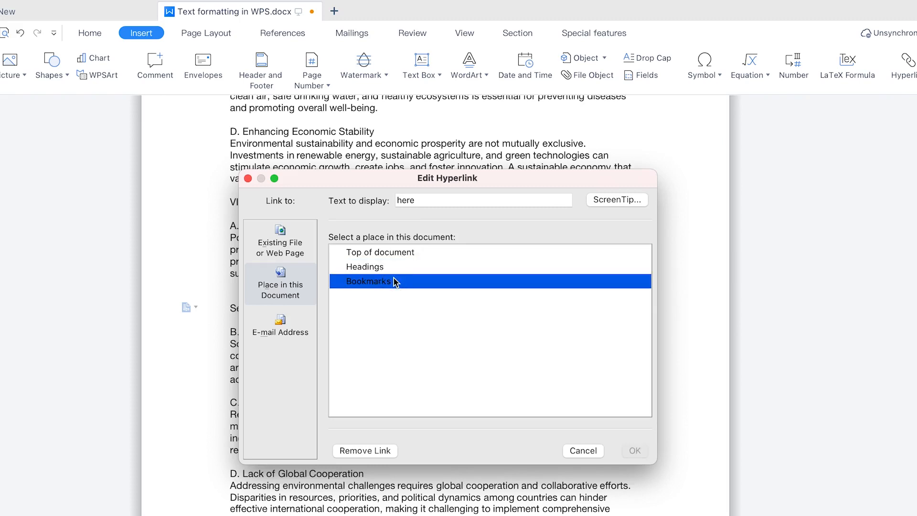
{"action": "left_click", "coordinate": [393, 253]}
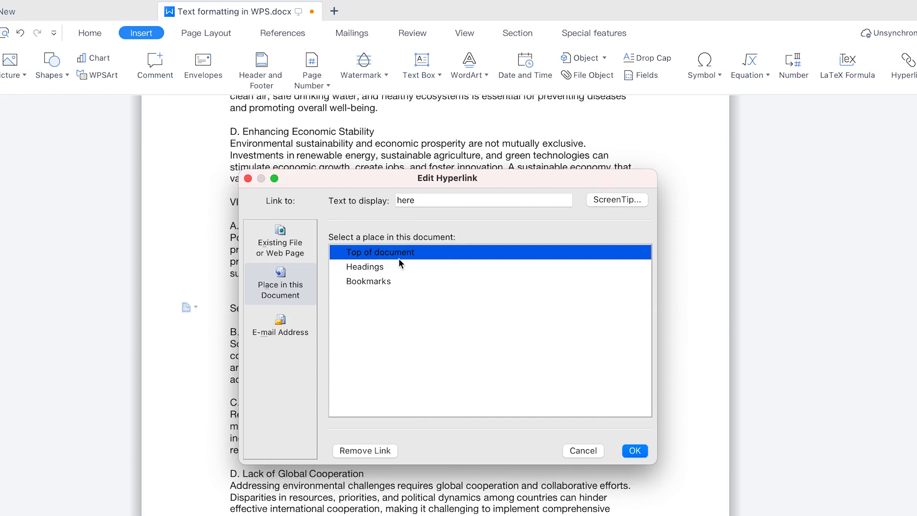
{"action": "left_click", "coordinate": [638, 450]}
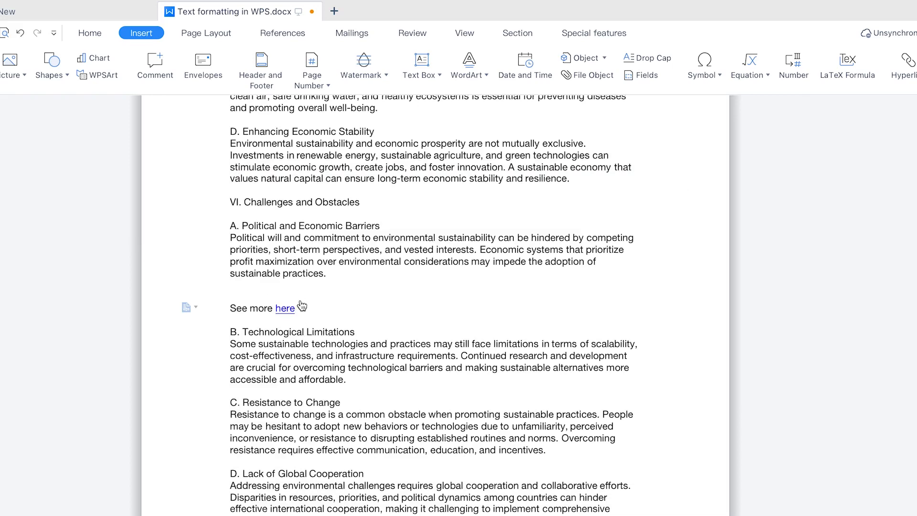
Step: Follow the "here" hyperlink to test its jump and return to the "See more here" line
{"action": "left_click", "coordinate": [287, 310], "text": "ctrl"}
{"action": "scroll", "coordinate": [326, 131], "scroll_direction": "up", "scroll_amount": 2}
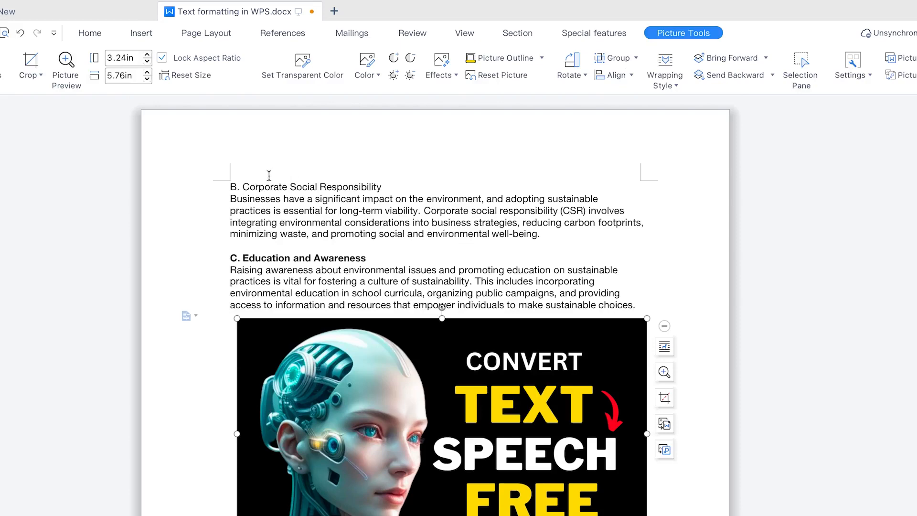
{"action": "scroll", "coordinate": [324, 204], "scroll_direction": "down", "scroll_amount": 20}
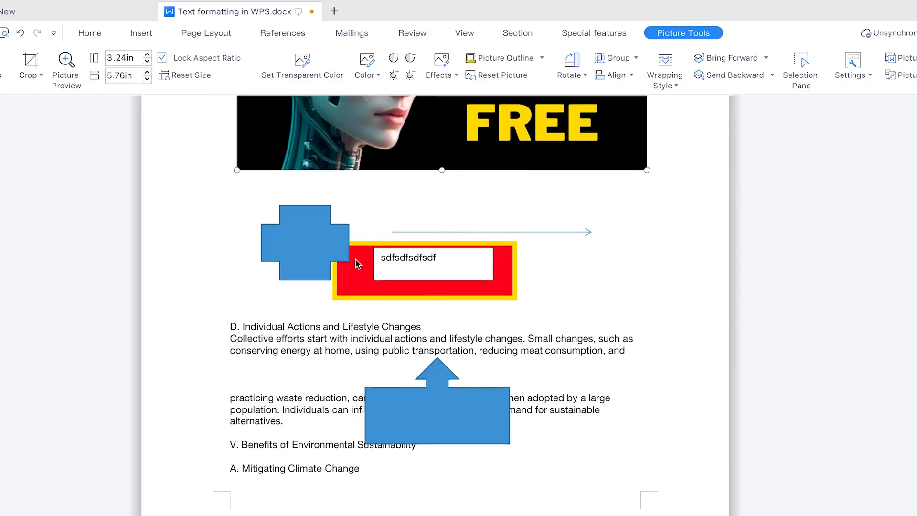
{"action": "scroll", "coordinate": [356, 276], "scroll_direction": "down", "scroll_amount": 5}
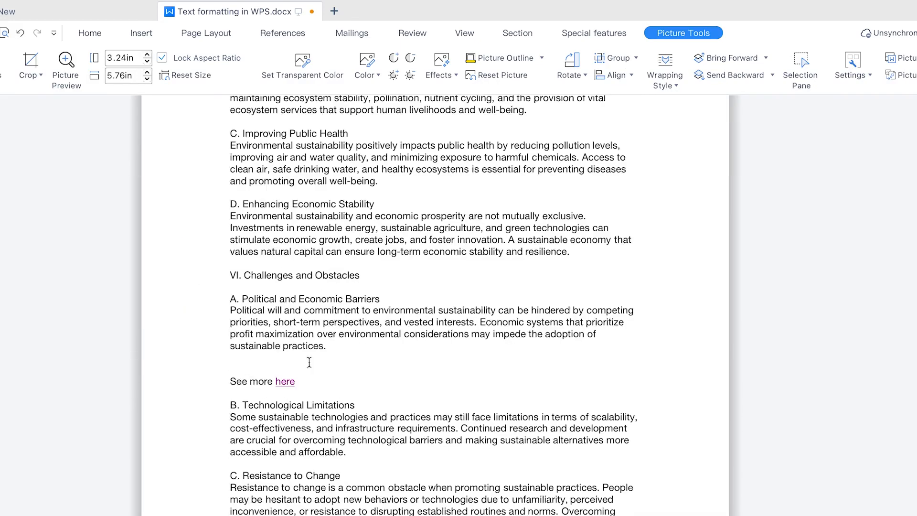
Step: Remove the hyperlink from "here" and link the word to the CV PDF file on the Desktop instead
{"action": "right_click", "coordinate": [286, 382]}
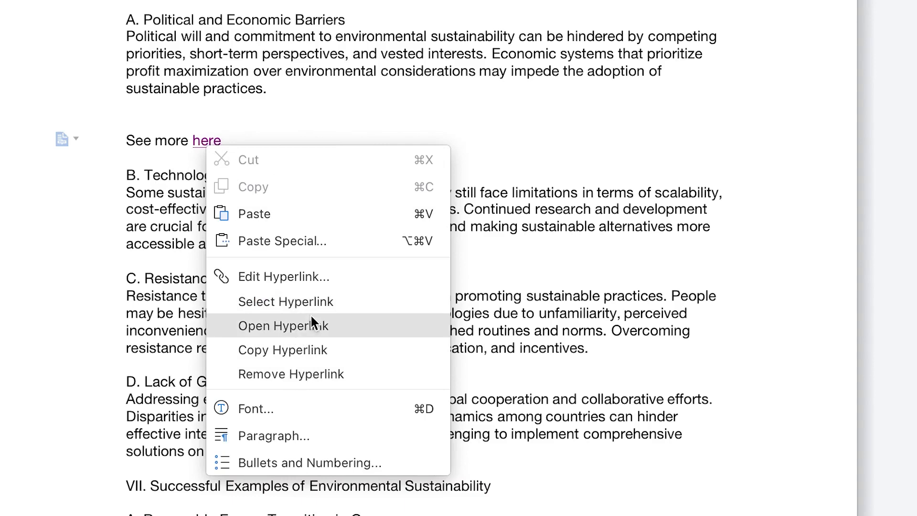
{"action": "left_click", "coordinate": [314, 374]}
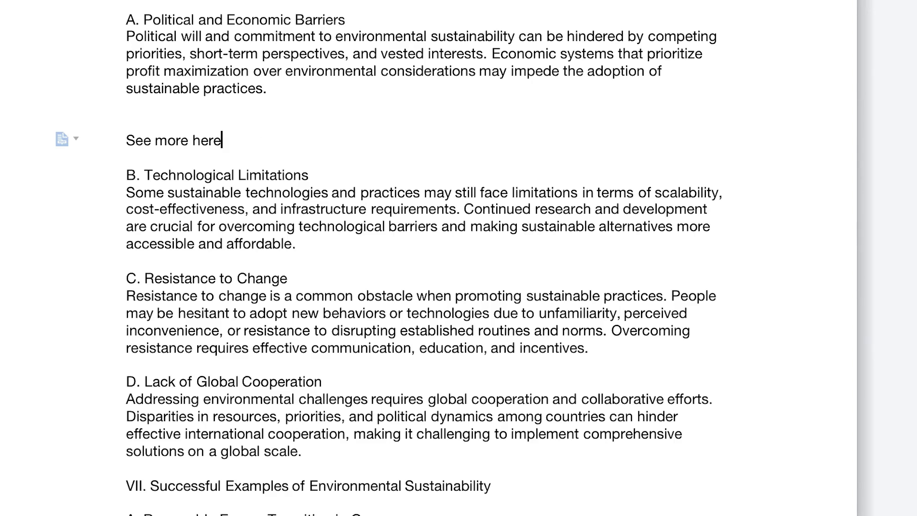
{"action": "left_click", "coordinate": [227, 142]}
{"action": "left_click_drag", "start_coordinate": [227, 142], "coordinate": [192, 140]}
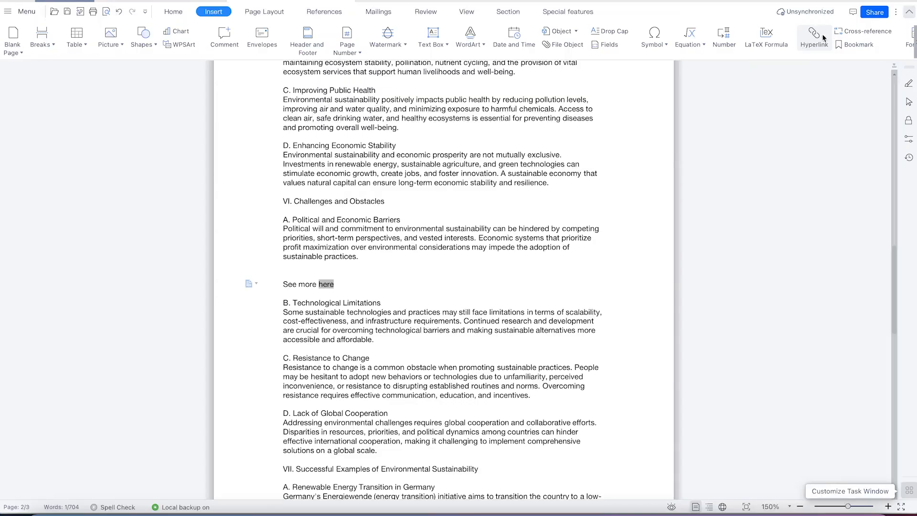
{"action": "left_click", "coordinate": [814, 36]}
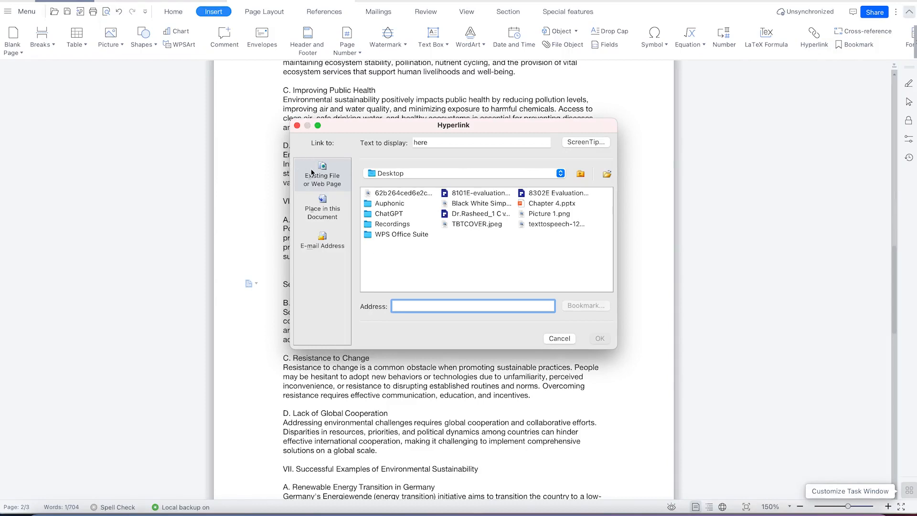
{"action": "left_click", "coordinate": [498, 214]}
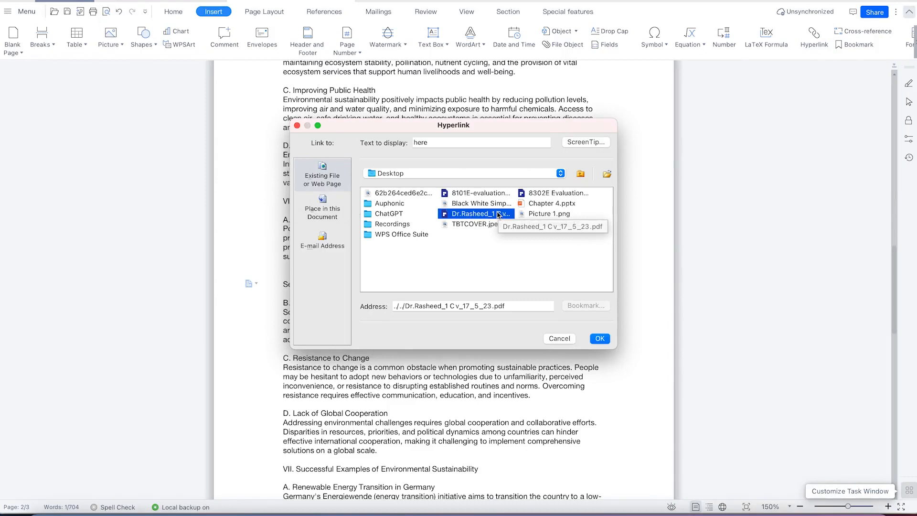
{"action": "left_click", "coordinate": [601, 339]}
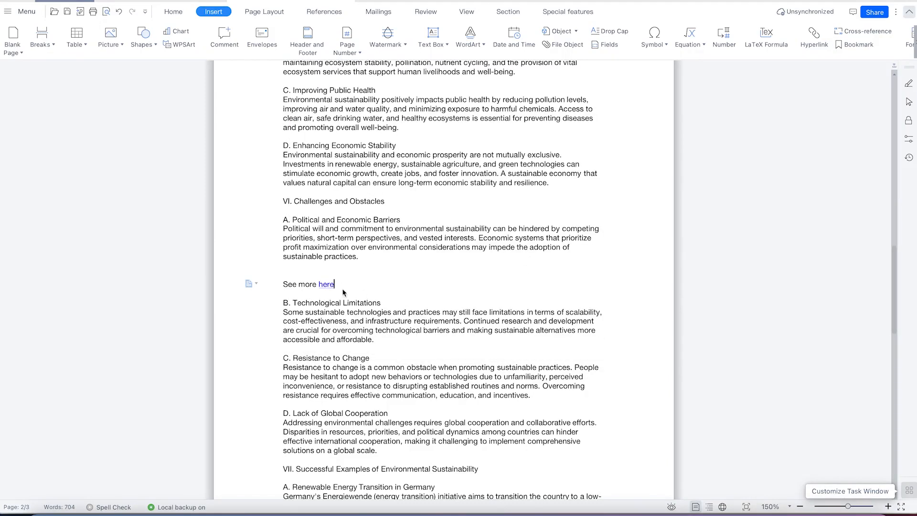
Step: Follow the "here" hyperlink to test that it opens the CV PDF, and return to the document
{"action": "left_click", "coordinate": [328, 284], "text": "ctrl"}
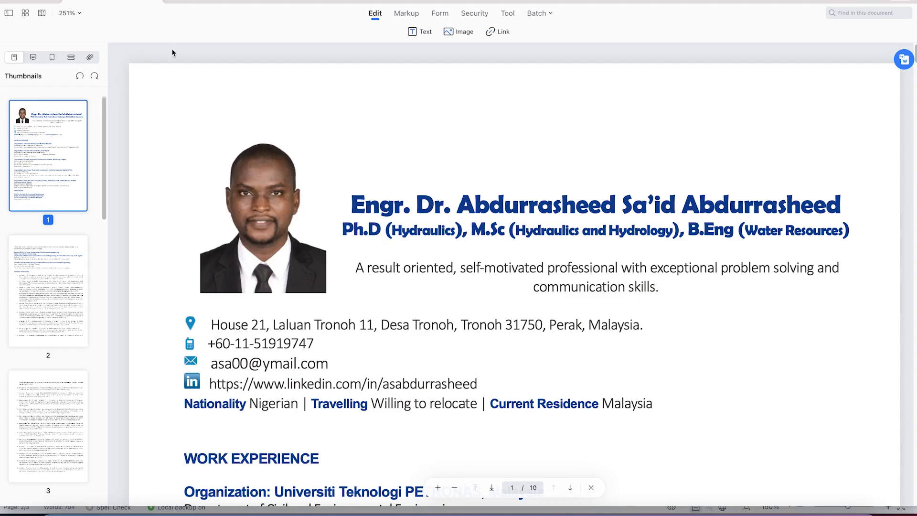
{"action": "left_click", "coordinate": [9, 2]}
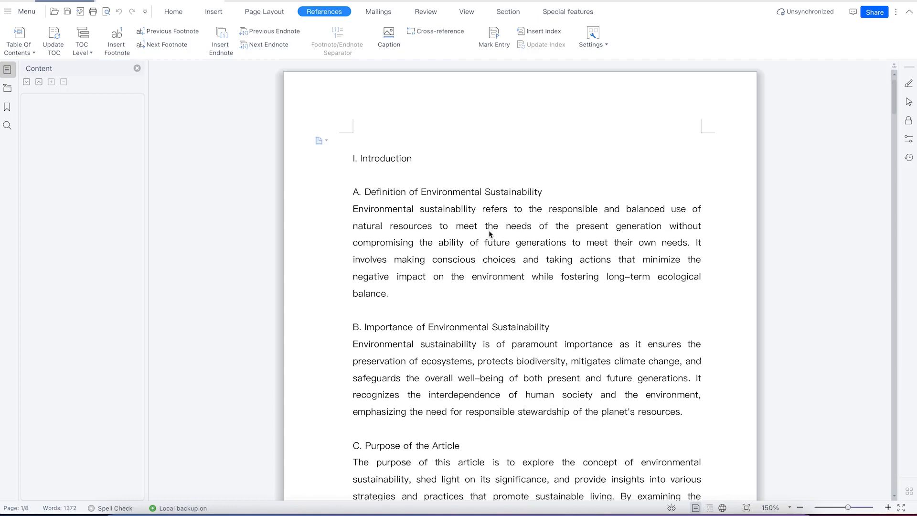
Step: Add three blank lines between the Definition of Environmental Sustainability paragraph and heading B, and place the cursor in the gap
{"action": "left_click", "coordinate": [168, 18]}
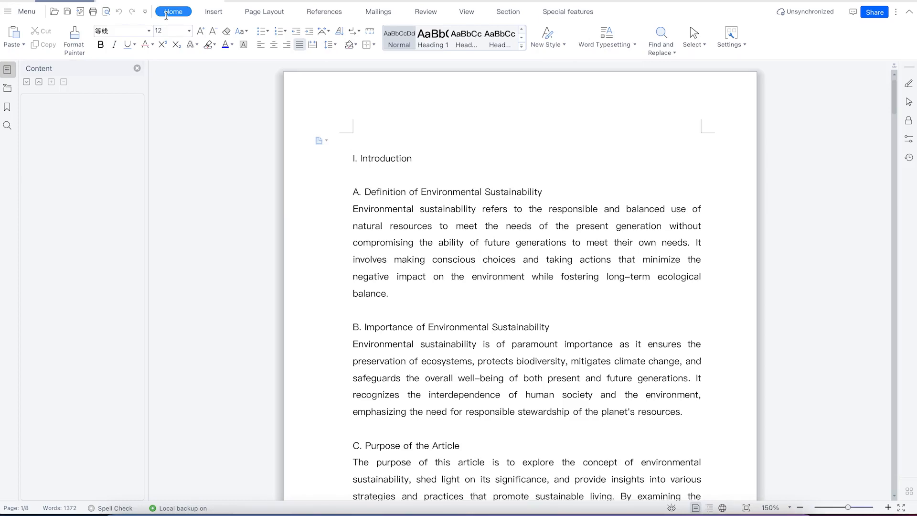
{"action": "left_click", "coordinate": [213, 12]}
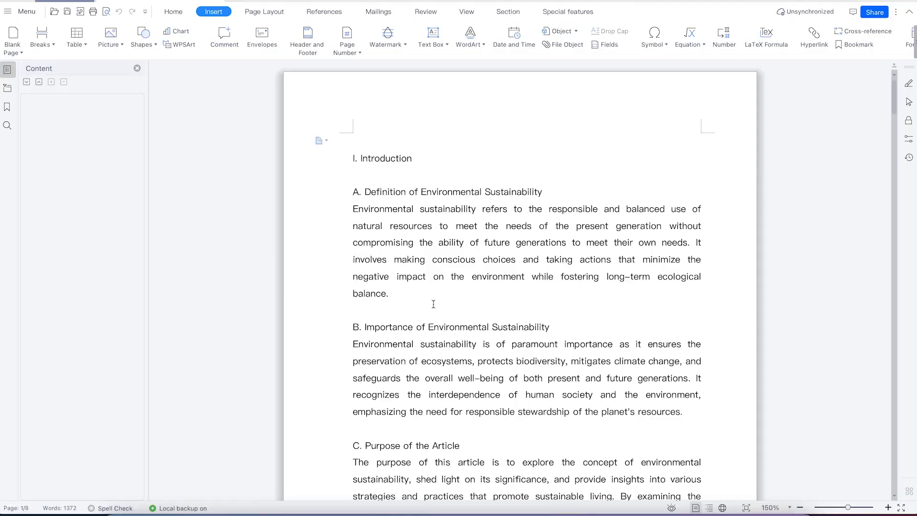
{"action": "left_click", "coordinate": [426, 294]}
{"action": "key", "text": "Return"}
{"action": "key", "text": "Return"}
{"action": "key", "text": "Return"}
{"action": "left_click", "coordinate": [400, 328]}
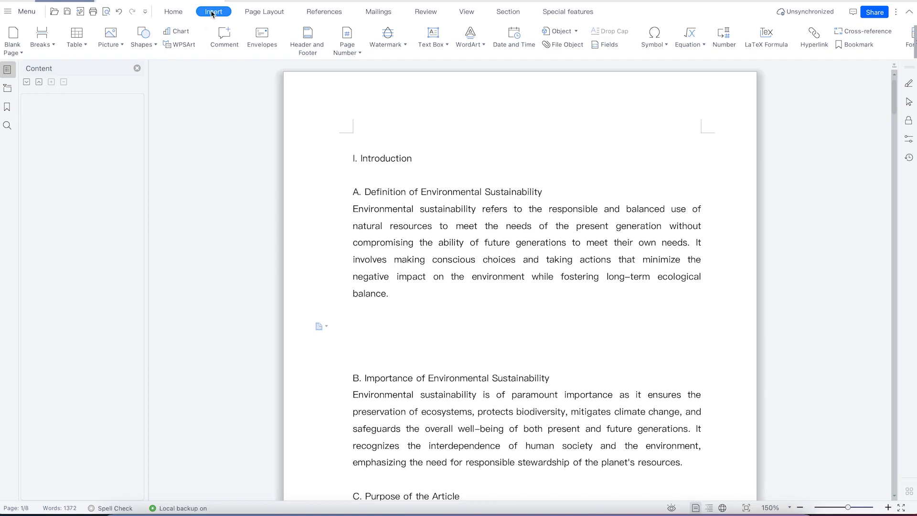
Step: Start inserting a chart and examine the clustered, stacked and 100% stacked column designs
{"action": "left_click", "coordinate": [178, 32]}
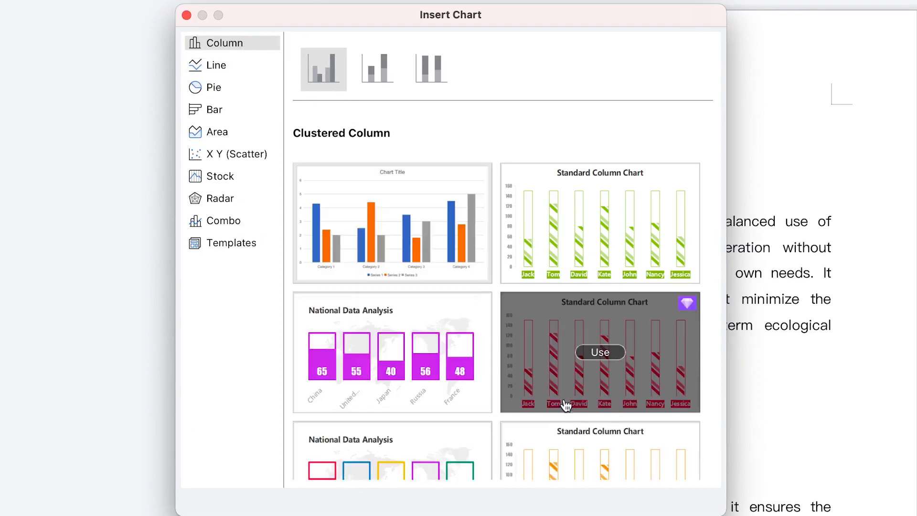
{"action": "scroll", "coordinate": [565, 401], "scroll_direction": "down", "scroll_amount": 3}
{"action": "scroll", "coordinate": [526, 386], "scroll_direction": "up", "scroll_amount": 3}
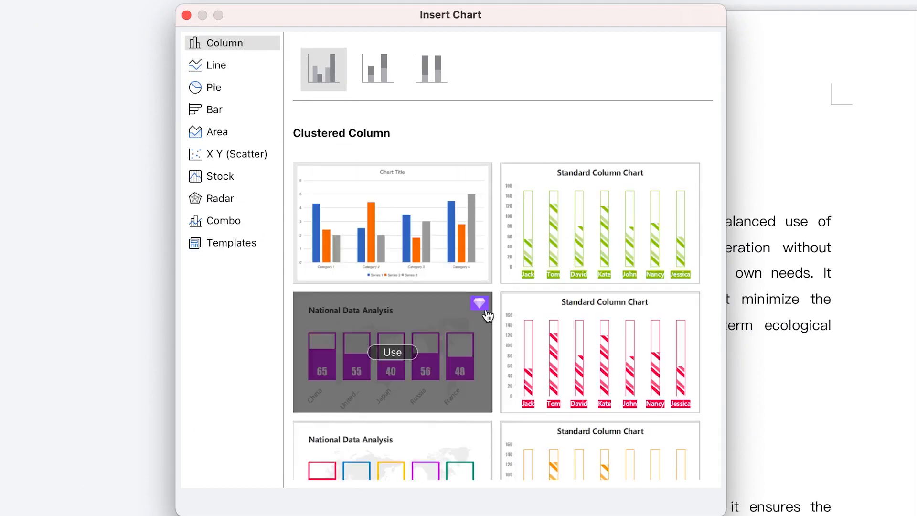
{"action": "left_click", "coordinate": [382, 70]}
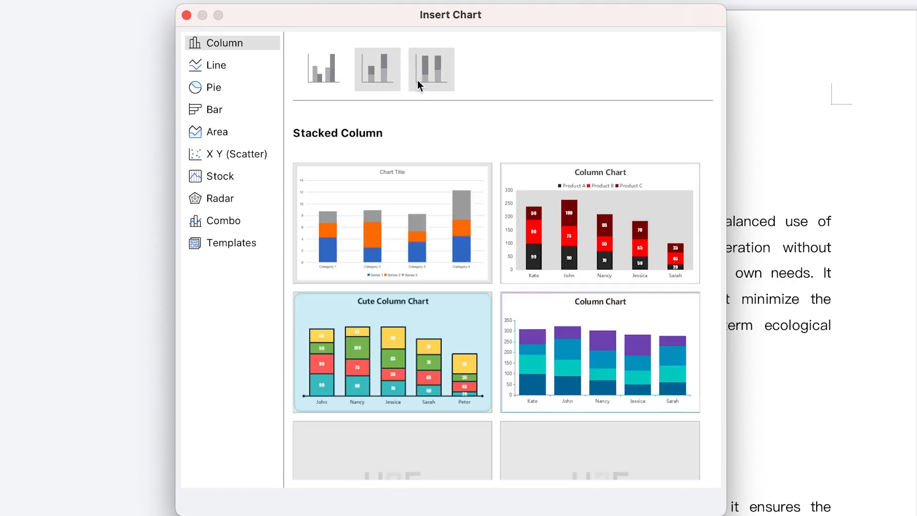
{"action": "scroll", "coordinate": [432, 329], "scroll_direction": "down", "scroll_amount": 3}
{"action": "scroll", "coordinate": [435, 306], "scroll_direction": "up", "scroll_amount": 3}
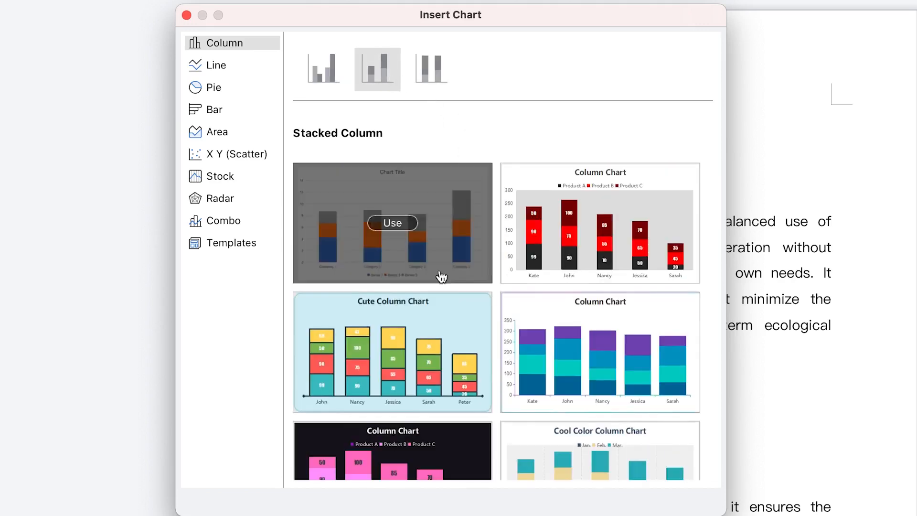
{"action": "left_click", "coordinate": [440, 81]}
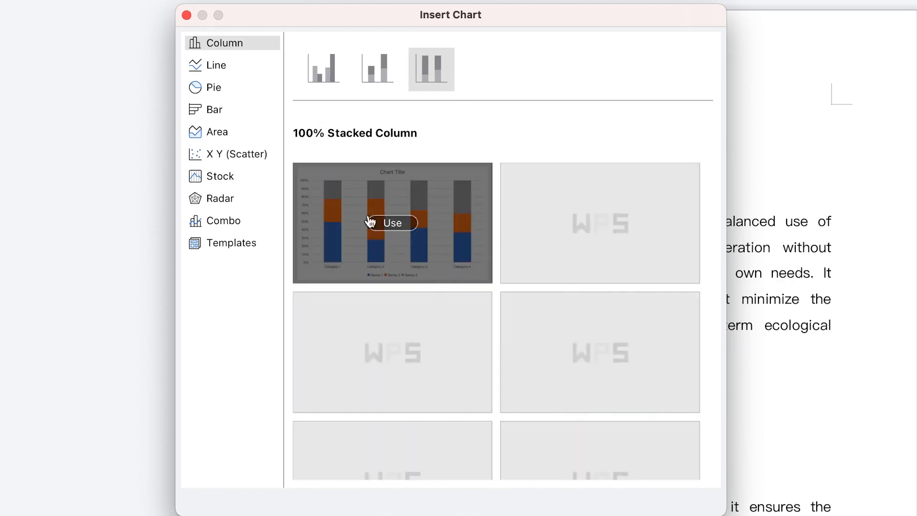
Step: Examine the line chart designs and the Pie and Pie of Pie designs for the new chart
{"action": "left_click", "coordinate": [229, 70]}
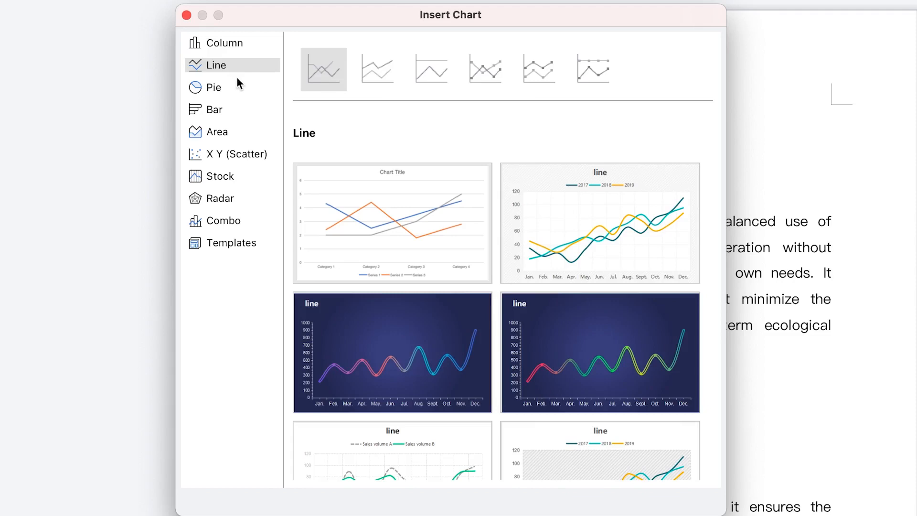
{"action": "scroll", "coordinate": [462, 296], "scroll_direction": "down", "scroll_amount": 2}
{"action": "scroll", "coordinate": [463, 316], "scroll_direction": "down", "scroll_amount": 6}
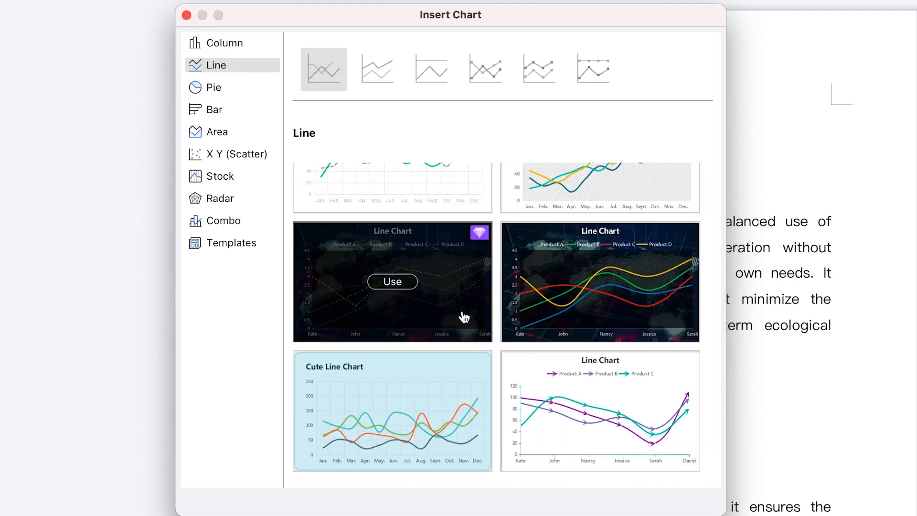
{"action": "scroll", "coordinate": [462, 316], "scroll_direction": "up", "scroll_amount": 8}
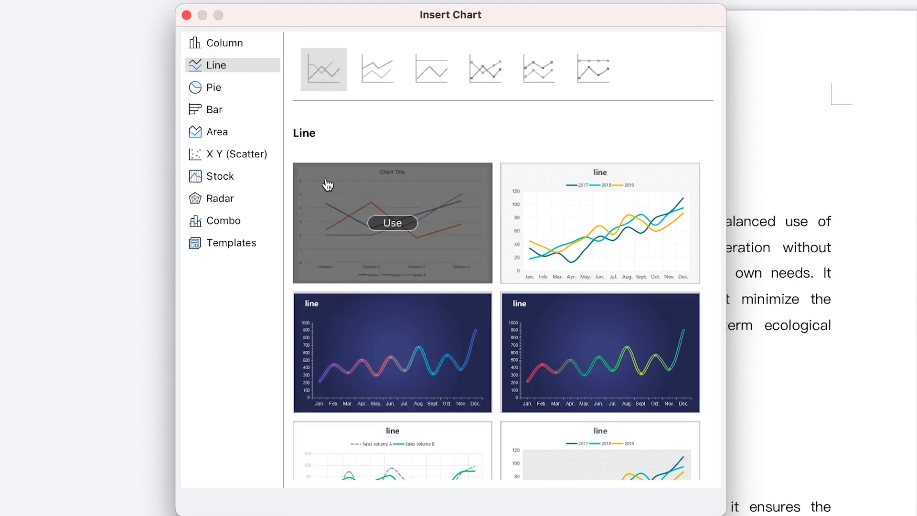
{"action": "left_click", "coordinate": [191, 90]}
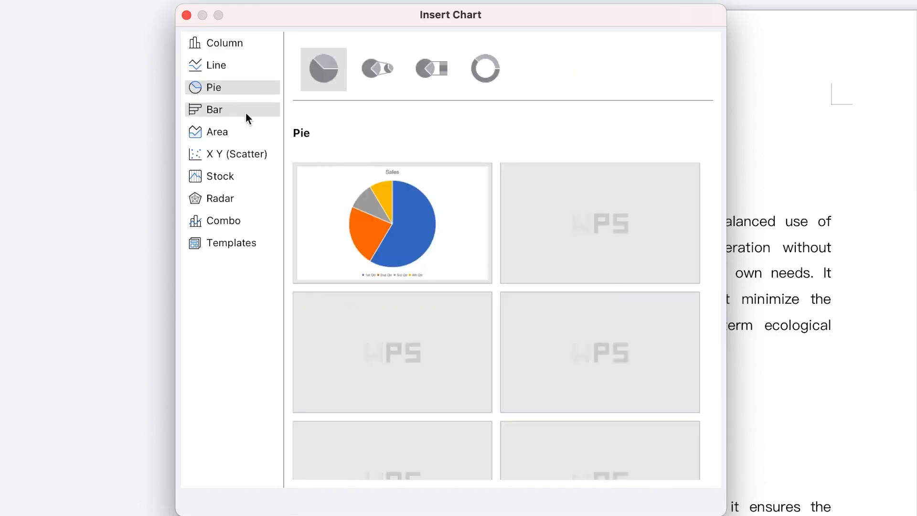
{"action": "scroll", "coordinate": [401, 370], "scroll_direction": "down", "scroll_amount": 2}
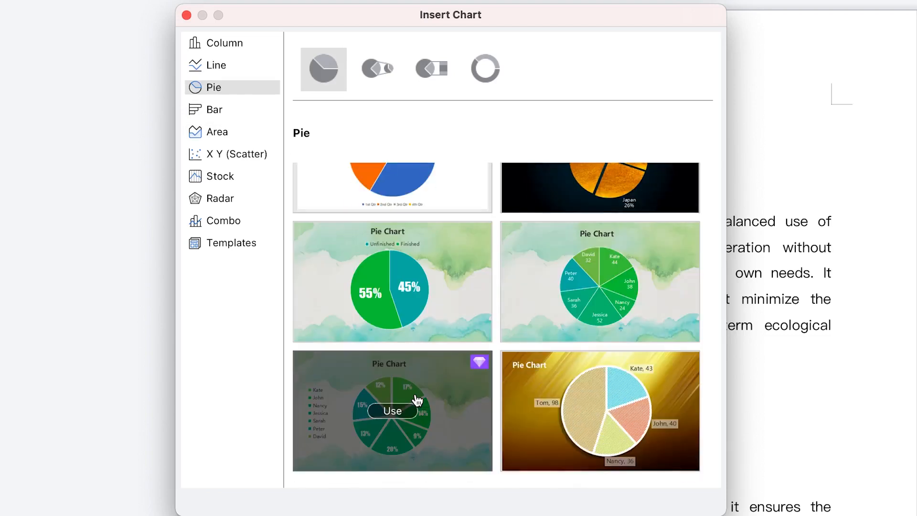
{"action": "scroll", "coordinate": [416, 399], "scroll_direction": "up", "scroll_amount": 2}
{"action": "left_click", "coordinate": [376, 70]}
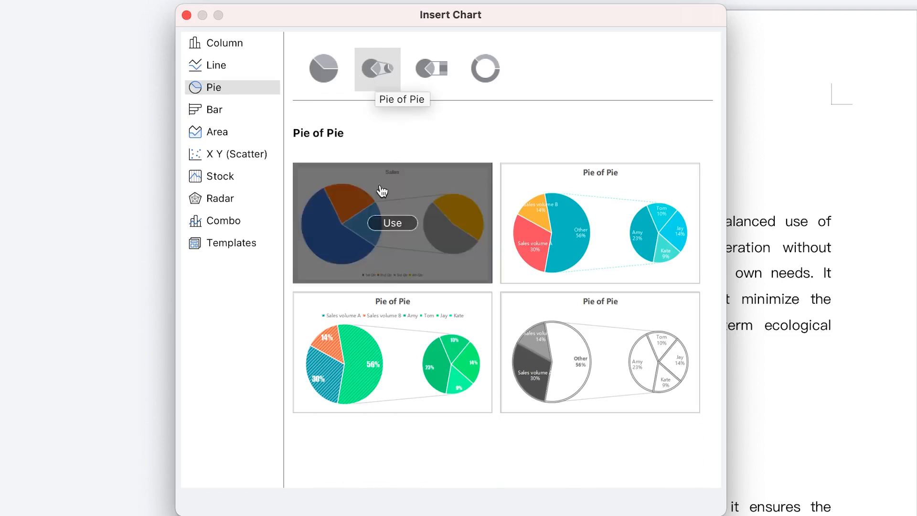
{"action": "mouse_move", "coordinate": [392, 249]}
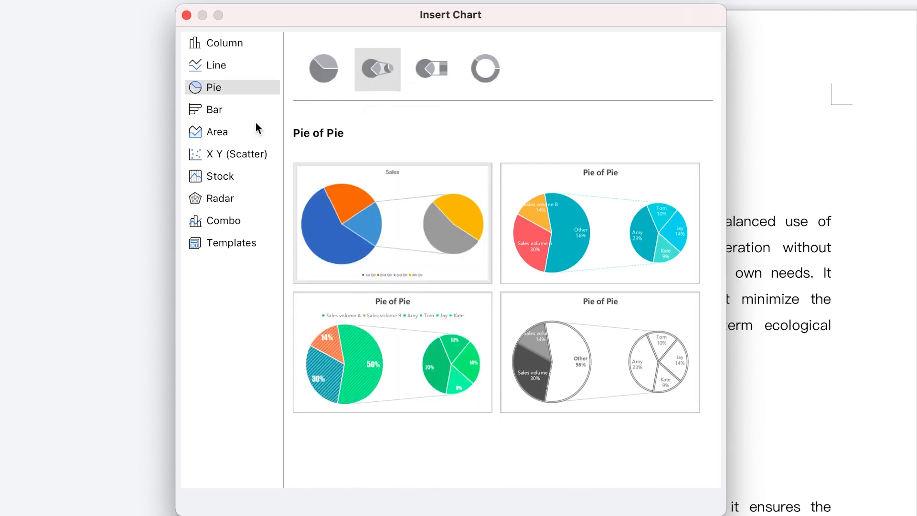
Step: Examine the bar, area, scatter, stock, radar and combo chart types and the chart templates
{"action": "left_click", "coordinate": [239, 111]}
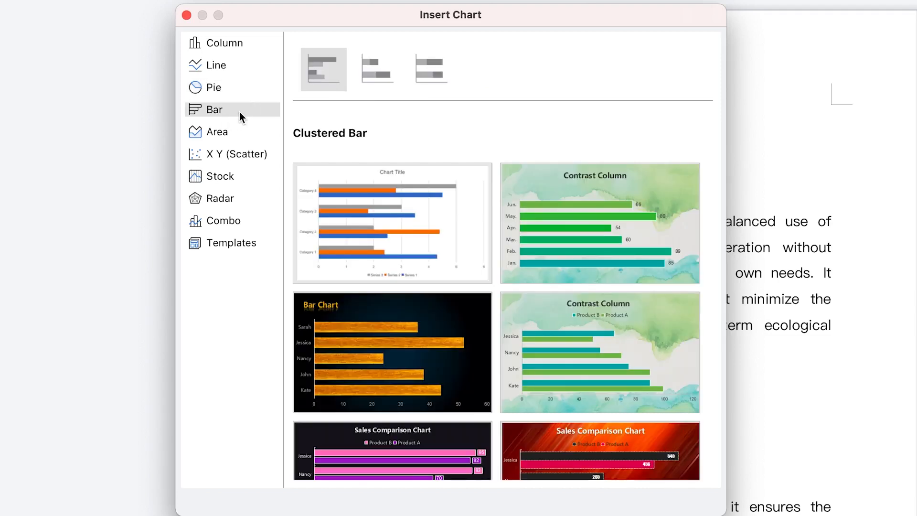
{"action": "scroll", "coordinate": [542, 317], "scroll_direction": "down", "scroll_amount": 4}
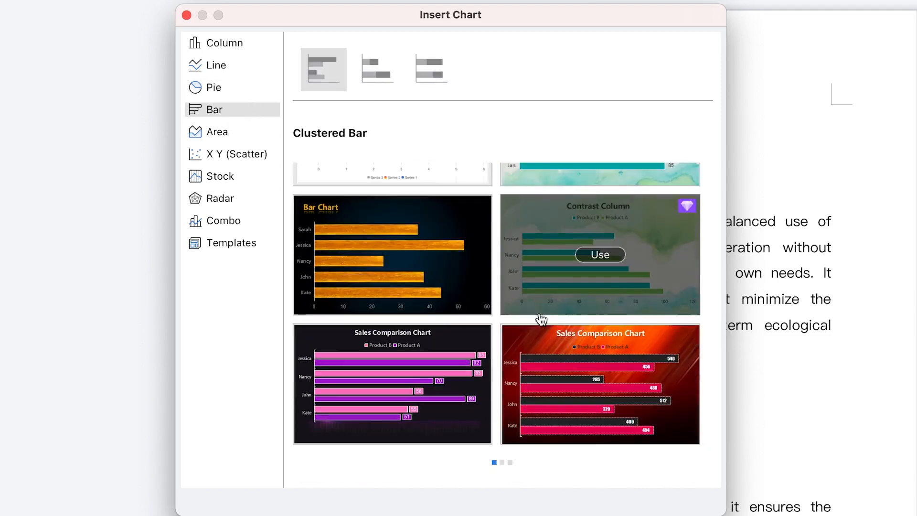
{"action": "left_click", "coordinate": [226, 135]}
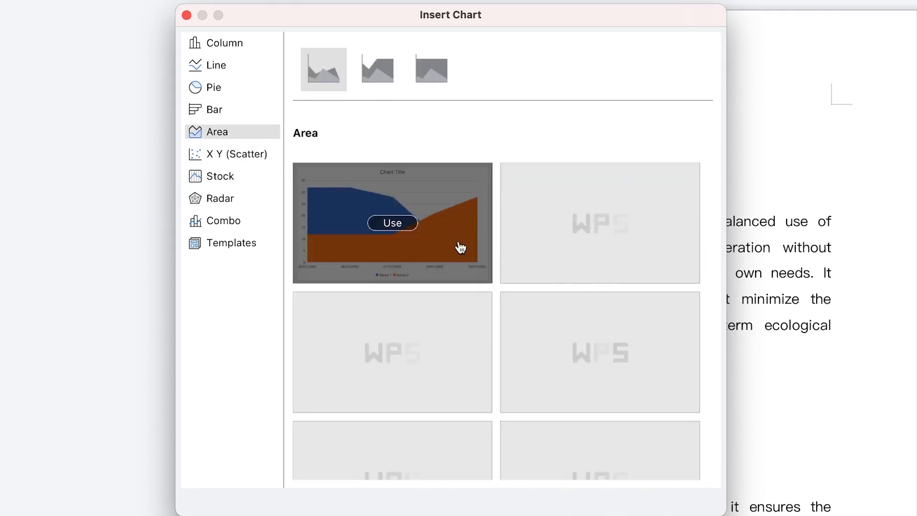
{"action": "left_click", "coordinate": [227, 153]}
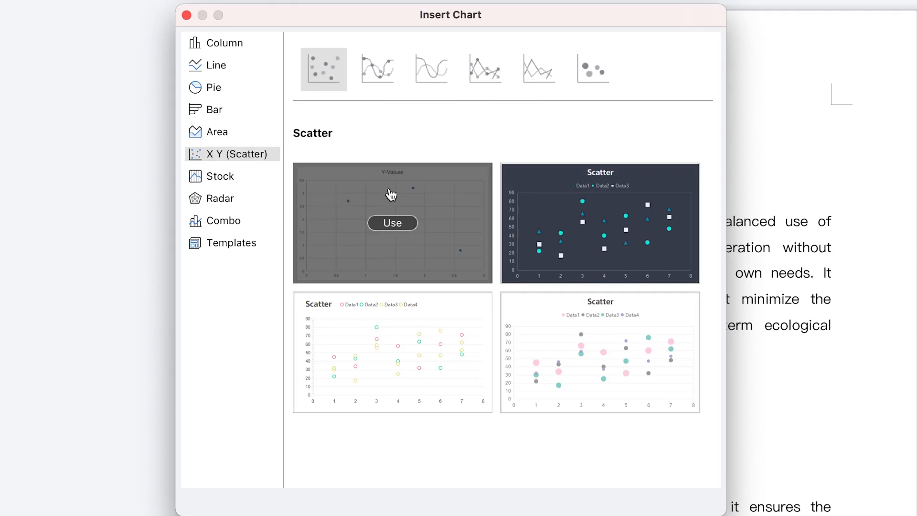
{"action": "mouse_move", "coordinate": [587, 379]}
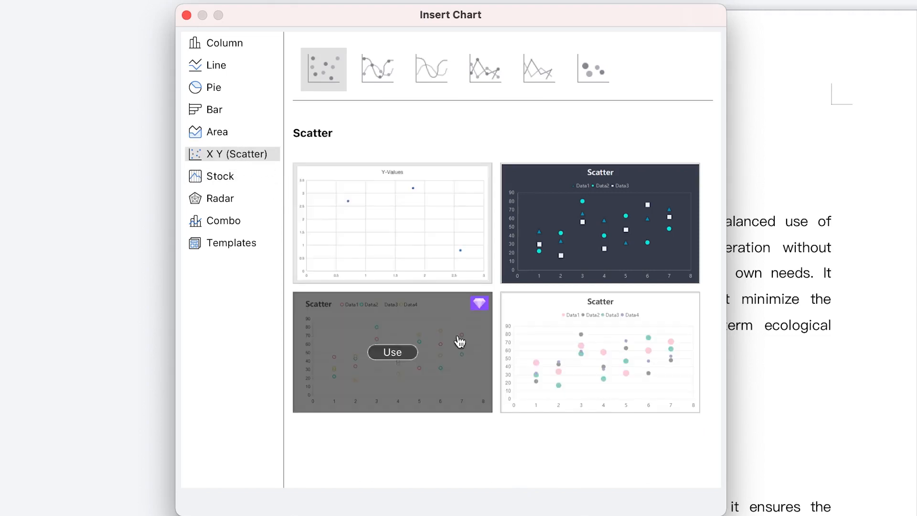
{"action": "left_click", "coordinate": [389, 73]}
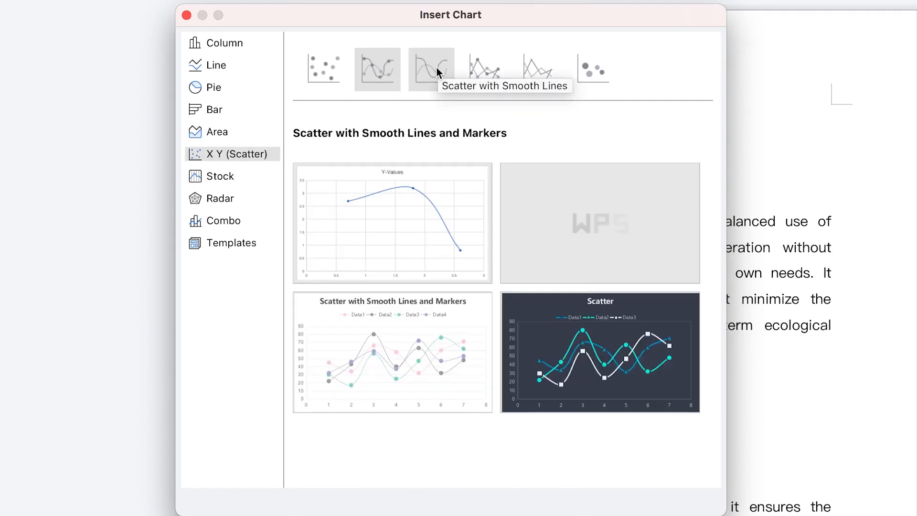
{"action": "left_click", "coordinate": [436, 68]}
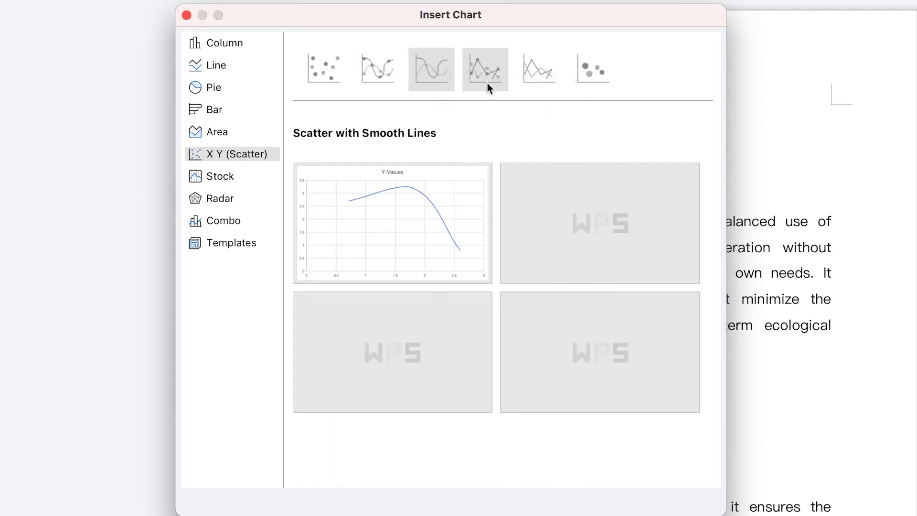
{"action": "left_click", "coordinate": [238, 180]}
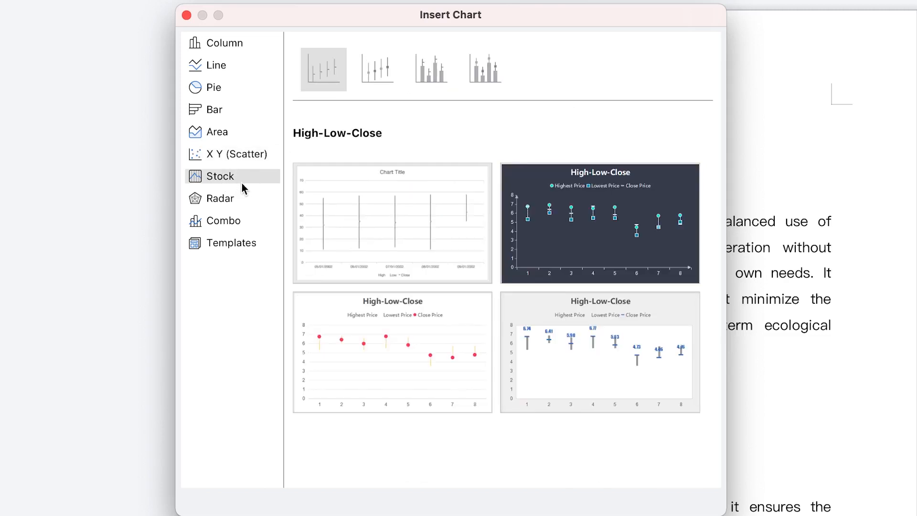
{"action": "left_click", "coordinate": [234, 201]}
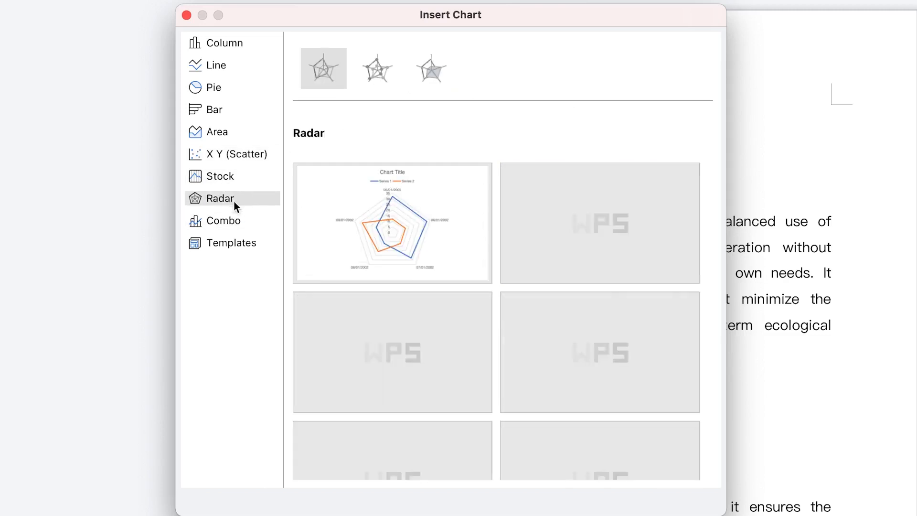
{"action": "left_click", "coordinate": [236, 226]}
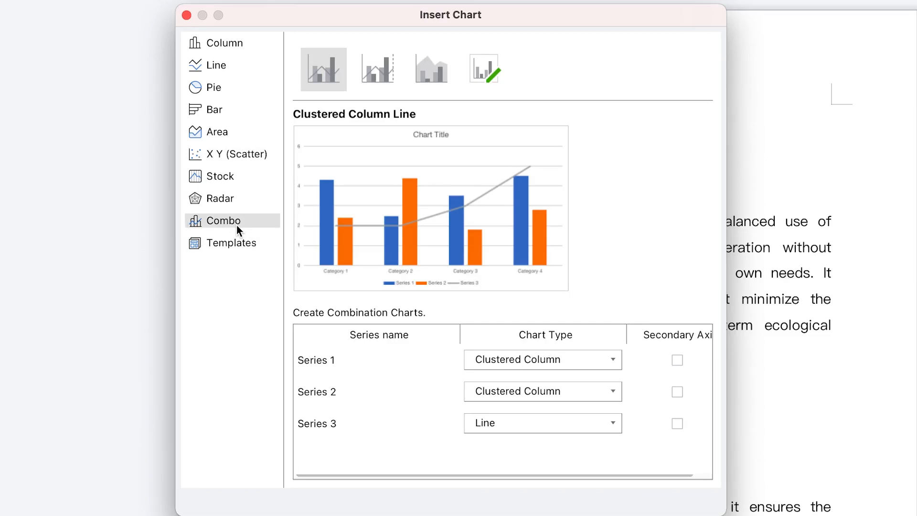
{"action": "left_click", "coordinate": [247, 245]}
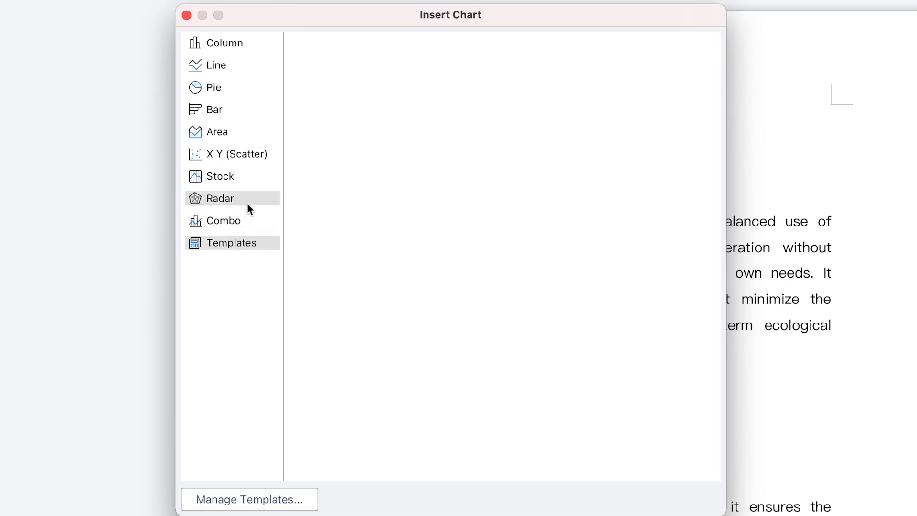
Step: Insert the default Clustered Bar chart in the blank space above heading B
{"action": "left_click", "coordinate": [250, 47]}
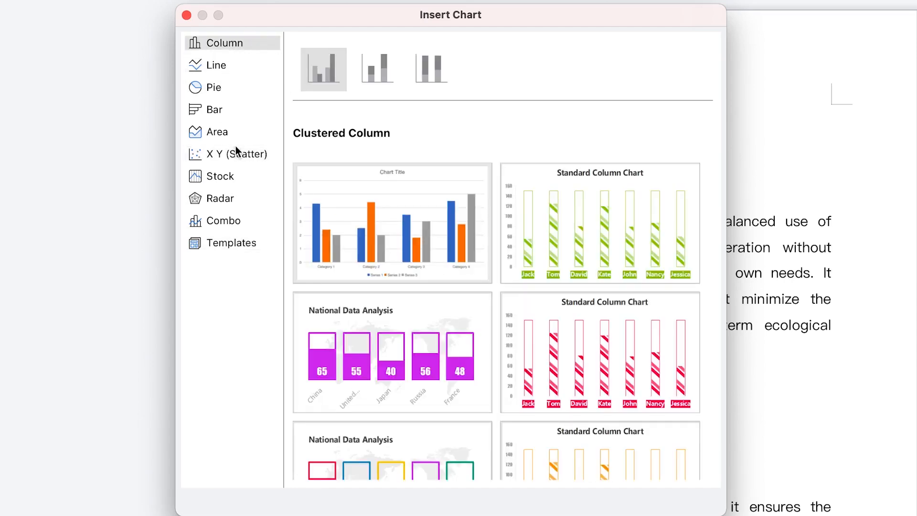
{"action": "left_click", "coordinate": [230, 113]}
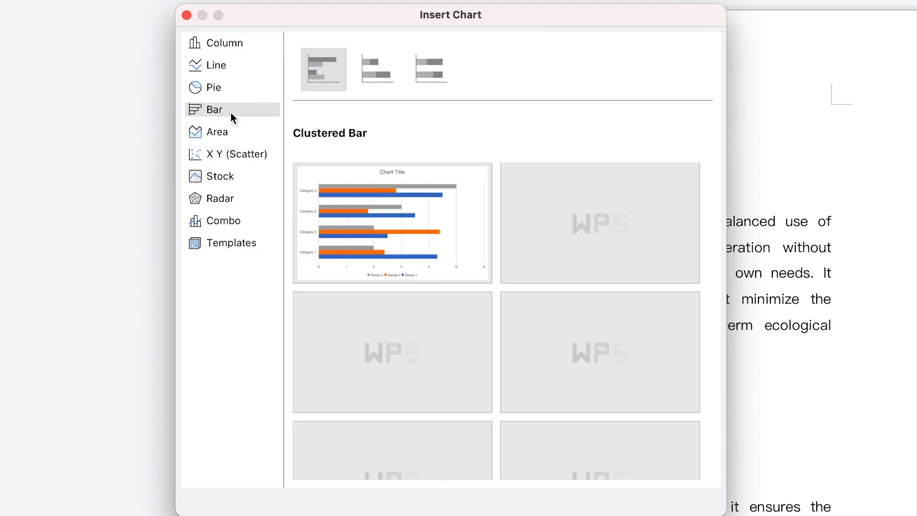
{"action": "mouse_move", "coordinate": [317, 217]}
{"action": "left_click", "coordinate": [389, 223]}
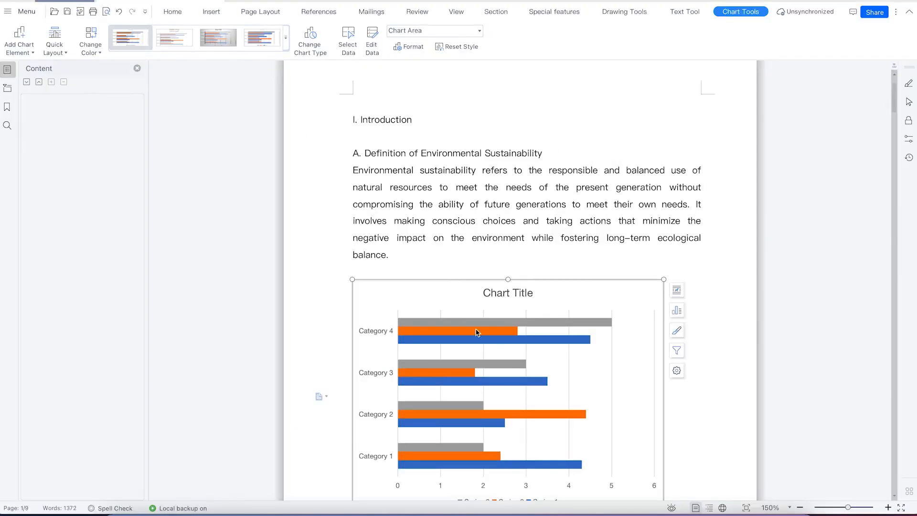
Step: Examine the Axis options among the chart elements that can be added to the bar chart
{"action": "scroll", "coordinate": [552, 422], "scroll_direction": "down", "scroll_amount": 2}
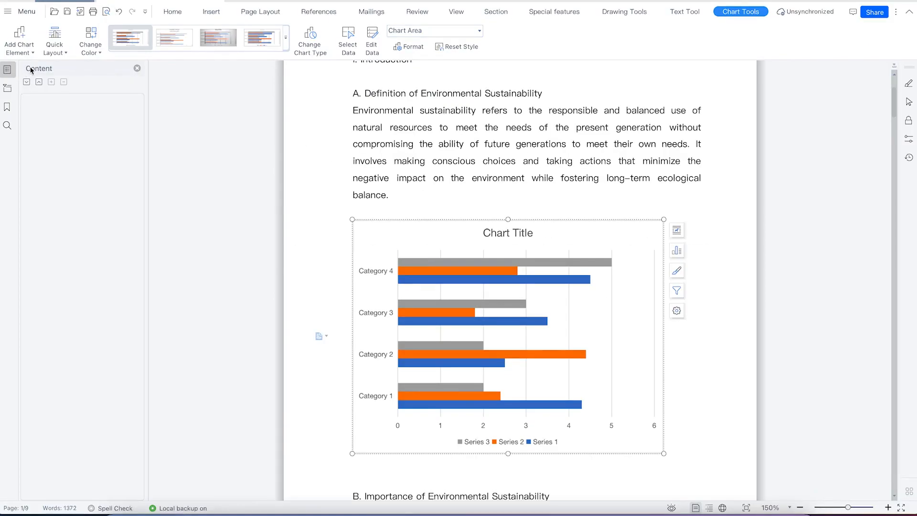
{"action": "left_click", "coordinate": [32, 53]}
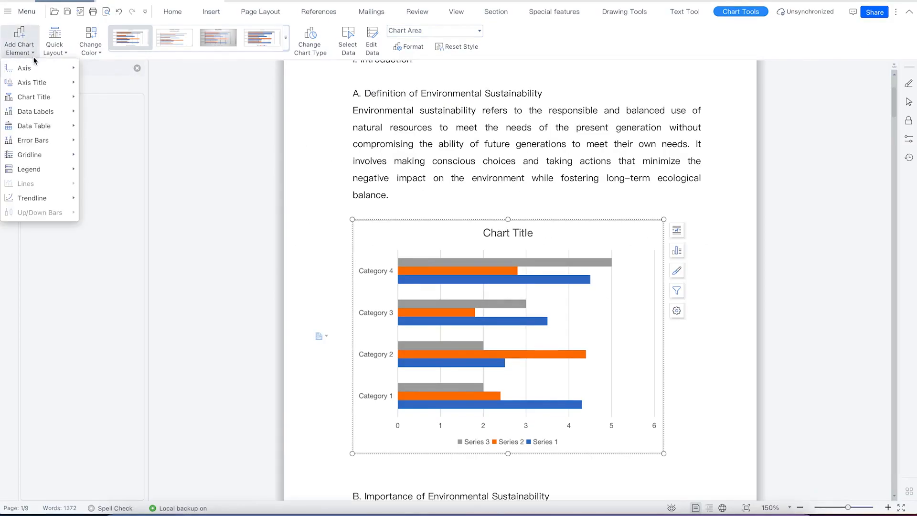
{"action": "mouse_move", "coordinate": [36, 66]}
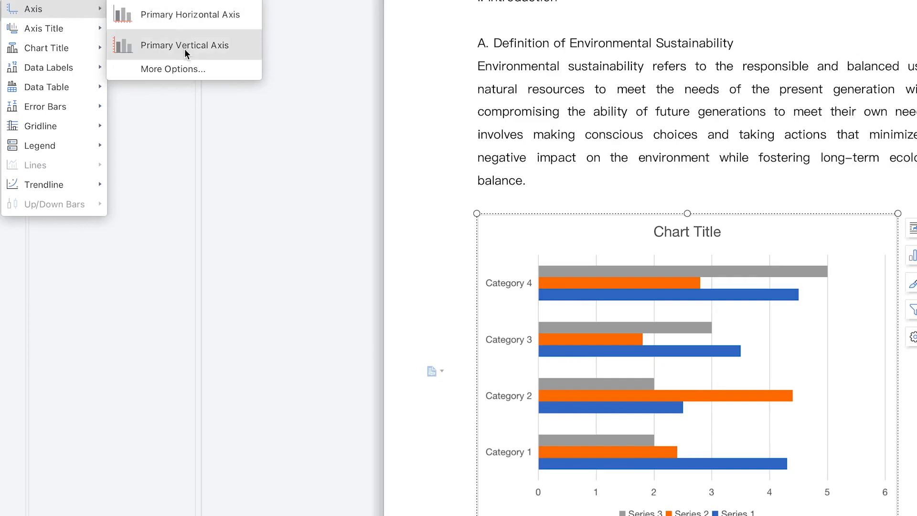
{"action": "left_click", "coordinate": [683, 219]}
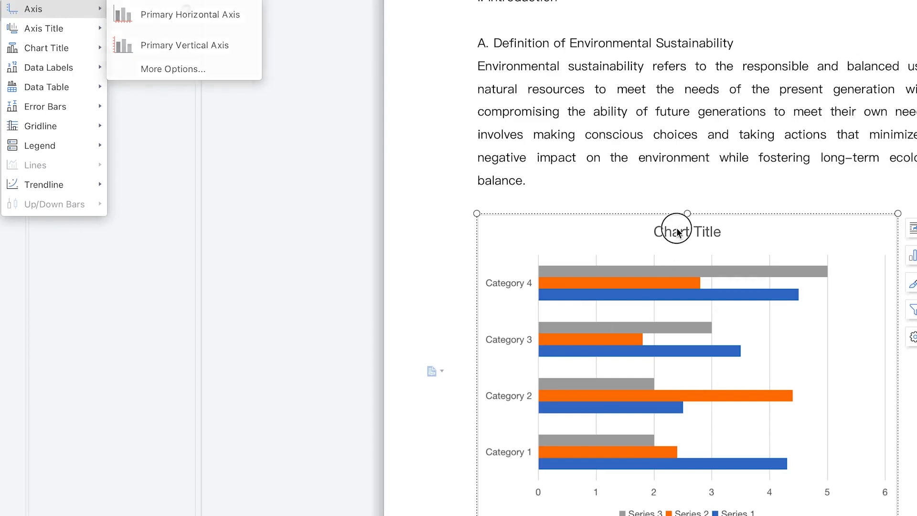
Step: Add a primary horizontal axis title to the bar chart
{"action": "left_click", "coordinate": [44, 0]}
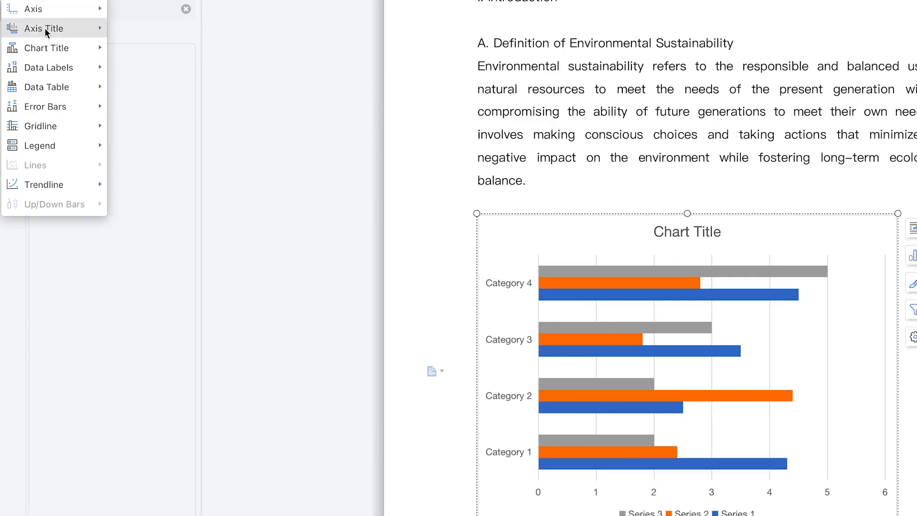
{"action": "mouse_move", "coordinate": [46, 33]}
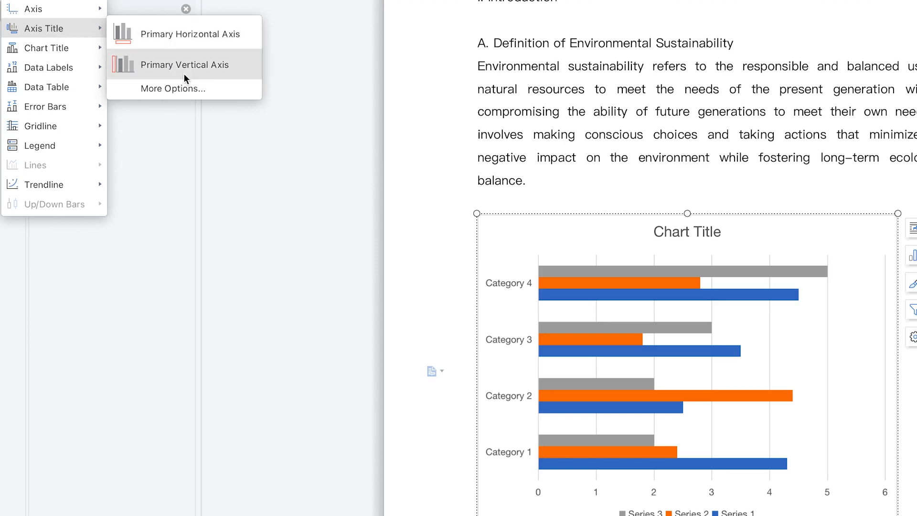
{"action": "left_click", "coordinate": [184, 34]}
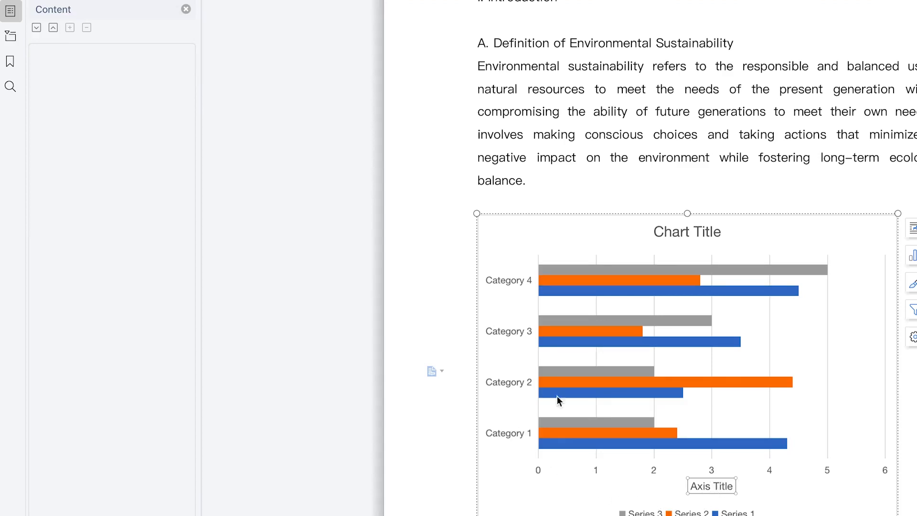
{"action": "left_click", "coordinate": [33, 5]}
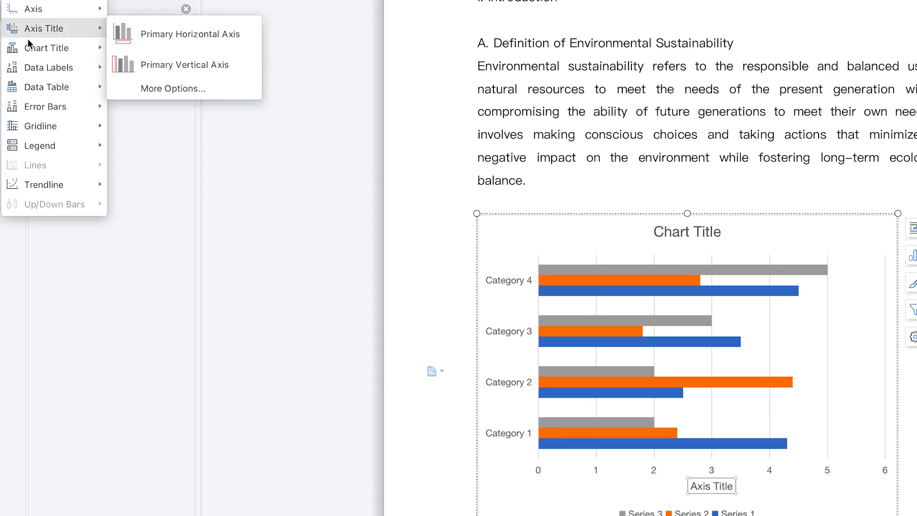
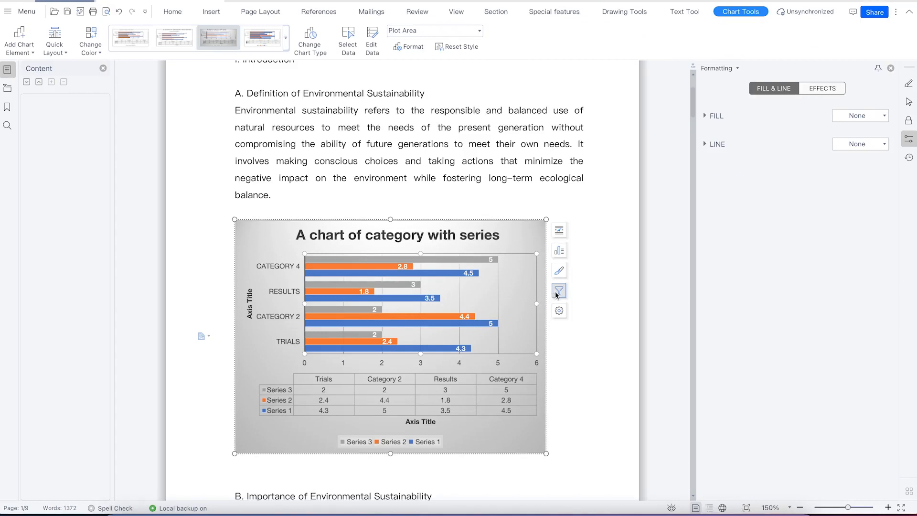
Step: Examine the fill options for the bar chart's plot area and close the formatting pane
{"action": "left_click", "coordinate": [558, 292]}
{"action": "left_click", "coordinate": [559, 311]}
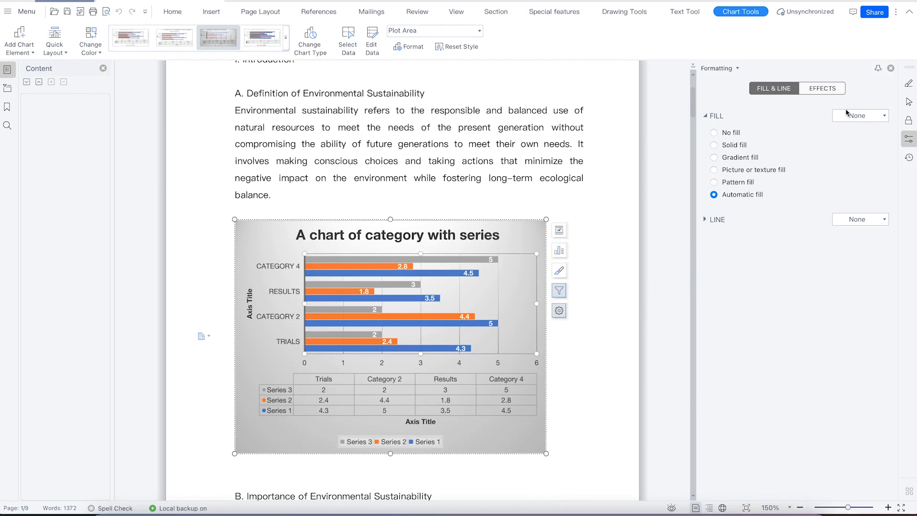
{"action": "left_click", "coordinate": [890, 69]}
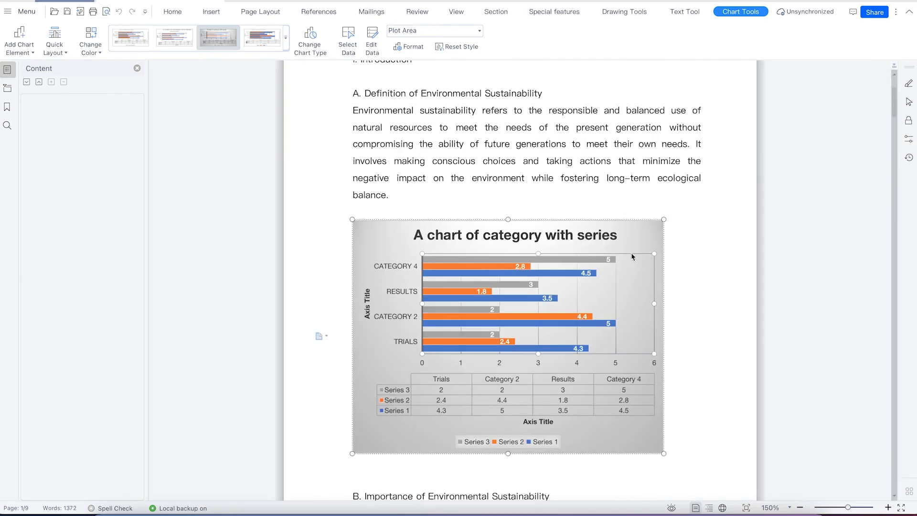
Step: Deselect the bar chart and add an empty line directly below it
{"action": "left_click", "coordinate": [660, 296]}
{"action": "left_click", "coordinate": [690, 401]}
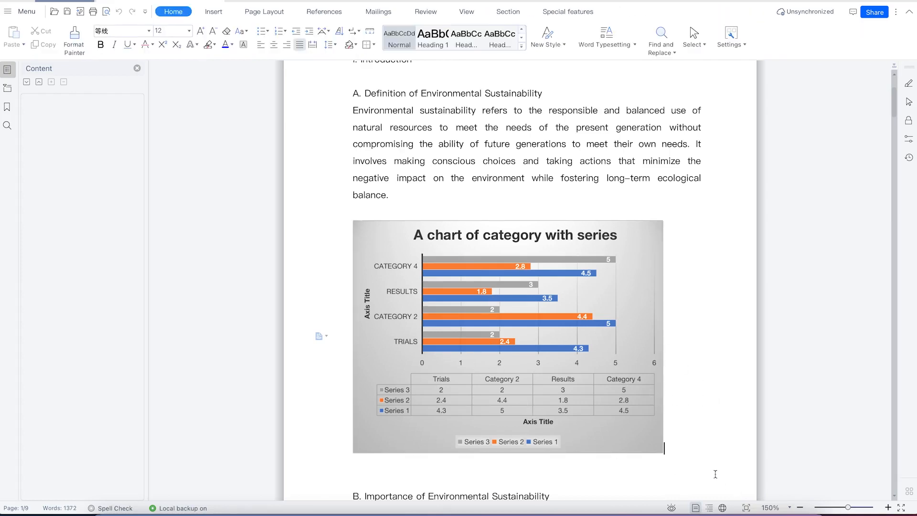
{"action": "key", "text": "Return"}
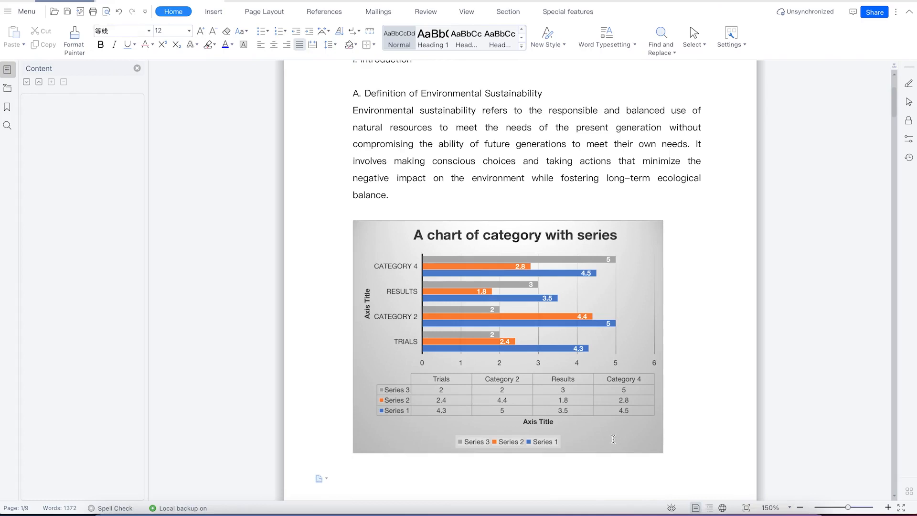
{"action": "scroll", "coordinate": [549, 415], "scroll_direction": "down", "scroll_amount": 6}
{"action": "scroll", "coordinate": [500, 273], "scroll_direction": "up", "scroll_amount": 2}
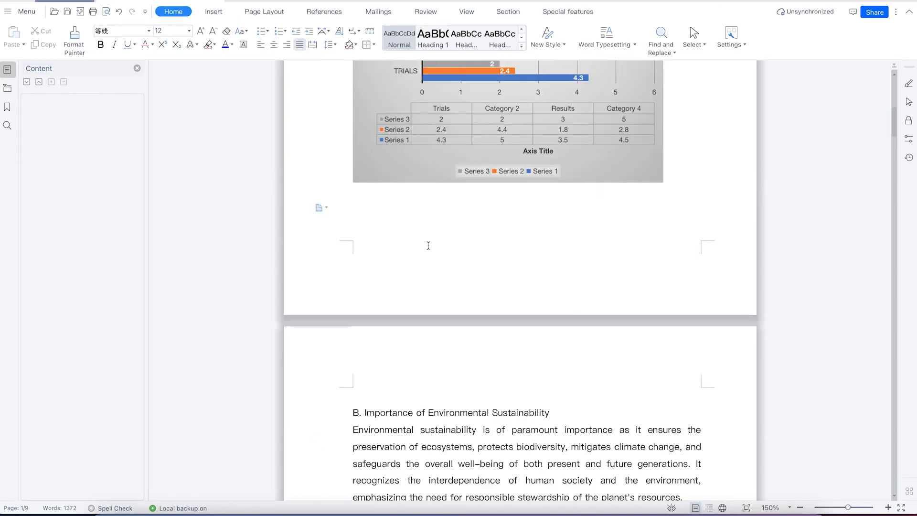
{"action": "scroll", "coordinate": [430, 249], "scroll_direction": "up", "scroll_amount": 1}
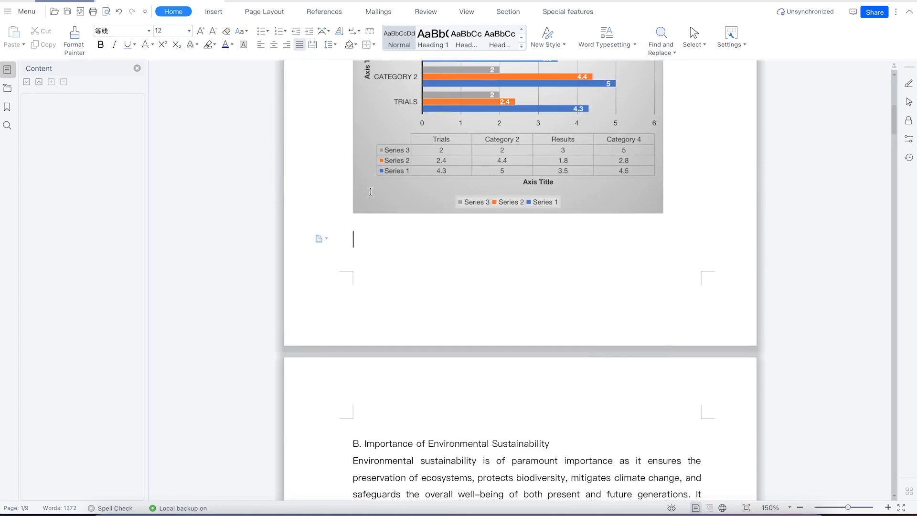
Step: Insert the default Pie chart on the empty line below the bar chart
{"action": "left_click", "coordinate": [207, 13]}
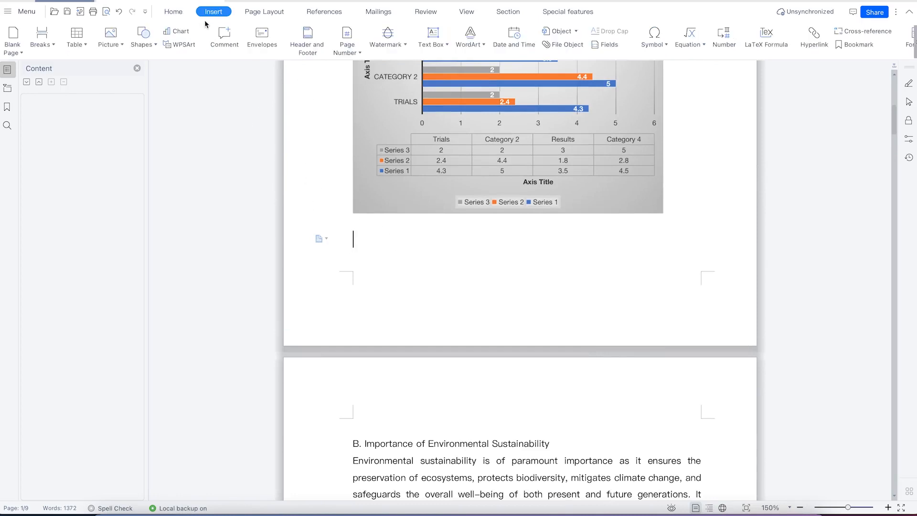
{"action": "left_click", "coordinate": [174, 31]}
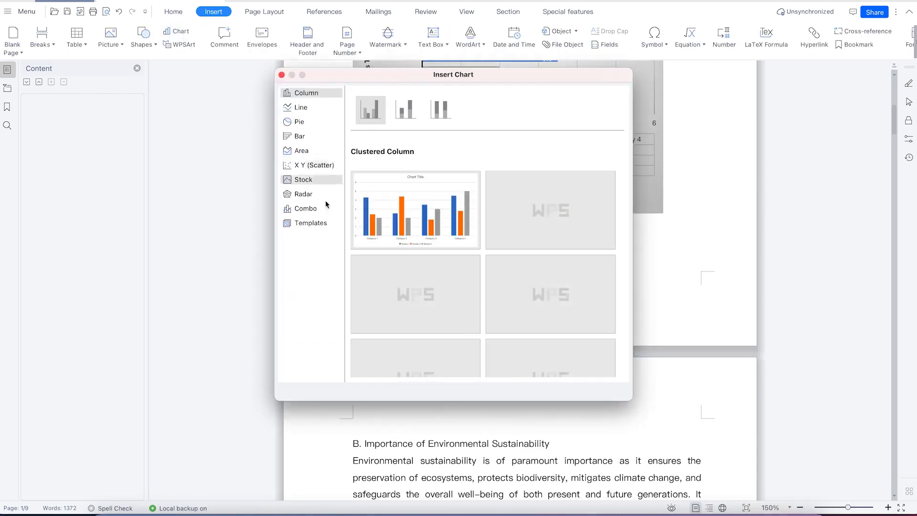
{"action": "left_click", "coordinate": [299, 121]}
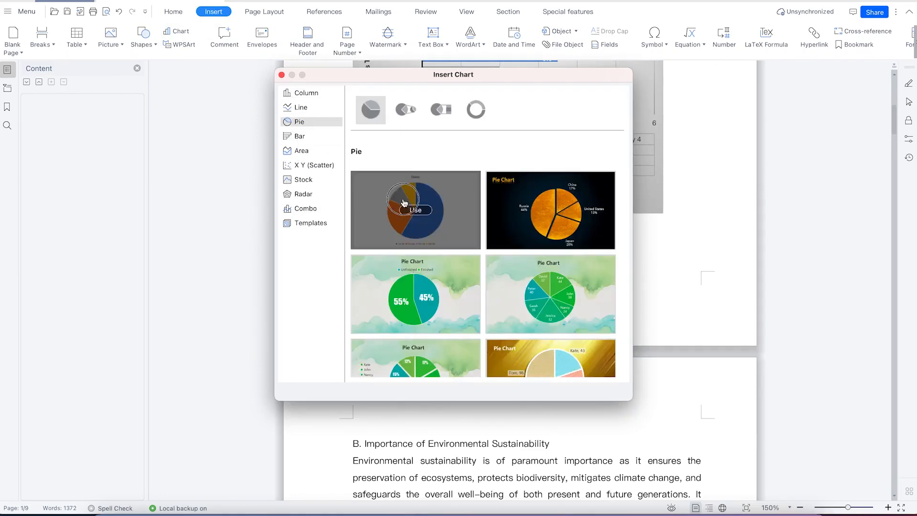
{"action": "left_click", "coordinate": [404, 202]}
Step: Apply the system style with a light grey gradient background and percentage labels to the Sales pie chart
{"action": "scroll", "coordinate": [502, 388], "scroll_direction": "down", "scroll_amount": 3}
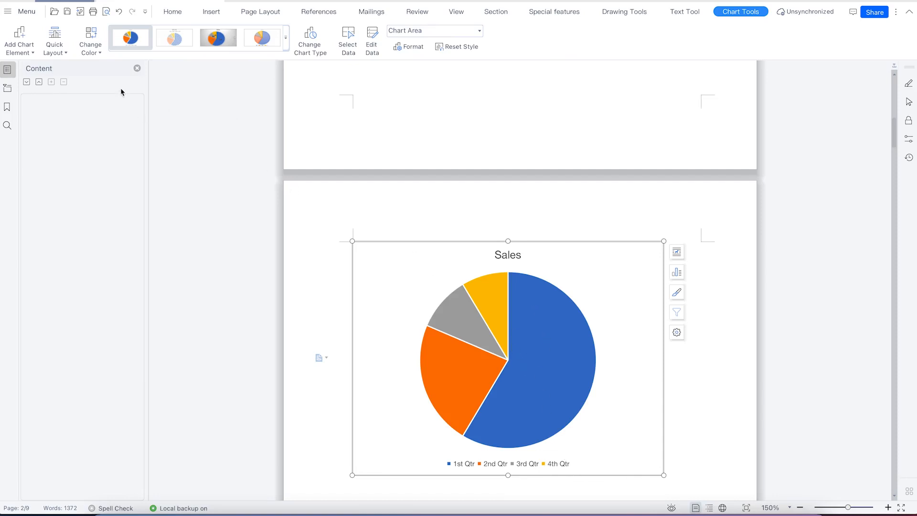
{"action": "left_click", "coordinate": [286, 43]}
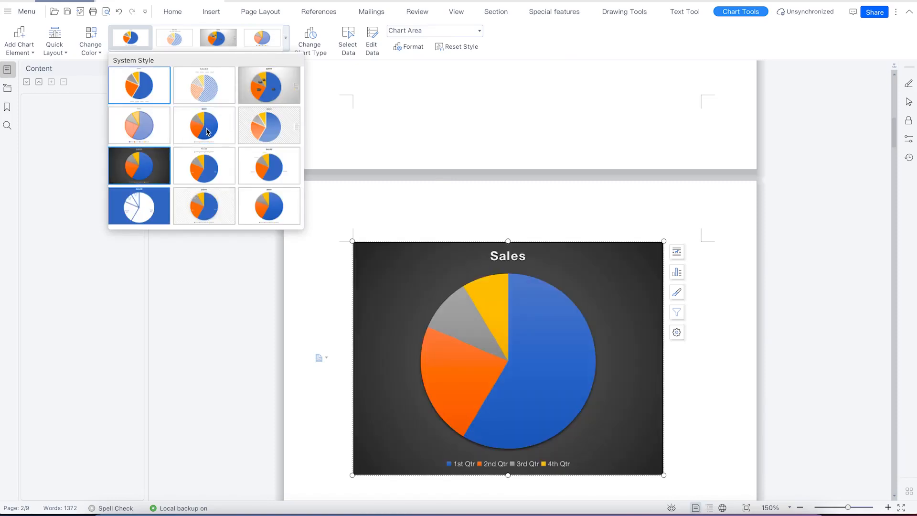
{"action": "left_click", "coordinate": [279, 87]}
Step: Examine the fill, effects and series options for the pie chart's Sales series
{"action": "double_click", "coordinate": [497, 330]}
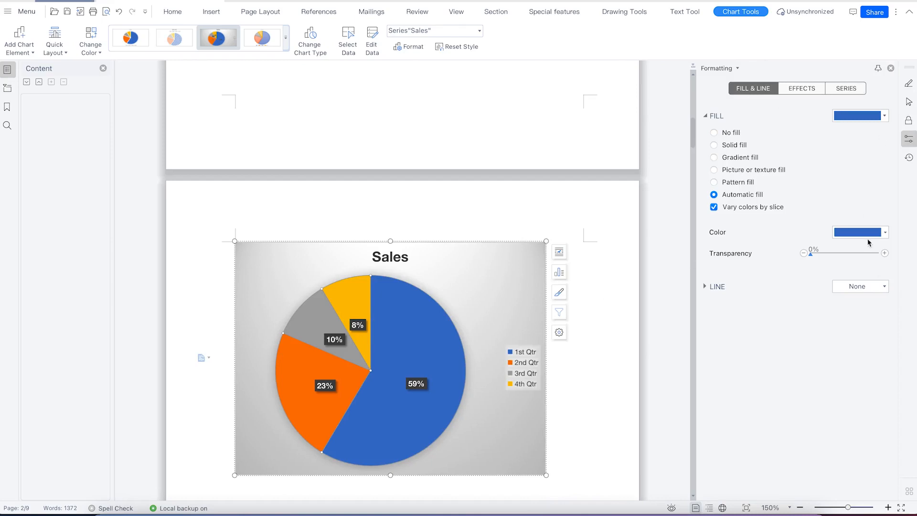
{"action": "left_click", "coordinate": [789, 88]}
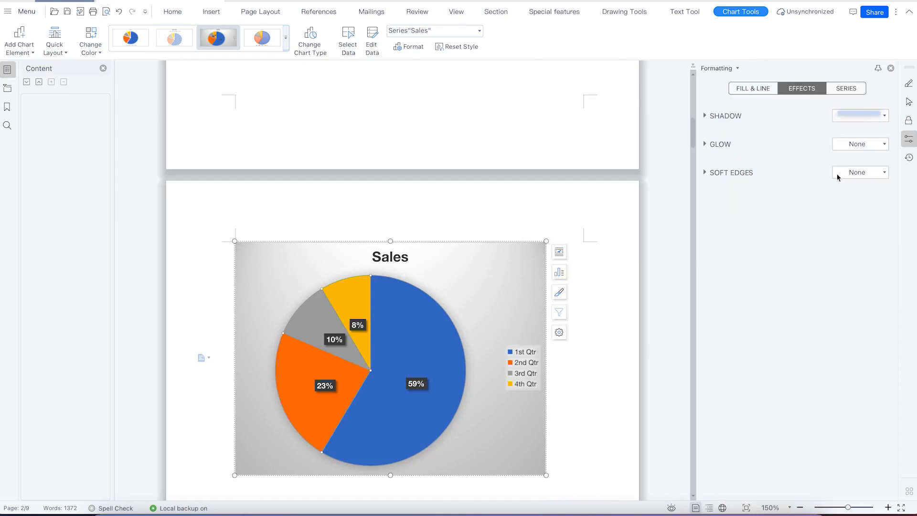
{"action": "left_click", "coordinate": [857, 88]}
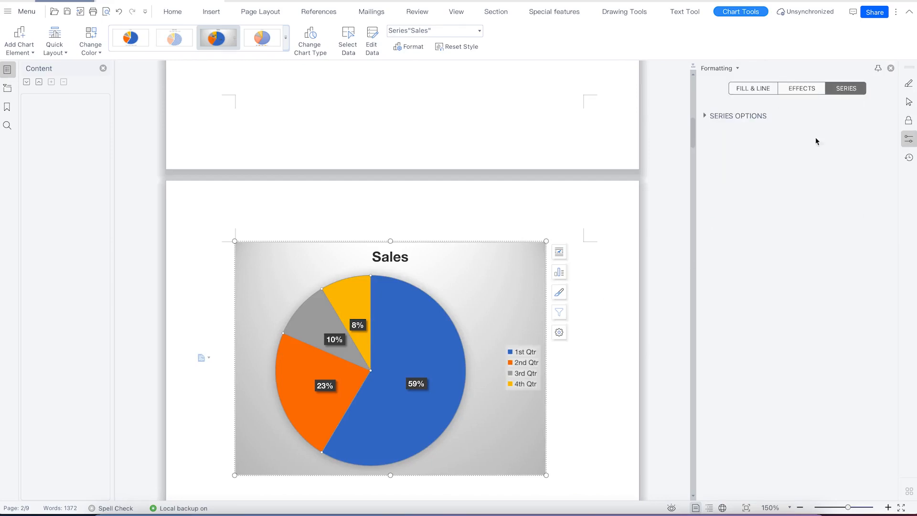
{"action": "left_click", "coordinate": [706, 116]}
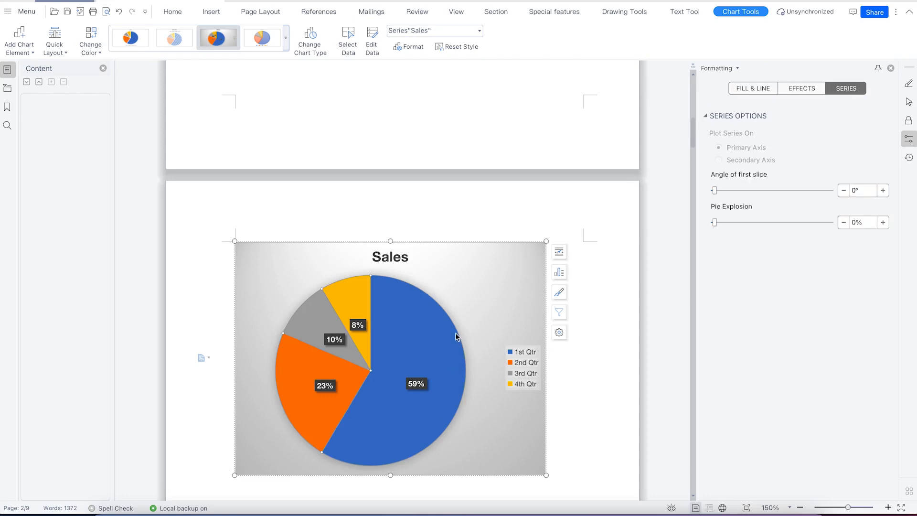
Step: Edit the pie chart's data, setting the 3rd Qtr sales value in cell B4 to 5, and return to the document
{"action": "scroll", "coordinate": [417, 312], "scroll_direction": "down", "scroll_amount": 3}
{"action": "left_click", "coordinate": [462, 257]}
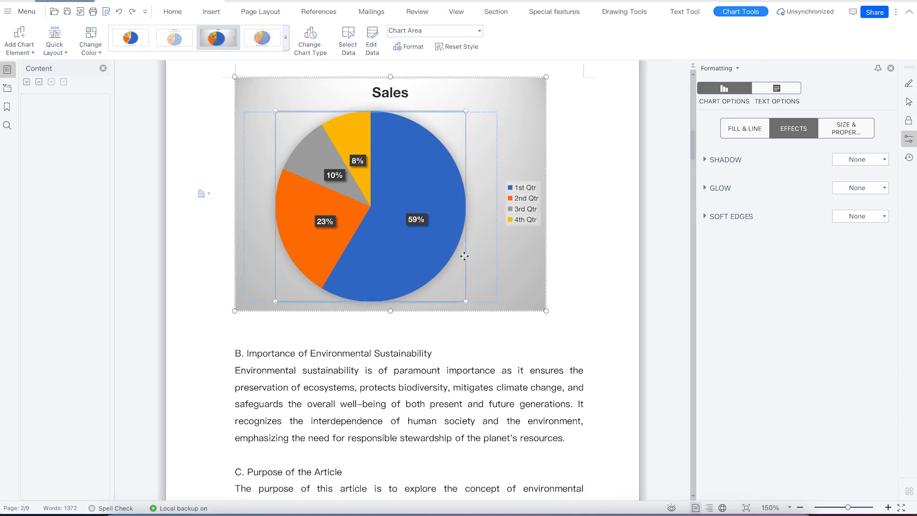
{"action": "right_click", "coordinate": [463, 259]}
{"action": "left_click", "coordinate": [490, 327]}
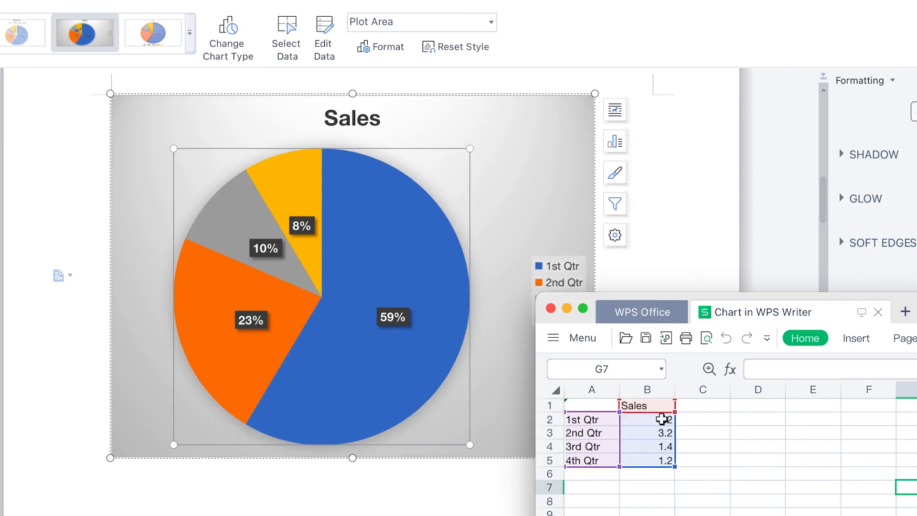
{"action": "left_click", "coordinate": [657, 456]}
{"action": "left_click", "coordinate": [655, 445]}
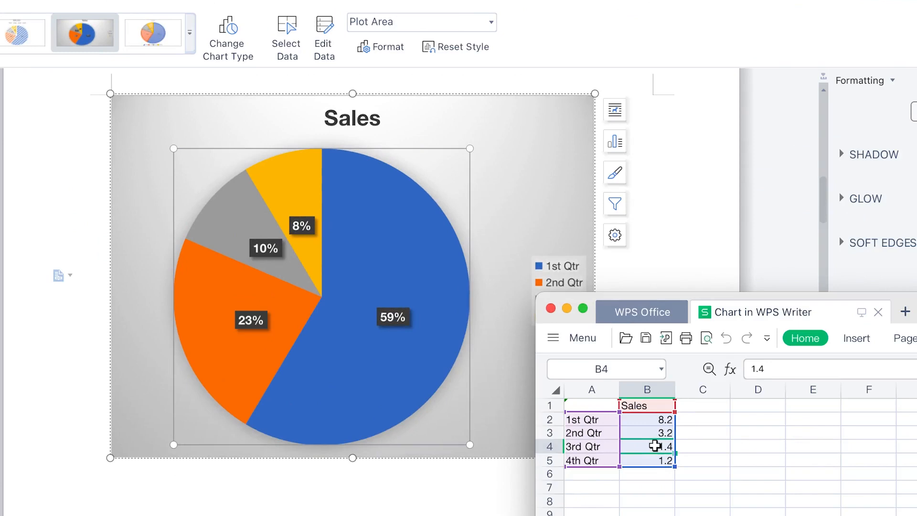
{"action": "type", "text": "5"}
{"action": "key", "text": "Return"}
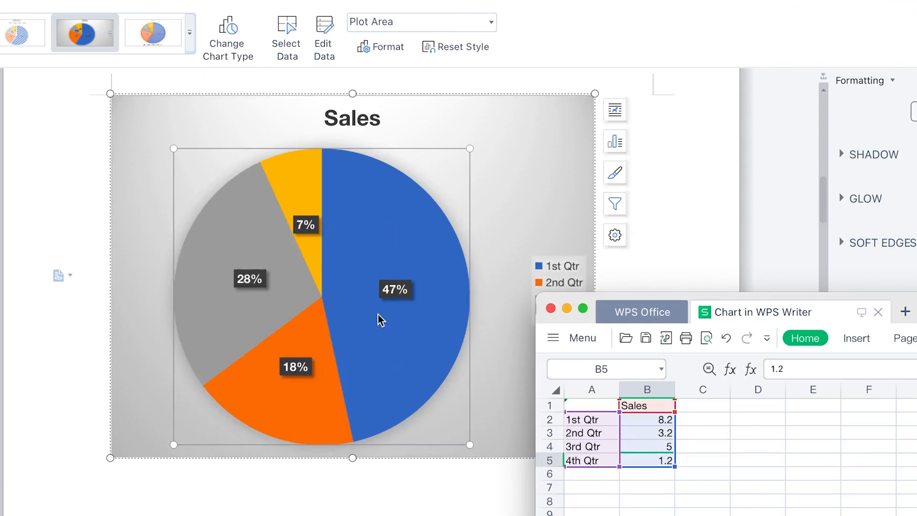
{"action": "left_click", "coordinate": [655, 251]}
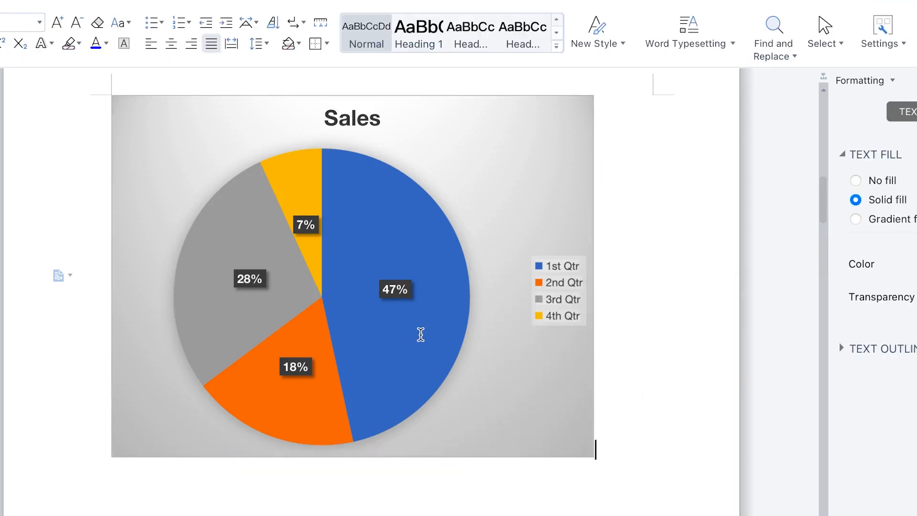
Step: Shrink the Sales pie chart proportionally by its corner and close the formatting pane
{"action": "scroll", "coordinate": [467, 364], "scroll_direction": "up", "scroll_amount": 3}
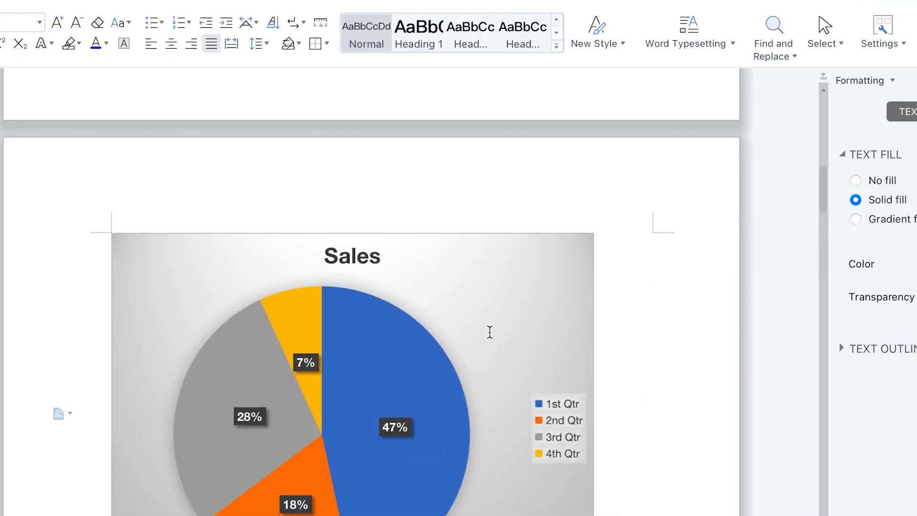
{"action": "left_click", "coordinate": [490, 336]}
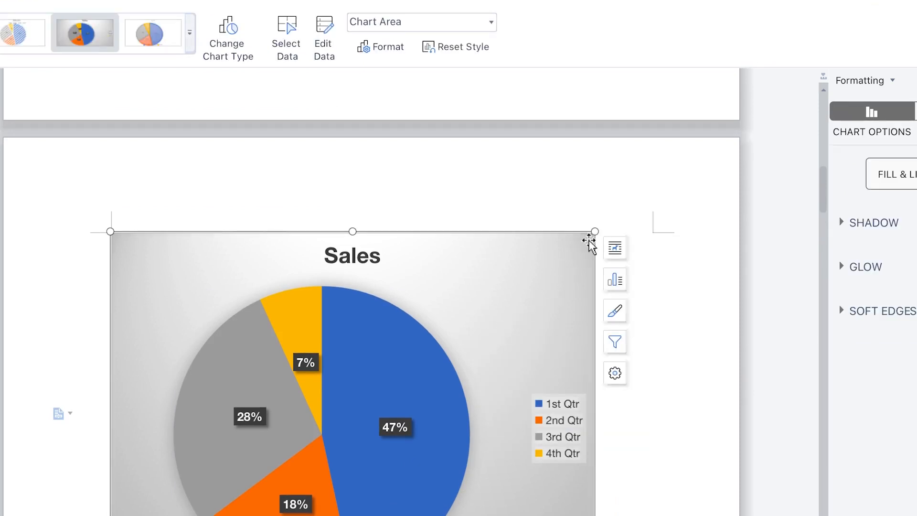
{"action": "left_click_drag", "start_coordinate": [595, 231], "coordinate": [471, 315]}
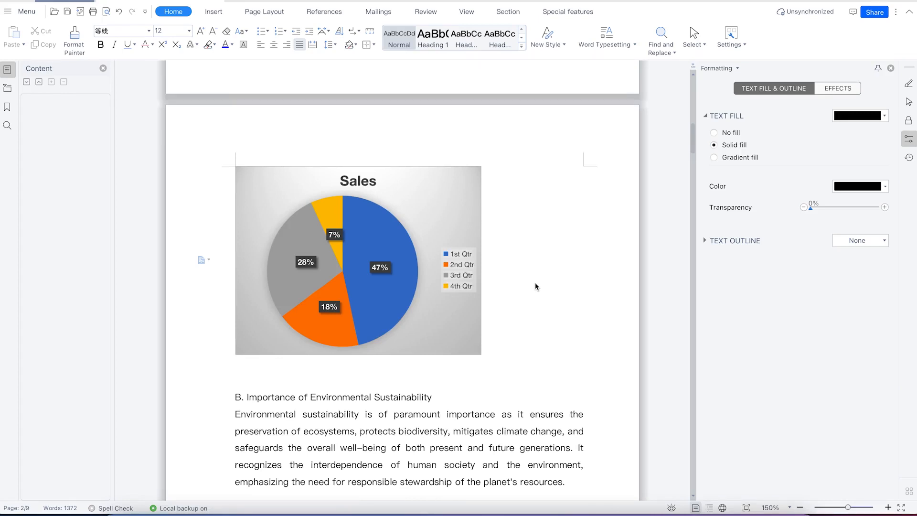
{"action": "scroll", "coordinate": [470, 365], "scroll_direction": "down", "scroll_amount": 8}
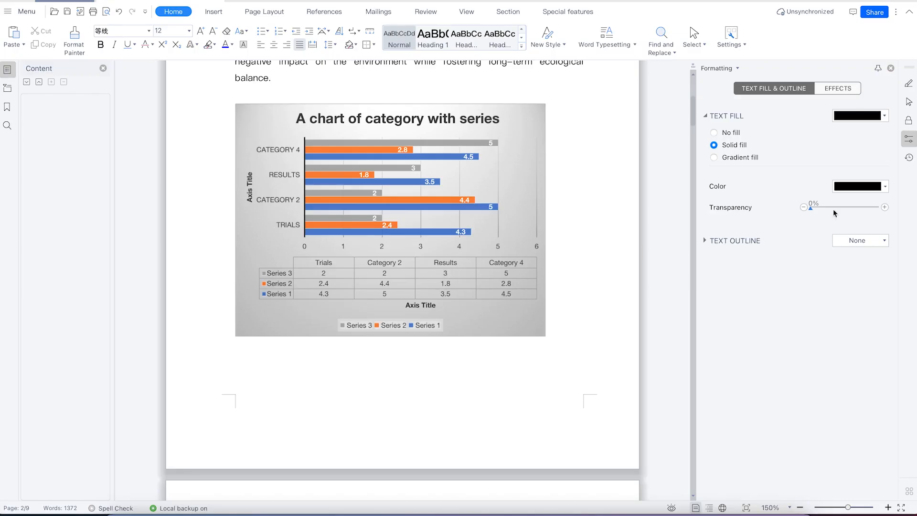
{"action": "left_click", "coordinate": [890, 67]}
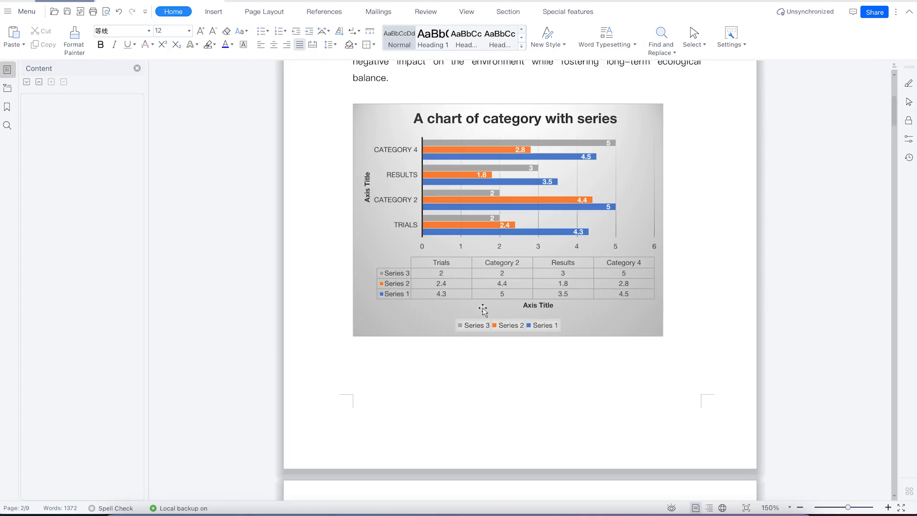
Step: Apply the preset CONFIDENTIAL watermark to the environmental sustainability document and check it across the pages
{"action": "scroll", "coordinate": [489, 315], "scroll_direction": "down", "scroll_amount": 1}
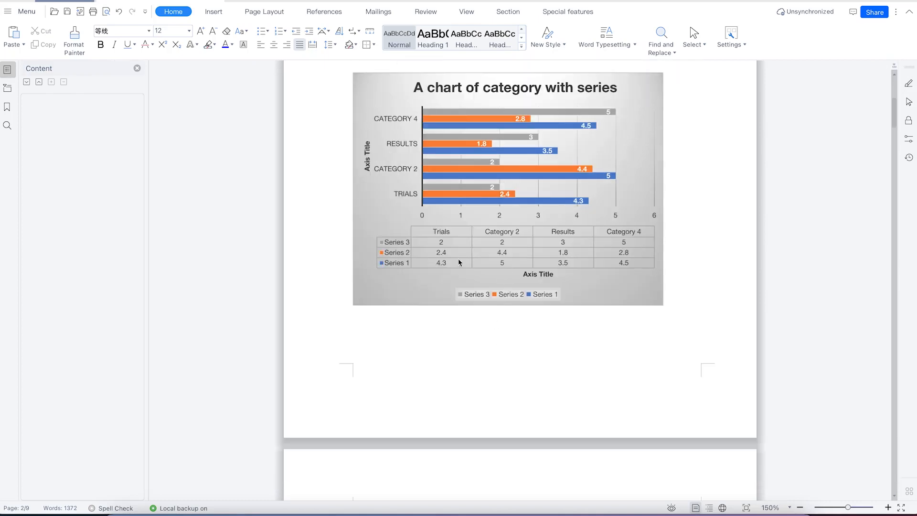
{"action": "scroll", "coordinate": [467, 293], "scroll_direction": "up", "scroll_amount": 5}
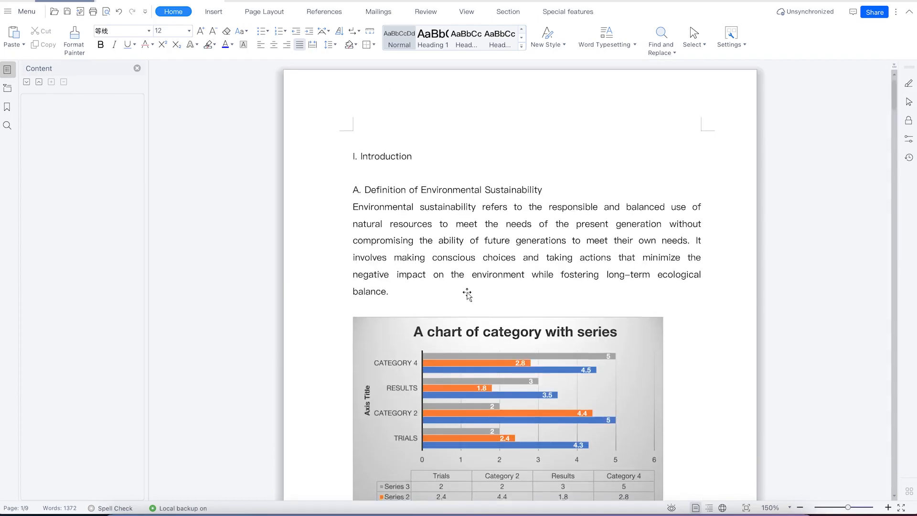
{"action": "scroll", "coordinate": [467, 294], "scroll_direction": "down", "scroll_amount": 15}
{"action": "scroll", "coordinate": [467, 294], "scroll_direction": "down", "scroll_amount": 8}
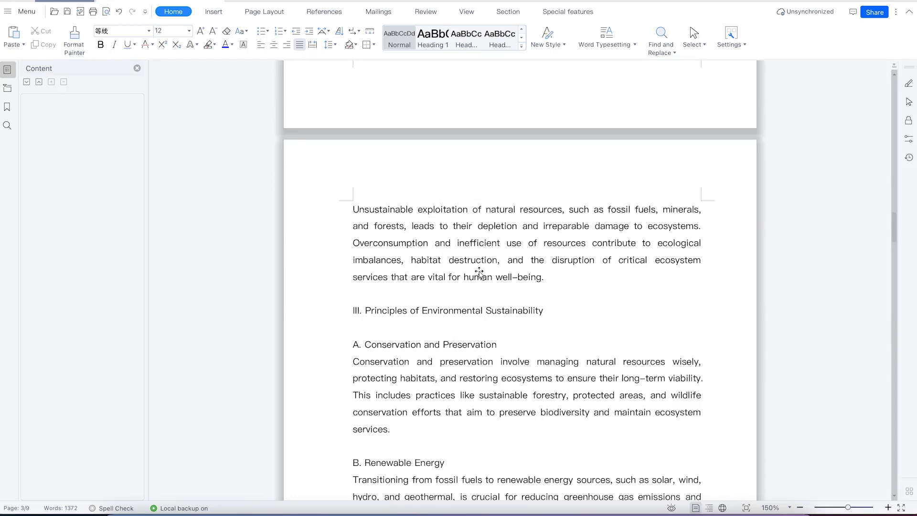
{"action": "scroll", "coordinate": [519, 306], "scroll_direction": "down", "scroll_amount": 3}
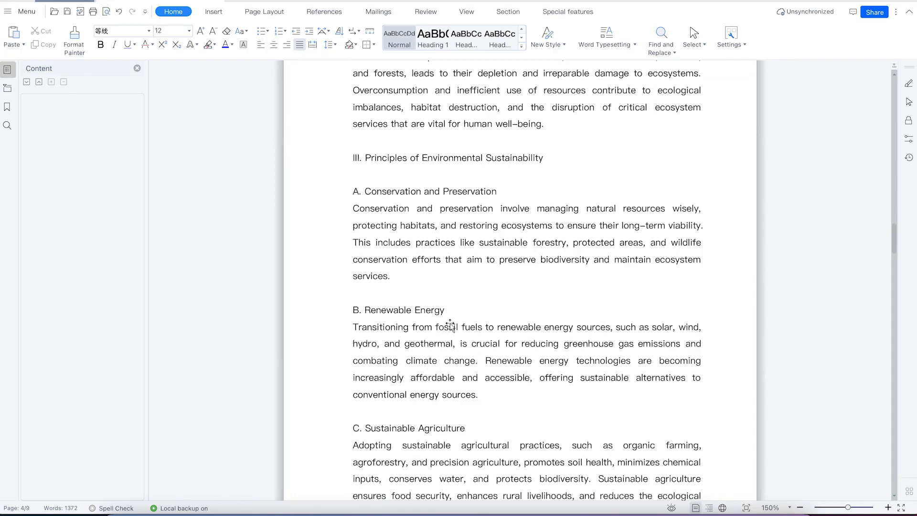
{"action": "scroll", "coordinate": [499, 307], "scroll_direction": "up", "scroll_amount": 6}
{"action": "left_click", "coordinate": [469, 412]}
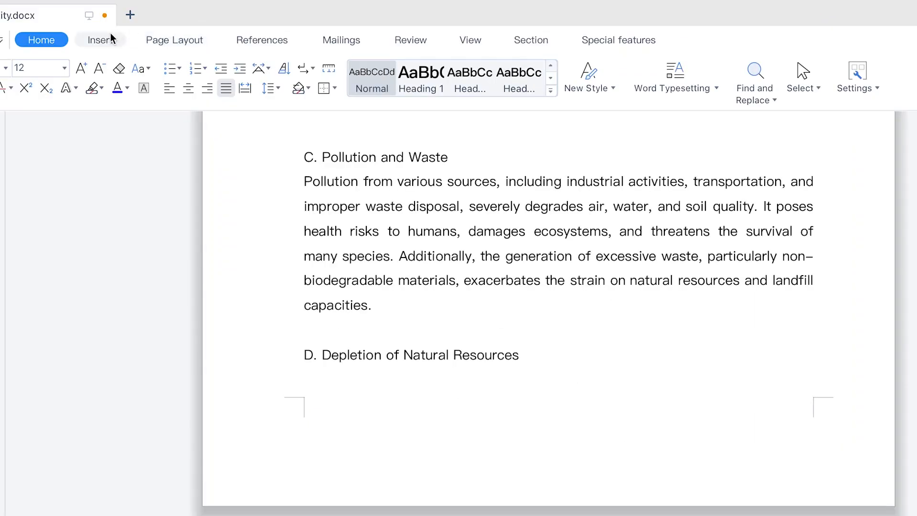
{"action": "left_click", "coordinate": [222, 12]}
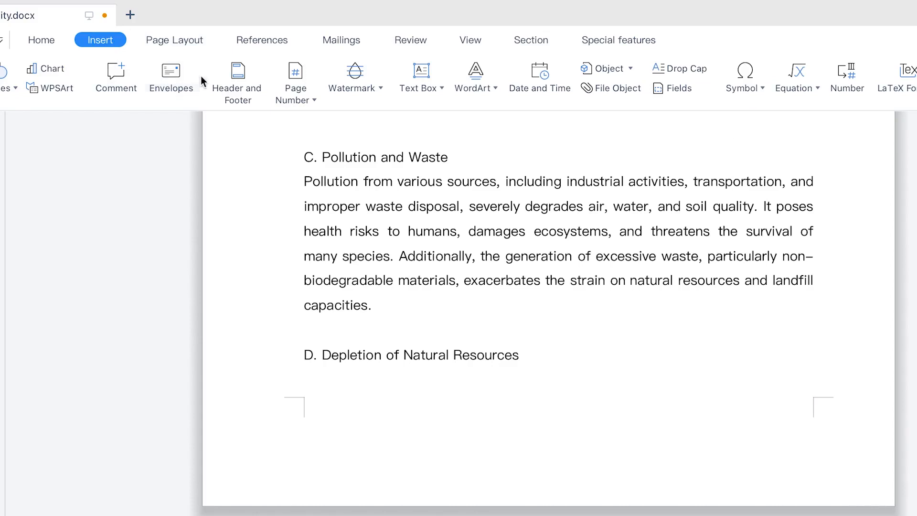
{"action": "left_click", "coordinate": [380, 88]}
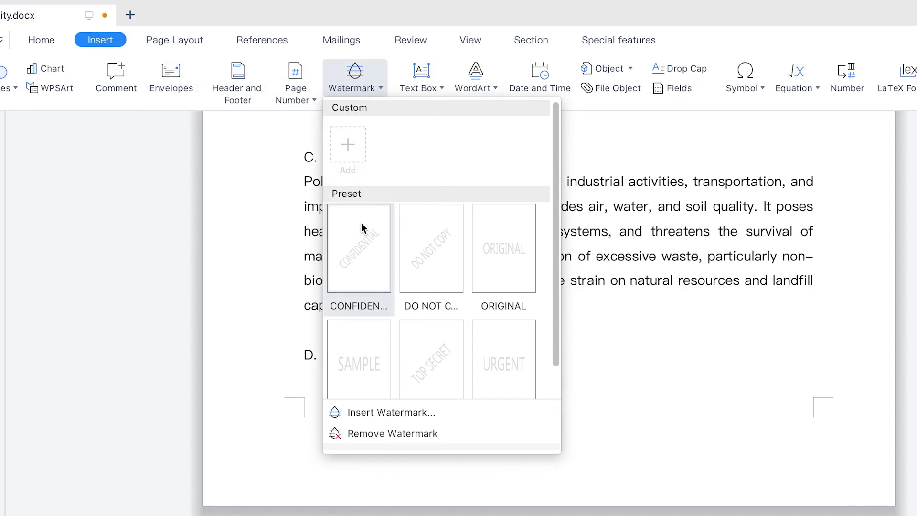
{"action": "left_click", "coordinate": [360, 255]}
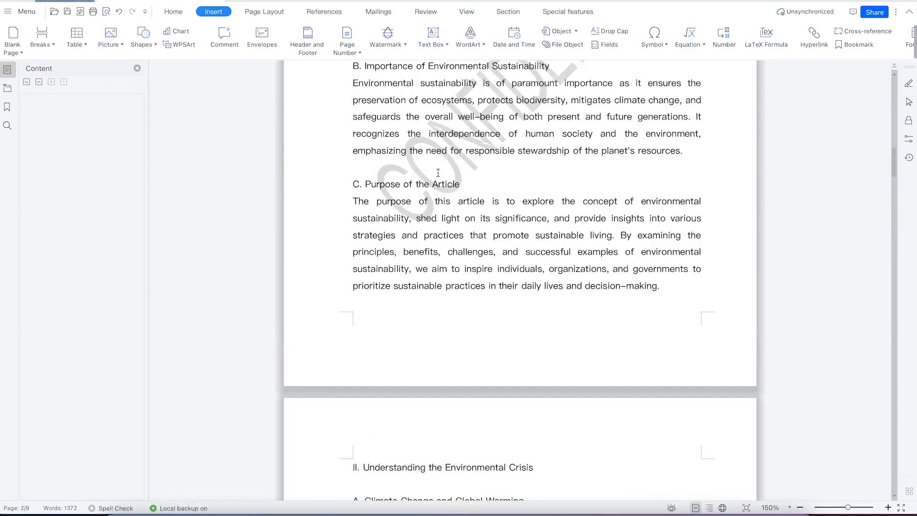
{"action": "scroll", "coordinate": [438, 173], "scroll_direction": "up", "scroll_amount": 15}
{"action": "scroll", "coordinate": [438, 174], "scroll_direction": "down", "scroll_amount": 8}
{"action": "scroll", "coordinate": [438, 175], "scroll_direction": "down", "scroll_amount": 8}
{"action": "scroll", "coordinate": [440, 173], "scroll_direction": "down", "scroll_amount": 12}
{"action": "scroll", "coordinate": [439, 171], "scroll_direction": "down", "scroll_amount": 12}
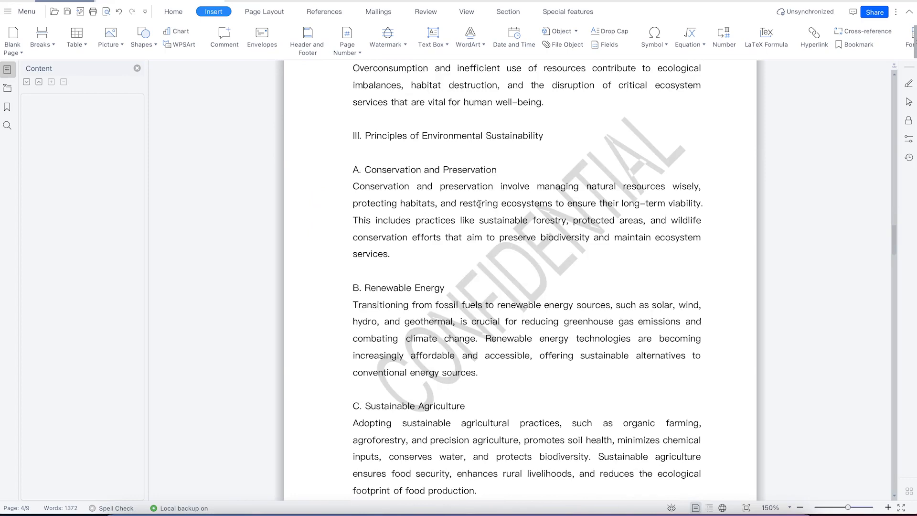
Step: Replace the document's watermark with the preset ORIGINAL watermark
{"action": "left_click", "coordinate": [347, 46]}
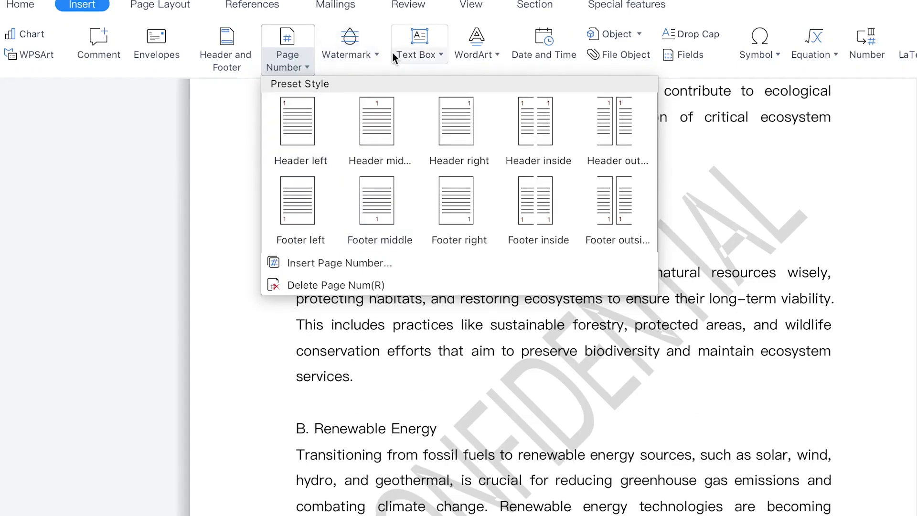
{"action": "left_click", "coordinate": [377, 52]}
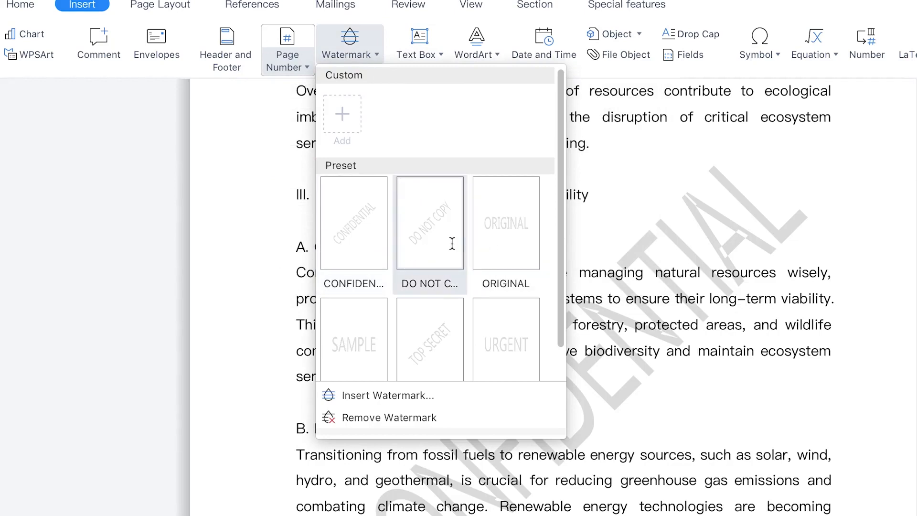
{"action": "left_click", "coordinate": [518, 234]}
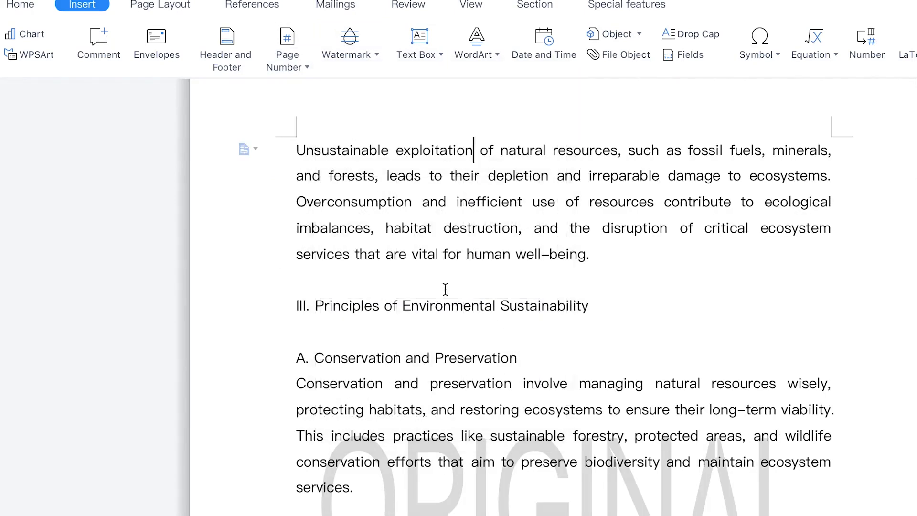
{"action": "scroll", "coordinate": [612, 509], "scroll_direction": "down", "scroll_amount": 1}
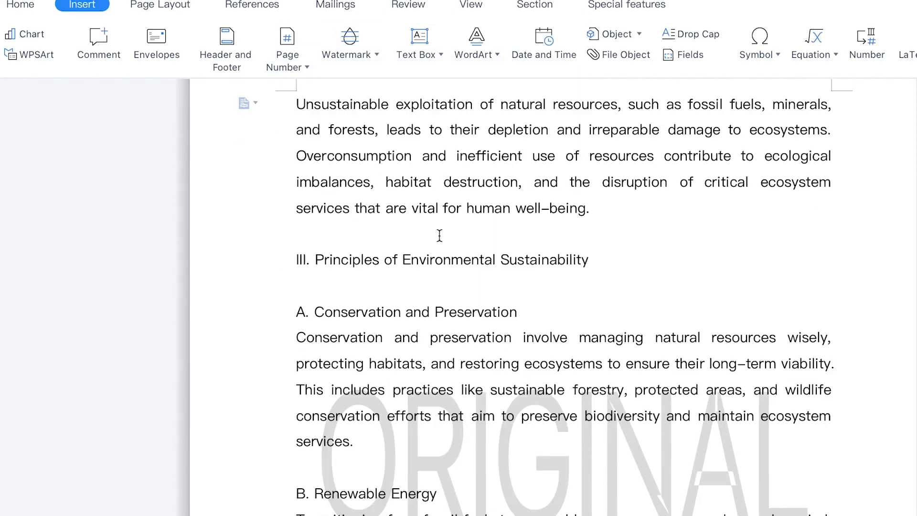
Step: Switch the document's watermark to the preset URGENT and check it on several pages
{"action": "left_click", "coordinate": [368, 55]}
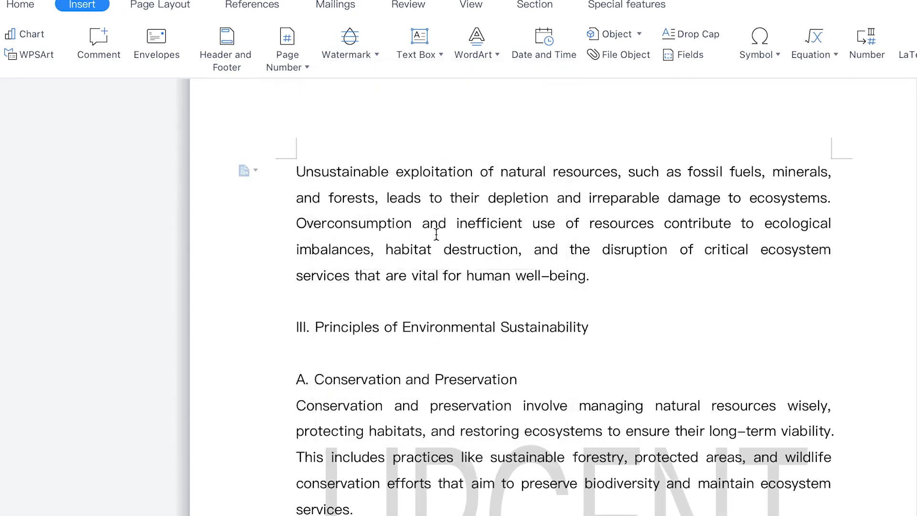
{"action": "scroll", "coordinate": [525, 492], "scroll_direction": "down", "scroll_amount": 15}
{"action": "scroll", "coordinate": [499, 434], "scroll_direction": "up", "scroll_amount": 10}
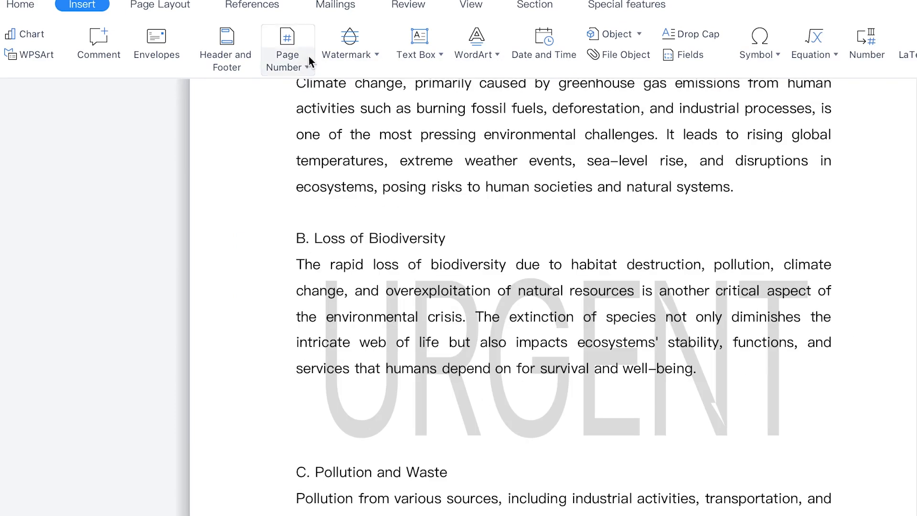
Step: Change the document's watermark to the preset TOP SECRET and review it on the surrounding pages
{"action": "left_click", "coordinate": [375, 56]}
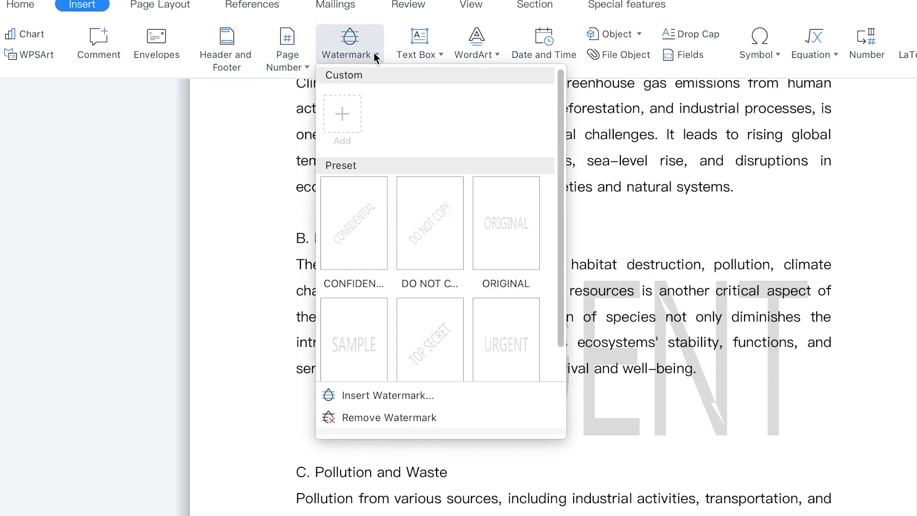
{"action": "left_click", "coordinate": [423, 328]}
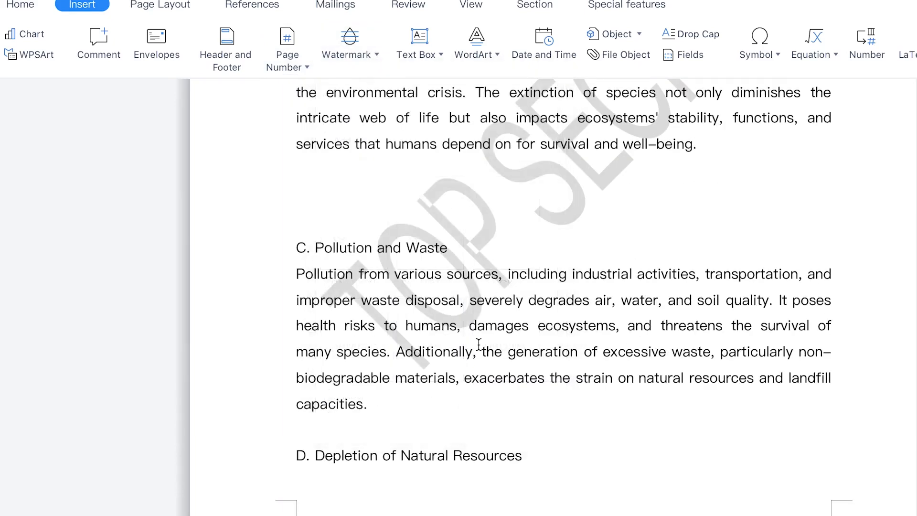
{"action": "scroll", "coordinate": [478, 342], "scroll_direction": "up", "scroll_amount": 5}
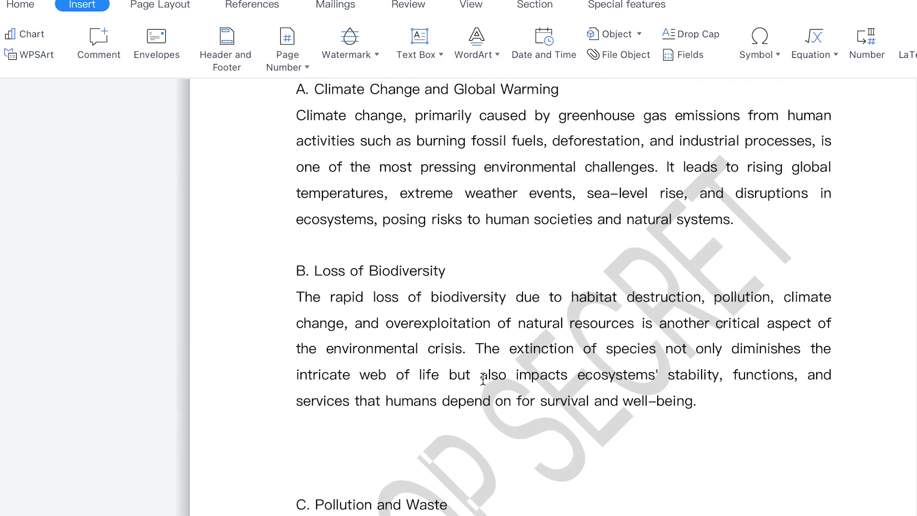
{"action": "scroll", "coordinate": [483, 378], "scroll_direction": "up", "scroll_amount": 6}
{"action": "scroll", "coordinate": [483, 379], "scroll_direction": "down", "scroll_amount": 9}
{"action": "scroll", "coordinate": [461, 293], "scroll_direction": "up", "scroll_amount": 5}
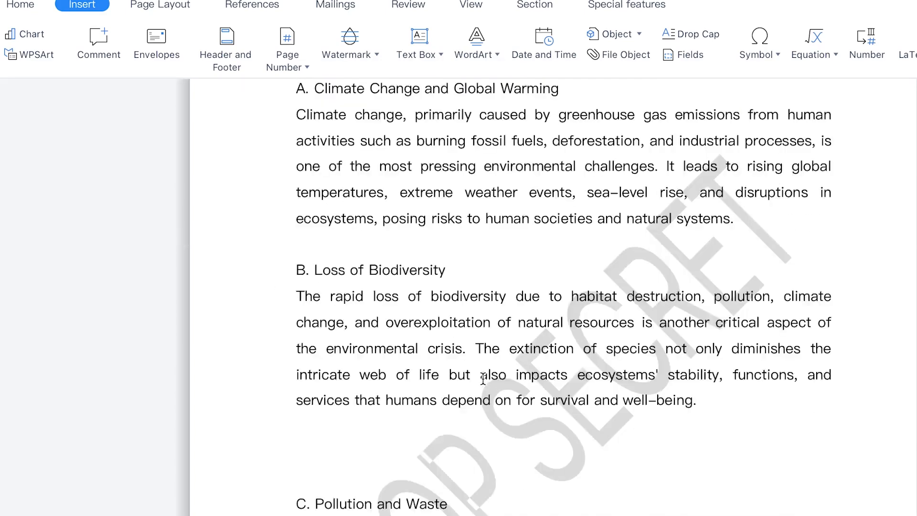
Step: Start a custom watermark, enable the picture watermark option and browse the folders for a picture file
{"action": "left_click", "coordinate": [374, 52]}
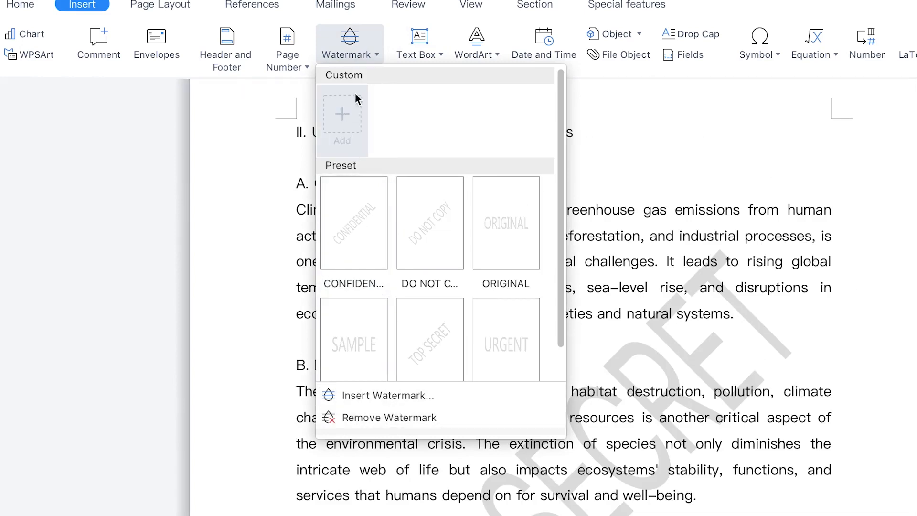
{"action": "left_click", "coordinate": [342, 115]}
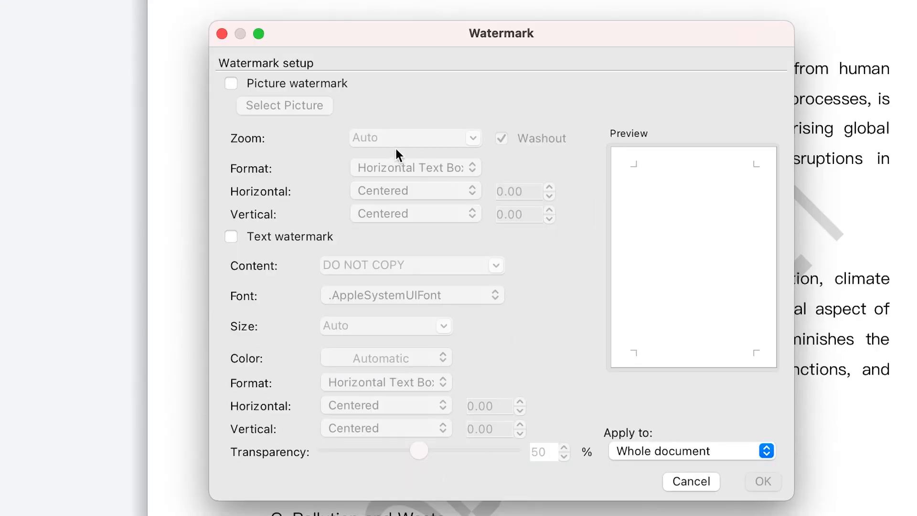
{"action": "left_click", "coordinate": [234, 86]}
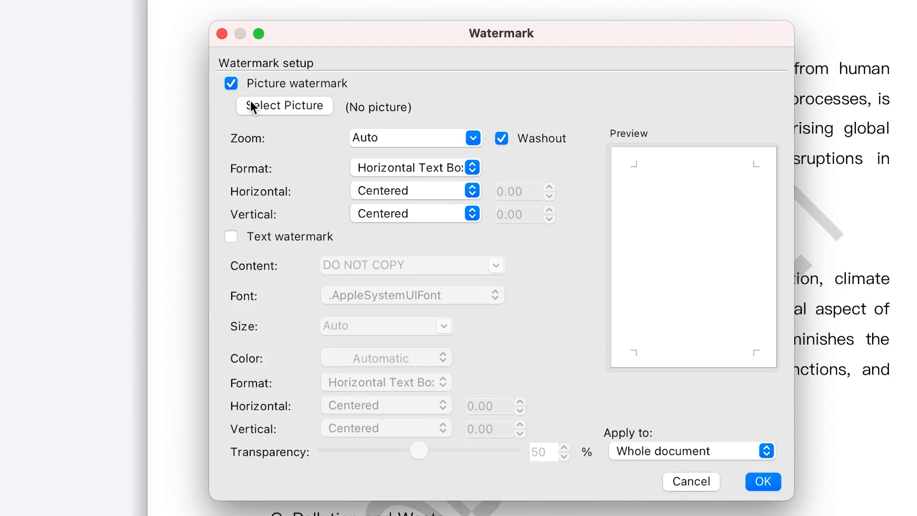
{"action": "left_click", "coordinate": [300, 105]}
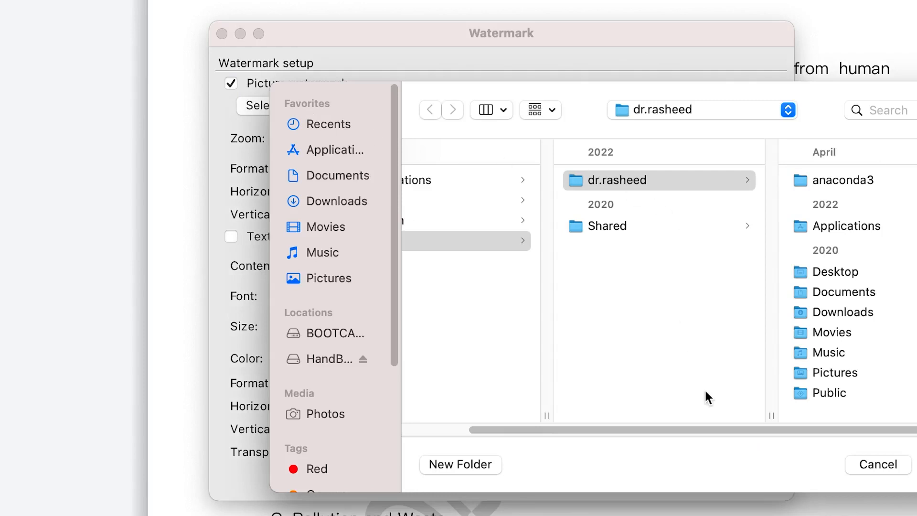
{"action": "left_click_drag", "start_coordinate": [711, 428], "coordinate": [409, 340]}
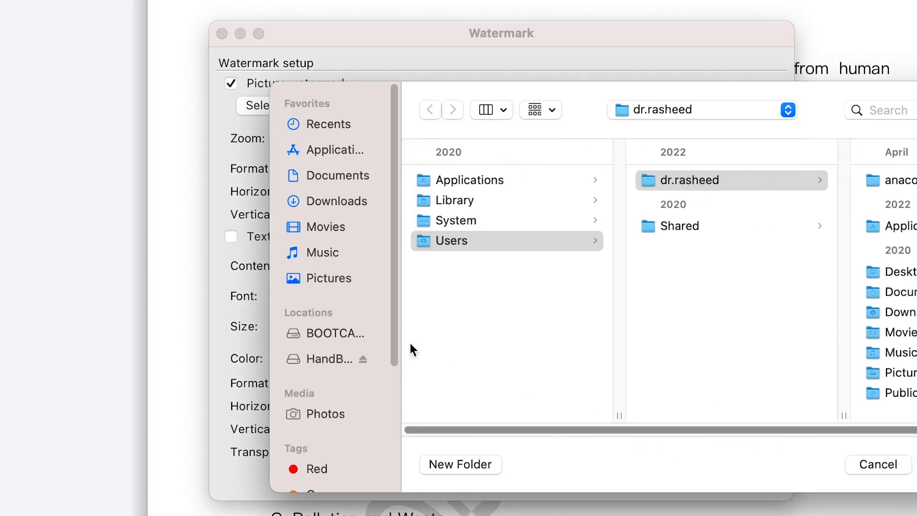
Step: Choose gg-removebg-preview.png from the Downloads folder as the picture for the picture watermark
{"action": "left_click", "coordinate": [346, 198]}
{"action": "scroll", "coordinate": [501, 303], "scroll_direction": "down", "scroll_amount": 10}
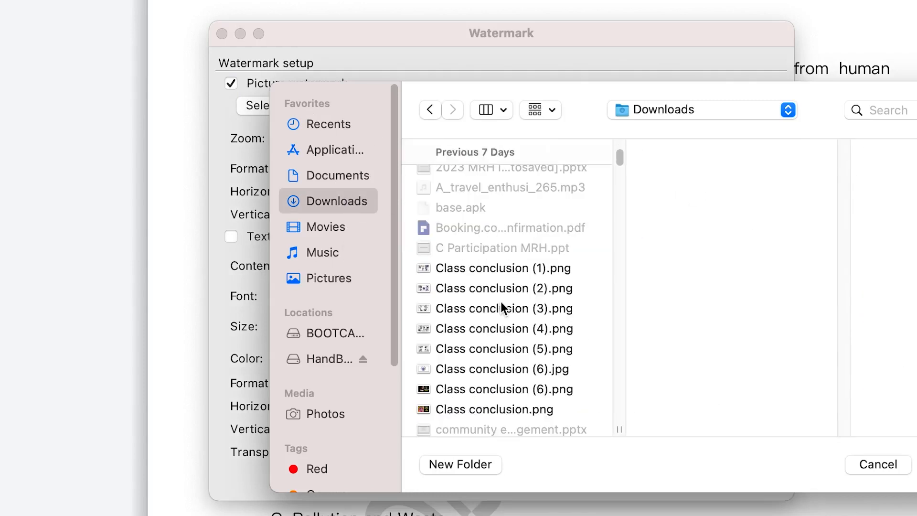
{"action": "left_click", "coordinate": [523, 241]}
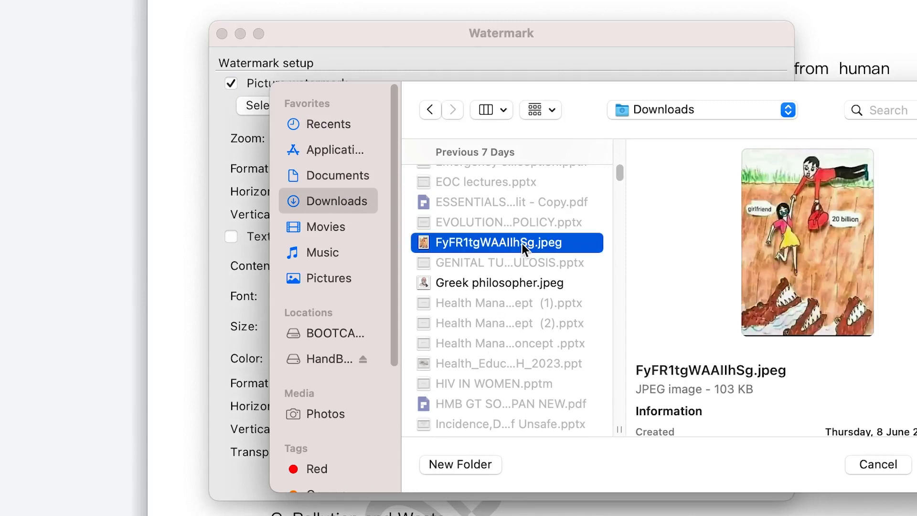
{"action": "key", "text": "Down"}
{"action": "key", "text": "Down"}
{"action": "key", "text": "Down"}
{"action": "key", "text": "Down"}
{"action": "key", "text": "Down"}
{"action": "key", "text": "Down"}
{"action": "key", "text": "Down"}
{"action": "key", "text": "Down"}
{"action": "key", "text": "Down"}
{"action": "key", "text": "Down"}
{"action": "key", "text": "Down"}
{"action": "key", "text": "Down"}
{"action": "key", "text": "Down"}
{"action": "key", "text": "Down"}
{"action": "key", "text": "Down"}
{"action": "key", "text": "Down"}
{"action": "key", "text": "Down"}
{"action": "key", "text": "Down"}
{"action": "key", "text": "Down"}
{"action": "key", "text": "Down"}
{"action": "key", "text": "Down"}
{"action": "key", "text": "Down"}
{"action": "key", "text": "Down"}
{"action": "key", "text": "Down"}
{"action": "key", "text": "Down"}
{"action": "key", "text": "Down"}
{"action": "key", "text": "Down"}
{"action": "key", "text": "Down"}
{"action": "key", "text": "Down"}
{"action": "key", "text": "Down"}
{"action": "key", "text": "Down"}
{"action": "key", "text": "Down"}
{"action": "key", "text": "Down"}
{"action": "key", "text": "Down"}
{"action": "key", "text": "Down"}
{"action": "key", "text": "Down"}
{"action": "key", "text": "Down"}
{"action": "key", "text": "Down"}
{"action": "key", "text": "Down"}
{"action": "key", "text": "Down"}
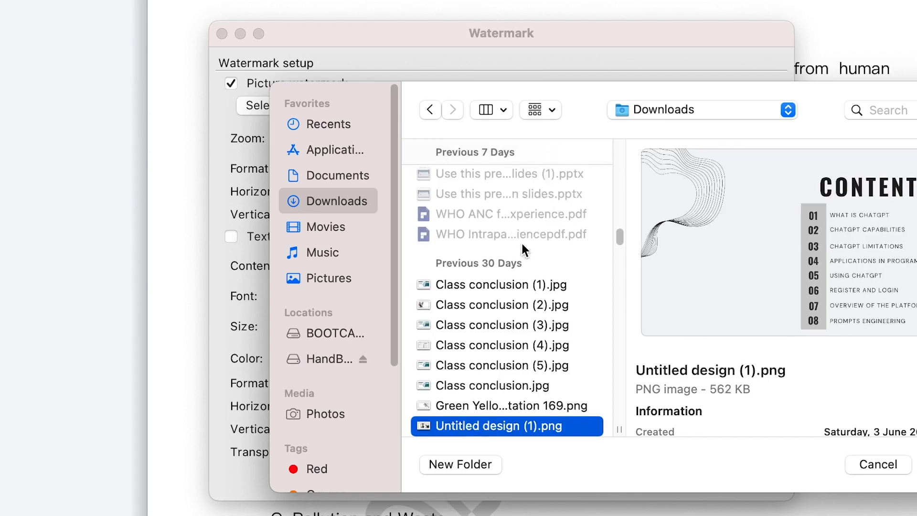
{"action": "key", "text": "Down"}
{"action": "key", "text": "Down"}
{"action": "key", "text": "Down"}
{"action": "key", "text": "Down"}
{"action": "key", "text": "Down"}
{"action": "key", "text": "Down"}
{"action": "key", "text": "Down"}
{"action": "key", "text": "Down"}
{"action": "key", "text": "Down"}
{"action": "key", "text": "Down"}
{"action": "key", "text": "Down"}
{"action": "key", "text": "Down"}
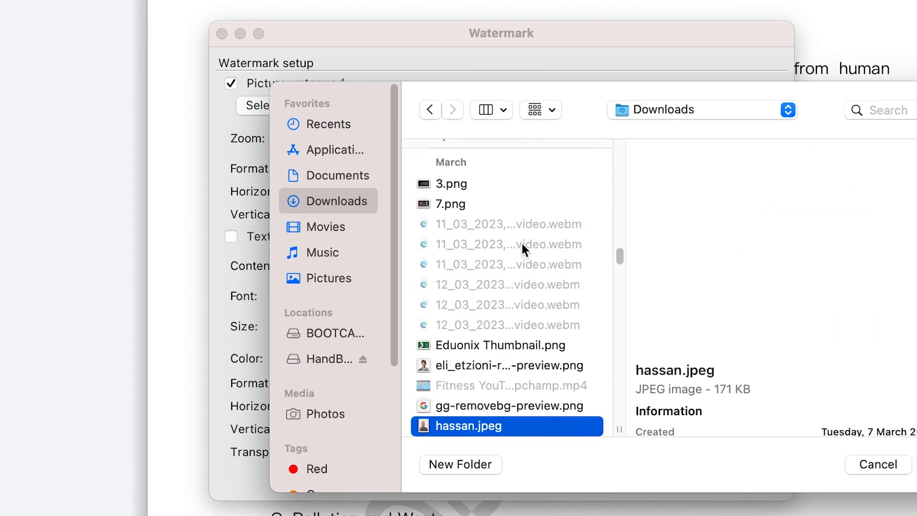
{"action": "key", "text": "Down"}
{"action": "key", "text": "Up"}
{"action": "key", "text": "Up"}
{"action": "key", "text": "Up"}
{"action": "key", "text": "Down"}
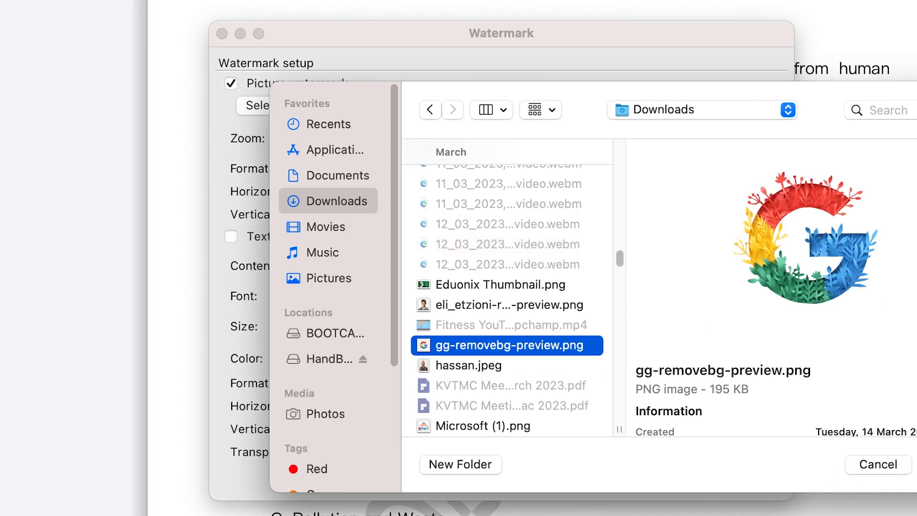
{"action": "key", "text": "Return"}
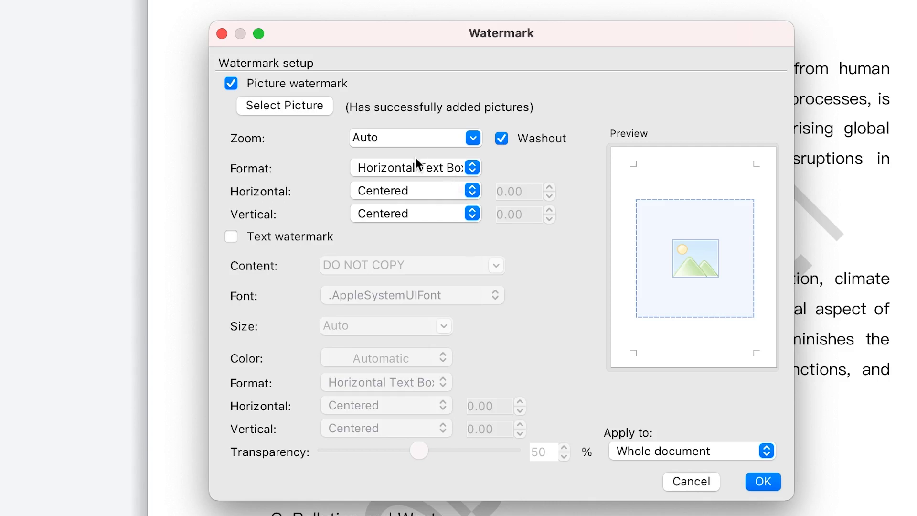
Step: Examine the zoom, format, vertical alignment and apply-to choices available for the picture watermark
{"action": "left_click", "coordinate": [474, 138]}
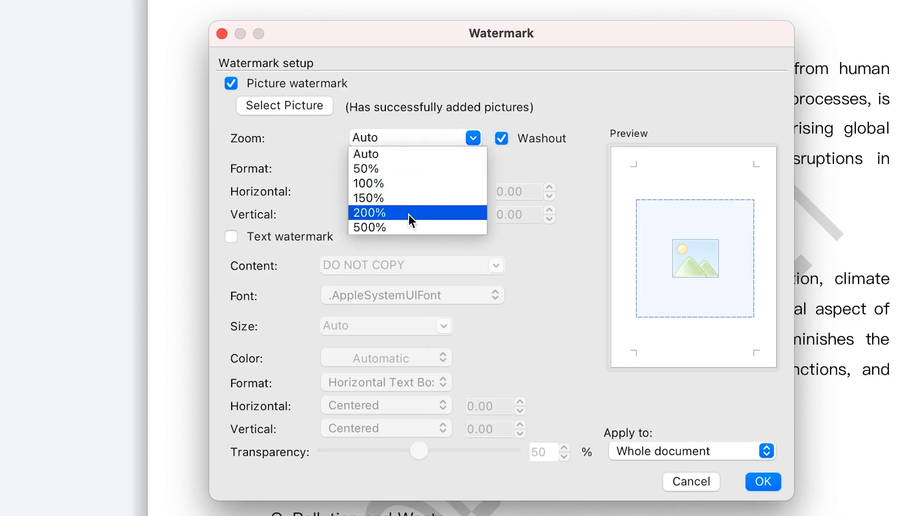
{"action": "left_click", "coordinate": [520, 205]}
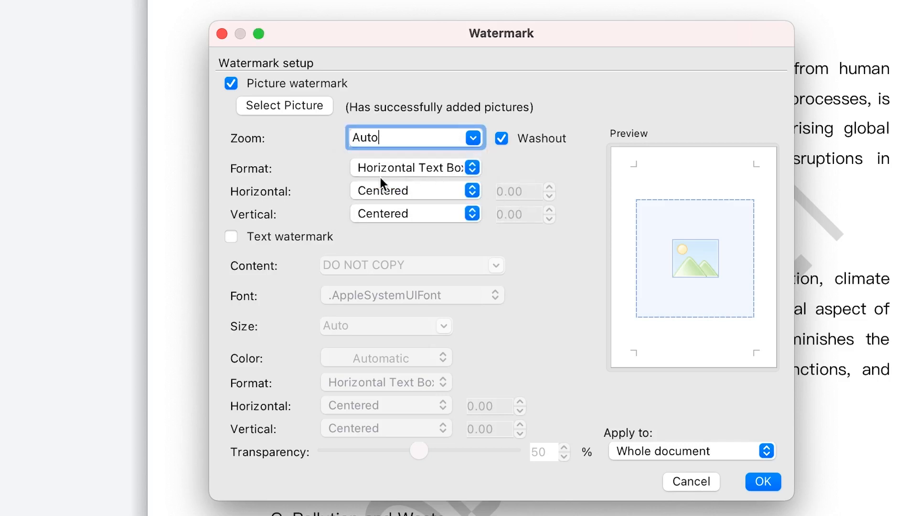
{"action": "left_click", "coordinate": [434, 166]}
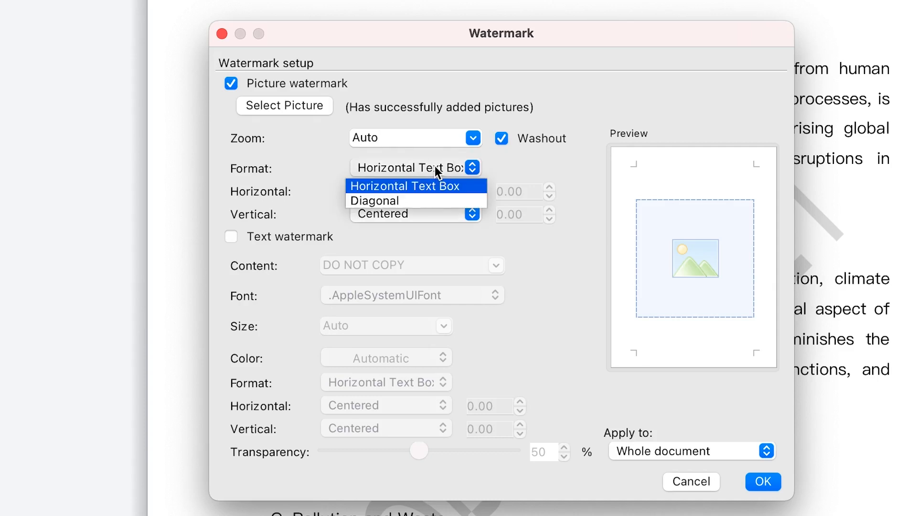
{"action": "left_click", "coordinate": [583, 242]}
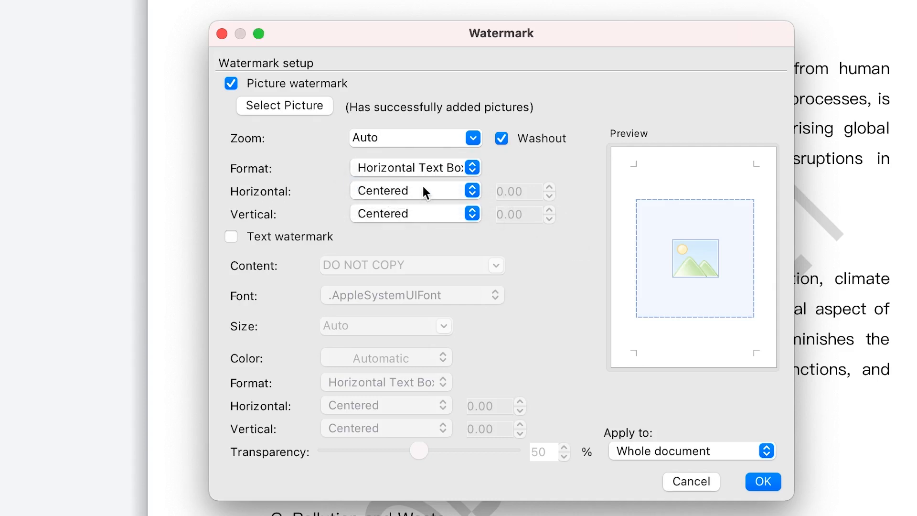
{"action": "left_click", "coordinate": [419, 214]}
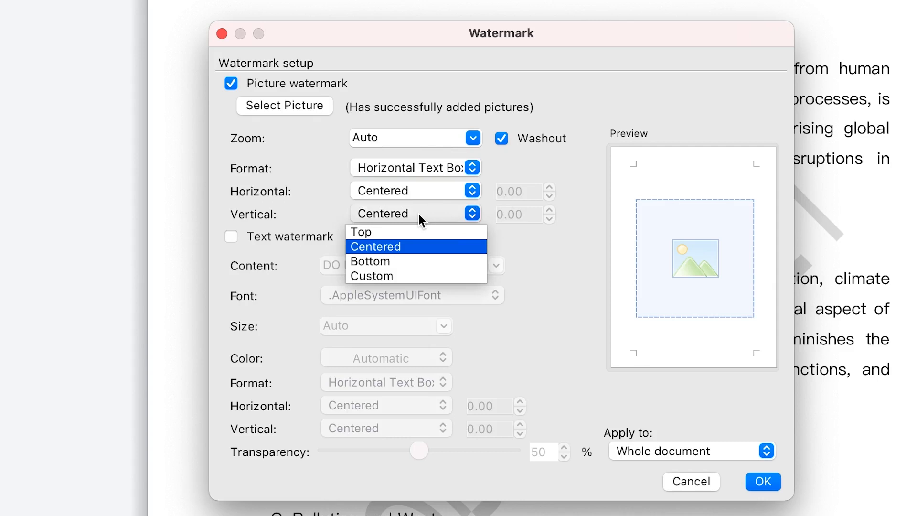
{"action": "left_click", "coordinate": [526, 210]}
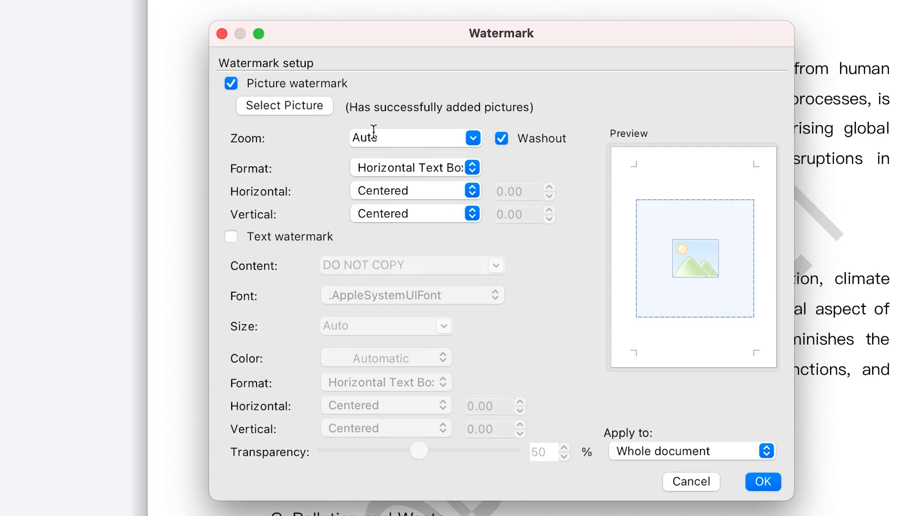
{"action": "left_click", "coordinate": [704, 455]}
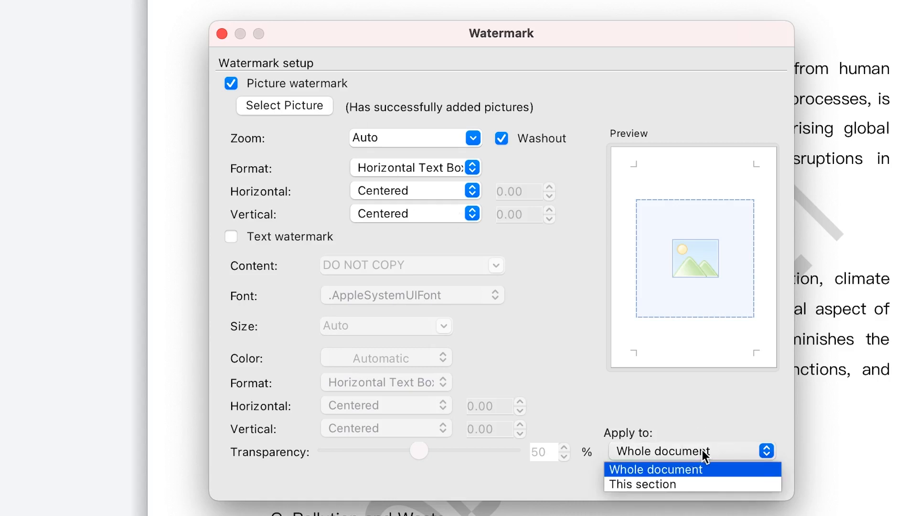
{"action": "left_click", "coordinate": [706, 417]}
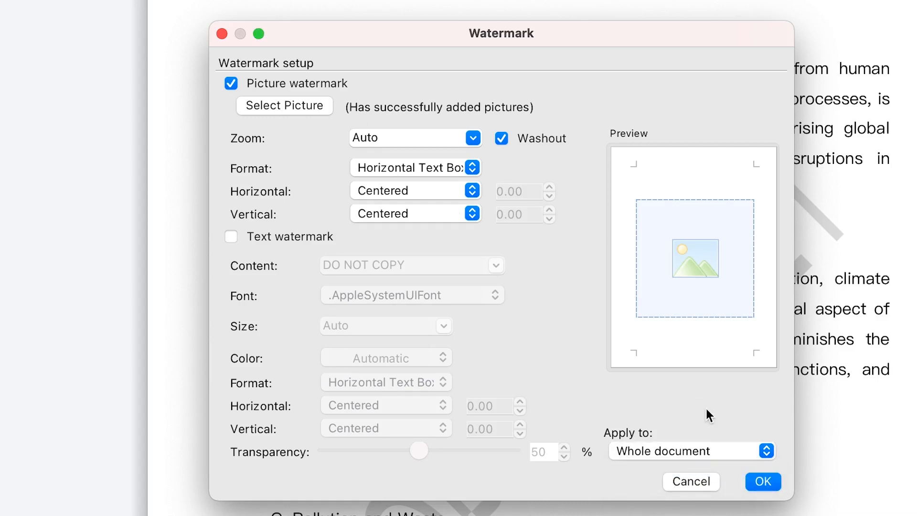
Step: Confirm the picture watermark with its current settings and check it across the document's pages
{"action": "left_click", "coordinate": [774, 483]}
{"action": "scroll", "coordinate": [683, 434], "scroll_direction": "up", "scroll_amount": 5}
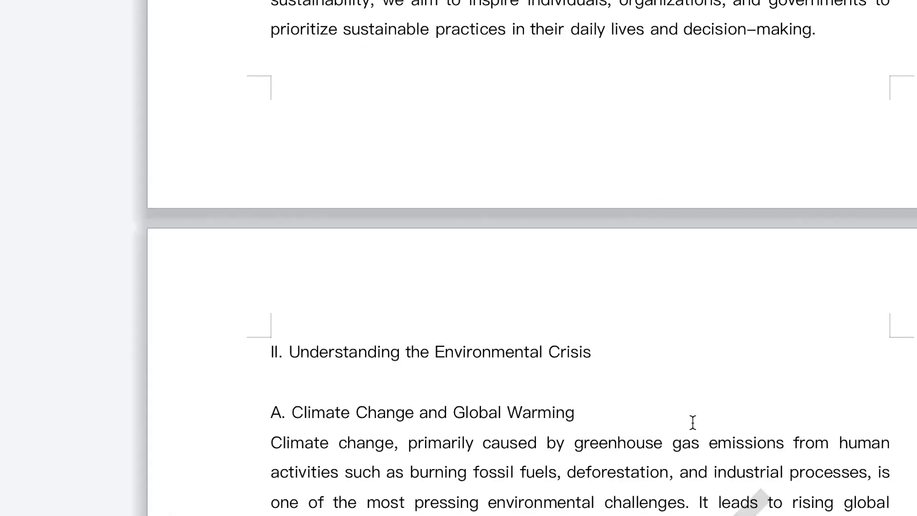
{"action": "scroll", "coordinate": [693, 422], "scroll_direction": "down", "scroll_amount": 5}
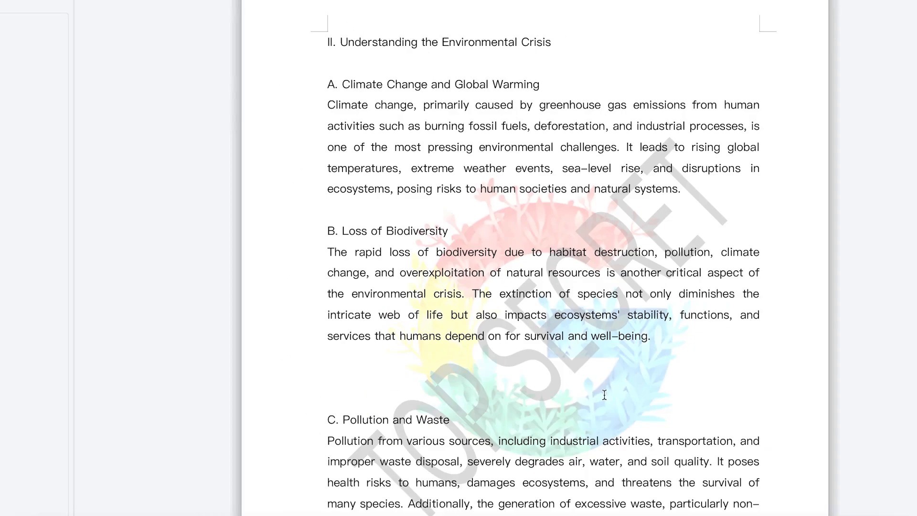
{"action": "scroll", "coordinate": [604, 394], "scroll_direction": "down", "scroll_amount": 3}
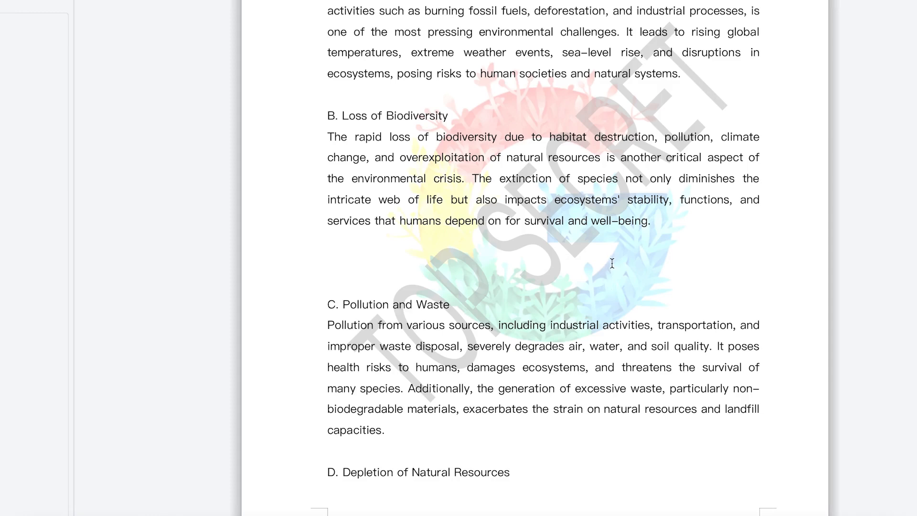
{"action": "scroll", "coordinate": [606, 284], "scroll_direction": "down", "scroll_amount": 14}
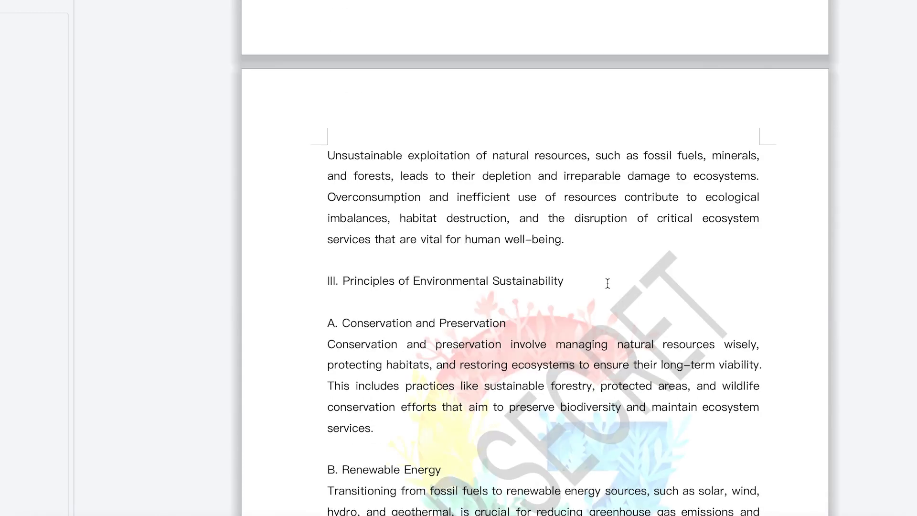
{"action": "scroll", "coordinate": [533, 320], "scroll_direction": "down", "scroll_amount": 6}
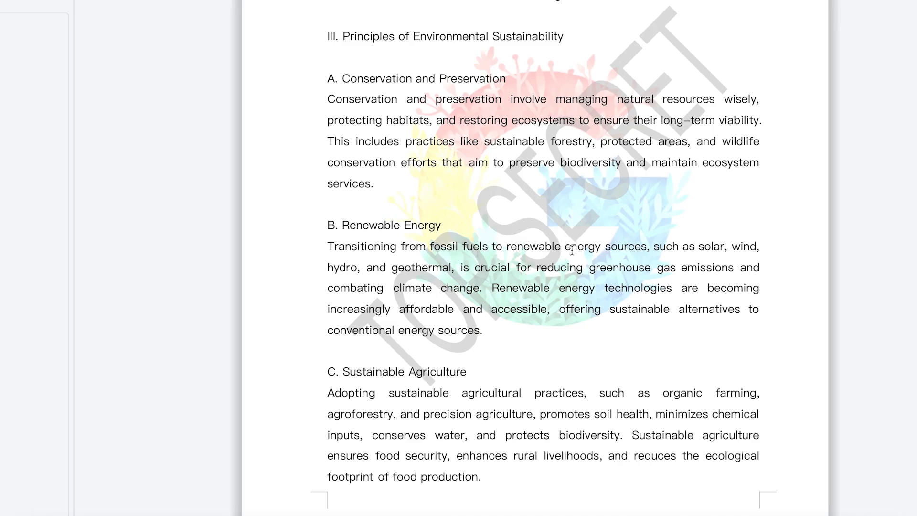
Step: Start another custom watermark from the watermark gallery and enable its text watermark option
{"action": "left_click", "coordinate": [363, 1]}
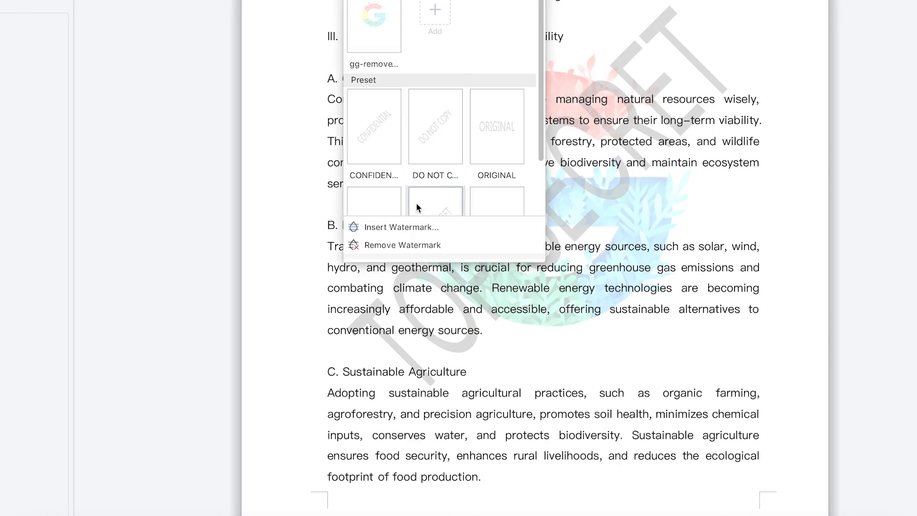
{"action": "scroll", "coordinate": [417, 143], "scroll_direction": "down", "scroll_amount": 2}
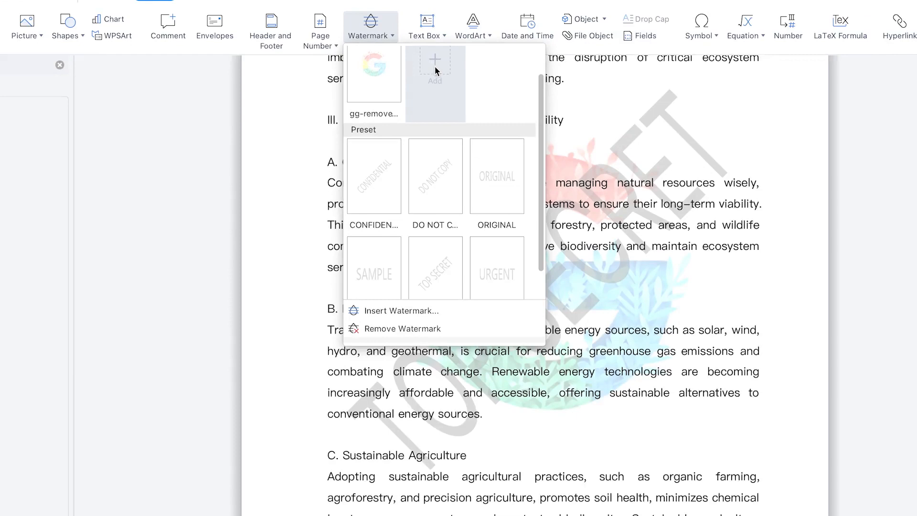
{"action": "scroll", "coordinate": [435, 72], "scroll_direction": "up", "scroll_amount": 1}
{"action": "left_click", "coordinate": [442, 96]}
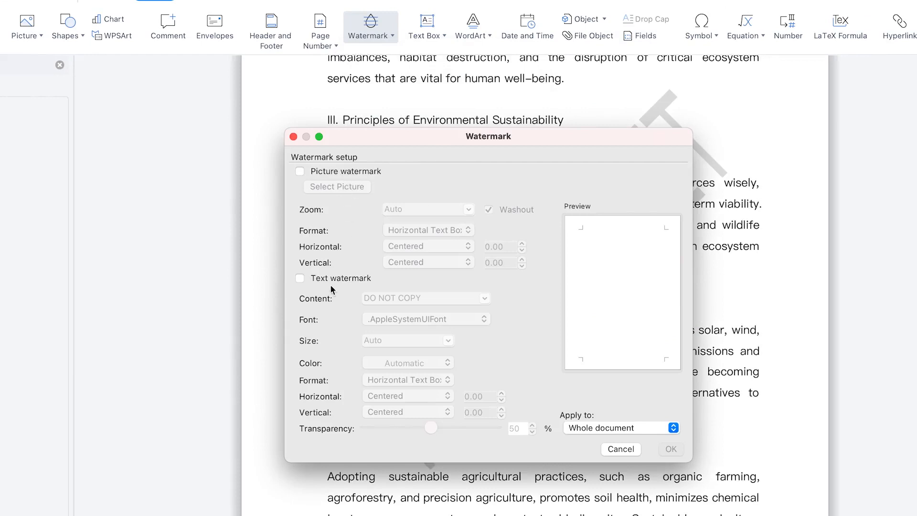
{"action": "left_click", "coordinate": [301, 279]}
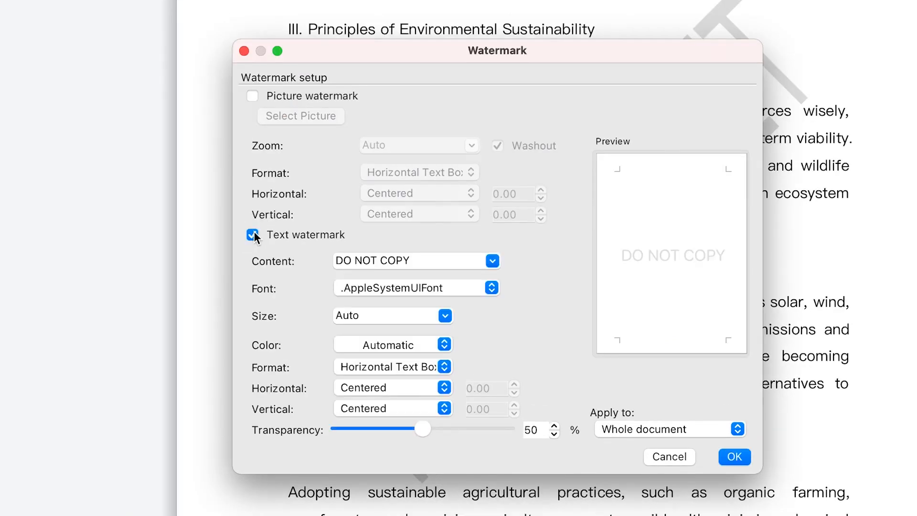
Step: Examine the content, size, font and color choices available for the text watermark
{"action": "left_click", "coordinate": [492, 263]}
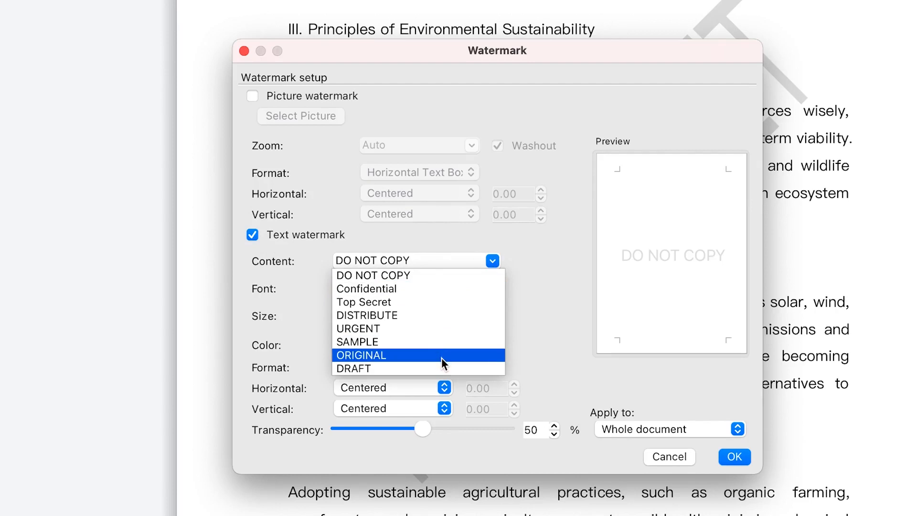
{"action": "left_click", "coordinate": [560, 304]}
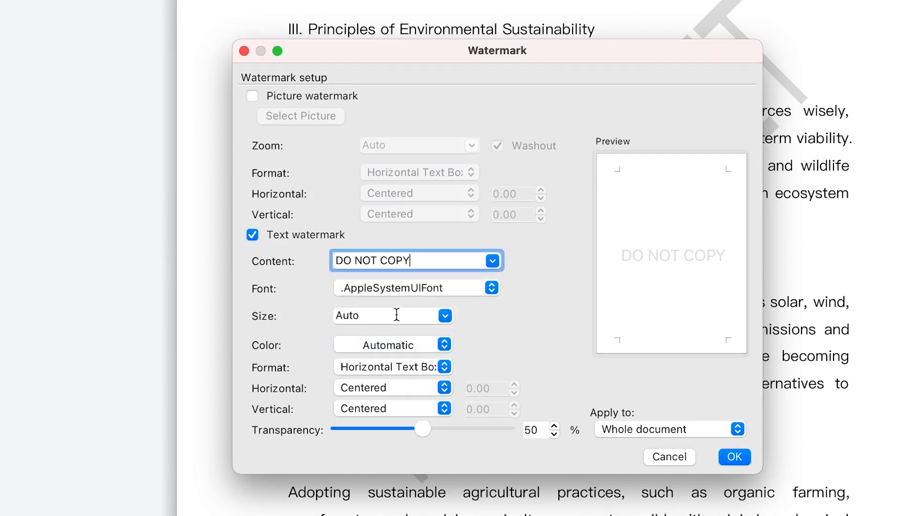
{"action": "left_click", "coordinate": [439, 314]}
{"action": "left_click", "coordinate": [524, 320]}
{"action": "left_click", "coordinate": [488, 287]}
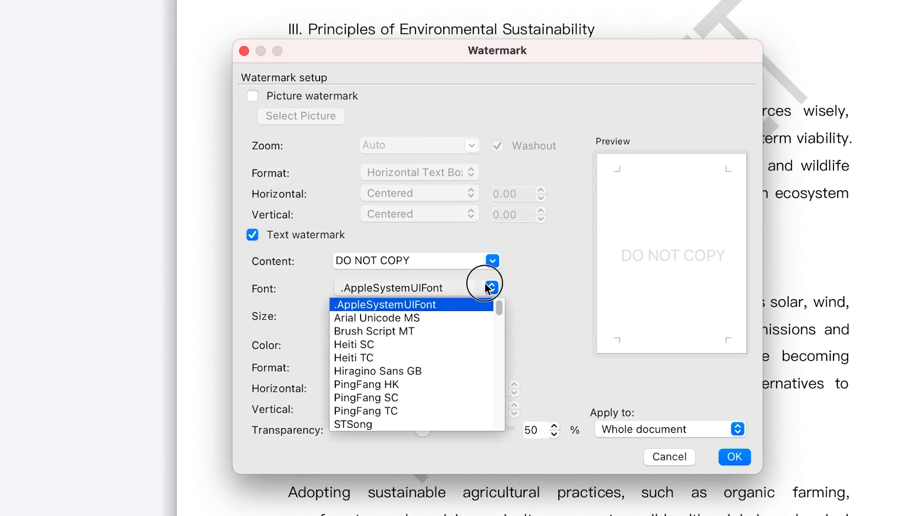
{"action": "left_click", "coordinate": [523, 274]}
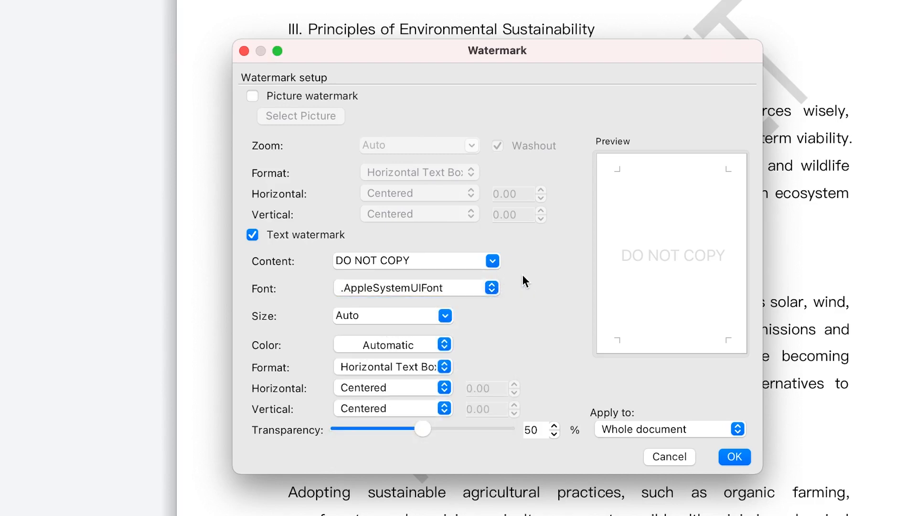
{"action": "left_click", "coordinate": [403, 343]}
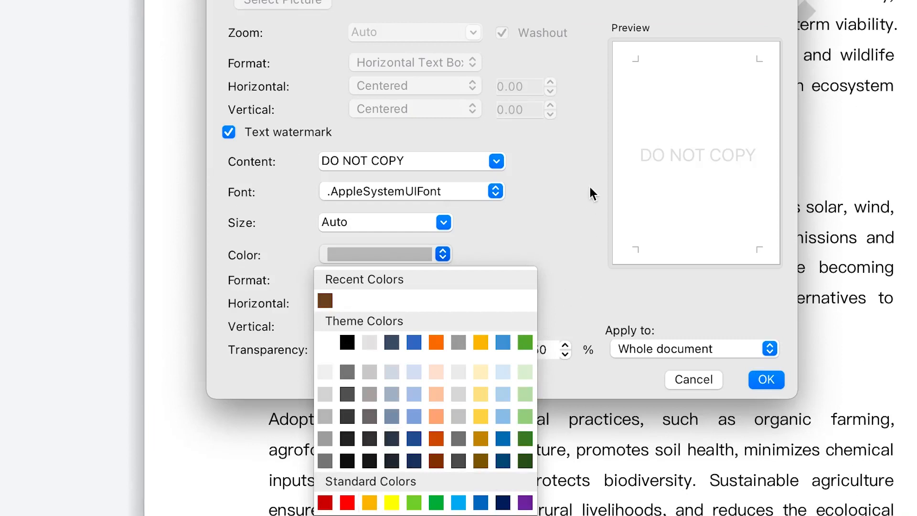
{"action": "left_click", "coordinate": [567, 200]}
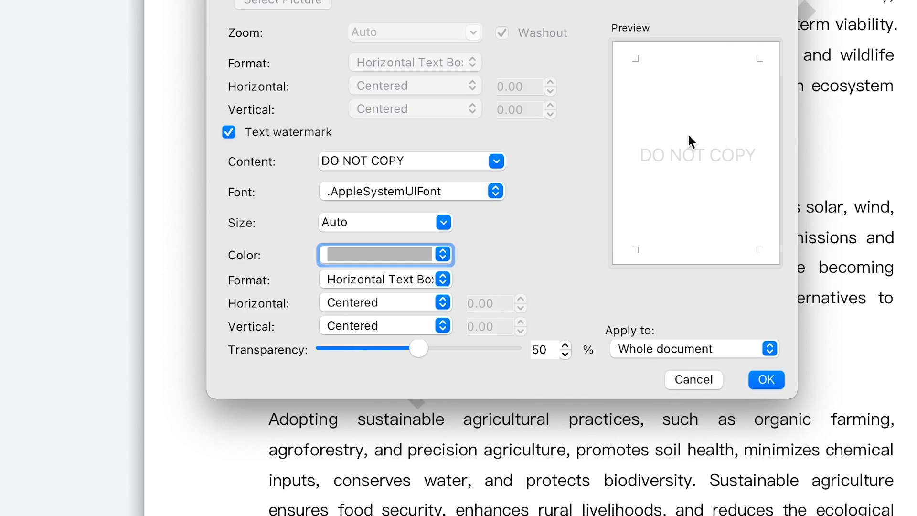
Step: Set the text watermark's color to standard red and its content to "Private", and confirm the custom watermark
{"action": "left_click", "coordinate": [403, 252]}
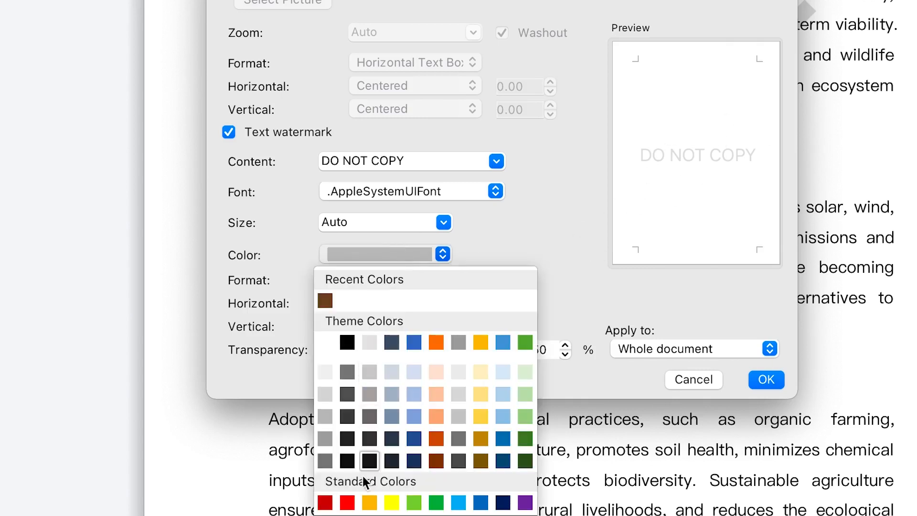
{"action": "left_click", "coordinate": [348, 501]}
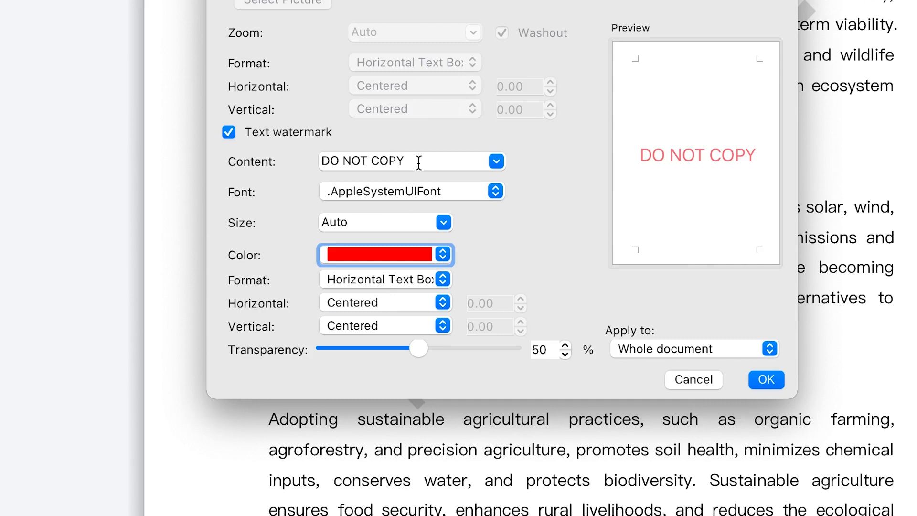
{"action": "triple_click", "coordinate": [393, 158]}
{"action": "type", "text": "Private"}
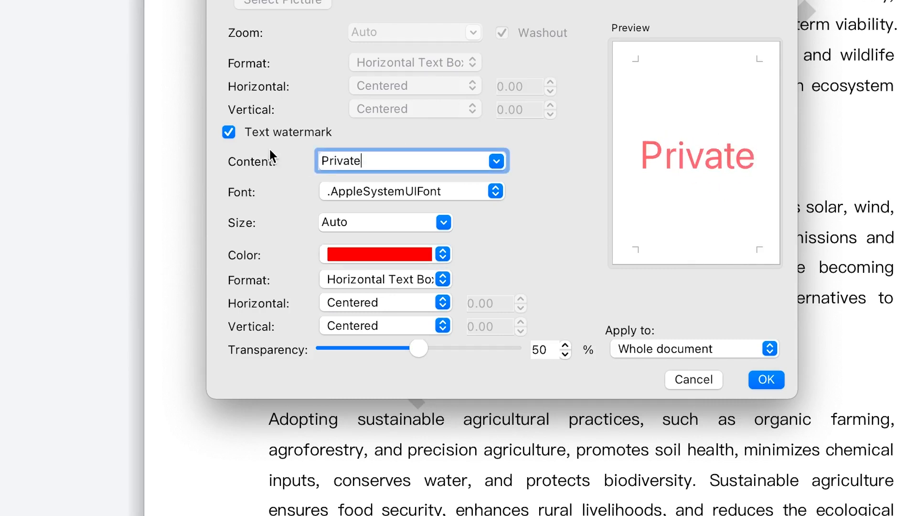
{"action": "left_click", "coordinate": [515, 262]}
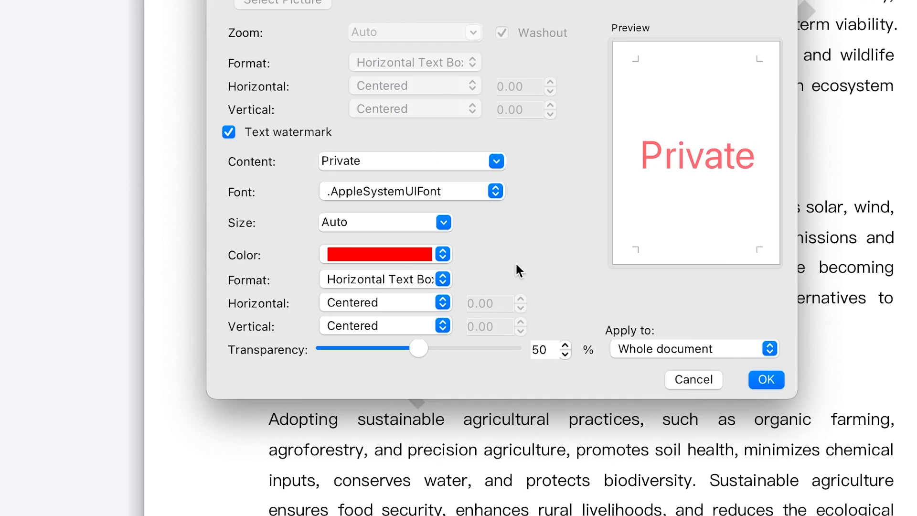
{"action": "left_click", "coordinate": [767, 379]}
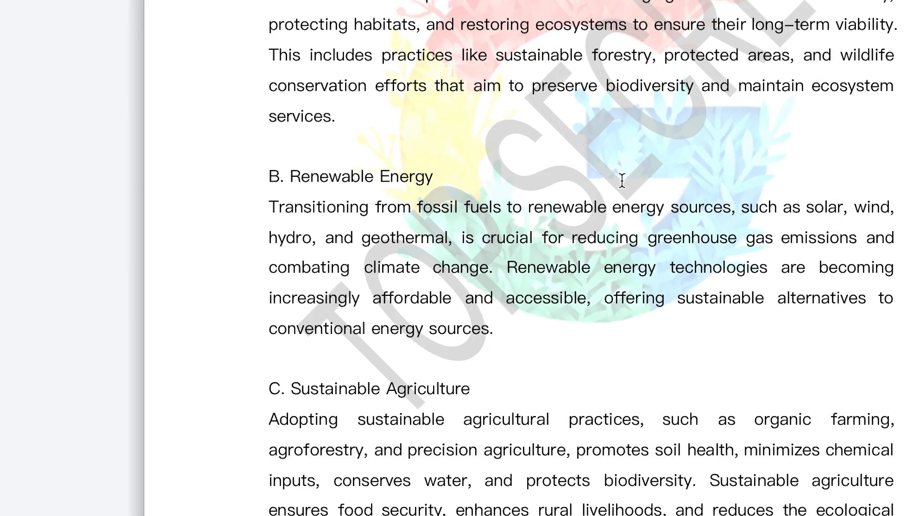
{"action": "scroll", "coordinate": [624, 178], "scroll_direction": "up", "scroll_amount": 5}
{"action": "scroll", "coordinate": [623, 178], "scroll_direction": "up", "scroll_amount": 10}
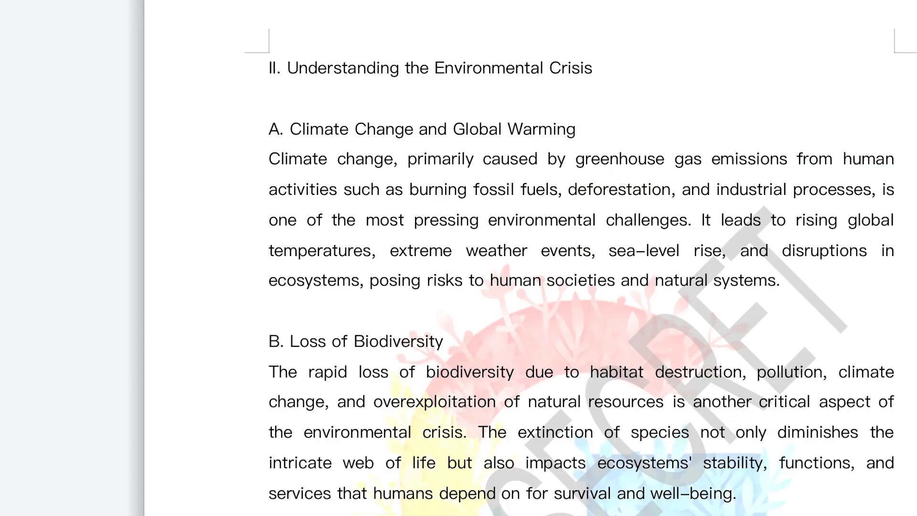
Step: Apply the custom red "Private" text watermark and check it across the first pages of the document
{"action": "left_click", "coordinate": [331, 48]}
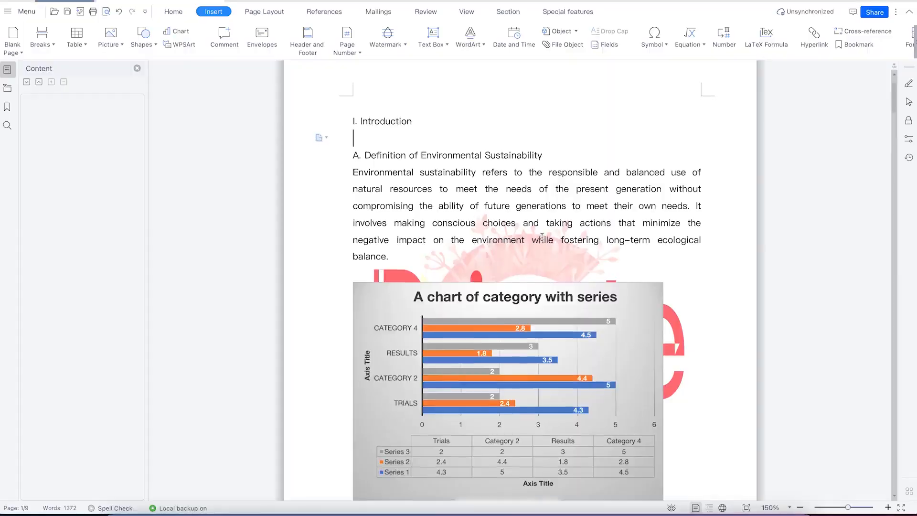
{"action": "scroll", "coordinate": [606, 468], "scroll_direction": "down", "scroll_amount": 12}
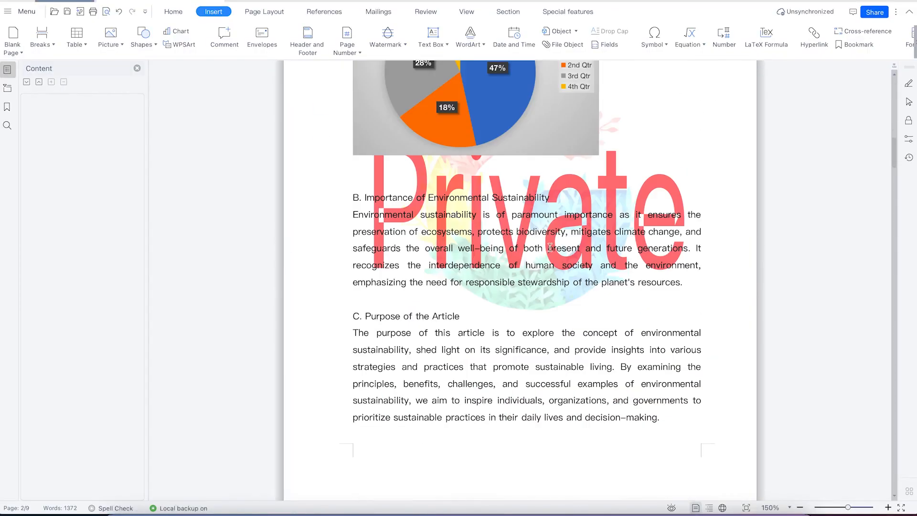
{"action": "scroll", "coordinate": [544, 261], "scroll_direction": "down", "scroll_amount": 10}
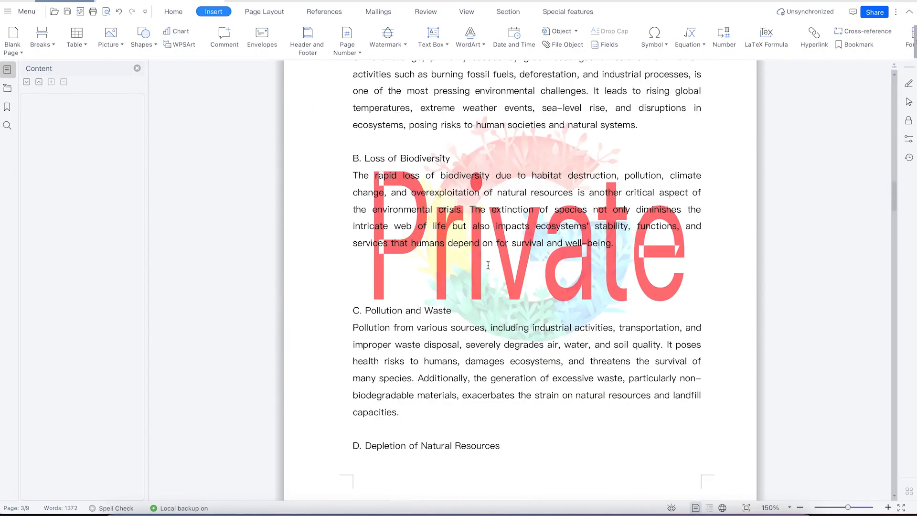
Step: Remove the document's existing watermarks and apply only the custom "Private" watermark from the gallery
{"action": "left_click", "coordinate": [405, 42]}
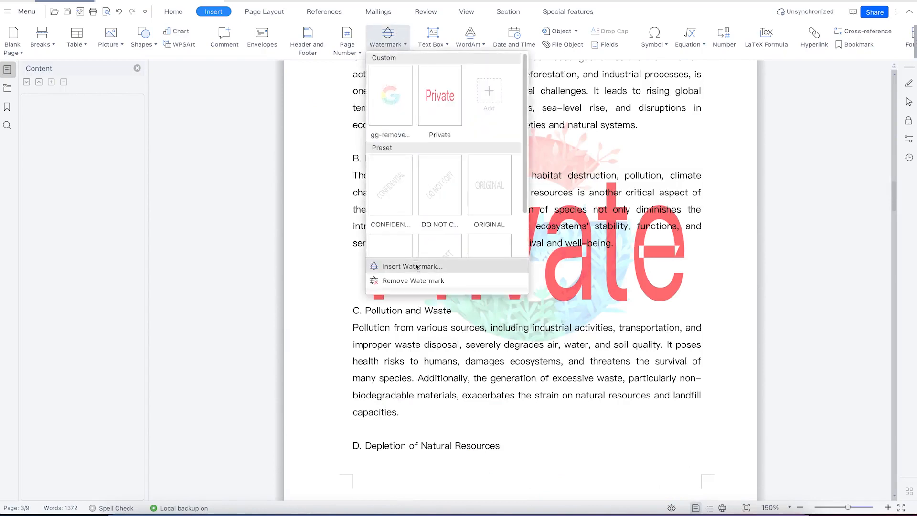
{"action": "left_click", "coordinate": [417, 280]}
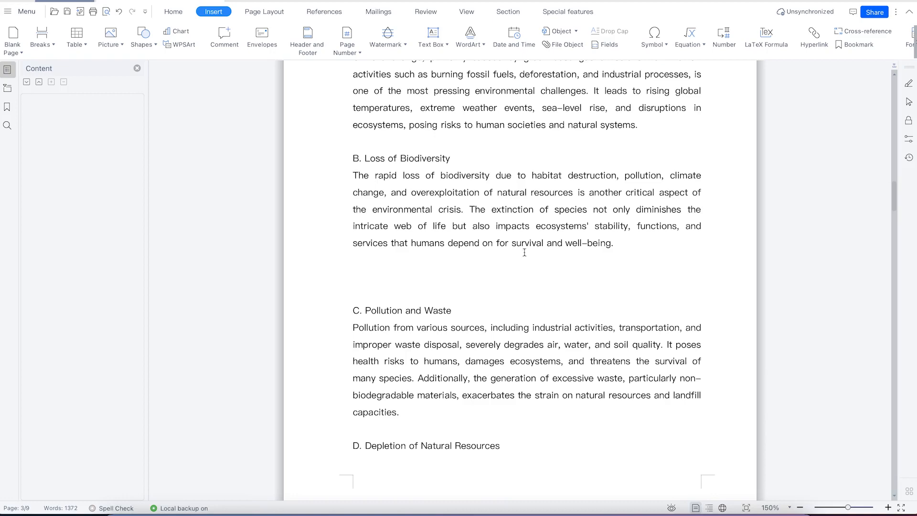
{"action": "left_click", "coordinate": [406, 42]}
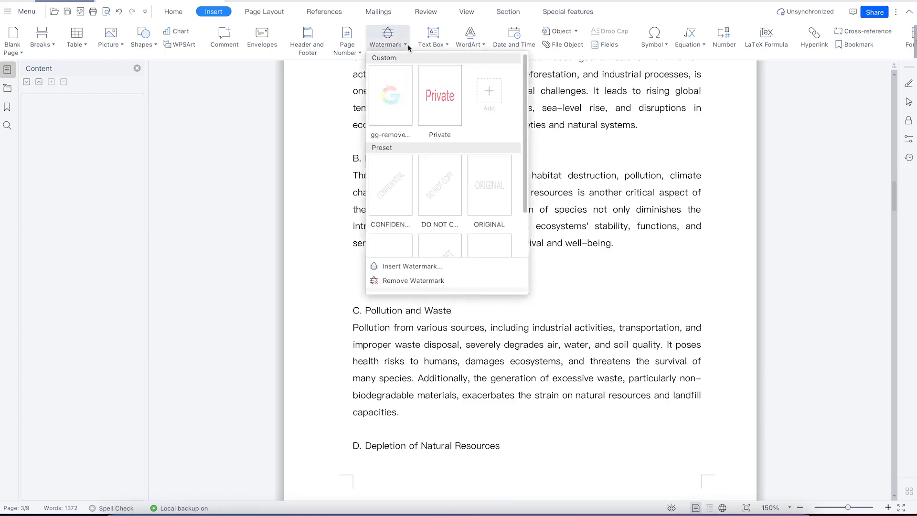
{"action": "left_click", "coordinate": [435, 87]}
{"action": "scroll", "coordinate": [521, 294], "scroll_direction": "down", "scroll_amount": 15}
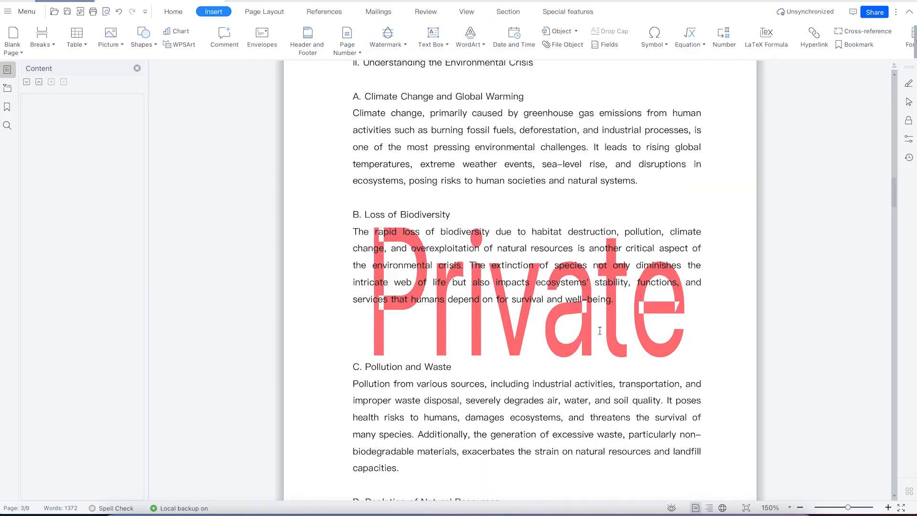
{"action": "scroll", "coordinate": [534, 346], "scroll_direction": "down", "scroll_amount": 1}
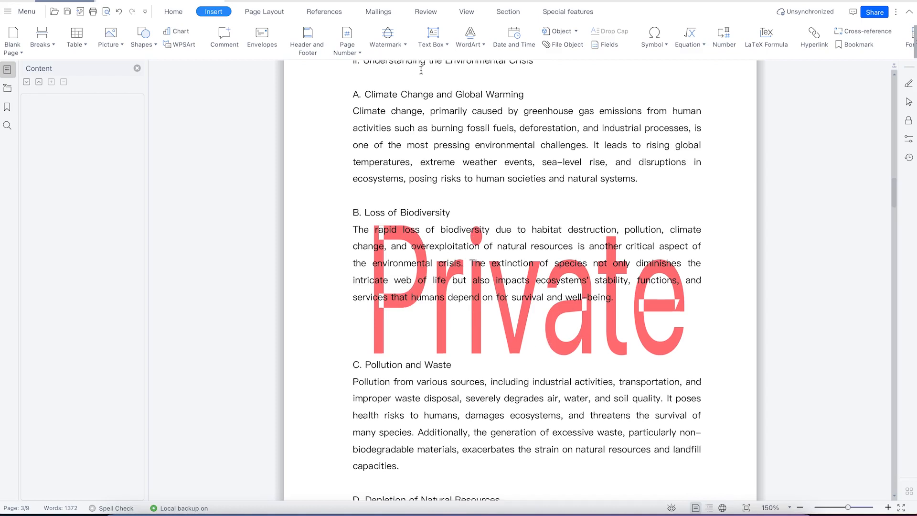
Step: Set the "Private" text watermark's format to Diagonal for the whole document and check it across the pages
{"action": "left_click", "coordinate": [403, 44]}
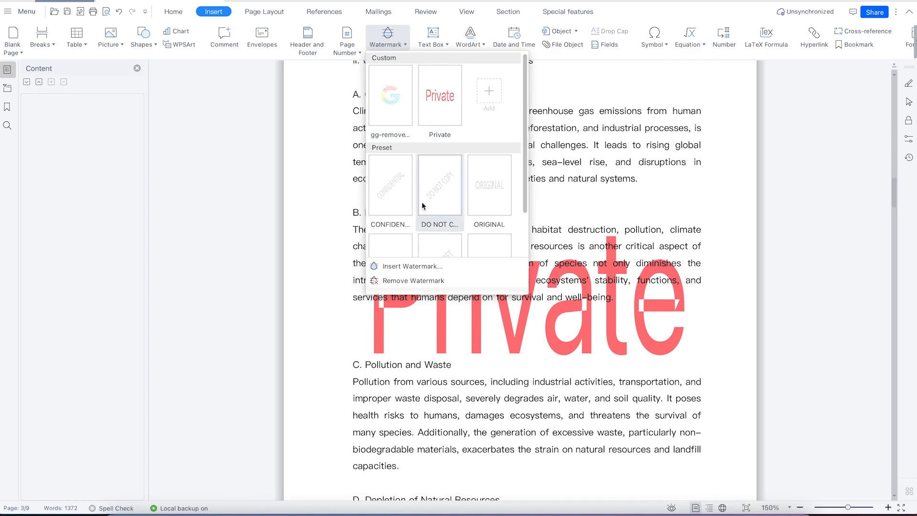
{"action": "scroll", "coordinate": [477, 173], "scroll_direction": "down", "scroll_amount": 2}
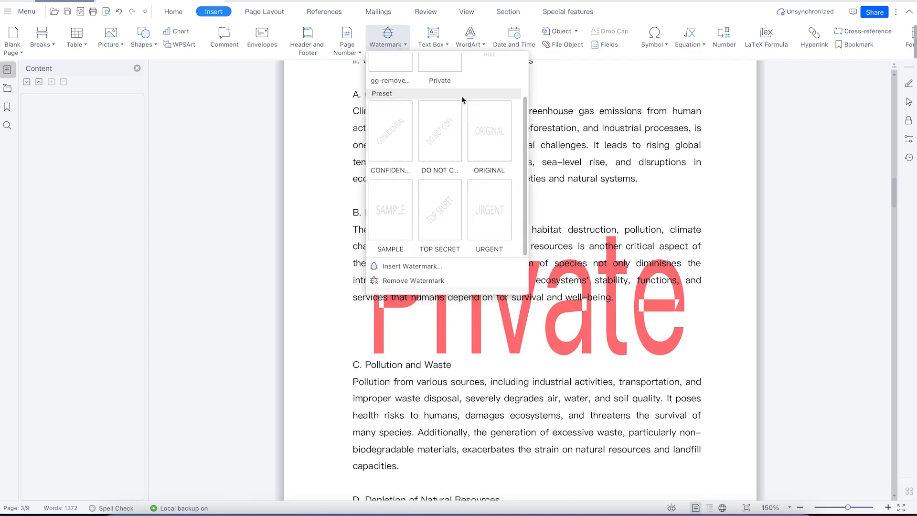
{"action": "left_click", "coordinate": [445, 267]}
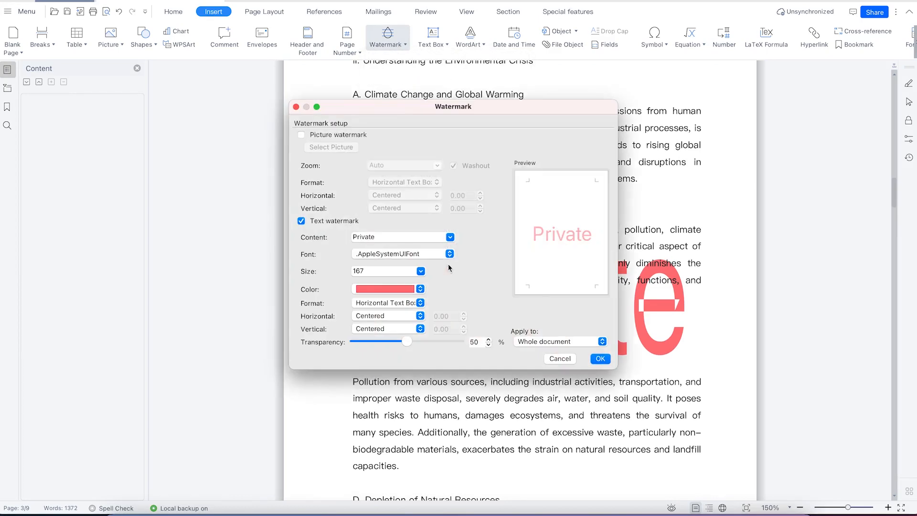
{"action": "left_click", "coordinate": [388, 304]}
{"action": "left_click", "coordinate": [391, 310]}
{"action": "left_click", "coordinate": [390, 307]}
{"action": "left_click", "coordinate": [396, 319]}
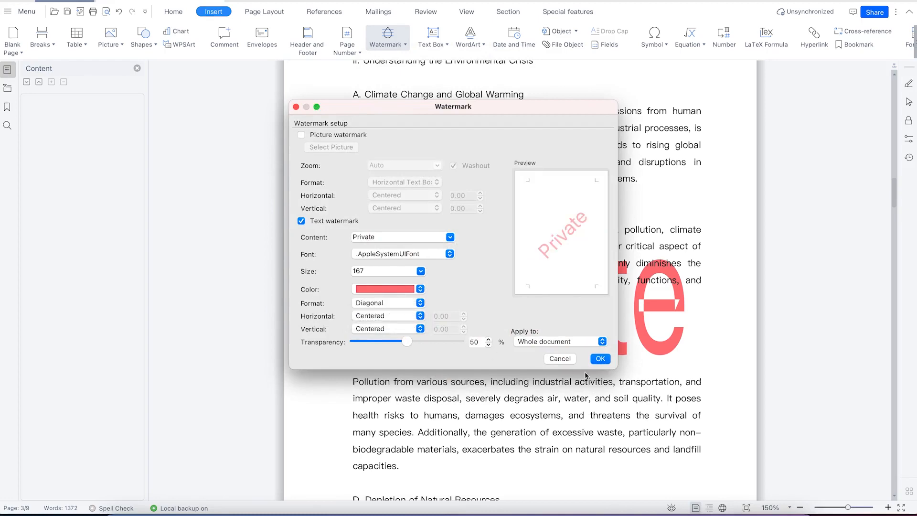
{"action": "left_click", "coordinate": [600, 358]}
{"action": "scroll", "coordinate": [519, 365], "scroll_direction": "down", "scroll_amount": 10}
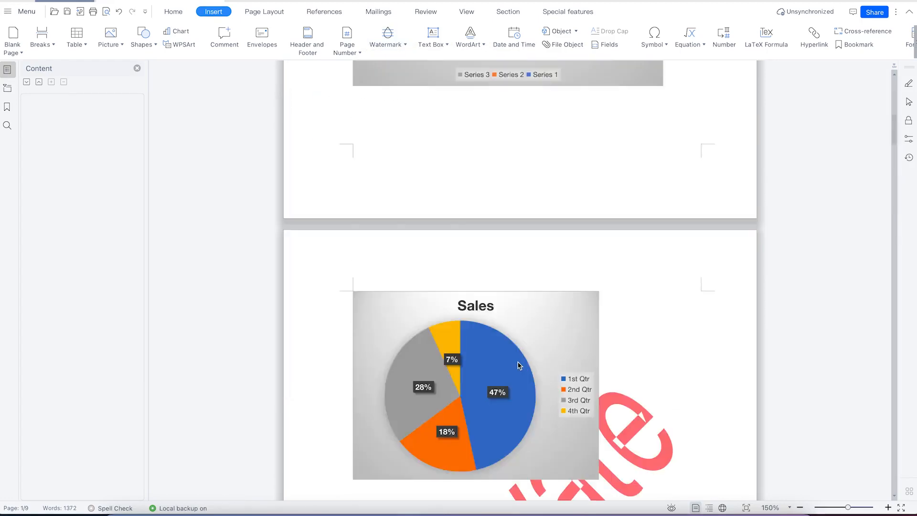
{"action": "scroll", "coordinate": [519, 365], "scroll_direction": "down", "scroll_amount": 20}
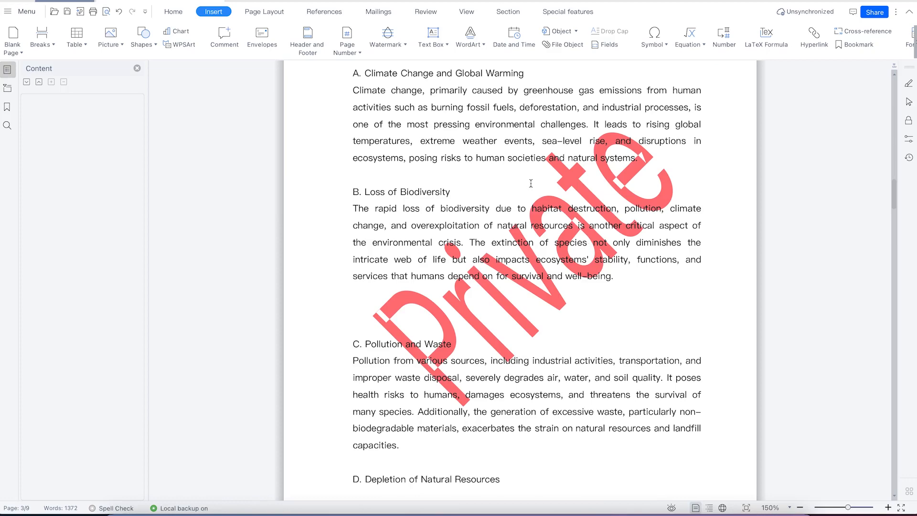
Step: Remove the diagonal "Private" watermark from the document and check the pages
{"action": "left_click", "coordinate": [404, 44]}
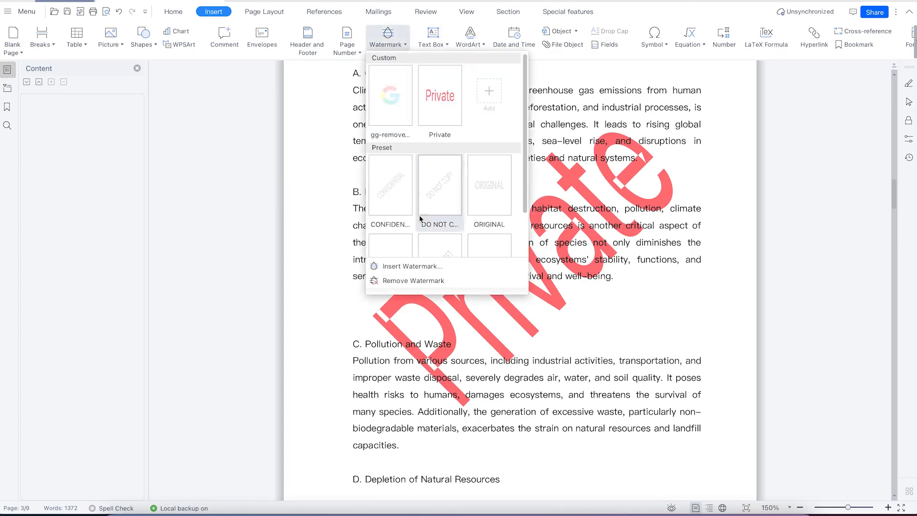
{"action": "left_click", "coordinate": [412, 279]}
{"action": "scroll", "coordinate": [520, 245], "scroll_direction": "up", "scroll_amount": 20}
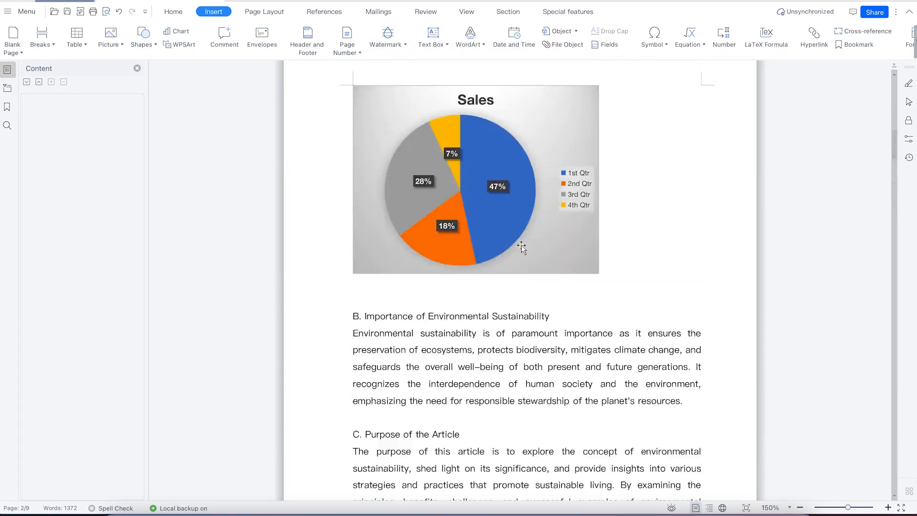
Step: Turn on line numbers with the Continuous Reading option and check the numbering over the first pages
{"action": "left_click", "coordinate": [620, 208]}
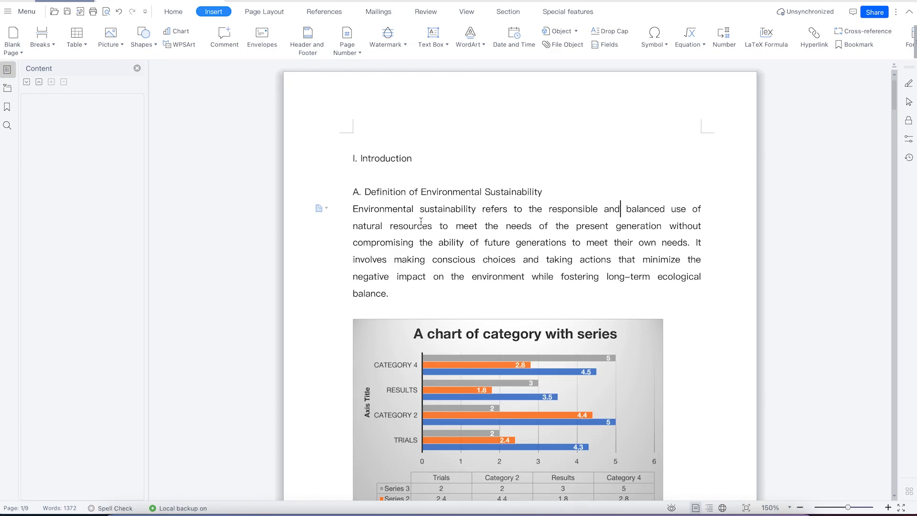
{"action": "scroll", "coordinate": [447, 266], "scroll_direction": "down", "scroll_amount": 3}
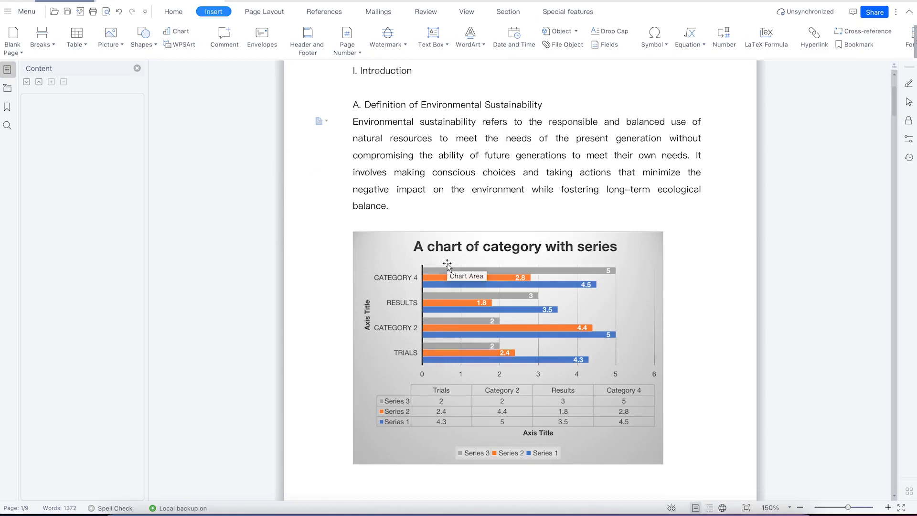
{"action": "scroll", "coordinate": [446, 263], "scroll_direction": "up", "scroll_amount": 3}
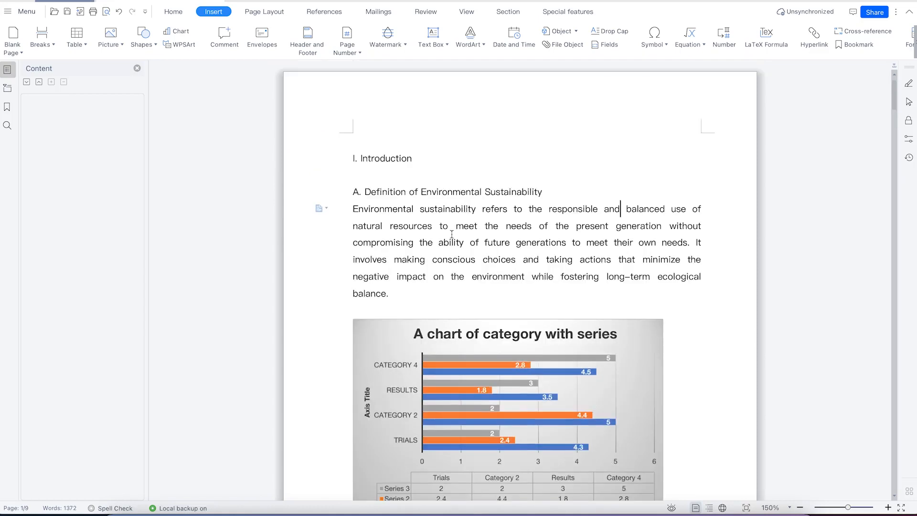
{"action": "left_click", "coordinate": [176, 13]}
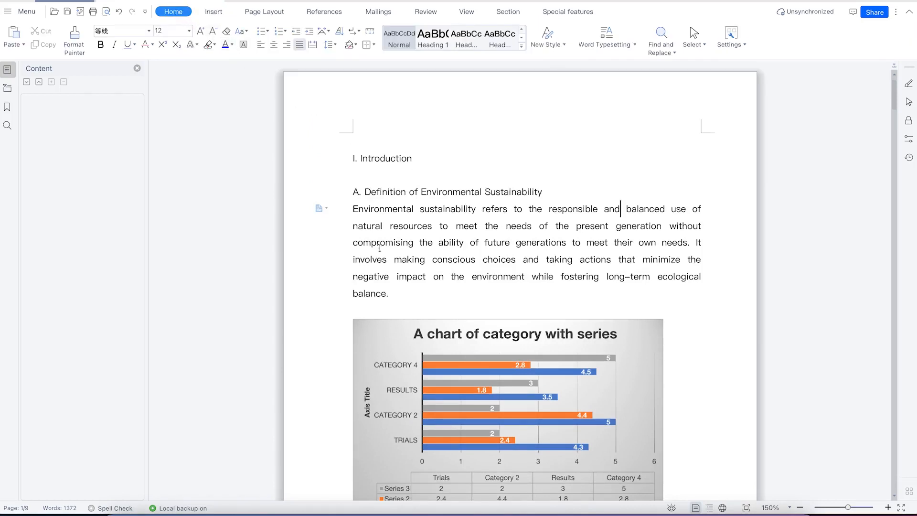
{"action": "left_click", "coordinate": [267, 13]}
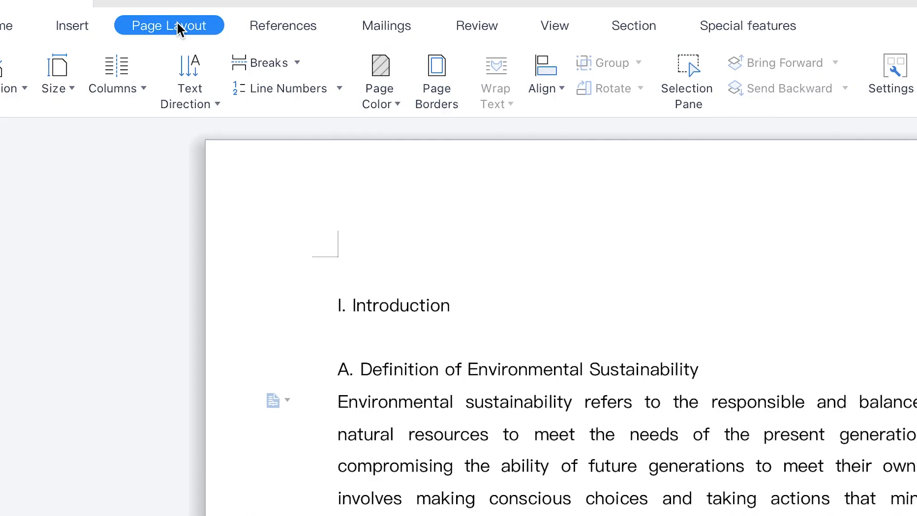
{"action": "left_click", "coordinate": [339, 87]}
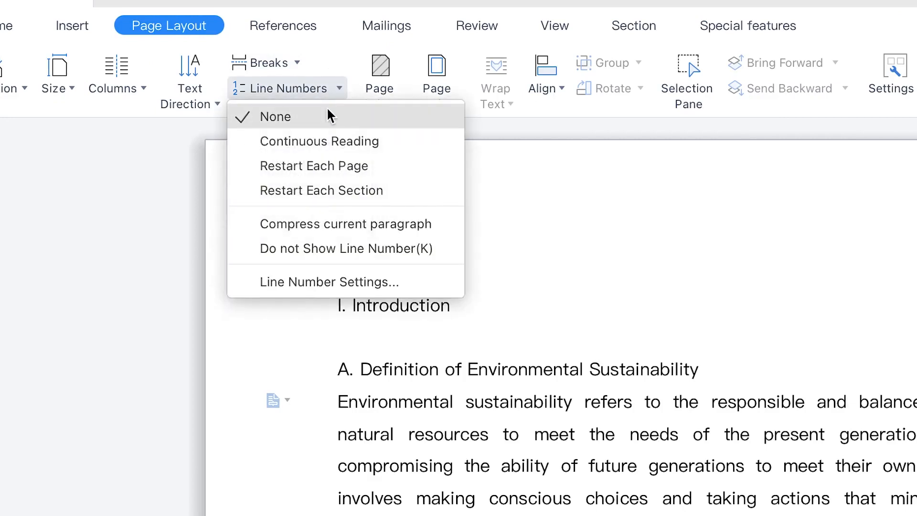
{"action": "left_click", "coordinate": [333, 141]}
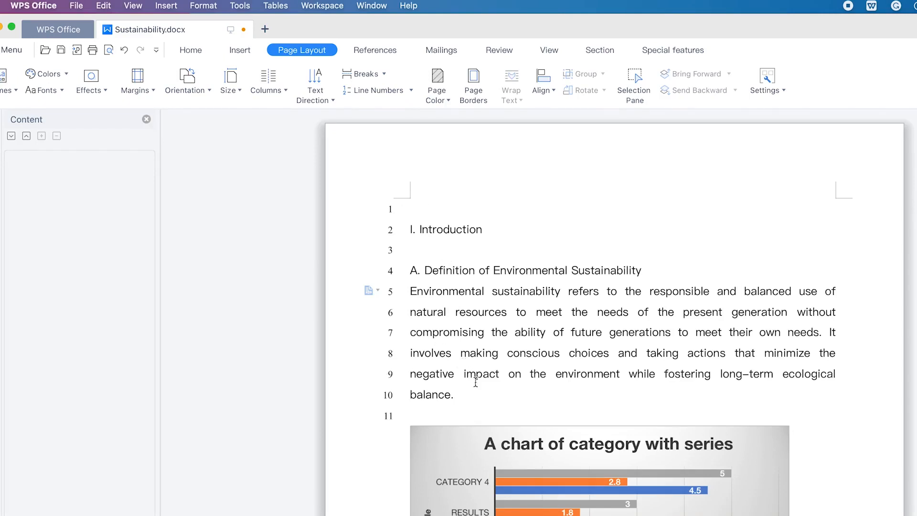
{"action": "scroll", "coordinate": [464, 426], "scroll_direction": "down", "scroll_amount": 12}
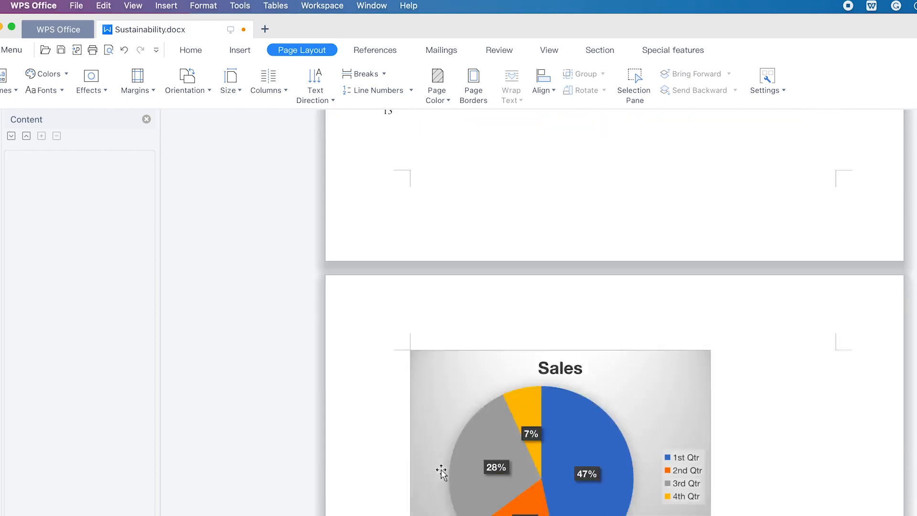
{"action": "scroll", "coordinate": [443, 470], "scroll_direction": "down", "scroll_amount": 10}
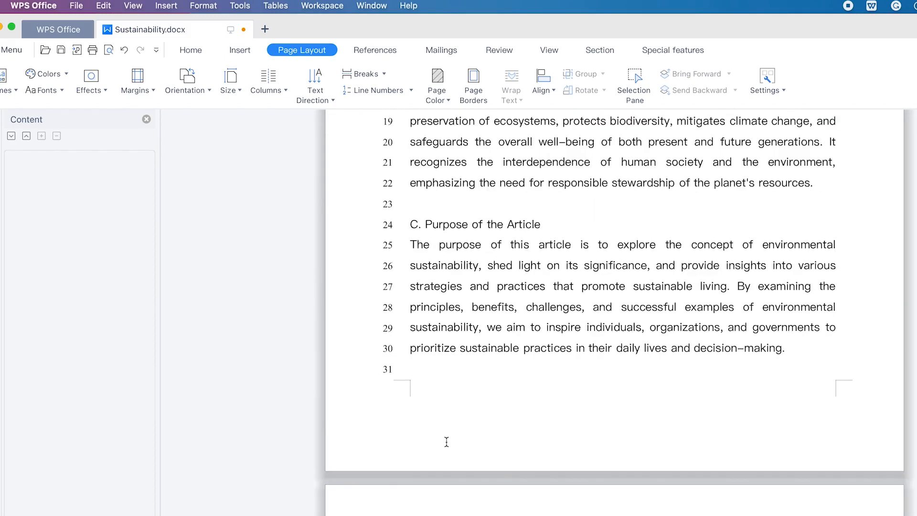
Step: Select line 28 under "C. Purpose of the Article", clear the selection, and examine how line numbering continues on the following pages
{"action": "left_click", "coordinate": [388, 309]}
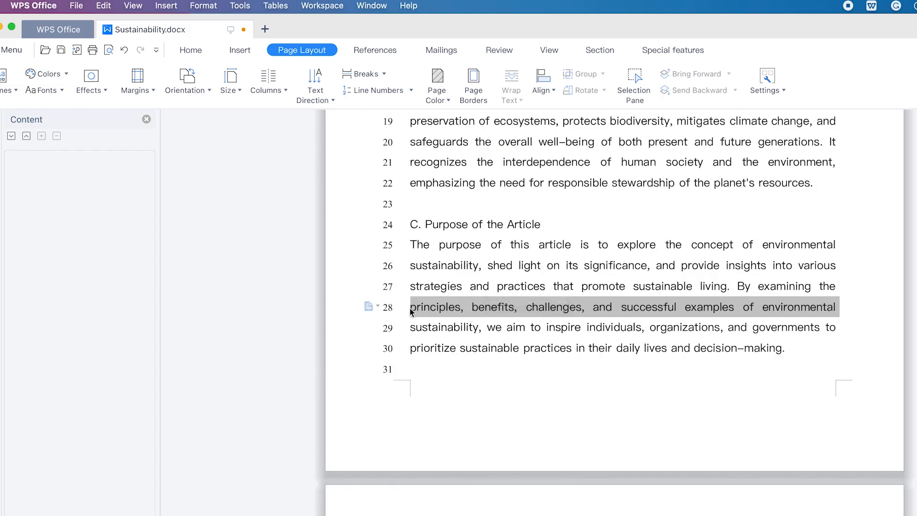
{"action": "left_click", "coordinate": [637, 306]}
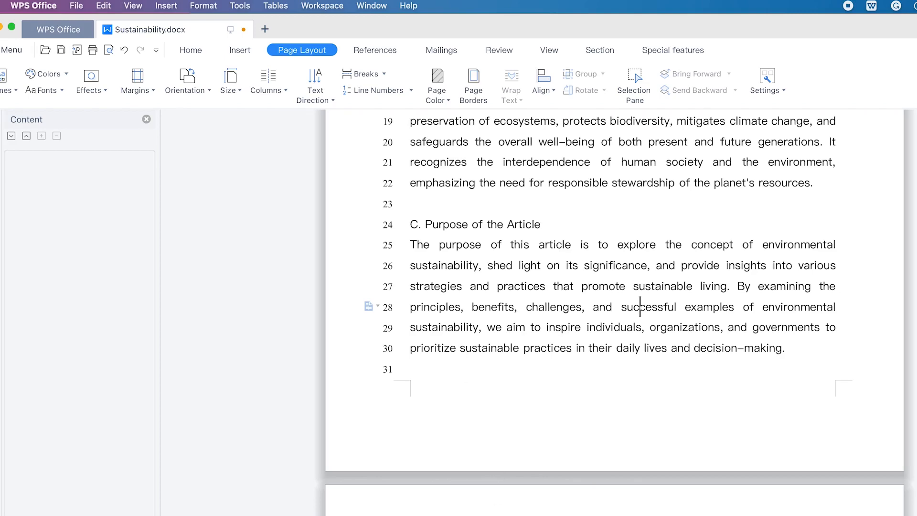
{"action": "scroll", "coordinate": [548, 499], "scroll_direction": "down", "scroll_amount": 20}
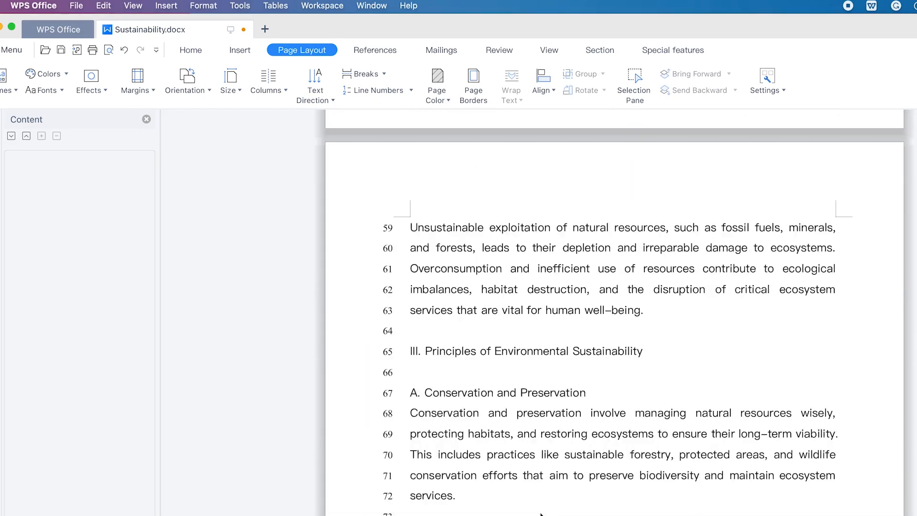
{"action": "scroll", "coordinate": [545, 506], "scroll_direction": "up", "scroll_amount": 8}
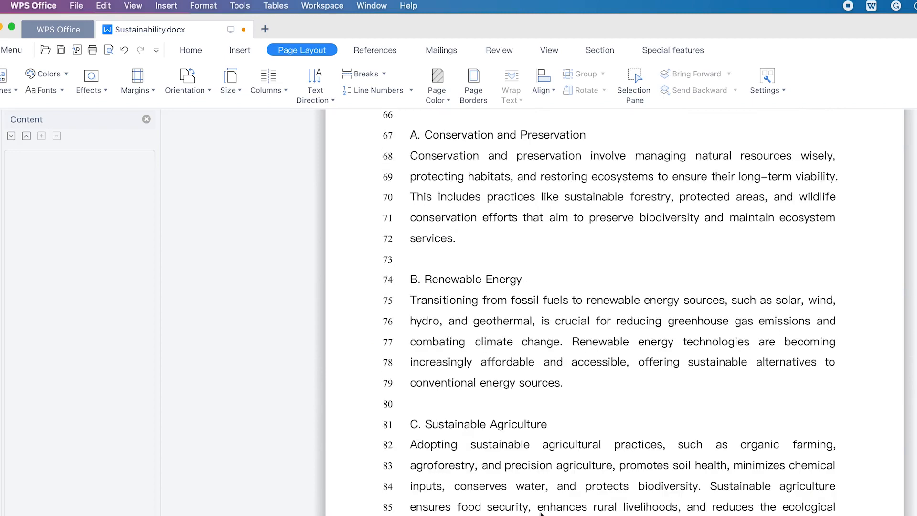
{"action": "scroll", "coordinate": [549, 344], "scroll_direction": "down", "scroll_amount": 1}
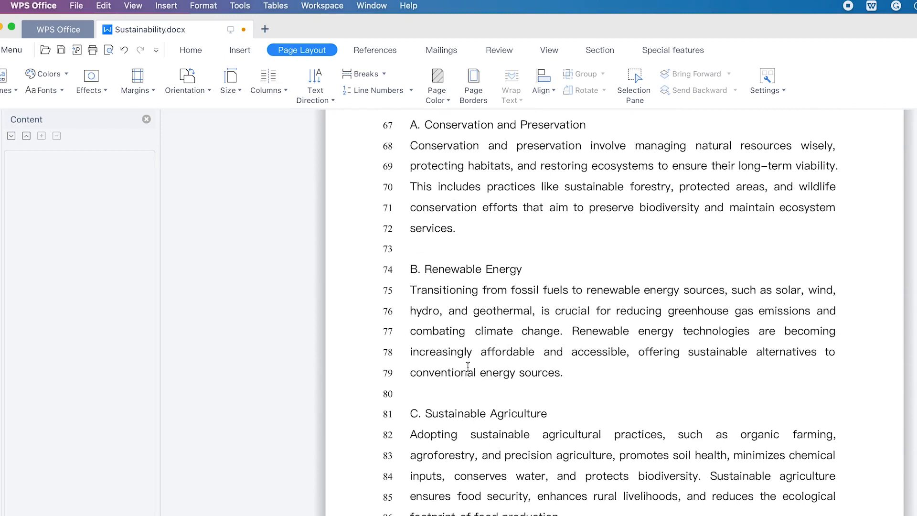
Step: Change the line numbering to Restart Each Page and check the numbering across the document's pages
{"action": "left_click", "coordinate": [410, 91]}
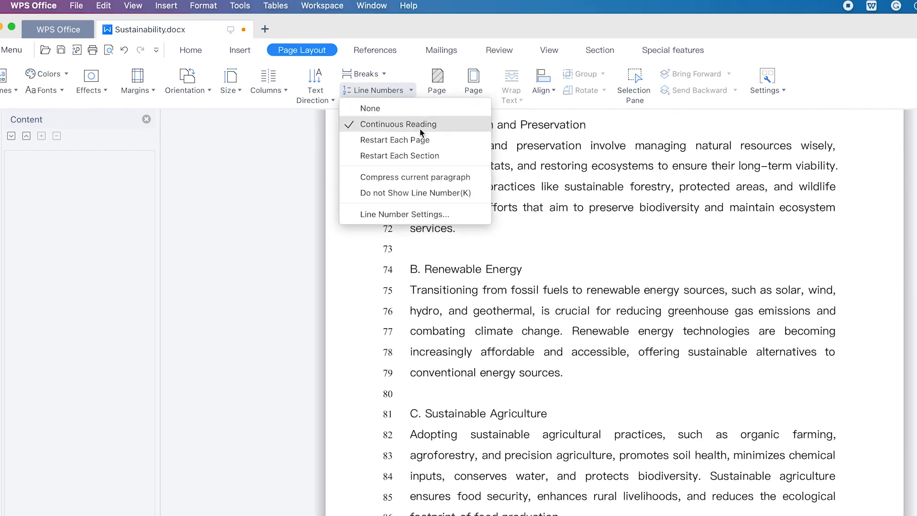
{"action": "left_click", "coordinate": [425, 140]}
{"action": "scroll", "coordinate": [513, 329], "scroll_direction": "up", "scroll_amount": 10}
{"action": "scroll", "coordinate": [476, 477], "scroll_direction": "down", "scroll_amount": 10}
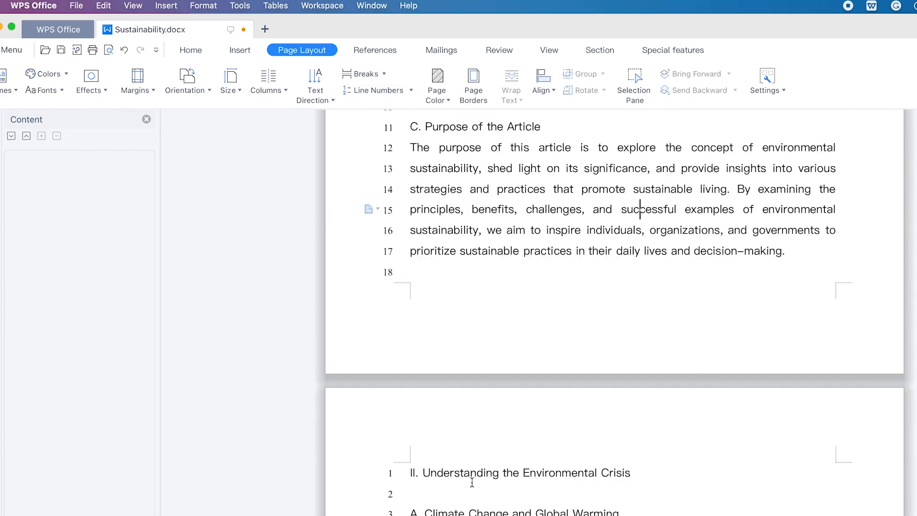
{"action": "scroll", "coordinate": [510, 450], "scroll_direction": "down", "scroll_amount": 5}
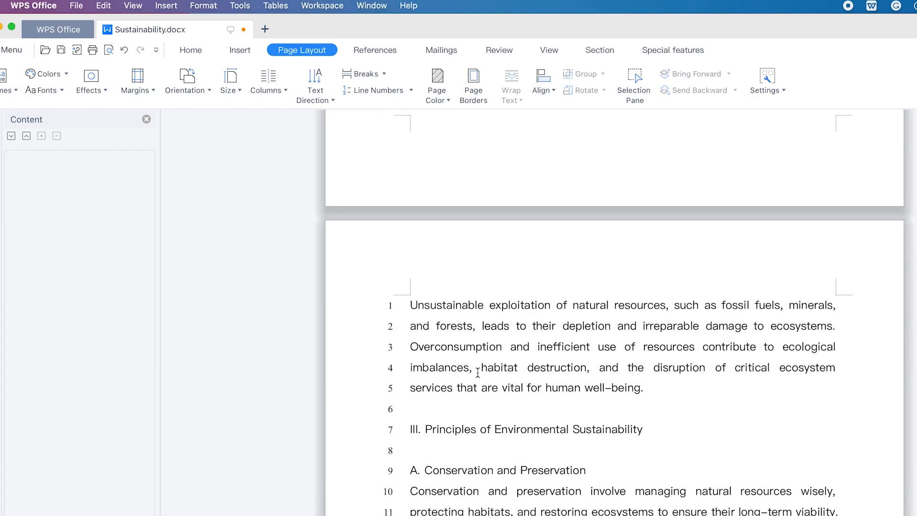
{"action": "scroll", "coordinate": [475, 385], "scroll_direction": "down", "scroll_amount": 6}
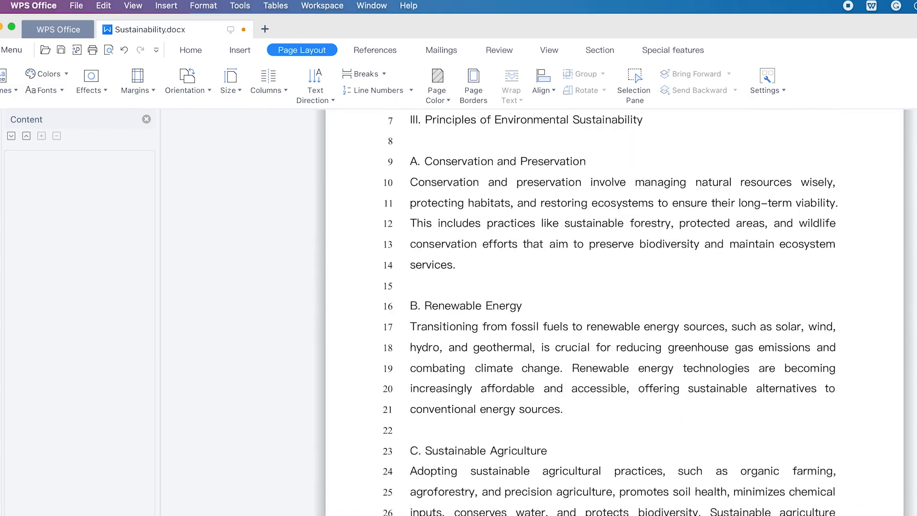
{"action": "scroll", "coordinate": [472, 478], "scroll_direction": "down", "scroll_amount": 9}
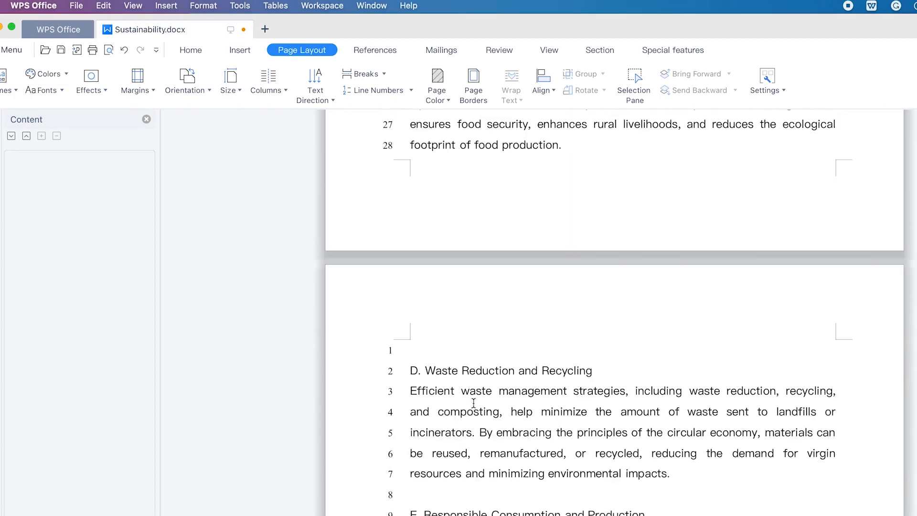
Step: Check the remaining pages' line numbers and change the line numbering to Restart Each Section
{"action": "scroll", "coordinate": [468, 466], "scroll_direction": "down", "scroll_amount": 4}
{"action": "scroll", "coordinate": [469, 472], "scroll_direction": "down", "scroll_amount": 4}
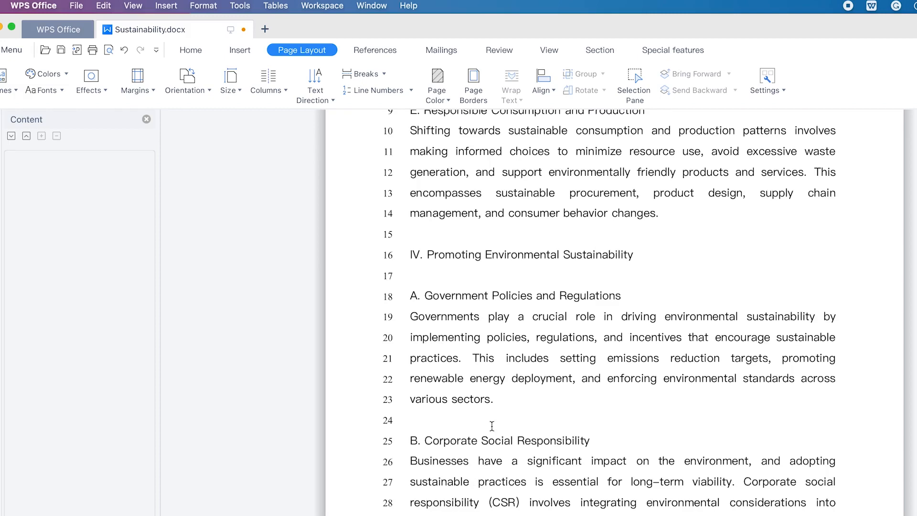
{"action": "scroll", "coordinate": [492, 421], "scroll_direction": "up", "scroll_amount": 6}
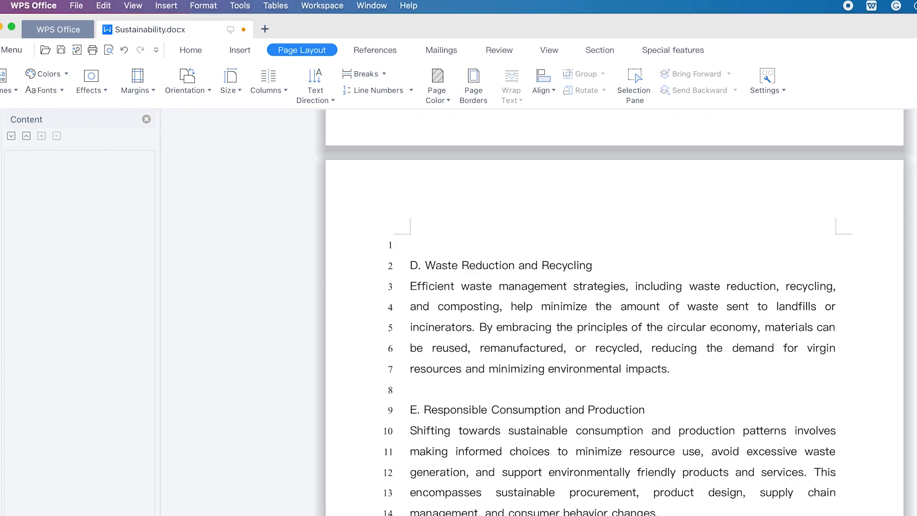
{"action": "left_click", "coordinate": [411, 90]}
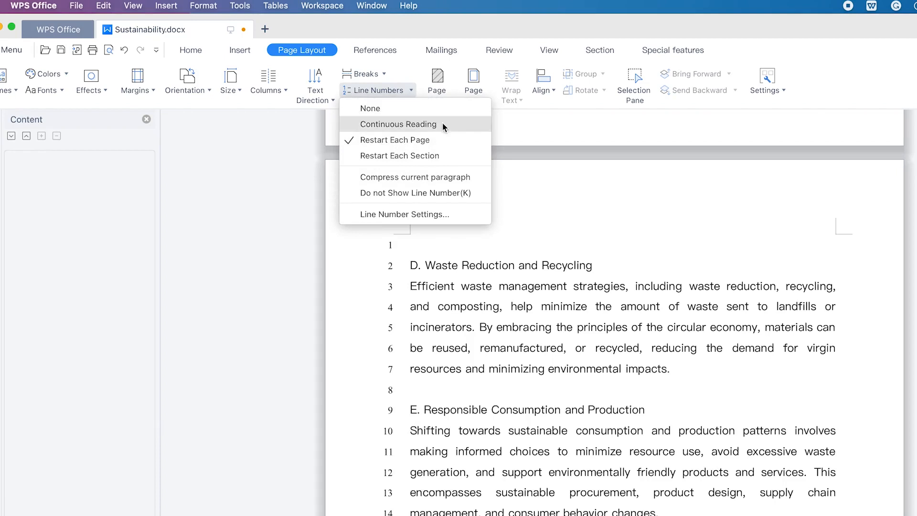
{"action": "left_click", "coordinate": [431, 156]}
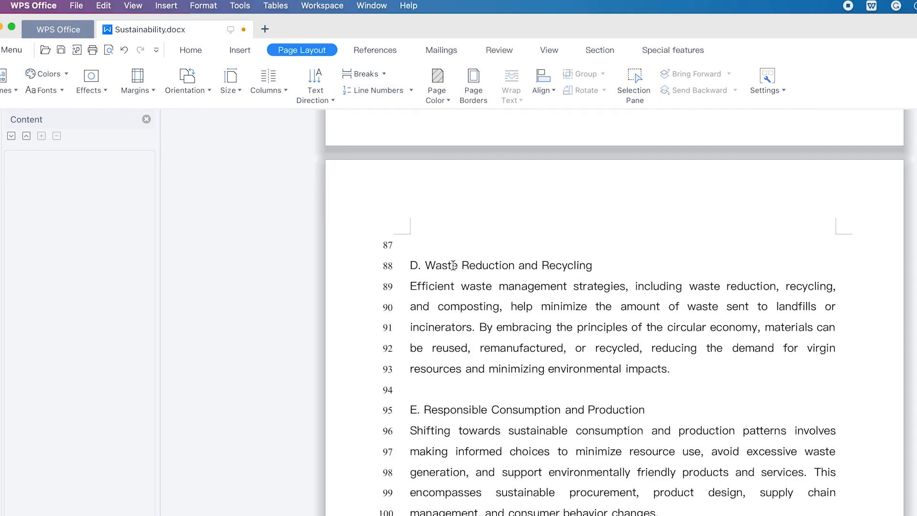
Step: Turn on Compress current paragraph and Do not Show Line Number for the paragraph under "D. Waste Reduction and Recycling"
{"action": "left_click", "coordinate": [391, 88]}
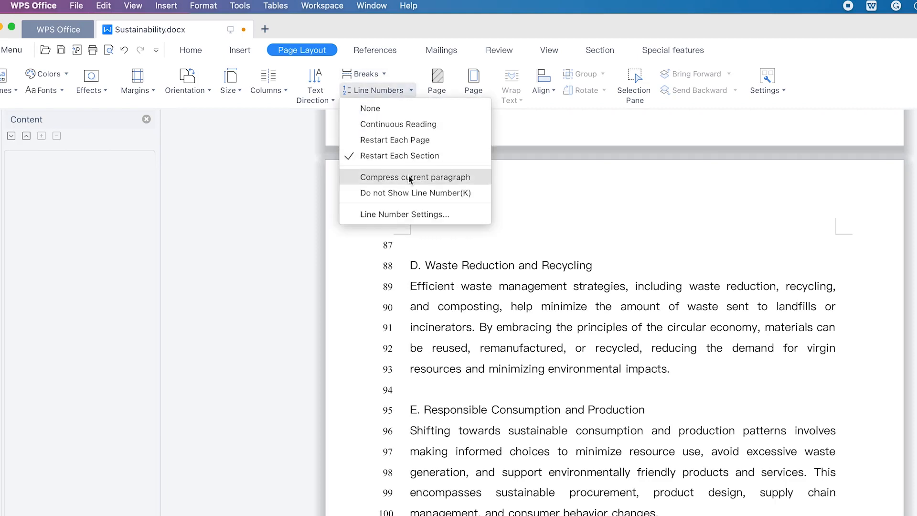
{"action": "left_click", "coordinate": [469, 348]}
{"action": "left_click", "coordinate": [410, 90]}
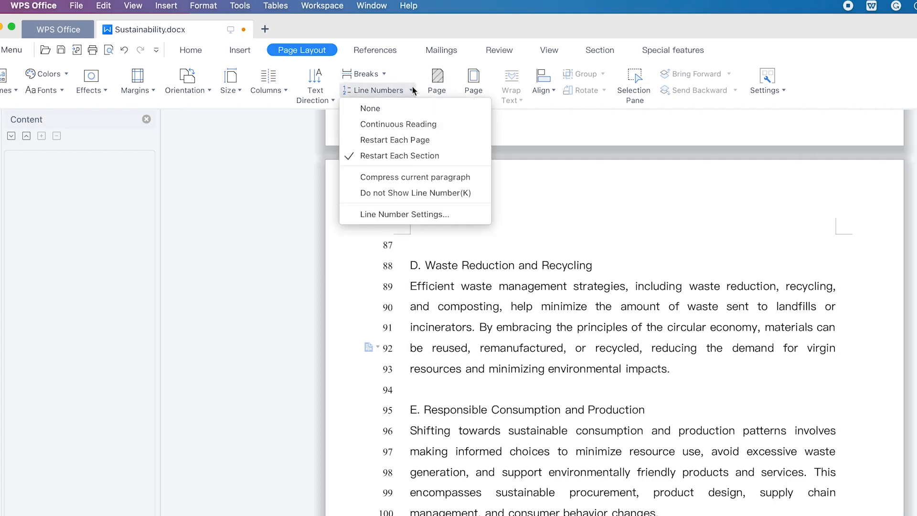
{"action": "left_click", "coordinate": [402, 180]}
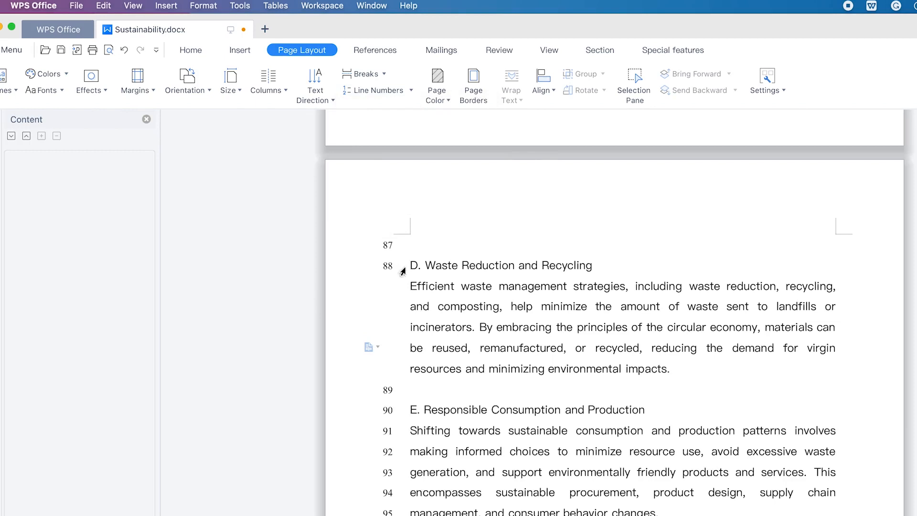
{"action": "left_click", "coordinate": [411, 89]}
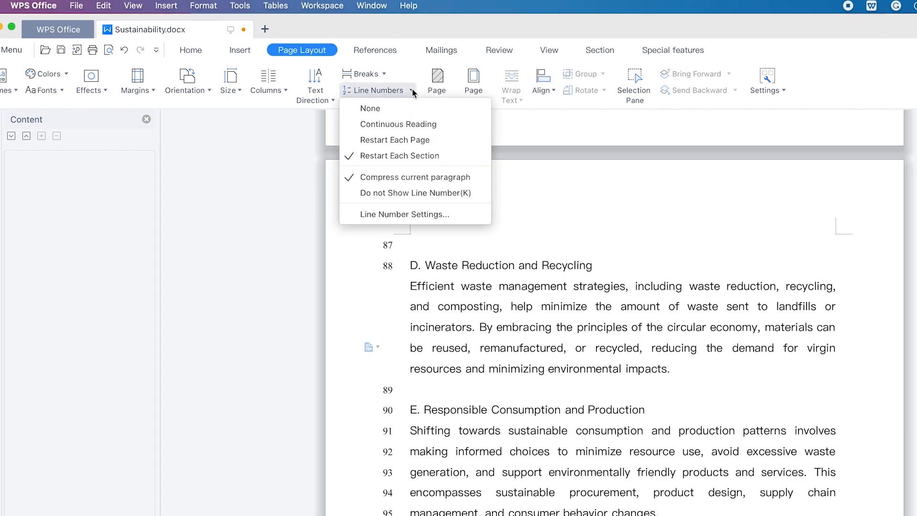
{"action": "left_click", "coordinate": [400, 195]}
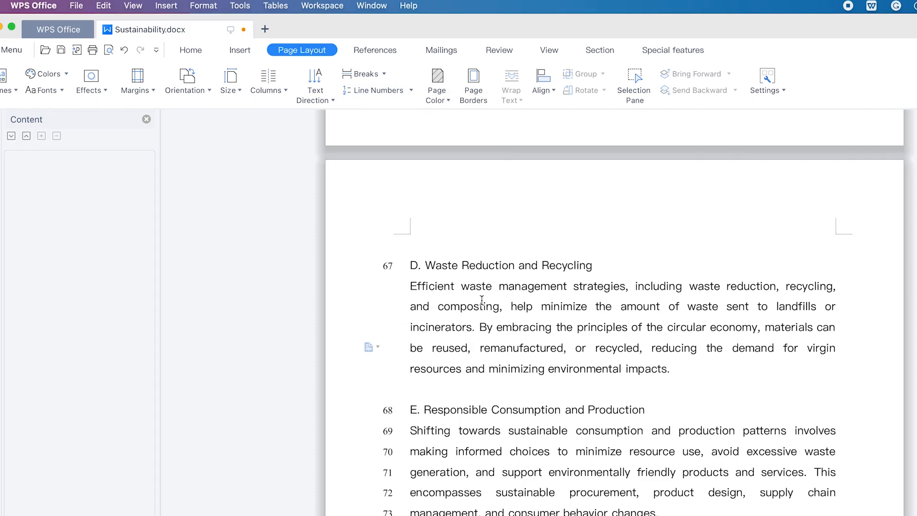
Step: Try larger Count by values in the line number options, return the value to 1, and accept the settings
{"action": "left_click", "coordinate": [409, 86]}
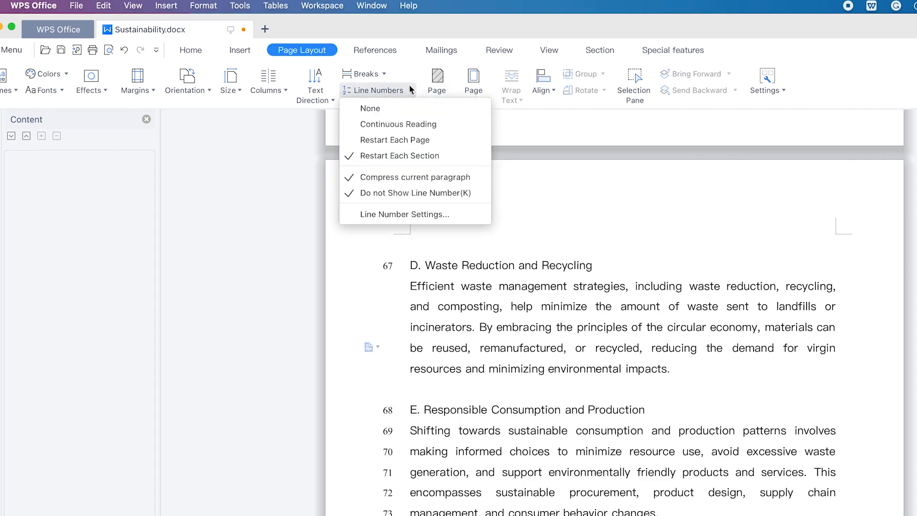
{"action": "left_click", "coordinate": [420, 214]}
{"action": "left_click_drag", "start_coordinate": [588, 259], "coordinate": [304, 172]}
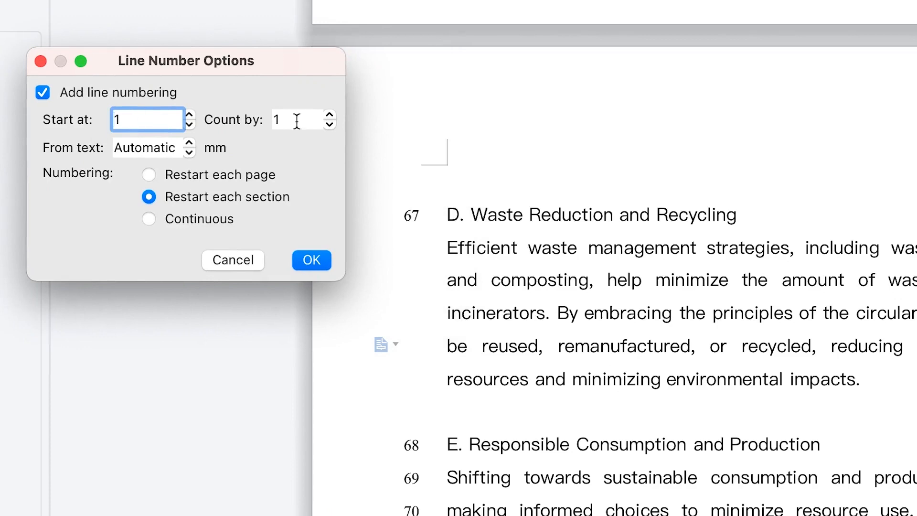
{"action": "left_click", "coordinate": [329, 115]}
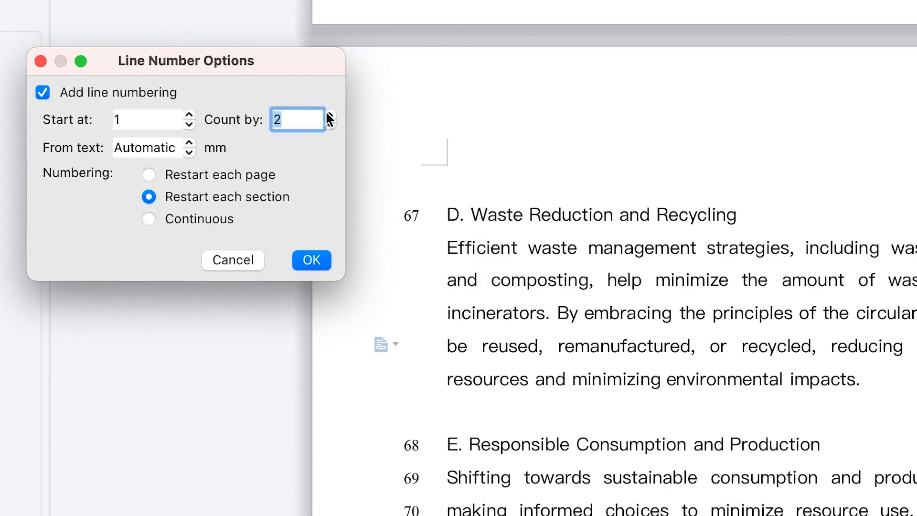
{"action": "left_click", "coordinate": [329, 115]}
{"action": "left_click", "coordinate": [329, 115]}
{"action": "left_click", "coordinate": [329, 115]}
{"action": "left_click", "coordinate": [328, 124]}
{"action": "left_click", "coordinate": [327, 124]}
{"action": "left_click", "coordinate": [328, 124]}
{"action": "left_click", "coordinate": [328, 124]}
{"action": "left_click", "coordinate": [161, 148]}
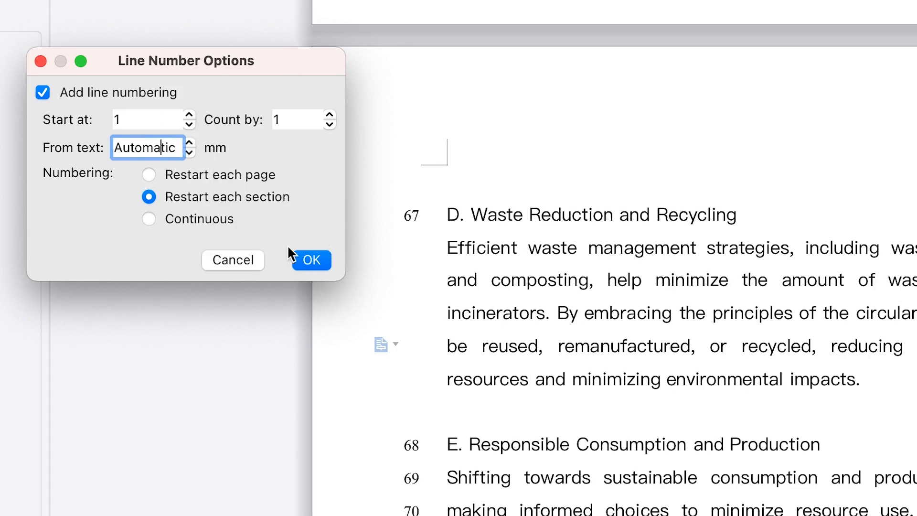
{"action": "left_click", "coordinate": [322, 260]}
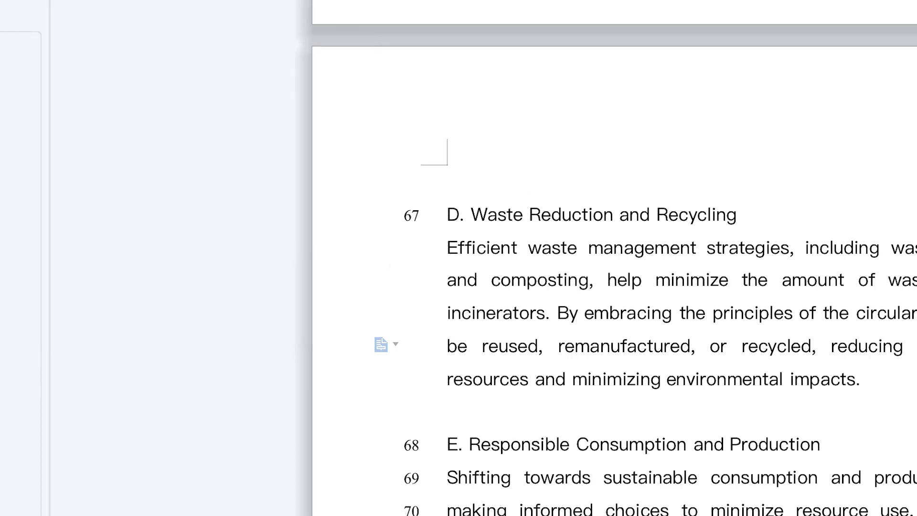
Step: Set line numbering to None for the document and check the pages
{"action": "scroll", "coordinate": [634, 407], "scroll_direction": "up", "scroll_amount": 10}
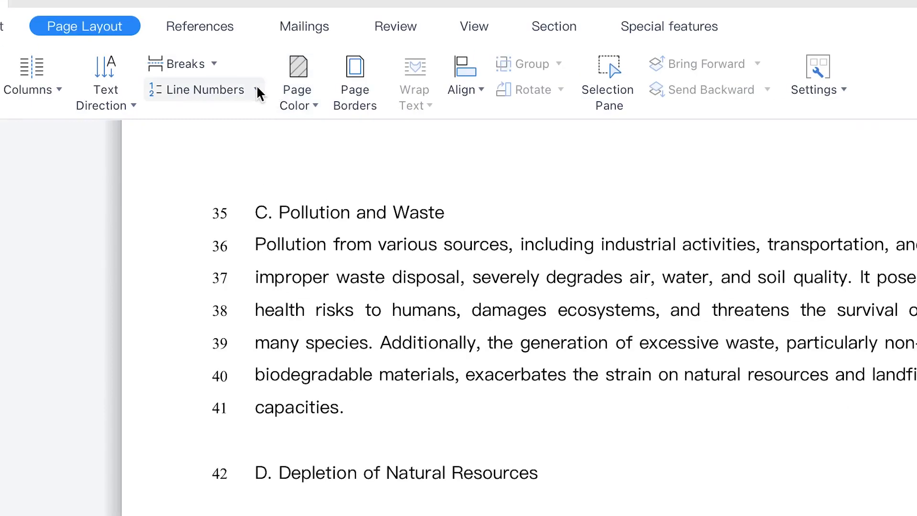
{"action": "left_click", "coordinate": [257, 92]}
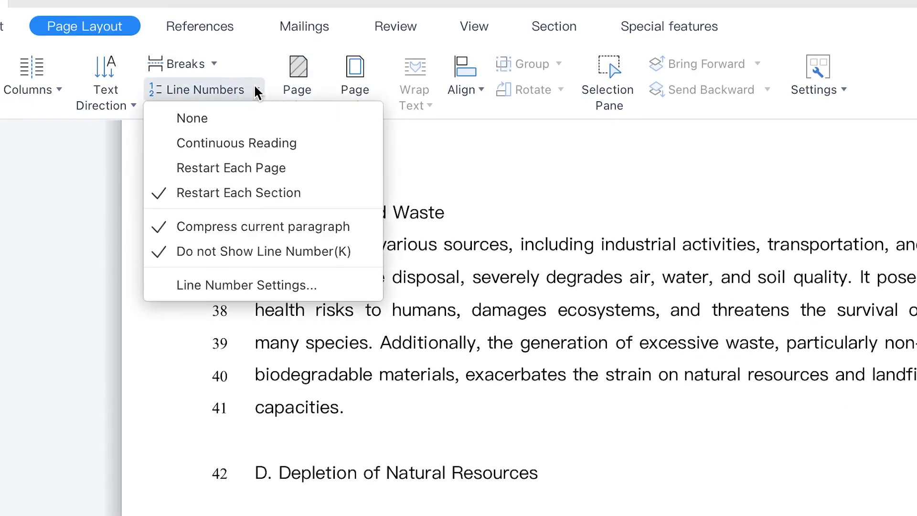
{"action": "left_click", "coordinate": [258, 119]}
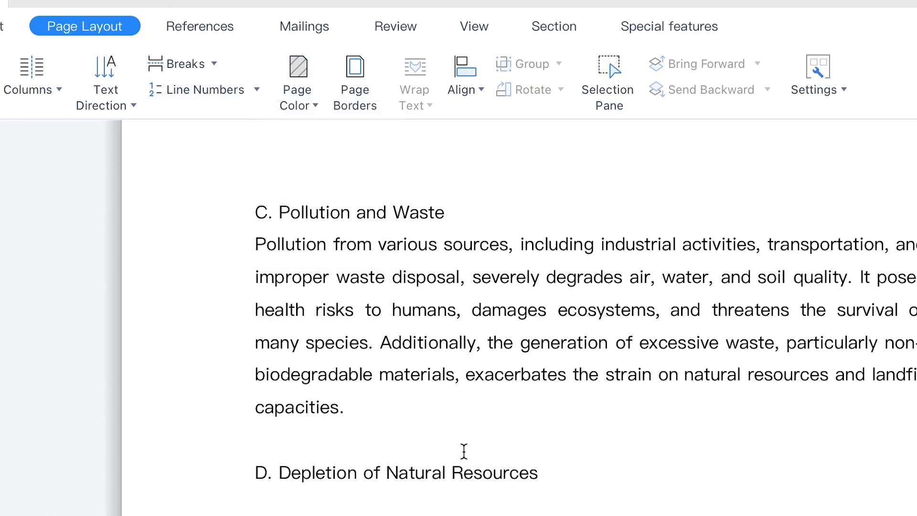
{"action": "scroll", "coordinate": [464, 451], "scroll_direction": "down", "scroll_amount": 5}
{"action": "scroll", "coordinate": [463, 451], "scroll_direction": "down", "scroll_amount": 5}
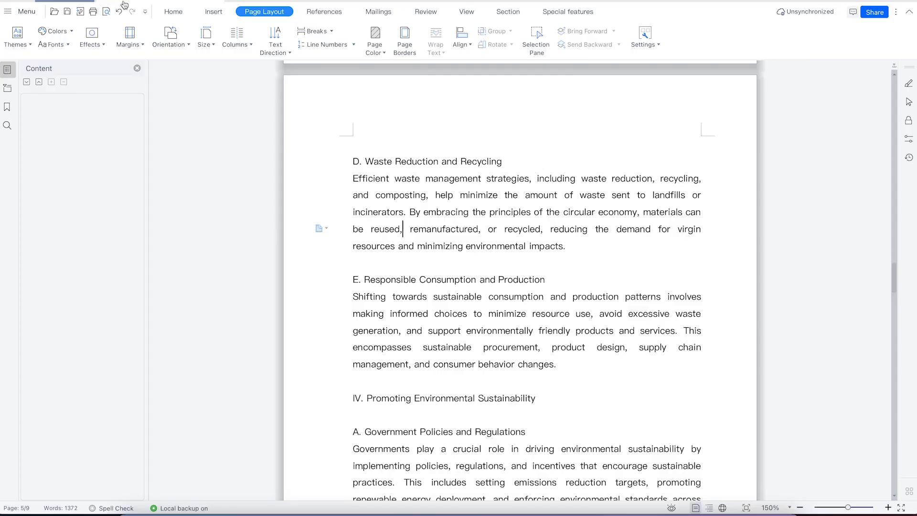
Step: Place the cursor in the "D. Waste Reduction and Recycling" heading and set up a Box page border in the standard purple color
{"action": "left_click", "coordinate": [171, 12]}
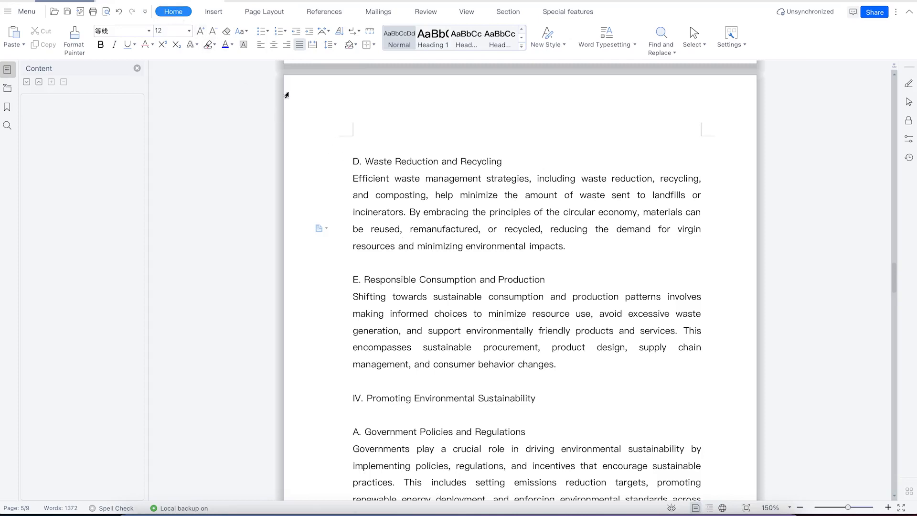
{"action": "left_click", "coordinate": [451, 165]}
{"action": "left_click", "coordinate": [213, 12]}
{"action": "left_click", "coordinate": [153, 42]}
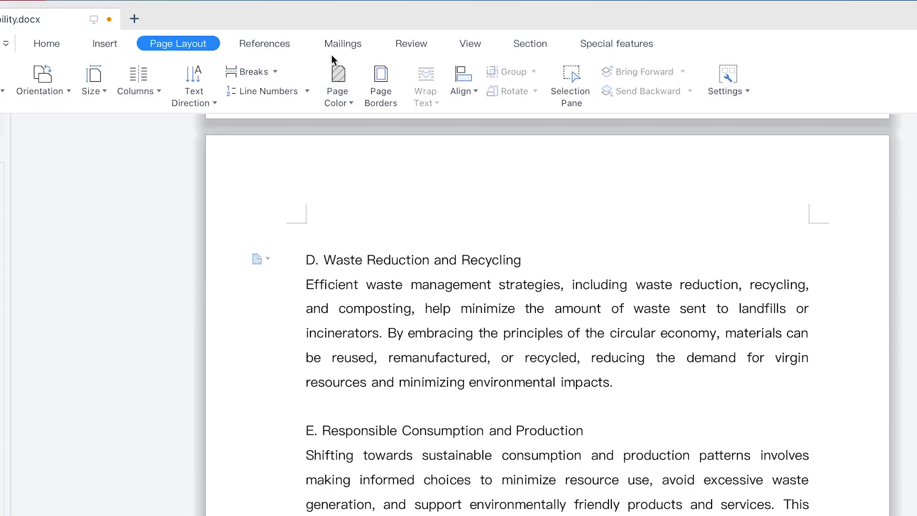
{"action": "left_click", "coordinate": [385, 79]}
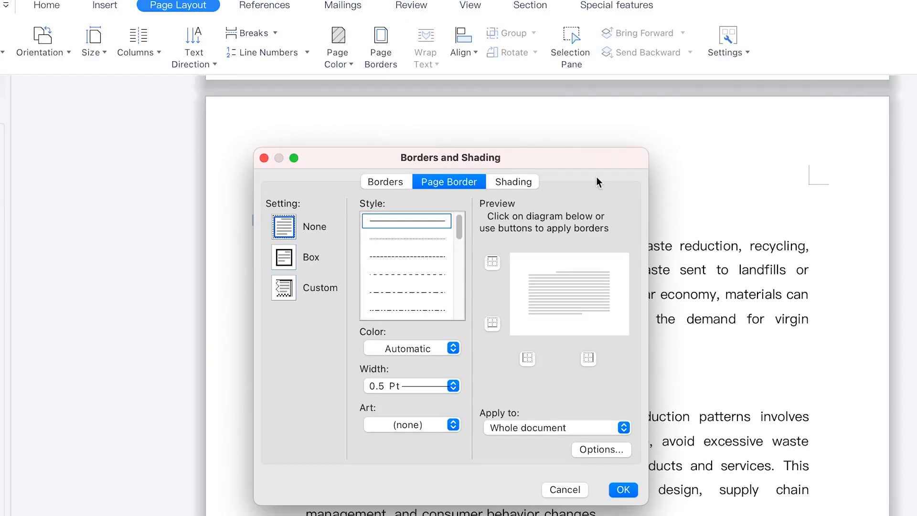
{"action": "left_click_drag", "start_coordinate": [571, 159], "coordinate": [304, 98]}
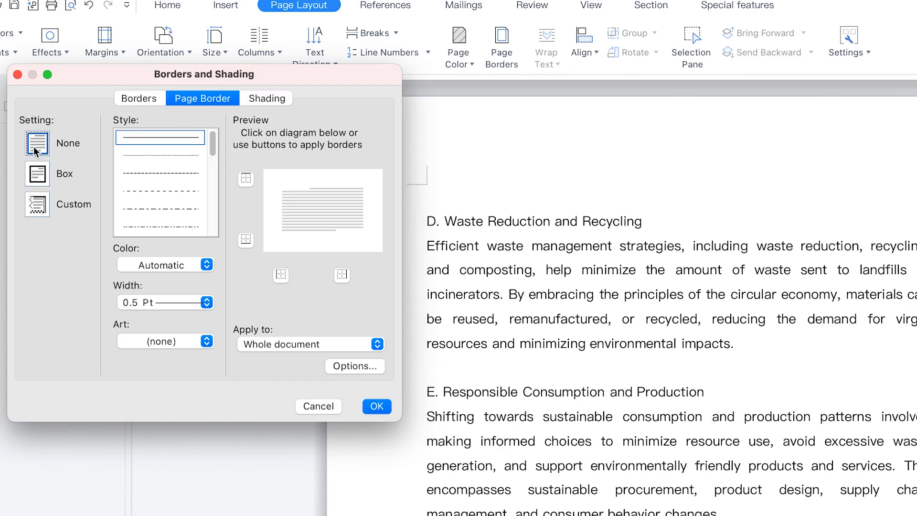
{"action": "left_click", "coordinate": [45, 173]}
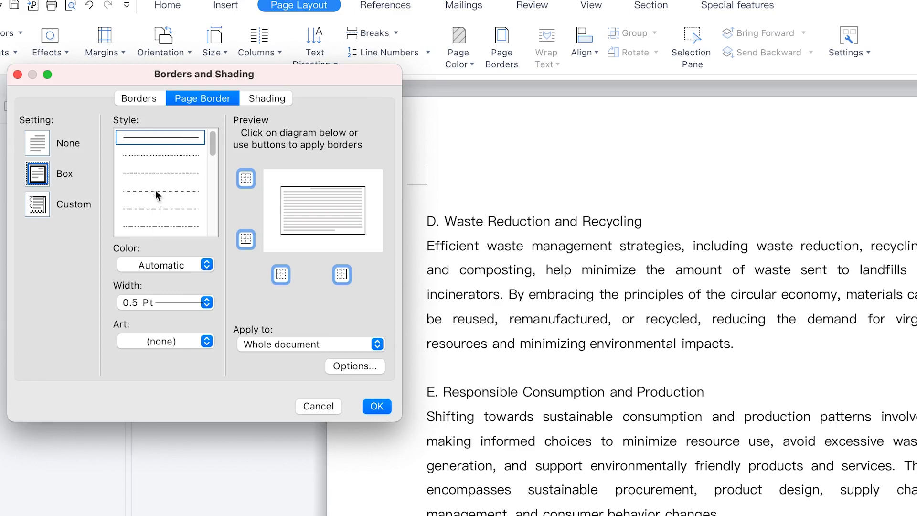
{"action": "mouse_move", "coordinate": [212, 140]}
{"action": "left_mouse_down"}
{"action": "mouse_move", "coordinate": [201, 224]}
{"action": "mouse_move", "coordinate": [223, 166]}
{"action": "mouse_move", "coordinate": [215, 128]}
{"action": "left_mouse_up"}
{"action": "left_click", "coordinate": [192, 264]}
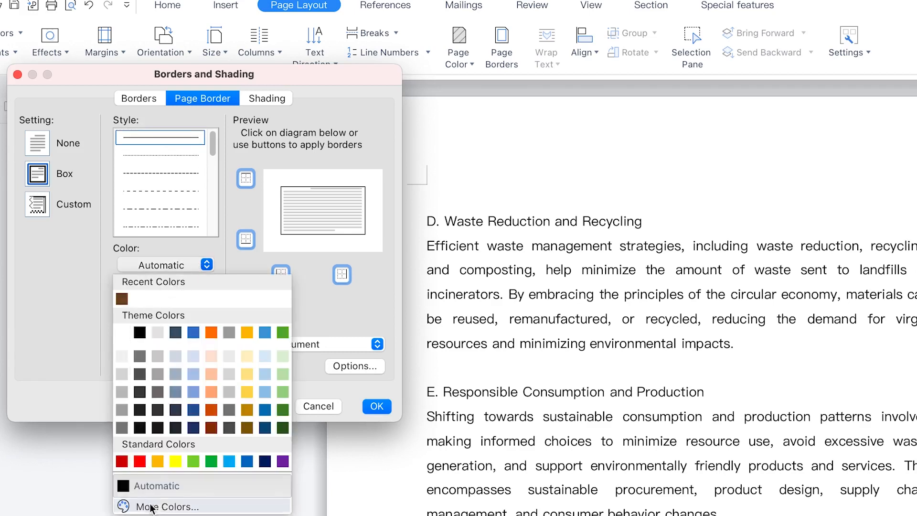
{"action": "left_click", "coordinate": [283, 461]}
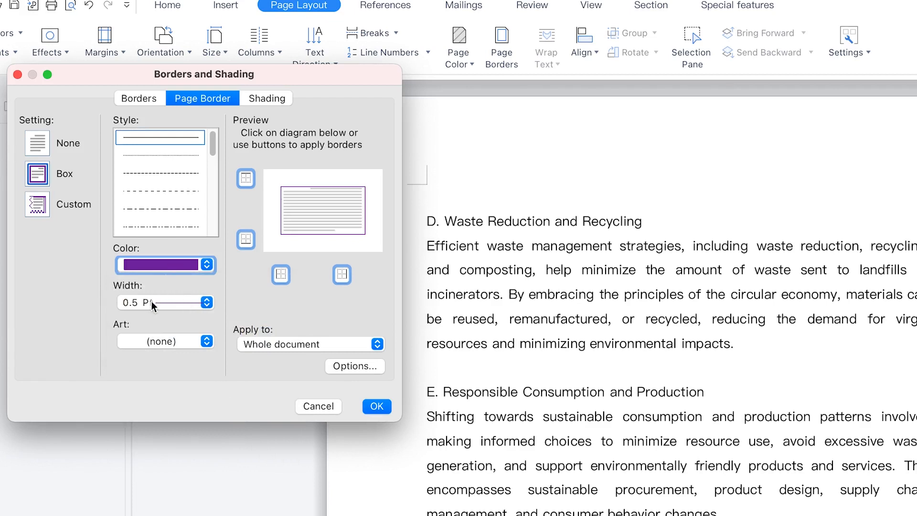
Step: Review the width, art and scope choices, and apply the 0.5 pt page border without art to the whole document
{"action": "left_click", "coordinate": [191, 302]}
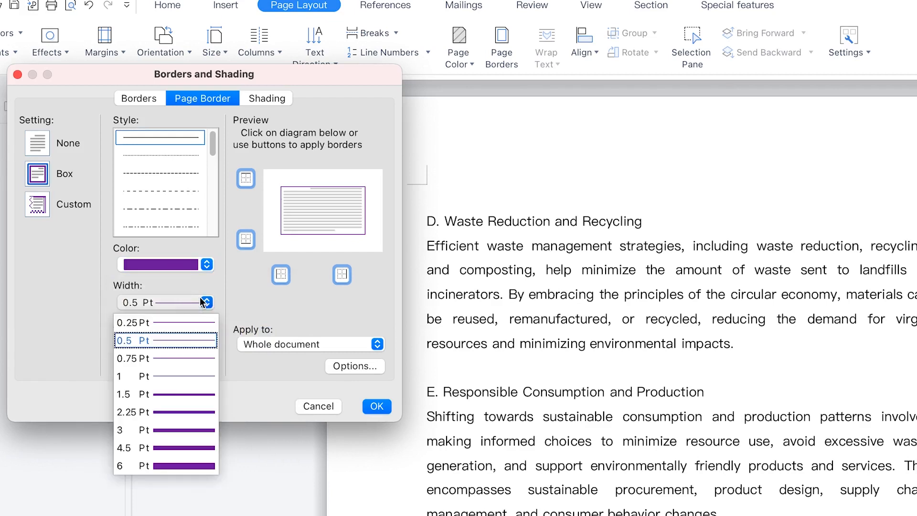
{"action": "left_click", "coordinate": [261, 288]}
{"action": "left_click", "coordinate": [199, 347]}
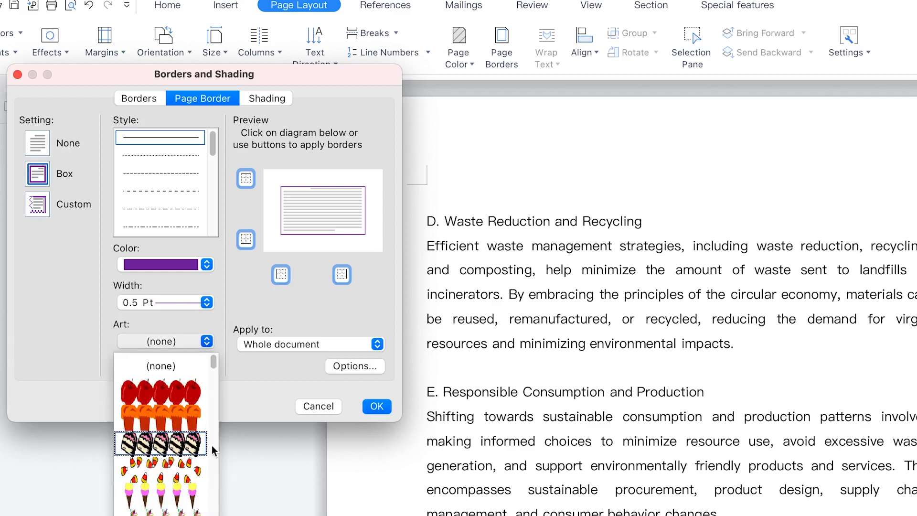
{"action": "left_click", "coordinate": [221, 400]}
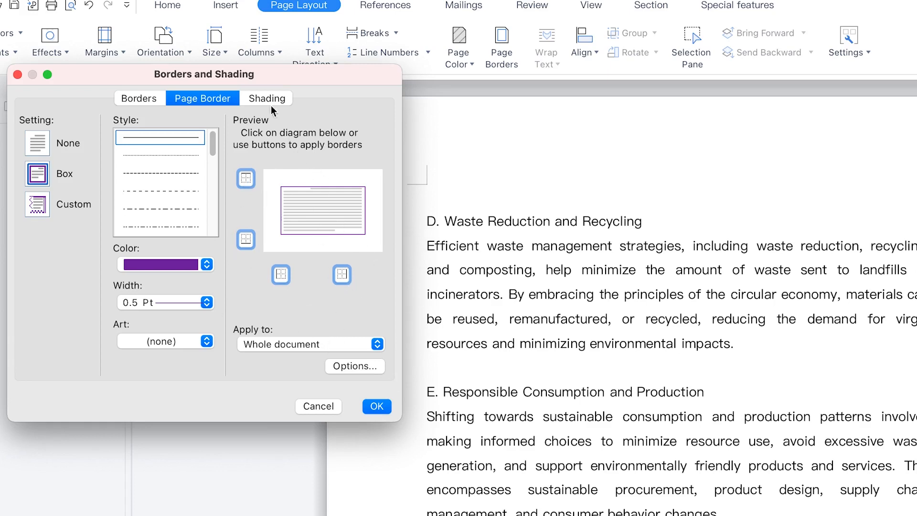
{"action": "left_click", "coordinate": [284, 345]}
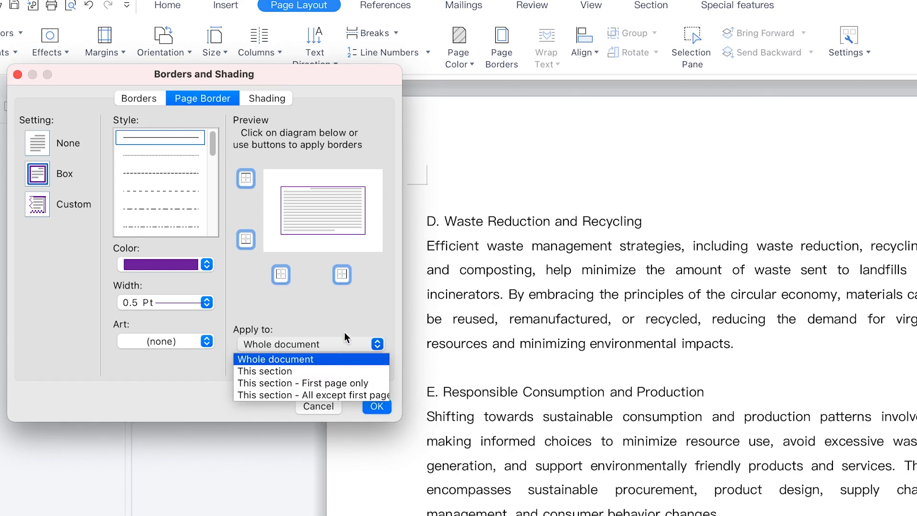
{"action": "left_click", "coordinate": [333, 319]}
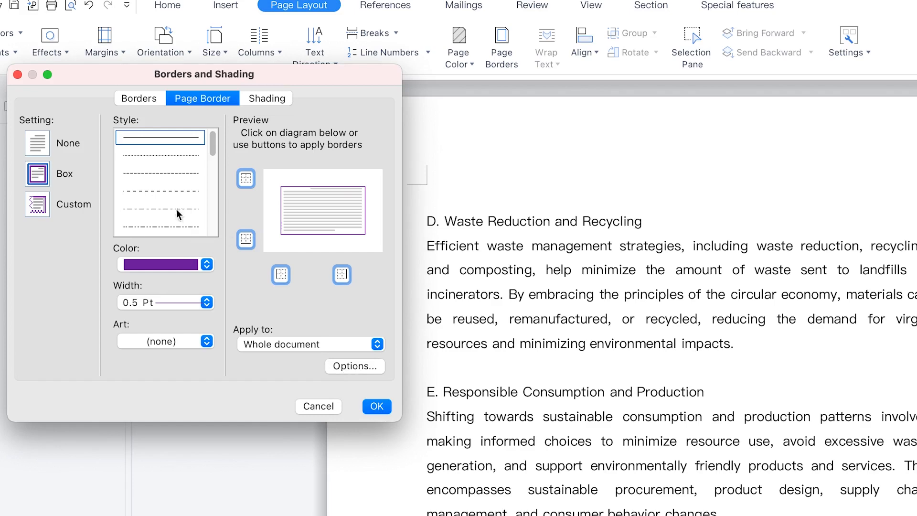
{"action": "left_click", "coordinate": [376, 406]}
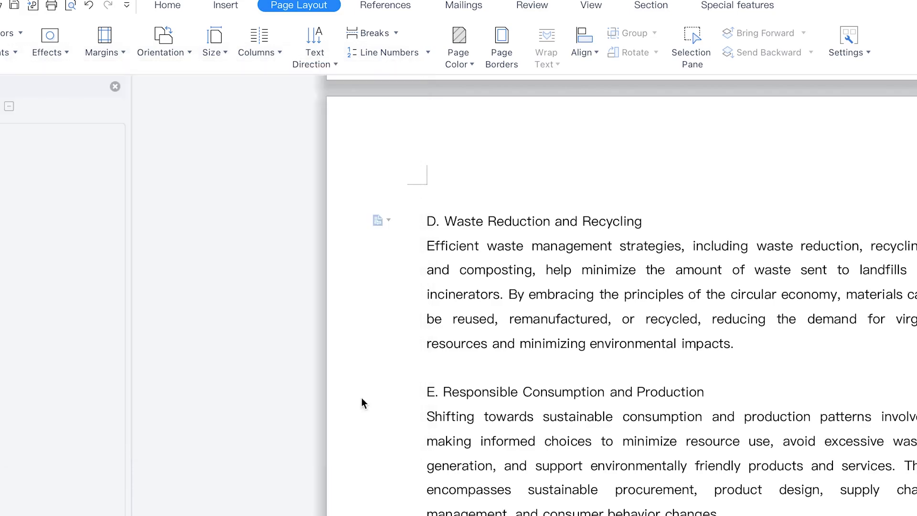
Step: Examine the page border on the text and chart pages throughout the document
{"action": "left_click", "coordinate": [570, 221]}
{"action": "scroll", "coordinate": [623, 302], "scroll_direction": "down", "scroll_amount": 2}
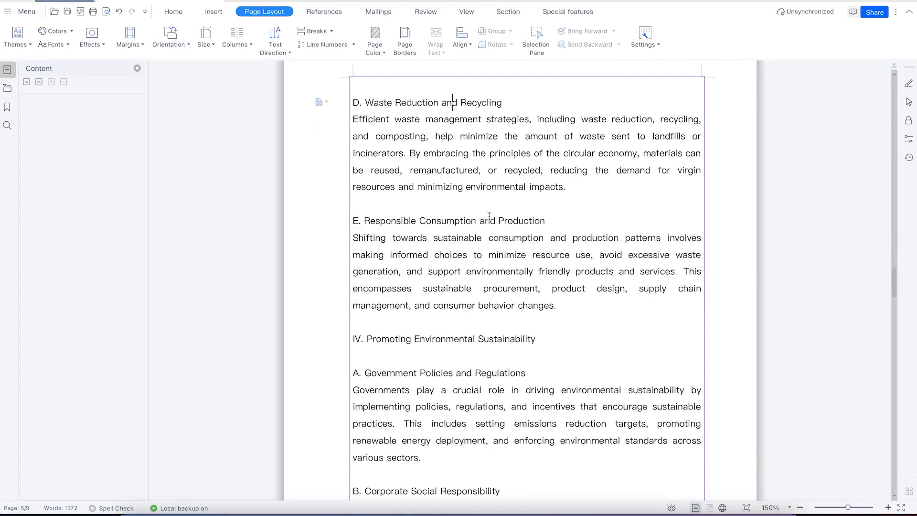
{"action": "scroll", "coordinate": [489, 224], "scroll_direction": "down", "scroll_amount": 10}
{"action": "scroll", "coordinate": [490, 244], "scroll_direction": "down", "scroll_amount": 10}
{"action": "scroll", "coordinate": [490, 244], "scroll_direction": "down", "scroll_amount": 10}
{"action": "scroll", "coordinate": [489, 241], "scroll_direction": "up", "scroll_amount": 20}
{"action": "scroll", "coordinate": [489, 240], "scroll_direction": "up", "scroll_amount": 20}
{"action": "scroll", "coordinate": [490, 234], "scroll_direction": "down", "scroll_amount": 8}
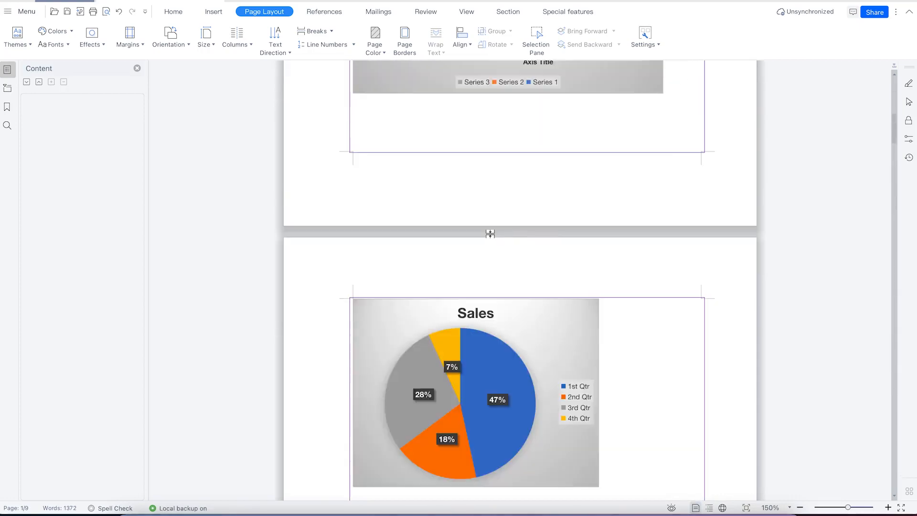
{"action": "scroll", "coordinate": [490, 234], "scroll_direction": "down", "scroll_amount": 20}
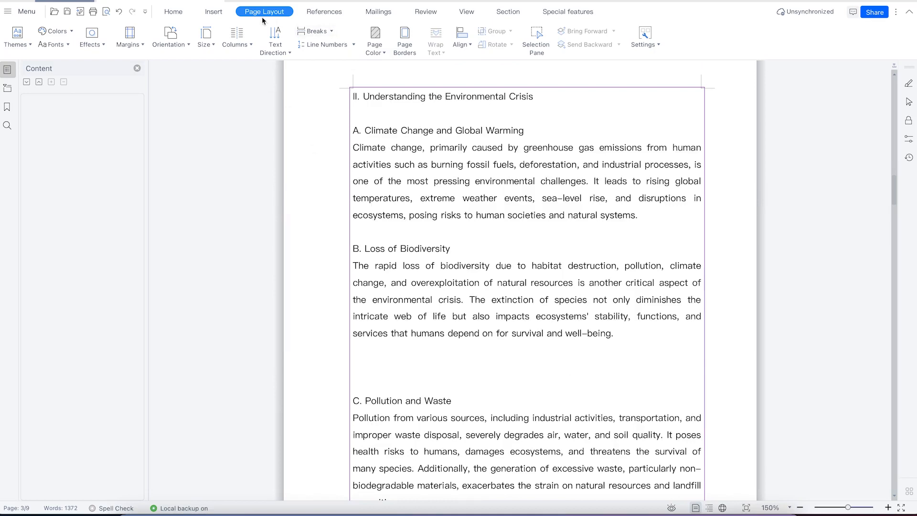
Step: Change the page border to the double wavy line style for the whole document and check the pages
{"action": "left_click", "coordinate": [404, 53]}
{"action": "scroll", "coordinate": [401, 179], "scroll_direction": "down", "scroll_amount": 10}
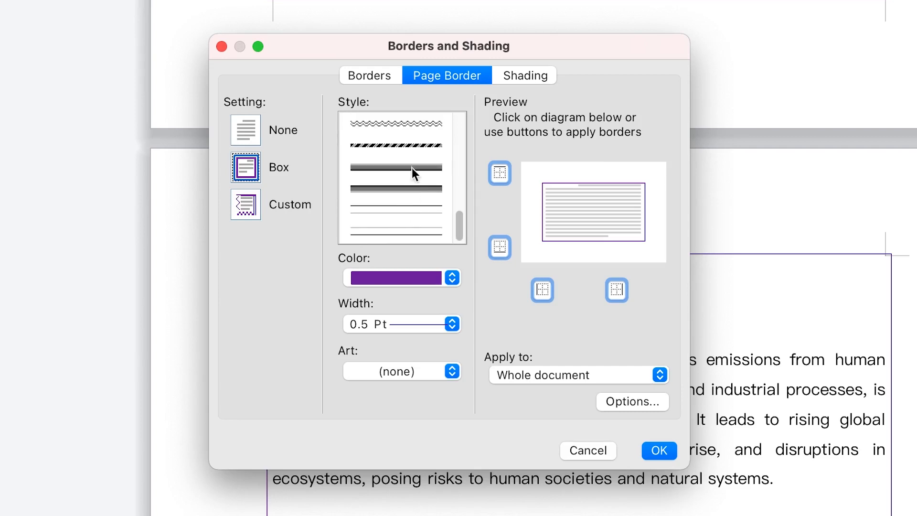
{"action": "left_click", "coordinate": [414, 131]}
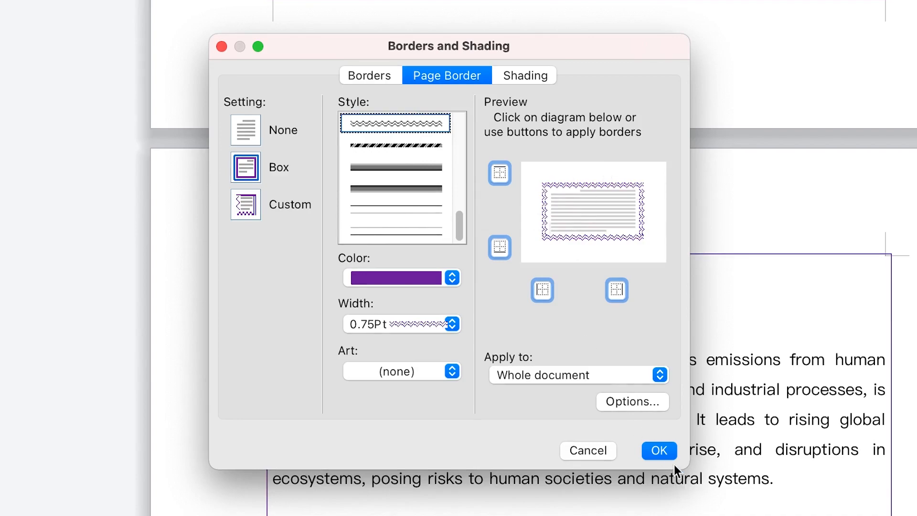
{"action": "left_click", "coordinate": [660, 451]}
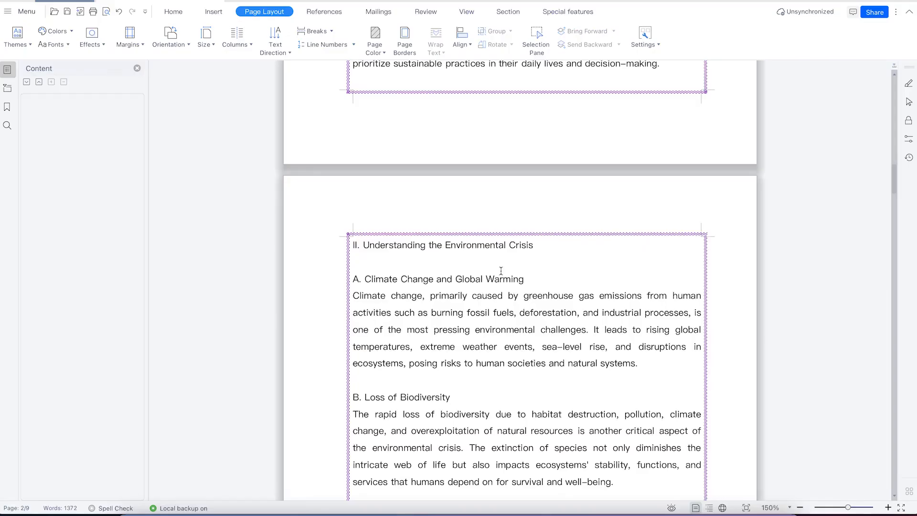
{"action": "scroll", "coordinate": [525, 327], "scroll_direction": "up", "scroll_amount": 5}
{"action": "scroll", "coordinate": [501, 270], "scroll_direction": "up", "scroll_amount": 2}
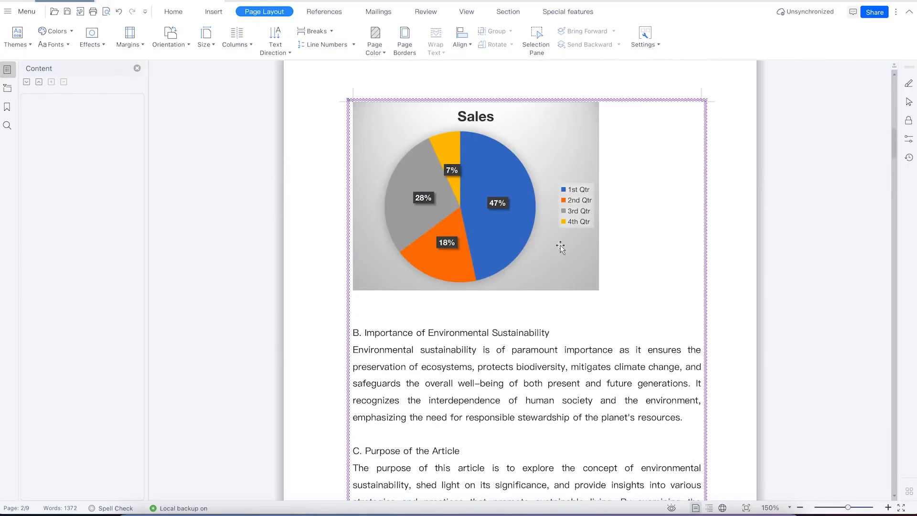
Step: Restyle the page border with a 3 pt shaded band line and remove its left and right sides
{"action": "left_click", "coordinate": [406, 36]}
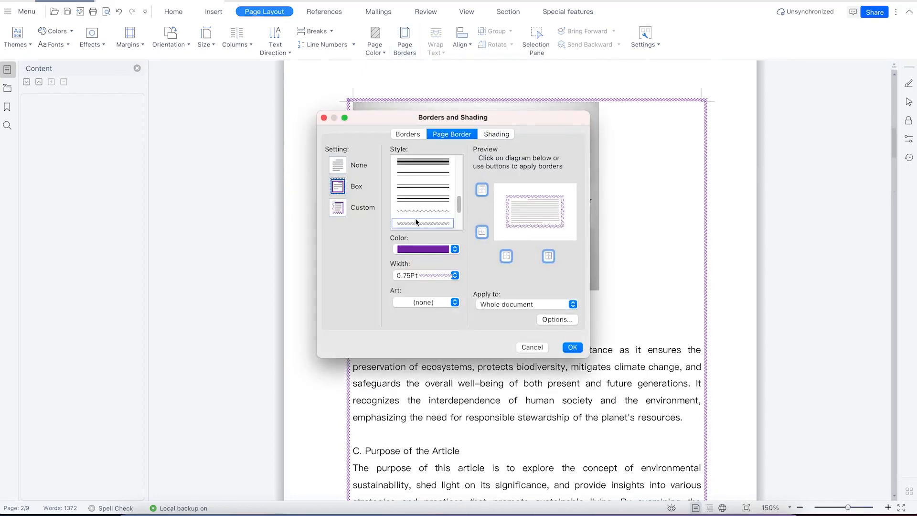
{"action": "scroll", "coordinate": [375, 214], "scroll_direction": "up", "scroll_amount": 3}
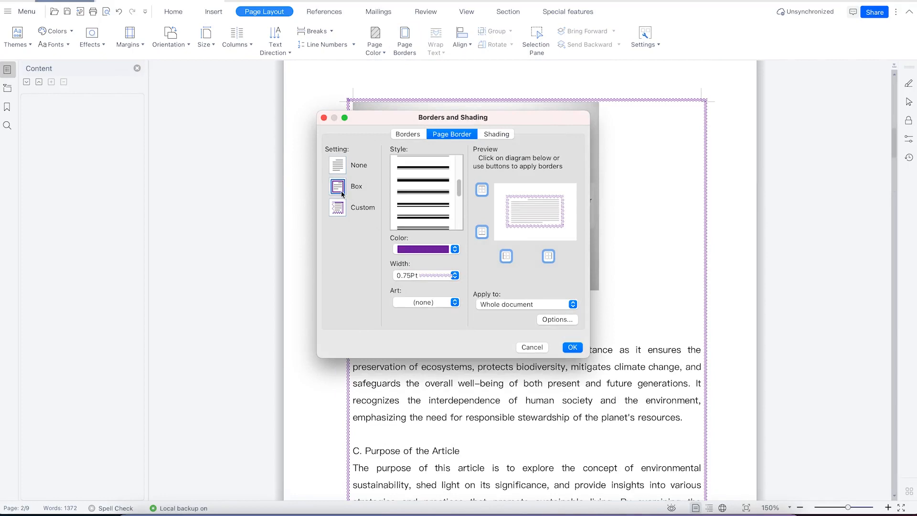
{"action": "scroll", "coordinate": [436, 191], "scroll_direction": "up", "scroll_amount": 5}
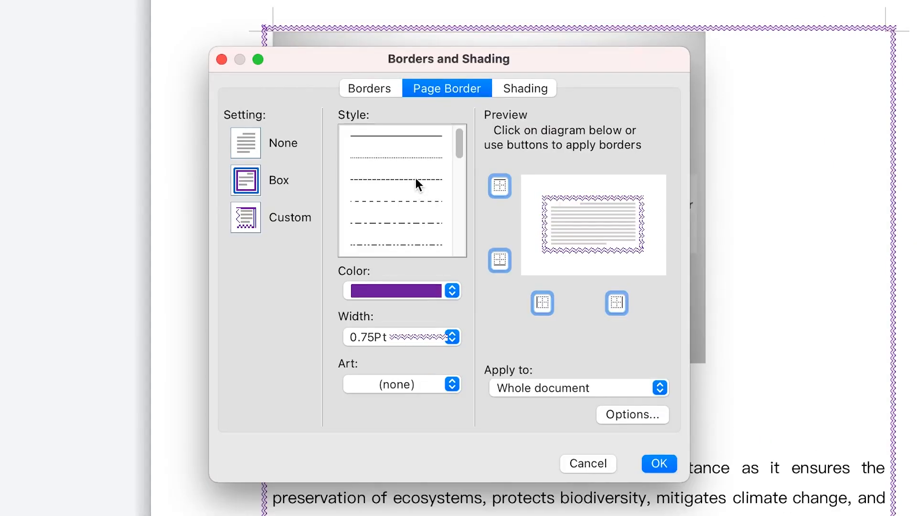
{"action": "scroll", "coordinate": [416, 198], "scroll_direction": "down", "scroll_amount": 5}
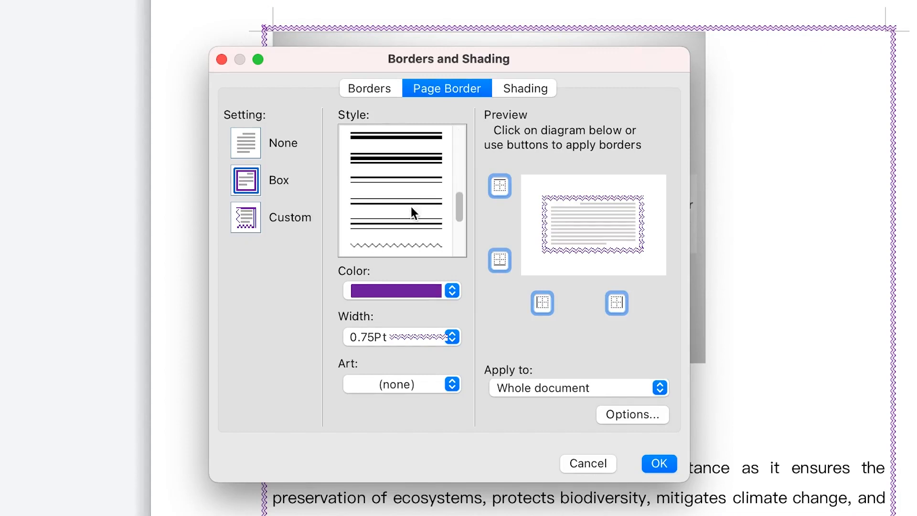
{"action": "scroll", "coordinate": [403, 216], "scroll_direction": "down", "scroll_amount": 3}
{"action": "scroll", "coordinate": [402, 203], "scroll_direction": "up", "scroll_amount": 2}
{"action": "scroll", "coordinate": [403, 191], "scroll_direction": "down", "scroll_amount": 2}
{"action": "left_click", "coordinate": [396, 203]}
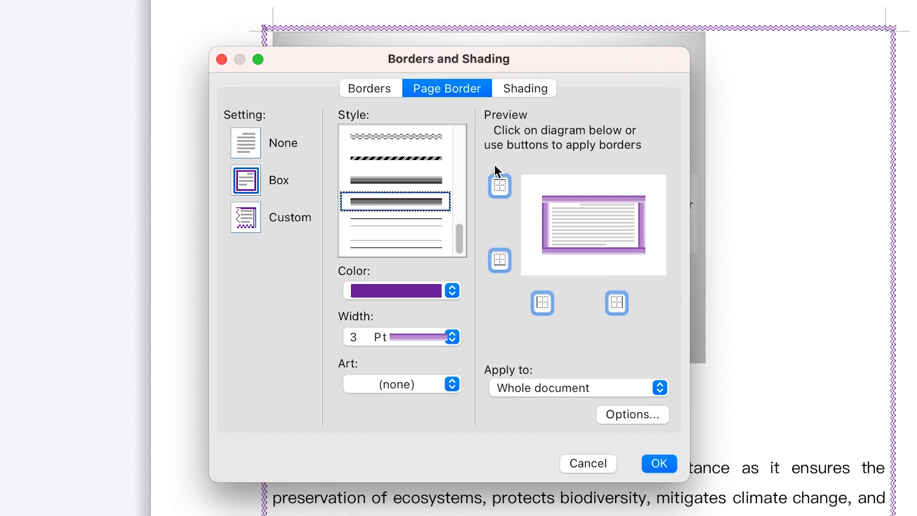
{"action": "left_click", "coordinate": [543, 304]}
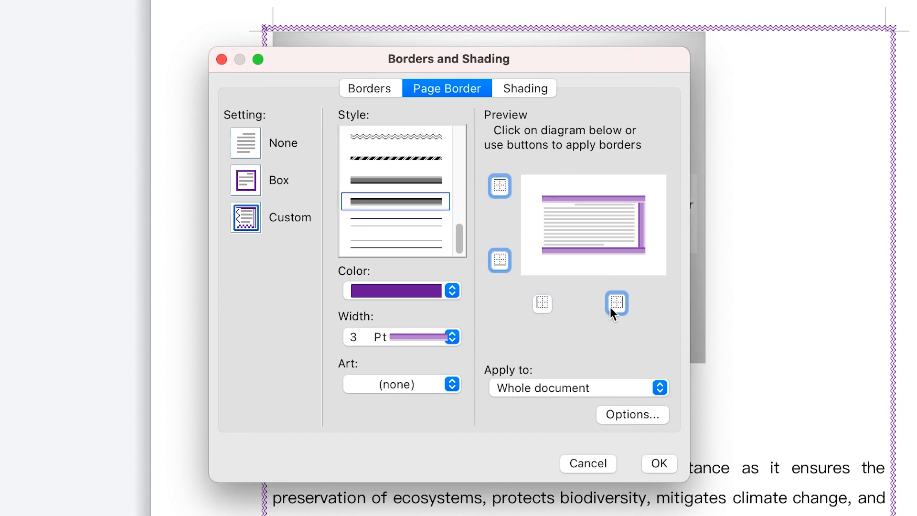
{"action": "left_click", "coordinate": [616, 305]}
{"action": "left_click", "coordinate": [650, 463]}
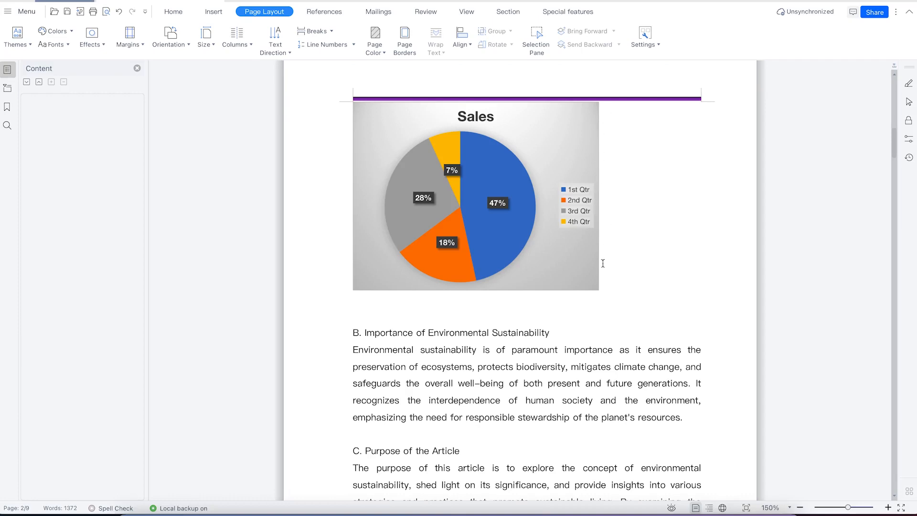
Step: Examine the top and bottom page borders on the chart and text pages
{"action": "scroll", "coordinate": [603, 263], "scroll_direction": "down", "scroll_amount": 3}
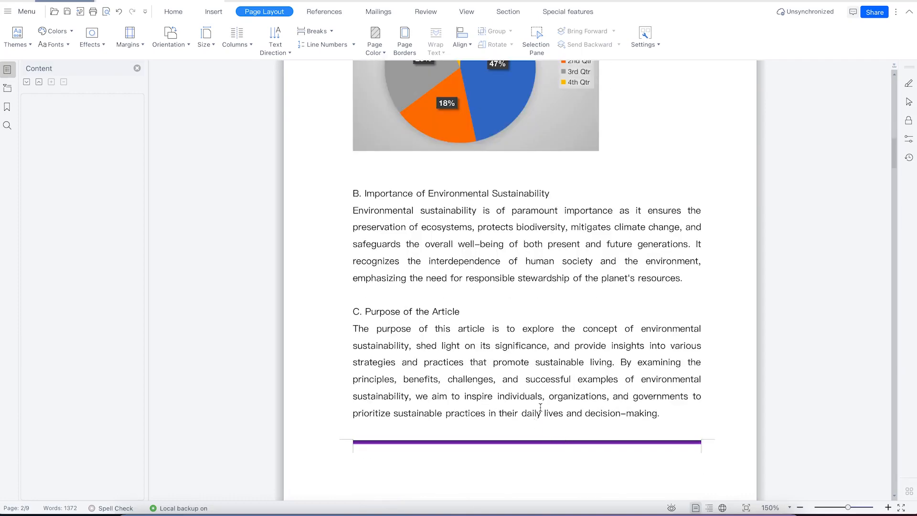
{"action": "scroll", "coordinate": [540, 407], "scroll_direction": "up", "scroll_amount": 5}
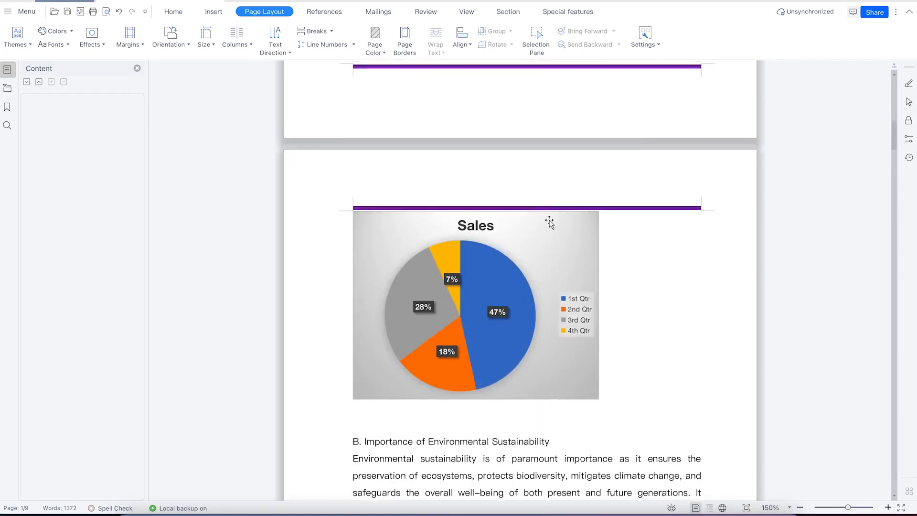
{"action": "scroll", "coordinate": [549, 222], "scroll_direction": "up", "scroll_amount": 10}
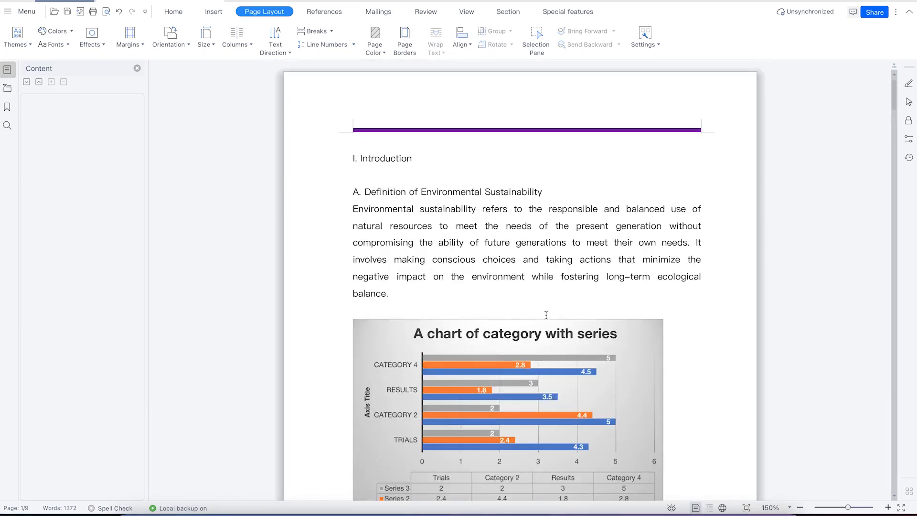
{"action": "scroll", "coordinate": [546, 315], "scroll_direction": "down", "scroll_amount": 15}
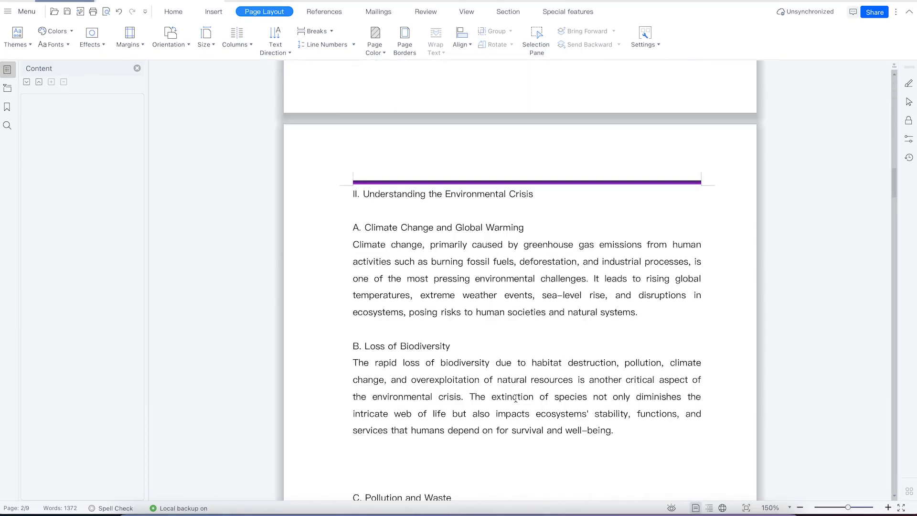
{"action": "scroll", "coordinate": [515, 397], "scroll_direction": "down", "scroll_amount": 4}
{"action": "scroll", "coordinate": [515, 397], "scroll_direction": "up", "scroll_amount": 6}
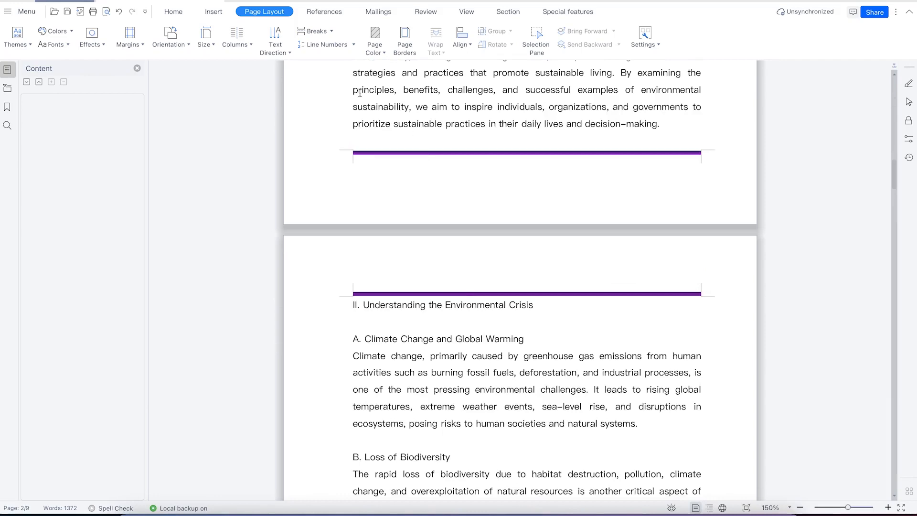
Step: Review the page border's text distance and Measure from options, and the fill colors for paragraph shading
{"action": "left_click", "coordinate": [405, 39]}
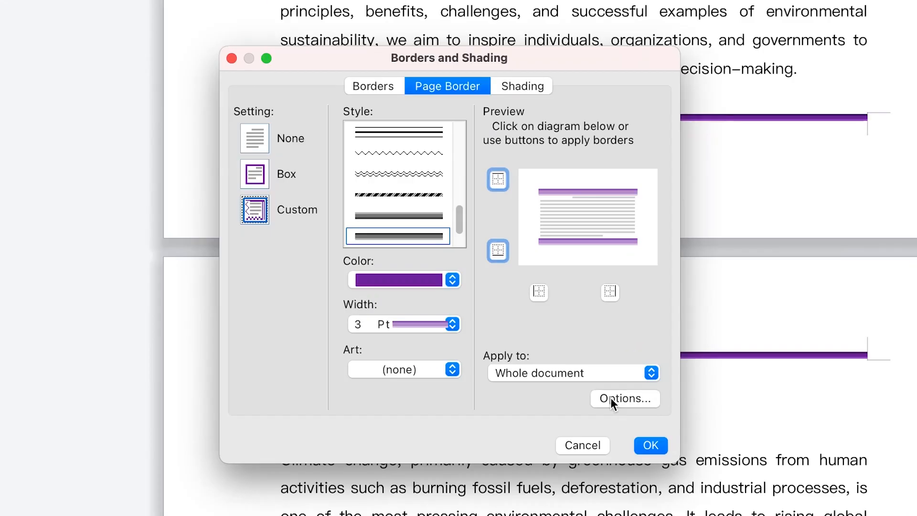
{"action": "left_click", "coordinate": [554, 319]}
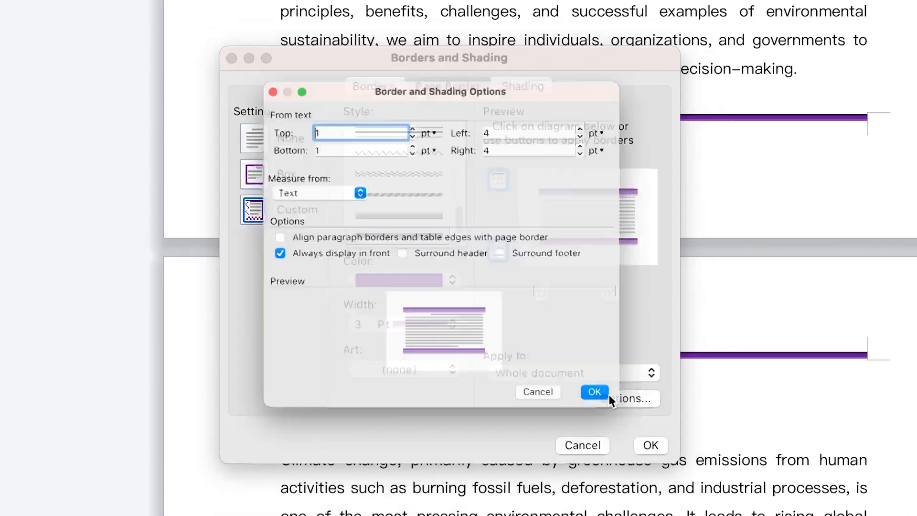
{"action": "mouse_move", "coordinate": [467, 67]}
{"action": "left_mouse_down"}
{"action": "mouse_move", "coordinate": [401, 81]}
{"action": "mouse_move", "coordinate": [195, 82]}
{"action": "left_mouse_up"}
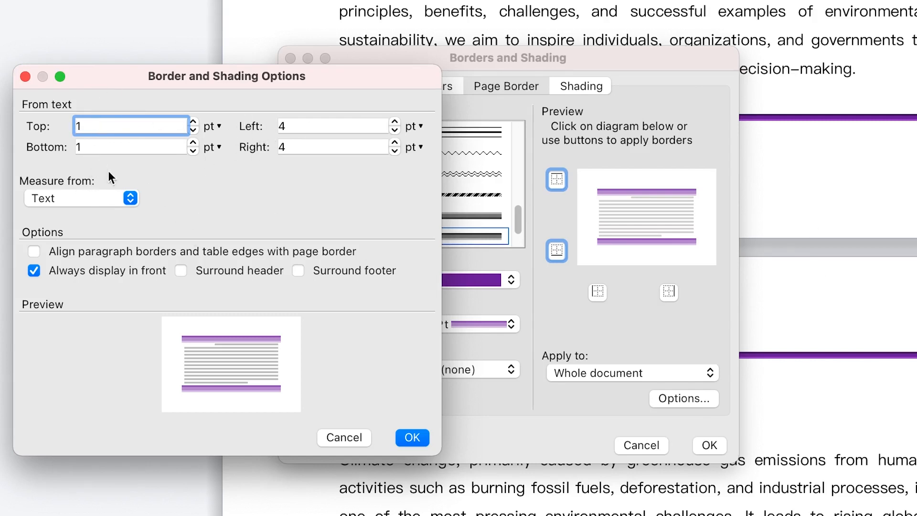
{"action": "left_click", "coordinate": [114, 196]}
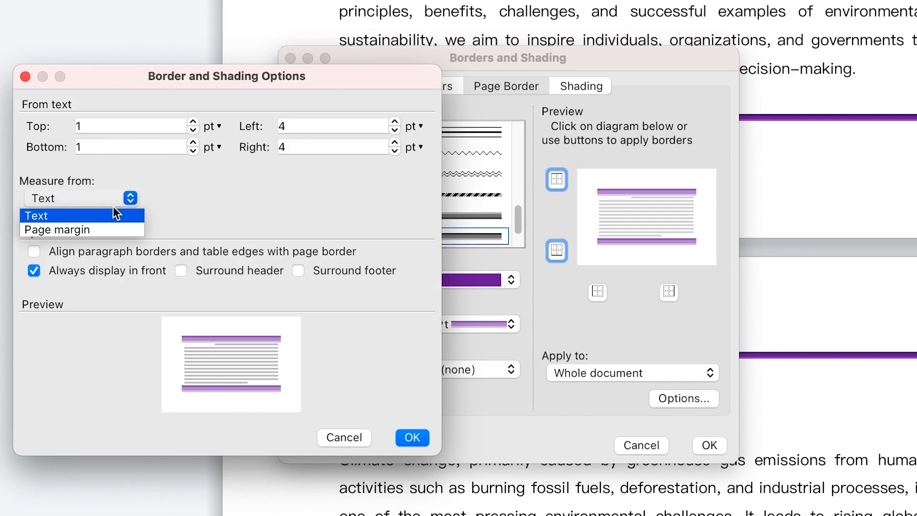
{"action": "left_click", "coordinate": [195, 195]}
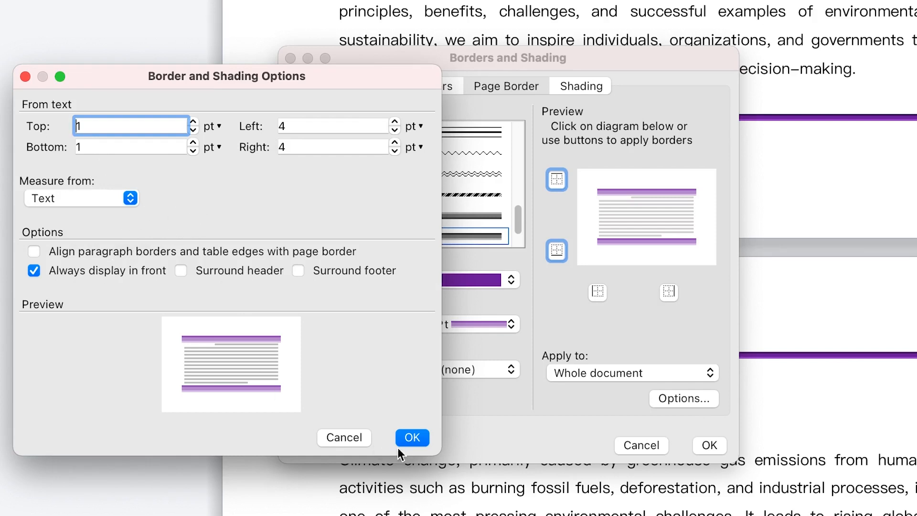
{"action": "left_click", "coordinate": [410, 438]}
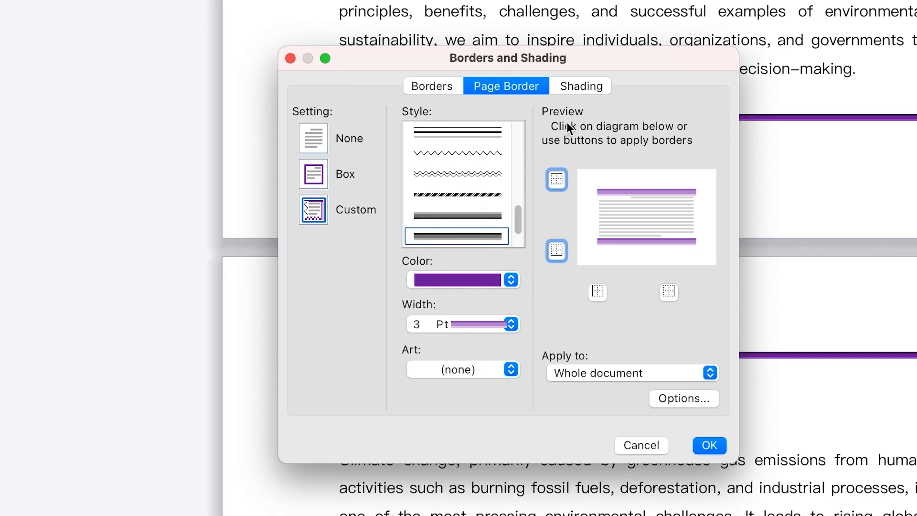
{"action": "left_click", "coordinate": [563, 85]}
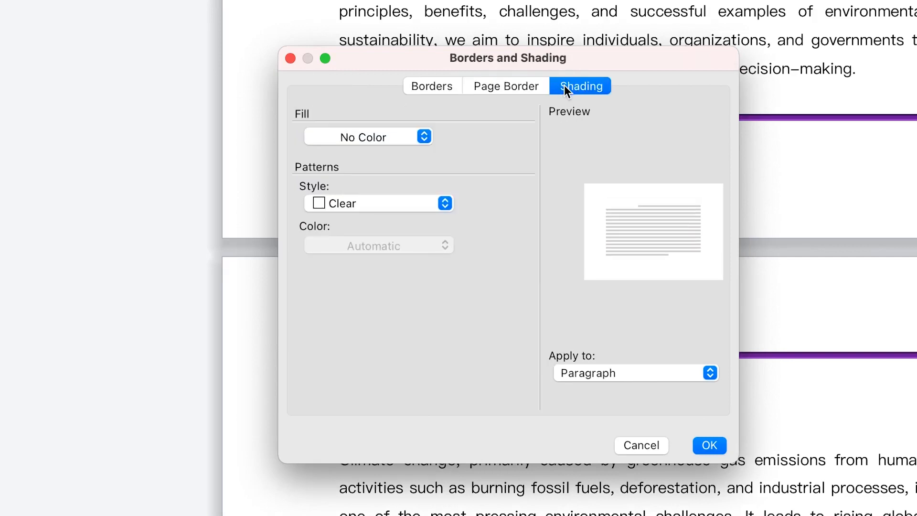
{"action": "left_click", "coordinate": [385, 128]}
{"action": "left_click", "coordinate": [514, 141]}
{"action": "left_click", "coordinate": [377, 134]}
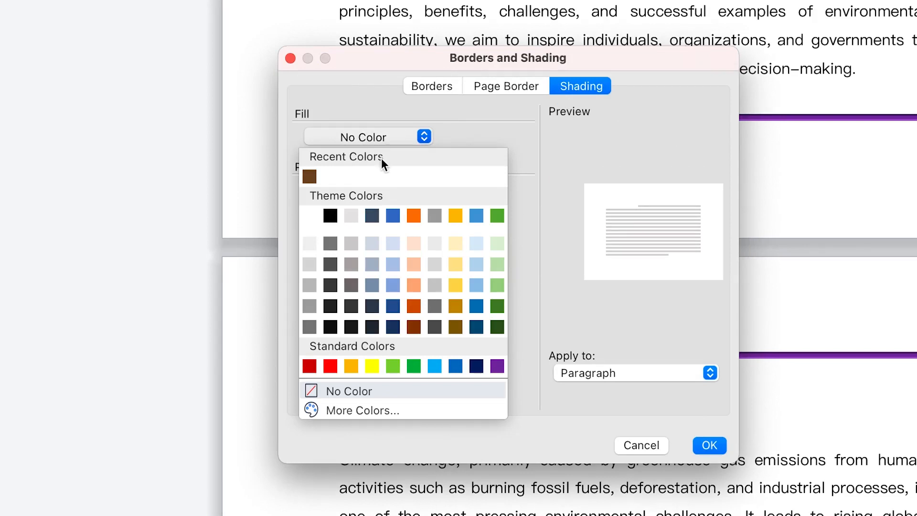
{"action": "left_click", "coordinate": [529, 141]}
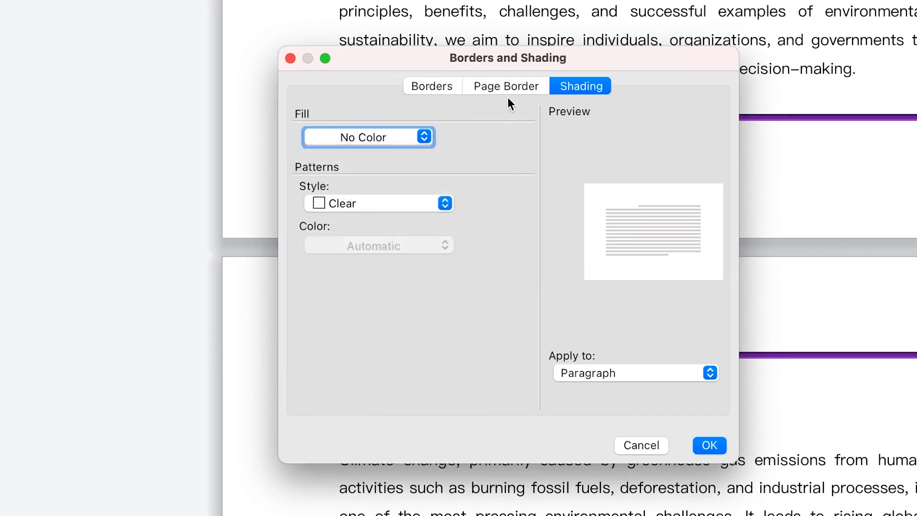
Step: Add the left and right sides back to the 3 pt page border
{"action": "left_click", "coordinate": [506, 90]}
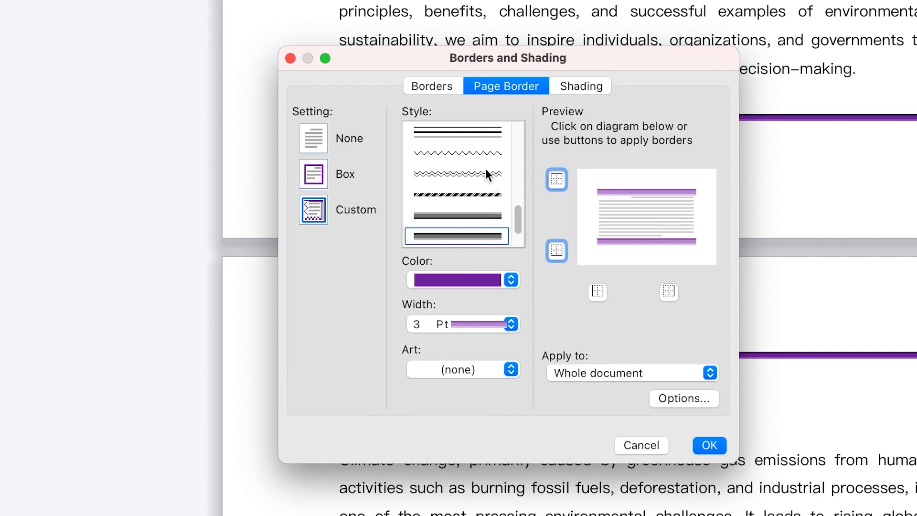
{"action": "scroll", "coordinate": [485, 174], "scroll_direction": "up", "scroll_amount": 3}
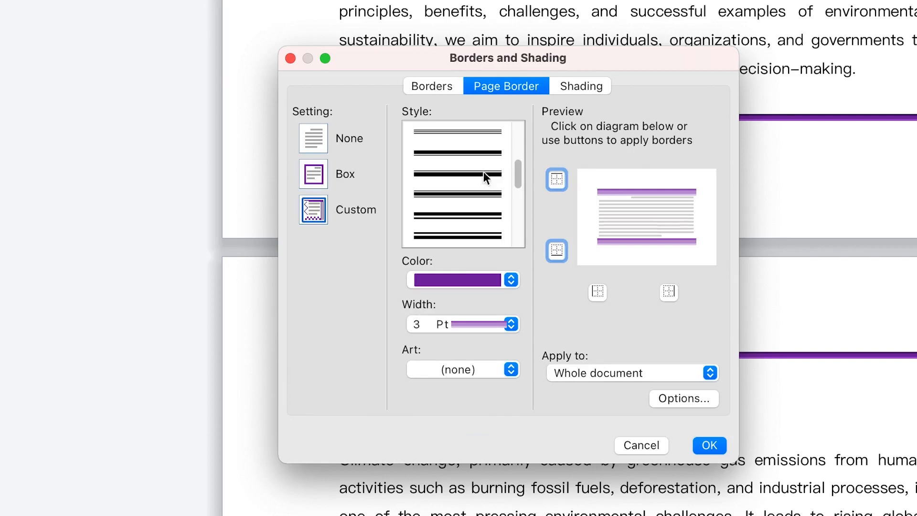
{"action": "left_click", "coordinate": [597, 292]}
{"action": "left_click", "coordinate": [668, 291]}
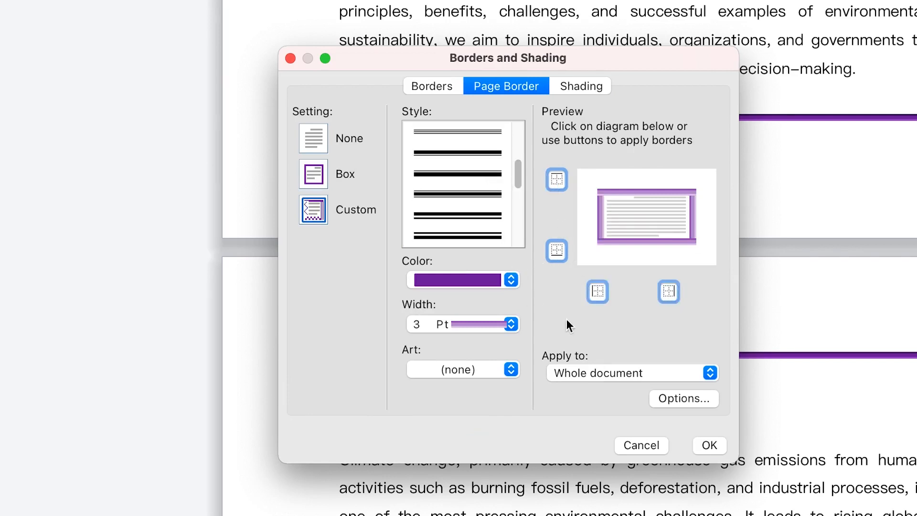
Step: Choose the orange theme color as the paragraph shading fill and apply the border and shading settings
{"action": "left_click", "coordinate": [568, 89]}
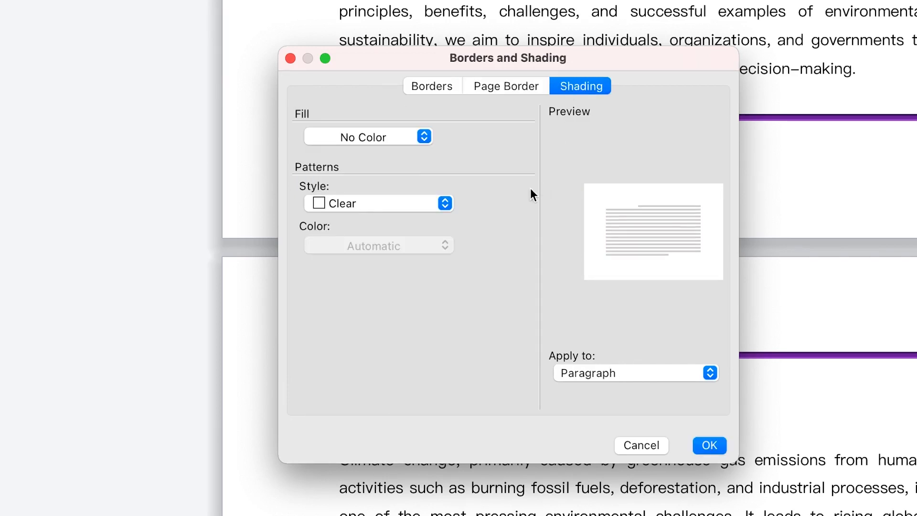
{"action": "left_click", "coordinate": [409, 137]}
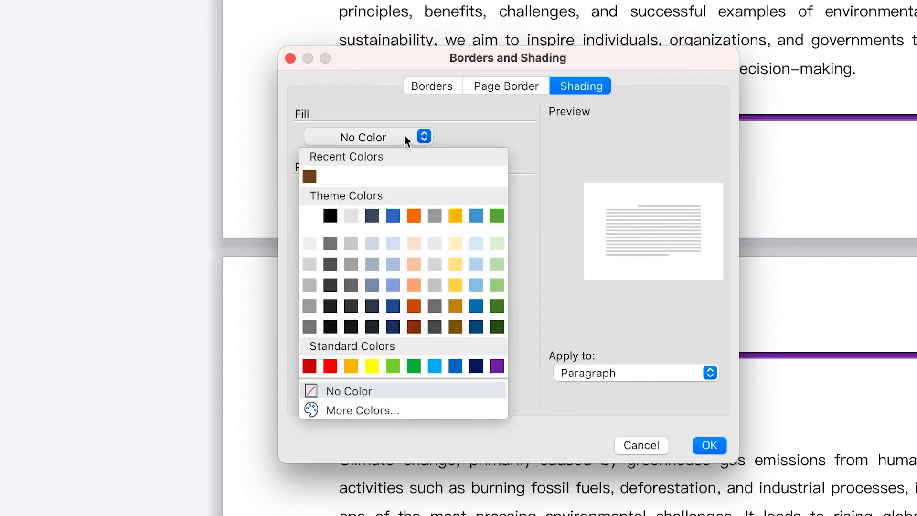
{"action": "left_click", "coordinate": [413, 216]}
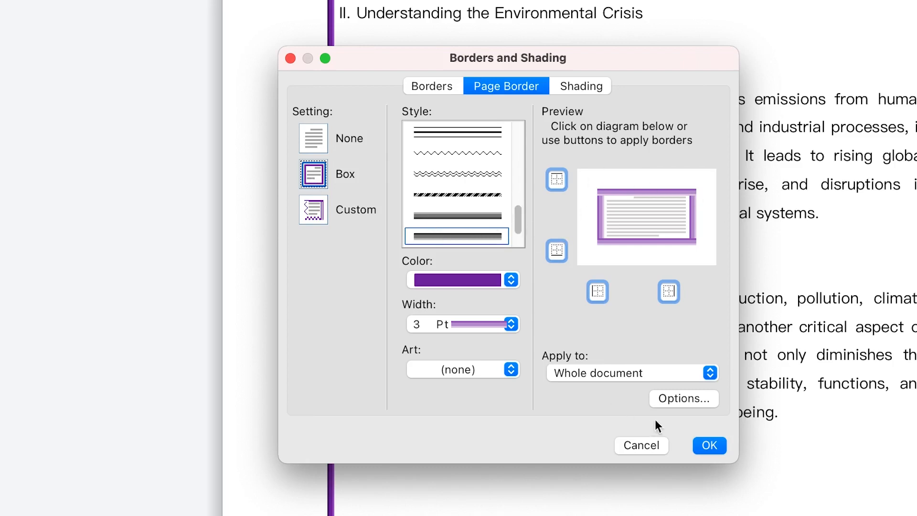
{"action": "left_click", "coordinate": [658, 444]}
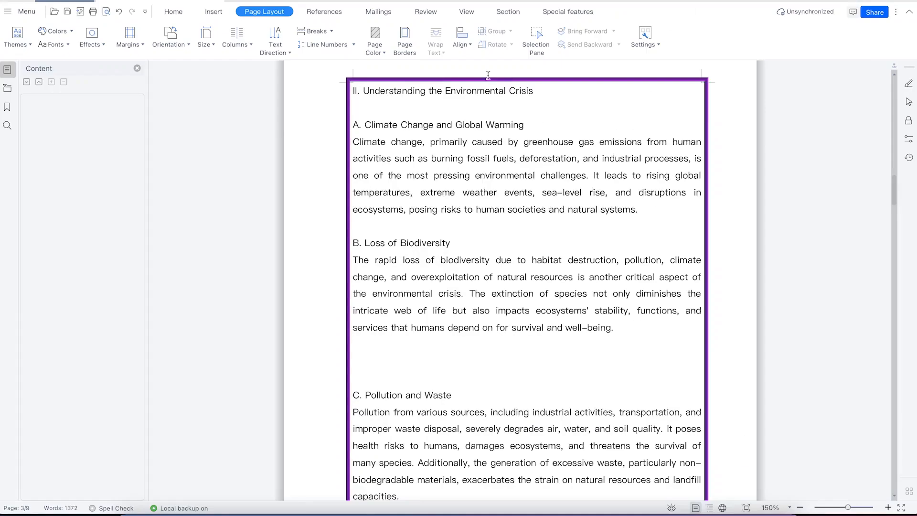
Step: Set the page border to None for the whole document
{"action": "left_click", "coordinate": [406, 45]}
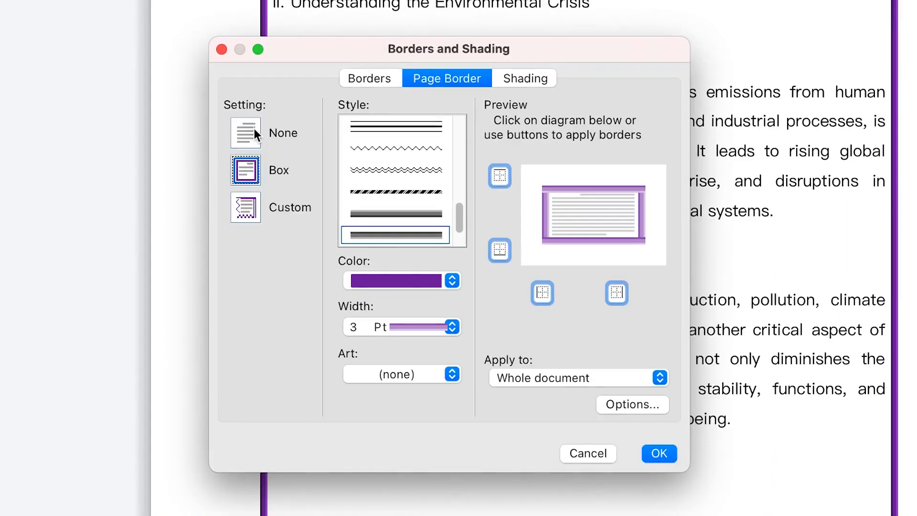
{"action": "left_click", "coordinate": [341, 164]}
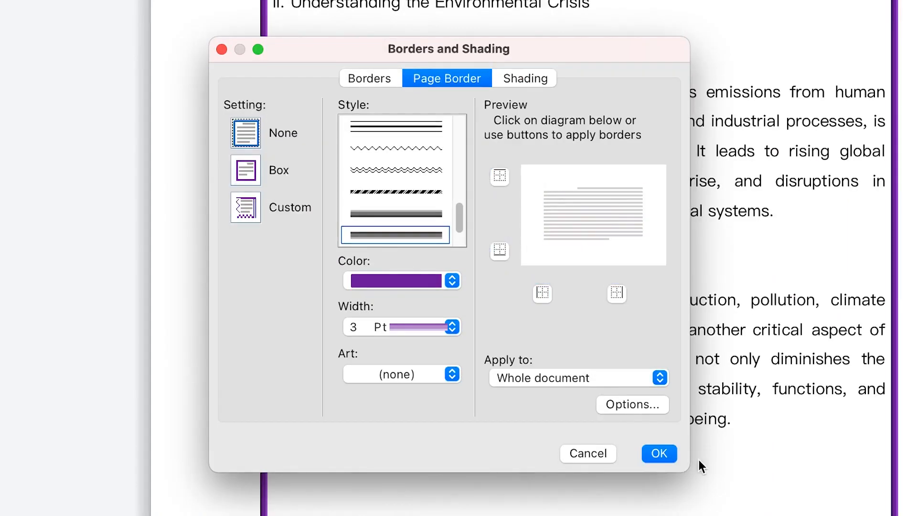
{"action": "left_click", "coordinate": [673, 450]}
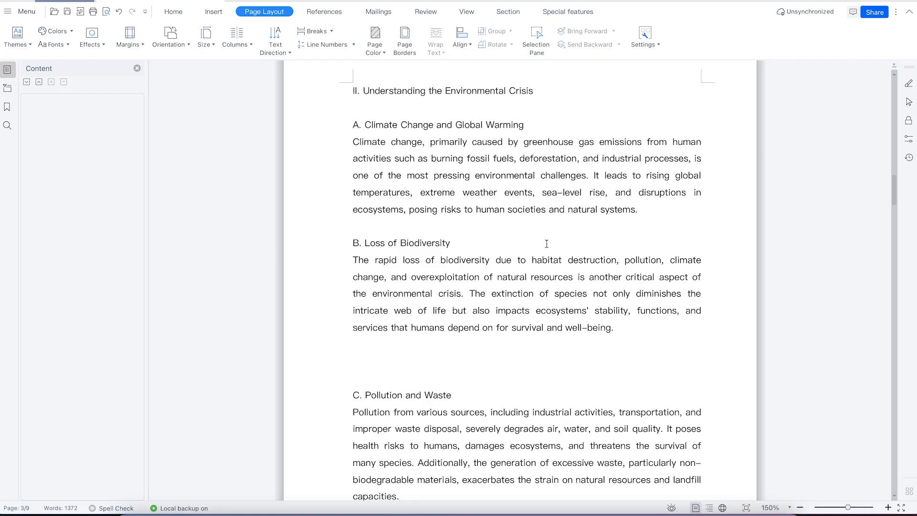
Step: Choose a double wavy line as a box-style page border for the whole document
{"action": "scroll", "coordinate": [544, 258], "scroll_direction": "up", "scroll_amount": 3}
{"action": "scroll", "coordinate": [544, 262], "scroll_direction": "down", "scroll_amount": 4}
{"action": "left_click", "coordinate": [400, 38]}
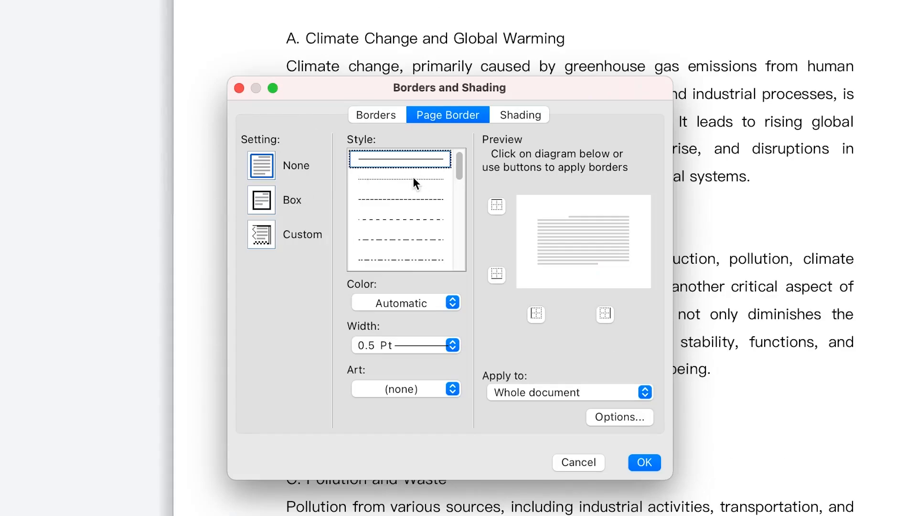
{"action": "scroll", "coordinate": [403, 234], "scroll_direction": "down", "scroll_amount": 5}
{"action": "scroll", "coordinate": [404, 211], "scroll_direction": "down", "scroll_amount": 3}
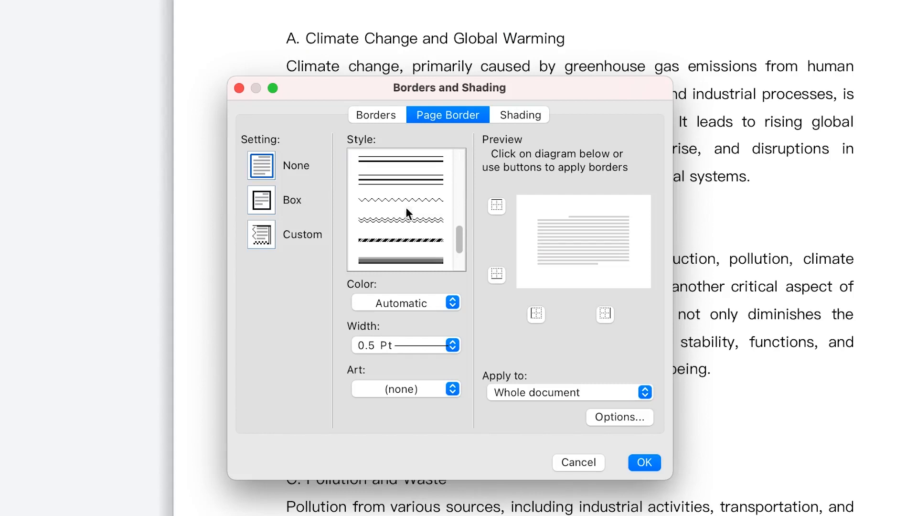
{"action": "left_click", "coordinate": [404, 199]}
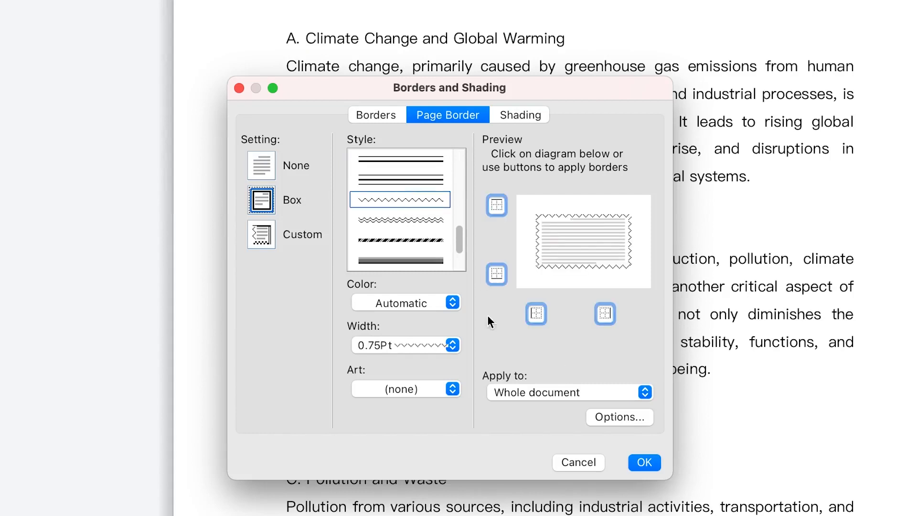
{"action": "left_click", "coordinate": [407, 220]}
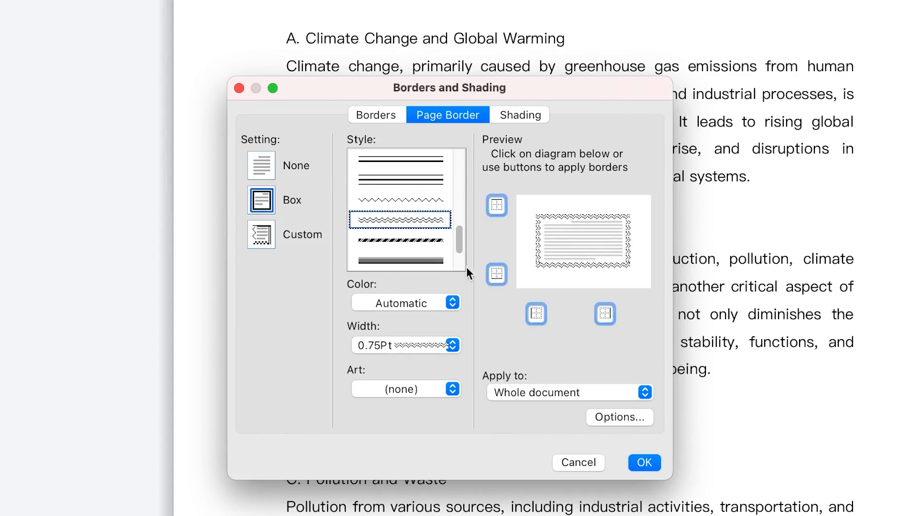
Step: Color the double wavy page border with the recently used brown and apply it to the whole document
{"action": "left_click", "coordinate": [403, 301]}
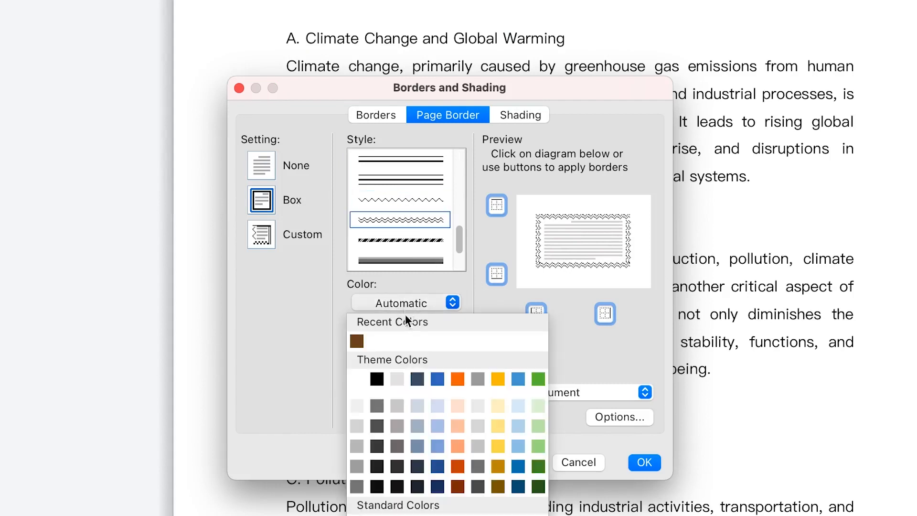
{"action": "left_click", "coordinate": [356, 341]}
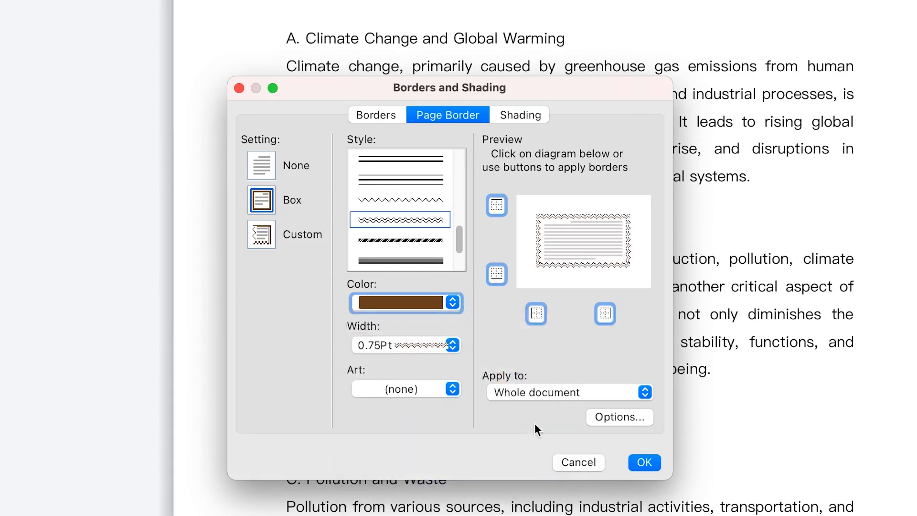
{"action": "left_click", "coordinate": [635, 460]}
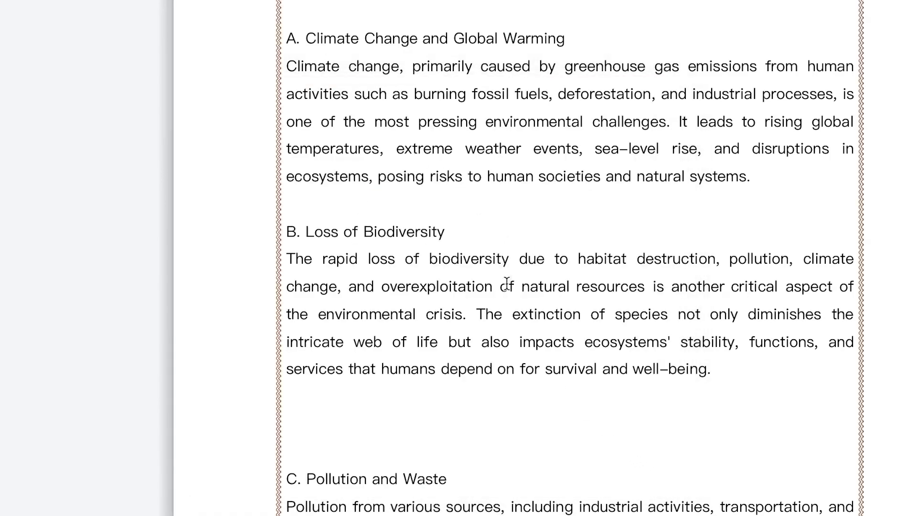
{"action": "scroll", "coordinate": [510, 276], "scroll_direction": "up", "scroll_amount": 5}
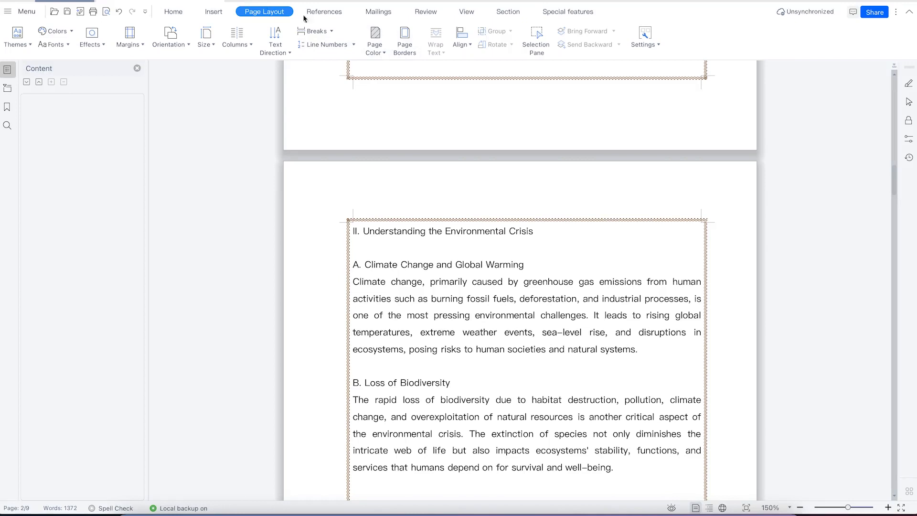
Step: Apply the second red gradient fill as the page color and check it across the pages
{"action": "left_click", "coordinate": [375, 38]}
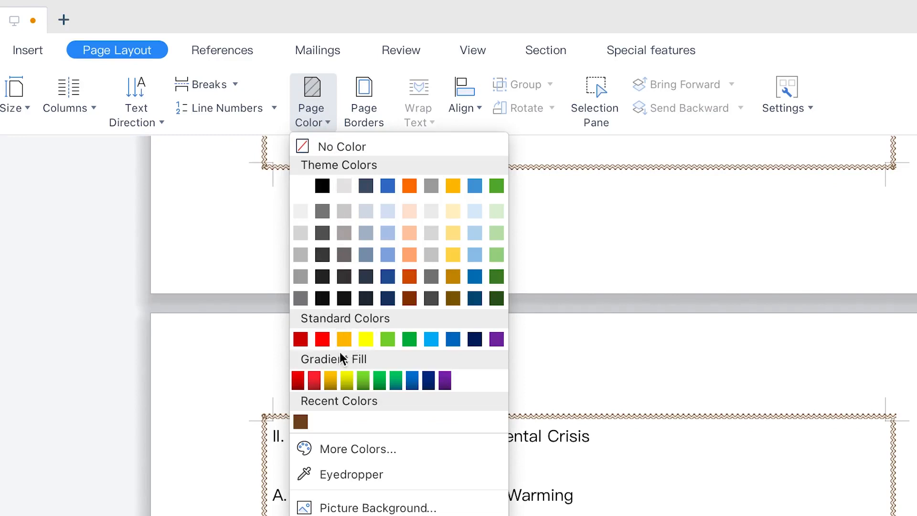
{"action": "left_click", "coordinate": [317, 382]}
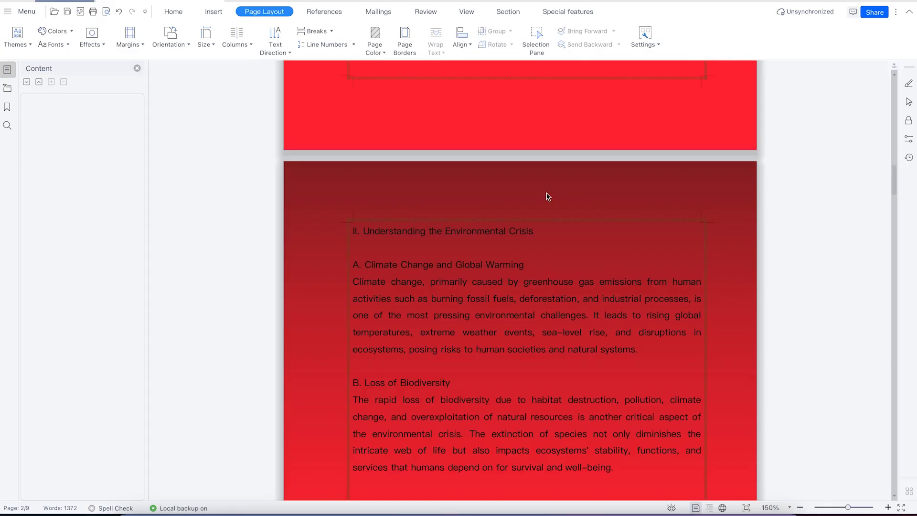
{"action": "scroll", "coordinate": [548, 196], "scroll_direction": "up", "scroll_amount": 15}
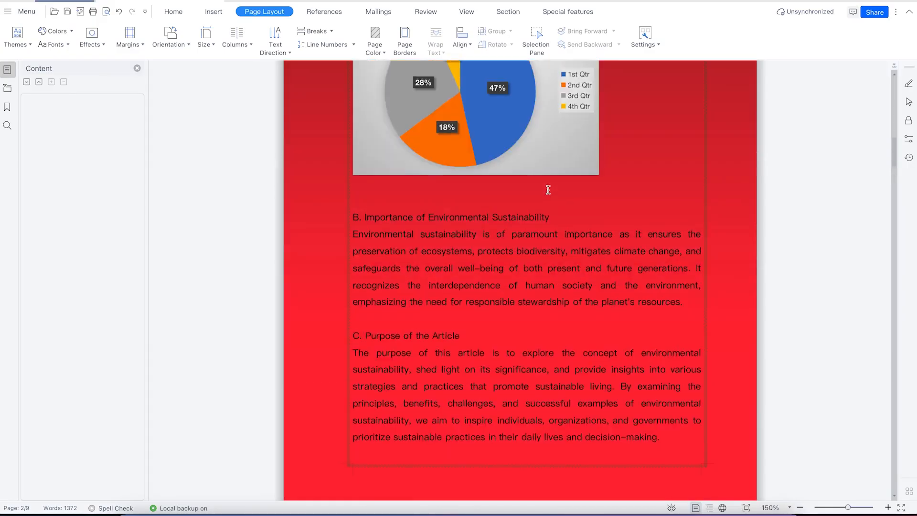
{"action": "scroll", "coordinate": [548, 190], "scroll_direction": "down", "scroll_amount": 8}
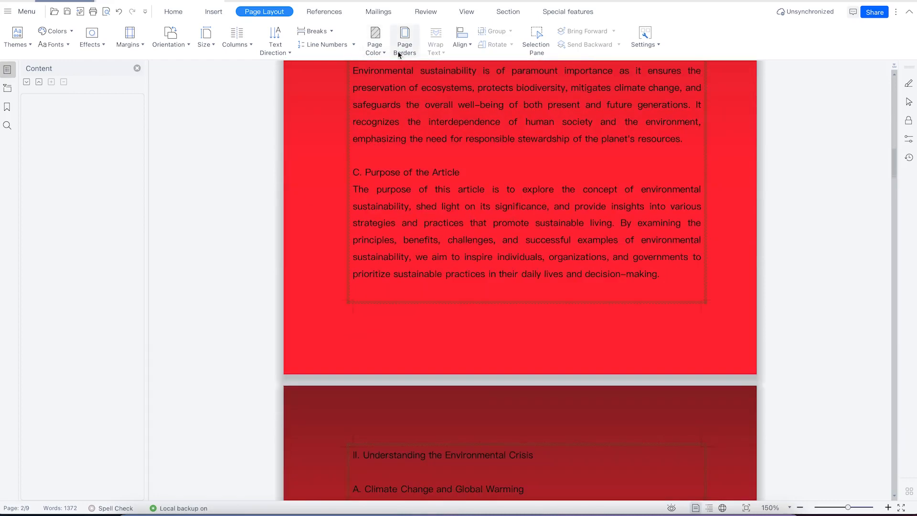
Step: Change the page color to the medium gray shade of the white theme color
{"action": "left_click", "coordinate": [385, 52]}
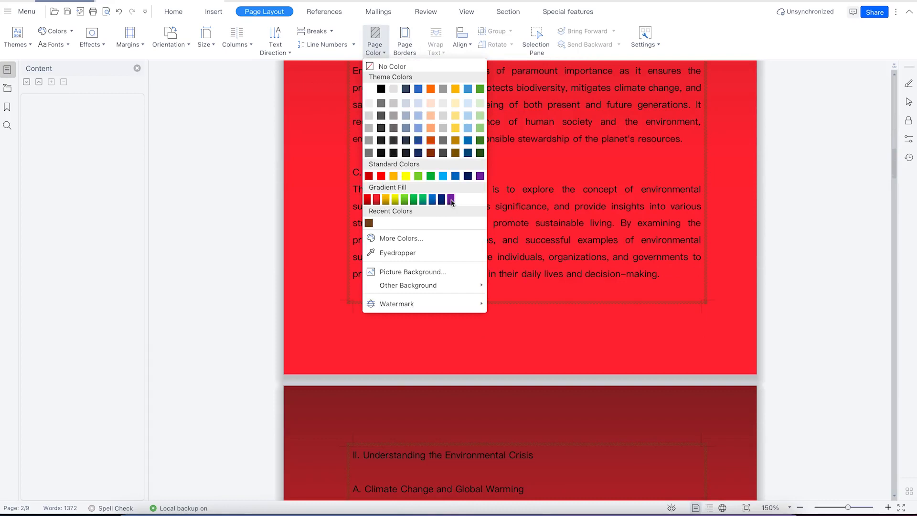
{"action": "left_click", "coordinate": [370, 141]}
{"action": "scroll", "coordinate": [557, 262], "scroll_direction": "up", "scroll_amount": 7}
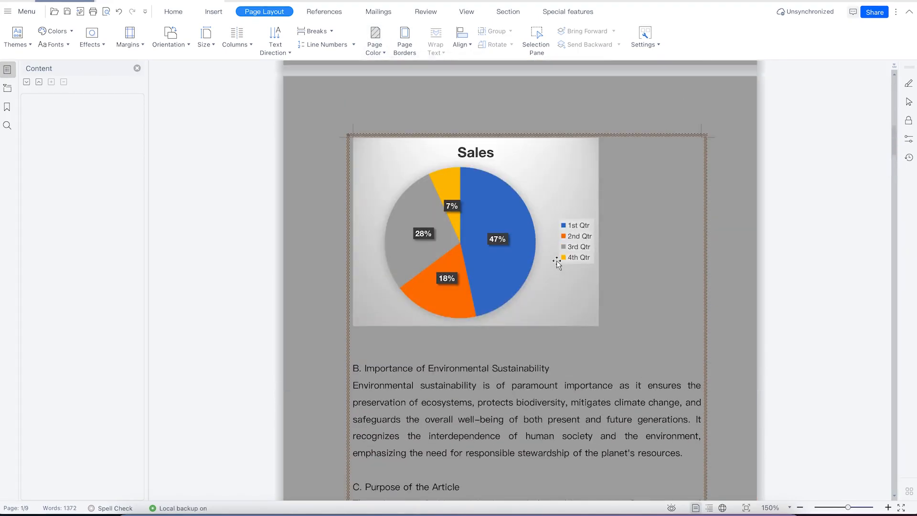
{"action": "scroll", "coordinate": [557, 262], "scroll_direction": "down", "scroll_amount": 3}
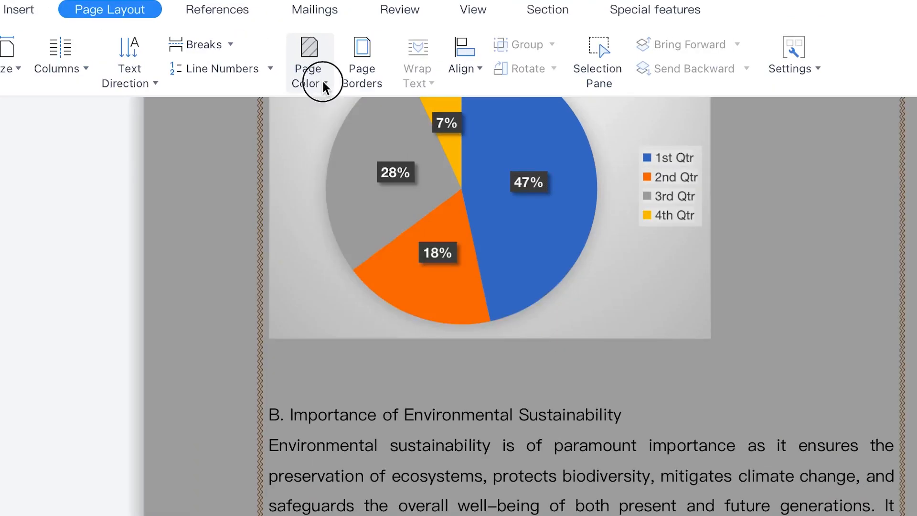
Step: Pick a custom muted teal from the color wheel as the page color and check it through the document
{"action": "left_click", "coordinate": [382, 53]}
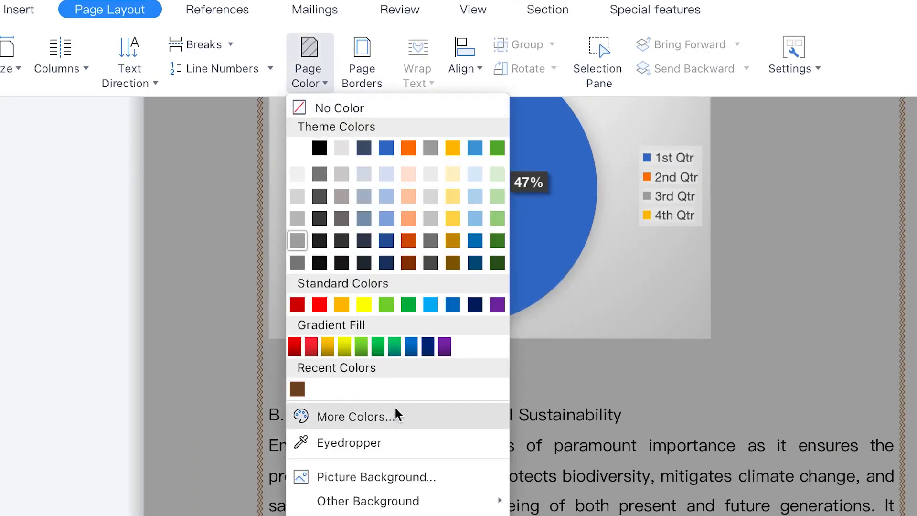
{"action": "left_click", "coordinate": [386, 420]}
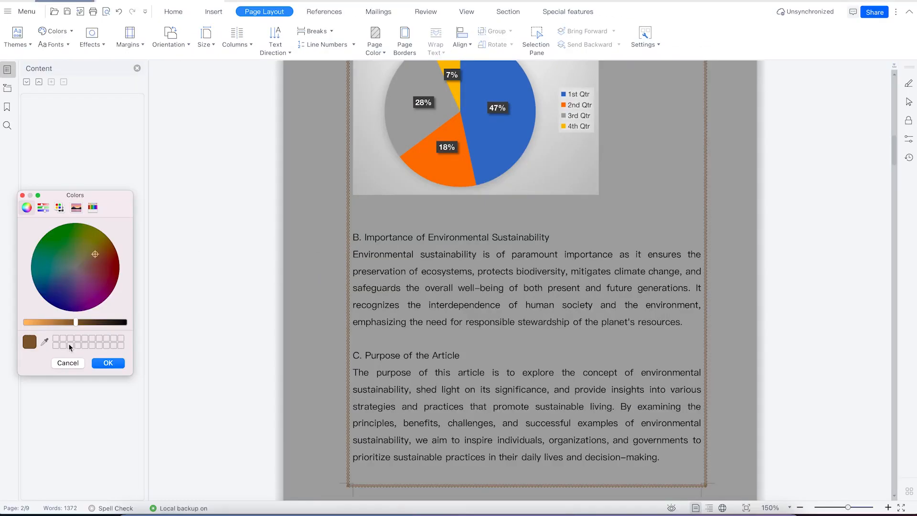
{"action": "mouse_move", "coordinate": [76, 268]}
{"action": "left_mouse_down"}
{"action": "mouse_move", "coordinate": [74, 258]}
{"action": "mouse_move", "coordinate": [50, 278]}
{"action": "mouse_move", "coordinate": [66, 266]}
{"action": "left_mouse_up"}
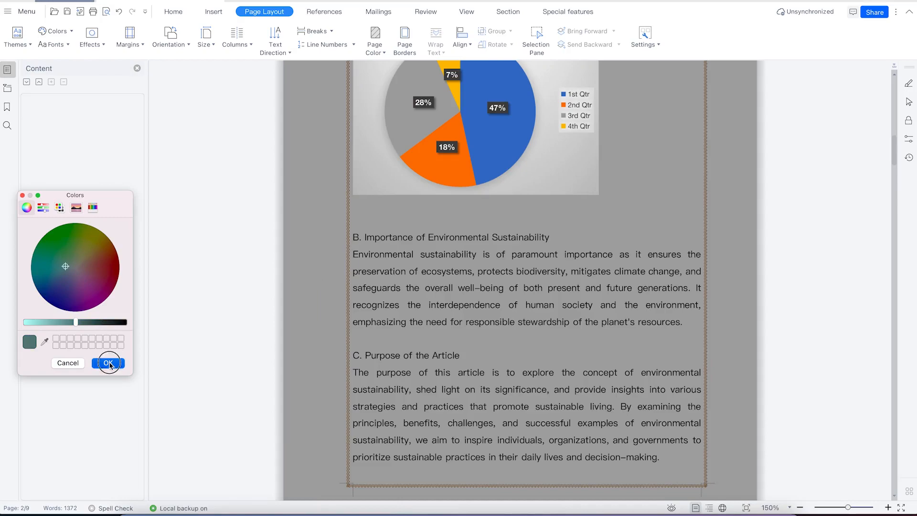
{"action": "left_click", "coordinate": [107, 362]}
{"action": "scroll", "coordinate": [550, 242], "scroll_direction": "up", "scroll_amount": 1}
{"action": "scroll", "coordinate": [550, 242], "scroll_direction": "down", "scroll_amount": 20}
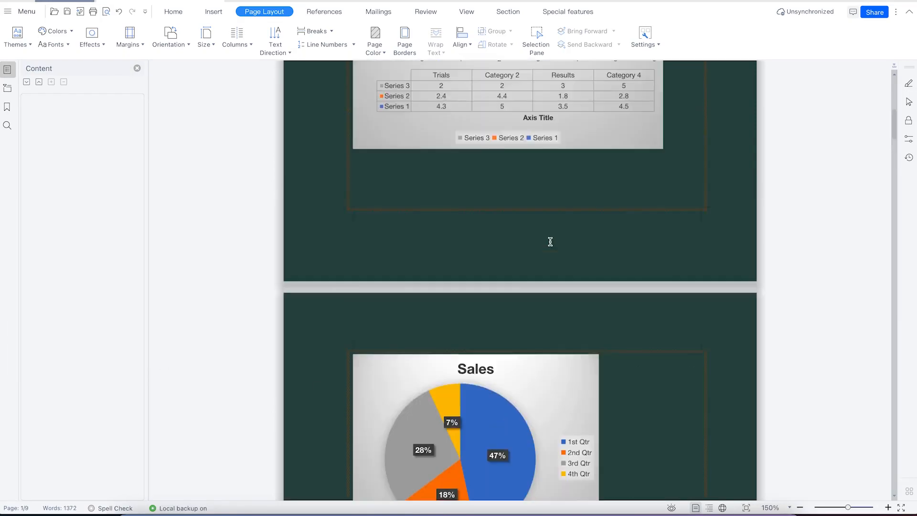
{"action": "scroll", "coordinate": [545, 244], "scroll_direction": "down", "scroll_amount": 5}
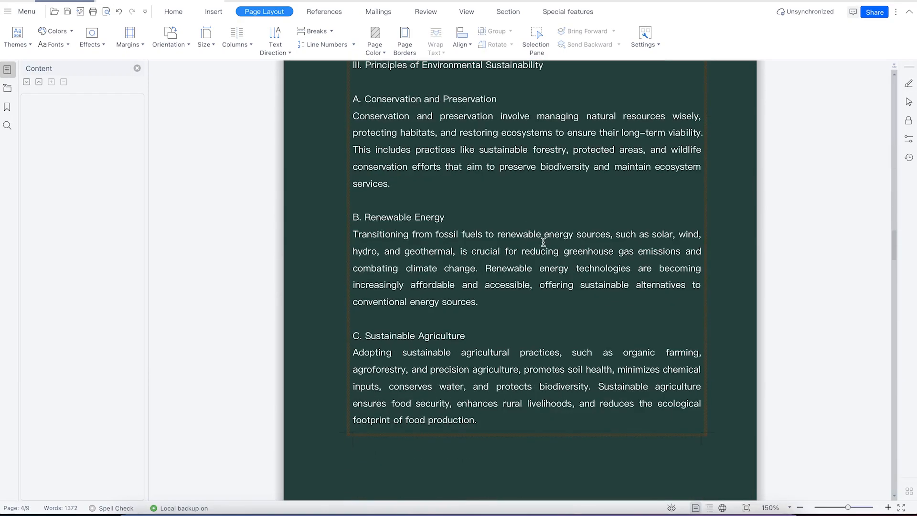
{"action": "scroll", "coordinate": [533, 229], "scroll_direction": "up", "scroll_amount": 10}
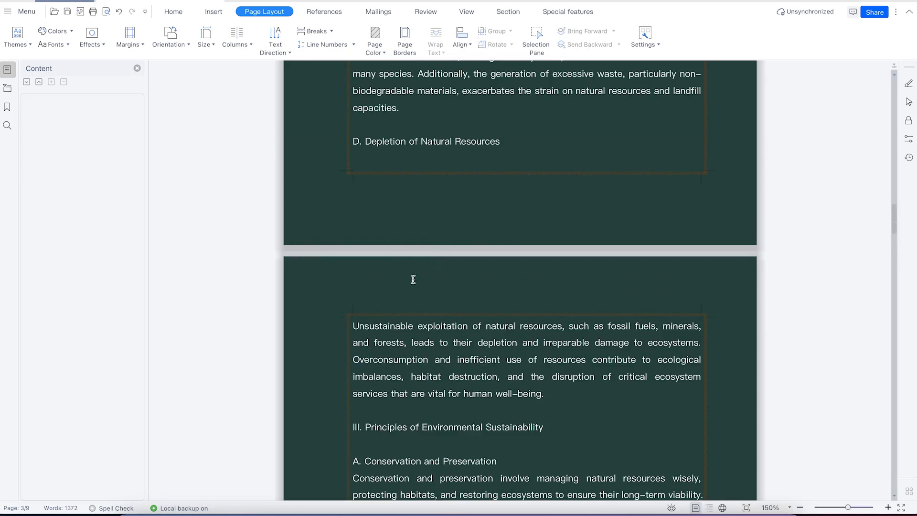
Step: Use the Eyedropper to sample the yellow 4th Qtr slice of the Sales pie chart as the page color
{"action": "left_click", "coordinate": [382, 53]}
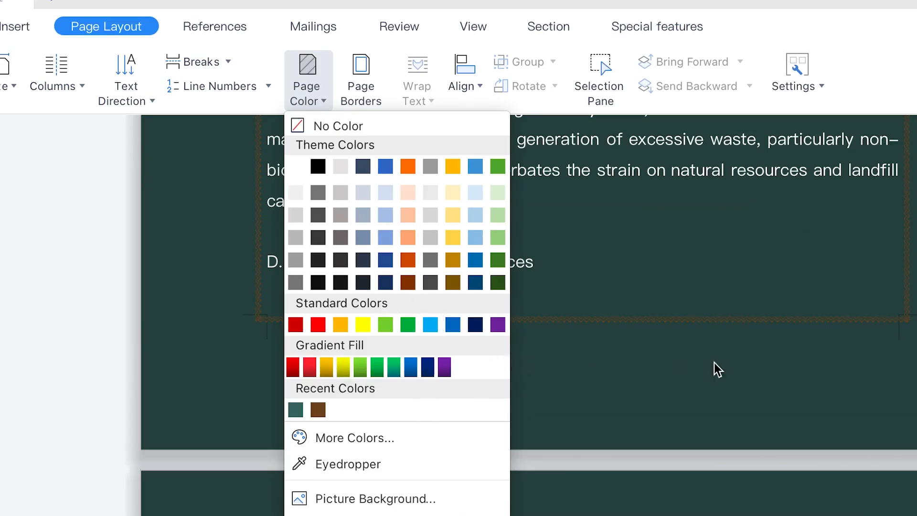
{"action": "left_click", "coordinate": [811, 402]}
{"action": "scroll", "coordinate": [812, 396], "scroll_direction": "up", "scroll_amount": 15}
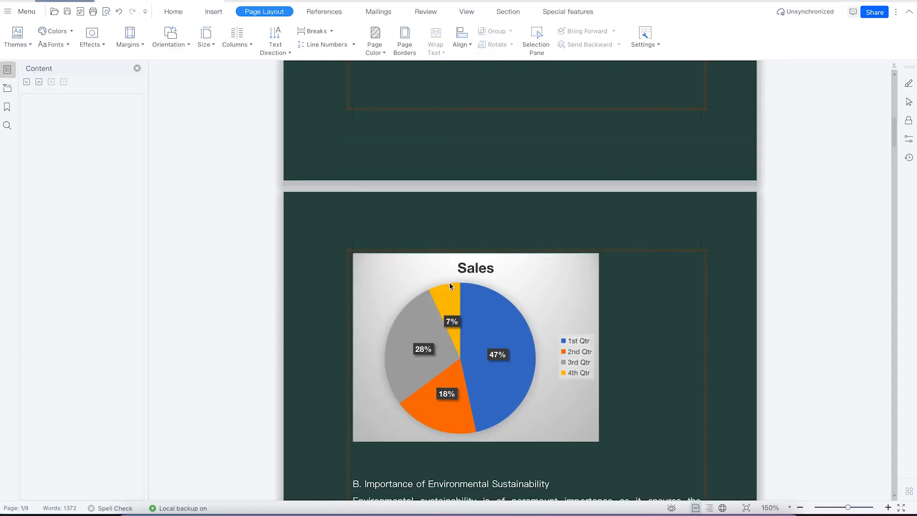
{"action": "left_click", "coordinate": [383, 49]}
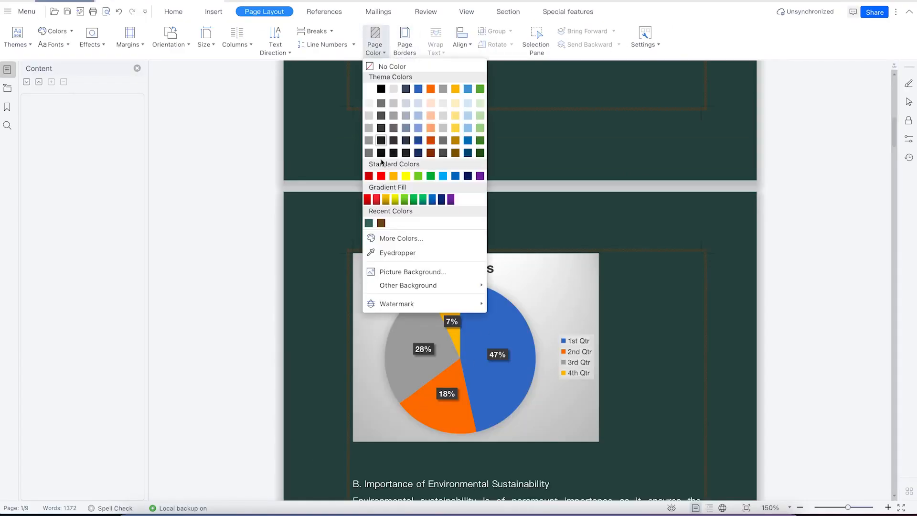
{"action": "left_click", "coordinate": [404, 252]}
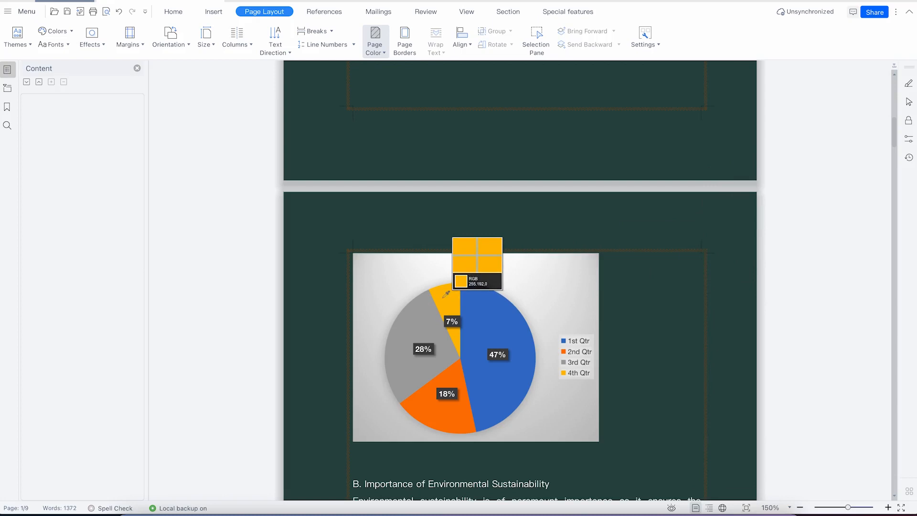
{"action": "left_click", "coordinate": [459, 287]}
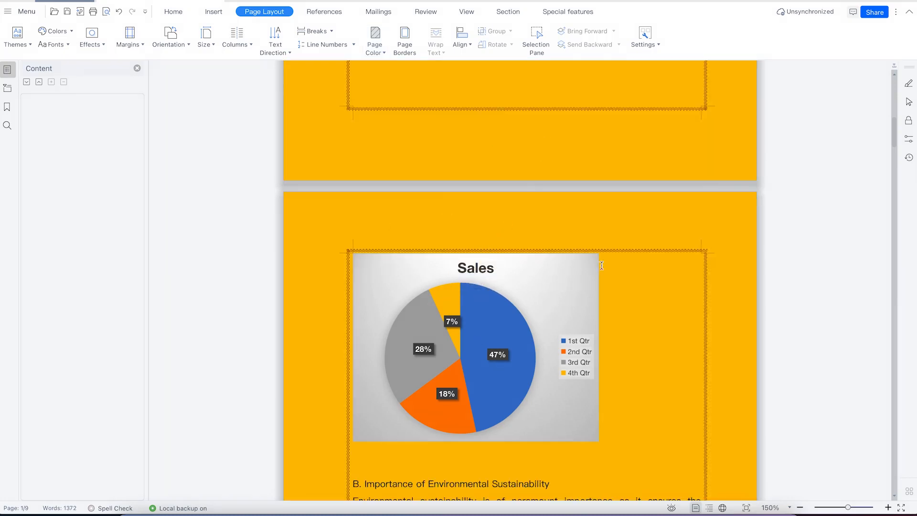
{"action": "scroll", "coordinate": [638, 138], "scroll_direction": "up", "scroll_amount": 15}
{"action": "scroll", "coordinate": [643, 123], "scroll_direction": "down", "scroll_amount": 15}
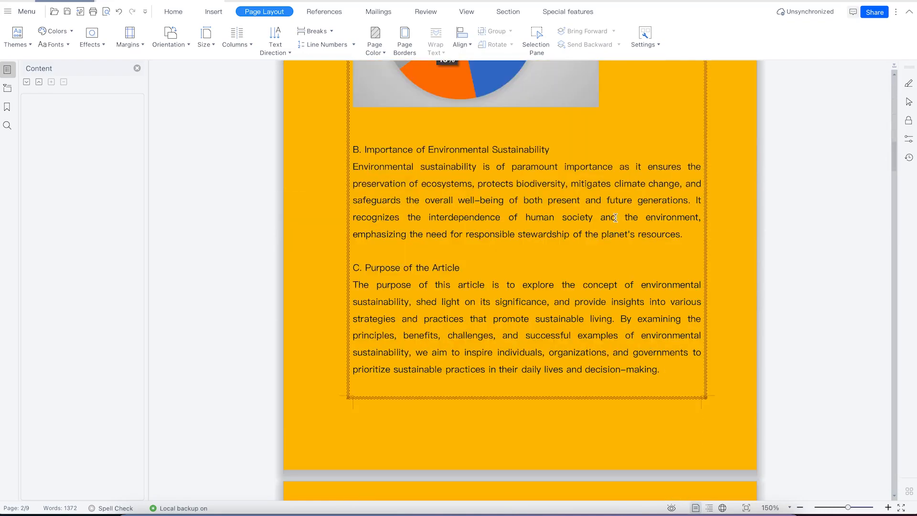
Step: Set the picture EDG_90893f6b8171a58647b28b785f6fcd70.png from Downloads as the page background and check it on the pages
{"action": "left_click", "coordinate": [382, 50]}
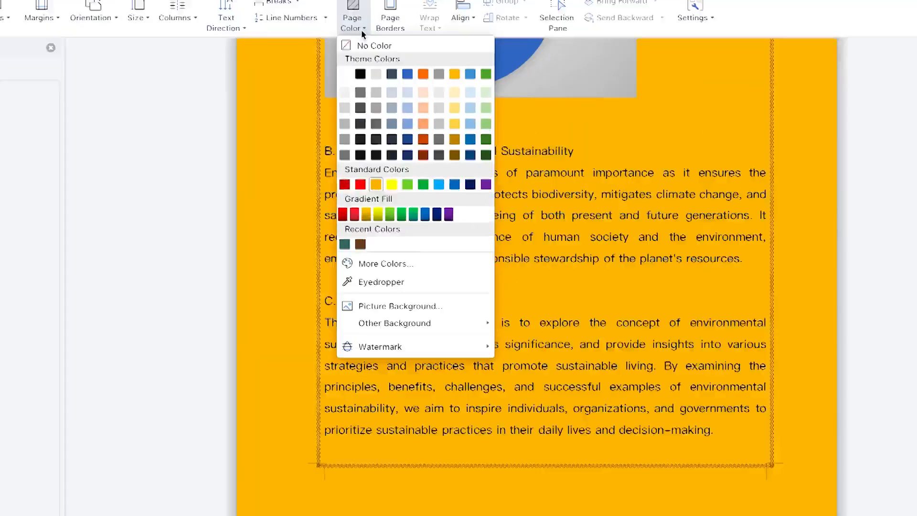
{"action": "left_click", "coordinate": [425, 409]}
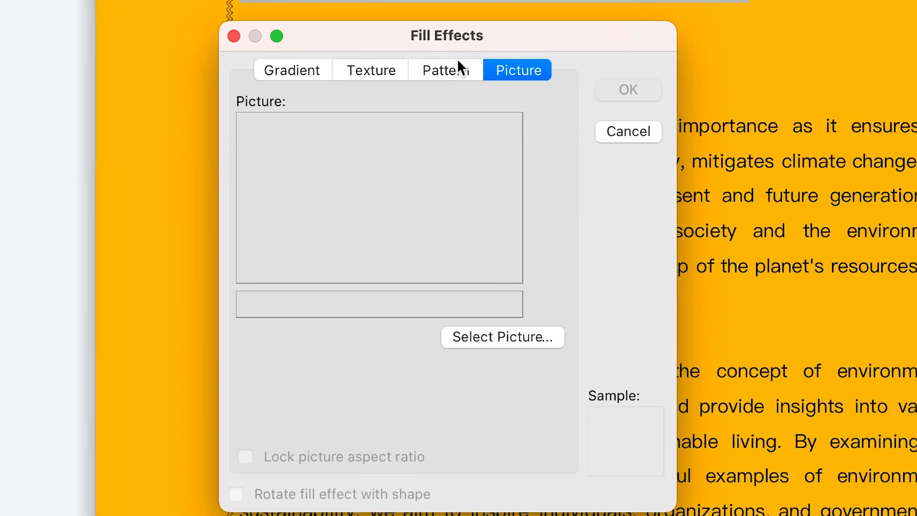
{"action": "left_click", "coordinate": [490, 338]}
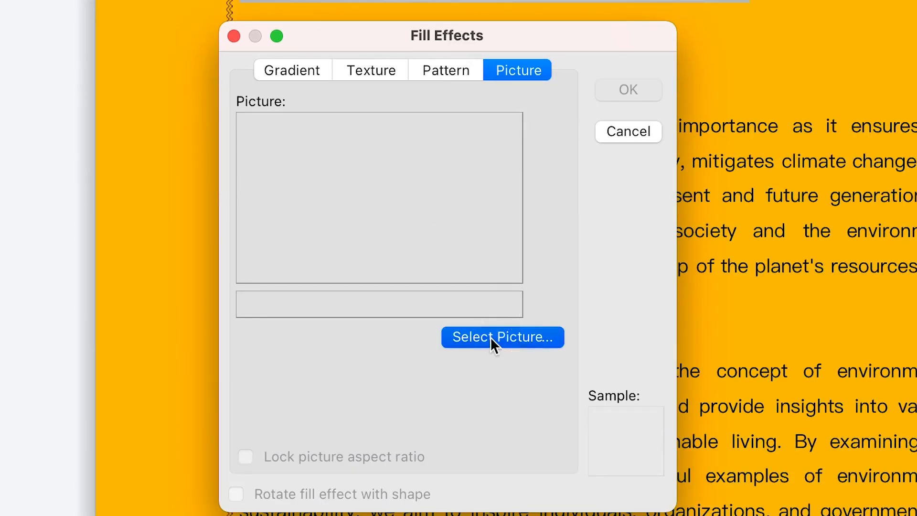
{"action": "left_click", "coordinate": [492, 253]}
{"action": "scroll", "coordinate": [481, 246], "scroll_direction": "down", "scroll_amount": 5}
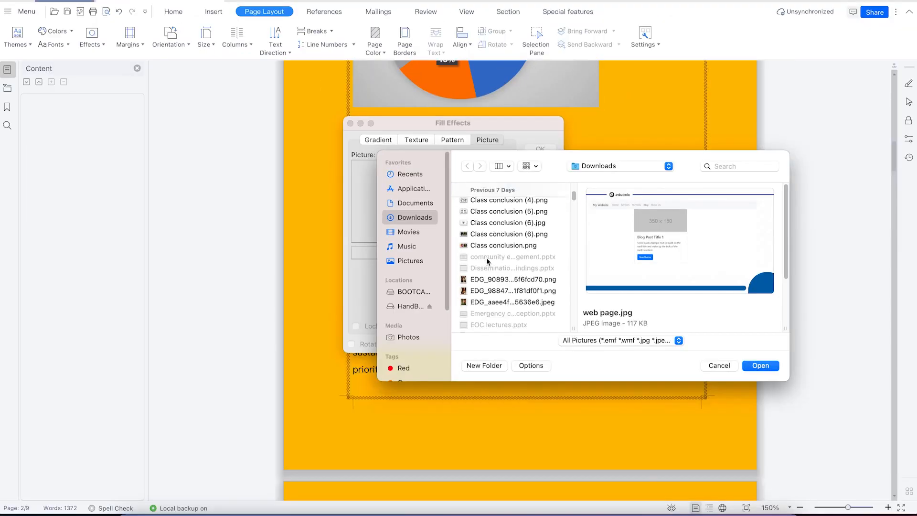
{"action": "left_click", "coordinate": [492, 279]}
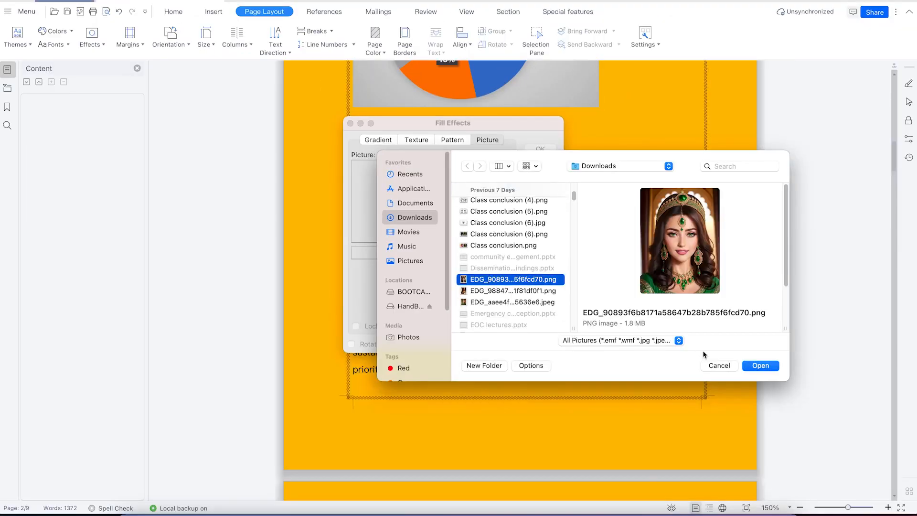
{"action": "left_click", "coordinate": [761, 365]}
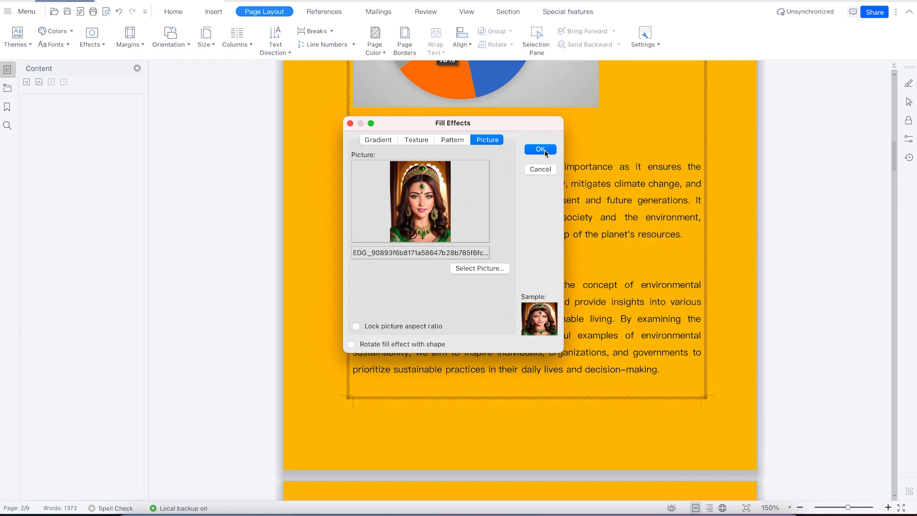
{"action": "left_click", "coordinate": [540, 150]}
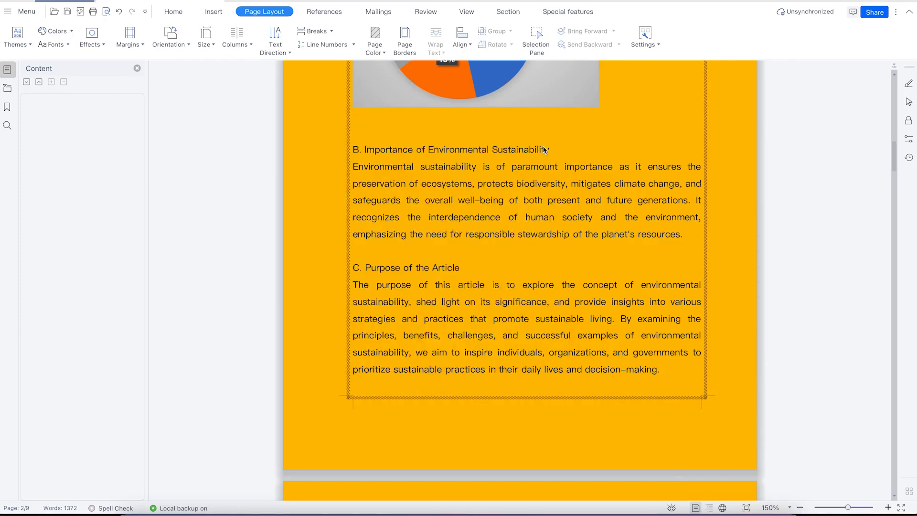
{"action": "scroll", "coordinate": [603, 265], "scroll_direction": "up", "scroll_amount": 8}
{"action": "scroll", "coordinate": [603, 266], "scroll_direction": "down", "scroll_amount": 5}
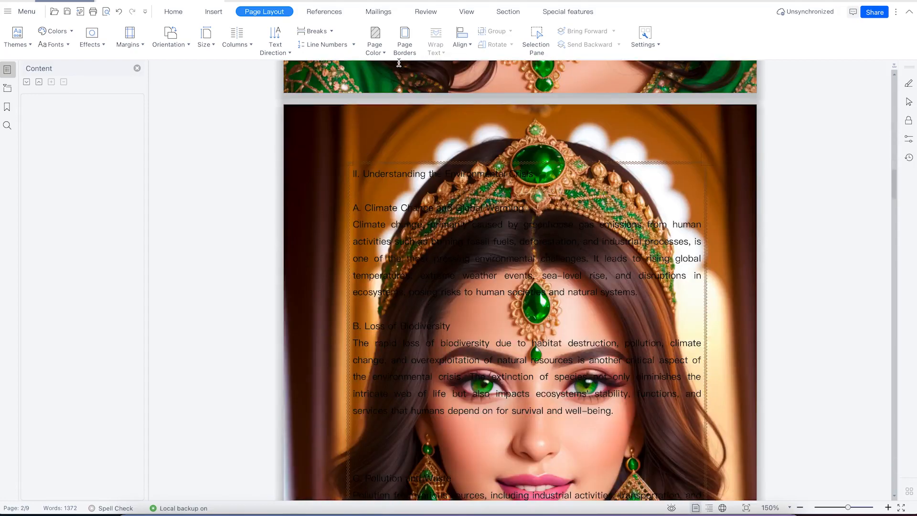
Step: Apply the Colored Paper 3 texture as the page background and check it on the pages
{"action": "left_click", "coordinate": [375, 36]}
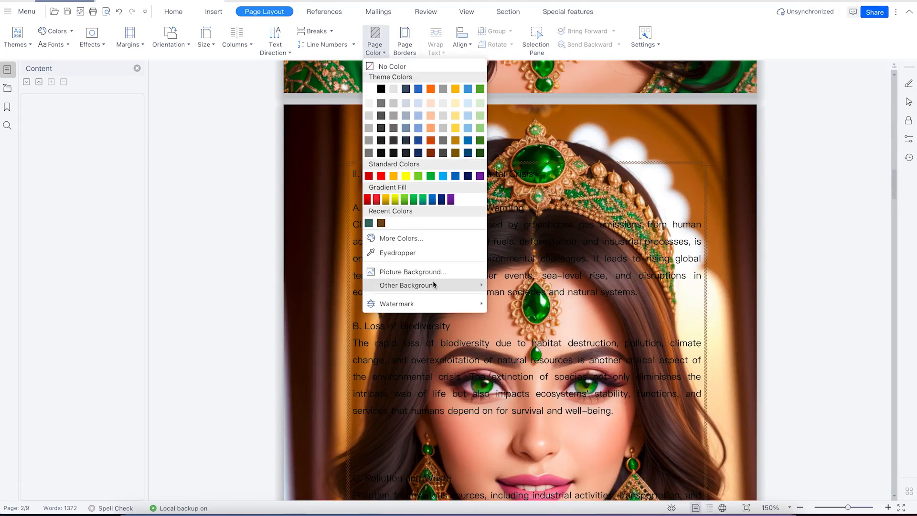
{"action": "mouse_move", "coordinate": [434, 284]}
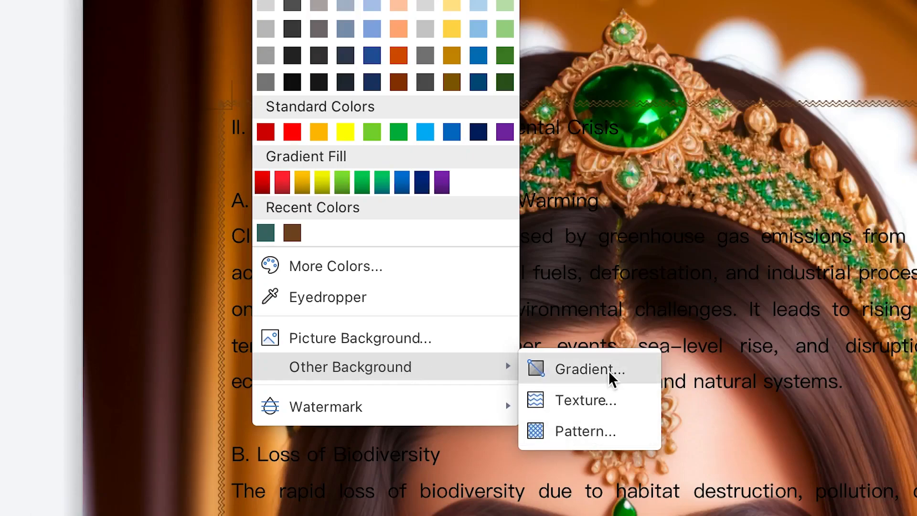
{"action": "left_click", "coordinate": [609, 372]}
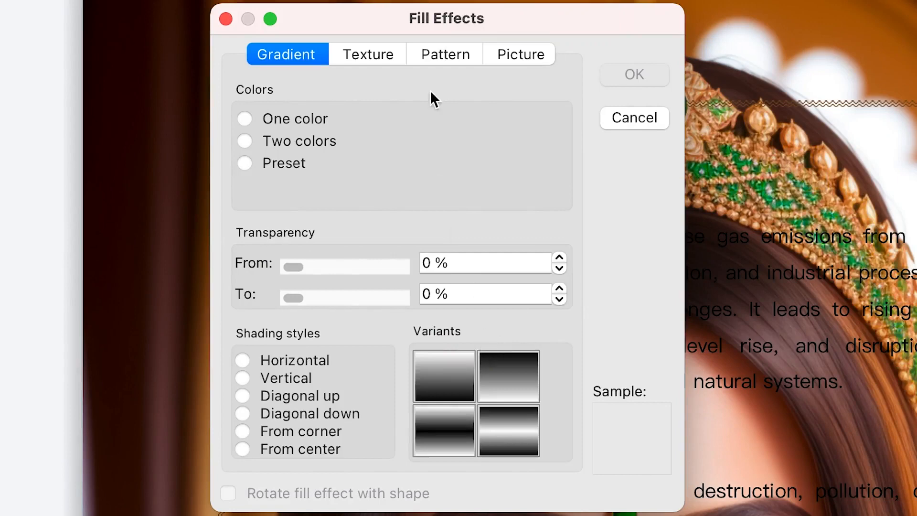
{"action": "left_click", "coordinate": [378, 54]}
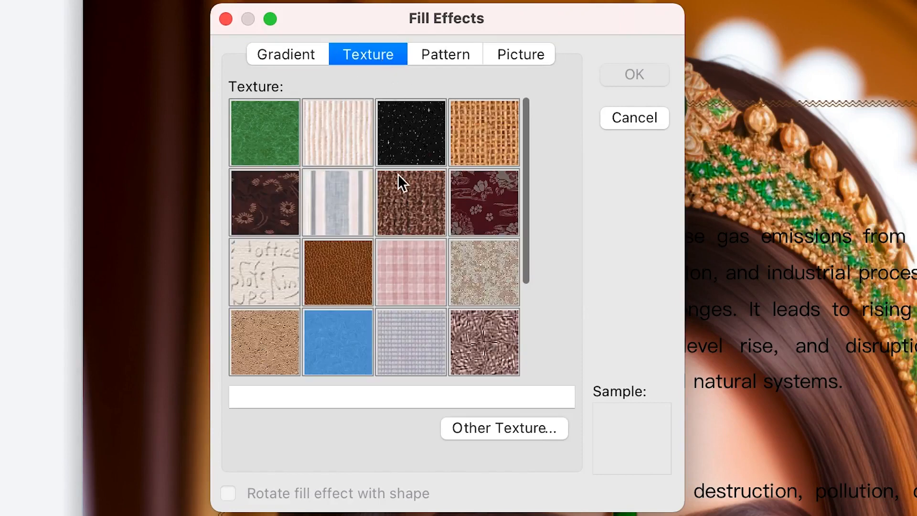
{"action": "left_click", "coordinate": [363, 130]}
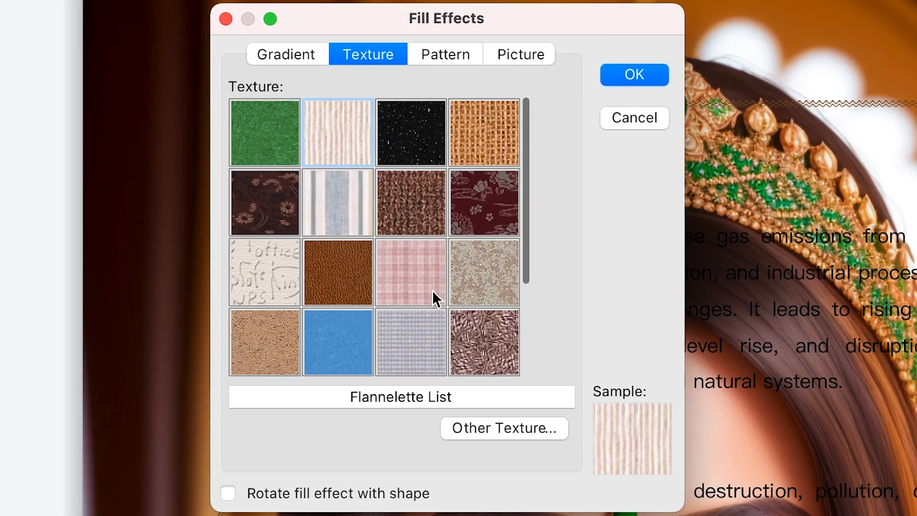
{"action": "left_click", "coordinate": [481, 289]}
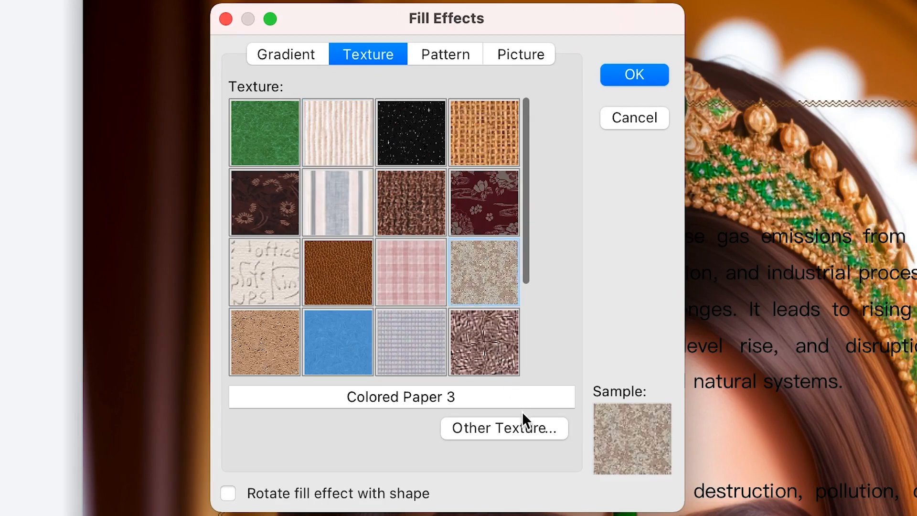
{"action": "left_click", "coordinate": [648, 71]}
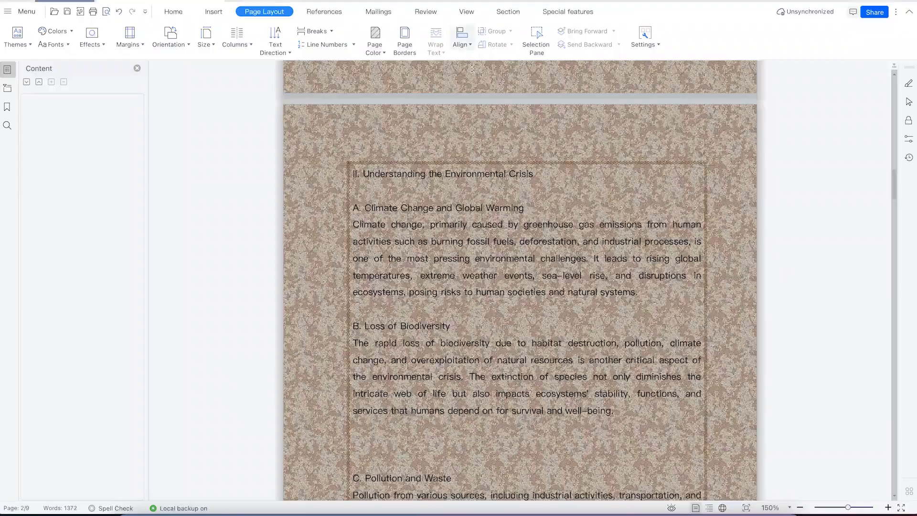
{"action": "scroll", "coordinate": [484, 89], "scroll_direction": "up", "scroll_amount": 15}
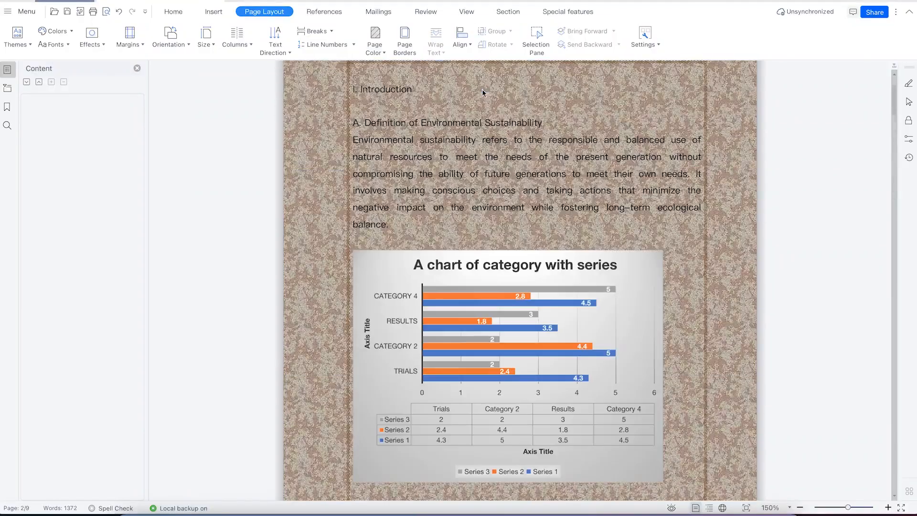
{"action": "scroll", "coordinate": [484, 89], "scroll_direction": "down", "scroll_amount": 15}
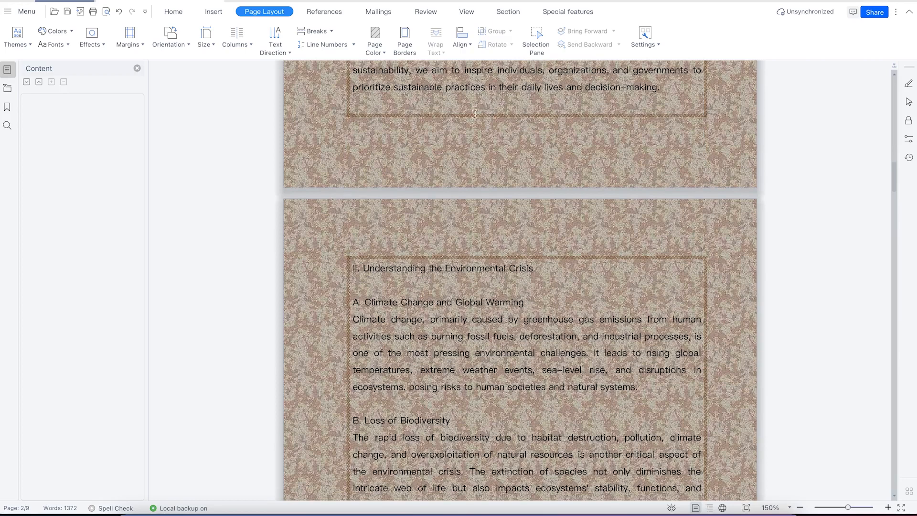
Step: Change the page background texture to Flannelette List and check it through the document
{"action": "left_click", "coordinate": [376, 48]}
{"action": "mouse_move", "coordinate": [414, 291]}
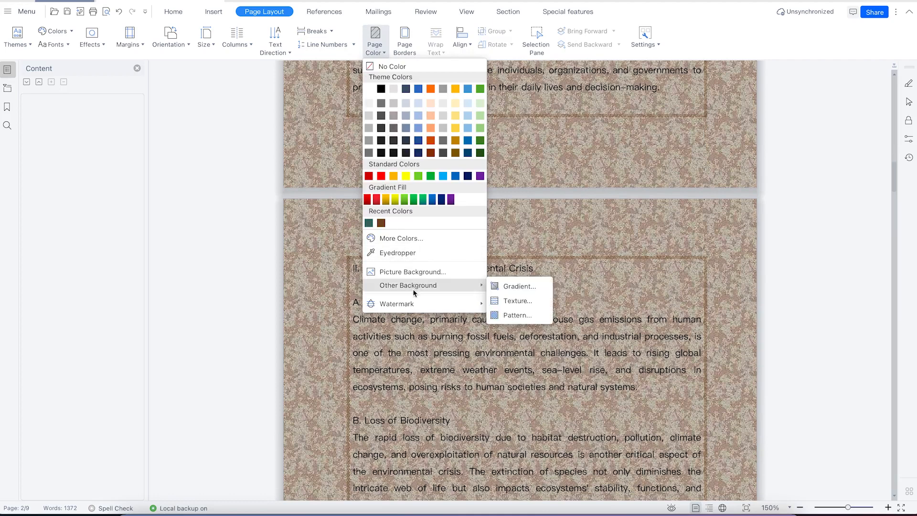
{"action": "left_click", "coordinate": [511, 300]}
{"action": "left_click", "coordinate": [402, 175]}
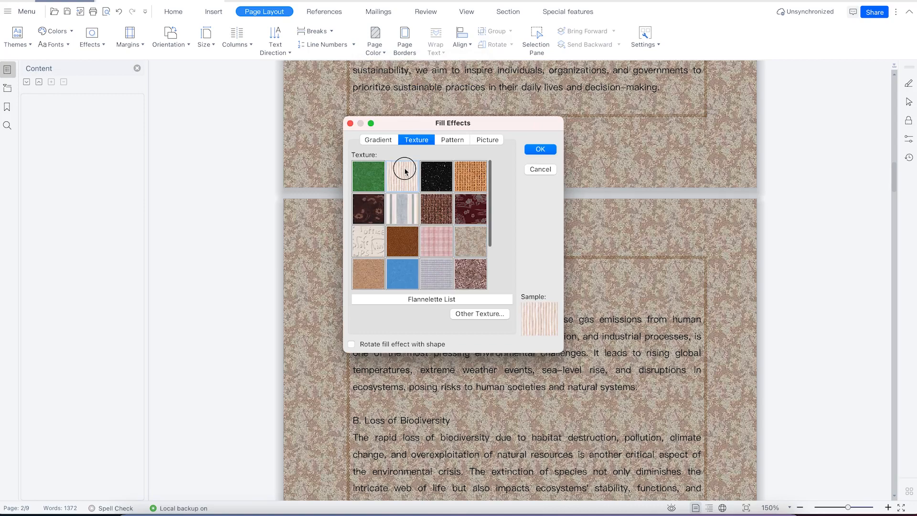
{"action": "left_click", "coordinate": [540, 150]}
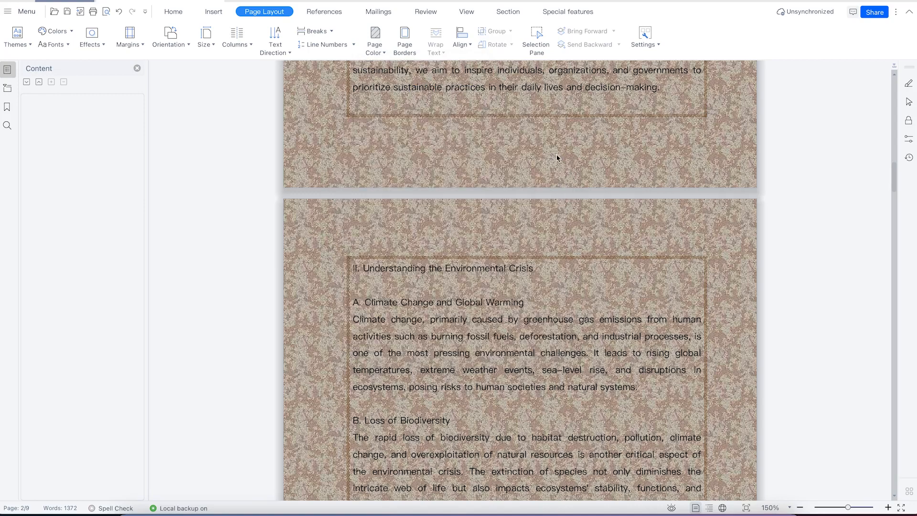
{"action": "scroll", "coordinate": [575, 246], "scroll_direction": "down", "scroll_amount": 6}
{"action": "scroll", "coordinate": [575, 245], "scroll_direction": "down", "scroll_amount": 5}
{"action": "scroll", "coordinate": [576, 234], "scroll_direction": "up", "scroll_amount": 15}
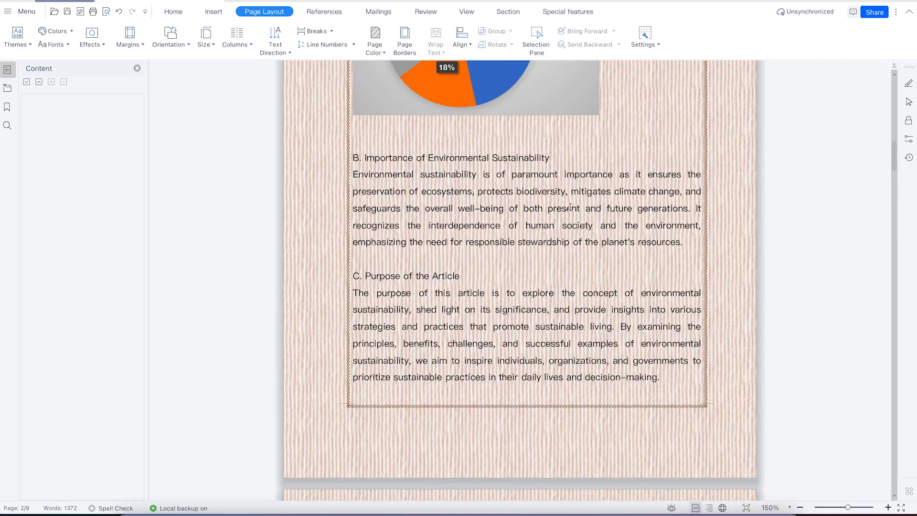
{"action": "scroll", "coordinate": [570, 207], "scroll_direction": "up", "scroll_amount": 3}
{"action": "scroll", "coordinate": [570, 207], "scroll_direction": "down", "scroll_amount": 10}
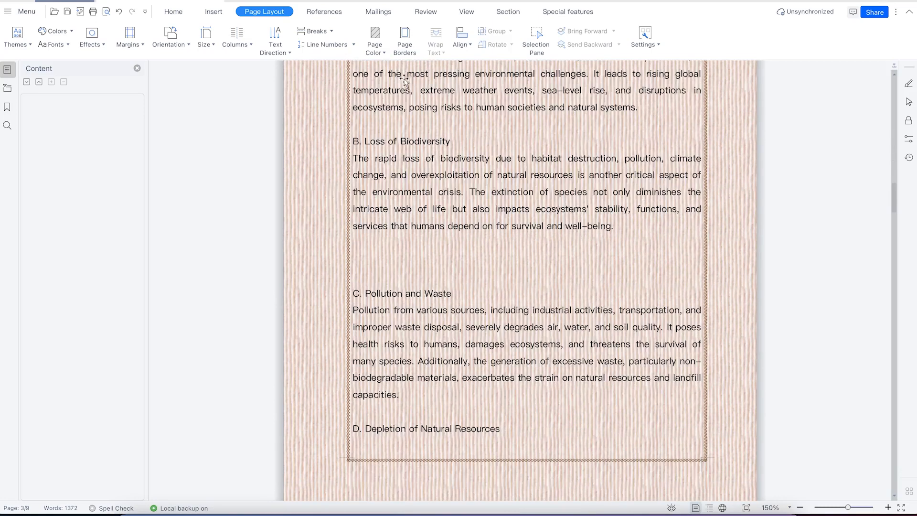
Step: Remove the page background by setting the page color to No Color
{"action": "scroll", "coordinate": [478, 165], "scroll_direction": "up", "scroll_amount": 15}
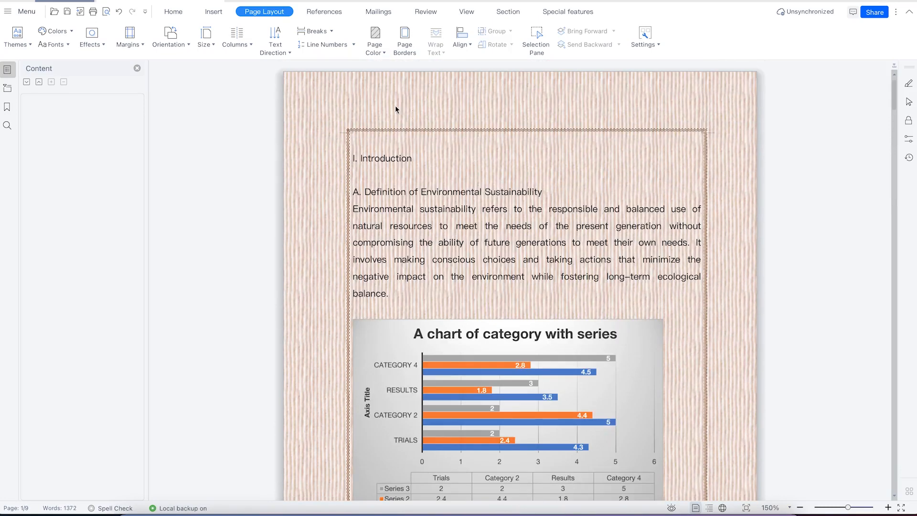
{"action": "left_click", "coordinate": [379, 56]}
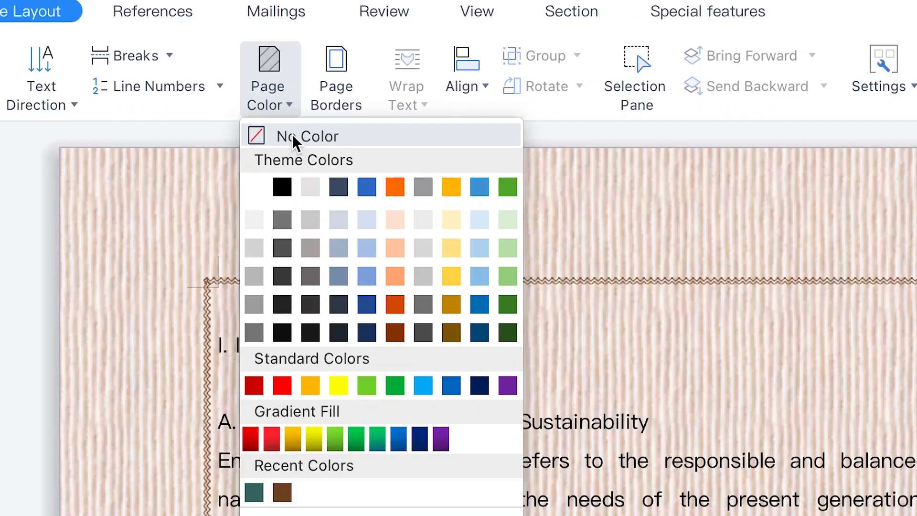
{"action": "left_click", "coordinate": [385, 66]}
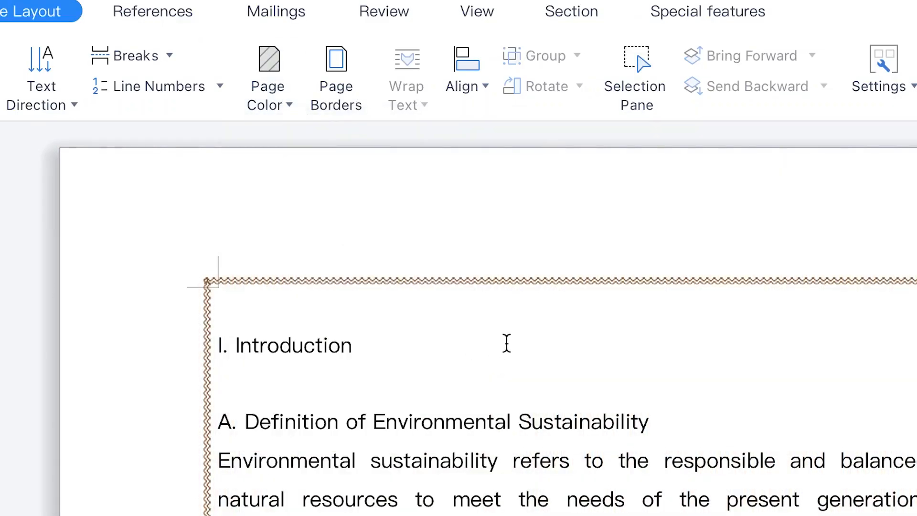
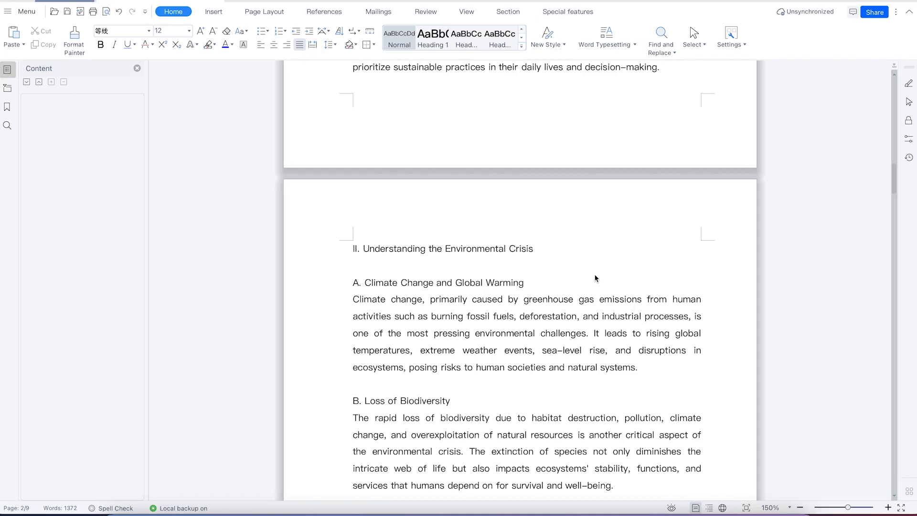
Step: Lay out the document text in two columns and check the result across the pages
{"action": "scroll", "coordinate": [592, 286], "scroll_direction": "down", "scroll_amount": 5}
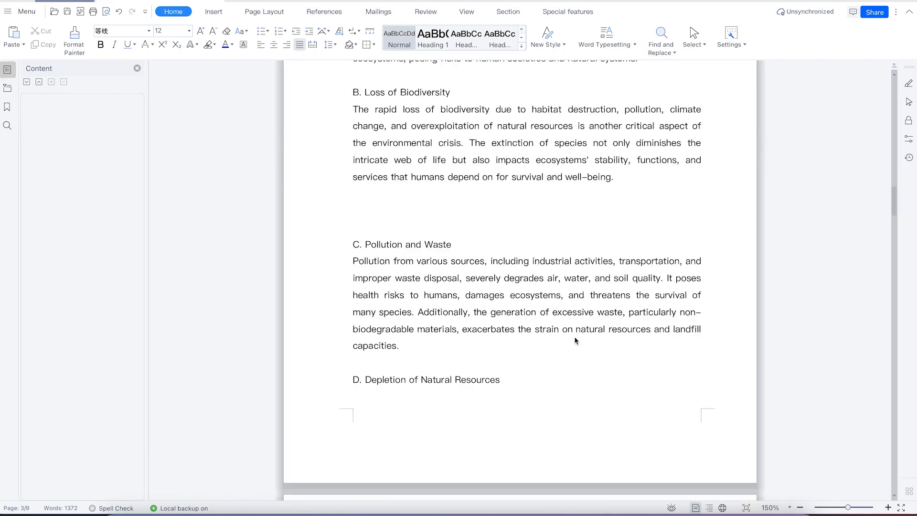
{"action": "scroll", "coordinate": [574, 339], "scroll_direction": "up", "scroll_amount": 4}
{"action": "left_click", "coordinate": [214, 11]}
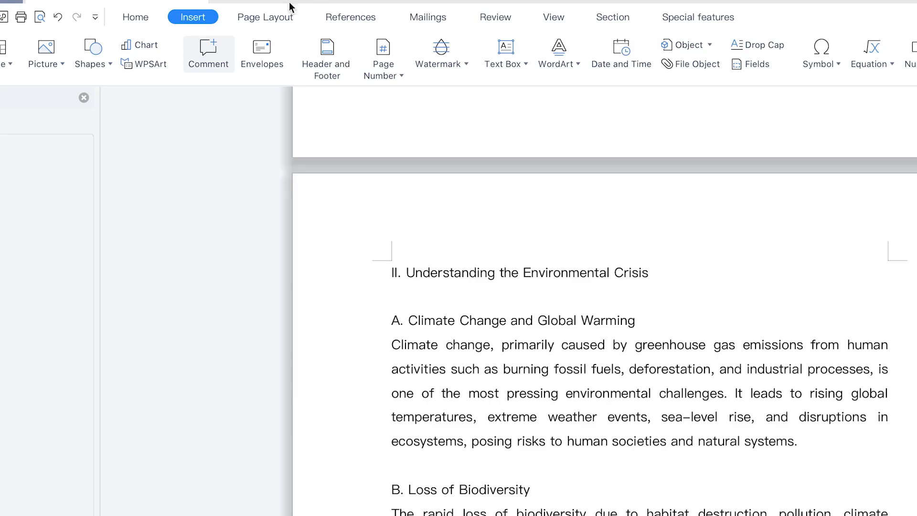
{"action": "left_click", "coordinate": [340, 13]}
{"action": "left_click", "coordinate": [265, 18]}
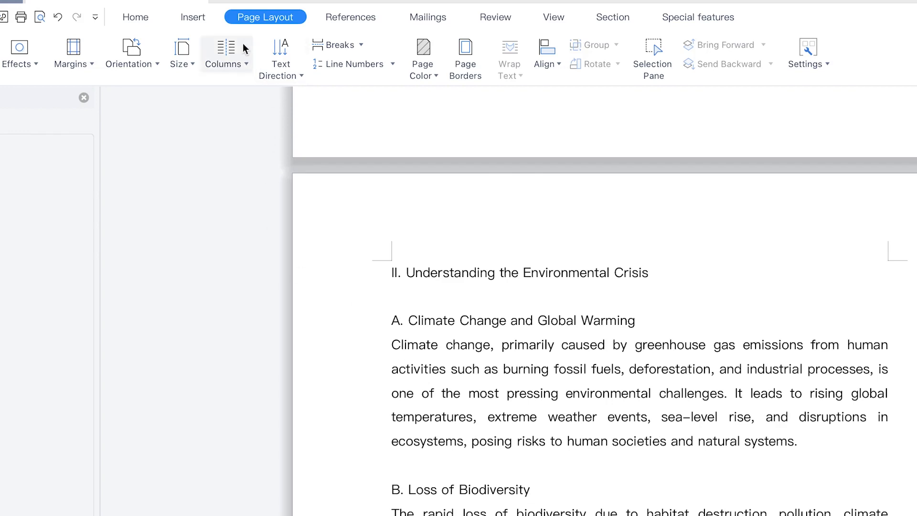
{"action": "left_click", "coordinate": [242, 65]}
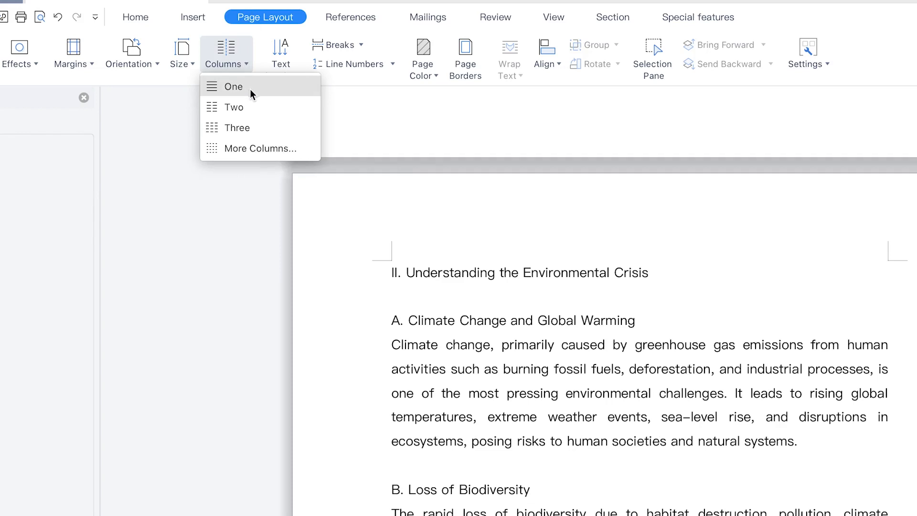
{"action": "left_click", "coordinate": [257, 103]}
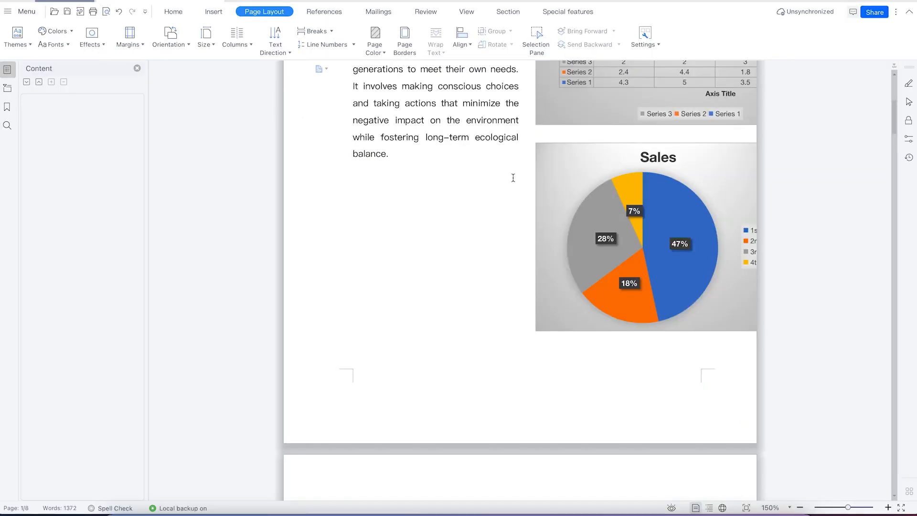
{"action": "scroll", "coordinate": [618, 255], "scroll_direction": "up", "scroll_amount": 5}
{"action": "scroll", "coordinate": [608, 287], "scroll_direction": "down", "scroll_amount": 8}
{"action": "scroll", "coordinate": [503, 201], "scroll_direction": "down", "scroll_amount": 10}
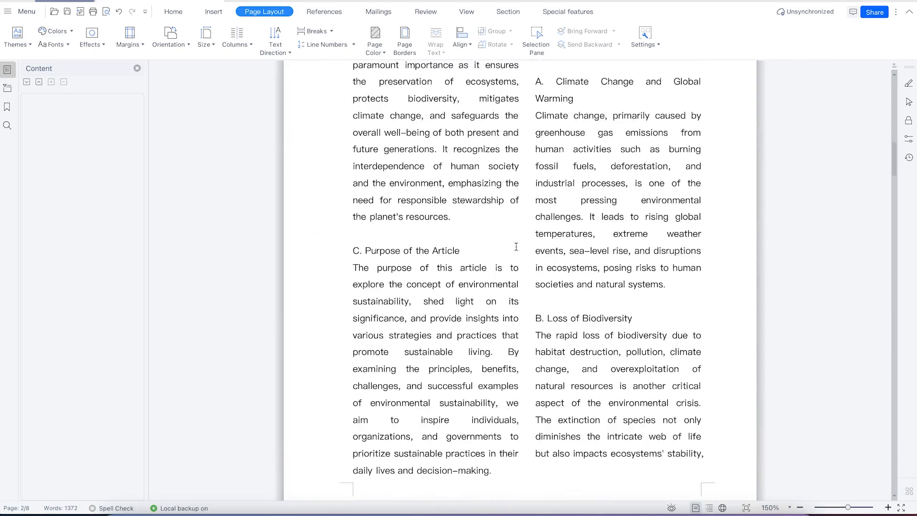
{"action": "scroll", "coordinate": [498, 262], "scroll_direction": "down", "scroll_amount": 9}
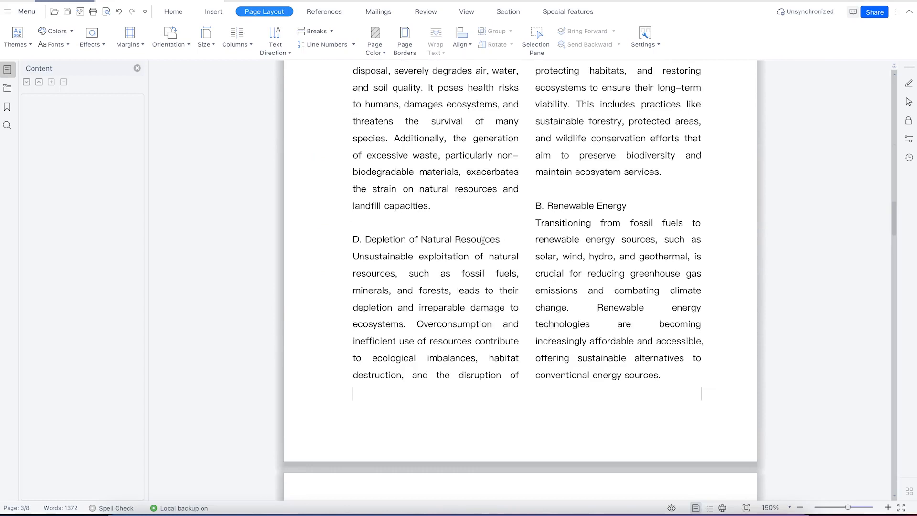
{"action": "scroll", "coordinate": [483, 240], "scroll_direction": "up", "scroll_amount": 1}
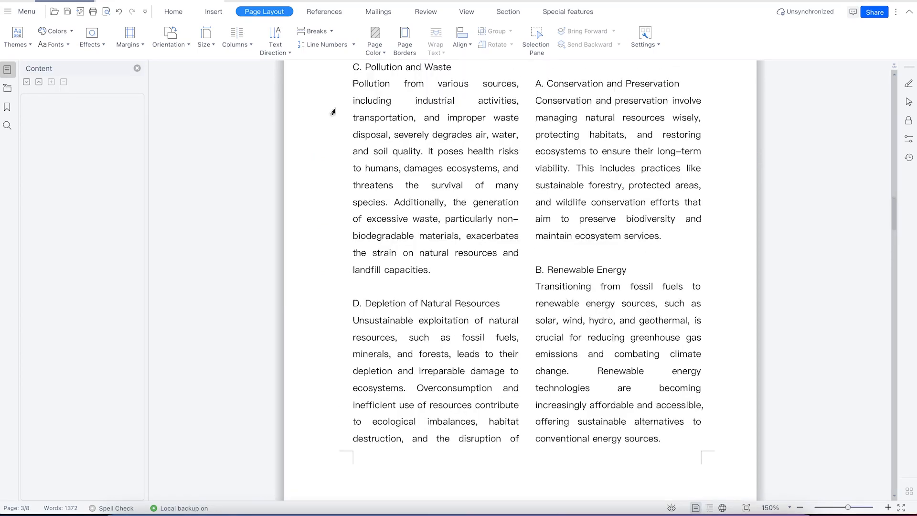
Step: Change the document to three columns and check the text flow through the pages
{"action": "left_click", "coordinate": [250, 42]}
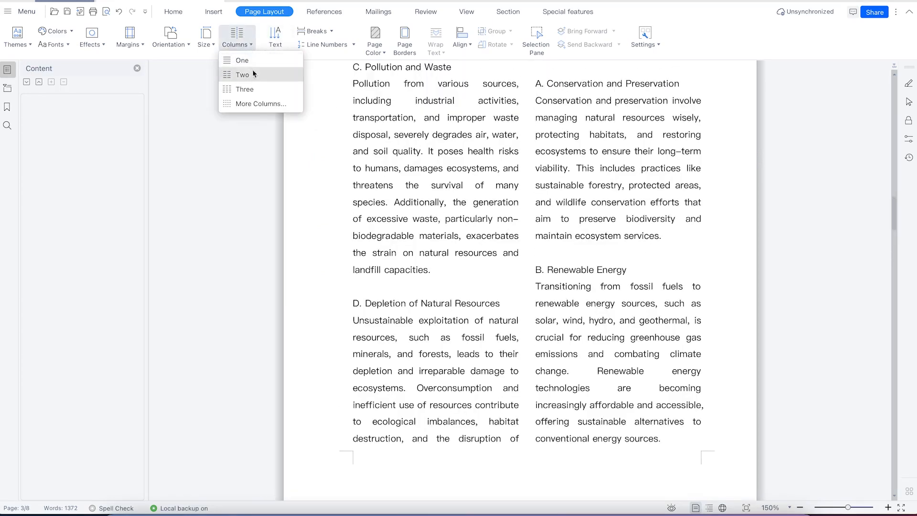
{"action": "left_click", "coordinate": [258, 87]}
{"action": "scroll", "coordinate": [469, 317], "scroll_direction": "down", "scroll_amount": 6}
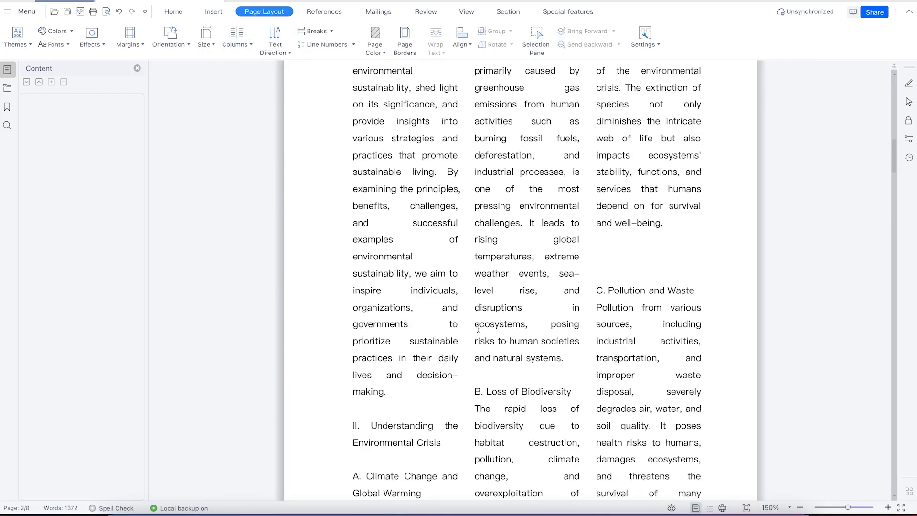
{"action": "scroll", "coordinate": [481, 315], "scroll_direction": "down", "scroll_amount": 8}
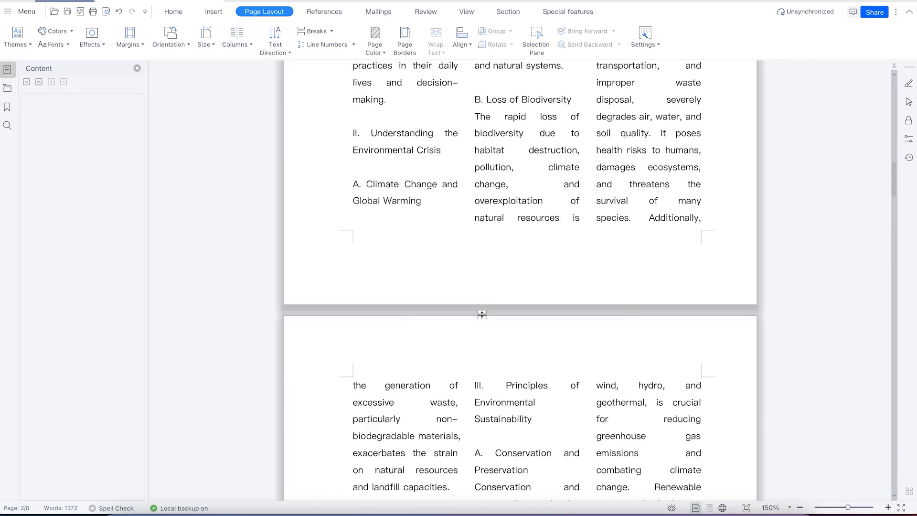
{"action": "scroll", "coordinate": [481, 314], "scroll_direction": "down", "scroll_amount": 10}
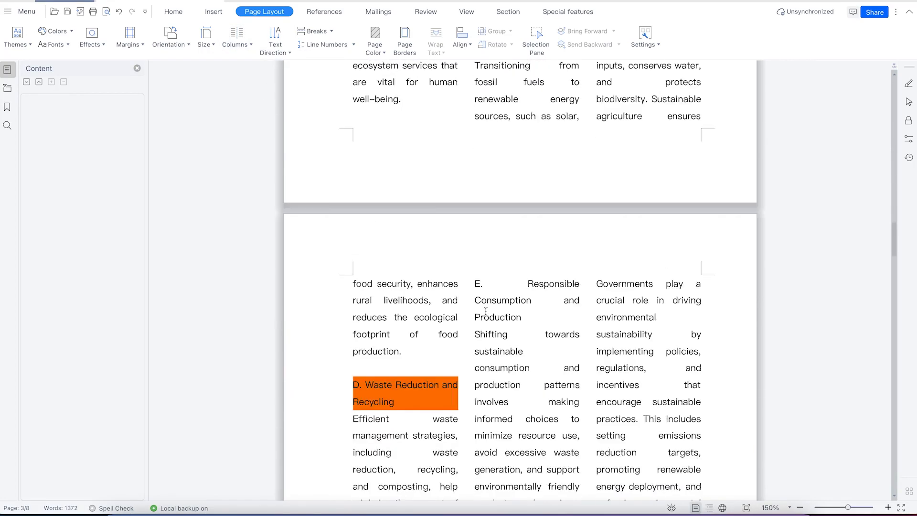
Step: Apply the Left column preset, with a narrow first column and a wider second one, to the whole document
{"action": "left_click", "coordinate": [250, 44]}
{"action": "left_click", "coordinate": [260, 104]}
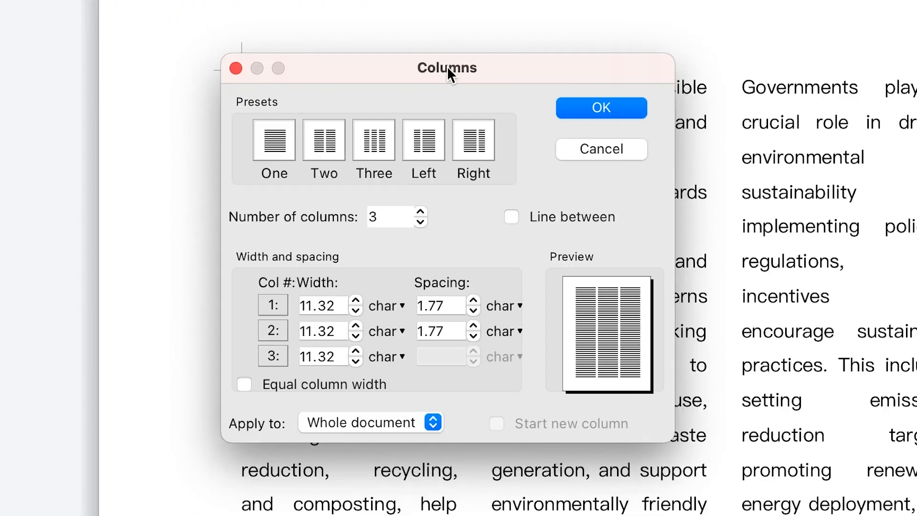
{"action": "left_click_drag", "start_coordinate": [561, 67], "coordinate": [15, 12]}
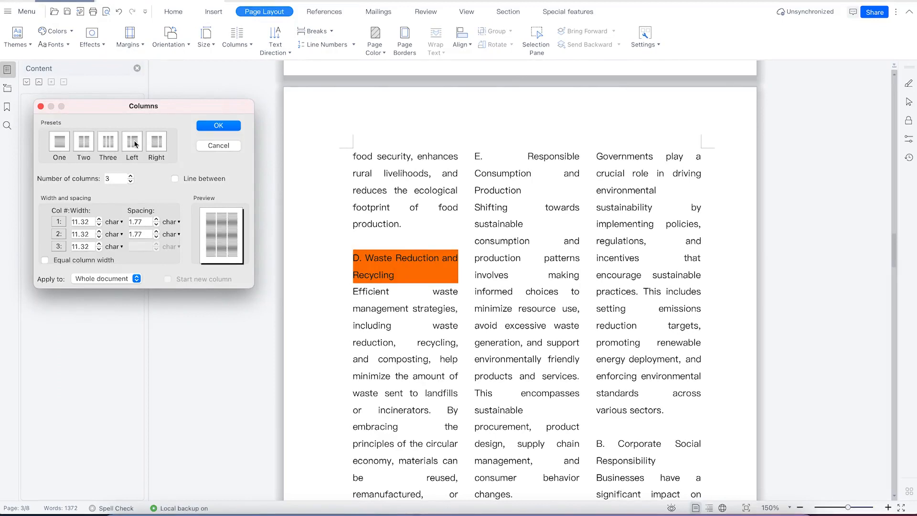
{"action": "left_click", "coordinate": [155, 144]}
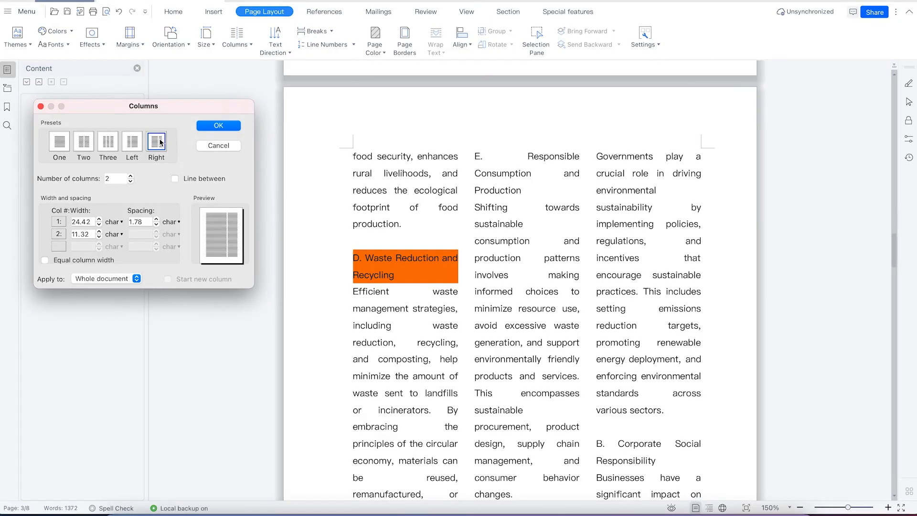
{"action": "left_click", "coordinate": [128, 142]}
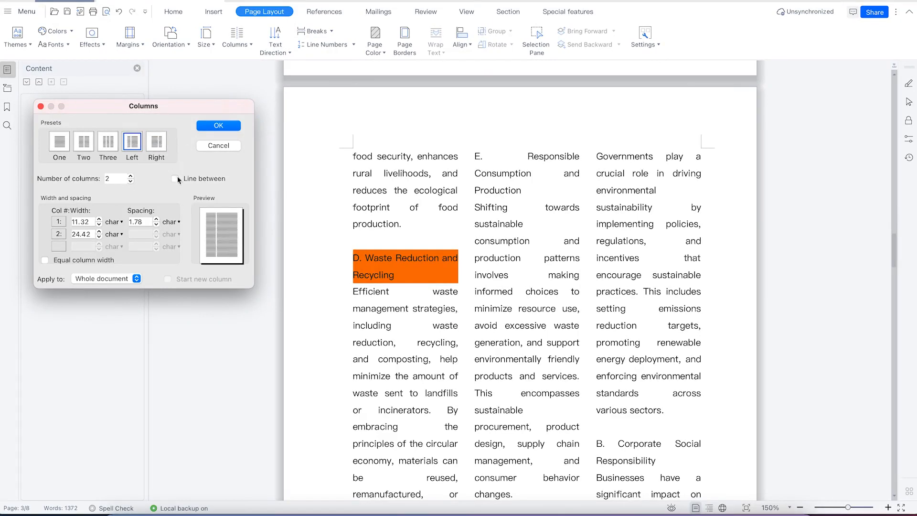
{"action": "left_click", "coordinate": [206, 127]}
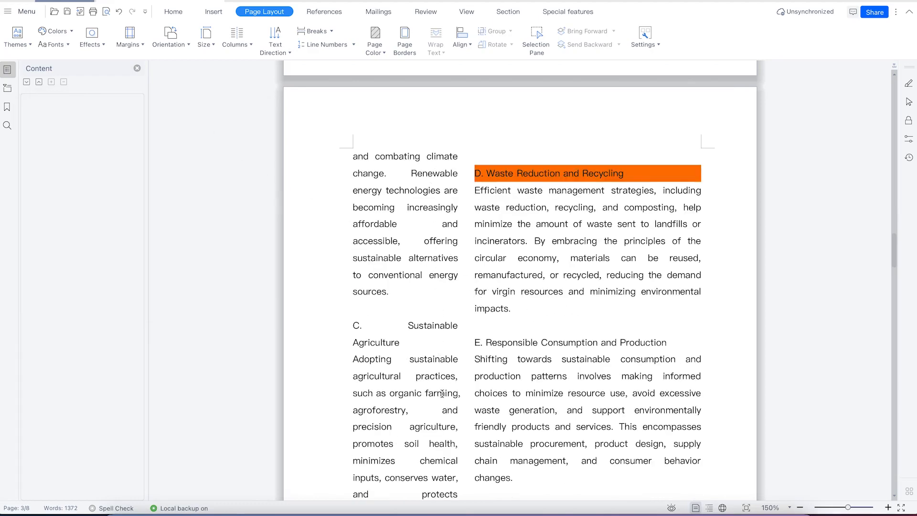
Step: Set the number of columns to 4 and apply it to the whole document
{"action": "scroll", "coordinate": [449, 400], "scroll_direction": "down", "scroll_amount": 1}
{"action": "scroll", "coordinate": [448, 400], "scroll_direction": "down", "scroll_amount": 2}
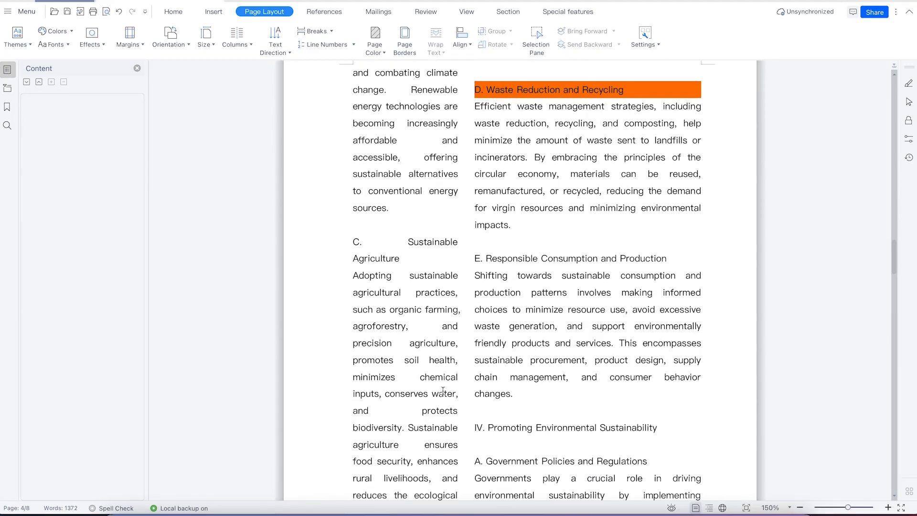
{"action": "left_click", "coordinate": [250, 44]}
{"action": "left_click", "coordinate": [249, 104]}
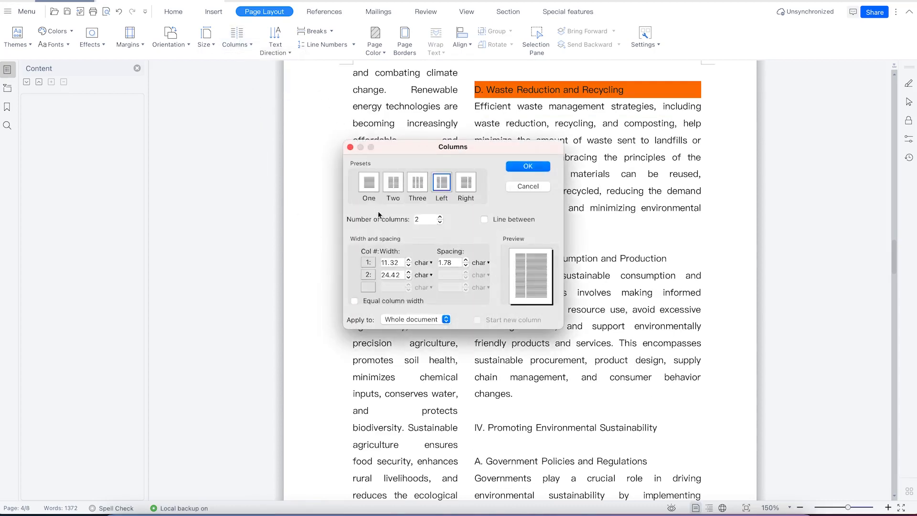
{"action": "left_click", "coordinate": [440, 216]}
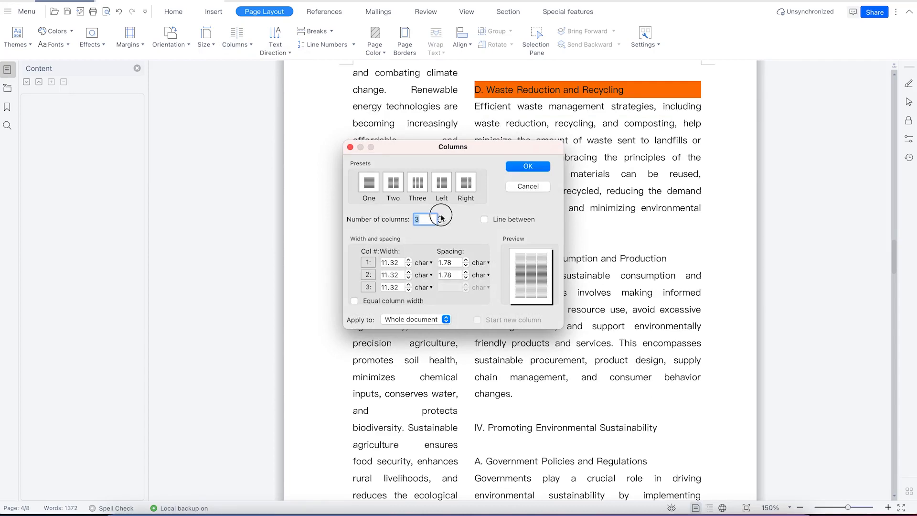
{"action": "left_click", "coordinate": [440, 216]}
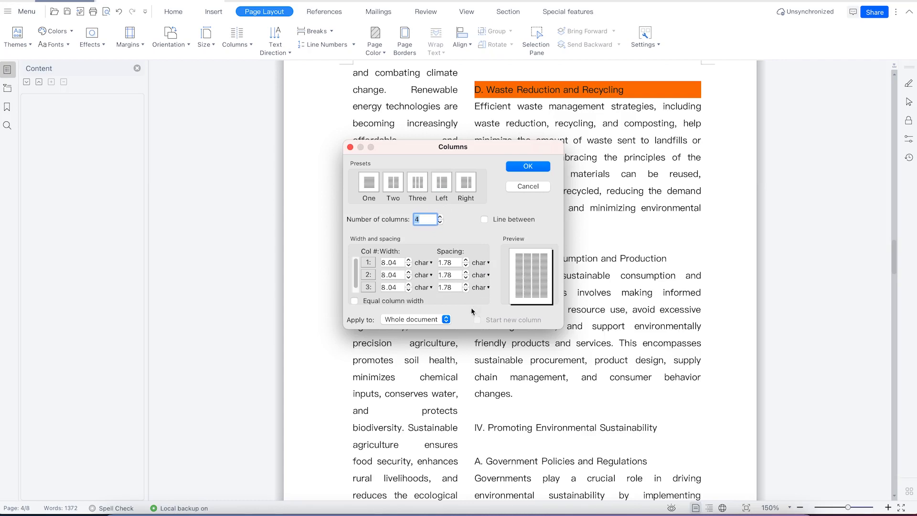
{"action": "left_click", "coordinate": [527, 167]}
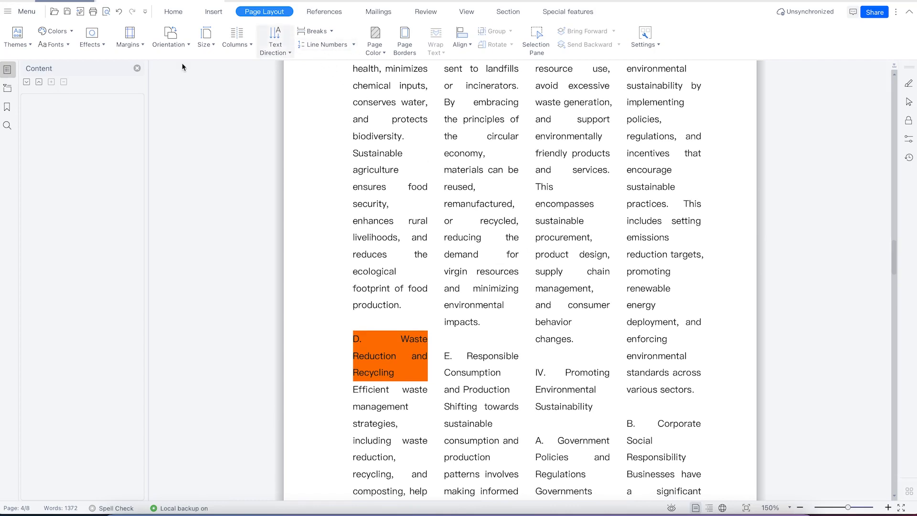
Step: Add dividing lines between the four text columns and check them across the pages
{"action": "left_click", "coordinate": [250, 45]}
{"action": "left_click", "coordinate": [265, 104]}
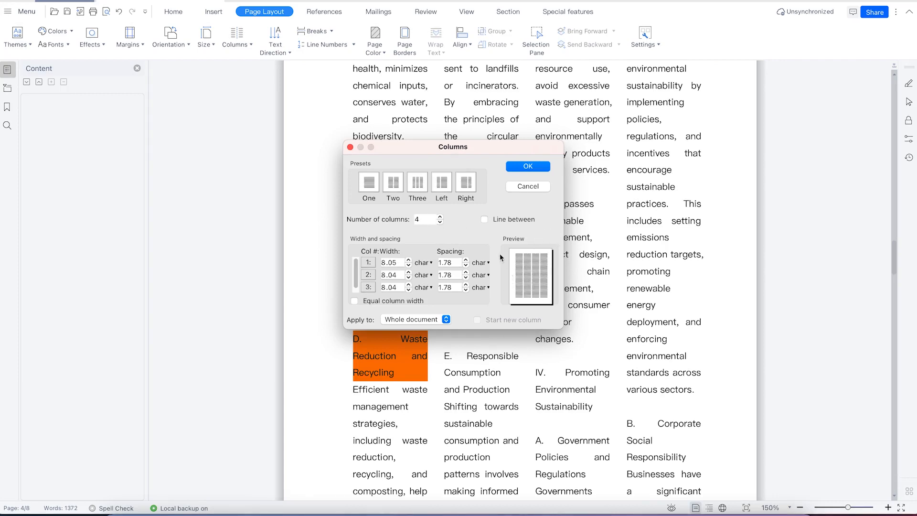
{"action": "left_click", "coordinate": [484, 220]}
{"action": "left_click", "coordinate": [528, 166]}
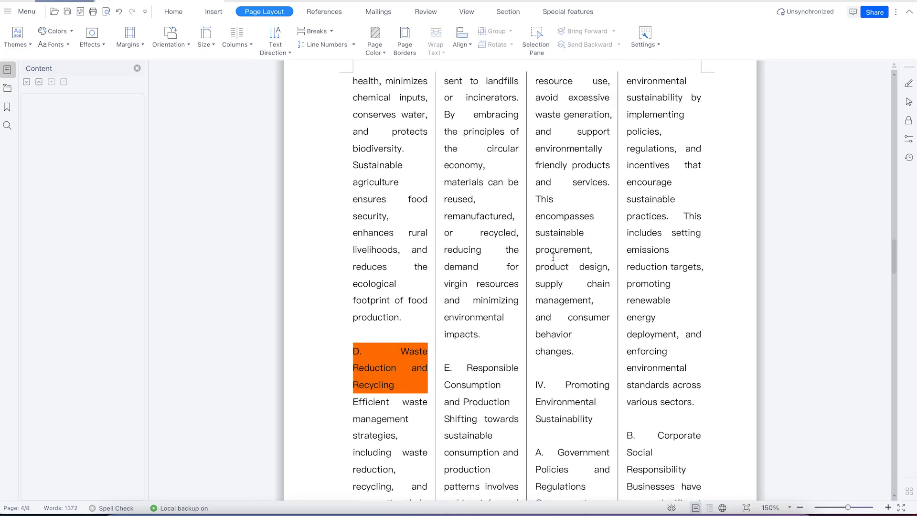
{"action": "scroll", "coordinate": [508, 275], "scroll_direction": "down", "scroll_amount": 10}
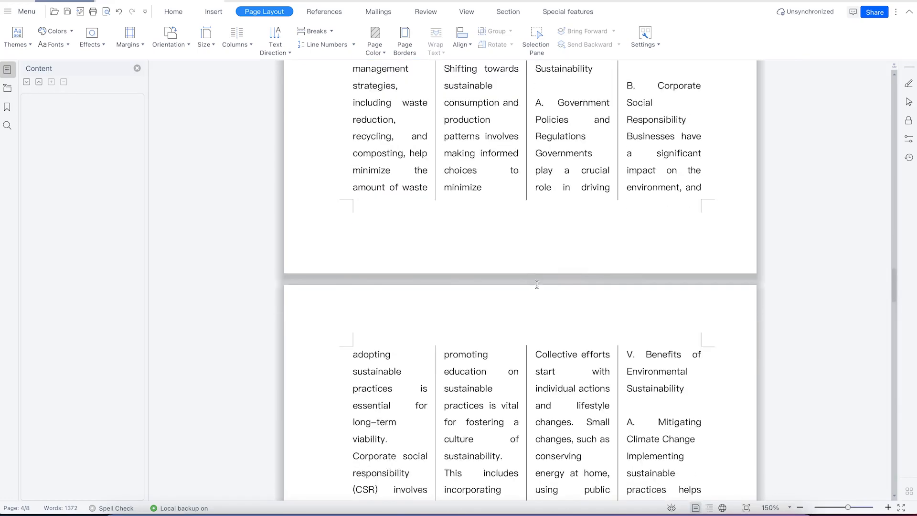
{"action": "scroll", "coordinate": [534, 298], "scroll_direction": "down", "scroll_amount": 5}
{"action": "scroll", "coordinate": [532, 286], "scroll_direction": "up", "scroll_amount": 15}
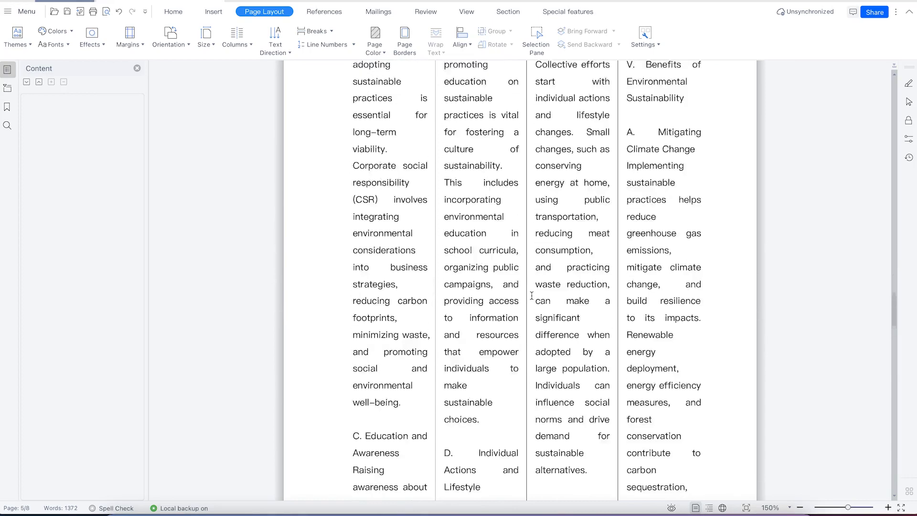
{"action": "scroll", "coordinate": [532, 286], "scroll_direction": "up", "scroll_amount": 10}
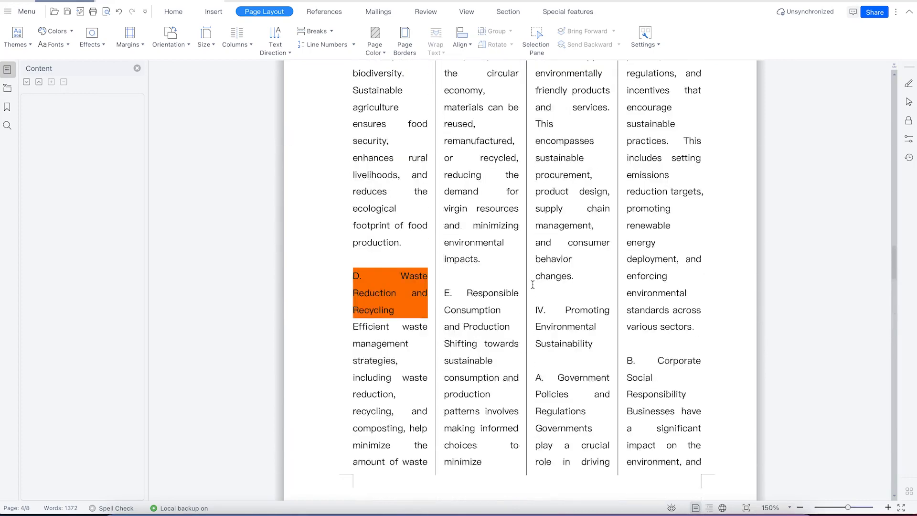
Step: Review the column settings and the available Apply to scopes, keep Whole document, and look over the pages
{"action": "left_click", "coordinate": [242, 42]}
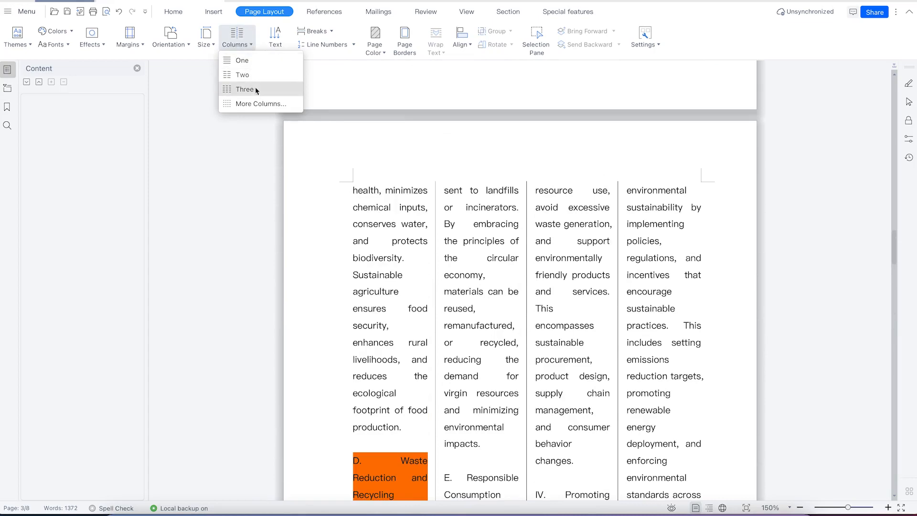
{"action": "left_click", "coordinate": [259, 102]}
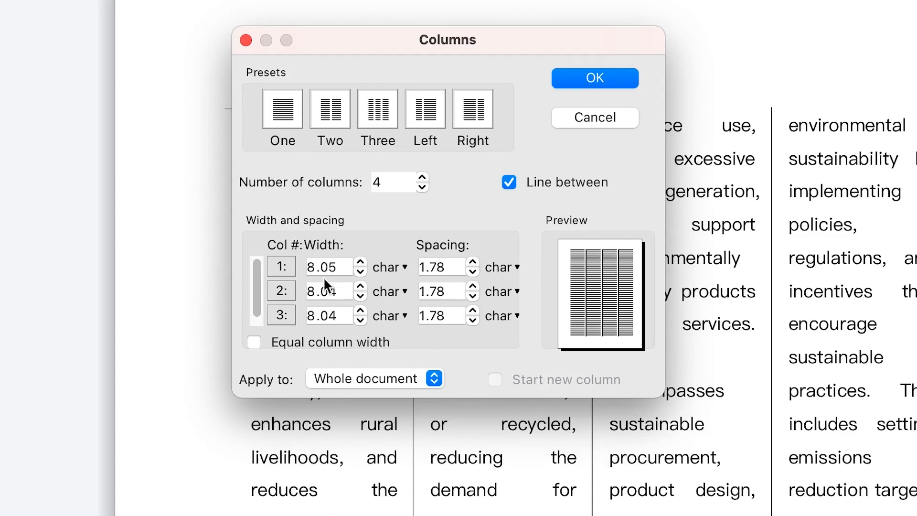
{"action": "left_click", "coordinate": [399, 379]}
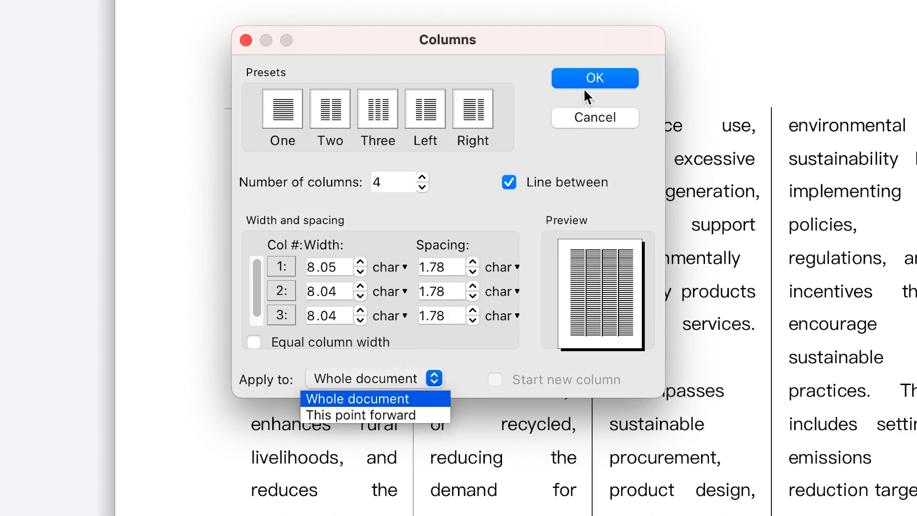
{"action": "left_click", "coordinate": [479, 376]}
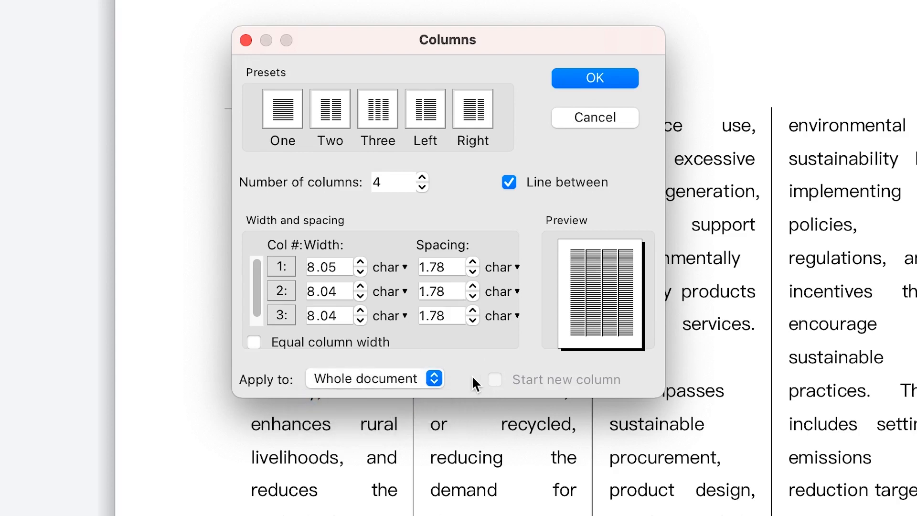
{"action": "left_click", "coordinate": [590, 79]}
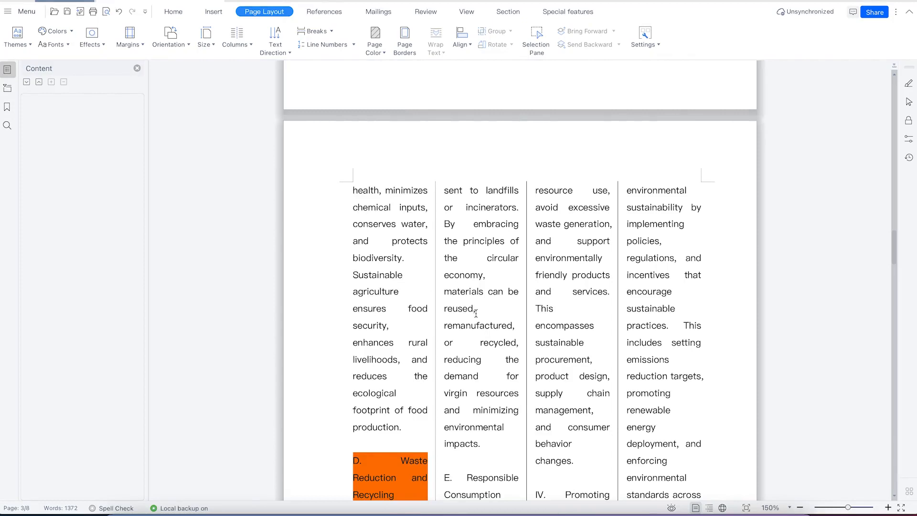
{"action": "scroll", "coordinate": [475, 310], "scroll_direction": "down", "scroll_amount": 15}
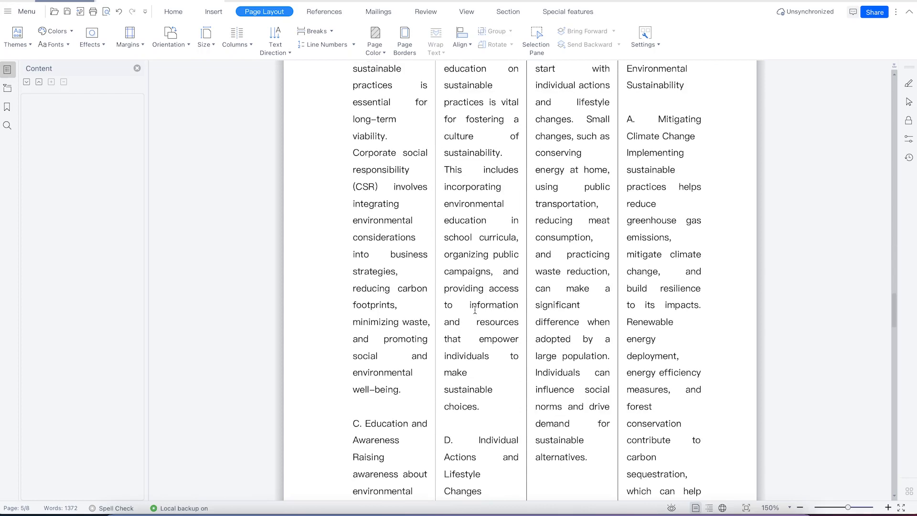
{"action": "scroll", "coordinate": [475, 310], "scroll_direction": "up", "scroll_amount": 5}
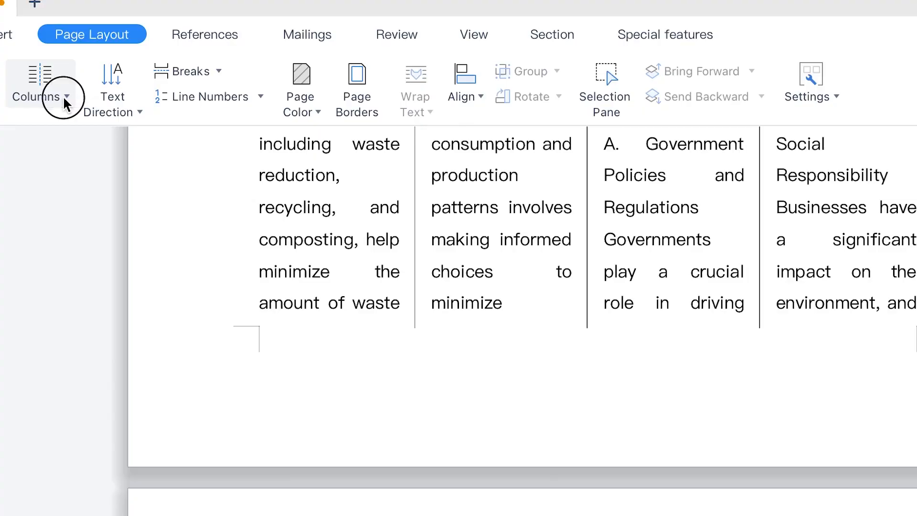
Step: Return the document to a single column and check the text flow through the pages
{"action": "left_click", "coordinate": [248, 44]}
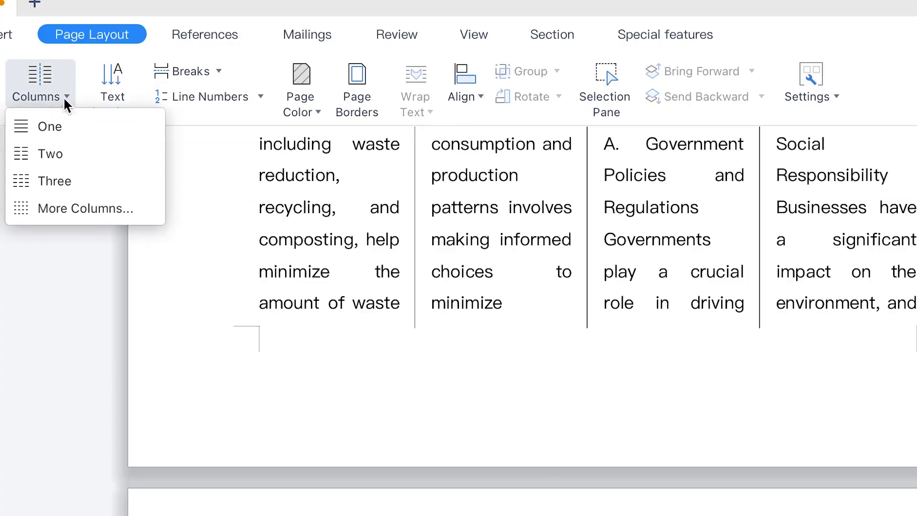
{"action": "left_click", "coordinate": [65, 127]}
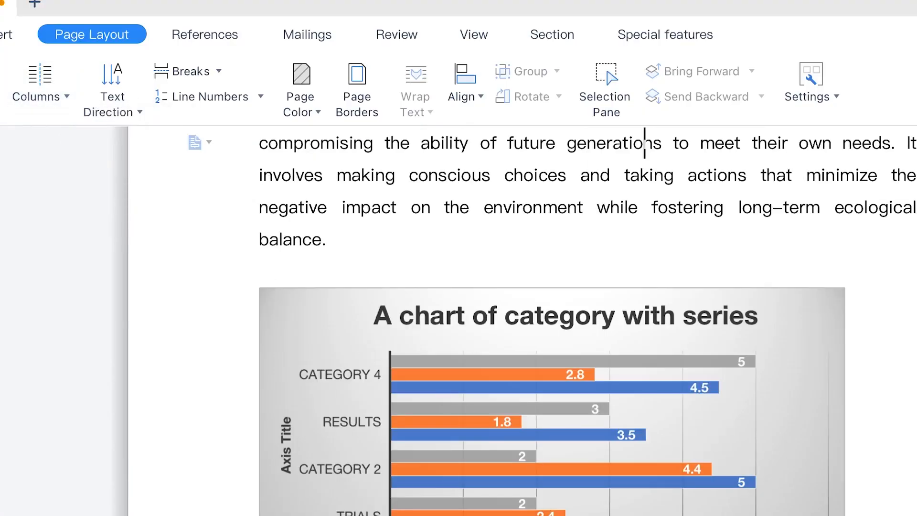
{"action": "scroll", "coordinate": [559, 352], "scroll_direction": "down", "scroll_amount": 10}
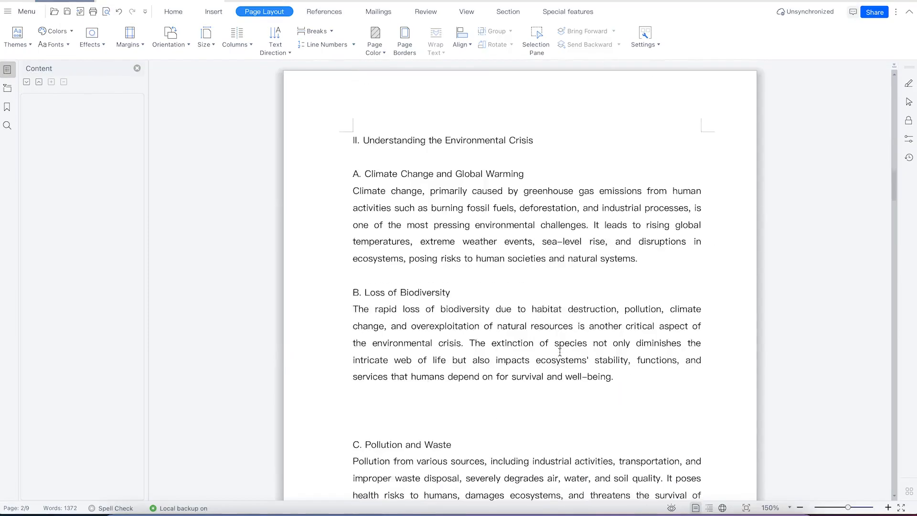
{"action": "scroll", "coordinate": [559, 352], "scroll_direction": "down", "scroll_amount": 3}
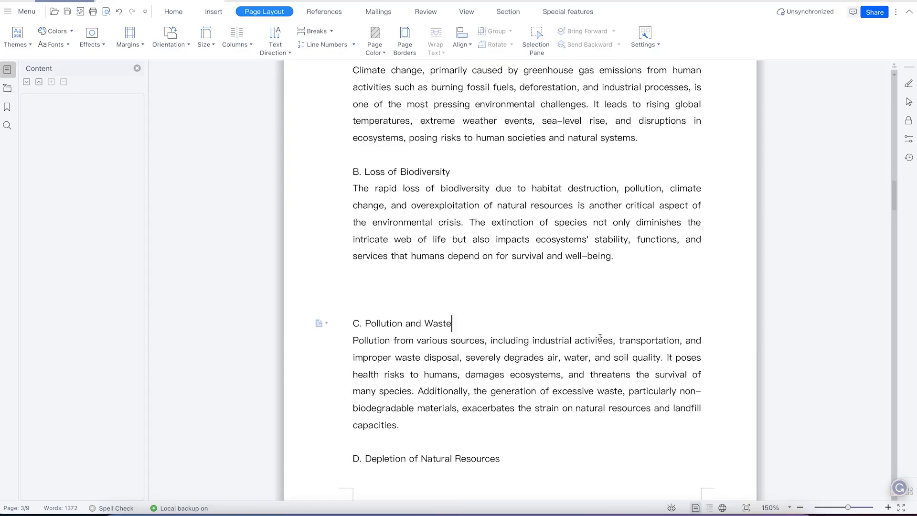
{"action": "scroll", "coordinate": [600, 338], "scroll_direction": "up", "scroll_amount": 2}
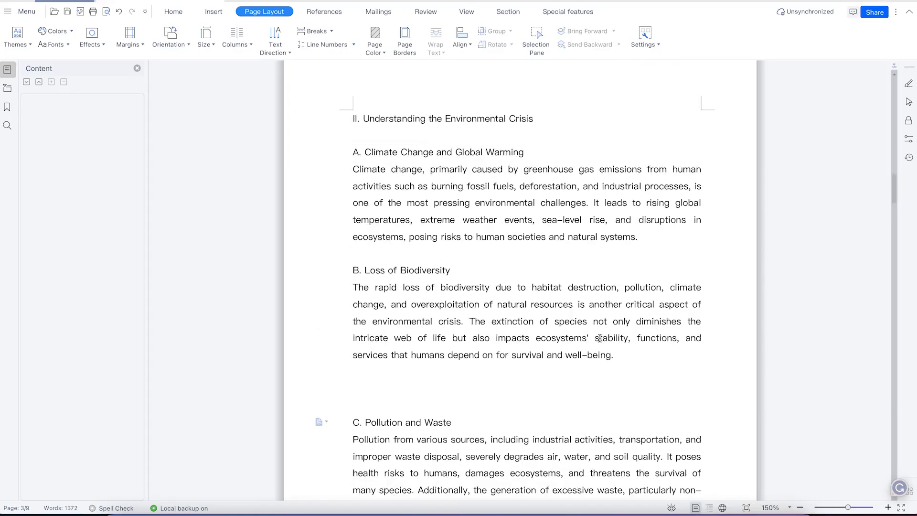
{"action": "scroll", "coordinate": [599, 338], "scroll_direction": "up", "scroll_amount": 9}
Step: Apply the Normal margins preset, with 1 in top and bottom and 1.25 in left and right
{"action": "left_click", "coordinate": [172, 12]}
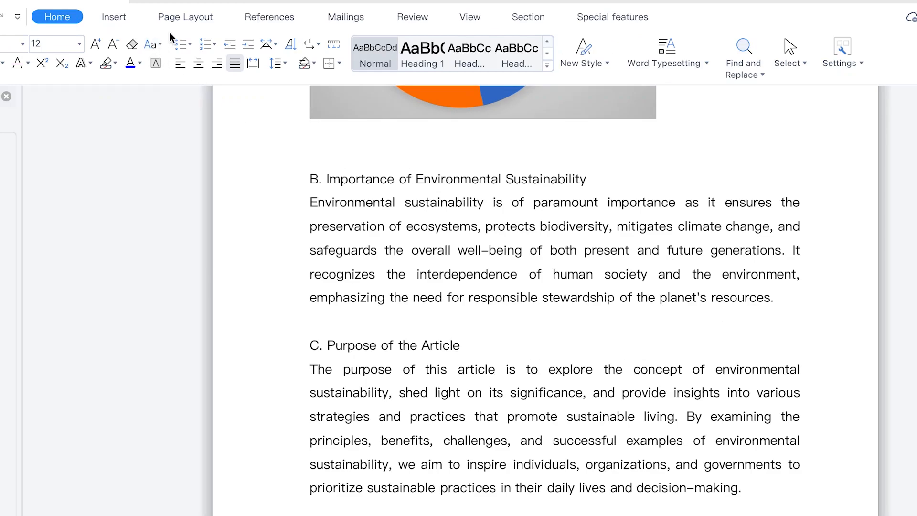
{"action": "left_click", "coordinate": [259, 14]}
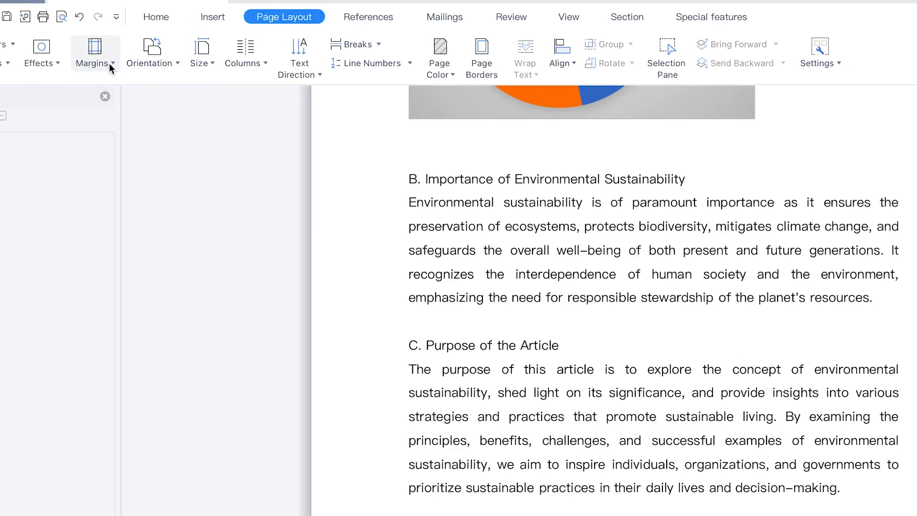
{"action": "left_click", "coordinate": [109, 64]}
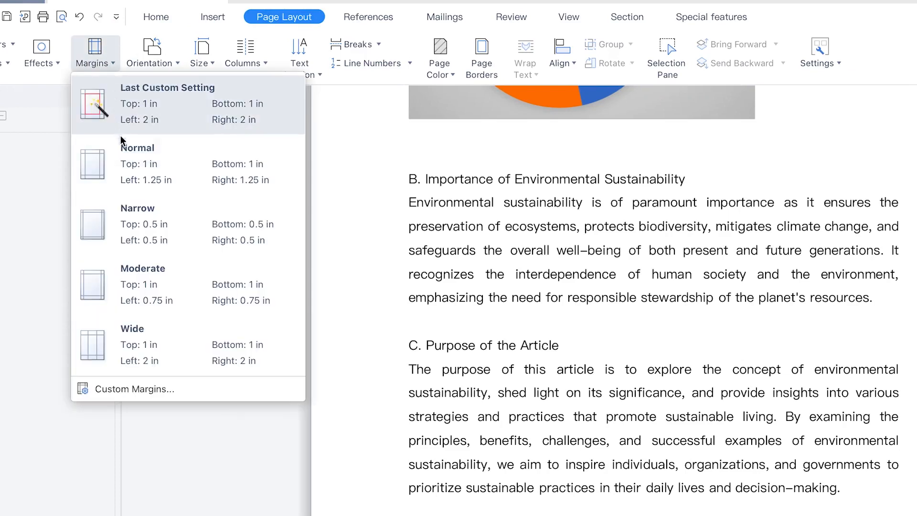
{"action": "left_click", "coordinate": [158, 165]}
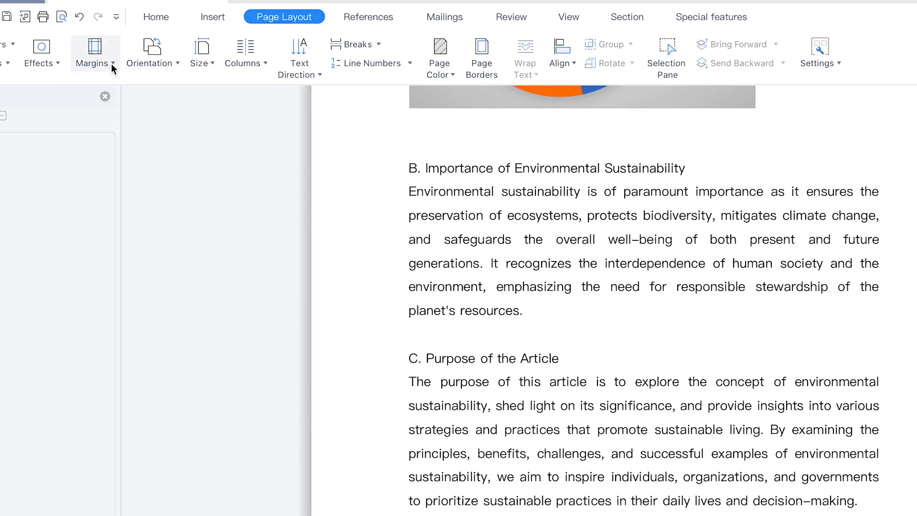
Step: Try the Narrow margins preset of 0.5 in on every side and undo the change
{"action": "left_click", "coordinate": [94, 61]}
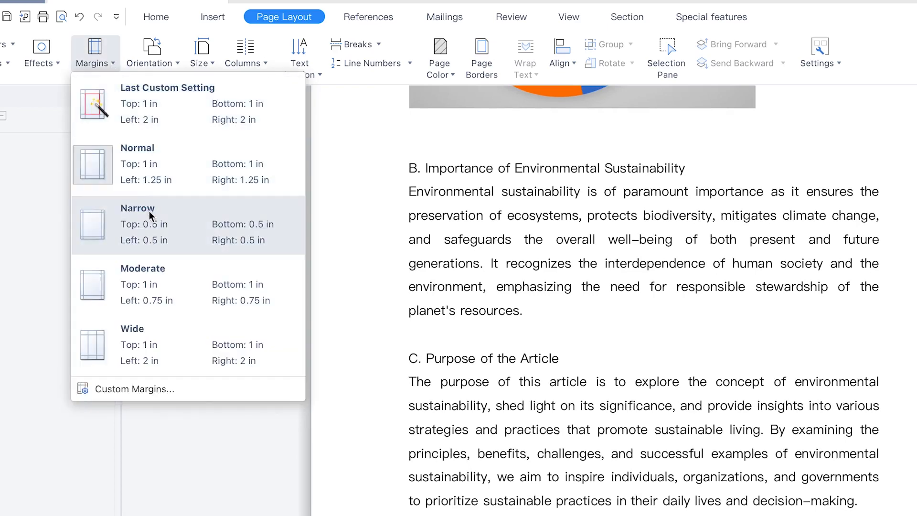
{"action": "left_click", "coordinate": [156, 222]}
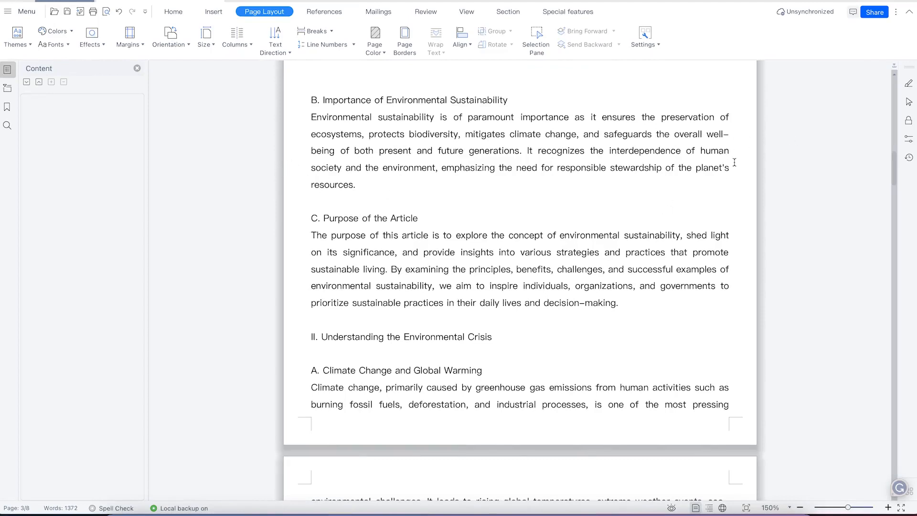
{"action": "key", "text": "ctrl+z"}
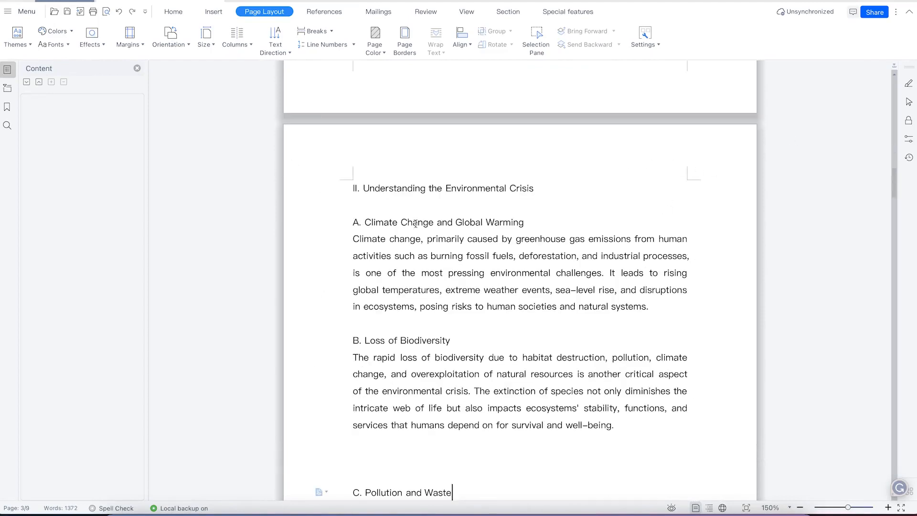
Step: Apply the Narrow margins preset again, followed by Moderate with 1 in top and bottom and 0.75 in left and right
{"action": "left_click", "coordinate": [342, 234]}
{"action": "left_click", "coordinate": [133, 43]}
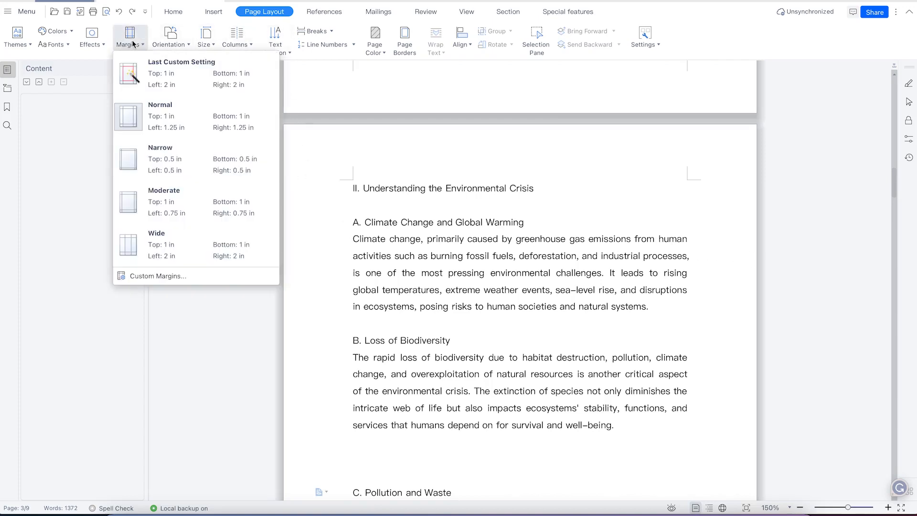
{"action": "left_click", "coordinate": [176, 159]}
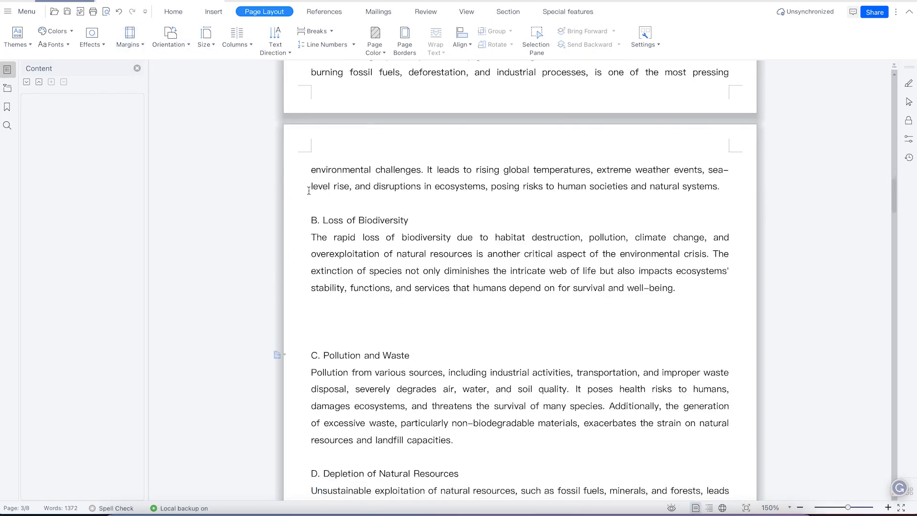
{"action": "left_click", "coordinate": [142, 48]}
{"action": "left_click", "coordinate": [176, 208]}
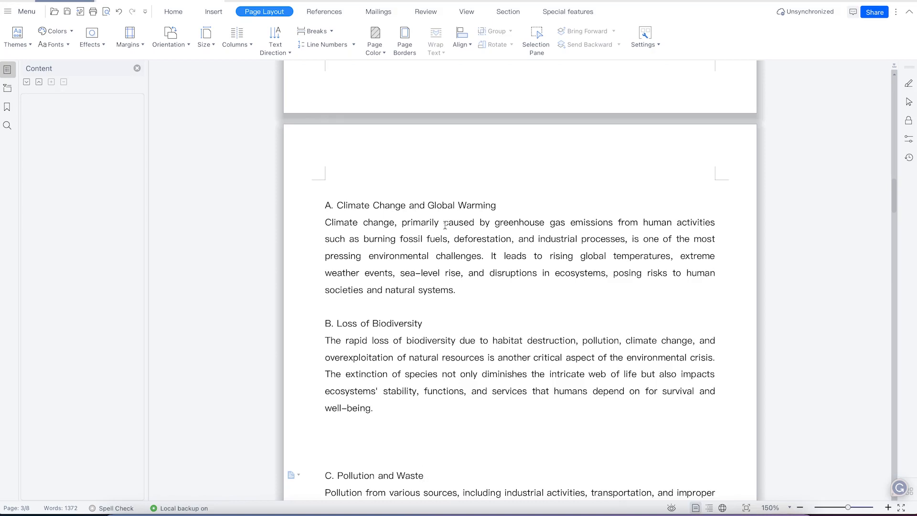
Step: Apply the Wide margins preset, with 1 in top and bottom and 2 in left and right, and check the pages
{"action": "left_click", "coordinate": [141, 45]}
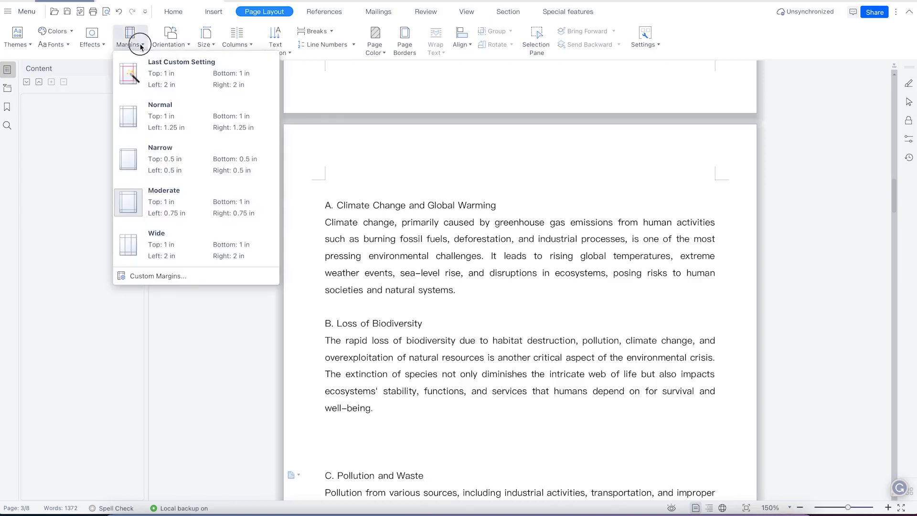
{"action": "left_click", "coordinate": [149, 238]}
{"action": "scroll", "coordinate": [541, 251], "scroll_direction": "down", "scroll_amount": 7}
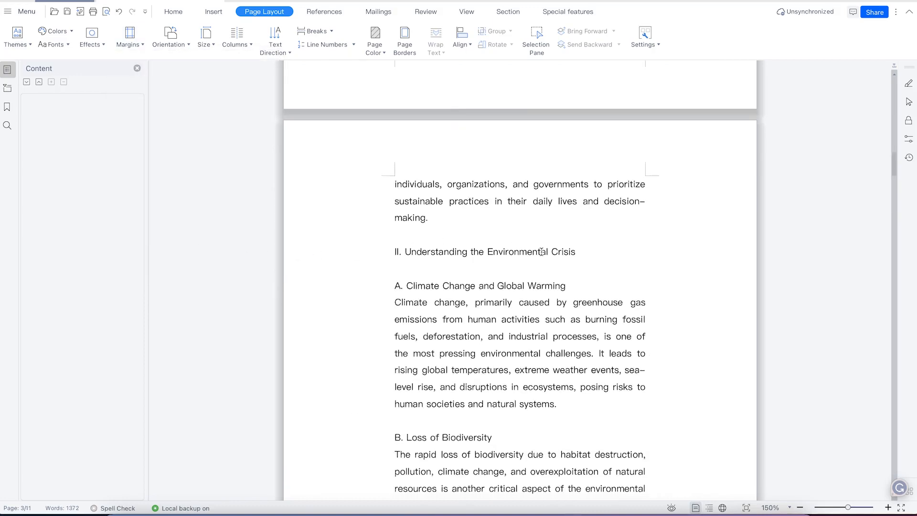
{"action": "scroll", "coordinate": [541, 250], "scroll_direction": "up", "scroll_amount": 6}
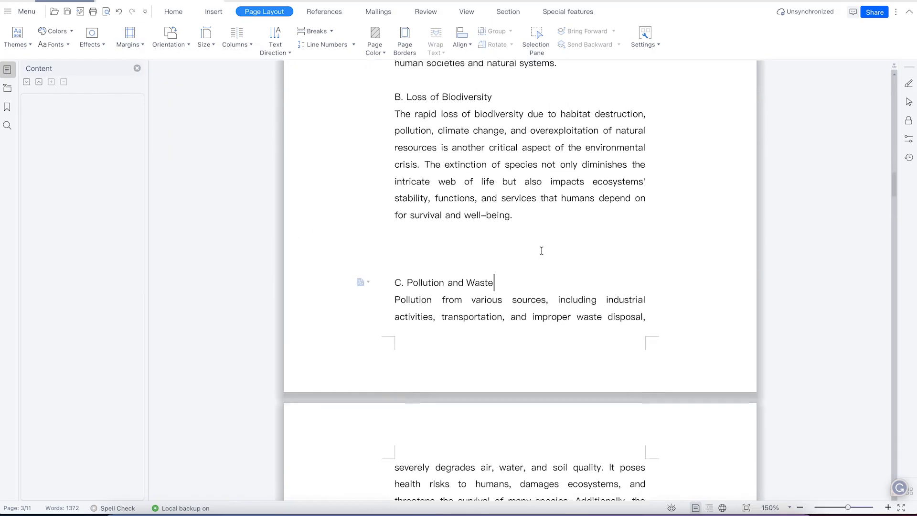
Step: Open the custom margin settings from the document pages and examine the available measurement units for the top margin
{"action": "scroll", "coordinate": [541, 251], "scroll_direction": "down", "scroll_amount": 20}
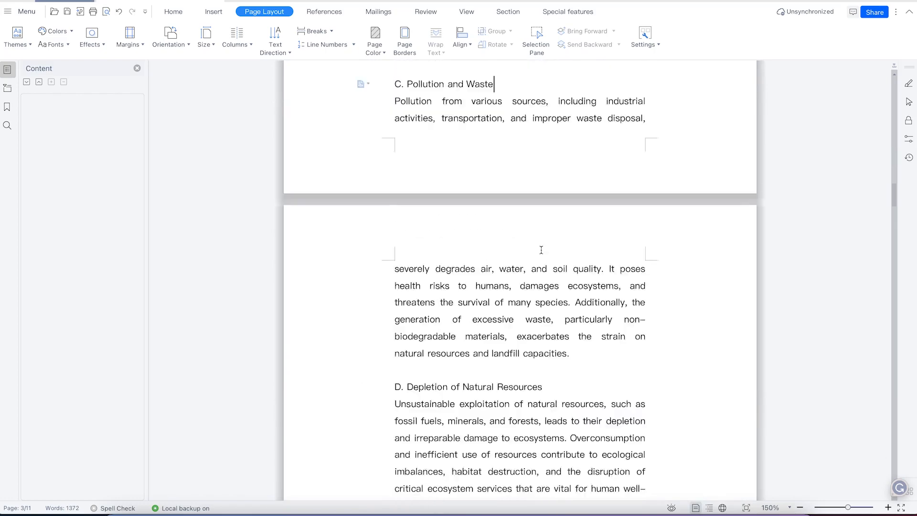
{"action": "scroll", "coordinate": [542, 248], "scroll_direction": "up", "scroll_amount": 2}
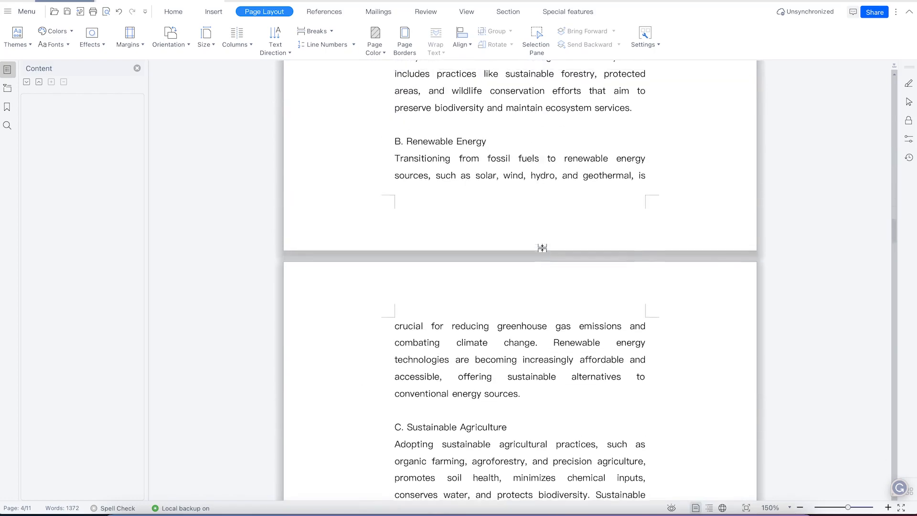
{"action": "left_click", "coordinate": [130, 45]}
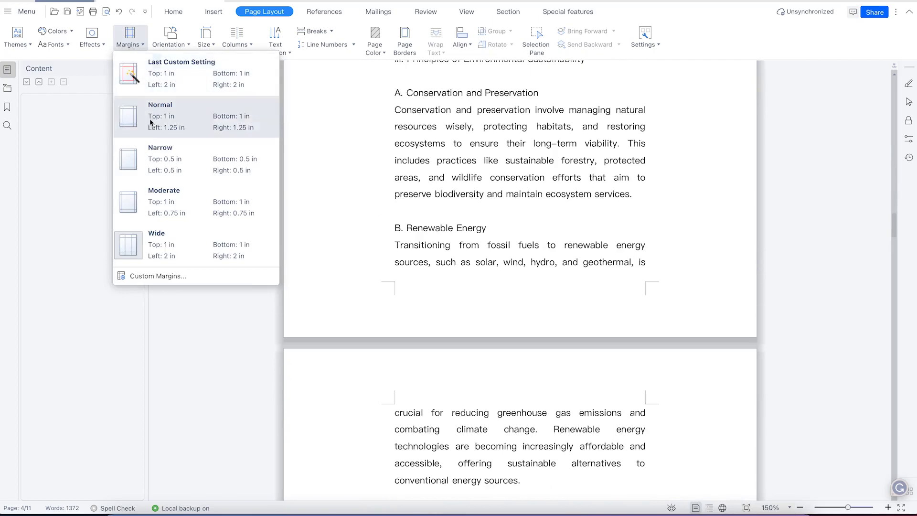
{"action": "left_click", "coordinate": [175, 278]}
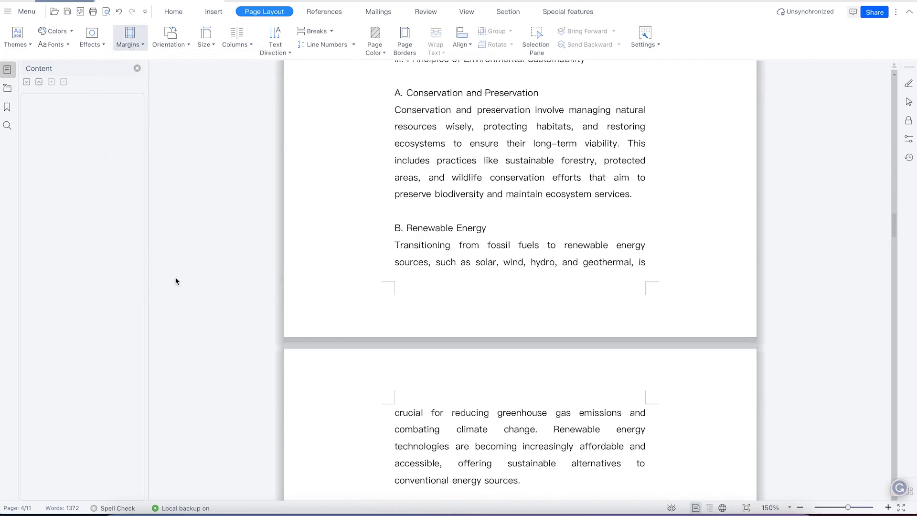
{"action": "left_click_drag", "start_coordinate": [432, 78], "coordinate": [202, 103]}
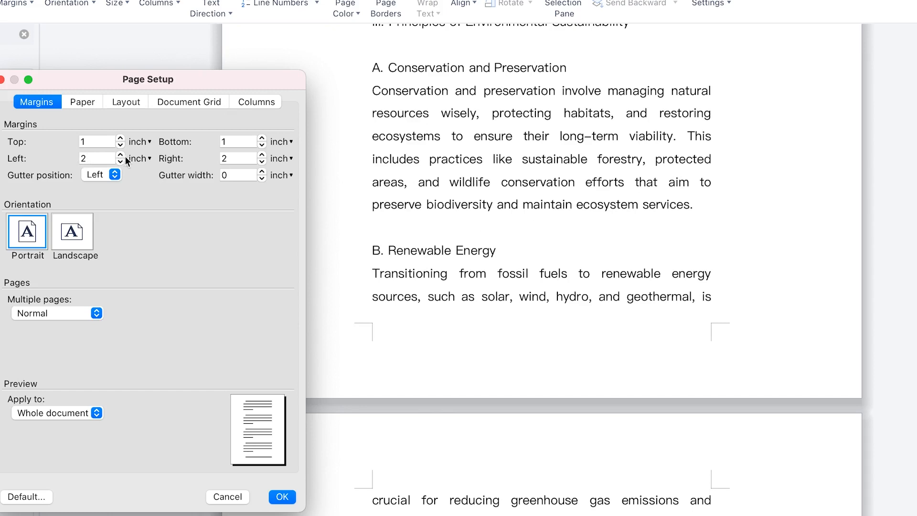
{"action": "left_click", "coordinate": [149, 140]}
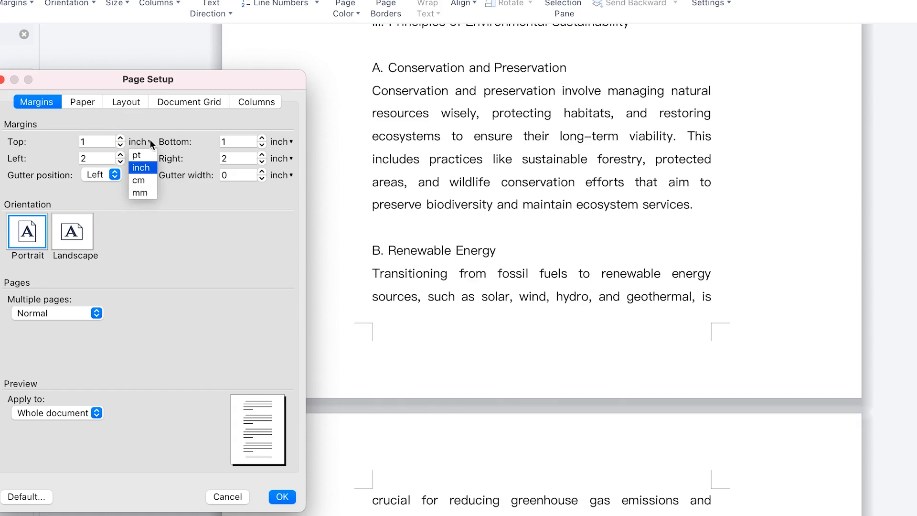
{"action": "left_click", "coordinate": [147, 124]}
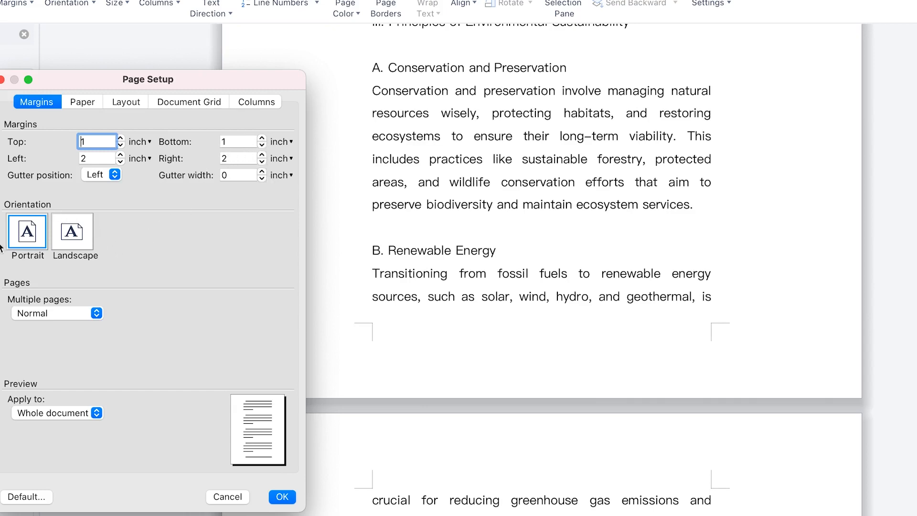
Step: Set the whole document to landscape orientation through Page Setup and check the resulting pages
{"action": "left_click", "coordinate": [27, 237]}
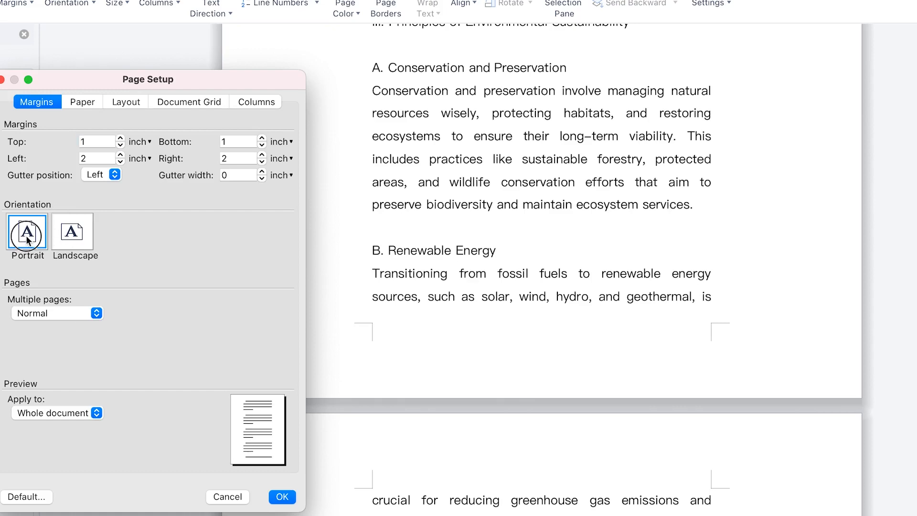
{"action": "left_click", "coordinate": [71, 233]}
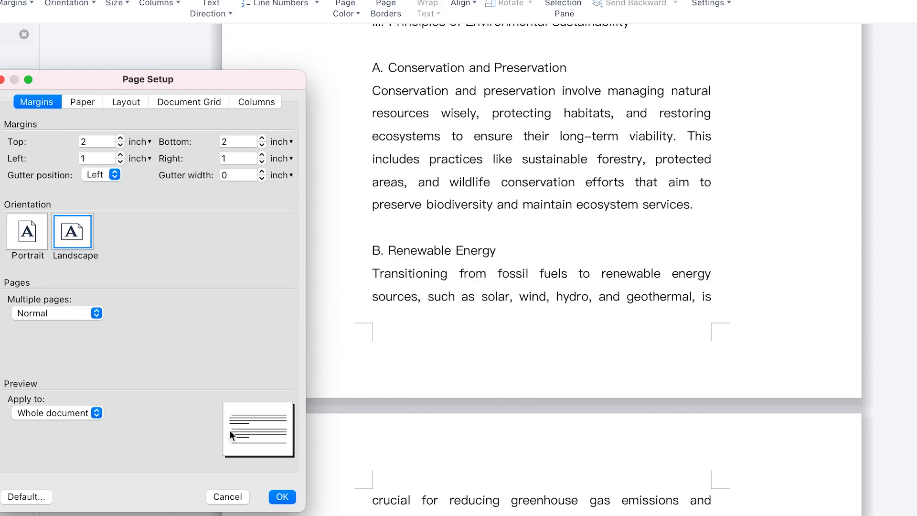
{"action": "left_click", "coordinate": [282, 496]}
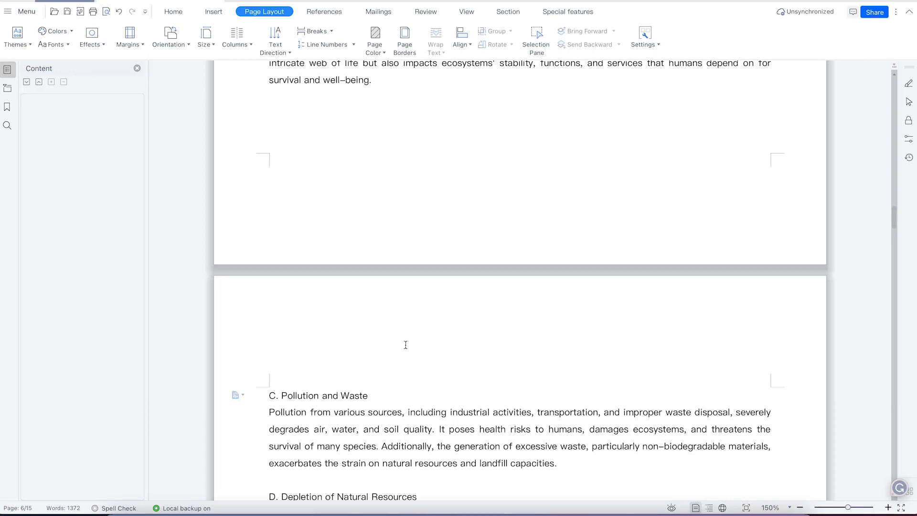
{"action": "scroll", "coordinate": [398, 395], "scroll_direction": "down", "scroll_amount": 6}
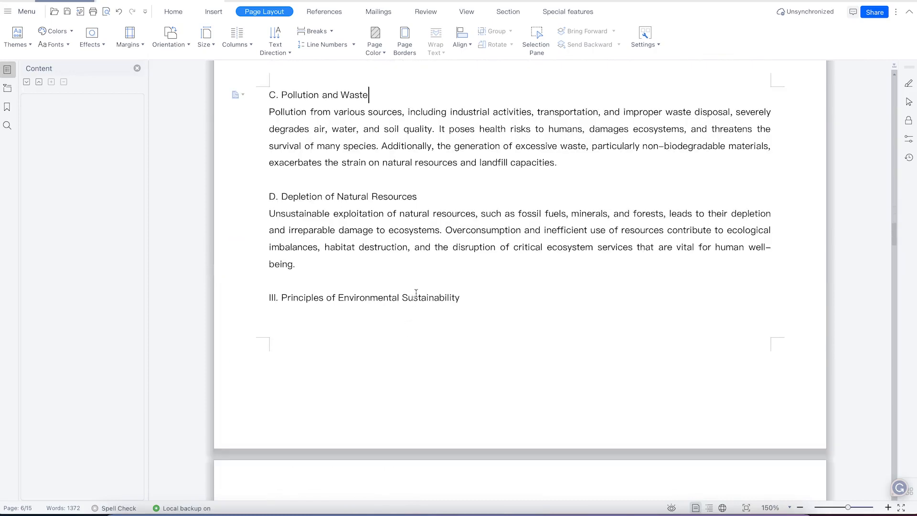
{"action": "scroll", "coordinate": [417, 291], "scroll_direction": "up", "scroll_amount": 1}
{"action": "scroll", "coordinate": [420, 296], "scroll_direction": "up", "scroll_amount": 3}
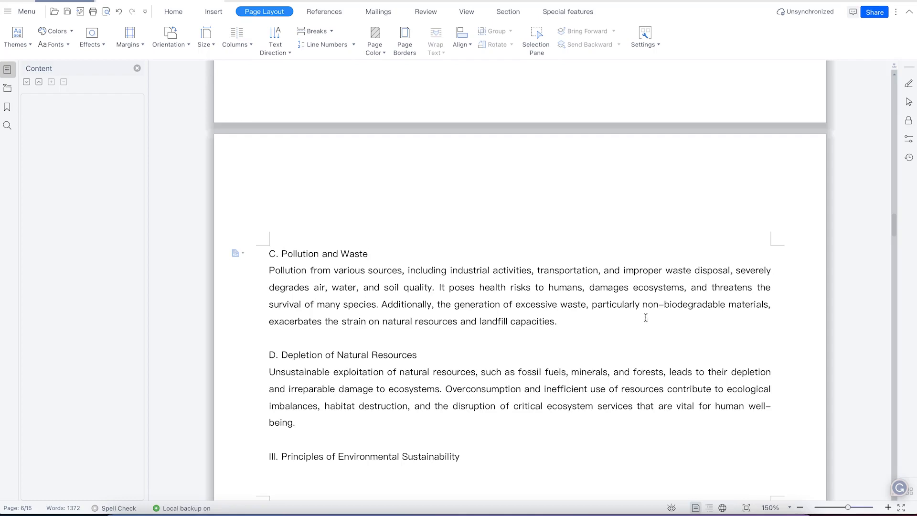
Step: Reopen the custom margin settings and examine the multiple-pages choices and the scope options for applying them
{"action": "left_click", "coordinate": [140, 45]}
{"action": "left_click", "coordinate": [179, 278]}
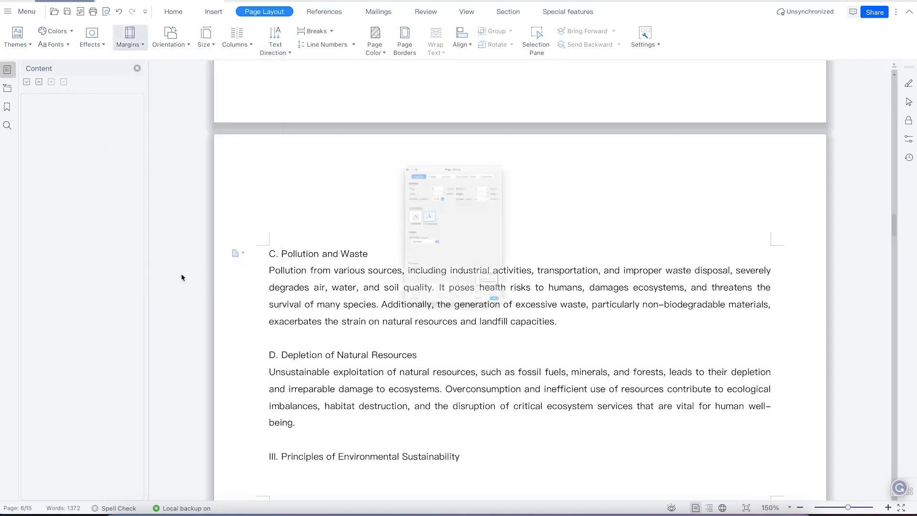
{"action": "left_click_drag", "start_coordinate": [436, 80], "coordinate": [172, 96]}
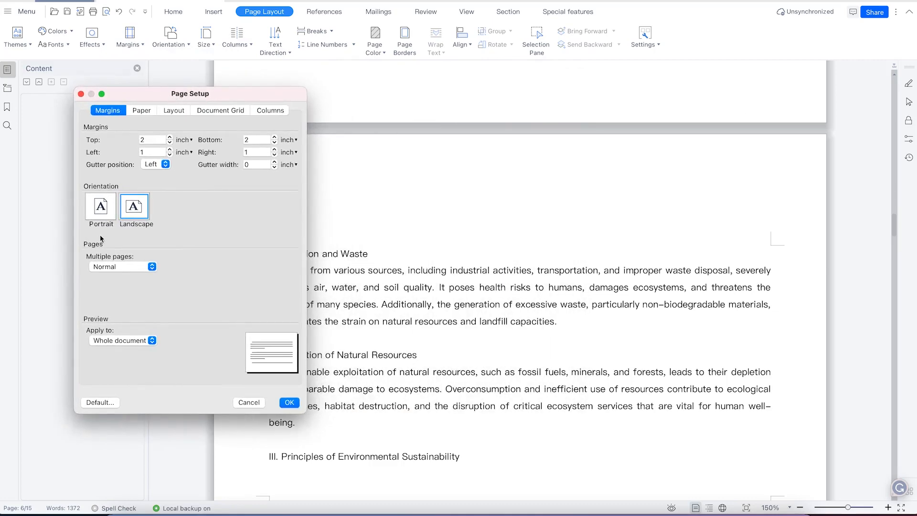
{"action": "left_click", "coordinate": [151, 267]}
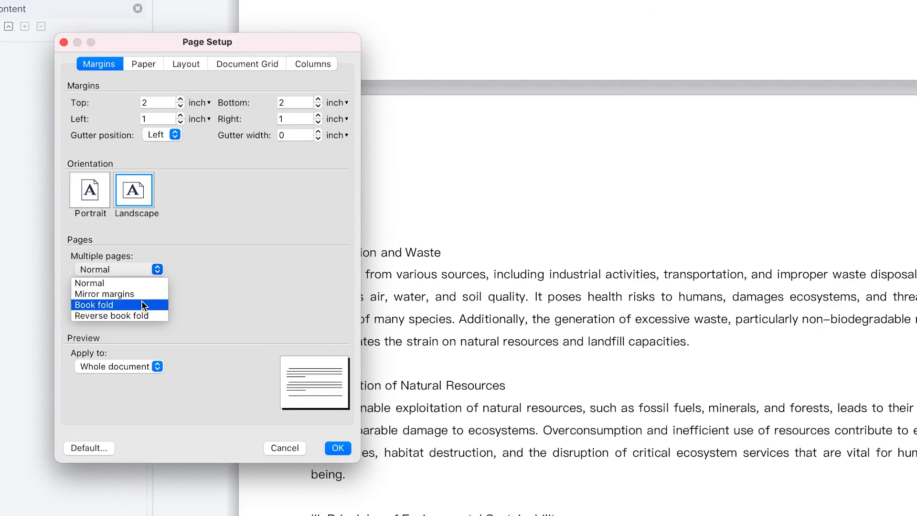
{"action": "left_click", "coordinate": [231, 263]}
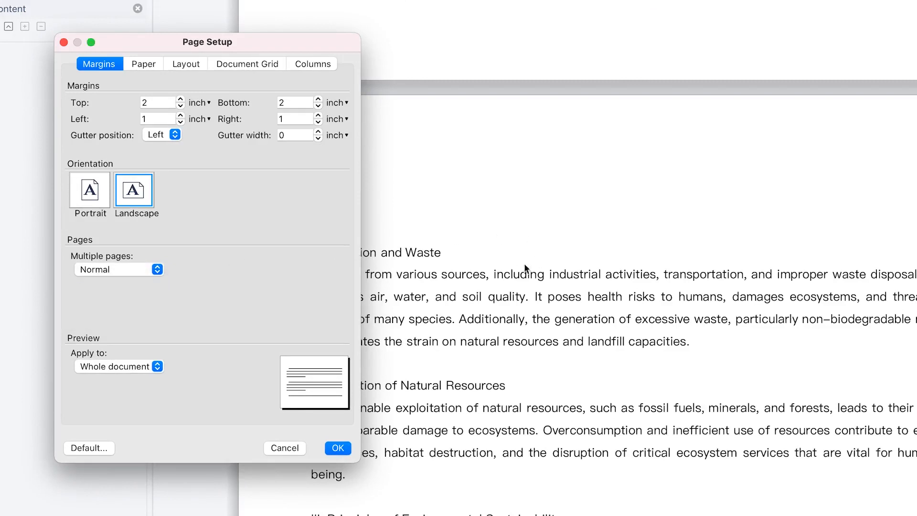
{"action": "left_click", "coordinate": [107, 369]}
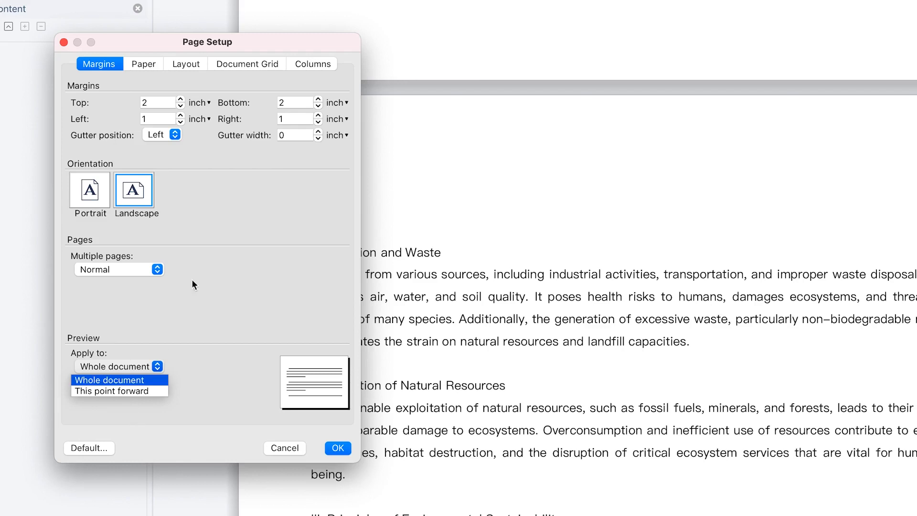
Step: Examine the list of available paper sizes in Page Setup, from A4 and A3 through to Custom
{"action": "left_click", "coordinate": [141, 67]}
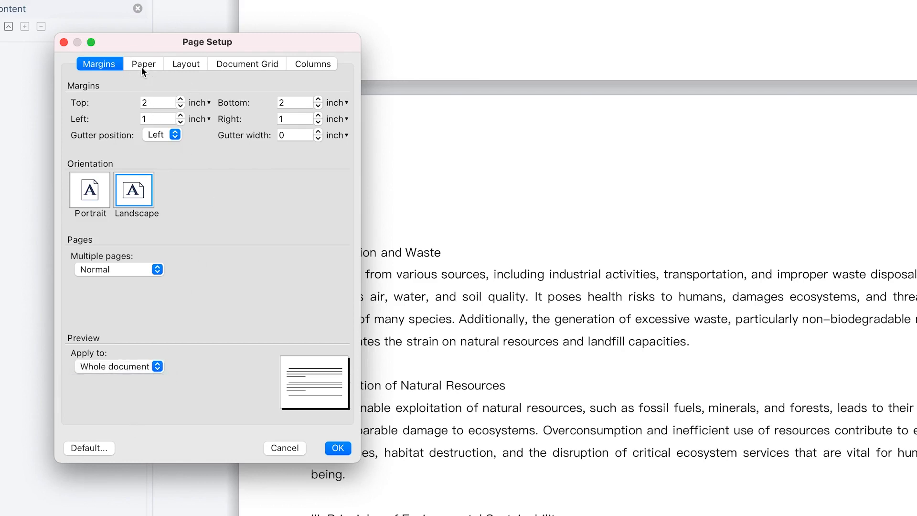
{"action": "left_click", "coordinate": [143, 64]}
{"action": "left_click", "coordinate": [144, 102]}
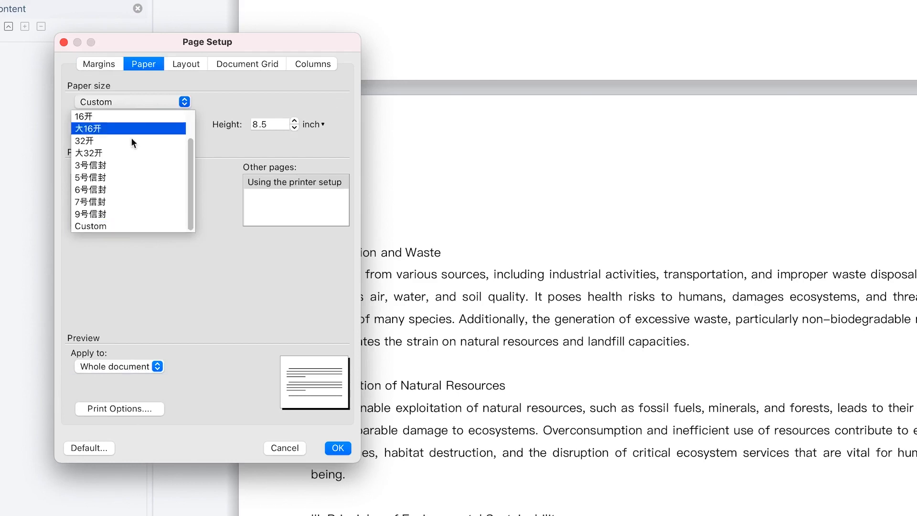
{"action": "scroll", "coordinate": [127, 147], "scroll_direction": "up", "scroll_amount": 3}
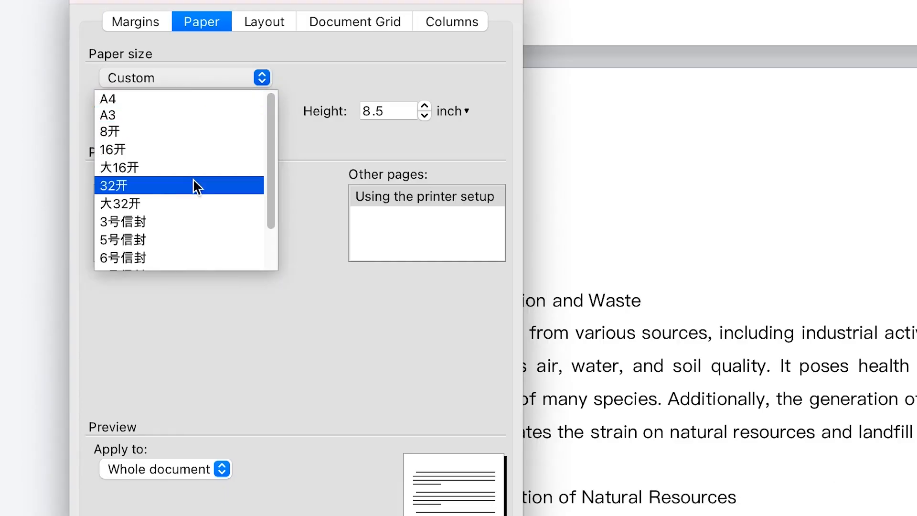
{"action": "scroll", "coordinate": [203, 188], "scroll_direction": "down", "scroll_amount": 3}
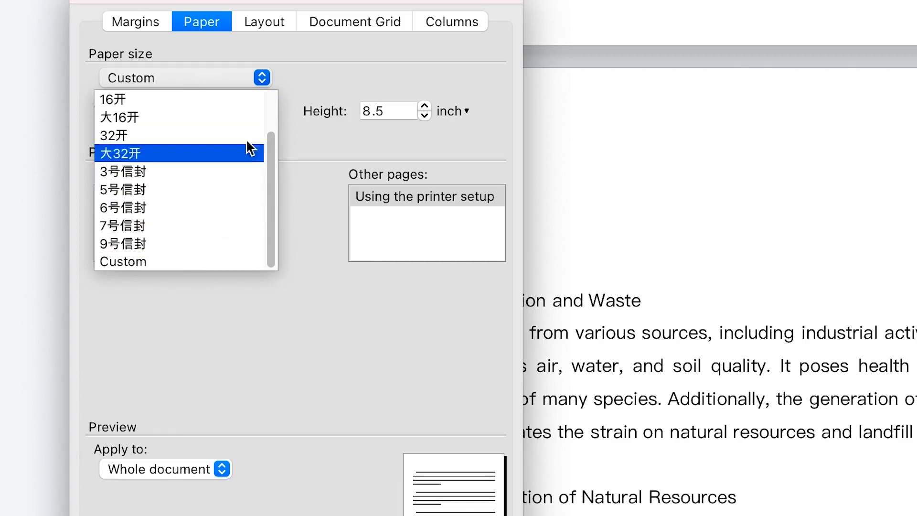
{"action": "left_click", "coordinate": [366, 65]}
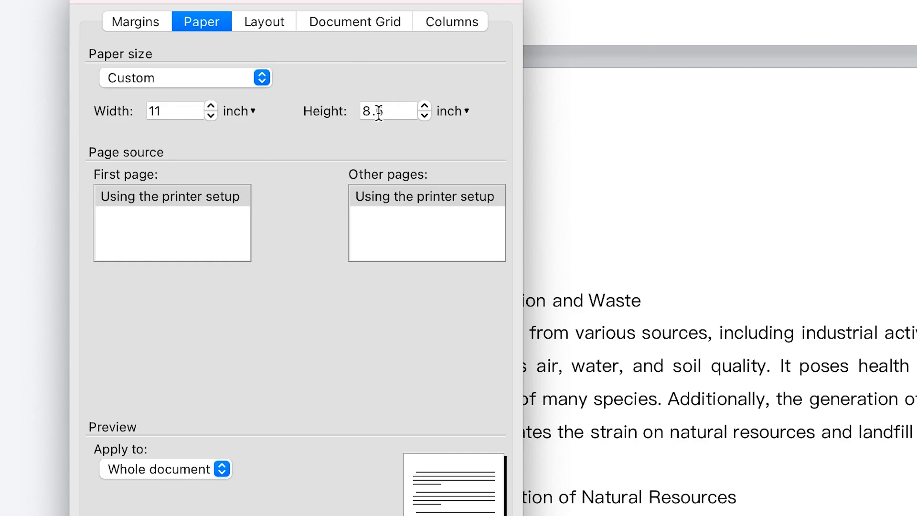
Step: Review the Page Setup options for layout, document grid and columns, and return to the margin settings
{"action": "left_click", "coordinate": [267, 28]}
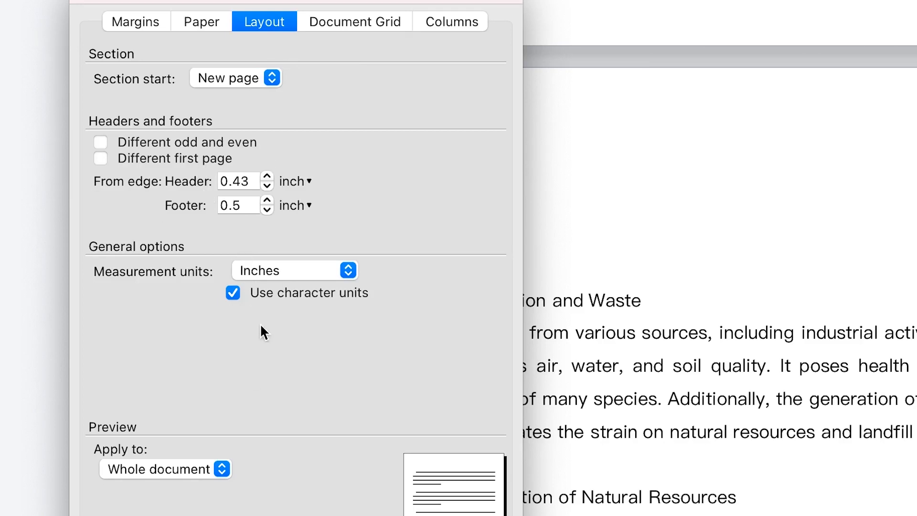
{"action": "left_click", "coordinate": [380, 33]}
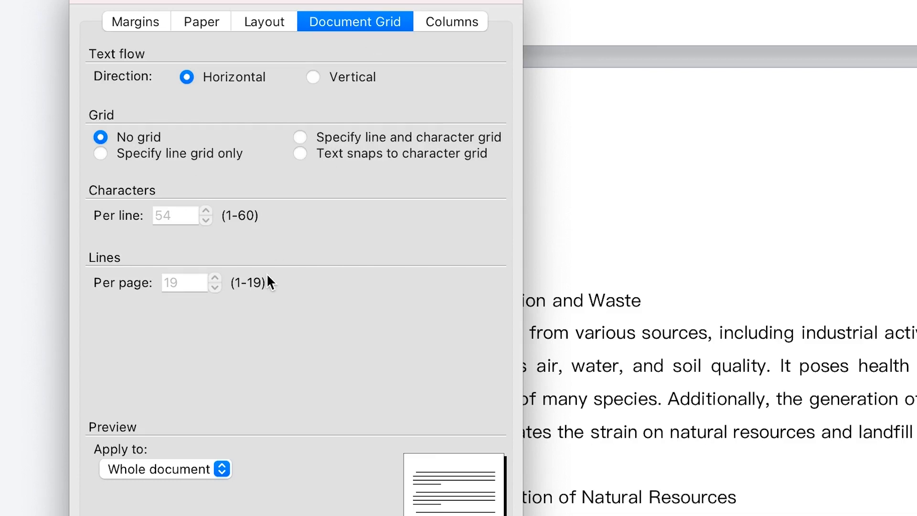
{"action": "left_click", "coordinate": [452, 23]}
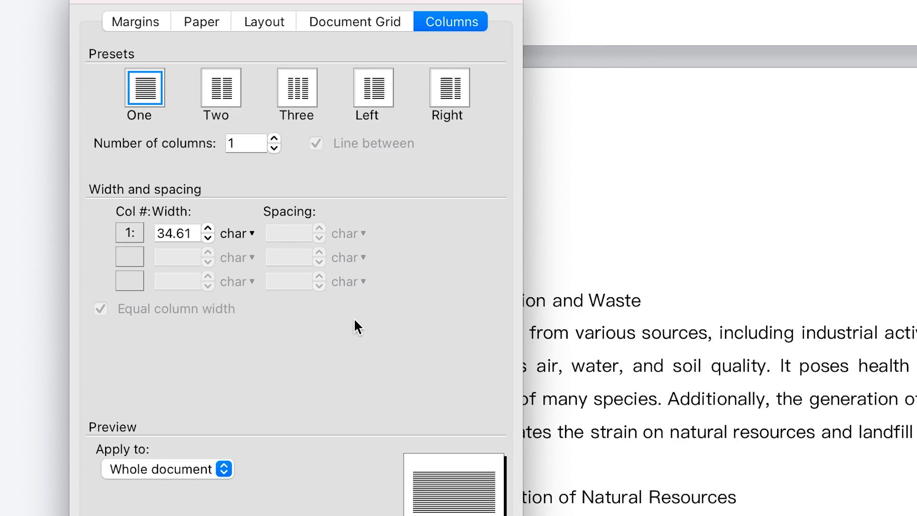
{"action": "left_click", "coordinate": [142, 23]}
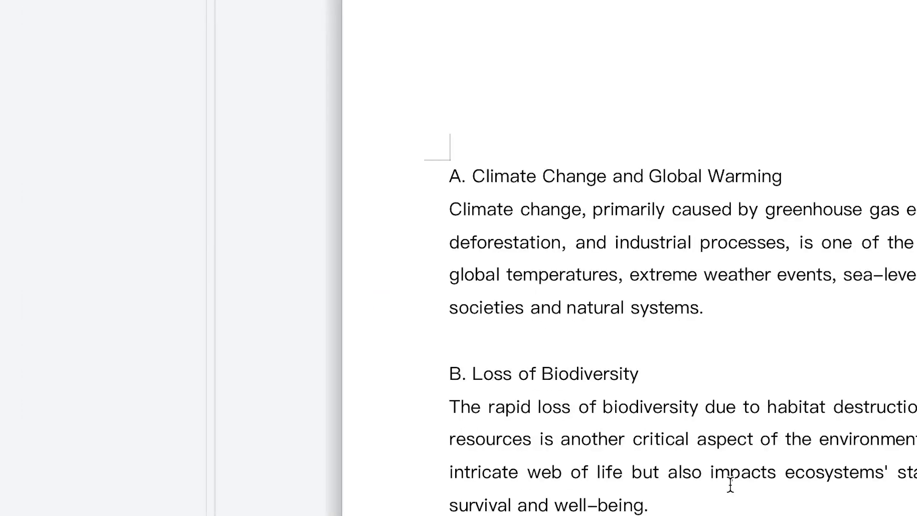
Step: Try portrait orientation on the document and switch the pages back to landscape
{"action": "scroll", "coordinate": [730, 487], "scroll_direction": "up", "scroll_amount": 5}
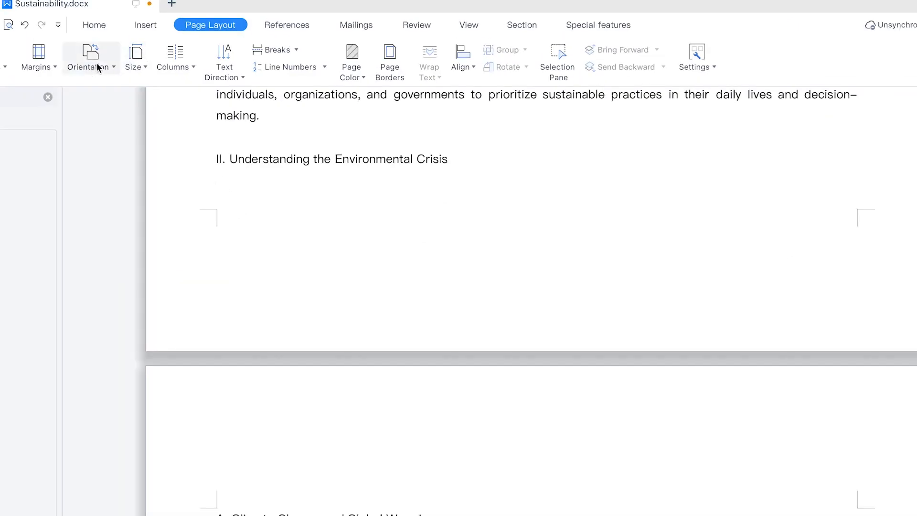
{"action": "left_click", "coordinate": [98, 66]}
{"action": "left_click", "coordinate": [105, 96]}
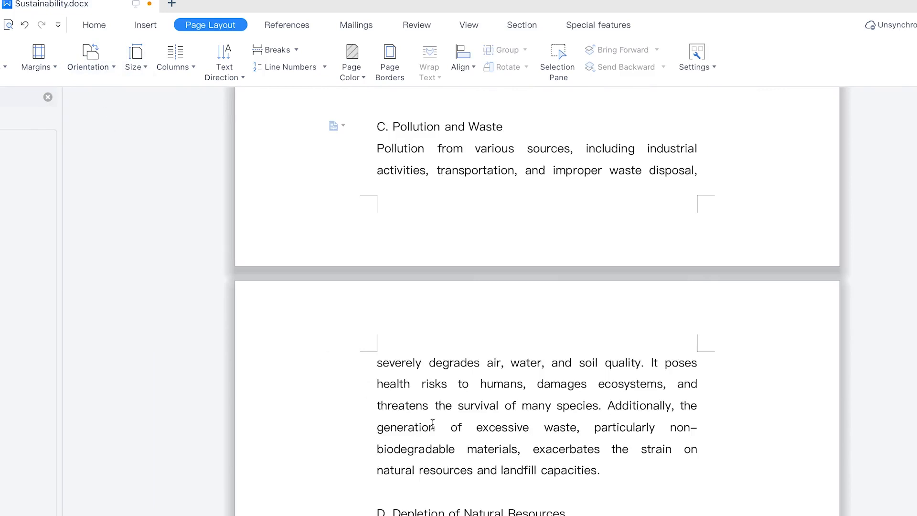
{"action": "left_click", "coordinate": [82, 66]}
{"action": "left_click", "coordinate": [102, 95]}
{"action": "left_click", "coordinate": [111, 73]}
{"action": "left_click", "coordinate": [111, 112]}
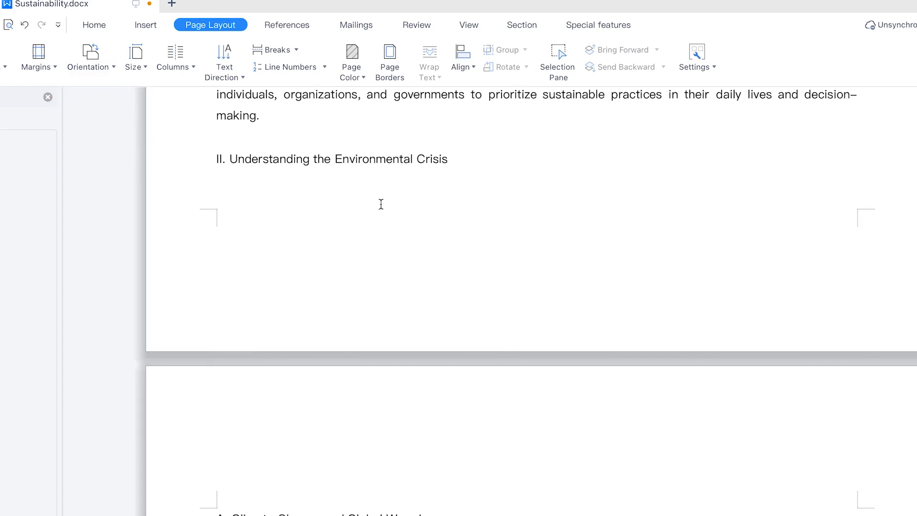
Step: Set the pages to portrait and apply the Normal margins preset, with 1 in top and bottom and 1.25 in left and right
{"action": "left_click", "coordinate": [107, 64]}
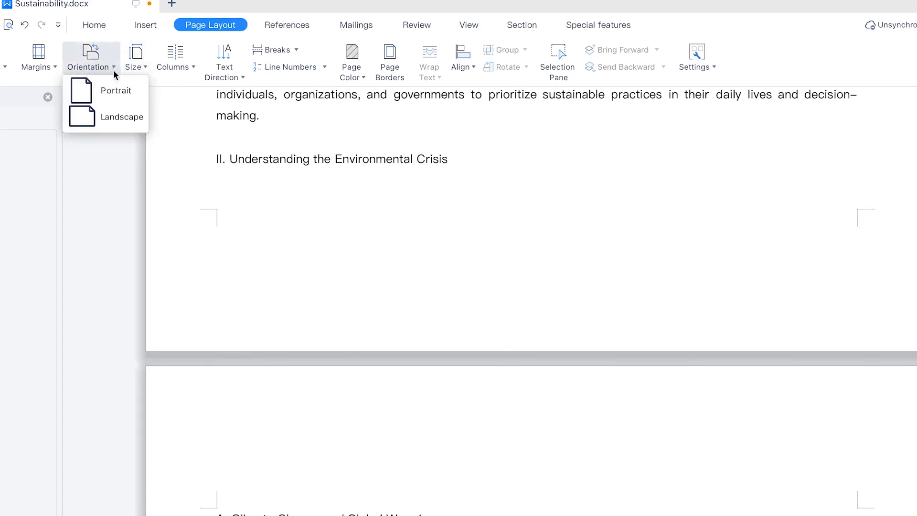
{"action": "left_click", "coordinate": [112, 93]}
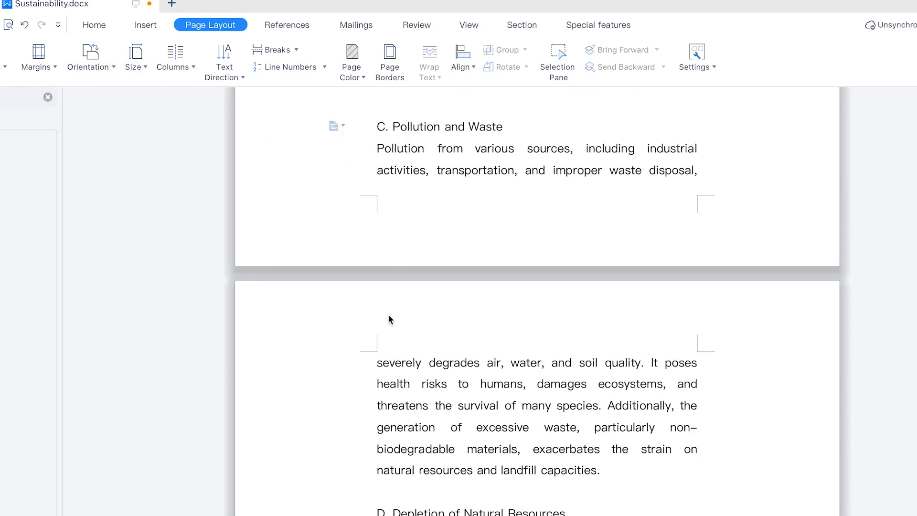
{"action": "left_click", "coordinate": [53, 67]}
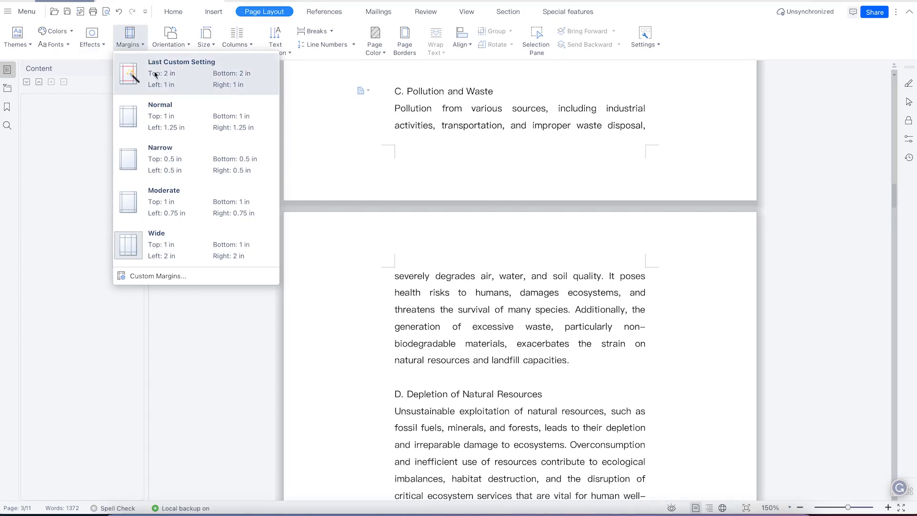
{"action": "left_click", "coordinate": [159, 117]}
{"action": "scroll", "coordinate": [434, 269], "scroll_direction": "down", "scroll_amount": 6}
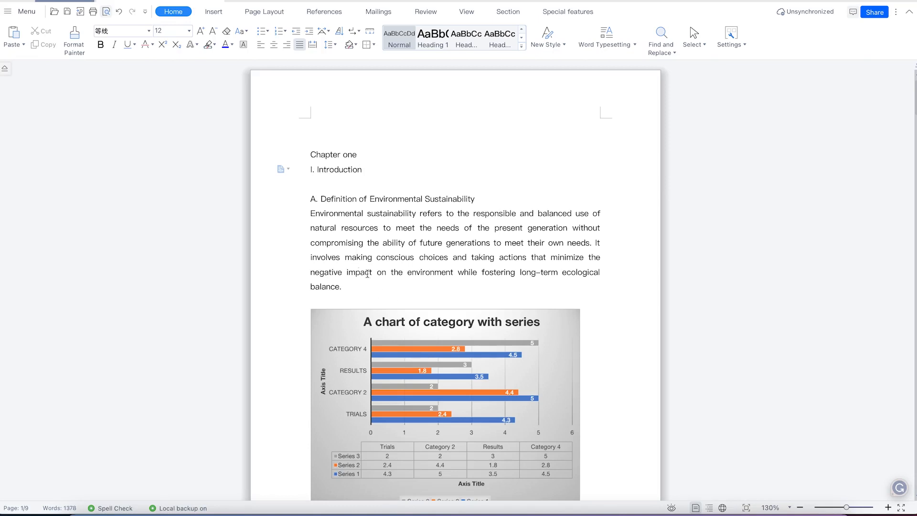
Step: Insert blank lines above the "Chapter one" heading until it moves to the start of the second page
{"action": "left_click", "coordinate": [329, 140]}
{"action": "key", "text": "Return"}
{"action": "key", "text": "Return"}
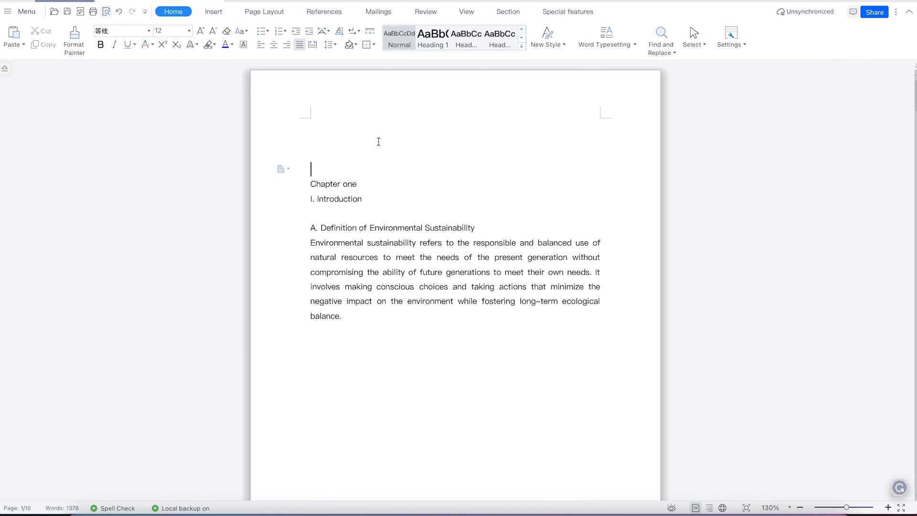
{"action": "key", "text": "Return"}
{"action": "key", "text": "Return"}
{"action": "key", "text": "Return"}
{"action": "key", "text": "Return"}
{"action": "key", "text": "Return"}
{"action": "key", "text": "Return"}
{"action": "key", "text": "Return"}
{"action": "key", "text": "Return"}
{"action": "key", "text": "Return"}
{"action": "key", "text": "Return"}
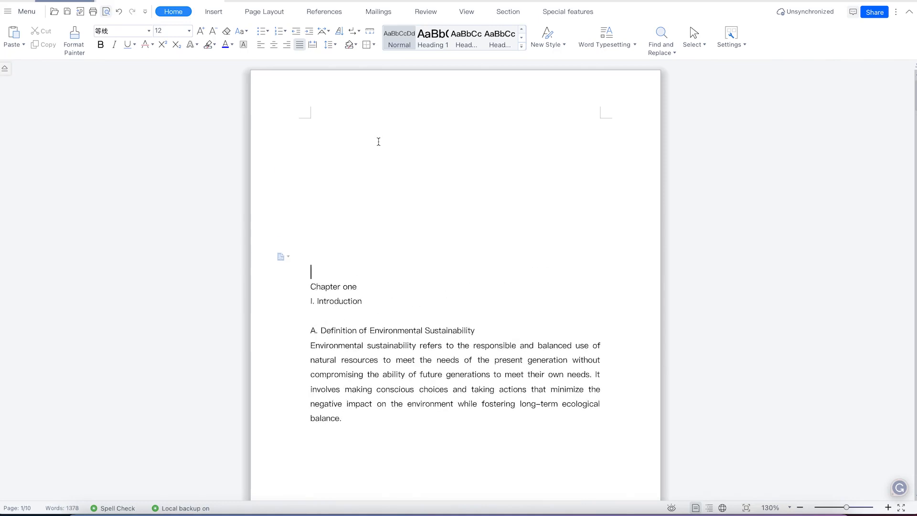
{"action": "key", "text": "Return"}
{"action": "key", "text": "Return"}
{"action": "key", "text": "Return"}
{"action": "key", "text": "Return"}
{"action": "key", "text": "Return"}
{"action": "key", "text": "Return"}
{"action": "key", "text": "Return"}
{"action": "key", "text": "Return"}
{"action": "key", "text": "Return"}
{"action": "key", "text": "Return"}
{"action": "key", "text": "Return"}
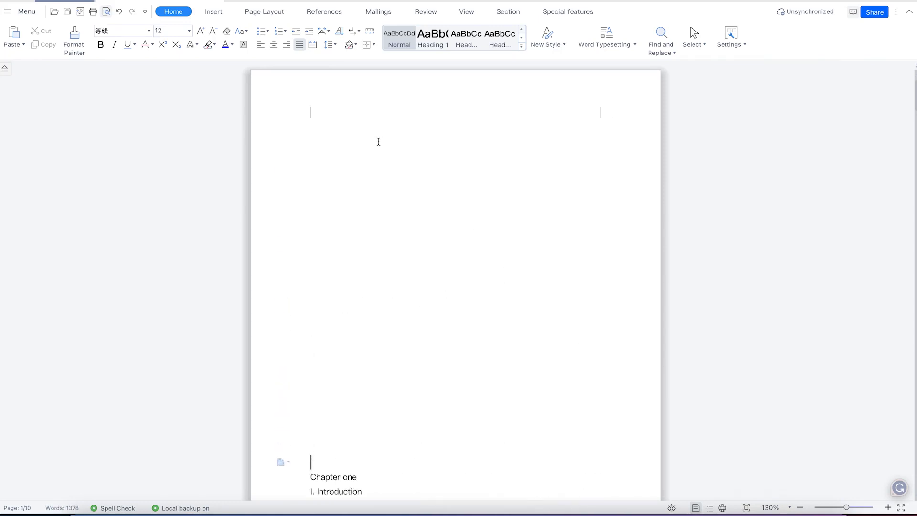
{"action": "scroll", "coordinate": [398, 227], "scroll_direction": "down", "scroll_amount": 1}
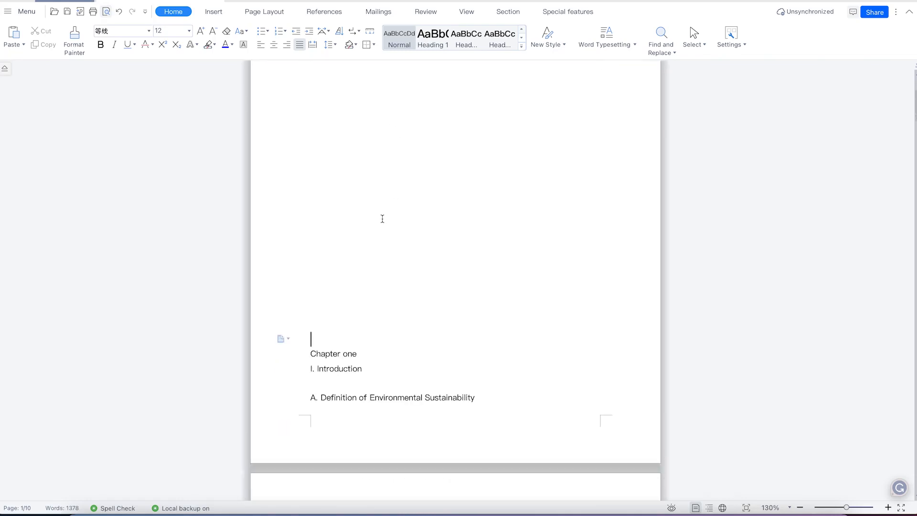
{"action": "key", "text": "Return"}
{"action": "key", "text": "Return"}
{"action": "key", "text": "Return"}
{"action": "key", "text": "Return"}
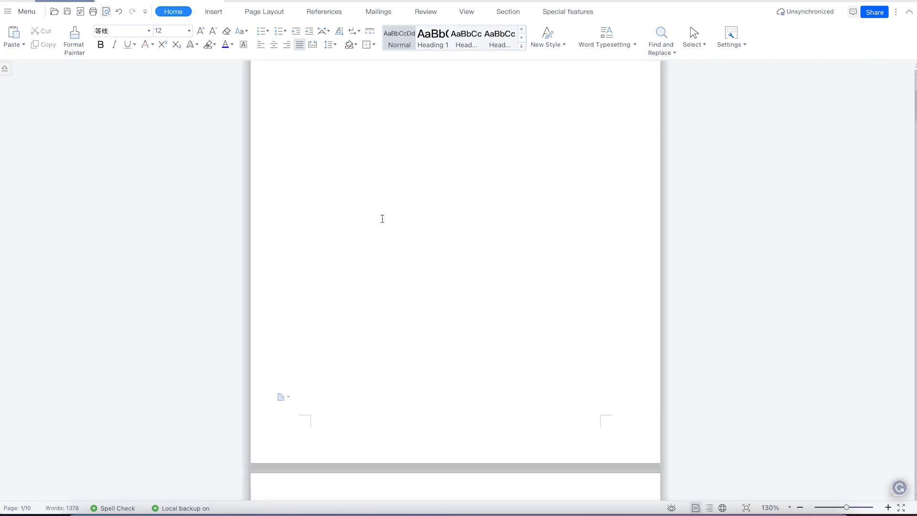
{"action": "scroll", "coordinate": [417, 296], "scroll_direction": "up", "scroll_amount": 4}
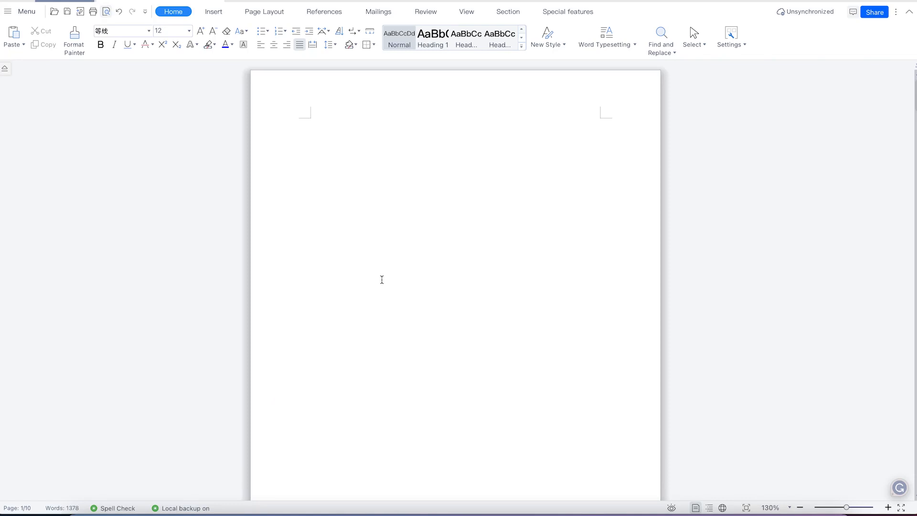
{"action": "scroll", "coordinate": [429, 279], "scroll_direction": "down", "scroll_amount": 14}
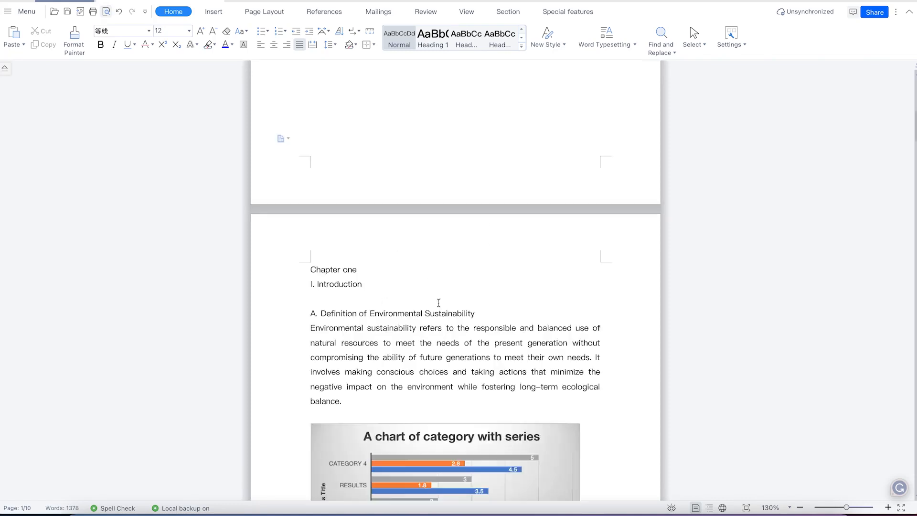
{"action": "scroll", "coordinate": [481, 248], "scroll_direction": "up", "scroll_amount": 3}
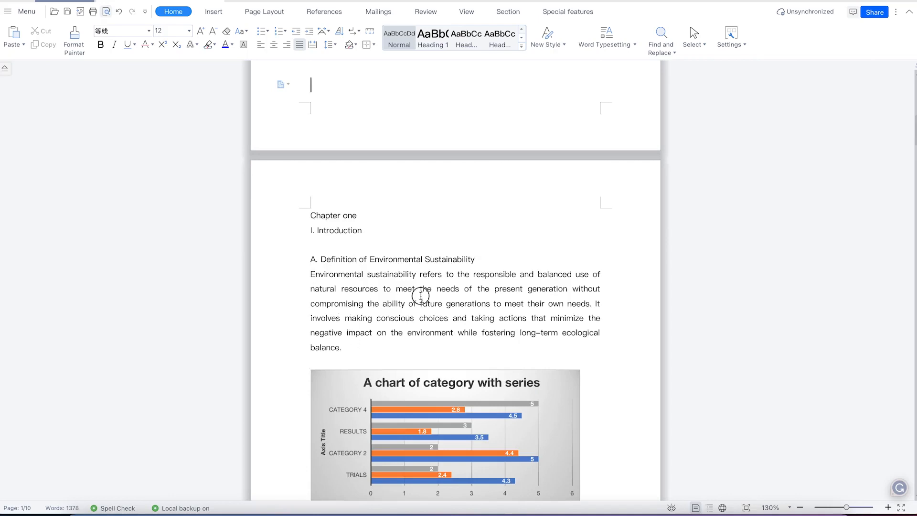
Step: Apply the Heading 1 style to the "Chapter one" line
{"action": "left_click_drag", "start_coordinate": [420, 296], "coordinate": [388, 289]}
{"action": "left_click", "coordinate": [357, 216]}
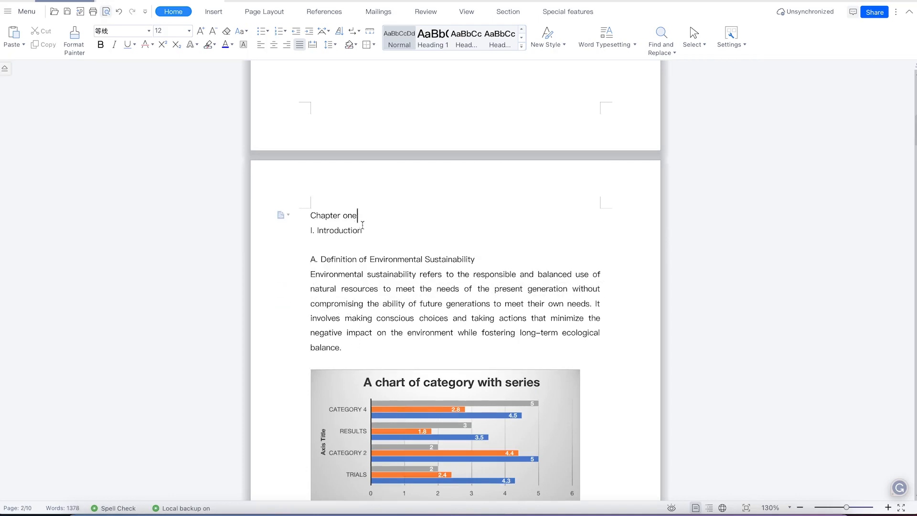
{"action": "left_click", "coordinate": [361, 230]}
{"action": "left_click", "coordinate": [349, 215]}
{"action": "left_click", "coordinate": [355, 229]}
{"action": "left_click", "coordinate": [353, 253]}
{"action": "left_click", "coordinate": [347, 218]}
{"action": "left_click", "coordinate": [433, 38]}
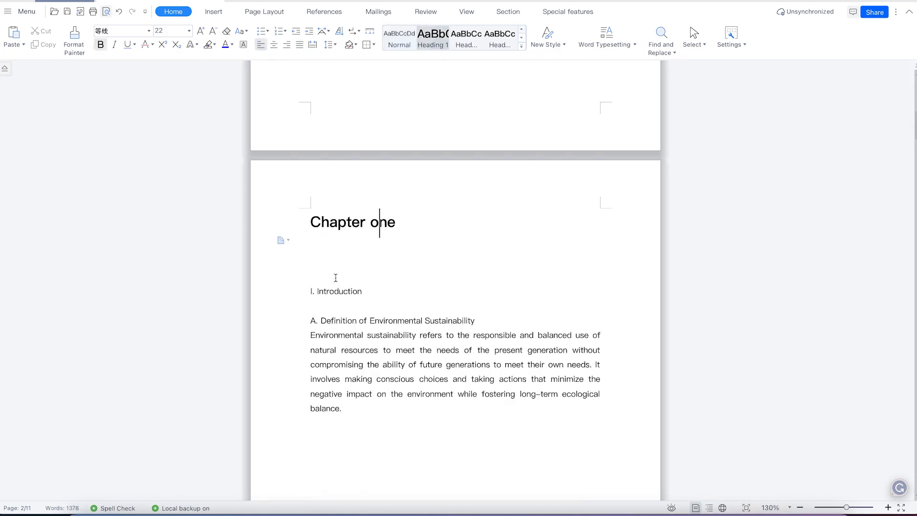
Step: Modify the Heading 1 style to use single line spacing and reduced paragraph spacing
{"action": "right_click", "coordinate": [434, 39]}
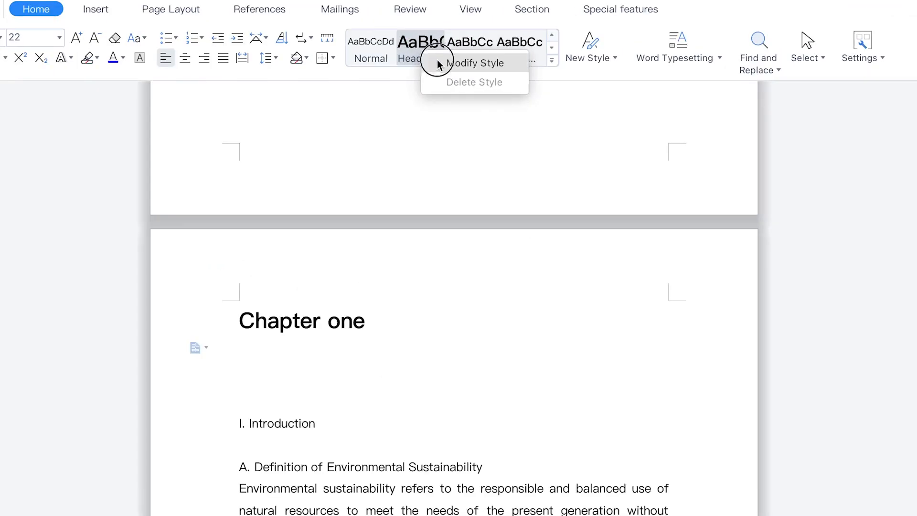
{"action": "left_click", "coordinate": [438, 62]}
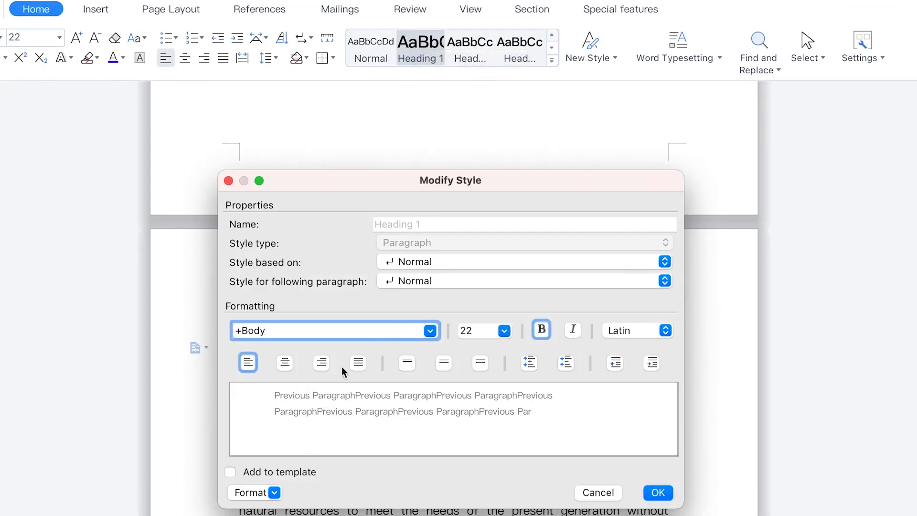
{"action": "left_click", "coordinate": [406, 362]}
{"action": "left_click", "coordinate": [566, 365]}
{"action": "left_click", "coordinate": [565, 365]}
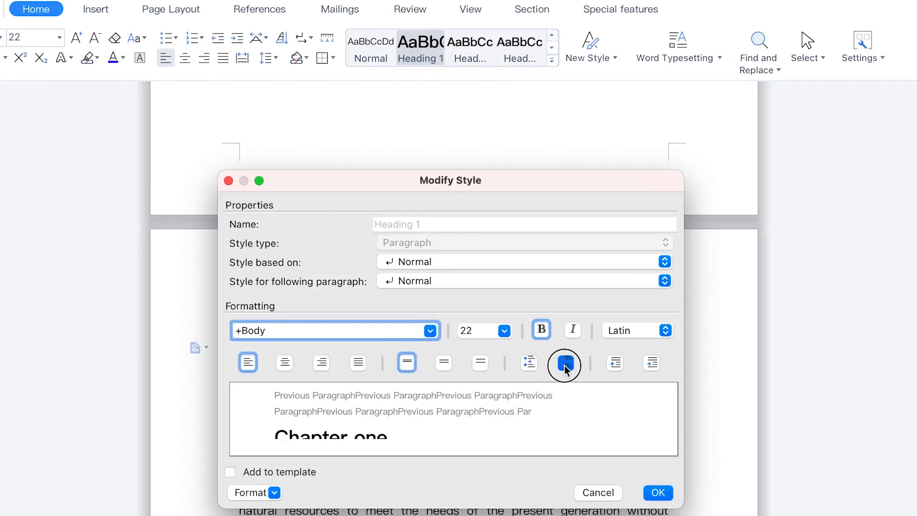
{"action": "left_click", "coordinate": [657, 492]}
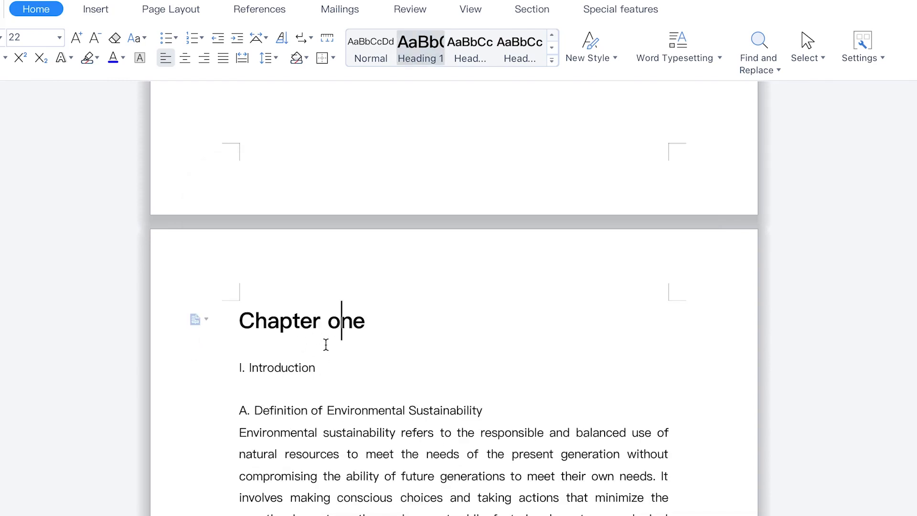
Step: Review the Heading 1 style's font size, script, base style, following paragraph style and additional format options
{"action": "right_click", "coordinate": [417, 63]}
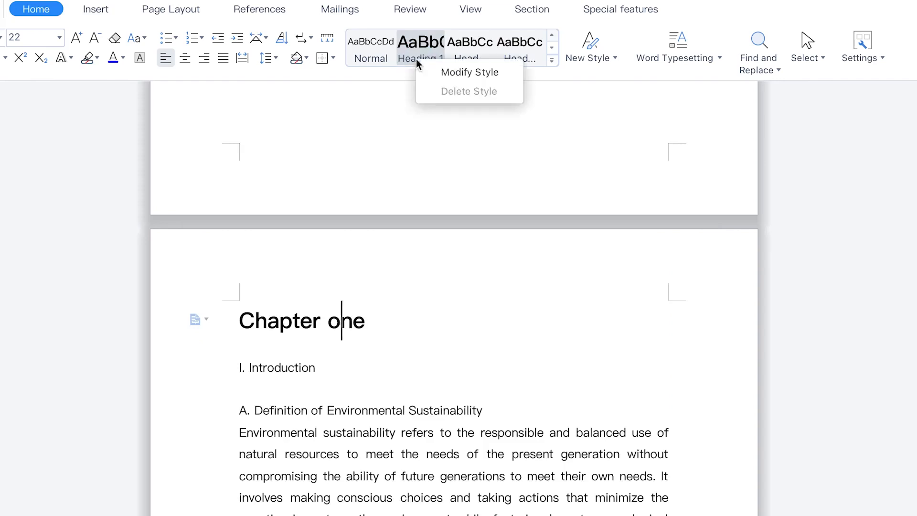
{"action": "left_click", "coordinate": [438, 74]}
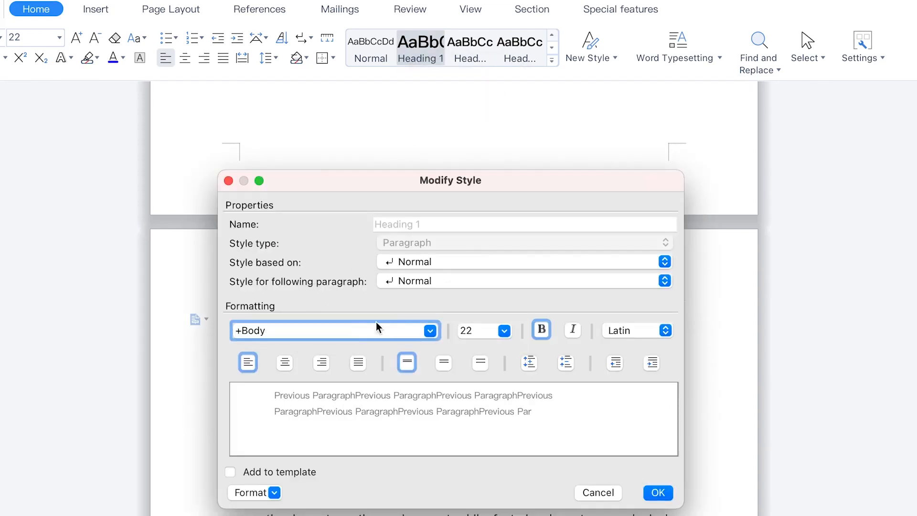
{"action": "left_click", "coordinate": [504, 330]}
{"action": "left_click", "coordinate": [505, 330]}
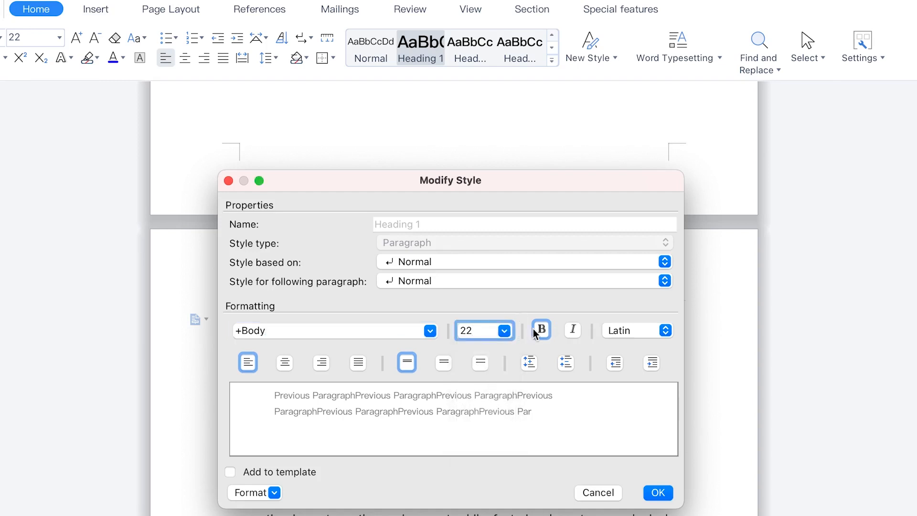
{"action": "left_click", "coordinate": [611, 330]}
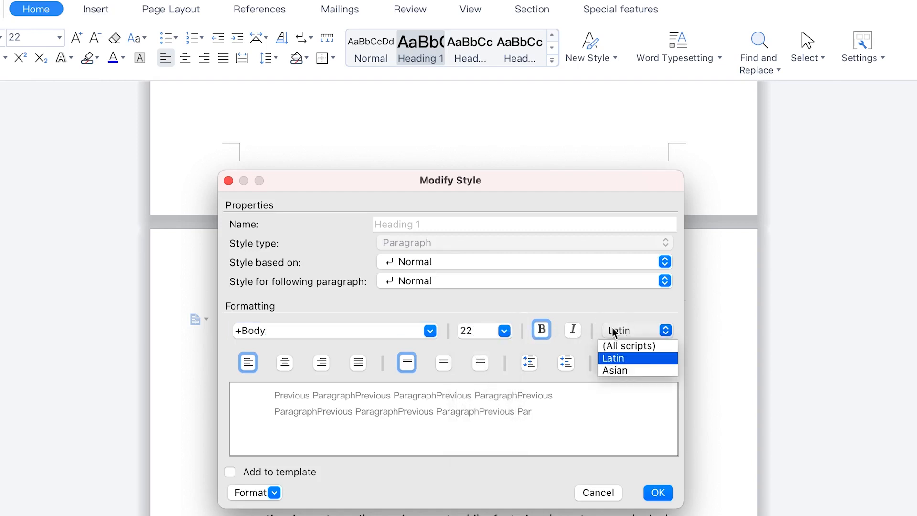
{"action": "left_click", "coordinate": [614, 332]}
{"action": "left_click", "coordinate": [614, 330]}
{"action": "left_click", "coordinate": [612, 327]}
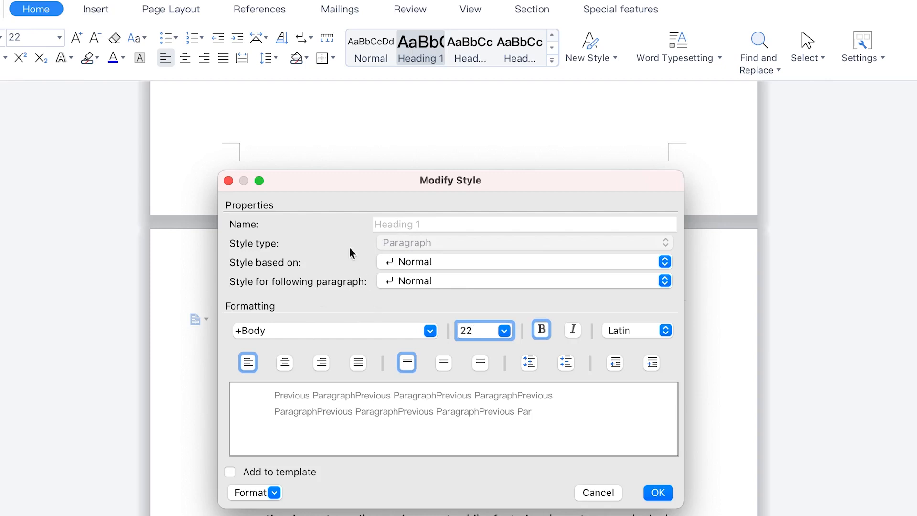
{"action": "left_click", "coordinate": [466, 261]}
{"action": "left_click", "coordinate": [443, 261]}
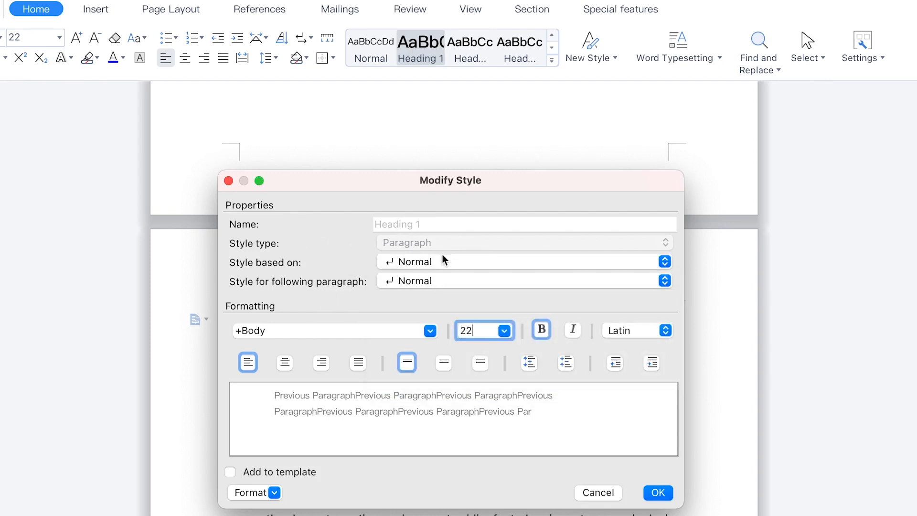
{"action": "left_click", "coordinate": [457, 282]}
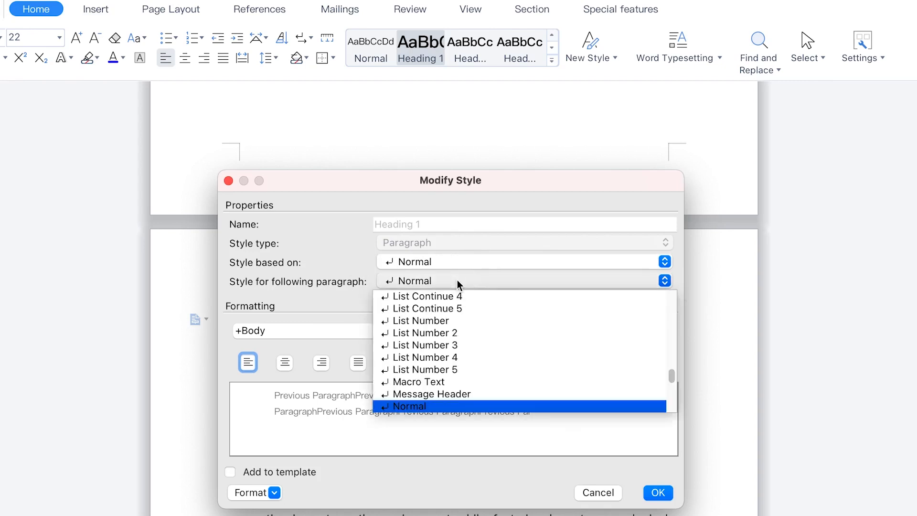
{"action": "left_click", "coordinate": [328, 252]}
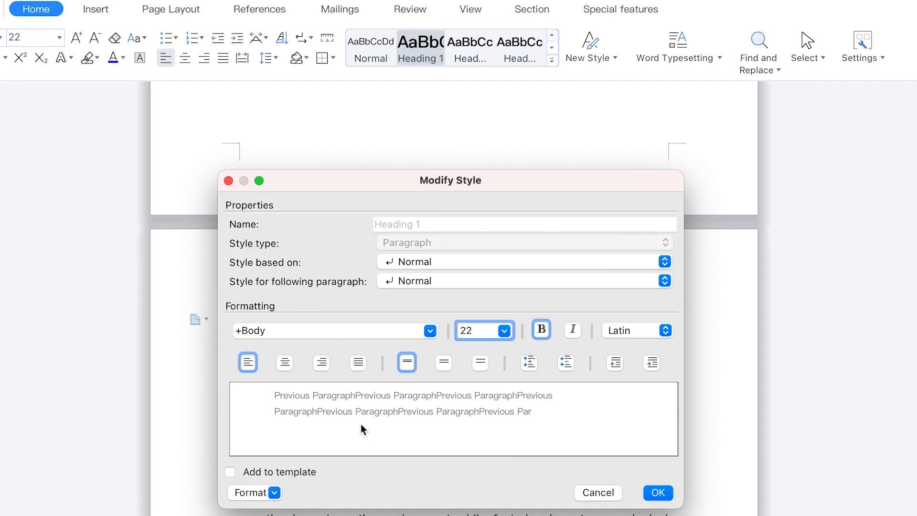
{"action": "left_click", "coordinate": [269, 499]}
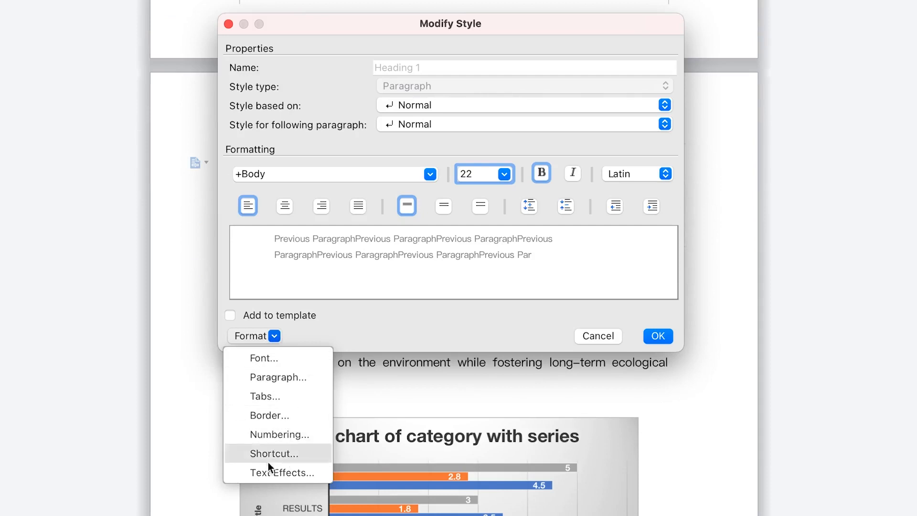
{"action": "left_click", "coordinate": [499, 314]}
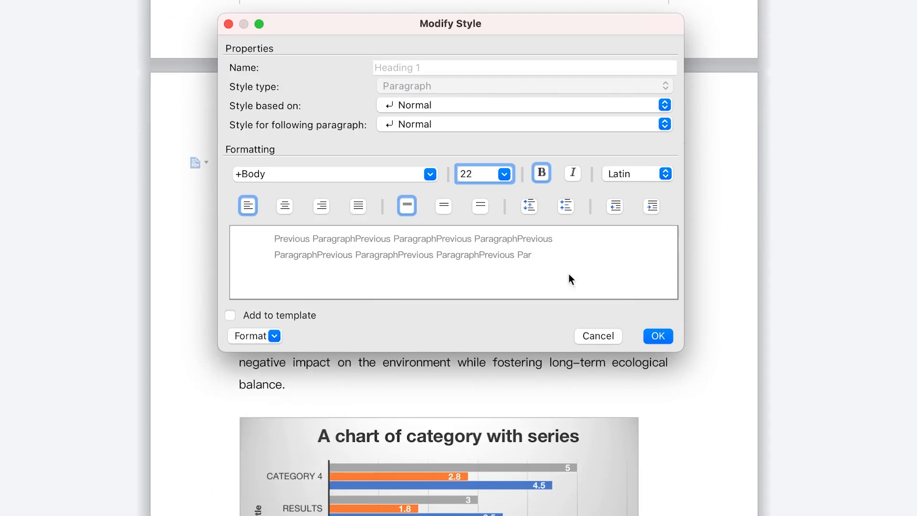
{"action": "left_click", "coordinate": [662, 336]}
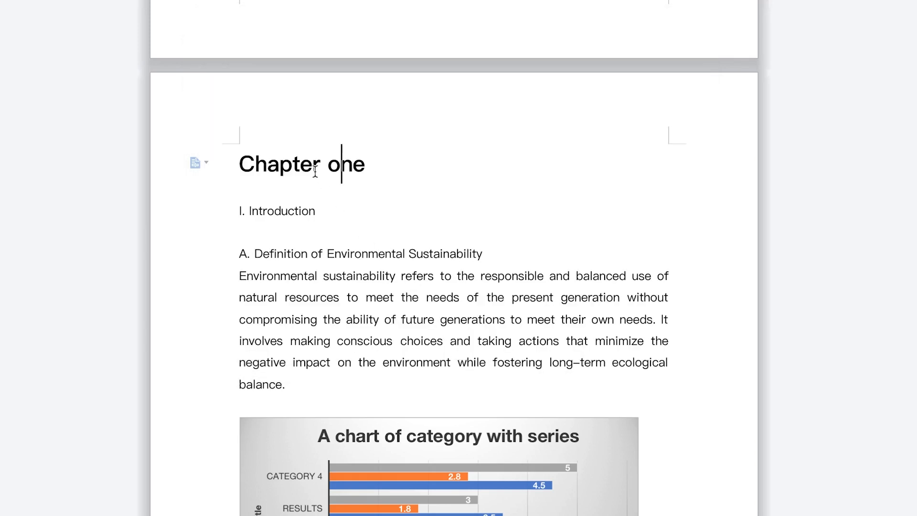
Step: Apply the Heading 2 style to the "I. Introduction" line
{"action": "left_click", "coordinate": [297, 211]}
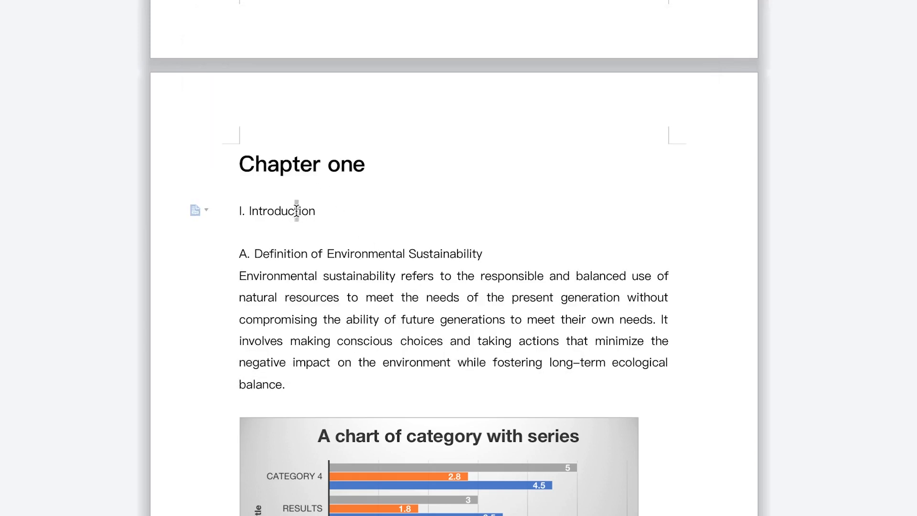
{"action": "left_click", "coordinate": [295, 213]}
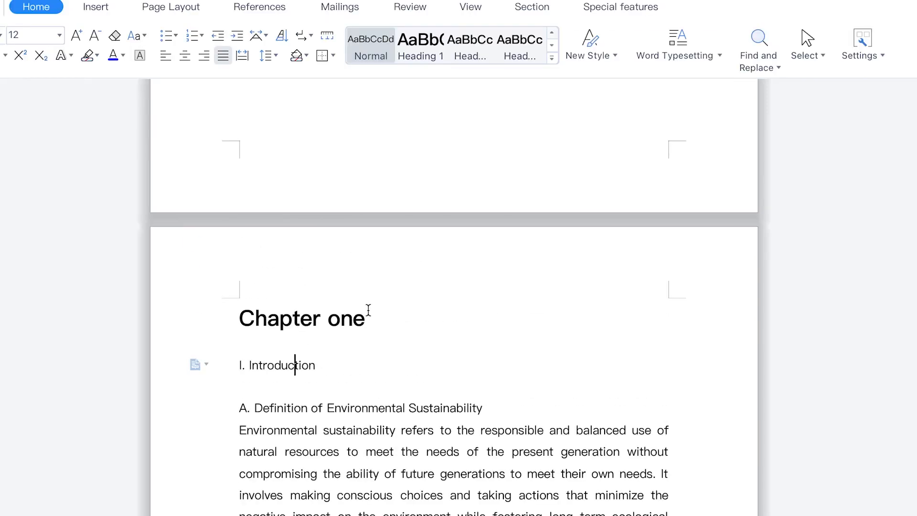
{"action": "left_click", "coordinate": [474, 43]}
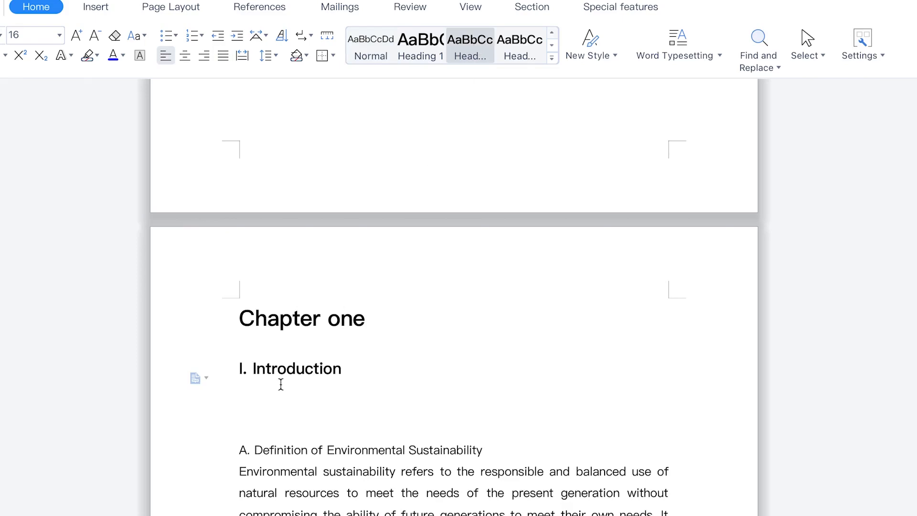
Step: Modify the Heading 2 style to use single line spacing and reduced paragraph spacing
{"action": "right_click", "coordinate": [482, 46]}
{"action": "left_click", "coordinate": [491, 52]}
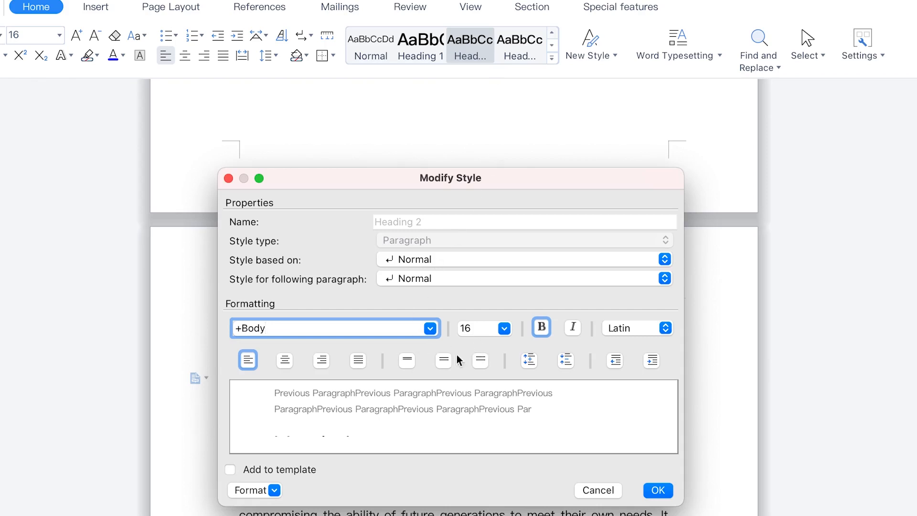
{"action": "left_click", "coordinate": [408, 362]}
{"action": "left_click", "coordinate": [568, 359]}
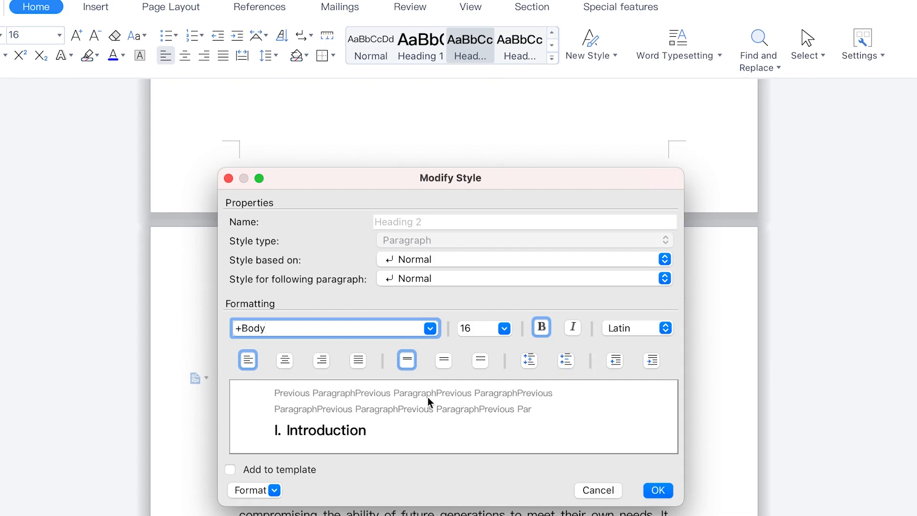
{"action": "left_click", "coordinate": [657, 491]}
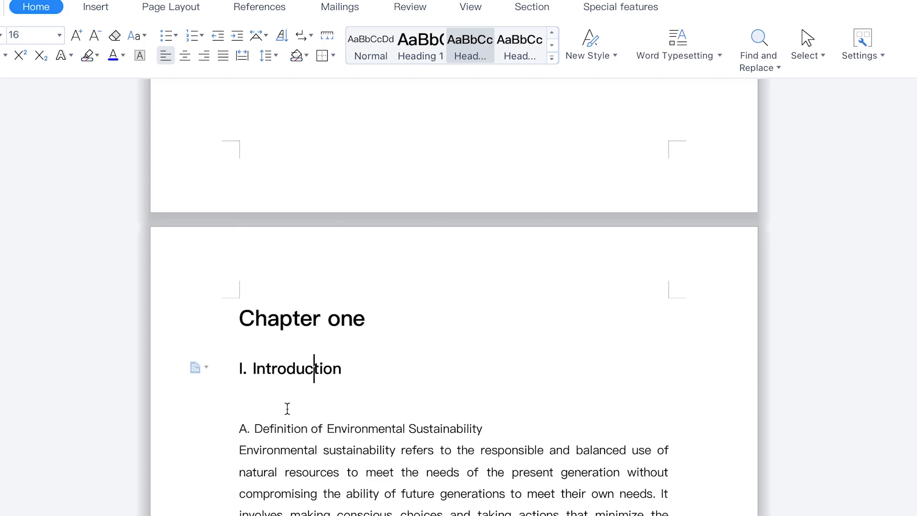
Step: Apply the Heading 3 style to the "A. Definition of Environmental Sustainability" line
{"action": "scroll", "coordinate": [287, 407], "scroll_direction": "down", "scroll_amount": 1}
{"action": "left_click", "coordinate": [343, 380]}
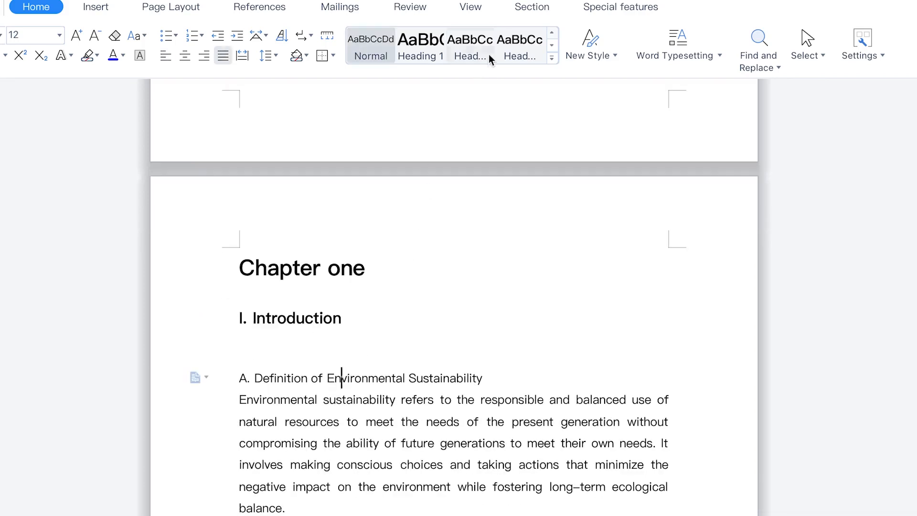
{"action": "left_click", "coordinate": [519, 39]}
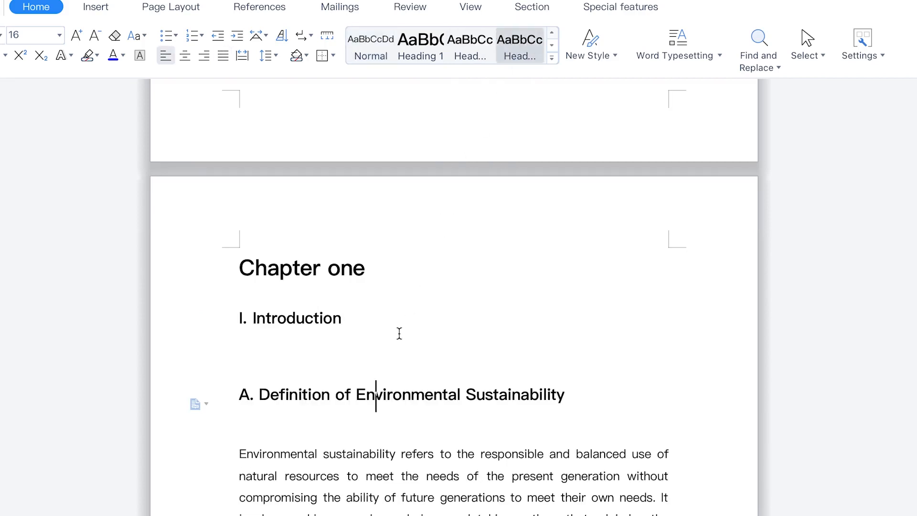
Step: Modify the Heading 3 style to use single line spacing and reduced paragraph spacing
{"action": "left_click", "coordinate": [524, 48]}
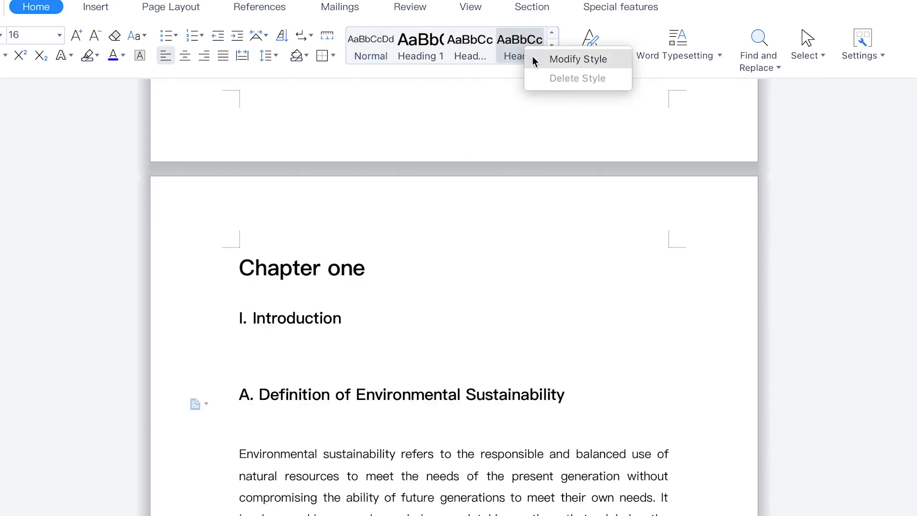
{"action": "left_click", "coordinate": [542, 65]}
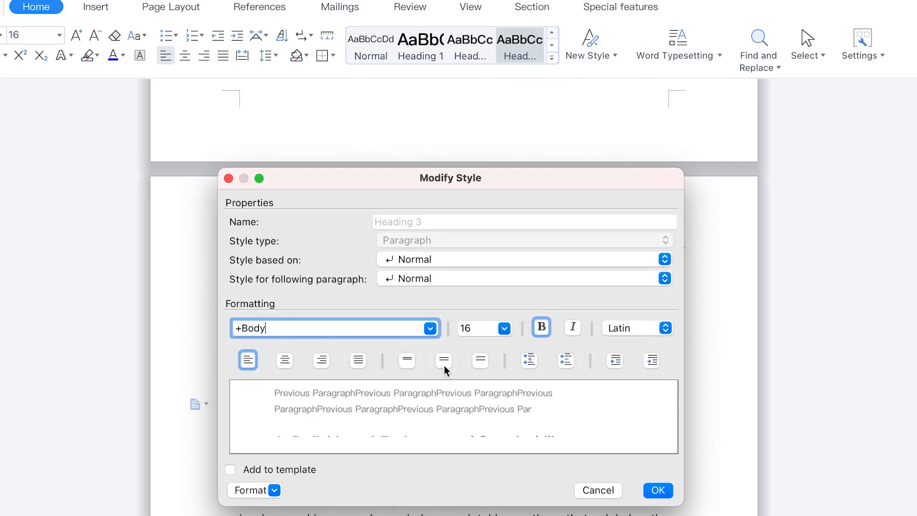
{"action": "left_click", "coordinate": [412, 363]}
{"action": "left_click", "coordinate": [565, 362]}
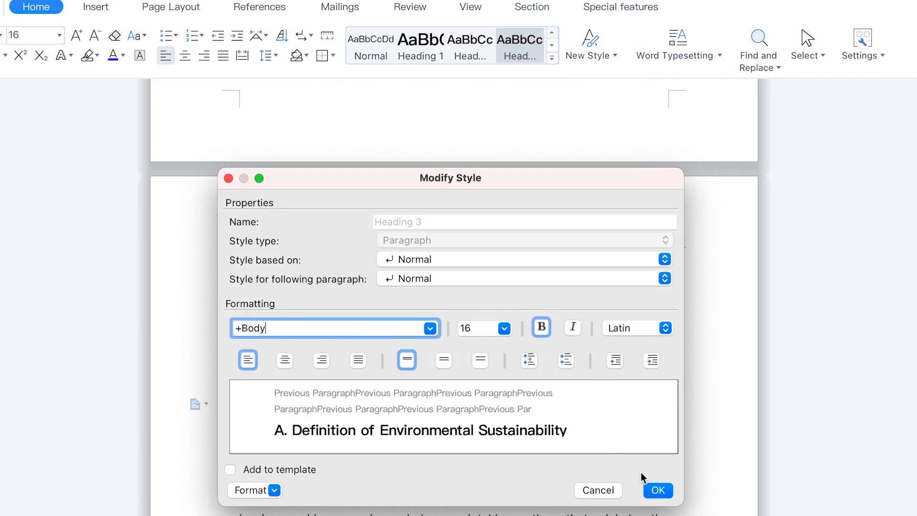
{"action": "left_click", "coordinate": [658, 490]}
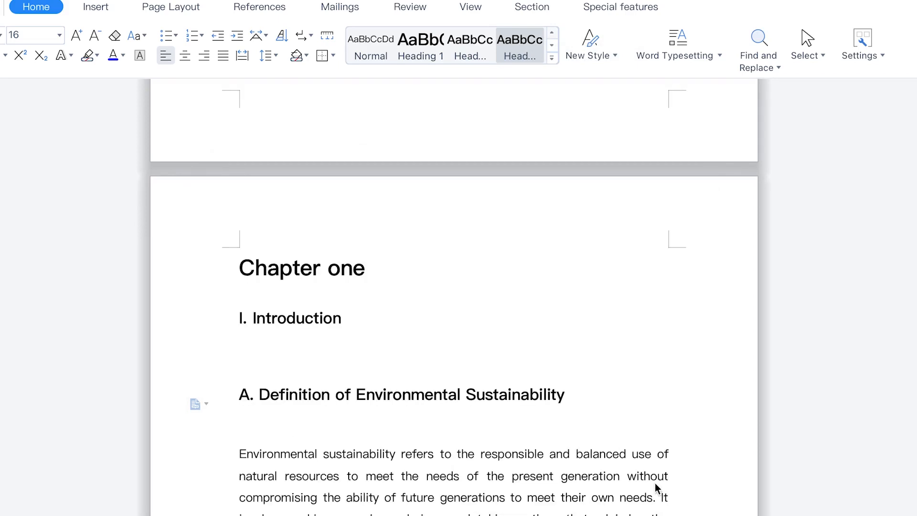
Step: Delete the empty line between "I. Introduction" and "A. Definition of Environmental Sustainability"
{"action": "scroll", "coordinate": [350, 429], "scroll_direction": "down", "scroll_amount": 3}
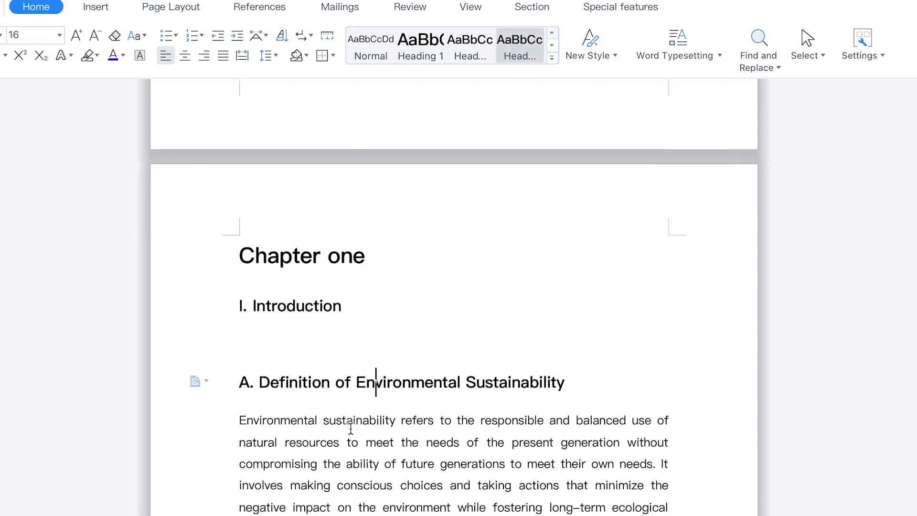
{"action": "left_click", "coordinate": [287, 269]}
{"action": "left_click", "coordinate": [290, 281]}
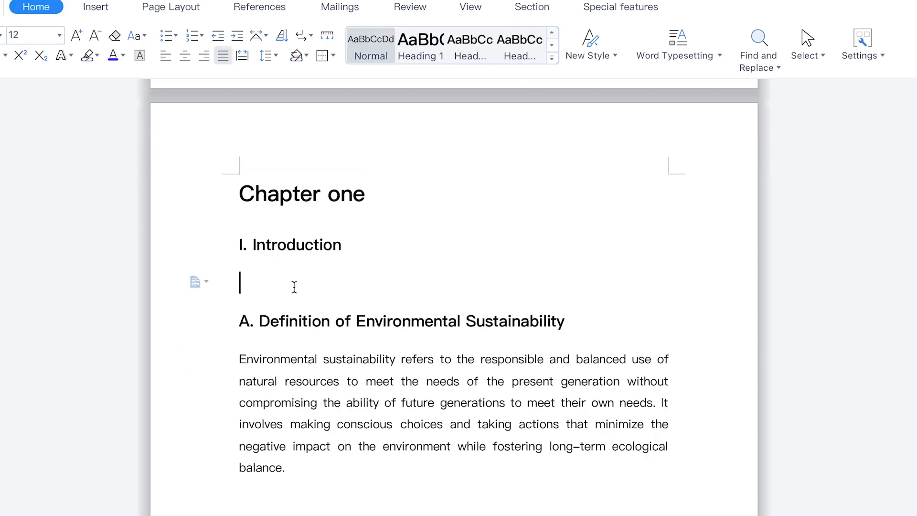
{"action": "key", "text": "BackSpace"}
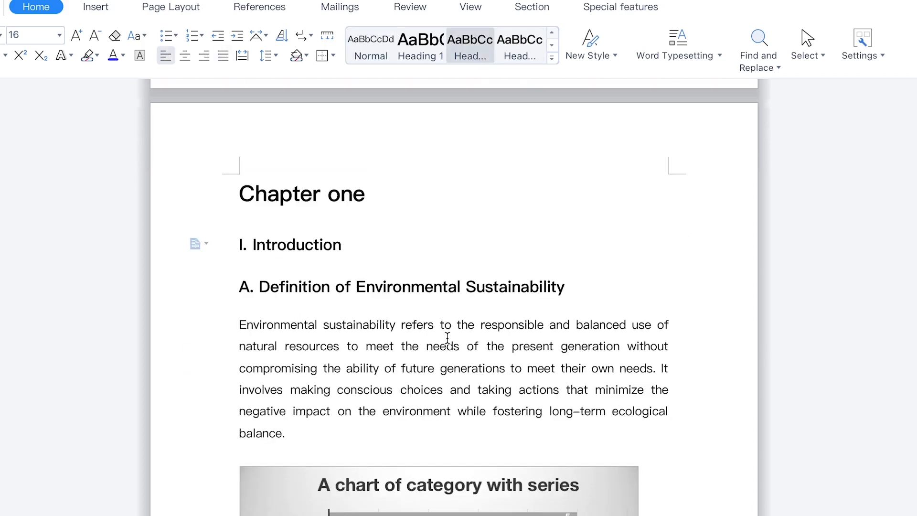
{"action": "scroll", "coordinate": [446, 337], "scroll_direction": "down", "scroll_amount": 1}
{"action": "left_click", "coordinate": [329, 191]}
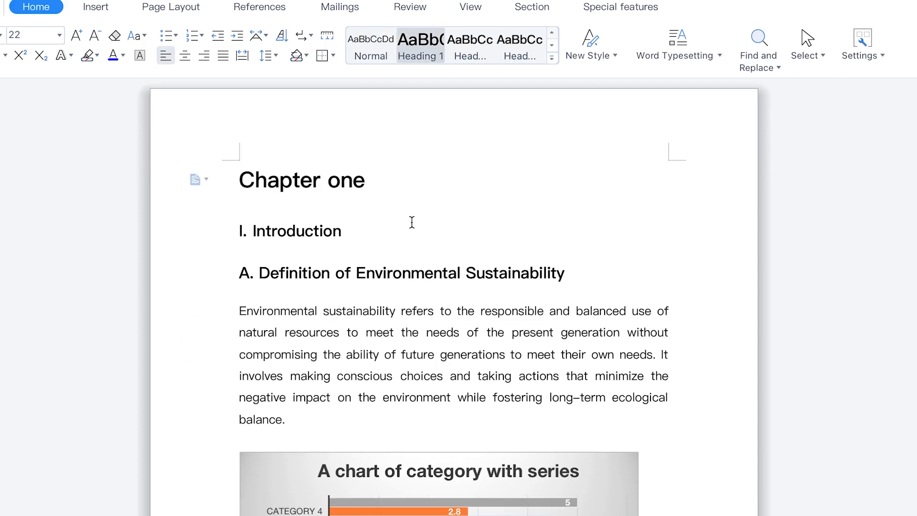
Step: Apply Heading 2 to "B. Importance of Environmental Sustainability" and Heading 3 to "C. Purpose of the Article"
{"action": "scroll", "coordinate": [391, 371], "scroll_direction": "down", "scroll_amount": 1}
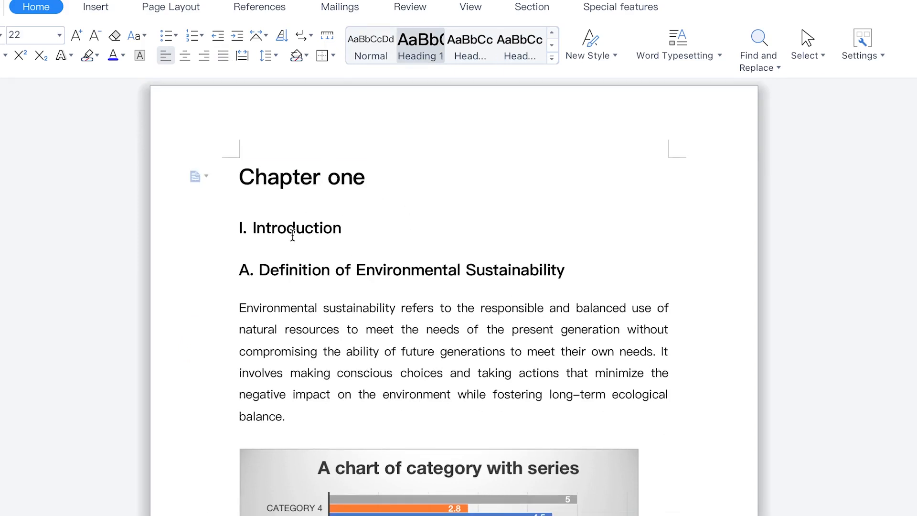
{"action": "scroll", "coordinate": [375, 380], "scroll_direction": "down", "scroll_amount": 5}
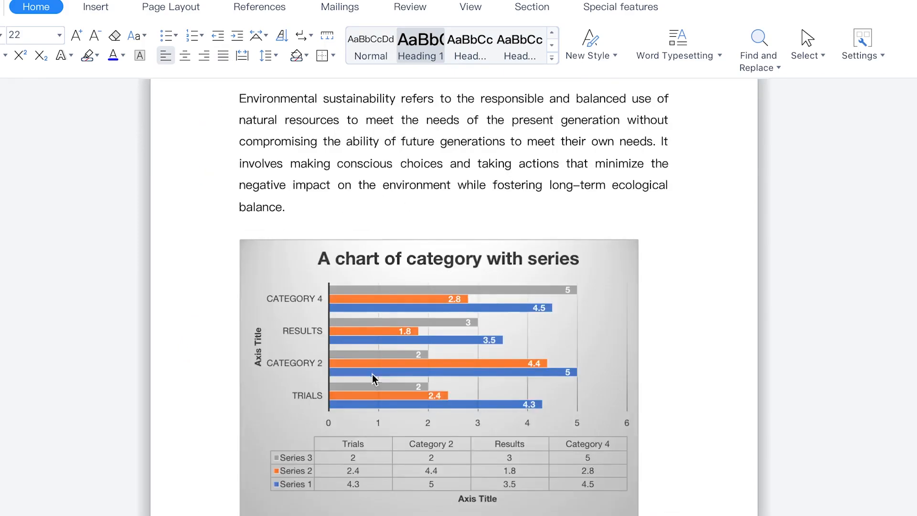
{"action": "scroll", "coordinate": [372, 380], "scroll_direction": "down", "scroll_amount": 10}
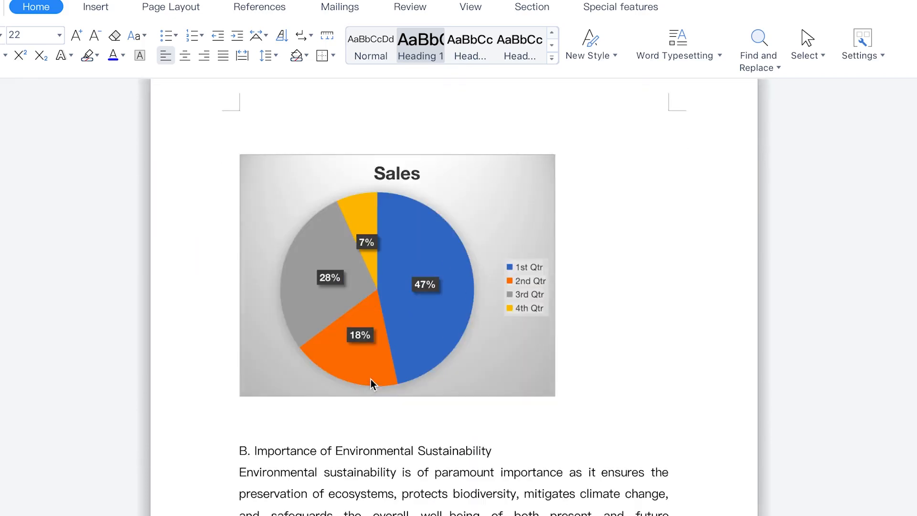
{"action": "left_click", "coordinate": [370, 450]}
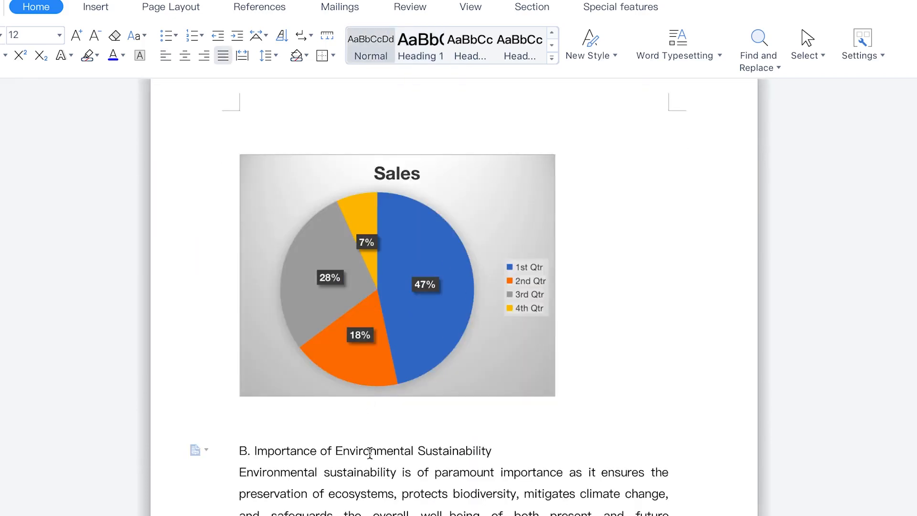
{"action": "left_click", "coordinate": [472, 56]}
{"action": "scroll", "coordinate": [289, 472], "scroll_direction": "down", "scroll_amount": 4}
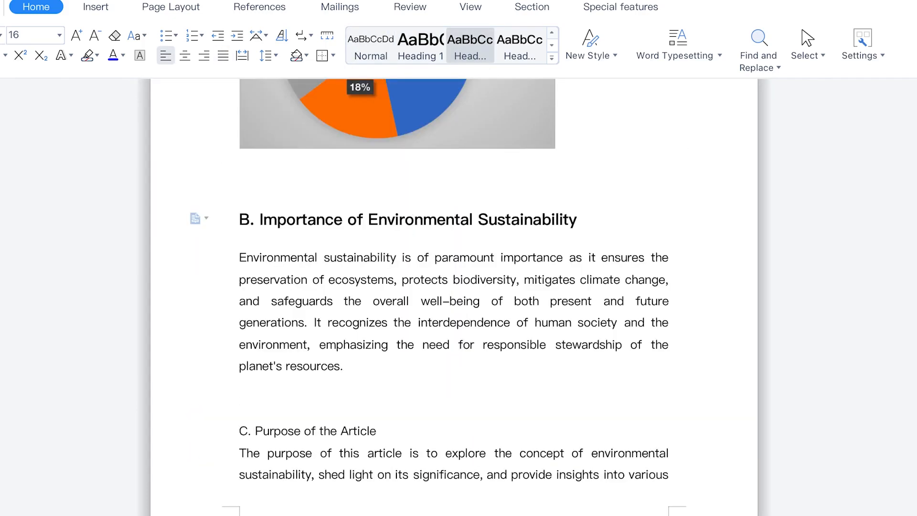
{"action": "left_click", "coordinate": [301, 432]}
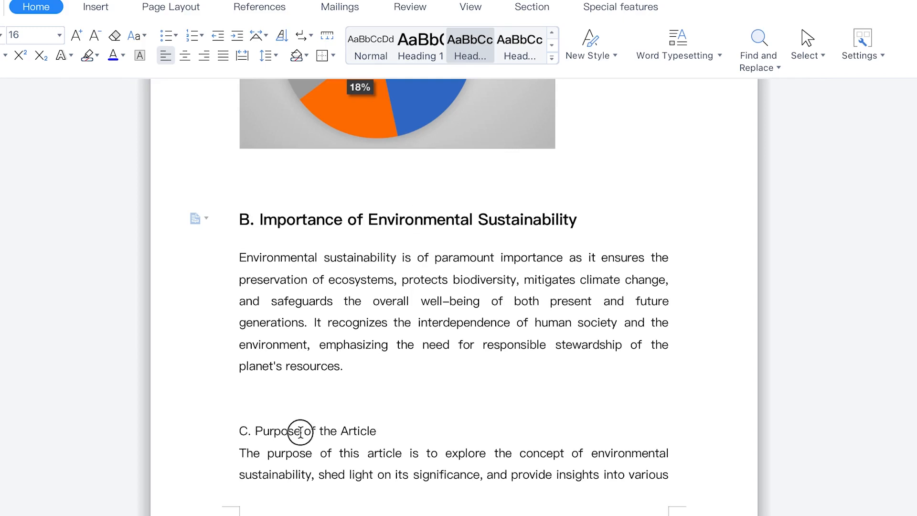
{"action": "left_click", "coordinate": [520, 56]}
Step: Apply Heading 2 to "II. Understanding the Environmental Crisis" and Heading 1 to "Chapter two"
{"action": "scroll", "coordinate": [321, 366], "scroll_direction": "down", "scroll_amount": 8}
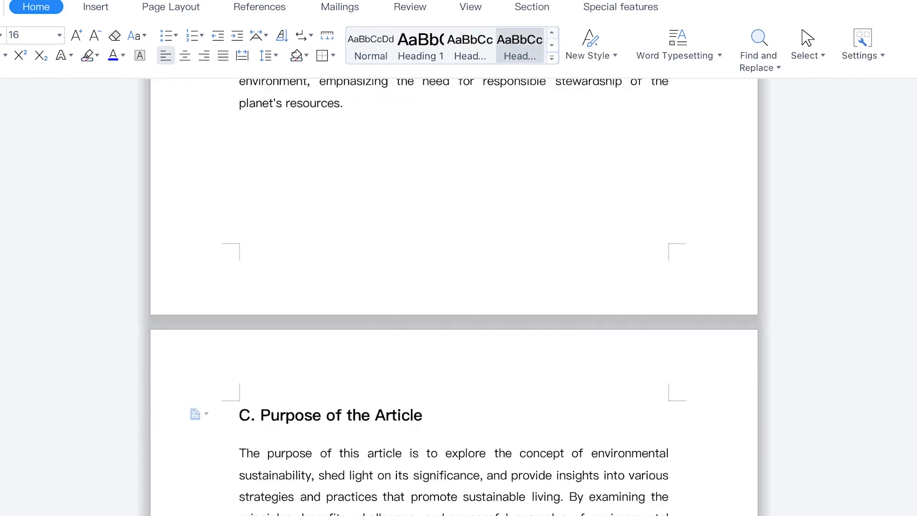
{"action": "left_click", "coordinate": [319, 400]}
{"action": "left_click", "coordinate": [323, 408]}
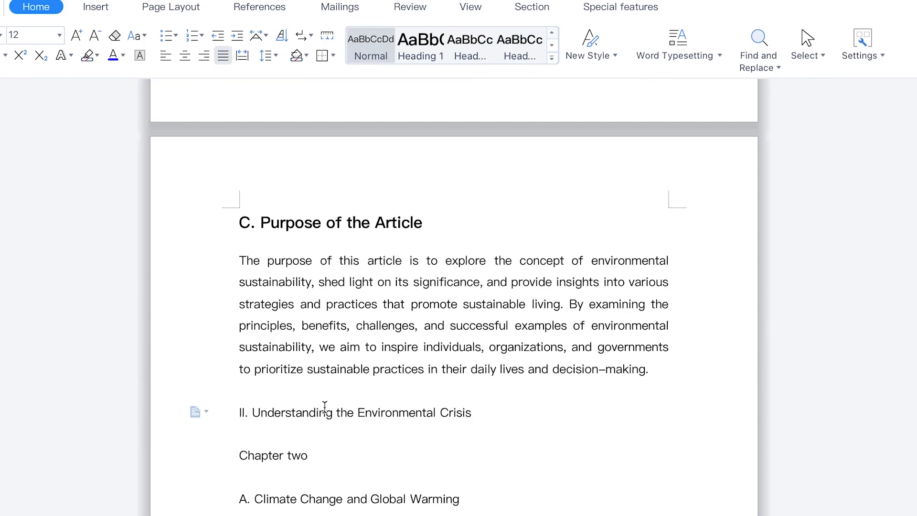
{"action": "left_click", "coordinate": [473, 51]}
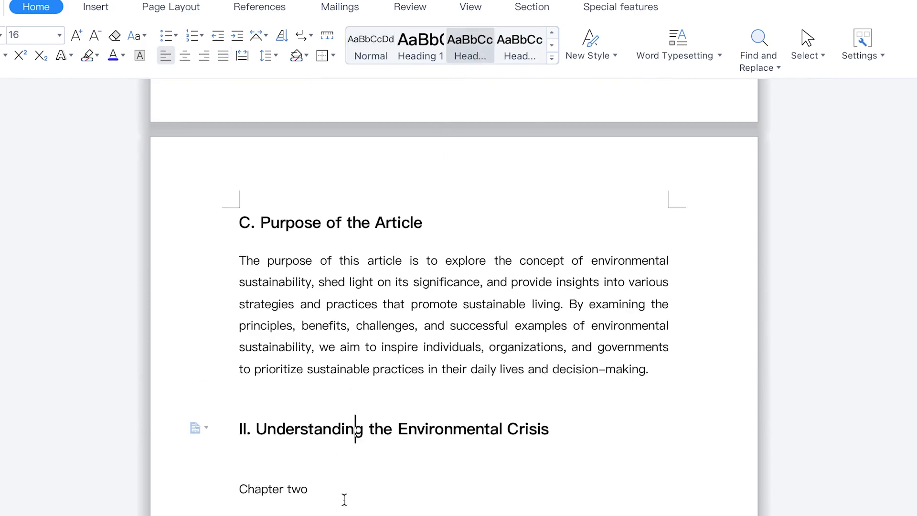
{"action": "left_click", "coordinate": [245, 494]}
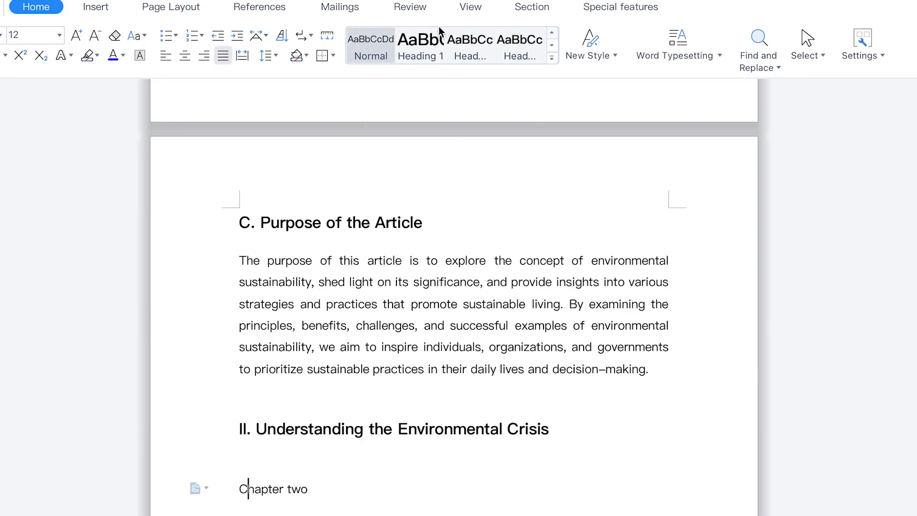
{"action": "left_click", "coordinate": [420, 47]}
Step: Apply Heading 2 to "A. Climate Change and Global Warming" and Heading 3 to "B. Loss of Biodiversity"
{"action": "scroll", "coordinate": [347, 497], "scroll_direction": "down", "scroll_amount": 3}
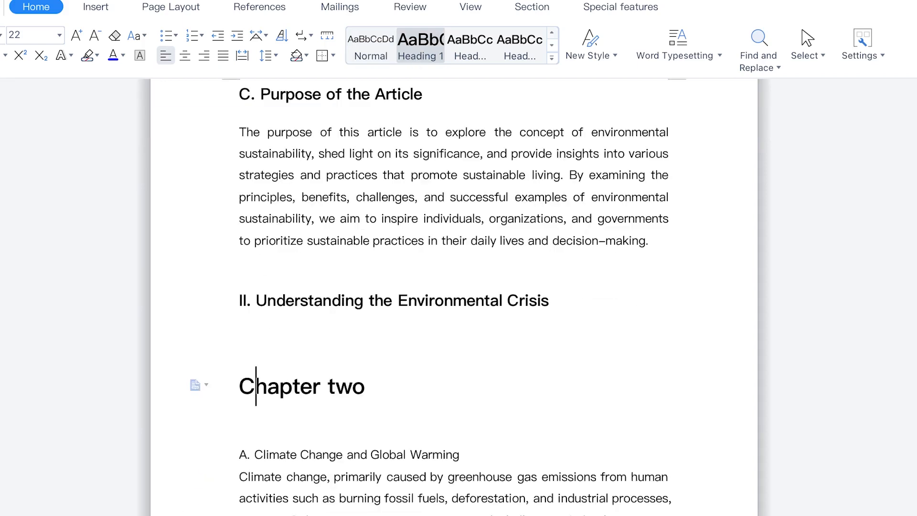
{"action": "left_click", "coordinate": [330, 452]}
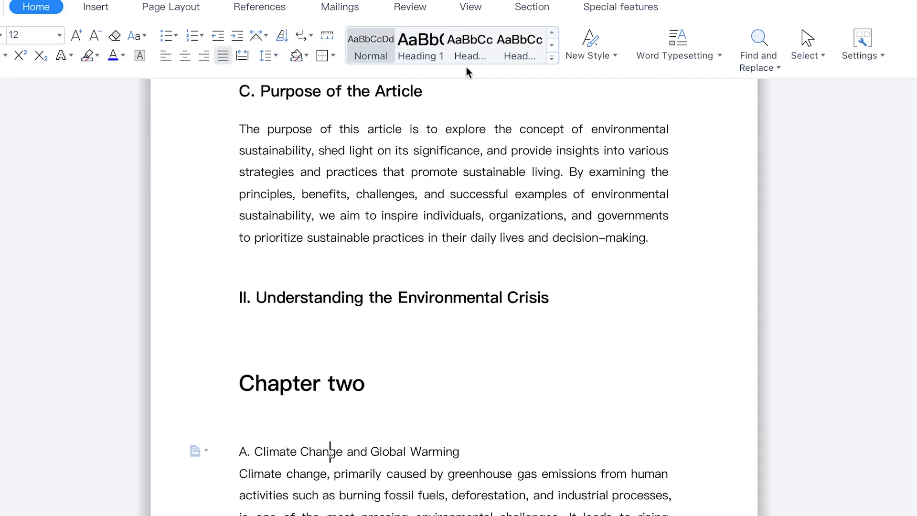
{"action": "left_click", "coordinate": [475, 43]}
{"action": "left_click", "coordinate": [351, 513]}
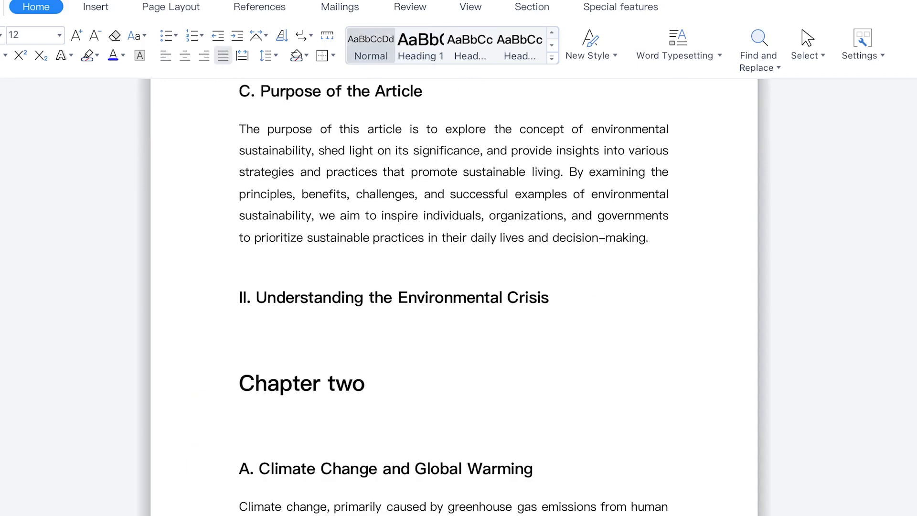
{"action": "left_click", "coordinate": [530, 37]}
Step: Apply Heading 3 to "C. Pollution and Waste" and Heading 2 to "D. Depletion of Natural Resources"
{"action": "scroll", "coordinate": [407, 443], "scroll_direction": "down", "scroll_amount": 14}
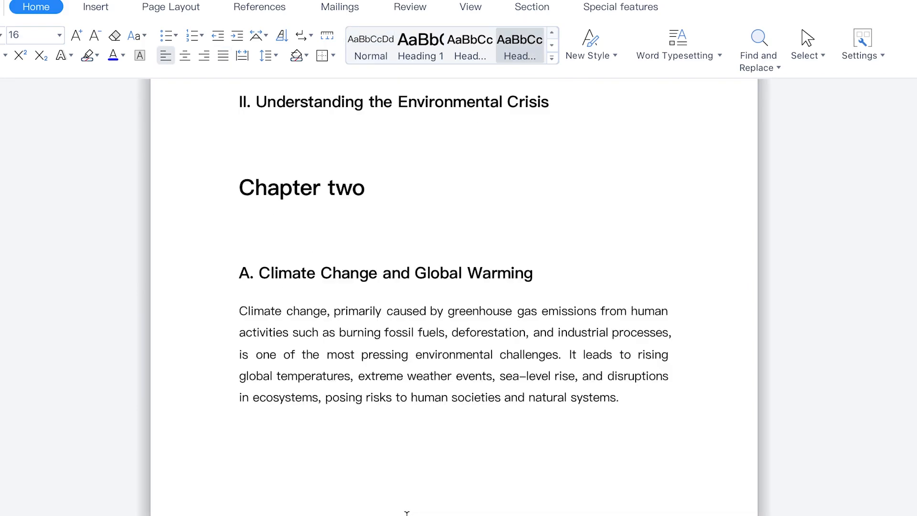
{"action": "left_click", "coordinate": [300, 374]}
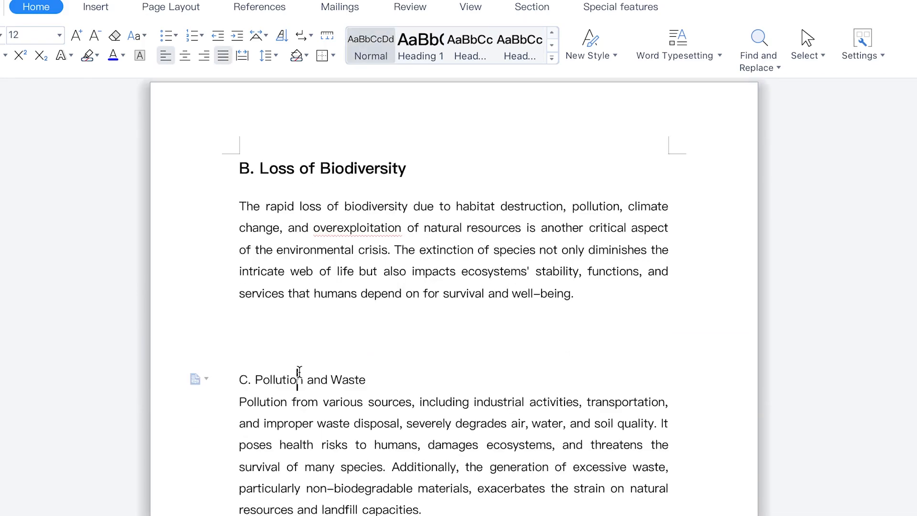
{"action": "left_click", "coordinate": [510, 38]}
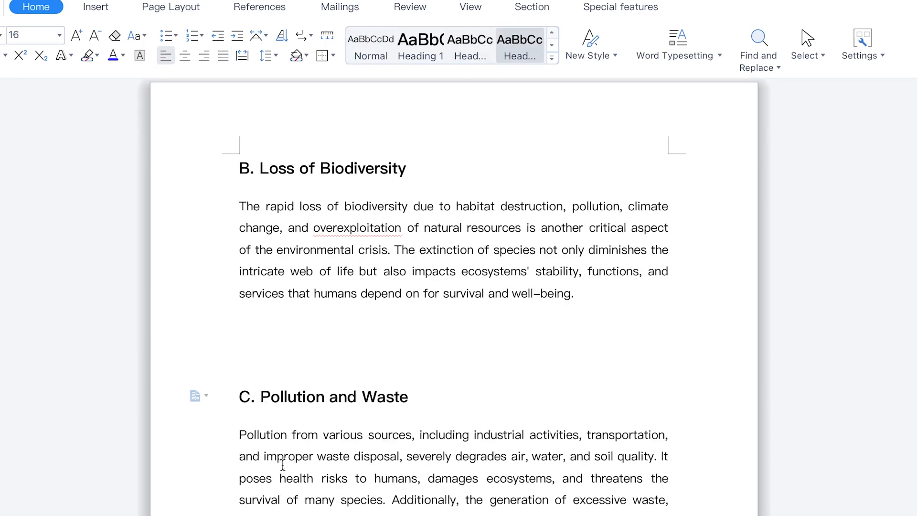
{"action": "left_click", "coordinate": [482, 45]}
Step: Try to apply the Heading 3 style to the "III. Principles of Environmental Sustainability" line
{"action": "scroll", "coordinate": [315, 478], "scroll_direction": "down", "scroll_amount": 8}
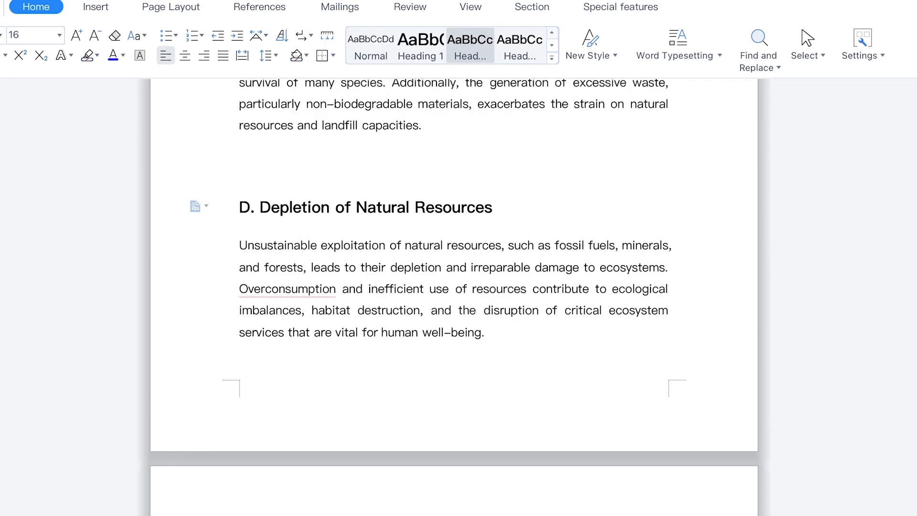
{"action": "left_click", "coordinate": [355, 497]}
{"action": "left_click", "coordinate": [516, 53]}
{"action": "scroll", "coordinate": [348, 499], "scroll_direction": "down", "scroll_amount": 1}
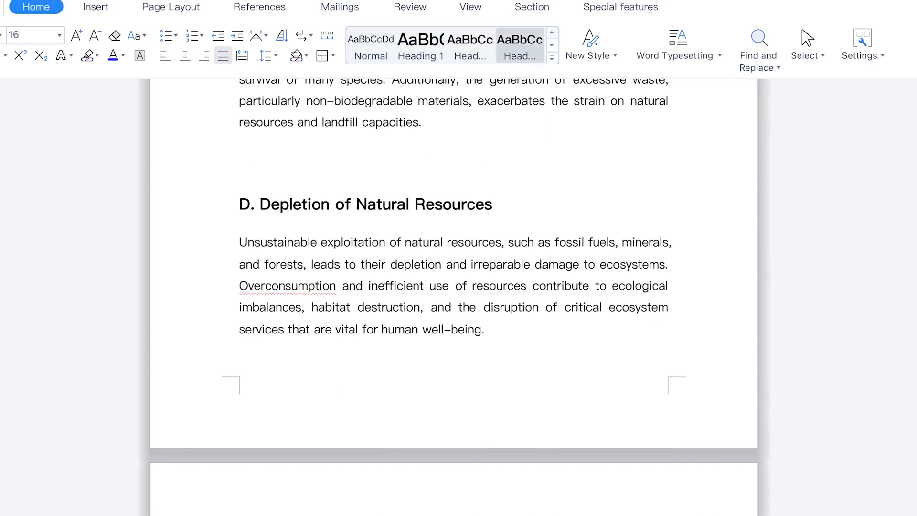
Step: Apply the Heading 1 style to "Chapter three" and Heading 2 to the subheading line below it
{"action": "scroll", "coordinate": [340, 452], "scroll_direction": "down", "scroll_amount": 2}
{"action": "left_click", "coordinate": [298, 498]}
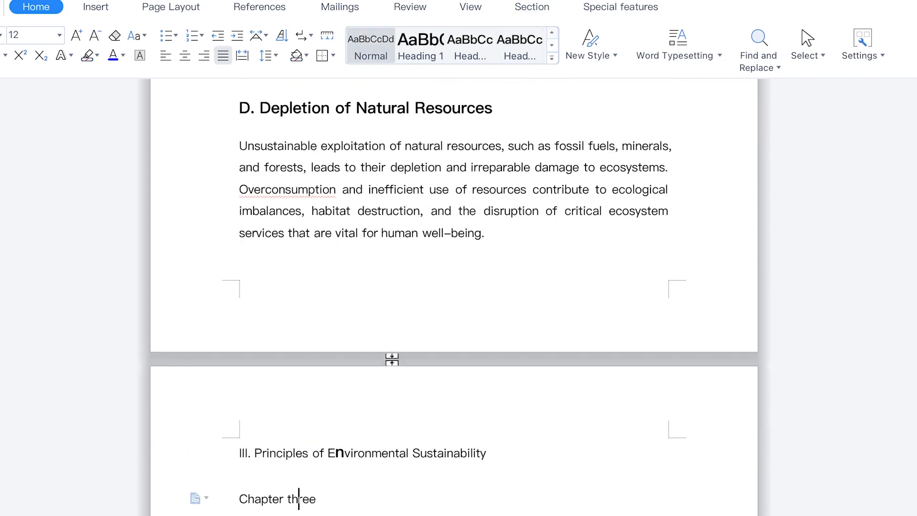
{"action": "left_click", "coordinate": [420, 48]}
{"action": "left_click", "coordinate": [348, 497]}
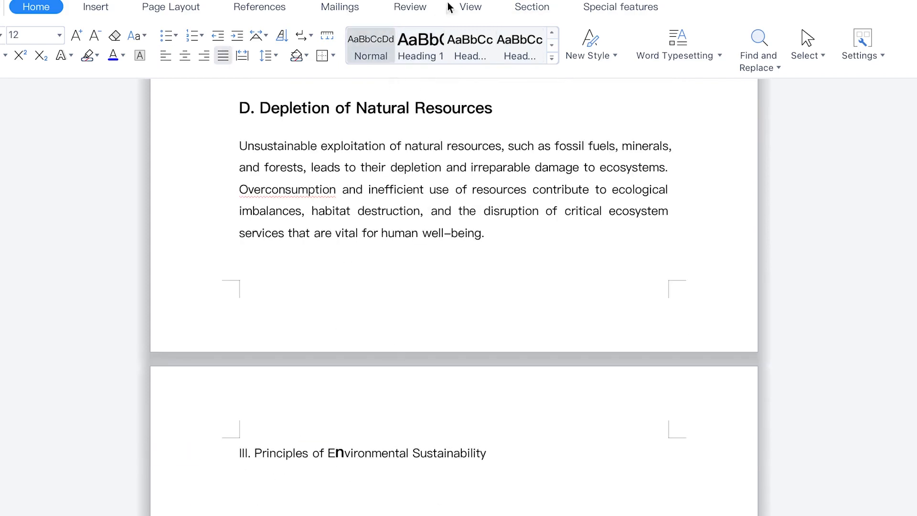
{"action": "left_click", "coordinate": [451, 95]}
{"action": "left_click", "coordinate": [462, 55]}
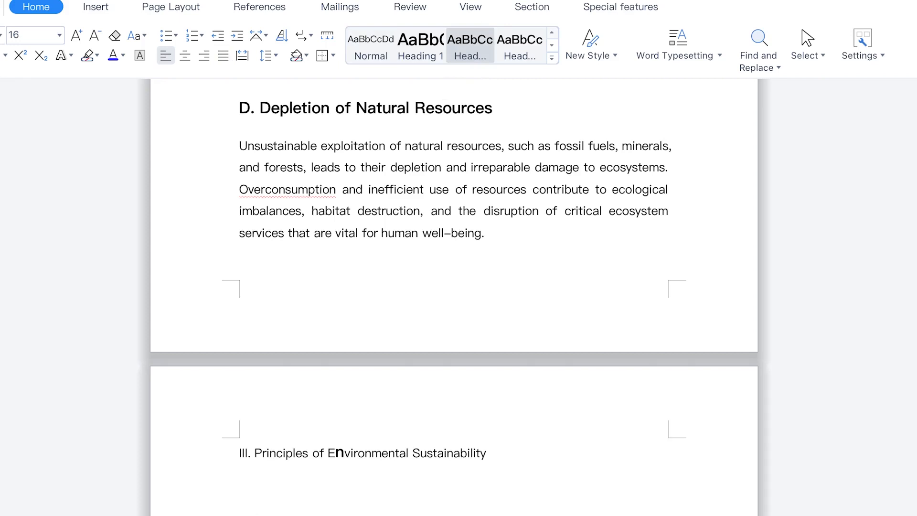
Step: Insert a three-level automatic table of contents on the blank first page, before chapter one
{"action": "scroll", "coordinate": [444, 507], "scroll_direction": "up", "scroll_amount": 20}
{"action": "scroll", "coordinate": [545, 332], "scroll_direction": "up", "scroll_amount": 20}
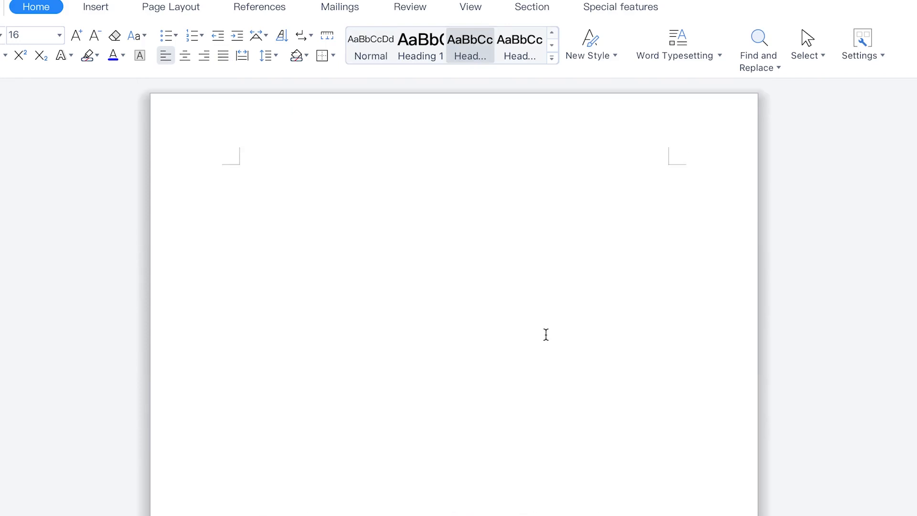
{"action": "scroll", "coordinate": [540, 401], "scroll_direction": "down", "scroll_amount": 15}
{"action": "scroll", "coordinate": [536, 405], "scroll_direction": "up", "scroll_amount": 15}
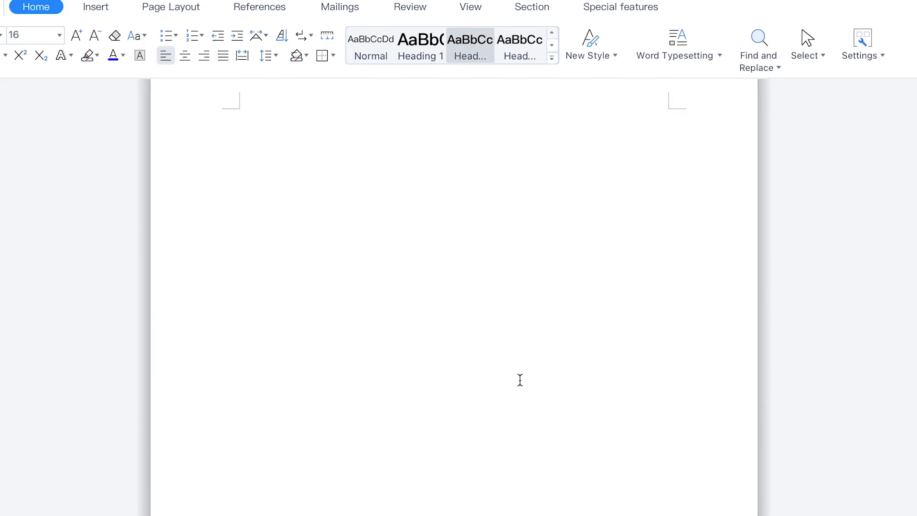
{"action": "left_click", "coordinate": [299, 194]}
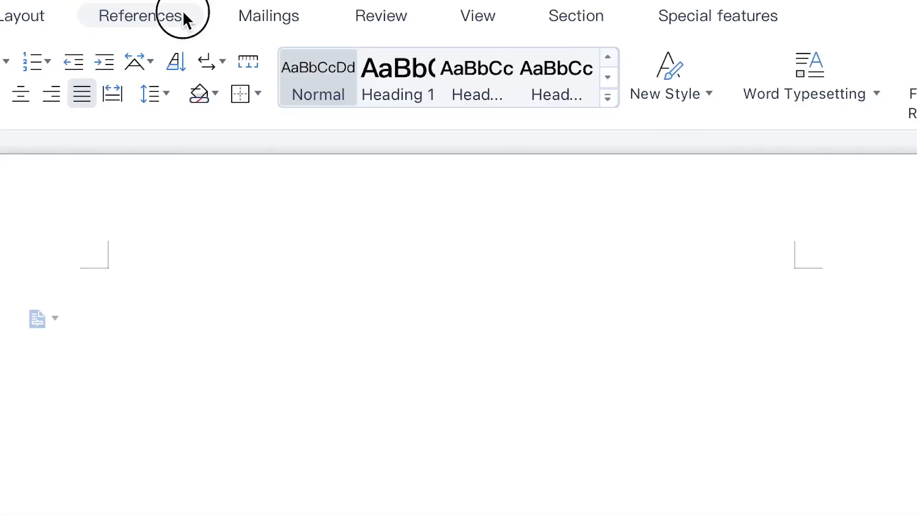
{"action": "left_click", "coordinate": [285, 6]}
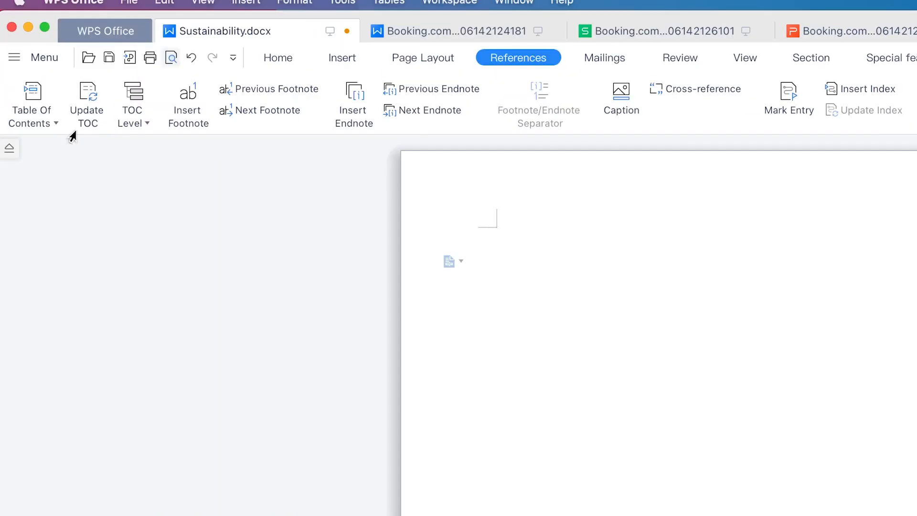
{"action": "left_click", "coordinate": [53, 122]}
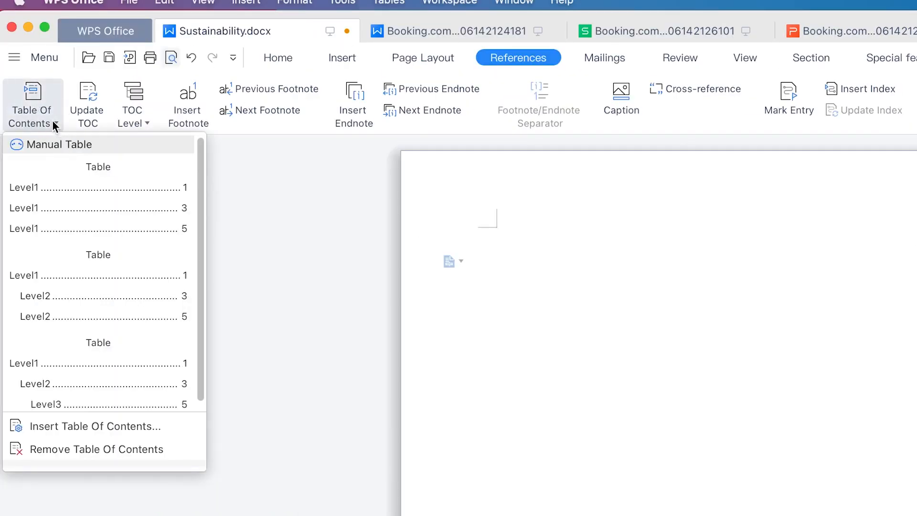
{"action": "mouse_move", "coordinate": [62, 176]}
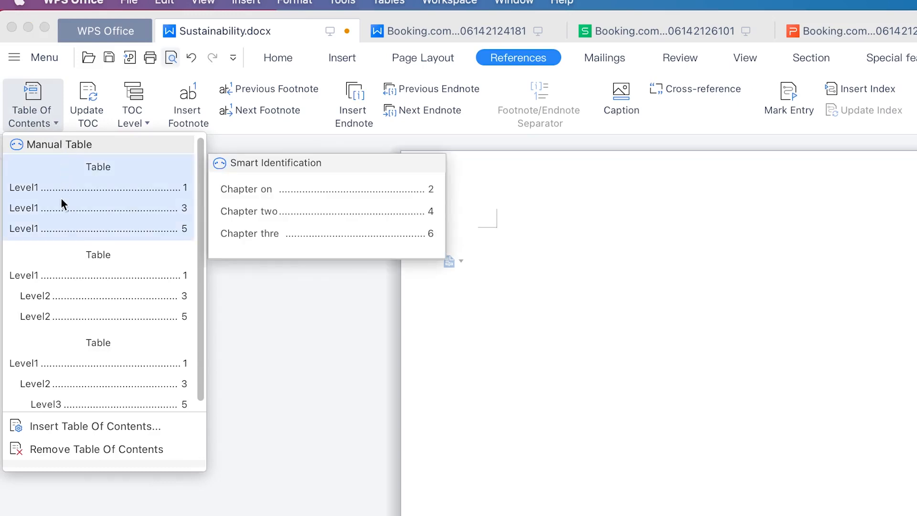
{"action": "mouse_move", "coordinate": [110, 305]}
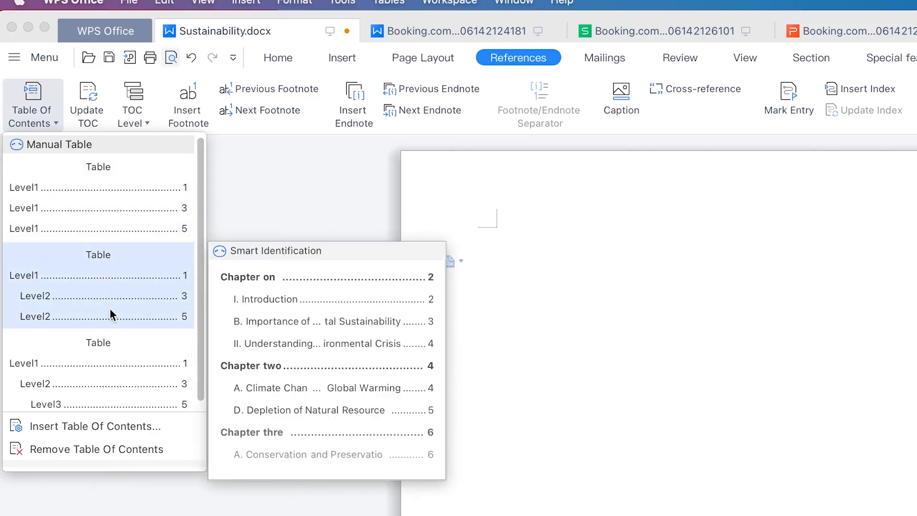
{"action": "mouse_move", "coordinate": [113, 382]}
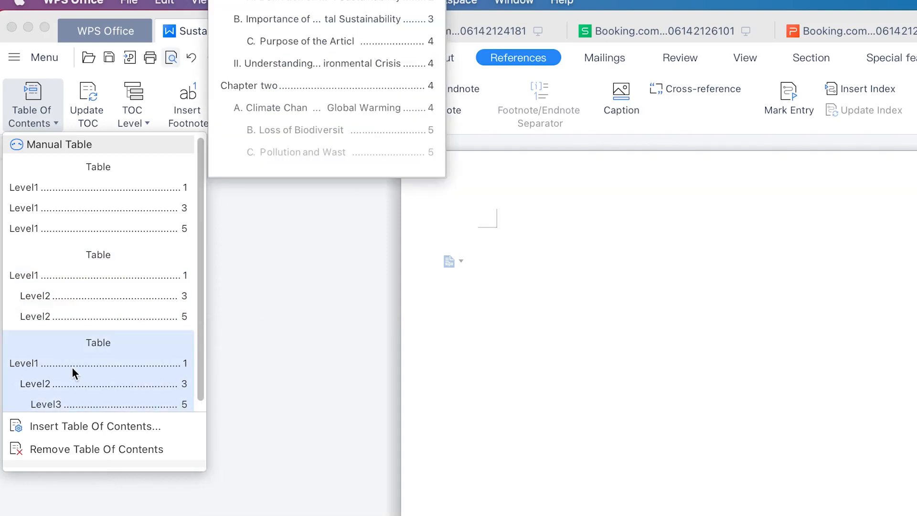
{"action": "left_click", "coordinate": [106, 382]}
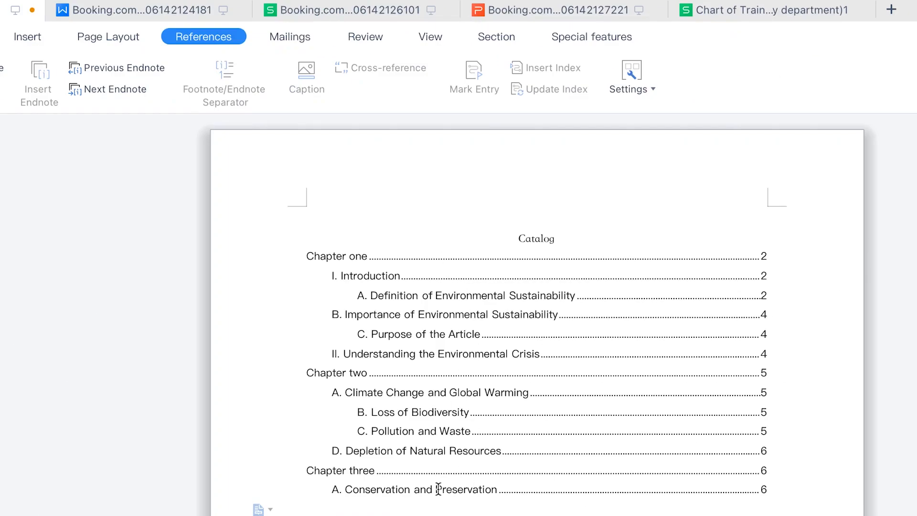
Step: Replace the "Catalog" title above the table of contents with "Table of Content"
{"action": "left_click", "coordinate": [655, 340]}
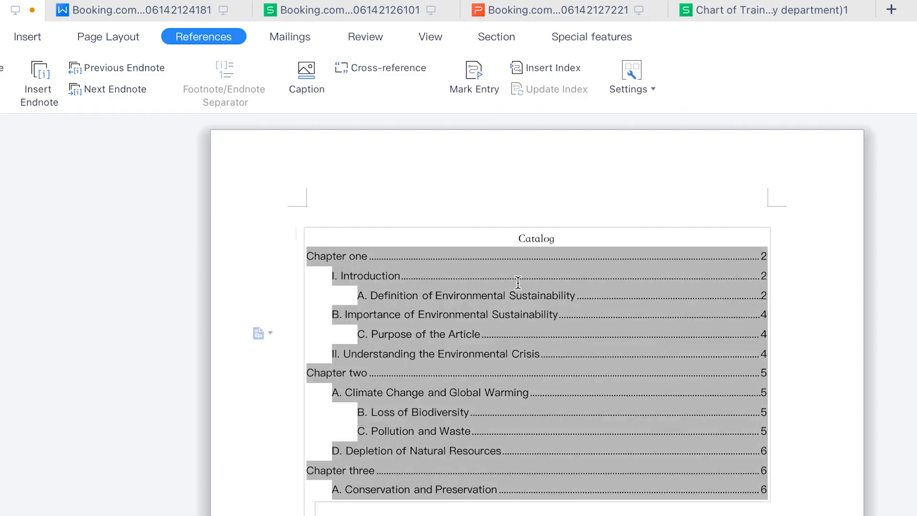
{"action": "double_click", "coordinate": [554, 234]}
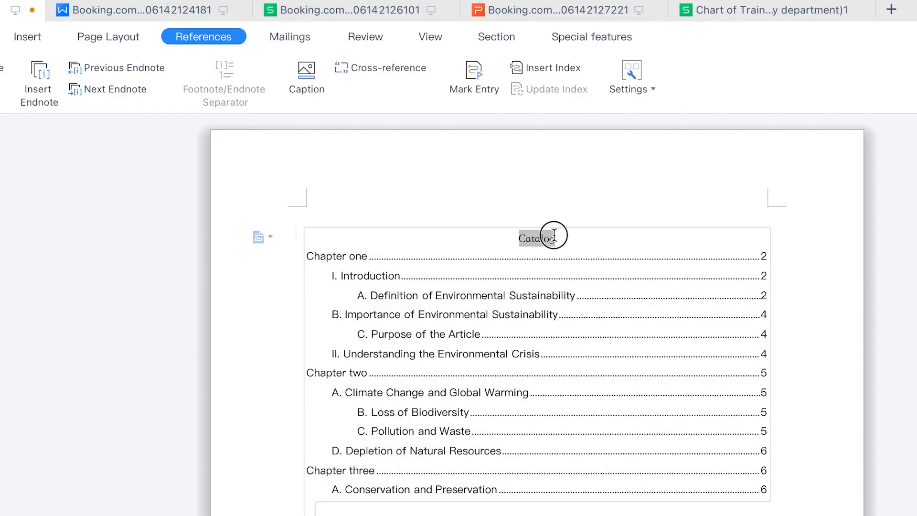
{"action": "type", "text": "Table of"}
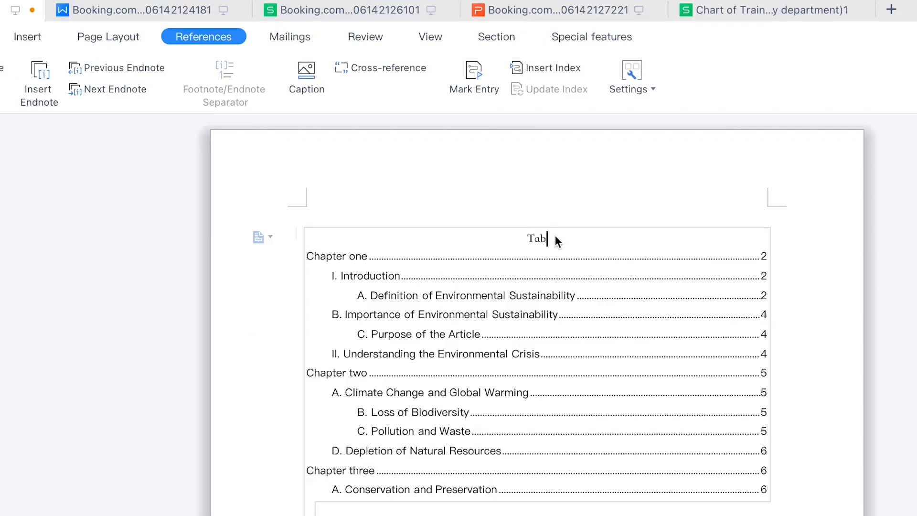
{"action": "type", "text": " Content"}
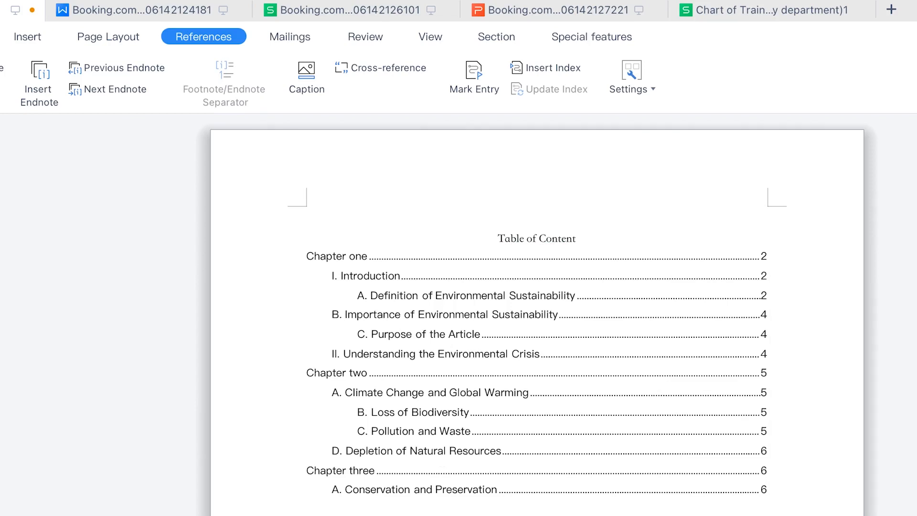
Step: Delete the empty lines above the "Chapter one" heading so it starts at the beginning of its page
{"action": "scroll", "coordinate": [536, 314], "scroll_direction": "down", "scroll_amount": 15}
{"action": "scroll", "coordinate": [537, 315], "scroll_direction": "up", "scroll_amount": 6}
{"action": "scroll", "coordinate": [536, 314], "scroll_direction": "down", "scroll_amount": 3}
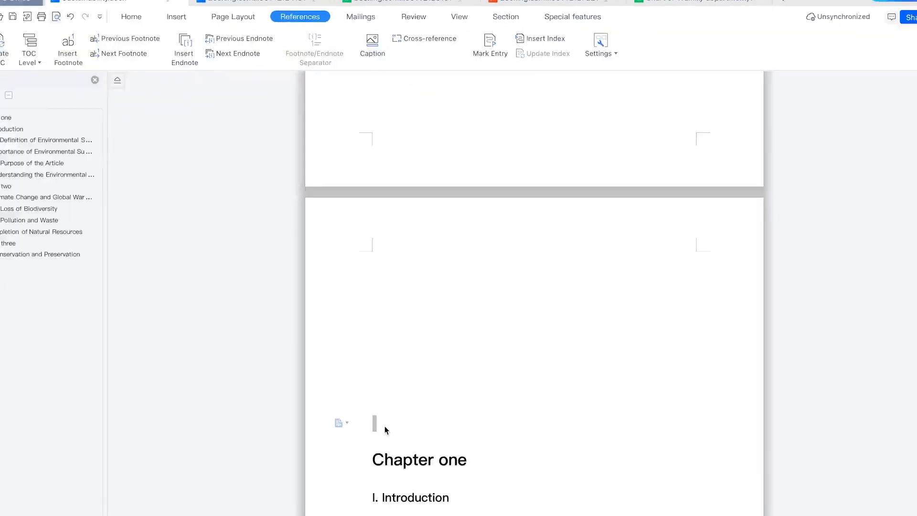
{"action": "left_click", "coordinate": [457, 384]}
{"action": "left_click", "coordinate": [423, 386]}
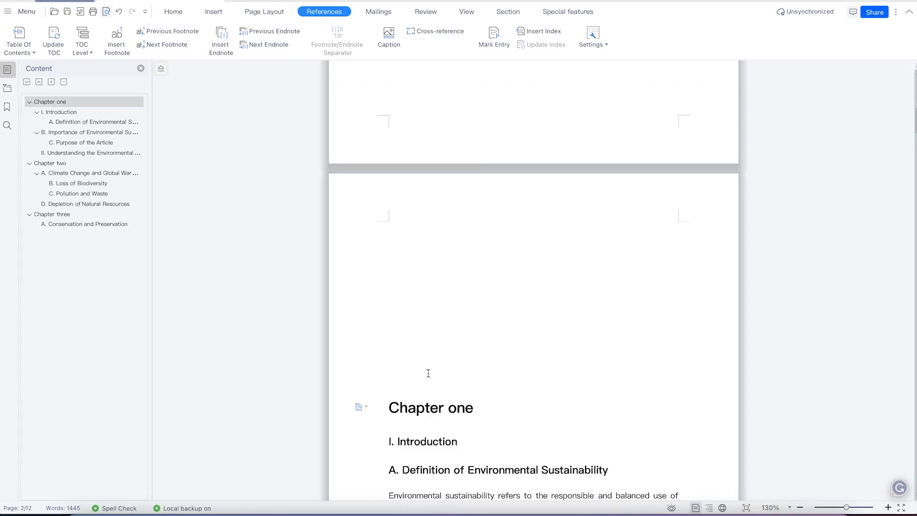
{"action": "left_click", "coordinate": [428, 373]}
{"action": "key", "text": "BackSpace"}
{"action": "key", "text": "BackSpace"}
{"action": "key", "text": "BackSpace"}
{"action": "key", "text": "BackSpace"}
{"action": "key", "text": "BackSpace"}
{"action": "key", "text": "BackSpace"}
{"action": "key", "text": "BackSpace"}
{"action": "key", "text": "BackSpace"}
{"action": "key", "text": "BackSpace"}
{"action": "key", "text": "BackSpace"}
{"action": "key", "text": "BackSpace"}
{"action": "key", "text": "BackSpace"}
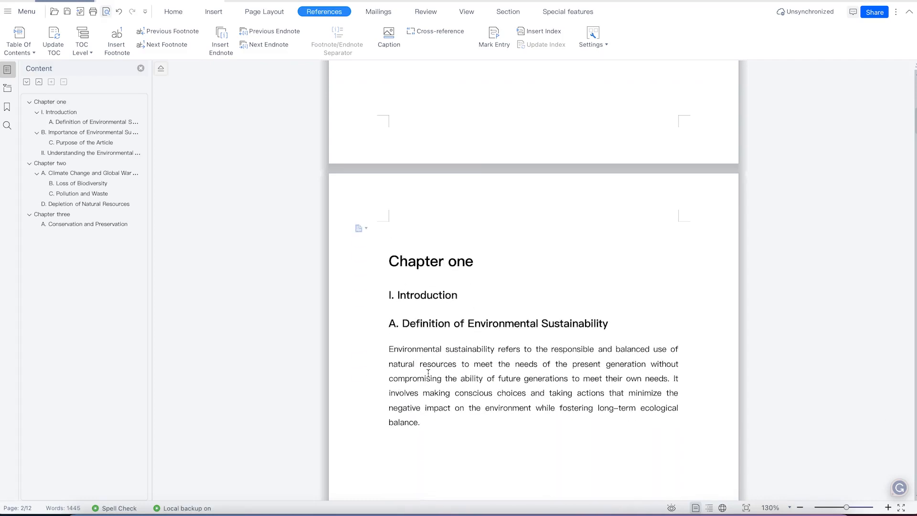
Step: Extend the "I. Introduction" heading under chapter one to read "I. Introduction to sustainability"
{"action": "scroll", "coordinate": [503, 365], "scroll_direction": "down", "scroll_amount": 15}
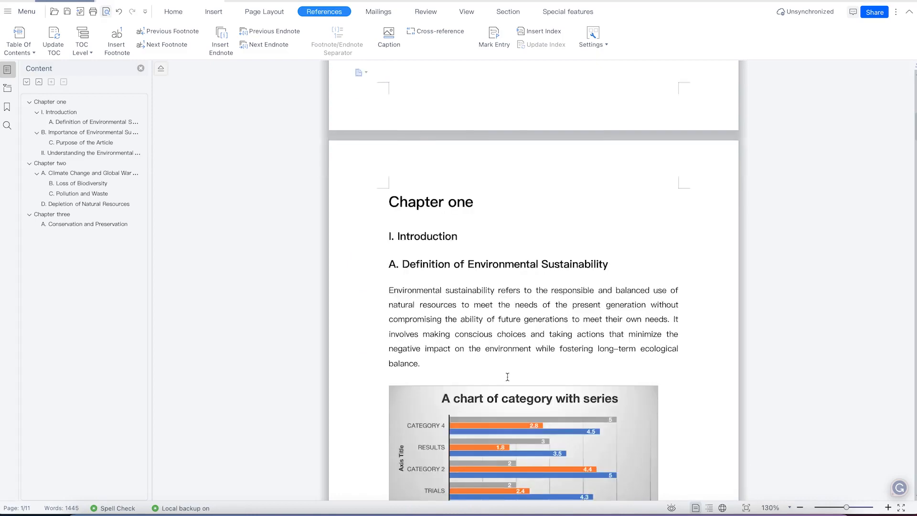
{"action": "scroll", "coordinate": [509, 378], "scroll_direction": "down", "scroll_amount": 3}
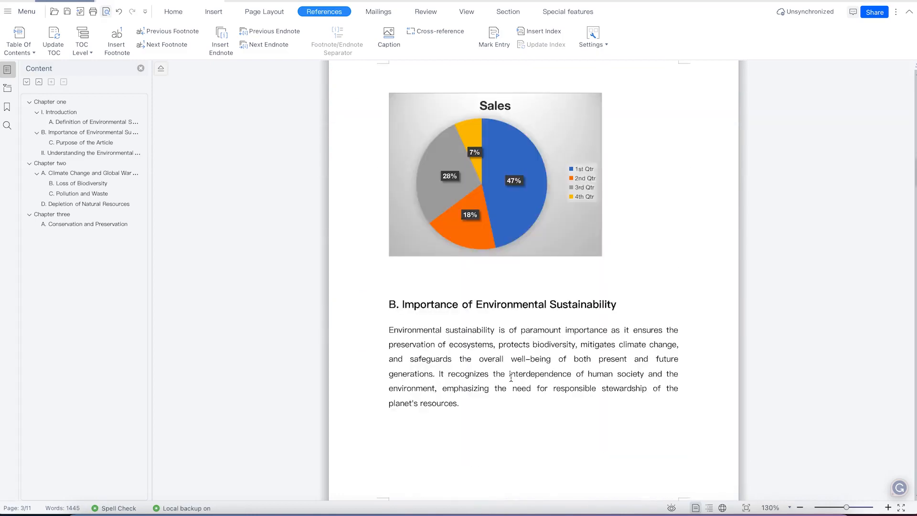
{"action": "scroll", "coordinate": [511, 376], "scroll_direction": "up", "scroll_amount": 17}
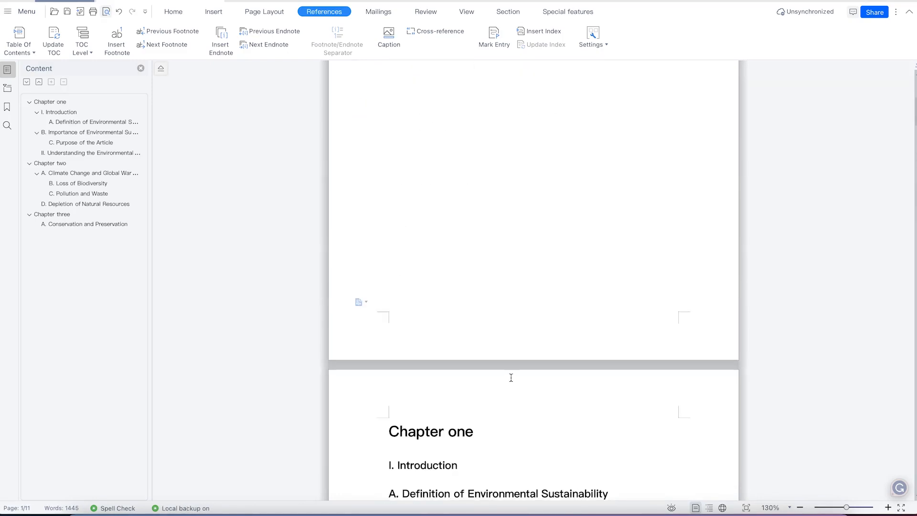
{"action": "scroll", "coordinate": [437, 384], "scroll_direction": "down", "scroll_amount": 1}
{"action": "scroll", "coordinate": [446, 387], "scroll_direction": "down", "scroll_amount": 4}
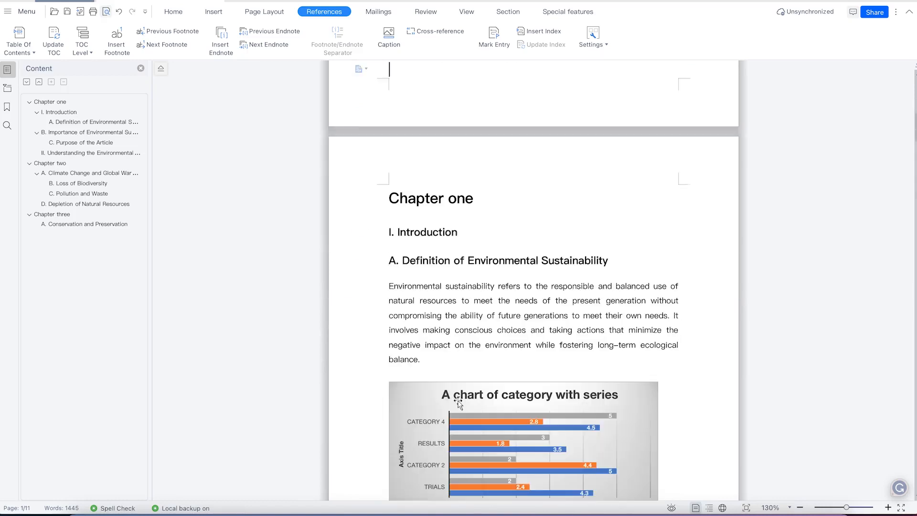
{"action": "left_click", "coordinate": [460, 233]}
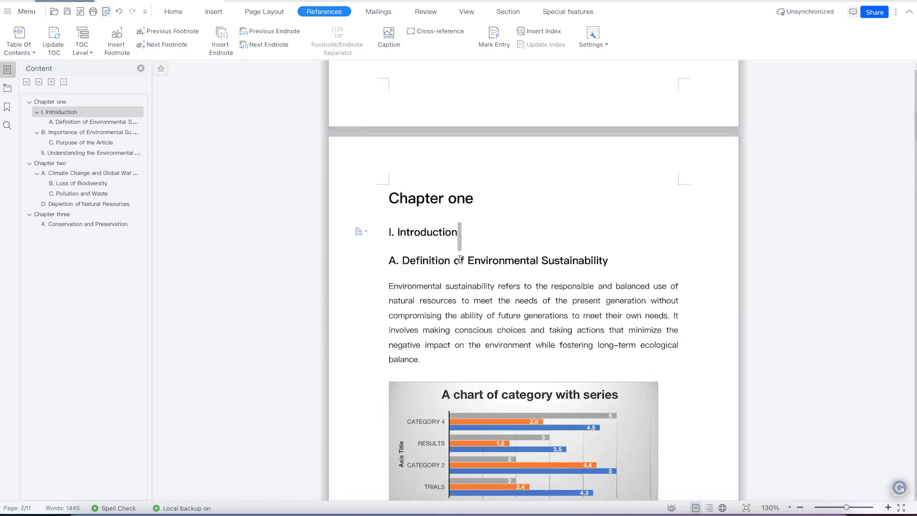
{"action": "type", "text": "to sus"}
{"action": "key", "text": "BackSpace"}
{"action": "key", "text": "BackSpace"}
{"action": "key", "text": "BackSpace"}
{"action": "key", "text": "BackSpace"}
{"action": "key", "text": "BackSpace"}
{"action": "key", "text": "BackSpace"}
{"action": "type", "text": "to sust"}
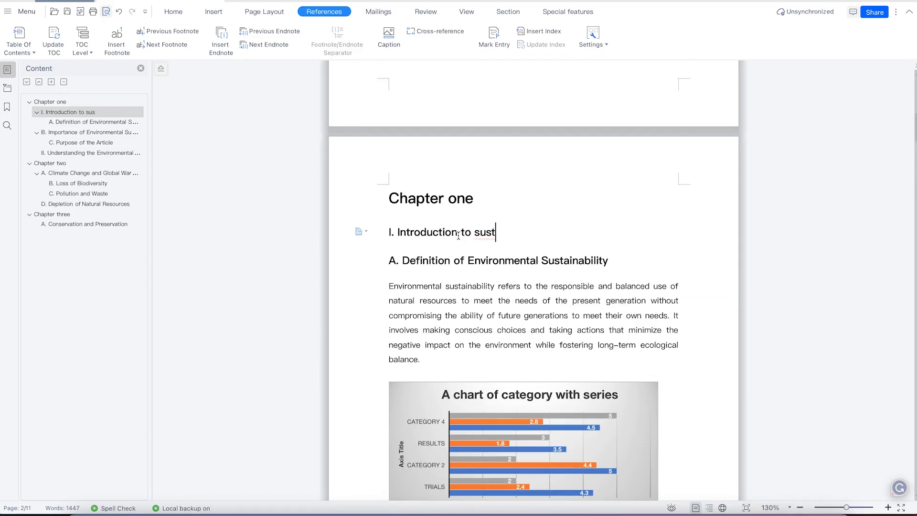
{"action": "type", "text": "ainability"}
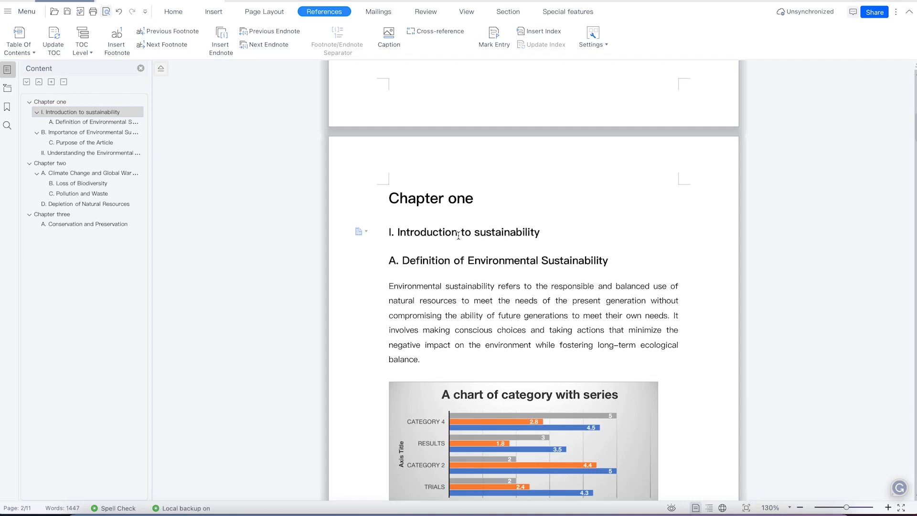
{"action": "left_click", "coordinate": [469, 263]}
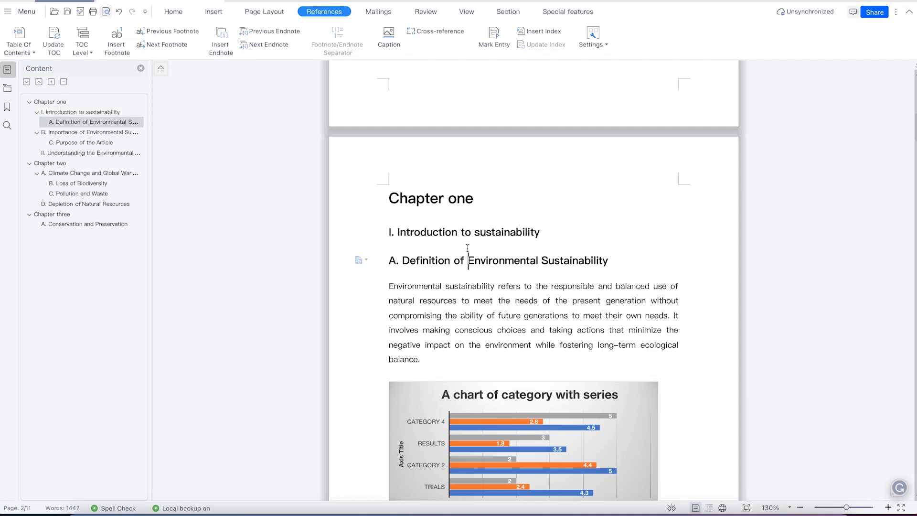
Step: Update the entire table of contents so its entries match the current headings
{"action": "scroll", "coordinate": [509, 242], "scroll_direction": "up", "scroll_amount": 10}
{"action": "scroll", "coordinate": [509, 242], "scroll_direction": "up", "scroll_amount": 2}
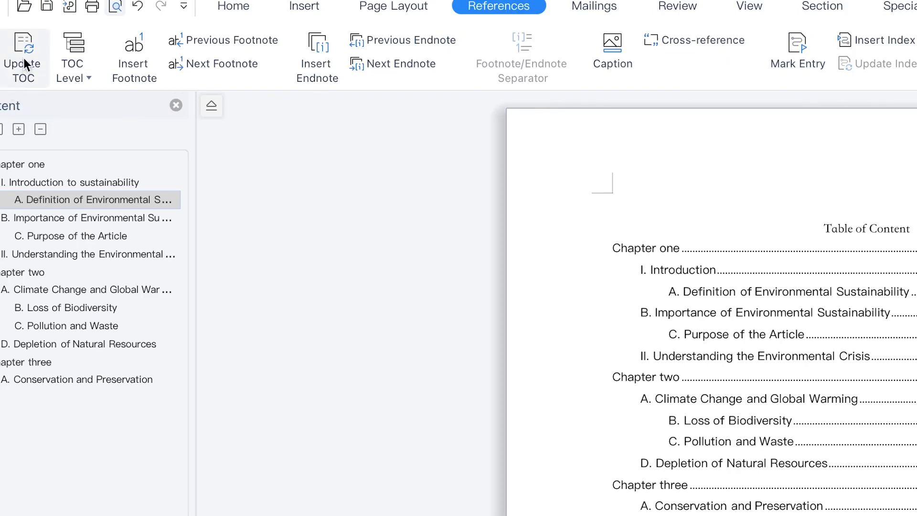
{"action": "left_click", "coordinate": [22, 59]}
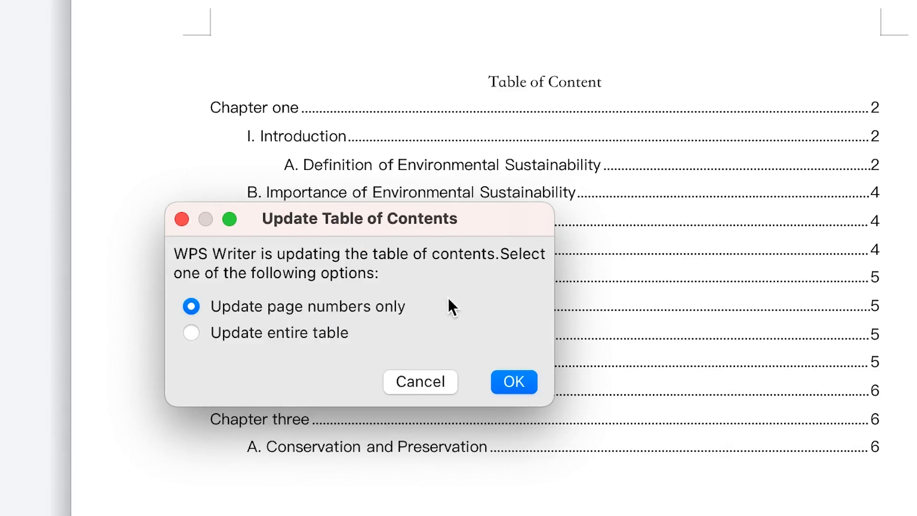
{"action": "left_click", "coordinate": [214, 336]}
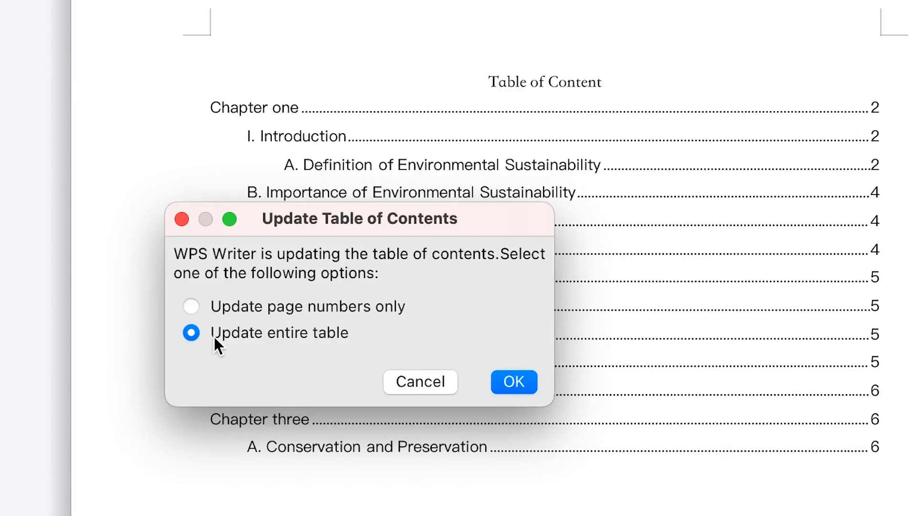
{"action": "left_click", "coordinate": [511, 377]}
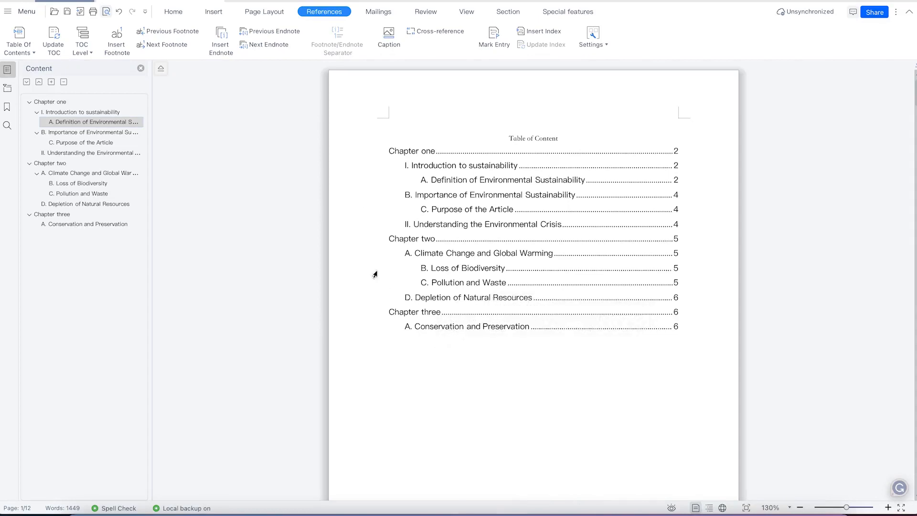
Step: Remove the table of contents from the start of the document
{"action": "scroll", "coordinate": [532, 229], "scroll_direction": "down", "scroll_amount": 5}
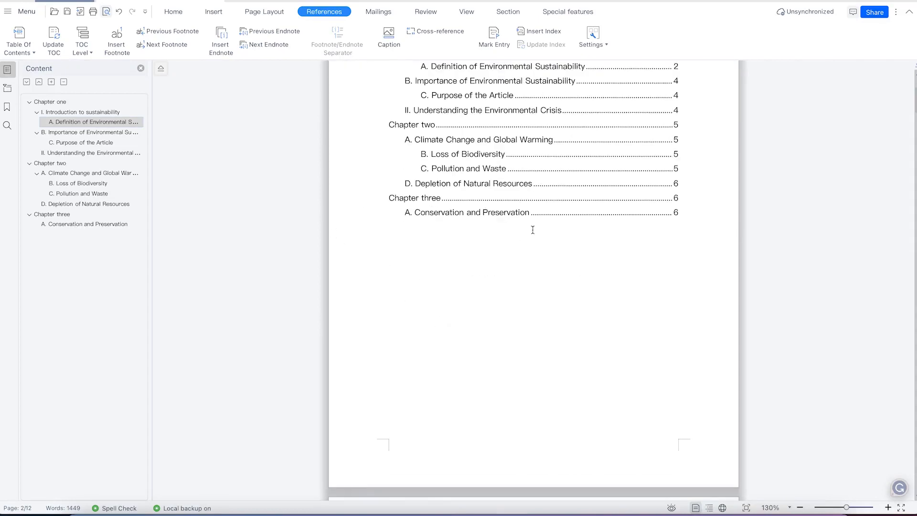
{"action": "scroll", "coordinate": [533, 229], "scroll_direction": "down", "scroll_amount": 3}
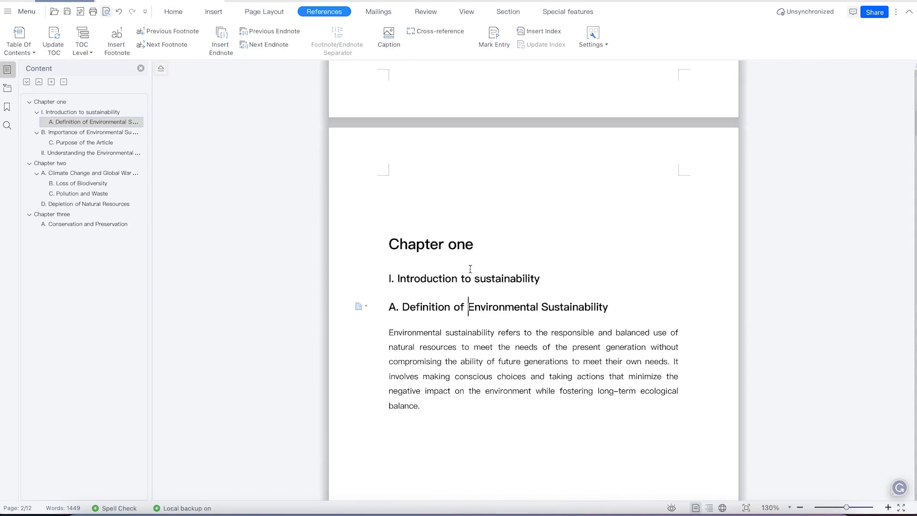
{"action": "scroll", "coordinate": [469, 266], "scroll_direction": "up", "scroll_amount": 8}
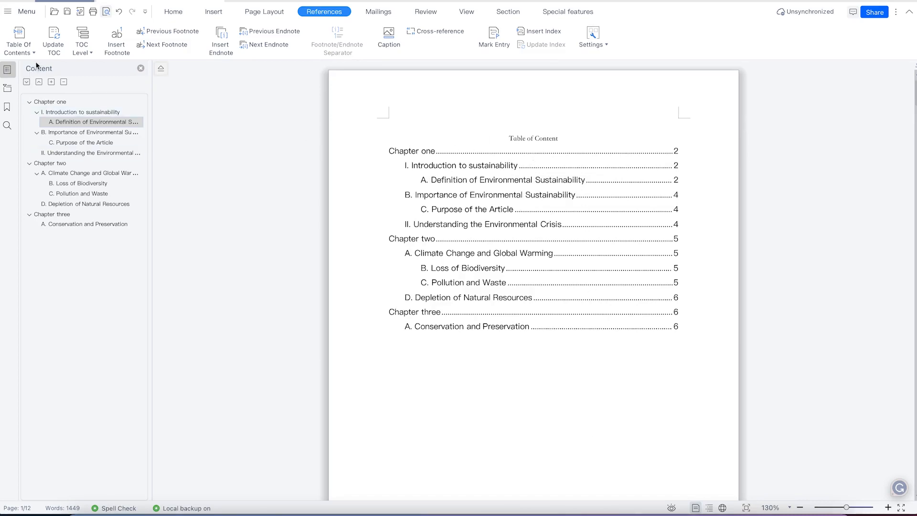
{"action": "left_click", "coordinate": [19, 43]}
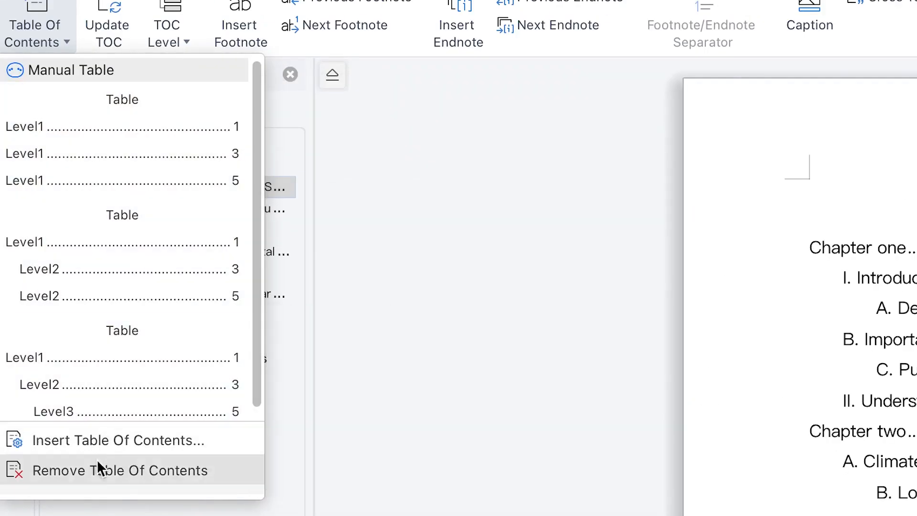
{"action": "left_click", "coordinate": [154, 479]}
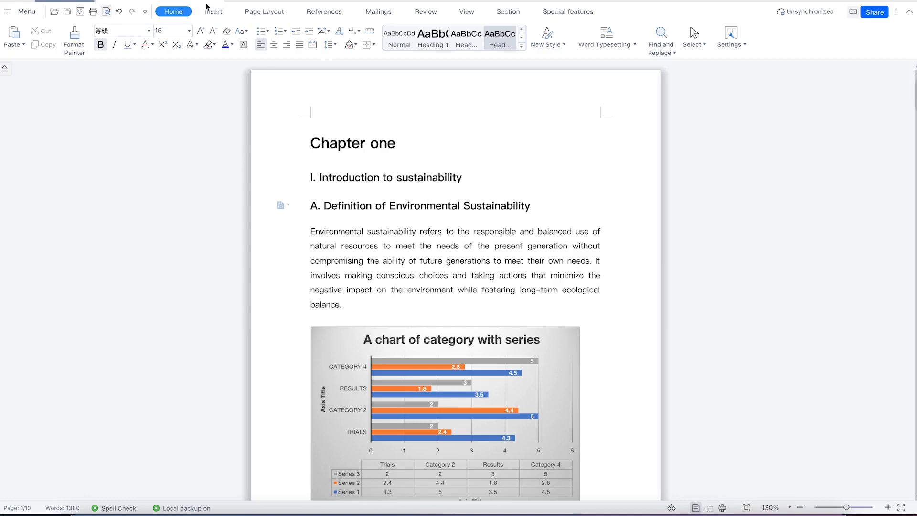
Step: Turn on Track Changes for the document
{"action": "scroll", "coordinate": [404, 268], "scroll_direction": "down", "scroll_amount": 15}
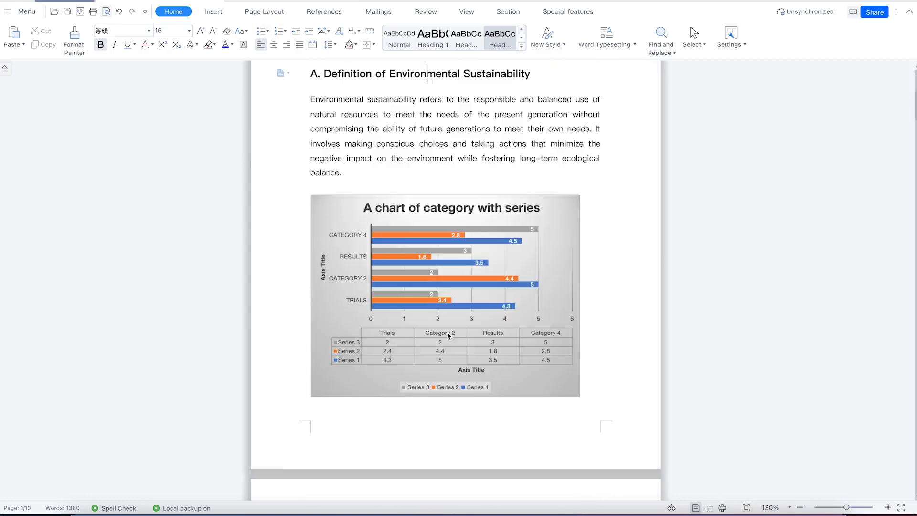
{"action": "scroll", "coordinate": [443, 372], "scroll_direction": "up", "scroll_amount": 15}
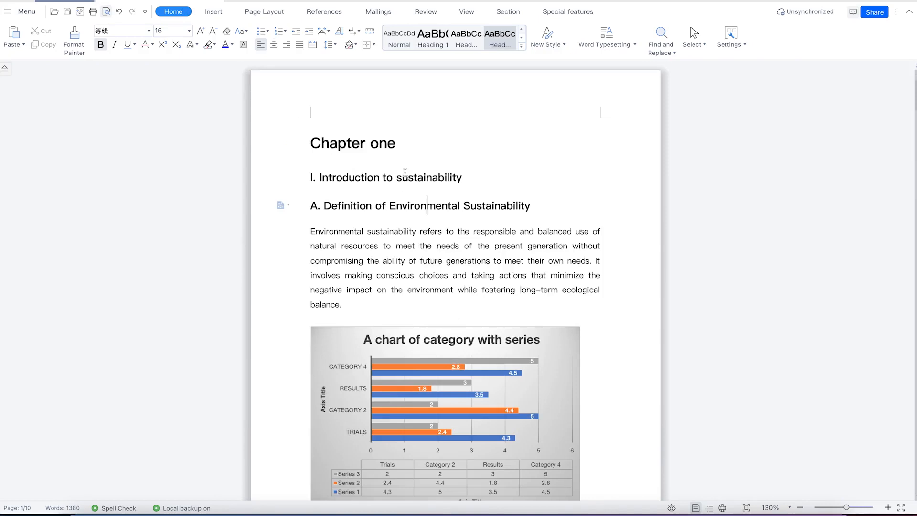
{"action": "left_click", "coordinate": [413, 12]}
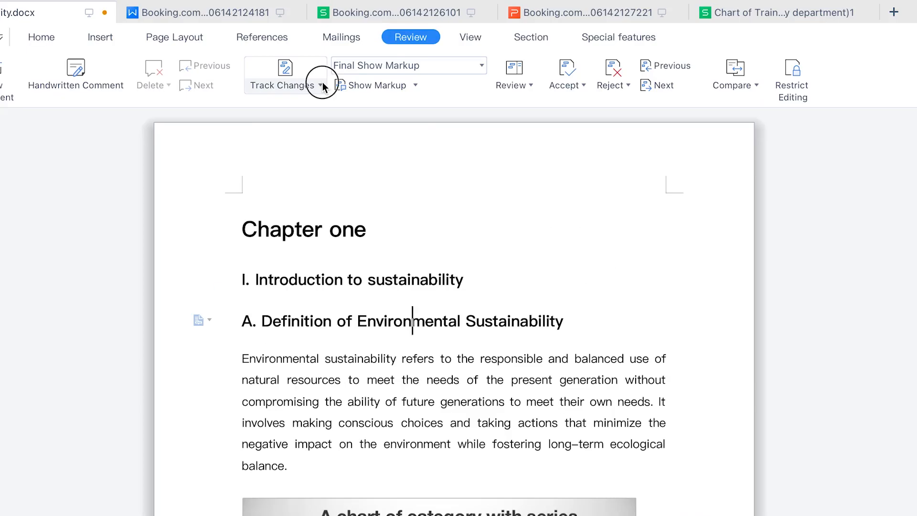
{"action": "left_click", "coordinate": [365, 43]}
{"action": "left_click", "coordinate": [322, 107]}
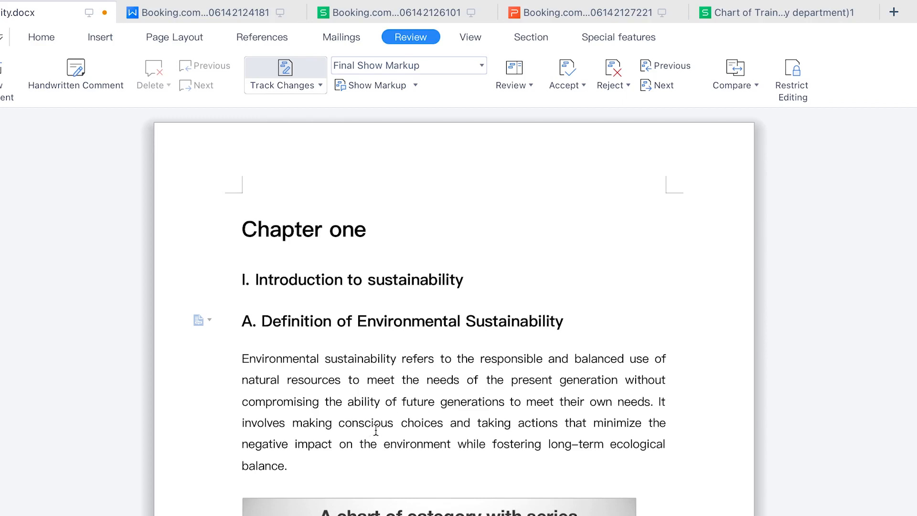
Step: Delete the phrase "future generations" from the paragraph under "A. Definition of Environmental Sustainability" as a tracked change
{"action": "left_click_drag", "start_coordinate": [402, 402], "coordinate": [505, 403]}
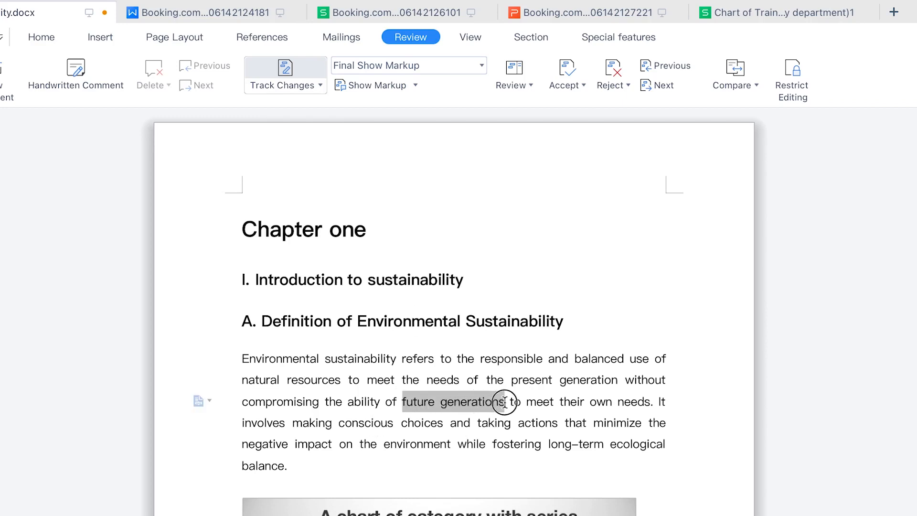
{"action": "key", "text": "Delete"}
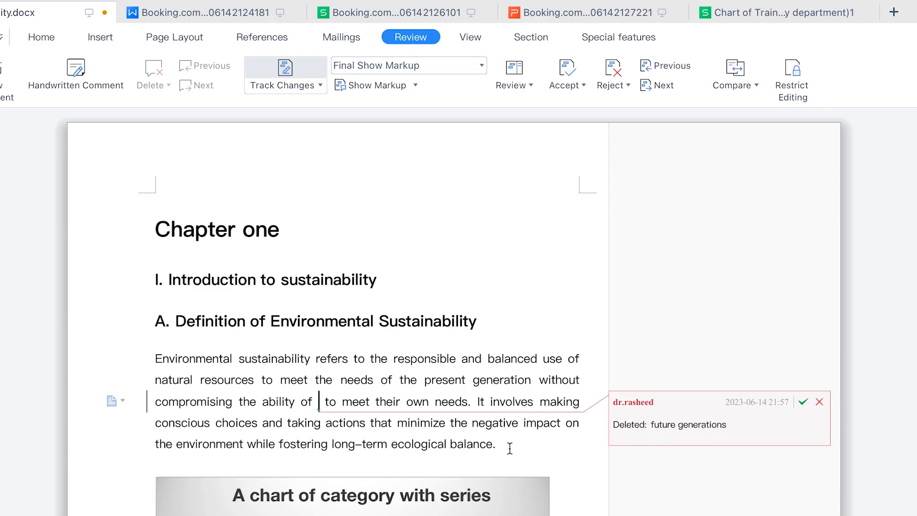
{"action": "left_click", "coordinate": [392, 443]}
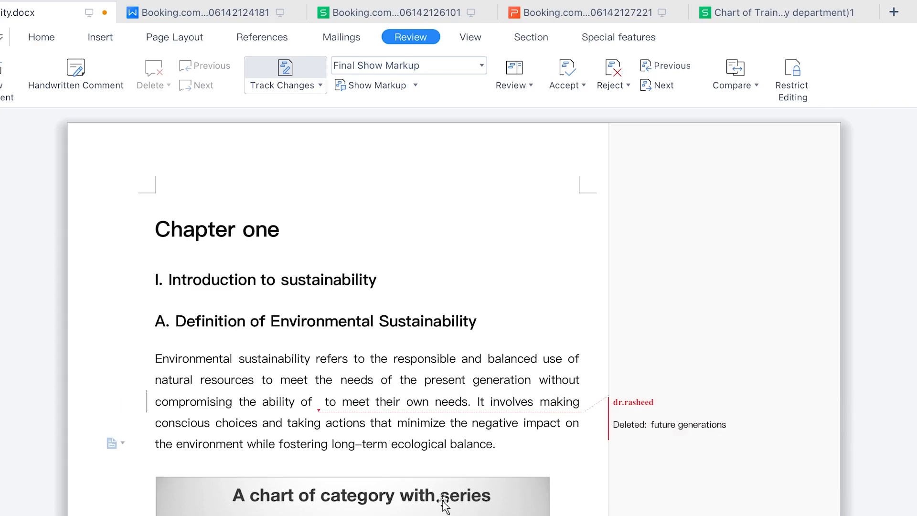
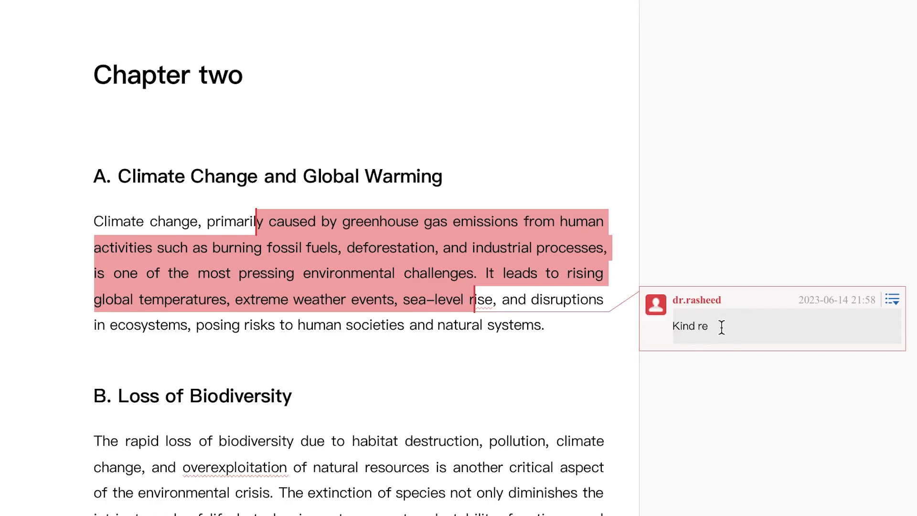
Step: Complete the comment on the Climate Change and Global Warming paragraph so it reads "Kind rephrase this paragraph"
{"action": "type", "text": "phrase this paragraph"}
{"action": "left_click", "coordinate": [787, 488]}
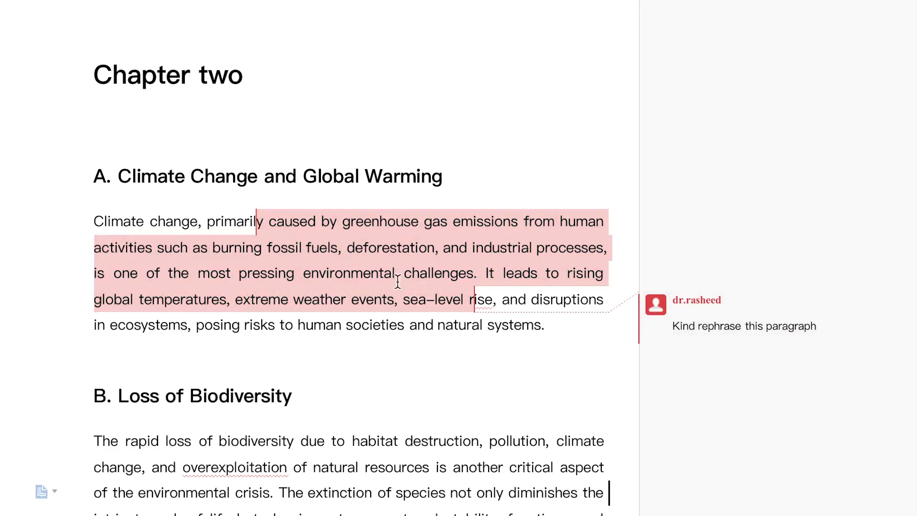
Step: Add the comment "kindly update this" to part of the first two lines under "A. Definition of Environmental Sustainability"
{"action": "scroll", "coordinate": [377, 268], "scroll_direction": "up", "scroll_amount": 3}
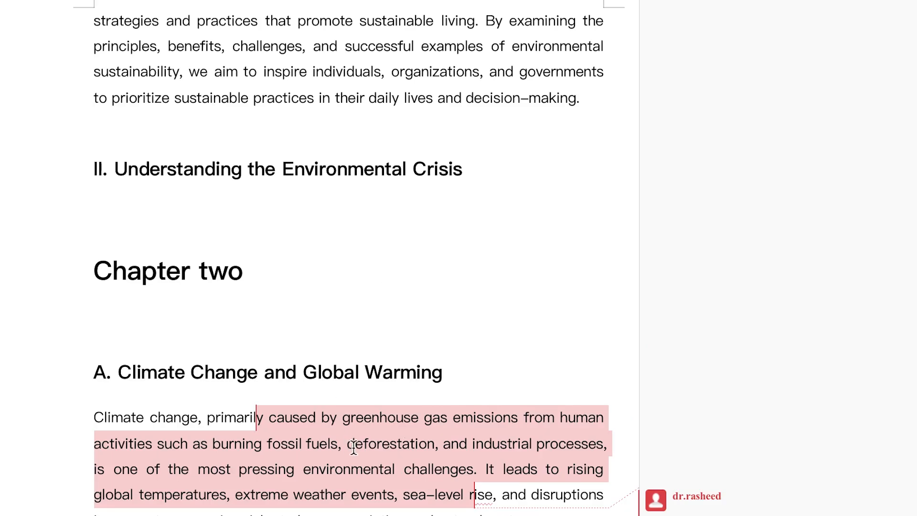
{"action": "scroll", "coordinate": [250, 420], "scroll_direction": "up", "scroll_amount": 15}
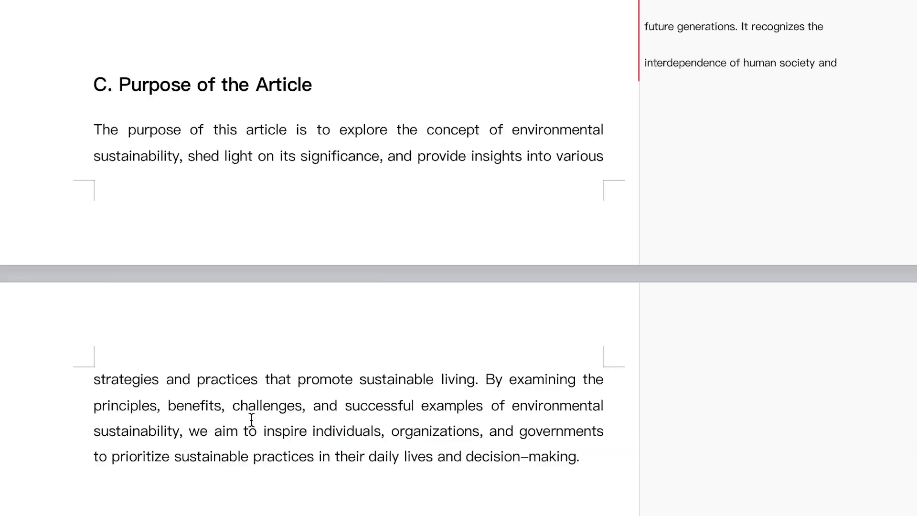
{"action": "scroll", "coordinate": [296, 399], "scroll_direction": "down", "scroll_amount": 15}
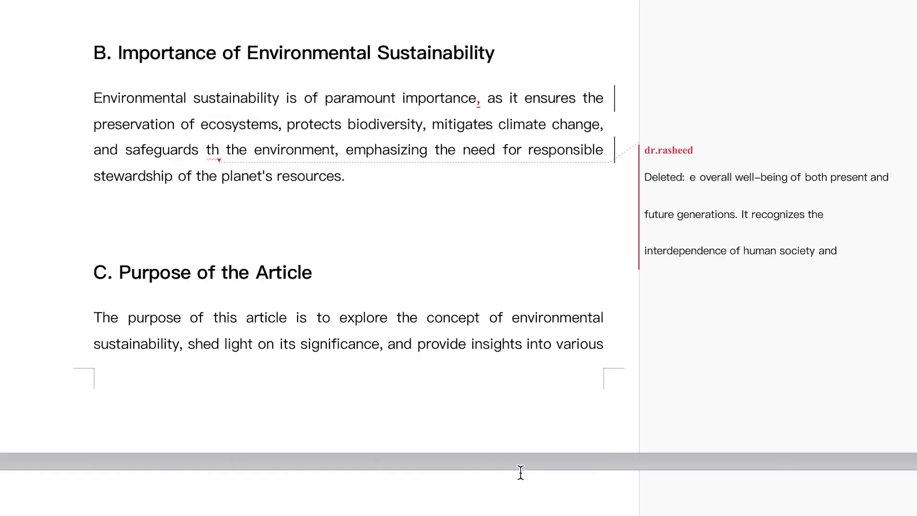
{"action": "scroll", "coordinate": [405, 248], "scroll_direction": "up", "scroll_amount": 15}
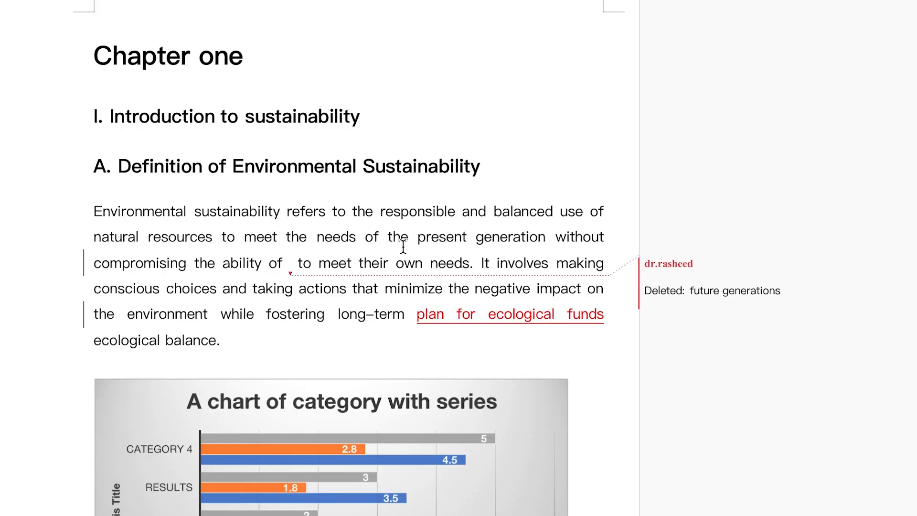
{"action": "left_click_drag", "start_coordinate": [241, 211], "coordinate": [465, 237]}
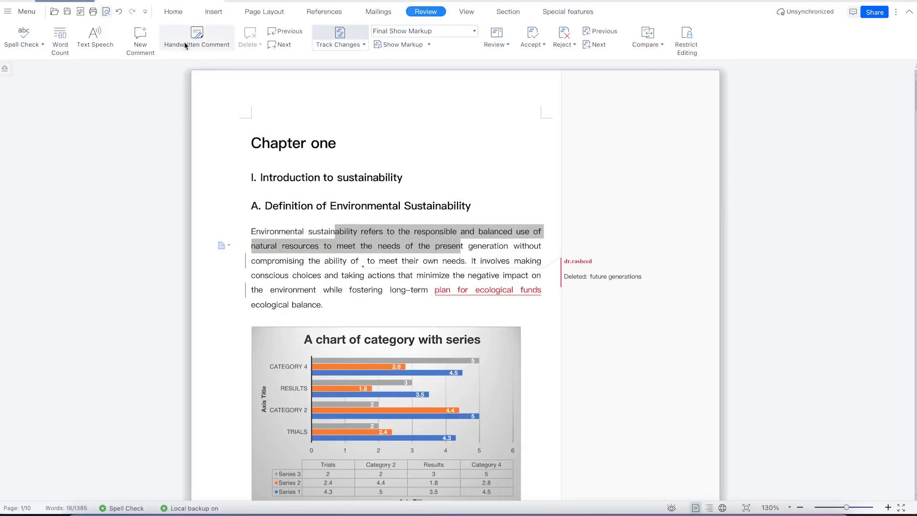
{"action": "left_click", "coordinate": [142, 37]}
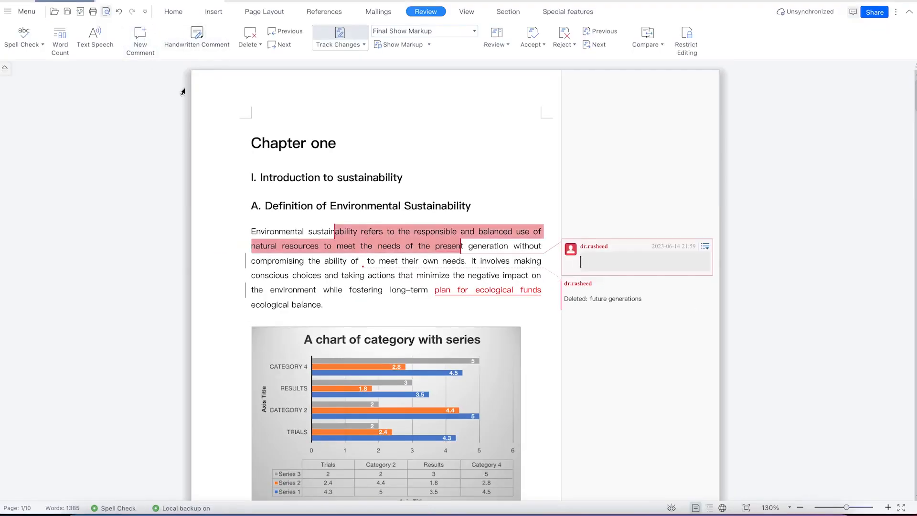
{"action": "type", "text": "kindly update t"}
{"action": "type", "text": "his"}
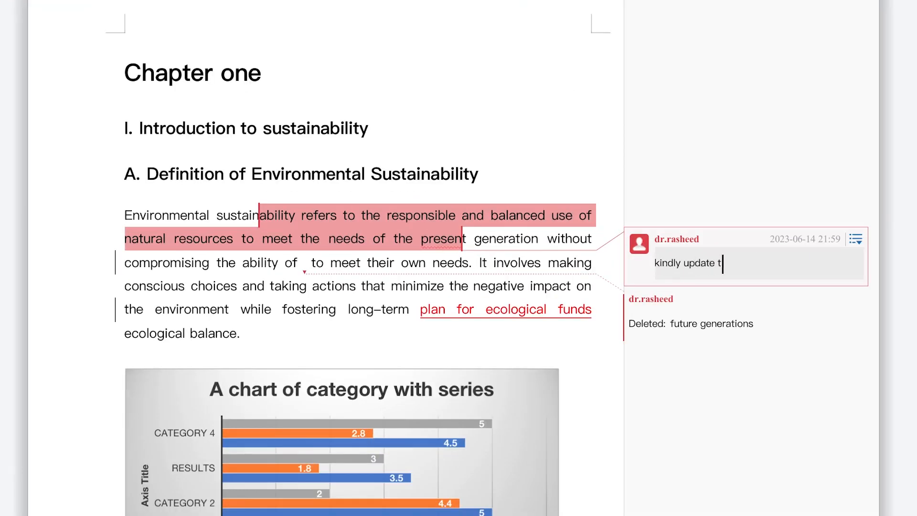
{"action": "key", "text": "Return"}
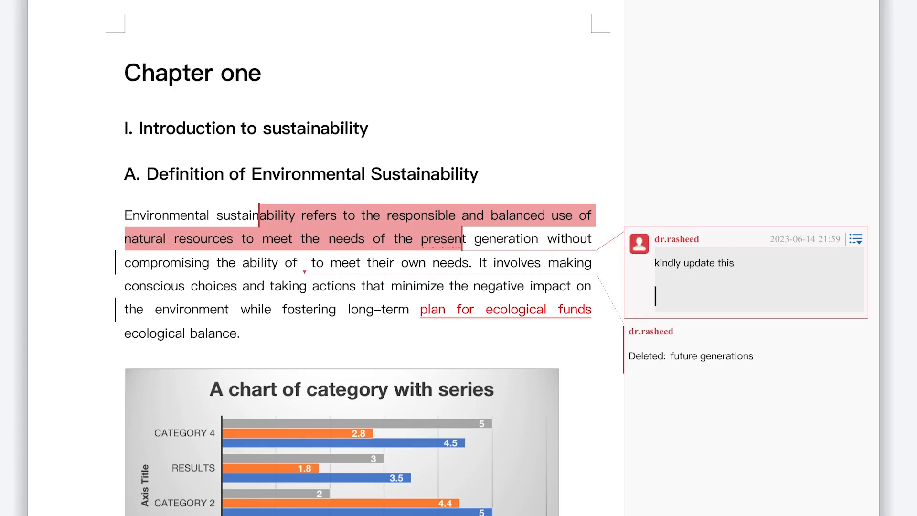
{"action": "left_click", "coordinate": [594, 445]}
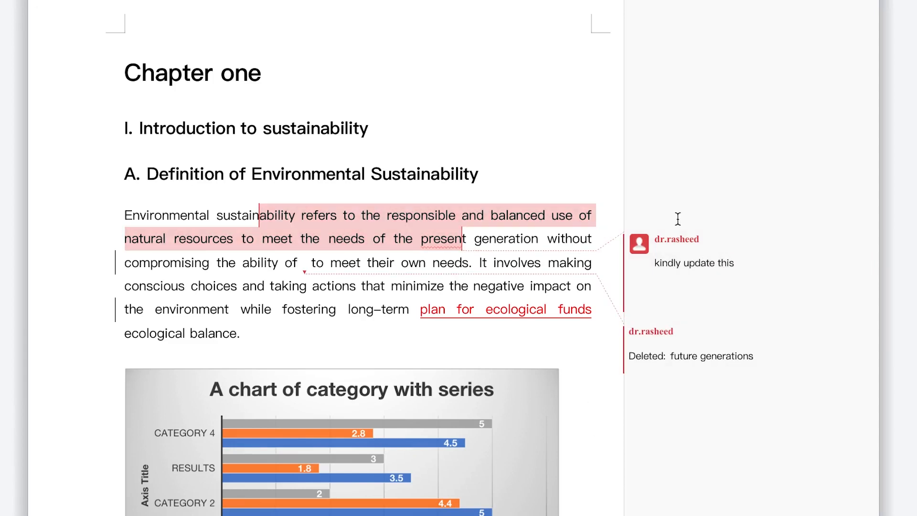
Step: Remove the empty line at the end of the "kindly update this" comment
{"action": "left_click", "coordinate": [690, 288]}
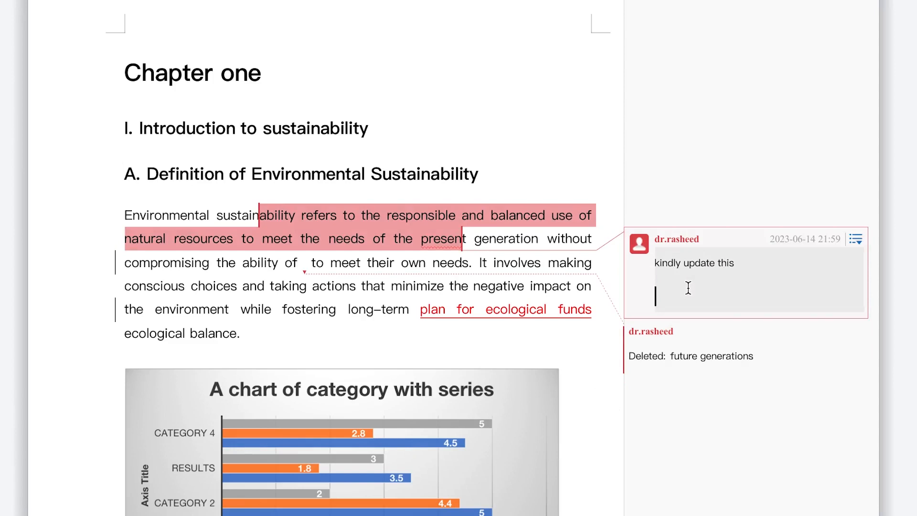
{"action": "key", "text": "BackSpace"}
{"action": "left_click", "coordinate": [756, 475]}
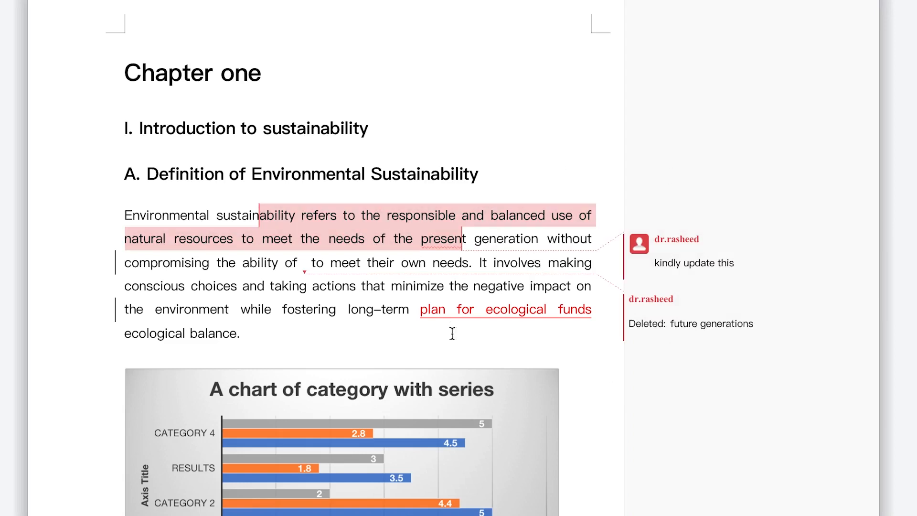
Step: Reply to the "kindly update this" comment with "updated already kindly check"
{"action": "scroll", "coordinate": [358, 258], "scroll_direction": "down", "scroll_amount": 20}
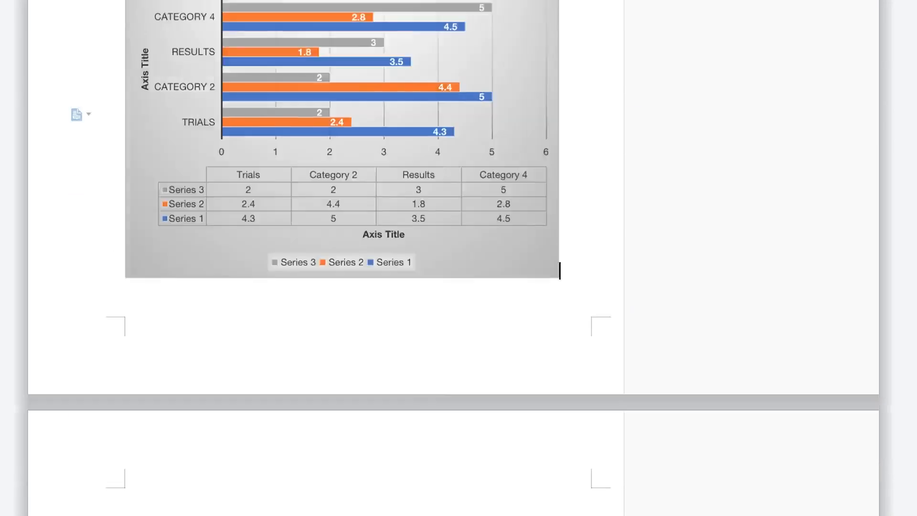
{"action": "scroll", "coordinate": [358, 258], "scroll_direction": "up", "scroll_amount": 20}
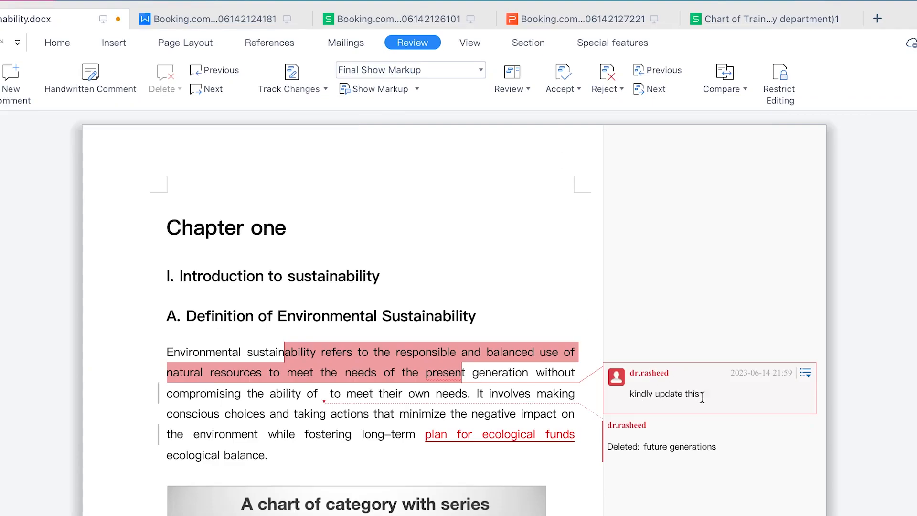
{"action": "left_click", "coordinate": [716, 394]}
{"action": "left_click", "coordinate": [703, 378]}
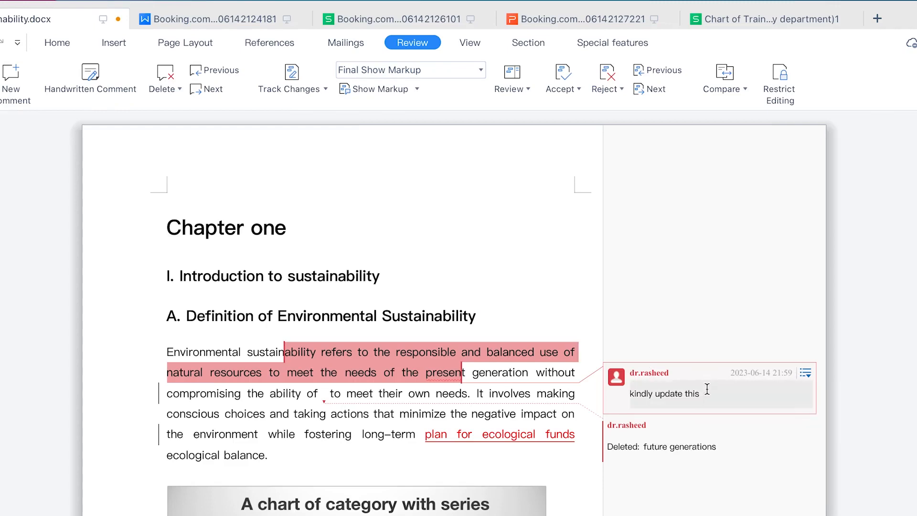
{"action": "left_click", "coordinate": [806, 373]}
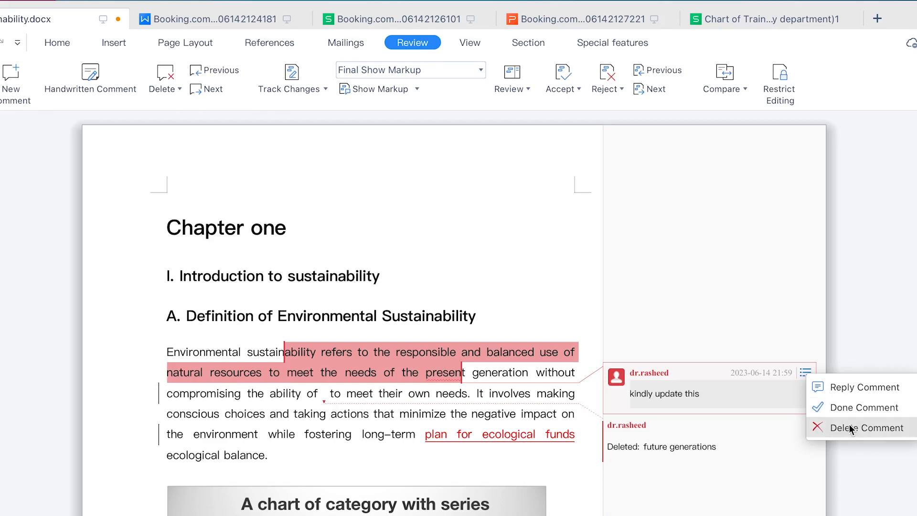
{"action": "left_click", "coordinate": [845, 390]}
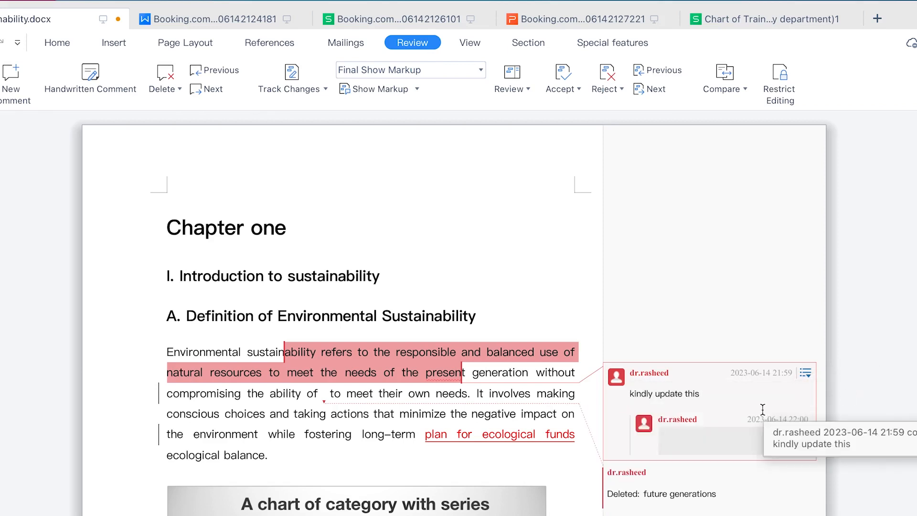
{"action": "type", "text": "updatedd a"}
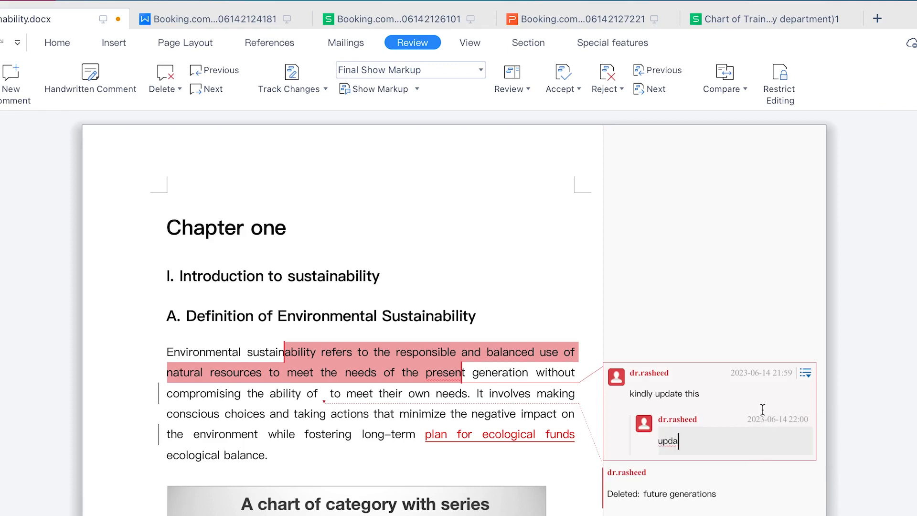
{"action": "key", "text": "BackSpace"}
{"action": "key", "text": "BackSpace"}
{"action": "key", "text": "BackSpace"}
{"action": "type", "text": "already kindly check"}
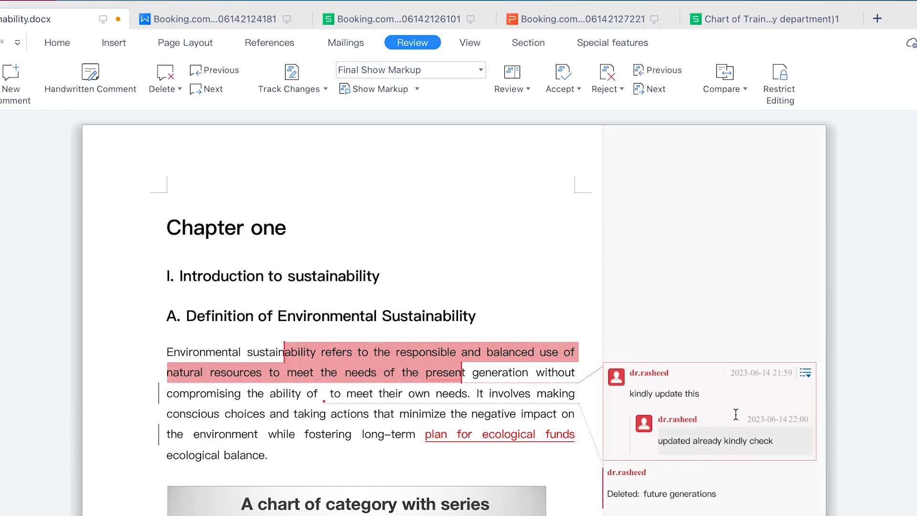
Step: Mark the "kindly update this" comment thread as done
{"action": "left_click", "coordinate": [729, 393]}
{"action": "left_click", "coordinate": [806, 373]}
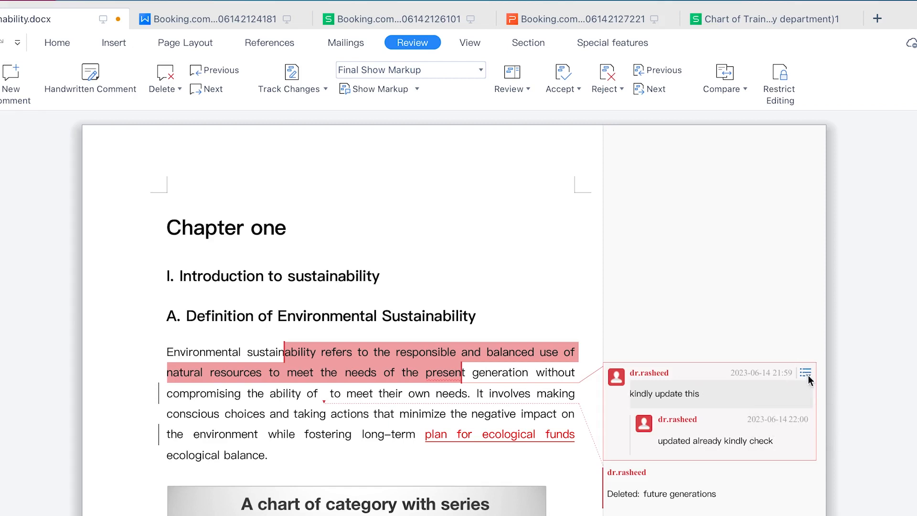
{"action": "left_click", "coordinate": [807, 374]}
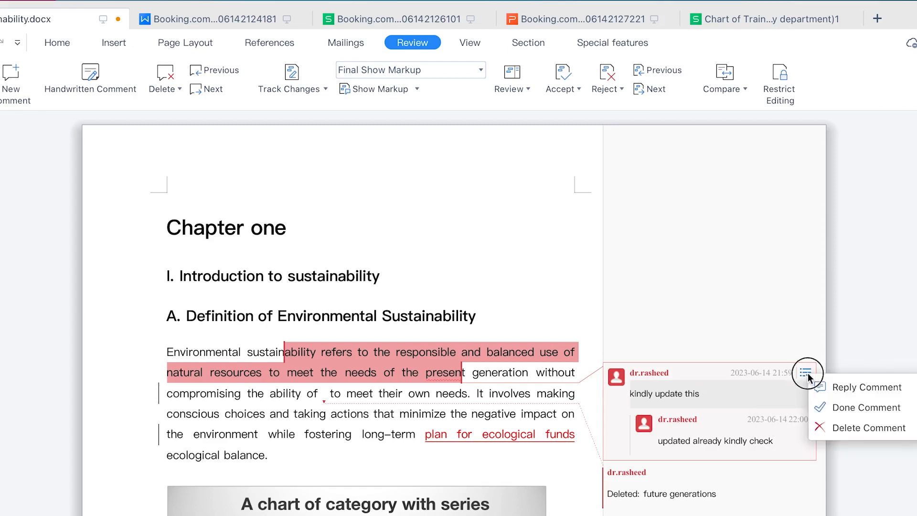
{"action": "left_click", "coordinate": [836, 411]}
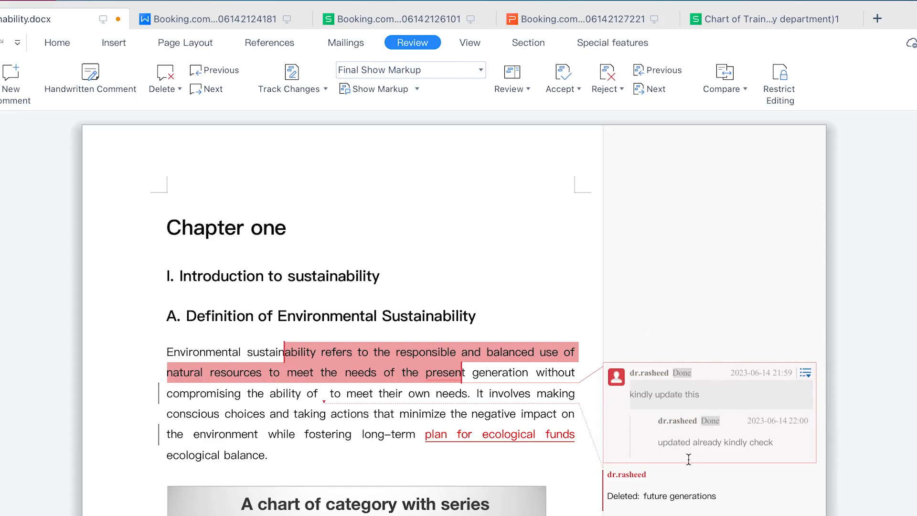
Step: Accept the tracked deletion of "future generations" and undo that acceptance
{"action": "left_click", "coordinate": [664, 483]}
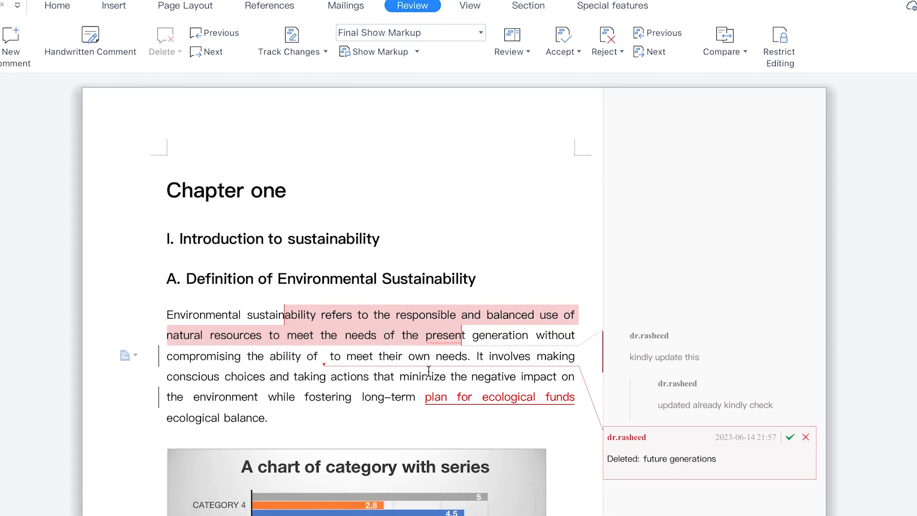
{"action": "left_click", "coordinate": [790, 438]}
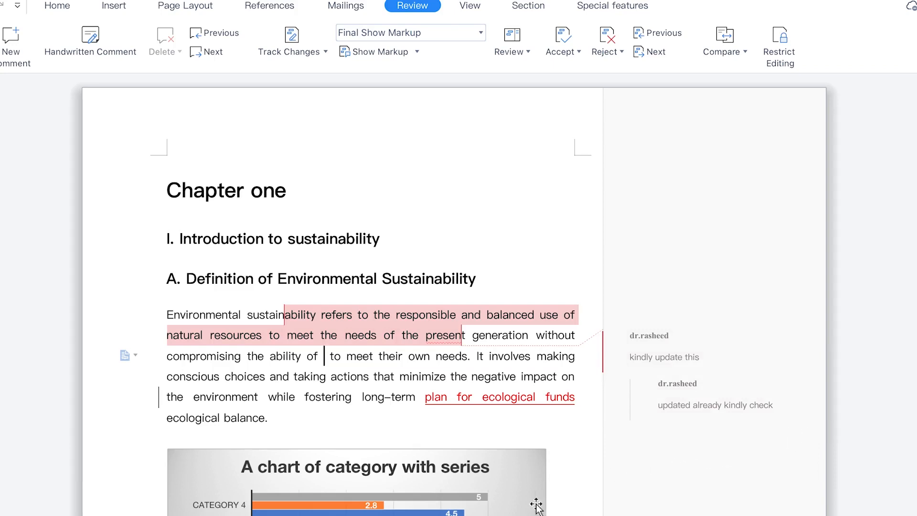
{"action": "key", "text": "ctrl+z"}
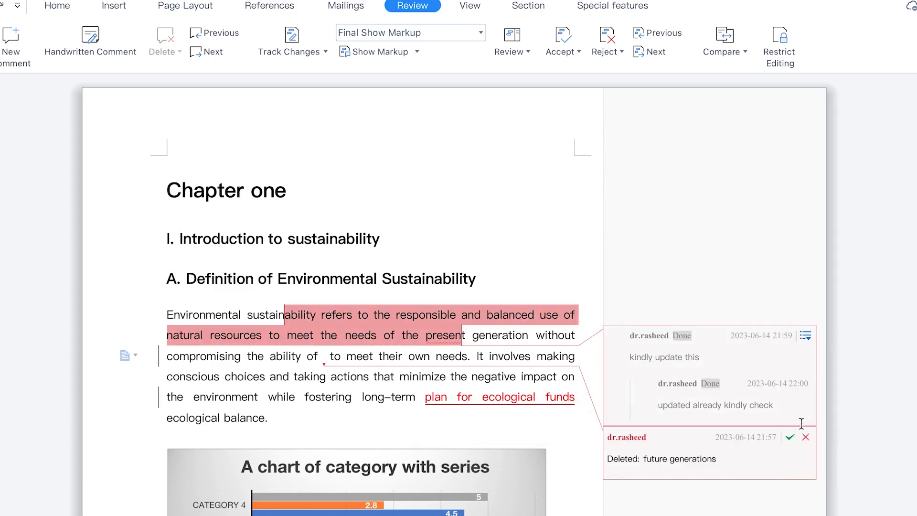
Step: Reject the tracked deletion of "future generations" in the paragraph under "A. Definition of Environmental Sustainability"
{"action": "left_click", "coordinate": [806, 438]}
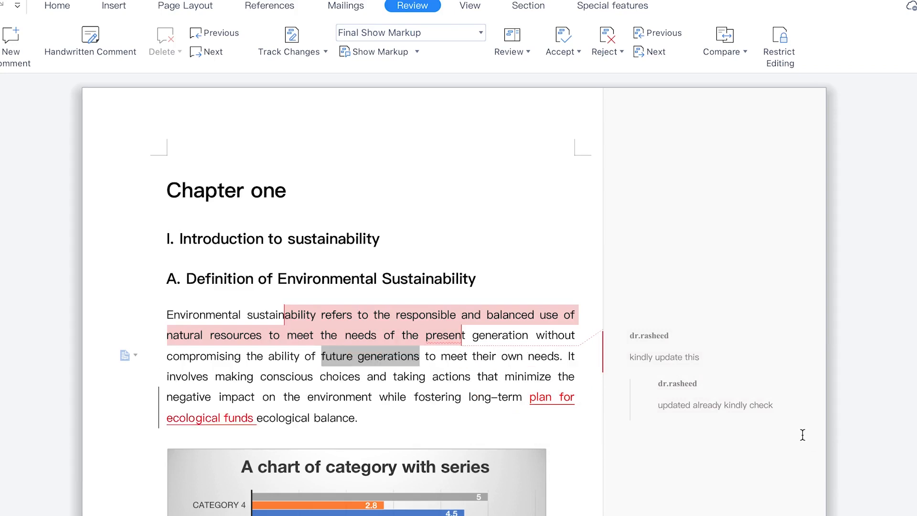
{"action": "left_click", "coordinate": [411, 396]}
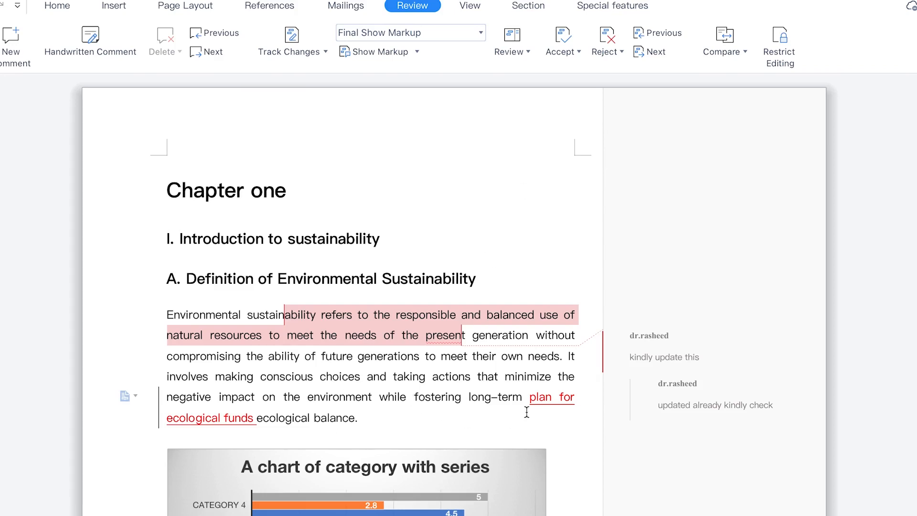
Step: Accept the tracked insertion "plan for ecological funds" in the paragraph under "A. Definition of Environmental Sustainability"
{"action": "left_click", "coordinate": [547, 396]}
{"action": "left_click", "coordinate": [188, 415]}
{"action": "left_click_drag", "start_coordinate": [260, 417], "coordinate": [530, 395]}
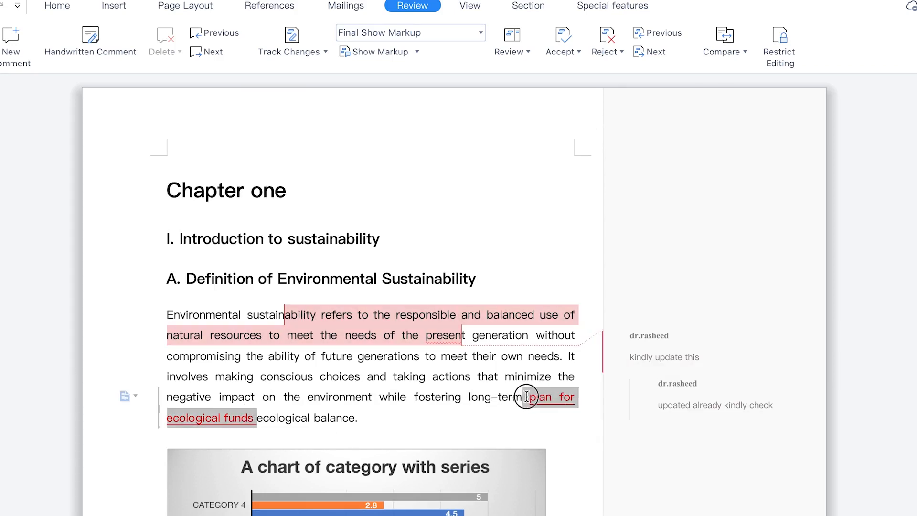
{"action": "left_click", "coordinate": [574, 53]}
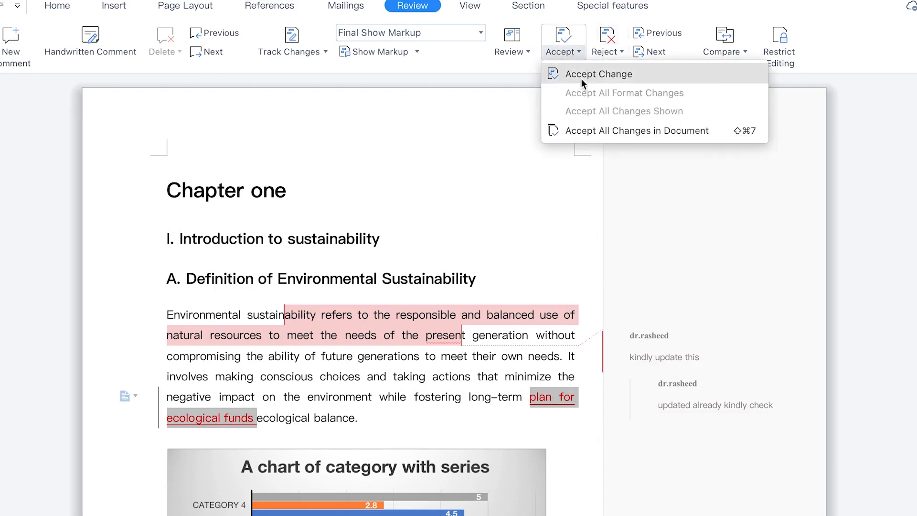
{"action": "left_click", "coordinate": [580, 76]}
{"action": "left_click", "coordinate": [498, 434]}
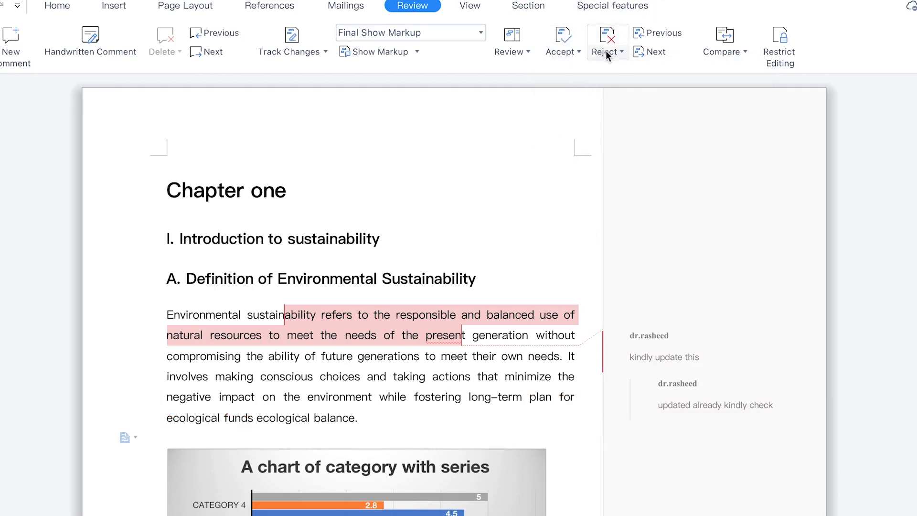
Step: Examine the options for accepting and rejecting tracked changes, using the edits under "B. Importance of Environmental Sustainability" as context
{"action": "left_click", "coordinate": [620, 51]}
{"action": "left_click", "coordinate": [483, 277]}
{"action": "scroll", "coordinate": [502, 453], "scroll_direction": "down", "scroll_amount": 10}
{"action": "scroll", "coordinate": [463, 483], "scroll_direction": "down", "scroll_amount": 10}
{"action": "scroll", "coordinate": [468, 267], "scroll_direction": "up", "scroll_amount": 5}
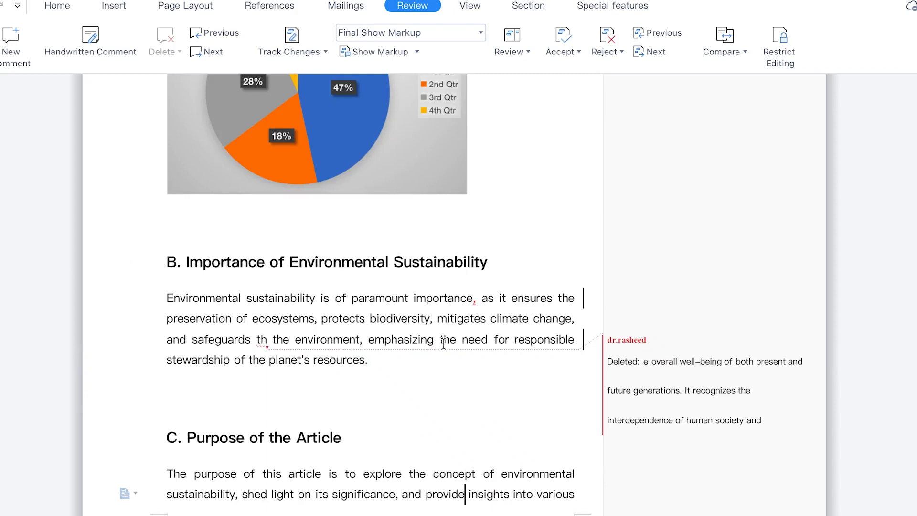
{"action": "left_click", "coordinate": [577, 52]}
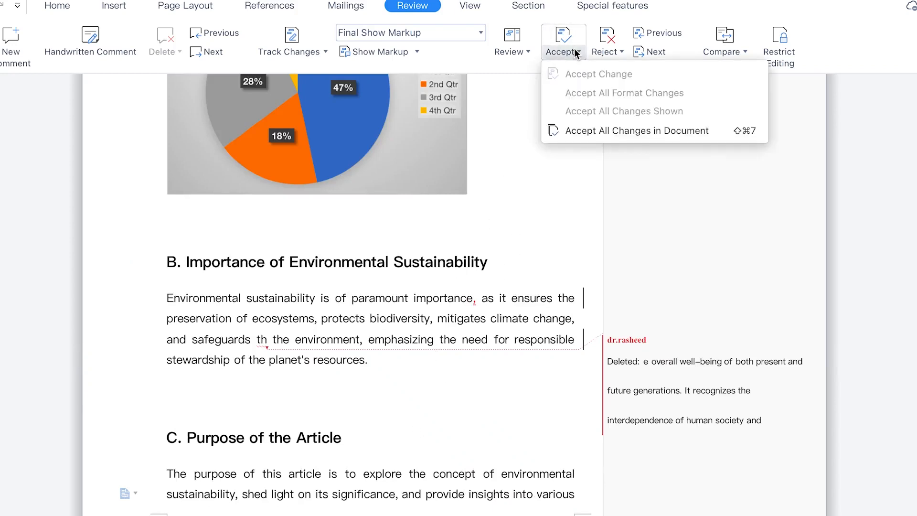
{"action": "left_click", "coordinate": [580, 135]}
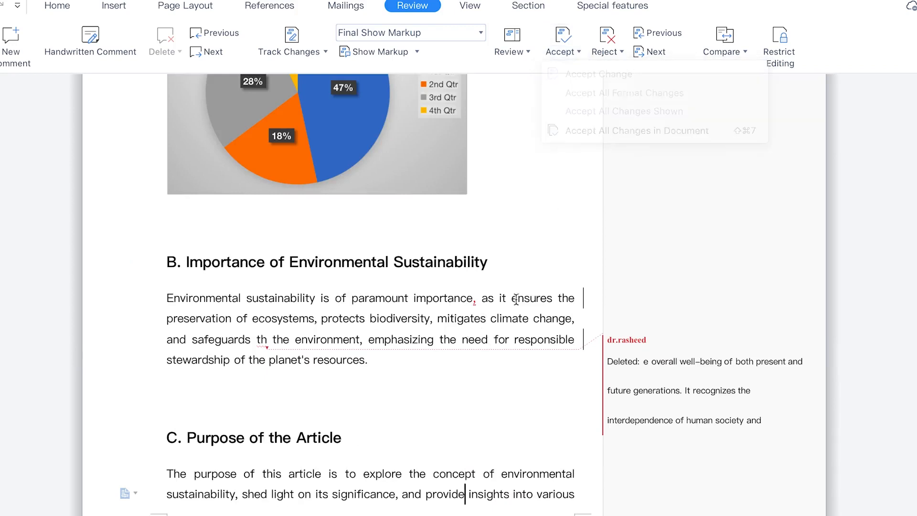
{"action": "left_click", "coordinate": [620, 50]}
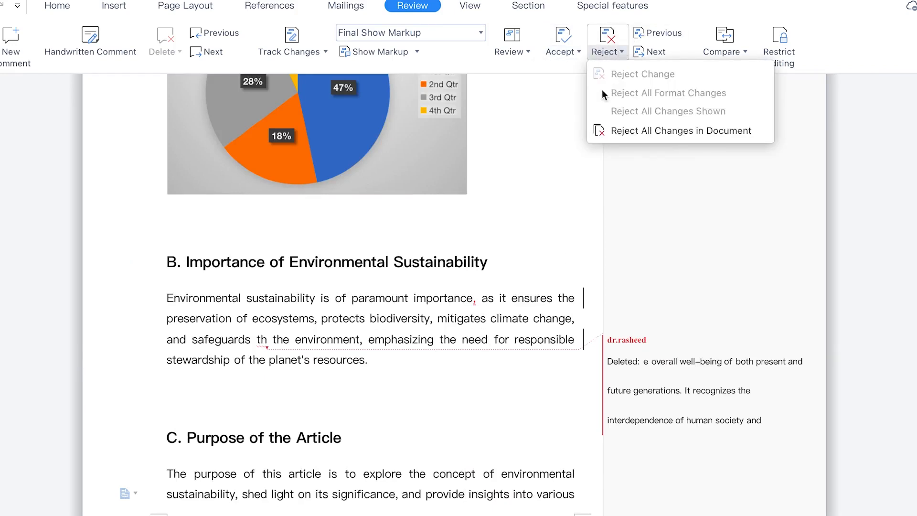
{"action": "left_click", "coordinate": [531, 287]}
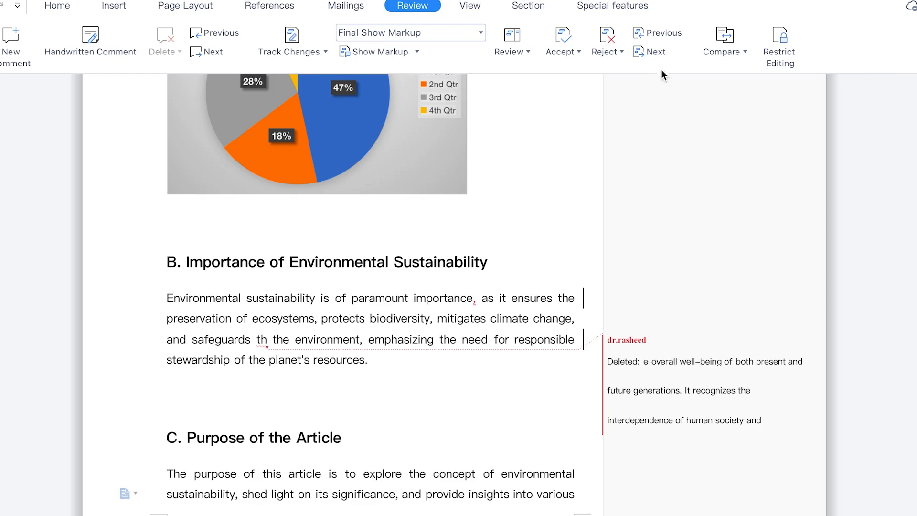
Step: View the Compare Documents settings for an original and a revised document, and close them without comparing
{"action": "left_click", "coordinate": [739, 52]}
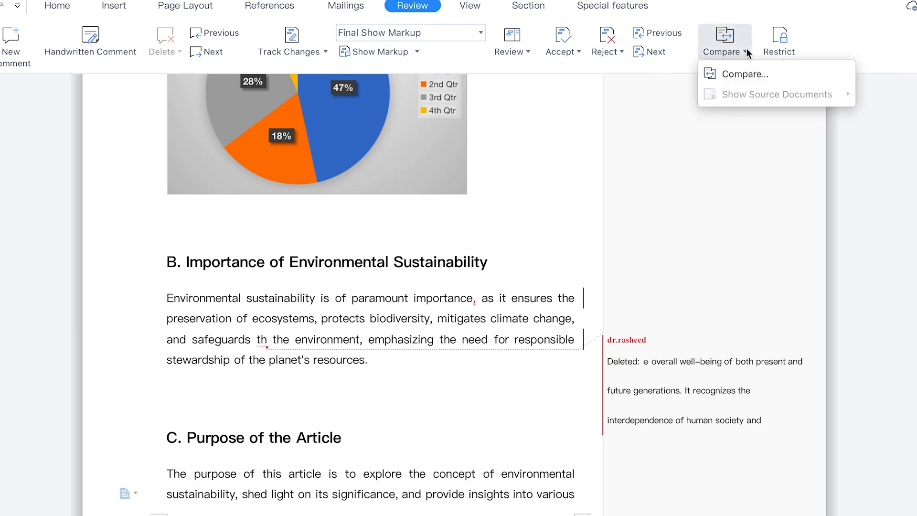
{"action": "left_click", "coordinate": [744, 75]}
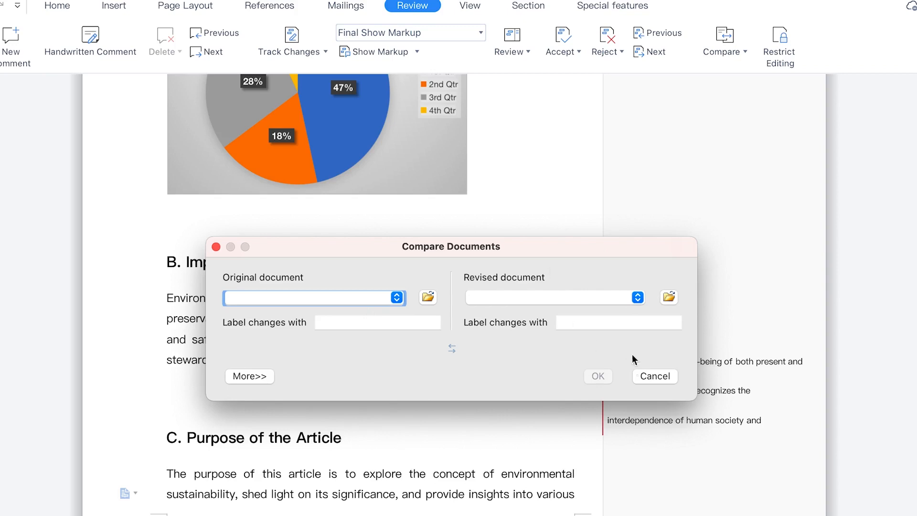
{"action": "left_click", "coordinate": [654, 376]}
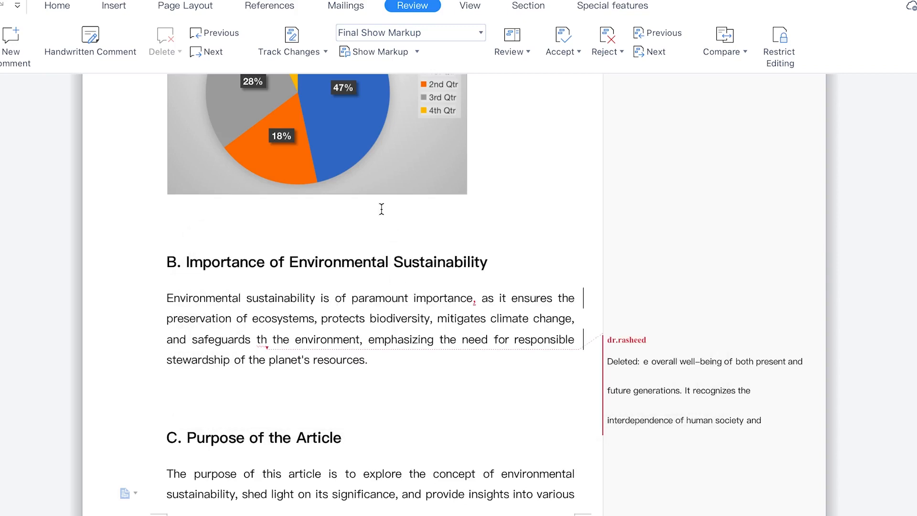
Step: Start a handwritten comment and draw Ballpoint Pen marks on "Environmental", "importance", "climate change", "planet's" and the heading "C. Purpose of the Article"
{"action": "left_click", "coordinate": [328, 339]}
{"action": "scroll", "coordinate": [299, 307], "scroll_direction": "down", "scroll_amount": 1}
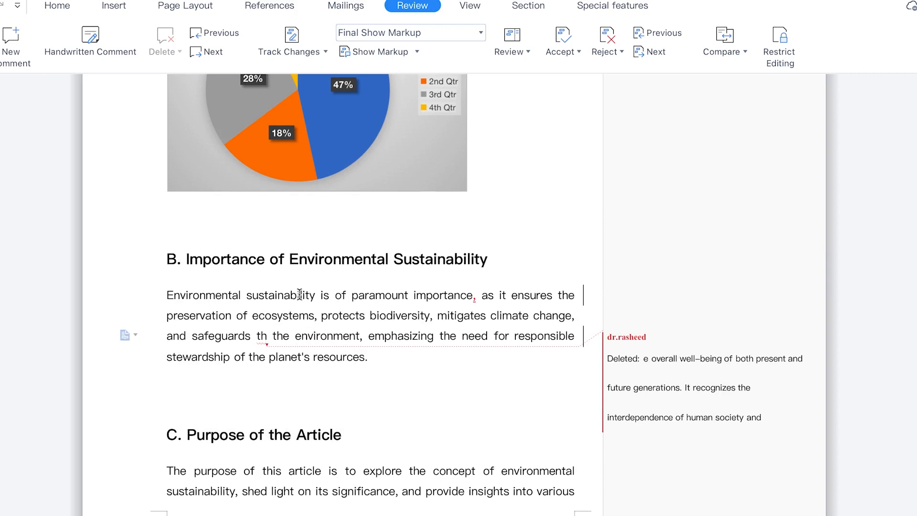
{"action": "left_click", "coordinate": [82, 53]}
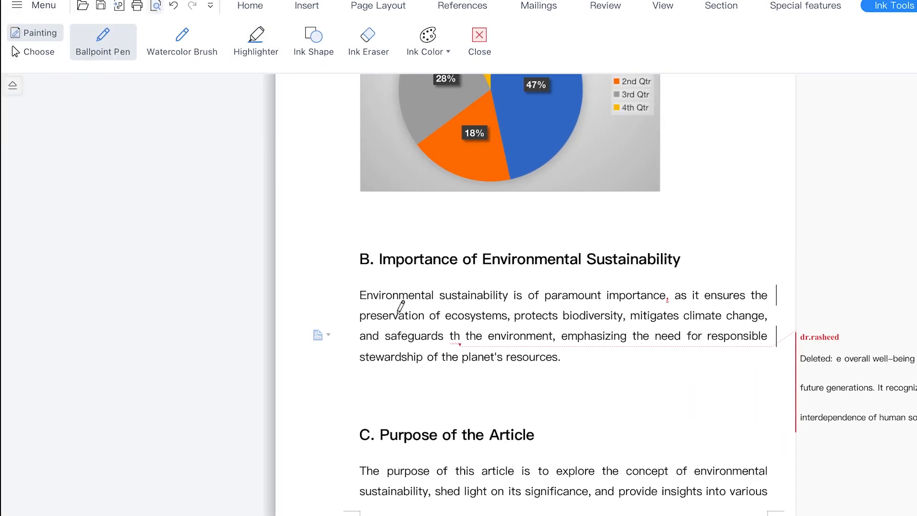
{"action": "left_click_drag", "start_coordinate": [155, 288], "coordinate": [245, 282]}
{"action": "mouse_move", "coordinate": [442, 276]}
{"action": "left_mouse_down"}
{"action": "mouse_move", "coordinate": [409, 301]}
{"action": "mouse_move", "coordinate": [353, 296]}
{"action": "left_mouse_up"}
{"action": "left_click_drag", "start_coordinate": [569, 315], "coordinate": [640, 297]}
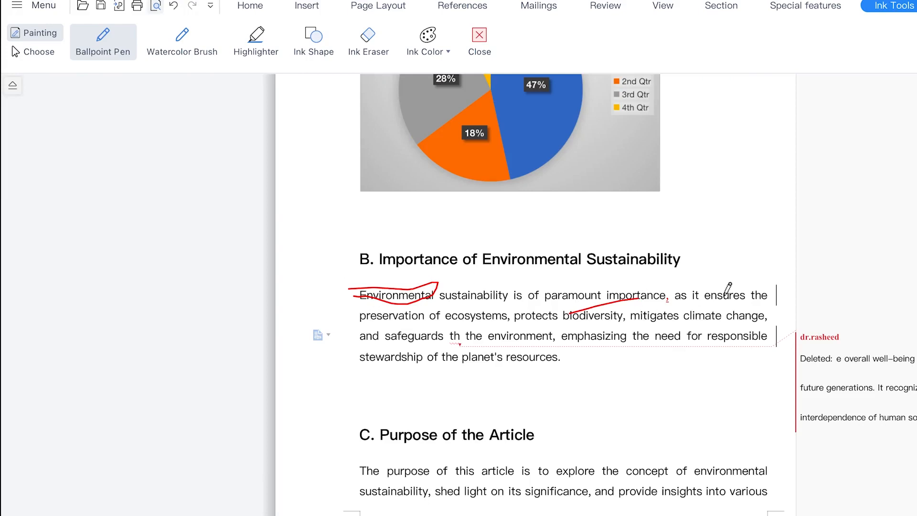
{"action": "left_click_drag", "start_coordinate": [710, 319], "coordinate": [773, 308]}
{"action": "left_click_drag", "start_coordinate": [468, 367], "coordinate": [517, 352]}
{"action": "mouse_move", "coordinate": [540, 433]}
{"action": "left_mouse_down"}
{"action": "mouse_move", "coordinate": [598, 440]}
{"action": "mouse_move", "coordinate": [579, 436]}
{"action": "mouse_move", "coordinate": [560, 450]}
{"action": "left_mouse_up"}
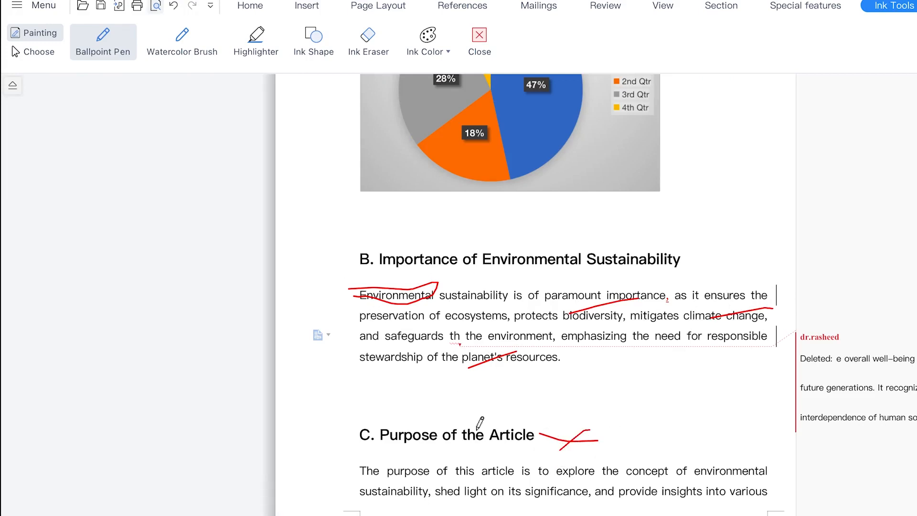
{"action": "key", "text": "ctrl"}
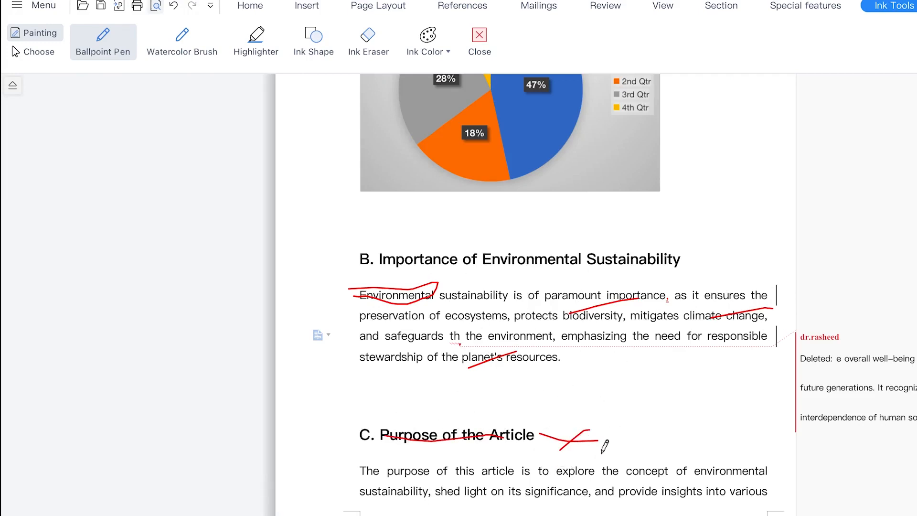
Step: Mark "article" and circle "environmental" with the Watercolor Brush in the first line under "C. Purpose of the Article"
{"action": "scroll", "coordinate": [552, 399], "scroll_direction": "down", "scroll_amount": 4}
{"action": "scroll", "coordinate": [526, 329], "scroll_direction": "up", "scroll_amount": 3}
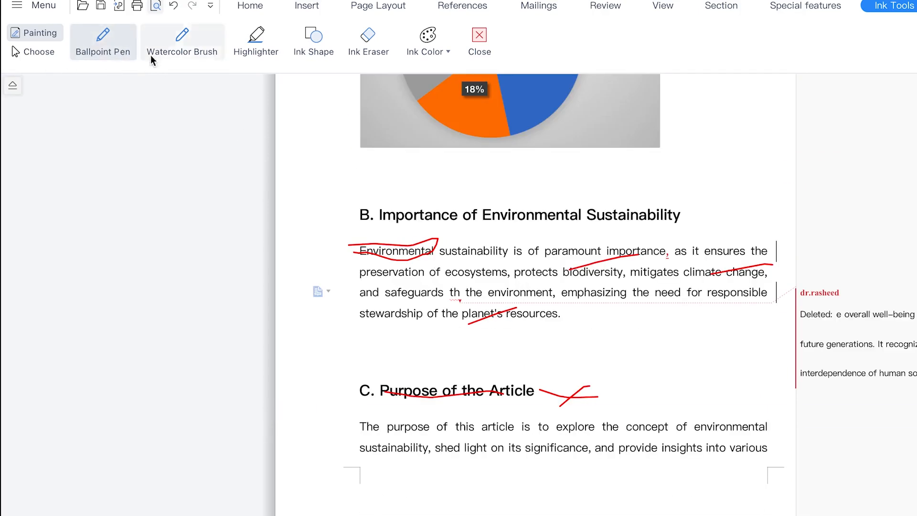
{"action": "left_click", "coordinate": [182, 42]}
{"action": "mouse_move", "coordinate": [495, 422]}
{"action": "left_mouse_down"}
{"action": "mouse_move", "coordinate": [516, 418]}
{"action": "mouse_move", "coordinate": [491, 420]}
{"action": "left_mouse_up"}
{"action": "mouse_move", "coordinate": [704, 420]}
{"action": "left_mouse_down"}
{"action": "mouse_move", "coordinate": [778, 419]}
{"action": "mouse_move", "coordinate": [723, 417]}
{"action": "left_mouse_up"}
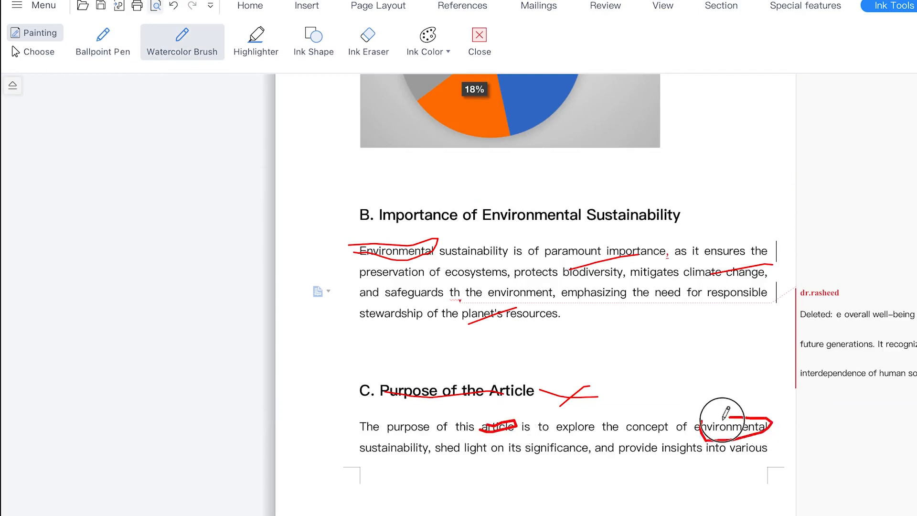
Step: Highlight the line from "strategies and practices" to "examining" and the phrase "we aim to inspire" with the ink Highlighter
{"action": "left_click", "coordinate": [260, 48]}
{"action": "scroll", "coordinate": [621, 501], "scroll_direction": "down", "scroll_amount": 1}
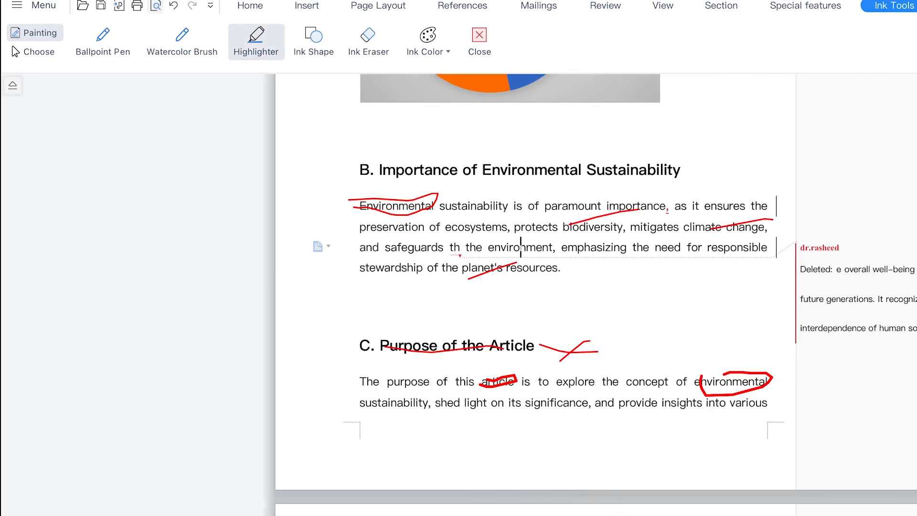
{"action": "scroll", "coordinate": [521, 263], "scroll_direction": "down", "scroll_amount": 6}
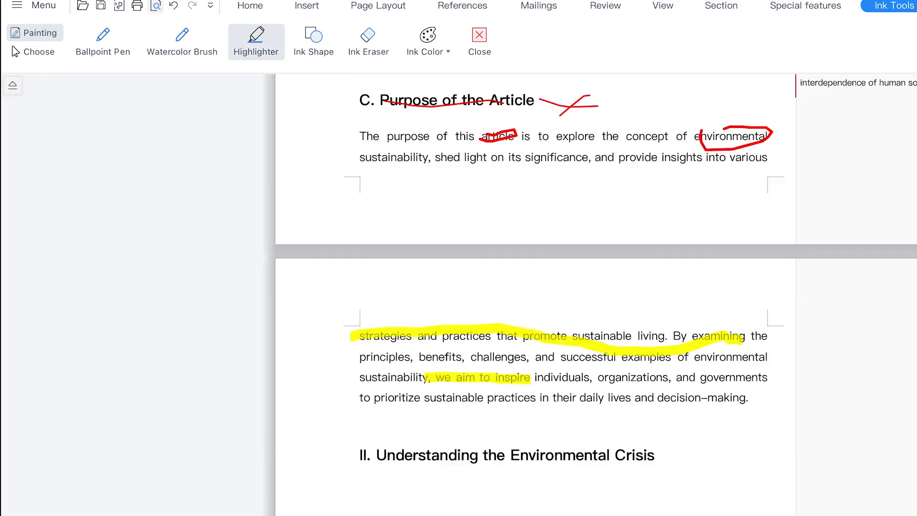
Step: Highlight "Pollution and Waste" in the heading "C. Pollution and Waste" with the ink Highlighter
{"action": "mouse_move", "coordinate": [364, 486]}
{"action": "left_mouse_down"}
{"action": "mouse_move", "coordinate": [468, 450]}
{"action": "mouse_move", "coordinate": [475, 468]}
{"action": "mouse_move", "coordinate": [385, 491]}
{"action": "left_mouse_up"}
{"action": "mouse_move", "coordinate": [444, 491]}
{"action": "left_mouse_down"}
{"action": "mouse_move", "coordinate": [493, 494]}
{"action": "mouse_move", "coordinate": [406, 508]}
{"action": "mouse_move", "coordinate": [372, 499]}
{"action": "mouse_move", "coordinate": [449, 478]}
{"action": "mouse_move", "coordinate": [477, 495]}
{"action": "mouse_move", "coordinate": [516, 499]}
{"action": "left_mouse_up"}
{"action": "scroll", "coordinate": [535, 293], "scroll_direction": "down", "scroll_amount": 6}
{"action": "scroll", "coordinate": [534, 293], "scroll_direction": "down", "scroll_amount": 7}
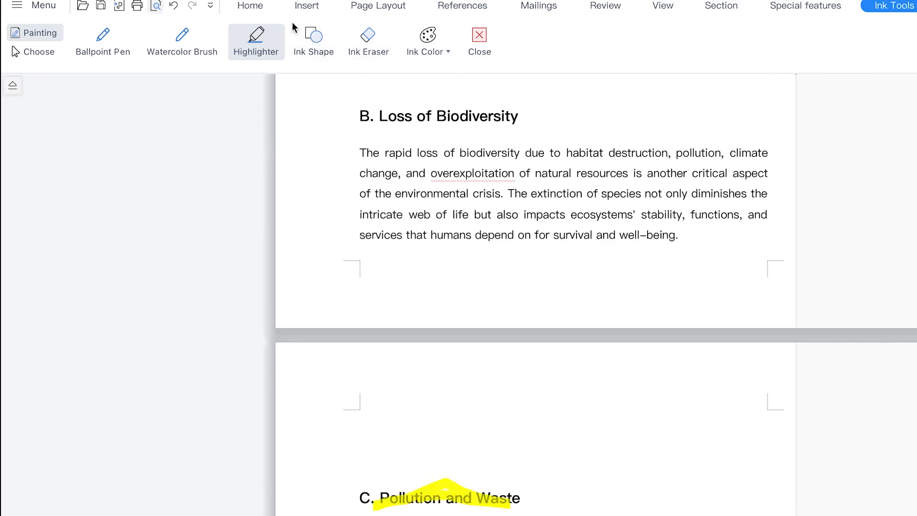
Step: Draw straight Ink Shape lines across the paragraph under "B. Loss of Biodiversity" and one slanted line over the Sales pie chart
{"action": "scroll", "coordinate": [487, 482], "scroll_direction": "up", "scroll_amount": 4}
{"action": "left_click", "coordinate": [307, 40]}
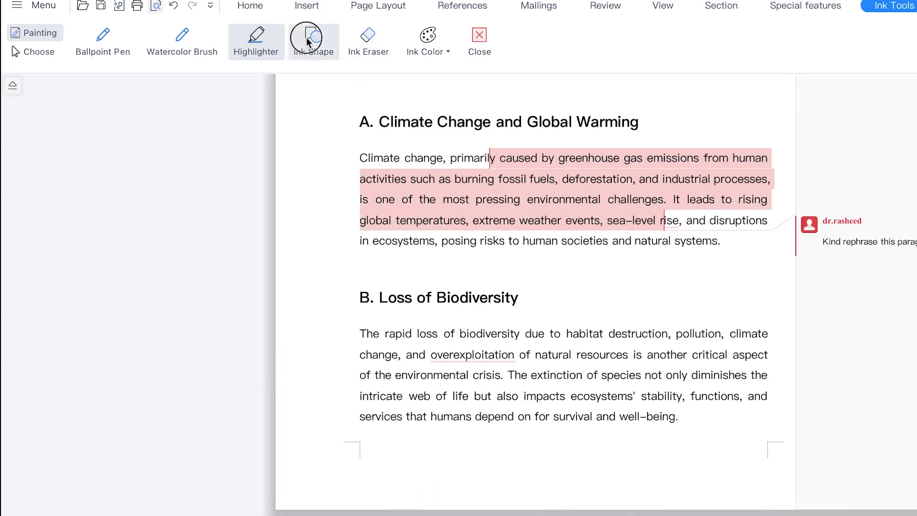
{"action": "mouse_move", "coordinate": [375, 386]}
{"action": "left_mouse_down"}
{"action": "mouse_move", "coordinate": [451, 354]}
{"action": "mouse_move", "coordinate": [620, 327]}
{"action": "left_mouse_up"}
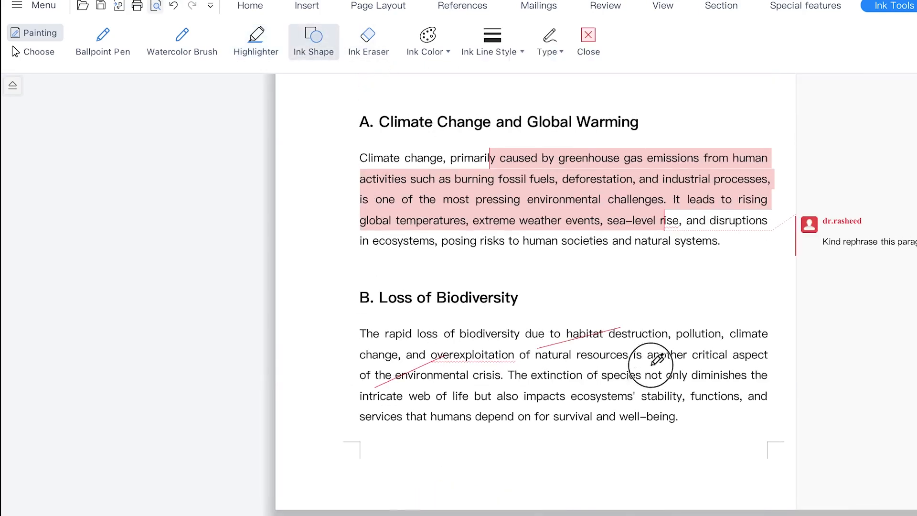
{"action": "scroll", "coordinate": [651, 379], "scroll_direction": "down", "scroll_amount": 20}
{"action": "scroll", "coordinate": [648, 382], "scroll_direction": "up", "scroll_amount": 20}
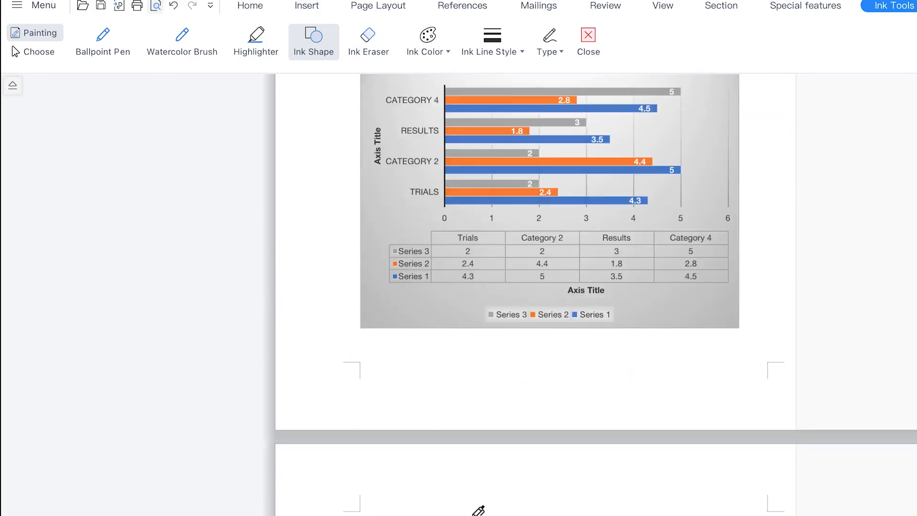
{"action": "scroll", "coordinate": [520, 451], "scroll_direction": "down", "scroll_amount": 5}
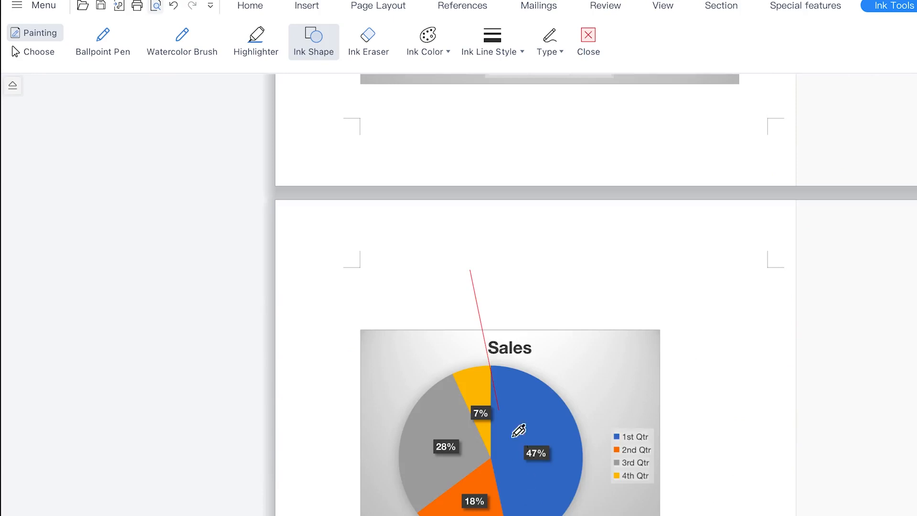
Step: Erase the ink on "Environmental", "importance", "climate change", "planet's", the heading "C. Purpose of the Article" and one stroke beside it, then exit ink editing
{"action": "left_click", "coordinate": [359, 38]}
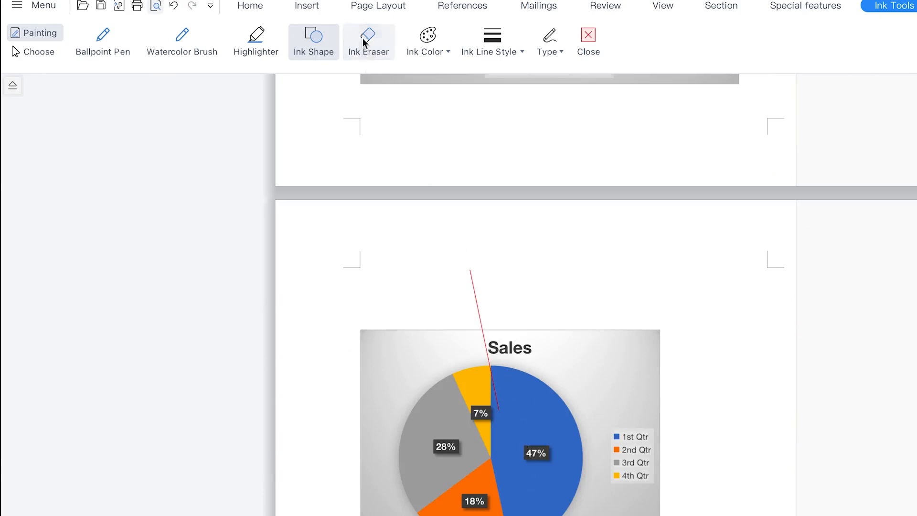
{"action": "scroll", "coordinate": [535, 306], "scroll_direction": "down", "scroll_amount": 4}
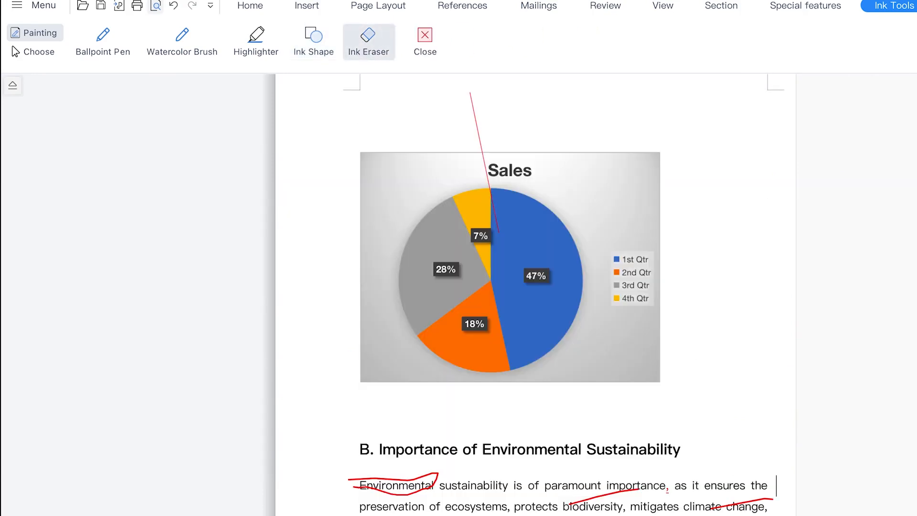
{"action": "left_click", "coordinate": [433, 493]}
{"action": "left_click", "coordinate": [606, 497]}
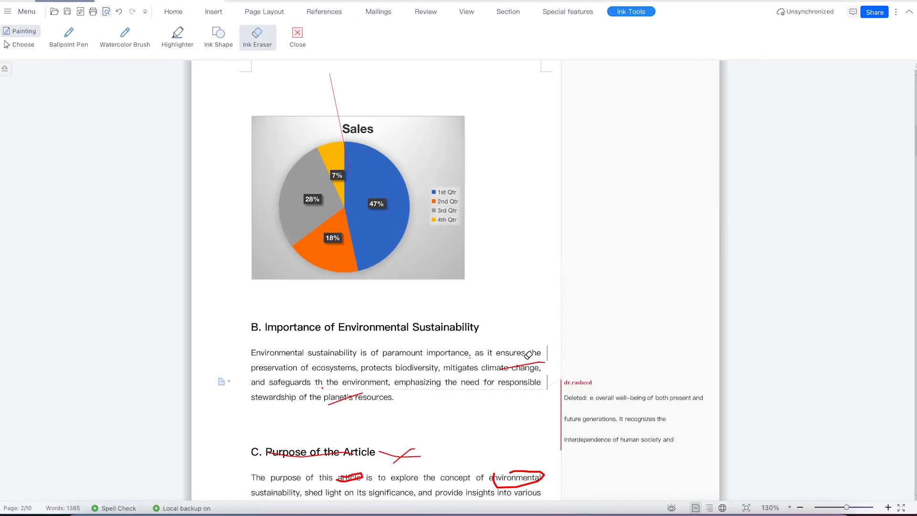
{"action": "left_click", "coordinate": [722, 510]}
{"action": "left_click", "coordinate": [330, 397]}
{"action": "left_click", "coordinate": [388, 452]}
{"action": "scroll", "coordinate": [383, 434], "scroll_direction": "down", "scroll_amount": 3}
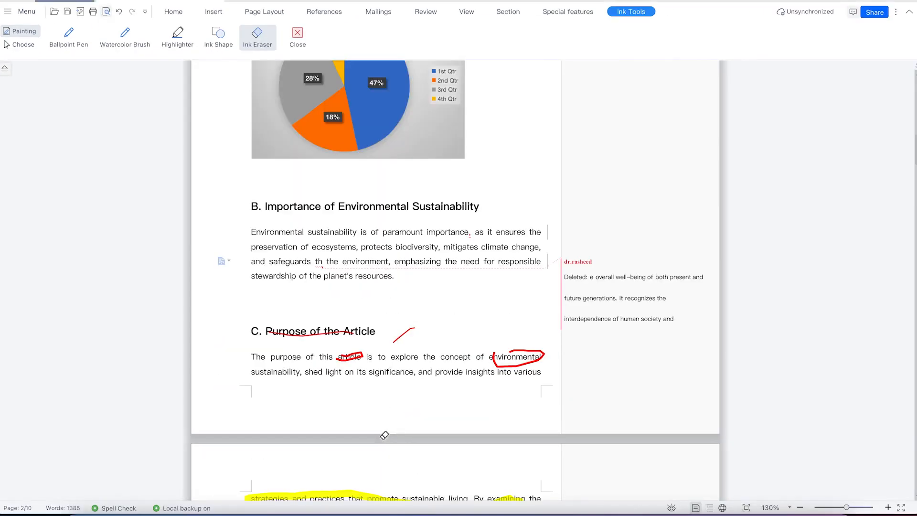
{"action": "left_click", "coordinate": [325, 331]}
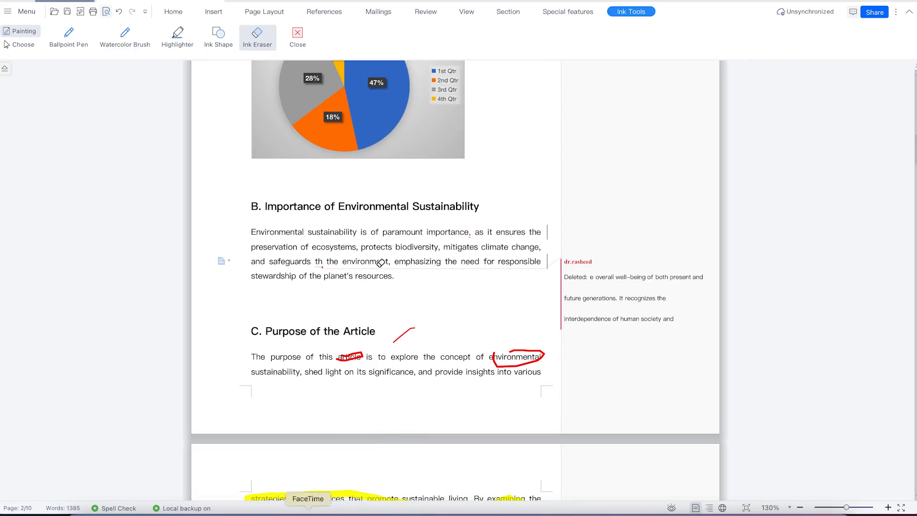
{"action": "left_click", "coordinate": [296, 38]}
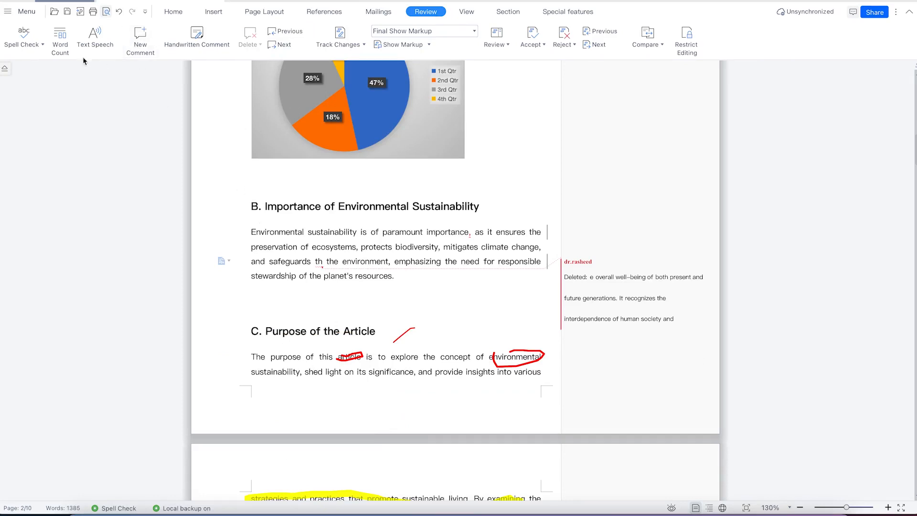
Step: View the Word Count statistics for the whole document and dismiss them
{"action": "key", "text": "ctrl+a"}
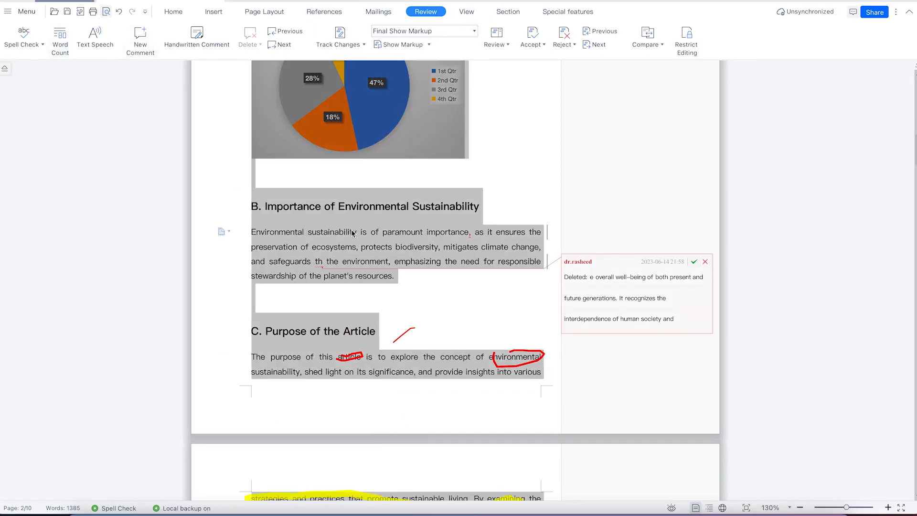
{"action": "left_click", "coordinate": [65, 42]}
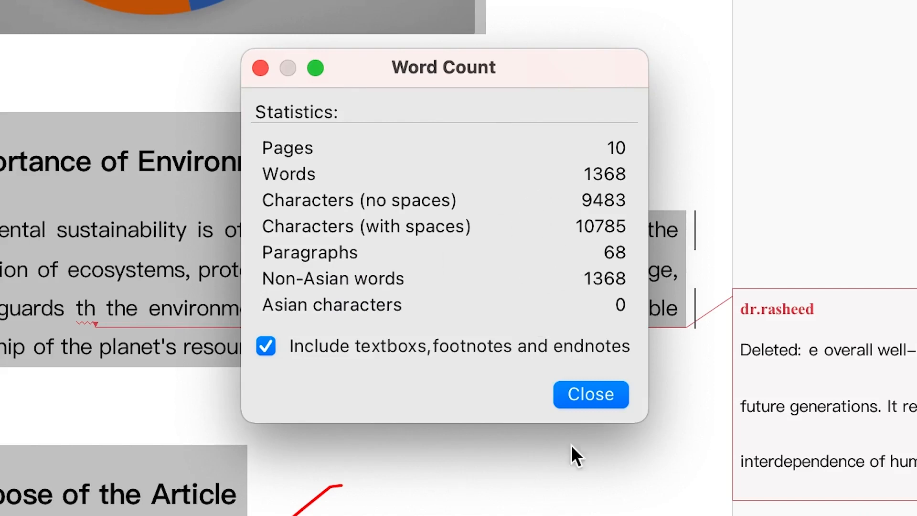
{"action": "left_click", "coordinate": [573, 400]}
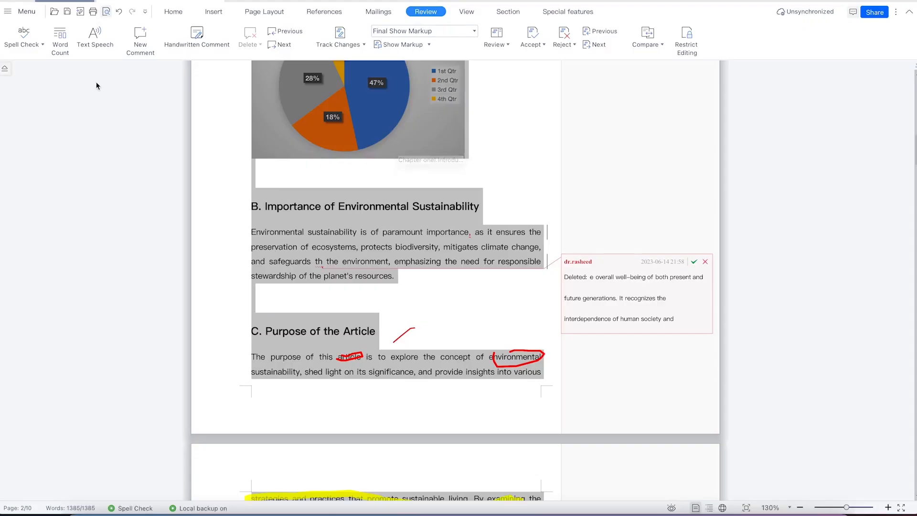
{"action": "left_click", "coordinate": [58, 38]}
{"action": "left_click", "coordinate": [412, 193]}
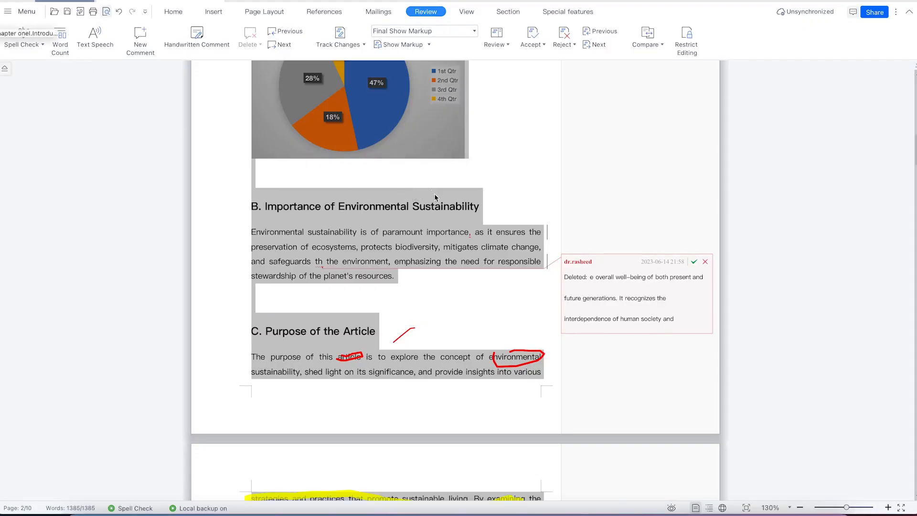
Step: Clear the text selection and view the available Spell Check commands without running any
{"action": "left_click", "coordinate": [449, 222]}
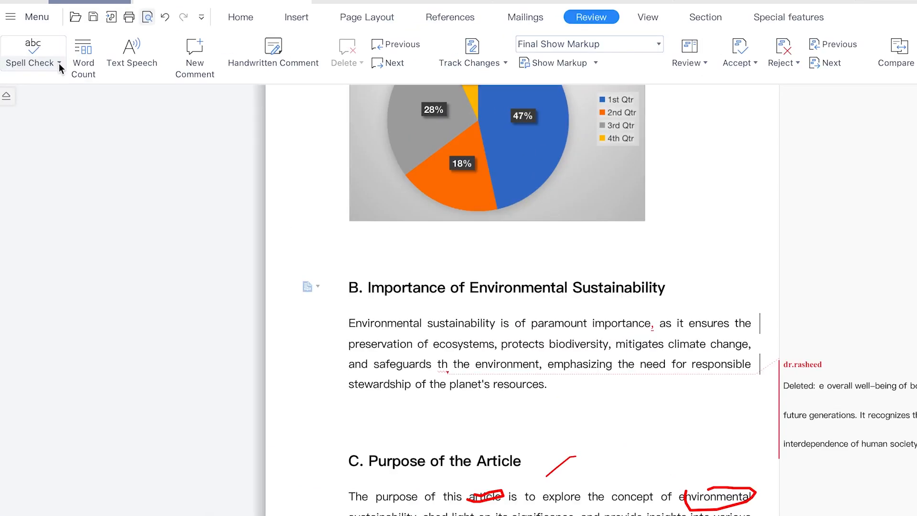
{"action": "left_click", "coordinate": [43, 44]}
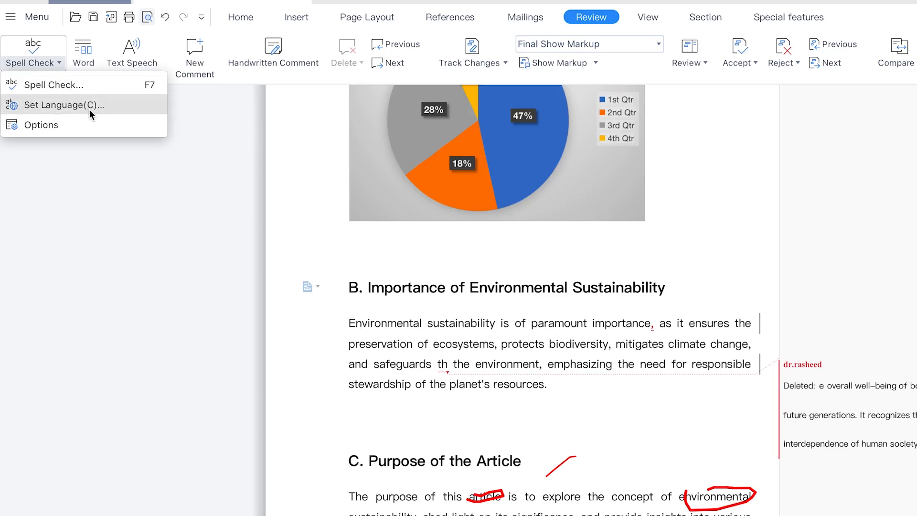
{"action": "left_click", "coordinate": [556, 311]}
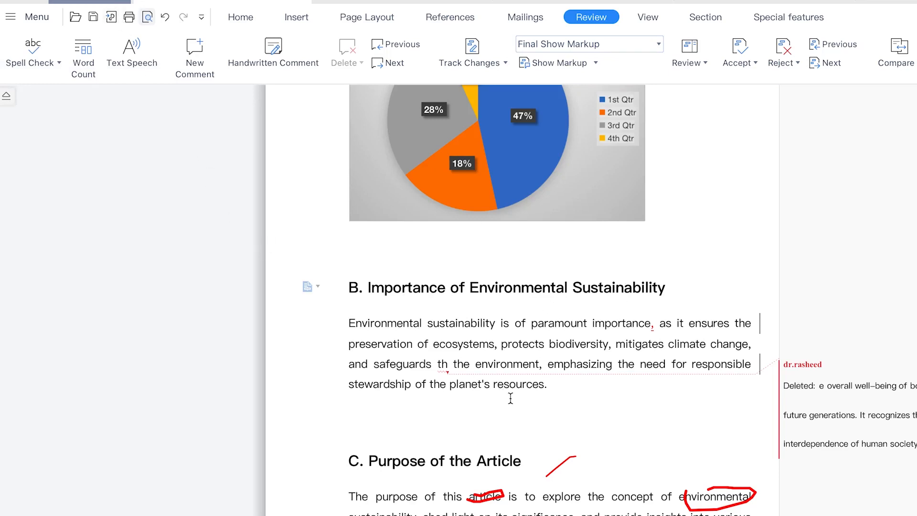
Step: Have Text Speech read aloud the selected opening of the paragraph under "B. Importance of Environmental Sustainability", then stop the reading
{"action": "left_click_drag", "start_coordinate": [356, 324], "coordinate": [574, 348]}
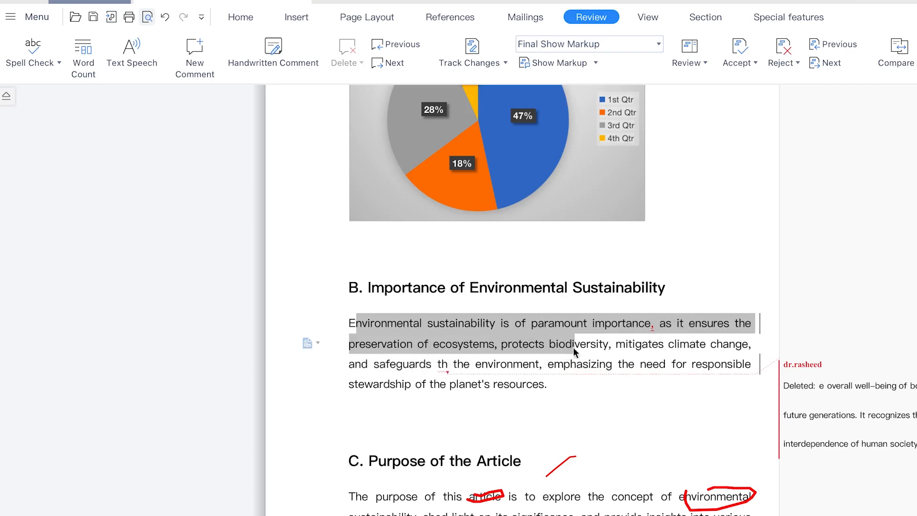
{"action": "left_click", "coordinate": [130, 51]}
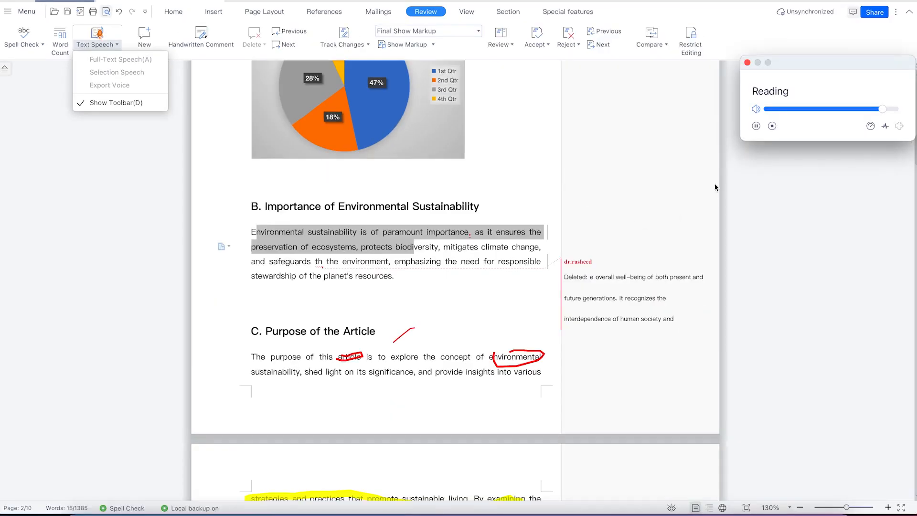
{"action": "left_click", "coordinate": [771, 126]}
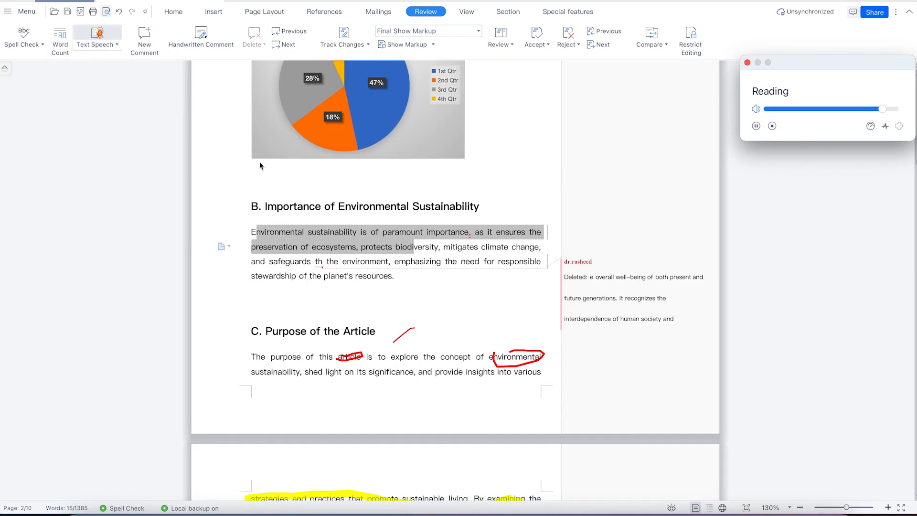
Step: Show the Text Speech reading controls, inspect the Voice Speed setting and close the controls
{"action": "left_click", "coordinate": [116, 46]}
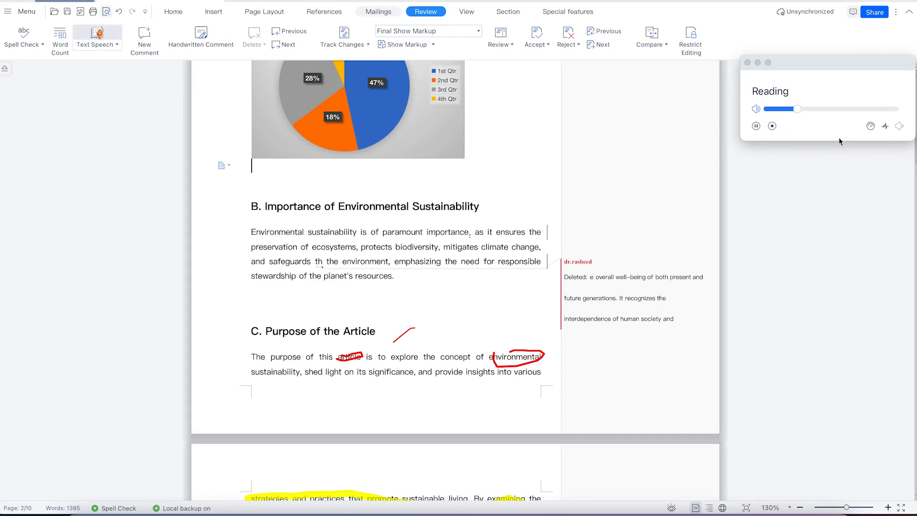
{"action": "left_click", "coordinate": [884, 125]}
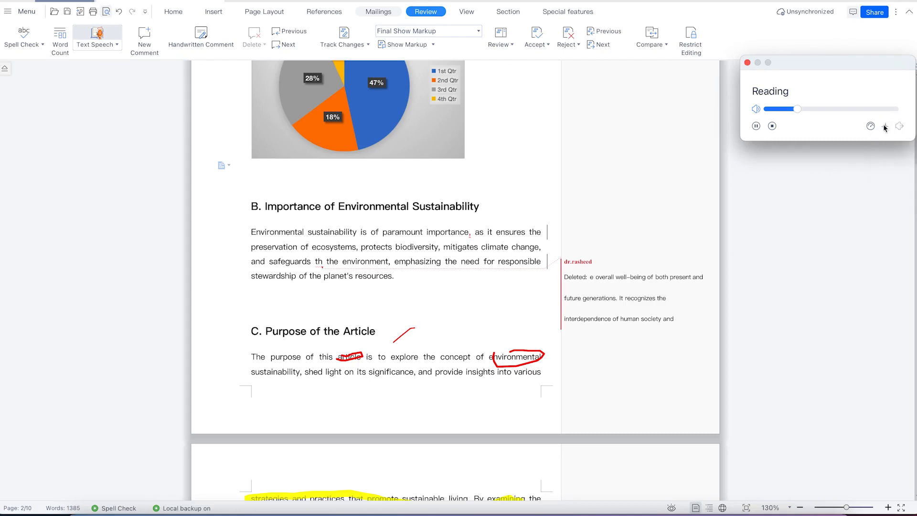
{"action": "left_click", "coordinate": [871, 126]}
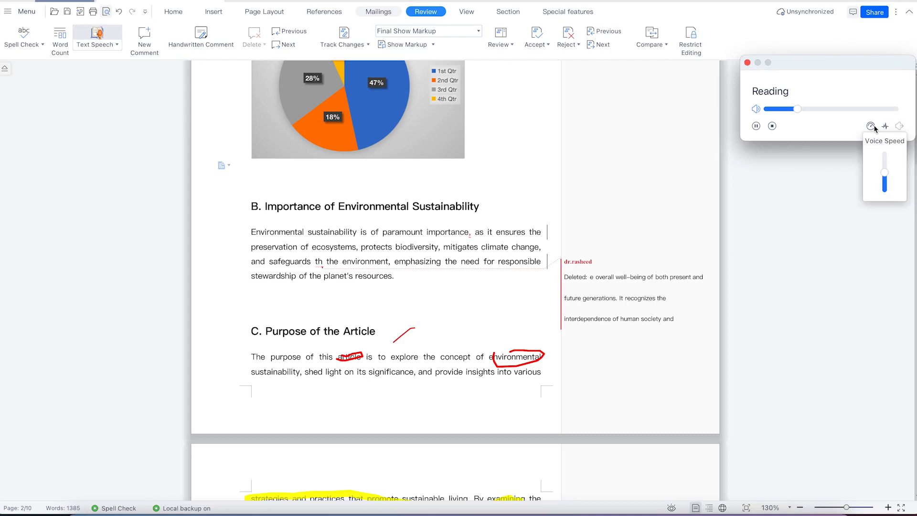
{"action": "mouse_move", "coordinate": [889, 179]}
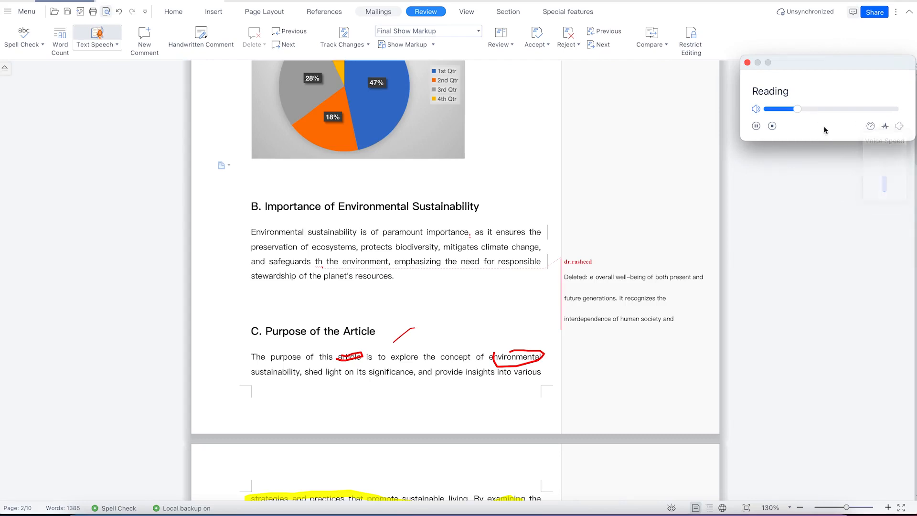
{"action": "left_click", "coordinate": [747, 63]}
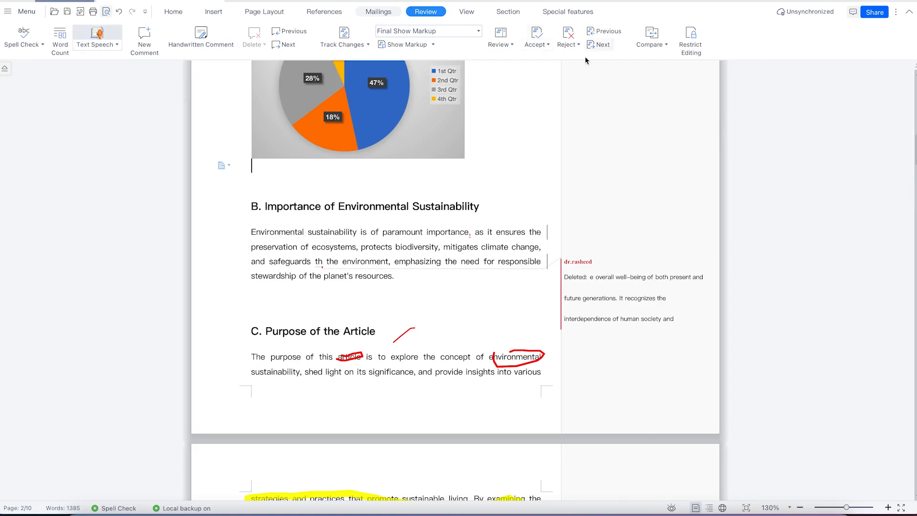
Step: View the Restrict Editing options for limiting formatting and protecting the document, and close them without starting protection
{"action": "scroll", "coordinate": [542, 164], "scroll_direction": "up", "scroll_amount": 8}
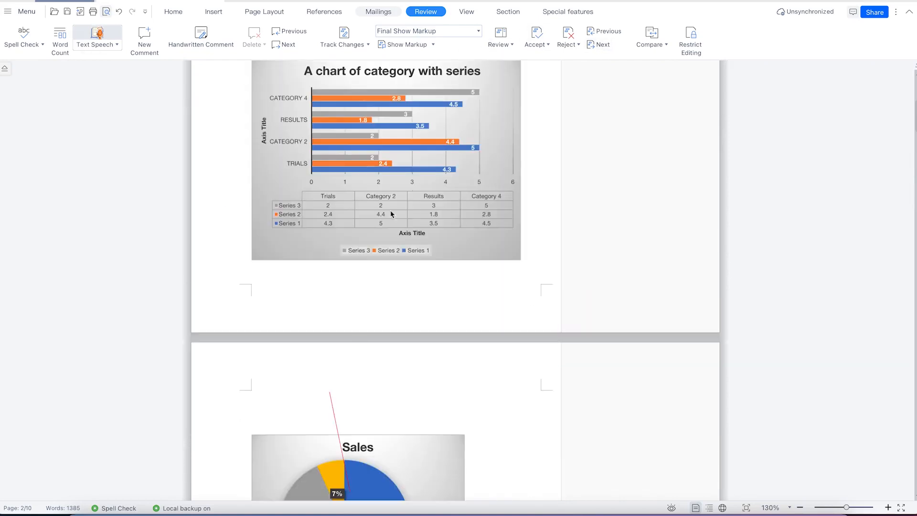
{"action": "scroll", "coordinate": [542, 164], "scroll_direction": "up", "scroll_amount": 5}
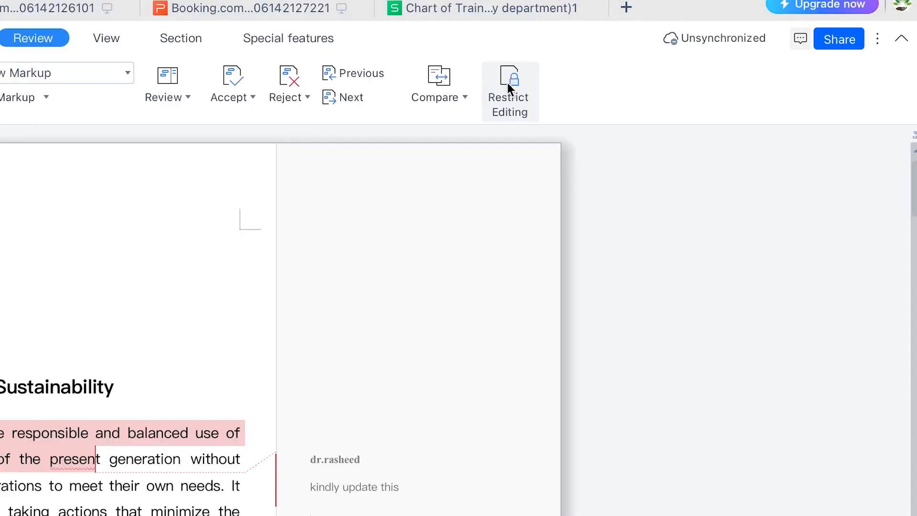
{"action": "left_click", "coordinate": [507, 82]}
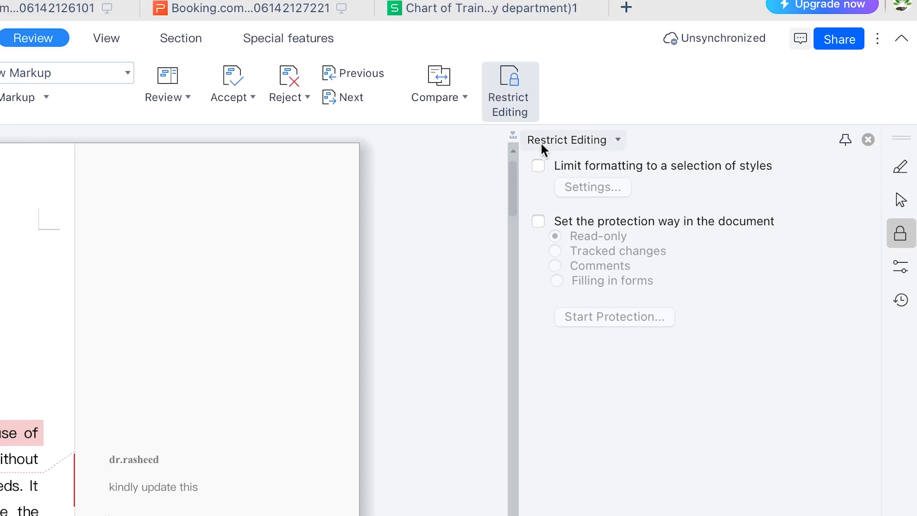
{"action": "left_click", "coordinate": [509, 96]}
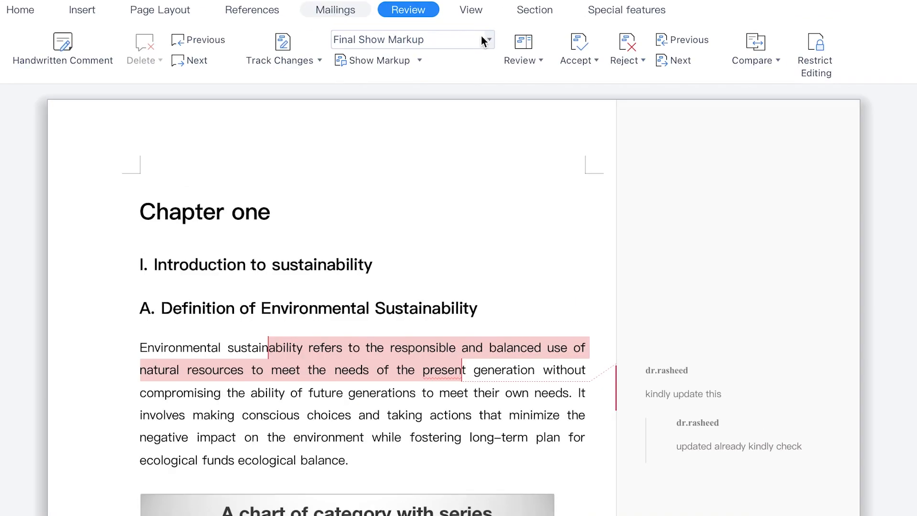
Step: Switch the markup display to Original and back to Final Show Markup, and check the available display options
{"action": "left_click", "coordinate": [478, 31]}
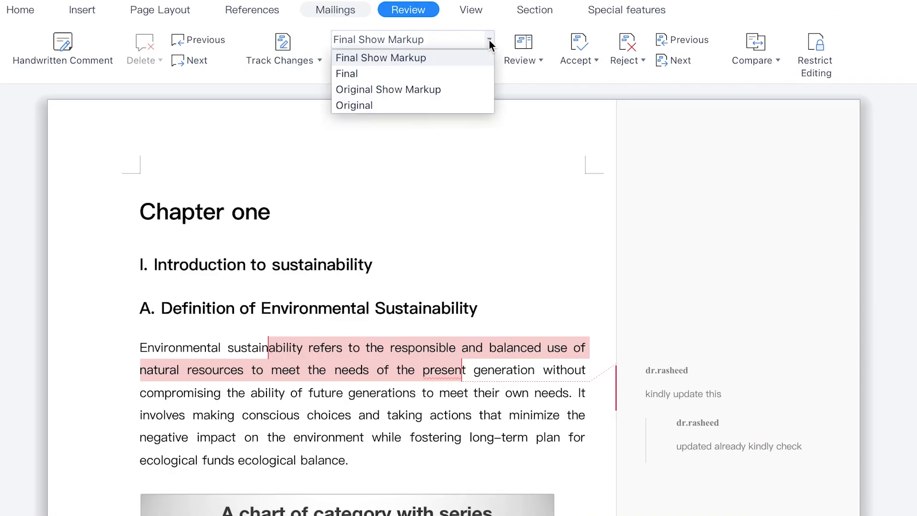
{"action": "left_click", "coordinate": [426, 103]}
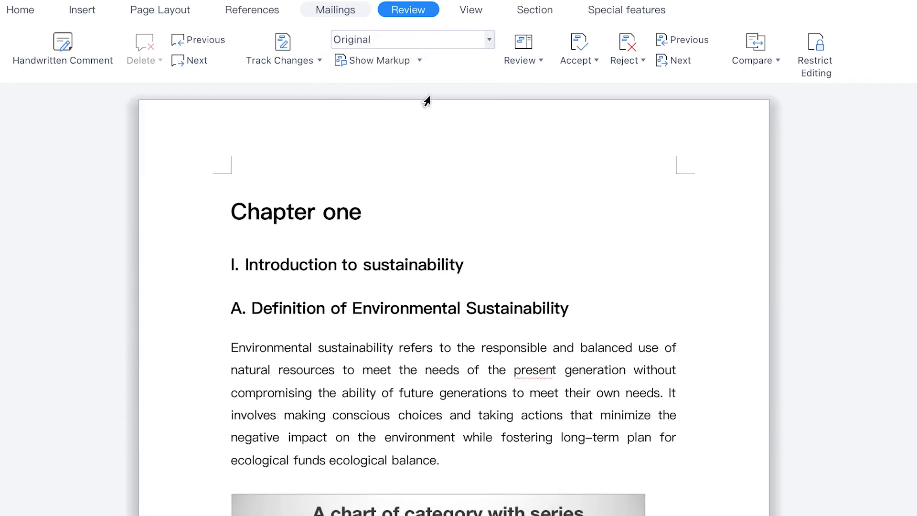
{"action": "left_click", "coordinate": [449, 41]}
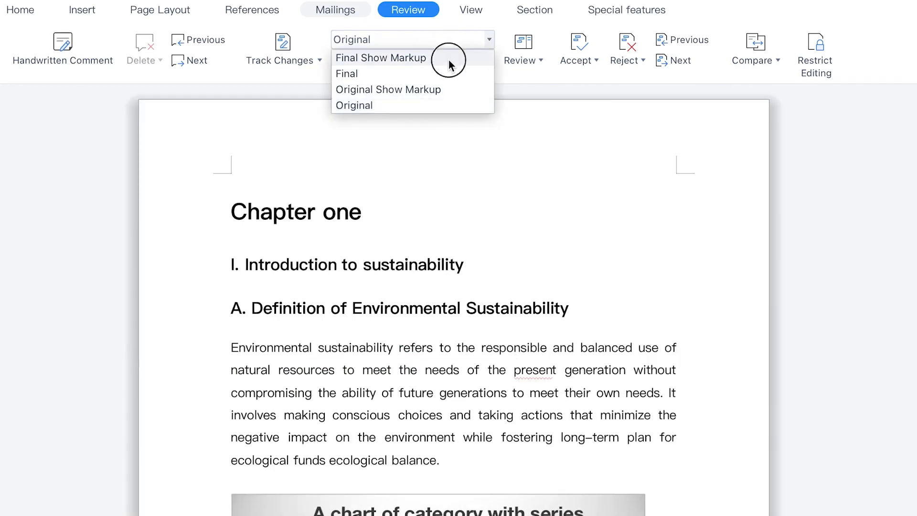
{"action": "left_click", "coordinate": [448, 59]}
{"action": "mouse_move", "coordinate": [688, 399]}
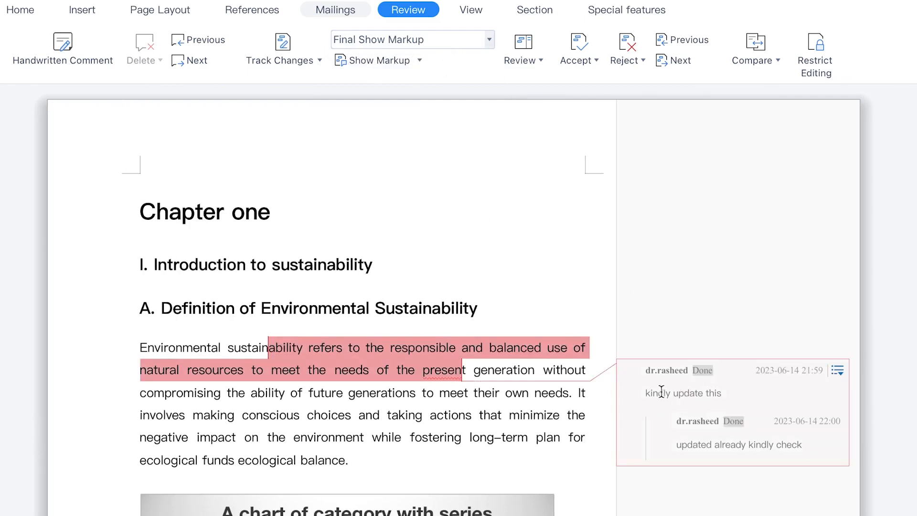
{"action": "left_click", "coordinate": [489, 43]}
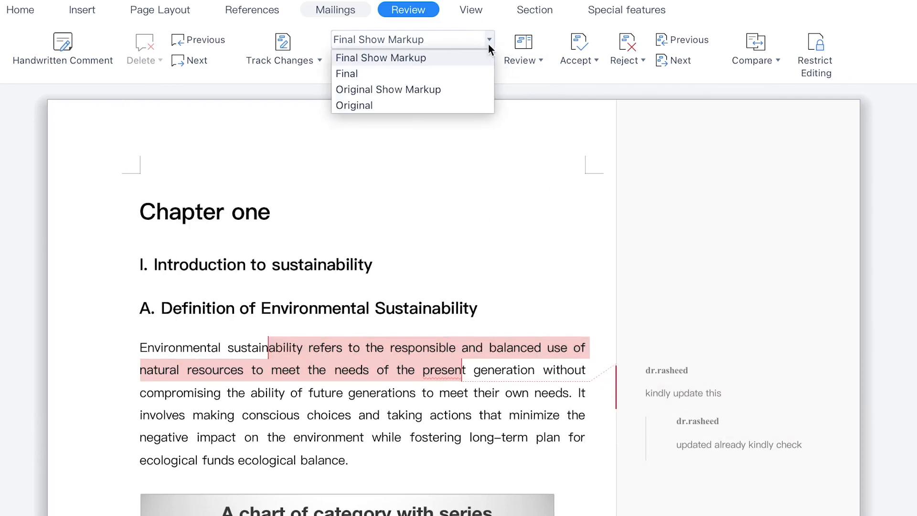
{"action": "left_click", "coordinate": [632, 204]}
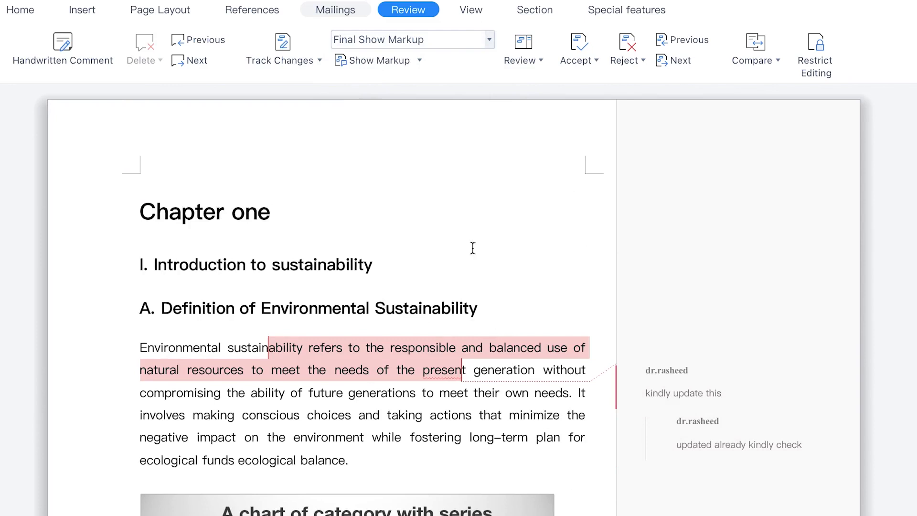
Step: Set the markup display to Final, review the pages, and place the cursor in the paragraph under "A. Definition of Environmental Sustainability"
{"action": "left_click", "coordinate": [488, 40]}
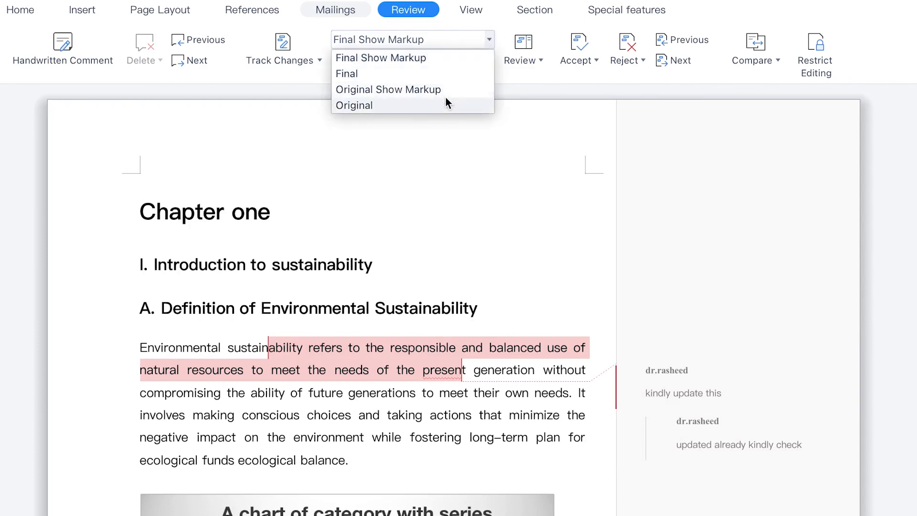
{"action": "left_click", "coordinate": [434, 73]}
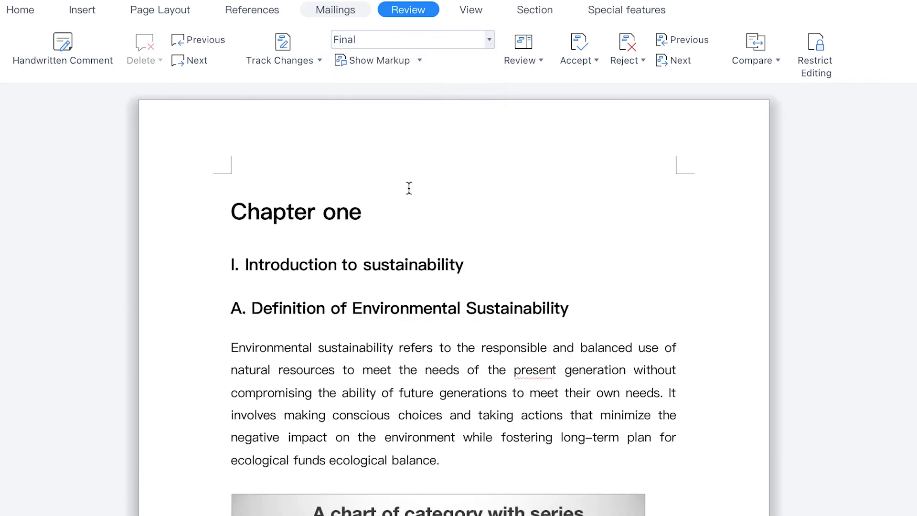
{"action": "scroll", "coordinate": [511, 386], "scroll_direction": "down", "scroll_amount": 15}
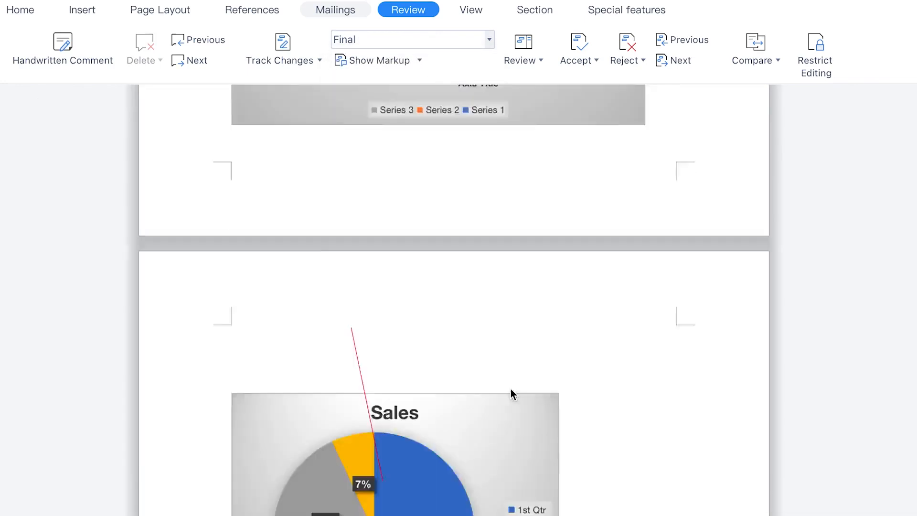
{"action": "scroll", "coordinate": [511, 386], "scroll_direction": "up", "scroll_amount": 15}
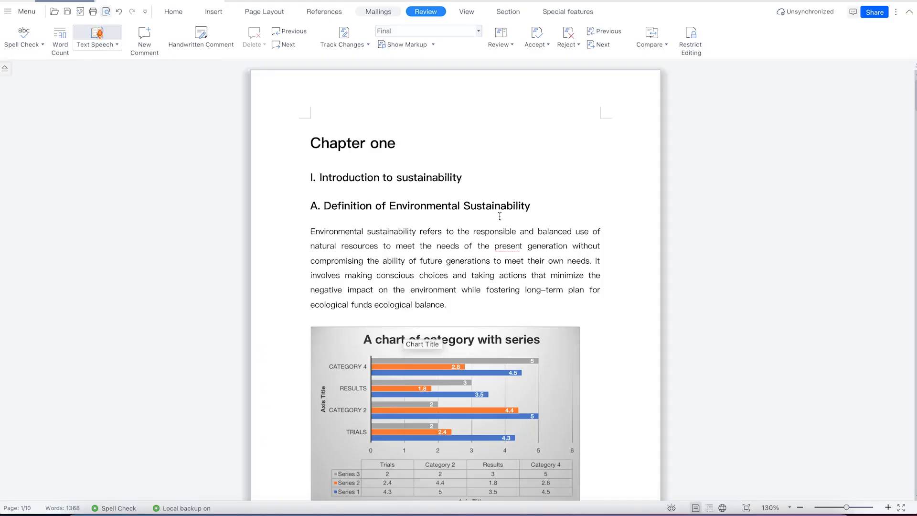
{"action": "left_click", "coordinate": [443, 252]}
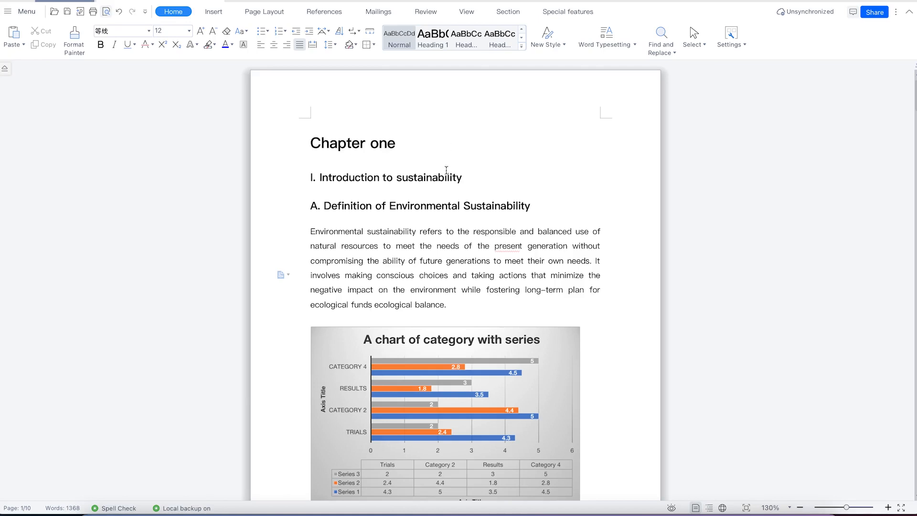
Step: Show the document in full screen and enlarge the page to 170%
{"action": "left_click", "coordinate": [466, 13]}
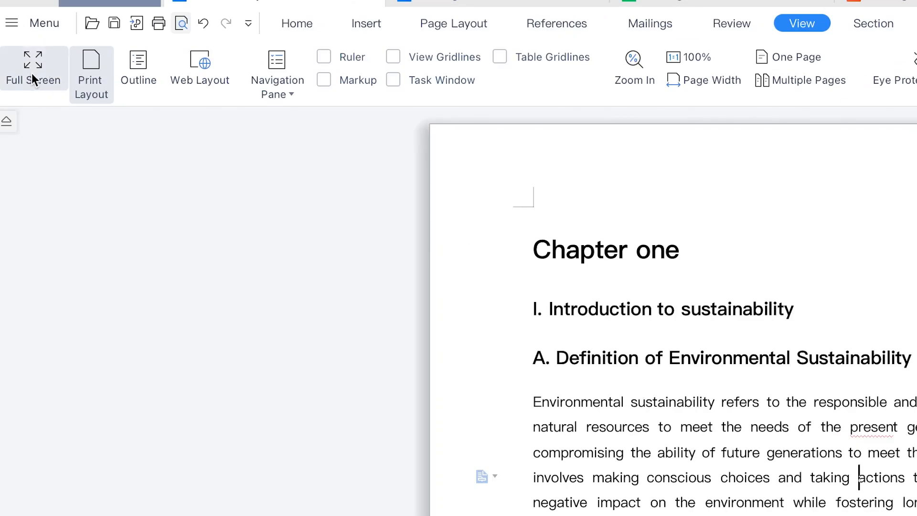
{"action": "left_click", "coordinate": [31, 71]}
{"action": "scroll", "coordinate": [32, 51], "scroll_direction": "down", "scroll_amount": 1}
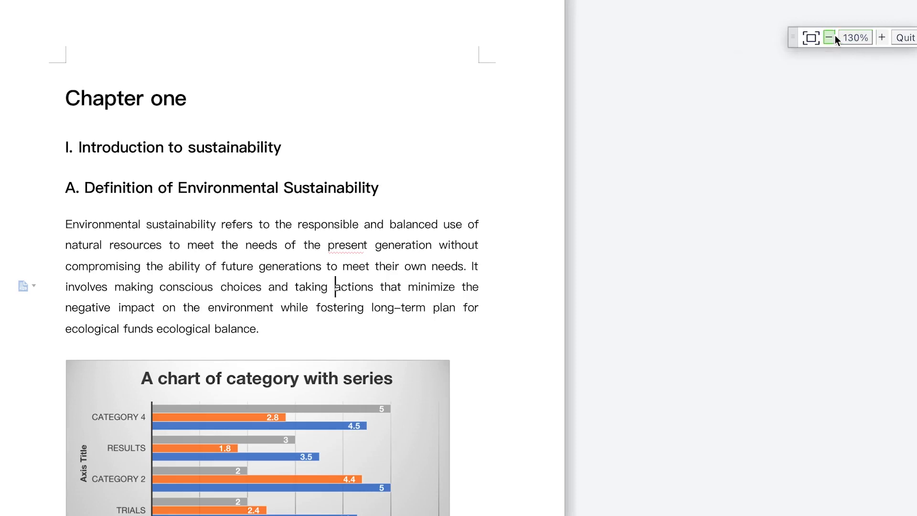
{"action": "left_click", "coordinate": [883, 34]}
{"action": "left_click", "coordinate": [884, 34]}
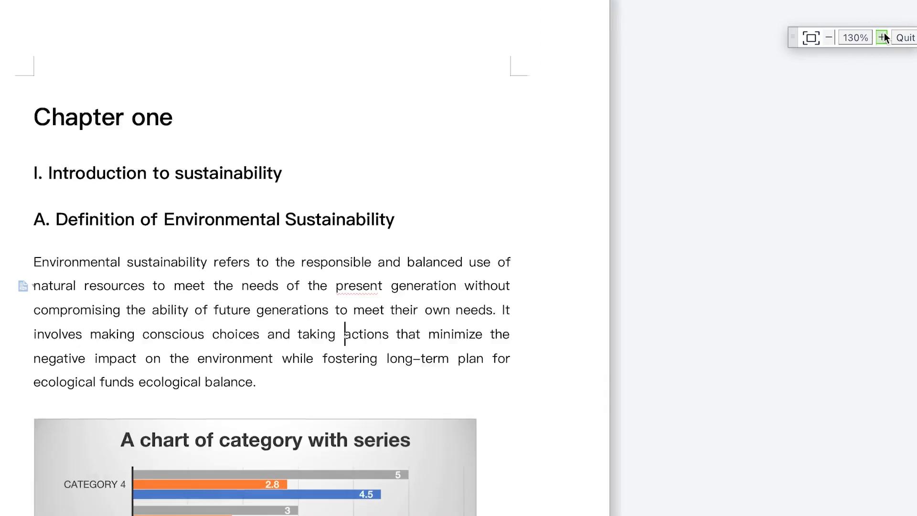
{"action": "left_click", "coordinate": [884, 34]}
{"action": "left_click", "coordinate": [883, 34]}
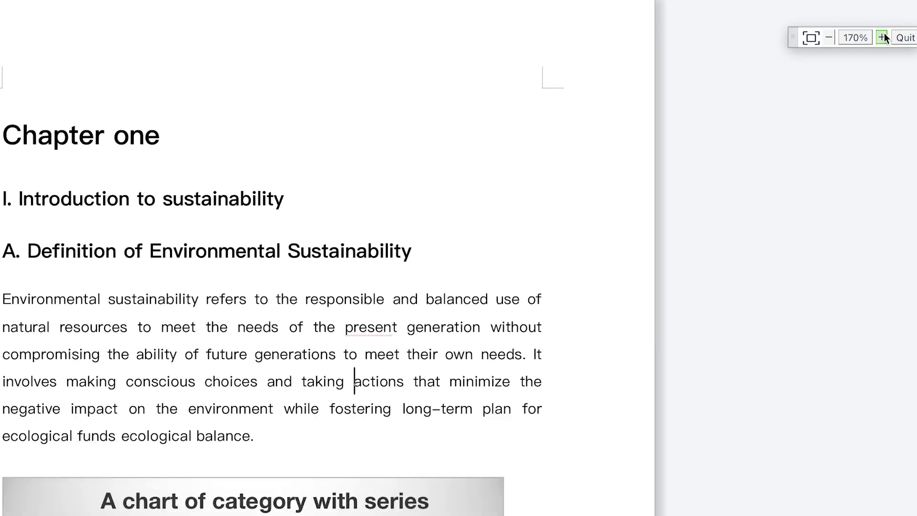
Step: Reduce the full-screen zoom to 130% and quit the full-screen view
{"action": "left_click", "coordinate": [831, 37]}
{"action": "left_click", "coordinate": [831, 37]}
{"action": "left_click", "coordinate": [831, 37]}
{"action": "left_click", "coordinate": [831, 37]}
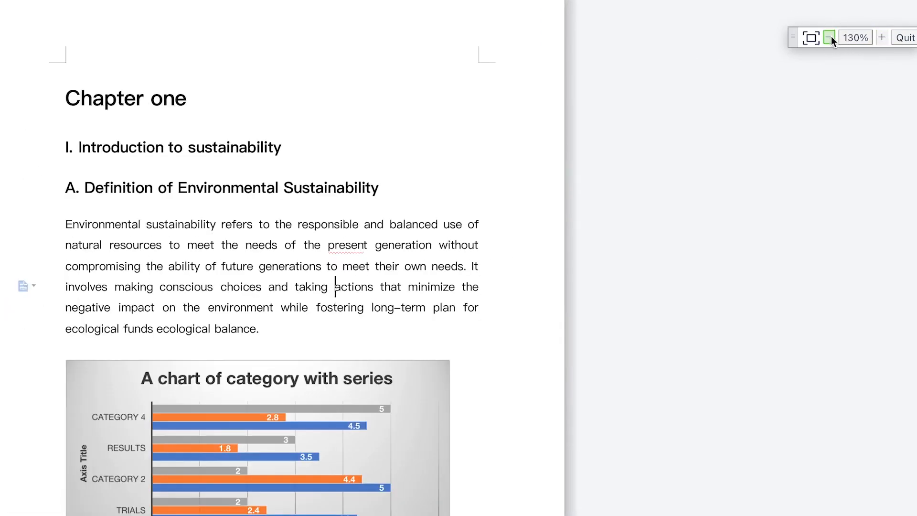
{"action": "left_click", "coordinate": [895, 42]}
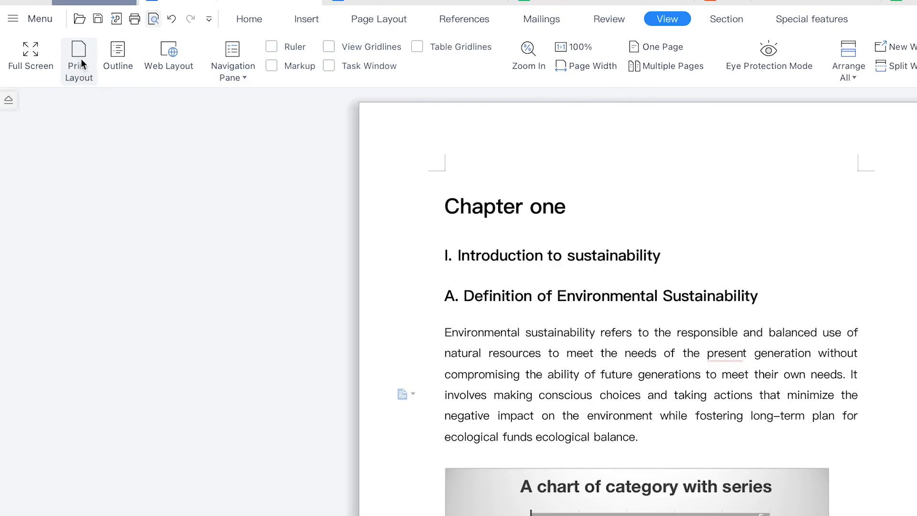
Step: View the document in Outline mode, look through its heading levels and body text, and close the outline
{"action": "left_click", "coordinate": [107, 67]}
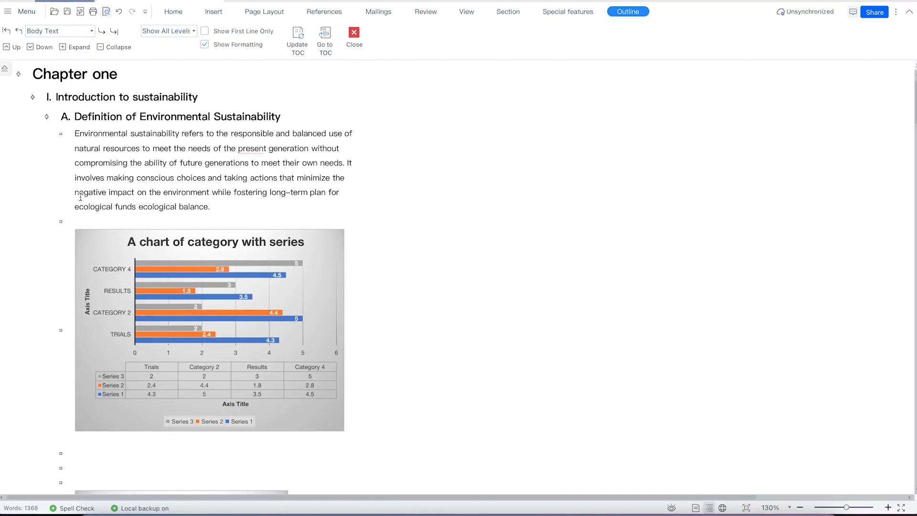
{"action": "scroll", "coordinate": [80, 197], "scroll_direction": "down", "scroll_amount": 20}
{"action": "scroll", "coordinate": [110, 222], "scroll_direction": "up", "scroll_amount": 2}
{"action": "scroll", "coordinate": [112, 219], "scroll_direction": "up", "scroll_amount": 5}
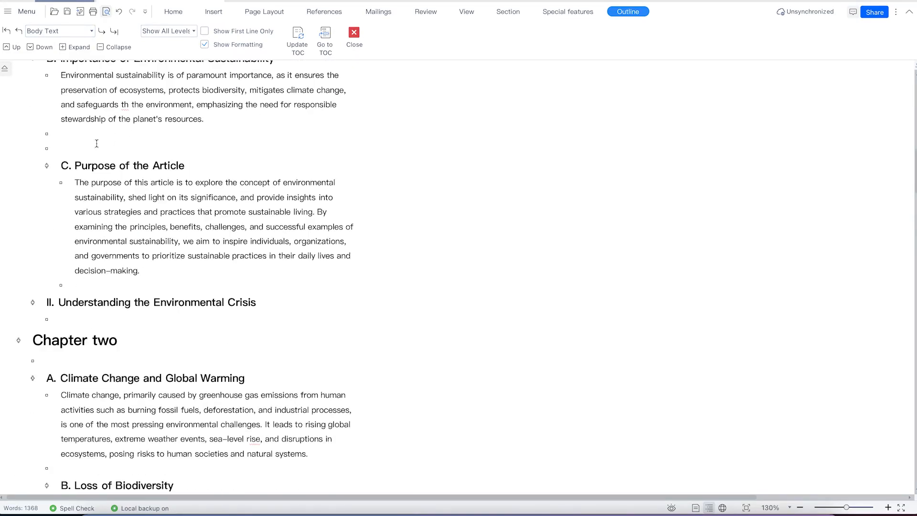
{"action": "scroll", "coordinate": [96, 143], "scroll_direction": "up", "scroll_amount": 12}
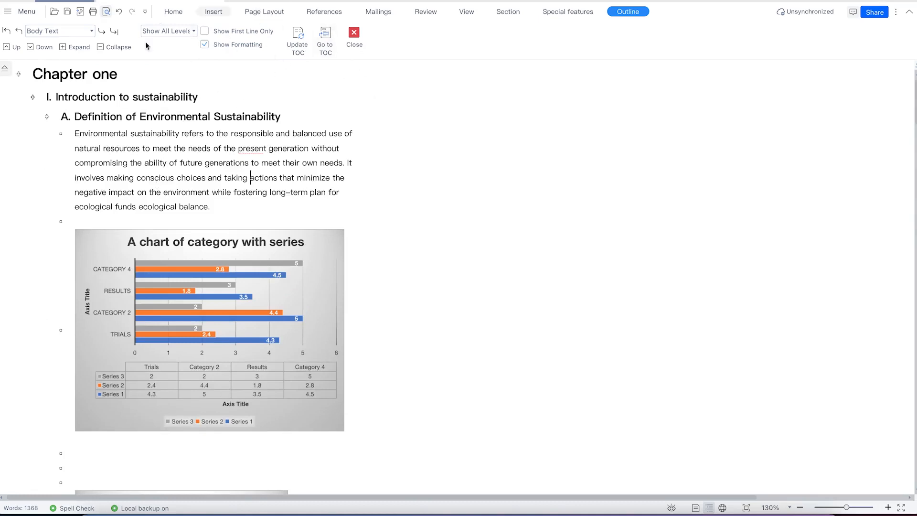
{"action": "left_click", "coordinate": [361, 33]}
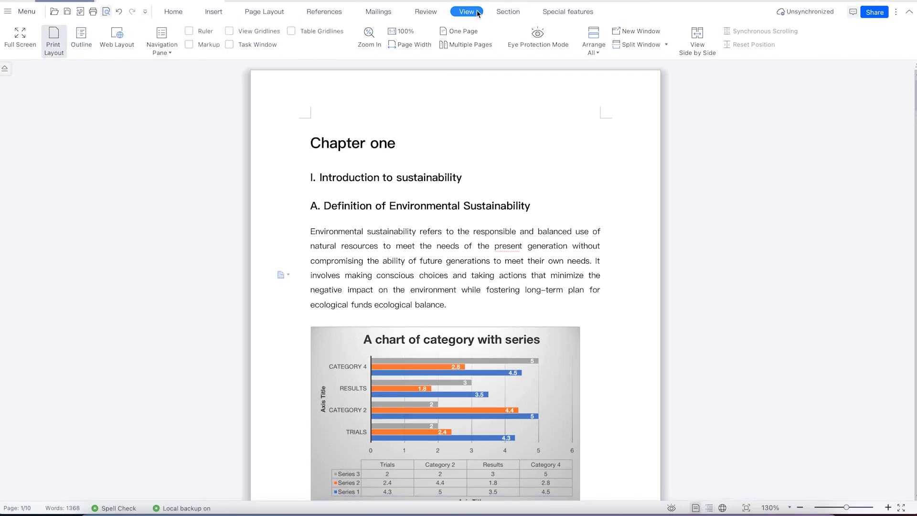
Step: Switch the document to Web Layout and look through how its chapters and paragraphs are displayed
{"action": "left_click", "coordinate": [119, 47]}
{"action": "scroll", "coordinate": [297, 260], "scroll_direction": "down", "scroll_amount": 10}
{"action": "scroll", "coordinate": [296, 260], "scroll_direction": "up", "scroll_amount": 1}
{"action": "scroll", "coordinate": [297, 259], "scroll_direction": "down", "scroll_amount": 15}
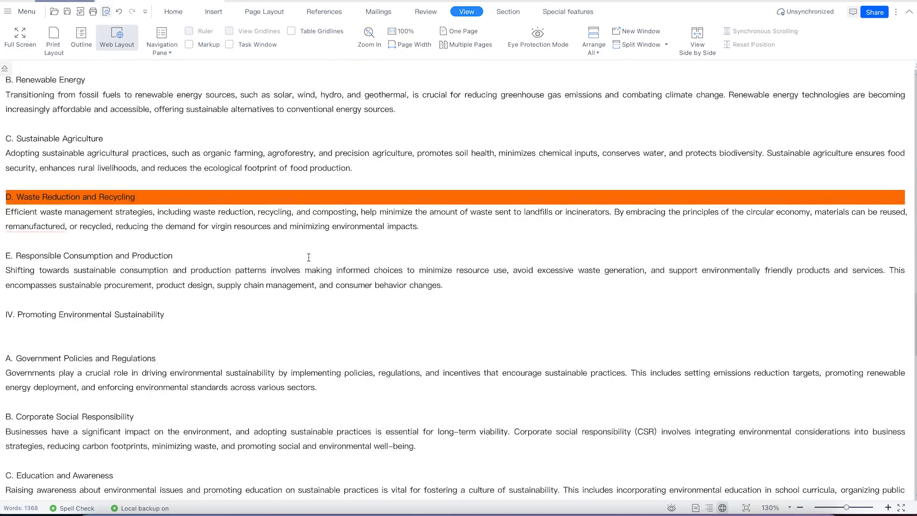
{"action": "scroll", "coordinate": [309, 257], "scroll_direction": "down", "scroll_amount": 15}
{"action": "scroll", "coordinate": [314, 247], "scroll_direction": "up", "scroll_amount": 20}
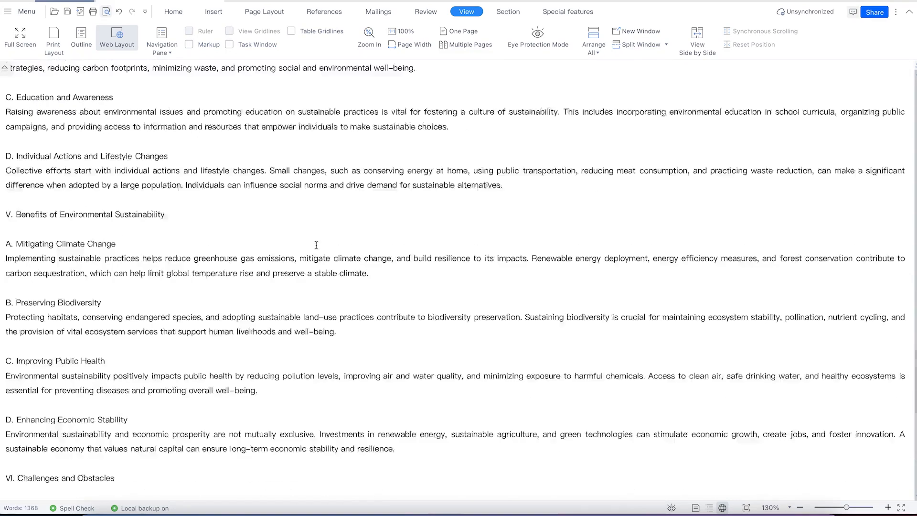
{"action": "scroll", "coordinate": [301, 288], "scroll_direction": "down", "scroll_amount": 1}
{"action": "scroll", "coordinate": [300, 287], "scroll_direction": "down", "scroll_amount": 10}
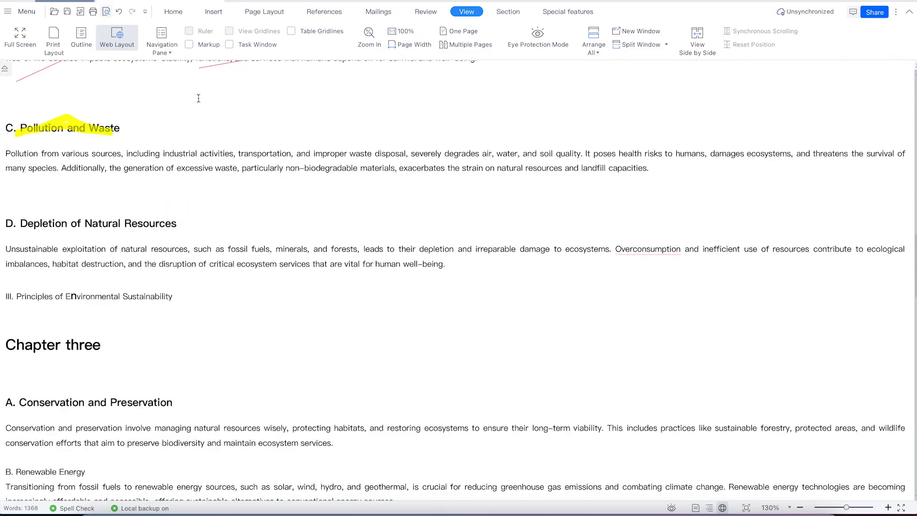
Step: Check the Navigation Pane position options without choosing one, and return the document to Print Layout
{"action": "left_click", "coordinate": [167, 51]}
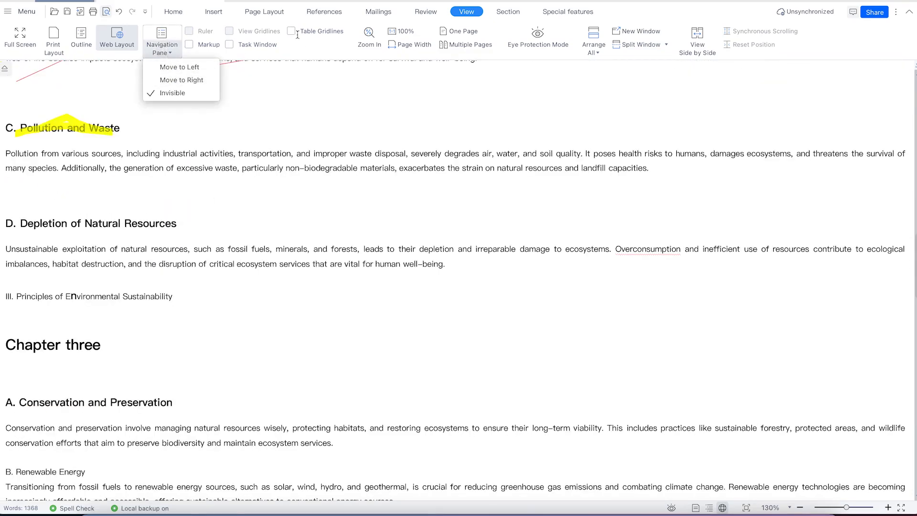
{"action": "left_click", "coordinate": [312, 114]}
{"action": "left_click", "coordinate": [53, 44]}
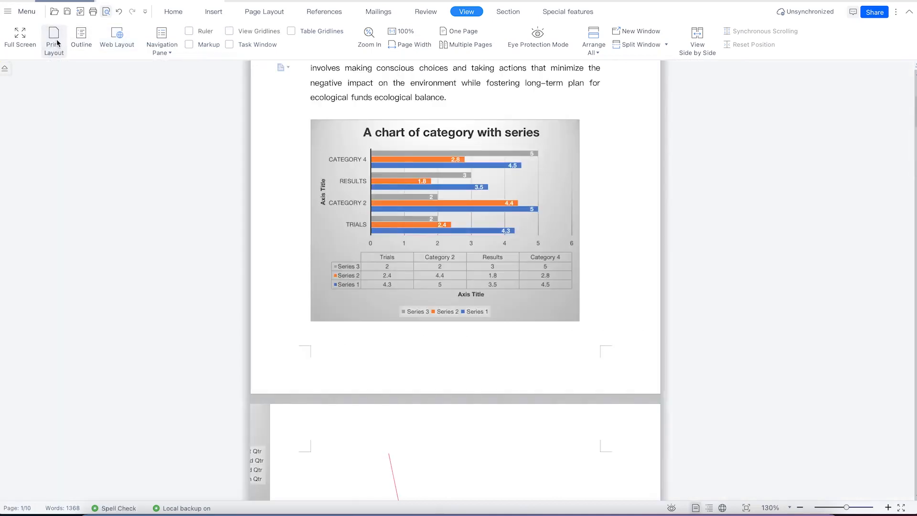
{"action": "scroll", "coordinate": [444, 235], "scroll_direction": "up", "scroll_amount": 3}
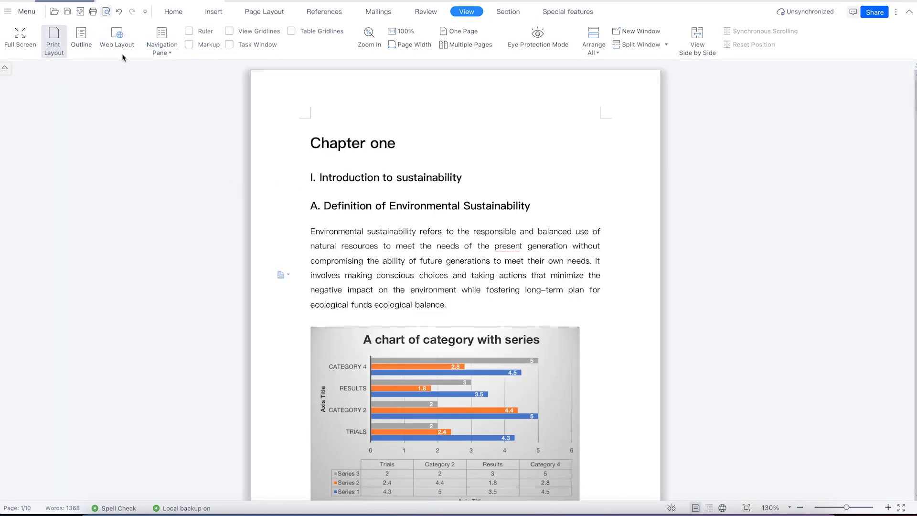
Step: Show the Navigation Pane on the left side and use its headings to visit "C. Purpose of the Article", "Chapter two" and "Chapter one"
{"action": "left_click", "coordinate": [165, 53]}
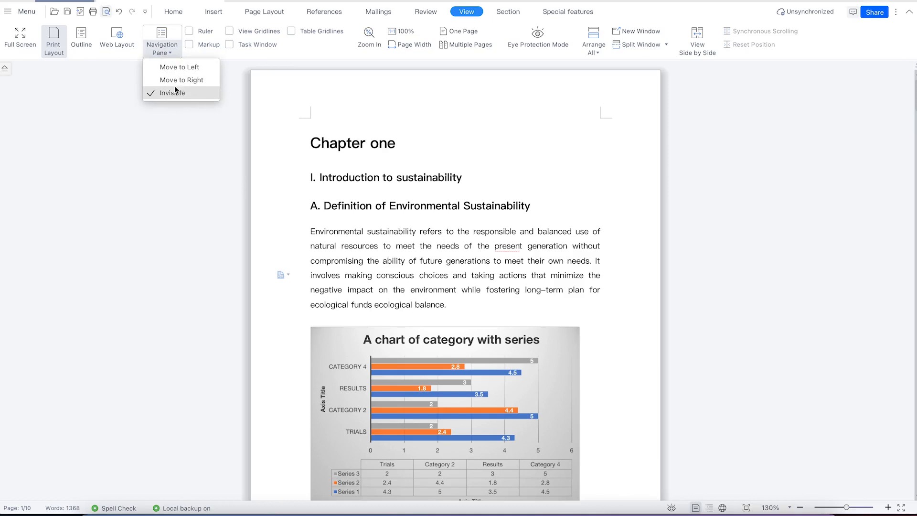
{"action": "left_click", "coordinate": [181, 72]}
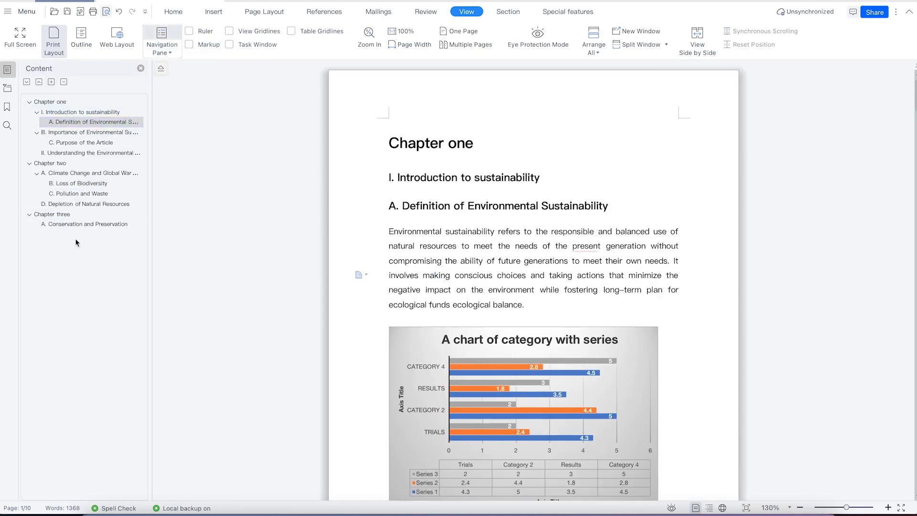
{"action": "left_click", "coordinate": [94, 142]}
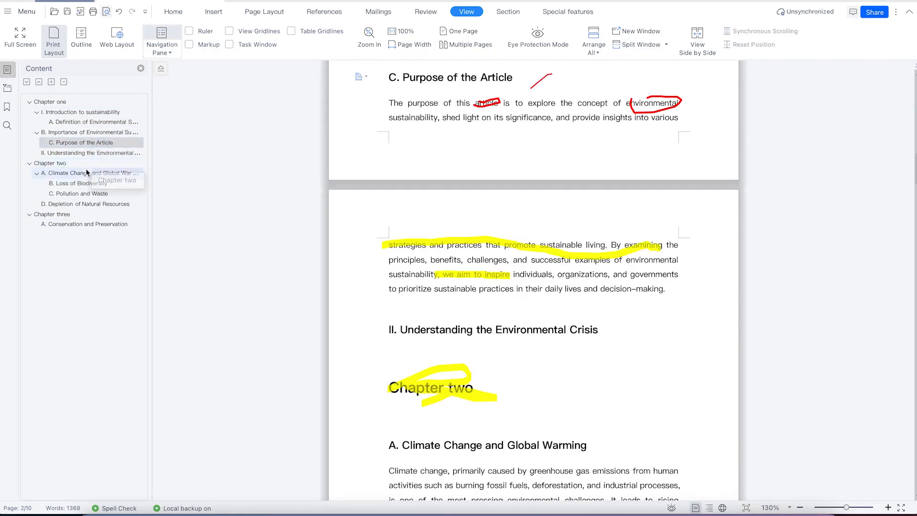
{"action": "left_click", "coordinate": [91, 183]}
{"action": "left_click", "coordinate": [73, 163]}
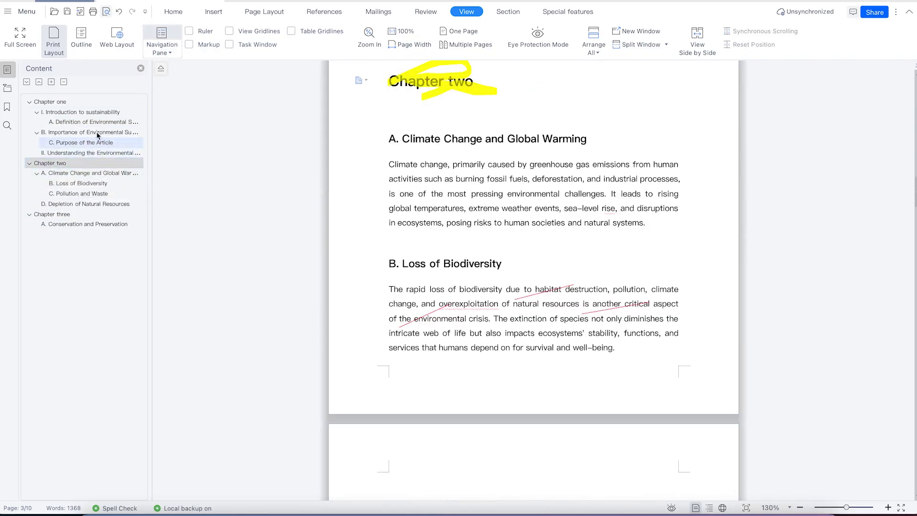
{"action": "left_click", "coordinate": [97, 102]}
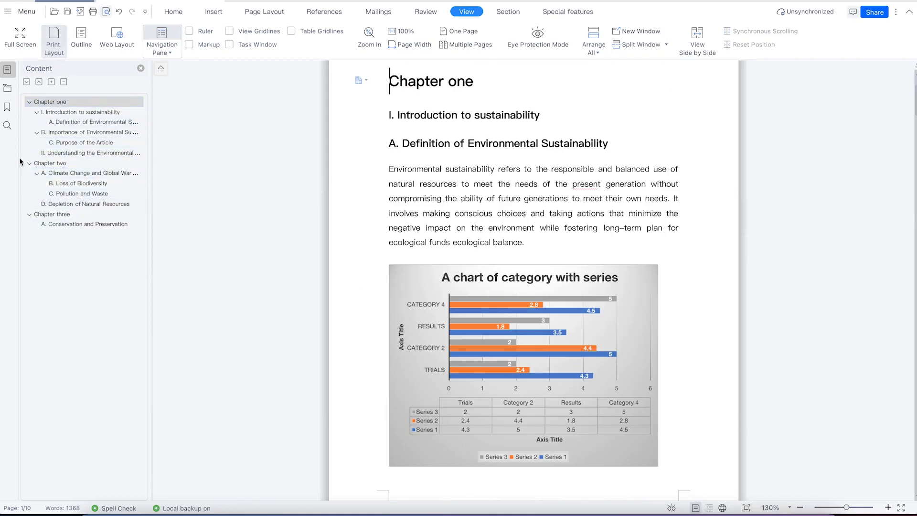
Step: Switch the side pane to Section Navigation and jump through pages 3, 4 and 5 using their thumbnails
{"action": "left_click", "coordinate": [4, 88]}
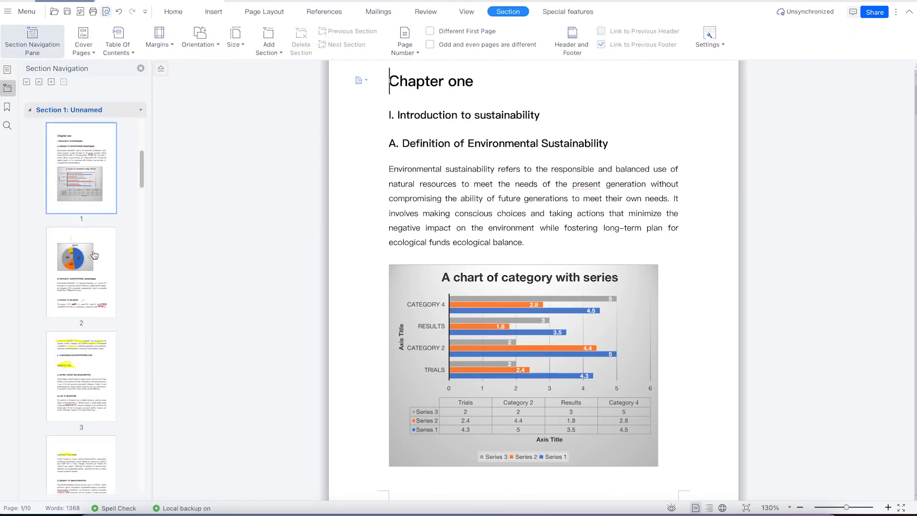
{"action": "scroll", "coordinate": [72, 201], "scroll_direction": "down", "scroll_amount": 4}
{"action": "left_click", "coordinate": [63, 193]}
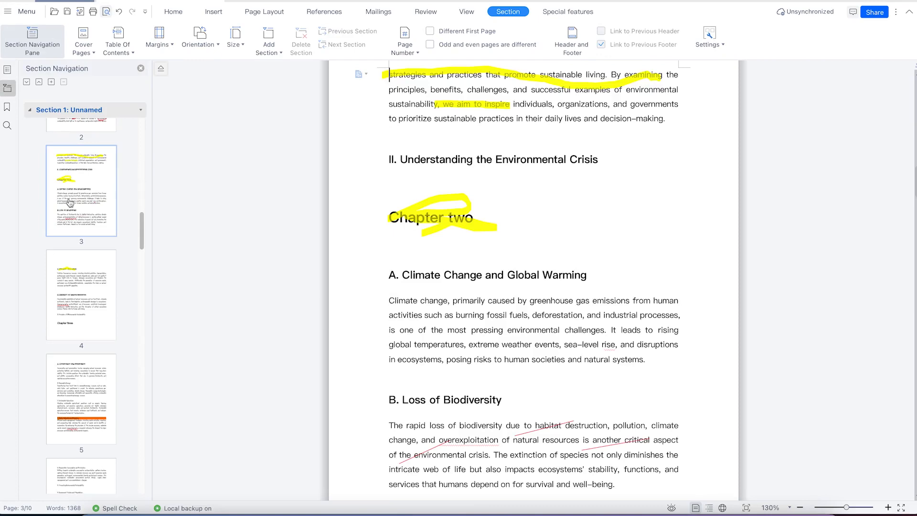
{"action": "left_click", "coordinate": [75, 282]}
{"action": "left_click", "coordinate": [85, 373]}
{"action": "scroll", "coordinate": [92, 315], "scroll_direction": "up", "scroll_amount": 4}
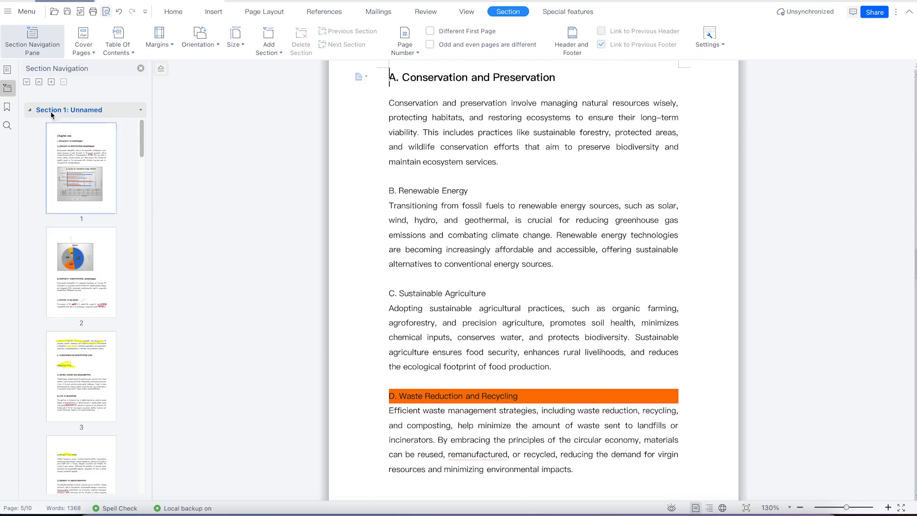
Step: Look at the Bookmark and Find And Replace panes, and return the side pane to the Content headings
{"action": "left_click", "coordinate": [7, 109]}
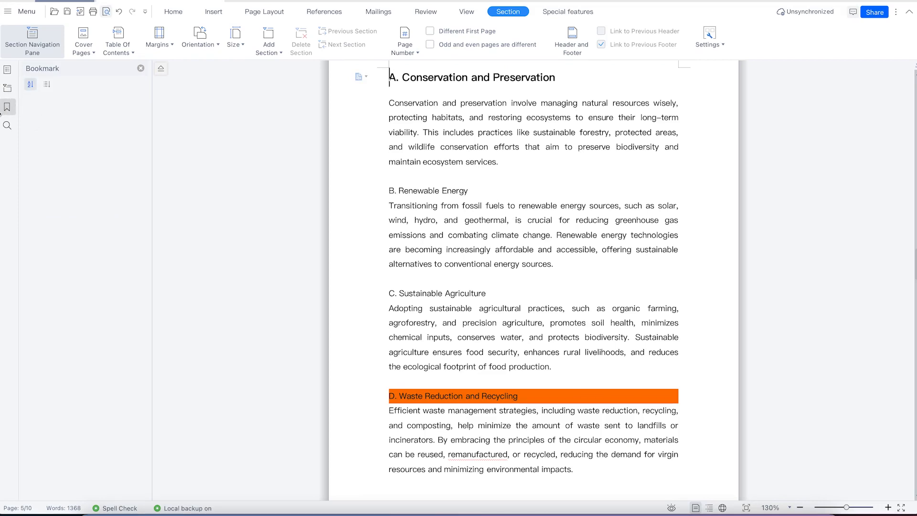
{"action": "left_click", "coordinate": [7, 126]}
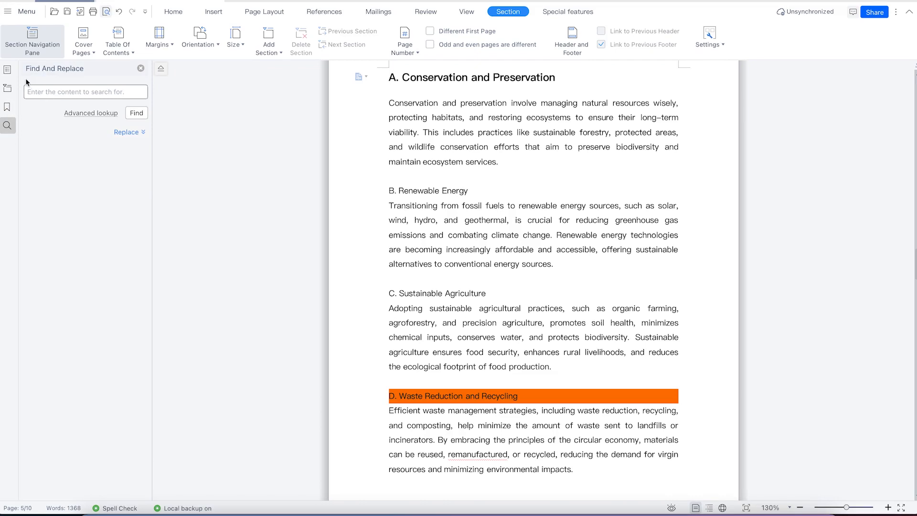
{"action": "left_click", "coordinate": [7, 70]}
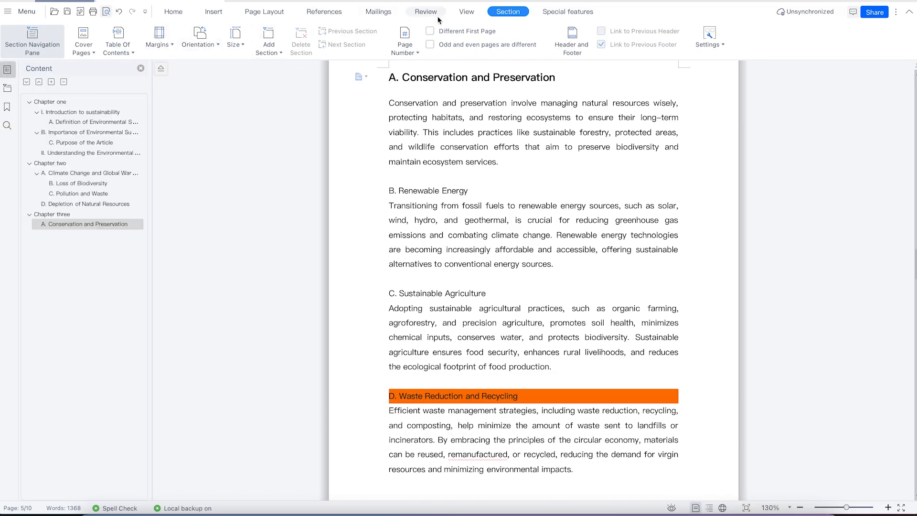
Step: Show the ruler, close the Content pane and look over the pages around Chapter three
{"action": "left_click", "coordinate": [463, 12]}
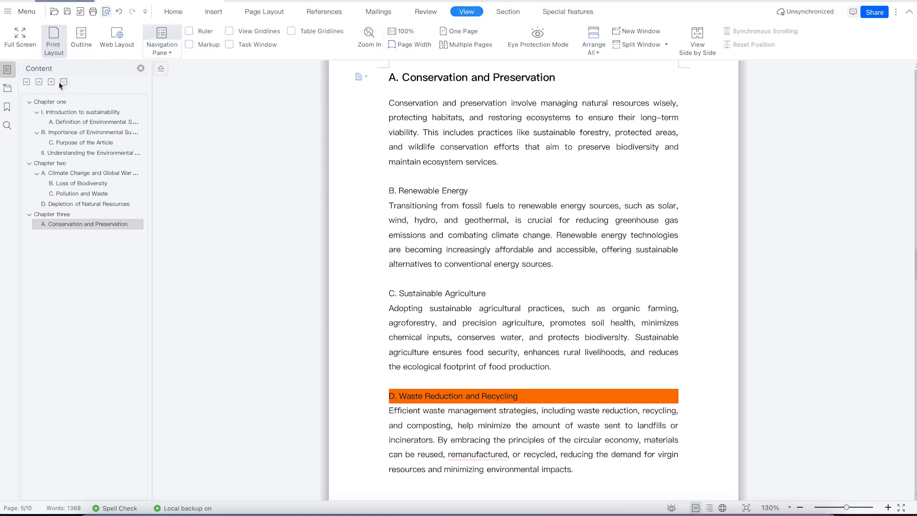
{"action": "left_click", "coordinate": [190, 31]}
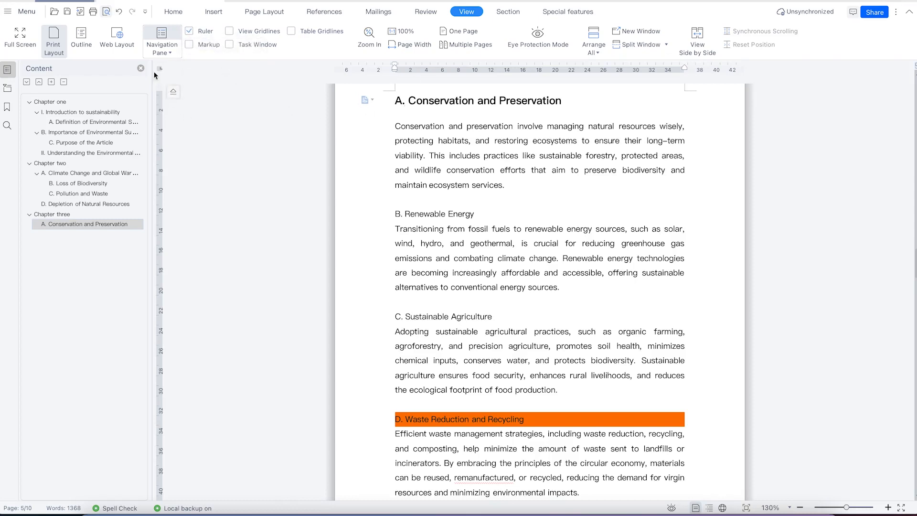
{"action": "left_click", "coordinate": [140, 68]}
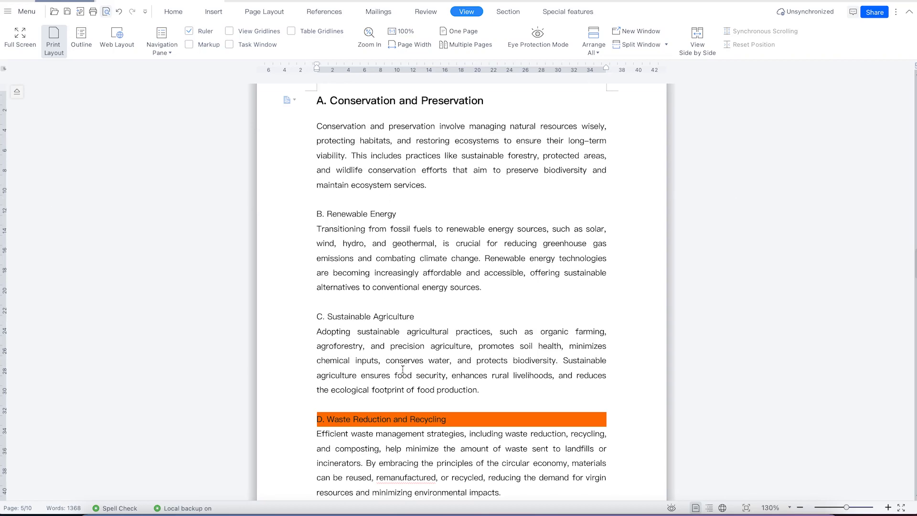
{"action": "scroll", "coordinate": [488, 353], "scroll_direction": "down", "scroll_amount": 1}
{"action": "scroll", "coordinate": [474, 290], "scroll_direction": "up", "scroll_amount": 6}
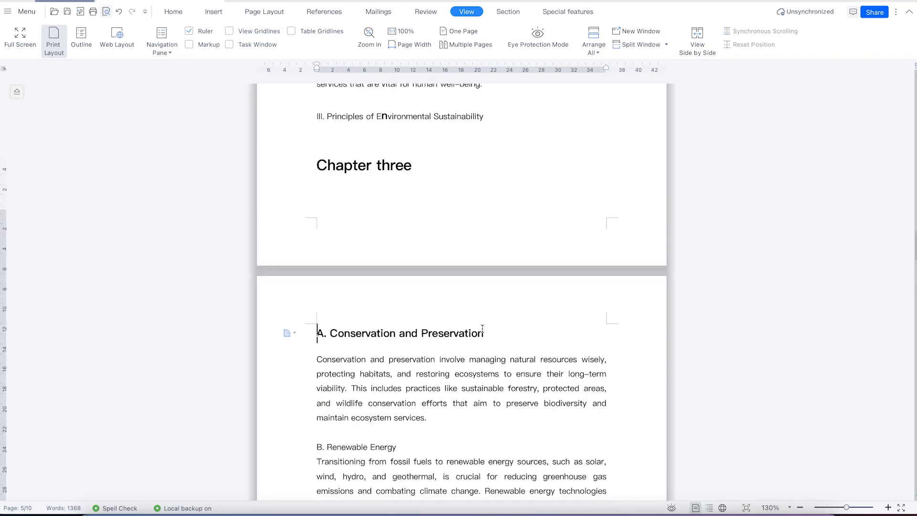
{"action": "scroll", "coordinate": [469, 391], "scroll_direction": "down", "scroll_amount": 1}
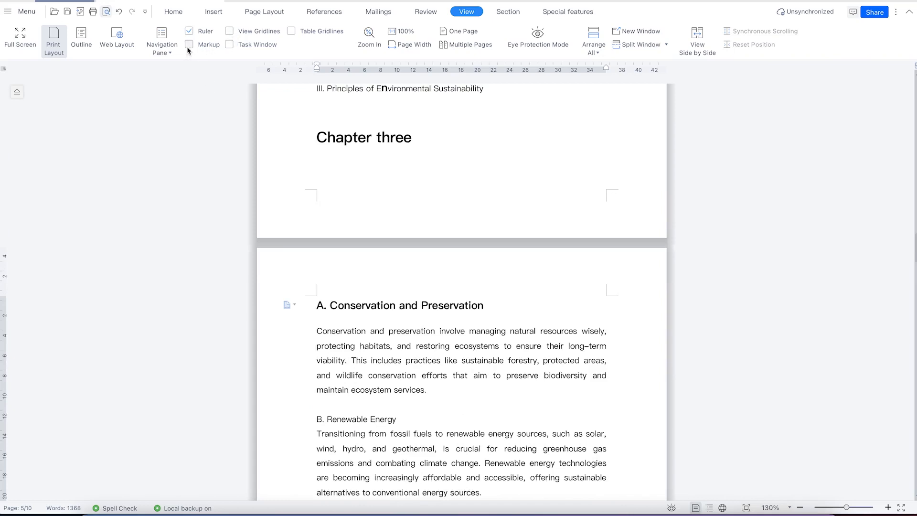
Step: Show the page gridlines, look through several pages with them on, and hide them again
{"action": "left_click", "coordinate": [229, 32]}
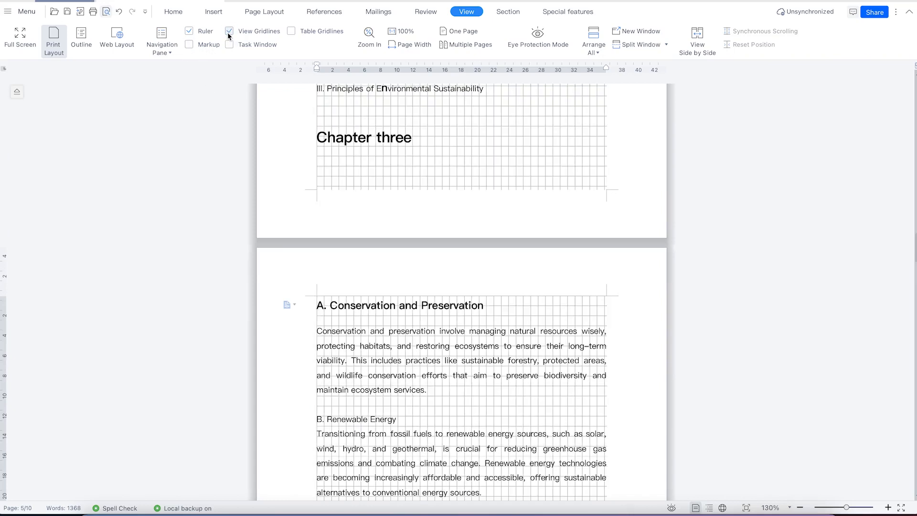
{"action": "scroll", "coordinate": [536, 363], "scroll_direction": "up", "scroll_amount": 10}
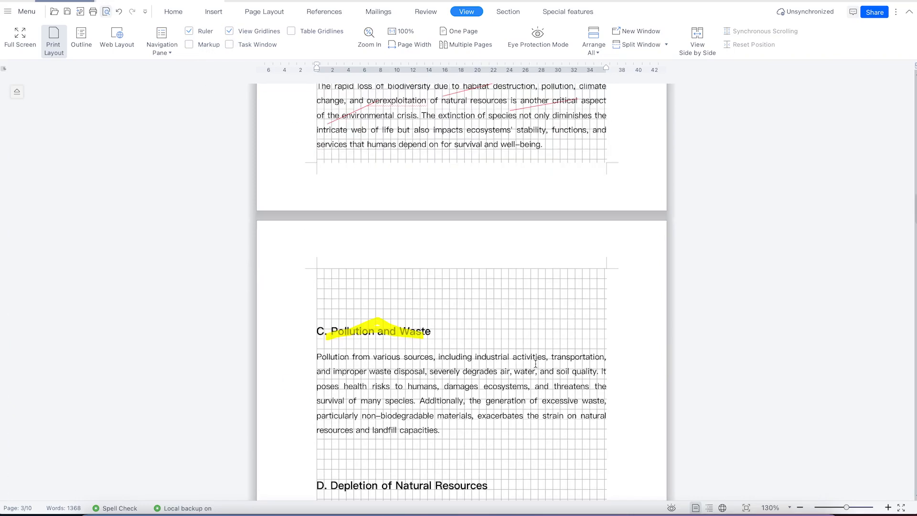
{"action": "scroll", "coordinate": [536, 364], "scroll_direction": "down", "scroll_amount": 10}
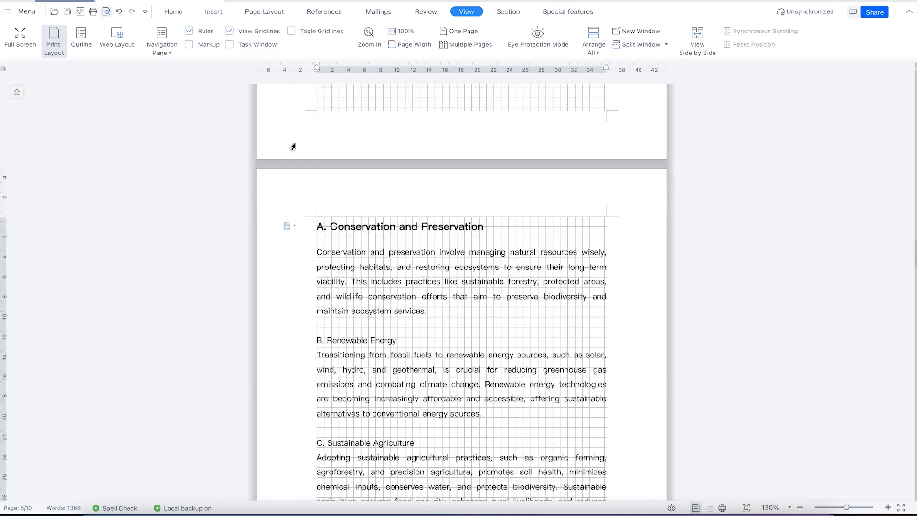
{"action": "scroll", "coordinate": [466, 392], "scroll_direction": "down", "scroll_amount": 6}
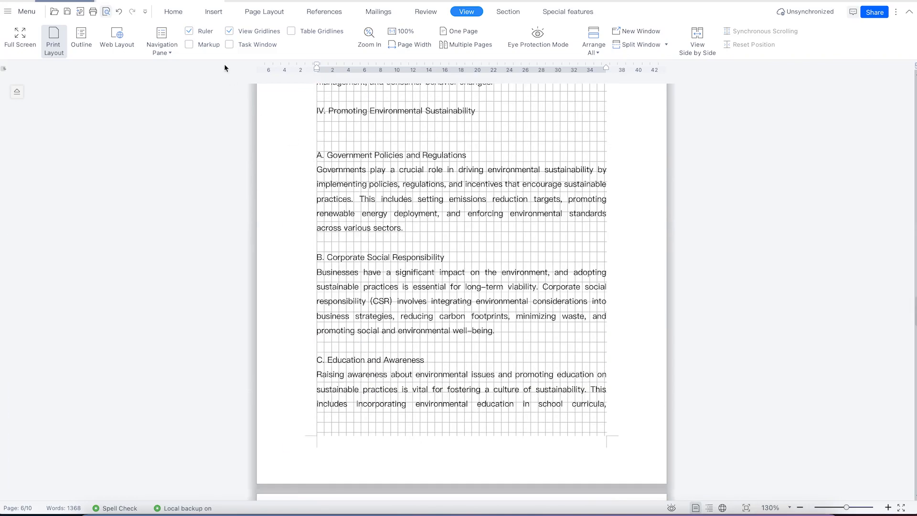
{"action": "left_click", "coordinate": [230, 30]}
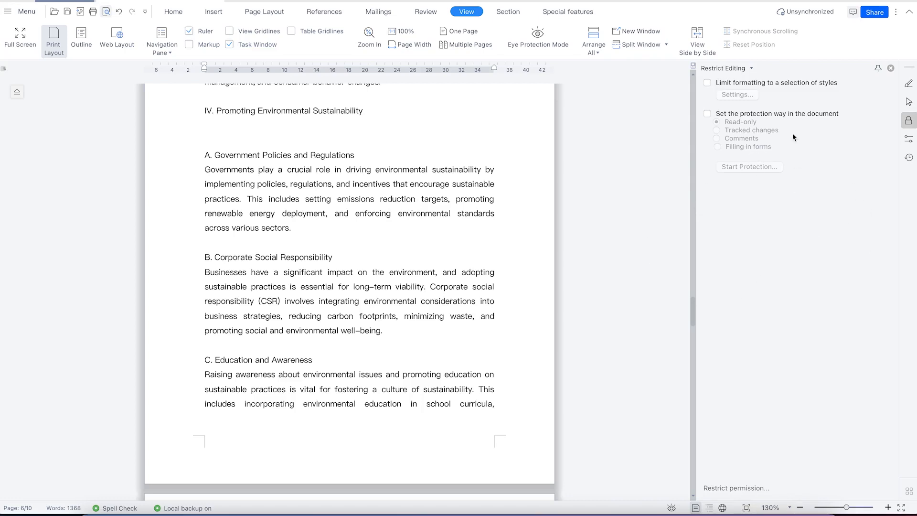
Step: Hide the Task Window, and switch the Table Gridlines on and back off
{"action": "left_click", "coordinate": [226, 43]}
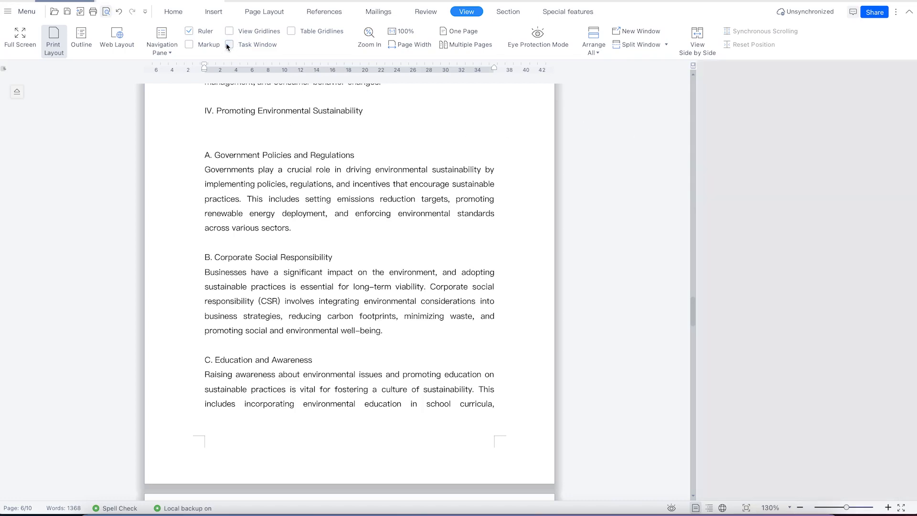
{"action": "left_click", "coordinate": [292, 32]}
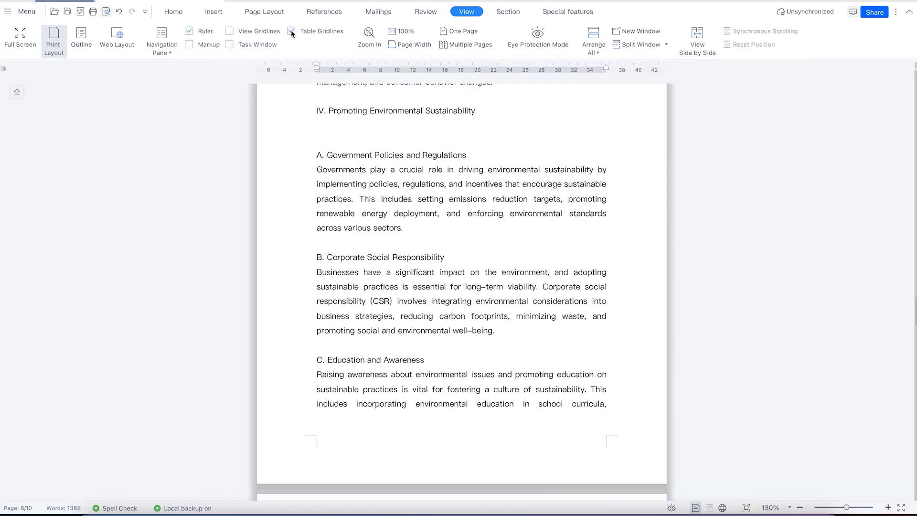
{"action": "left_click", "coordinate": [292, 32]}
Step: Set the zoom to 100%, try the Page Width zoom while looking through the text, and return to 100%
{"action": "left_click", "coordinate": [397, 32]}
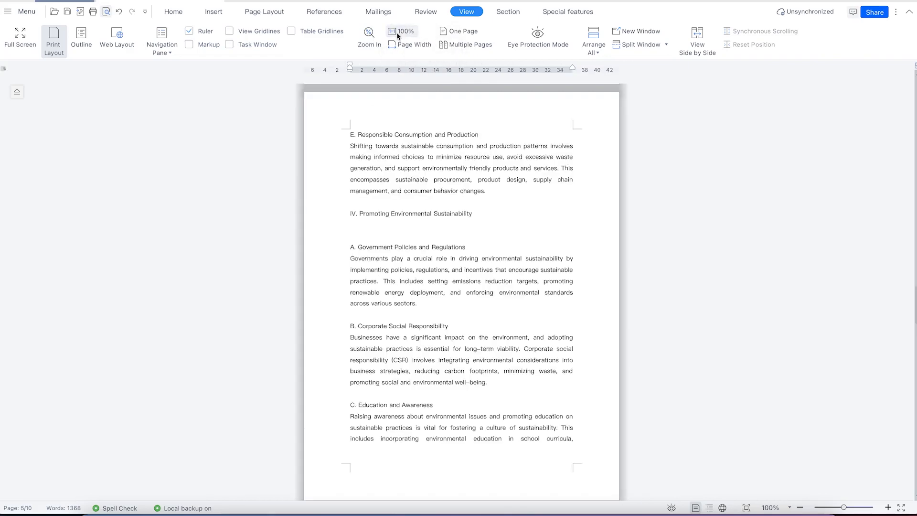
{"action": "left_click", "coordinate": [402, 47]}
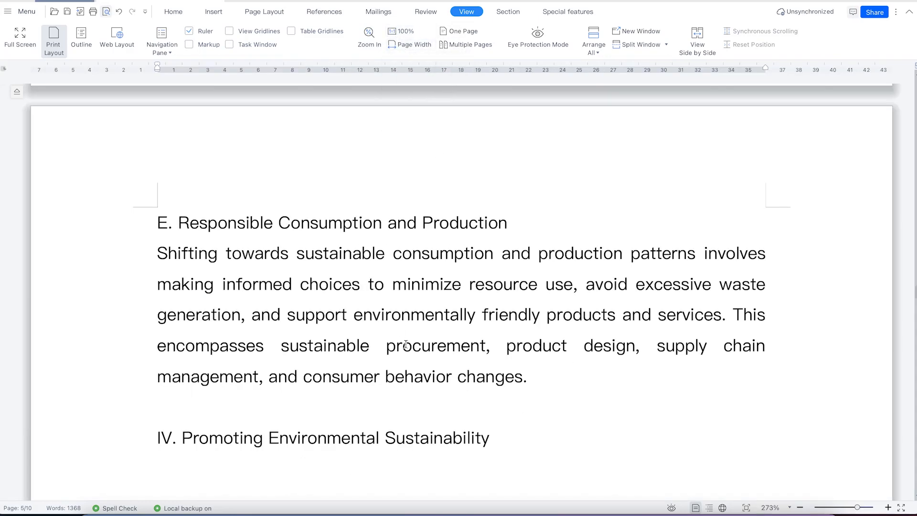
{"action": "scroll", "coordinate": [409, 338], "scroll_direction": "up", "scroll_amount": 10}
{"action": "scroll", "coordinate": [408, 339], "scroll_direction": "up", "scroll_amount": 10}
{"action": "scroll", "coordinate": [397, 320], "scroll_direction": "down", "scroll_amount": 7}
{"action": "scroll", "coordinate": [407, 291], "scroll_direction": "up", "scroll_amount": 1}
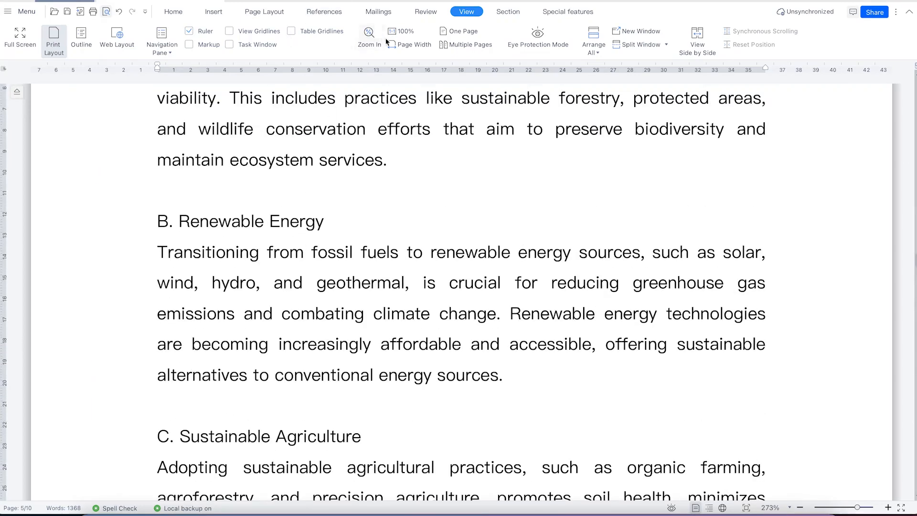
{"action": "left_click", "coordinate": [402, 33]}
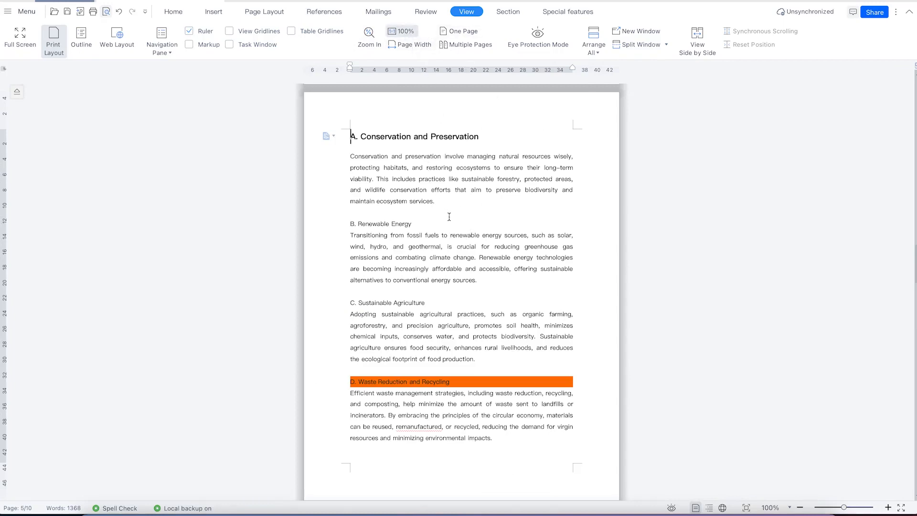
Step: Try the One Page and Multiple Pages views, look through the pages side by side, and return to One Page at Chapter one
{"action": "left_click", "coordinate": [477, 32]}
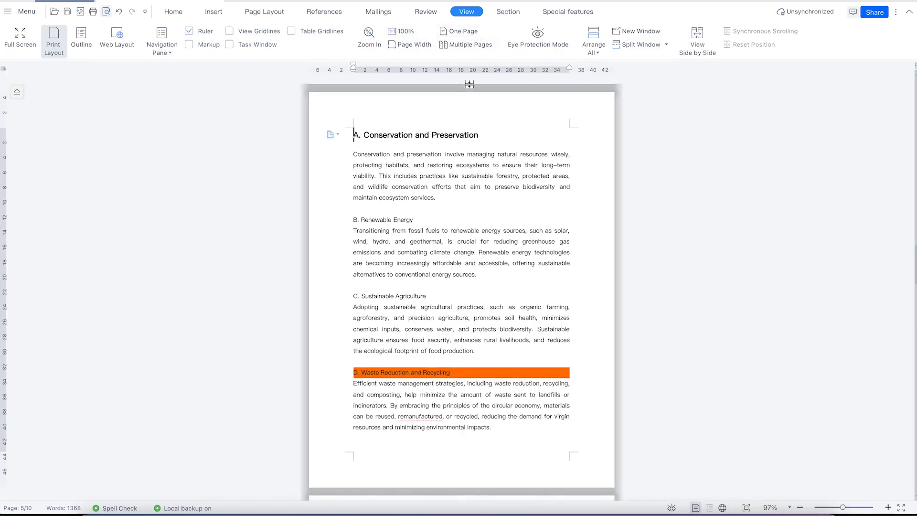
{"action": "left_click", "coordinate": [467, 47]}
{"action": "scroll", "coordinate": [397, 292], "scroll_direction": "up", "scroll_amount": 10}
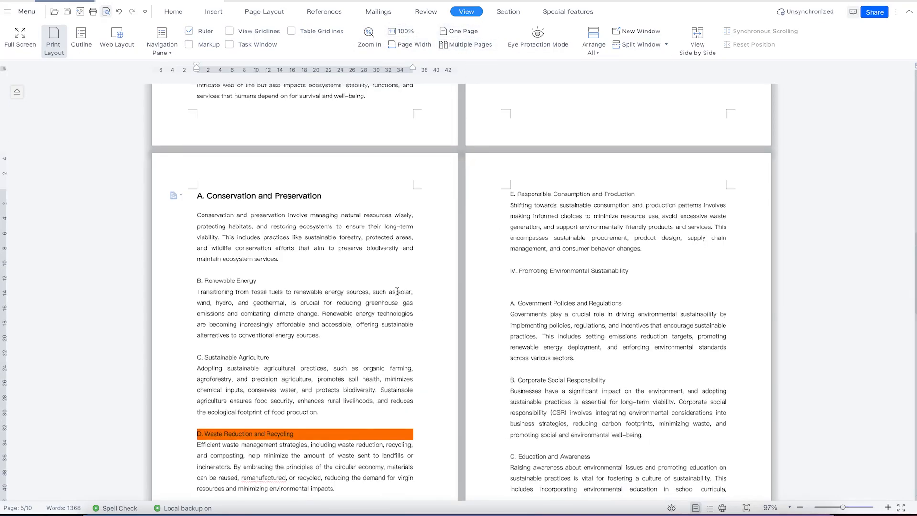
{"action": "scroll", "coordinate": [398, 292], "scroll_direction": "up", "scroll_amount": 3}
{"action": "scroll", "coordinate": [398, 293], "scroll_direction": "down", "scroll_amount": 10}
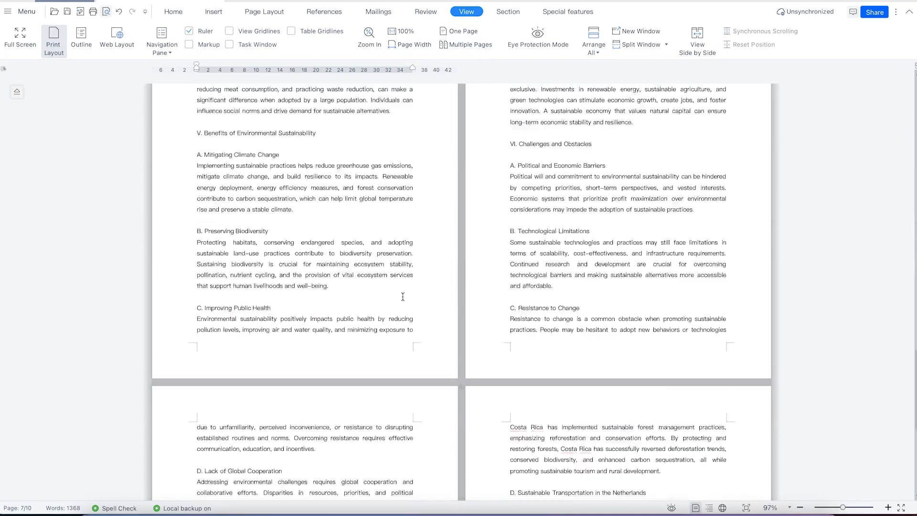
{"action": "scroll", "coordinate": [403, 297], "scroll_direction": "up", "scroll_amount": 10}
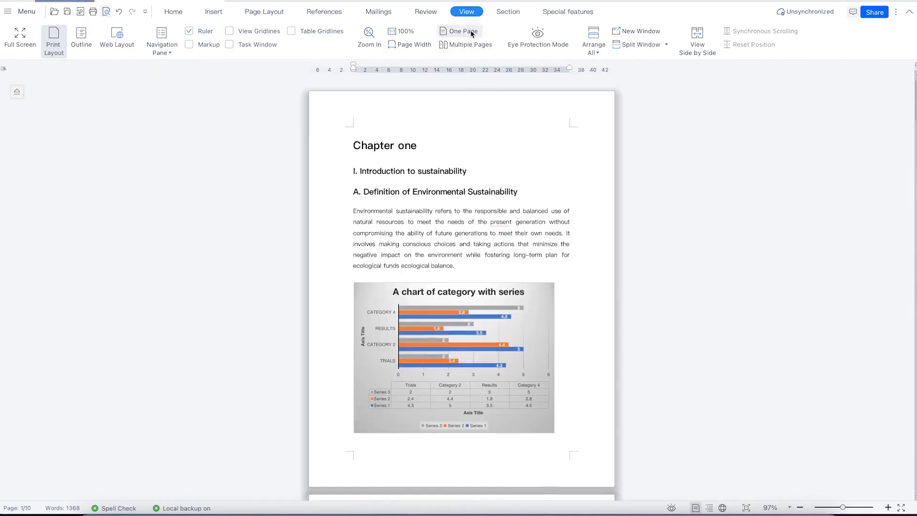
{"action": "left_click", "coordinate": [471, 30]}
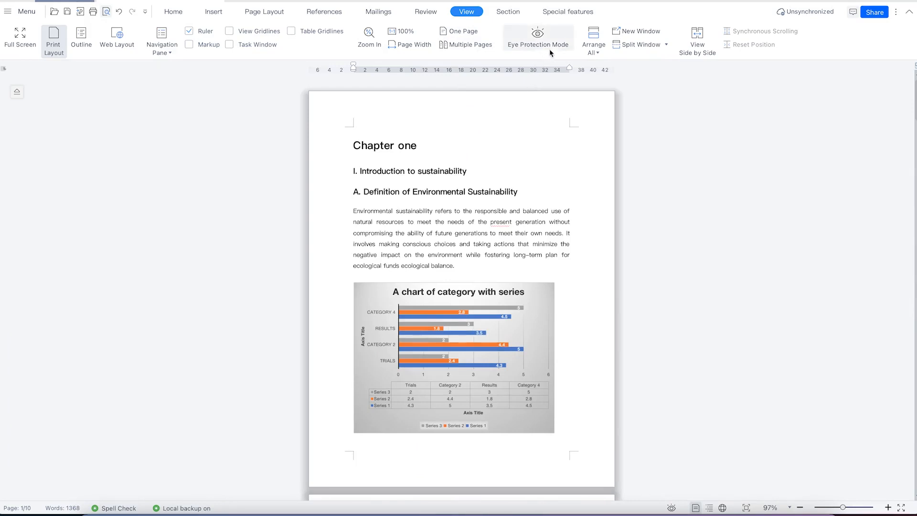
Step: Turn on Eye Protection Mode and check the Arrange All options without choosing one
{"action": "left_click", "coordinate": [535, 41]}
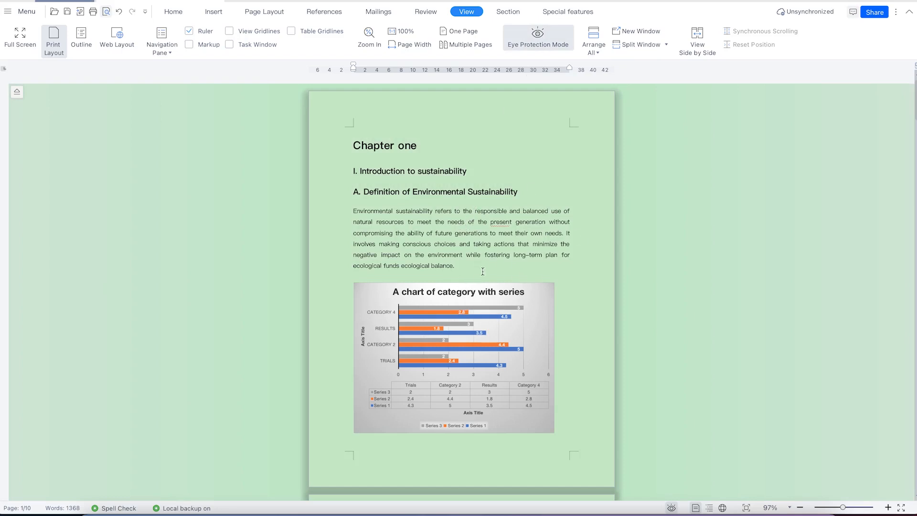
{"action": "left_click", "coordinate": [596, 51]}
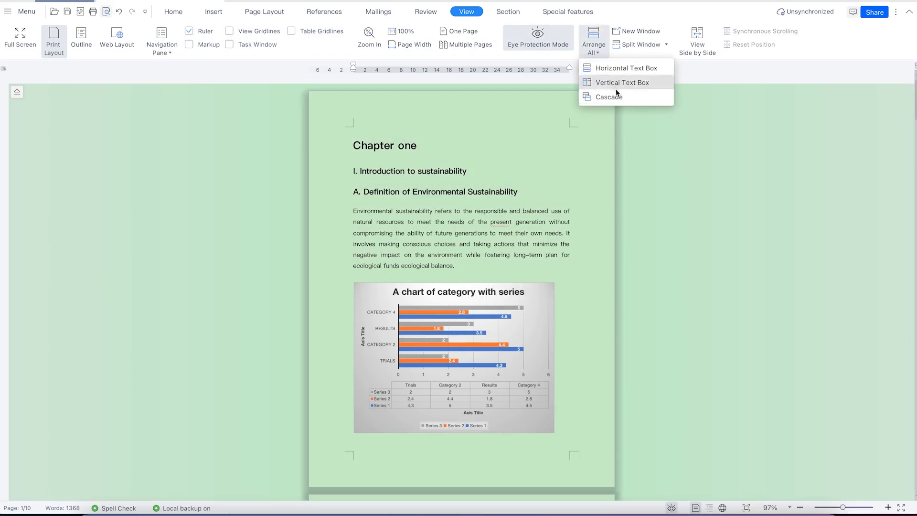
{"action": "left_click", "coordinate": [494, 135]}
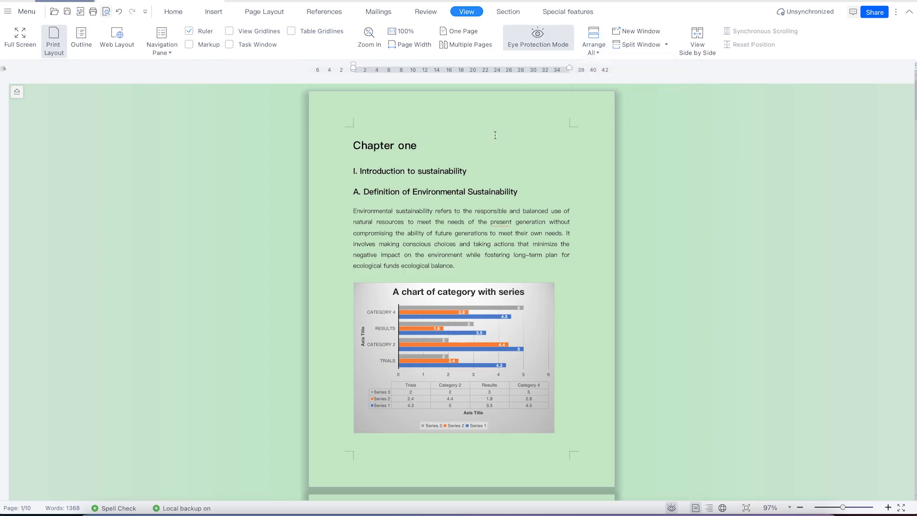
Step: Open the document in a new window, split that window into two views and cancel the splitting
{"action": "left_click", "coordinate": [649, 31]}
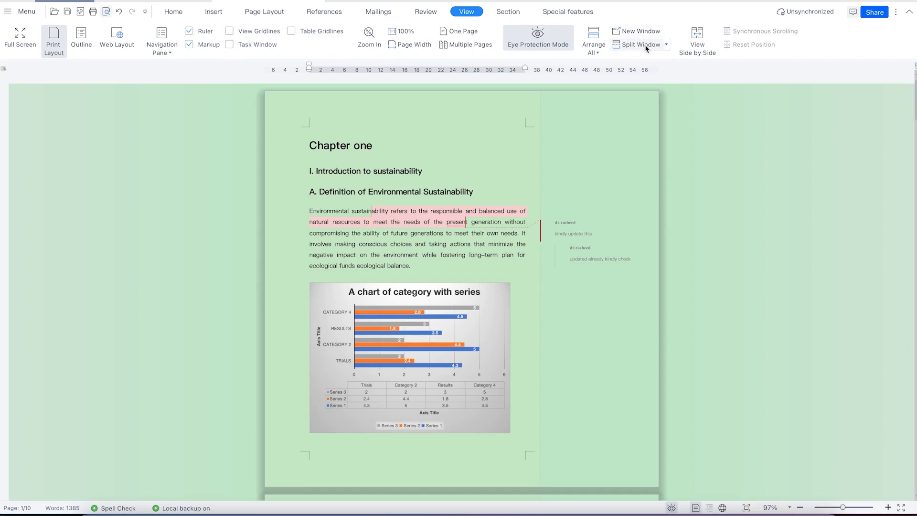
{"action": "left_click", "coordinate": [646, 48]}
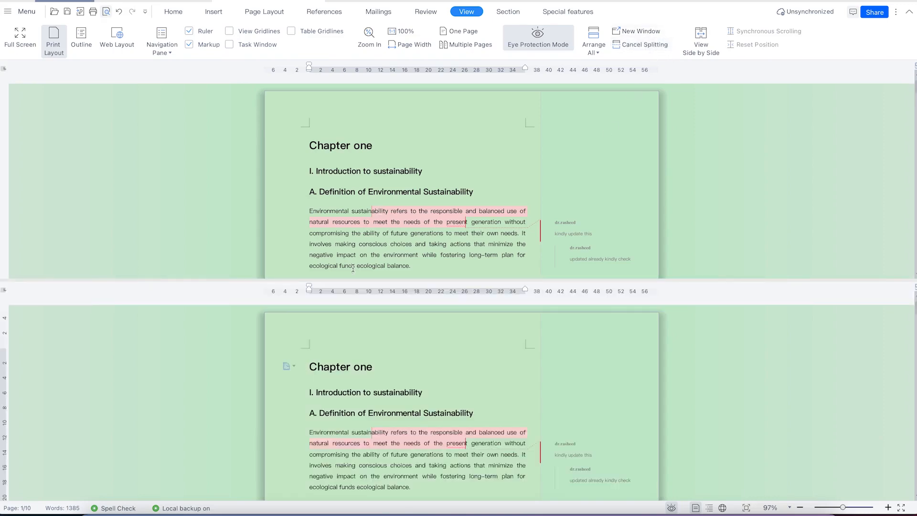
{"action": "left_click", "coordinate": [644, 46]}
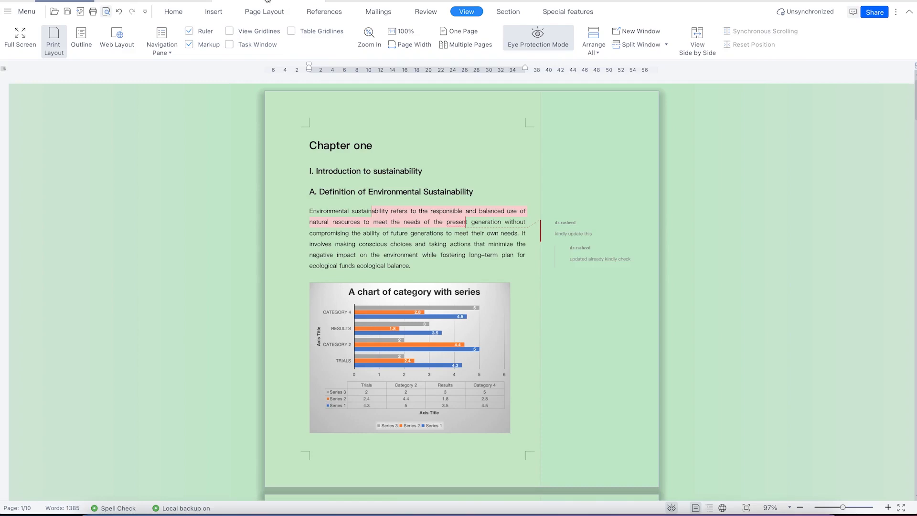
Step: Switch back to the Sustainability.docx:1 window and turn off Eye Protection Mode
{"action": "mouse_move", "coordinate": [267, 13]}
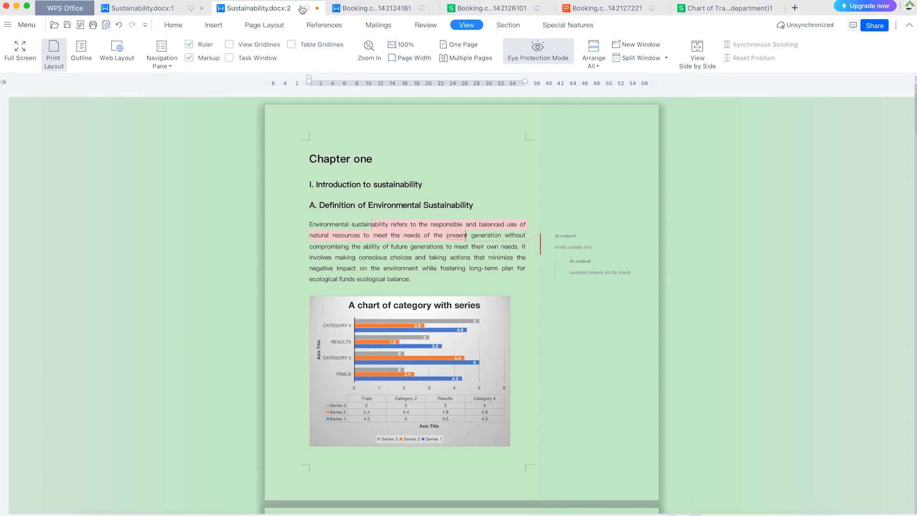
{"action": "left_click", "coordinate": [159, 10]}
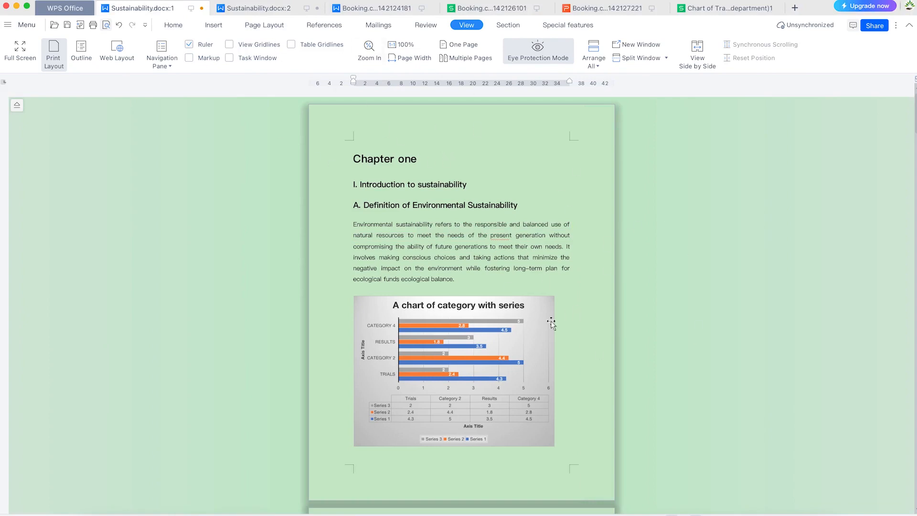
{"action": "left_click", "coordinate": [544, 62]}
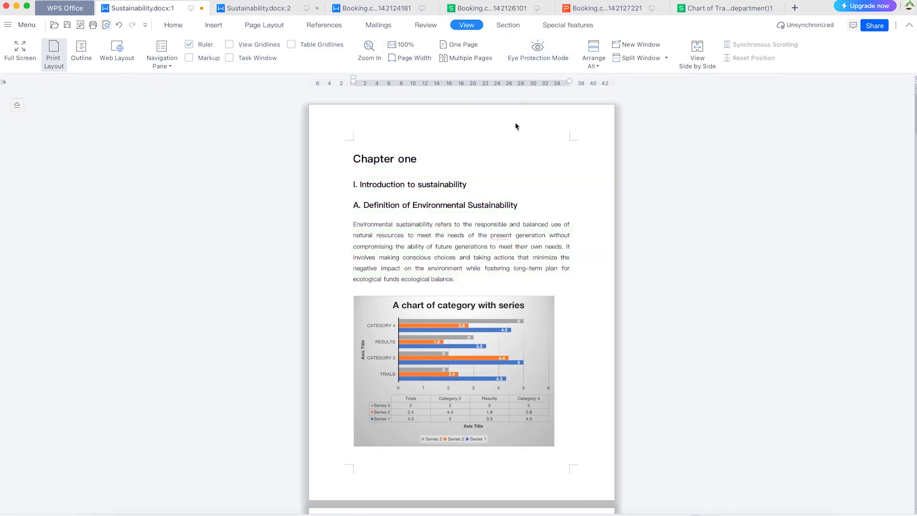
Step: View Sustainability.docx:1 side by side with the Booking.com confirmation document and scroll both down synchronously
{"action": "left_click", "coordinate": [701, 56]}
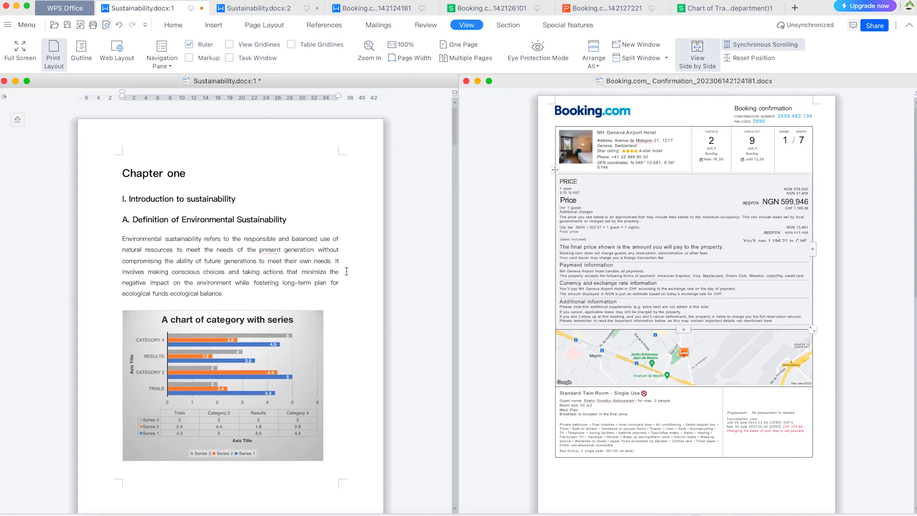
{"action": "scroll", "coordinate": [347, 271], "scroll_direction": "down", "scroll_amount": 20}
{"action": "scroll", "coordinate": [396, 297], "scroll_direction": "down", "scroll_amount": 10}
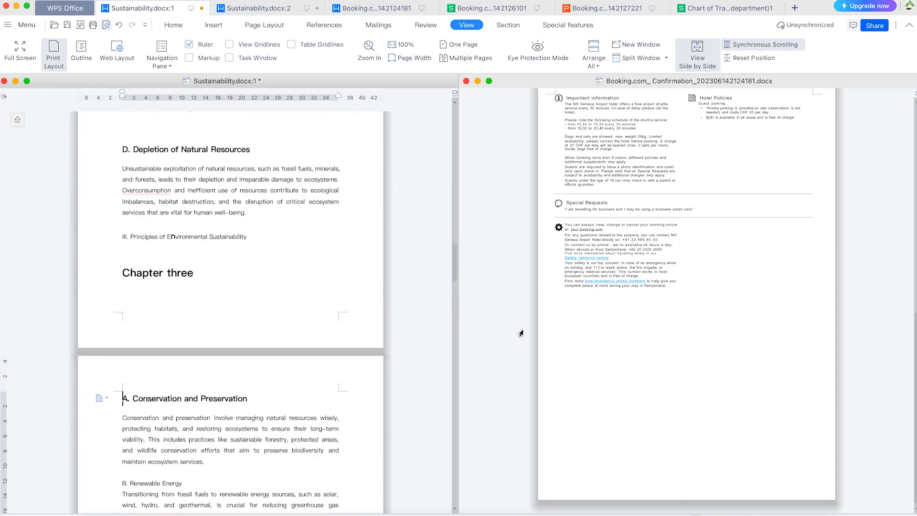
Step: Turn off synchronous scrolling, scroll the two documents independently and close the side-by-side view
{"action": "scroll", "coordinate": [538, 344], "scroll_direction": "up", "scroll_amount": 20}
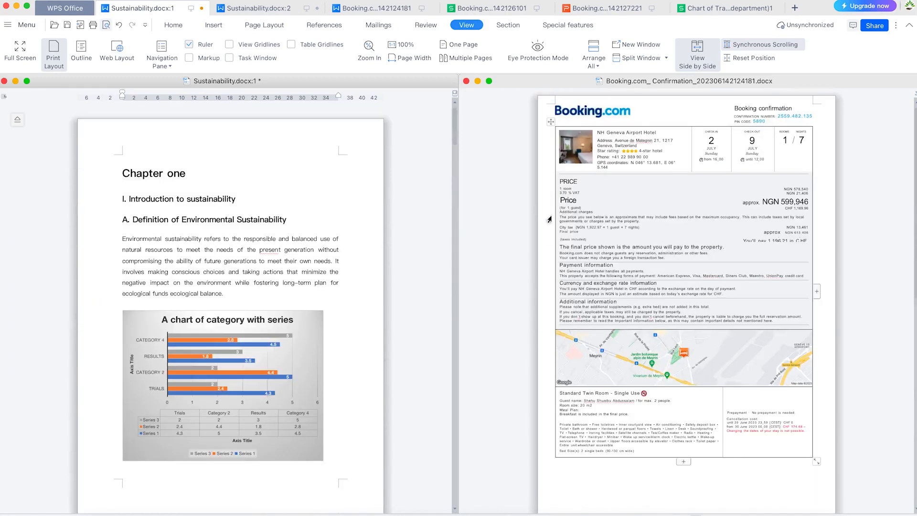
{"action": "scroll", "coordinate": [576, 282], "scroll_direction": "down", "scroll_amount": 2}
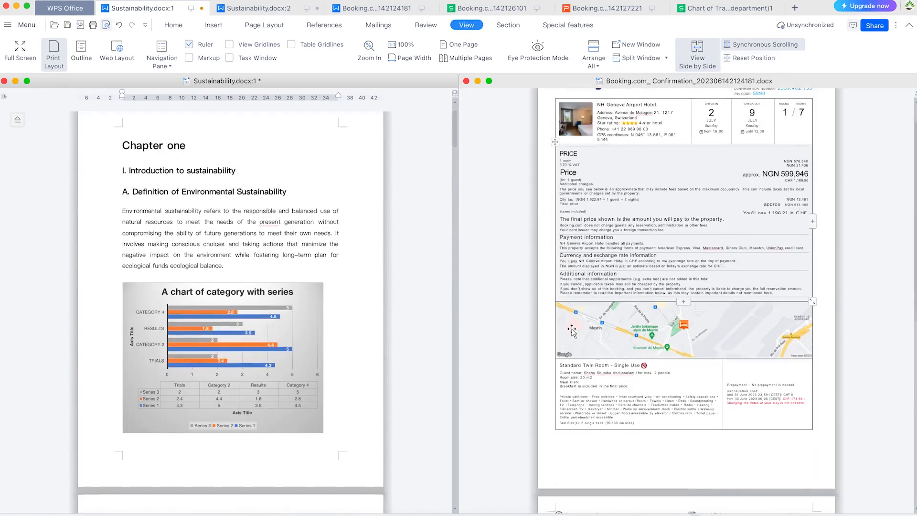
{"action": "left_click", "coordinate": [770, 46]}
{"action": "scroll", "coordinate": [374, 337], "scroll_direction": "down", "scroll_amount": 5}
{"action": "scroll", "coordinate": [374, 338], "scroll_direction": "down", "scroll_amount": 20}
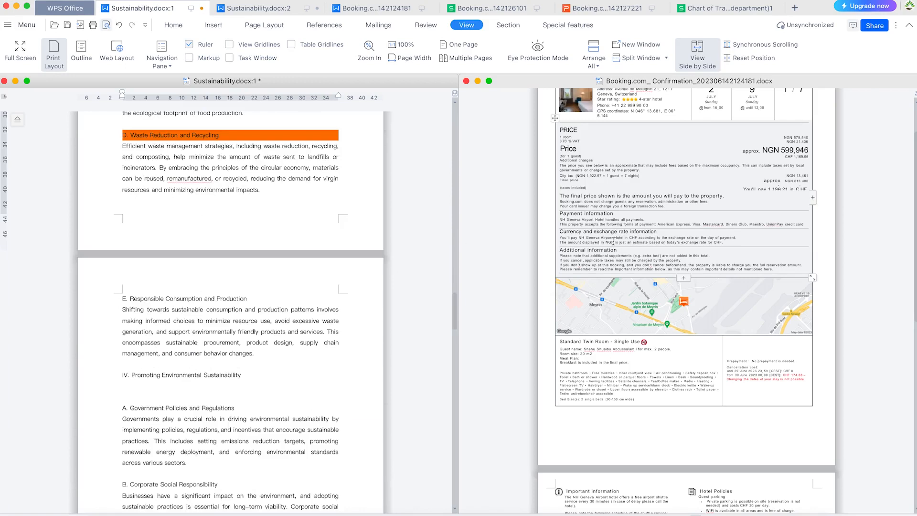
{"action": "scroll", "coordinate": [693, 308], "scroll_direction": "up", "scroll_amount": 2}
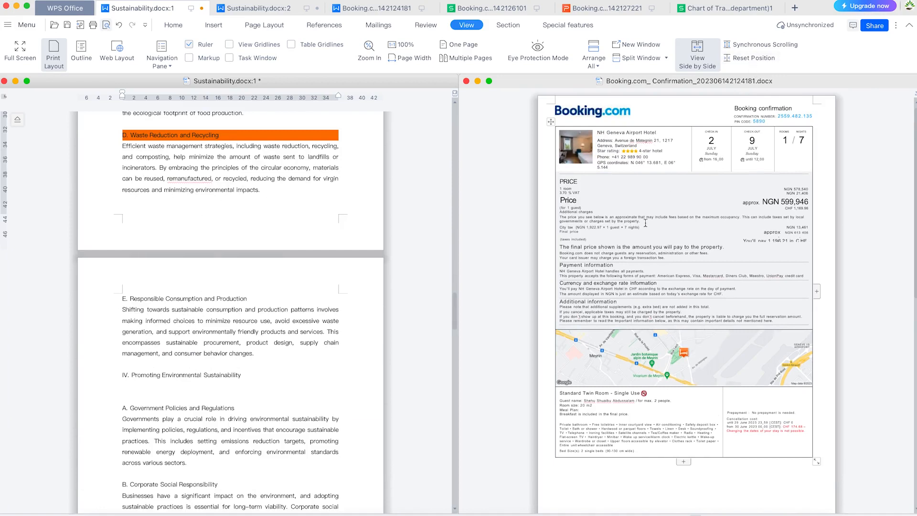
{"action": "left_click", "coordinate": [691, 56]}
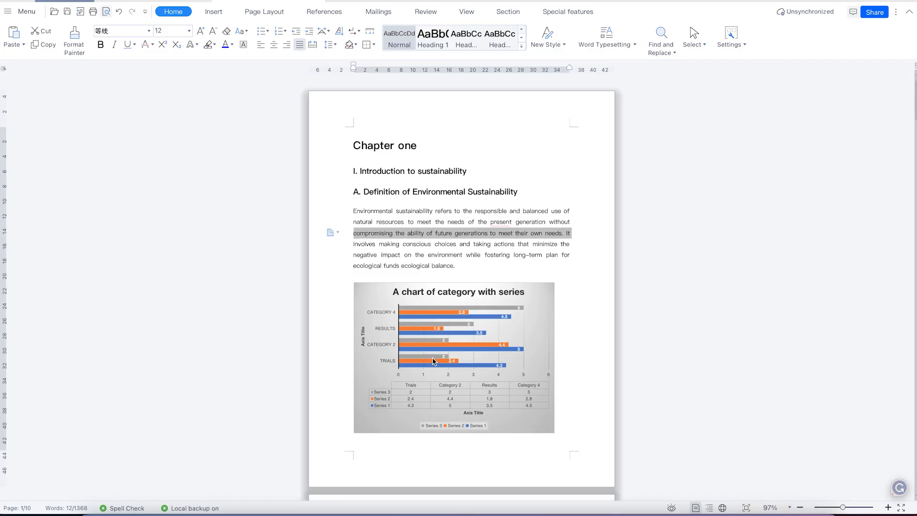
Step: Place the text cursor at the start of the "Chapter one" heading on the first page
{"action": "mouse_move", "coordinate": [433, 358]}
{"action": "scroll", "coordinate": [444, 330], "scroll_direction": "down", "scroll_amount": 3}
{"action": "scroll", "coordinate": [459, 274], "scroll_direction": "up", "scroll_amount": 3}
{"action": "left_click", "coordinate": [354, 146]}
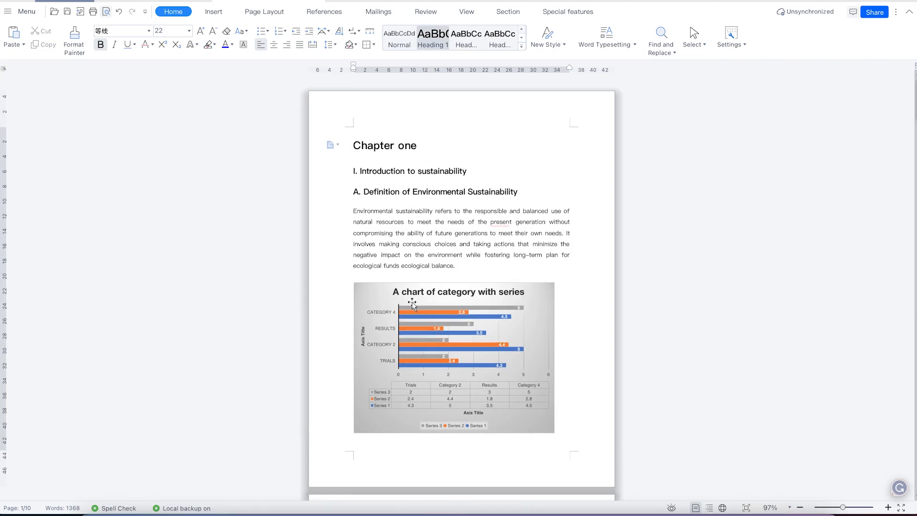
{"action": "scroll", "coordinate": [521, 467], "scroll_direction": "down", "scroll_amount": 2}
{"action": "scroll", "coordinate": [517, 458], "scroll_direction": "up", "scroll_amount": 2}
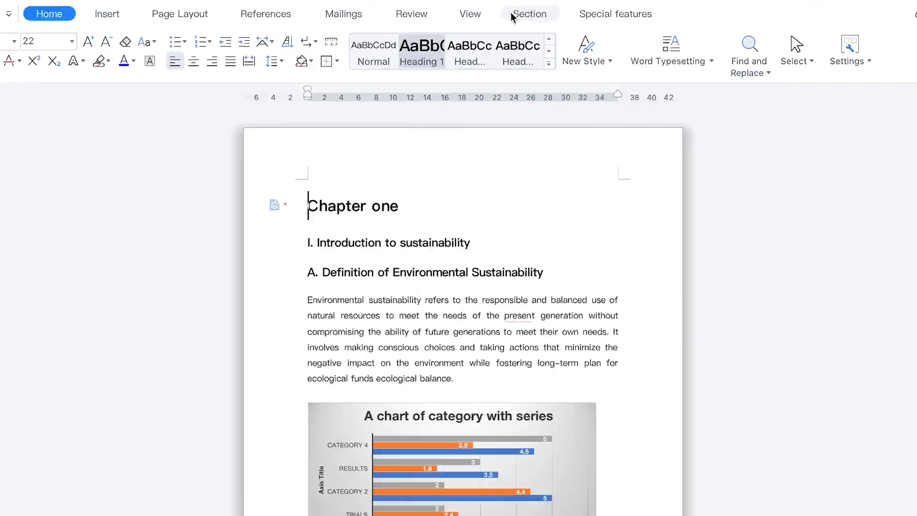
Step: Look through the cover page designs and insert the Cubical cover from the Business category
{"action": "left_click", "coordinate": [498, 13]}
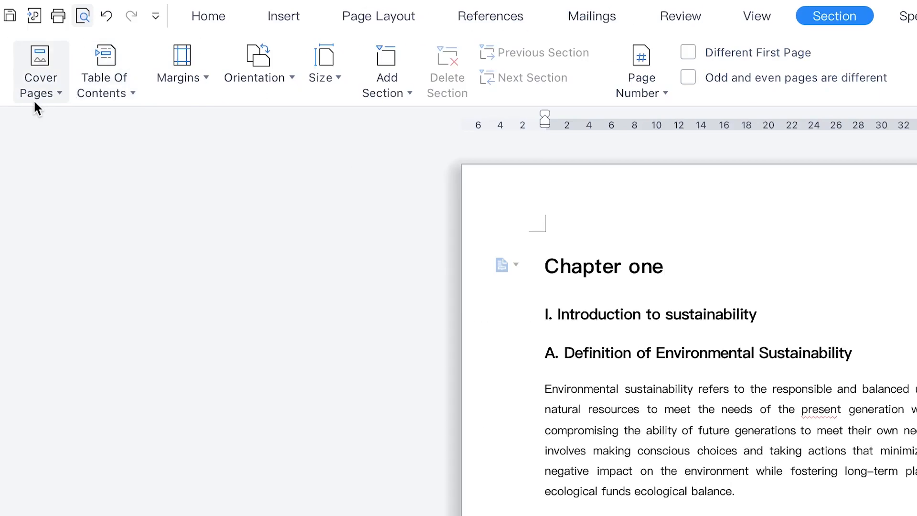
{"action": "left_click", "coordinate": [57, 92]}
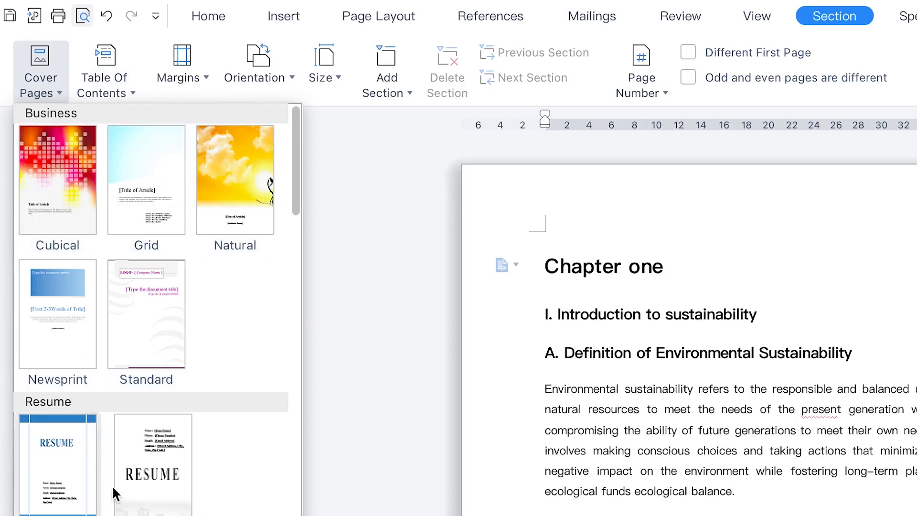
{"action": "scroll", "coordinate": [114, 486], "scroll_direction": "down", "scroll_amount": 5}
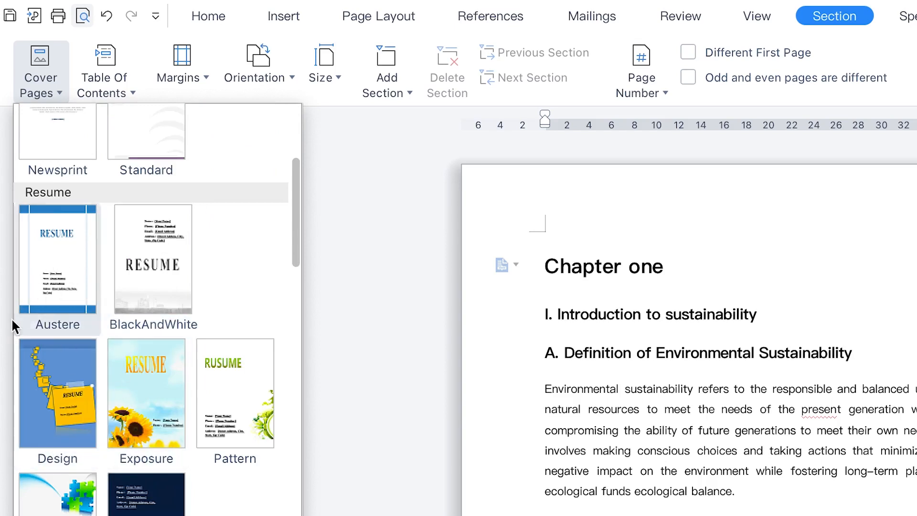
{"action": "scroll", "coordinate": [158, 449], "scroll_direction": "down", "scroll_amount": 5}
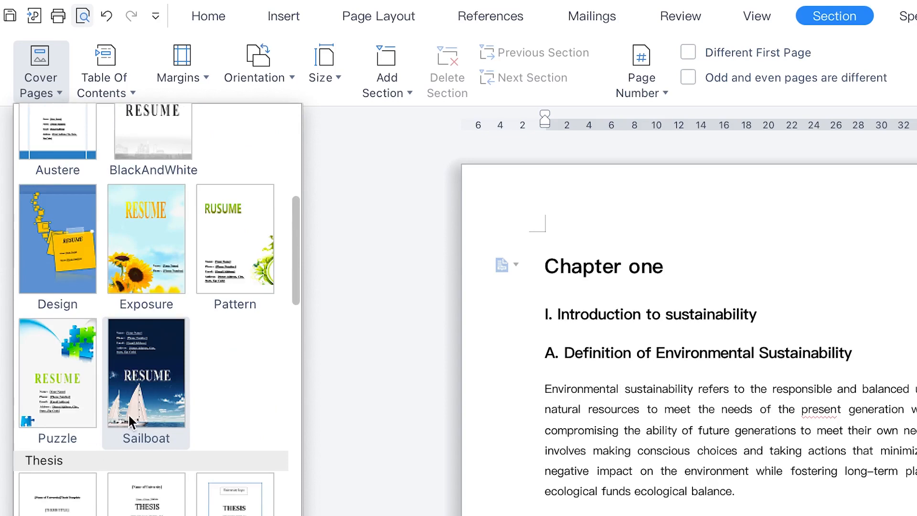
{"action": "scroll", "coordinate": [127, 414], "scroll_direction": "down", "scroll_amount": 2}
{"action": "scroll", "coordinate": [95, 432], "scroll_direction": "down", "scroll_amount": 2}
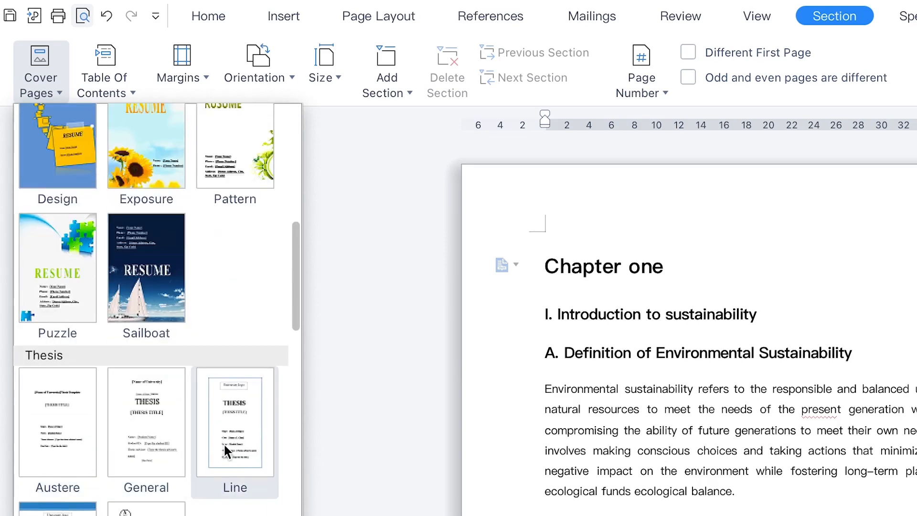
{"action": "scroll", "coordinate": [223, 442], "scroll_direction": "down", "scroll_amount": 2}
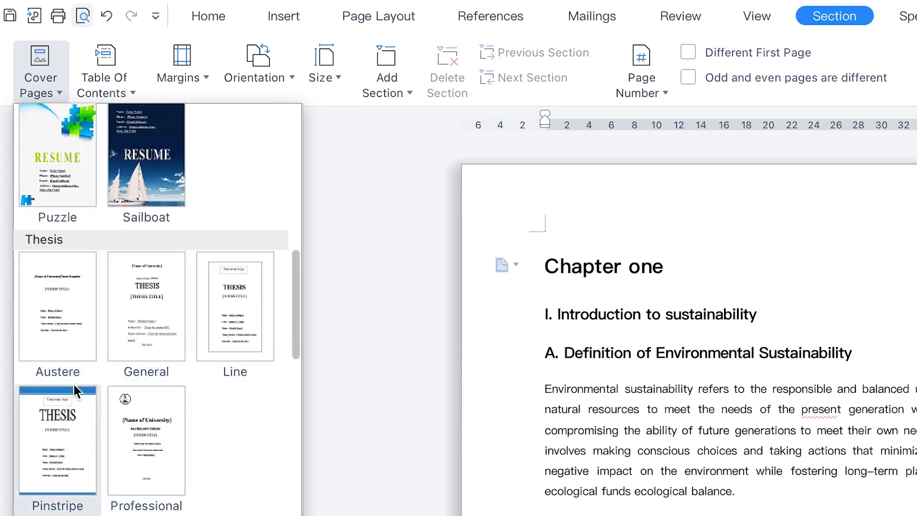
{"action": "scroll", "coordinate": [75, 388], "scroll_direction": "down", "scroll_amount": 6}
{"action": "scroll", "coordinate": [87, 334], "scroll_direction": "down", "scroll_amount": 1}
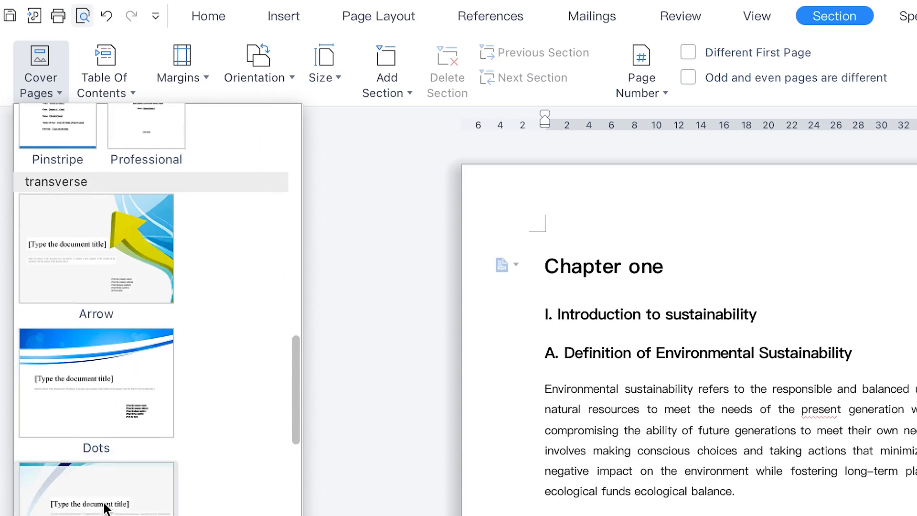
{"action": "scroll", "coordinate": [106, 507], "scroll_direction": "down", "scroll_amount": 3}
{"action": "scroll", "coordinate": [101, 477], "scroll_direction": "down", "scroll_amount": 5}
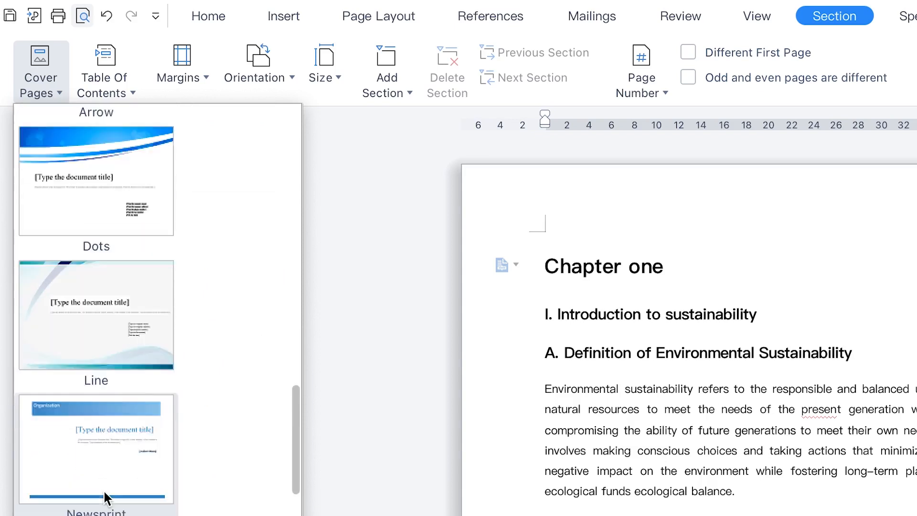
{"action": "scroll", "coordinate": [110, 478], "scroll_direction": "down", "scroll_amount": 1}
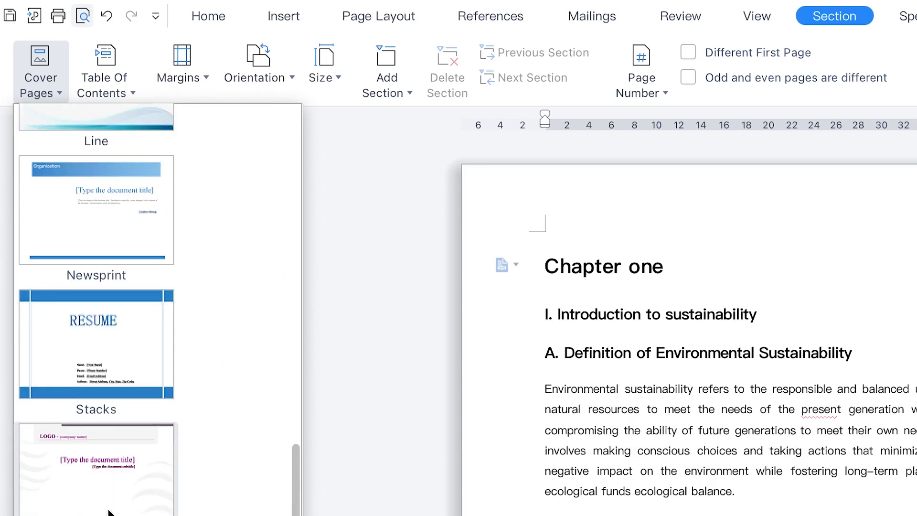
{"action": "scroll", "coordinate": [109, 506], "scroll_direction": "up", "scroll_amount": 15}
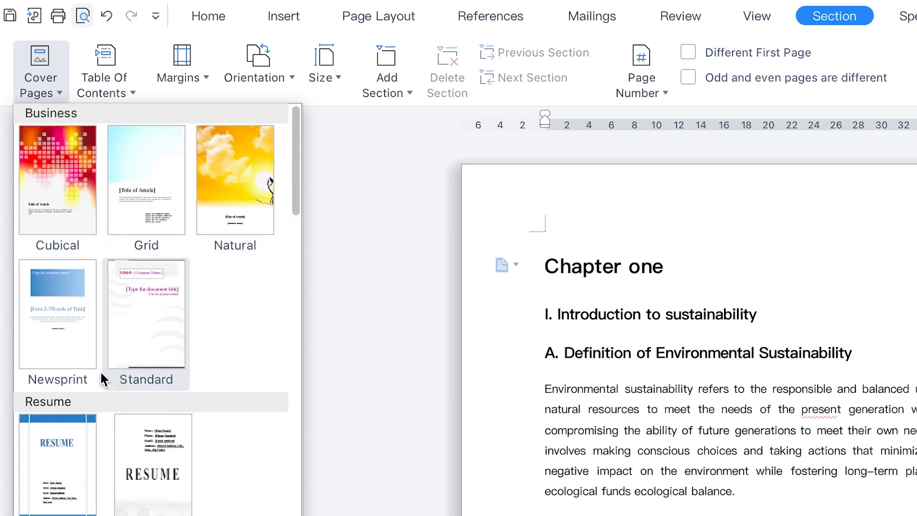
{"action": "left_click", "coordinate": [61, 173]}
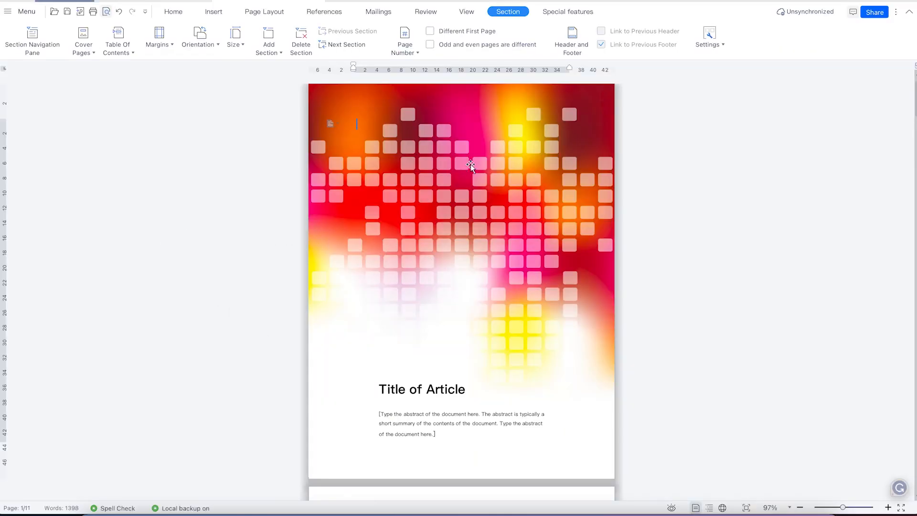
{"action": "scroll", "coordinate": [500, 392], "scroll_direction": "down", "scroll_amount": 2}
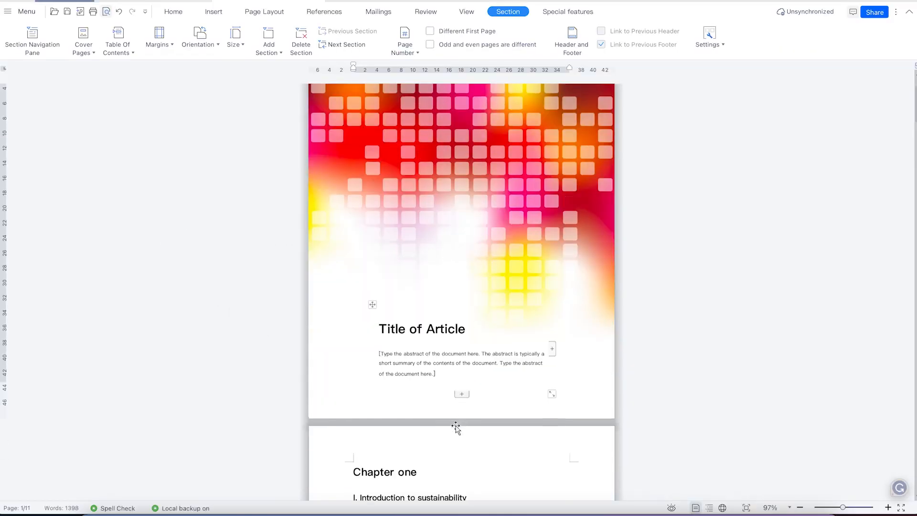
{"action": "scroll", "coordinate": [455, 425], "scroll_direction": "down", "scroll_amount": 1}
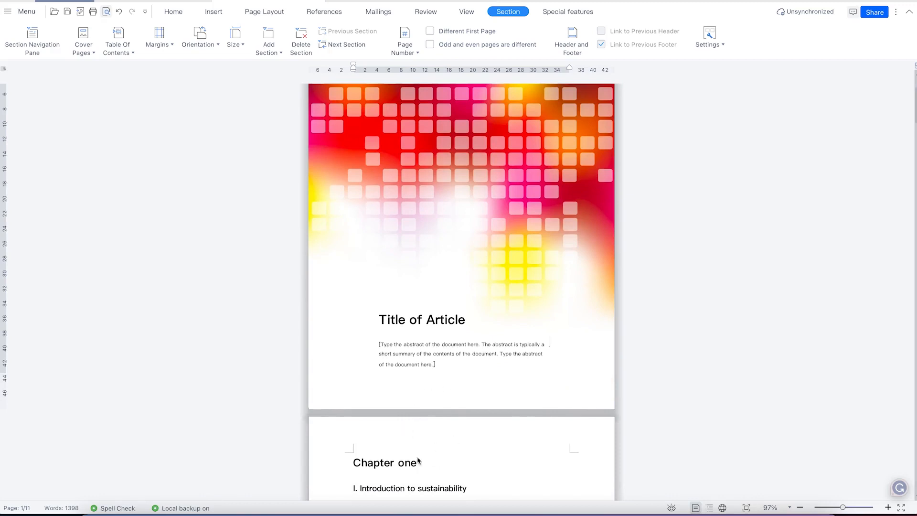
Step: Replace the cover page's "Title of Article" placeholder with "The concept of sustainability"
{"action": "mouse_move", "coordinate": [429, 319]}
{"action": "left_mouse_down"}
{"action": "mouse_move", "coordinate": [415, 328]}
{"action": "mouse_move", "coordinate": [426, 330]}
{"action": "left_mouse_up"}
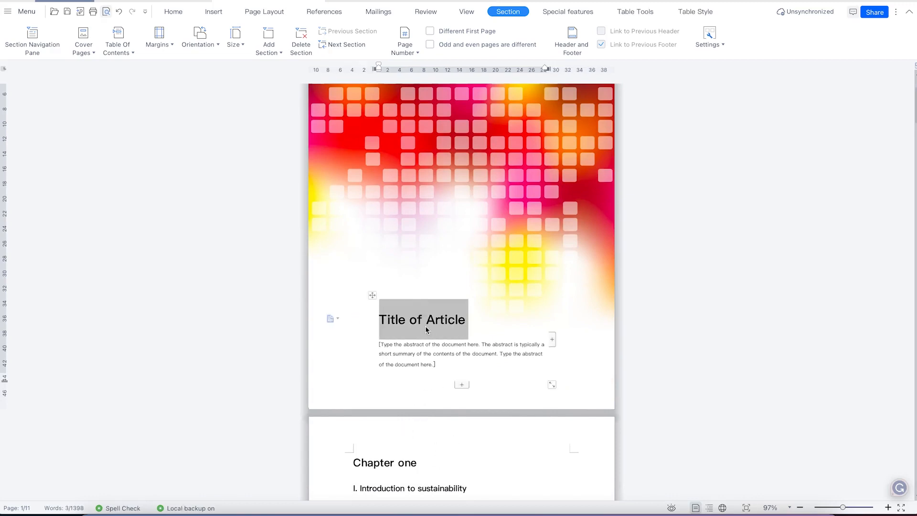
{"action": "type", "text": "The concept of sustaina"}
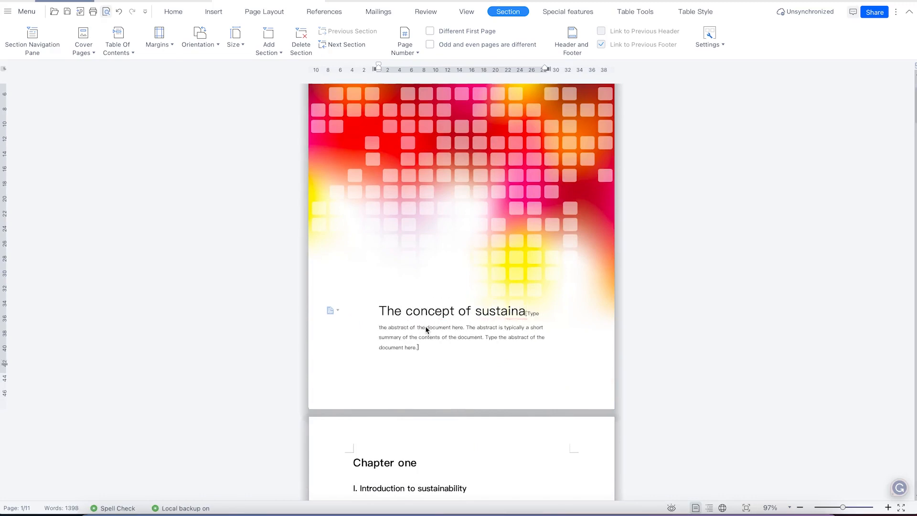
{"action": "type", "text": "bility"}
{"action": "key", "text": "Return"}
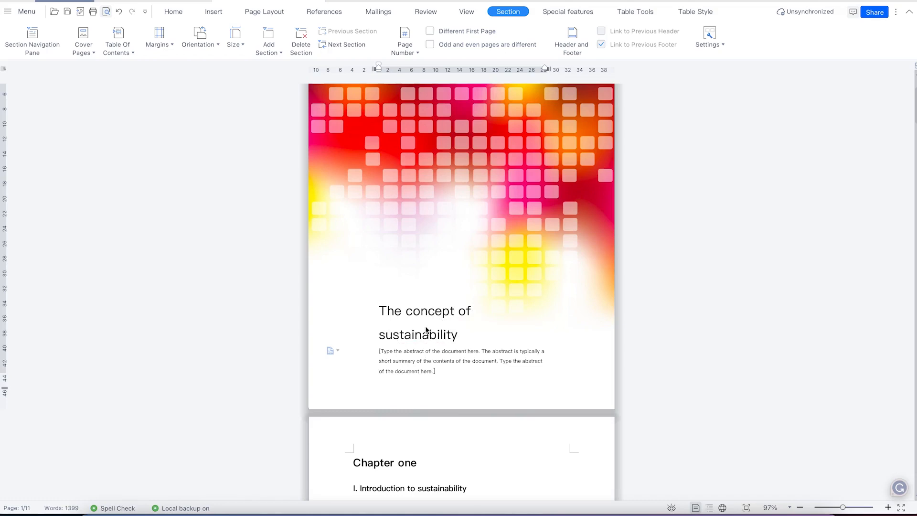
Step: Reduce the cover title's font size to 24 so it fits on one line
{"action": "triple_click", "coordinate": [455, 335]}
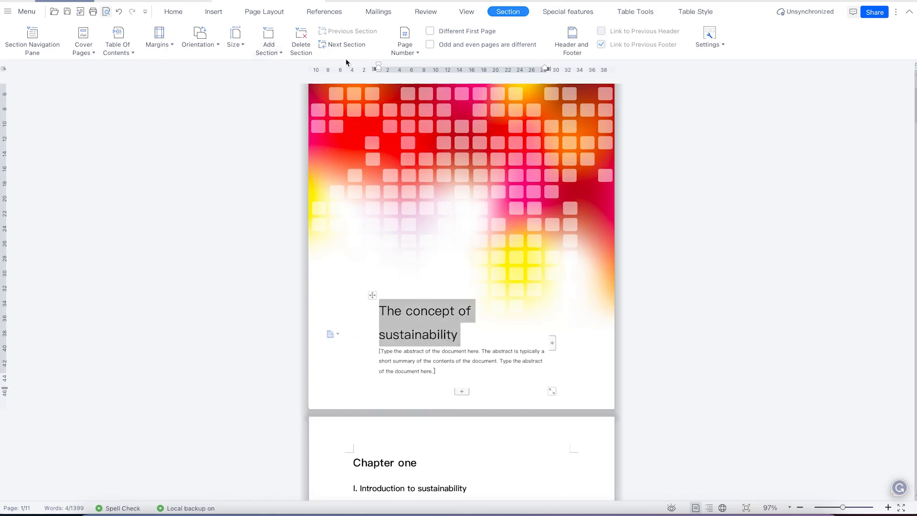
{"action": "left_click", "coordinate": [173, 11]}
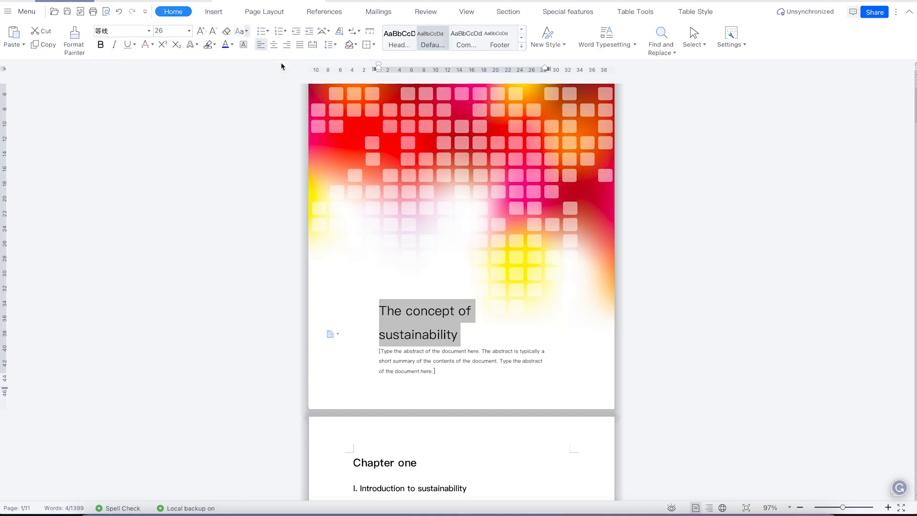
{"action": "left_click", "coordinate": [211, 35]}
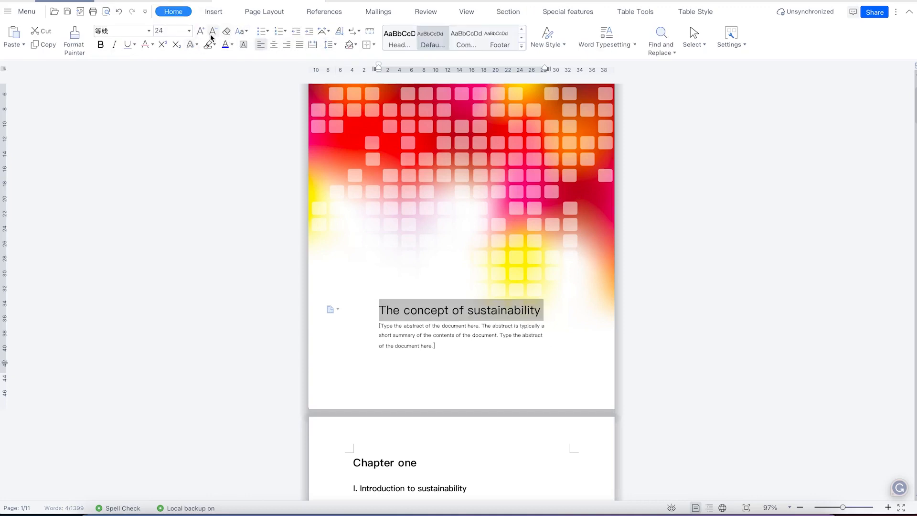
Step: Replace the abstract placeholder under the cover title with the author's title and name
{"action": "left_click", "coordinate": [481, 355]}
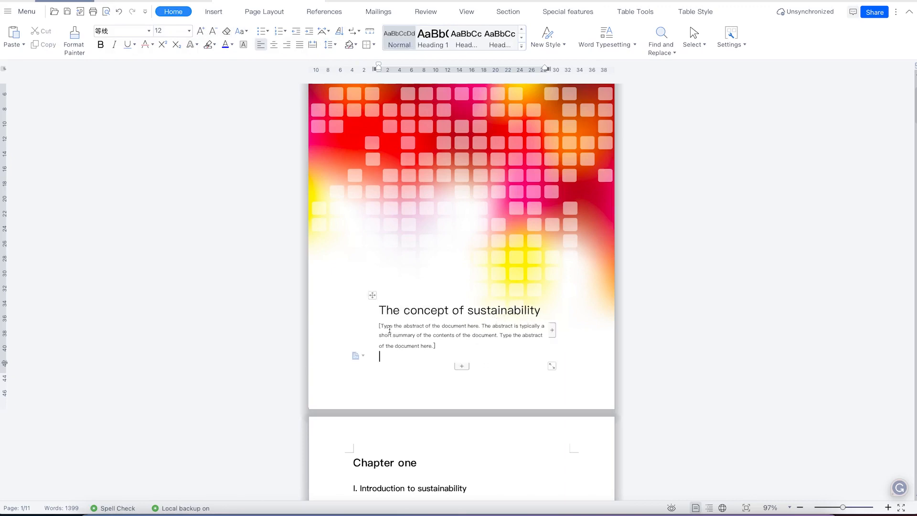
{"action": "left_click_drag", "start_coordinate": [433, 346], "coordinate": [384, 326]}
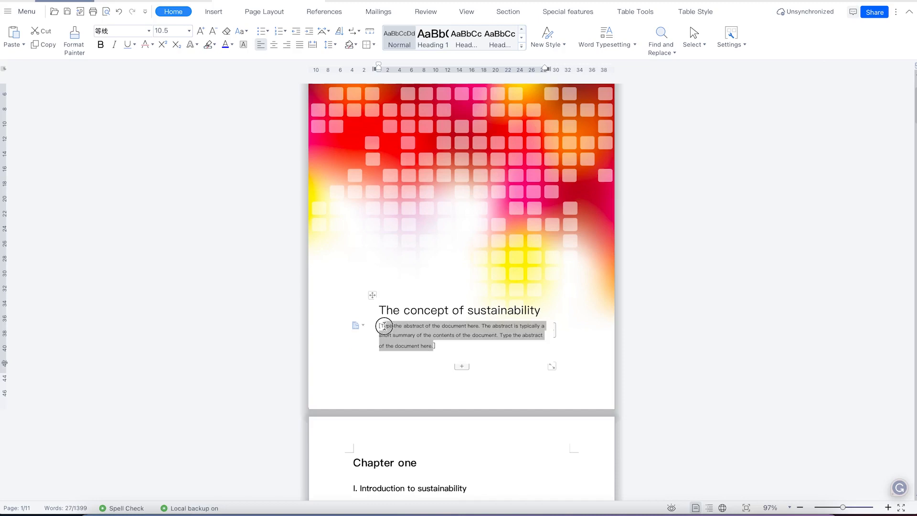
{"action": "type", "text": "Learn everyting about sustainablitiyt with Dr. Rashed"}
{"action": "type", "text": "Dr. "}
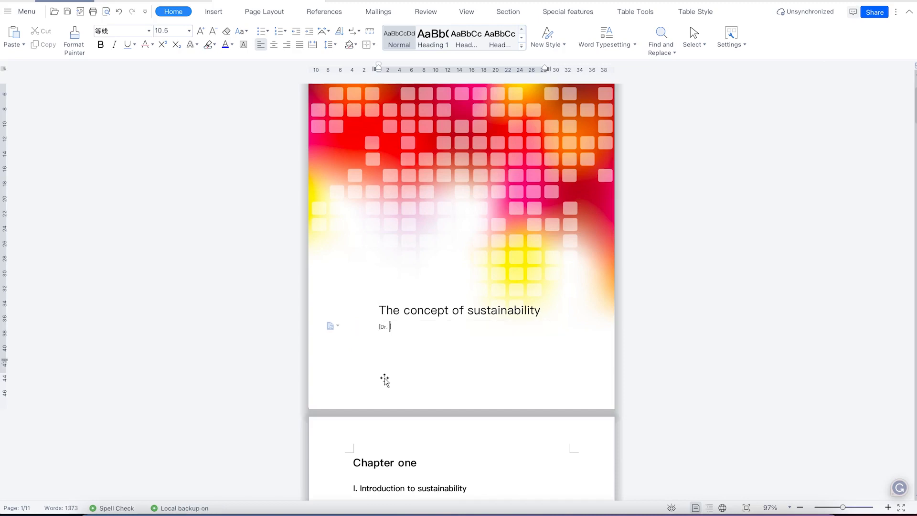
{"action": "type", "text": "A. S. Abdurrash"}
Step: Add the date "June 2023" on the line below the author's name on the cover page
{"action": "left_click", "coordinate": [495, 296]}
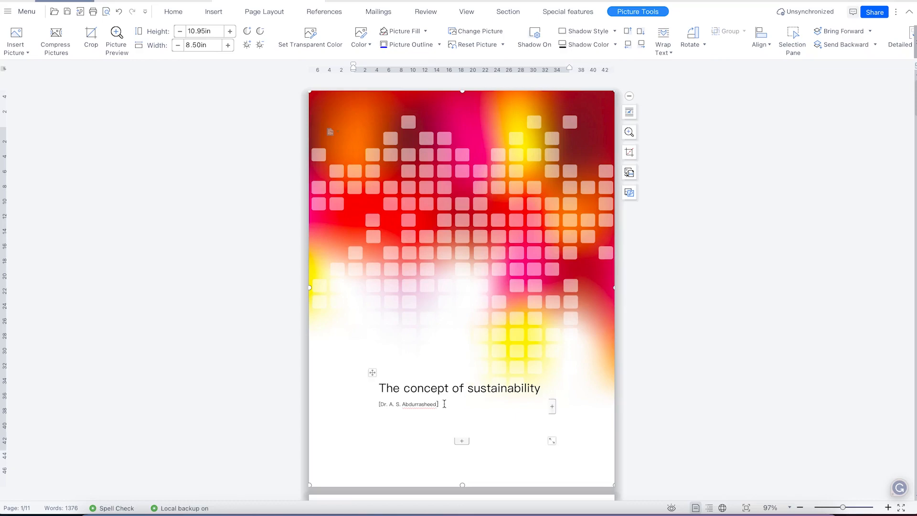
{"action": "left_click", "coordinate": [442, 407]}
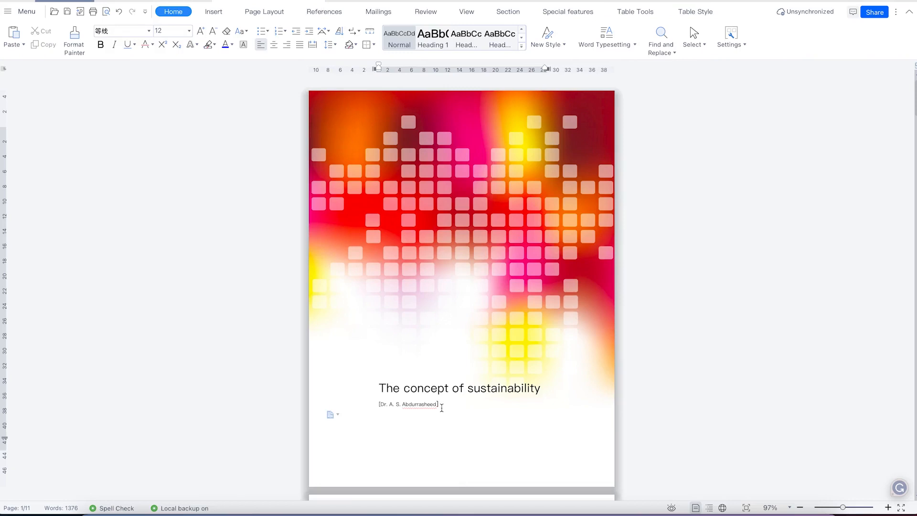
{"action": "type", "text": "June "}
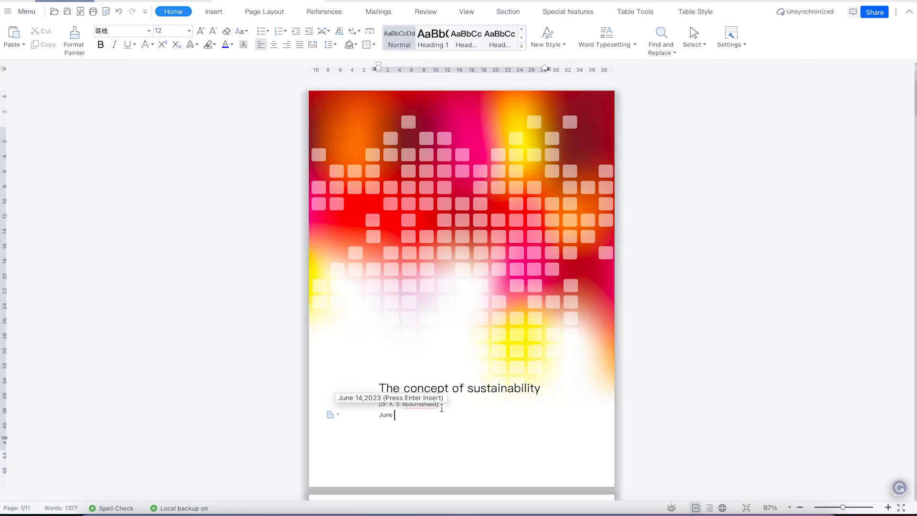
{"action": "type", "text": "2023"}
{"action": "left_click", "coordinate": [530, 389]}
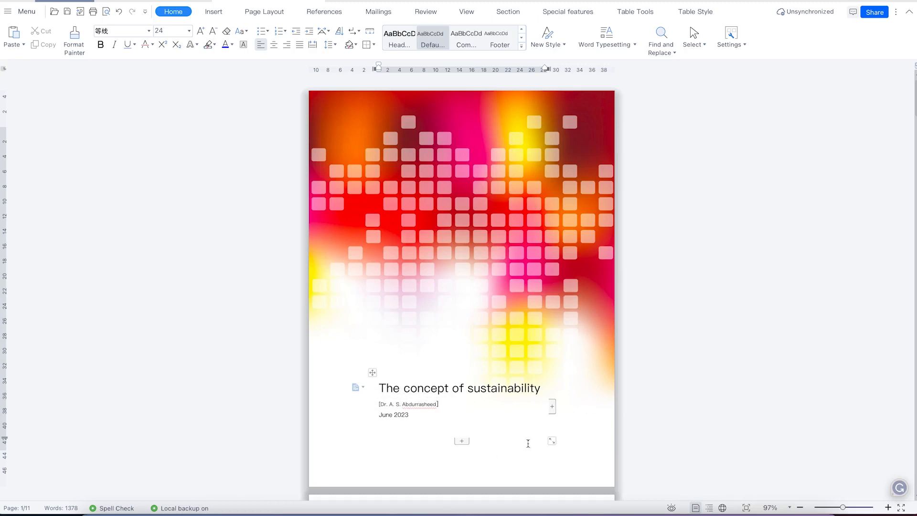
{"action": "left_click", "coordinate": [583, 352]}
{"action": "scroll", "coordinate": [552, 305], "scroll_direction": "down", "scroll_amount": 8}
{"action": "scroll", "coordinate": [468, 390], "scroll_direction": "up", "scroll_amount": 8}
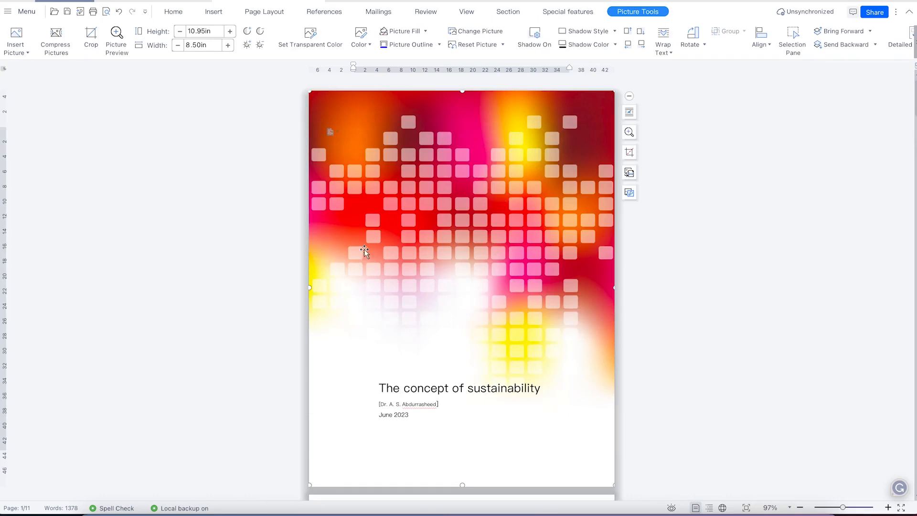
Step: Replace the current cover page with the General design from the Thesis cover pages and inspect its placeholders
{"action": "left_click", "coordinate": [509, 15]}
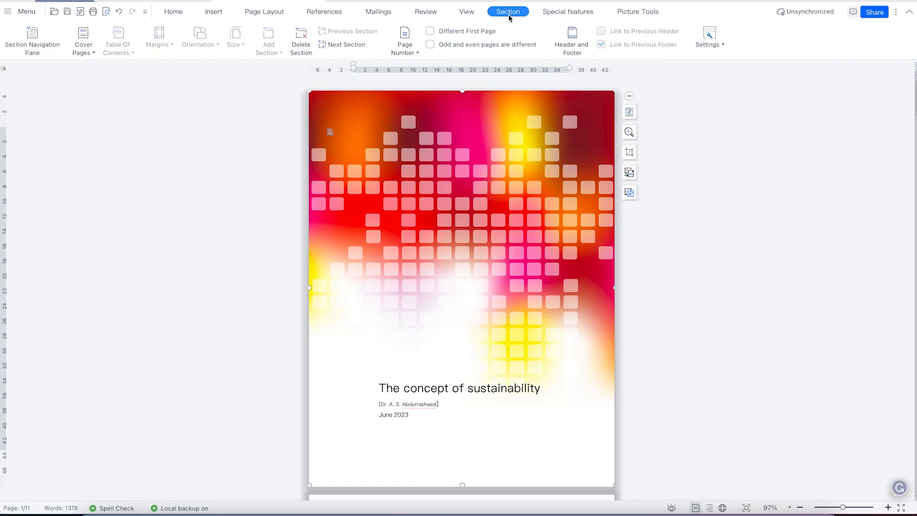
{"action": "left_click", "coordinate": [82, 47]}
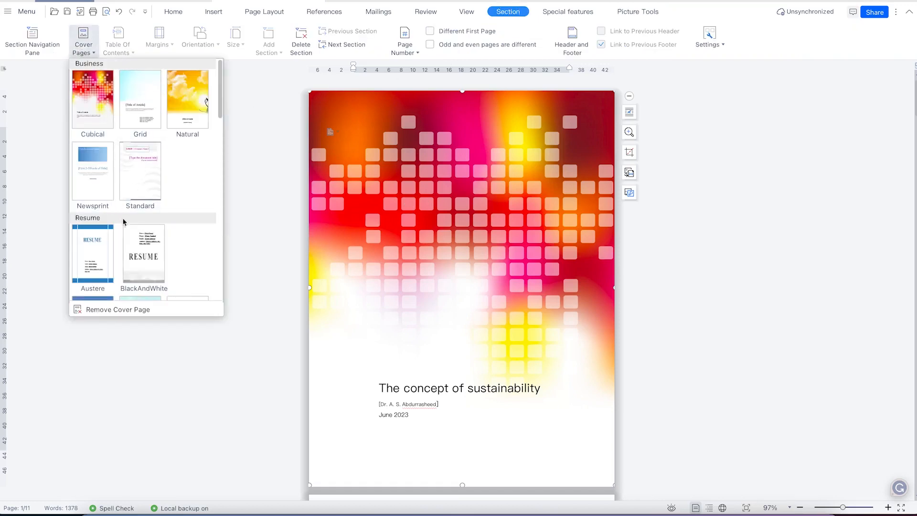
{"action": "scroll", "coordinate": [125, 229], "scroll_direction": "down", "scroll_amount": 5}
{"action": "scroll", "coordinate": [127, 253], "scroll_direction": "down", "scroll_amount": 4}
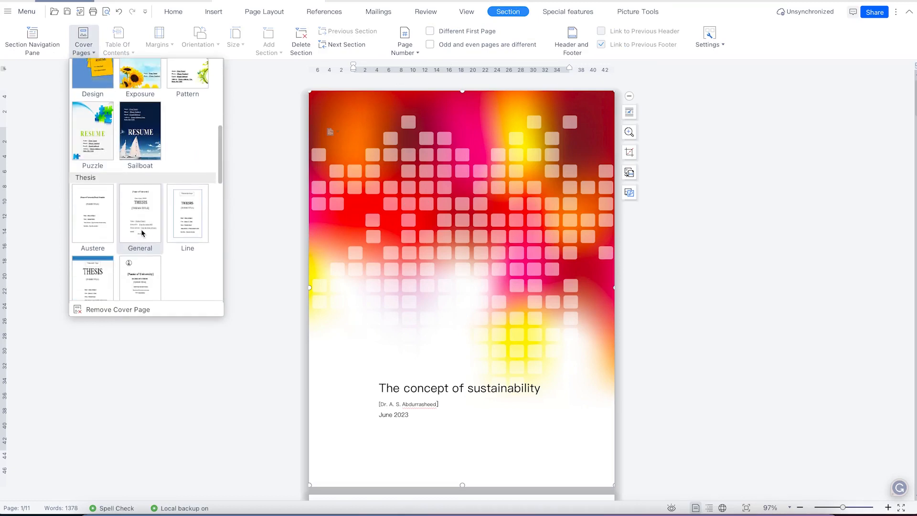
{"action": "left_click", "coordinate": [142, 233]}
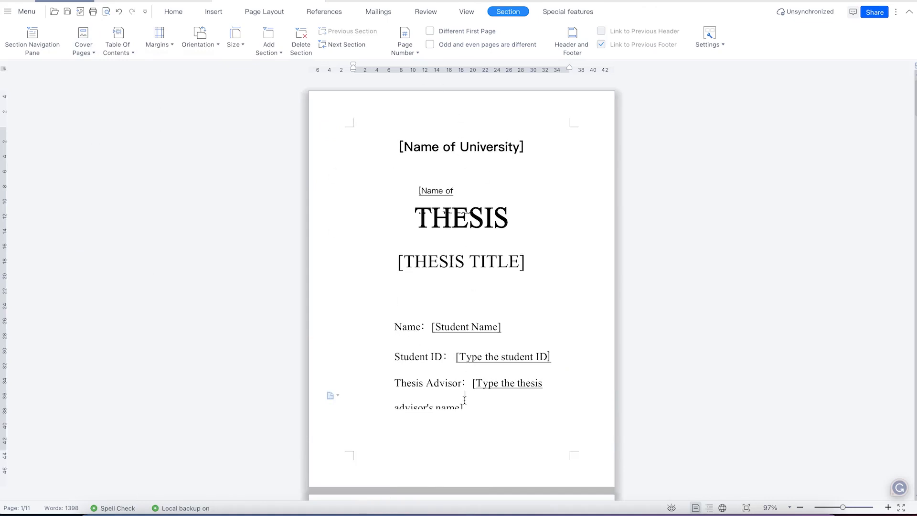
{"action": "scroll", "coordinate": [464, 399], "scroll_direction": "down", "scroll_amount": 5}
{"action": "scroll", "coordinate": [465, 334], "scroll_direction": "up", "scroll_amount": 5}
{"action": "left_click", "coordinate": [424, 147]}
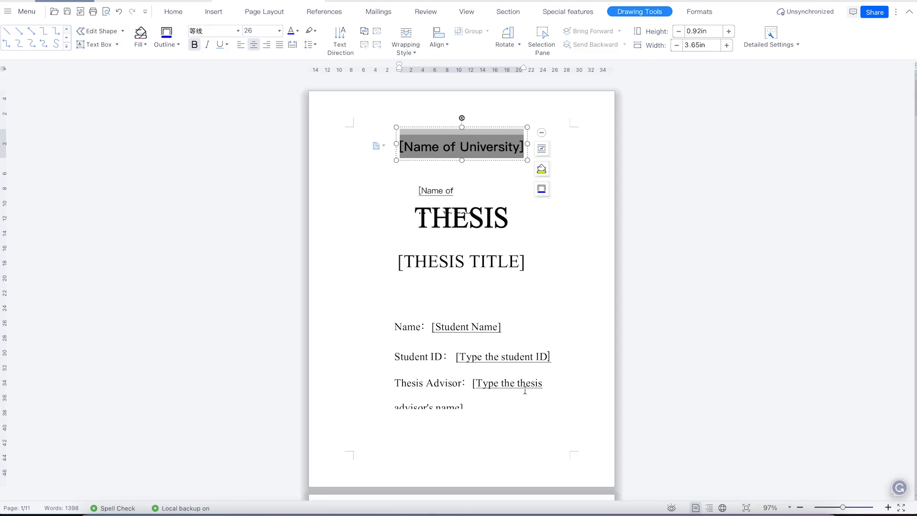
{"action": "scroll", "coordinate": [473, 404], "scroll_direction": "down", "scroll_amount": 1}
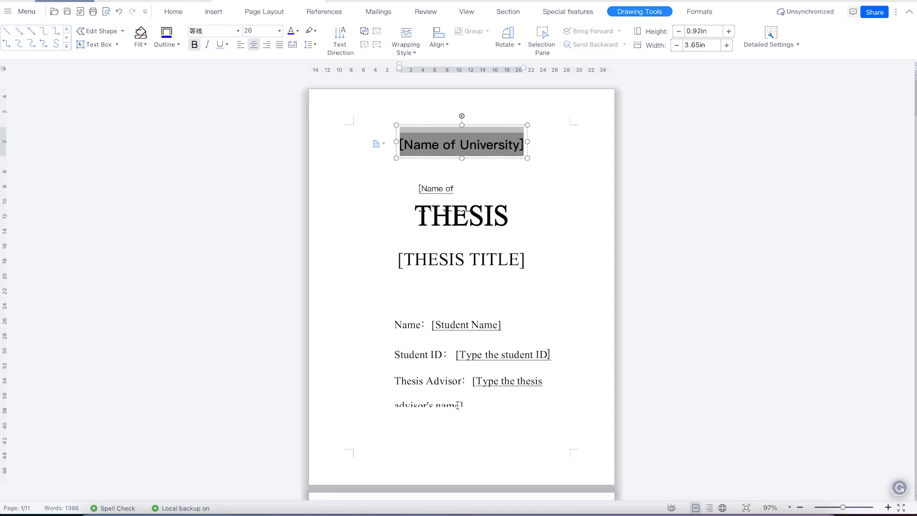
{"action": "scroll", "coordinate": [501, 327], "scroll_direction": "up", "scroll_amount": 1}
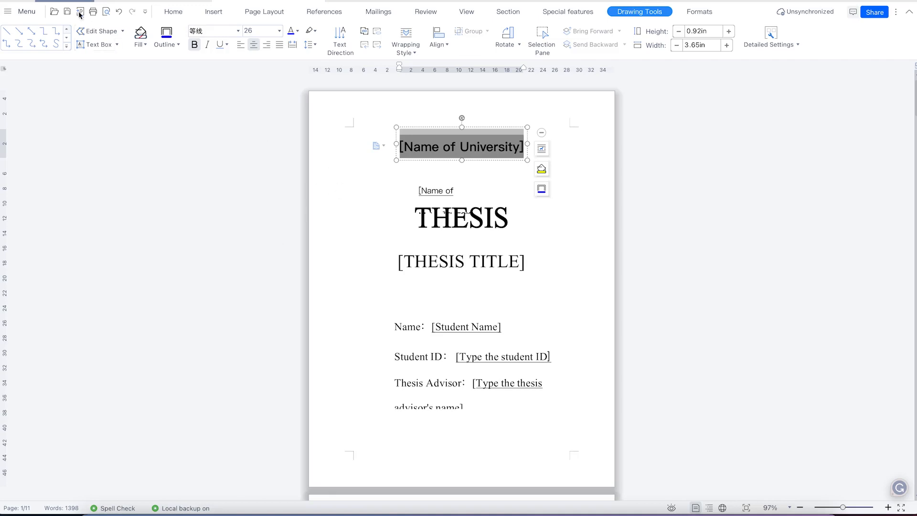
Step: Switch the cover page to the Natural design from the Business cover pages and review it
{"action": "left_click", "coordinate": [513, 14]}
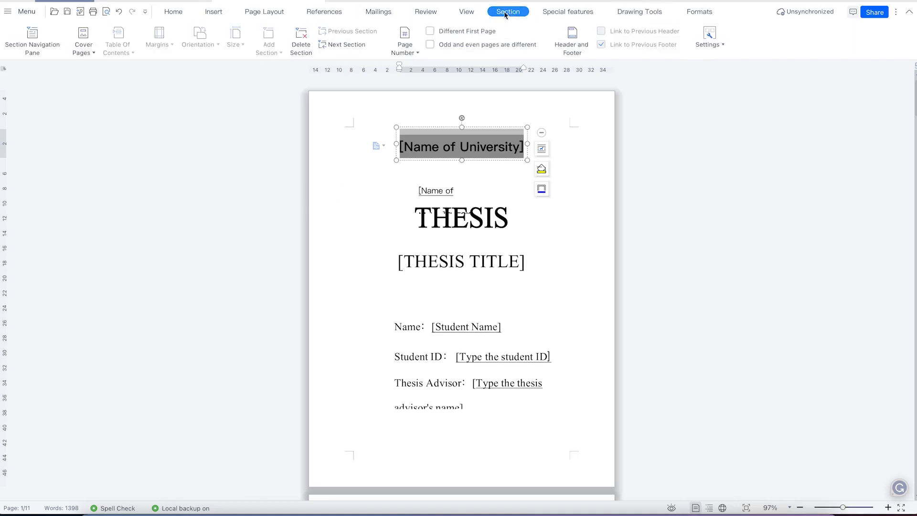
{"action": "left_click", "coordinate": [88, 56]}
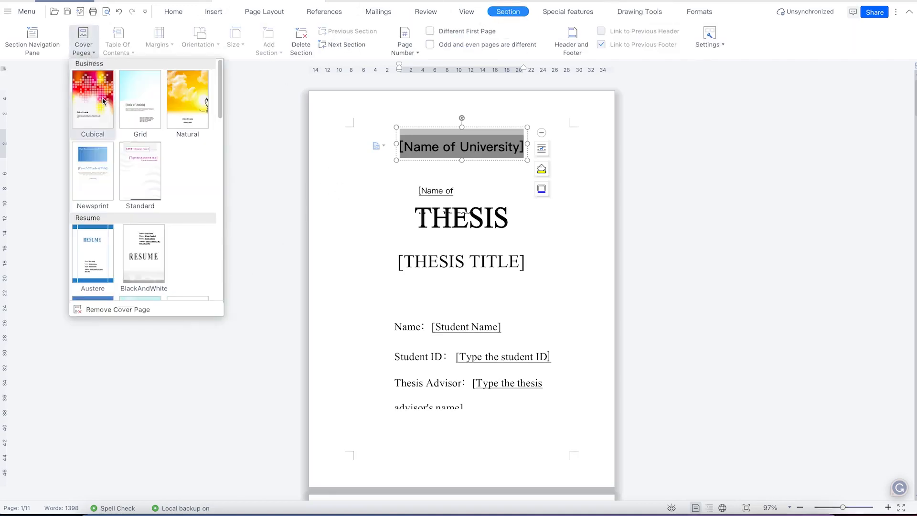
{"action": "scroll", "coordinate": [127, 266], "scroll_direction": "down", "scroll_amount": 1}
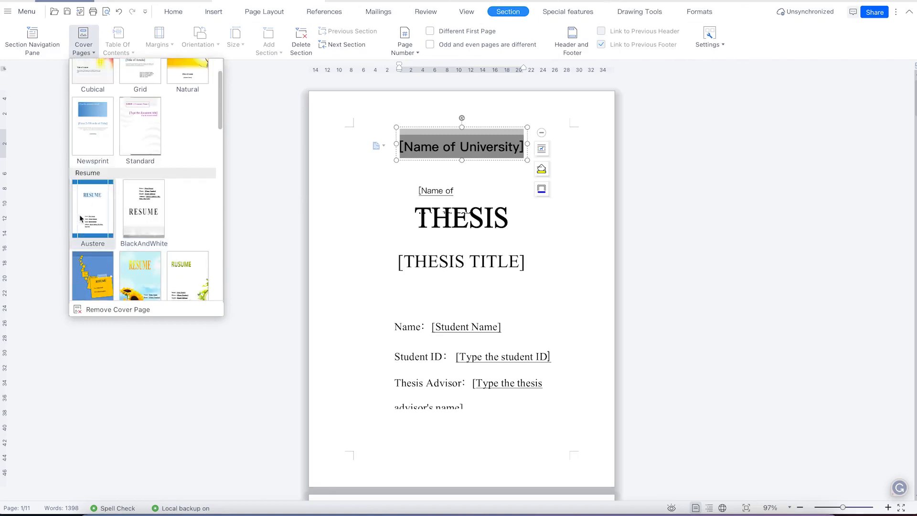
{"action": "scroll", "coordinate": [98, 210], "scroll_direction": "up", "scroll_amount": 1}
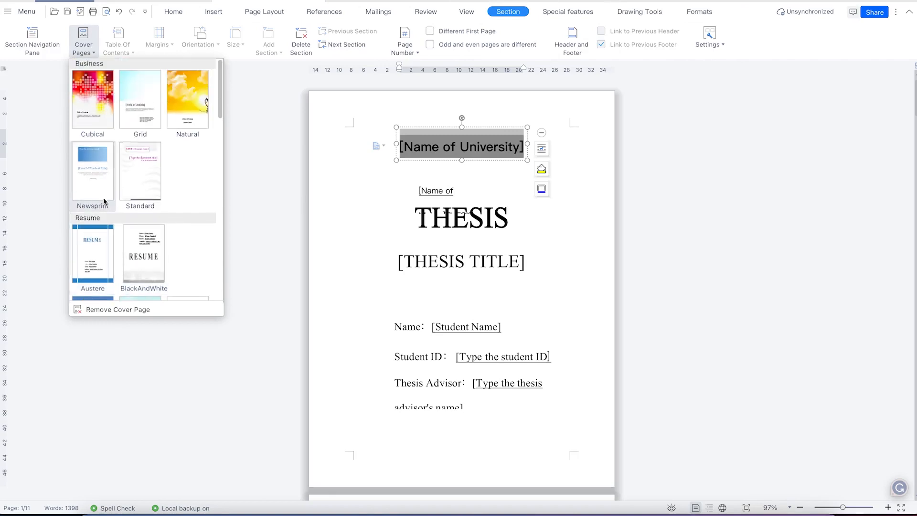
{"action": "left_click", "coordinate": [182, 102]}
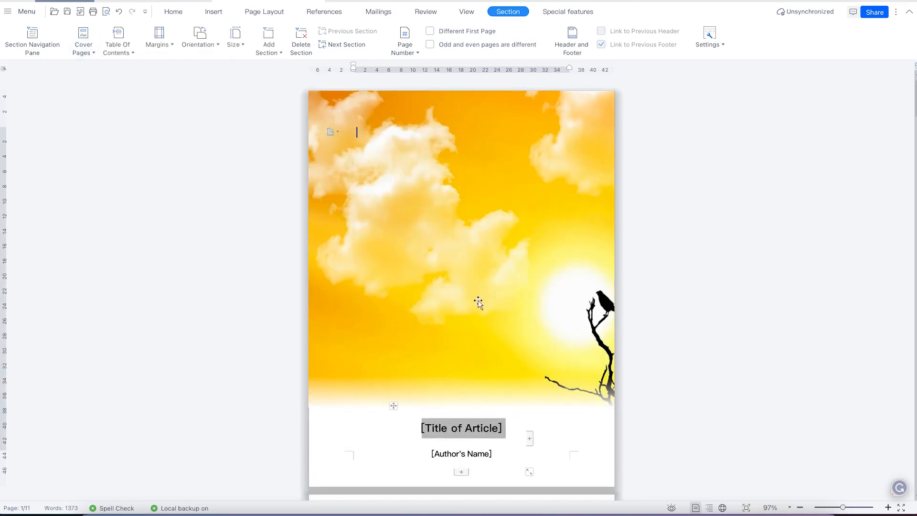
{"action": "scroll", "coordinate": [477, 302], "scroll_direction": "down", "scroll_amount": 3}
{"action": "scroll", "coordinate": [478, 302], "scroll_direction": "down", "scroll_amount": 5}
{"action": "scroll", "coordinate": [478, 298], "scroll_direction": "up", "scroll_amount": 7}
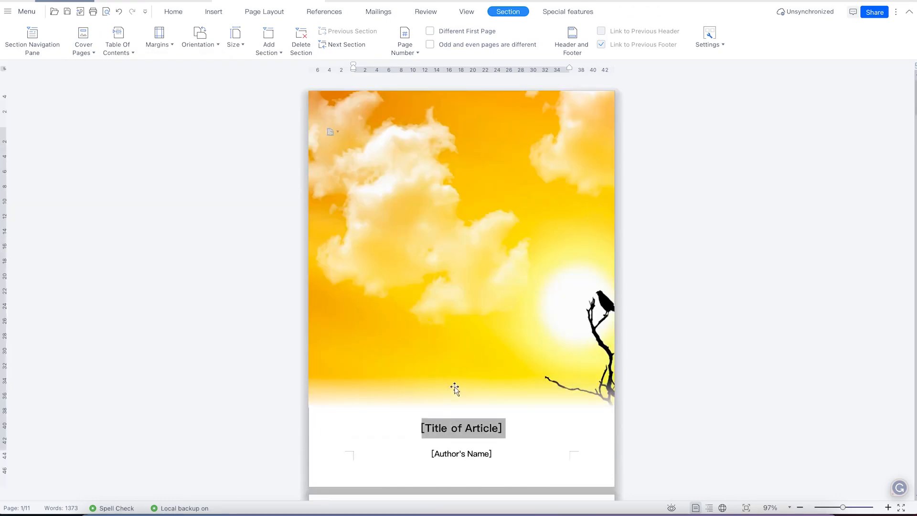
{"action": "scroll", "coordinate": [451, 336], "scroll_direction": "down", "scroll_amount": 1}
{"action": "scroll", "coordinate": [451, 336], "scroll_direction": "down", "scroll_amount": 1}
{"action": "scroll", "coordinate": [453, 332], "scroll_direction": "up", "scroll_amount": 2}
Step: Remove the cover page from the document
{"action": "left_click", "coordinate": [92, 54]}
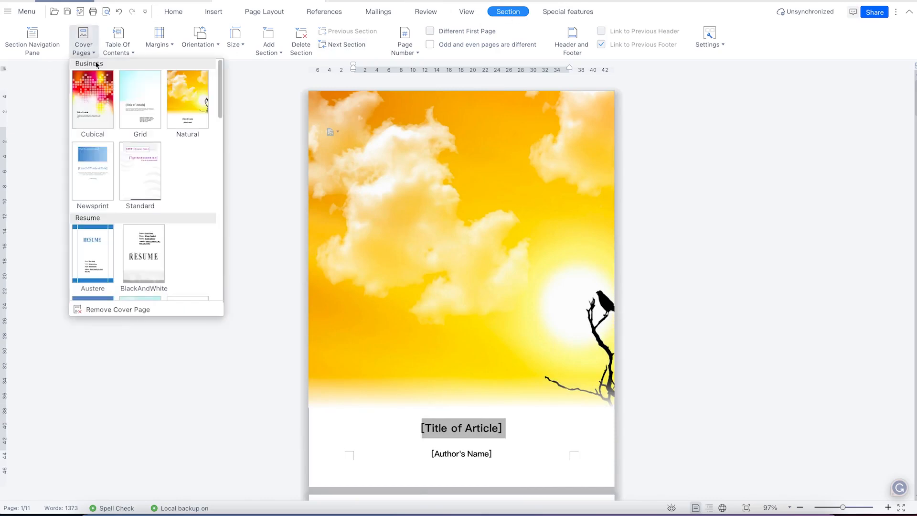
{"action": "left_click", "coordinate": [127, 310]}
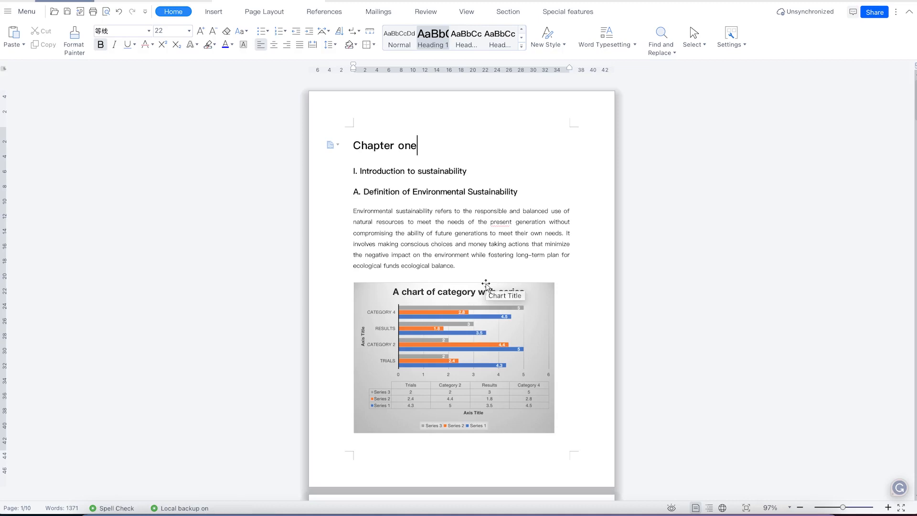
{"action": "scroll", "coordinate": [446, 321], "scroll_direction": "down", "scroll_amount": 15}
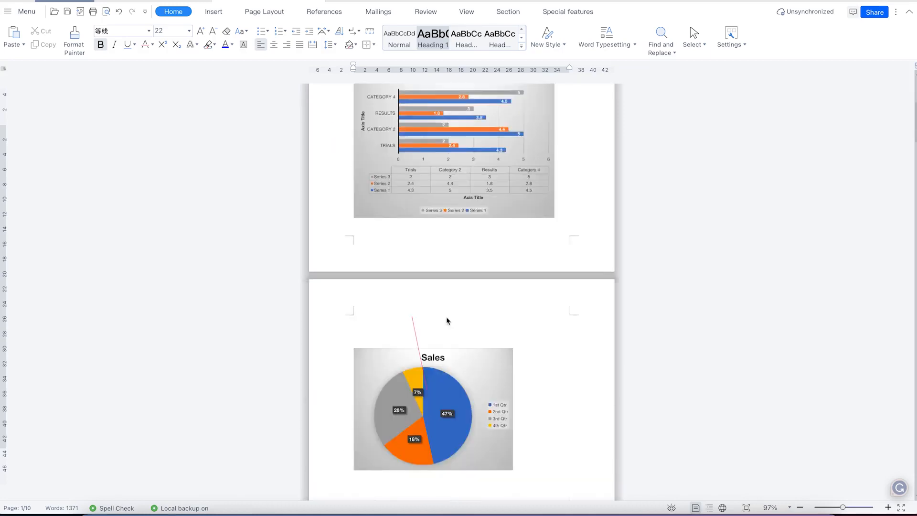
{"action": "scroll", "coordinate": [452, 322], "scroll_direction": "down", "scroll_amount": 20}
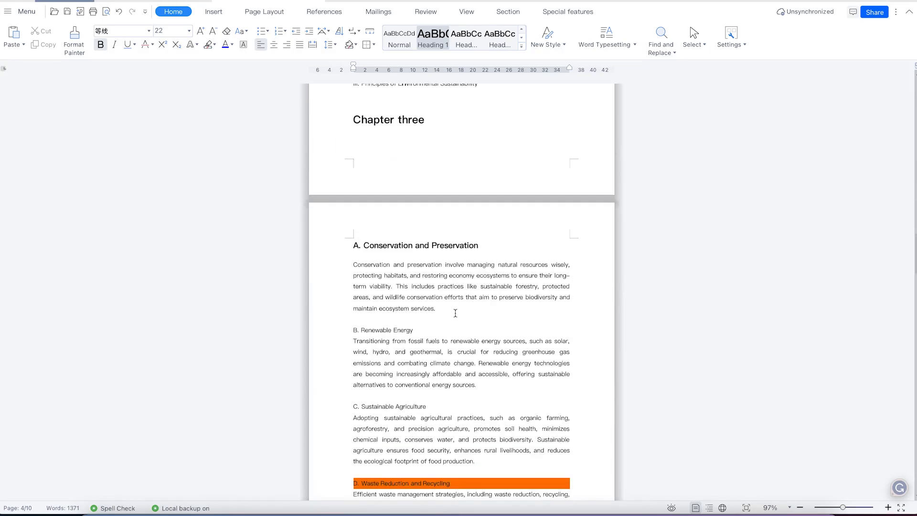
{"action": "scroll", "coordinate": [455, 313], "scroll_direction": "down", "scroll_amount": 6}
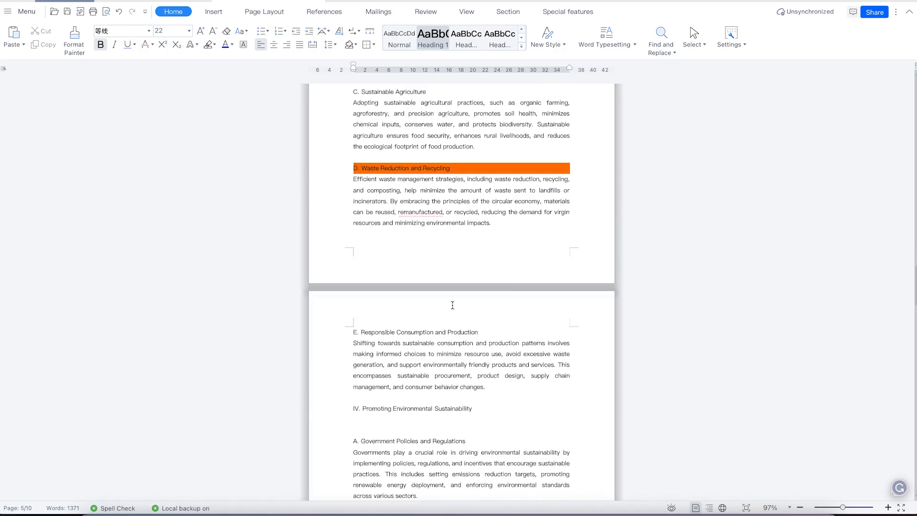
{"action": "scroll", "coordinate": [434, 364], "scroll_direction": "up", "scroll_amount": 20}
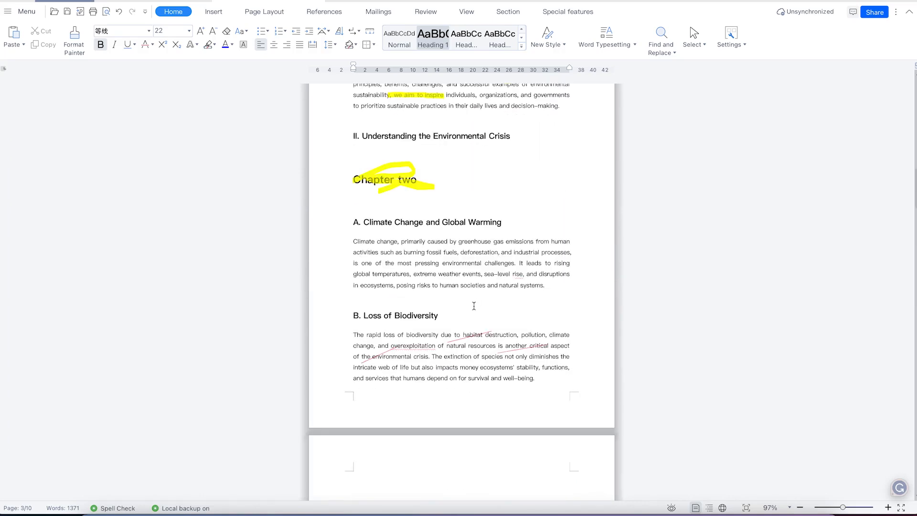
{"action": "scroll", "coordinate": [492, 267], "scroll_direction": "up", "scroll_amount": 15}
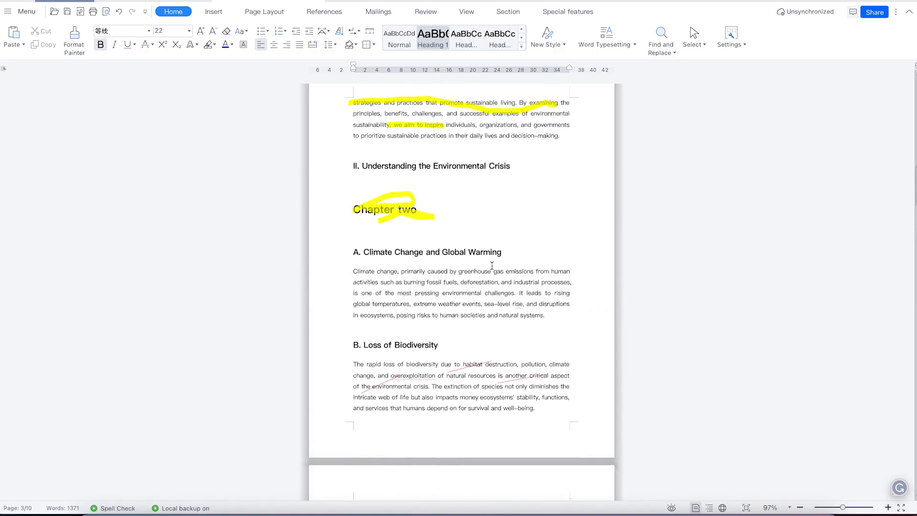
{"action": "scroll", "coordinate": [525, 201], "scroll_direction": "up", "scroll_amount": 3}
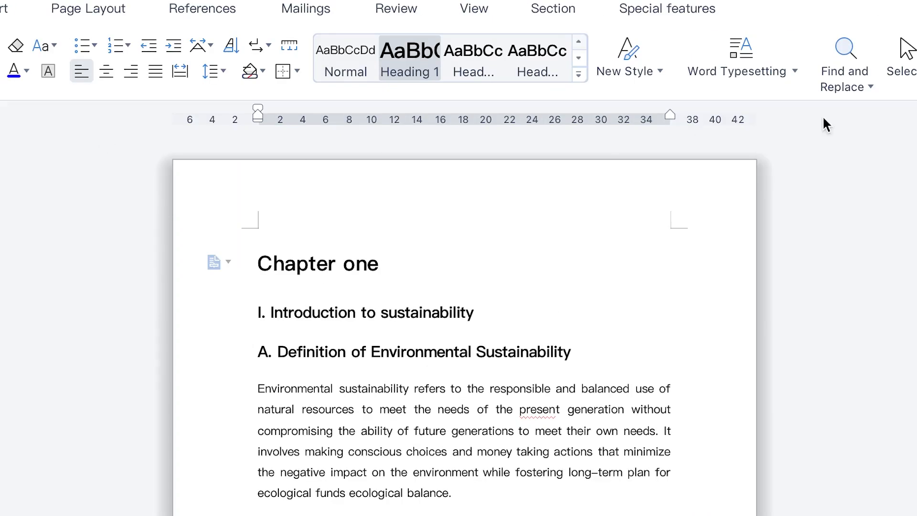
Step: Search the document for "ecosystem" and advance to the next occurrence
{"action": "left_click", "coordinate": [874, 84]}
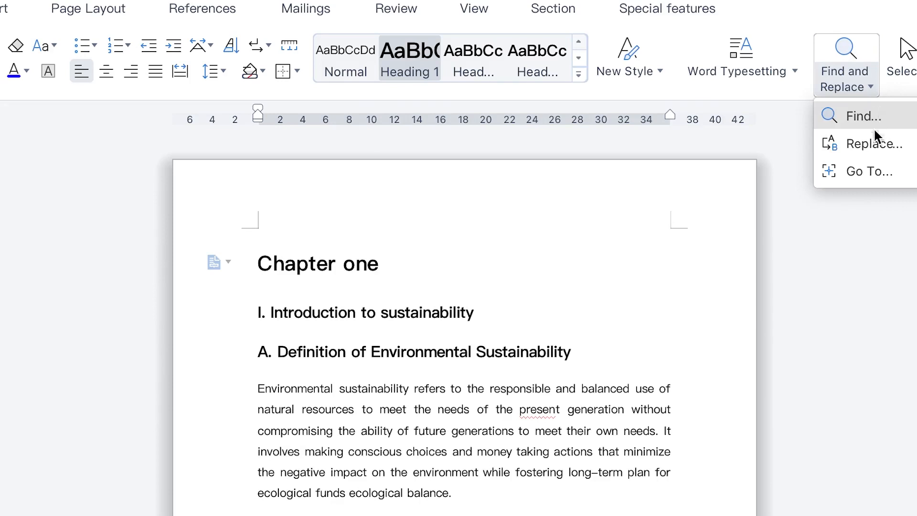
{"action": "left_click", "coordinate": [803, 314]}
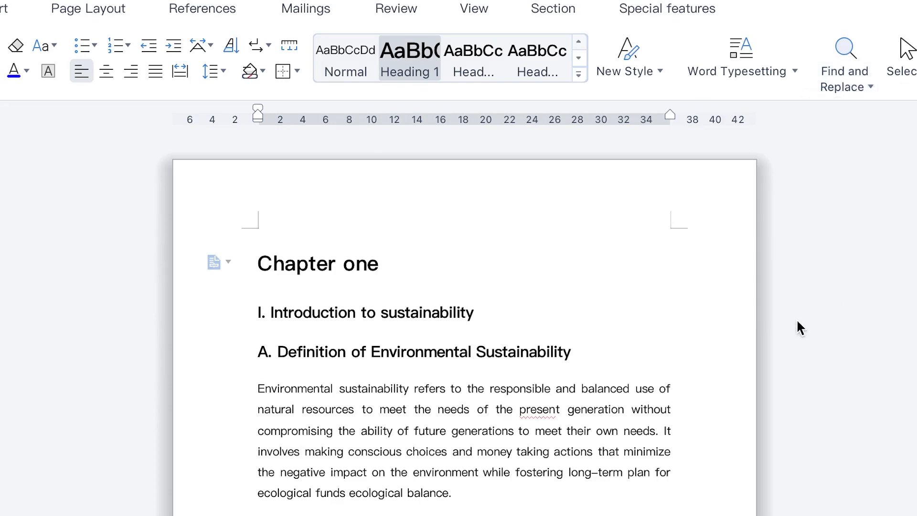
{"action": "key", "text": "super+f"}
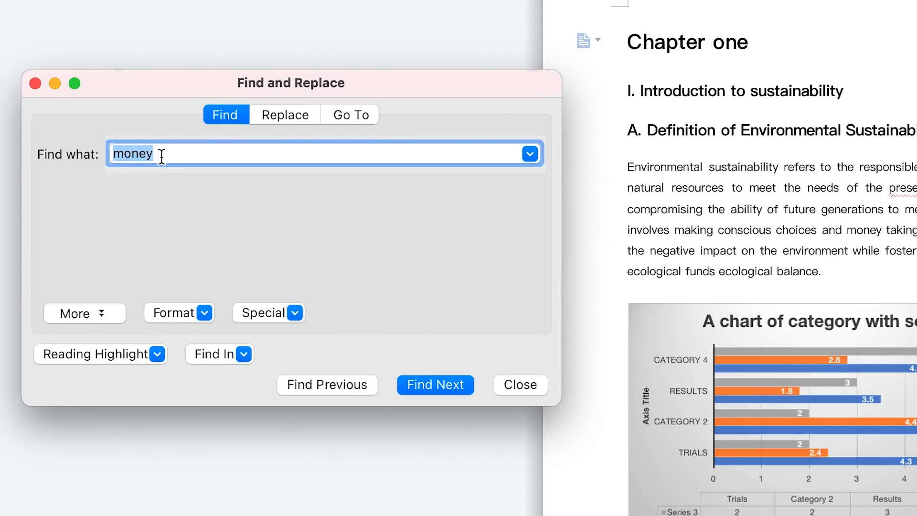
{"action": "type", "text": "ecosyst"}
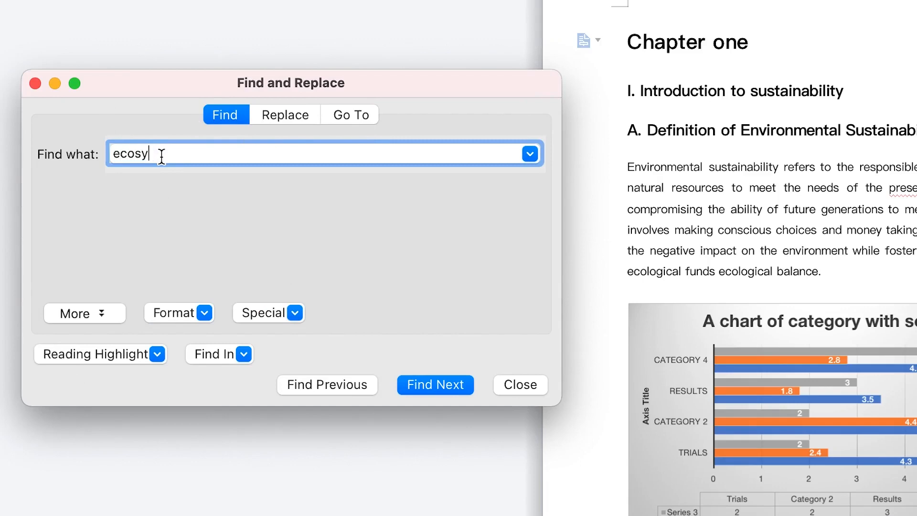
{"action": "type", "text": "em"}
{"action": "key", "text": "Return"}
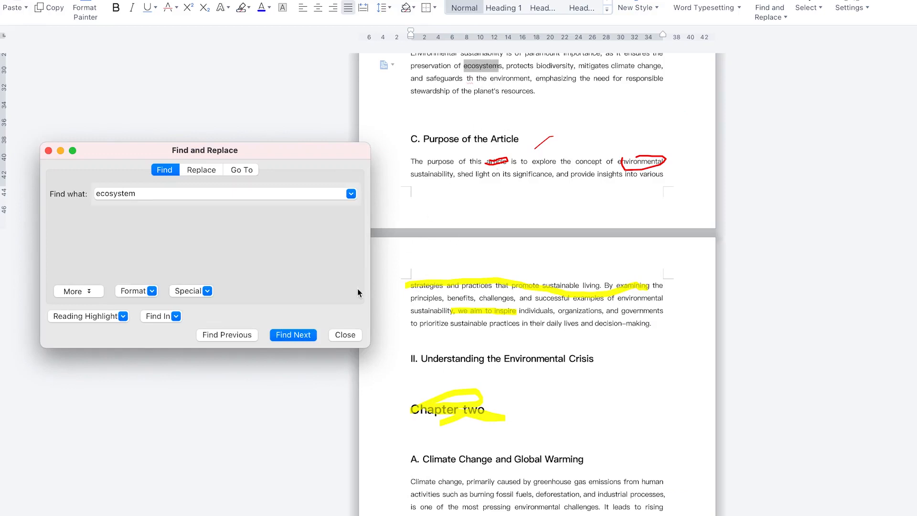
{"action": "left_click", "coordinate": [287, 335]}
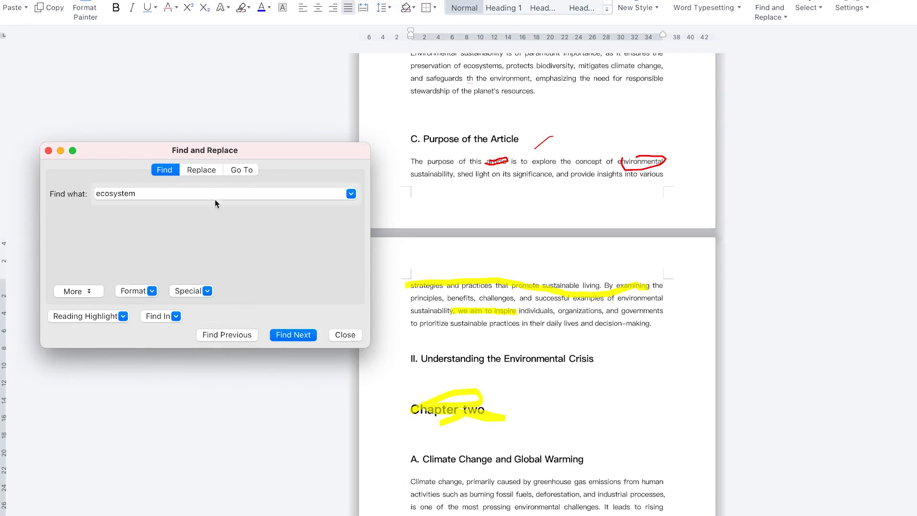
Step: Search the document for "money" and go to the next occurrence
{"action": "double_click", "coordinate": [136, 193]}
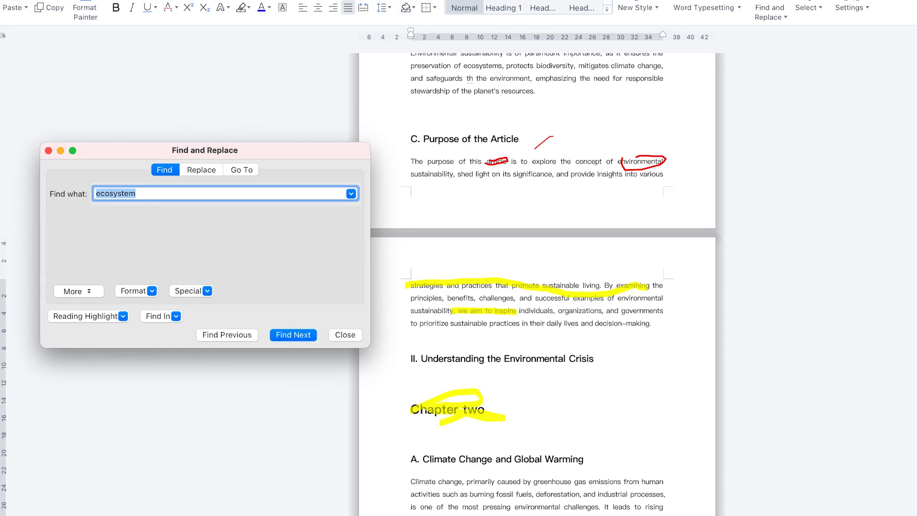
{"action": "type", "text": "money"}
{"action": "key", "text": "Return"}
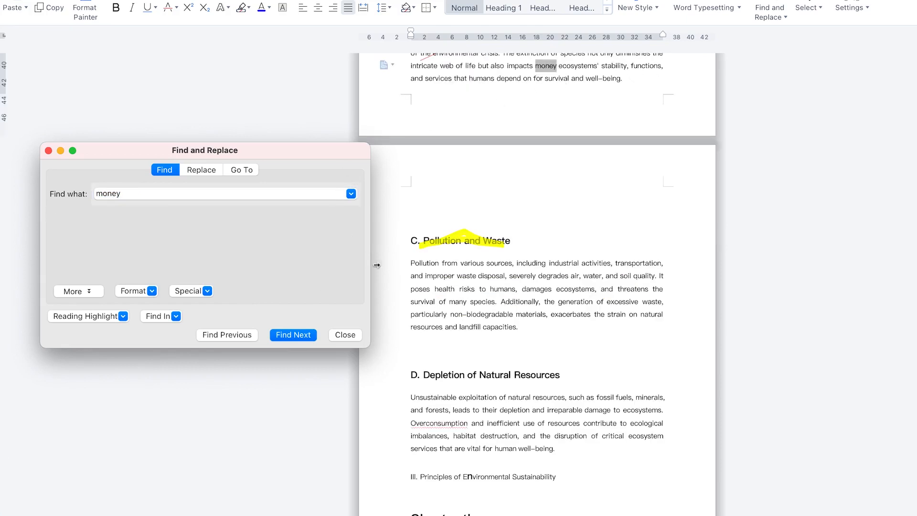
{"action": "left_click", "coordinate": [288, 336]}
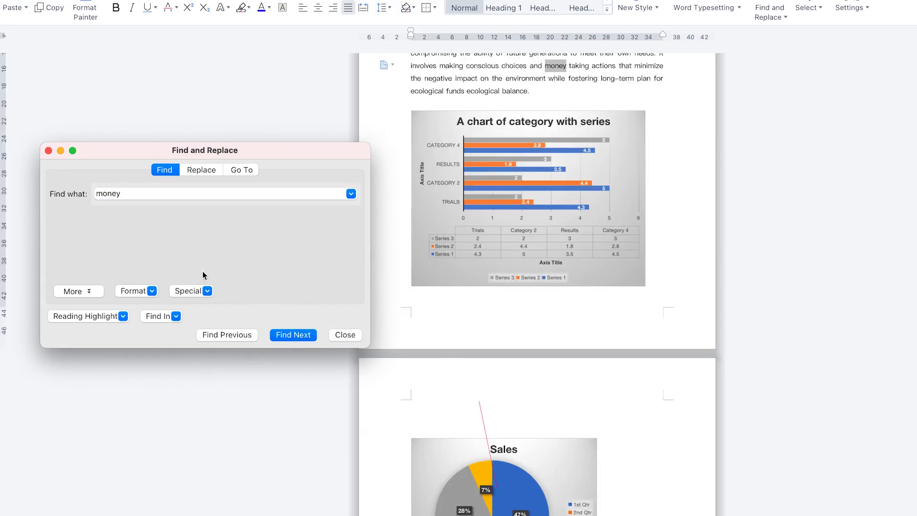
Step: Replace all occurrences of "money" in the document with "poverty"
{"action": "left_click", "coordinate": [200, 170]}
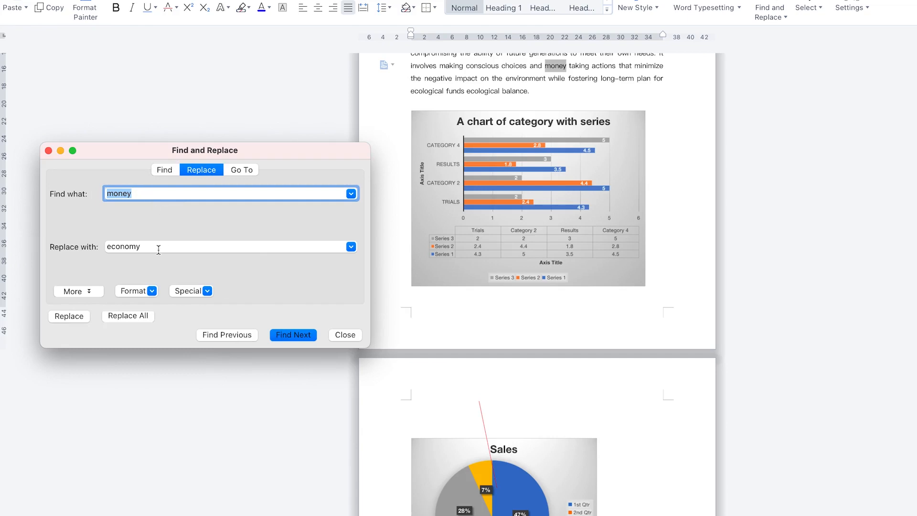
{"action": "key", "text": "Tab"}
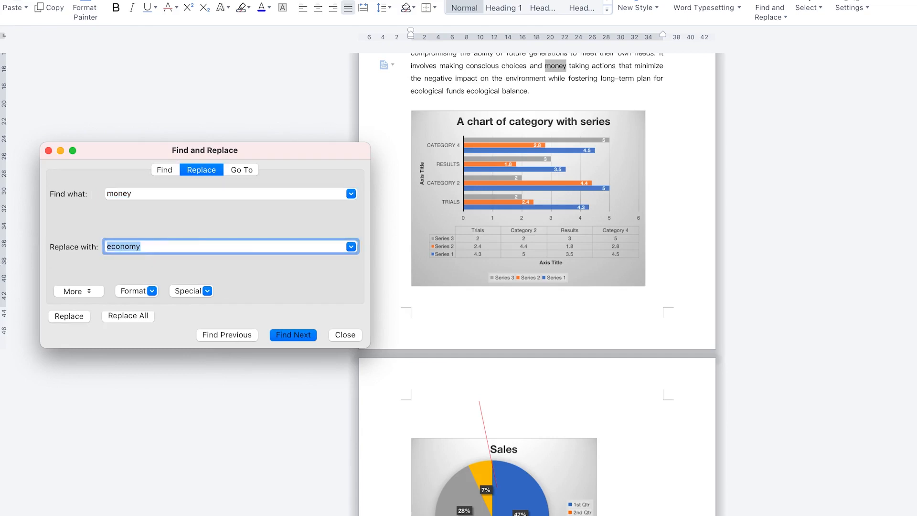
{"action": "type", "text": "poverty"}
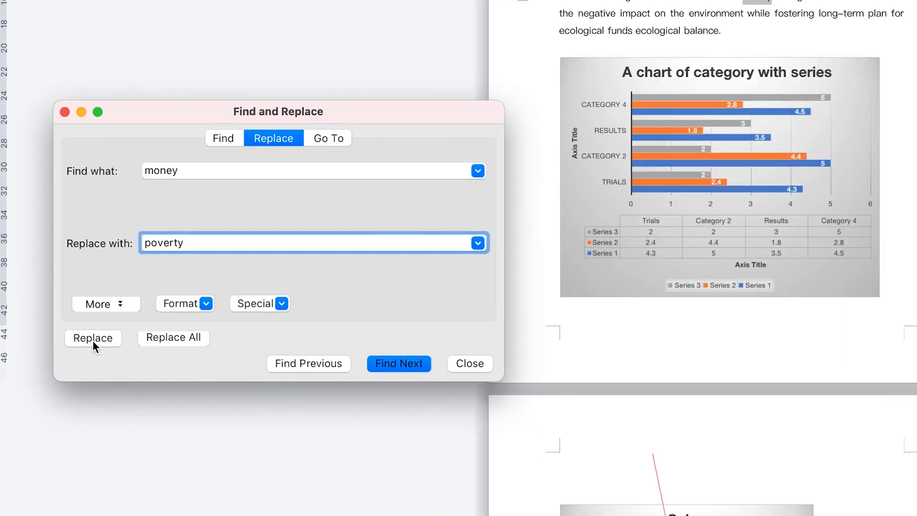
{"action": "left_click", "coordinate": [157, 337]}
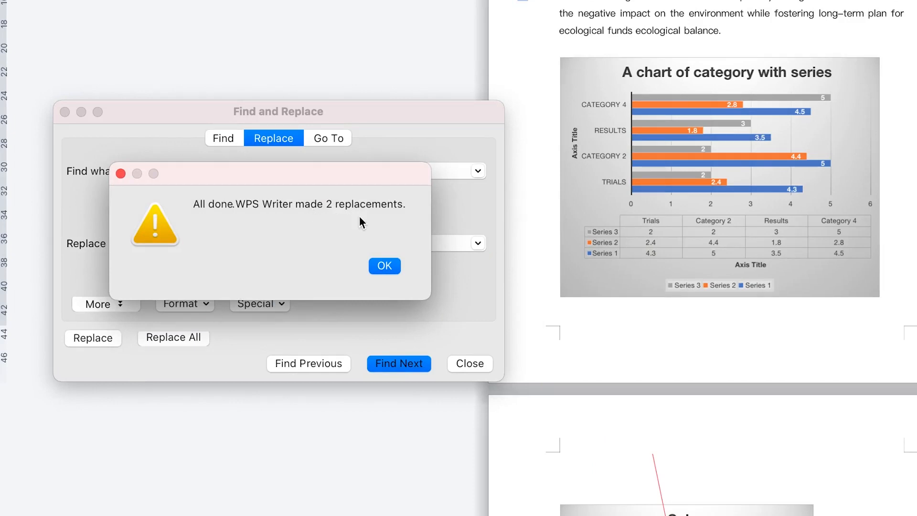
{"action": "left_click_drag", "start_coordinate": [291, 179], "coordinate": [506, 315]}
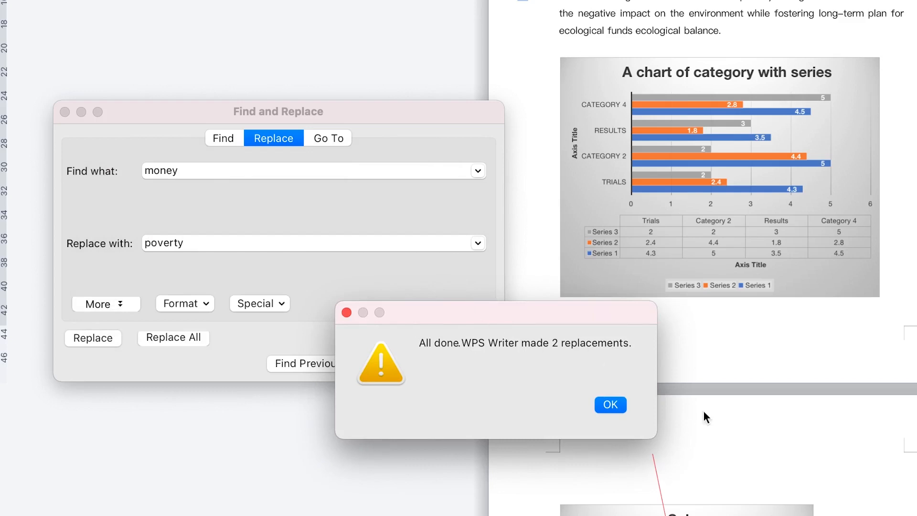
Step: Replace all occurrences of "ecosystems" in the document with "poverty"
{"action": "left_click", "coordinate": [599, 405]}
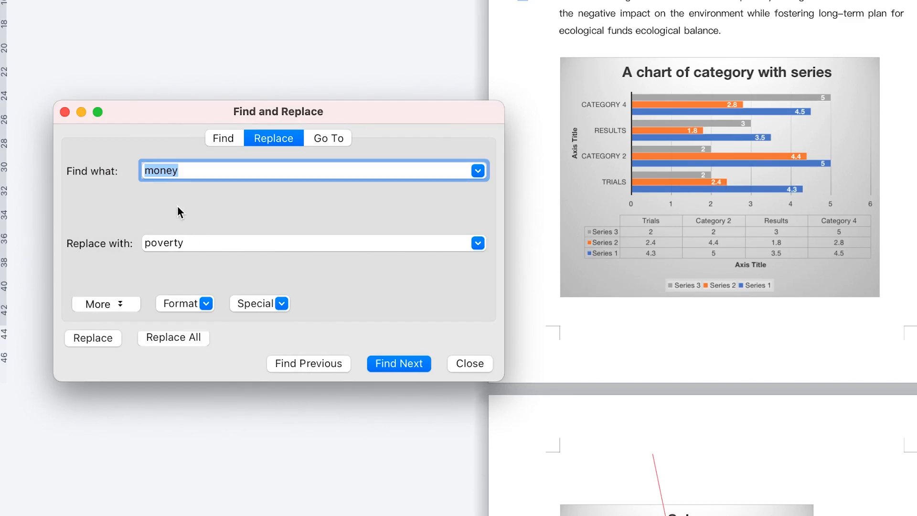
{"action": "type", "text": "ecosystem"}
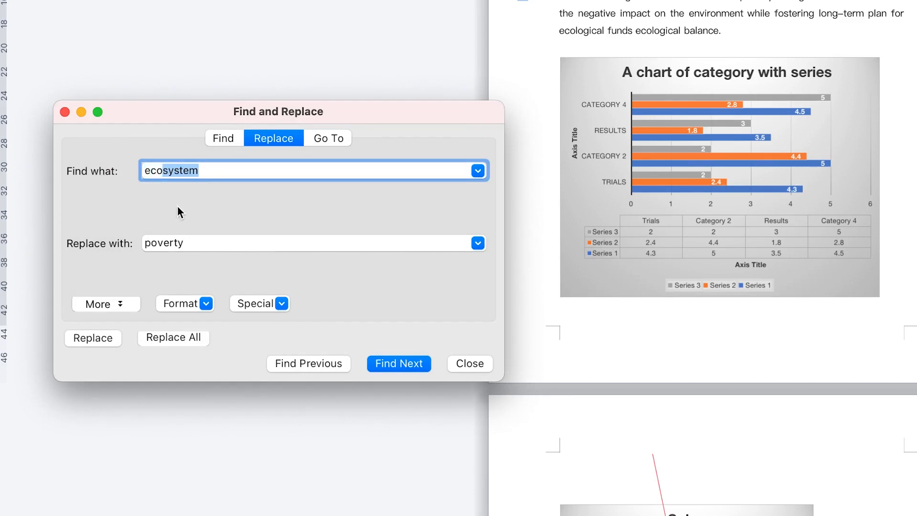
{"action": "key", "text": "Right"}
{"action": "type", "text": "s"}
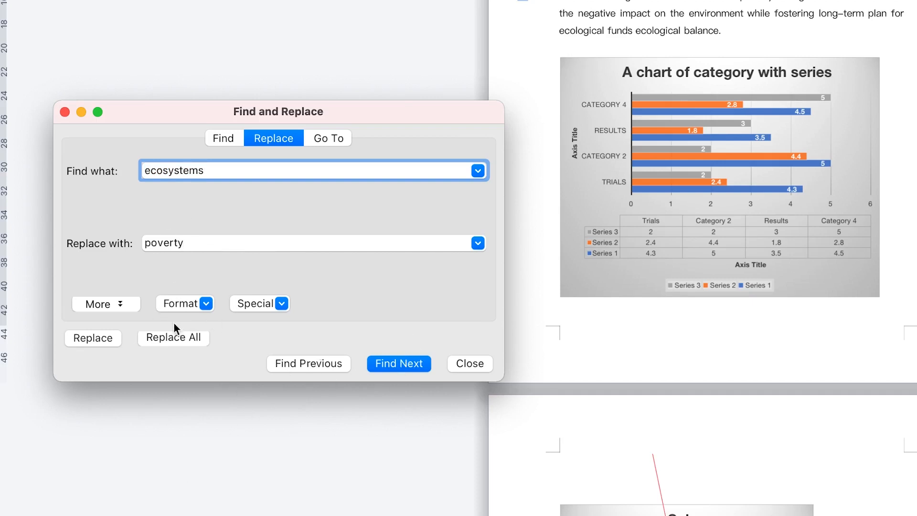
{"action": "left_click", "coordinate": [162, 338]}
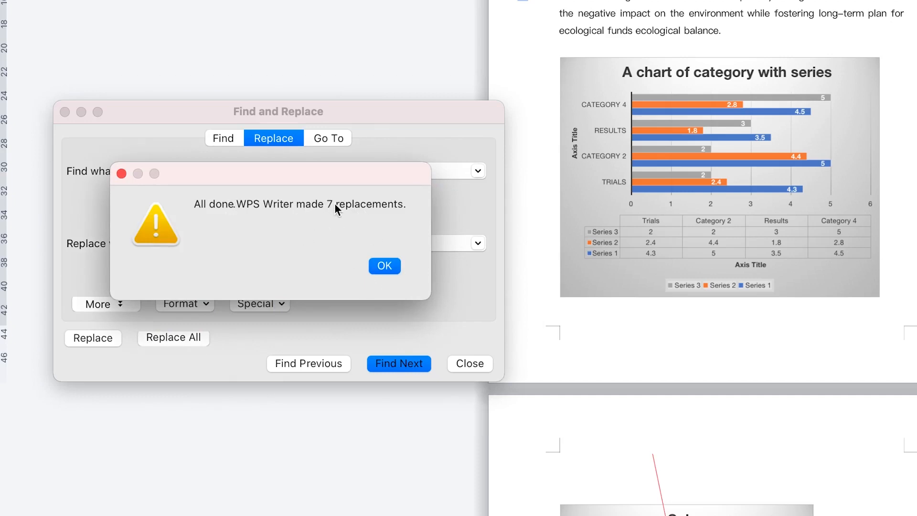
{"action": "left_click", "coordinate": [388, 266]}
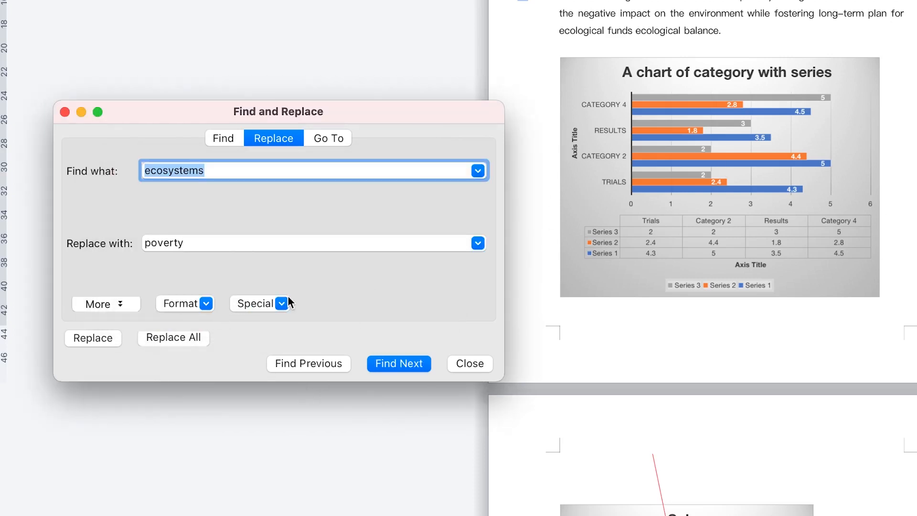
Step: Expand the search options, try Match case, Find whole words only and Use wildcards, clear them, and view the format choices
{"action": "left_click", "coordinate": [257, 301]}
{"action": "left_click", "coordinate": [379, 294]}
{"action": "left_click", "coordinate": [99, 303]}
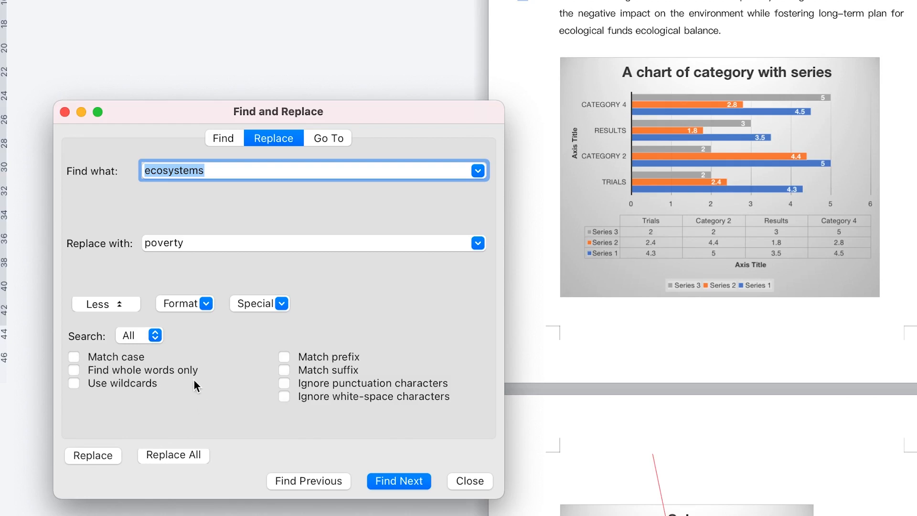
{"action": "left_click", "coordinate": [74, 357]}
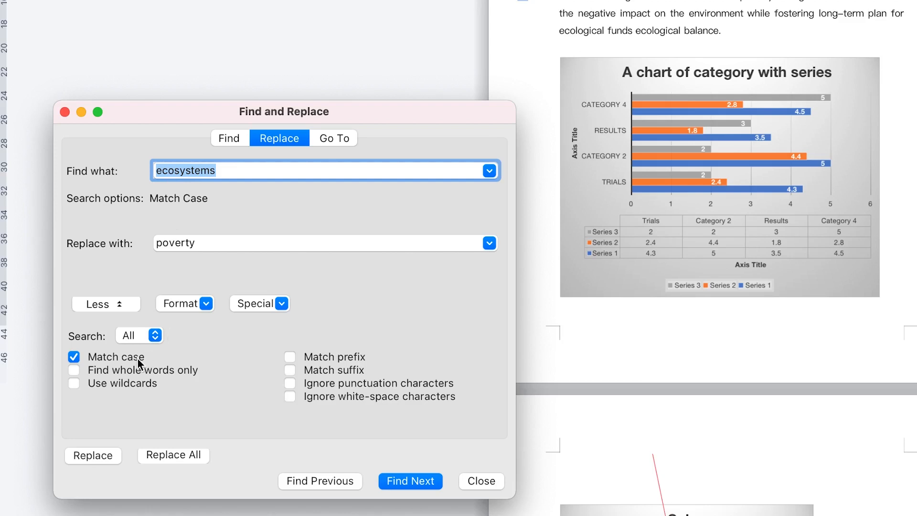
{"action": "left_click", "coordinate": [74, 370]}
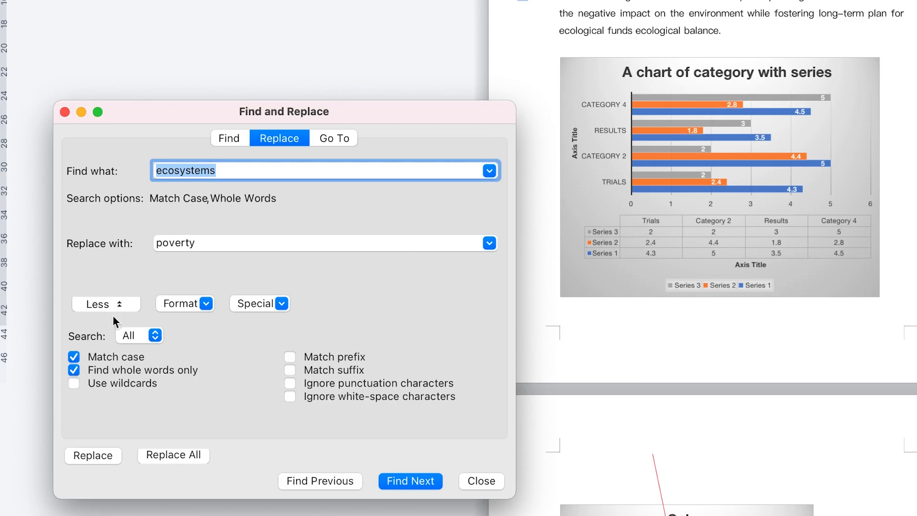
{"action": "left_click", "coordinate": [217, 171]}
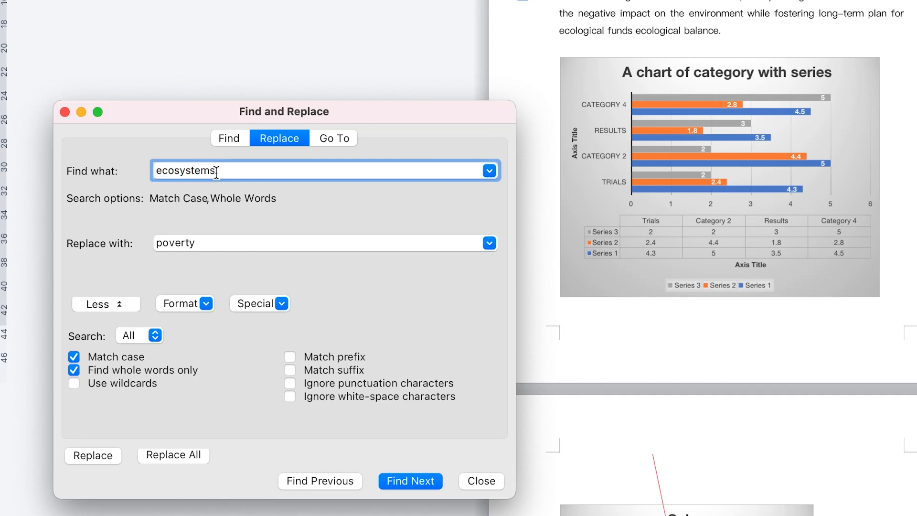
{"action": "left_click", "coordinate": [72, 383]}
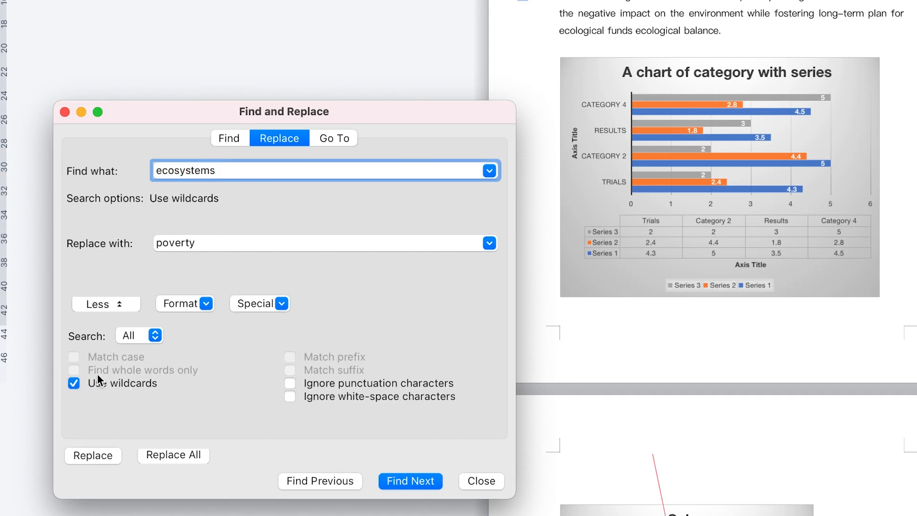
{"action": "left_click", "coordinate": [74, 383]}
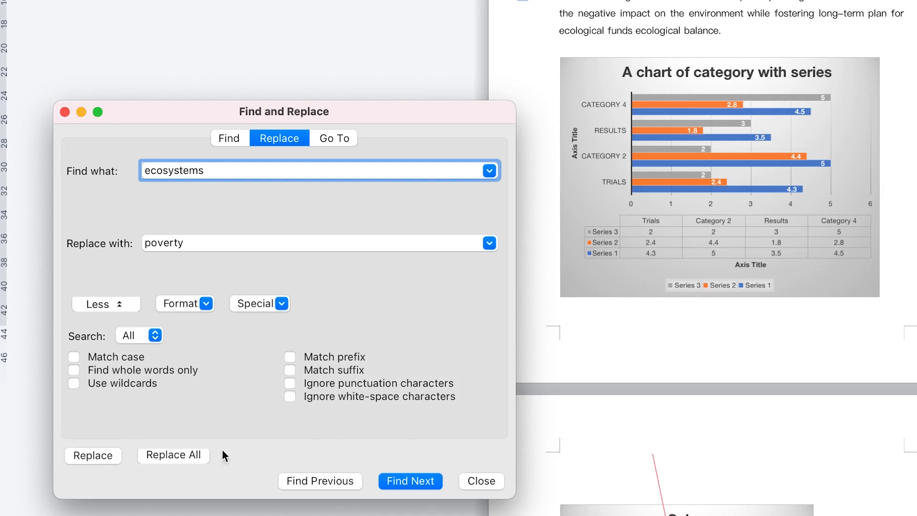
{"action": "left_click", "coordinate": [205, 303]}
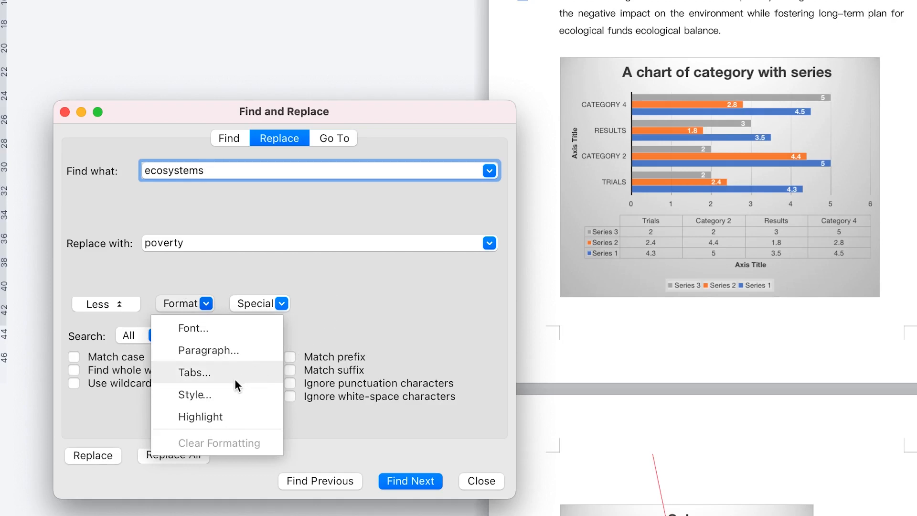
{"action": "left_click", "coordinate": [345, 292]}
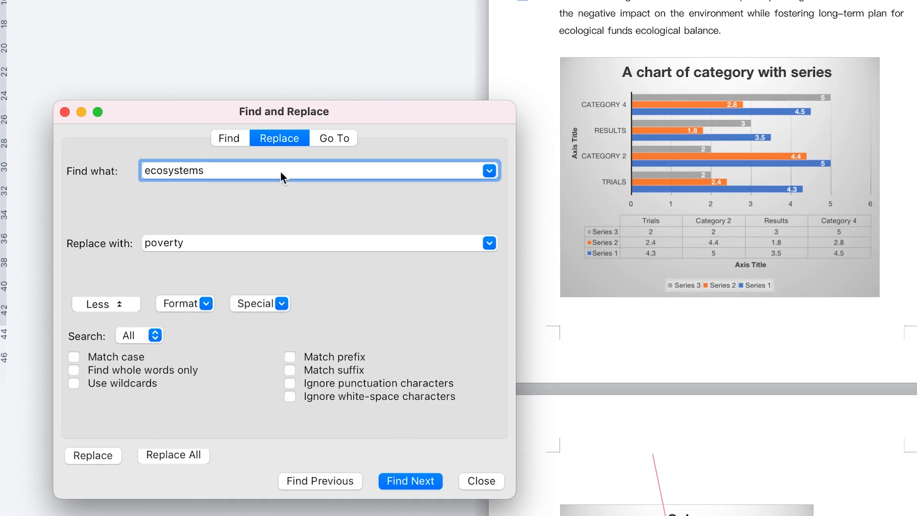
Step: Go to line 35 of the document
{"action": "left_click", "coordinate": [333, 137]}
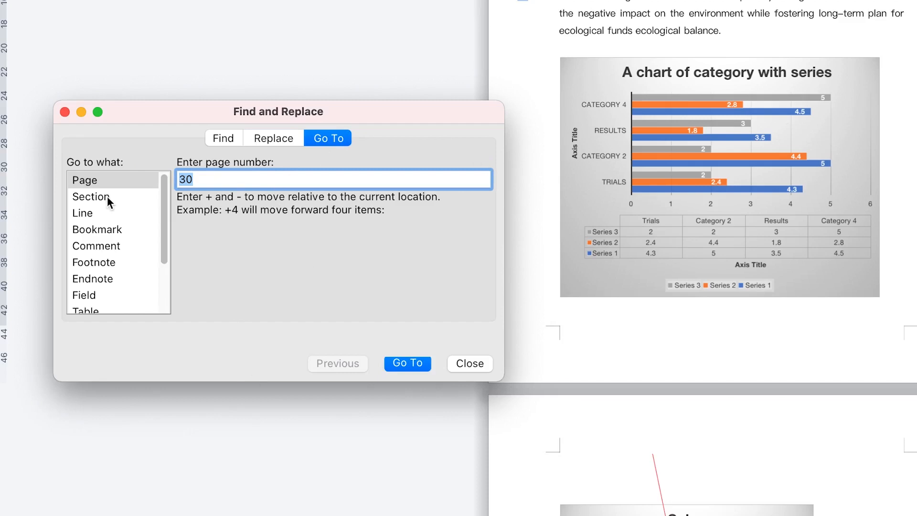
{"action": "left_click", "coordinate": [87, 213]}
{"action": "left_click", "coordinate": [235, 180]}
{"action": "type", "text": "35"}
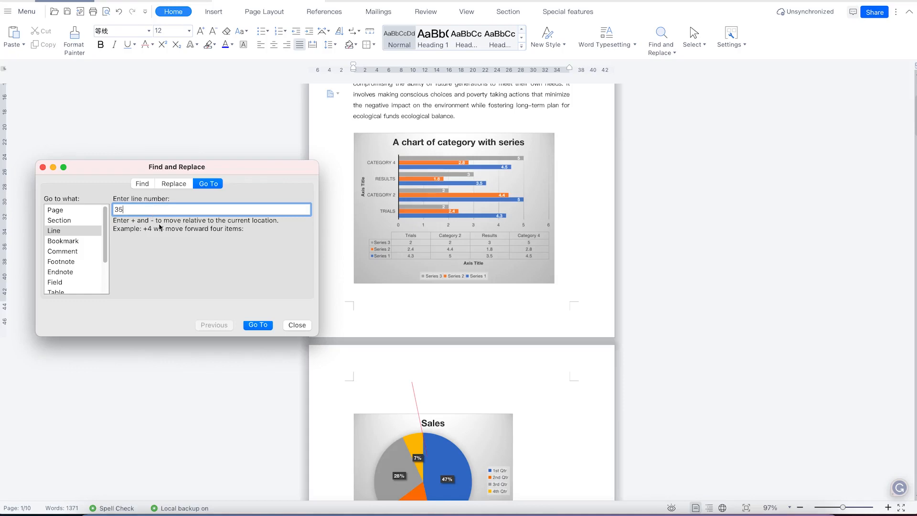
{"action": "left_click", "coordinate": [258, 325]}
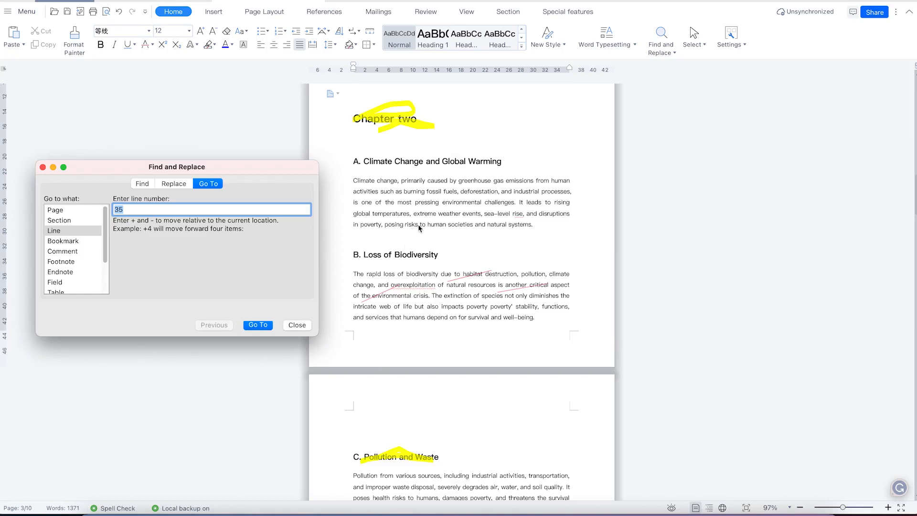
{"action": "scroll", "coordinate": [427, 251], "scroll_direction": "up", "scroll_amount": 1}
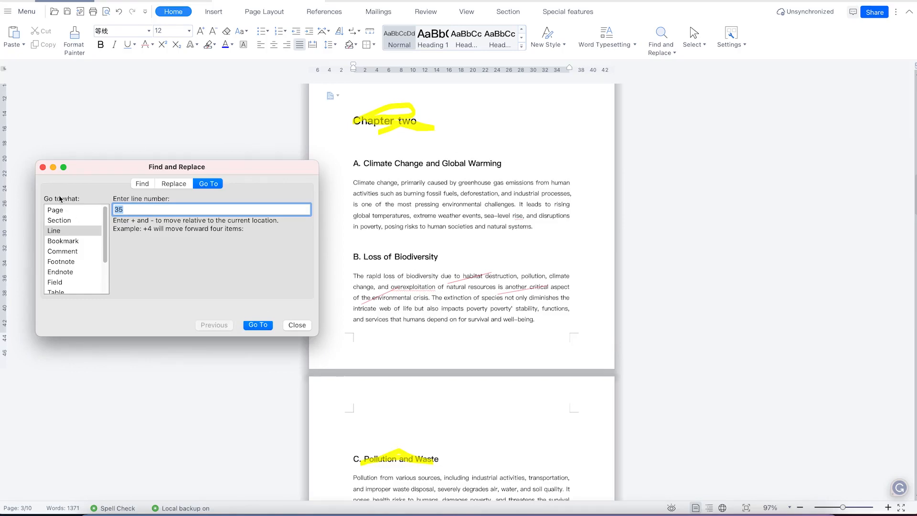
Step: Go to page 3 of the document and close Find and Replace
{"action": "left_click", "coordinate": [62, 222]}
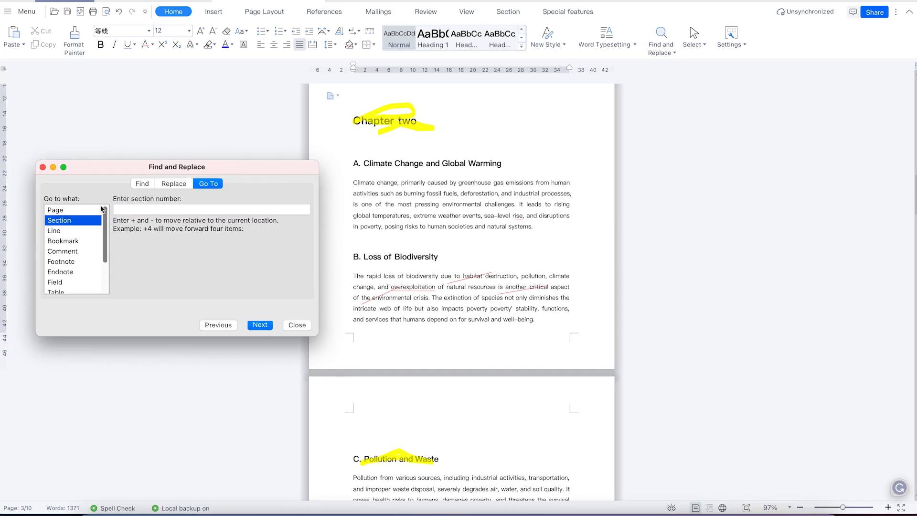
{"action": "left_click", "coordinate": [55, 209]}
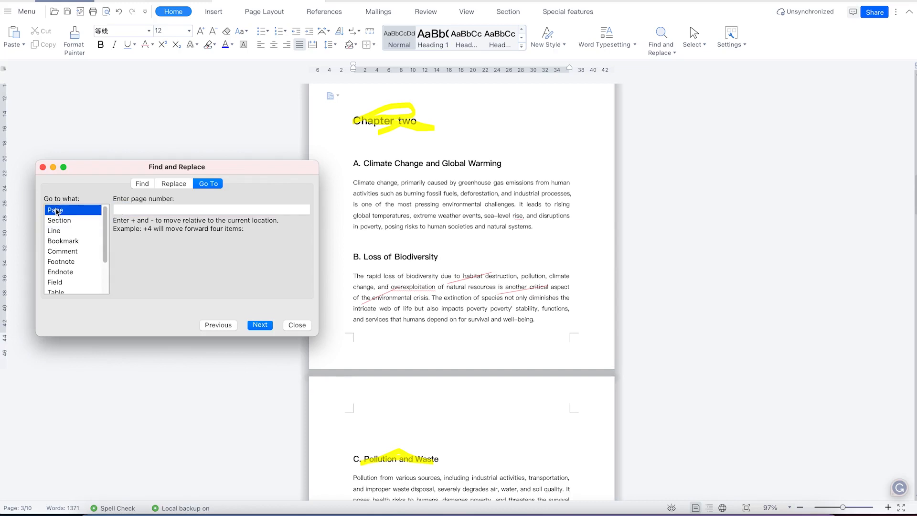
{"action": "left_click", "coordinate": [168, 207]}
{"action": "type", "text": "3"}
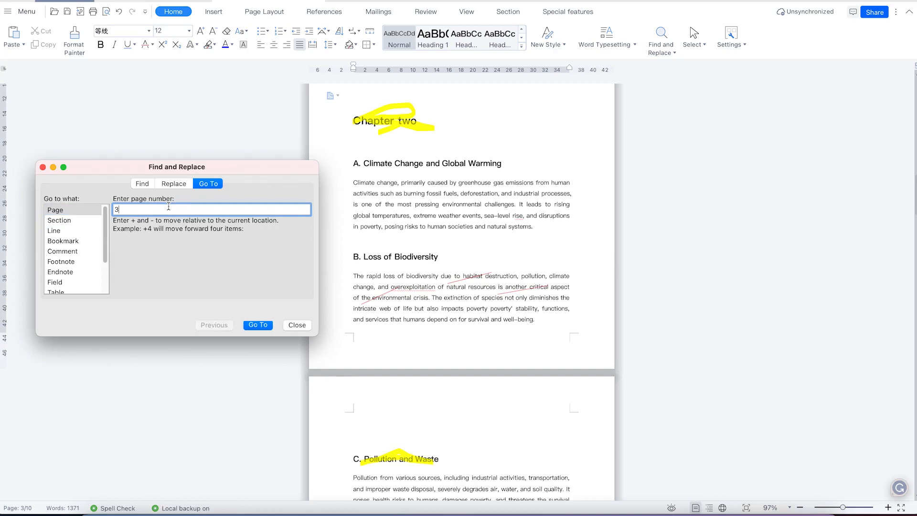
{"action": "key", "text": "Return"}
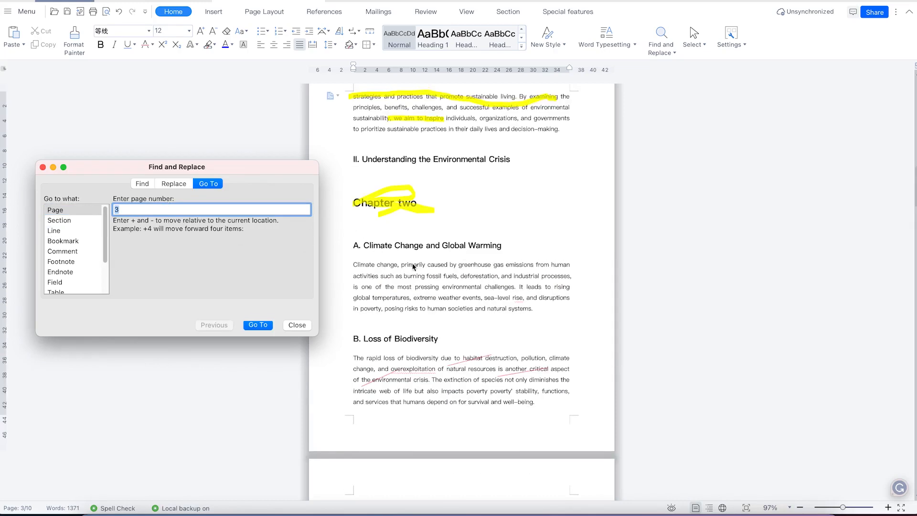
{"action": "scroll", "coordinate": [418, 277], "scroll_direction": "up", "scroll_amount": 1}
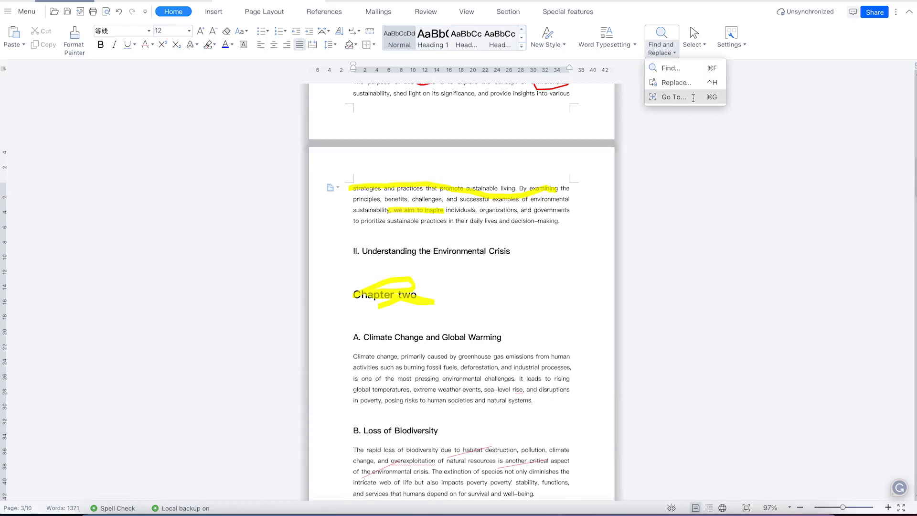
{"action": "left_click", "coordinate": [665, 179]}
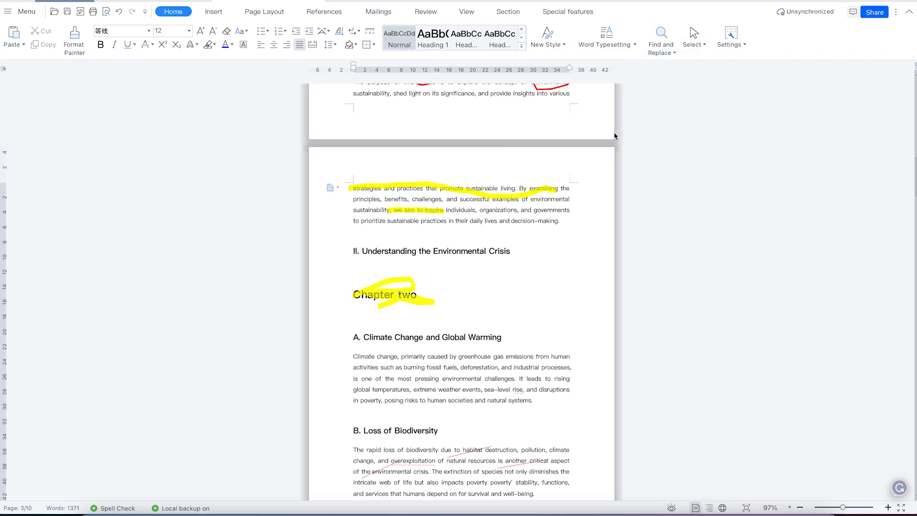
{"action": "left_click", "coordinate": [541, 291]}
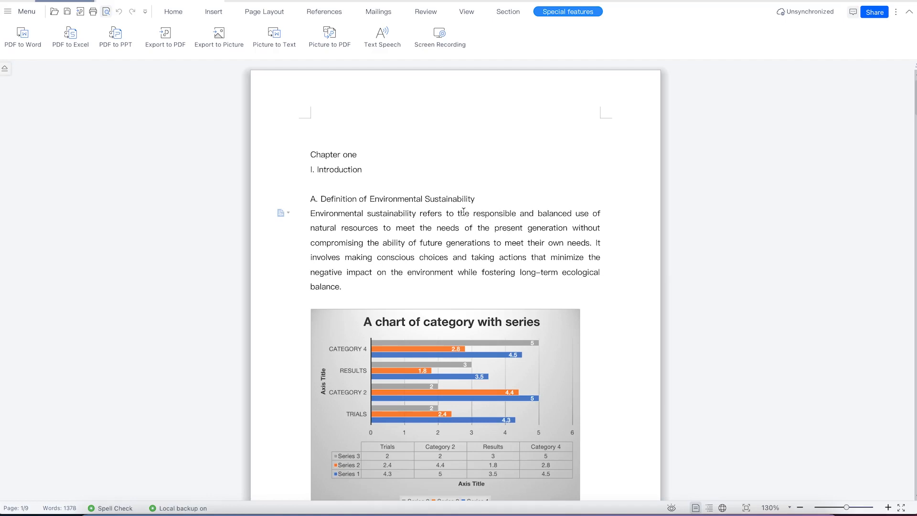
Step: Place the cursor on the blank line between the Climate Change and Loss of Biodiversity sections in Chapter two
{"action": "left_click", "coordinate": [182, 15]}
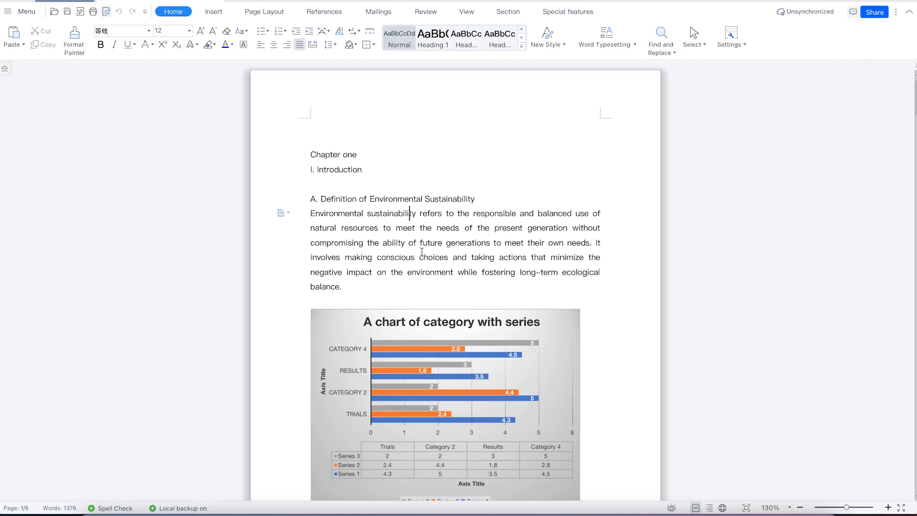
{"action": "scroll", "coordinate": [420, 267], "scroll_direction": "down", "scroll_amount": 8}
{"action": "scroll", "coordinate": [418, 292], "scroll_direction": "down", "scroll_amount": 11}
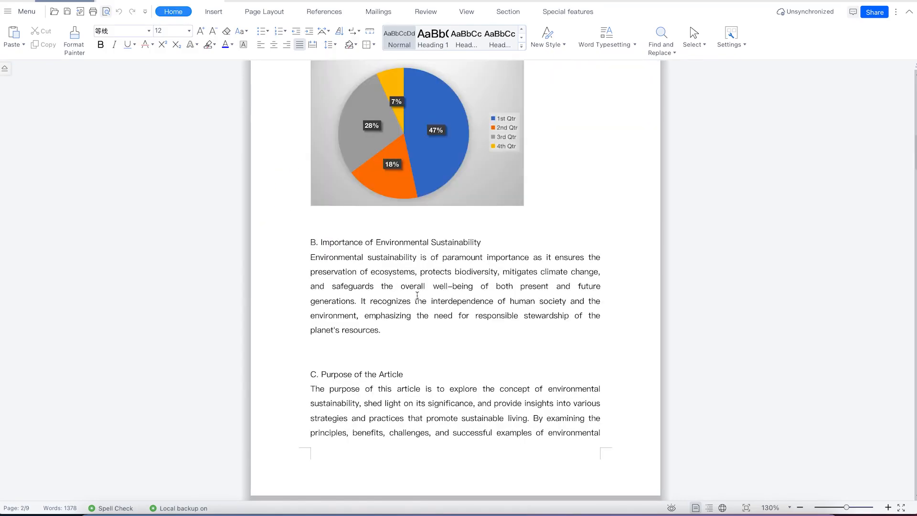
{"action": "scroll", "coordinate": [444, 251], "scroll_direction": "up", "scroll_amount": 9}
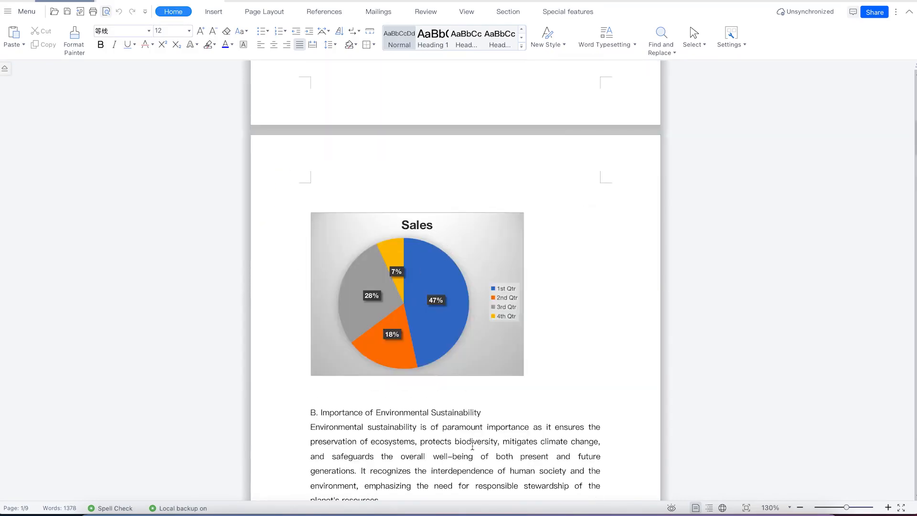
{"action": "scroll", "coordinate": [430, 415], "scroll_direction": "down", "scroll_amount": 15}
{"action": "scroll", "coordinate": [429, 418], "scroll_direction": "down", "scroll_amount": 2}
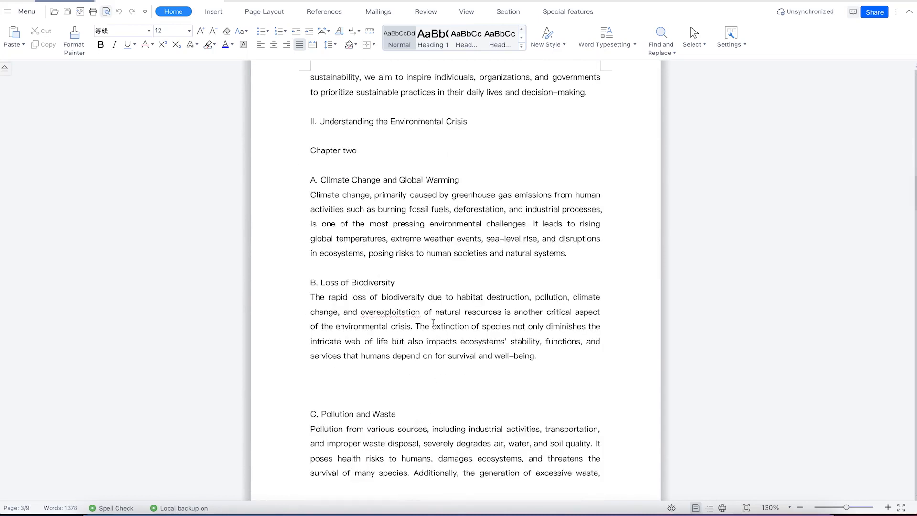
{"action": "left_click", "coordinate": [455, 270]}
{"action": "scroll", "coordinate": [471, 188], "scroll_direction": "up", "scroll_amount": 1}
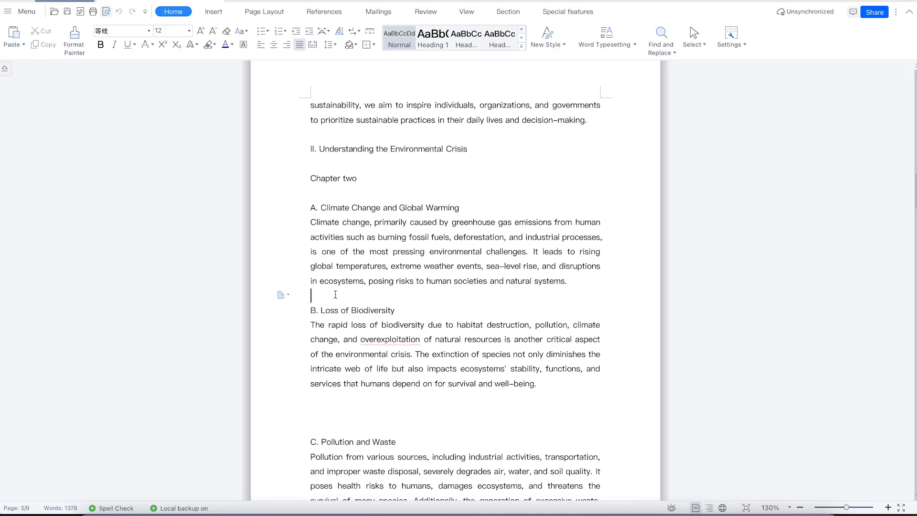
Step: Examine the page, column, text wrapping and section break types available among both the insertion and page layout commands
{"action": "left_click", "coordinate": [220, 20]}
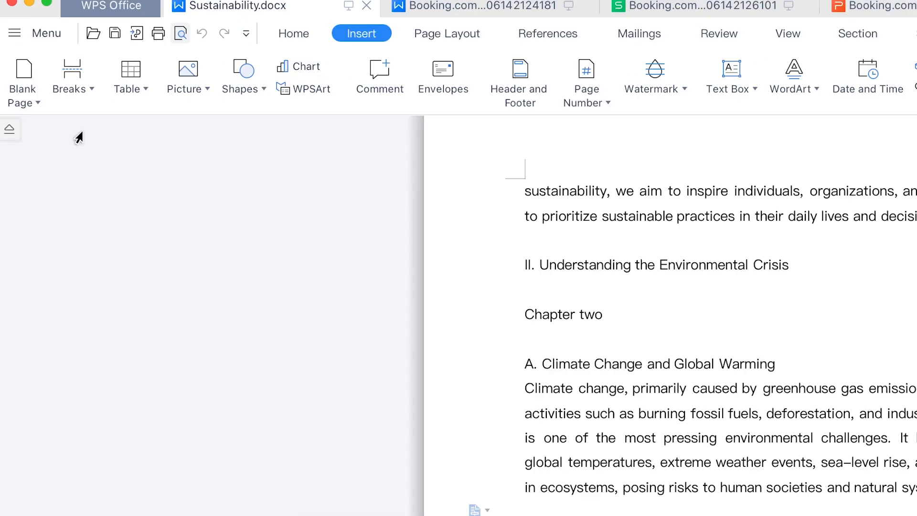
{"action": "left_click", "coordinate": [87, 88]}
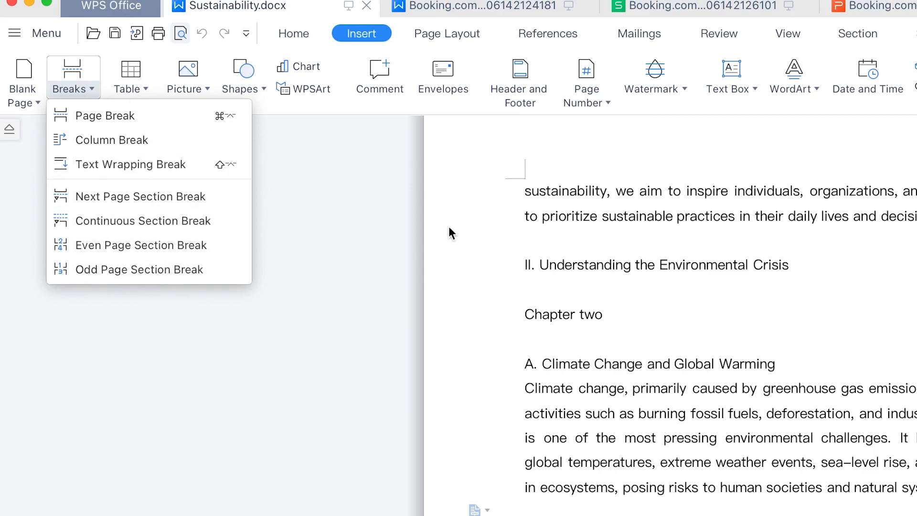
{"action": "key", "text": "Escape"}
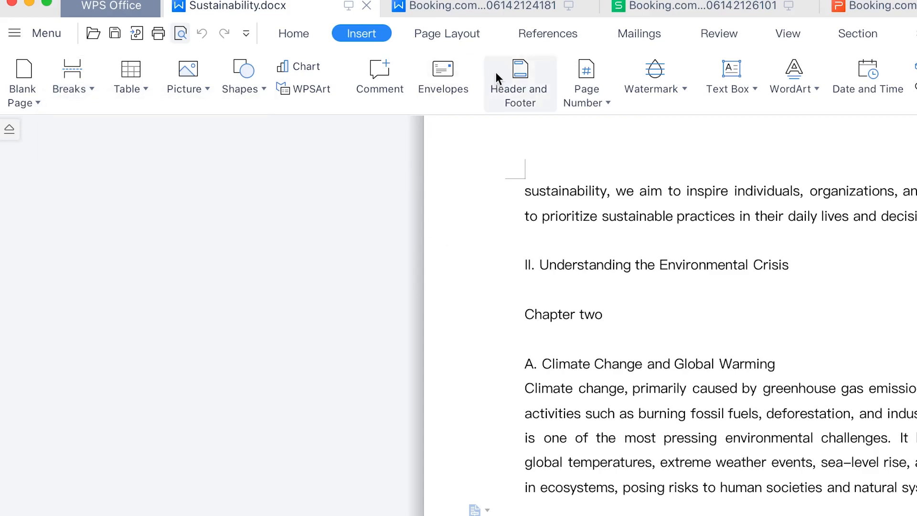
{"action": "left_click", "coordinate": [444, 33]}
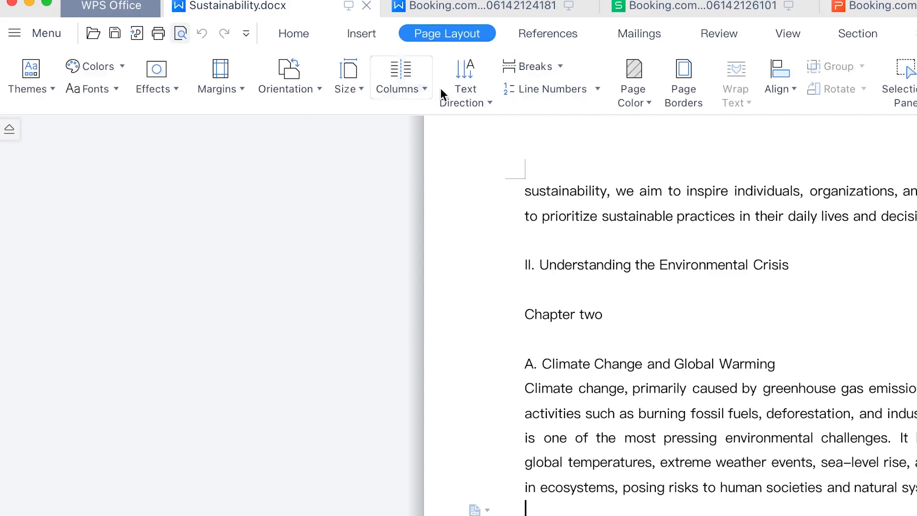
{"action": "left_click", "coordinate": [556, 66]}
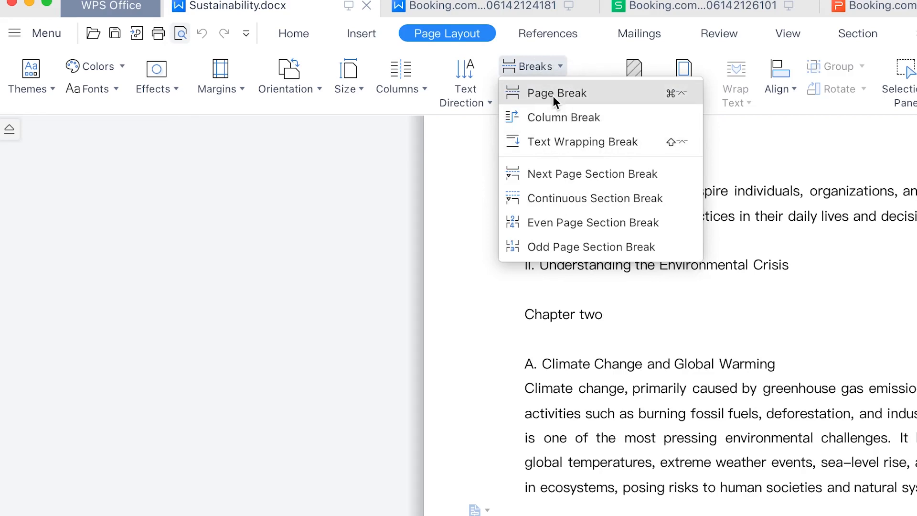
{"action": "left_click", "coordinate": [352, 31]}
{"action": "left_click", "coordinate": [352, 32]}
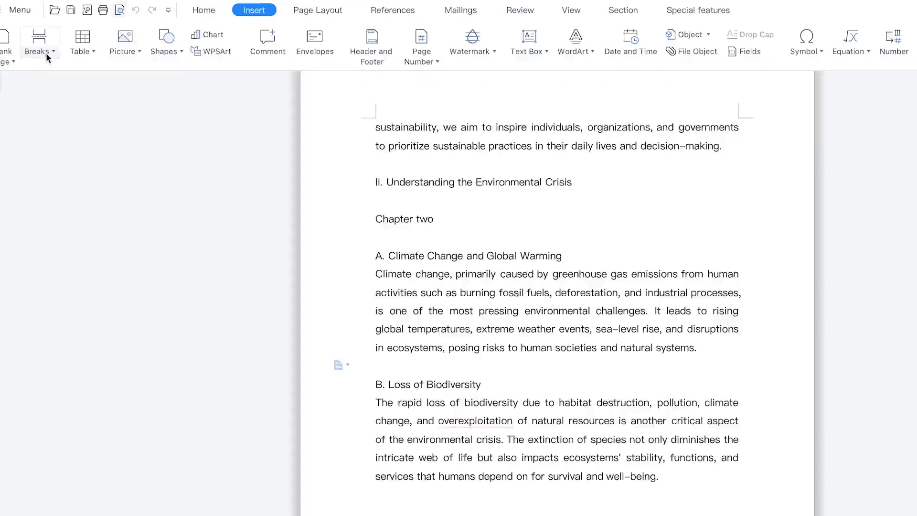
Step: Insert a page break on the blank line before the Loss of Biodiversity section in Chapter two
{"action": "left_click", "coordinate": [49, 45]}
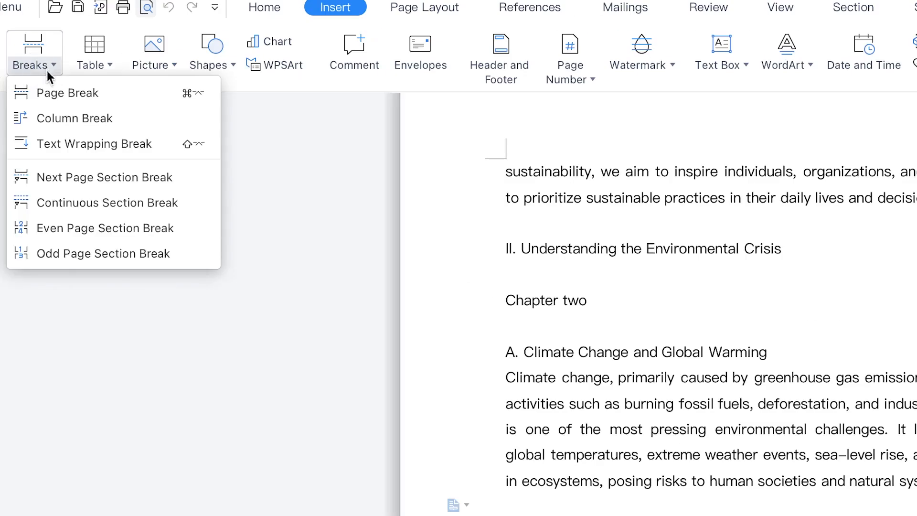
{"action": "left_click", "coordinate": [54, 93]}
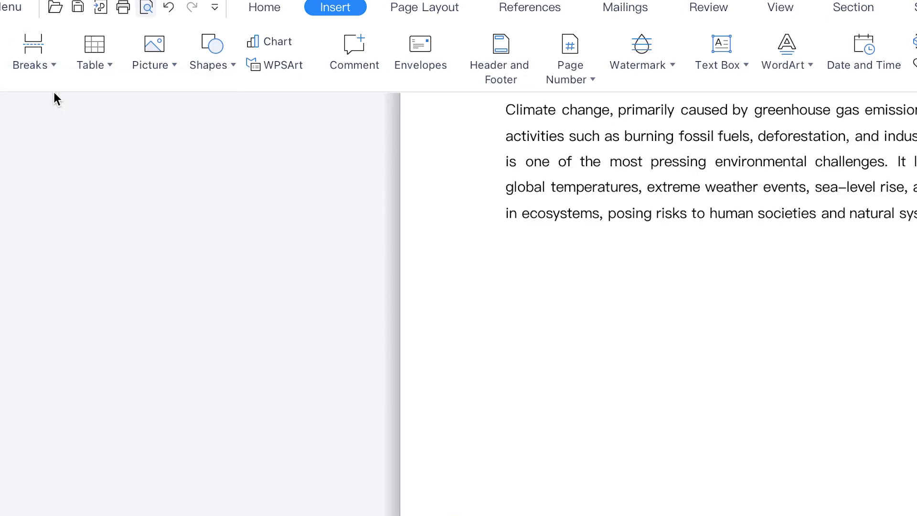
{"action": "key", "text": "ctrl+z"}
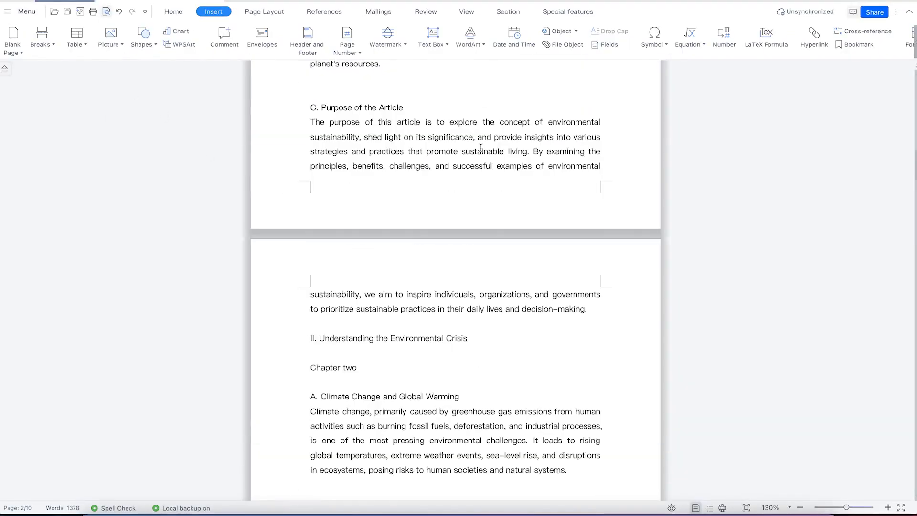
{"action": "scroll", "coordinate": [392, 315], "scroll_direction": "down", "scroll_amount": 3}
{"action": "scroll", "coordinate": [393, 314], "scroll_direction": "down", "scroll_amount": 8}
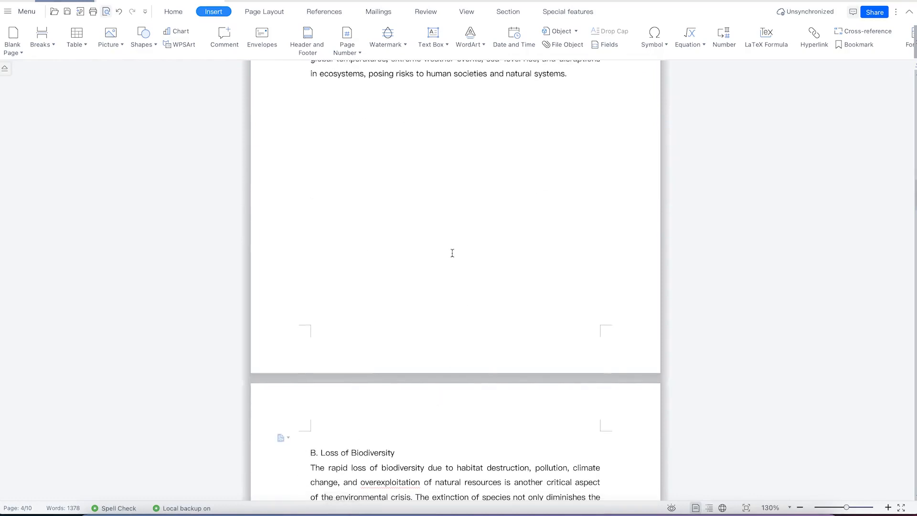
{"action": "scroll", "coordinate": [354, 443], "scroll_direction": "down", "scroll_amount": 1}
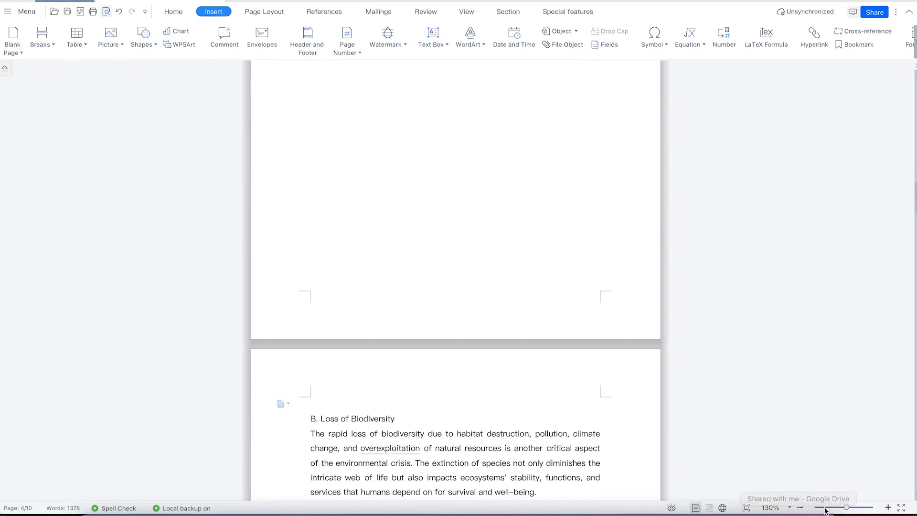
Step: Zoom the document out to 40% and switch to the multiple pages view
{"action": "left_click", "coordinate": [800, 507]}
{"action": "left_click", "coordinate": [800, 507]}
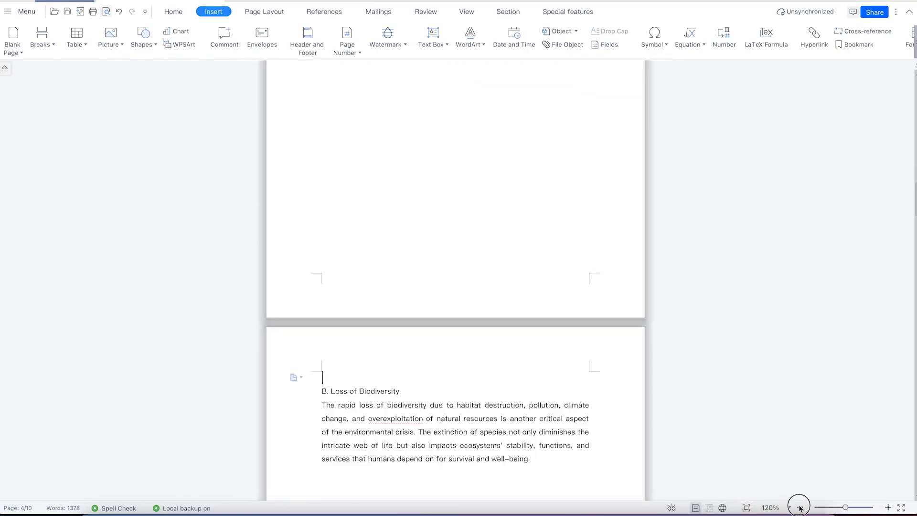
{"action": "left_click", "coordinate": [800, 507]}
{"action": "left_click", "coordinate": [800, 507]}
{"action": "left_click", "coordinate": [800, 507]}
{"action": "left_click", "coordinate": [800, 507]}
{"action": "left_click", "coordinate": [800, 507]}
{"action": "left_click", "coordinate": [800, 507]}
{"action": "left_click", "coordinate": [800, 507]}
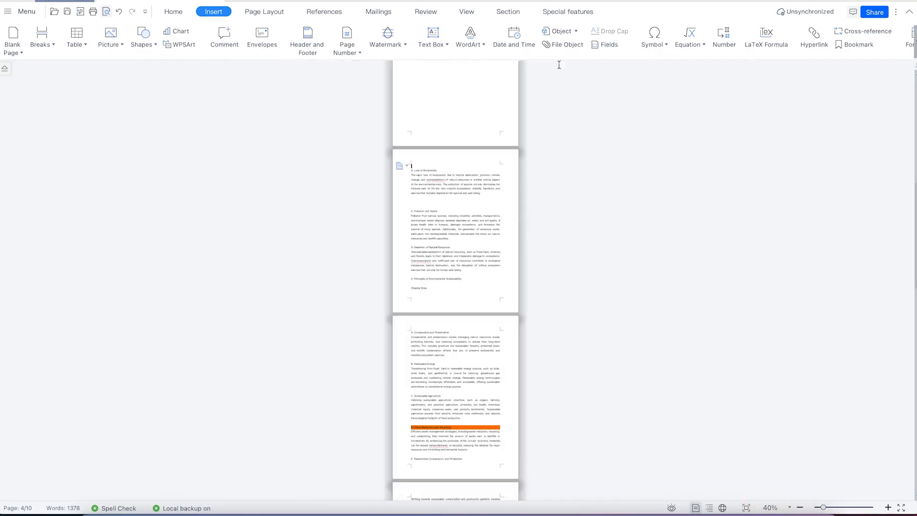
{"action": "left_click", "coordinate": [463, 13]}
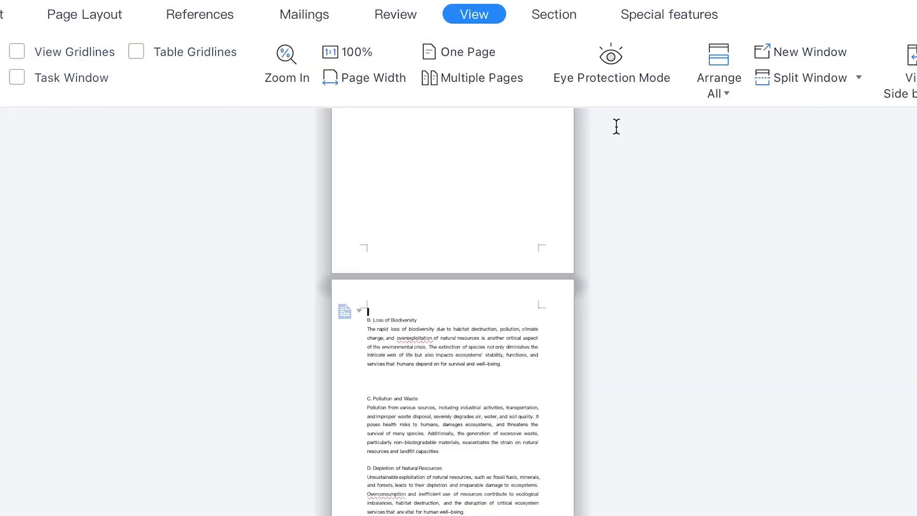
{"action": "left_click", "coordinate": [467, 78]}
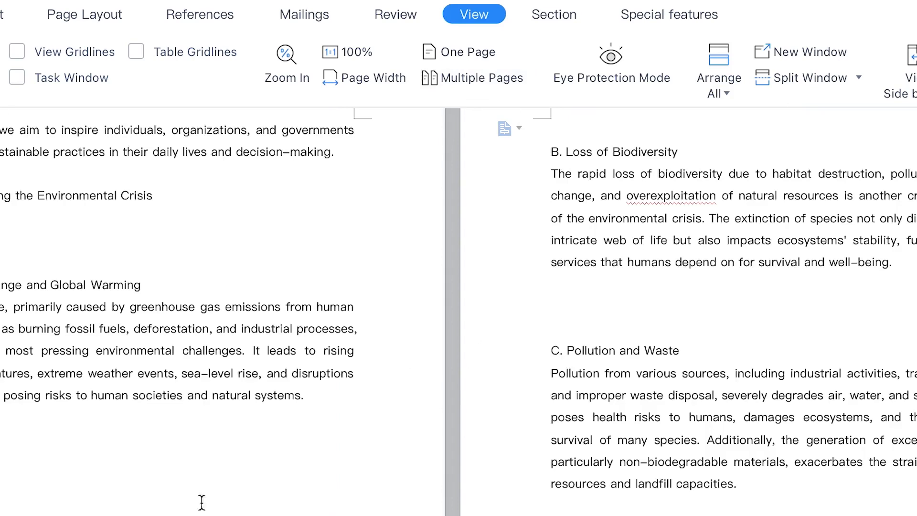
{"action": "scroll", "coordinate": [320, 396], "scroll_direction": "up", "scroll_amount": 1}
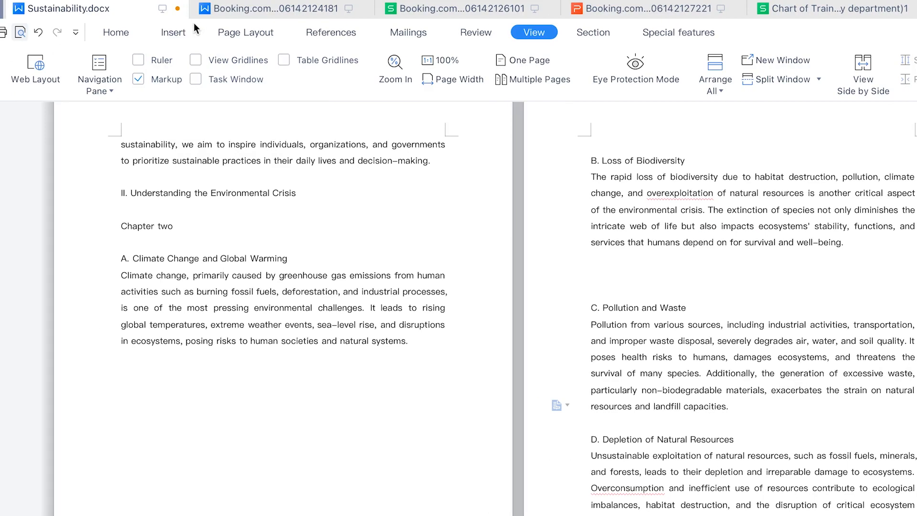
Step: Insert a page break on the blank line before the Depletion of Natural Resources section
{"action": "left_click", "coordinate": [106, 32]}
{"action": "left_click", "coordinate": [36, 84]}
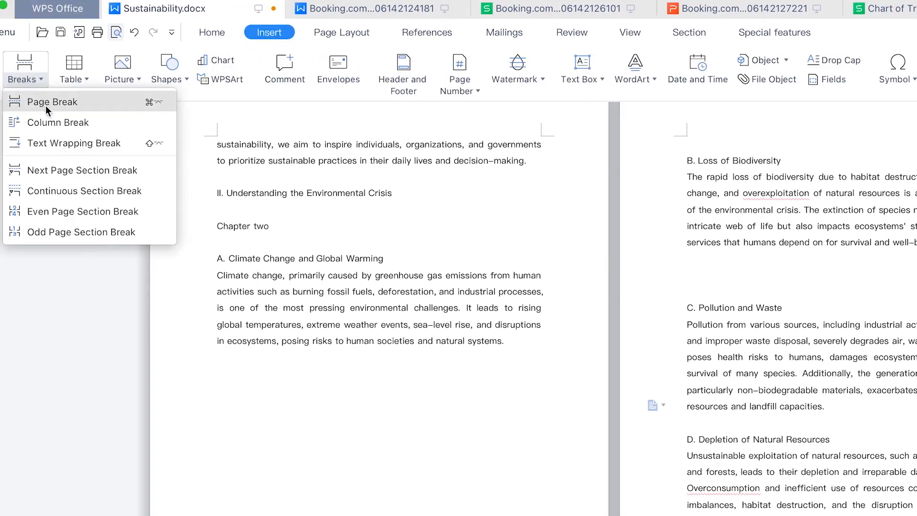
{"action": "left_click", "coordinate": [45, 104]}
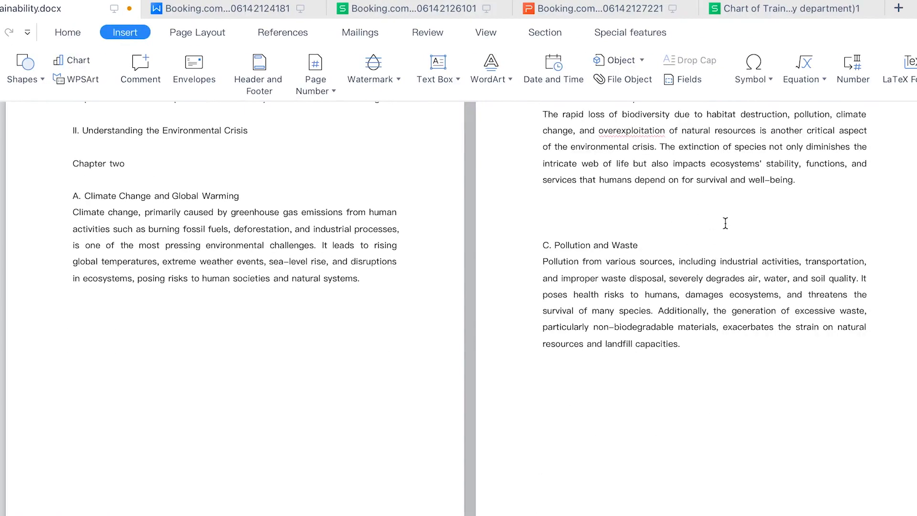
{"action": "scroll", "coordinate": [459, 305], "scroll_direction": "down", "scroll_amount": 3}
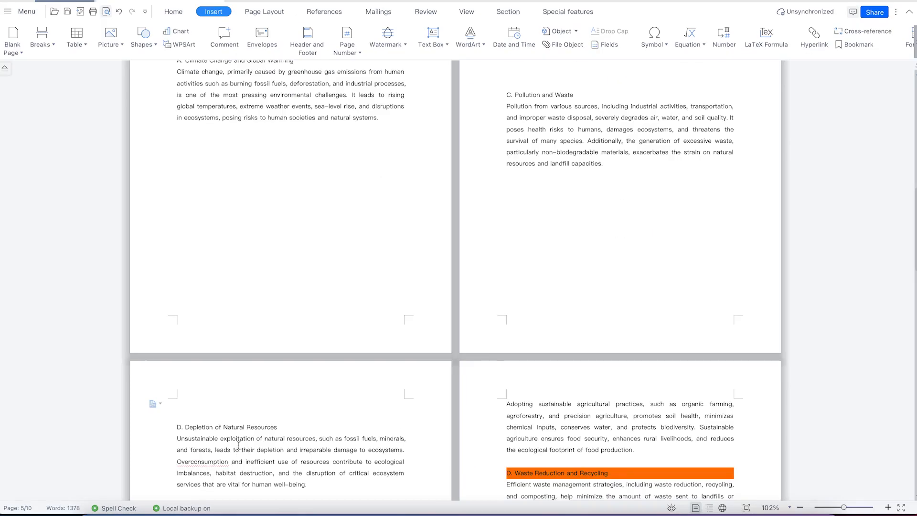
{"action": "scroll", "coordinate": [348, 311], "scroll_direction": "up", "scroll_amount": 4}
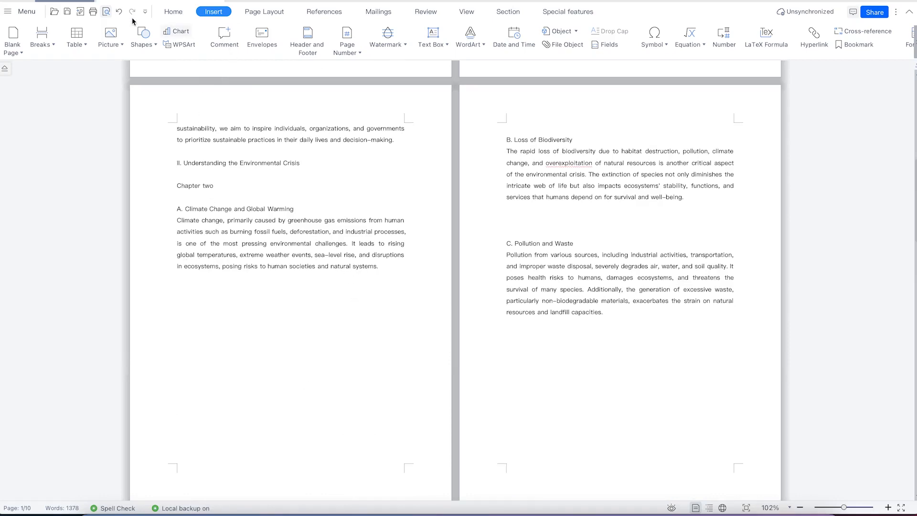
Step: Show the paragraph marks and check the page breaks around the Chapter two sections
{"action": "left_click", "coordinate": [174, 13]}
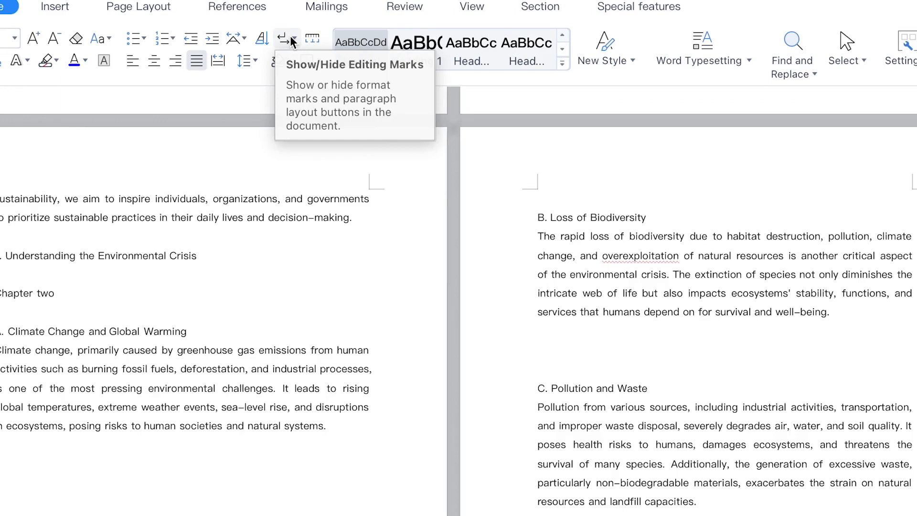
{"action": "left_click", "coordinate": [292, 41]}
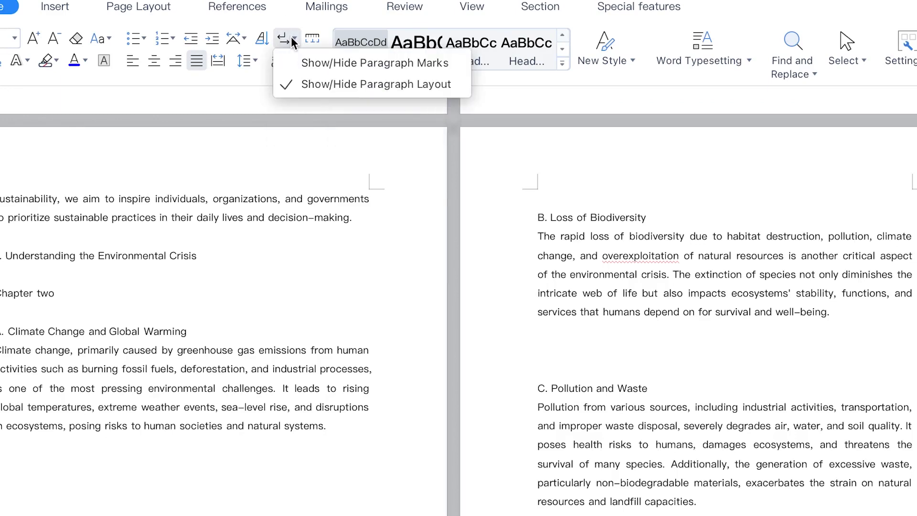
{"action": "left_click", "coordinate": [307, 62]}
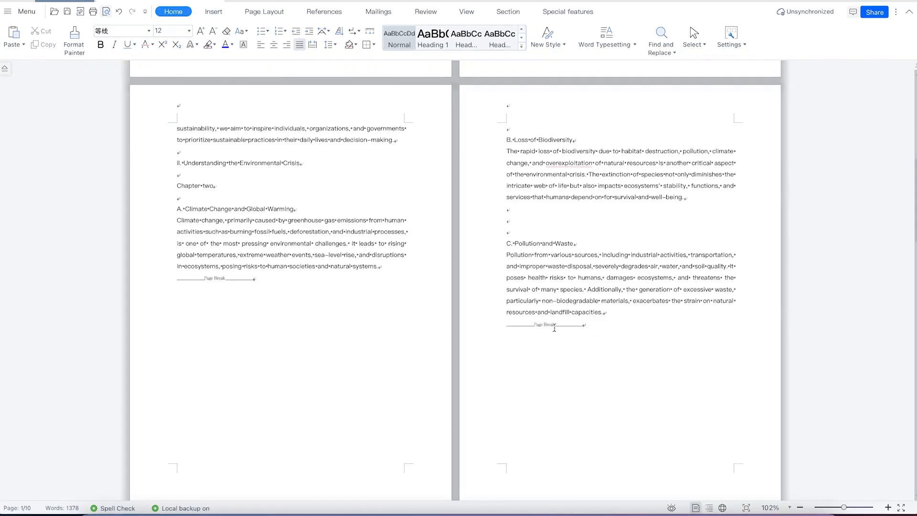
{"action": "scroll", "coordinate": [570, 327], "scroll_direction": "down", "scroll_amount": 3}
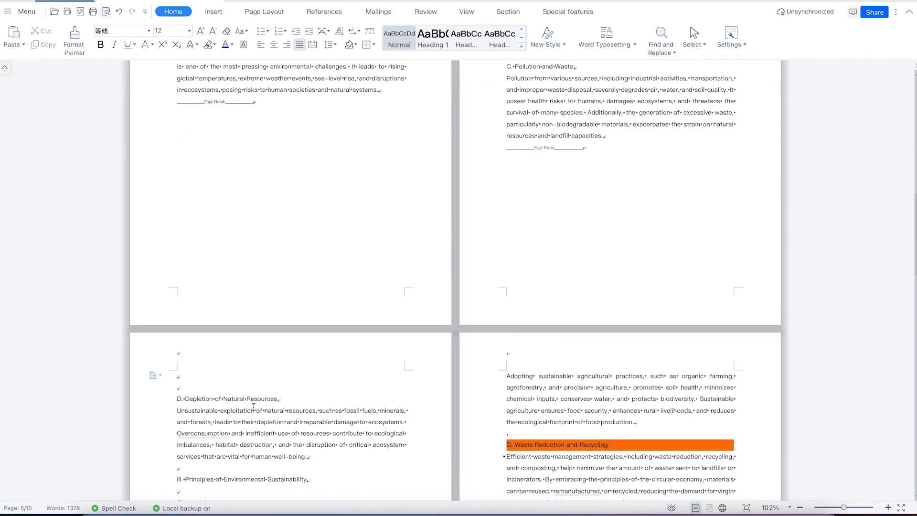
{"action": "scroll", "coordinate": [460, 250], "scroll_direction": "up", "scroll_amount": 4}
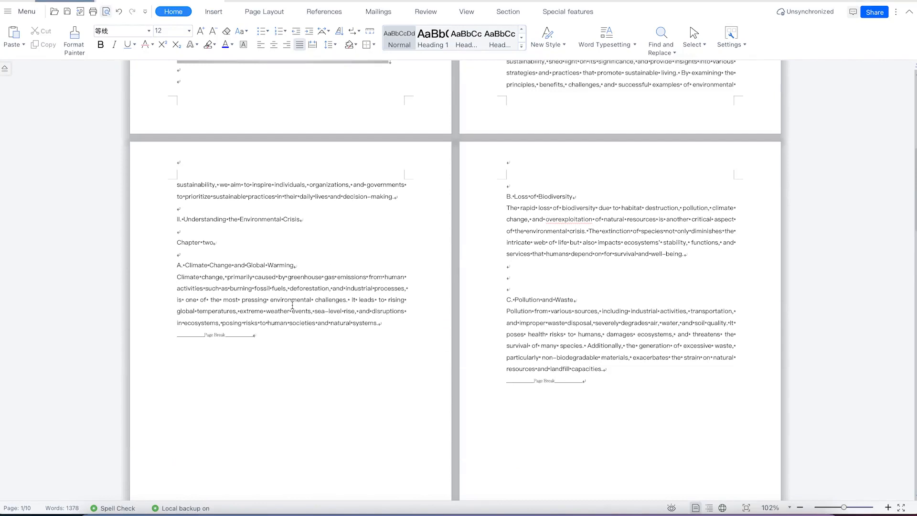
{"action": "scroll", "coordinate": [310, 304], "scroll_direction": "up", "scroll_amount": 2}
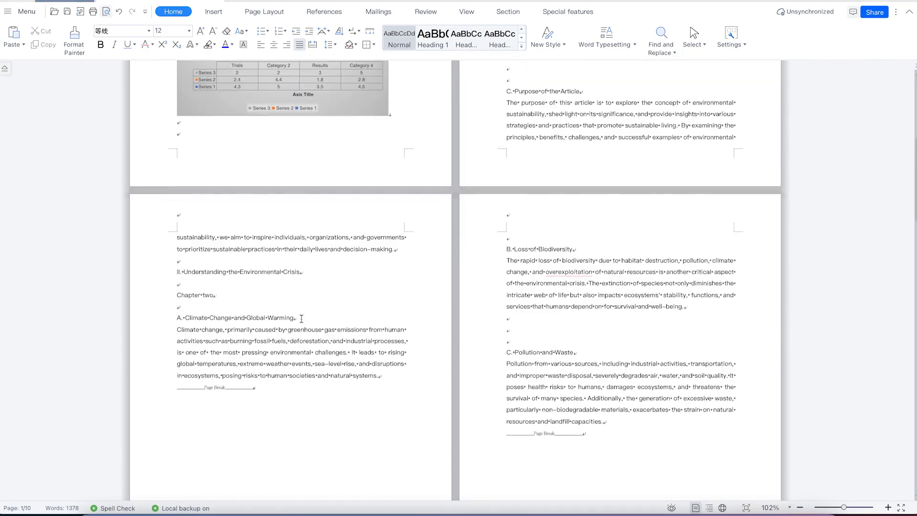
Step: Delete the page breaks after the Climate Change and the Pollution and Waste sections
{"action": "left_click", "coordinate": [224, 382]}
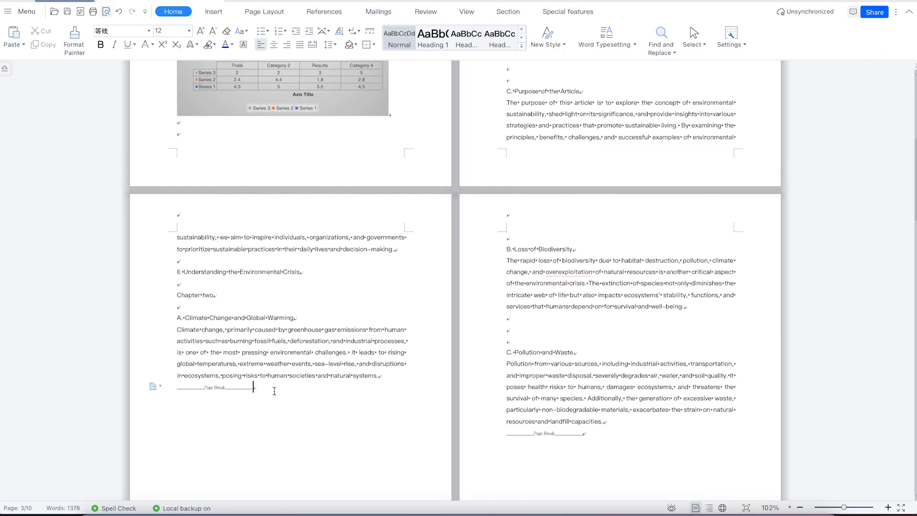
{"action": "double_click", "coordinate": [196, 388]}
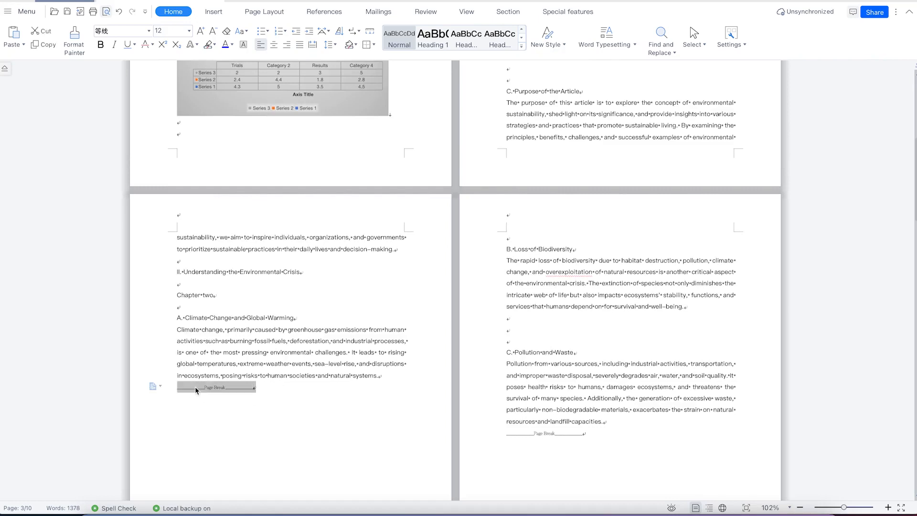
{"action": "key", "text": "Delete"}
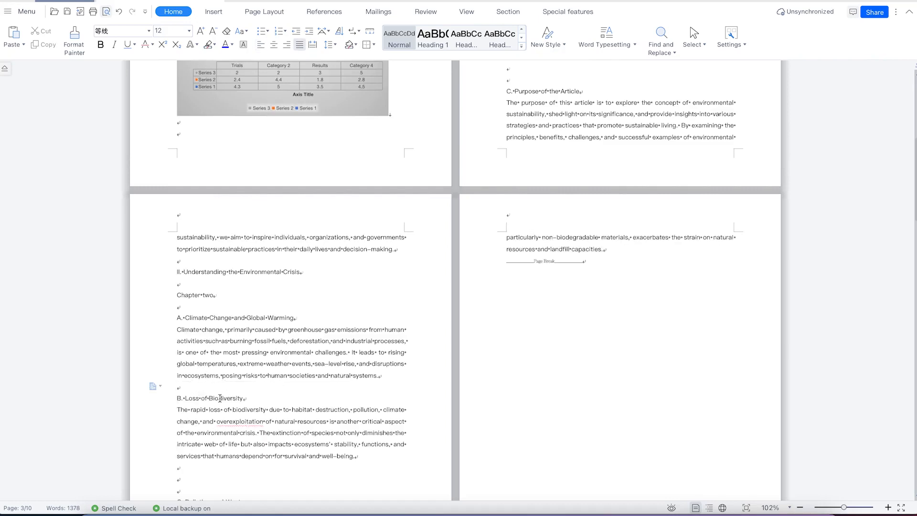
{"action": "left_click", "coordinate": [555, 271]}
{"action": "double_click", "coordinate": [555, 271]}
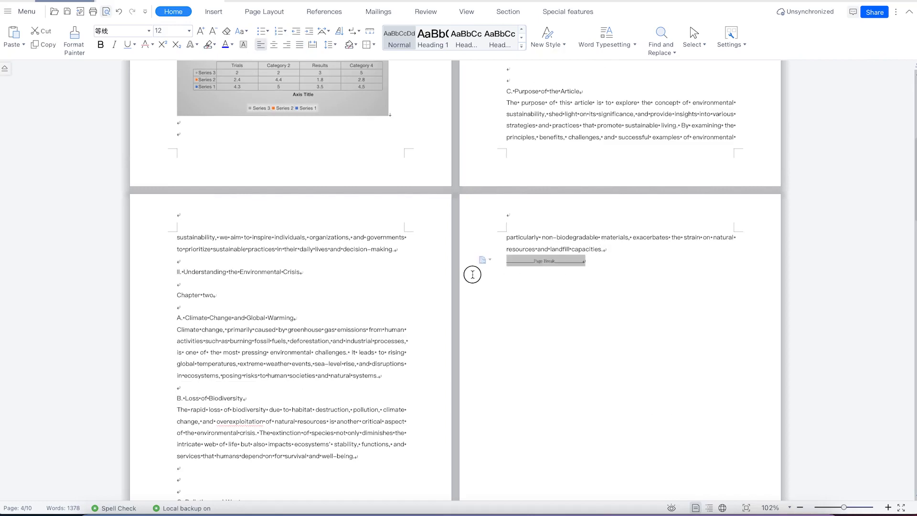
{"action": "key", "text": "Delete"}
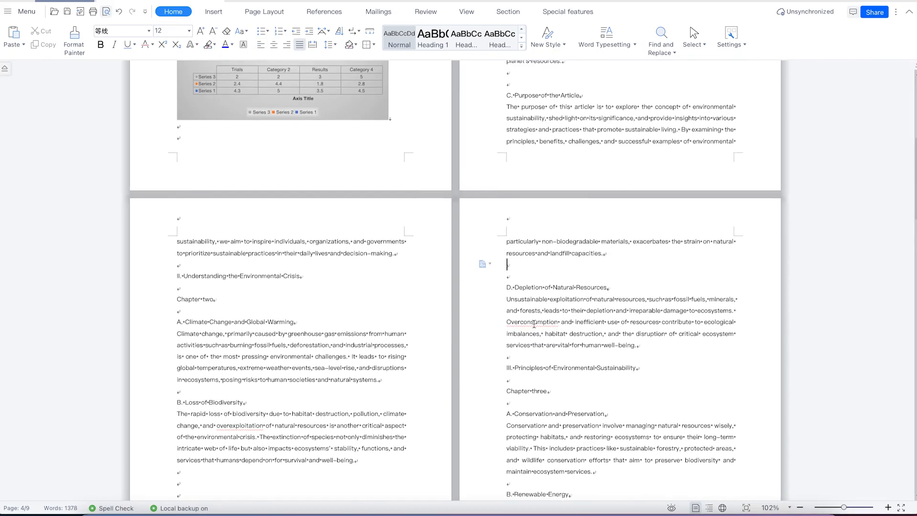
{"action": "scroll", "coordinate": [398, 341], "scroll_direction": "down", "scroll_amount": 3}
{"action": "scroll", "coordinate": [398, 341], "scroll_direction": "up", "scroll_amount": 2}
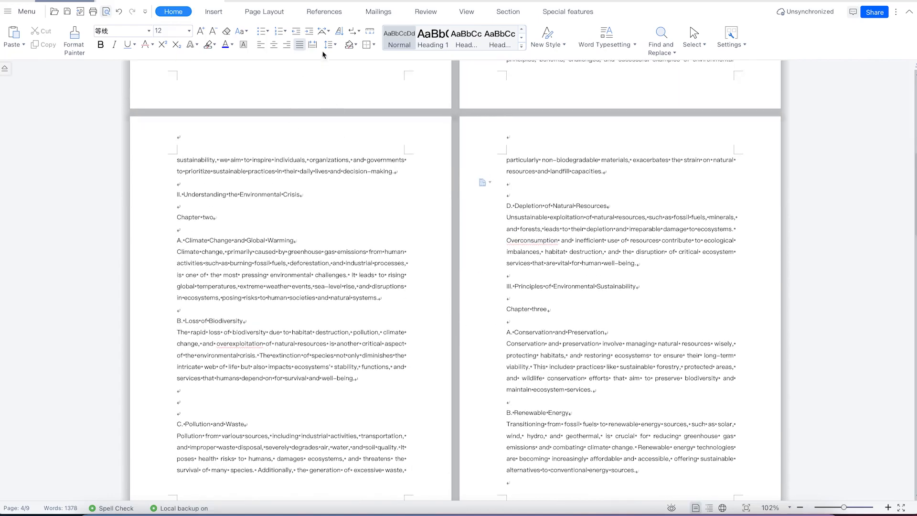
Step: Hide the paragraph marks and place the cursor on the blank line above the Loss of Biodiversity section
{"action": "left_click", "coordinate": [358, 31]}
{"action": "left_click", "coordinate": [377, 46]}
{"action": "scroll", "coordinate": [283, 281], "scroll_direction": "up", "scroll_amount": 1}
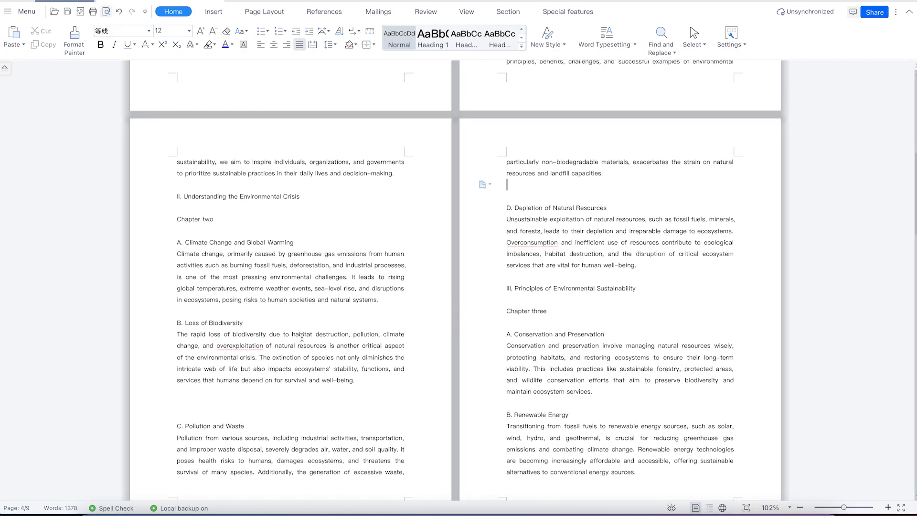
{"action": "left_click", "coordinate": [335, 311]}
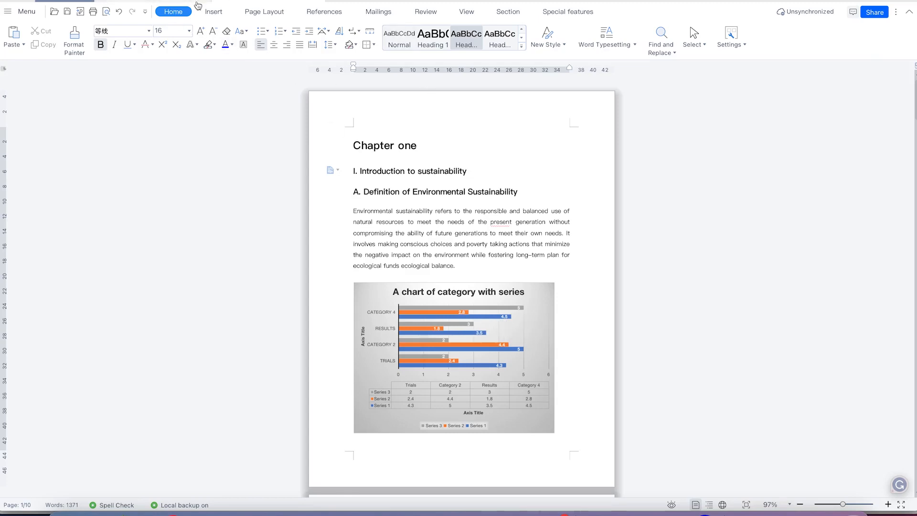
Step: Show the special features, turn on Text Speech and place the cursor in the paragraph defining environmental sustainability
{"action": "left_click", "coordinate": [418, 245]}
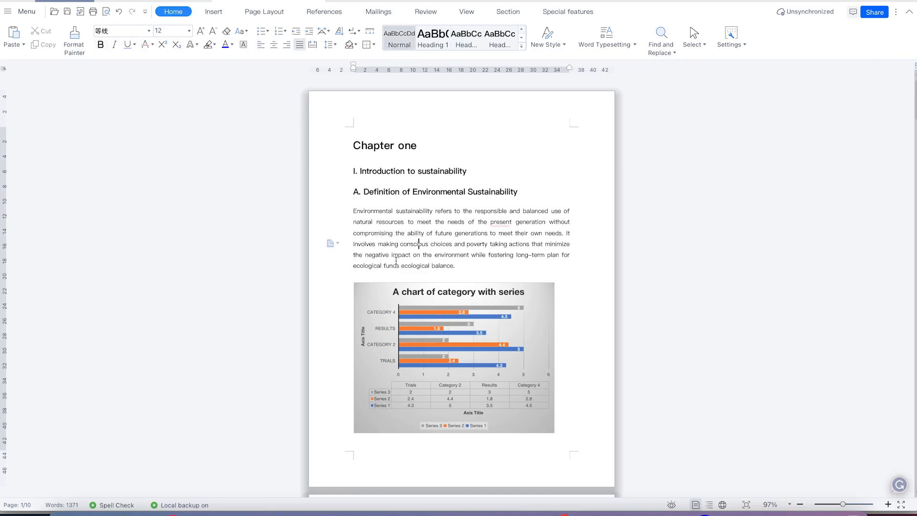
{"action": "scroll", "coordinate": [410, 258], "scroll_direction": "down", "scroll_amount": 4}
{"action": "scroll", "coordinate": [415, 239], "scroll_direction": "up", "scroll_amount": 4}
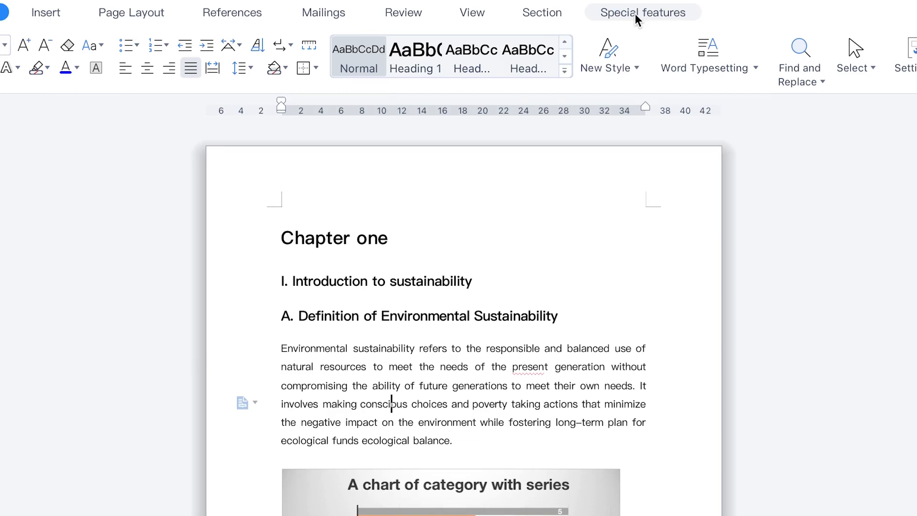
{"action": "left_click", "coordinate": [636, 15]}
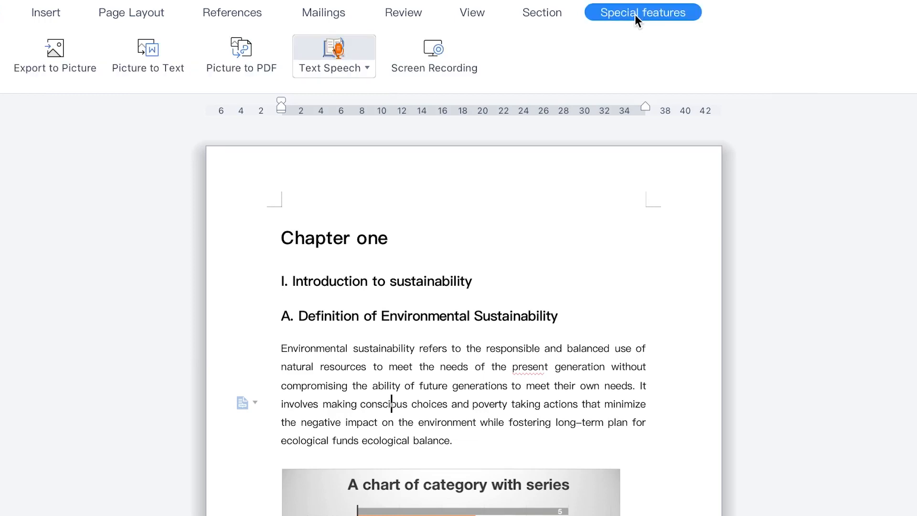
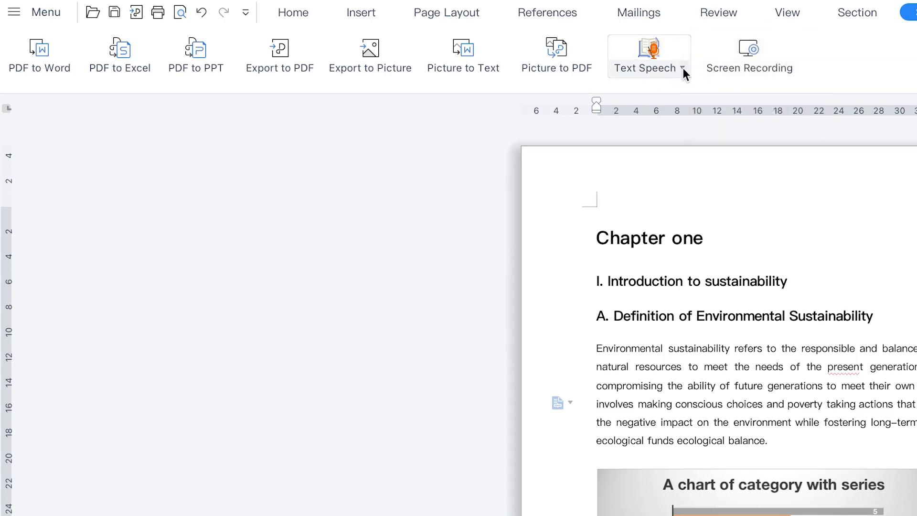
{"action": "left_click", "coordinate": [661, 38]}
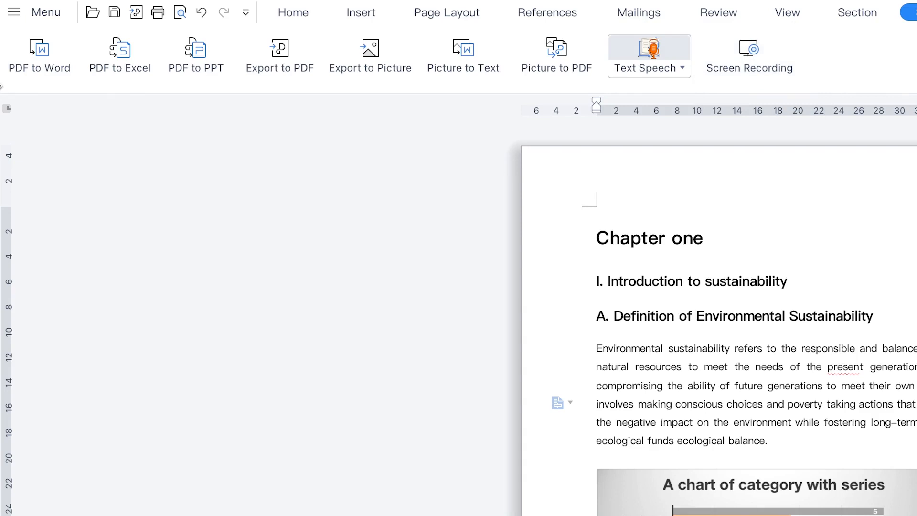
{"action": "left_click", "coordinate": [631, 422]}
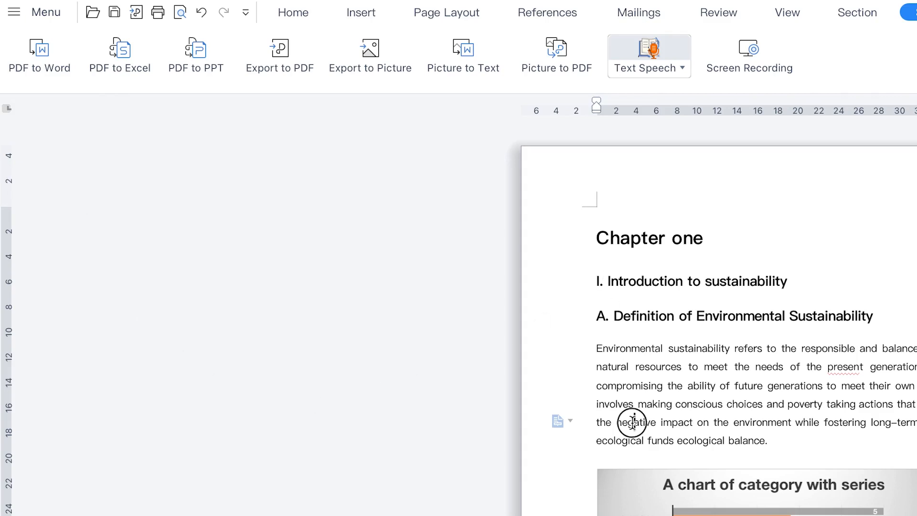
Step: Convert Booking.com_ Confirmation.pdf from Downloads to a Word document, saving it to the cloud
{"action": "left_click", "coordinate": [35, 50]}
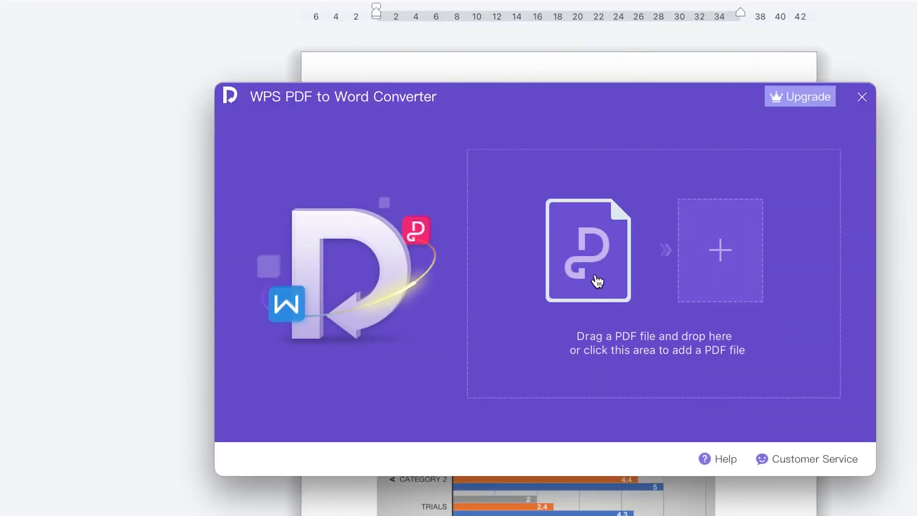
{"action": "left_click", "coordinate": [587, 257]}
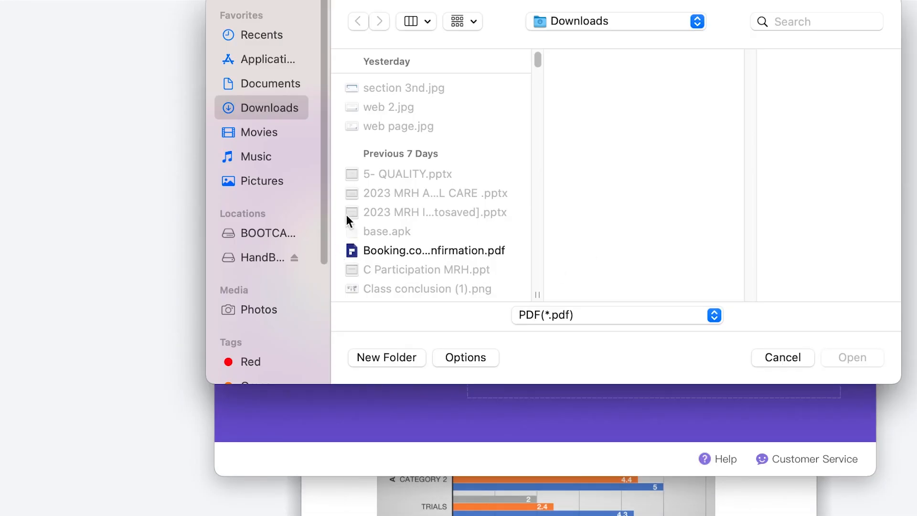
{"action": "left_click", "coordinate": [398, 254]}
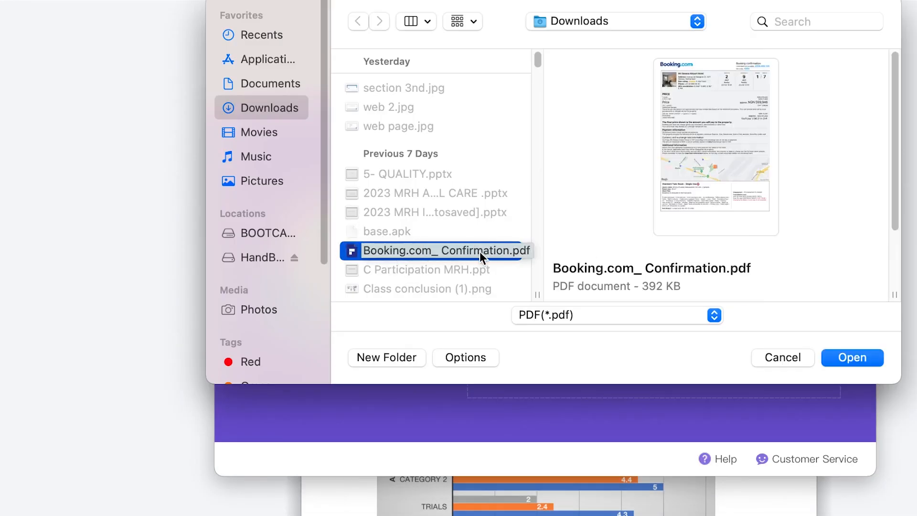
{"action": "left_click", "coordinate": [853, 358]}
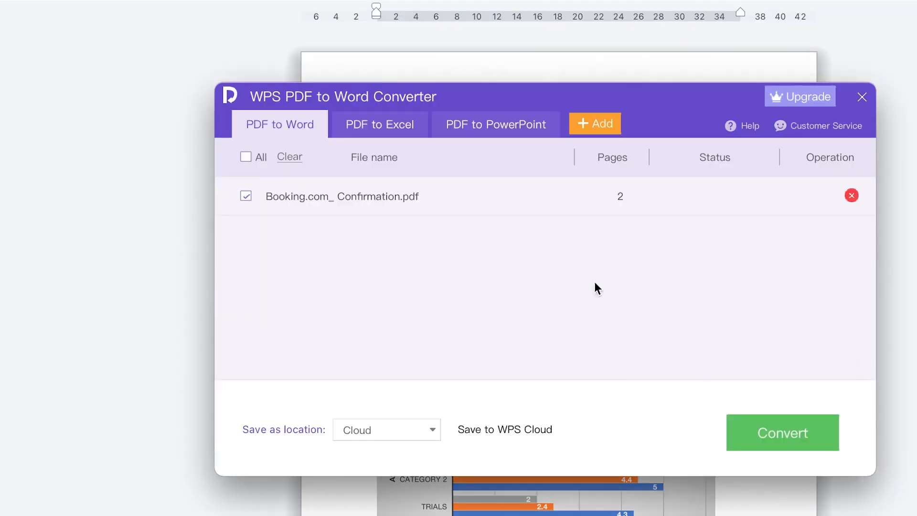
{"action": "left_click", "coordinate": [796, 426]}
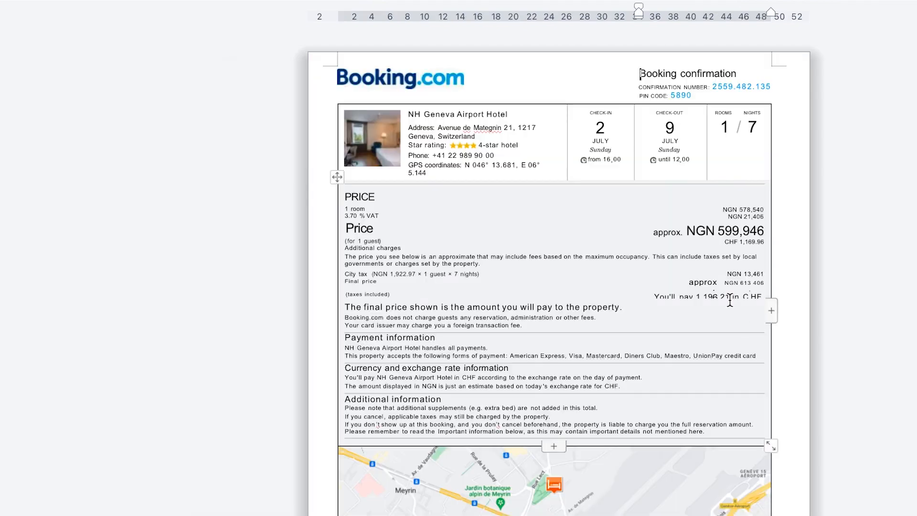
Step: In the converted document's sentence about charging guests, replace the word "reservation" so the text reads "anyn, administration or other fees"
{"action": "left_click", "coordinate": [487, 321]}
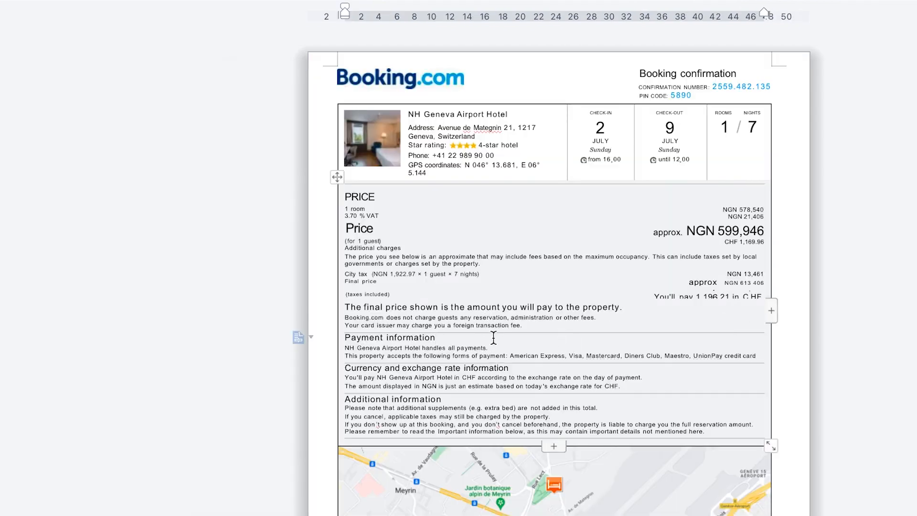
{"action": "scroll", "coordinate": [505, 377], "scroll_direction": "down", "scroll_amount": 2}
{"action": "scroll", "coordinate": [511, 382], "scroll_direction": "down", "scroll_amount": 10}
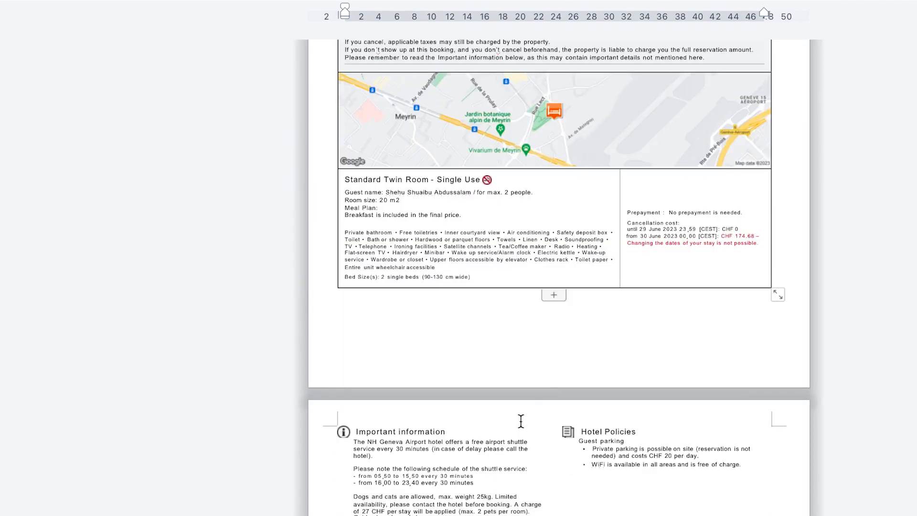
{"action": "scroll", "coordinate": [563, 301], "scroll_direction": "up", "scroll_amount": 11}
{"action": "left_click", "coordinate": [500, 319]}
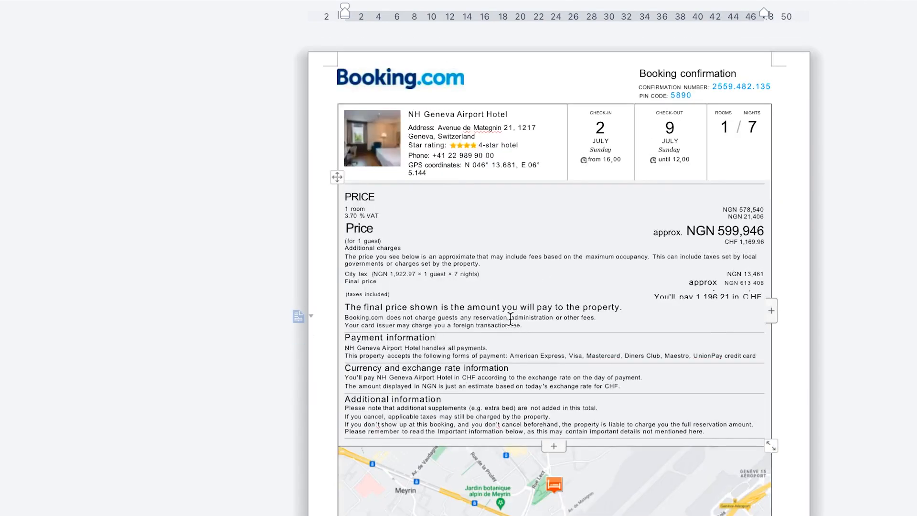
{"action": "key", "text": "BackSpace"}
{"action": "key", "text": "BackSpace"}
{"action": "key", "text": "BackSpace"}
{"action": "key", "text": "BackSpace"}
{"action": "key", "text": "BackSpace"}
{"action": "key", "text": "BackSpace"}
{"action": "key", "text": "BackSpace"}
{"action": "key", "text": "BackSpace"}
{"action": "key", "text": "BackSpace"}
{"action": "key", "text": "BackSpace"}
{"action": "key", "text": "BackSpace"}
{"action": "key", "text": "BackSpace"}
{"action": "type", "text": "n"}
Step: Shorten "charges set by the property" to "chargy the property" in the additional charges paragraph
{"action": "left_click", "coordinate": [434, 263]}
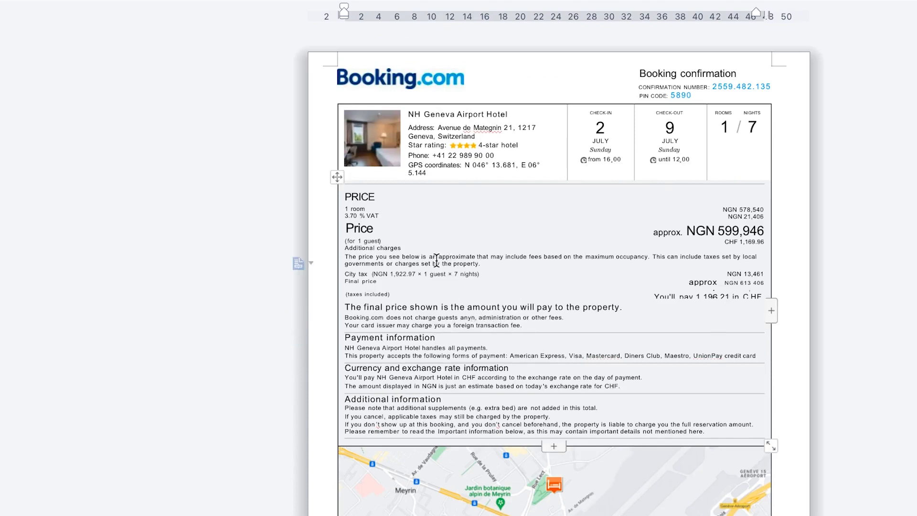
{"action": "key", "text": "BackSpace"}
{"action": "key", "text": "BackSpace"}
{"action": "key", "text": "BackSpace"}
{"action": "key", "text": "BackSpace"}
{"action": "key", "text": "BackSpace"}
{"action": "key", "text": "BackSpace"}
{"action": "type", "text": "y"}
Step: Add "Welcome to my channel" after the sentence stating that the final price is paid to the property
{"action": "left_click", "coordinate": [527, 306]}
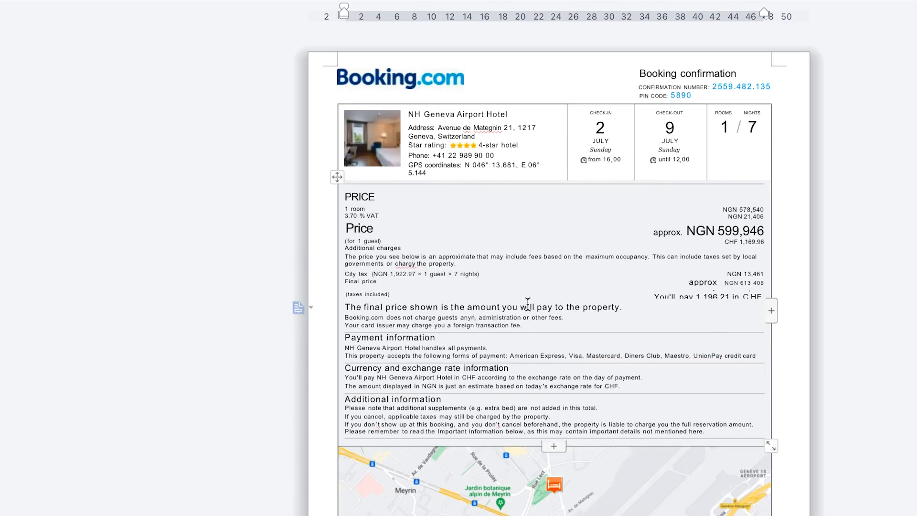
{"action": "left_click", "coordinate": [649, 305]}
{"action": "type", "text": "Welc"}
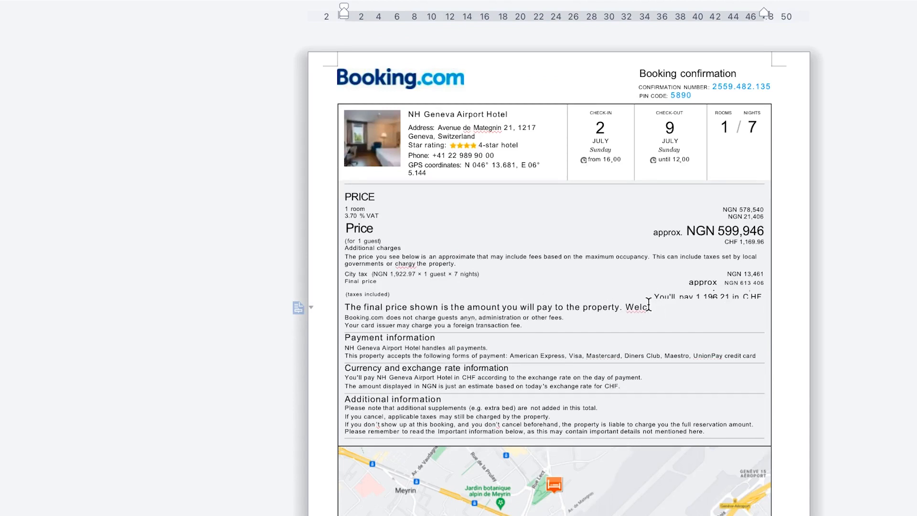
{"action": "type", "text": "ome to my chan"}
{"action": "key", "text": "BackSpace"}
{"action": "type", "text": "annel"}
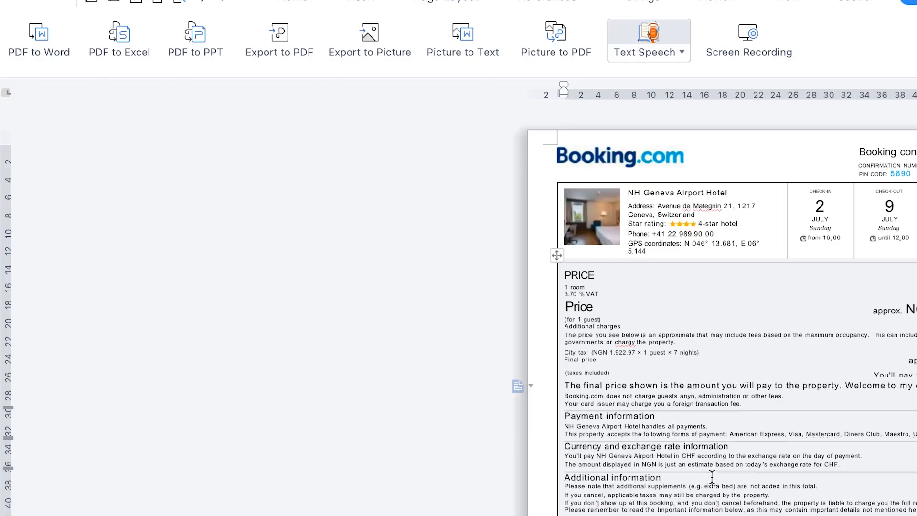
Step: Convert Booking.com_ Confirmation.pdf to an Excel workbook, saving it to the cloud
{"action": "left_click", "coordinate": [114, 29]}
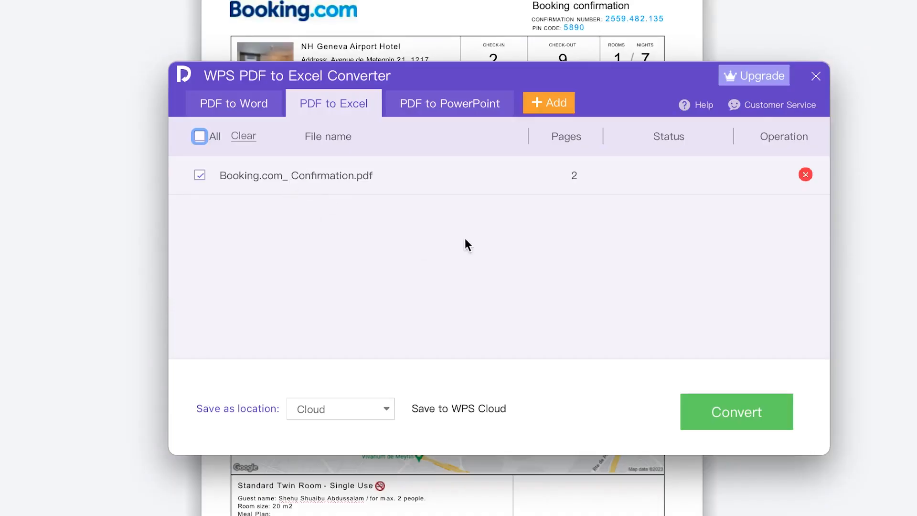
{"action": "left_click", "coordinate": [696, 414]}
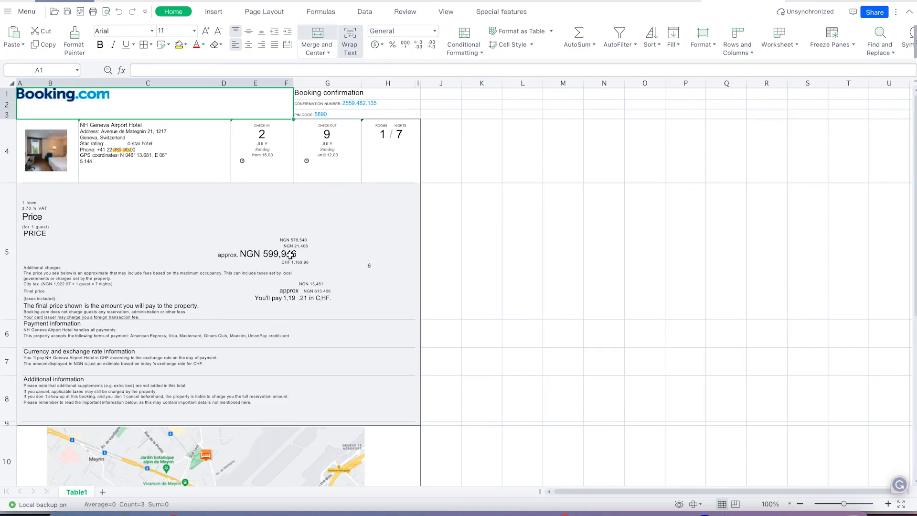
Step: Examine how the hotel, stay dates, price, payment and currency details and the map were laid out in the converted worksheet
{"action": "left_click", "coordinate": [197, 143]}
{"action": "left_click", "coordinate": [326, 165]}
{"action": "left_click", "coordinate": [237, 149]}
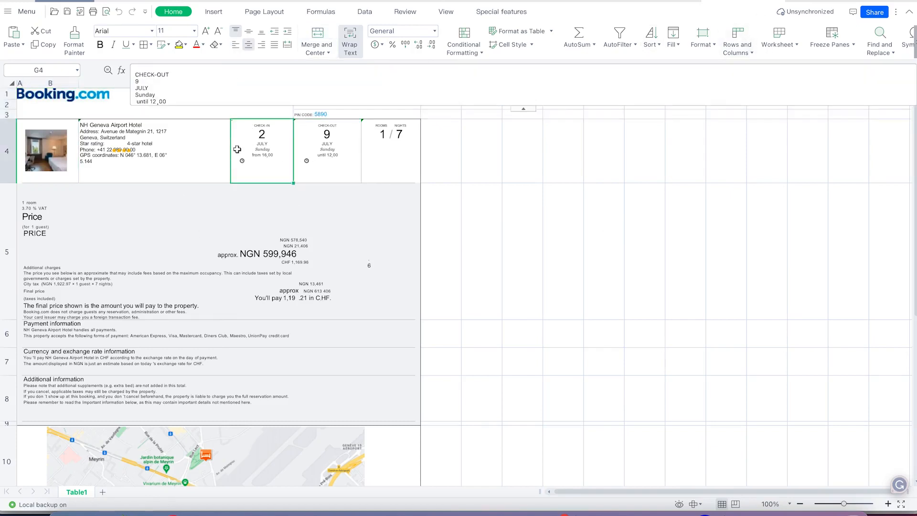
{"action": "left_click", "coordinate": [58, 157]}
{"action": "left_click", "coordinate": [159, 167]}
{"action": "left_click", "coordinate": [271, 156]}
{"action": "left_click", "coordinate": [326, 147]}
{"action": "left_click", "coordinate": [376, 156]}
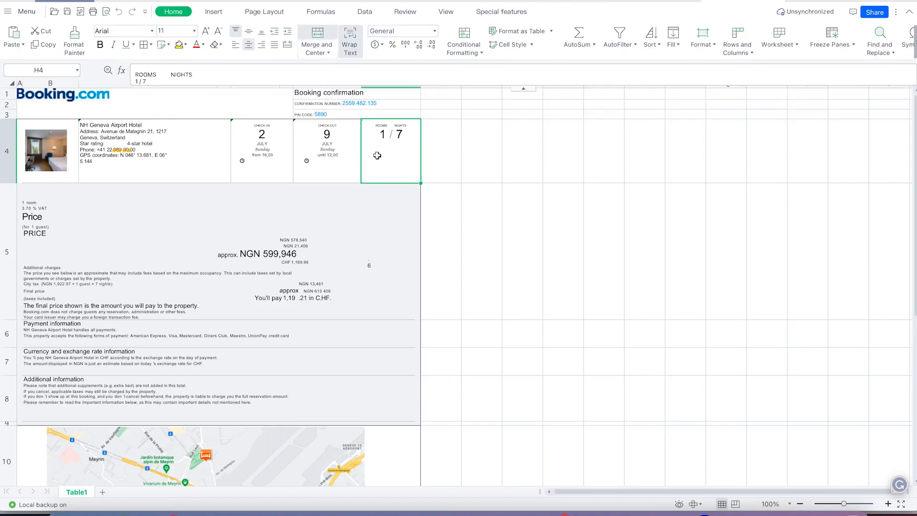
{"action": "left_click", "coordinate": [228, 243]}
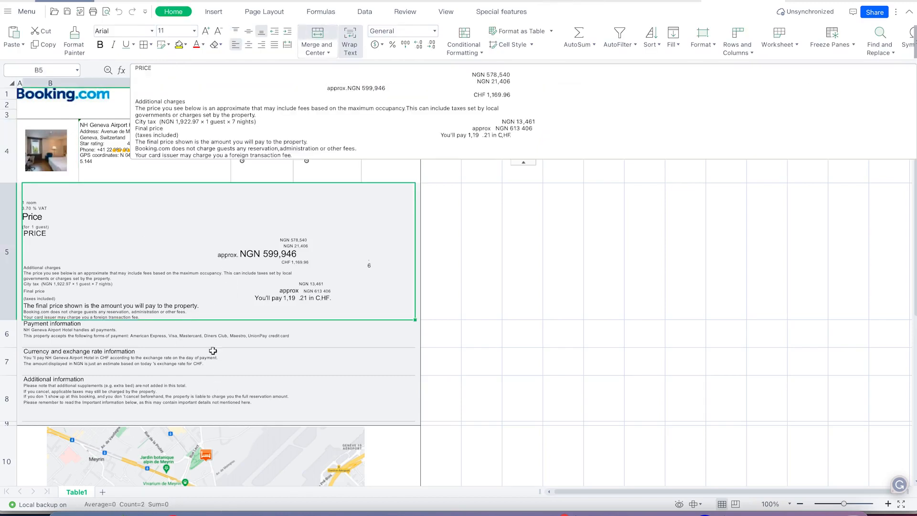
{"action": "left_click", "coordinate": [209, 334]}
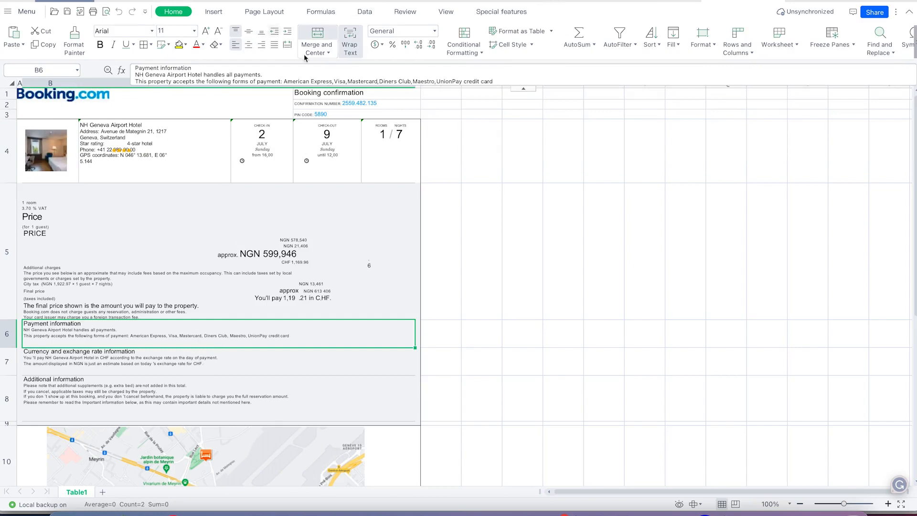
{"action": "left_click", "coordinate": [242, 361]}
{"action": "left_click", "coordinate": [265, 430]}
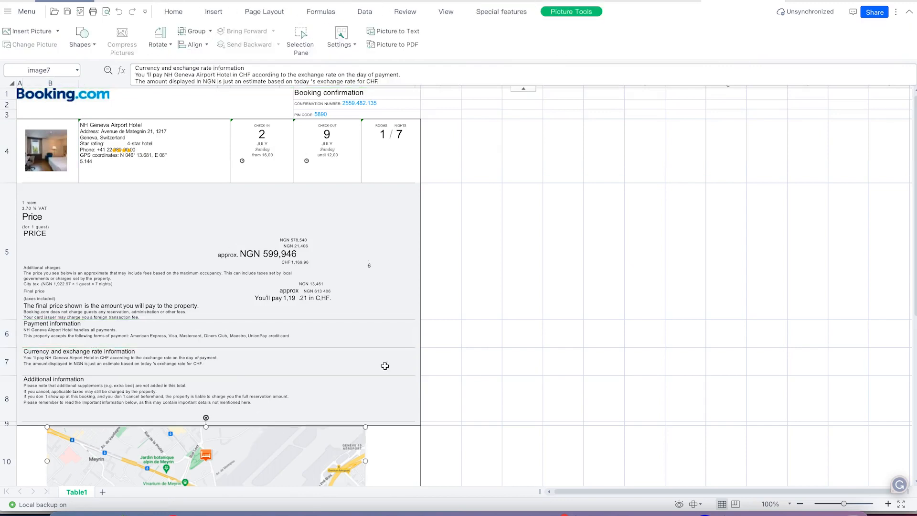
{"action": "left_click", "coordinate": [574, 175]}
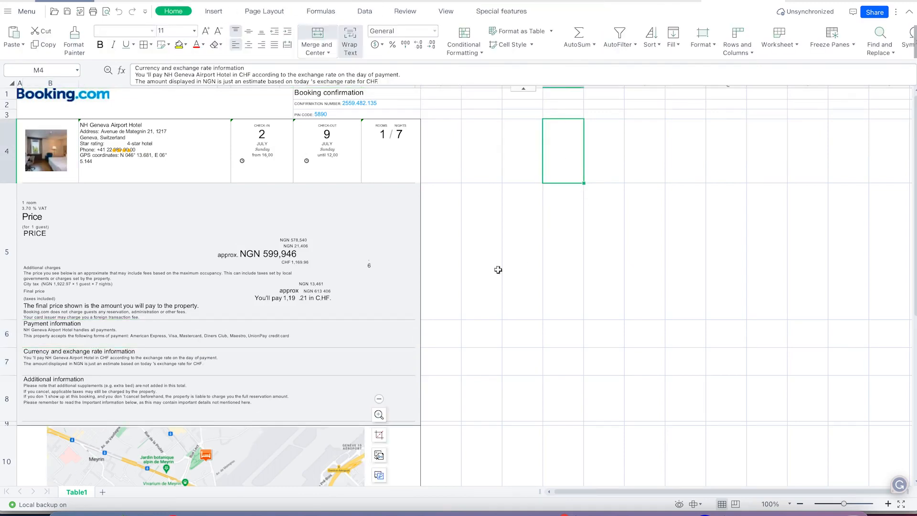
Step: Check the empty cells beside the booking details and view the full text of the price cell B5 without editing it
{"action": "left_click", "coordinate": [499, 201]}
{"action": "left_click", "coordinate": [435, 301]}
{"action": "left_click", "coordinate": [457, 356]}
{"action": "left_click", "coordinate": [506, 329]}
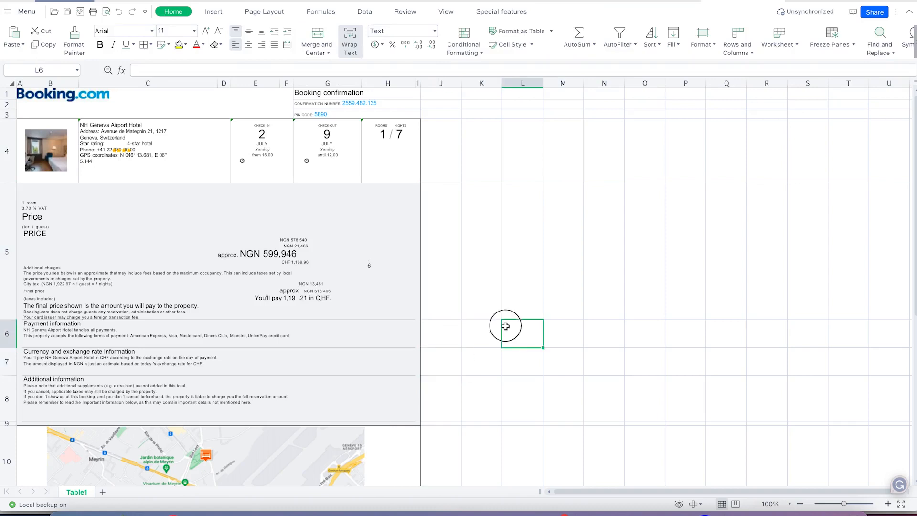
{"action": "scroll", "coordinate": [329, 286], "scroll_direction": "down", "scroll_amount": 2}
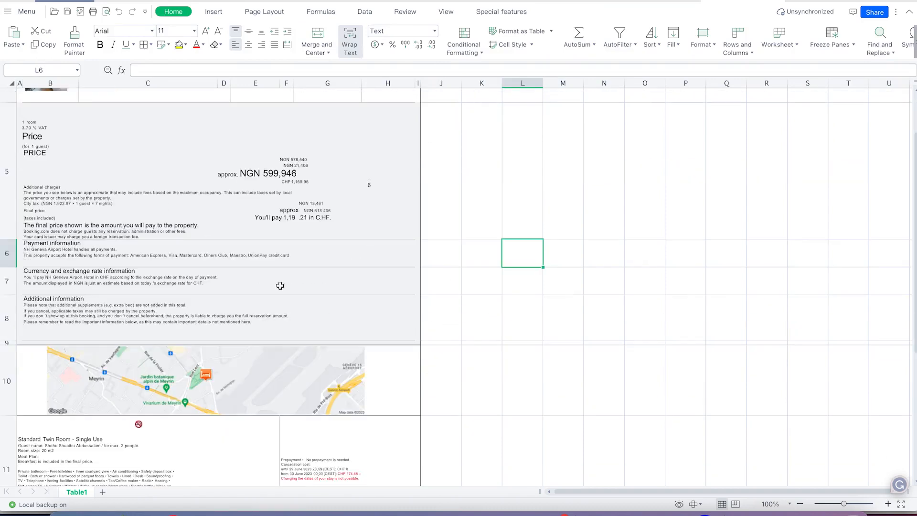
{"action": "scroll", "coordinate": [259, 378], "scroll_direction": "up", "scroll_amount": 2}
{"action": "left_click", "coordinate": [148, 306]}
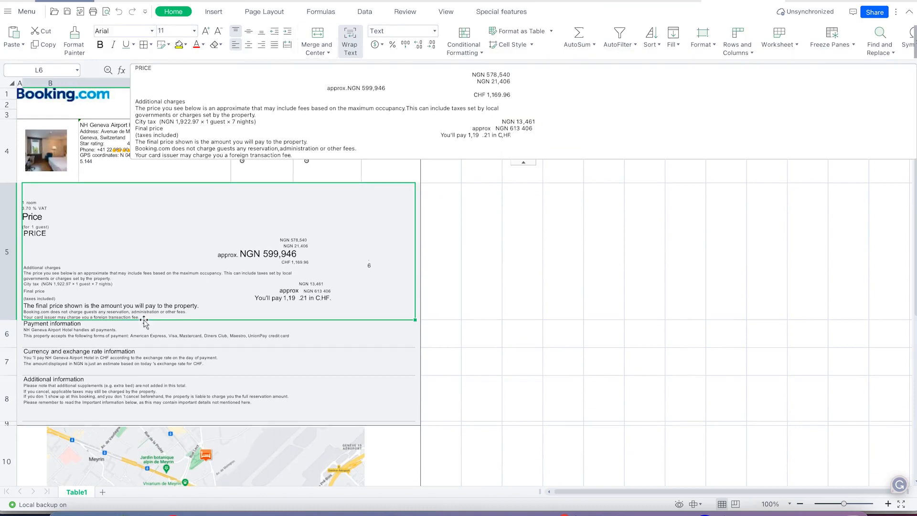
{"action": "left_click", "coordinate": [234, 108]}
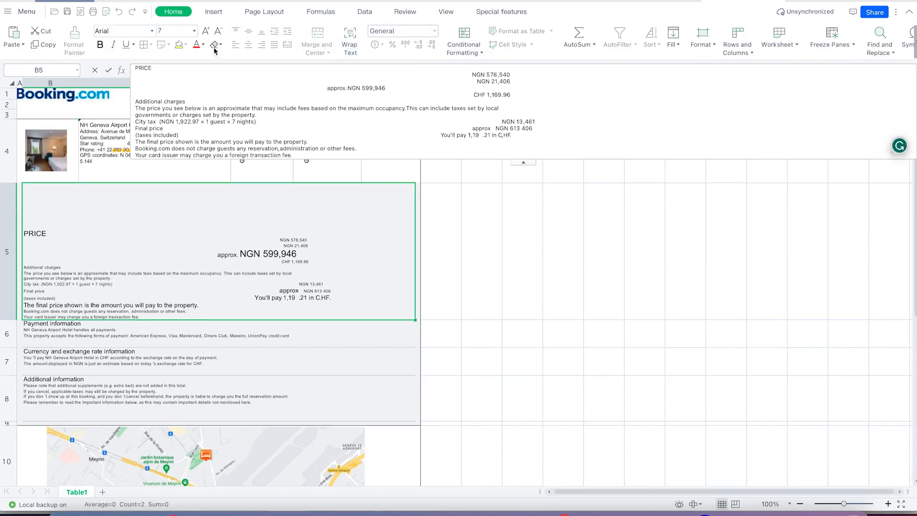
{"action": "left_click", "coordinate": [526, 257]}
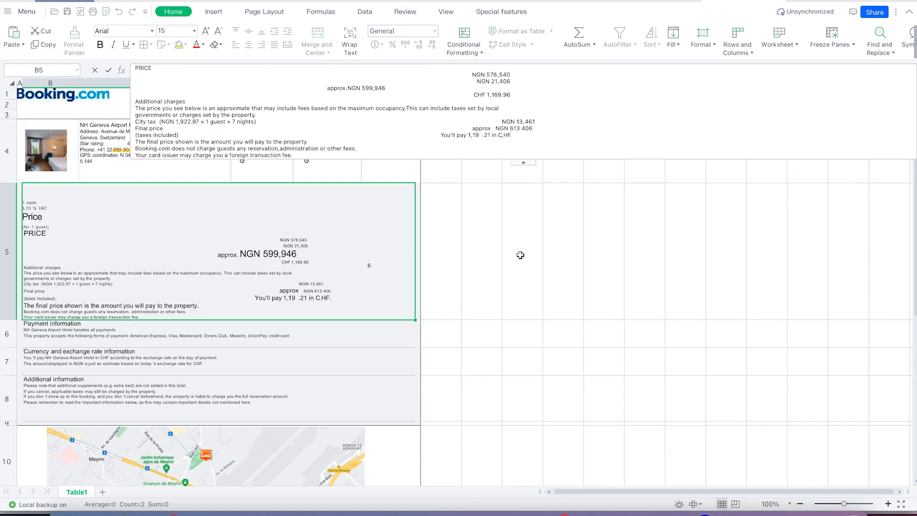
{"action": "left_click", "coordinate": [468, 257]}
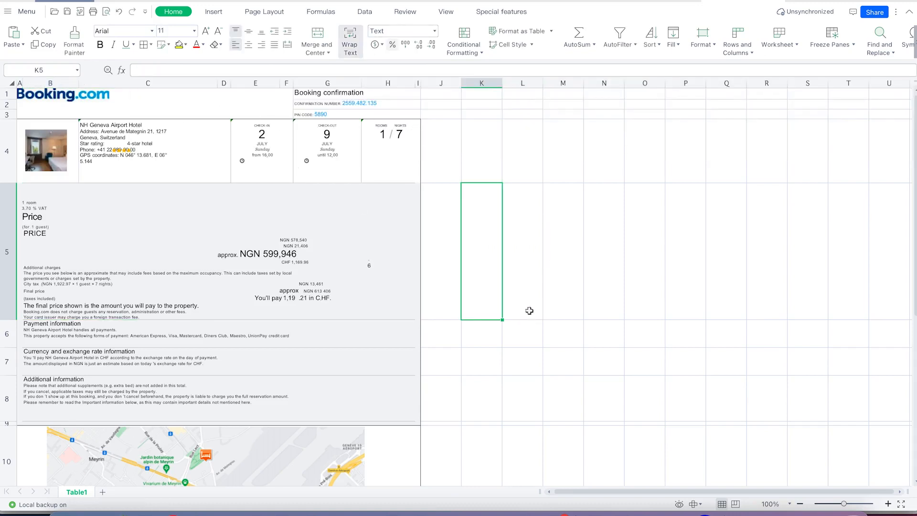
Step: Switch back to the sustainability document and convert Booking.com_ Confirmation.pdf to a PowerPoint presentation, saving it to the cloud
{"action": "left_click", "coordinate": [135, 1]}
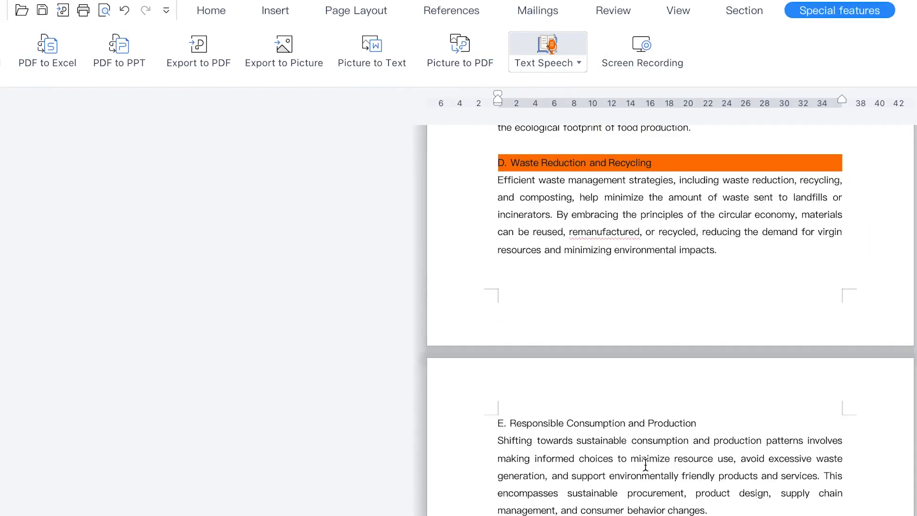
{"action": "scroll", "coordinate": [647, 465], "scroll_direction": "up", "scroll_amount": 10}
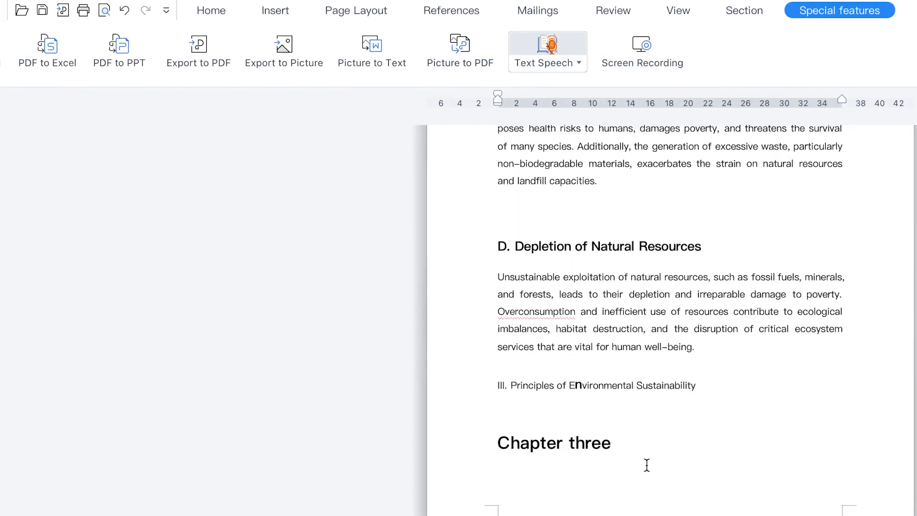
{"action": "scroll", "coordinate": [646, 465], "scroll_direction": "up", "scroll_amount": 10}
{"action": "scroll", "coordinate": [647, 461], "scroll_direction": "up", "scroll_amount": 10}
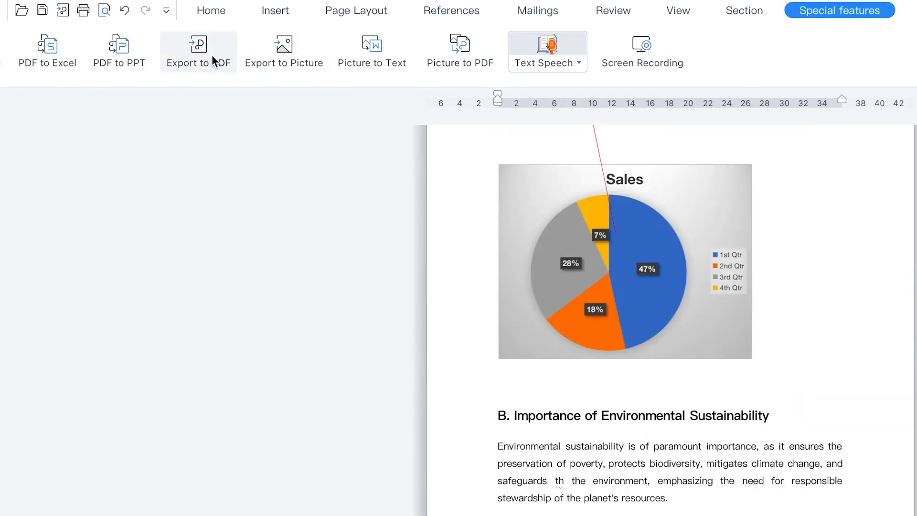
{"action": "left_click", "coordinate": [107, 65]}
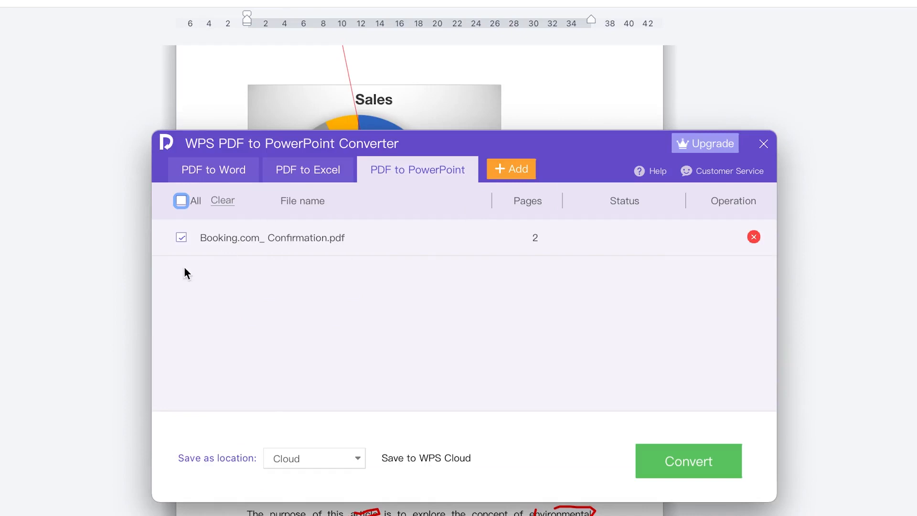
{"action": "left_click", "coordinate": [697, 465]}
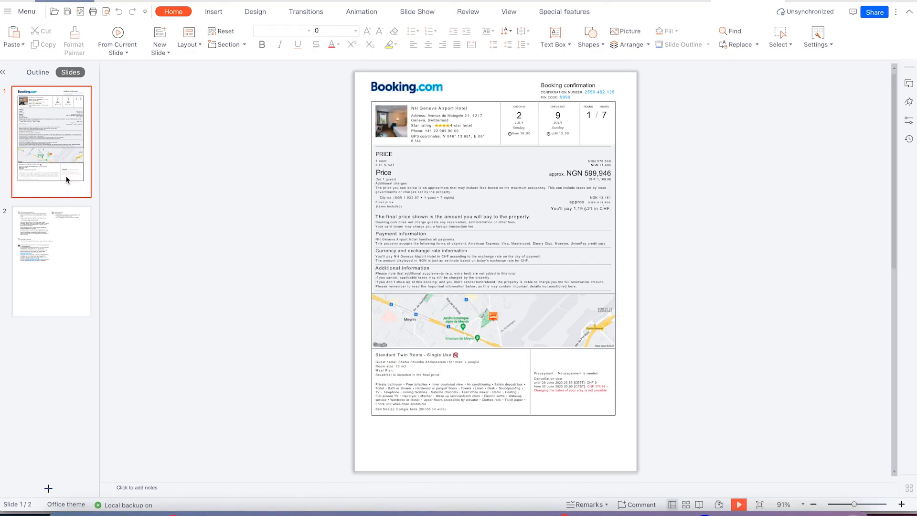
Step: Review the two converted slides and add a blank slide after the second one
{"action": "left_click", "coordinate": [70, 230]}
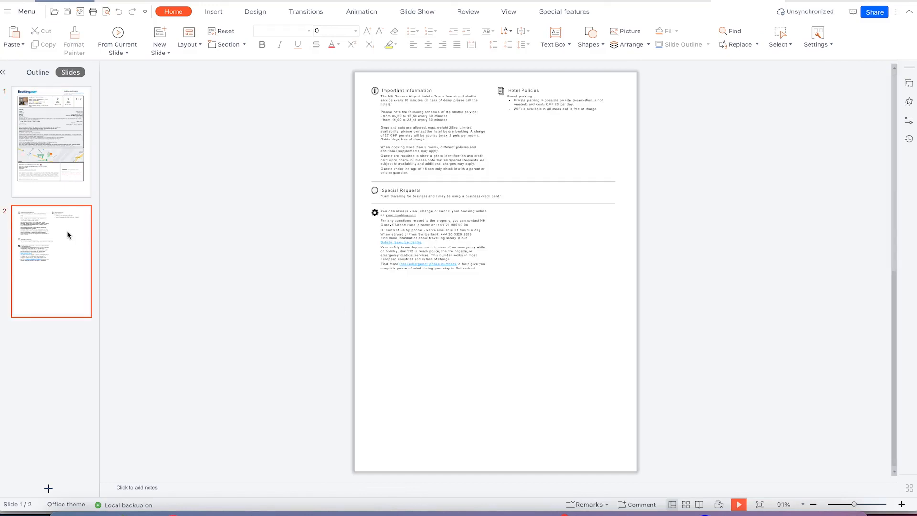
{"action": "left_click", "coordinate": [61, 161]}
{"action": "left_click", "coordinate": [71, 262]}
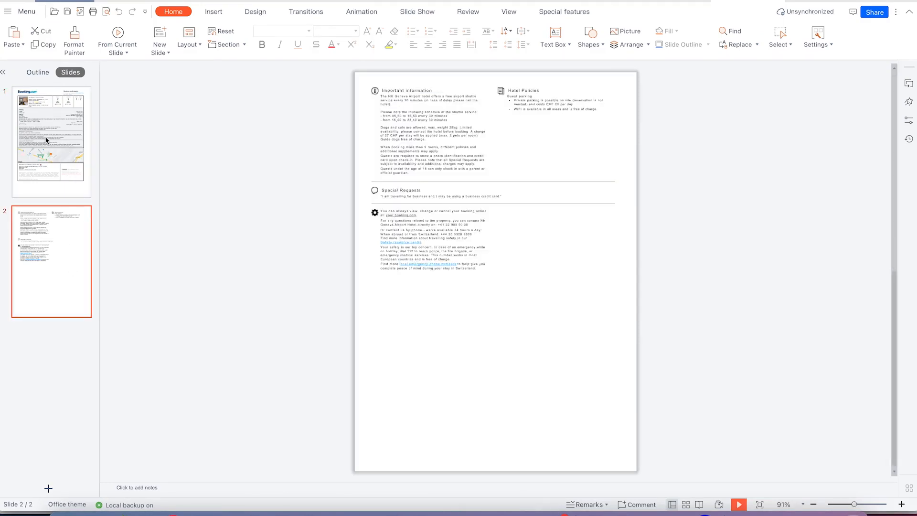
{"action": "left_click", "coordinate": [46, 139]}
{"action": "left_click", "coordinate": [54, 268]}
{"action": "left_click", "coordinate": [43, 382]}
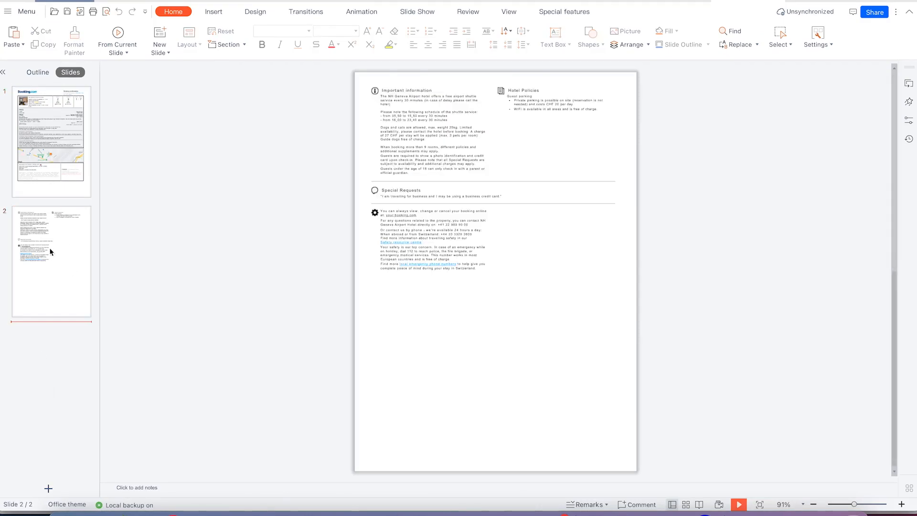
{"action": "left_click", "coordinate": [48, 488]}
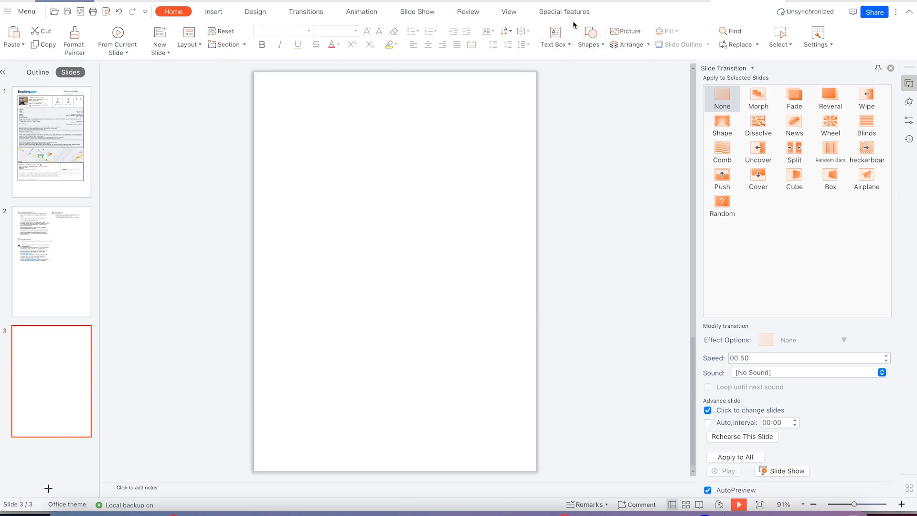
Step: Switch to the sustainability document and export Sustainability.docx, pages 1 to 10, as a regular PDF in the same directory
{"action": "left_click", "coordinate": [563, 12]}
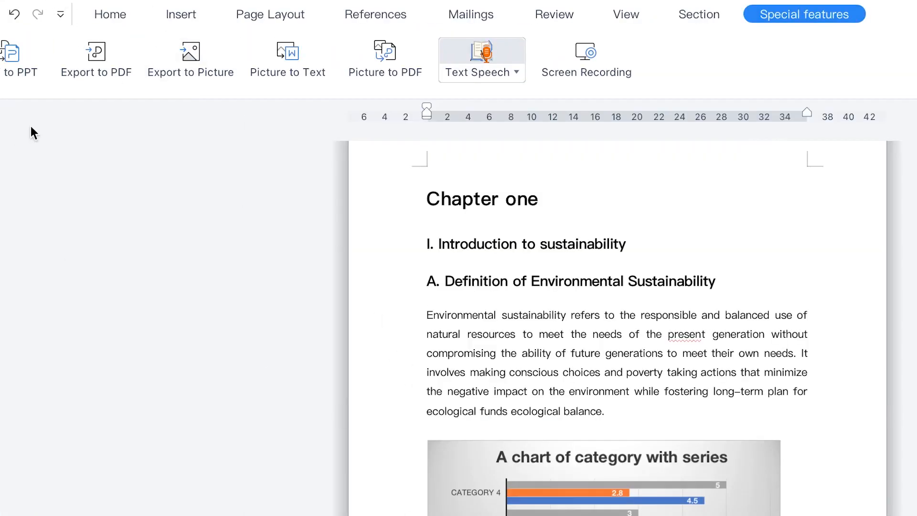
{"action": "left_click", "coordinate": [85, 80]}
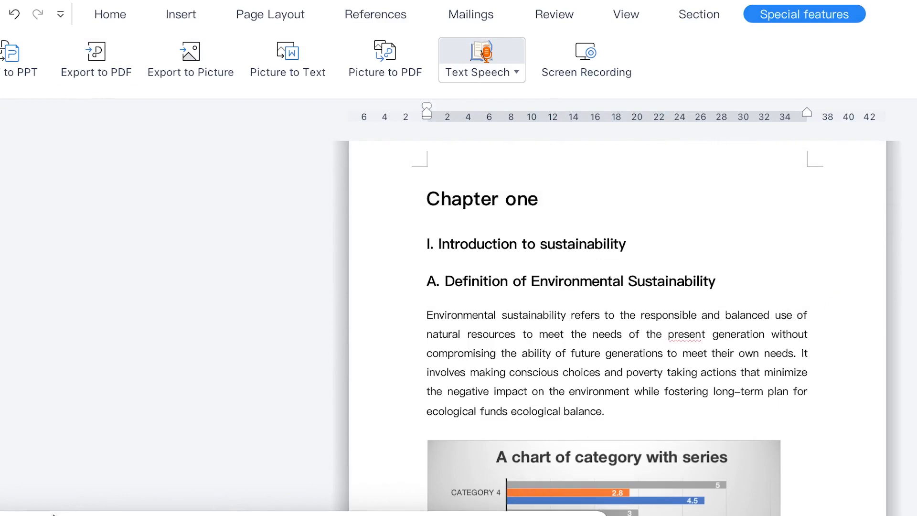
{"action": "left_click_drag", "start_coordinate": [51, 514], "coordinate": [253, 143]}
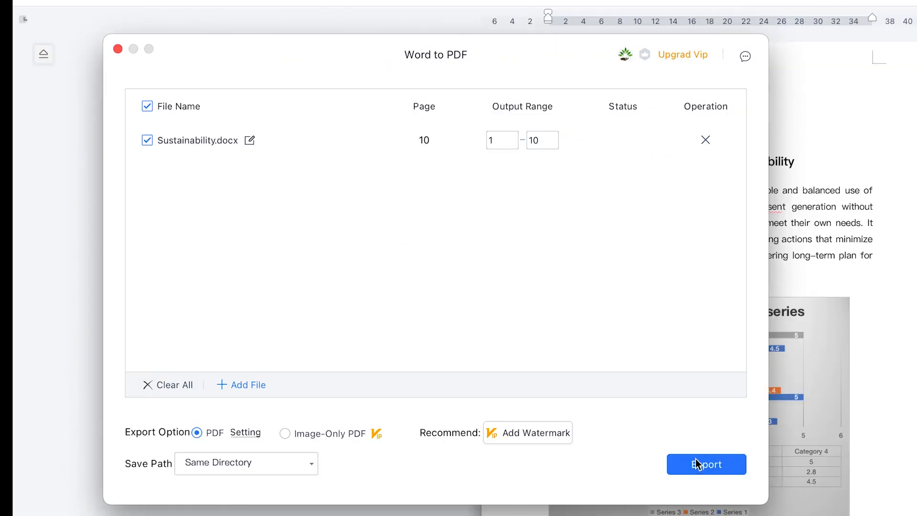
{"action": "left_click", "coordinate": [698, 460]}
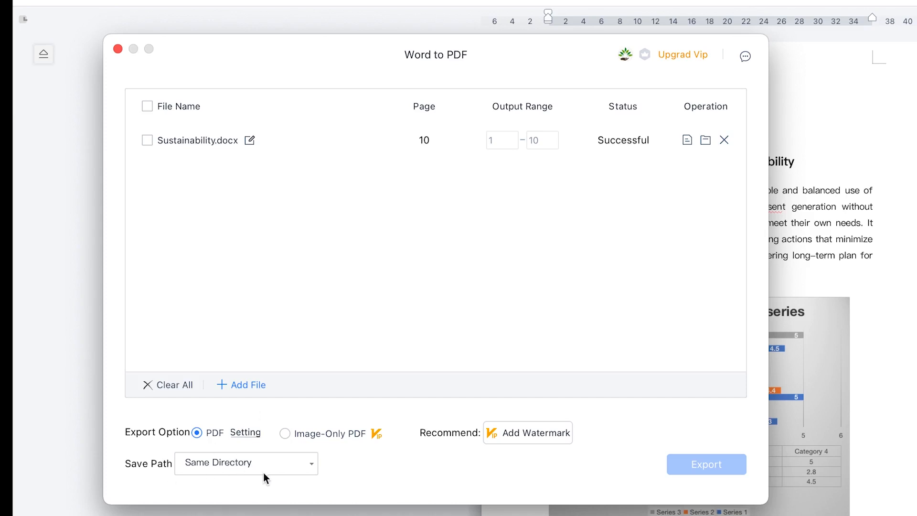
Step: Change the PDF export's save path to Custom Directory and close the Word to PDF window
{"action": "left_click", "coordinate": [282, 466]}
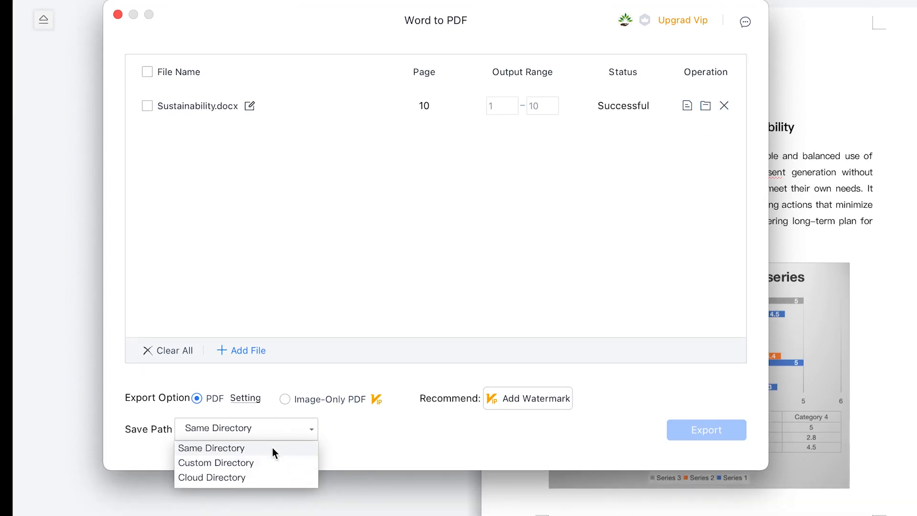
{"action": "left_click", "coordinate": [271, 464]}
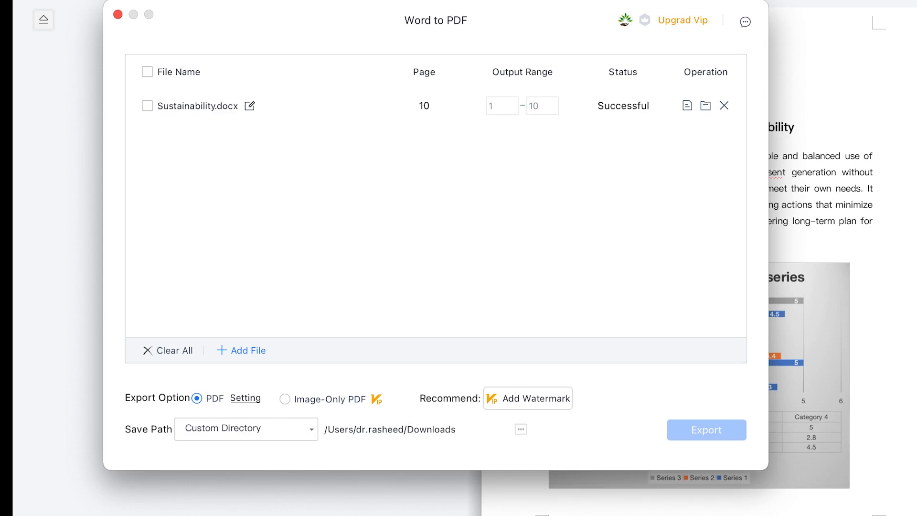
{"action": "left_click", "coordinate": [118, 14]}
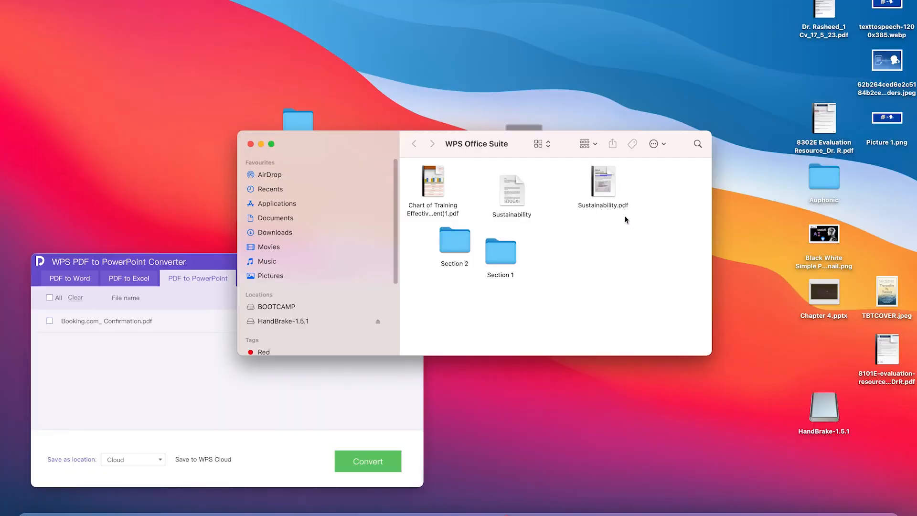
Step: Open Sustainability.pdf from the WPS Office Suite folder and examine its text, charts and markings through page 3
{"action": "left_click", "coordinate": [603, 178]}
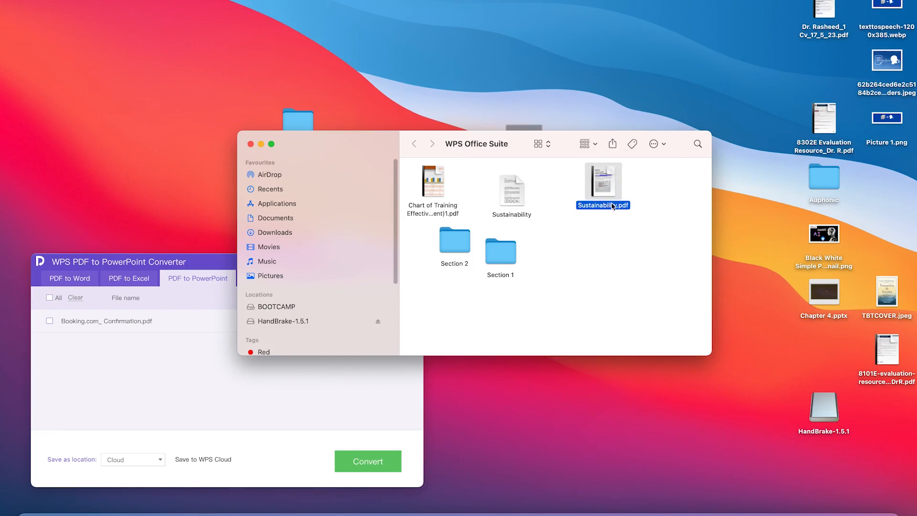
{"action": "left_click", "coordinate": [647, 513]}
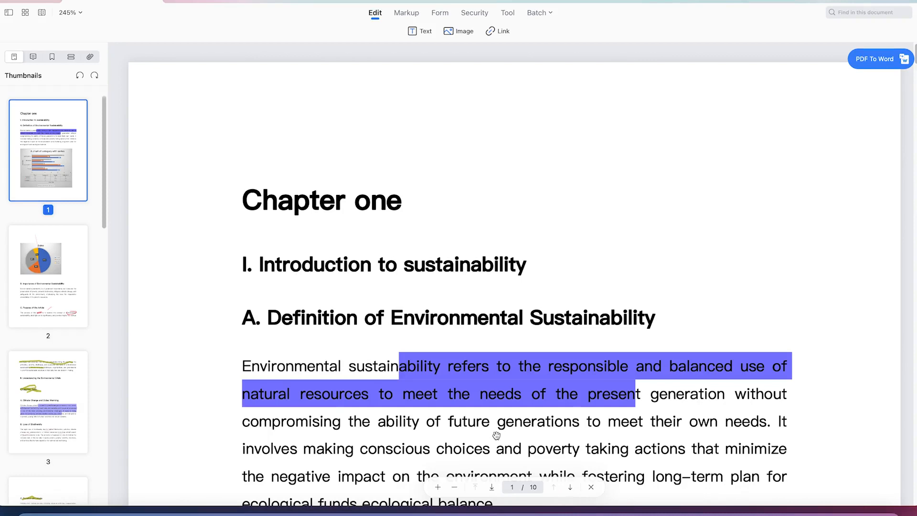
{"action": "scroll", "coordinate": [489, 350], "scroll_direction": "down", "scroll_amount": 3}
{"action": "scroll", "coordinate": [490, 350], "scroll_direction": "down", "scroll_amount": 15}
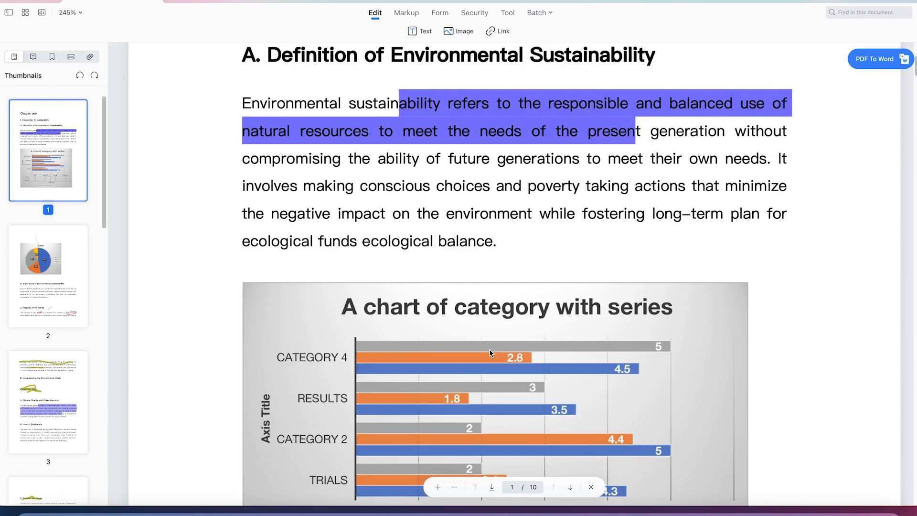
{"action": "scroll", "coordinate": [477, 313], "scroll_direction": "up", "scroll_amount": 5}
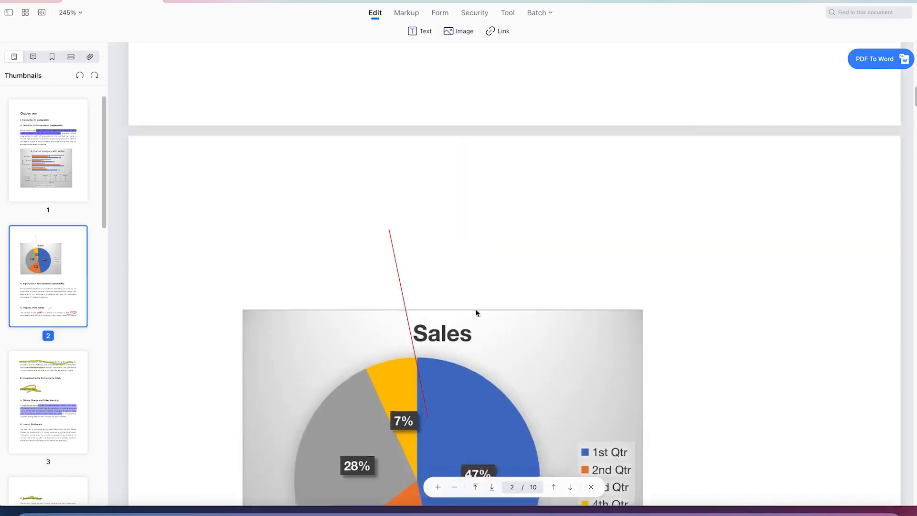
{"action": "scroll", "coordinate": [478, 315], "scroll_direction": "down", "scroll_amount": 20}
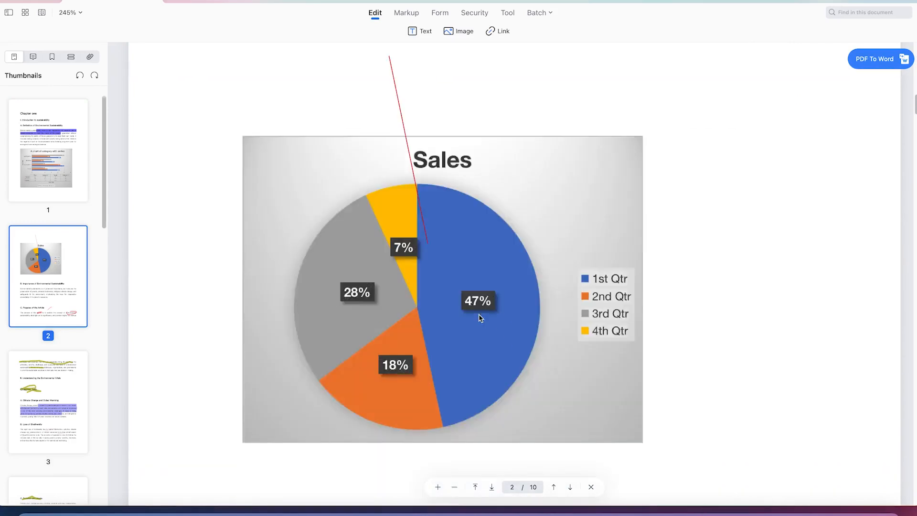
{"action": "scroll", "coordinate": [486, 319], "scroll_direction": "down", "scroll_amount": 6}
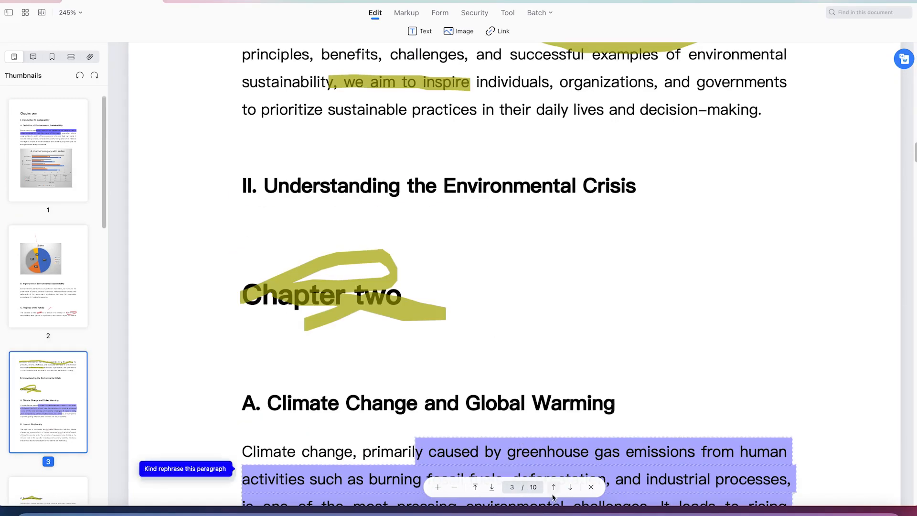
Step: Close the PDF to PowerPoint converter, leave the PDF, and return to the sustainability document with its heading deselected
{"action": "left_click", "coordinate": [572, 514]}
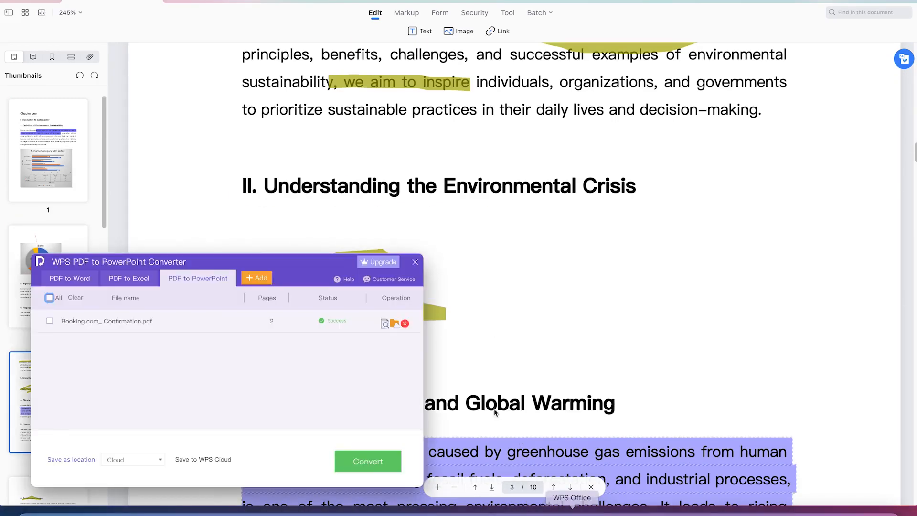
{"action": "left_click", "coordinate": [415, 262]}
{"action": "left_click", "coordinate": [18, 1]}
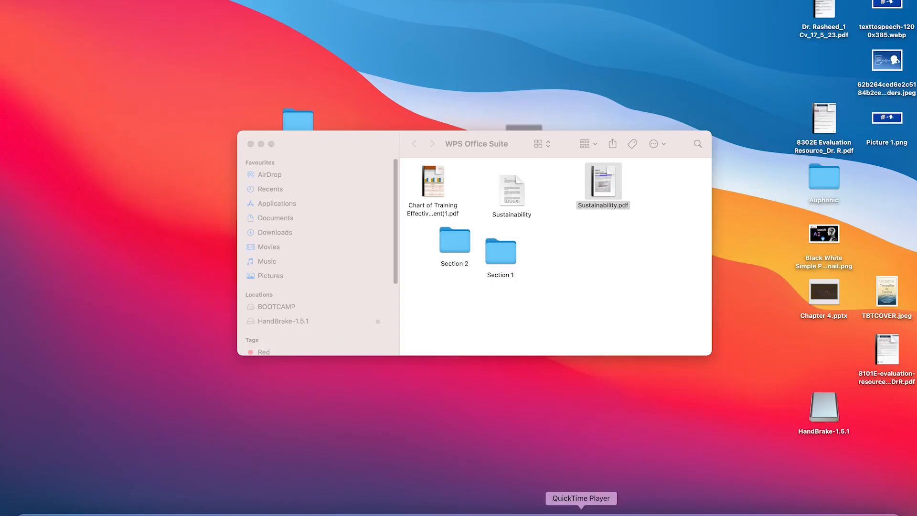
{"action": "left_click", "coordinate": [567, 513]}
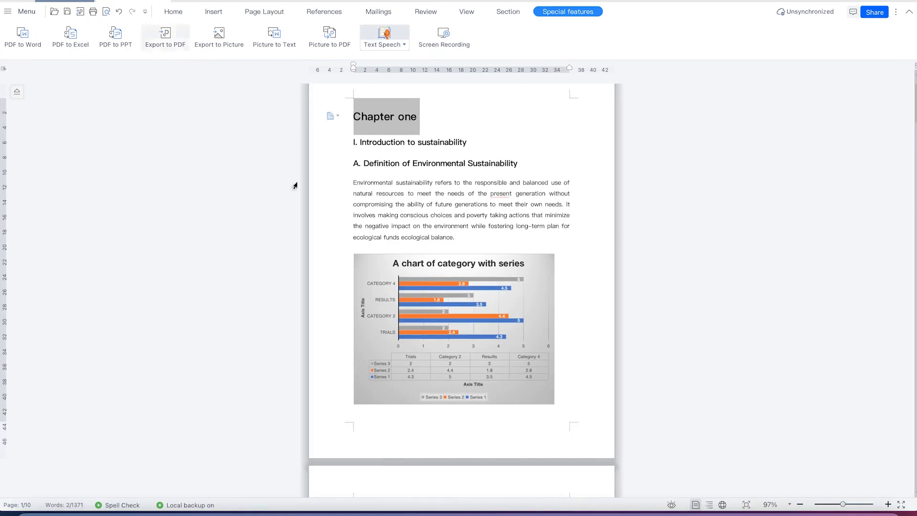
{"action": "scroll", "coordinate": [450, 280], "scroll_direction": "up", "scroll_amount": 2}
{"action": "left_click", "coordinate": [452, 246]}
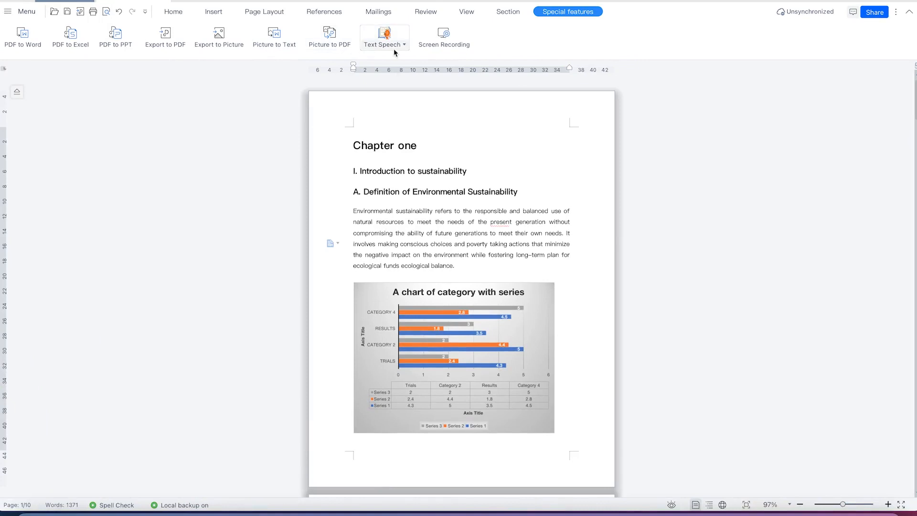
Step: Start the Screen Recording tool, dismiss the Security & Privacy window, and choose full-screen recording
{"action": "left_click", "coordinate": [447, 44]}
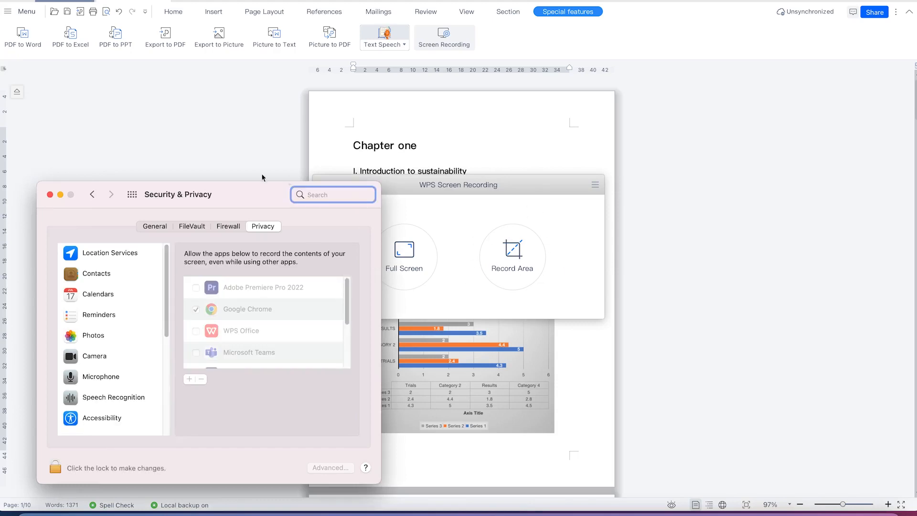
{"action": "left_click", "coordinate": [50, 195]}
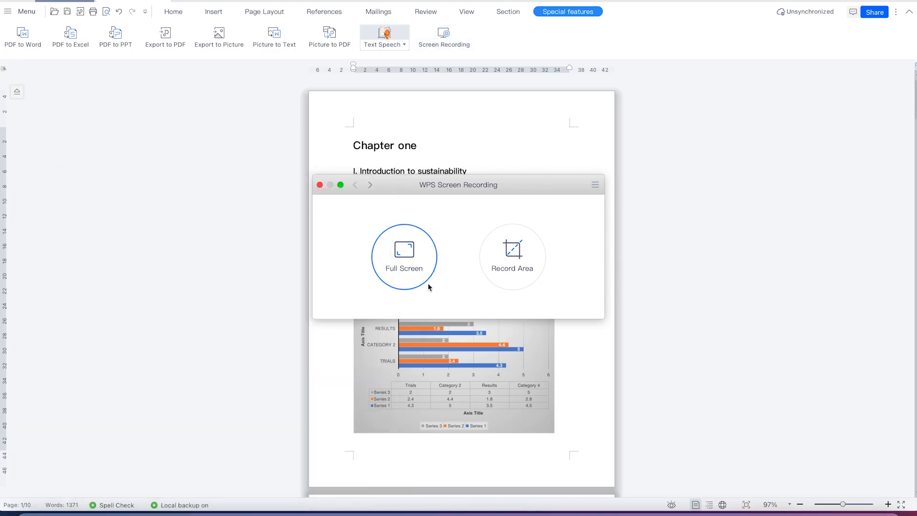
{"action": "left_click", "coordinate": [423, 266]}
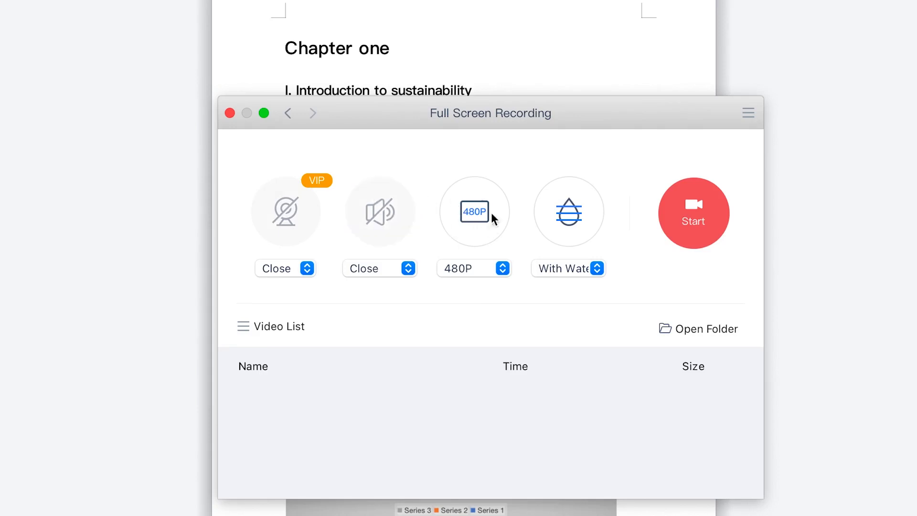
Step: Review the resolution and watermark choices for full-screen recording without changing them, and close the recorder
{"action": "left_click", "coordinate": [474, 270]}
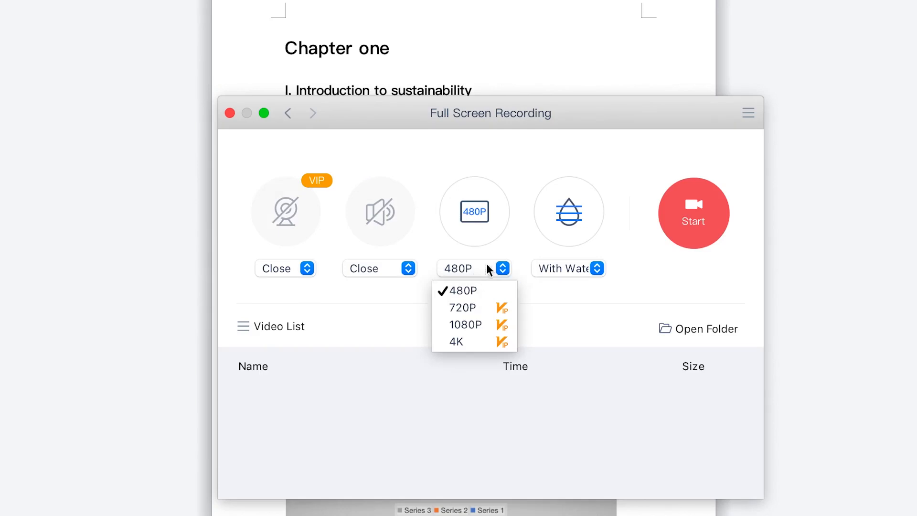
{"action": "left_click", "coordinate": [517, 150]}
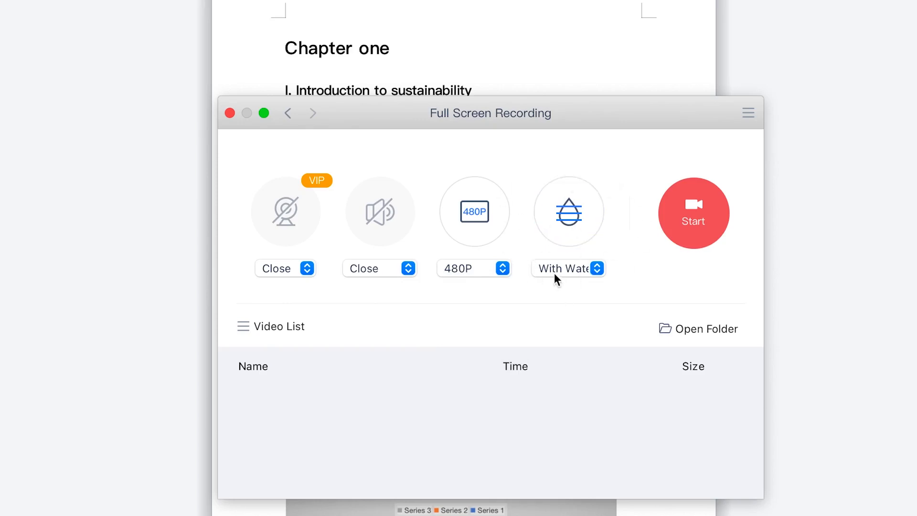
{"action": "left_click", "coordinate": [551, 258]}
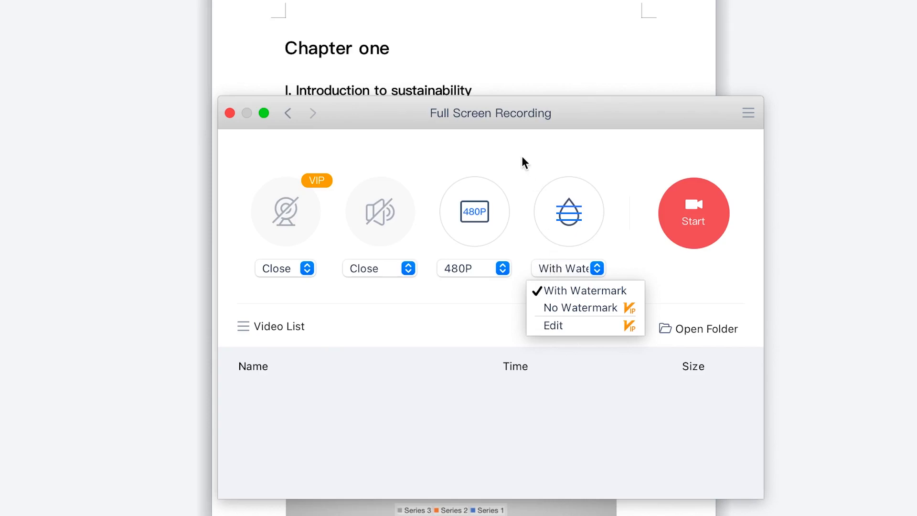
{"action": "left_click", "coordinate": [554, 176]}
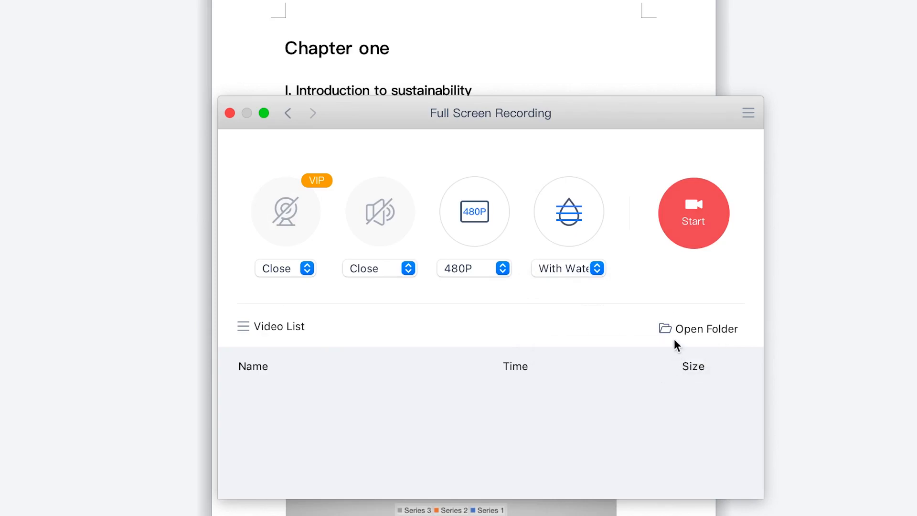
{"action": "left_click", "coordinate": [230, 113]}
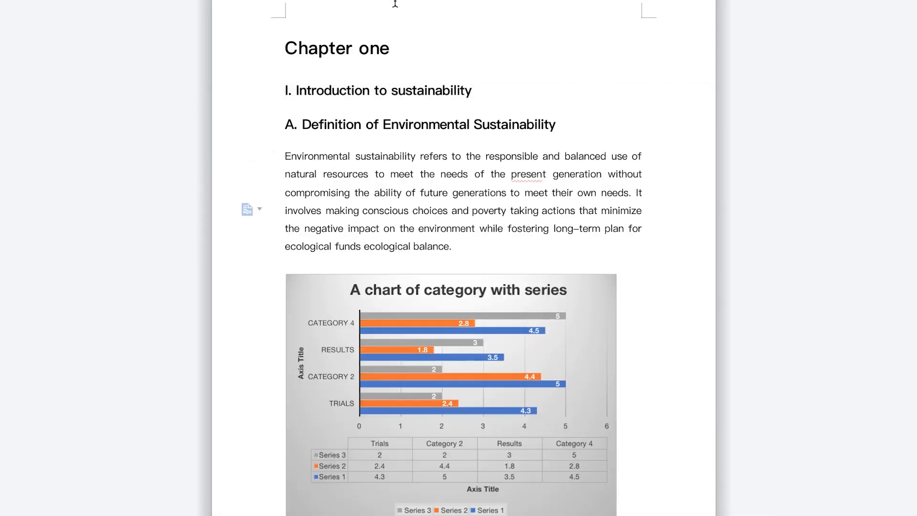